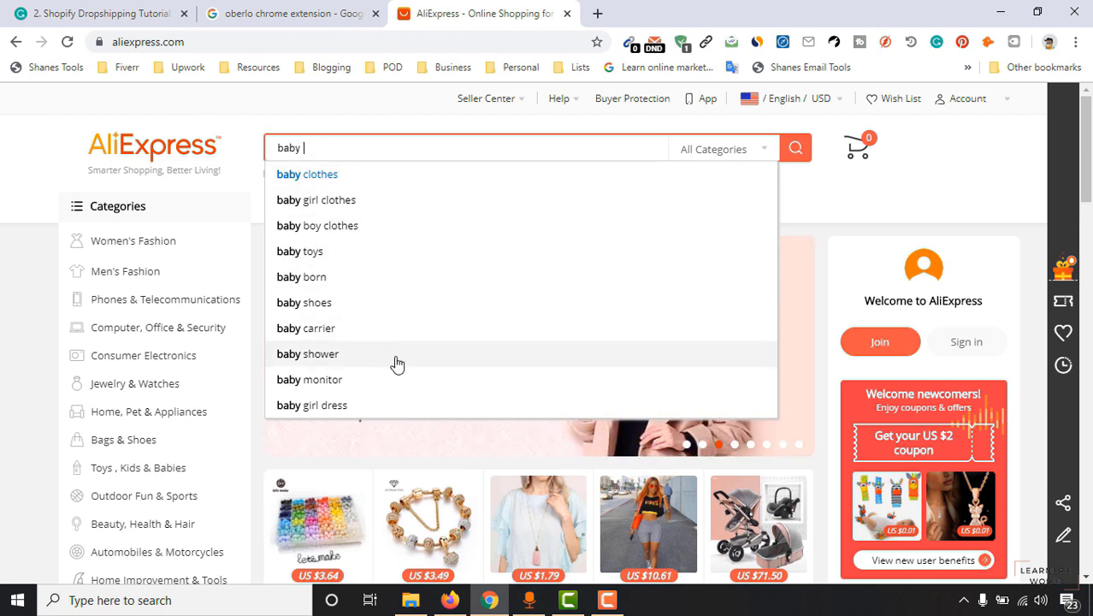
# Finish typing 'baby clothes' and search AliExpress using the matching suggestion.
pyautogui.write('othes')
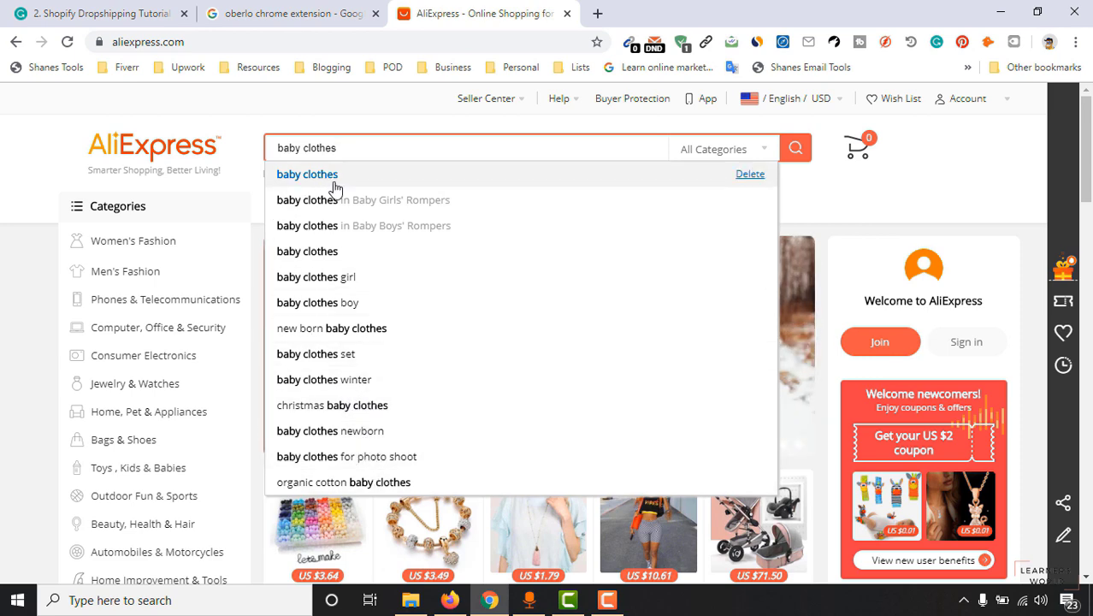
pyautogui.click(334, 185)
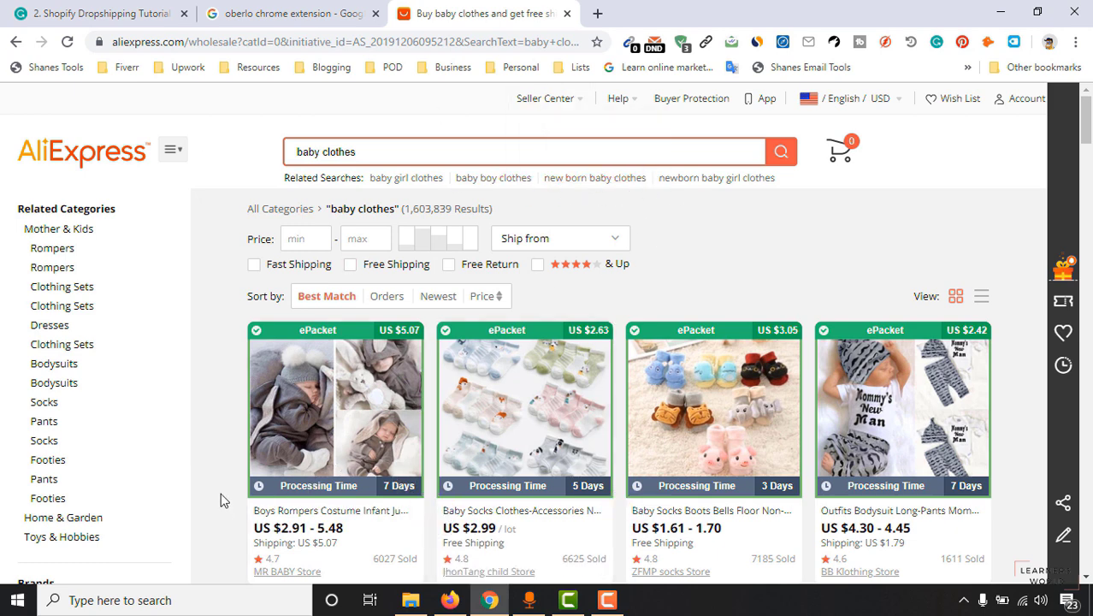
# Filter the baby clothes results to items rated four stars and up.
pyautogui.click(539, 266)
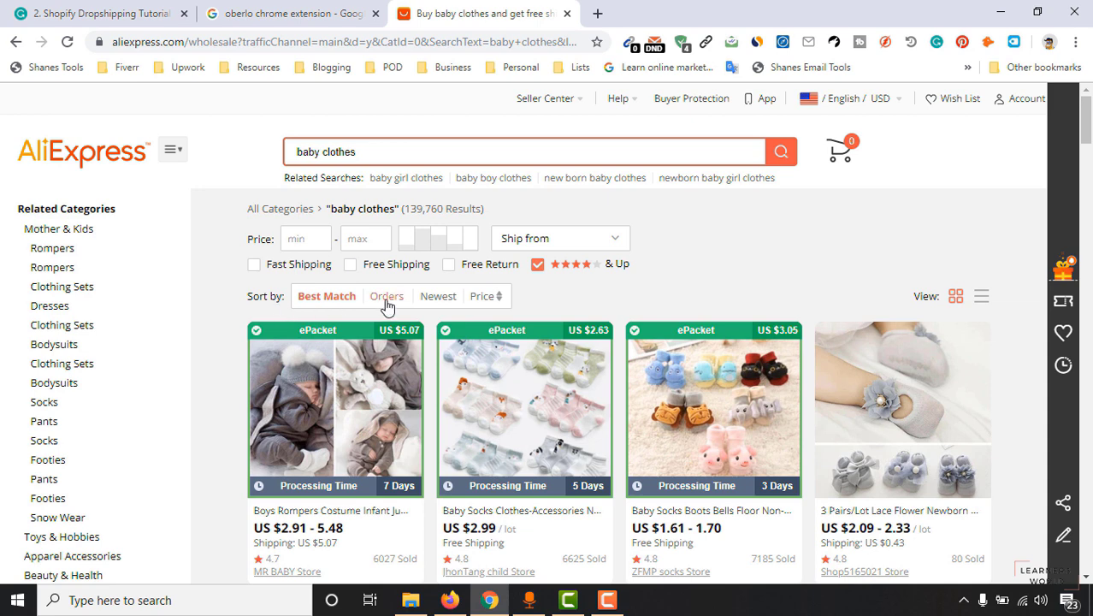
pyautogui.scroll(-2, 291, 445)
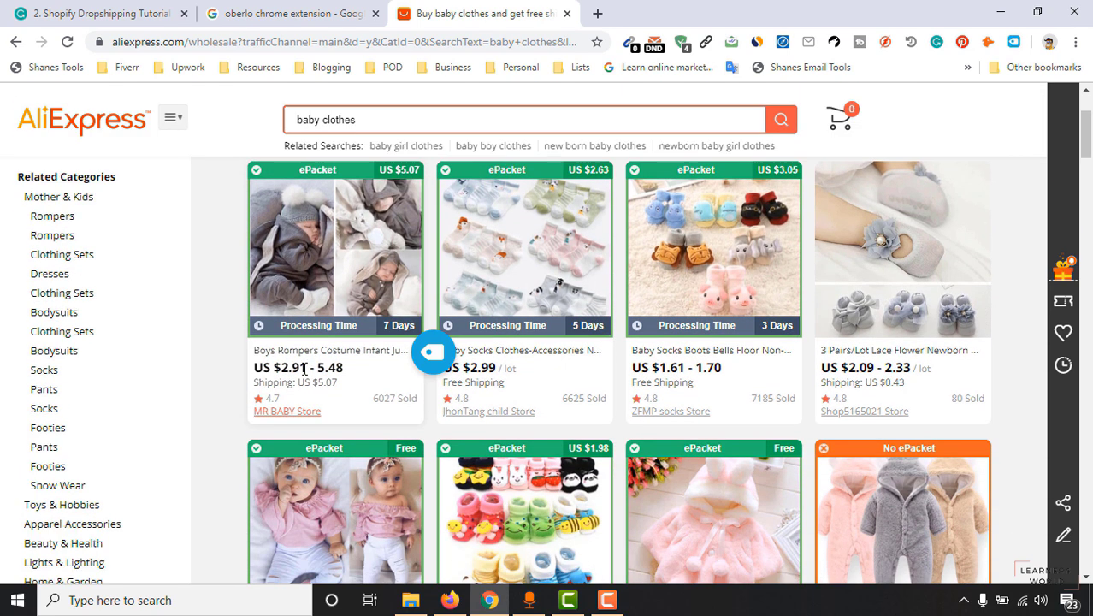
pyautogui.scroll(2, 304, 402)
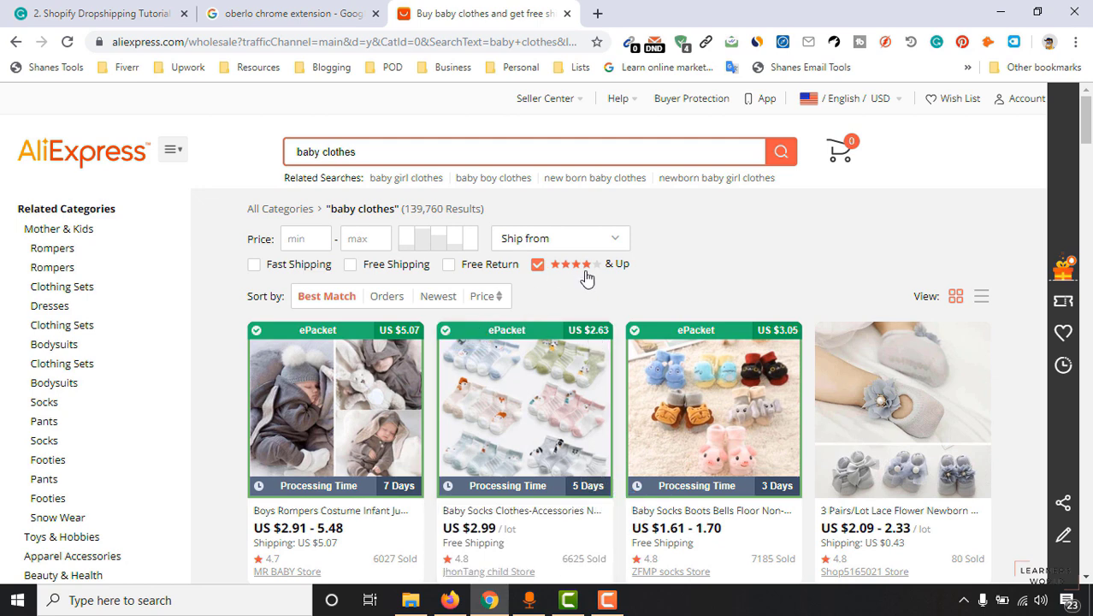
pyautogui.scroll(-2, 402, 479)
pyautogui.scroll(2, 402, 410)
# Sort the filtered results by Orders and browse the product grid.
pyautogui.click(379, 300)
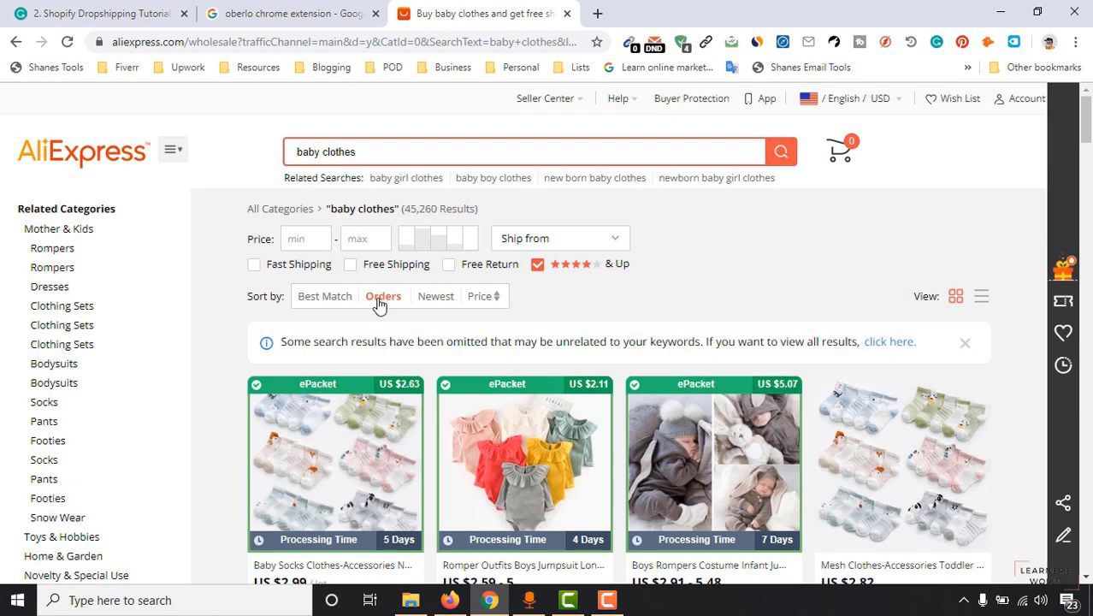
pyautogui.scroll(-3, 379, 304)
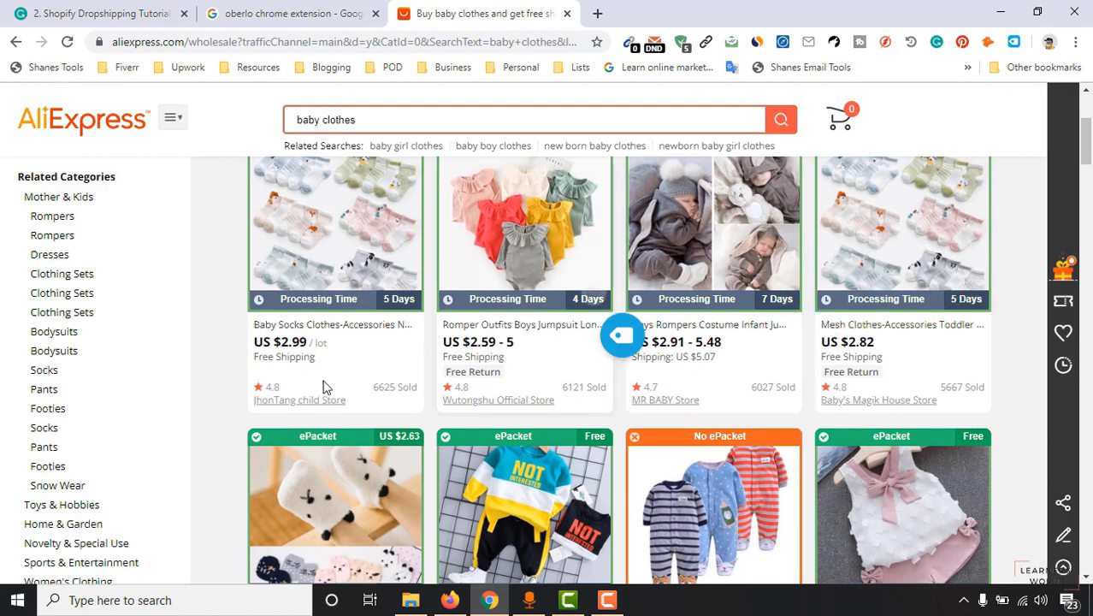
pyautogui.scroll(2, 282, 402)
pyautogui.scroll(1, 221, 360)
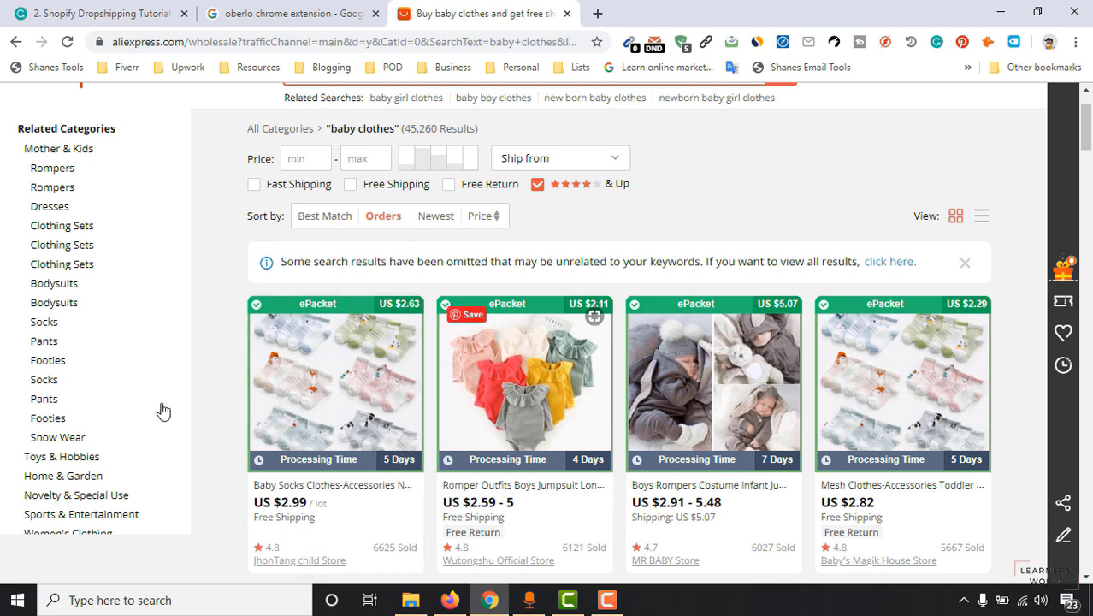
pyautogui.scroll(-2, 183, 398)
pyautogui.scroll(-1, 237, 485)
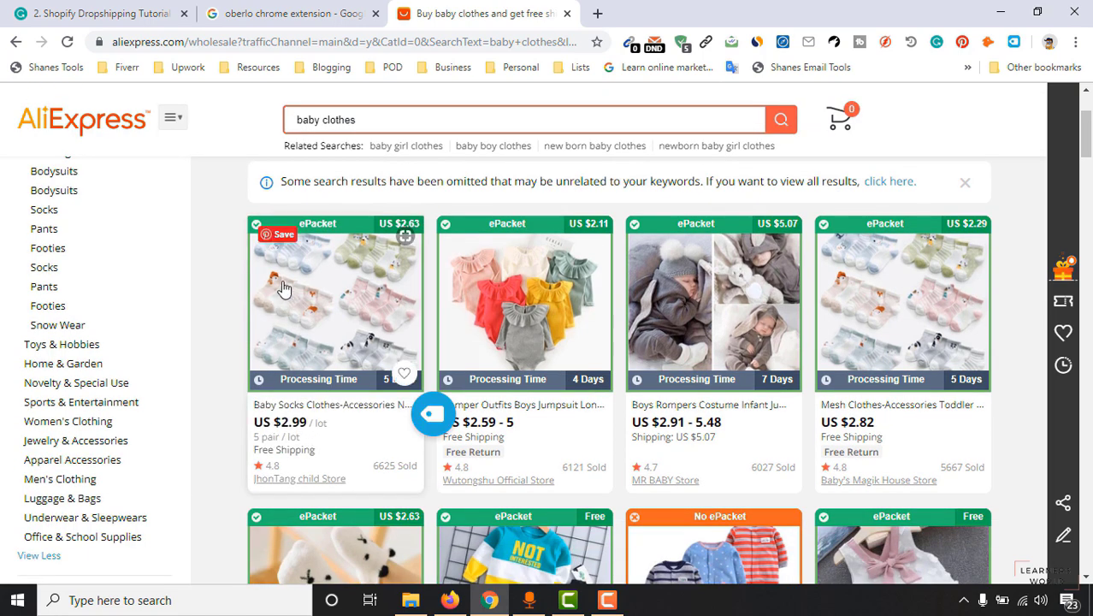
pyautogui.scroll(-3, 248, 428)
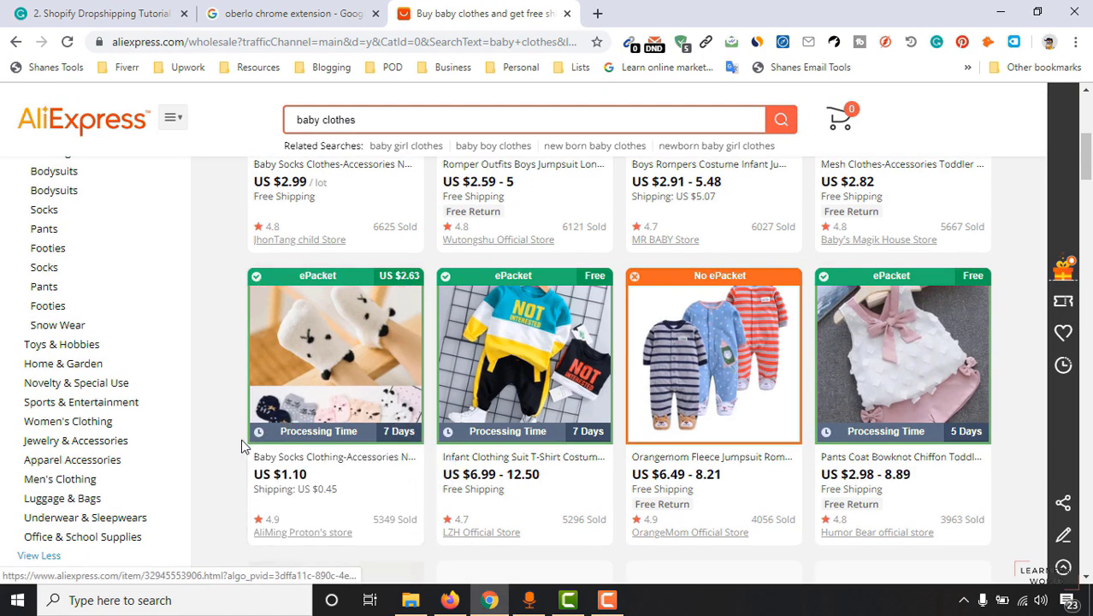
pyautogui.scroll(3, 231, 439)
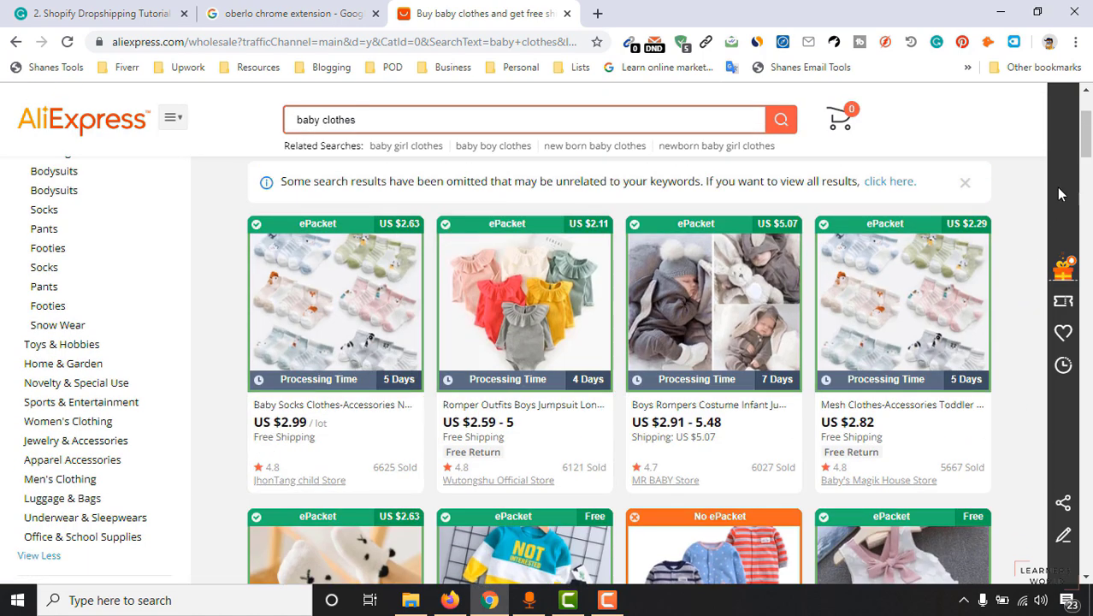
pyautogui.moveTo(1090, 138); pyautogui.dragTo(1090, 165)
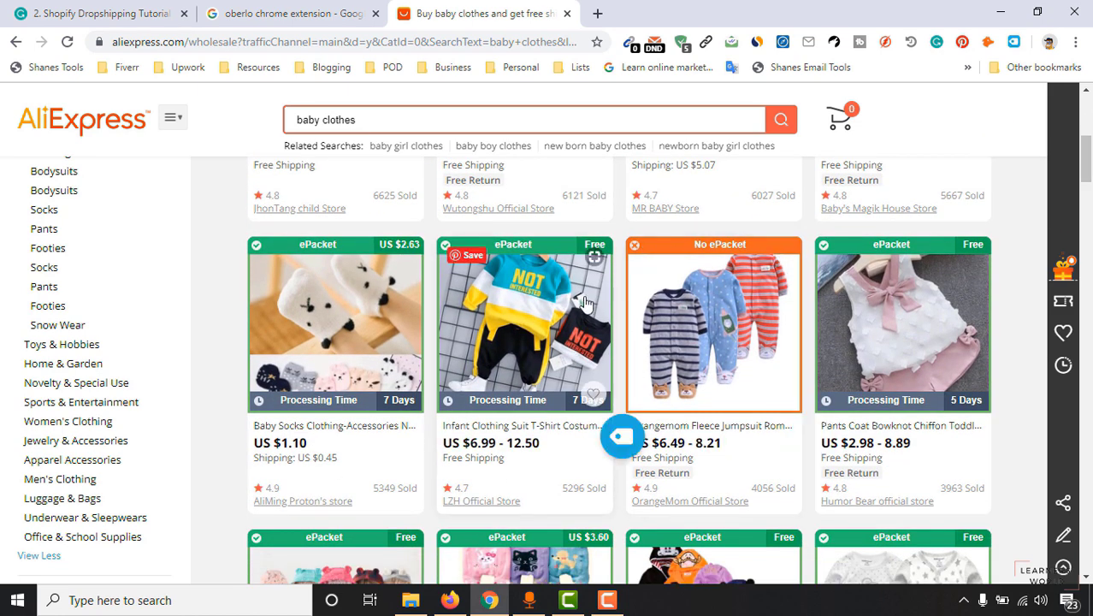
# Open the Infant Clothing Suit, Non-slip Baby Socks and Boys Rompers listings in new tabs.
pyautogui.rightClick(508, 278)
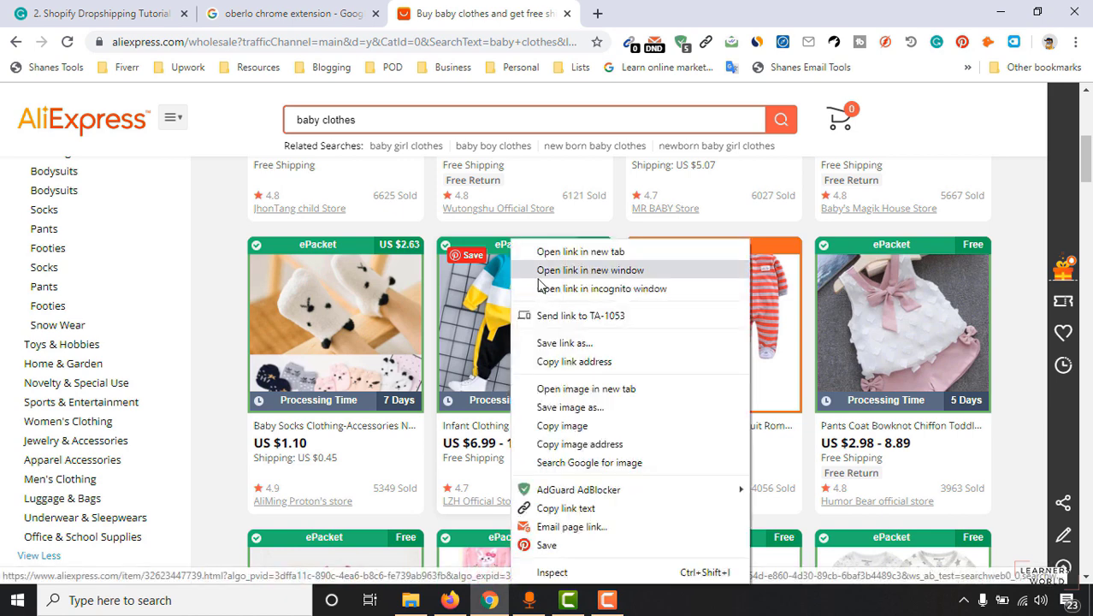
pyautogui.click(547, 251)
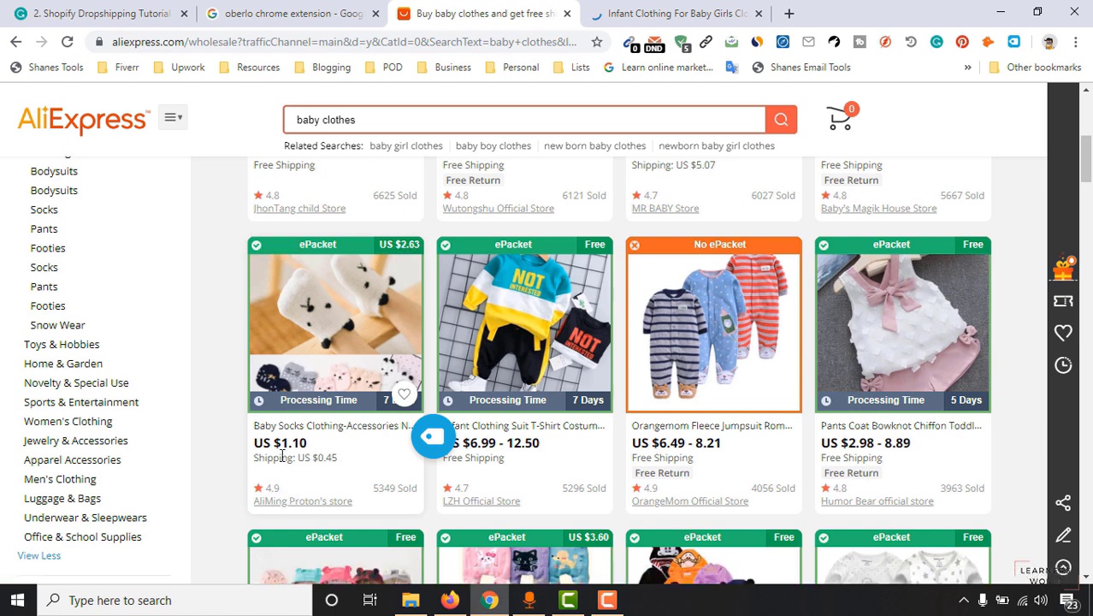
pyautogui.scroll(1, 312, 443)
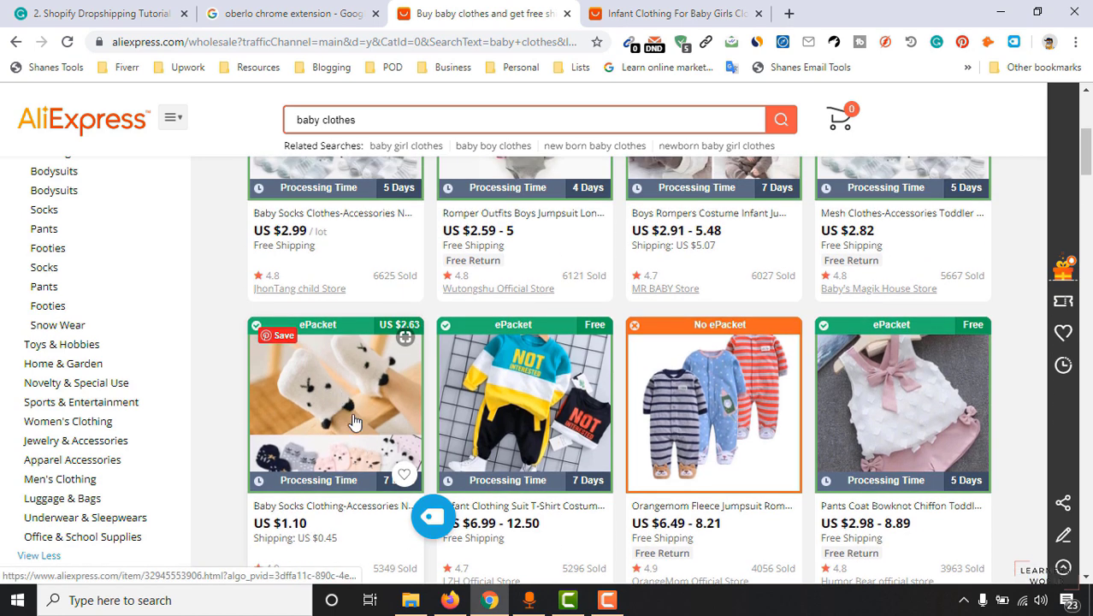
pyautogui.rightClick(334, 392)
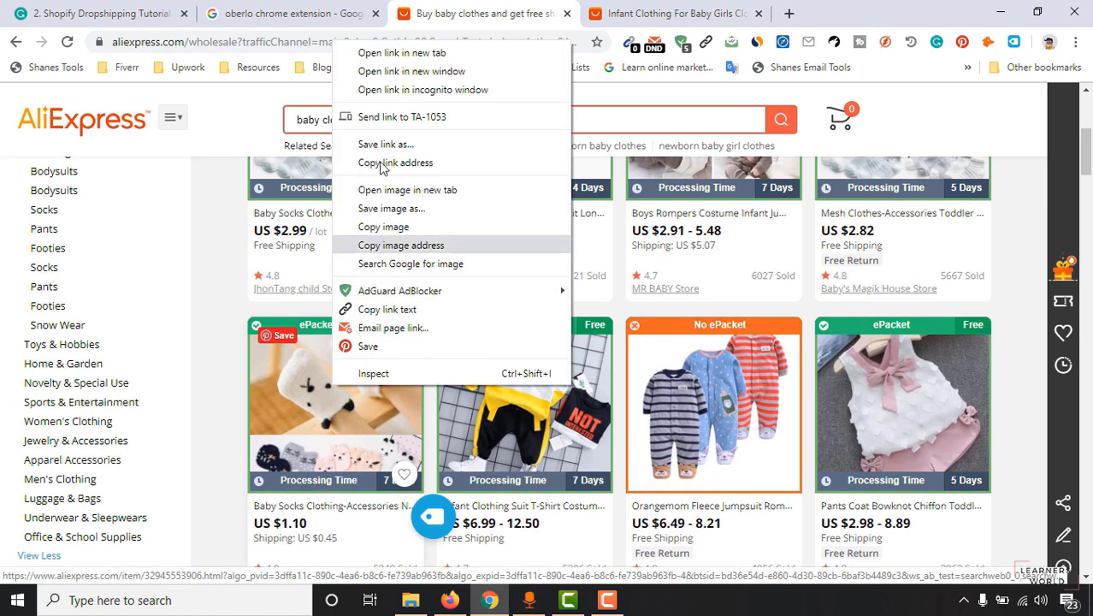
pyautogui.click(385, 51)
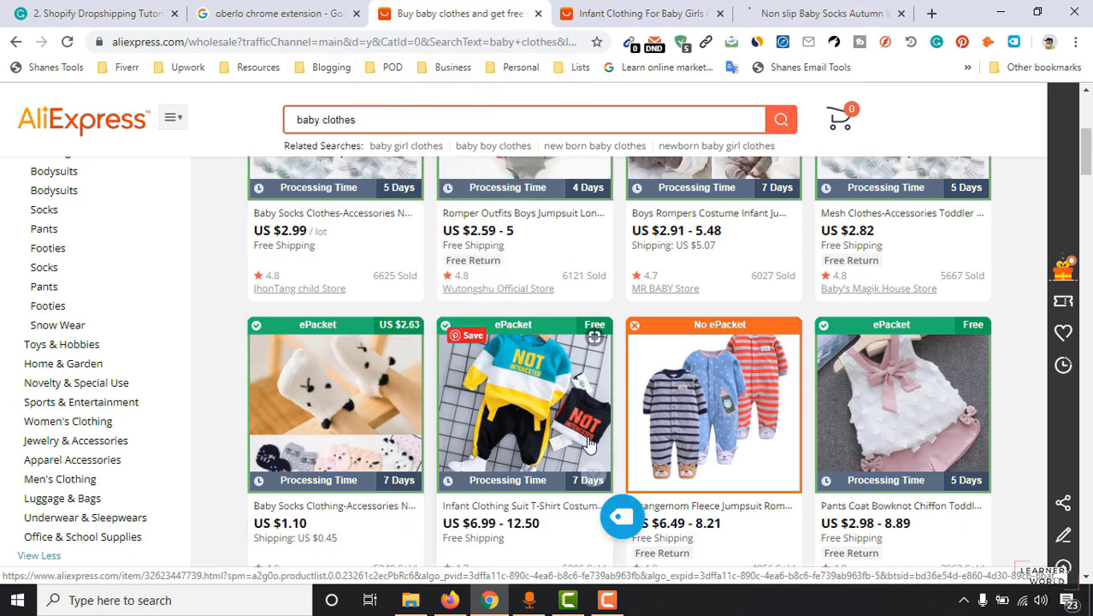
pyautogui.scroll(1, 1042, 428)
pyautogui.scroll(1, 1043, 428)
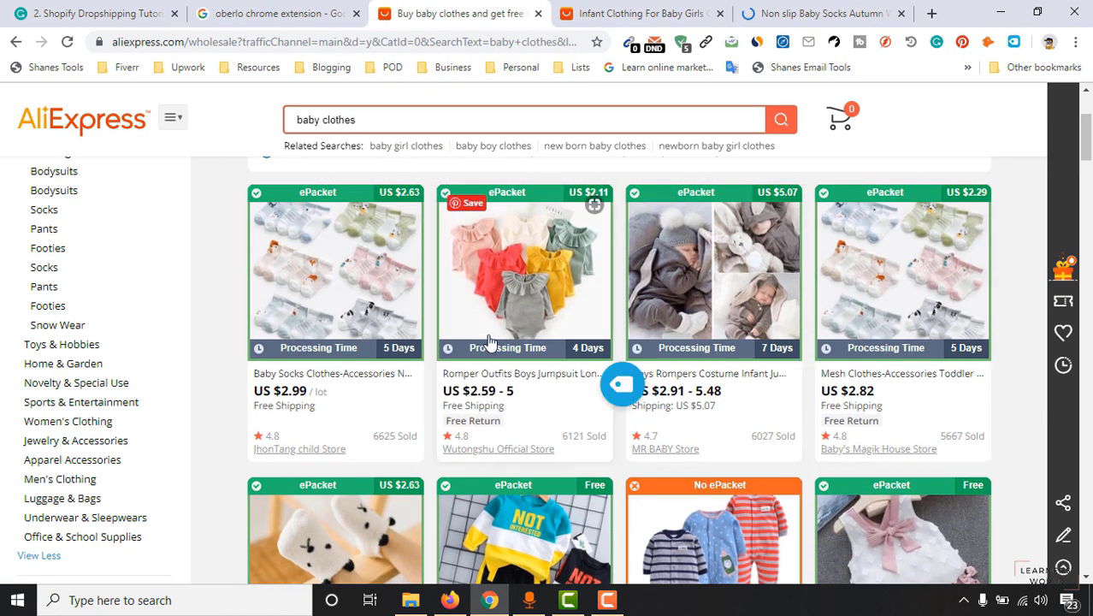
pyautogui.scroll(-6, 978, 389)
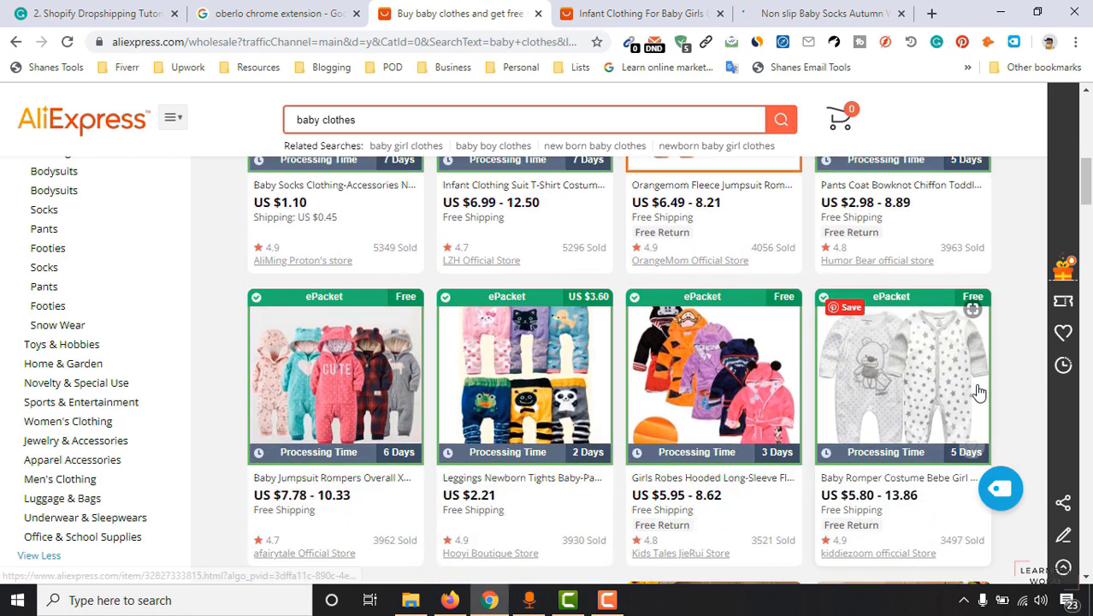
pyautogui.scroll(5, 979, 390)
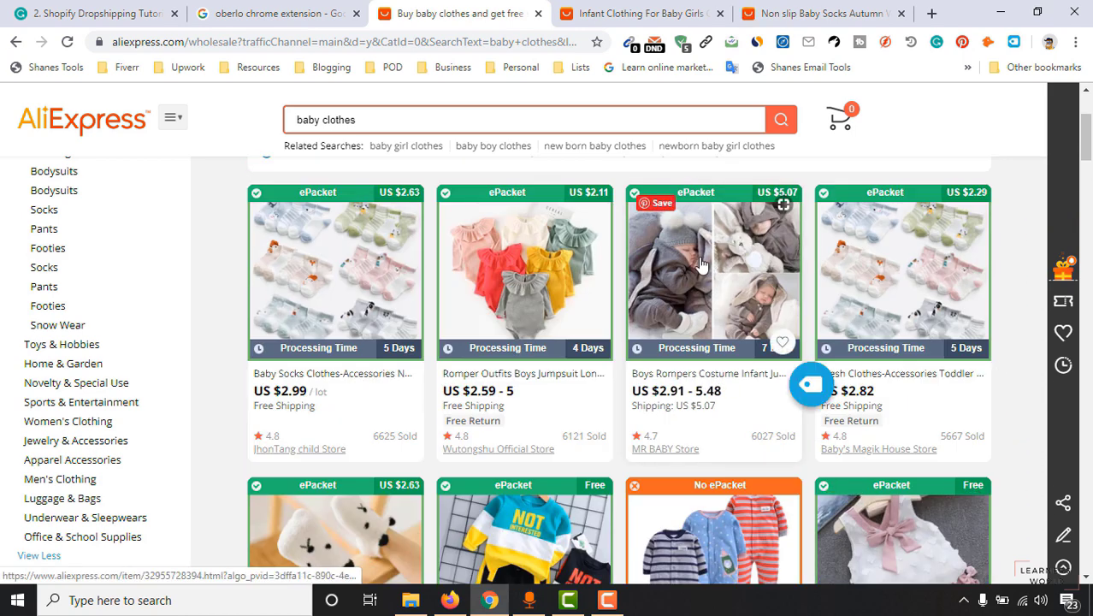
pyautogui.rightClick(699, 242)
pyautogui.click(738, 254)
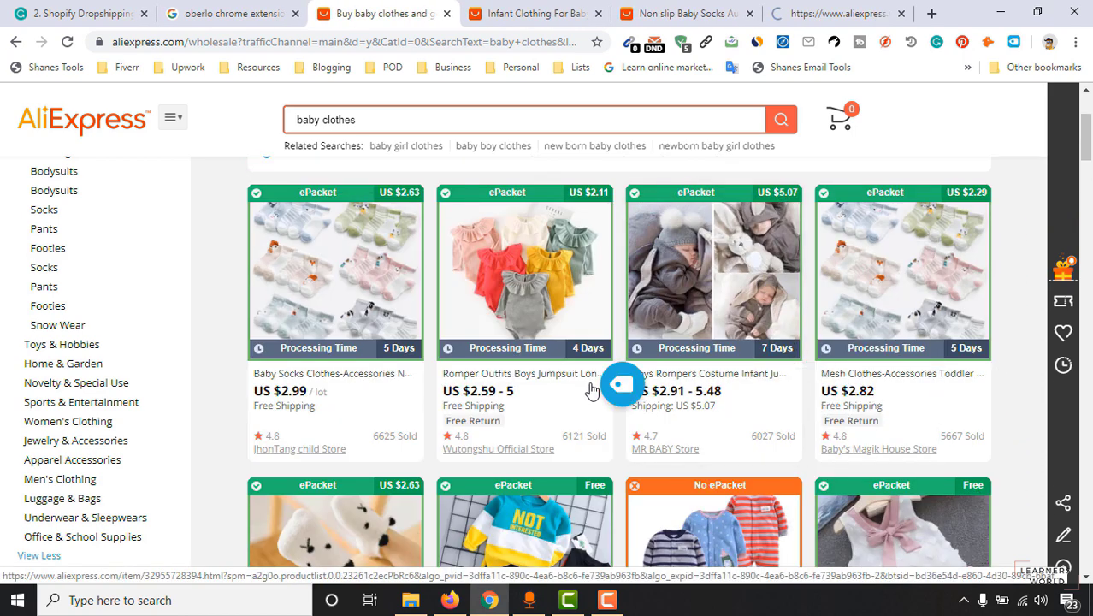
# On the 2019 Autumn Winter romper page, preview the blue and brown colours.
pyautogui.click(812, 15)
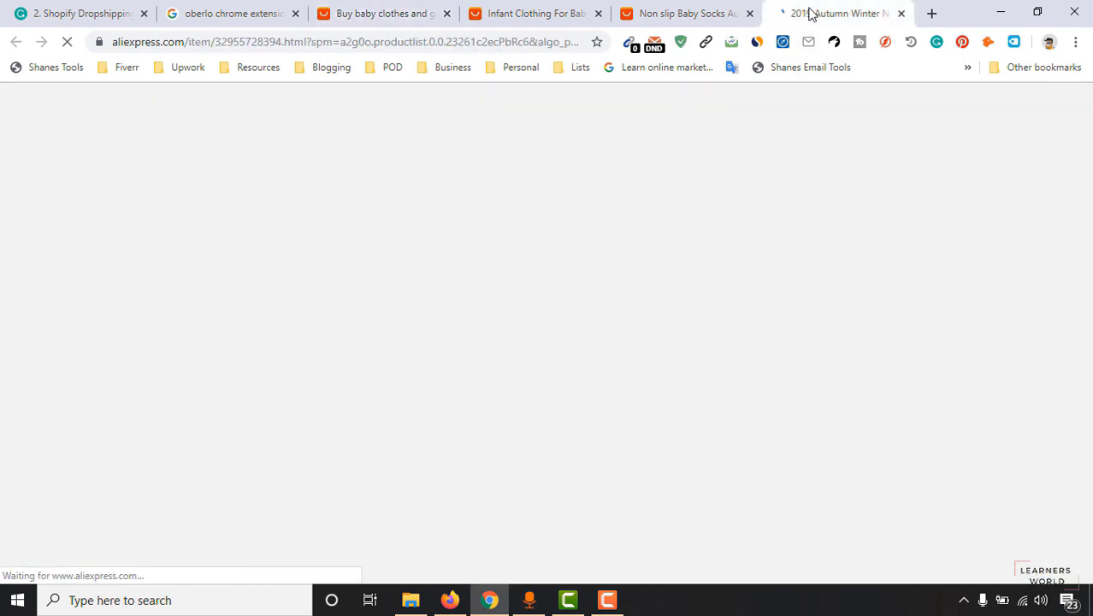
pyautogui.scroll(-4, 642, 325)
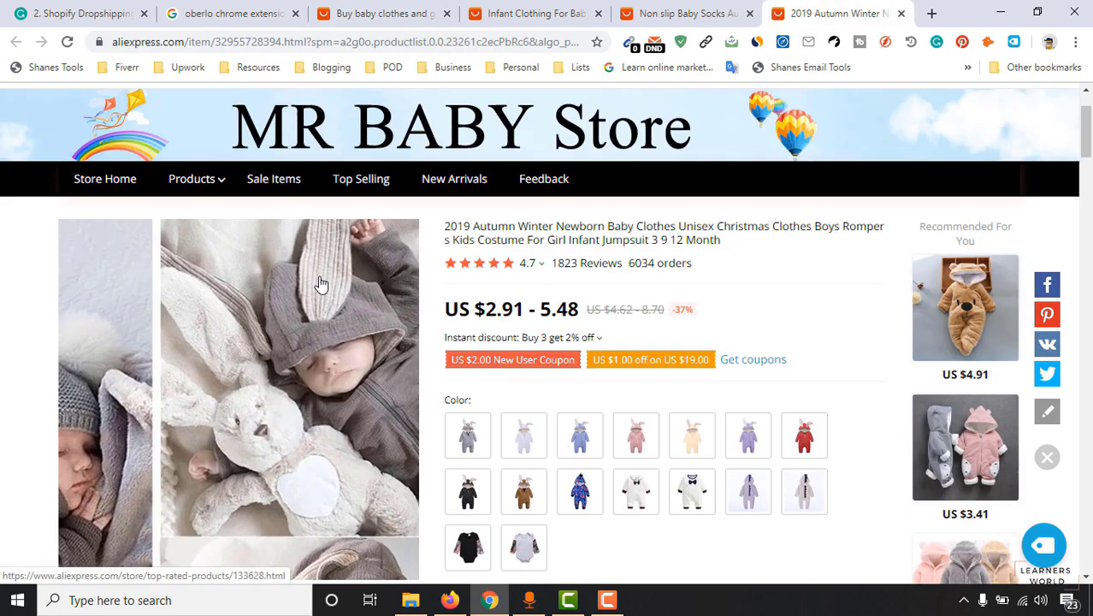
pyautogui.click(579, 295)
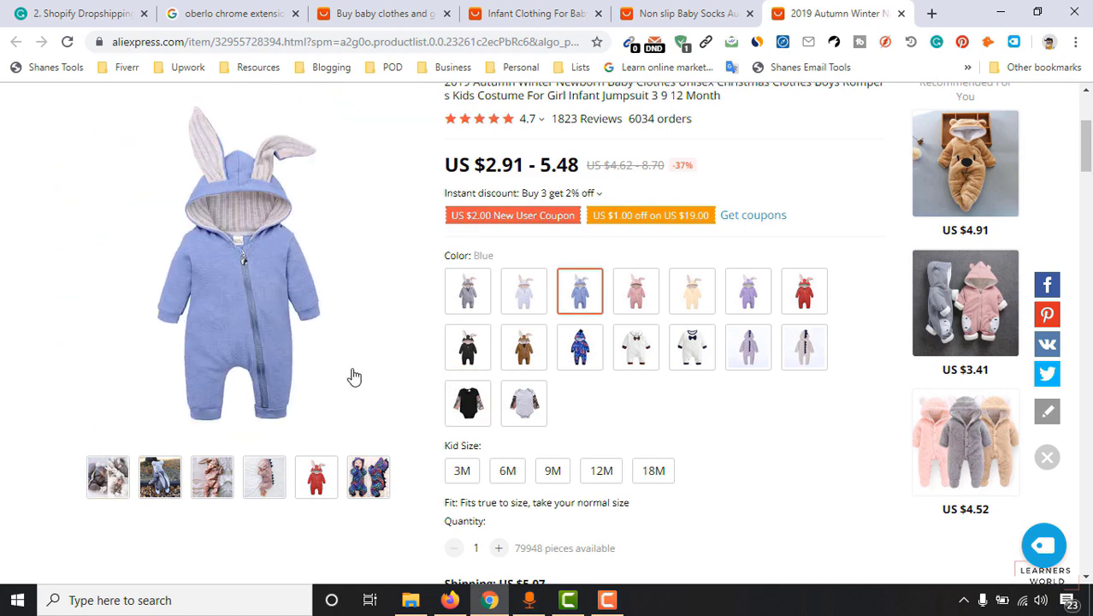
pyautogui.click(518, 352)
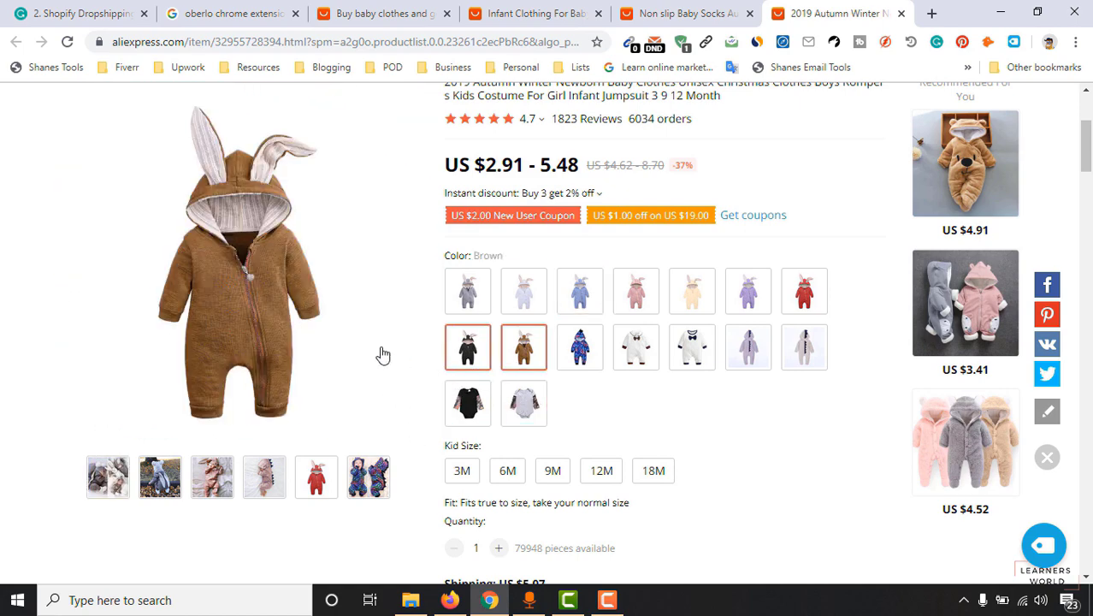
pyautogui.scroll(2, 24, 447)
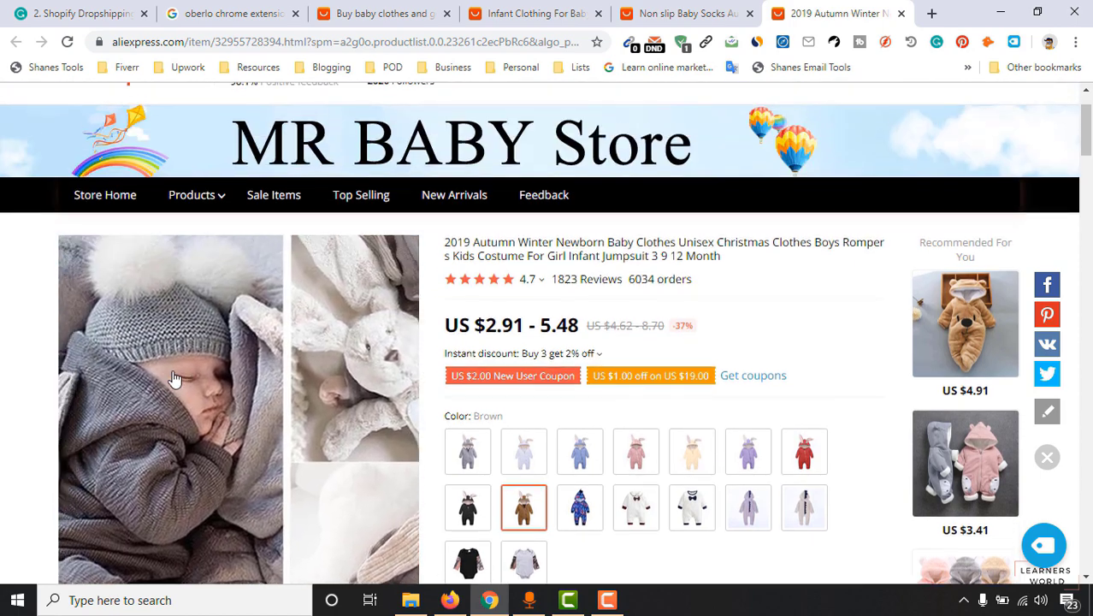
# Compare the socks and romper tabs, ending on the LZH infant clothing set page.
pyautogui.click(683, 12)
pyautogui.click(804, 12)
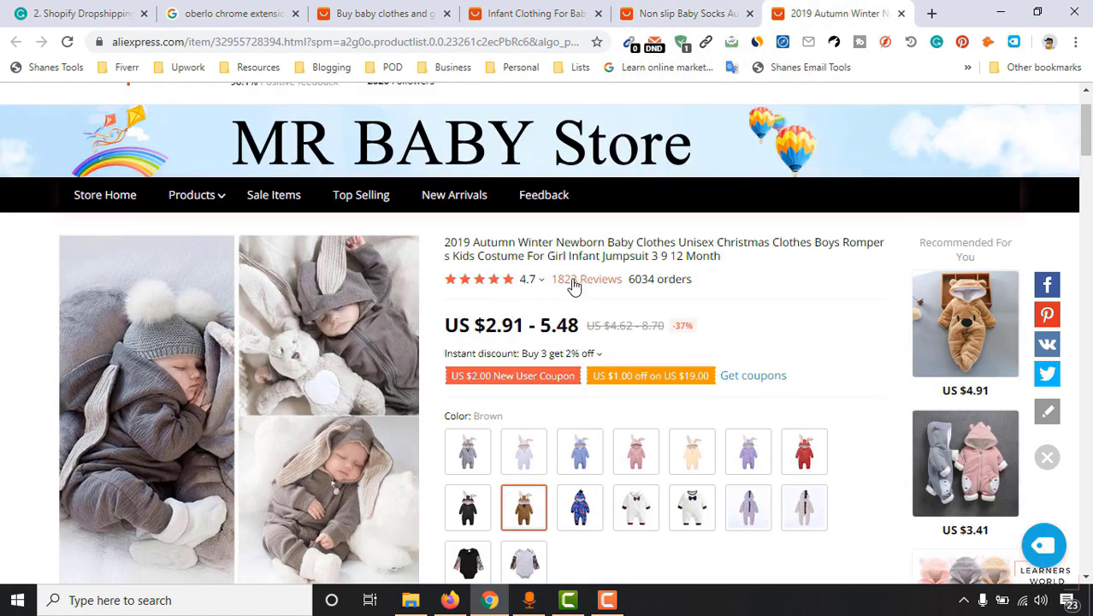
pyautogui.moveTo(518, 283)
pyautogui.moveTo(476, 293)
pyautogui.click(673, 12)
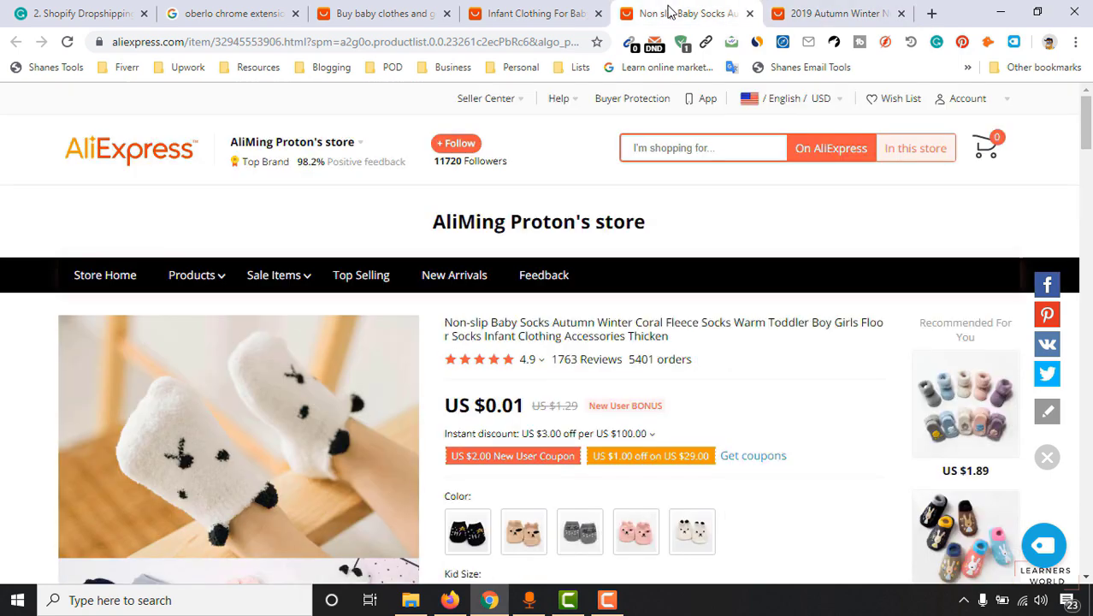
pyautogui.scroll(-1, 753, 371)
pyautogui.click(799, 21)
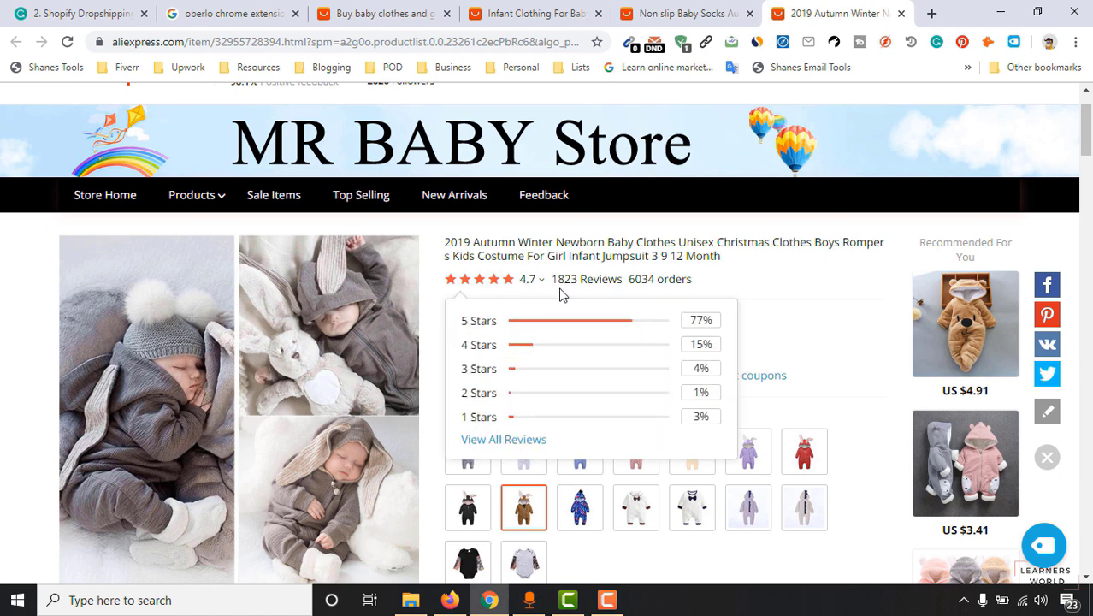
pyautogui.click(680, 14)
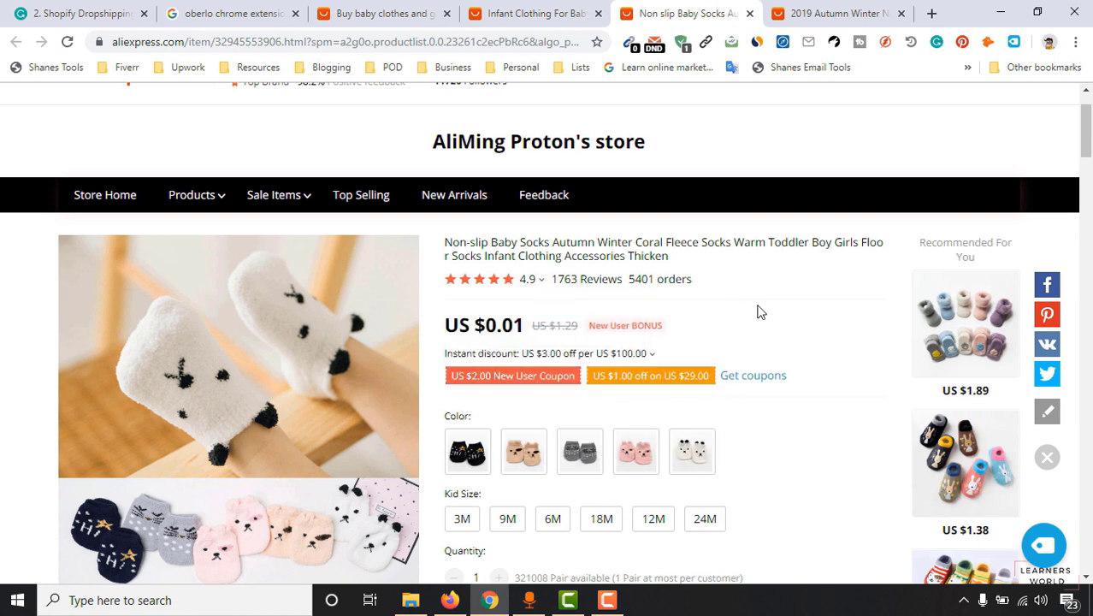
pyautogui.click(547, 14)
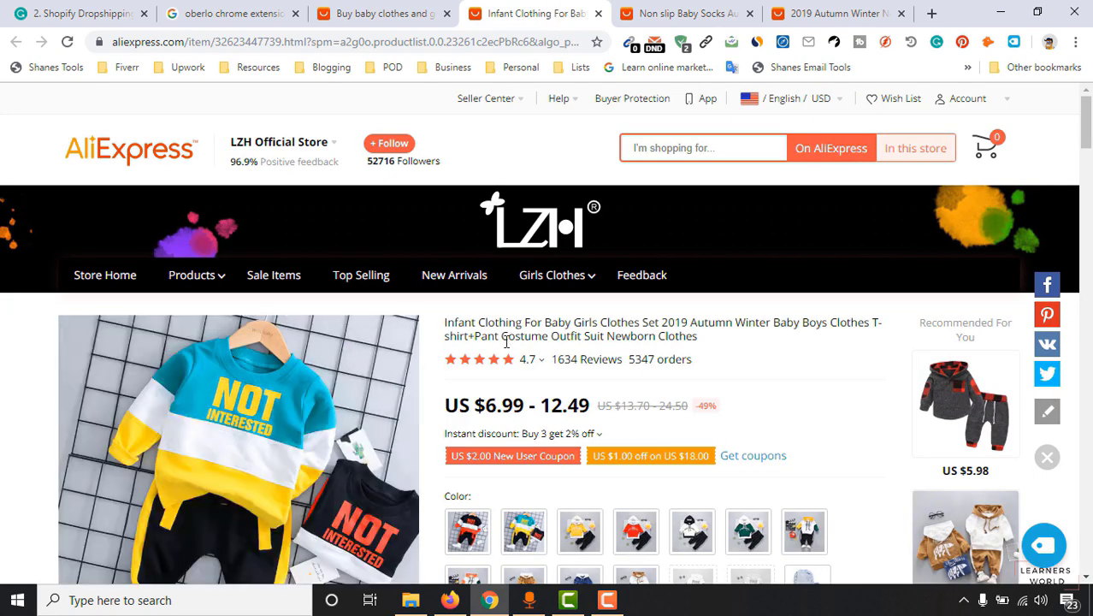
pyautogui.scroll(-1, 736, 372)
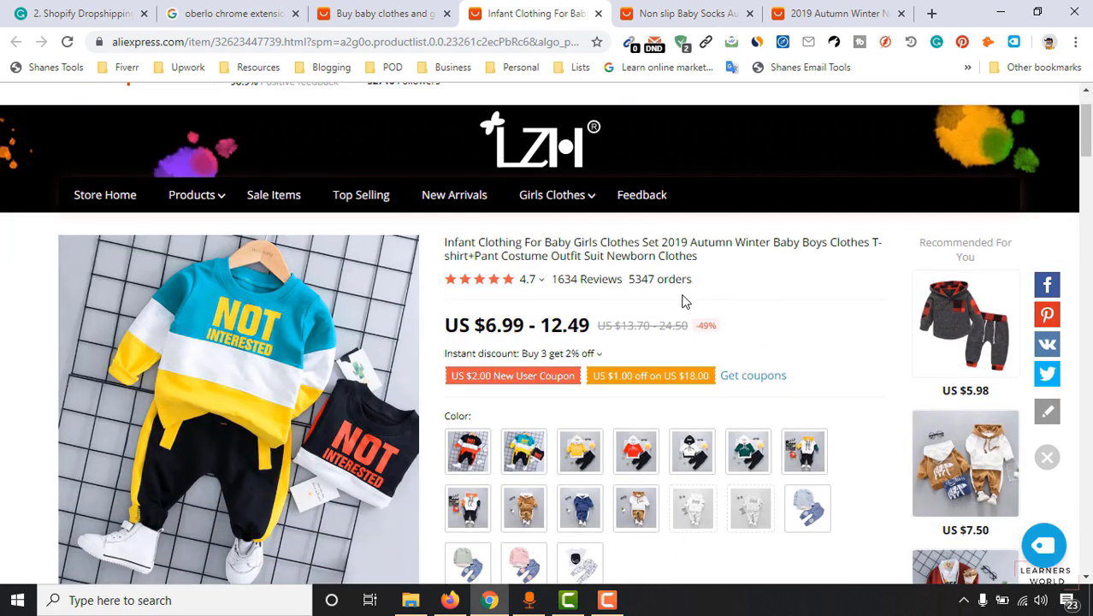
pyautogui.moveTo(525, 288)
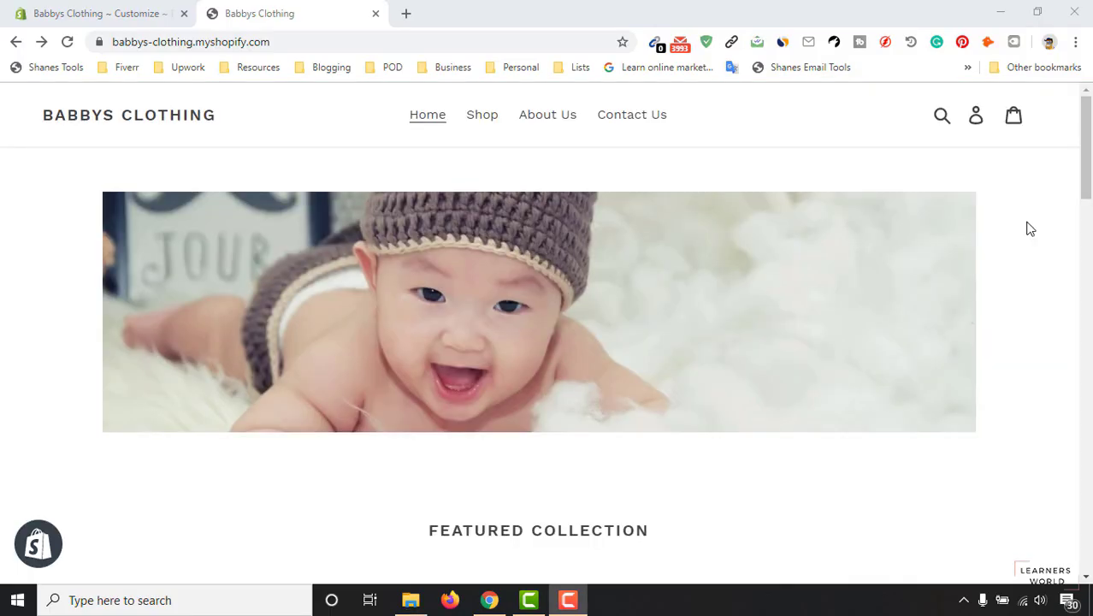
# Scroll the Babbys Clothing storefront down to the Featured Collection of baby clothes.
pyautogui.scroll(-5, 1016, 257)
pyautogui.scroll(-10, 1016, 259)
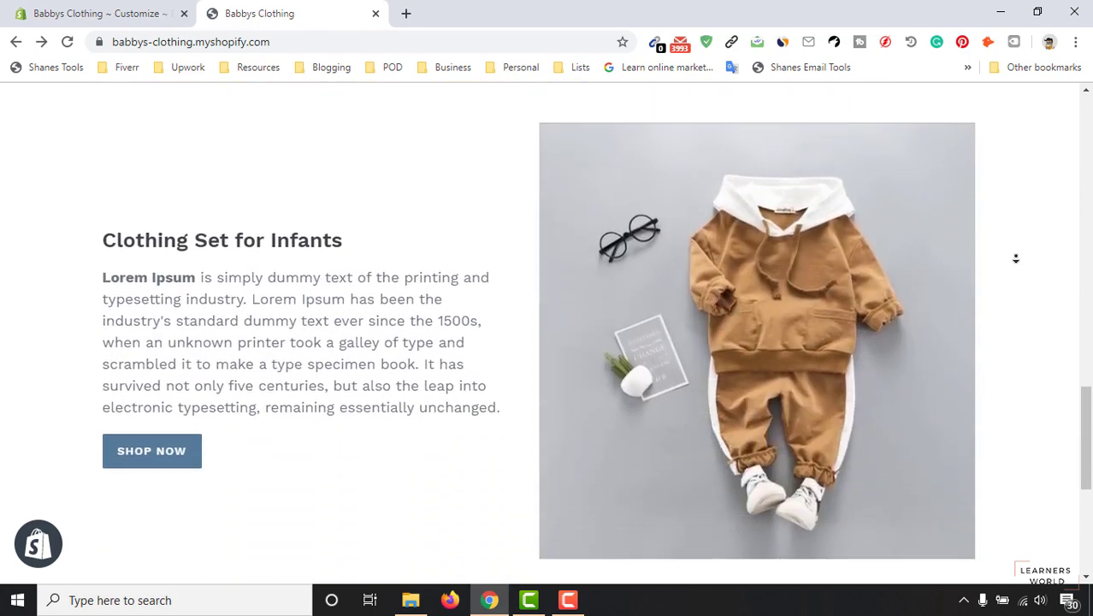
pyautogui.scroll(-5, 1016, 258)
pyautogui.moveTo(1086, 496); pyautogui.dragTo(1087, 106)
pyautogui.scroll(-4, 728, 294)
pyautogui.scroll(-3, 728, 293)
# Open the Cute Coat for Newborn Baby product page and scroll through it.
pyautogui.click(833, 220)
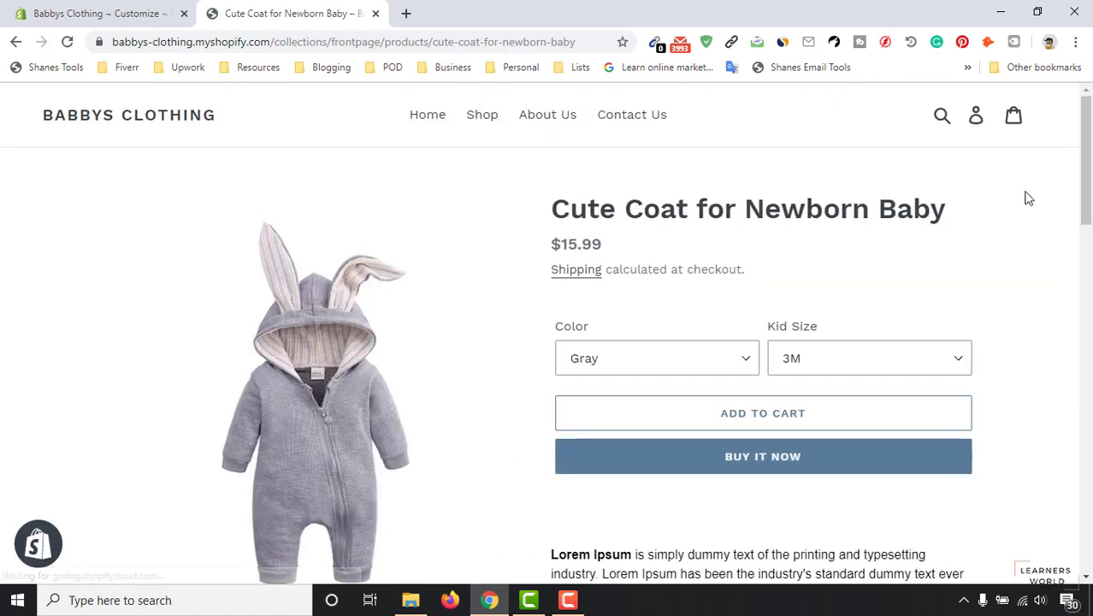
pyautogui.scroll(-3, 1090, 195)
pyautogui.moveTo(1090, 195); pyautogui.dragTo(1090, 158)
# Open the store's Here is our Story page and scroll through it.
pyautogui.click(532, 115)
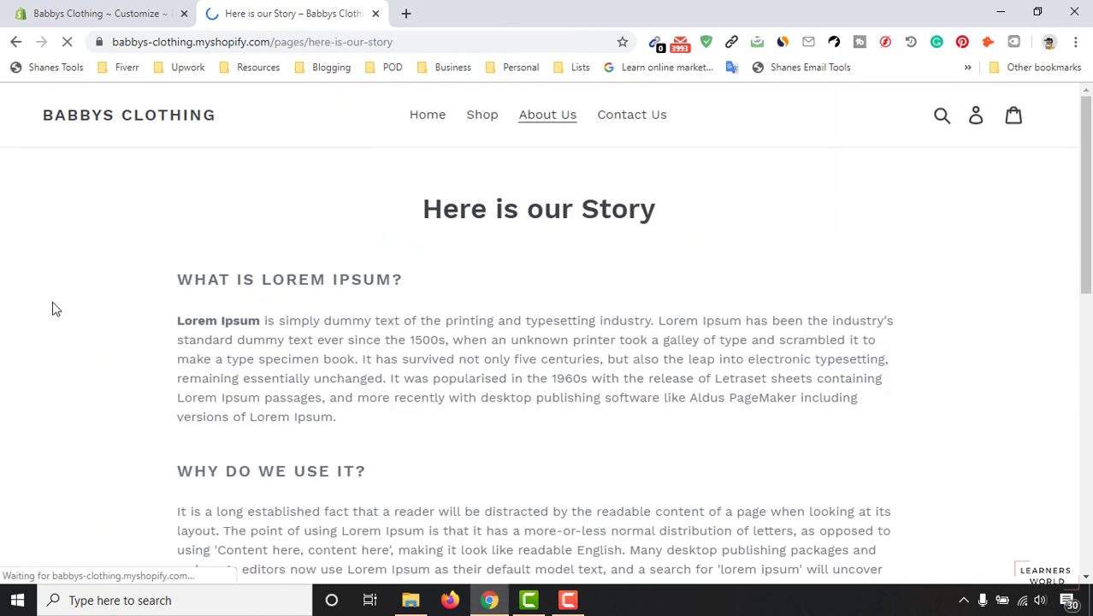
pyautogui.moveTo(1087, 195); pyautogui.dragTo(1086, 220)
pyautogui.moveTo(1090, 173); pyautogui.dragTo(1089, 335)
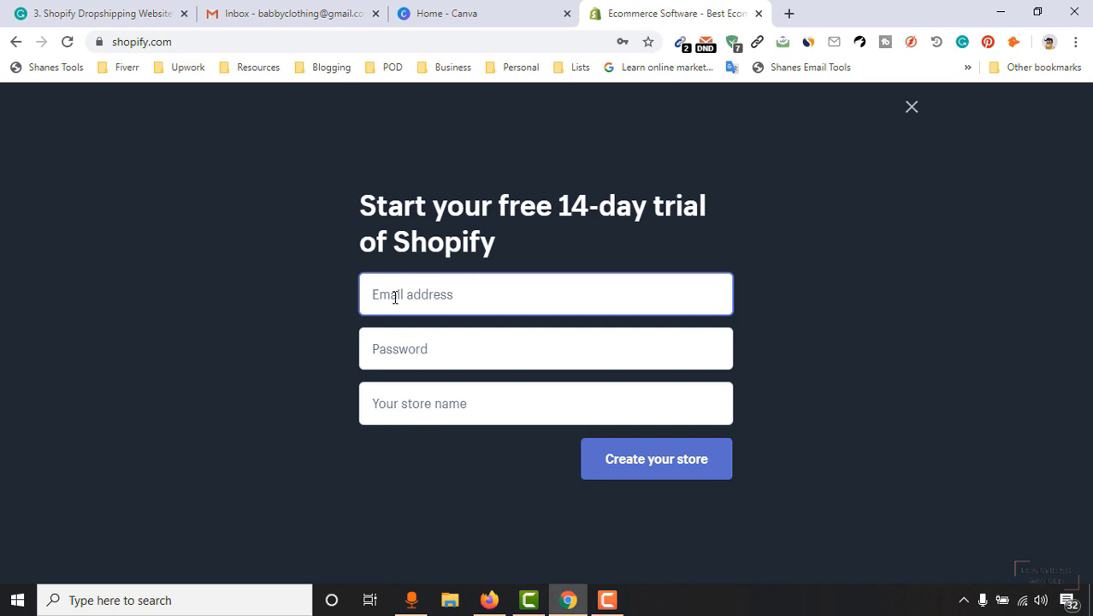
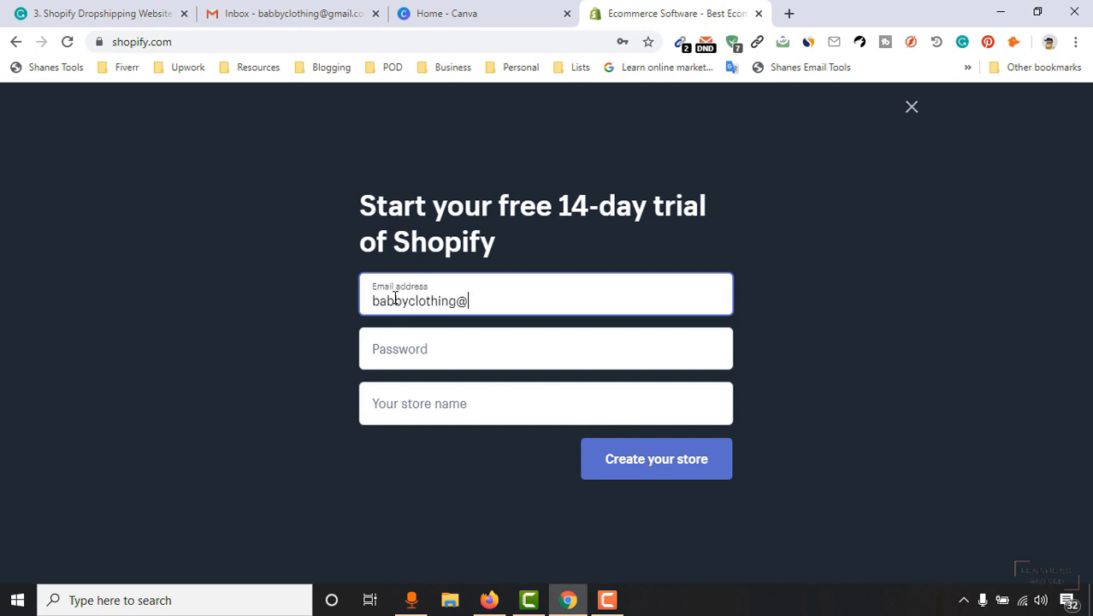
# Enter the email, saved password and store name 'Babbys Clothing', then create the store.
pyautogui.click(384, 344)
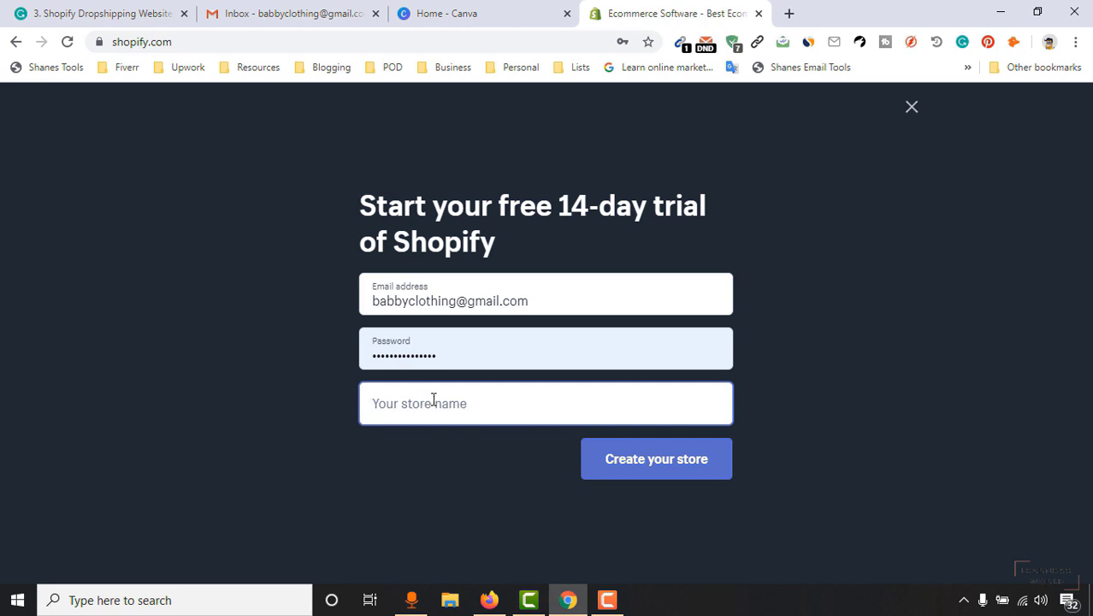
pyautogui.write('B')
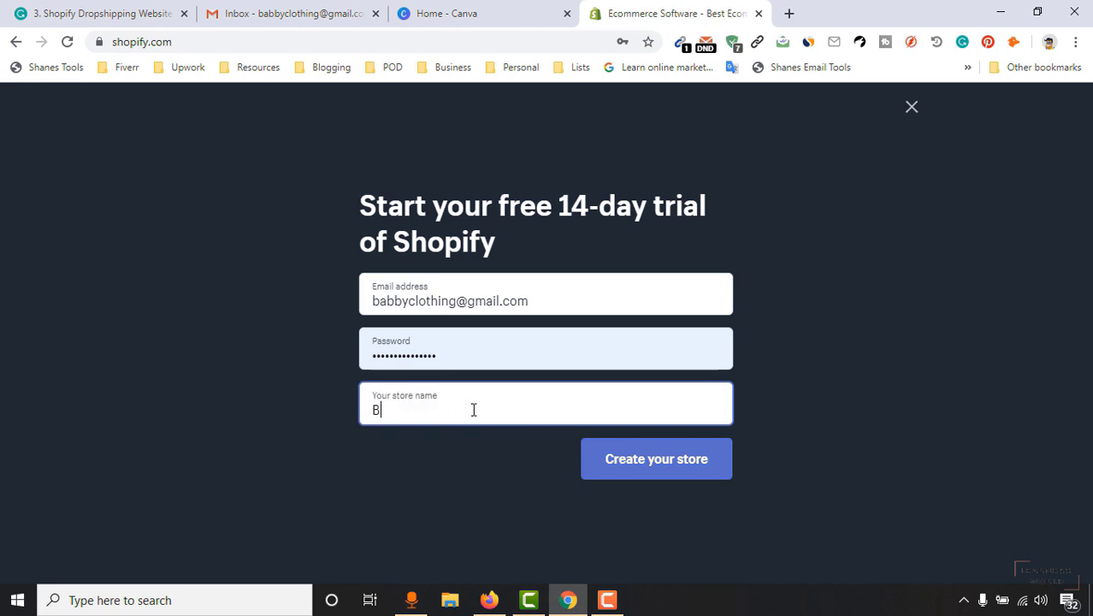
pyautogui.write('abbys Clothing')
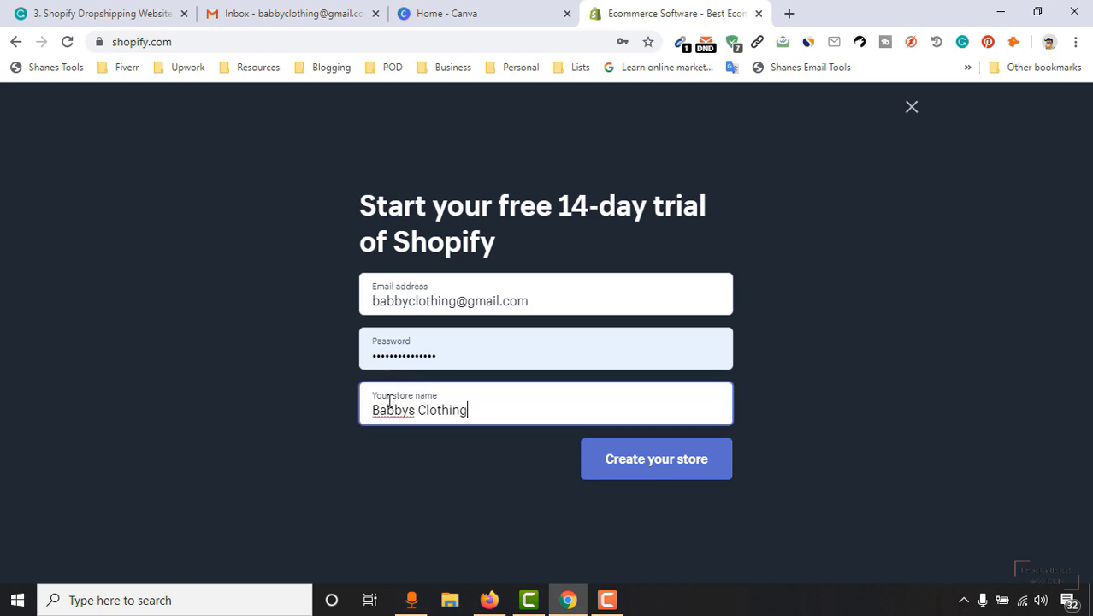
pyautogui.click(699, 466)
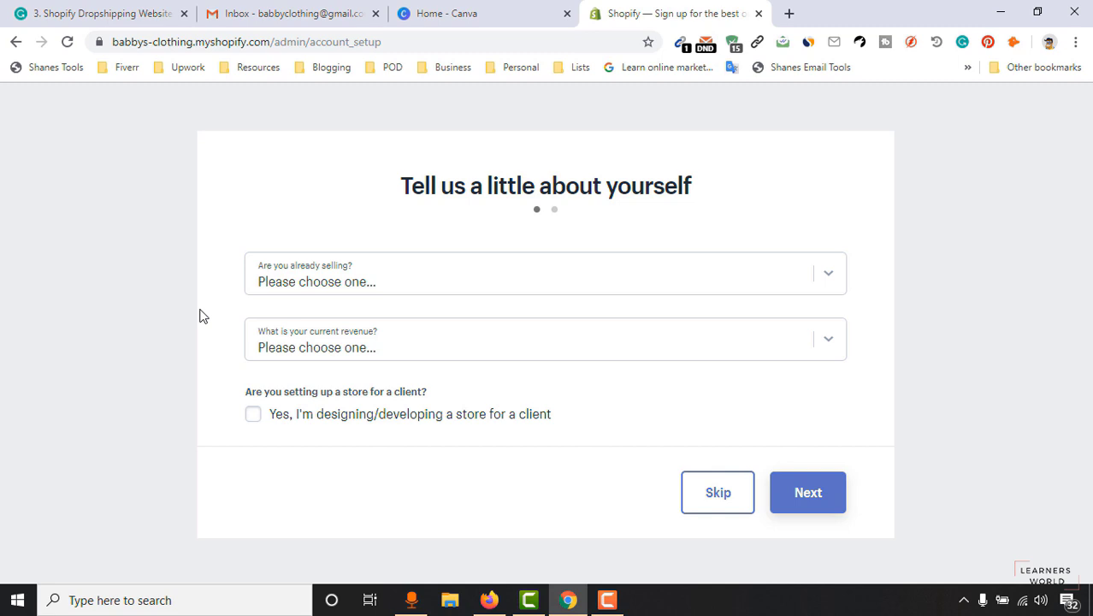
# Answer: not selling products yet, still brainstorming what to sell, revenue Tk 0 BDT; continue.
pyautogui.click(340, 282)
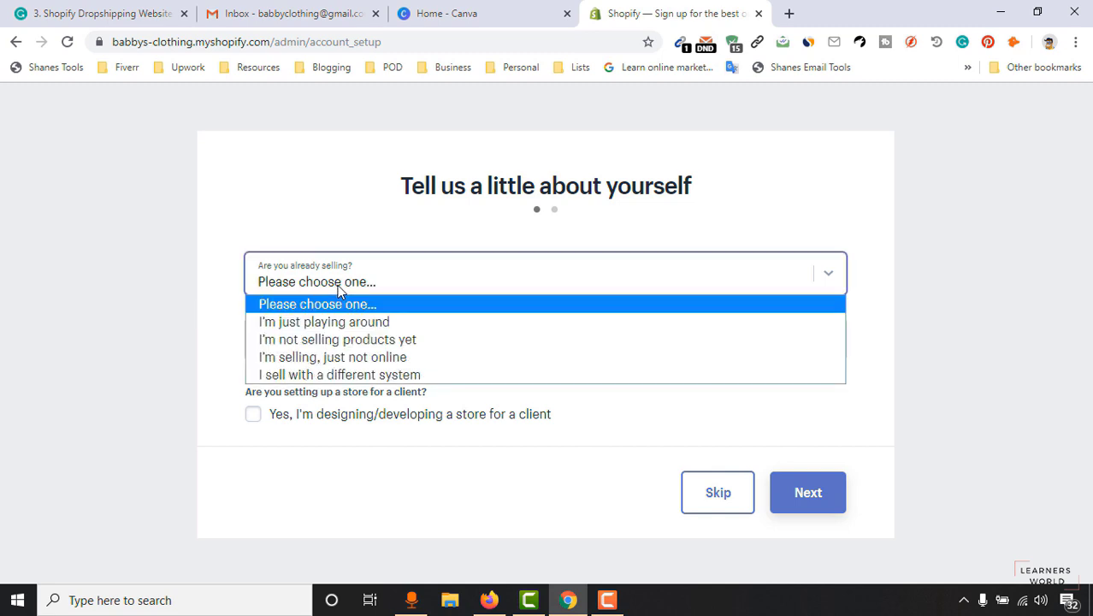
pyautogui.click(410, 340)
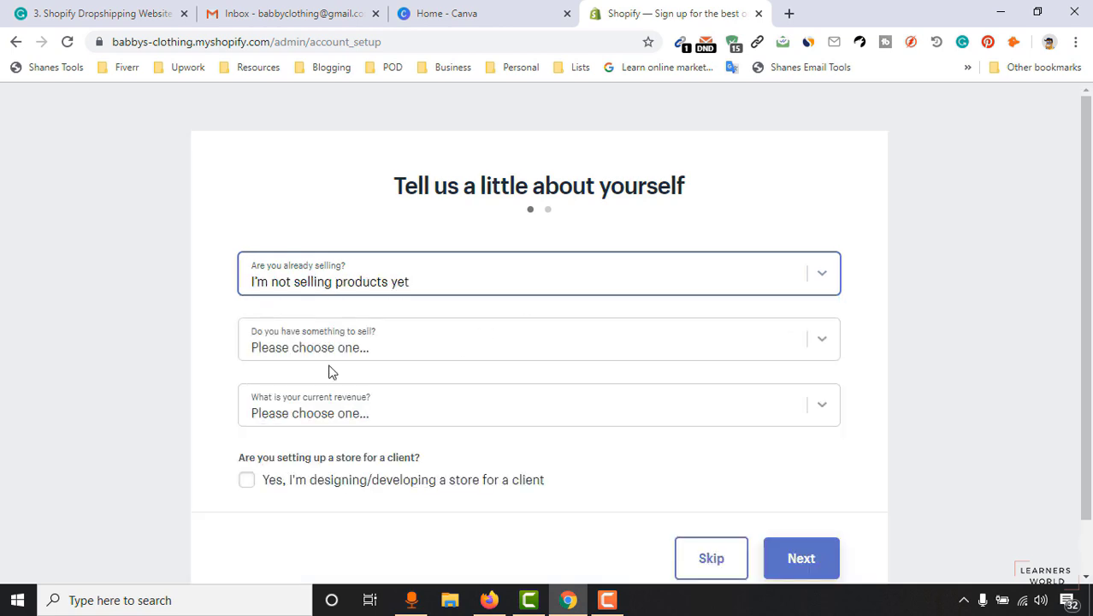
pyautogui.click(394, 352)
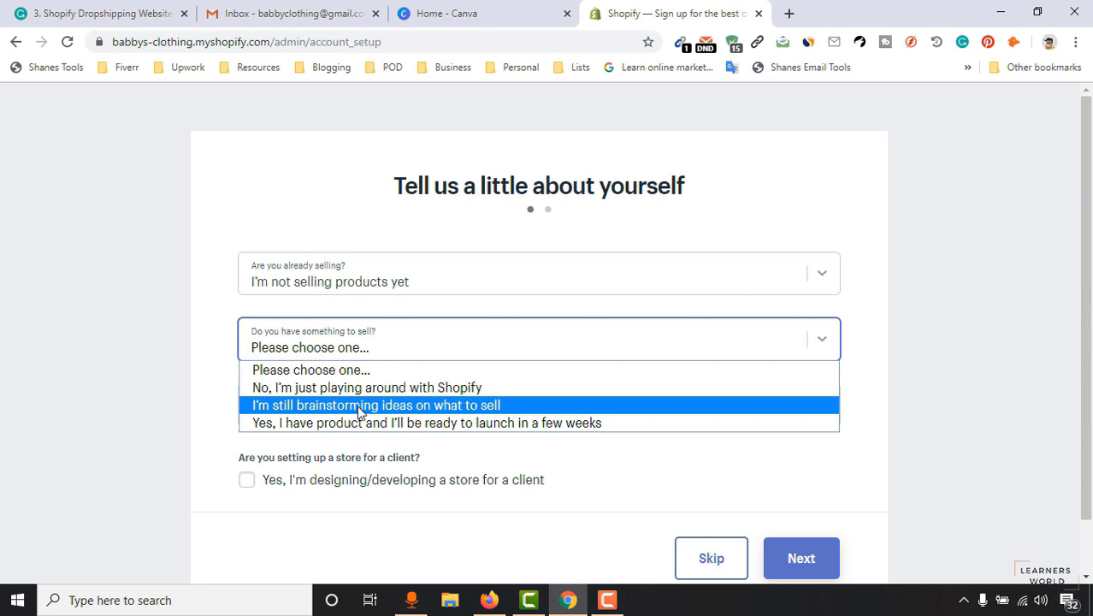
pyautogui.click(485, 406)
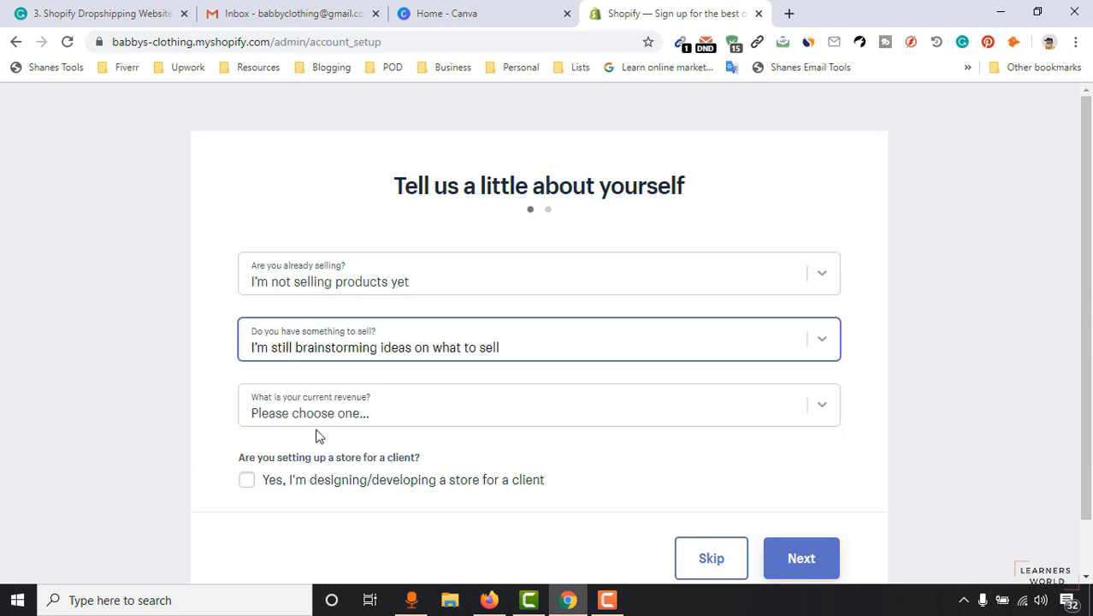
pyautogui.click(409, 414)
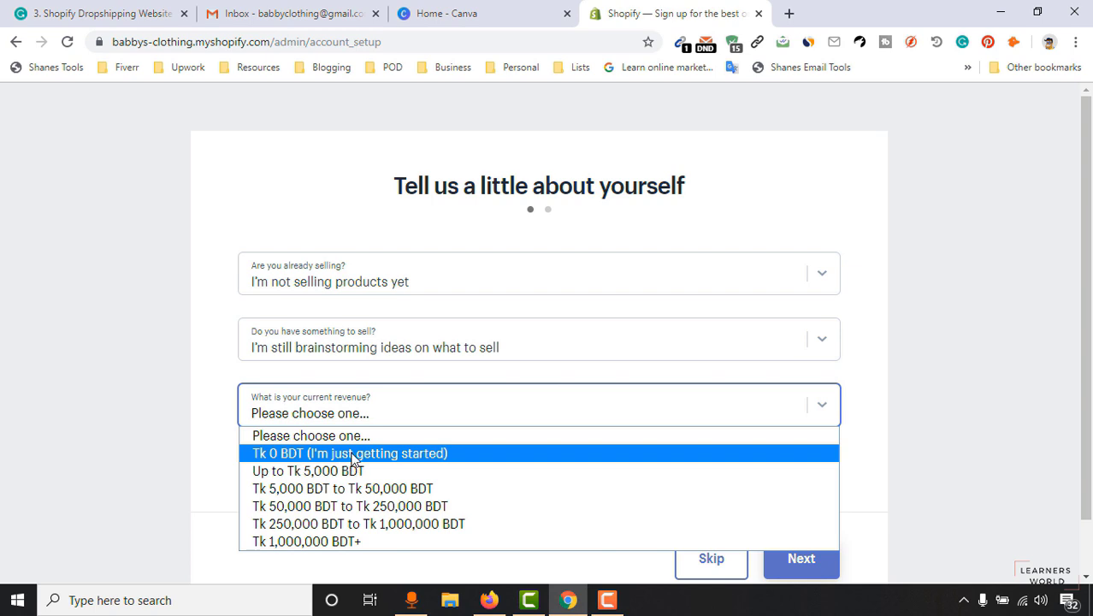
pyautogui.click(351, 454)
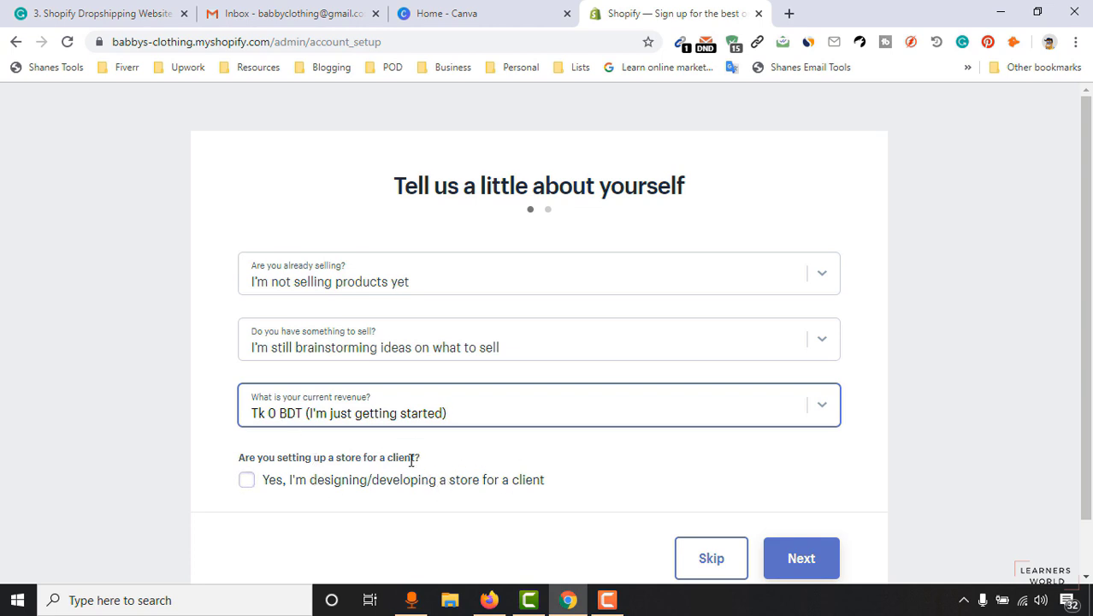
pyautogui.click(808, 560)
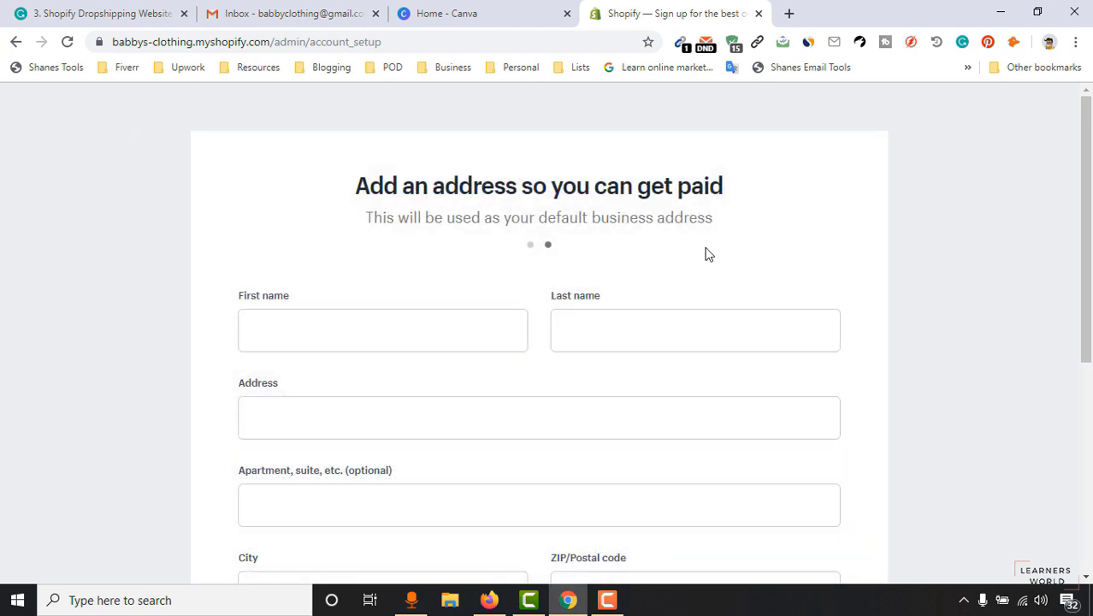
# Enter the owner's first and last name, street address and block detail.
pyautogui.click(411, 316)
pyautogui.press('Tab')
pyautogui.click(269, 427)
pyautogui.click(294, 500)
# Add the postal code and phone number, then submit to enter the store.
pyautogui.scroll(-3, 295, 501)
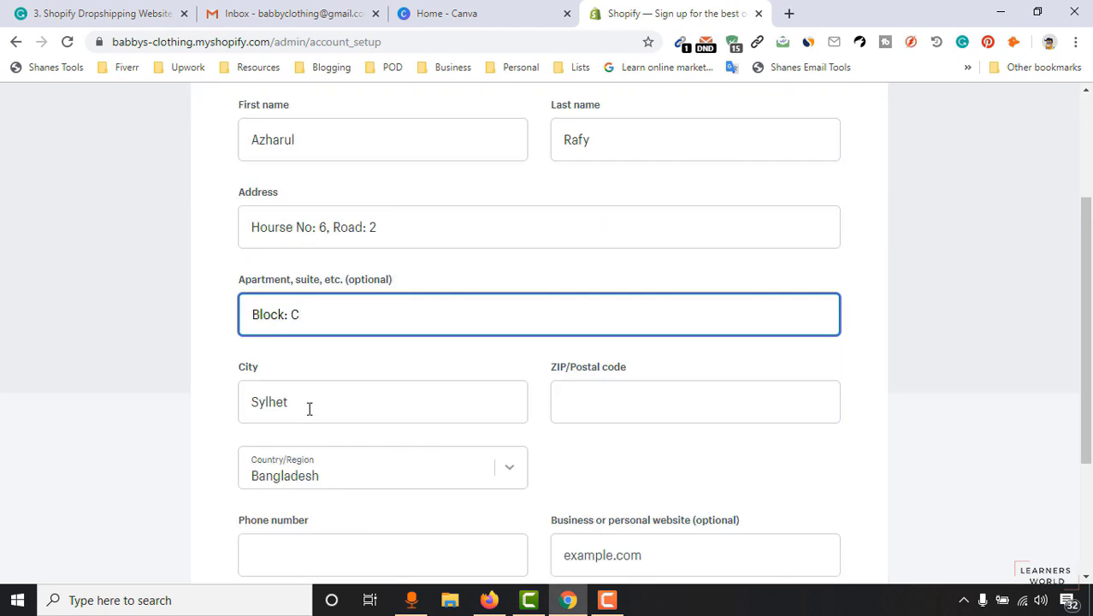
pyautogui.scroll(-1, 86, 504)
pyautogui.click(635, 321)
pyautogui.write('3100')
pyautogui.click(406, 466)
pyautogui.write('0173862')
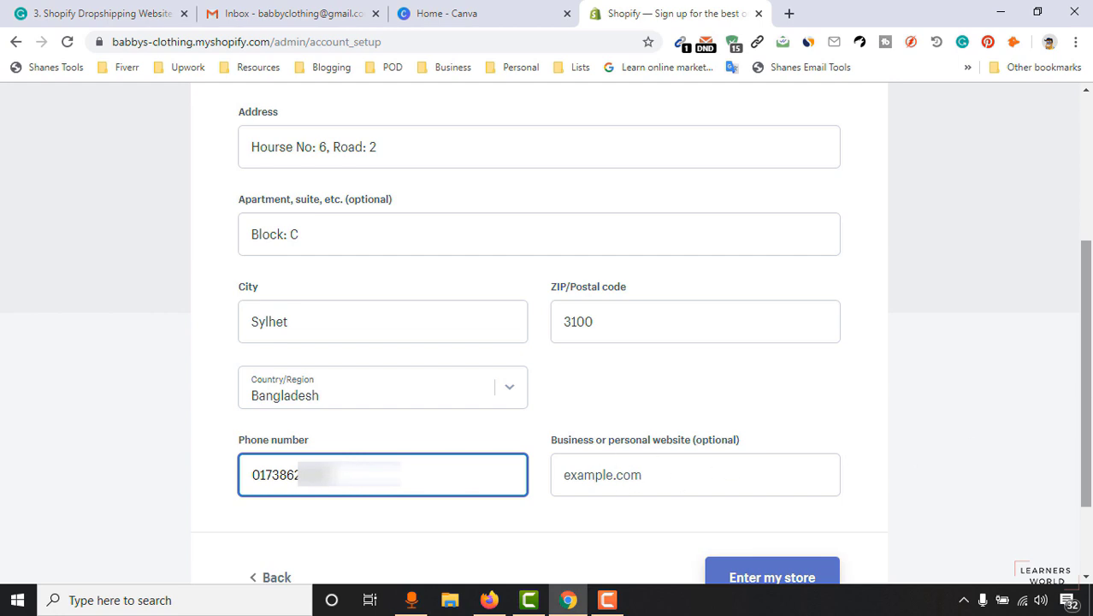
pyautogui.scroll(-1, 781, 508)
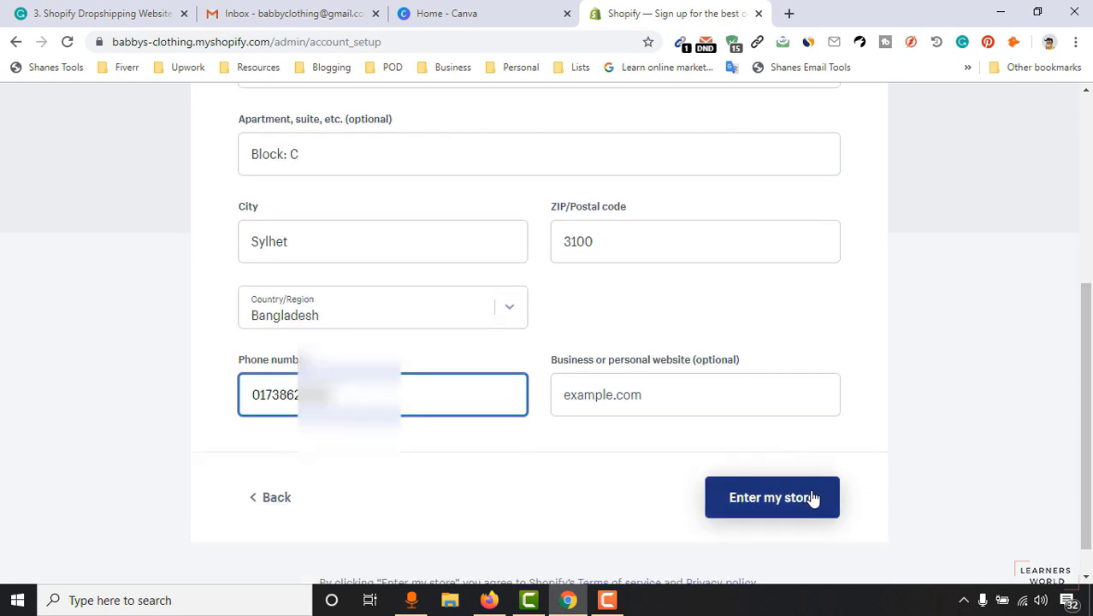
pyautogui.click(812, 498)
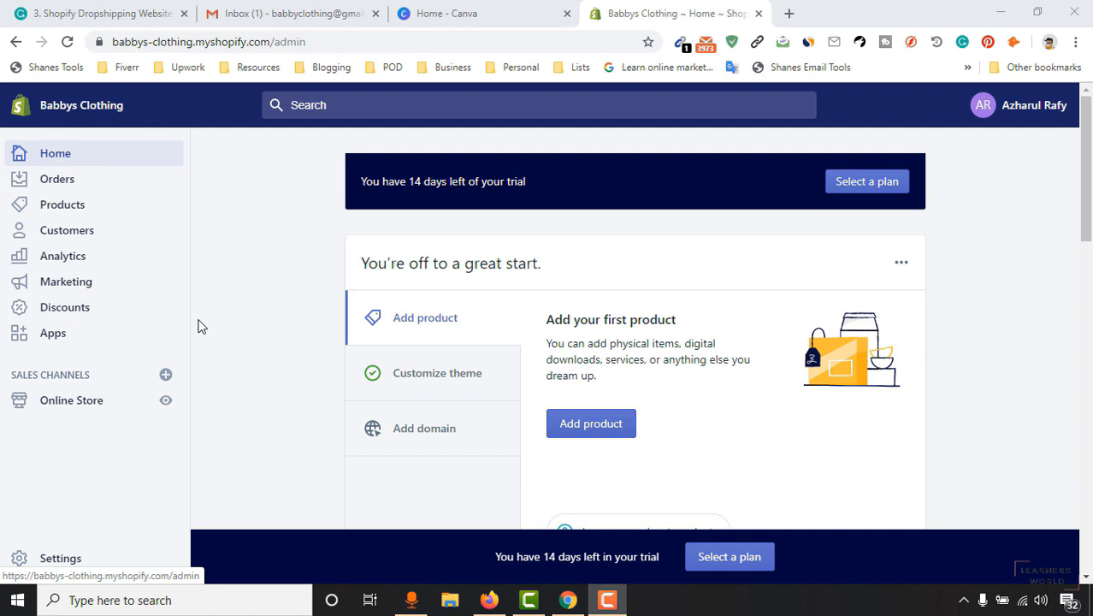
# View the Debut theme and Theme library under Online Store > Themes, then open the Theme Store.
pyautogui.click(89, 406)
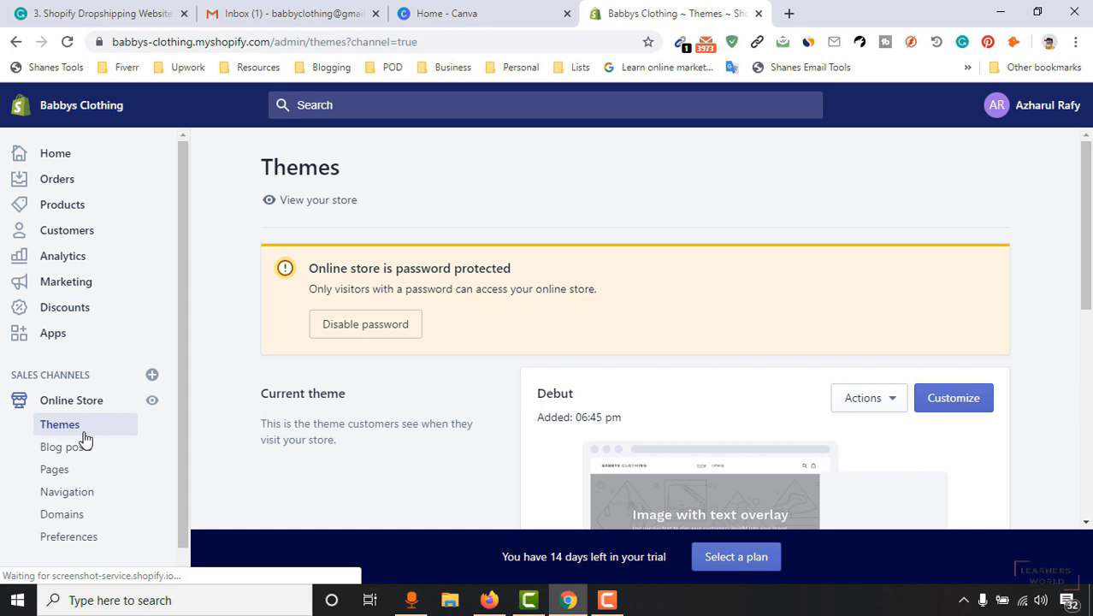
pyautogui.scroll(-1, 1091, 211)
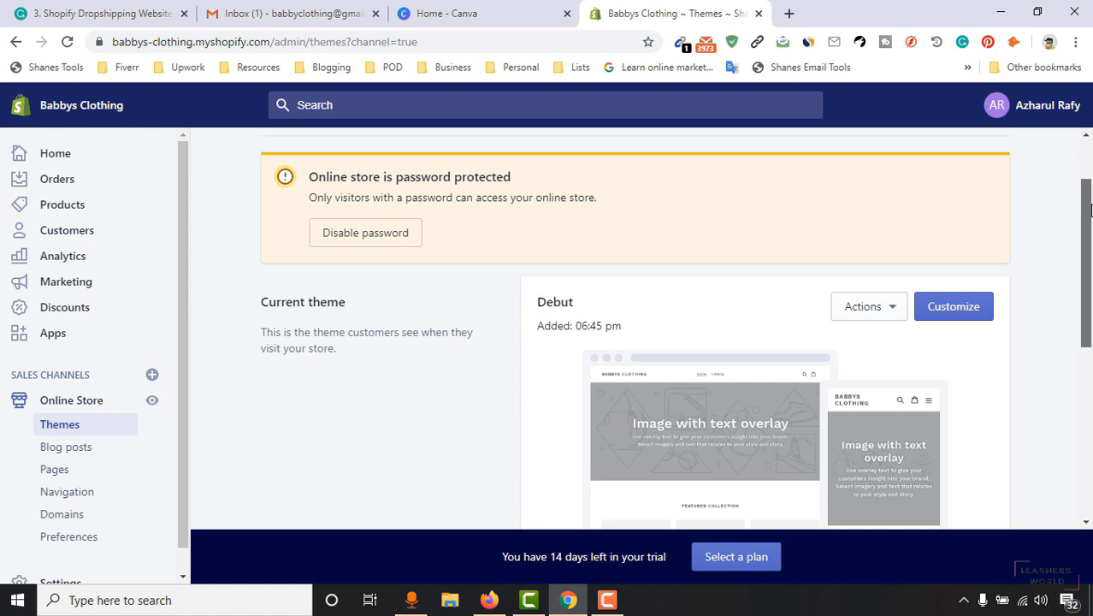
pyautogui.scroll(-2, 1086, 271)
pyautogui.scroll(-3, 1091, 271)
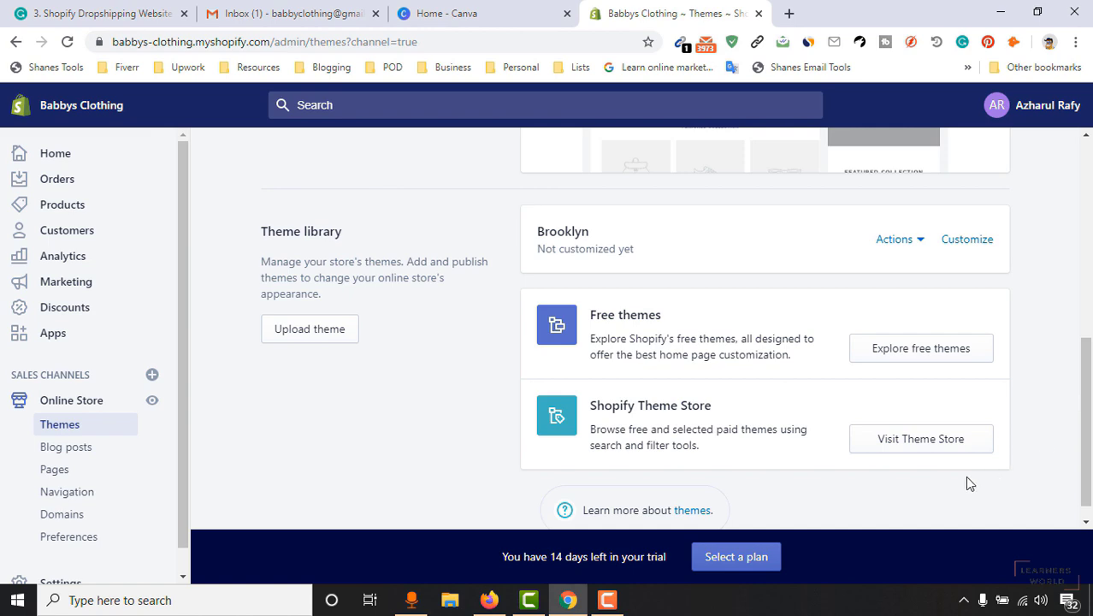
pyautogui.click(925, 451)
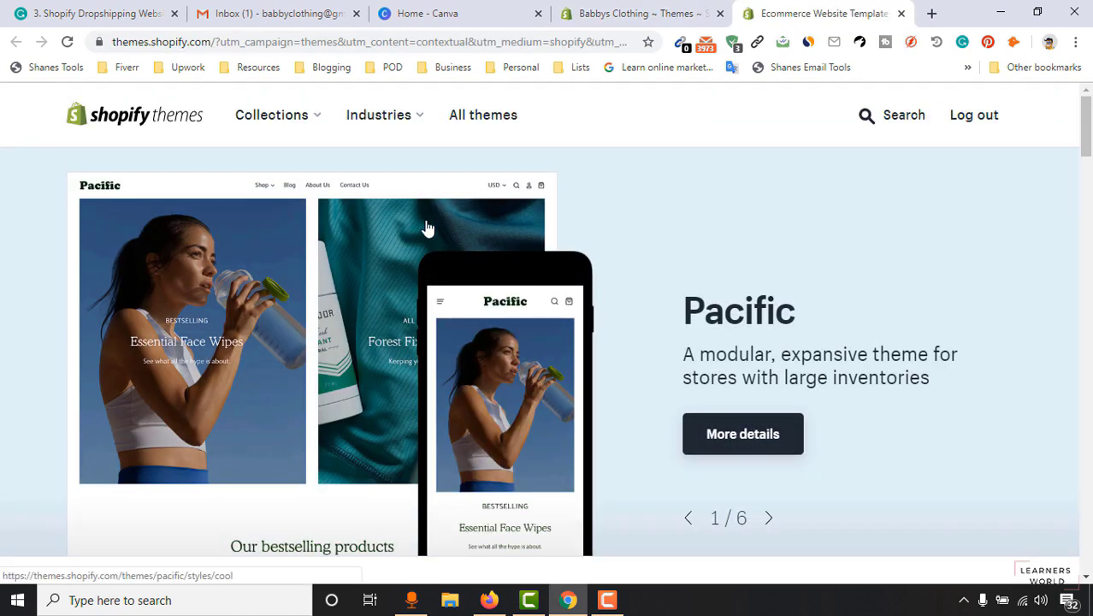
# Browse all themes, filter to Free, and scroll down to Boundless, Simple and Brooklyn.
pyautogui.moveTo(1090, 137); pyautogui.dragTo(1088, 190)
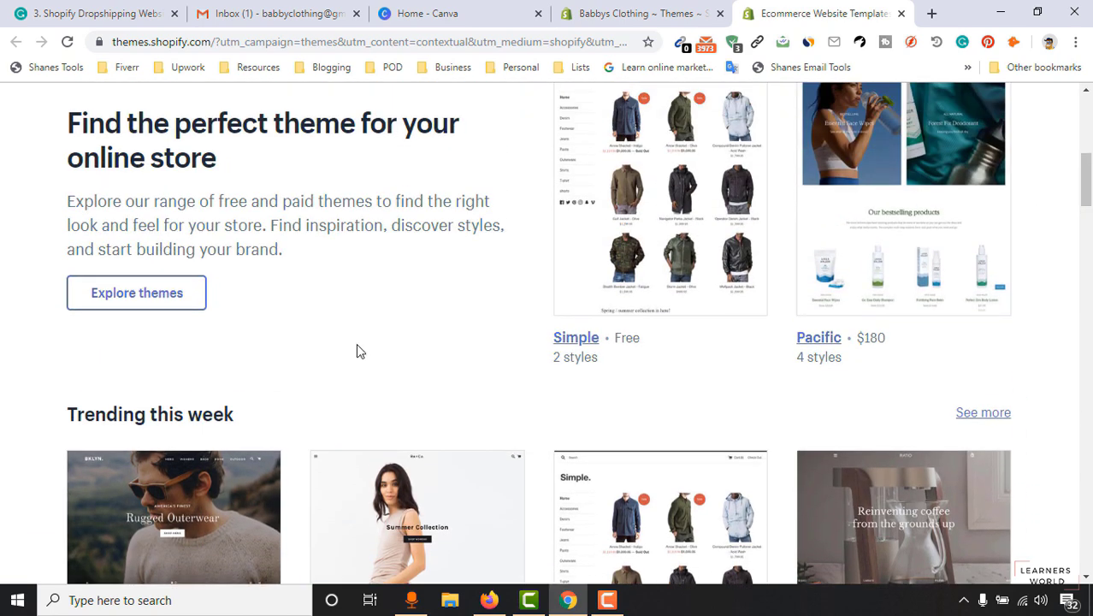
pyautogui.click(180, 299)
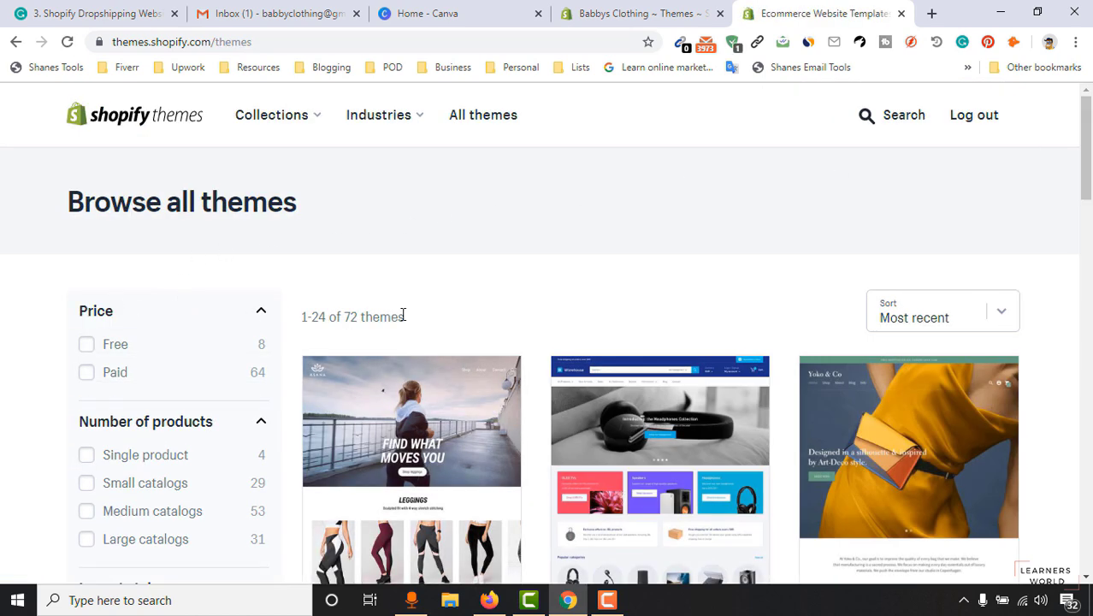
pyautogui.moveTo(1086, 163)
pyautogui.mouseDown()
pyautogui.moveTo(1087, 386)
pyautogui.moveTo(1086, 141)
pyautogui.mouseUp()
pyautogui.scroll(-9, 343, 494)
pyautogui.click(117, 344)
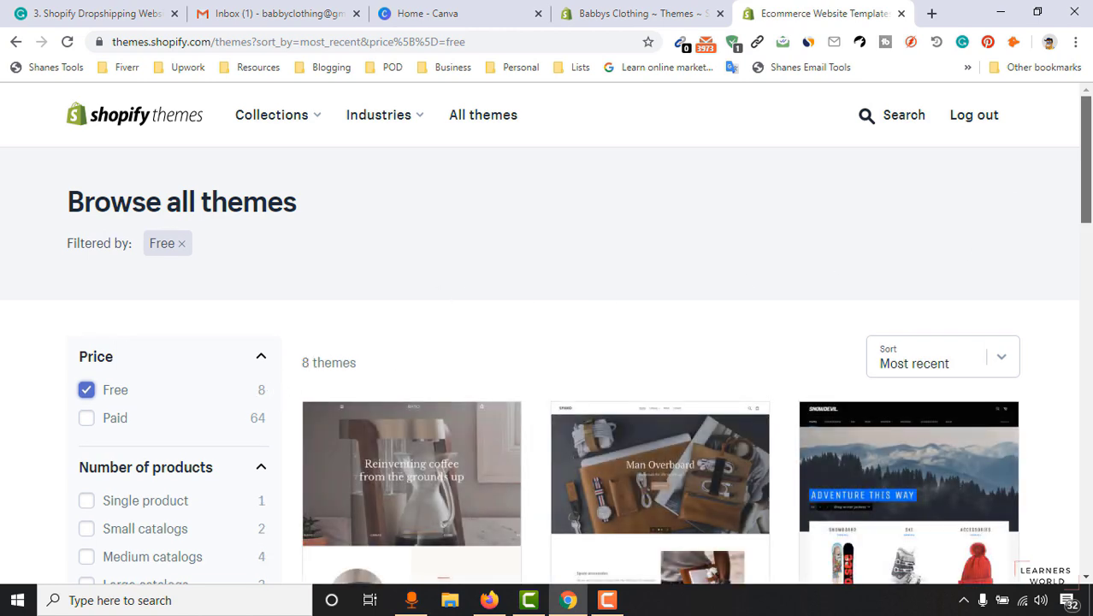
pyautogui.scroll(-3, 579, 393)
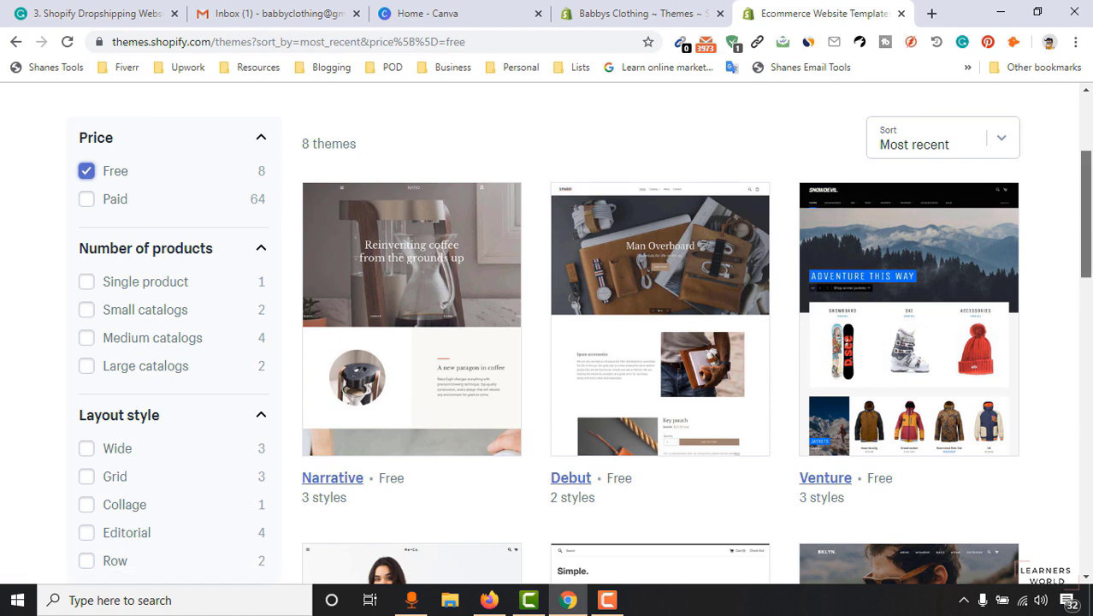
pyautogui.scroll(-4, 677, 346)
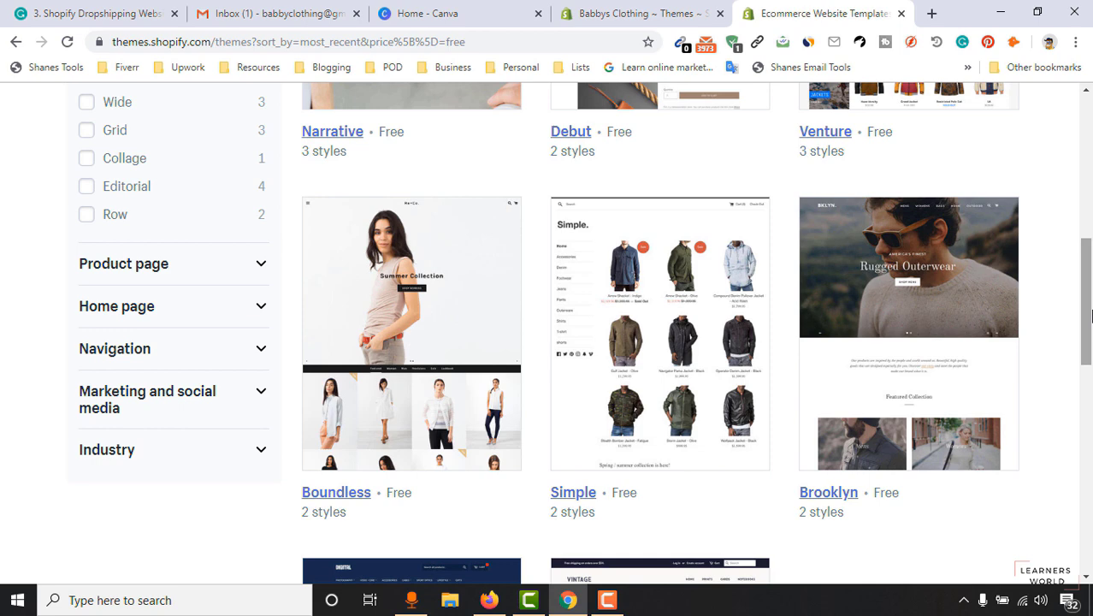
# Open the Brooklyn theme's details and switch it to the Playful style.
pyautogui.click(944, 323)
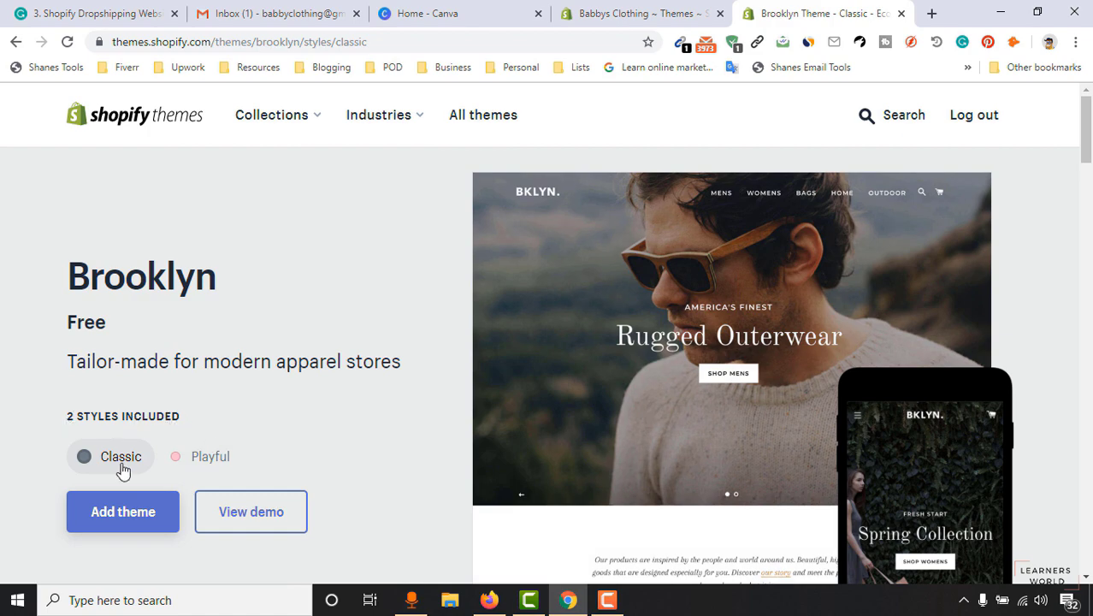
pyautogui.scroll(-5, 761, 360)
pyautogui.scroll(5, 578, 407)
pyautogui.click(208, 467)
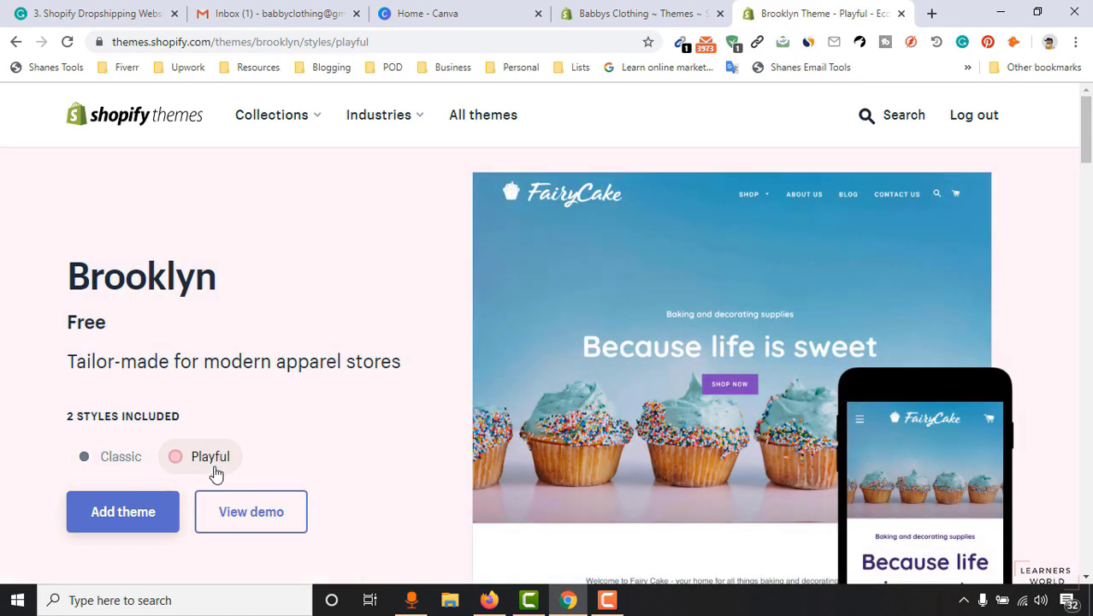
pyautogui.scroll(-5, 709, 374)
pyautogui.scroll(5, 709, 374)
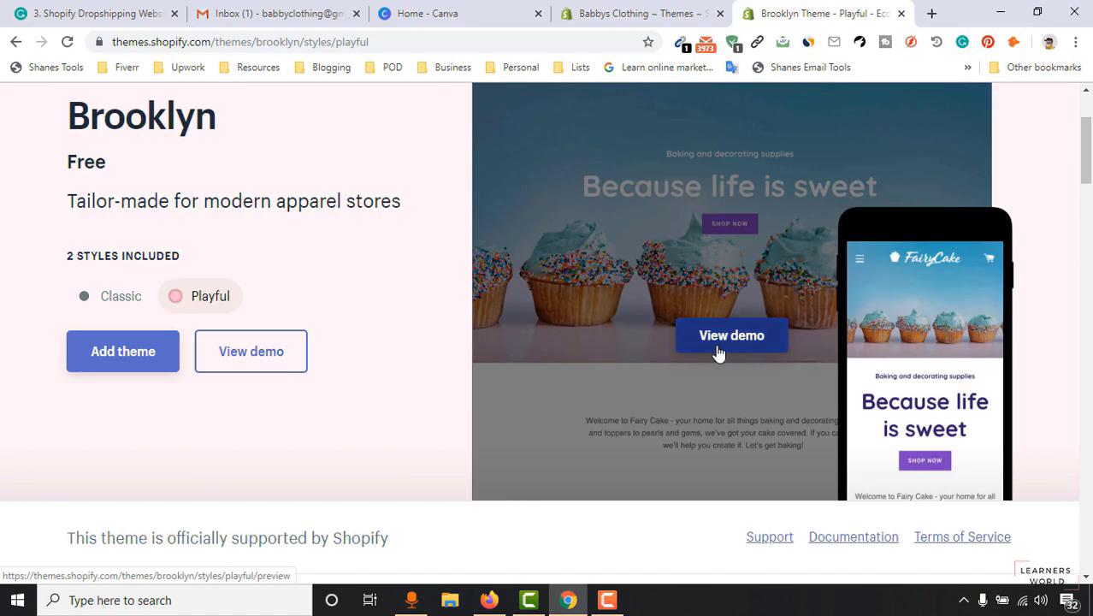
# View the Playful FairyCake demo storefront, then close the preview.
pyautogui.click(726, 346)
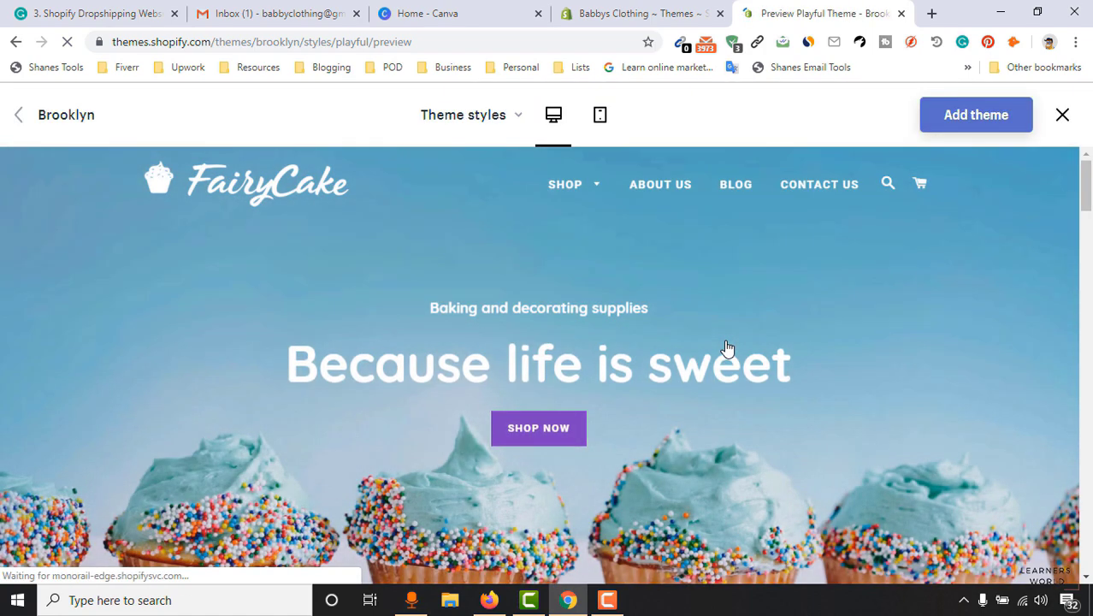
pyautogui.scroll(-3, 633, 399)
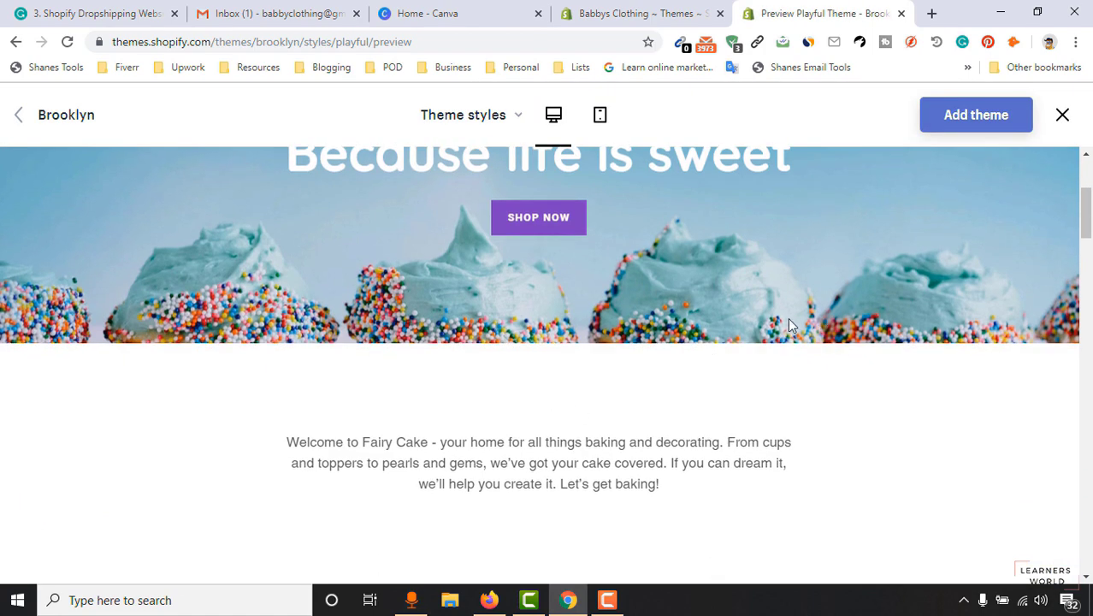
pyautogui.scroll(-12, 811, 323)
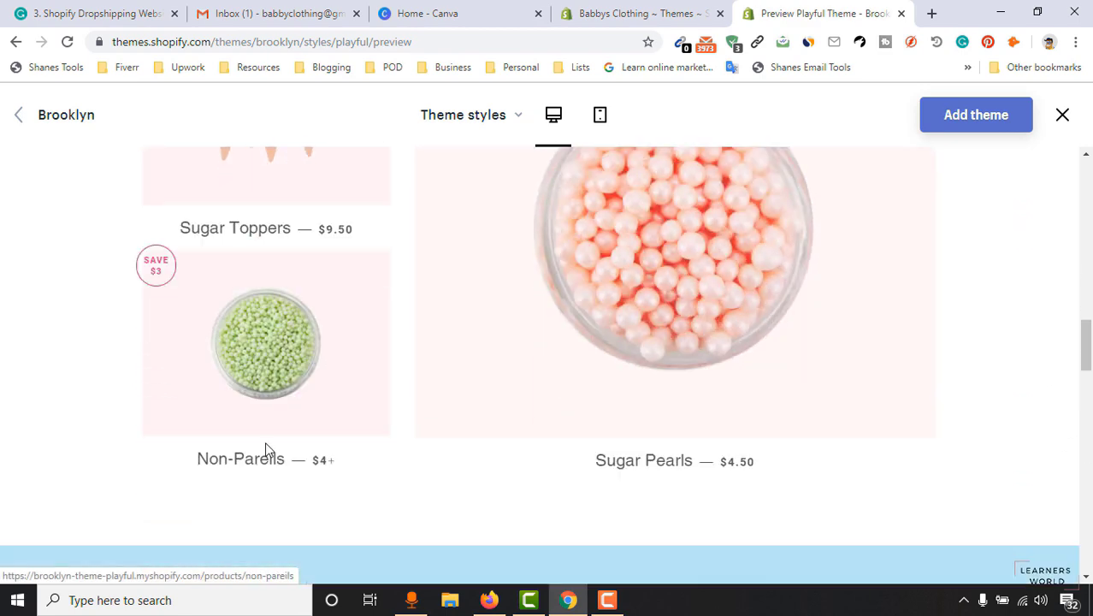
pyautogui.scroll(-5, 265, 444)
pyautogui.scroll(8, 249, 441)
pyautogui.scroll(10, 613, 359)
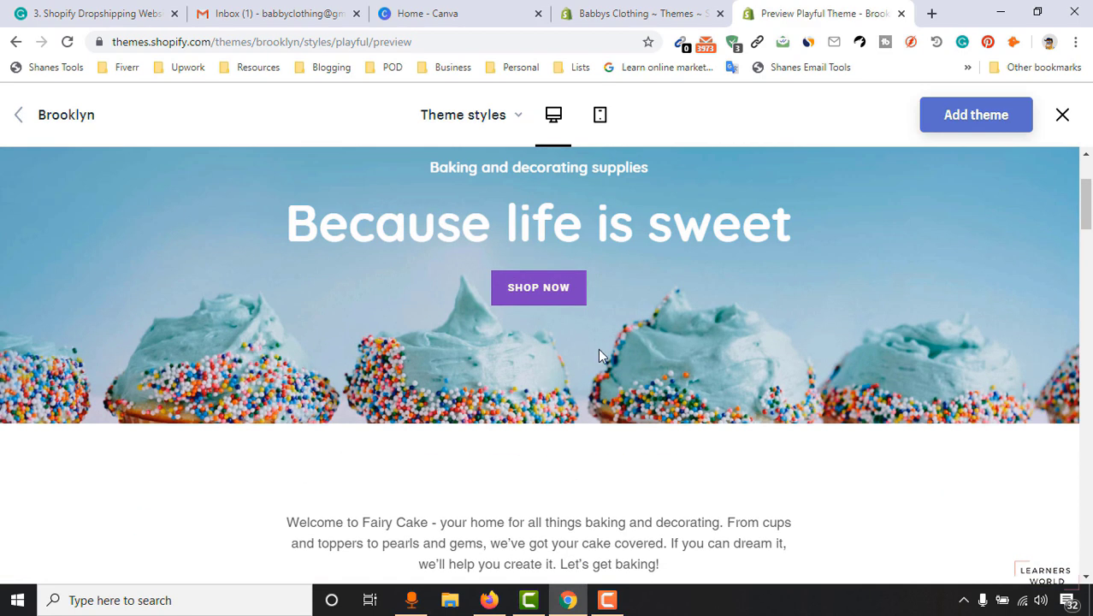
pyautogui.scroll(2, 599, 351)
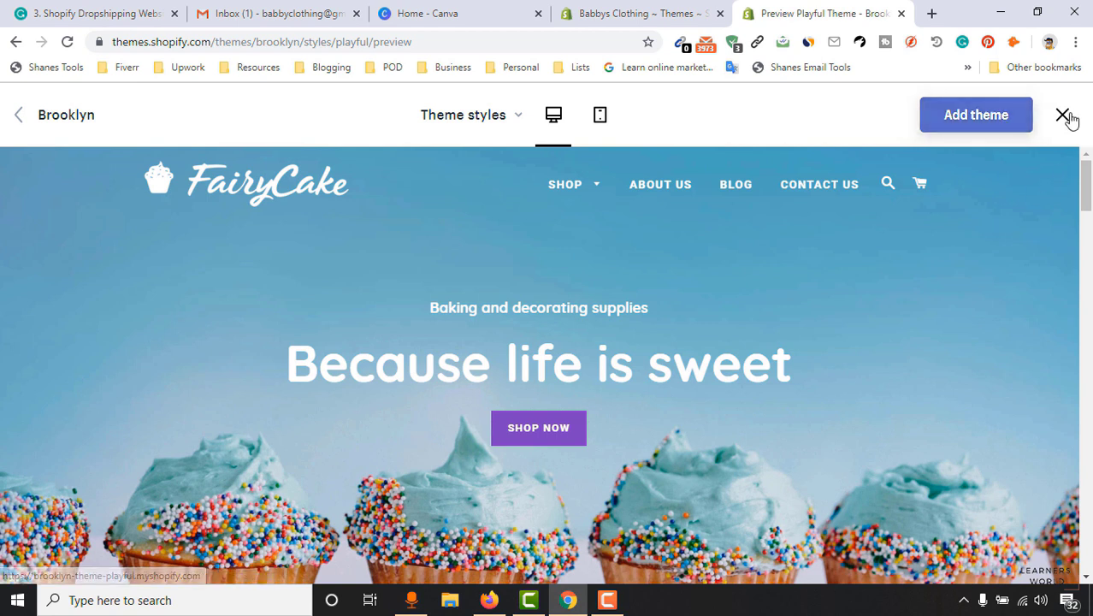
pyautogui.click(901, 13)
# Customize the current Debut theme to open it in the theme editor.
pyautogui.scroll(5, 741, 392)
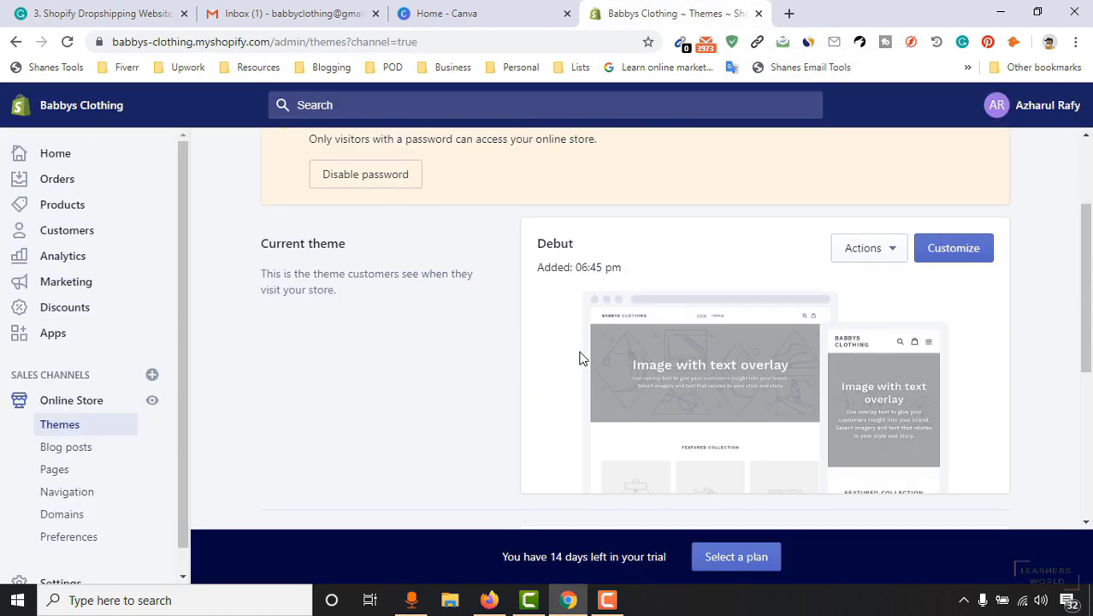
pyautogui.click(974, 250)
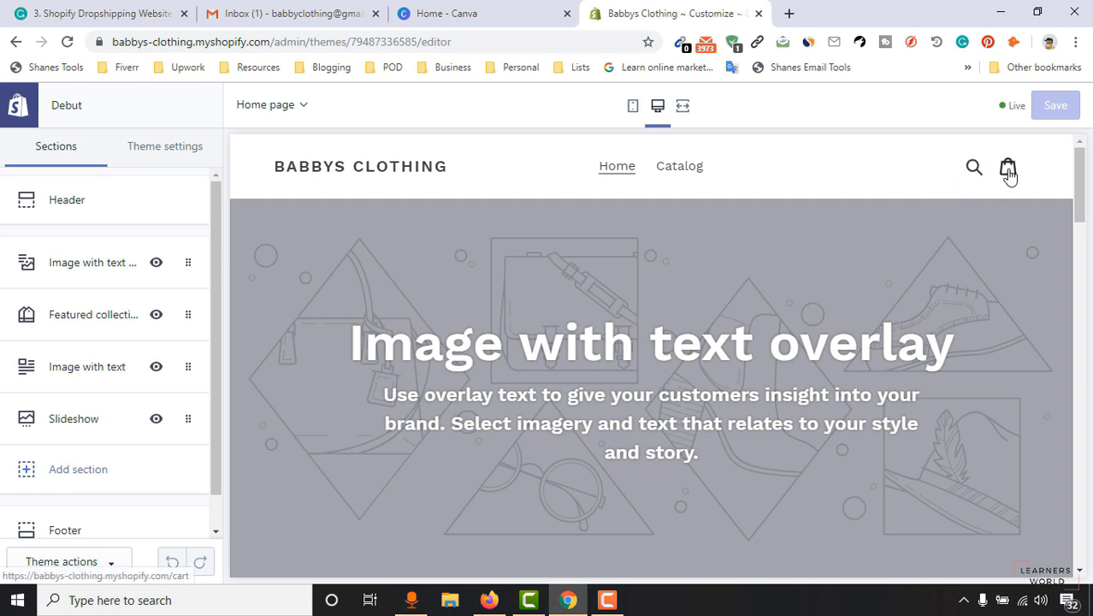
pyautogui.scroll(-1, 558, 290)
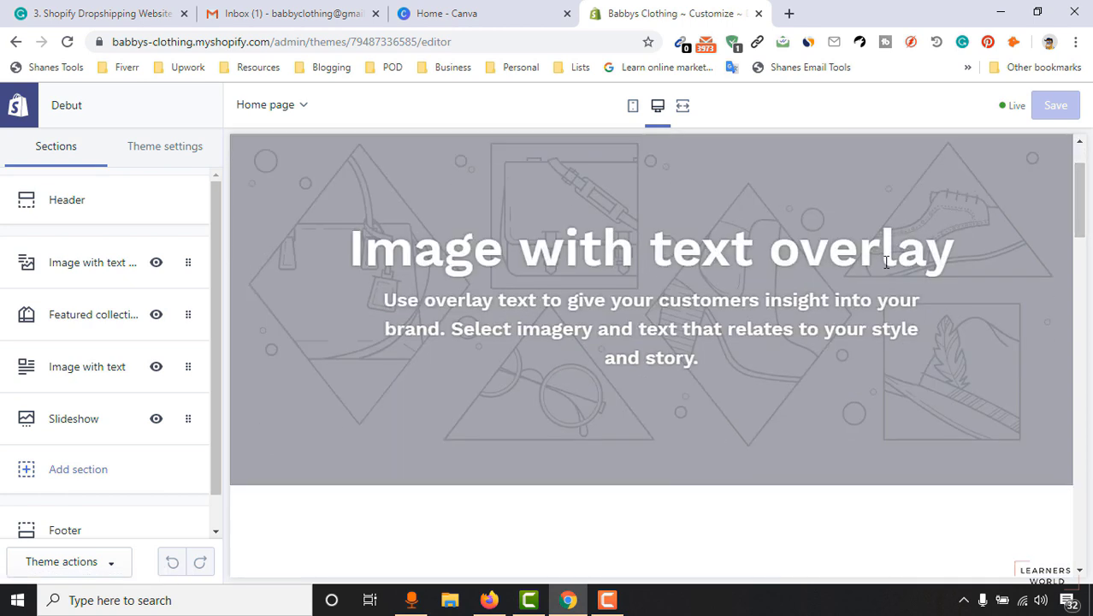
pyautogui.moveTo(385, 301); pyautogui.dragTo(713, 364)
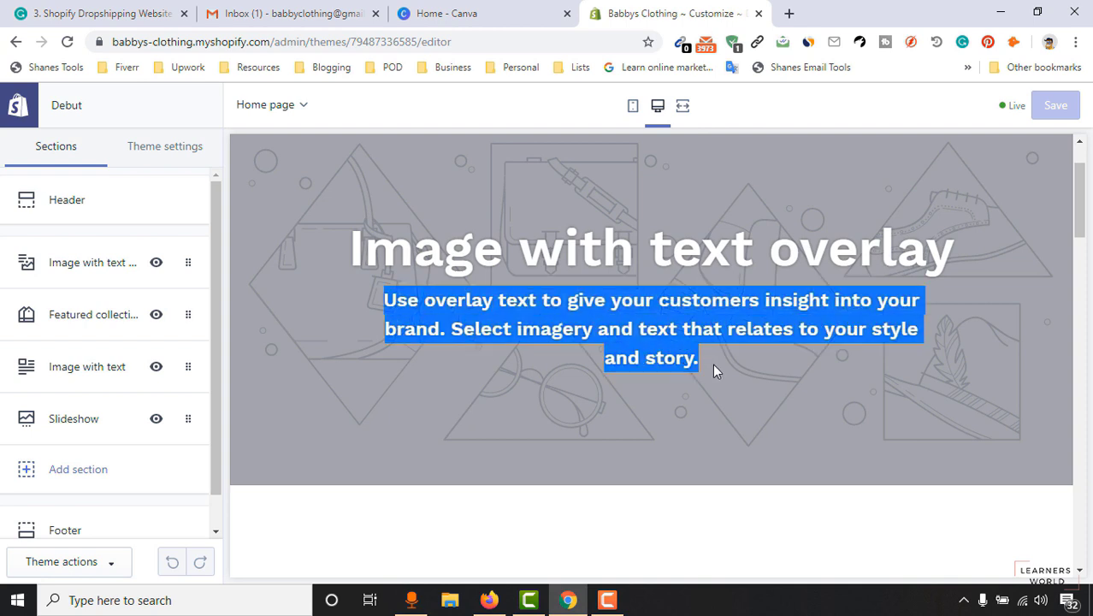
pyautogui.scroll(1, 594, 348)
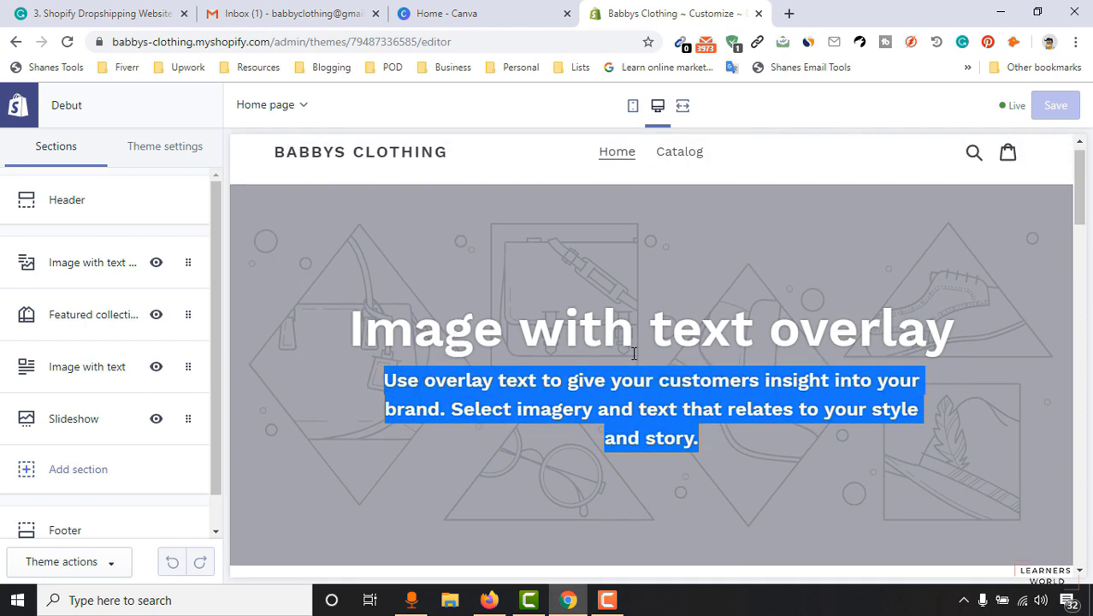
pyautogui.moveTo(1080, 191); pyautogui.dragTo(1087, 260)
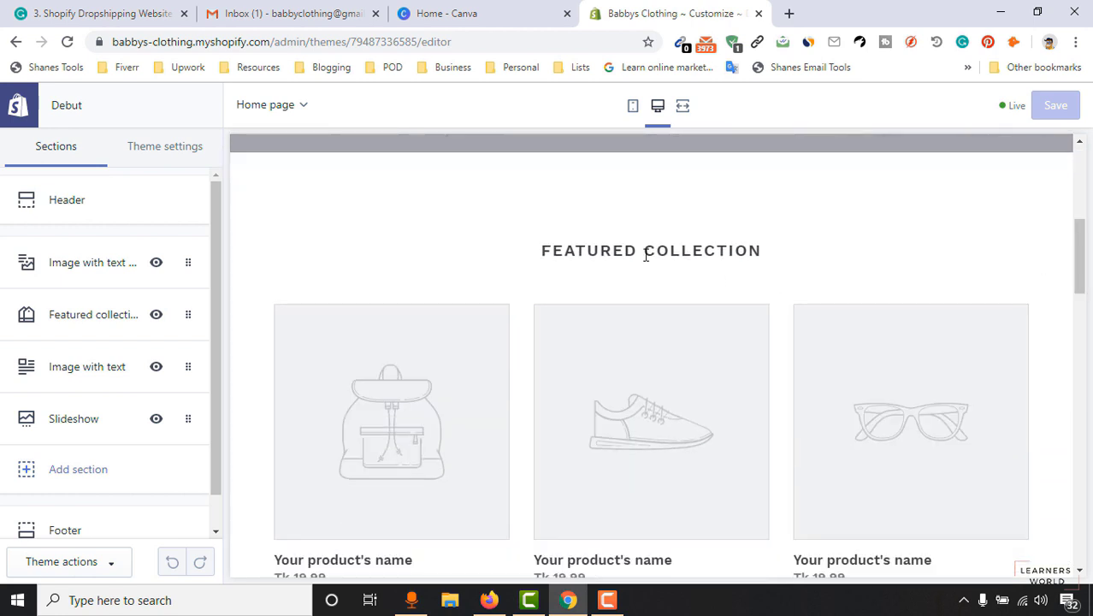
pyautogui.scroll(-1, 770, 260)
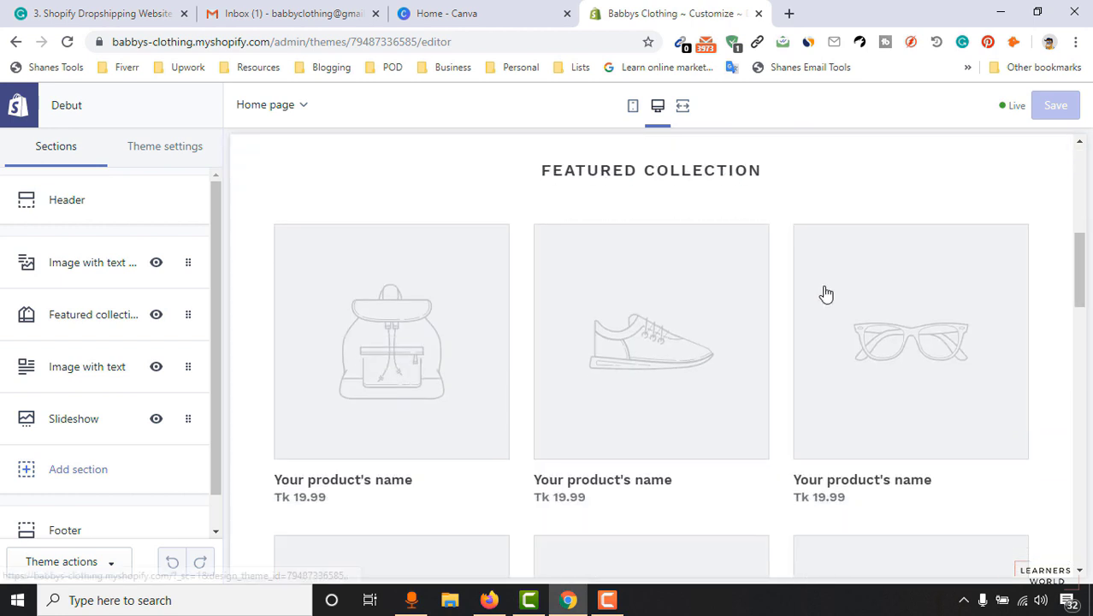
pyautogui.scroll(-2, 968, 333)
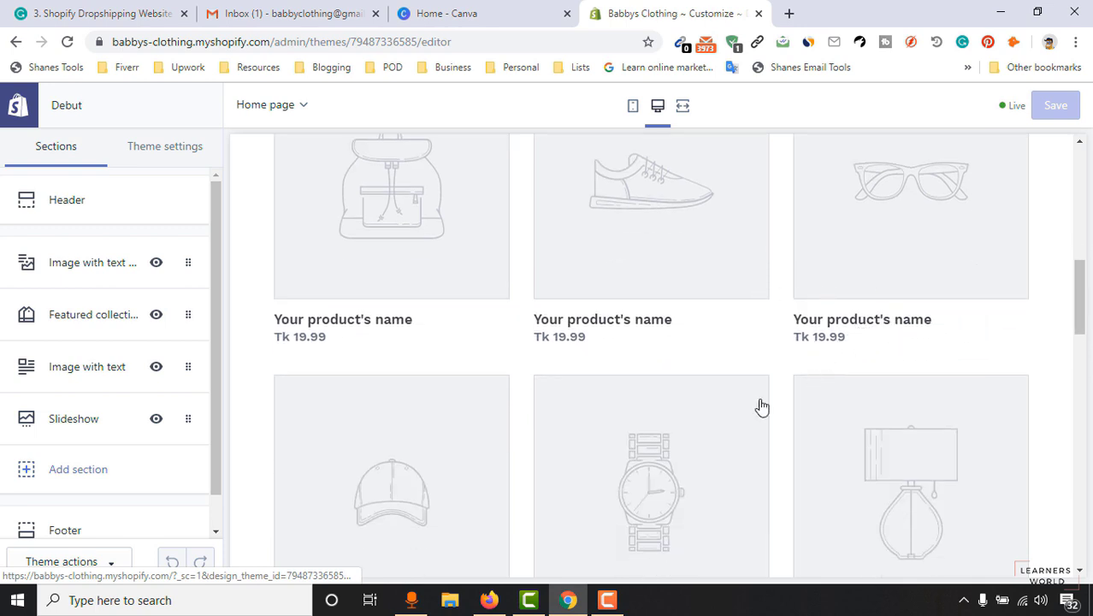
pyautogui.scroll(-5, 764, 399)
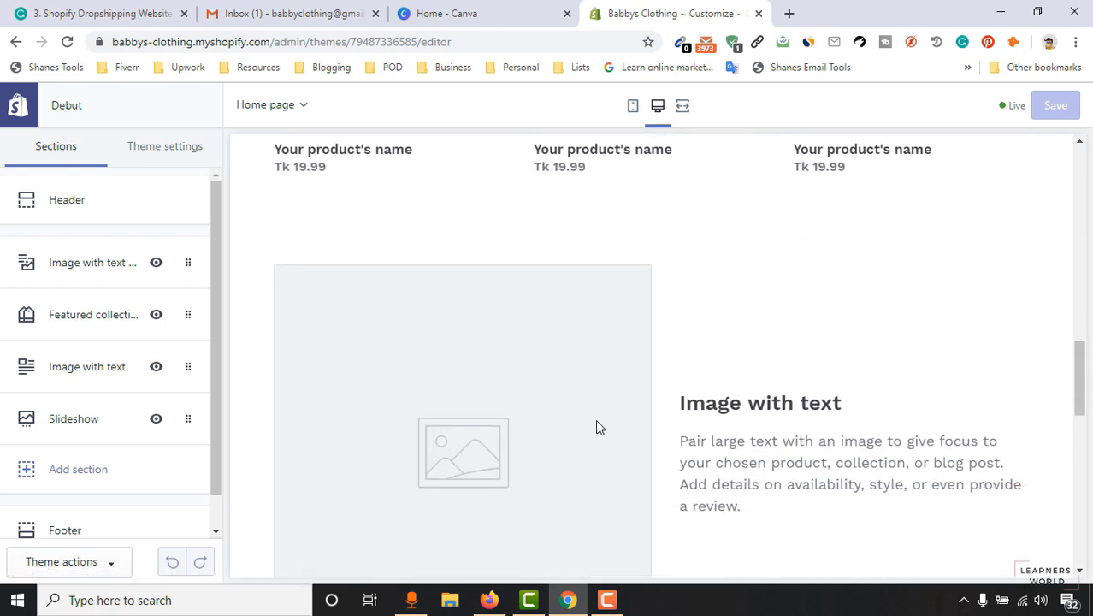
pyautogui.scroll(-2, 717, 363)
pyautogui.scroll(-5, 912, 374)
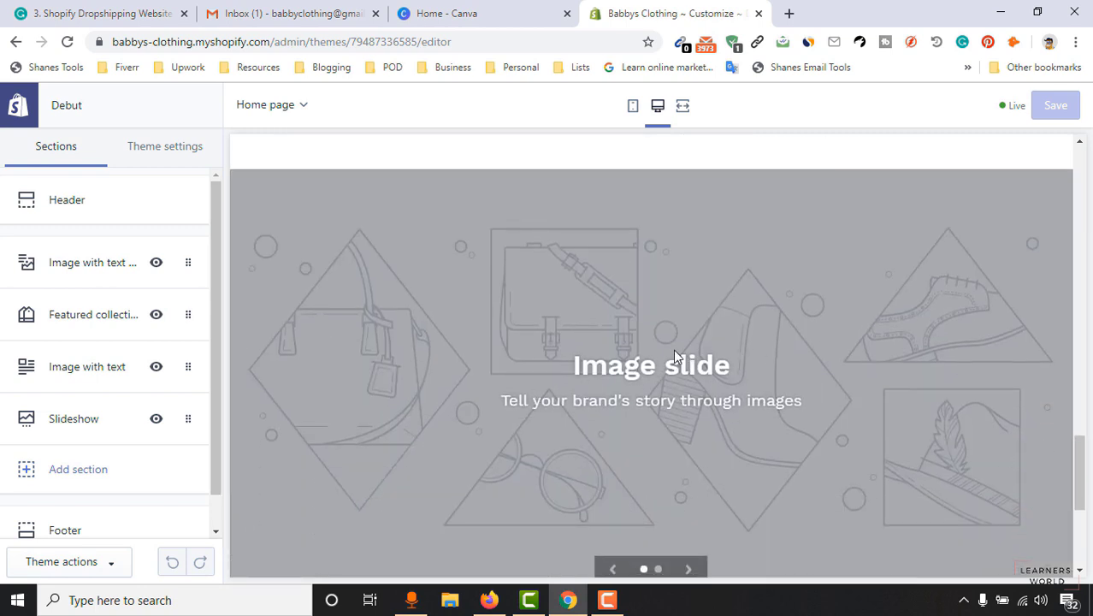
pyautogui.scroll(-4, 908, 371)
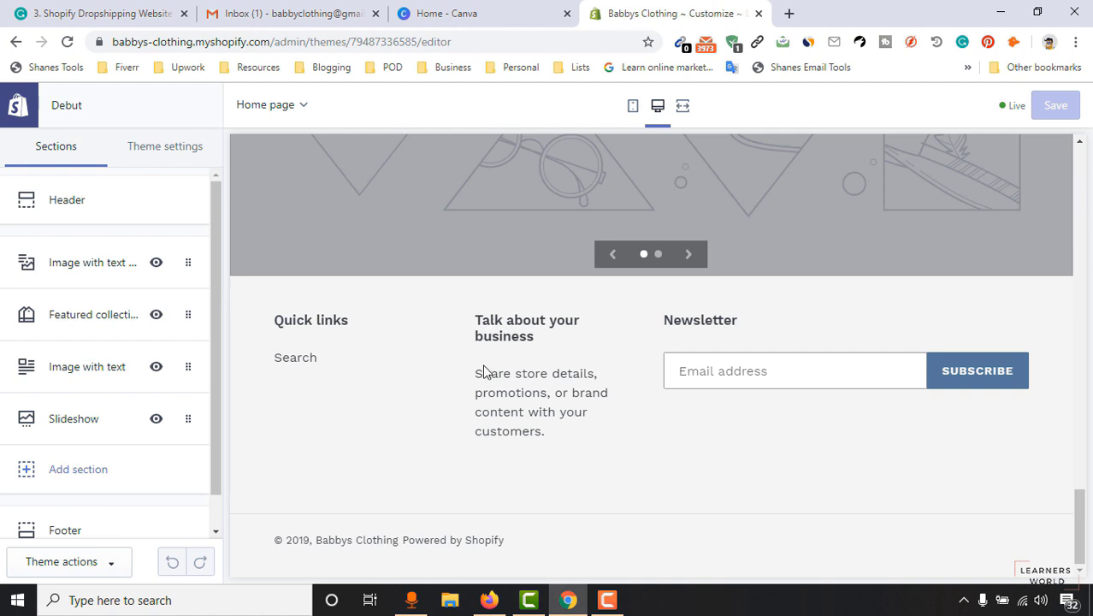
pyautogui.moveTo(483, 375); pyautogui.dragTo(520, 434)
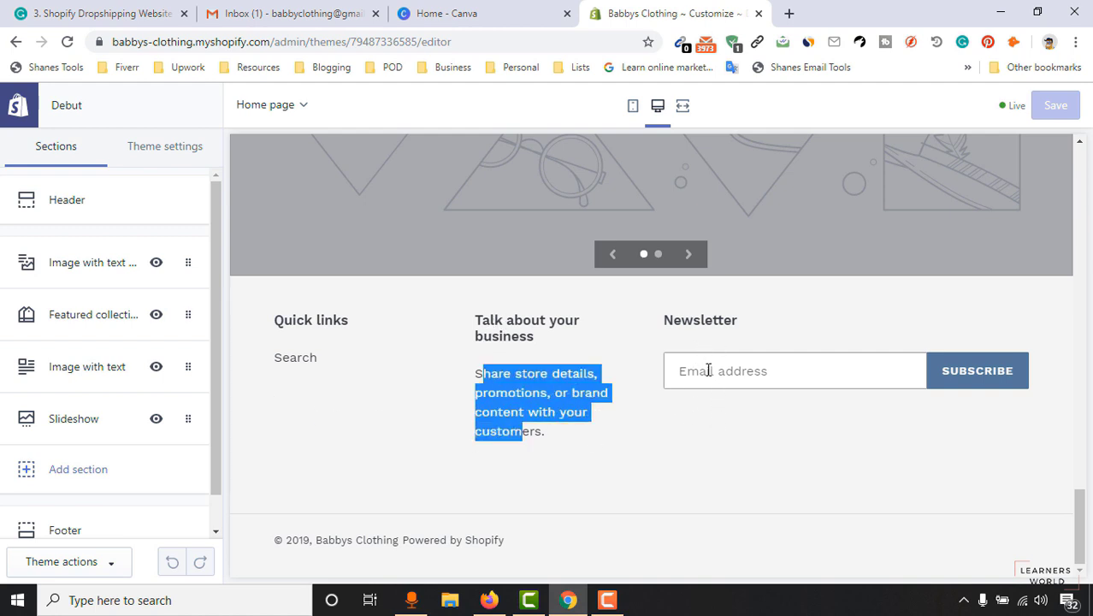
pyautogui.moveTo(1080, 532); pyautogui.dragTo(1078, 193)
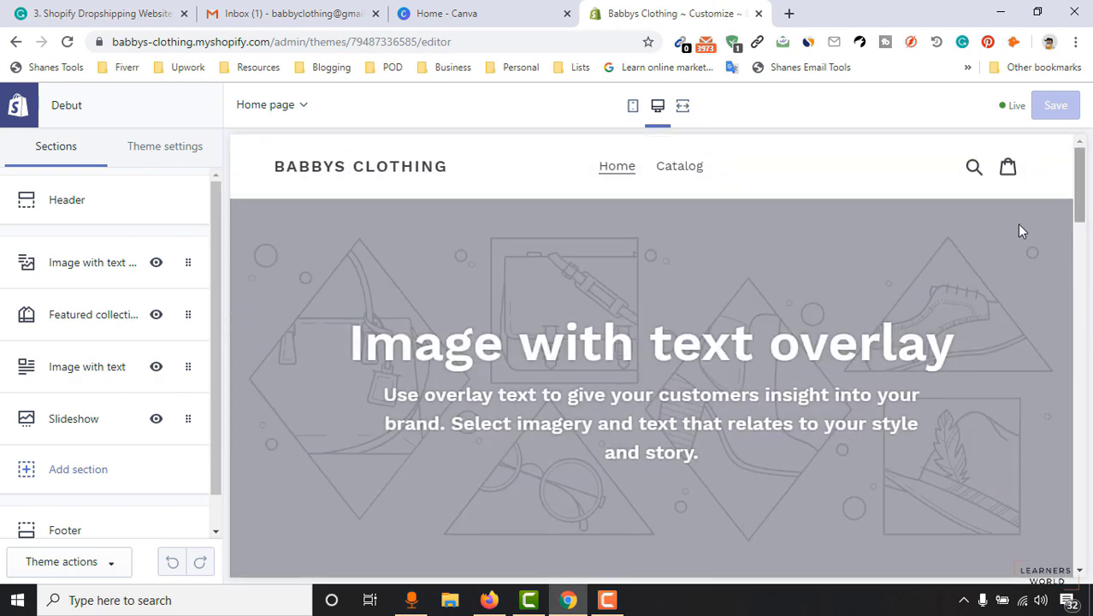
# In Header settings, try a centered logo, return it to left, and keep logo width 100px.
pyautogui.click(89, 209)
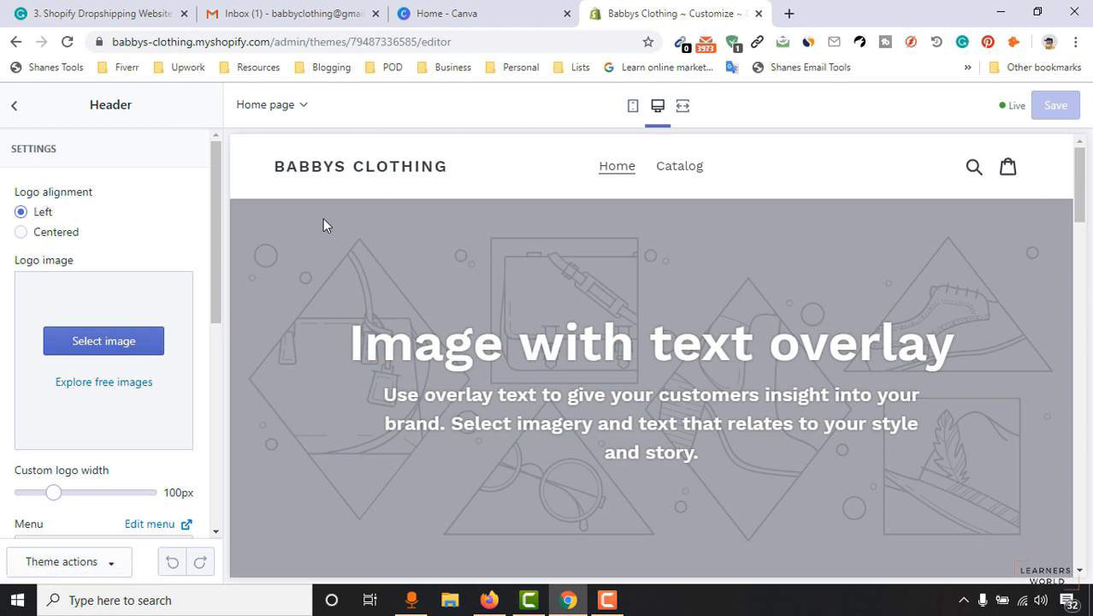
pyautogui.click(67, 234)
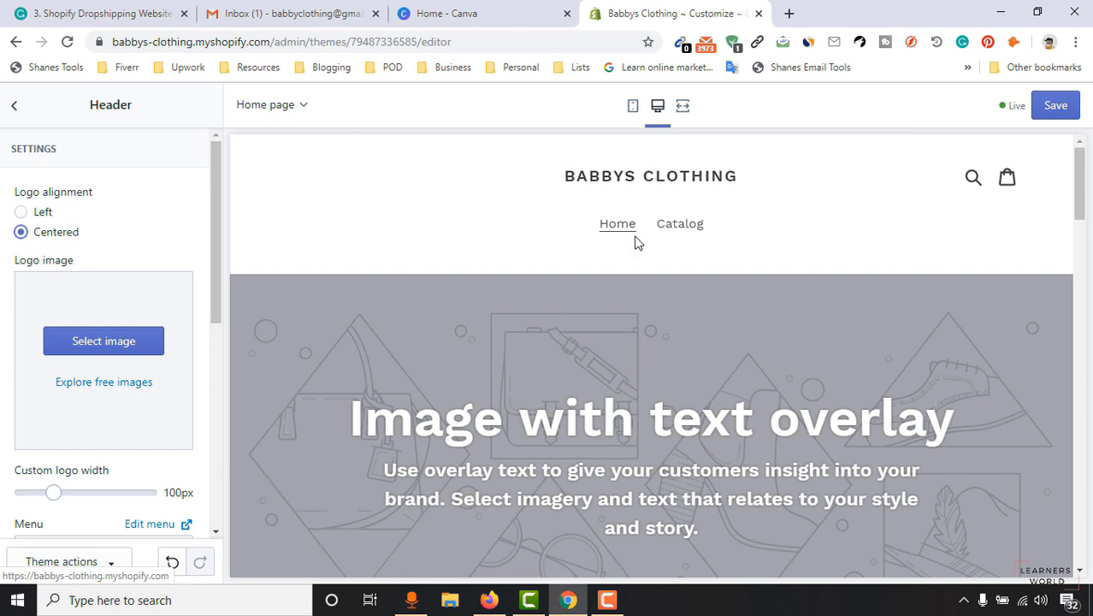
pyautogui.click(41, 213)
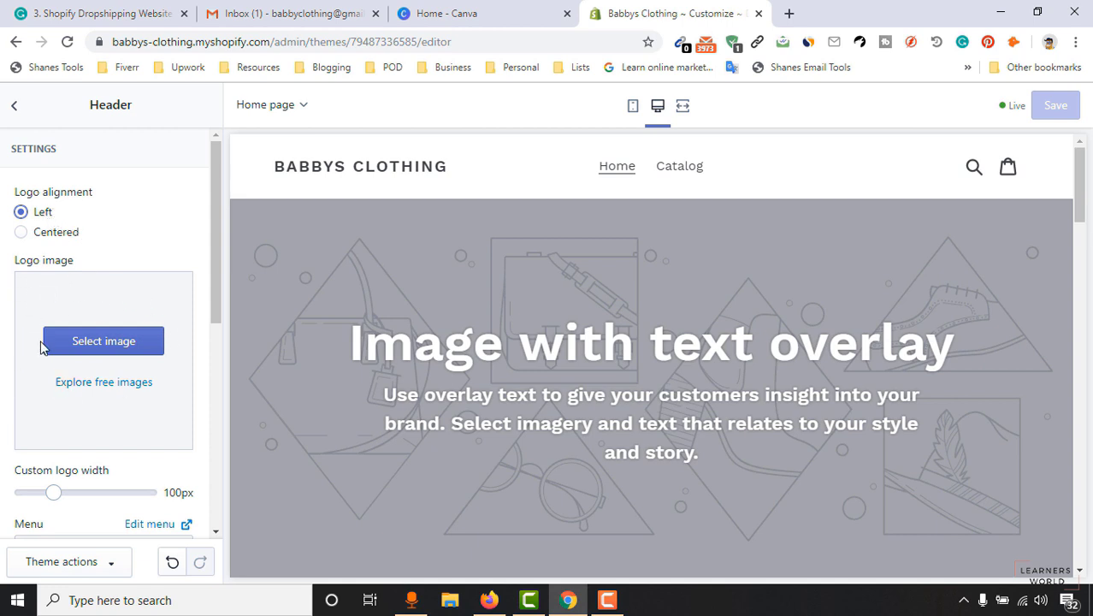
pyautogui.click(118, 346)
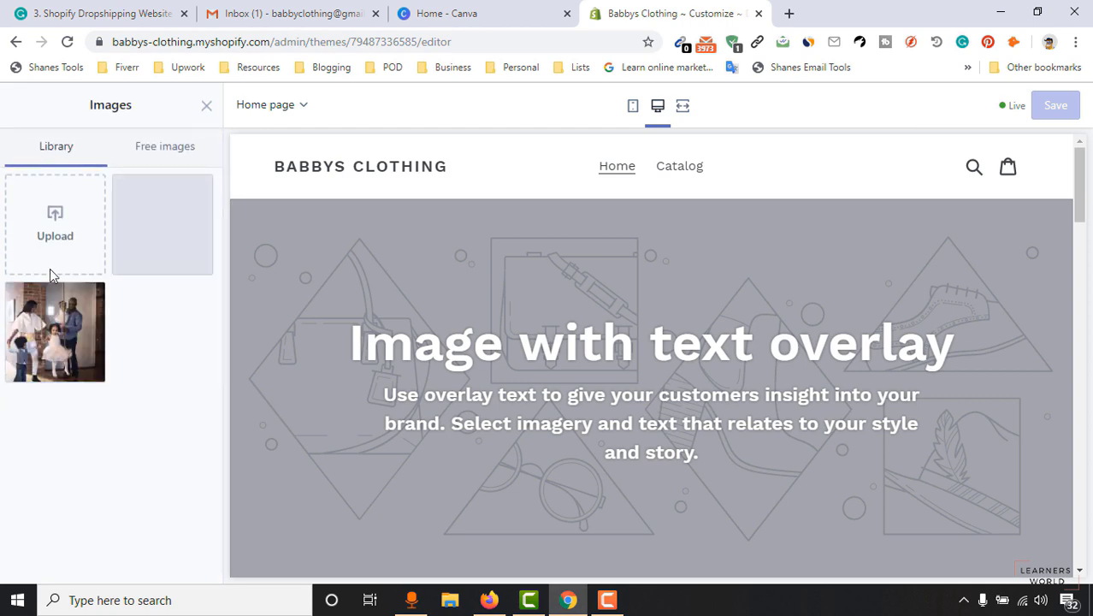
pyautogui.click(206, 107)
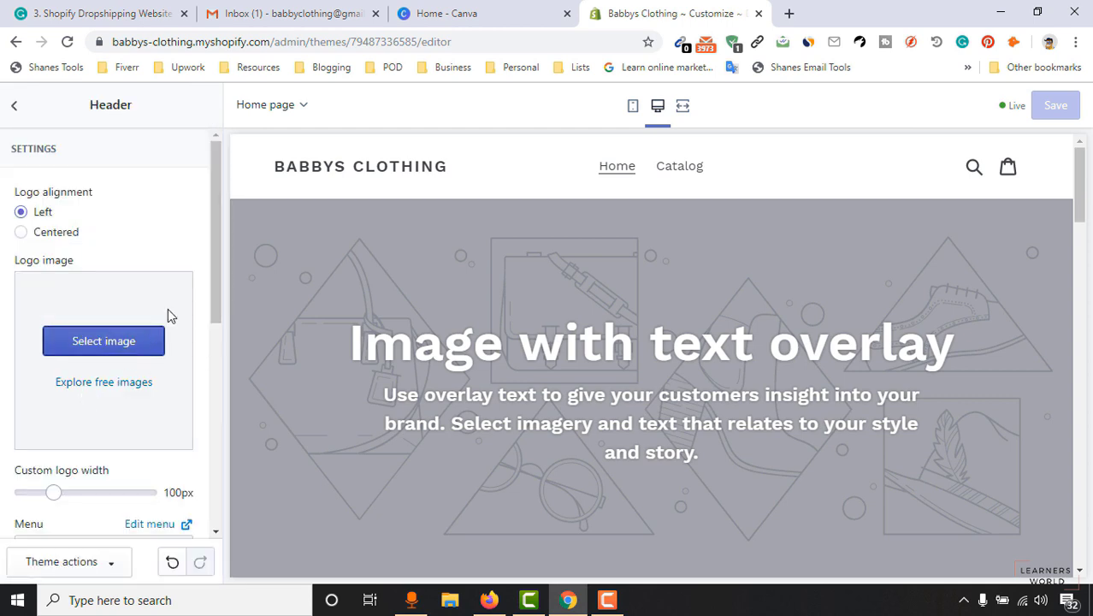
pyautogui.moveTo(212, 266); pyautogui.dragTo(205, 324)
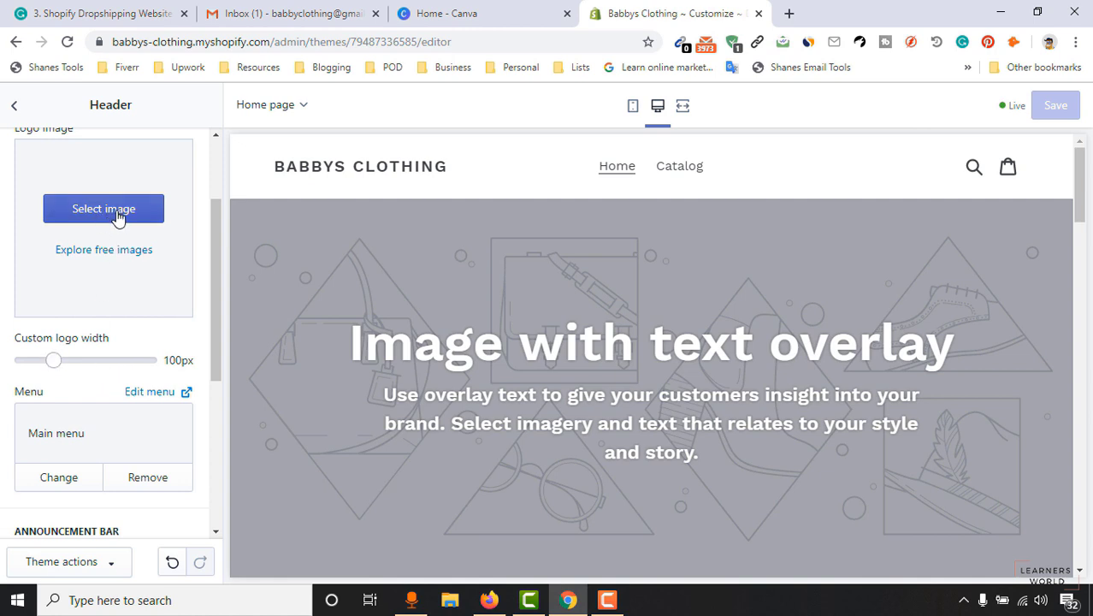
pyautogui.moveTo(53, 361)
pyautogui.mouseDown()
pyautogui.moveTo(80, 360)
pyautogui.moveTo(53, 360)
pyautogui.mouseUp()
pyautogui.moveTo(215, 329); pyautogui.dragTo(211, 384)
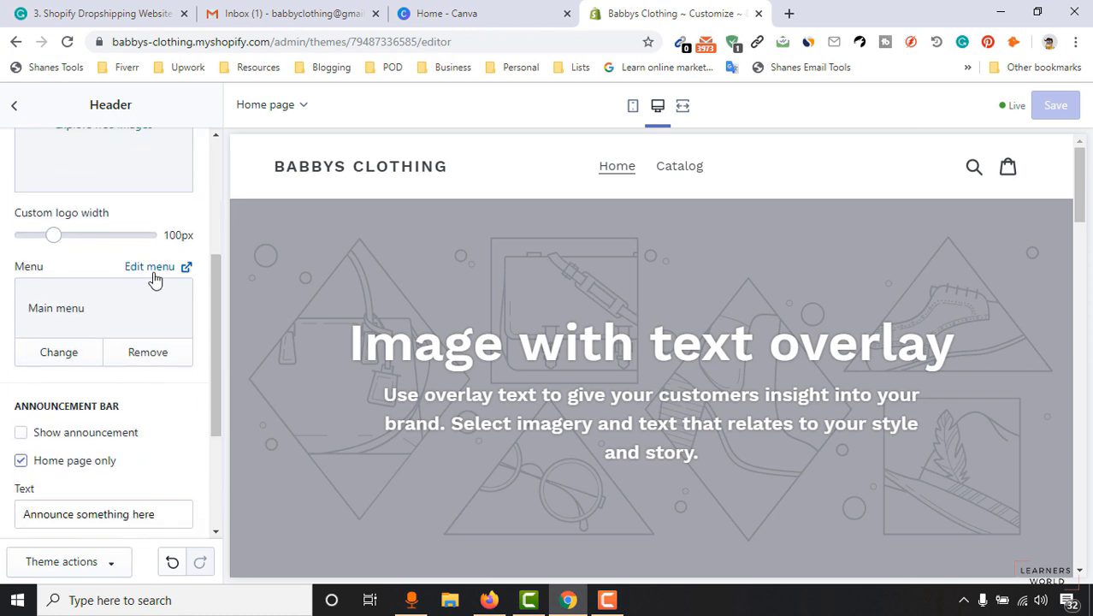
# Preview the Footer menu as header navigation, then select Main menu again.
pyautogui.click(65, 353)
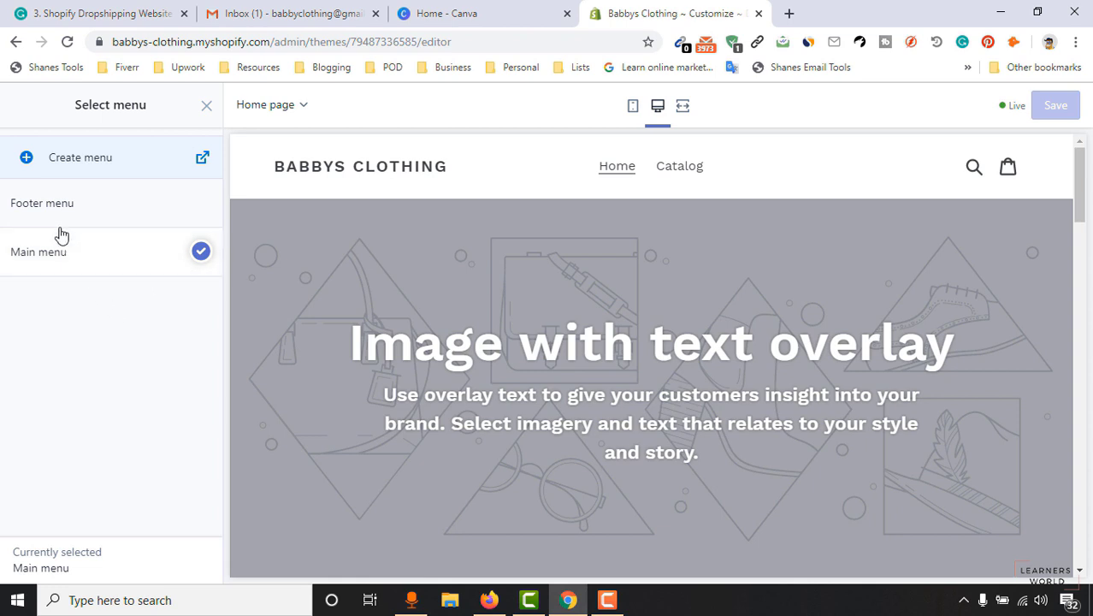
pyautogui.click(110, 215)
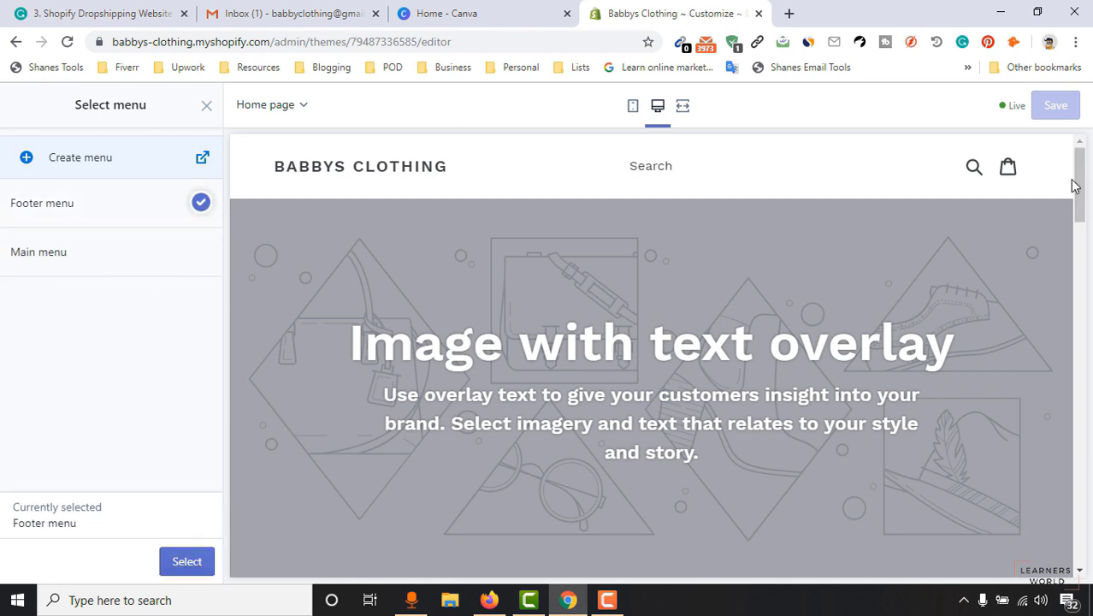
pyautogui.moveTo(1080, 161); pyautogui.dragTo(871, 530)
pyautogui.click(302, 420)
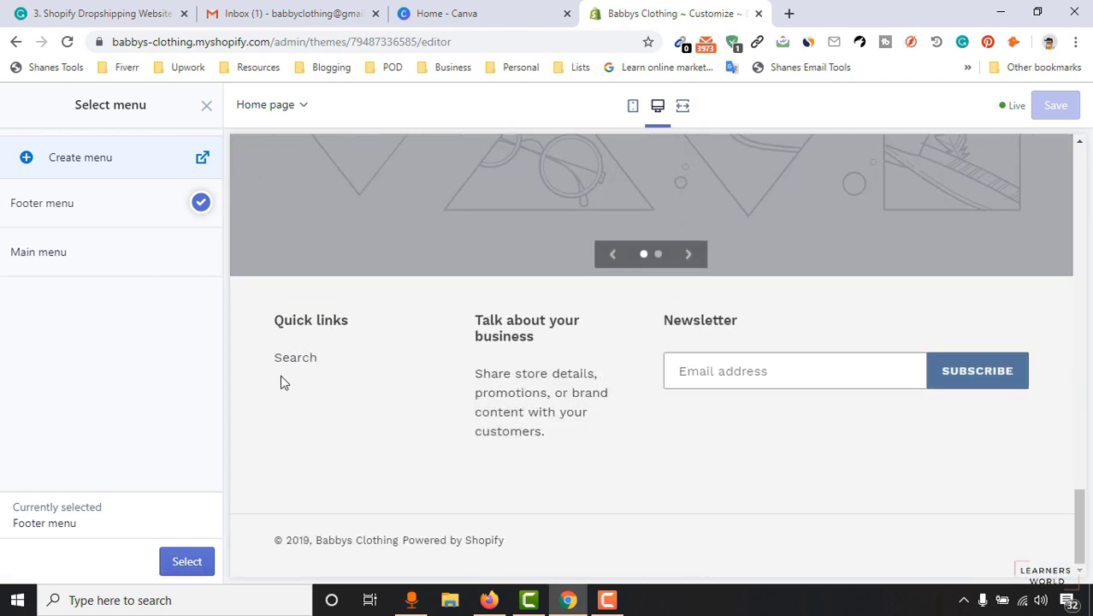
pyautogui.moveTo(1086, 528); pyautogui.dragTo(1082, 183)
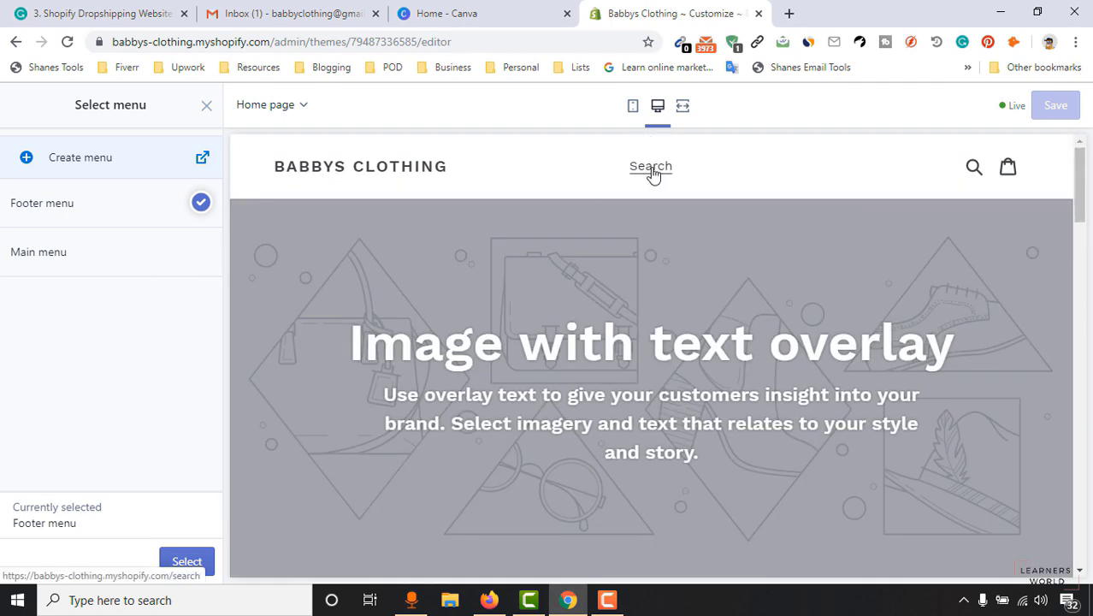
pyautogui.click(77, 268)
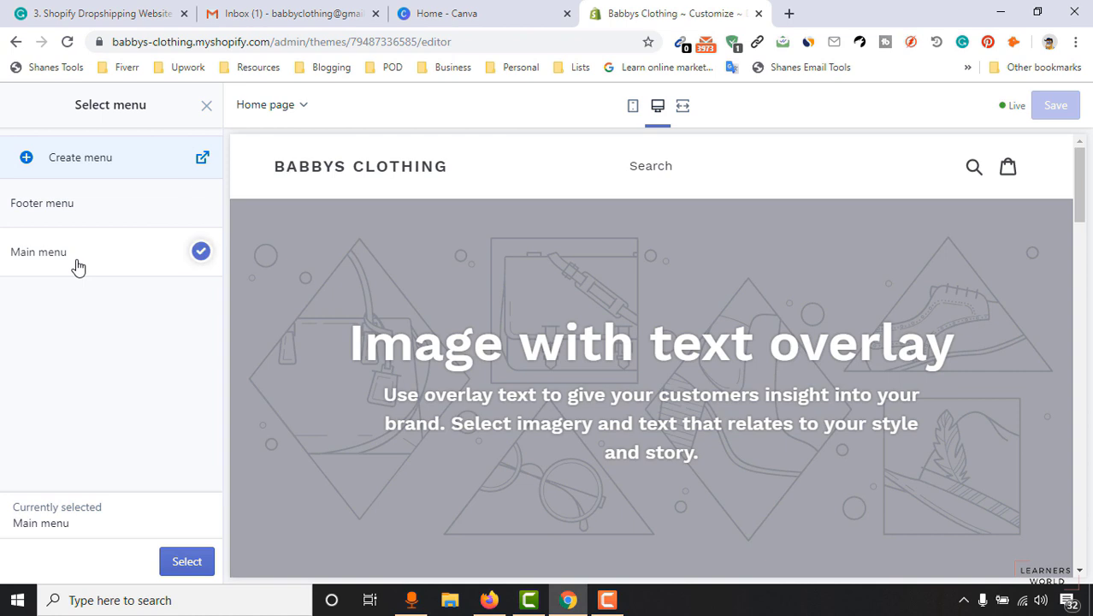
pyautogui.click(204, 568)
pyautogui.moveTo(214, 293); pyautogui.dragTo(212, 375)
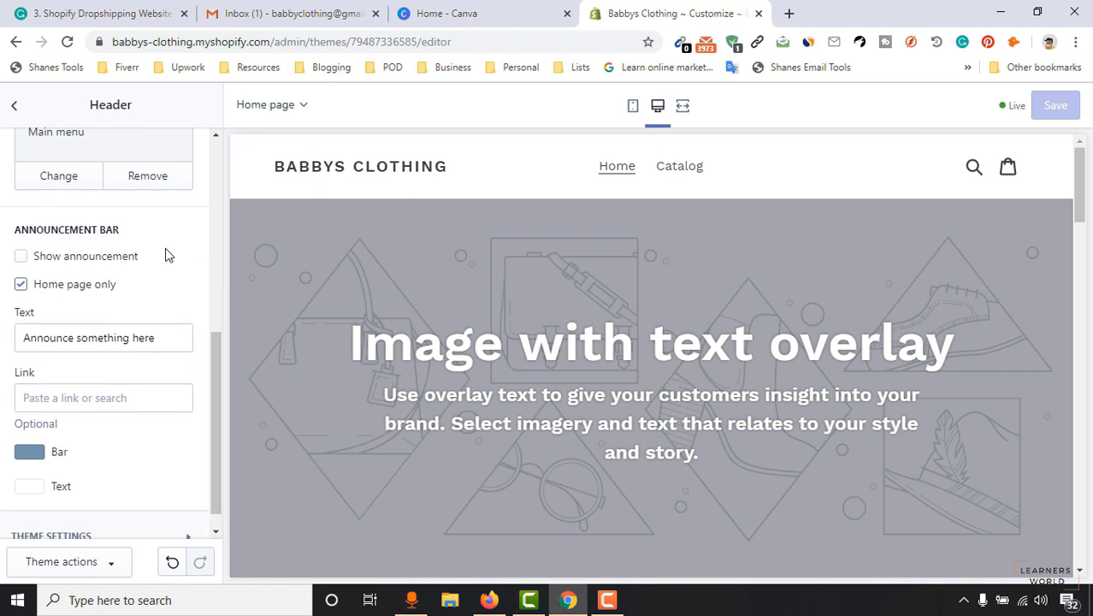
# Turn on the announcement bar and replace its text with '50% On our New Coat'.
pyautogui.click(68, 261)
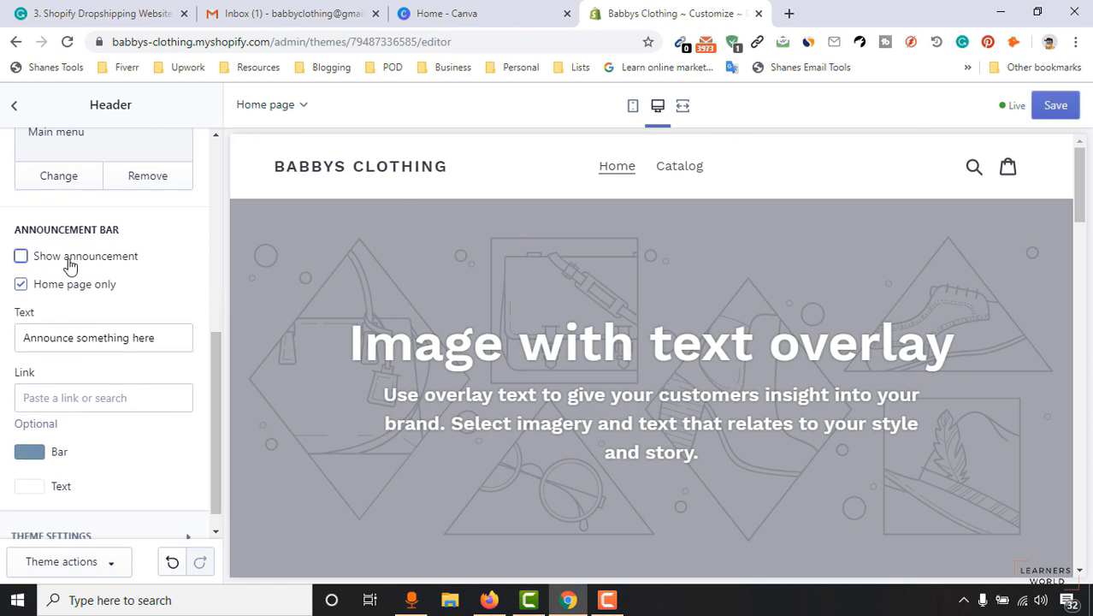
pyautogui.click(70, 265)
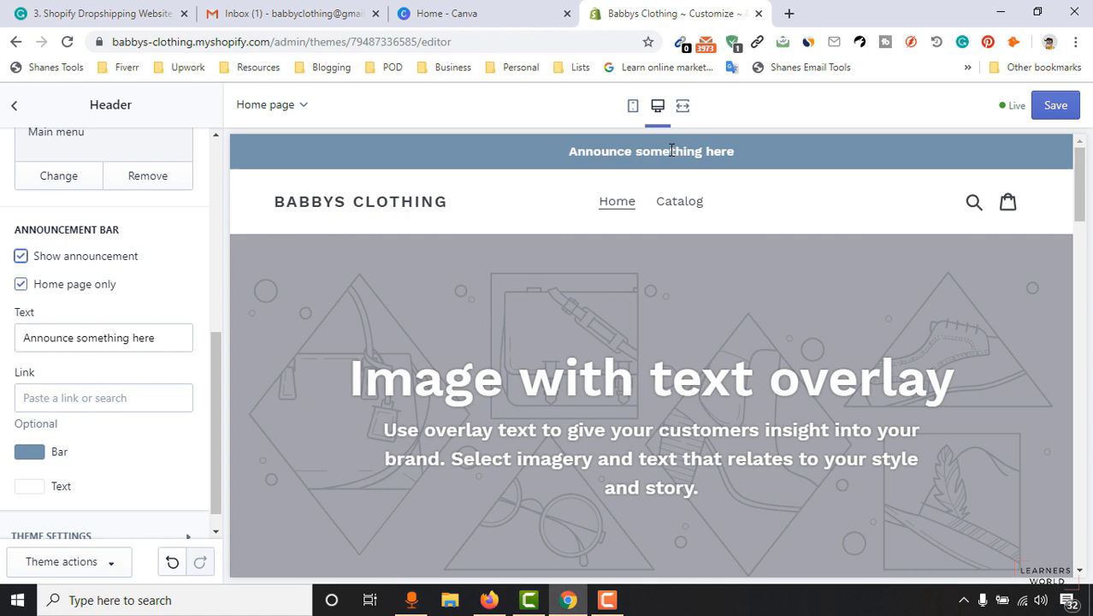
pyautogui.moveTo(161, 338); pyautogui.dragTo(22, 364)
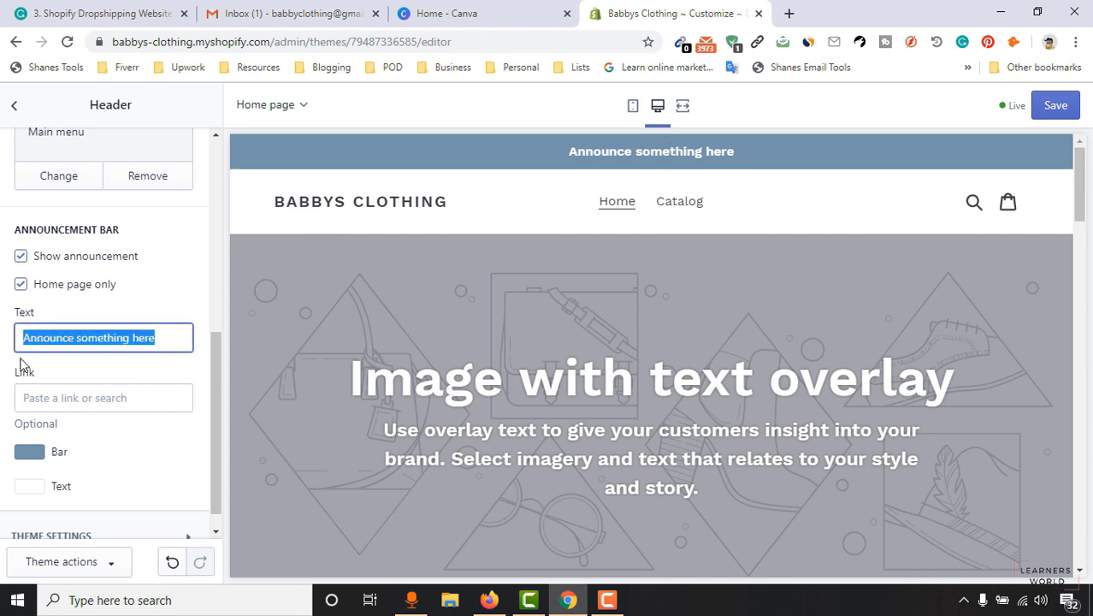
pyautogui.press('BackSpace')
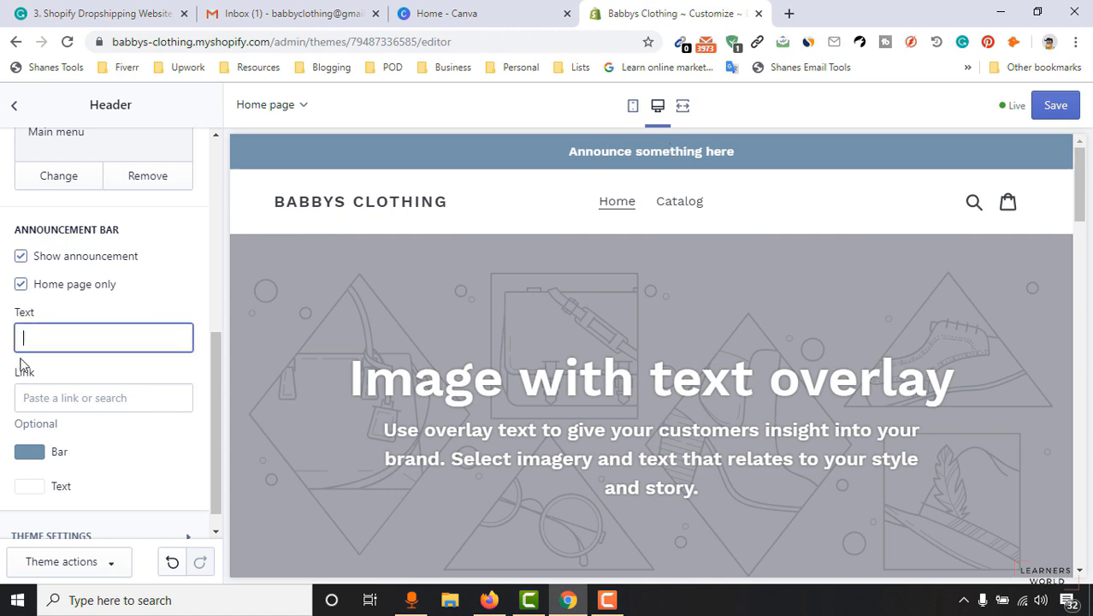
pyautogui.write('50% On ')
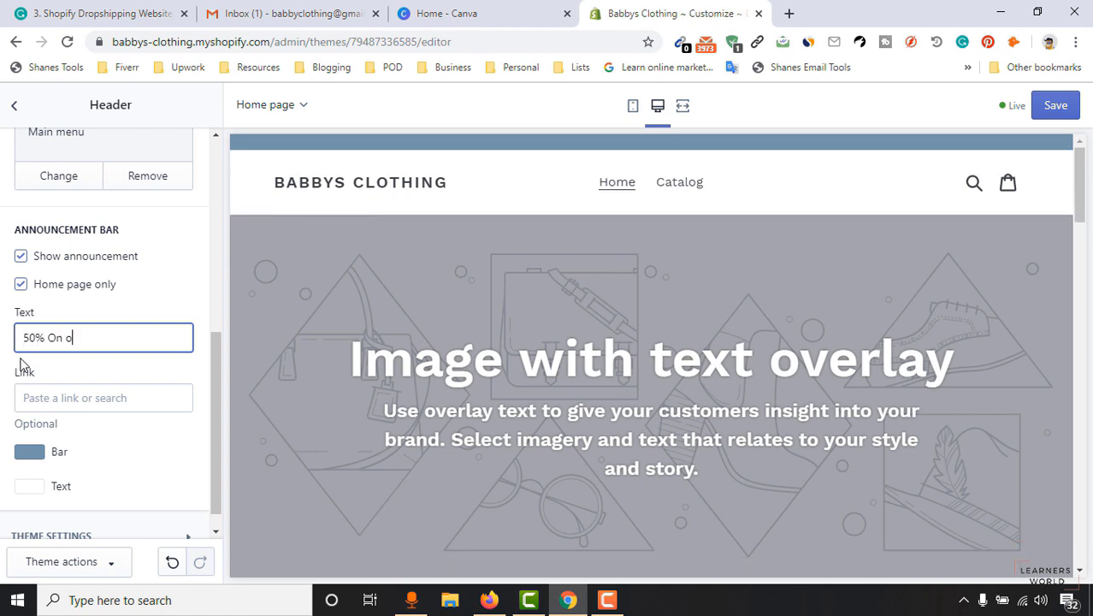
pyautogui.write('our New Coat')
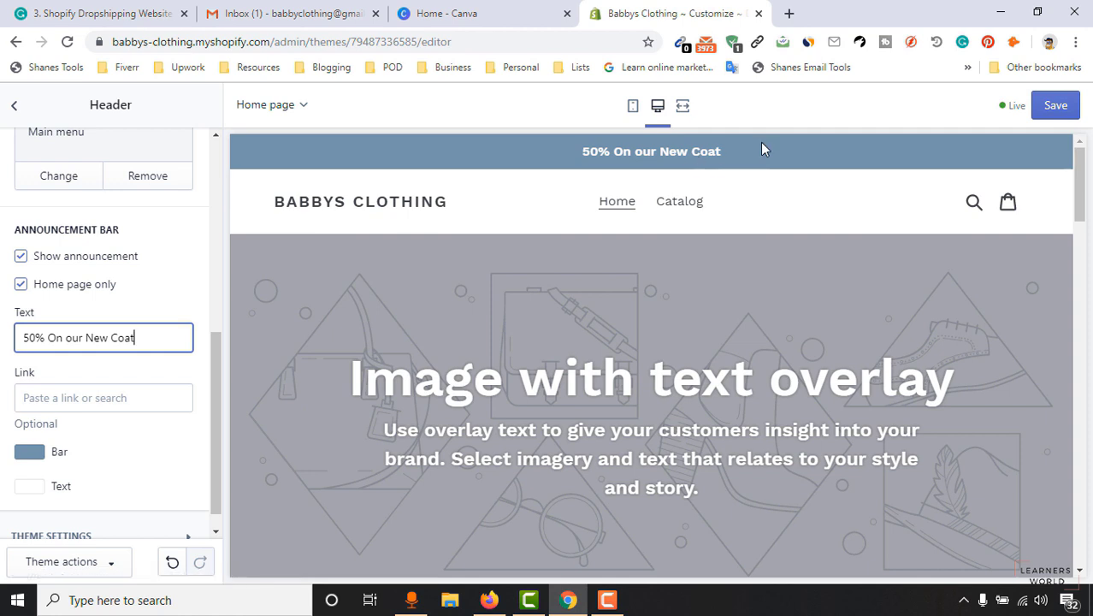
# Link the announcement to Products > All Products.
pyautogui.click(105, 396)
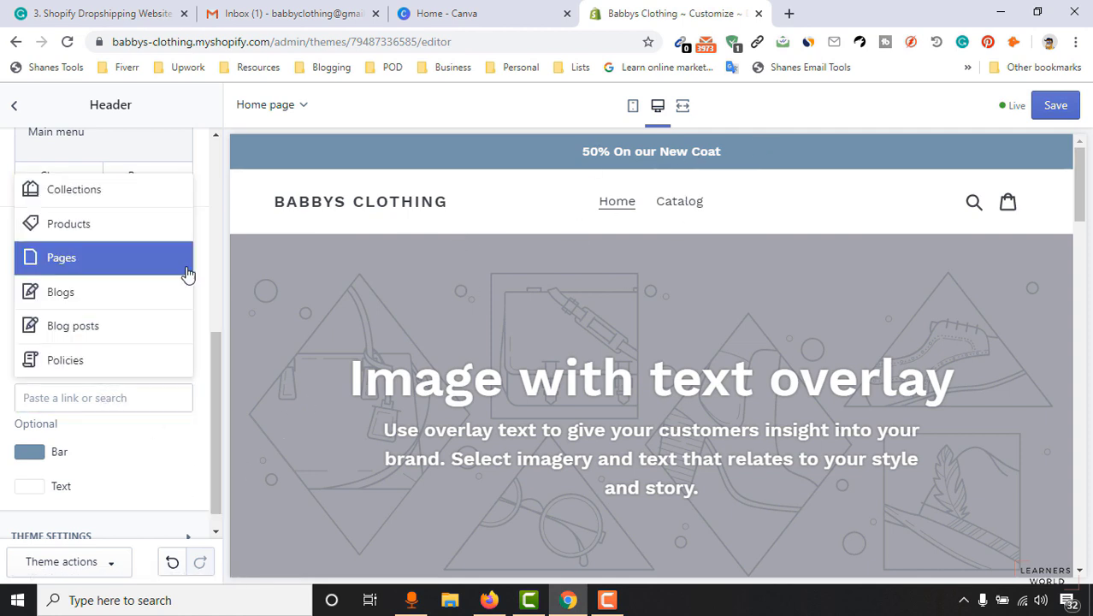
pyautogui.click(106, 230)
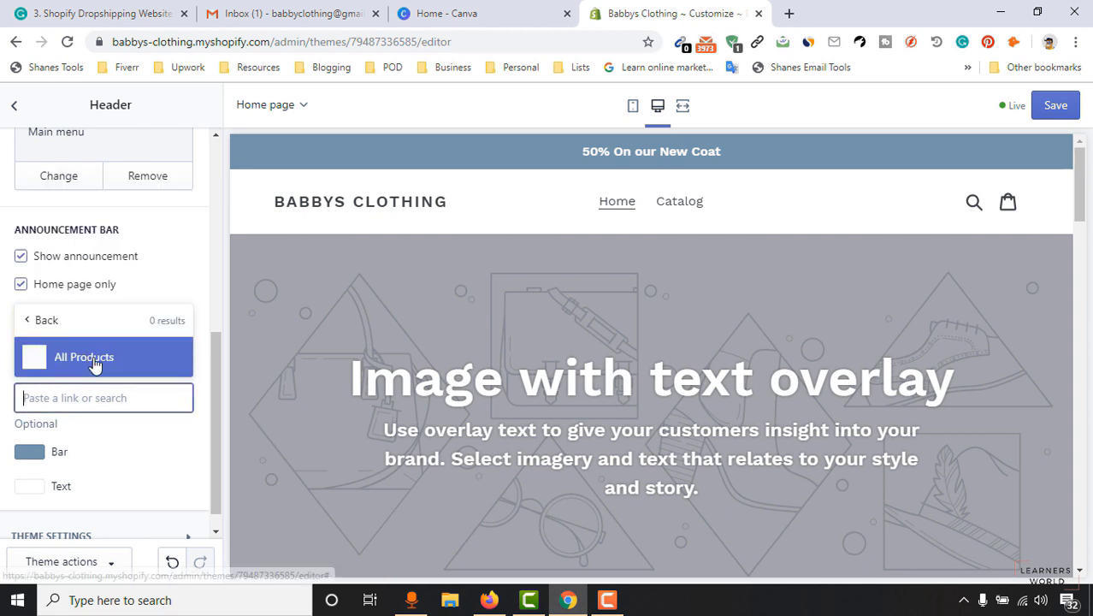
pyautogui.click(88, 366)
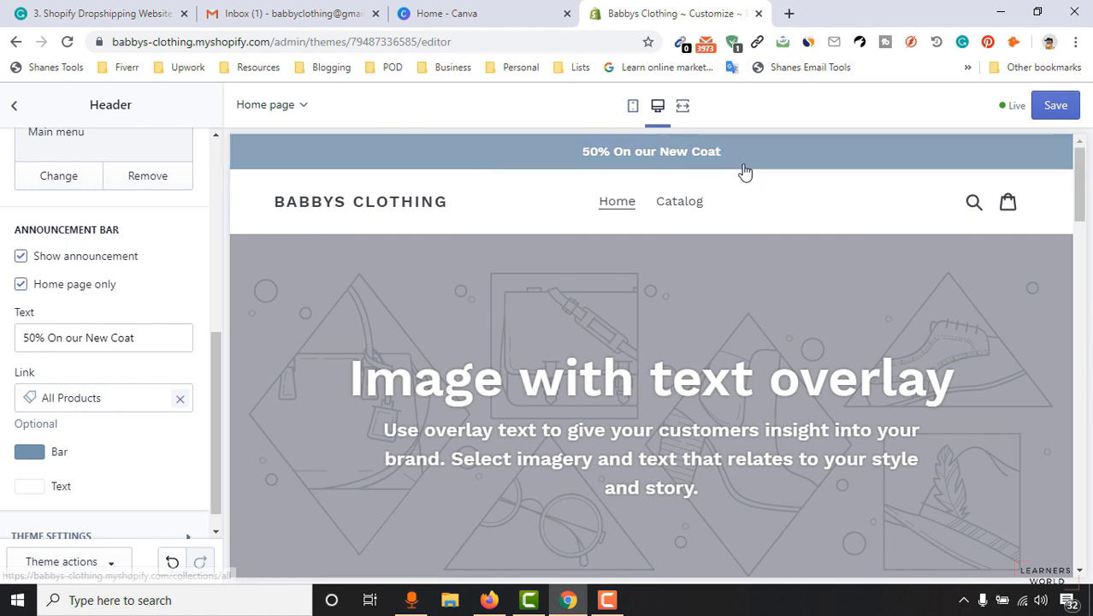
pyautogui.scroll(-1, 126, 459)
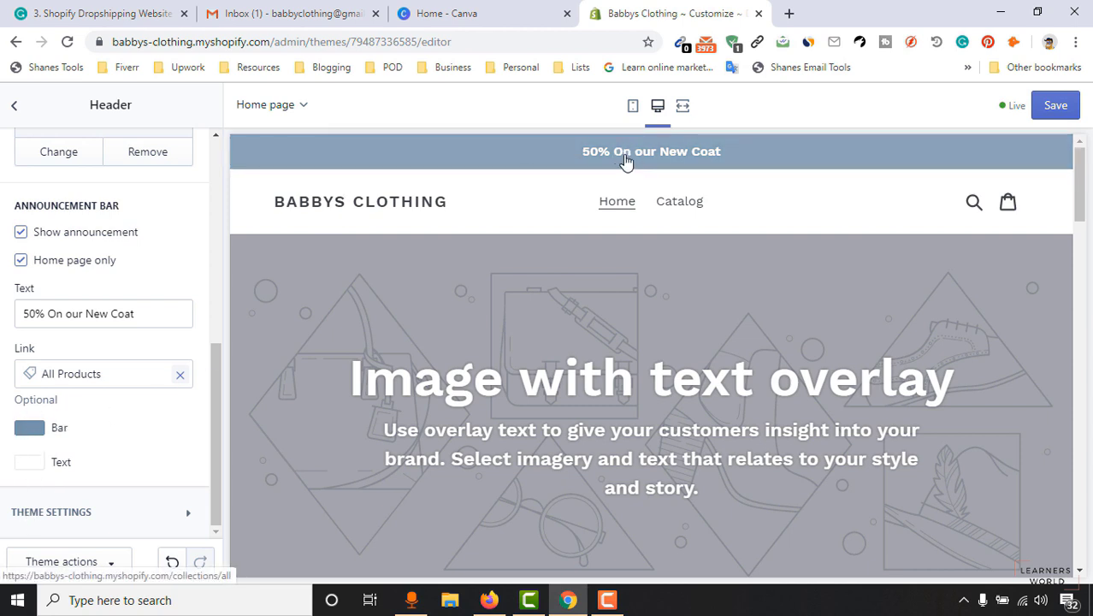
# Give the announcement bar a deep blue background and near-black text, then switch it off.
pyautogui.click(30, 427)
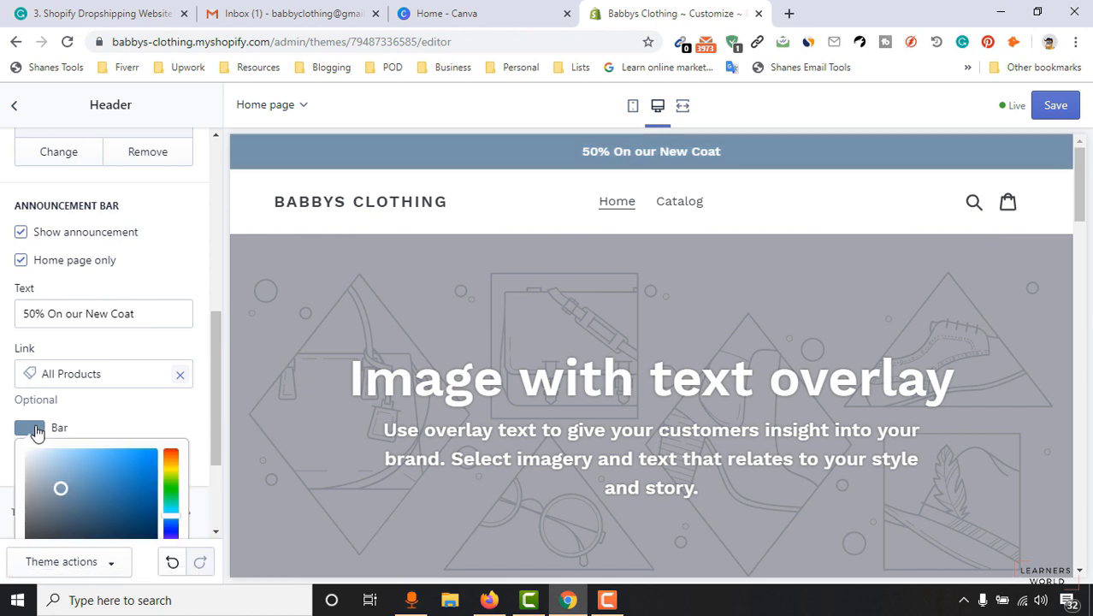
pyautogui.moveTo(75, 502); pyautogui.dragTo(137, 510)
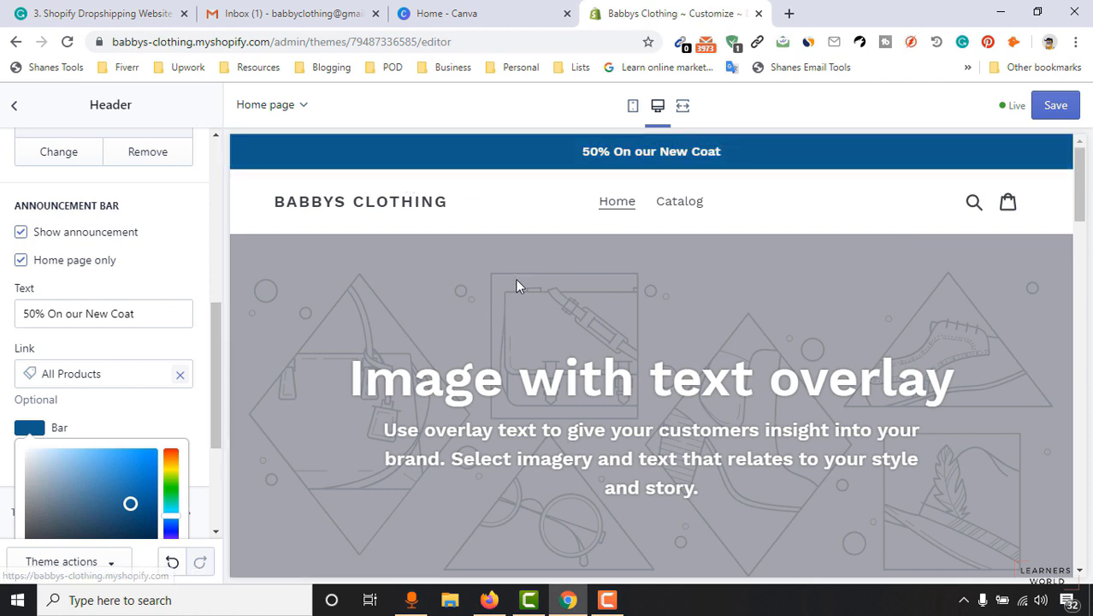
pyautogui.click(194, 411)
pyautogui.click(30, 462)
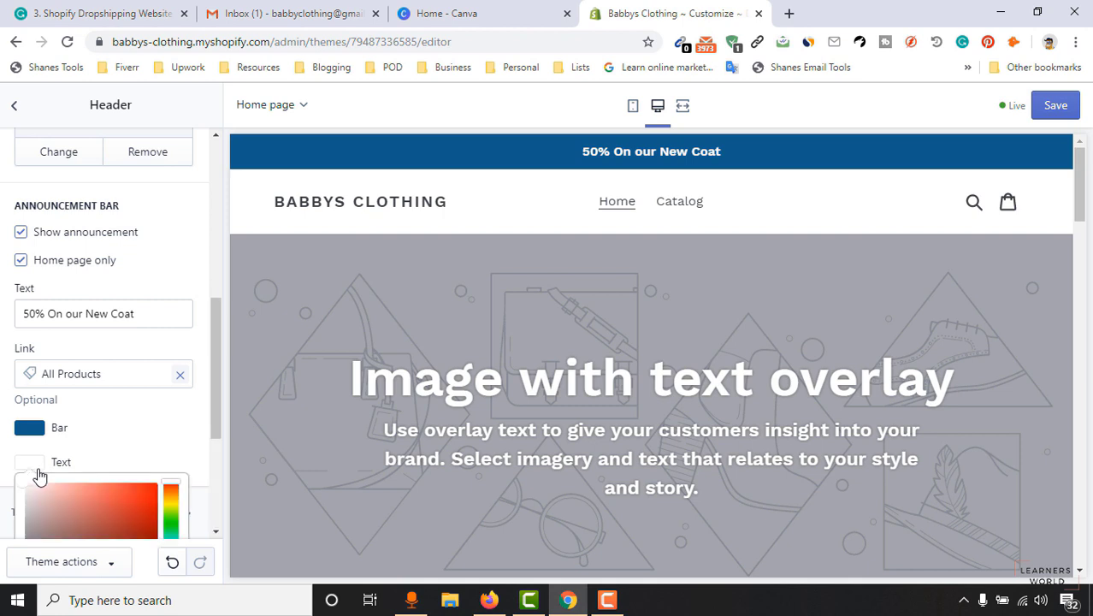
pyautogui.scroll(-2, 26, 513)
pyautogui.click(34, 436)
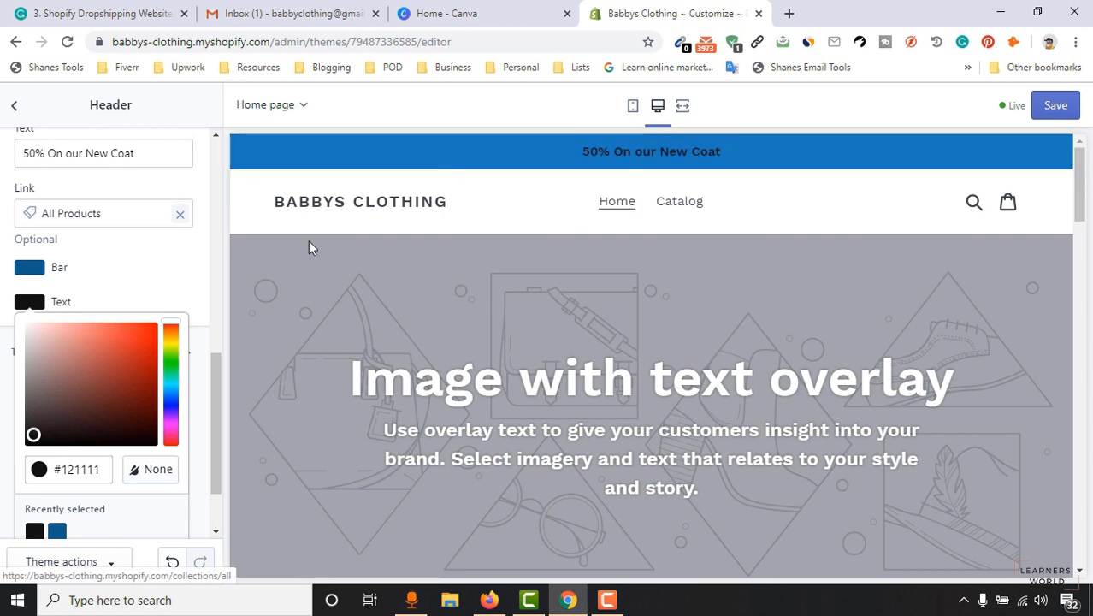
pyautogui.click(123, 275)
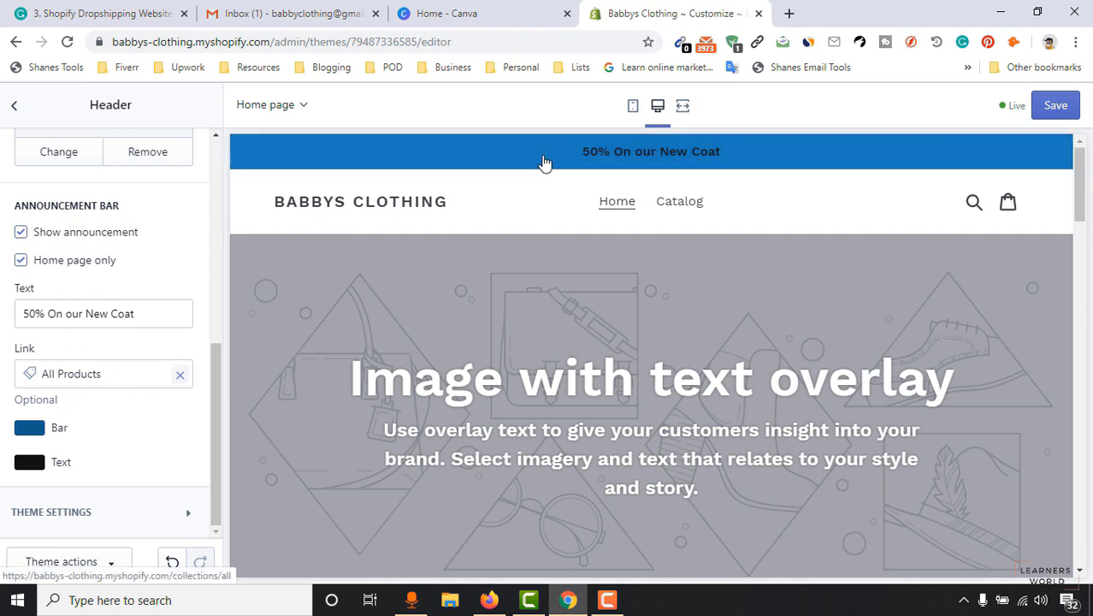
pyautogui.click(58, 237)
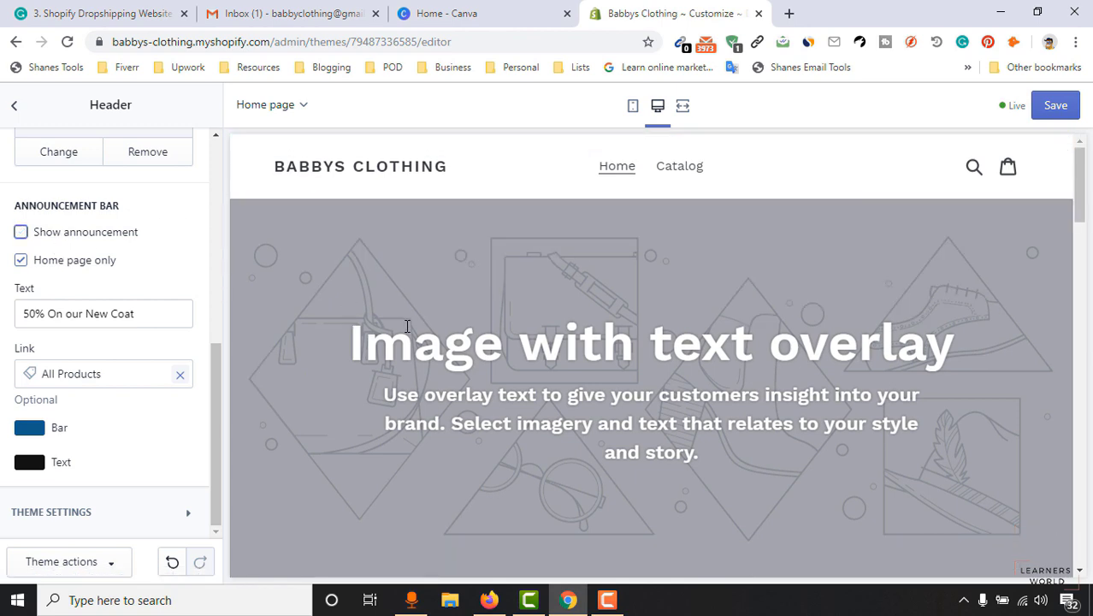
pyautogui.scroll(1, 166, 512)
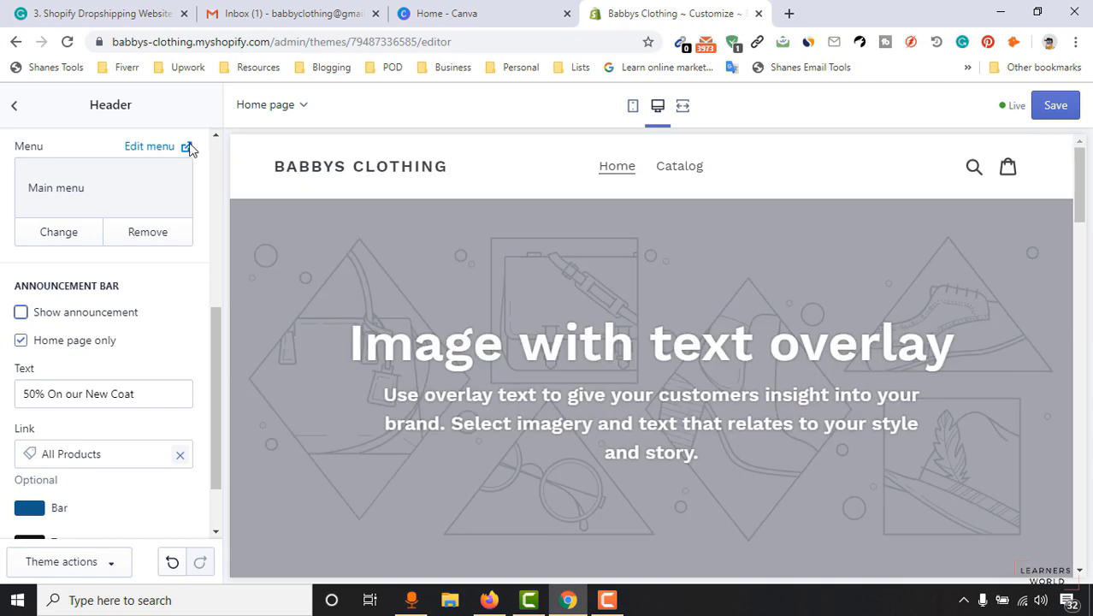
# Open the Main menu's navigation page from the theme editor.
pyautogui.click(150, 151)
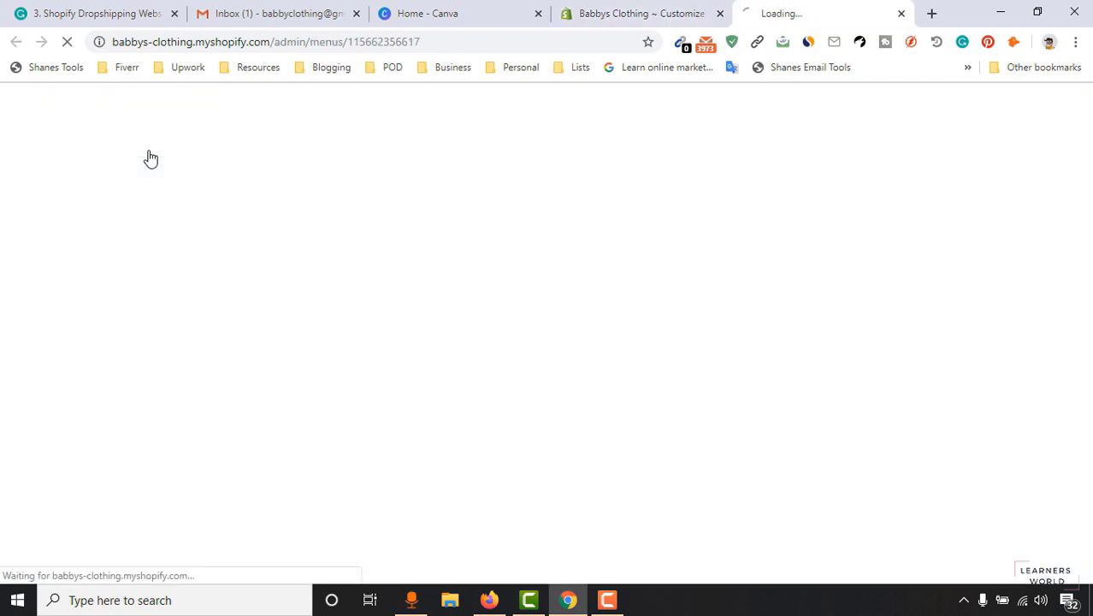
pyautogui.click(658, 14)
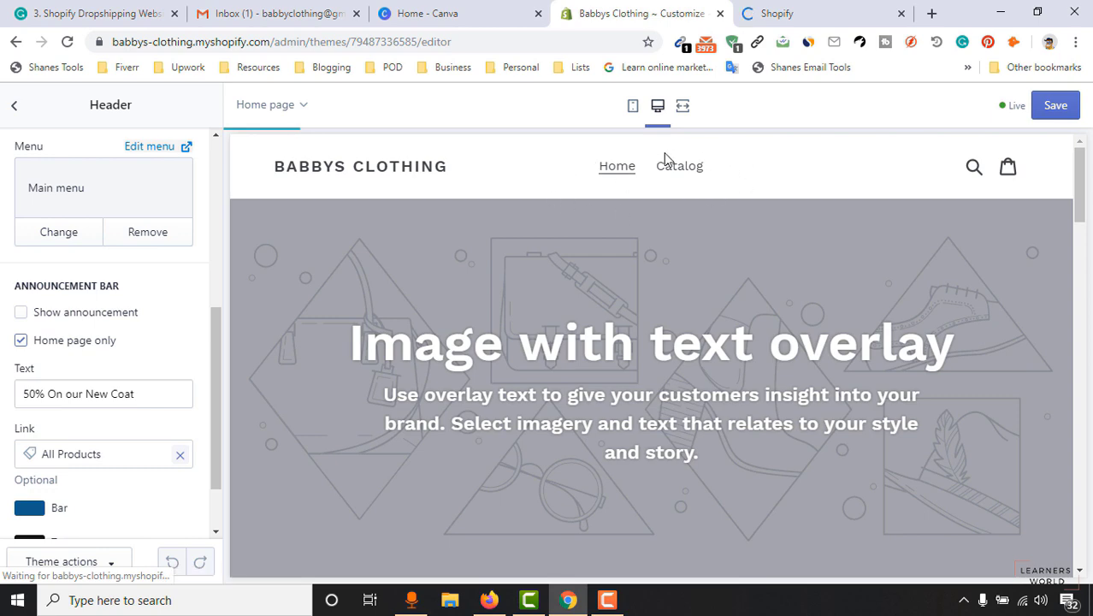
pyautogui.click(804, 9)
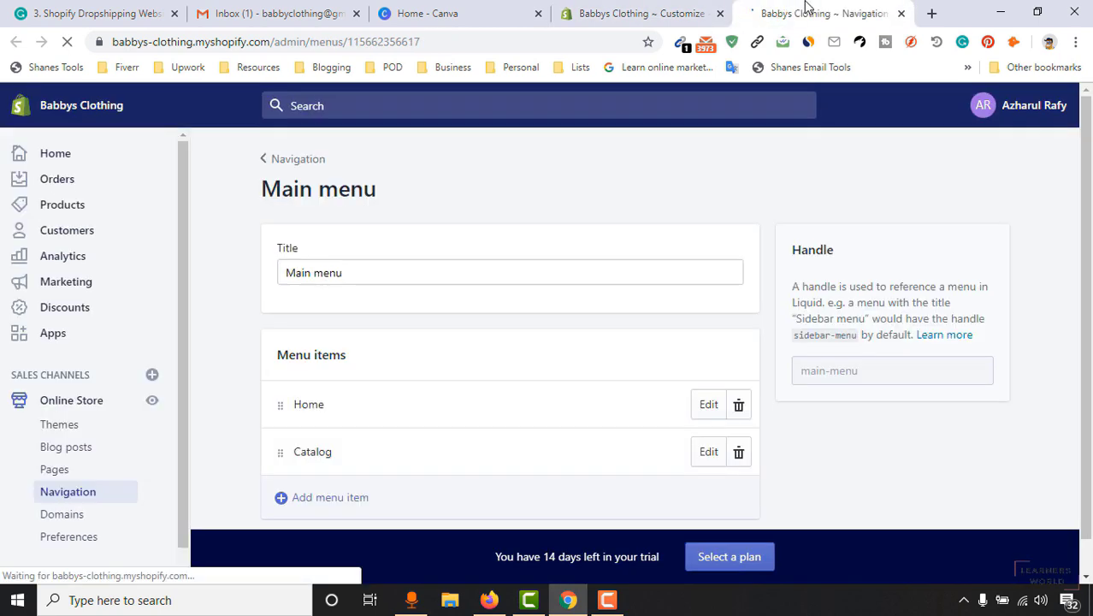
pyautogui.scroll(-1, 459, 307)
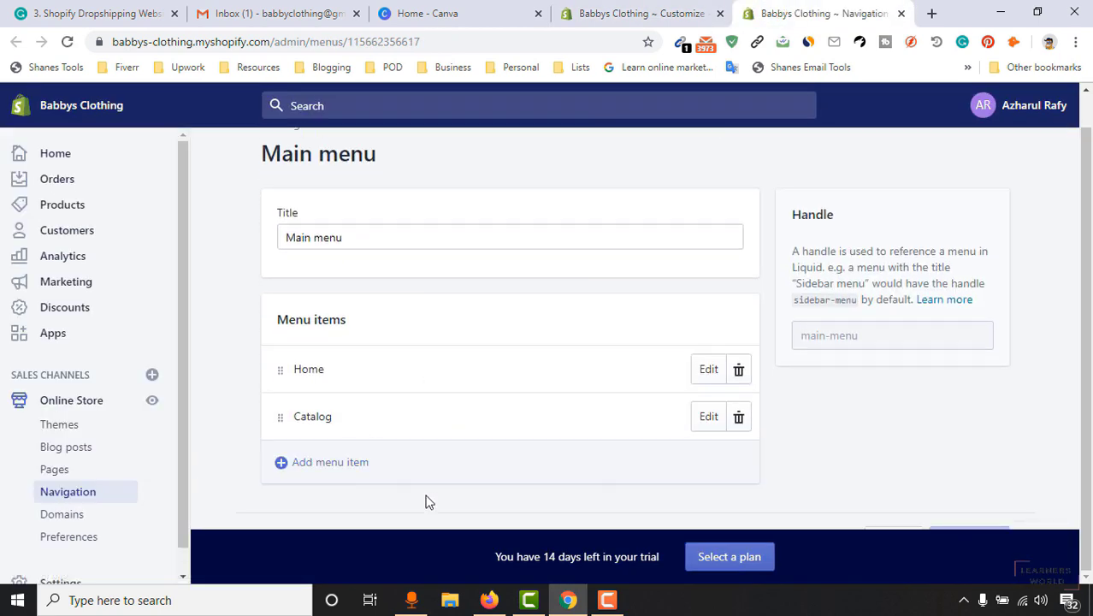
pyautogui.click(650, 14)
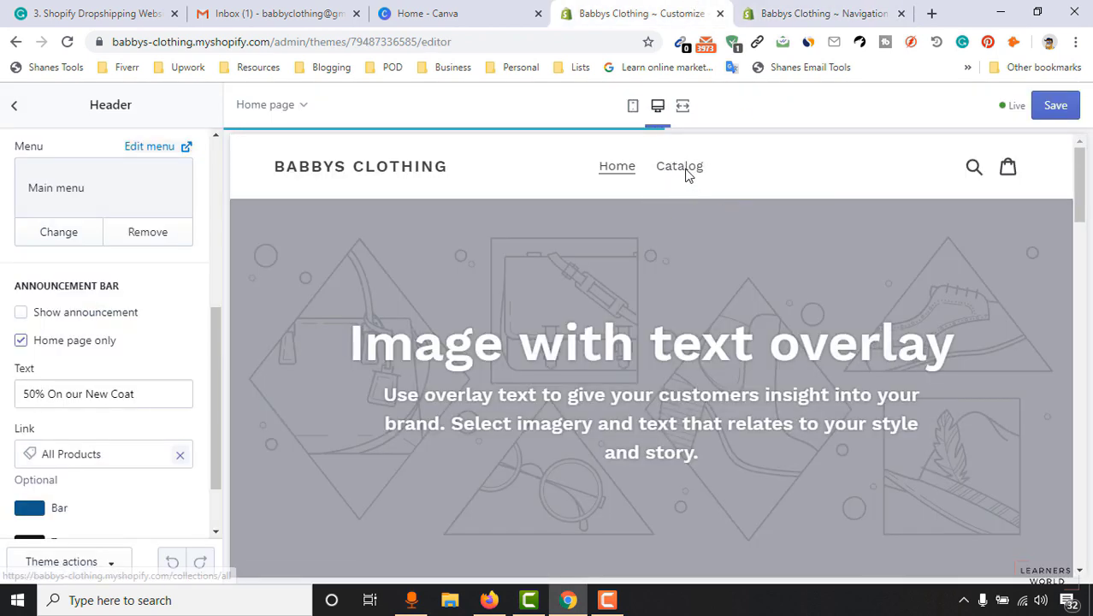
pyautogui.click(802, 10)
pyautogui.click(642, 14)
pyautogui.click(761, 11)
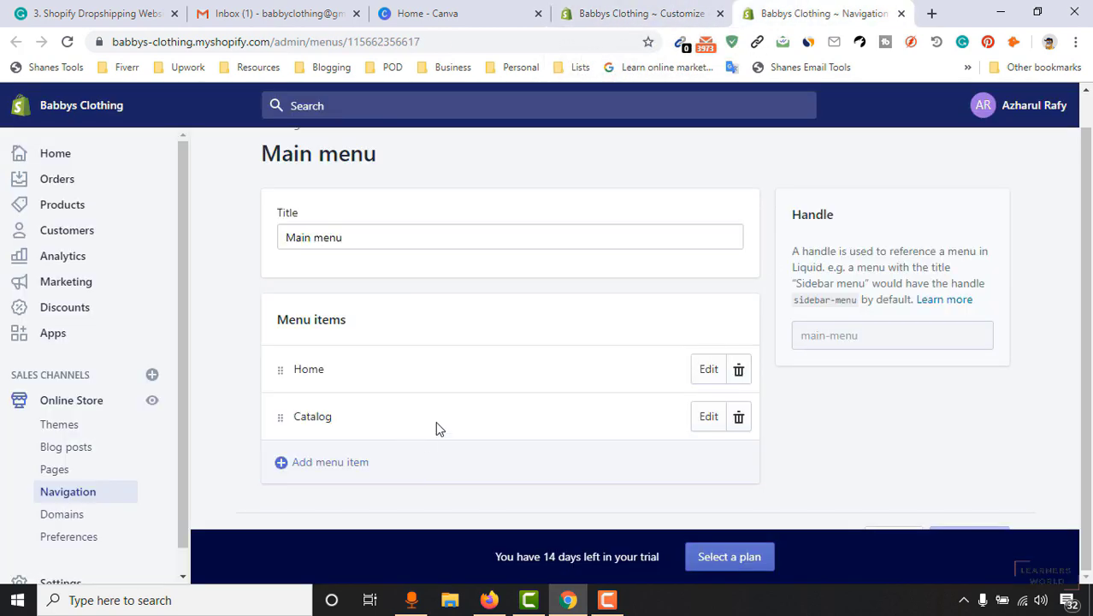
# Rename the Catalog menu item to SHOP, apply it, and save the Main menu.
pyautogui.click(708, 419)
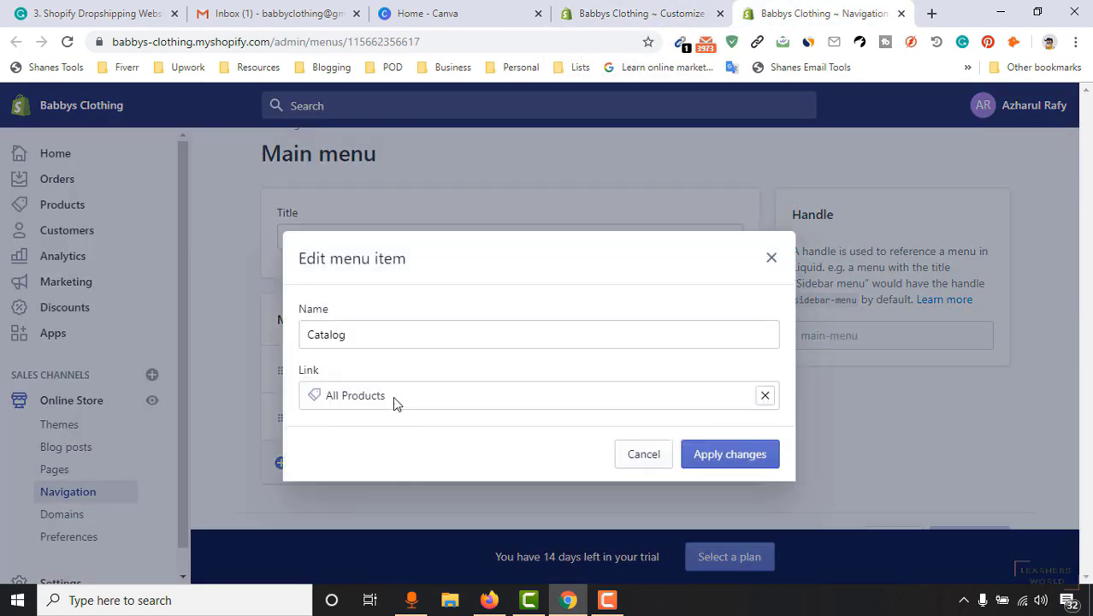
pyautogui.moveTo(403, 342); pyautogui.dragTo(306, 348)
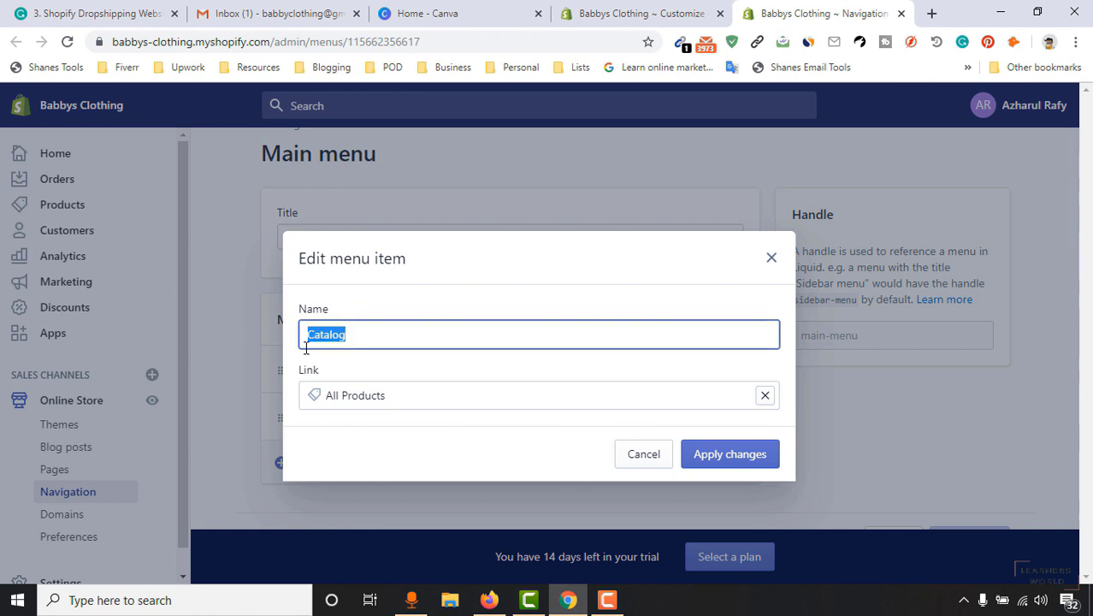
pyautogui.write('SHOP')
pyautogui.doubleClick(307, 343)
pyautogui.write('Shop')
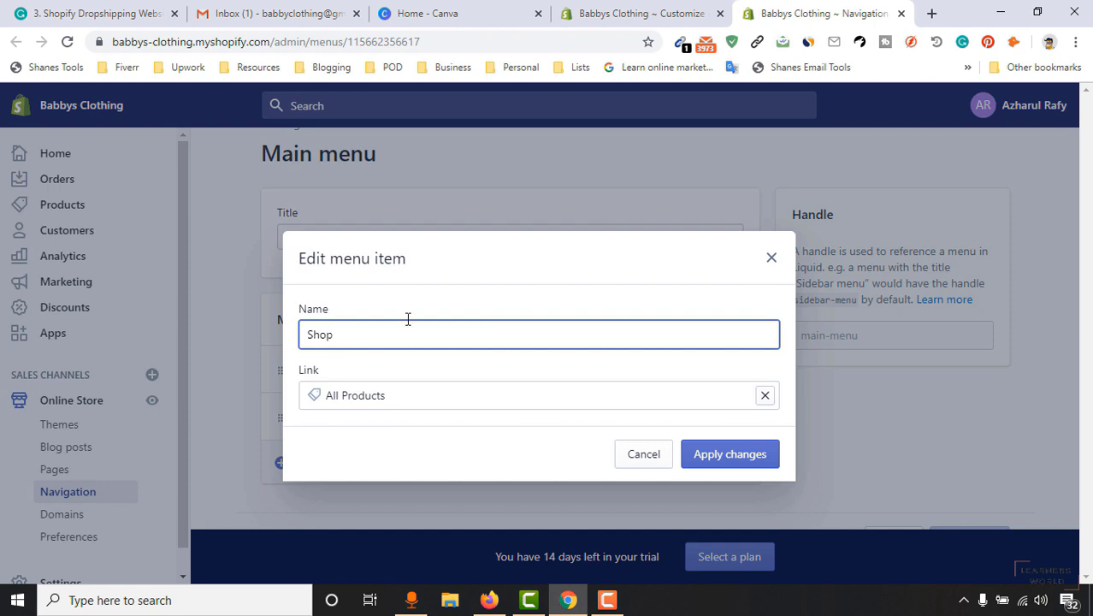
pyautogui.click(719, 463)
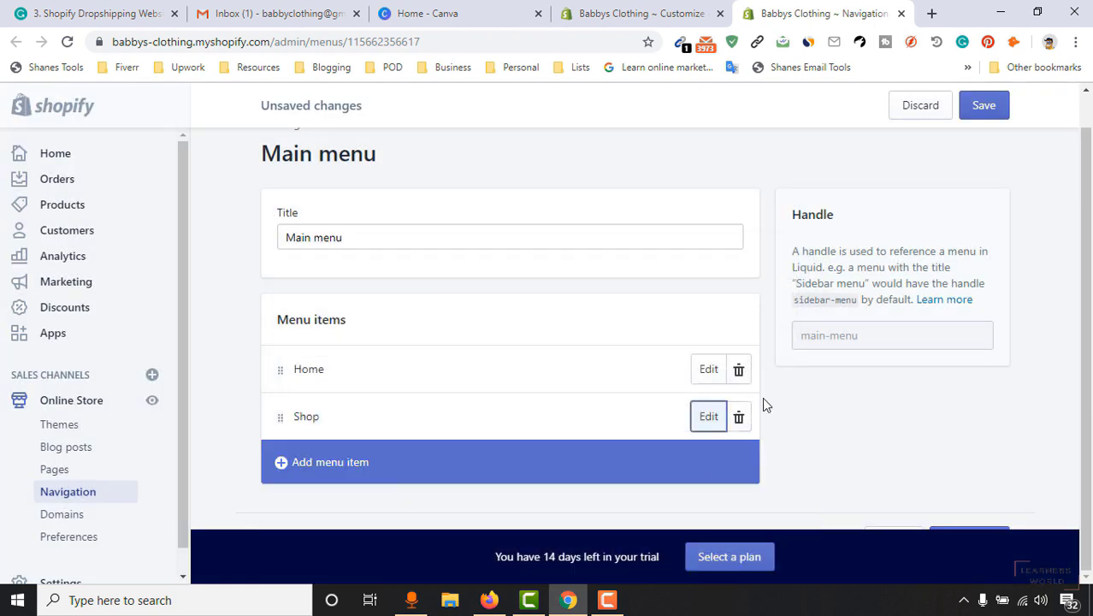
pyautogui.click(992, 115)
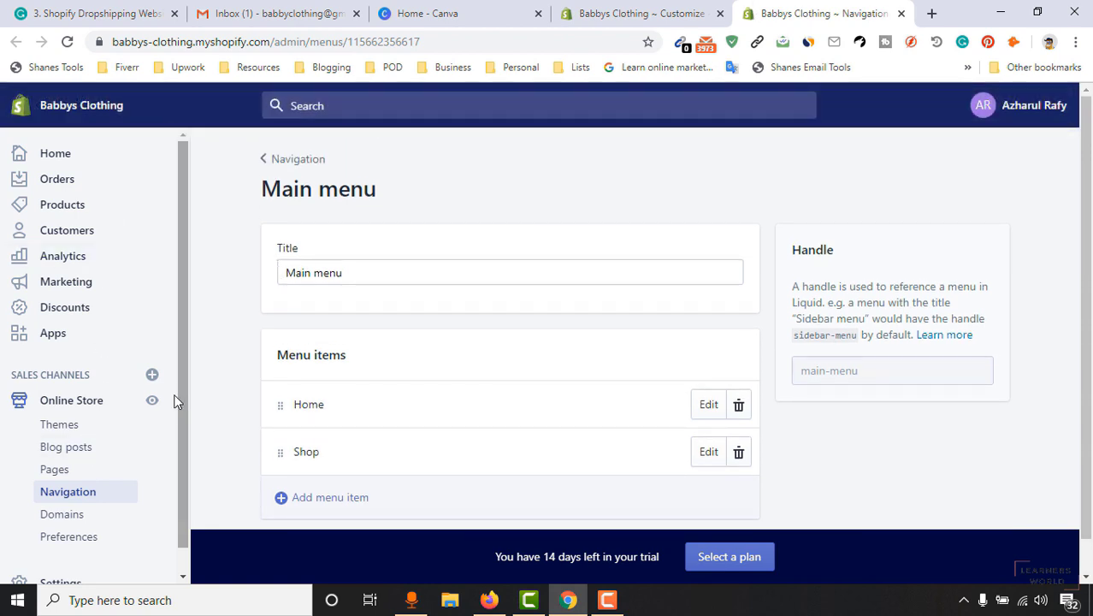
# Preview the live storefront header with Home and Shop, then return to the menu editor.
pyautogui.click(151, 400)
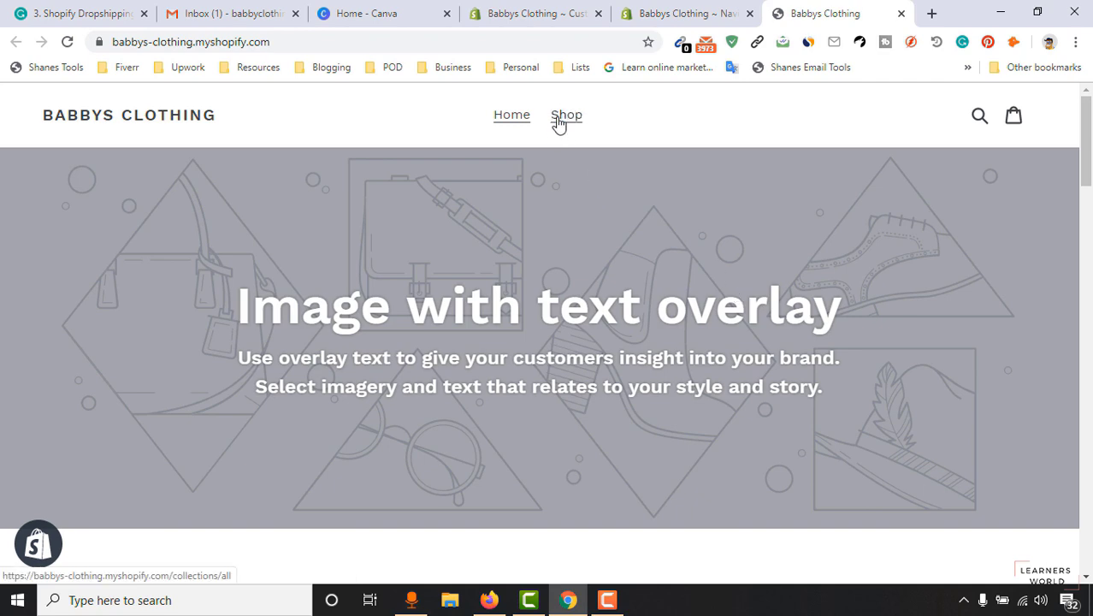
pyautogui.click(685, 11)
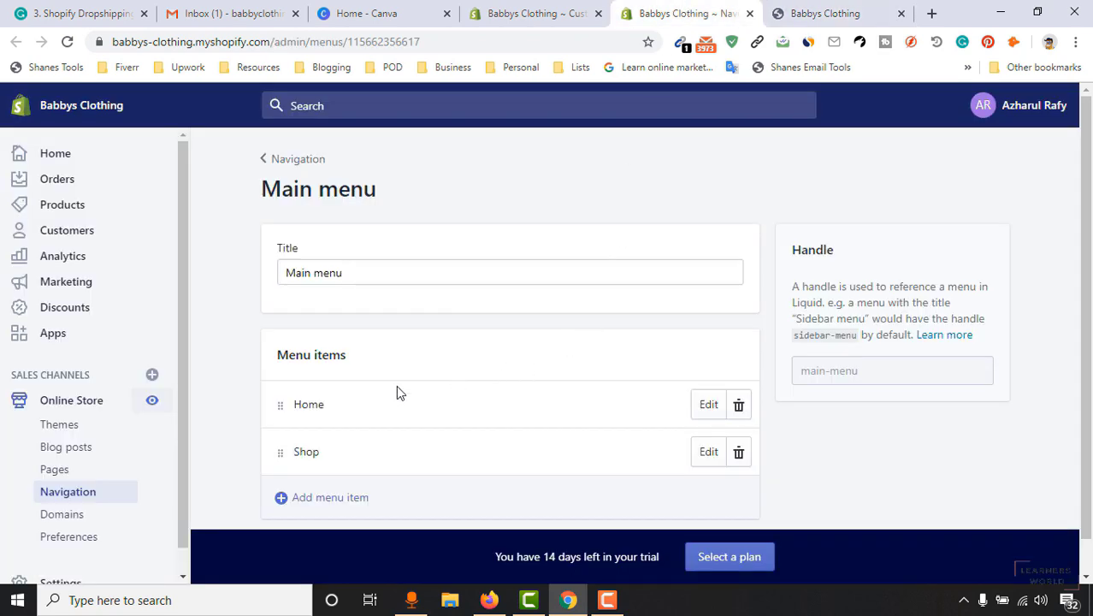
pyautogui.scroll(-1, 378, 414)
pyautogui.scroll(1, 395, 398)
pyautogui.scroll(-1, 361, 430)
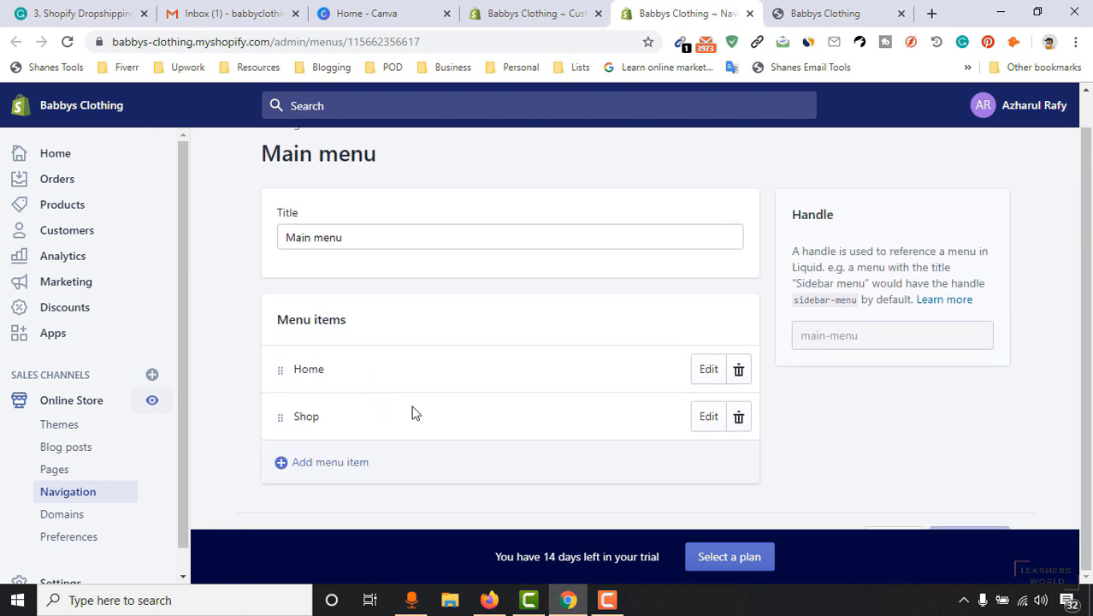
pyautogui.scroll(1, 613, 254)
pyautogui.click(531, 13)
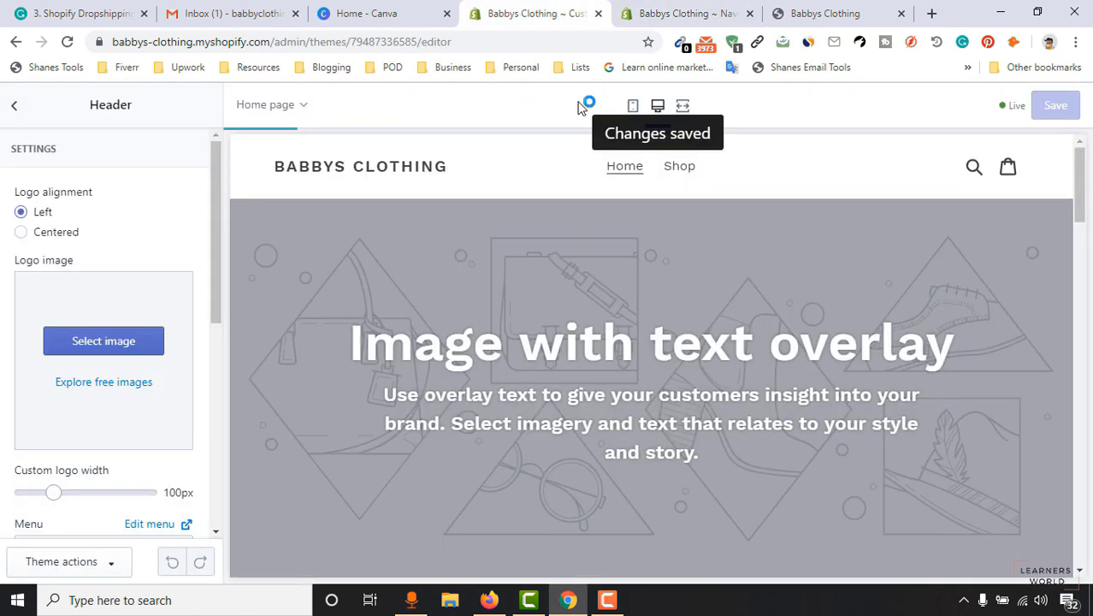
pyautogui.click(691, 12)
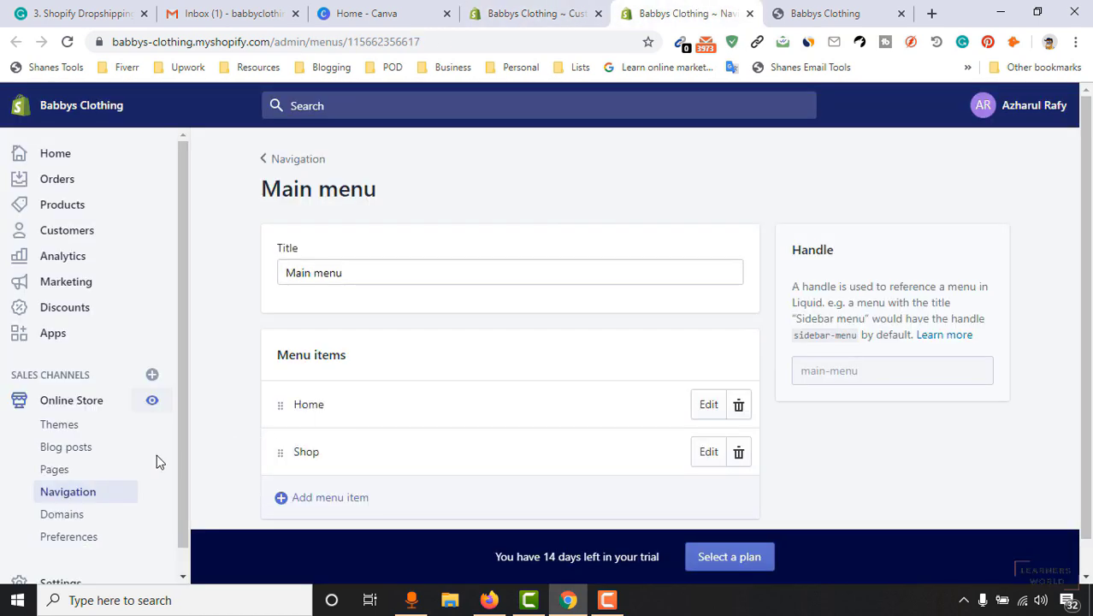
# Go to Online Store > Pages and start a new page.
pyautogui.click(73, 476)
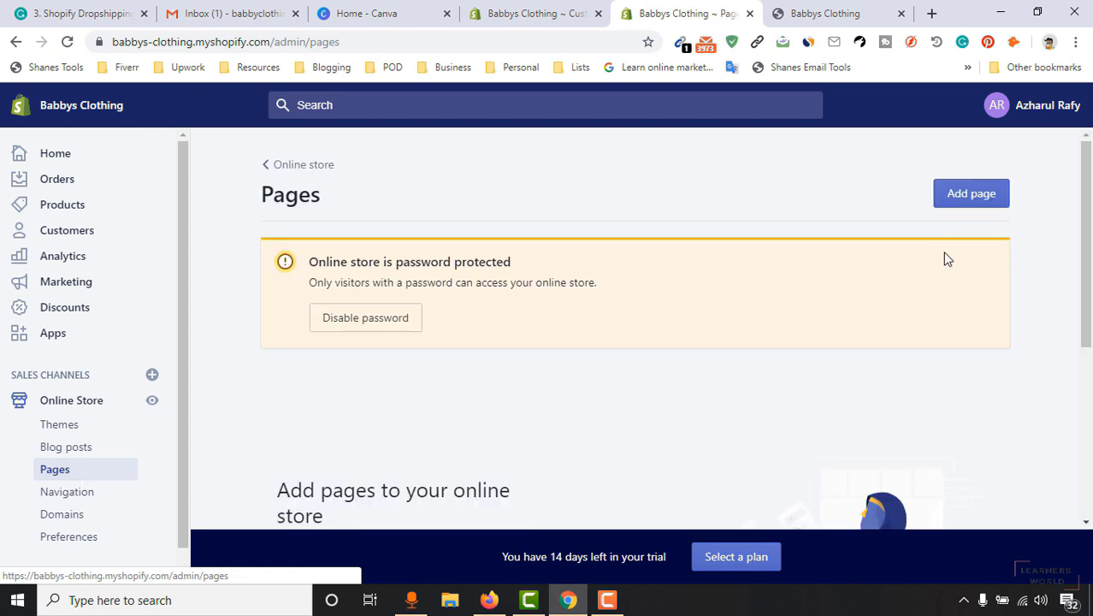
pyautogui.moveTo(1088, 186); pyautogui.dragTo(1090, 332)
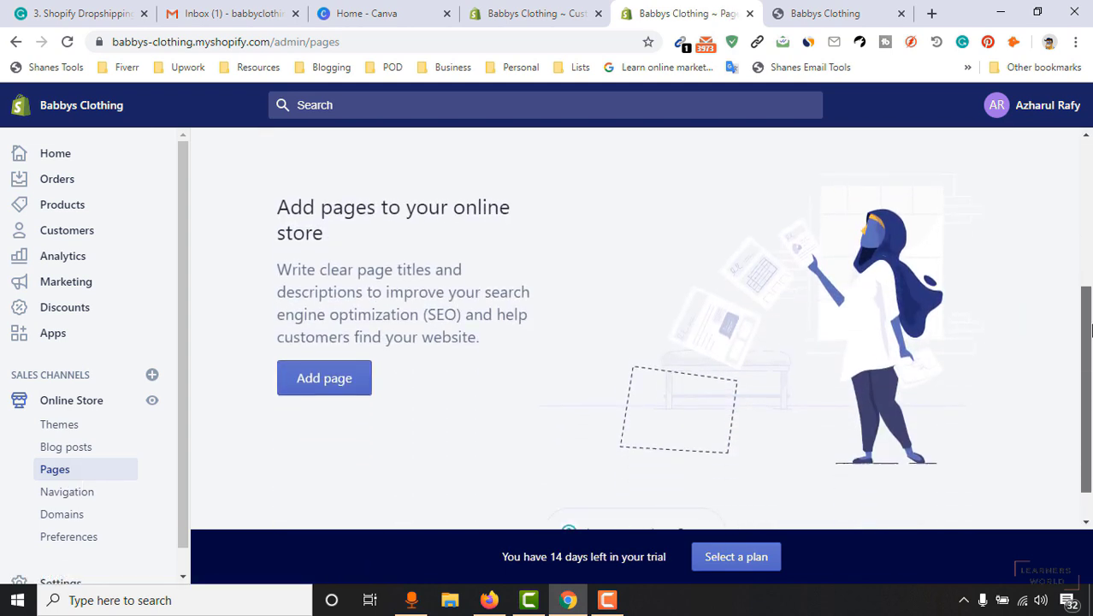
pyautogui.click(334, 381)
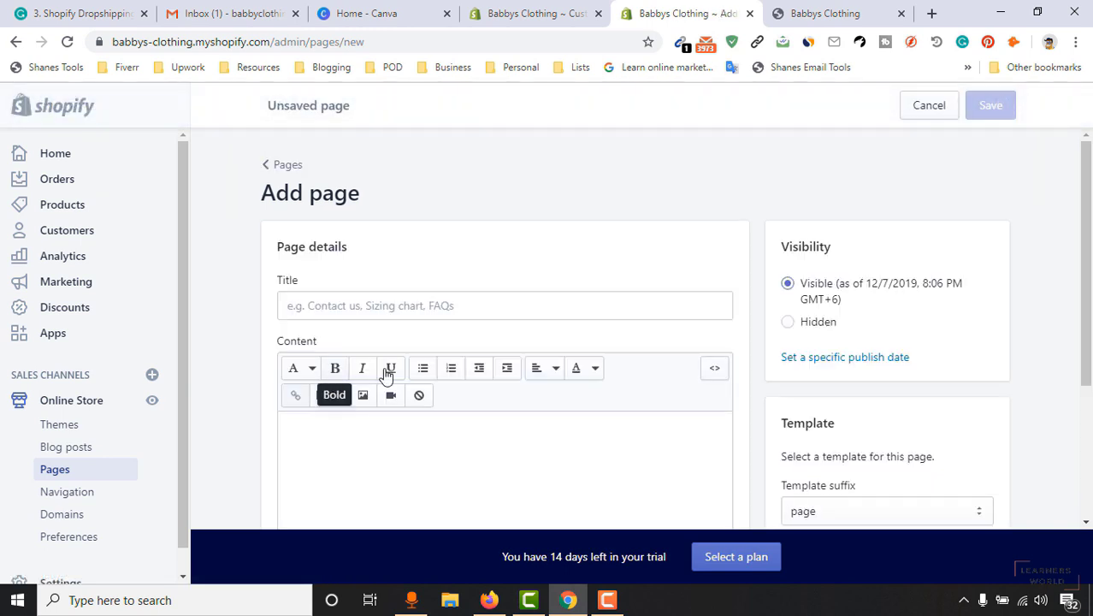
pyautogui.moveTo(1090, 196); pyautogui.dragTo(1092, 221)
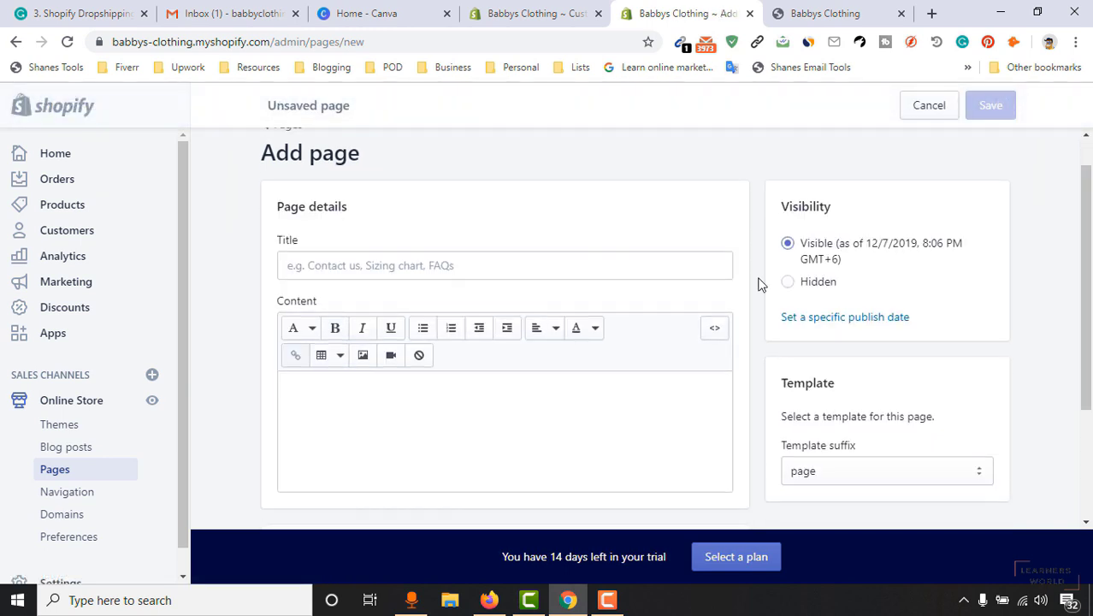
# Title the new page 'Here is our Story' and place the cursor in Content.
pyautogui.click(400, 267)
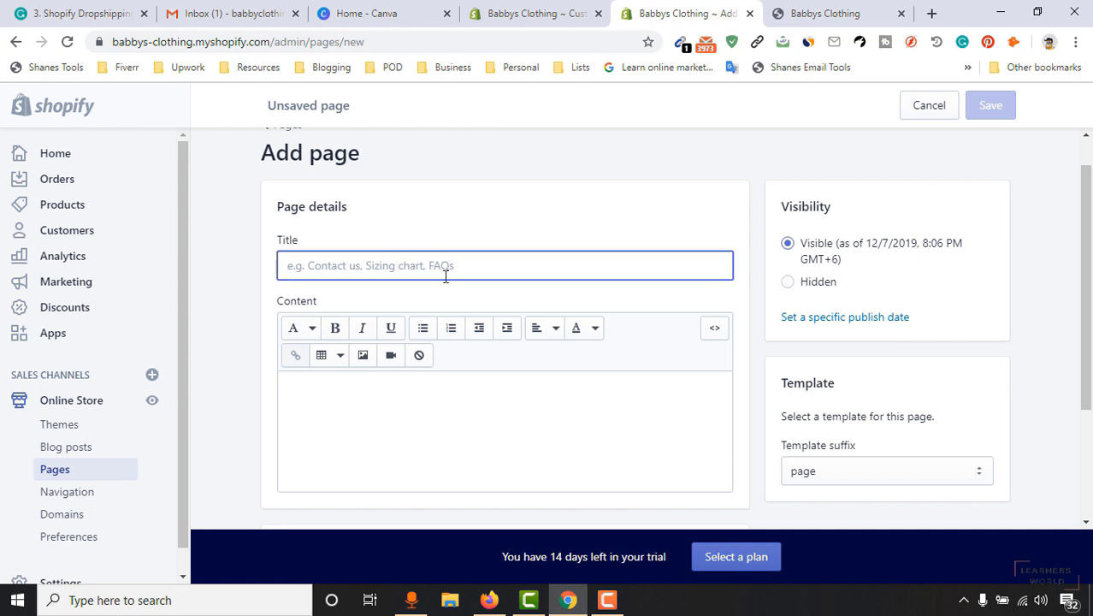
pyautogui.write('Here is ou')
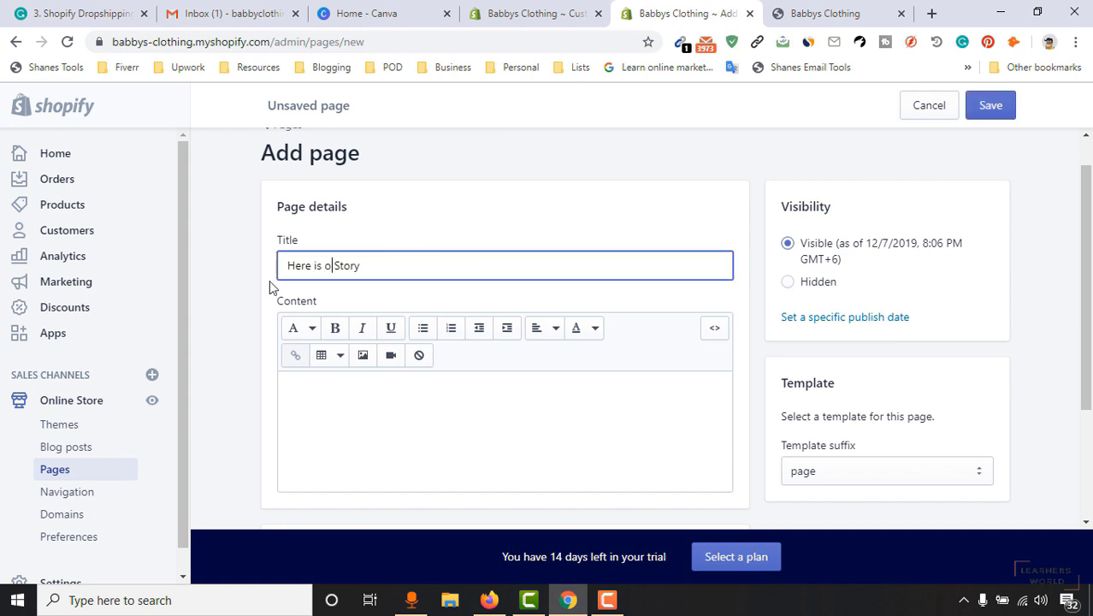
pyautogui.write('r')
pyautogui.click(384, 265)
pyautogui.click(544, 13)
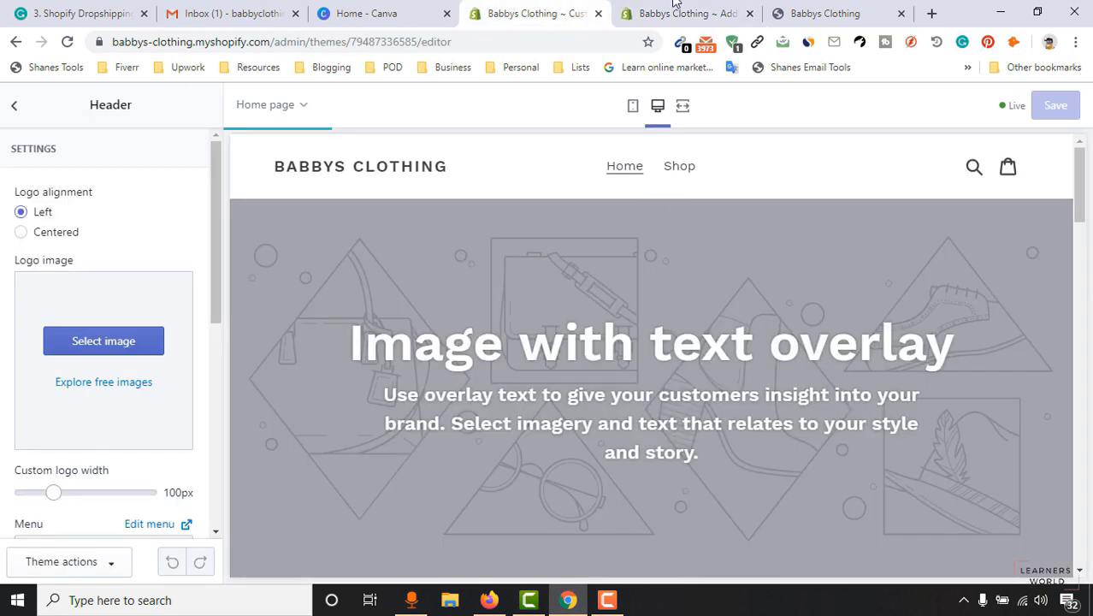
pyautogui.click(686, 5)
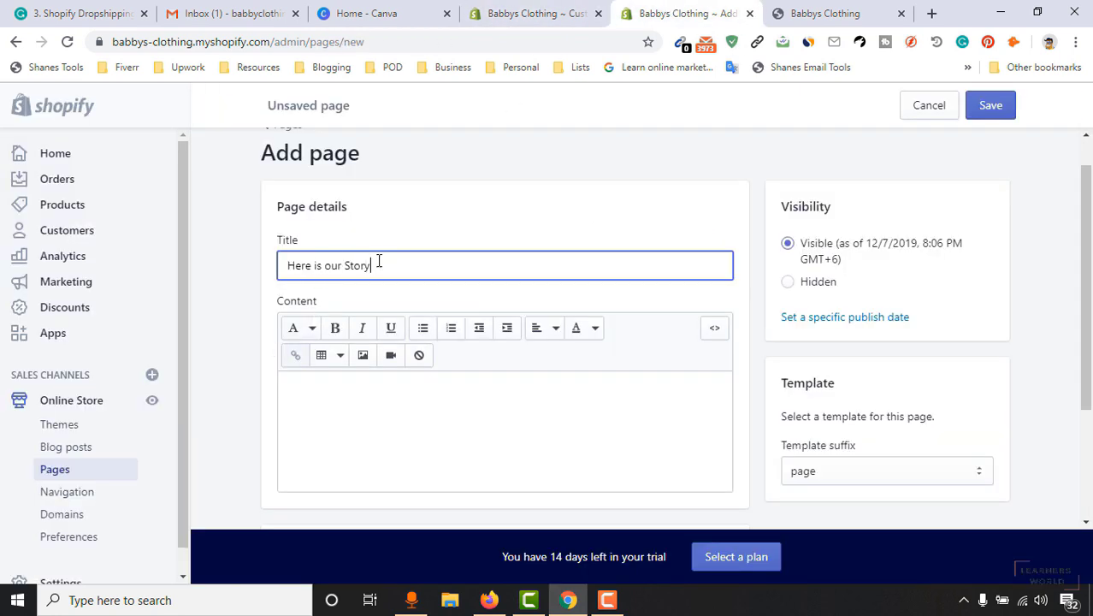
pyautogui.tripleClick(353, 265)
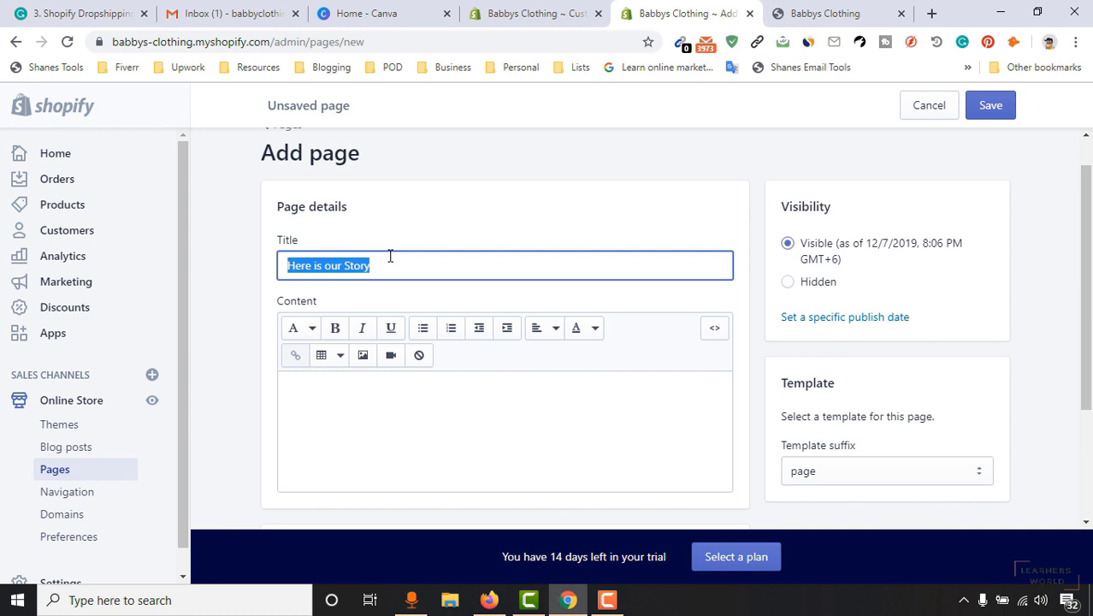
pyautogui.click(401, 274)
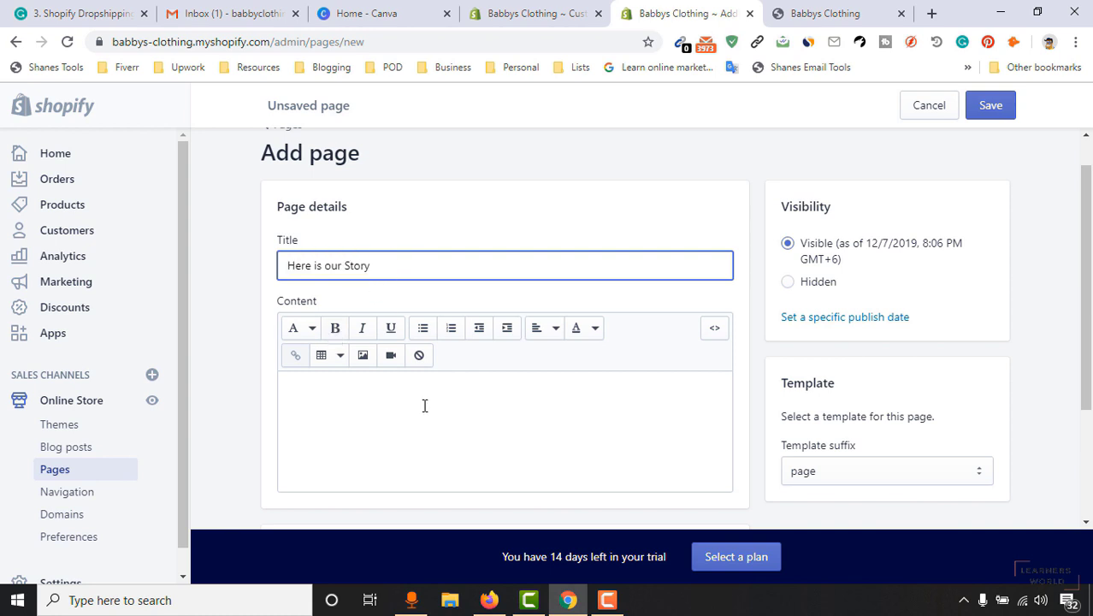
pyautogui.scroll(-1, 436, 394)
pyautogui.click(445, 377)
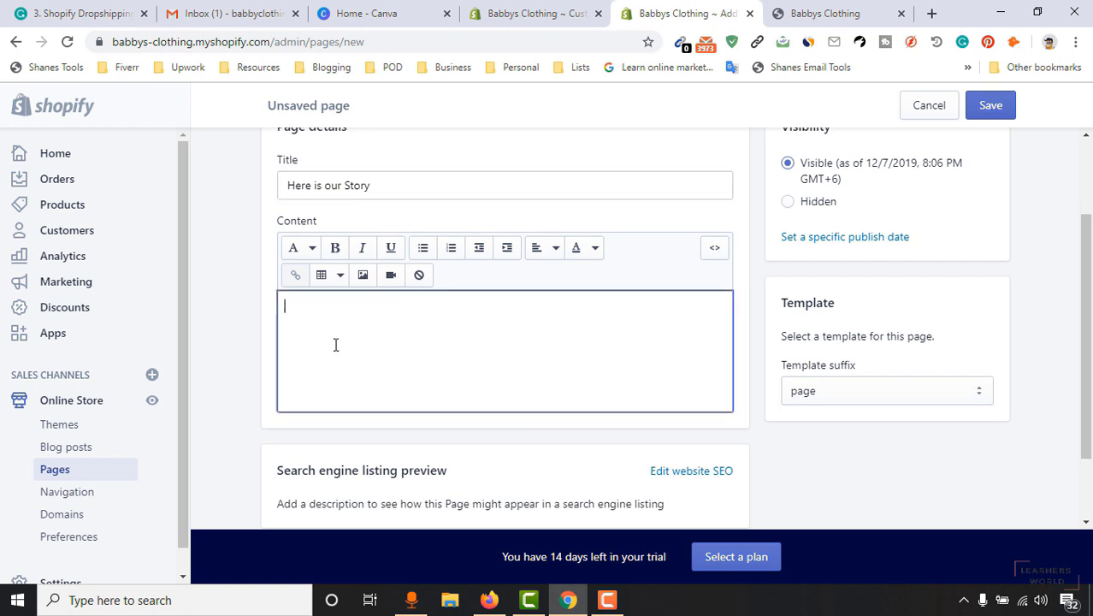
pyautogui.scroll(1, 338, 339)
# Search Google for 'lorem ipsum' in a new tab and open lipsum.com.
pyautogui.click(931, 12)
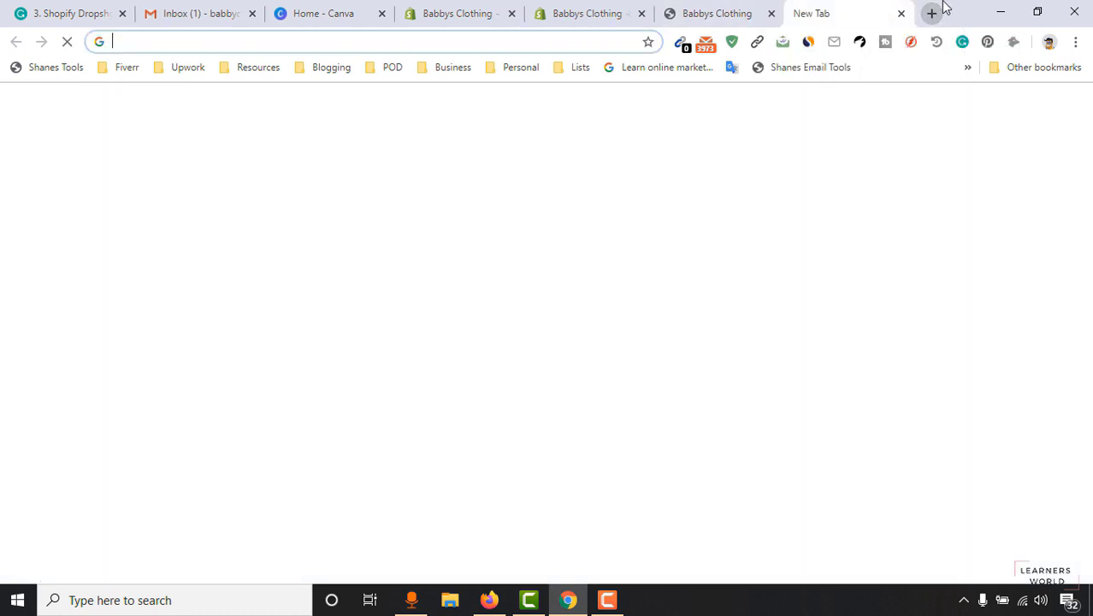
pyautogui.write('lorem i')
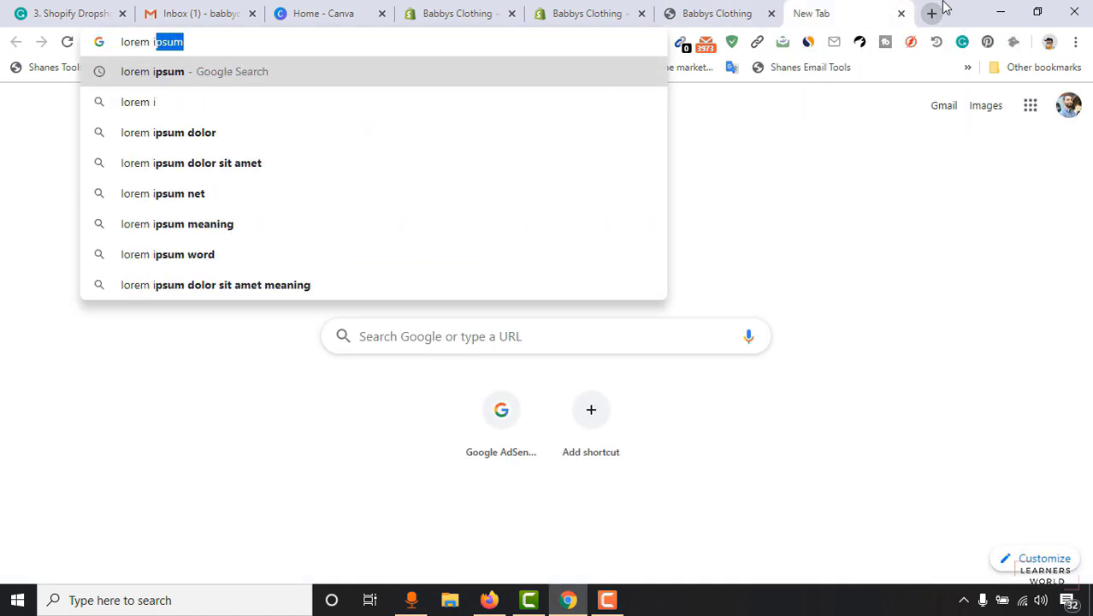
pyautogui.press('Return')
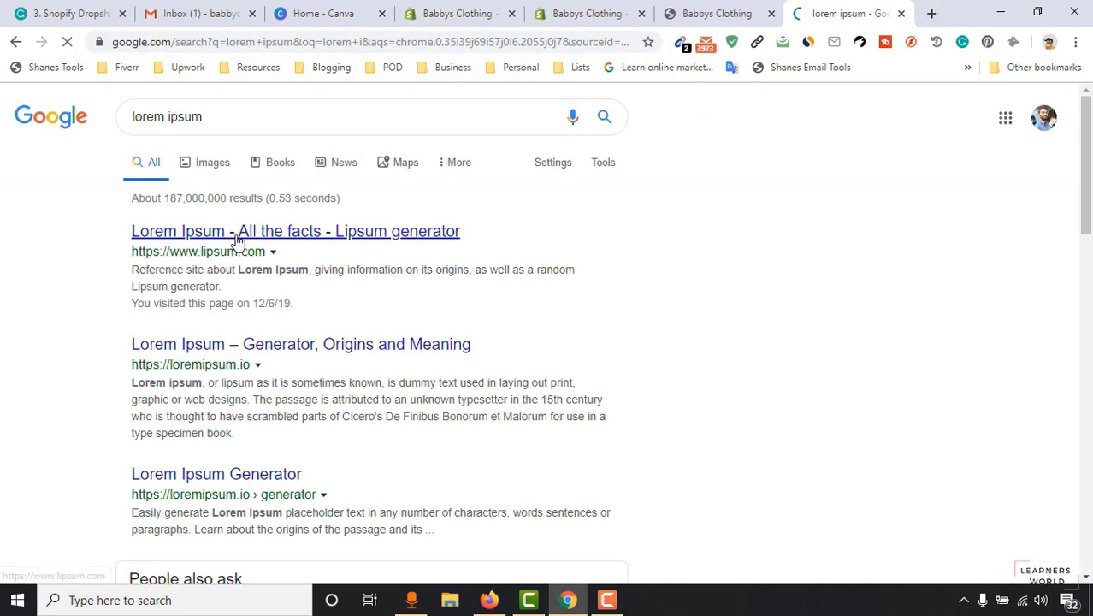
pyautogui.click(282, 227)
pyautogui.click(530, 5)
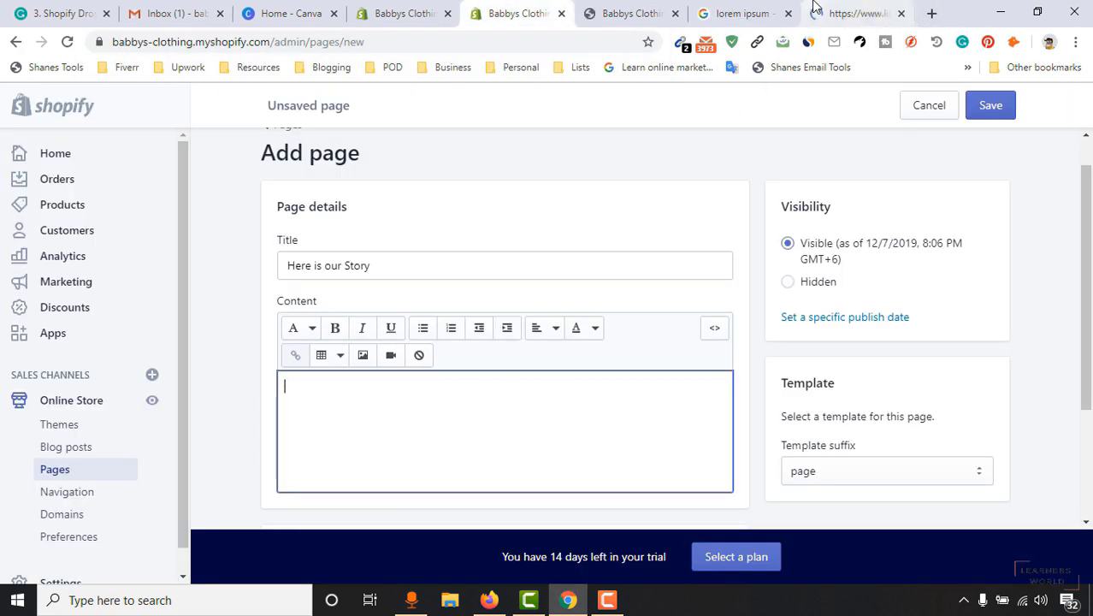
pyautogui.click(815, 6)
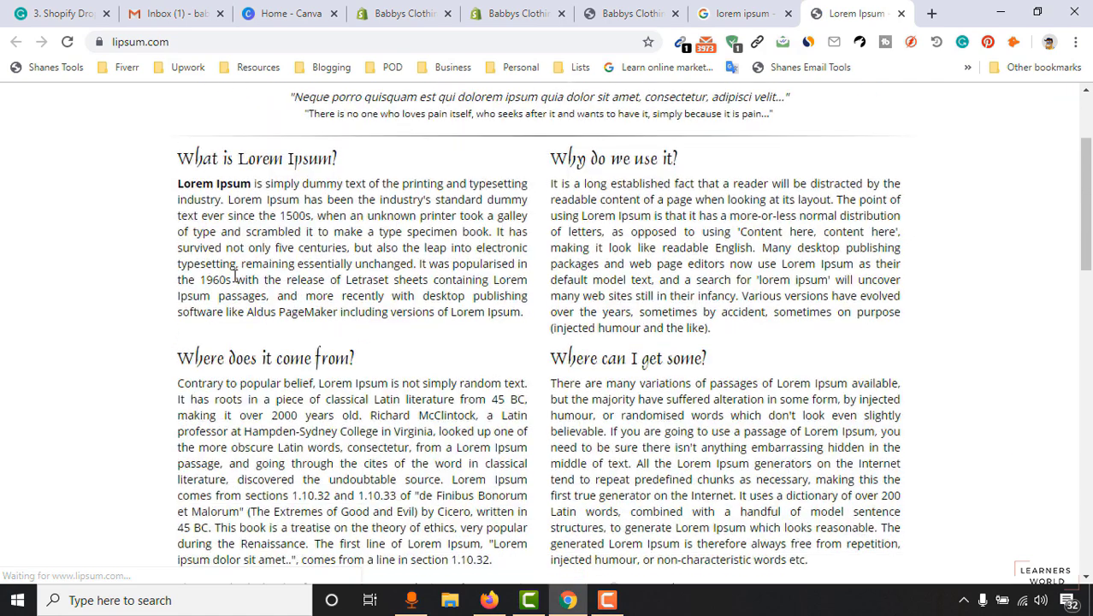
# Copy the lipsum.com text starting at 'What is Lorem Ipsum?'.
pyautogui.moveTo(180, 159)
pyautogui.mouseDown()
pyautogui.moveTo(317, 237)
pyautogui.moveTo(441, 491)
pyautogui.moveTo(361, 460)
pyautogui.moveTo(400, 425)
pyautogui.moveTo(221, 195)
pyautogui.moveTo(170, 171)
pyautogui.moveTo(180, 154)
pyautogui.mouseUp()
pyautogui.scroll(-2, 343, 274)
pyautogui.scroll(-1, 348, 297)
pyautogui.rightClick(373, 345)
pyautogui.click(402, 409)
pyautogui.scroll(2, 389, 411)
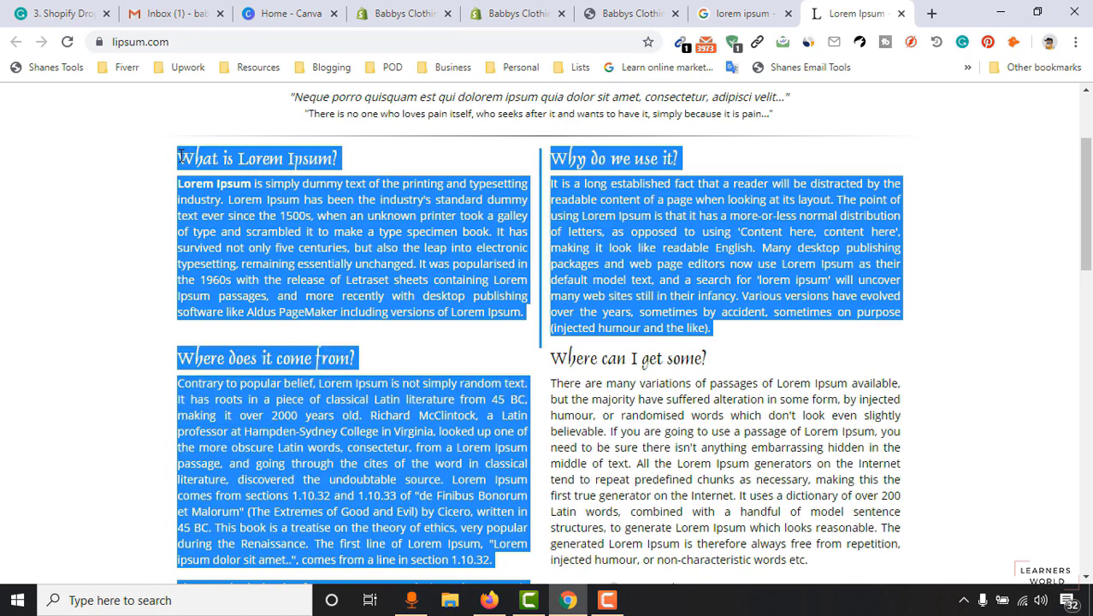
pyautogui.rightClick(390, 262)
pyautogui.click(410, 267)
pyautogui.click(513, 13)
# Paste the copied Lorem Ipsum text into the page's Content box.
pyautogui.click(410, 438)
pyautogui.hotkey('ctrl', 'v')
pyautogui.scroll(5, 471, 432)
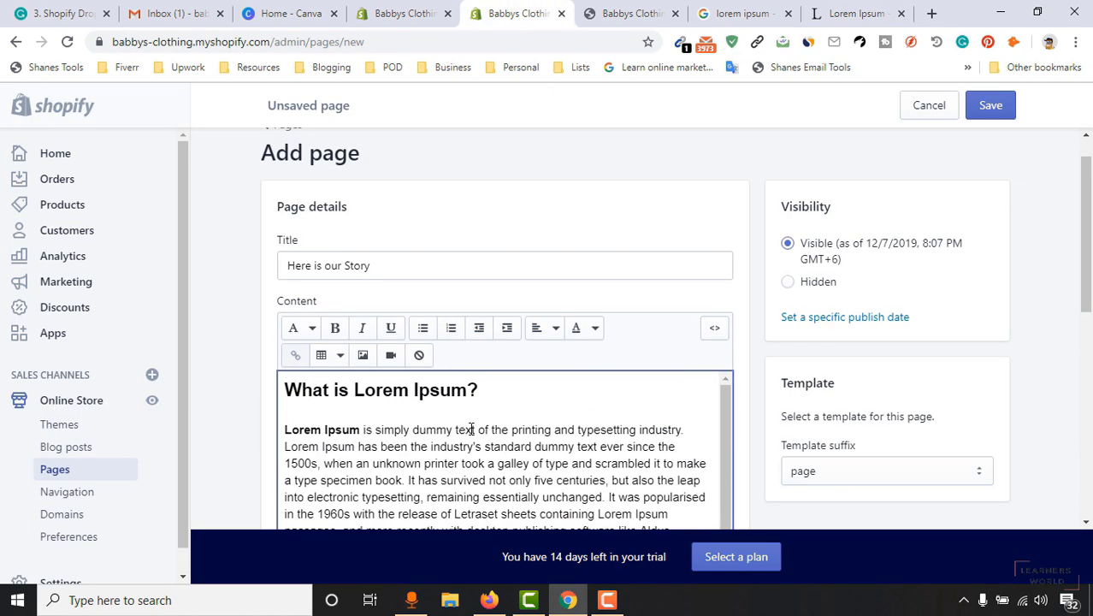
pyautogui.scroll(-2, 471, 429)
pyautogui.scroll(1, 539, 465)
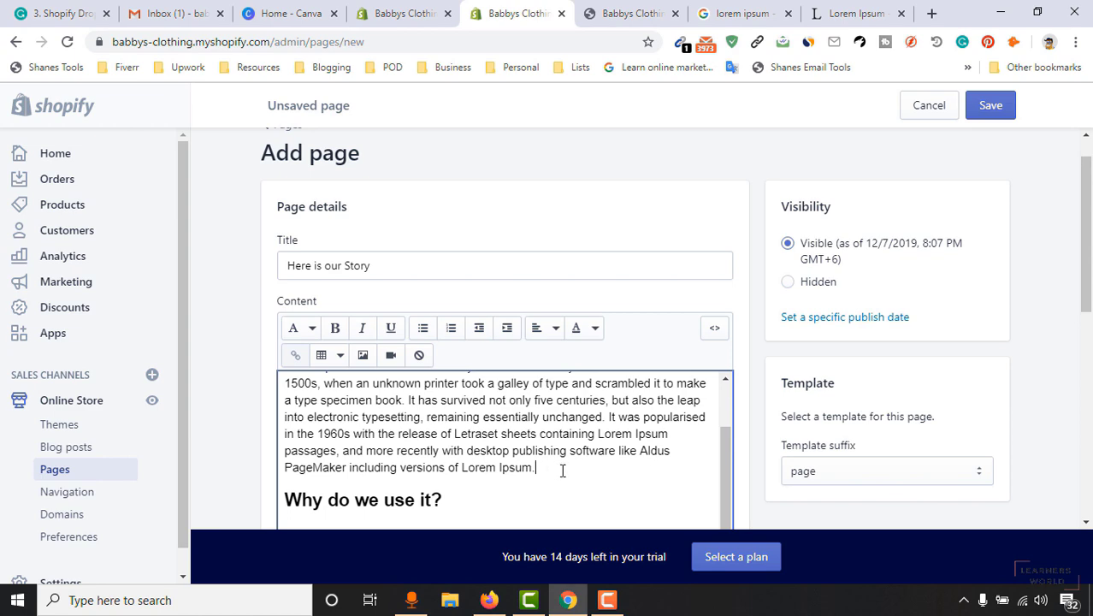
pyautogui.scroll(-6, 599, 458)
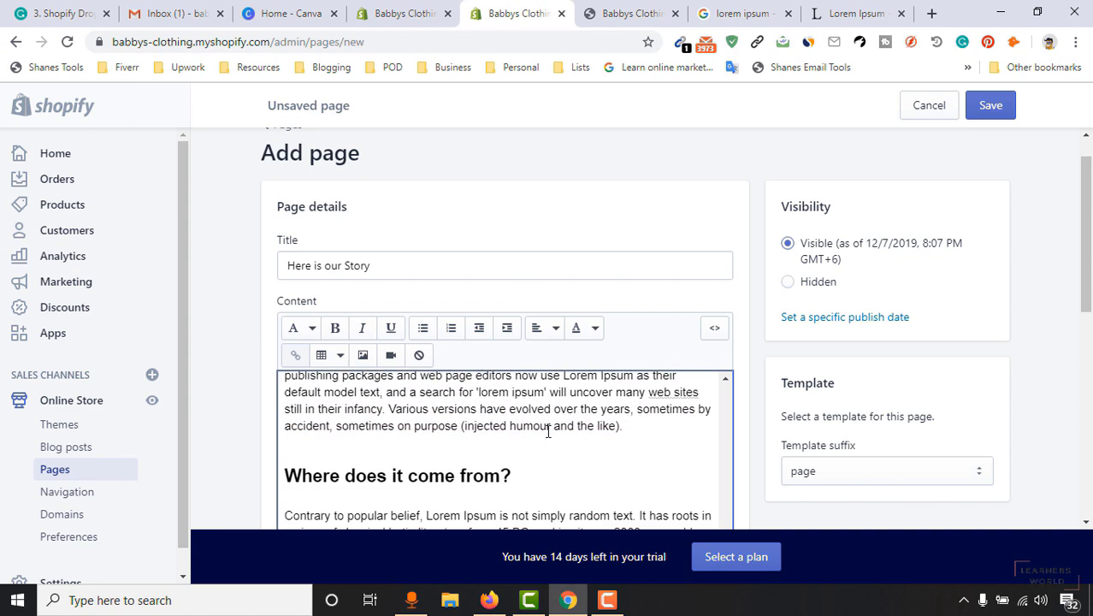
pyautogui.scroll(-3, 599, 441)
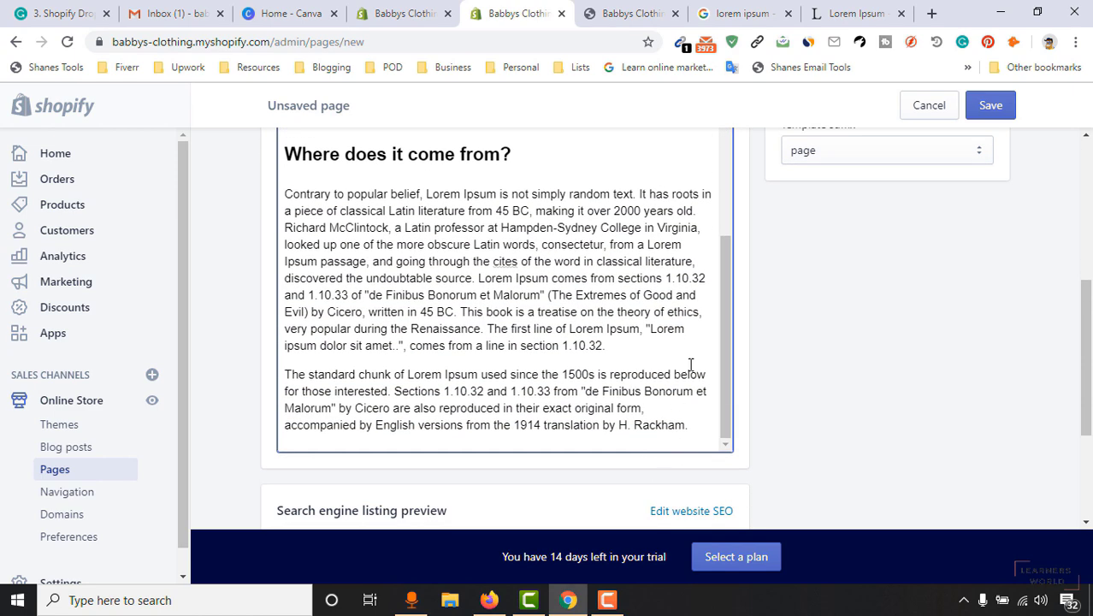
pyautogui.scroll(4, 875, 353)
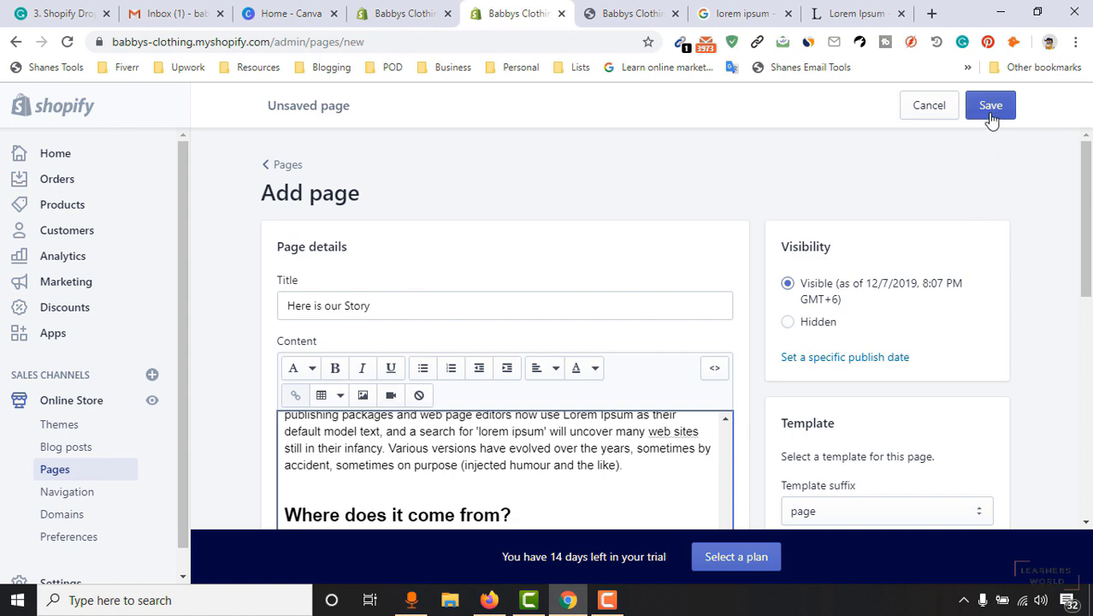
pyautogui.scroll(-2, 920, 354)
# Save the 'Here is our Story' page.
pyautogui.click(991, 107)
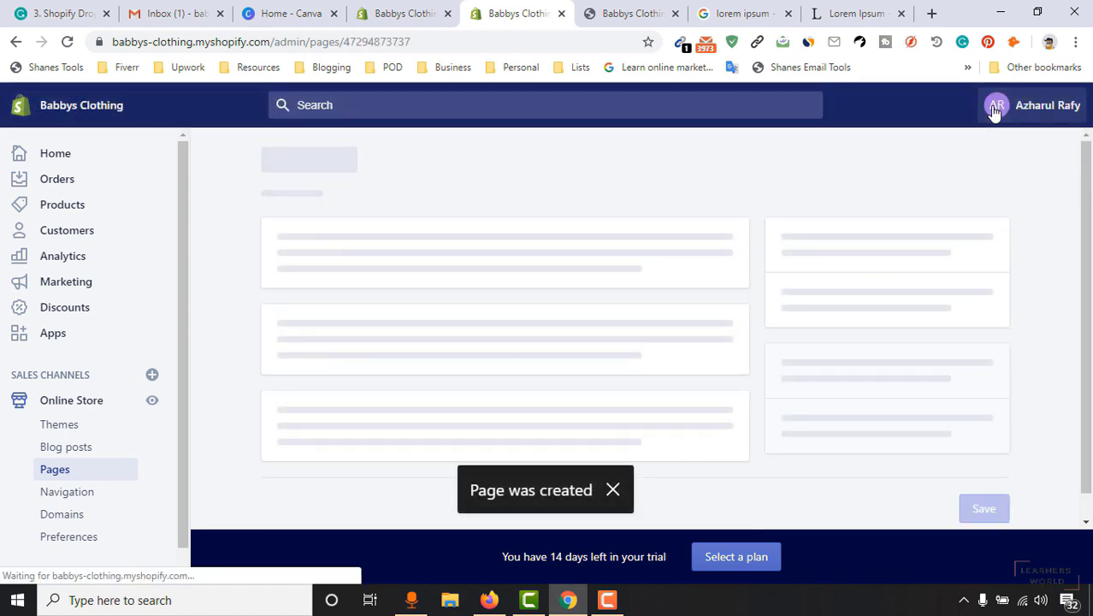
pyautogui.moveTo(1088, 209); pyautogui.dragTo(1088, 292)
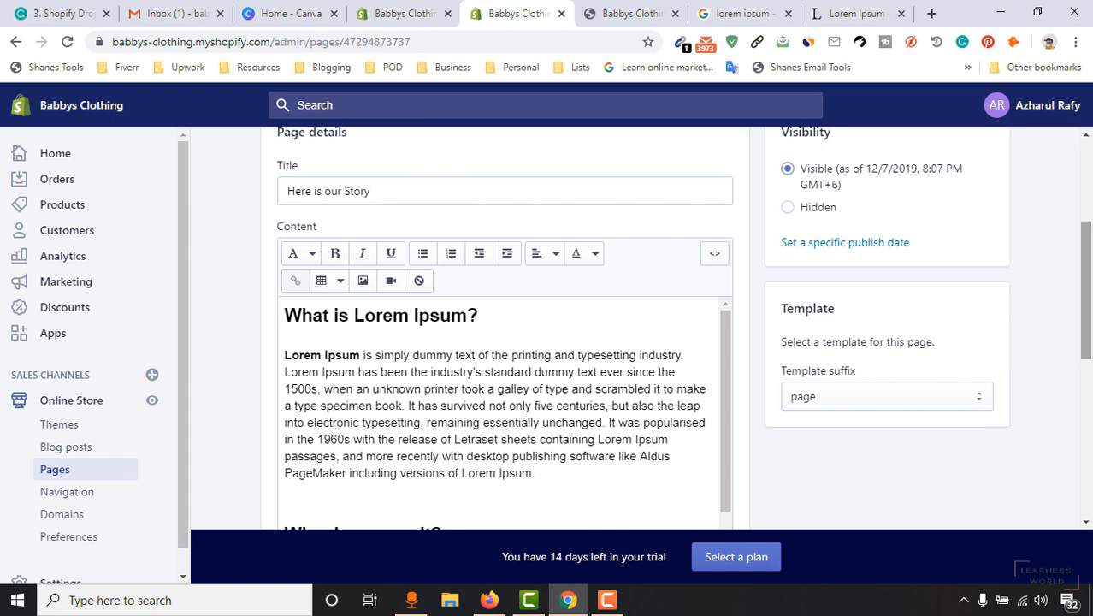
pyautogui.scroll(3, 1088, 306)
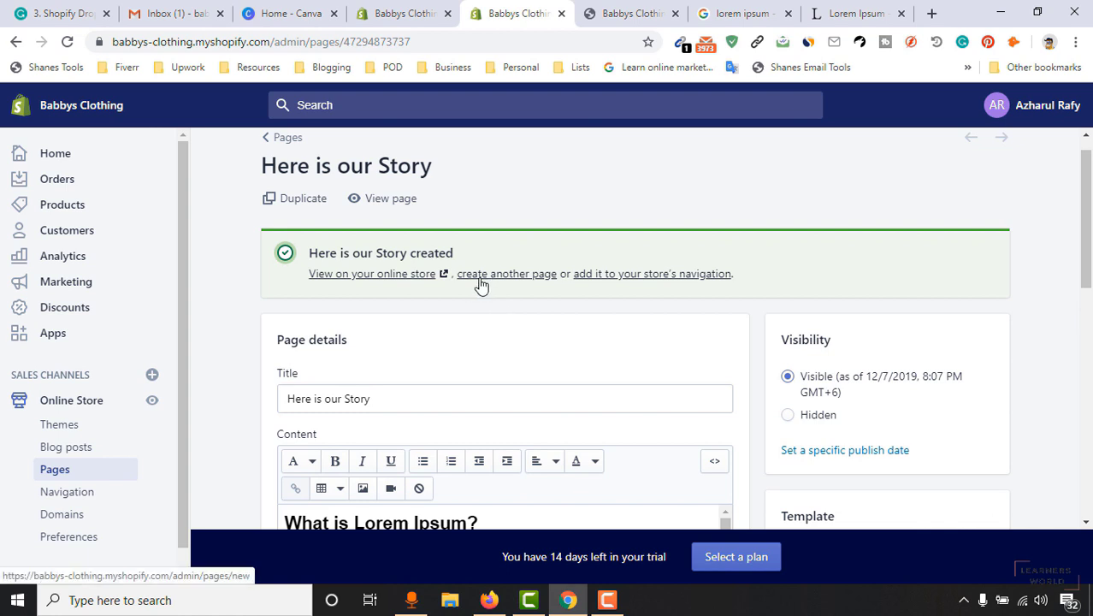
# Create and save a page titled 'Got a question? Let us know!' using the page.contact template.
pyautogui.click(514, 274)
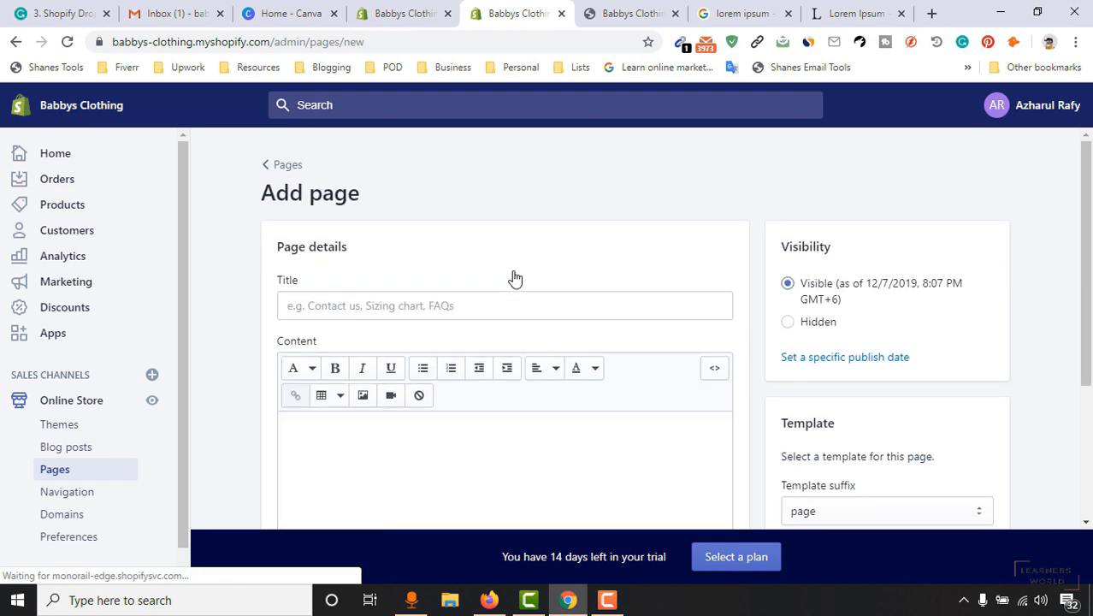
pyautogui.click(384, 317)
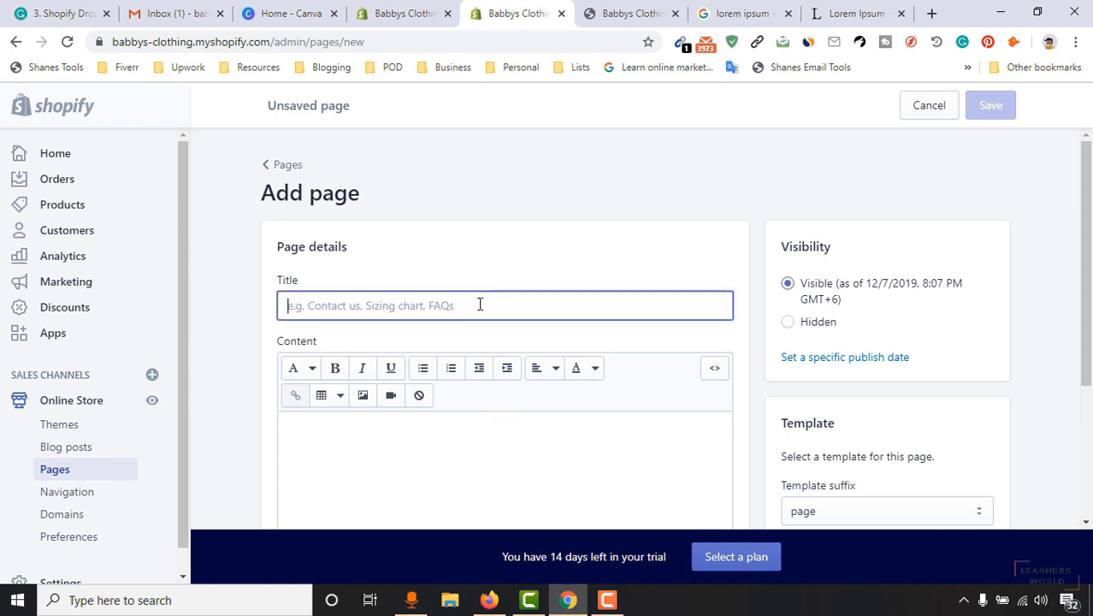
pyautogui.scroll(-1, 491, 307)
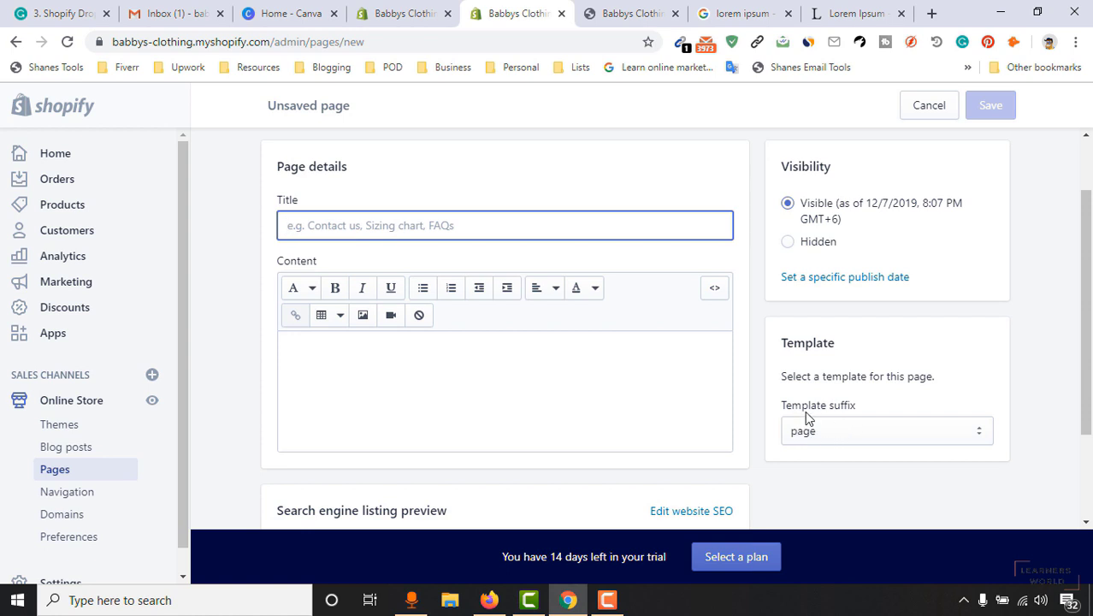
pyautogui.click(854, 430)
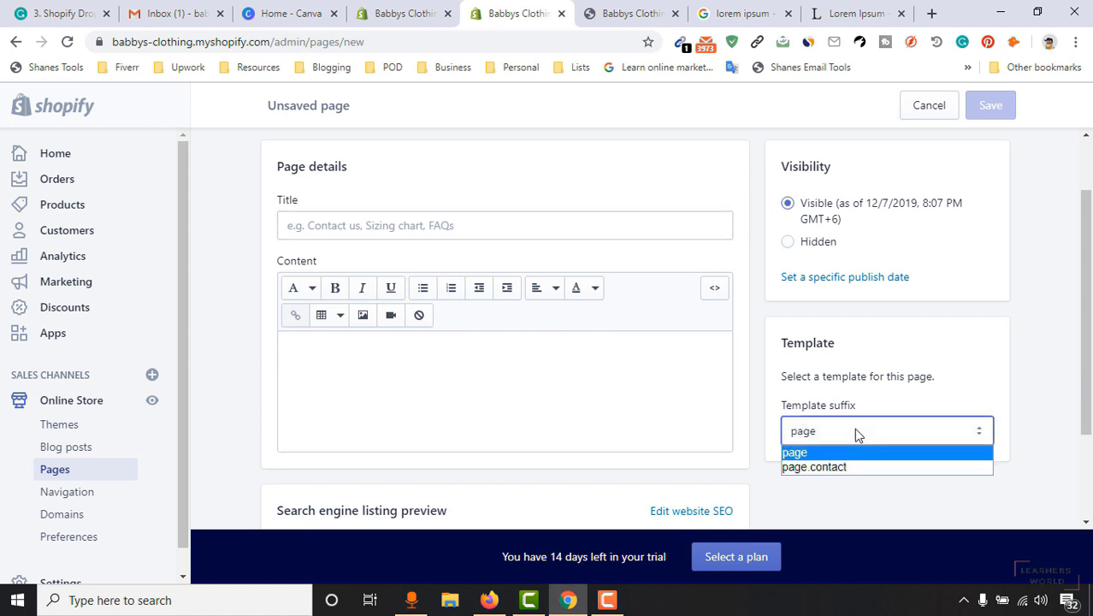
pyautogui.click(867, 473)
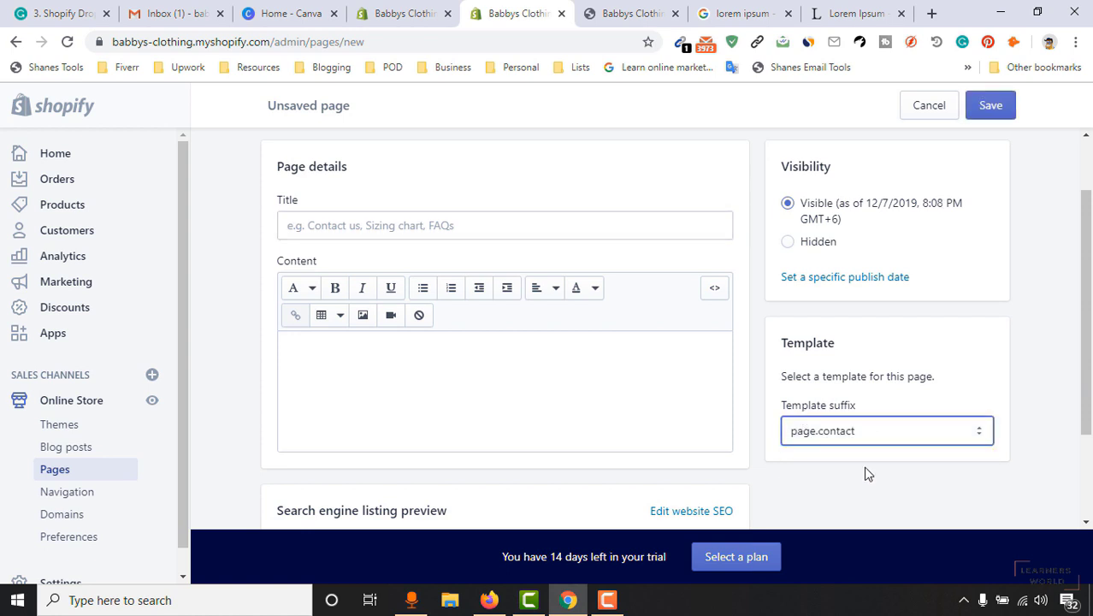
pyautogui.click(397, 229)
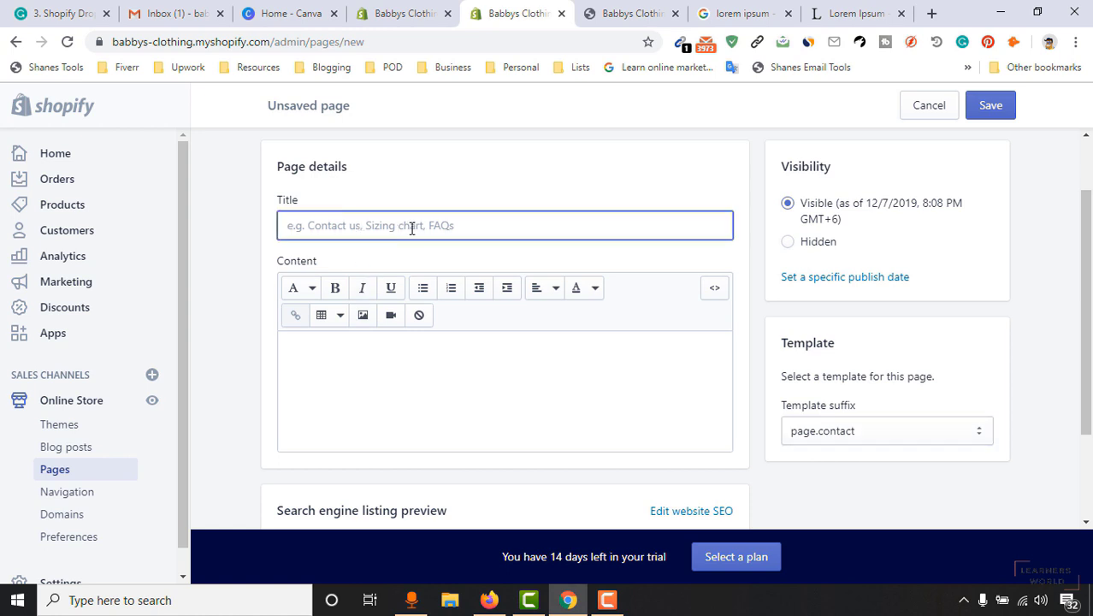
pyautogui.write('Got a question? Let us know!')
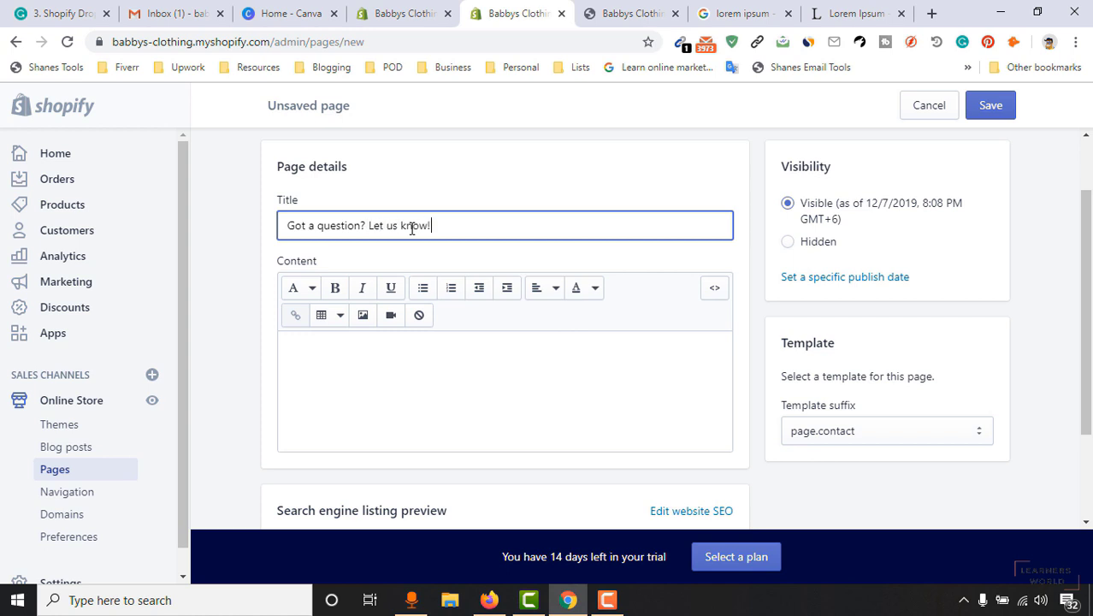
pyautogui.click(573, 344)
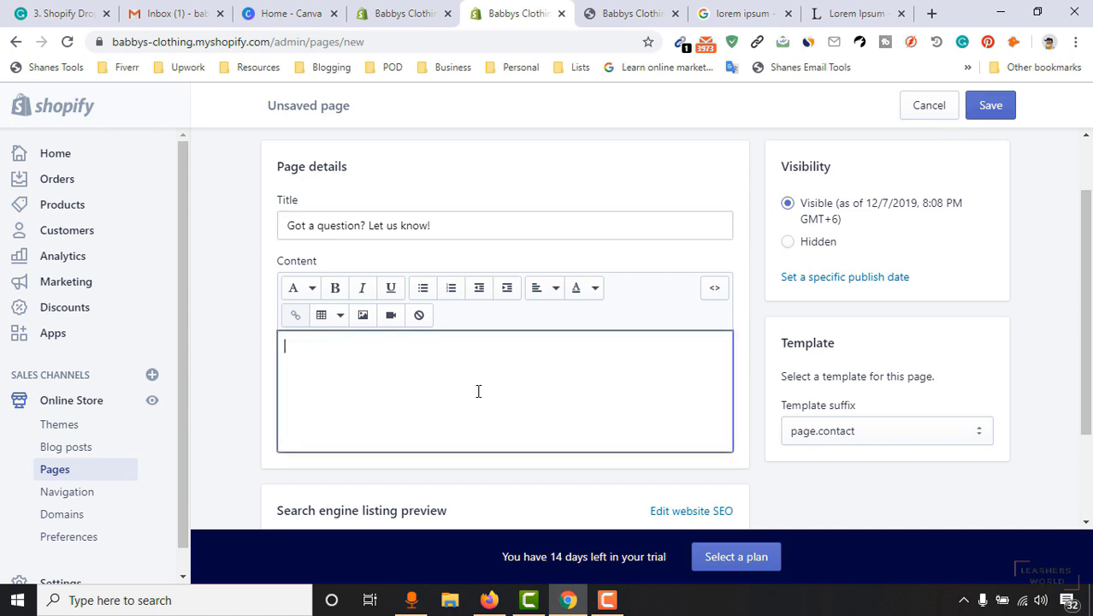
pyautogui.scroll(-1, 663, 272)
pyautogui.scroll(1, 921, 180)
pyautogui.click(990, 106)
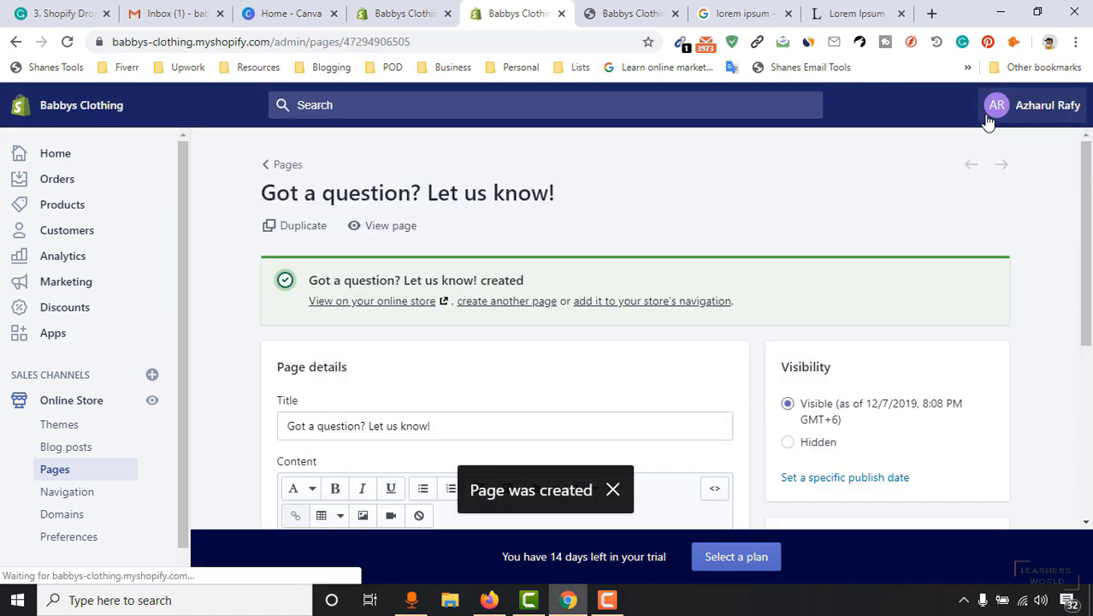
pyautogui.click(399, 10)
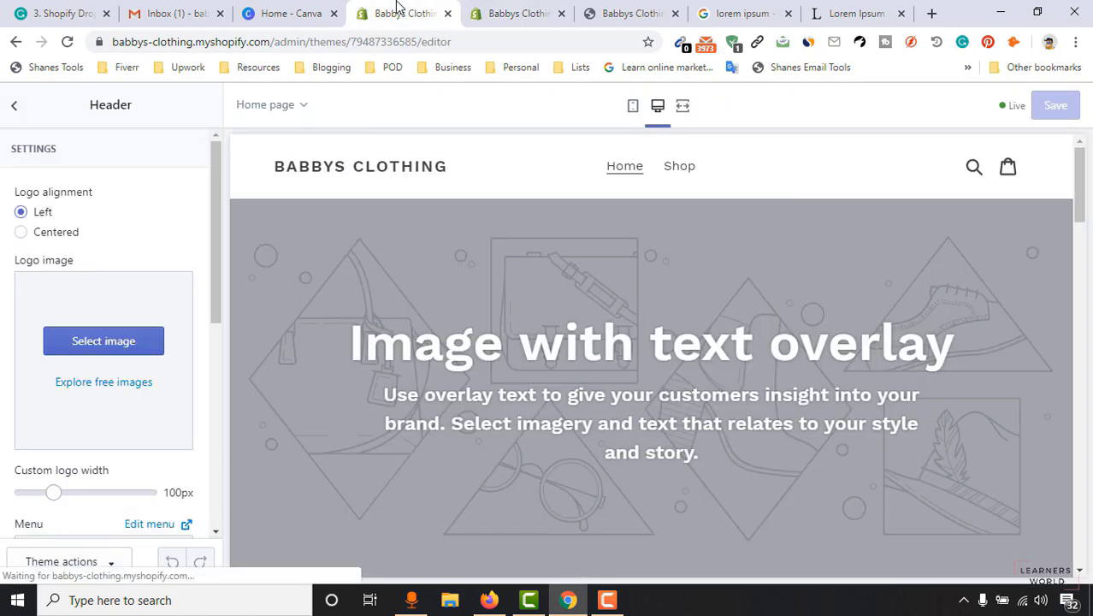
# In the Header's Main menu, add an 'About Us' item linking to Pages > Here is our Story.
pyautogui.scroll(-1, 110, 417)
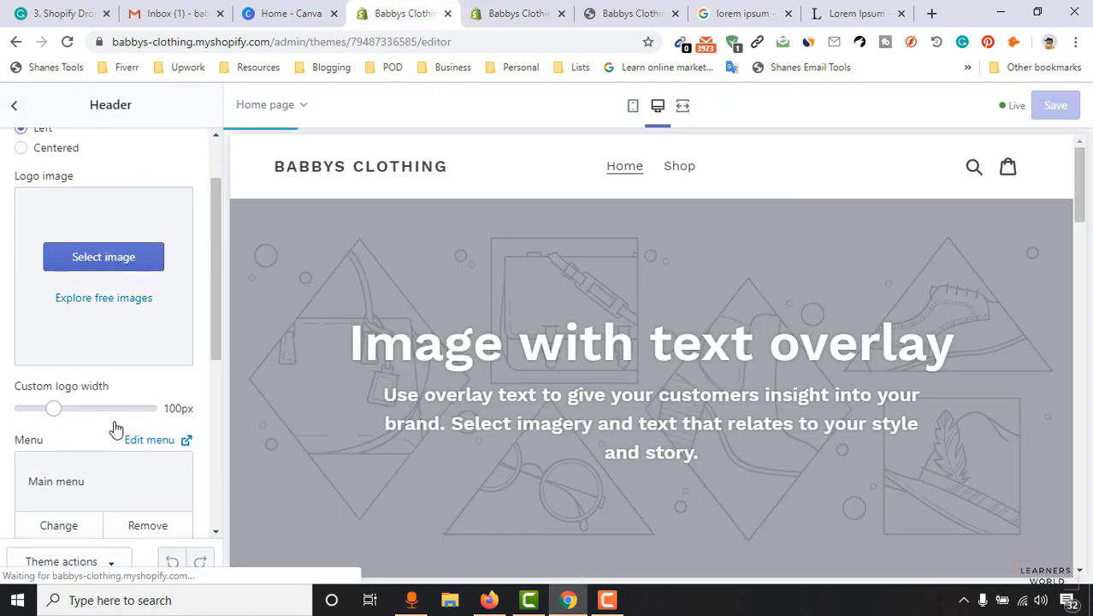
pyautogui.scroll(-2, 109, 417)
pyautogui.click(157, 286)
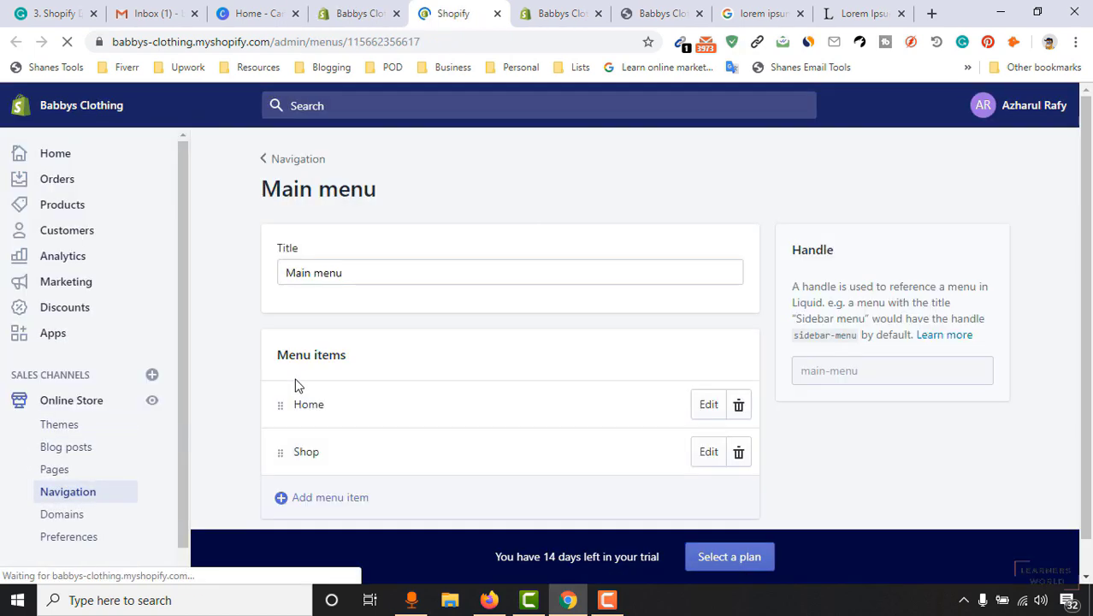
pyautogui.scroll(-1, 241, 418)
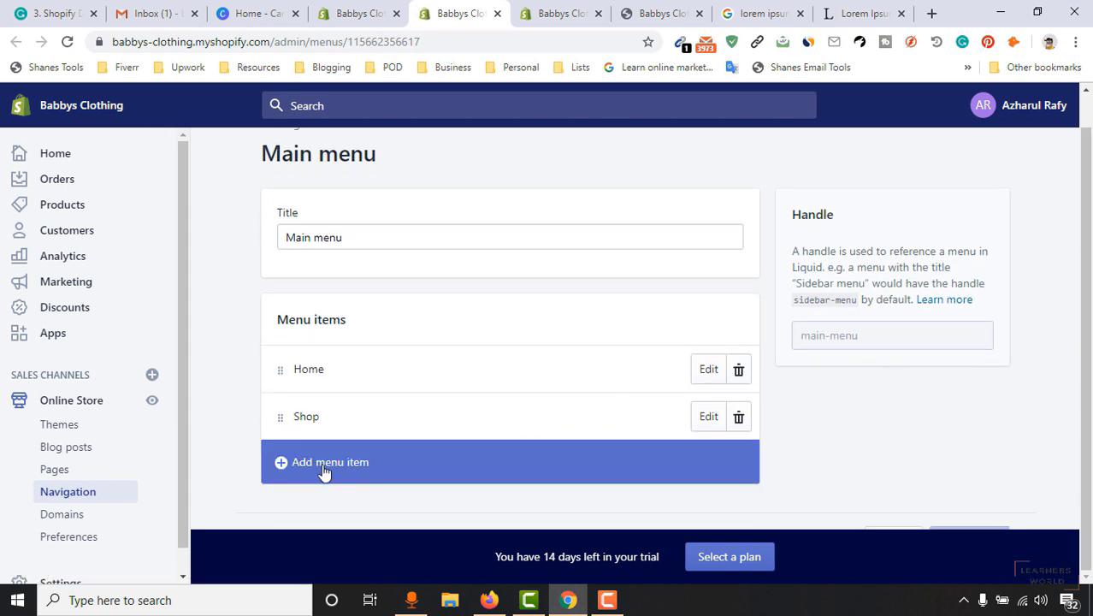
pyautogui.click(349, 473)
pyautogui.click(411, 334)
pyautogui.write('About Us')
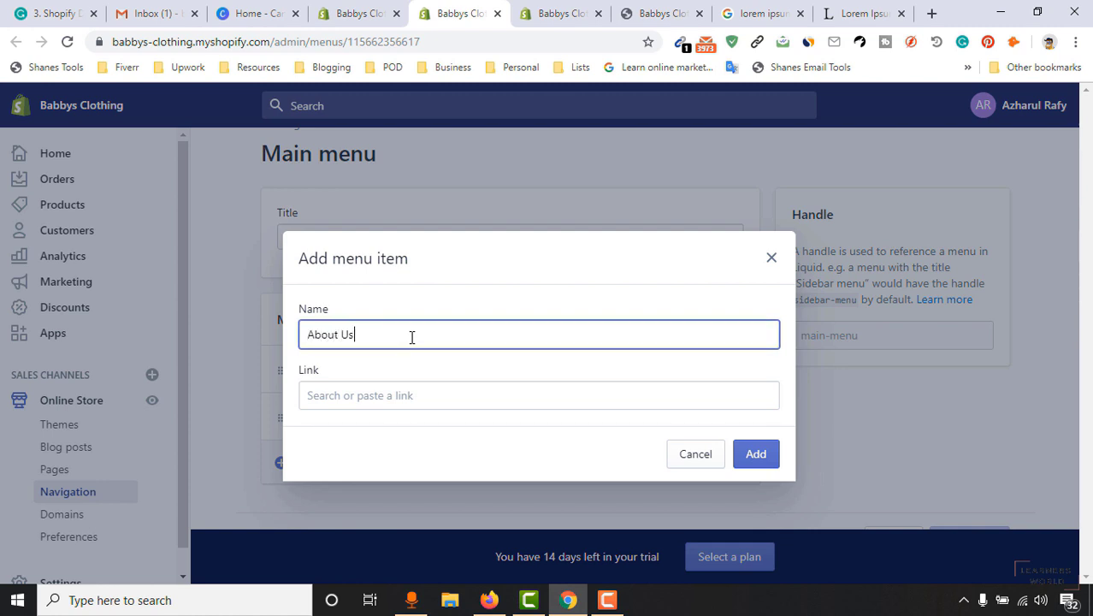
pyautogui.click(404, 404)
pyautogui.click(367, 297)
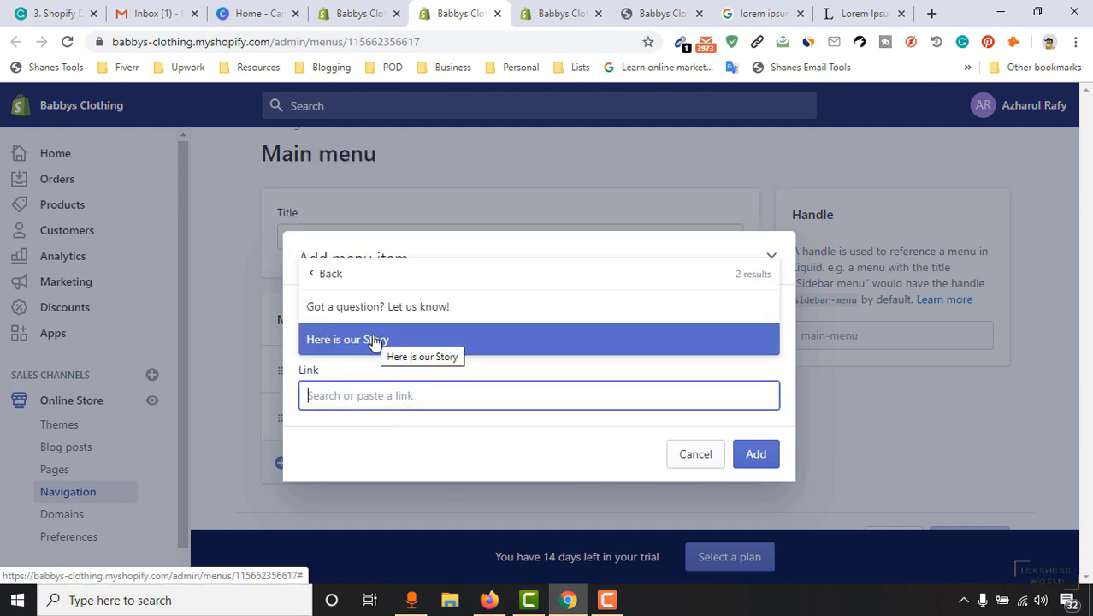
pyautogui.click(372, 340)
pyautogui.click(748, 454)
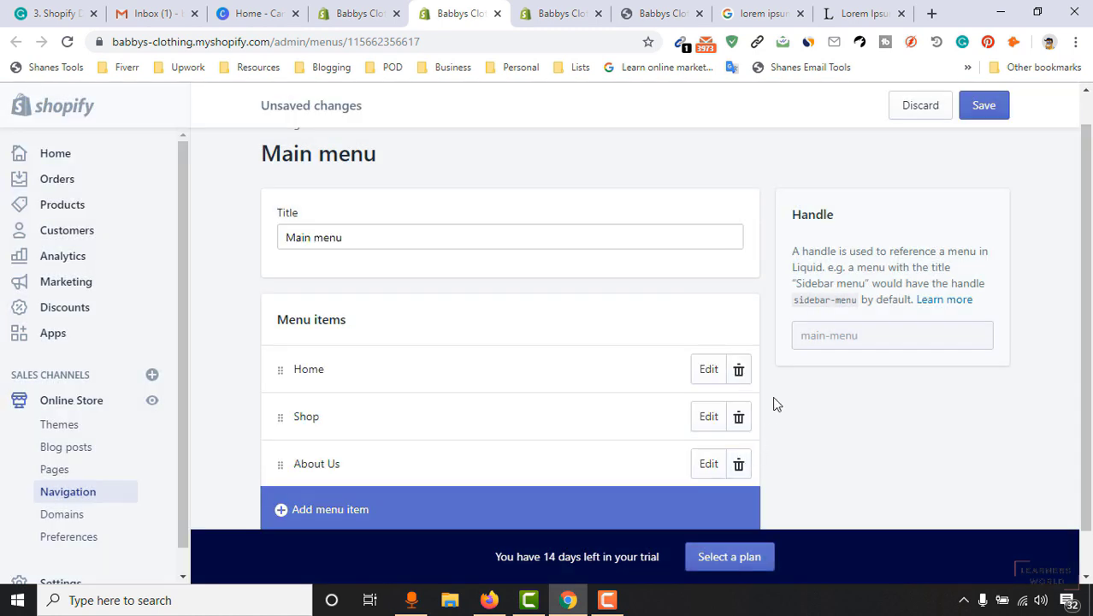
pyautogui.scroll(-1, 855, 400)
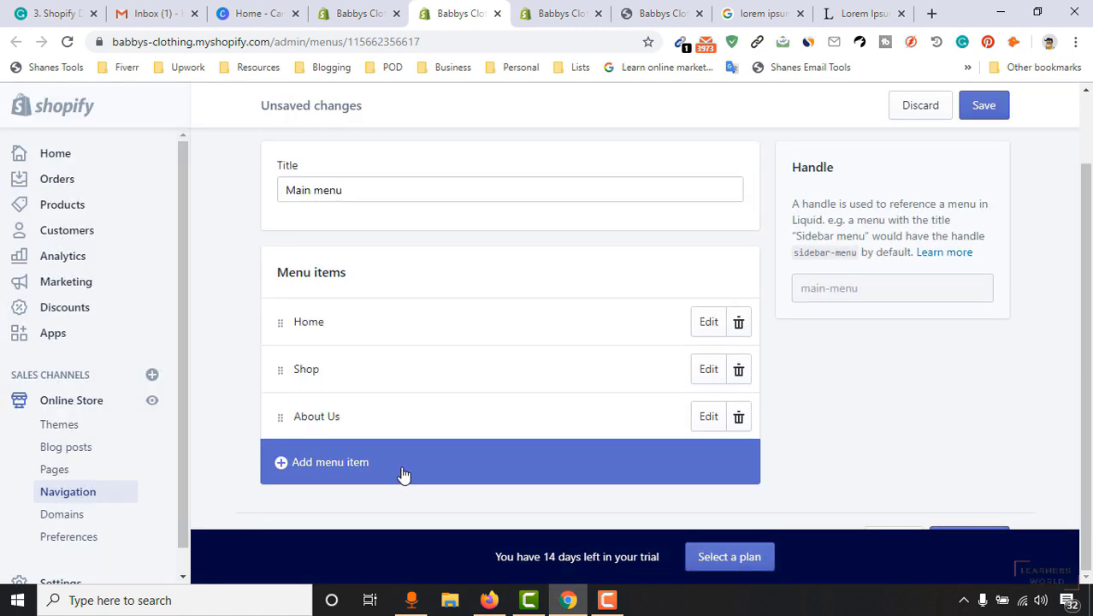
# Add a 'Contact Us' item linked to 'Got a question? Let us know!' and save the Main menu.
pyautogui.click(405, 472)
pyautogui.click(397, 332)
pyautogui.write('Contact Us')
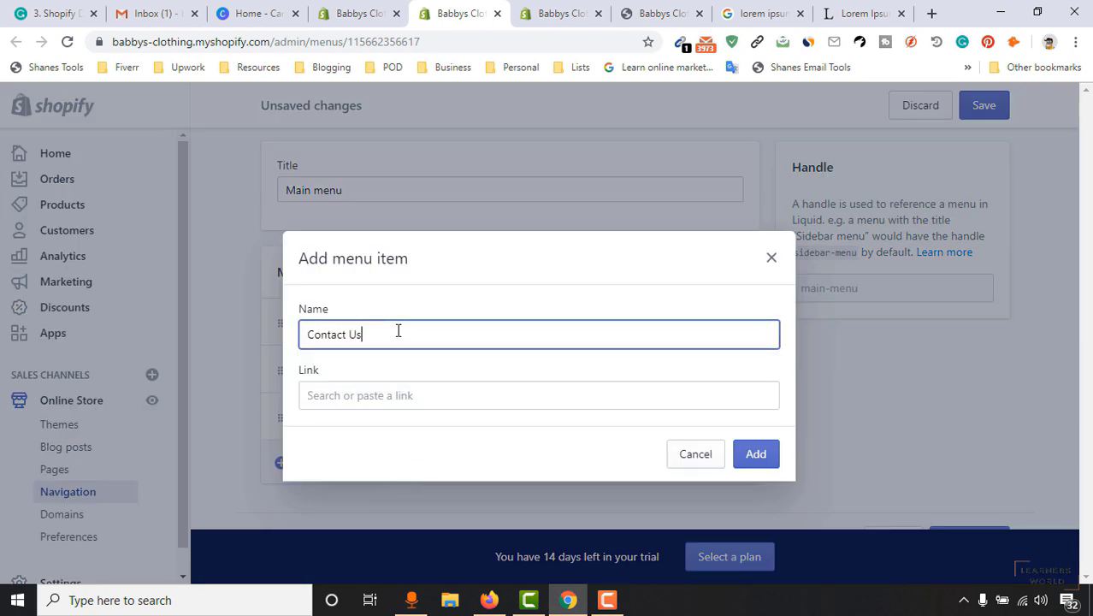
pyautogui.click(348, 396)
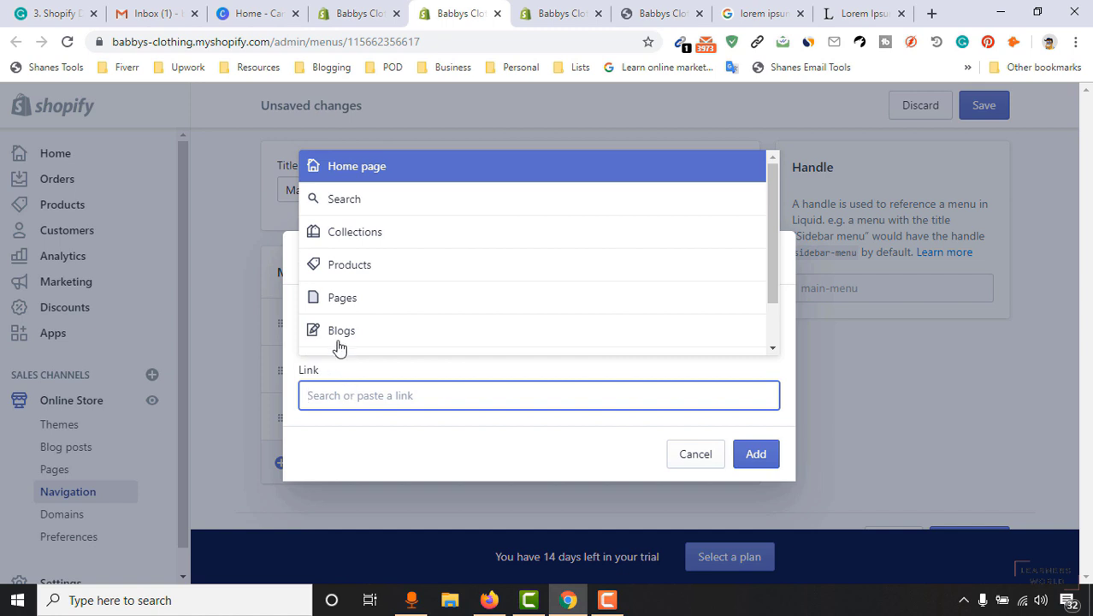
pyautogui.click(388, 300)
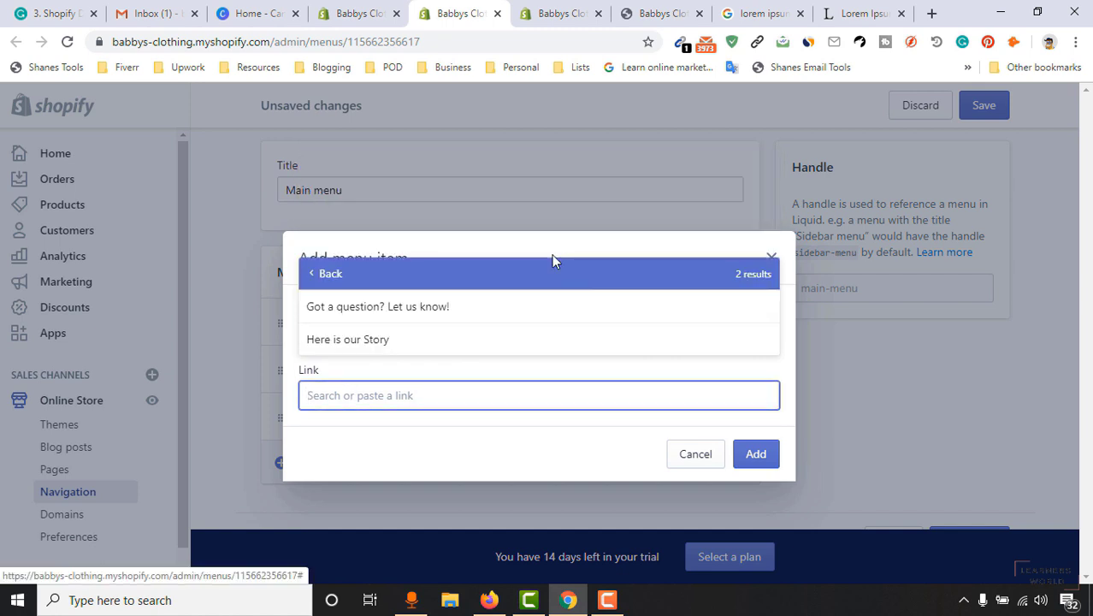
pyautogui.click(452, 309)
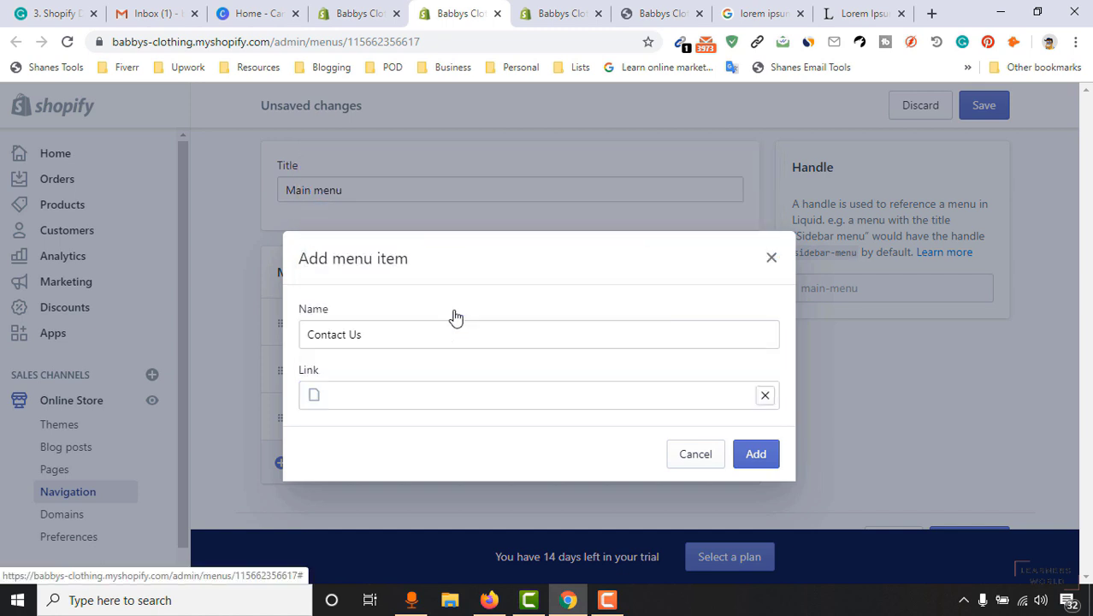
pyautogui.click(759, 459)
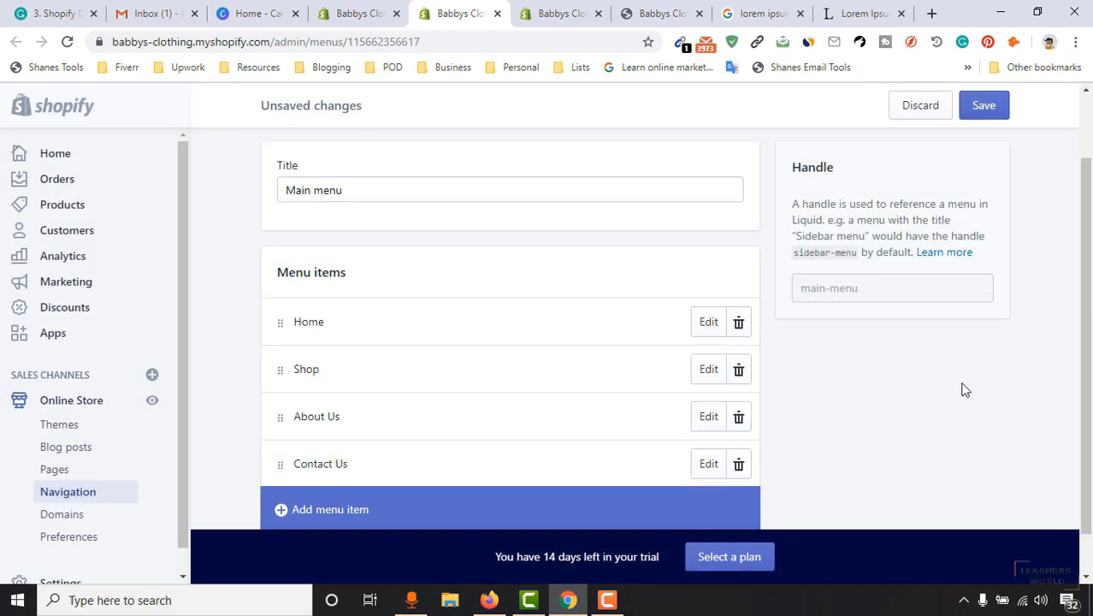
pyautogui.click(996, 105)
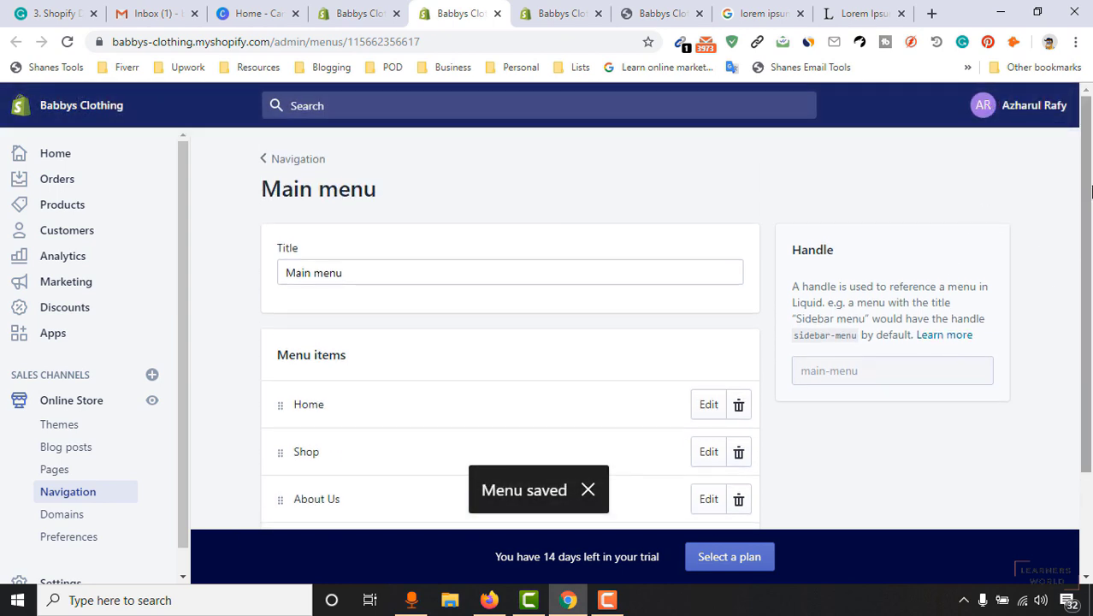
# Close the extra browser tabs and move the lipsum.com tab further left.
pyautogui.click(153, 402)
pyautogui.click(609, 13)
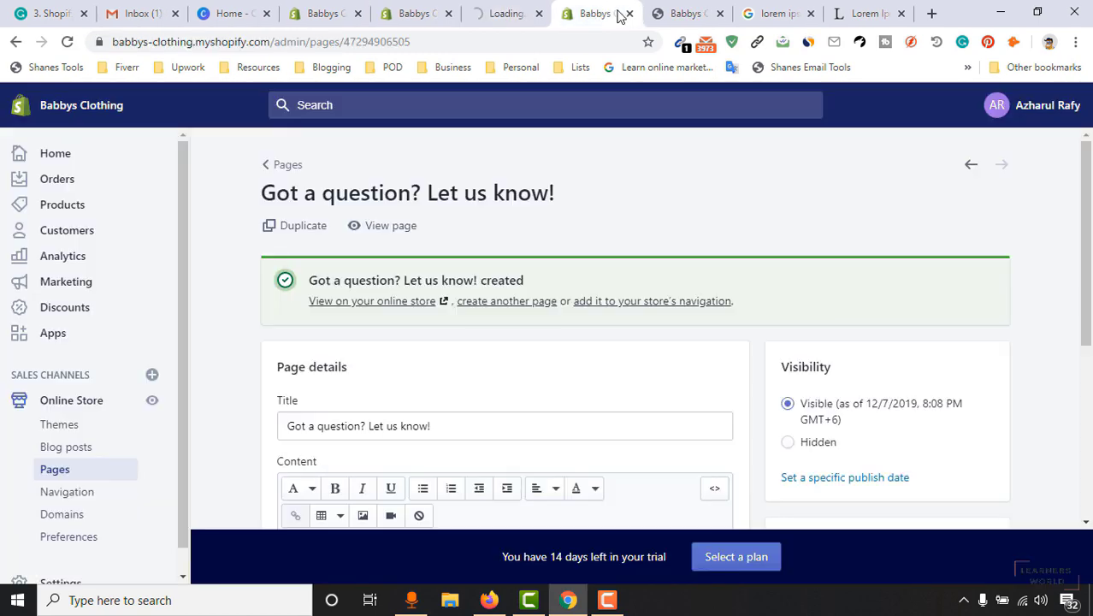
pyautogui.click(631, 14)
pyautogui.click(633, 14)
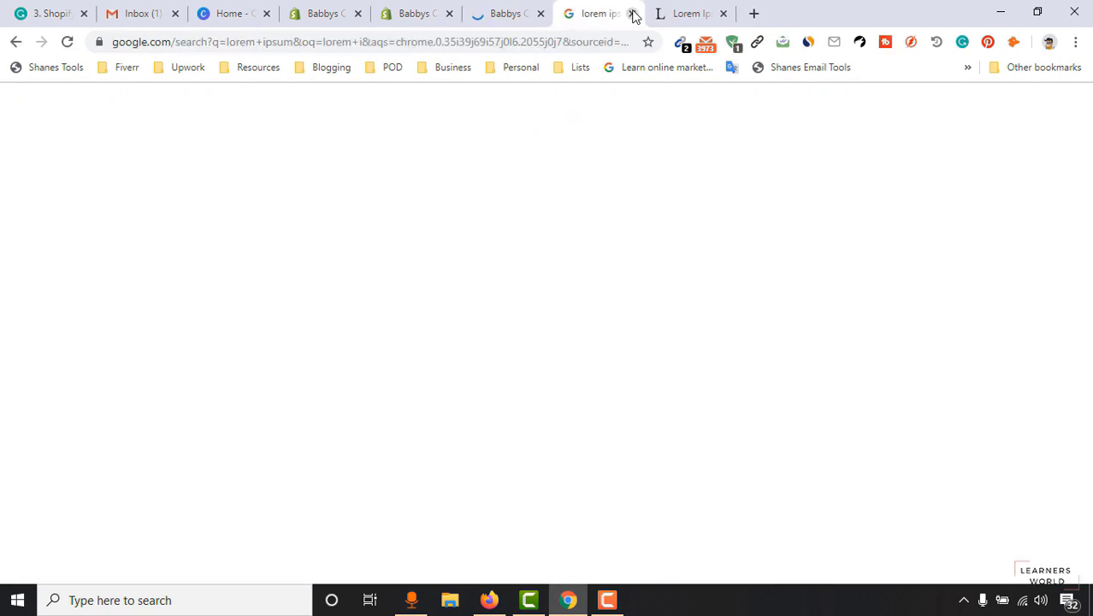
pyautogui.click(633, 14)
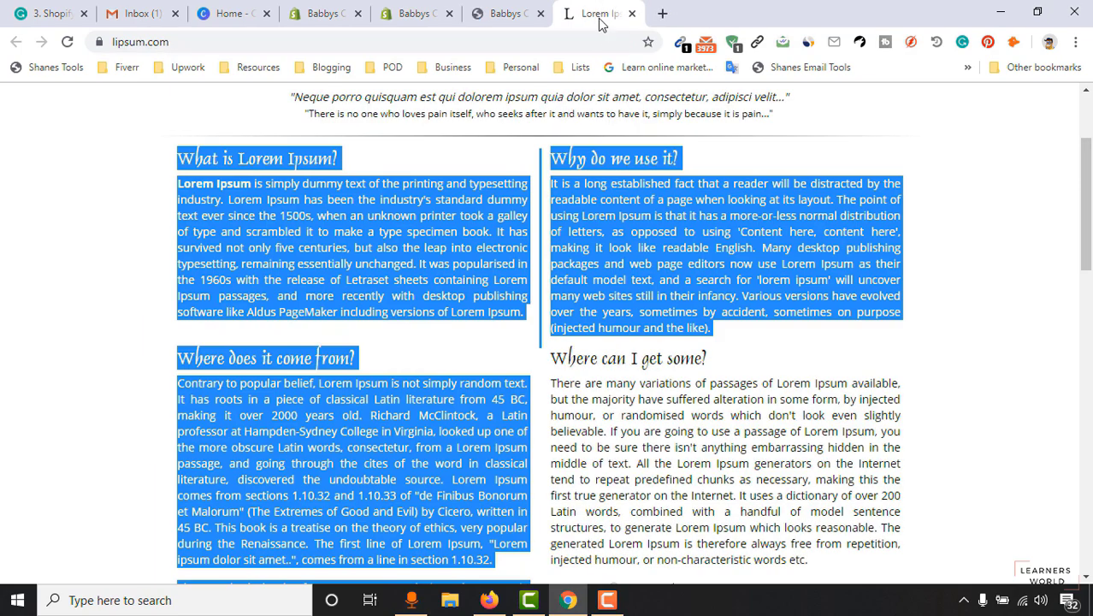
pyautogui.moveTo(595, 10); pyautogui.dragTo(334, 12)
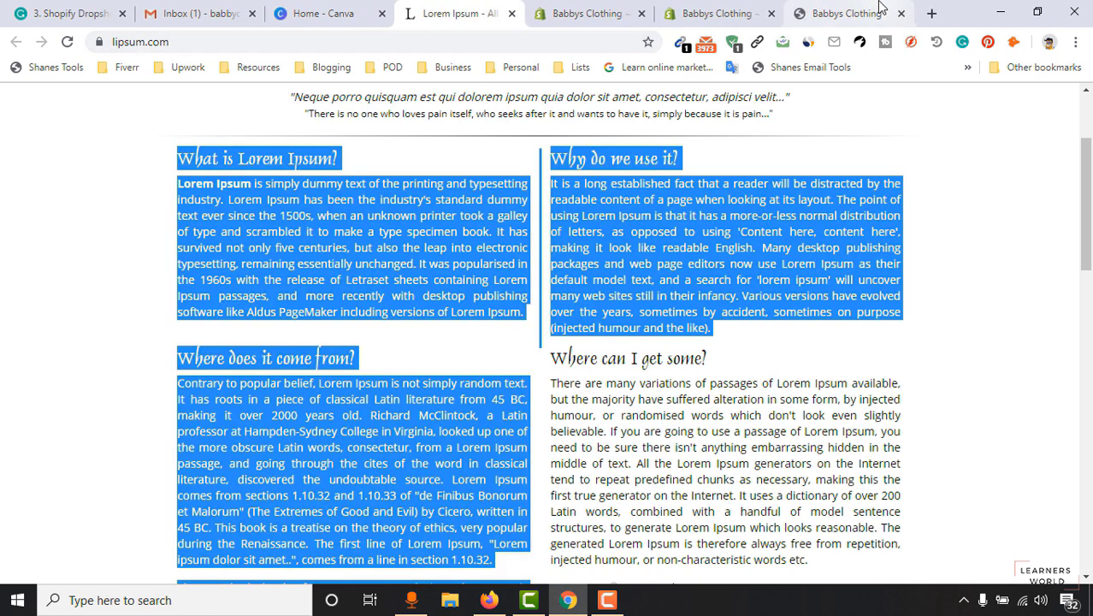
# On the live storefront, view the About Us page and its 'Here is our Story' heading.
pyautogui.click(879, 10)
pyautogui.click(757, 9)
pyautogui.click(821, 8)
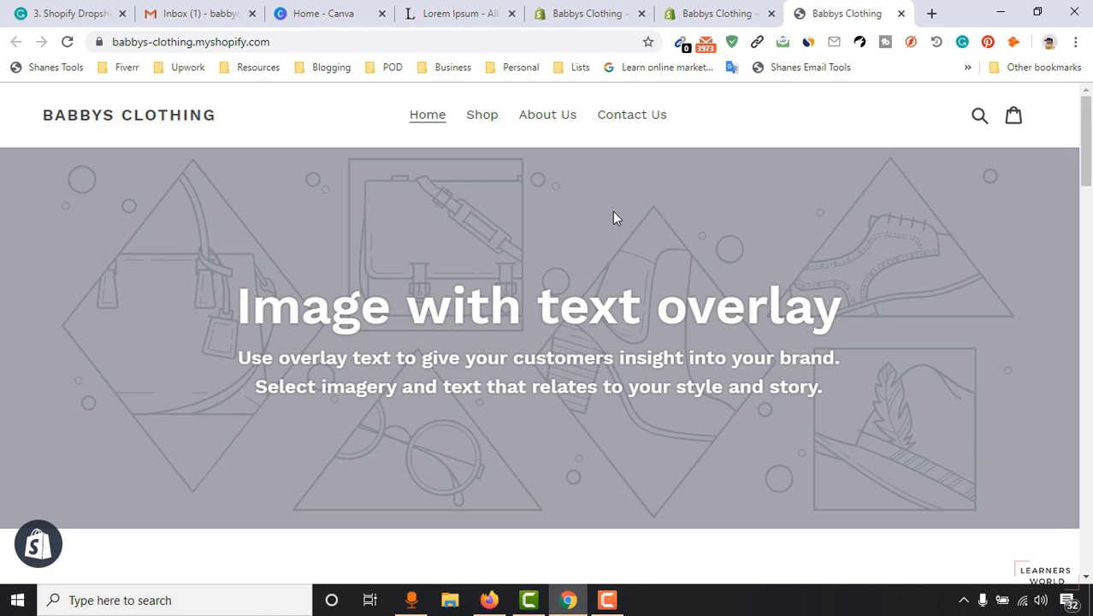
pyautogui.click(544, 118)
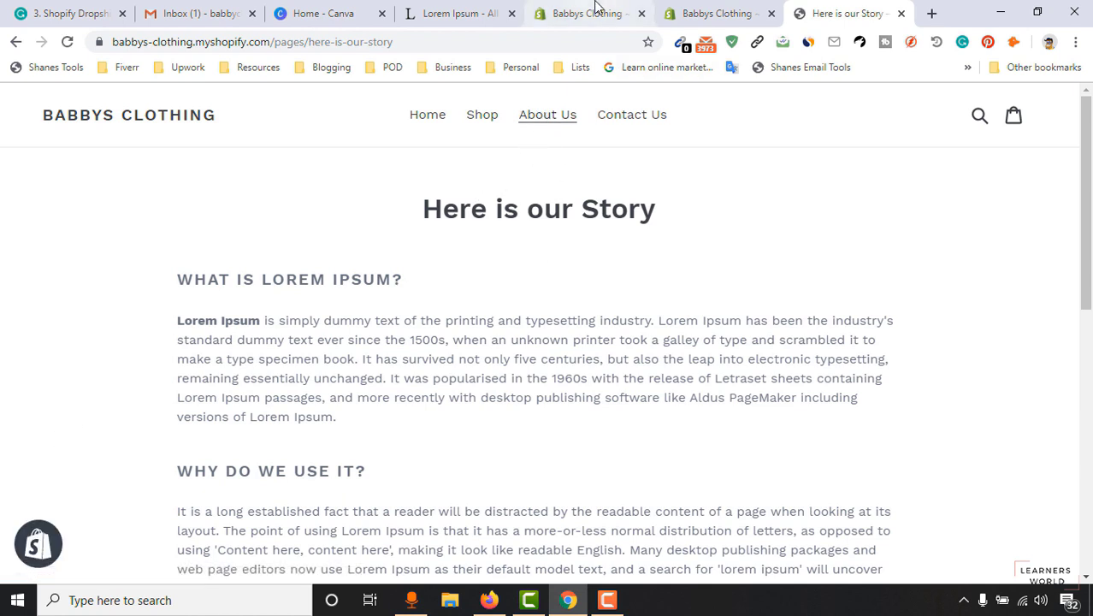
pyautogui.moveTo(446, 211); pyautogui.dragTo(611, 199)
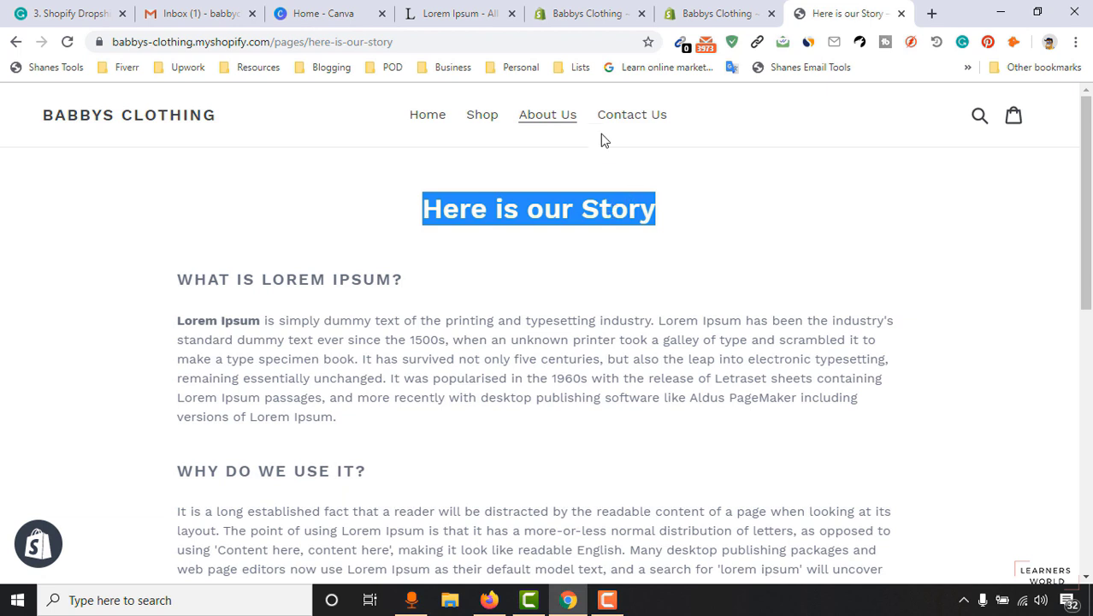
pyautogui.tripleClick(475, 208)
pyautogui.doubleClick(632, 210)
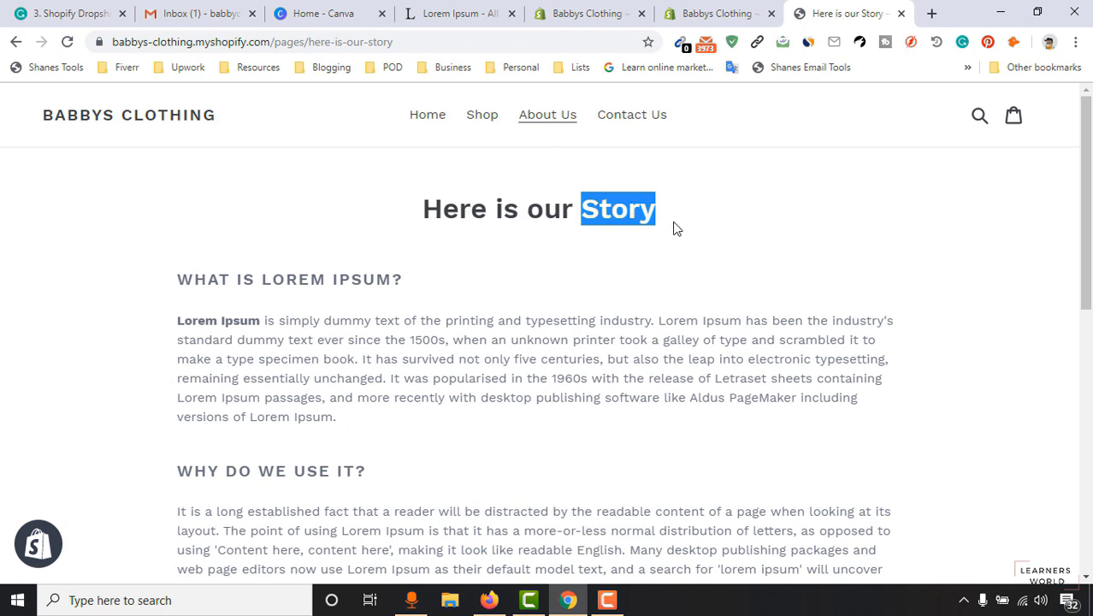
pyautogui.click(661, 219)
pyautogui.moveTo(659, 217)
pyautogui.mouseDown()
pyautogui.moveTo(429, 220)
pyautogui.moveTo(648, 216)
pyautogui.mouseUp()
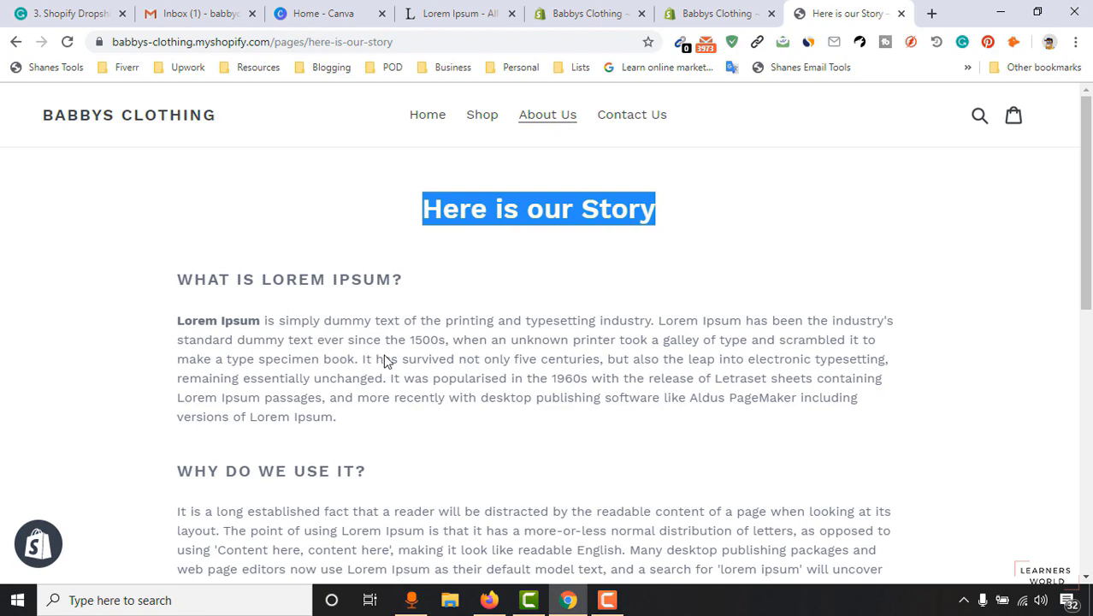
pyautogui.scroll(-8, 432, 356)
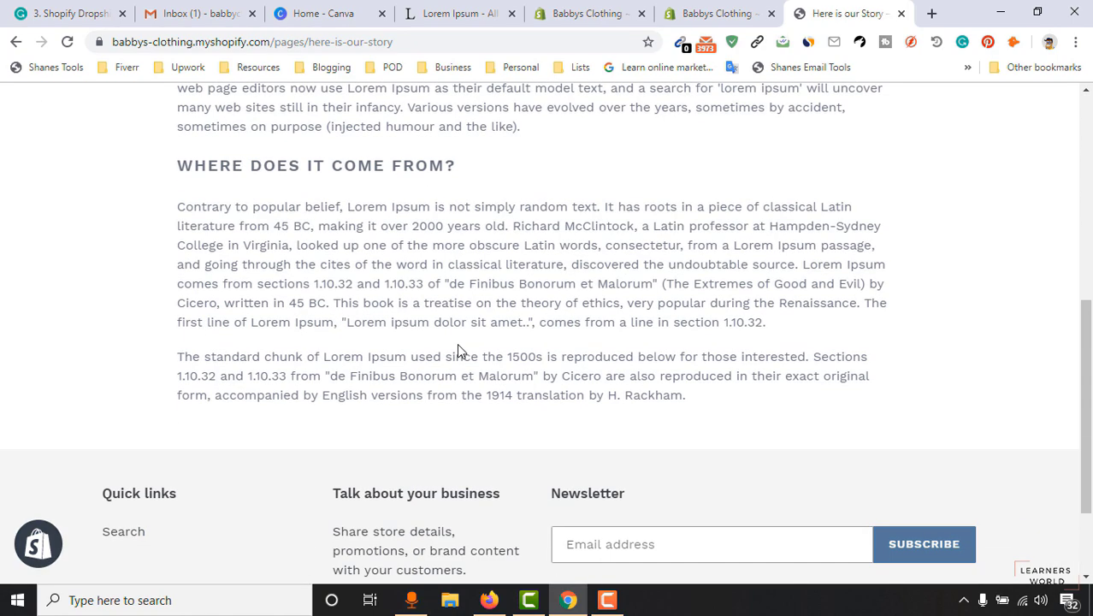
pyautogui.scroll(9, 458, 342)
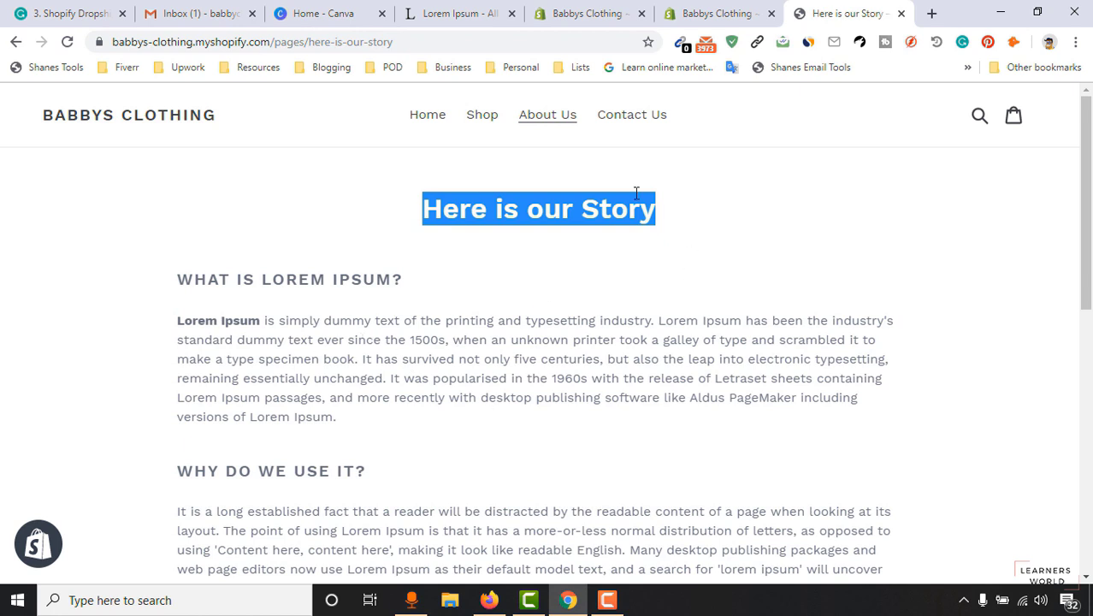
# View the live Contact Us page headed 'Got a question? Let us know!', then return to the theme editor.
pyautogui.click(646, 122)
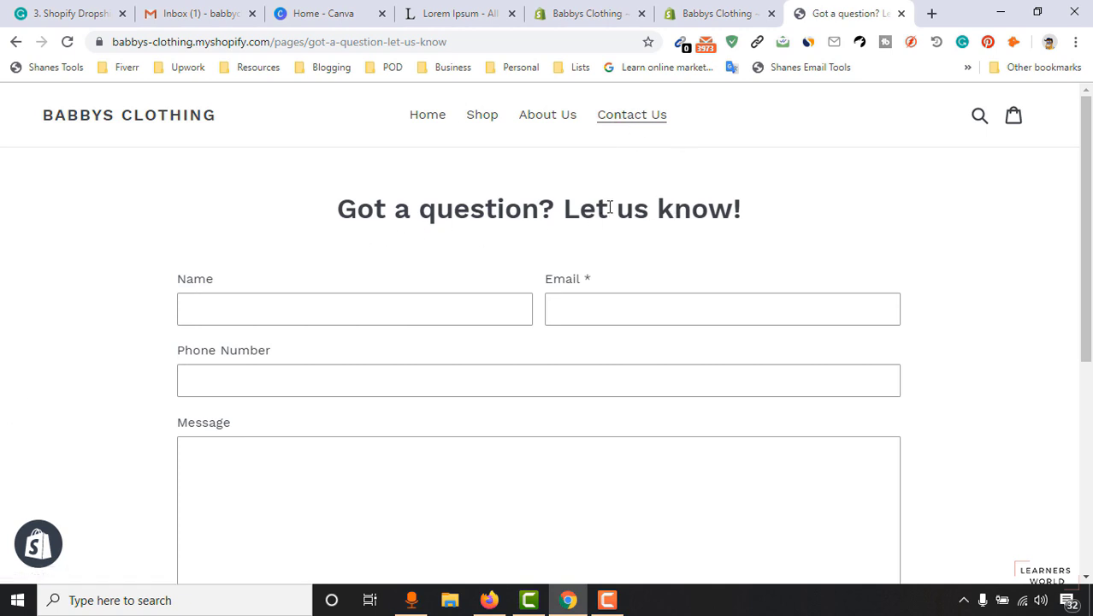
pyautogui.moveTo(336, 209); pyautogui.dragTo(726, 211)
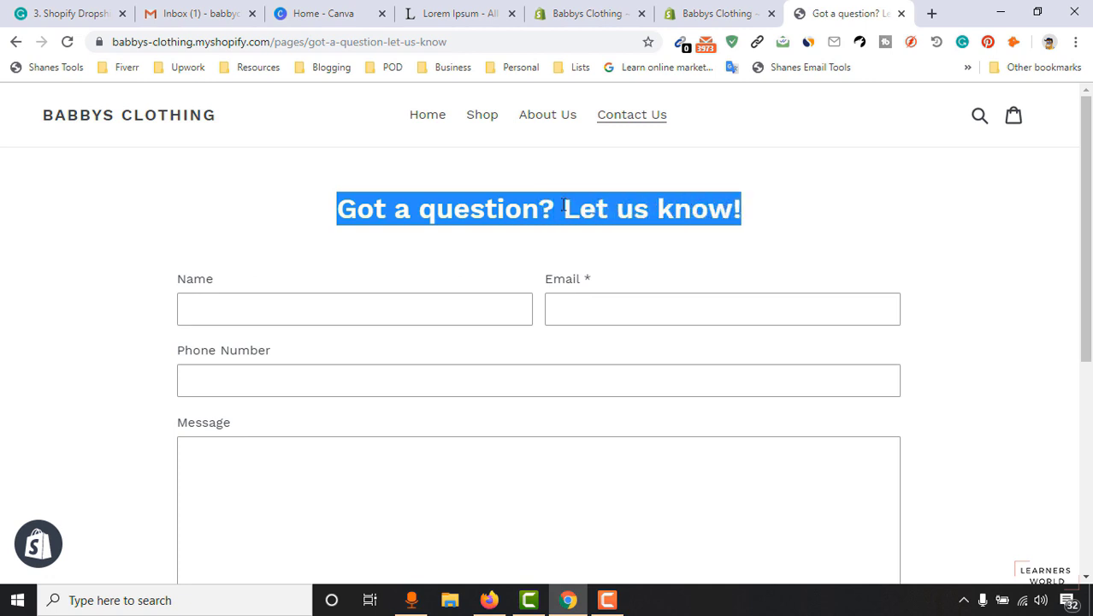
pyautogui.click(348, 225)
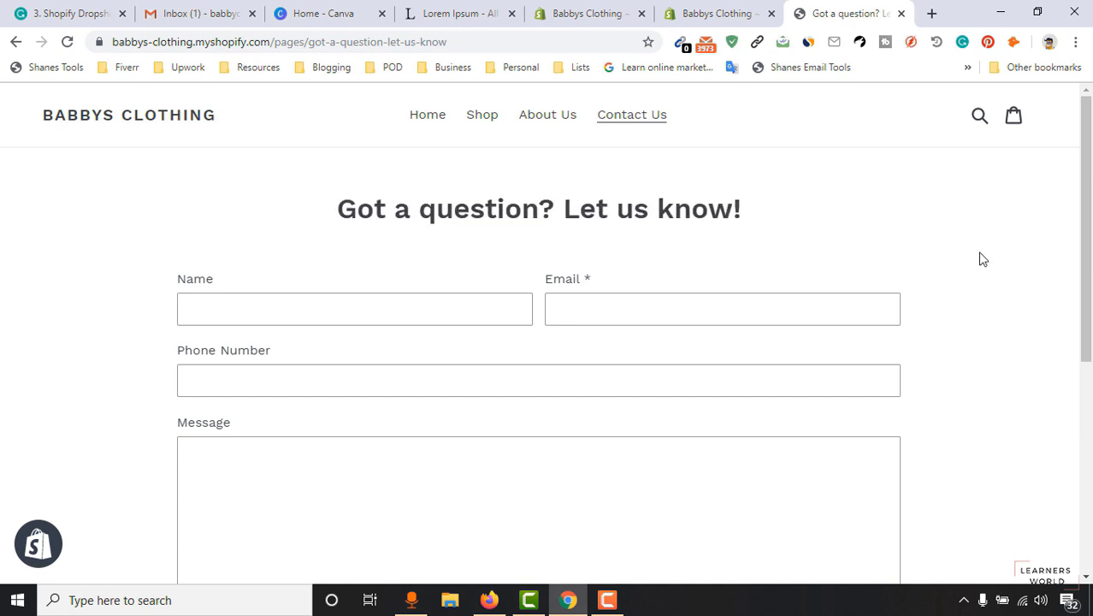
pyautogui.scroll(-3, 317, 330)
pyautogui.scroll(3, 337, 324)
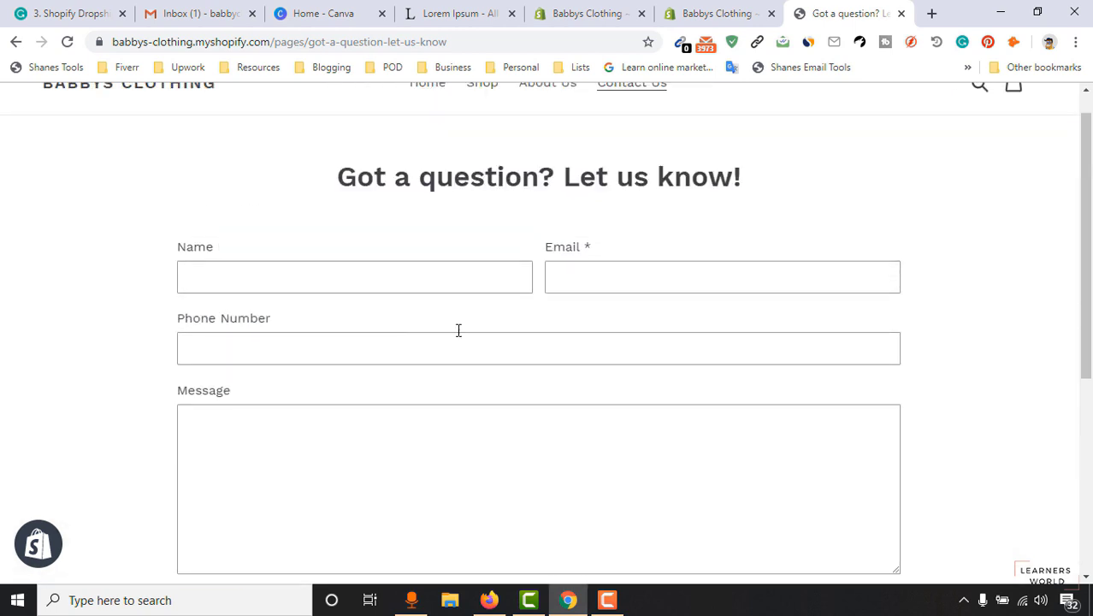
pyautogui.scroll(-1, 488, 334)
pyautogui.scroll(2, 427, 446)
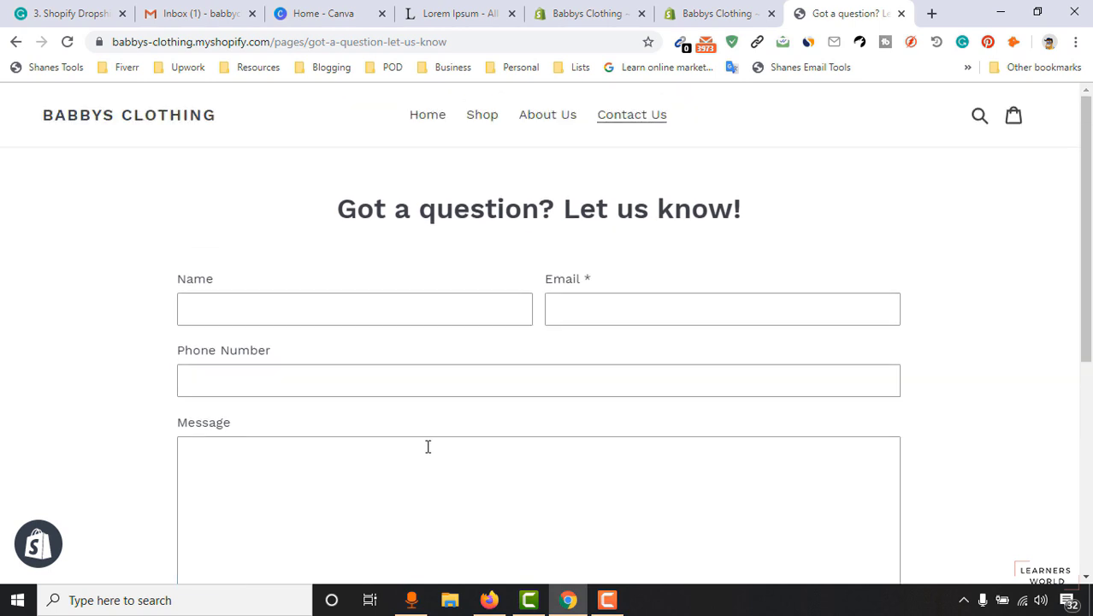
pyautogui.click(564, 11)
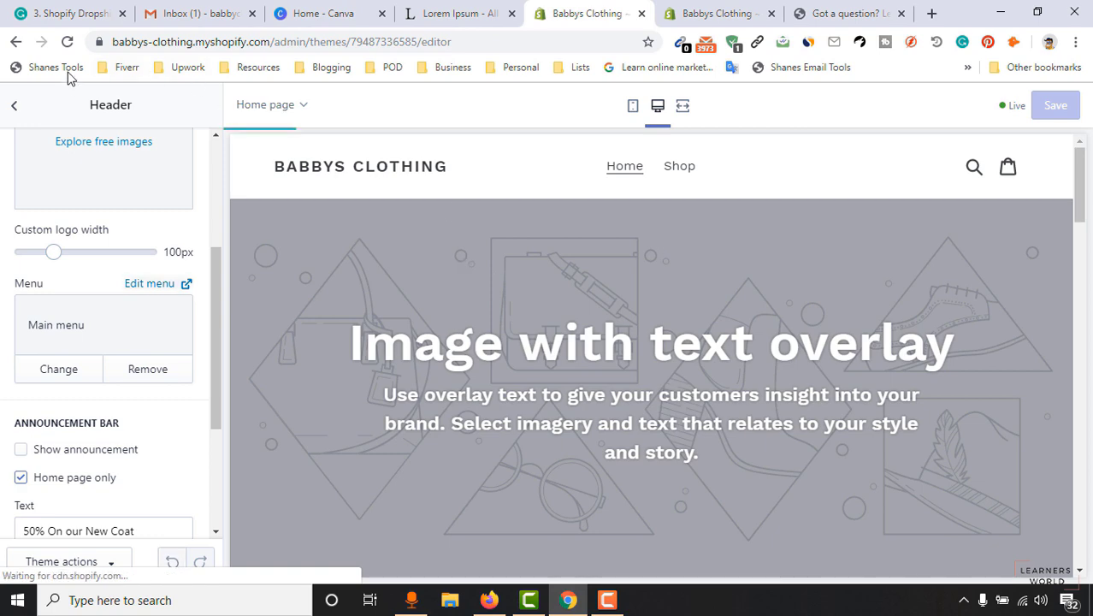
# Reload the theme editor and move the Slideshow section to the top, just under the Header.
pyautogui.click(68, 42)
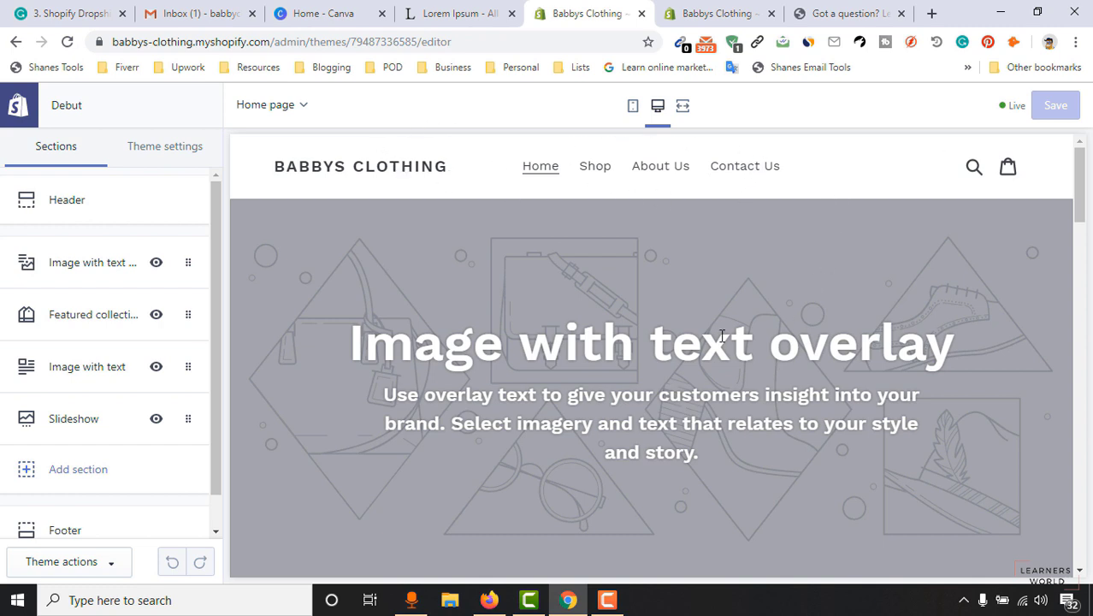
pyautogui.scroll(-3, 782, 310)
pyautogui.scroll(2, 603, 327)
pyautogui.click(68, 267)
pyautogui.click(17, 106)
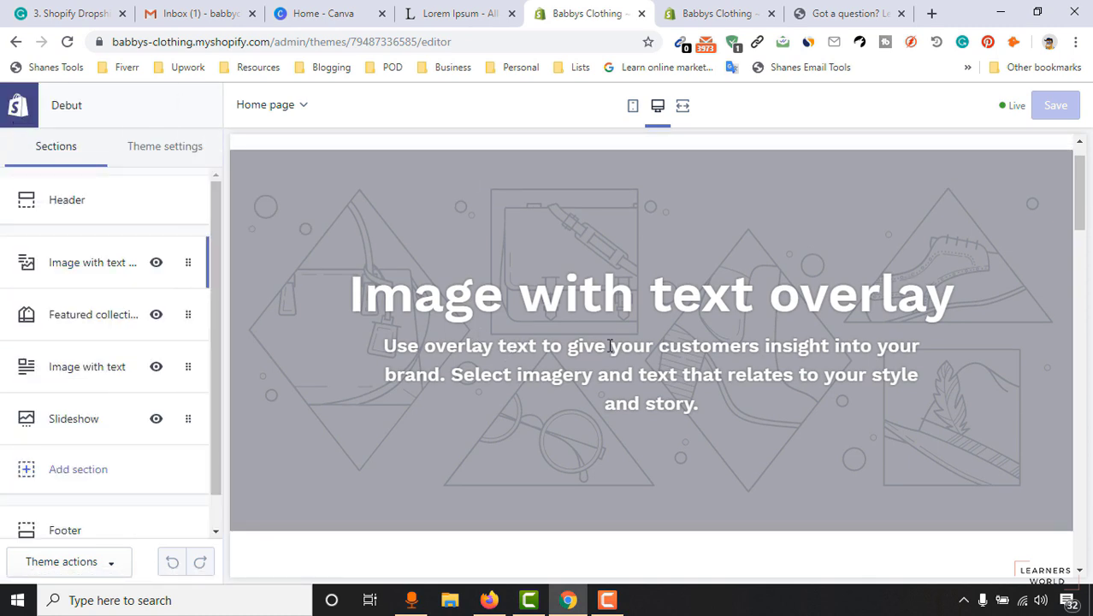
pyautogui.moveTo(1081, 186)
pyautogui.mouseDown()
pyautogui.moveTo(1080, 220)
pyautogui.moveTo(1080, 179)
pyautogui.mouseUp()
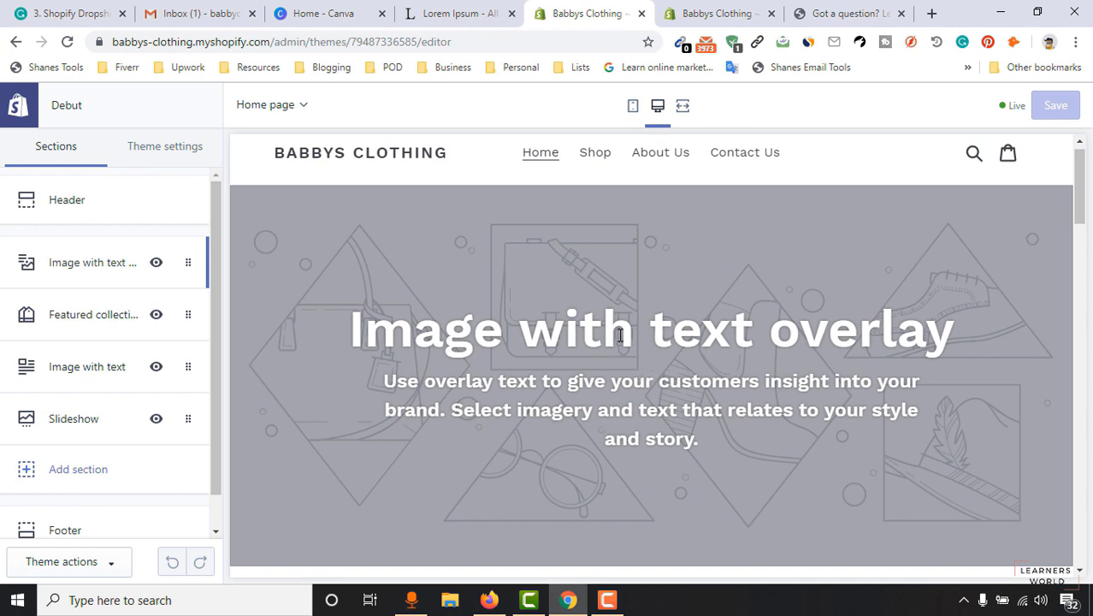
pyautogui.moveTo(1080, 201); pyautogui.dragTo(1082, 489)
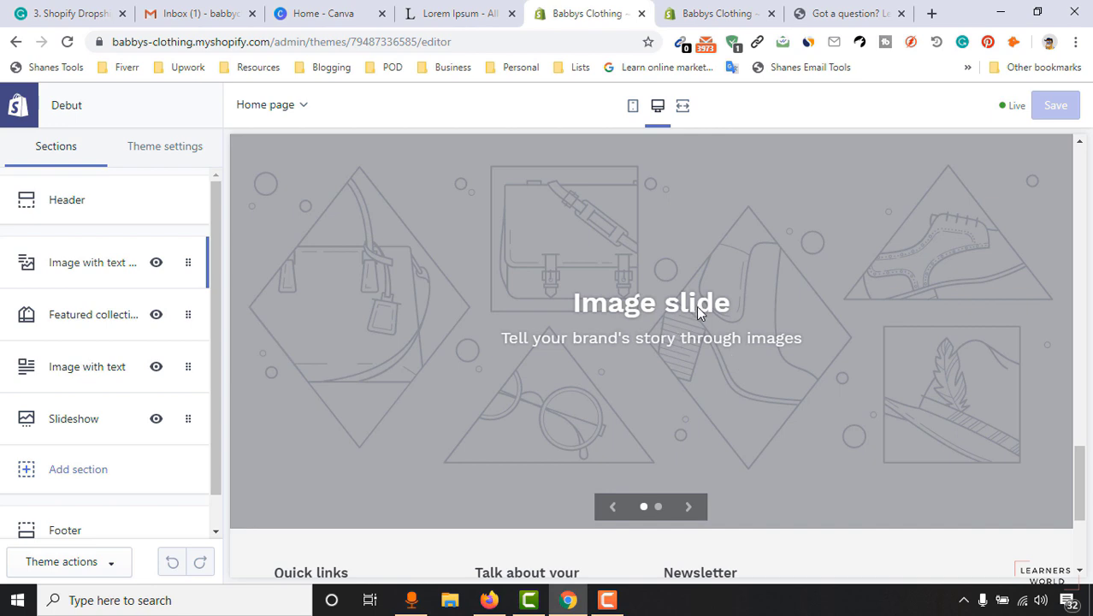
pyautogui.moveTo(1081, 467); pyautogui.dragTo(1080, 163)
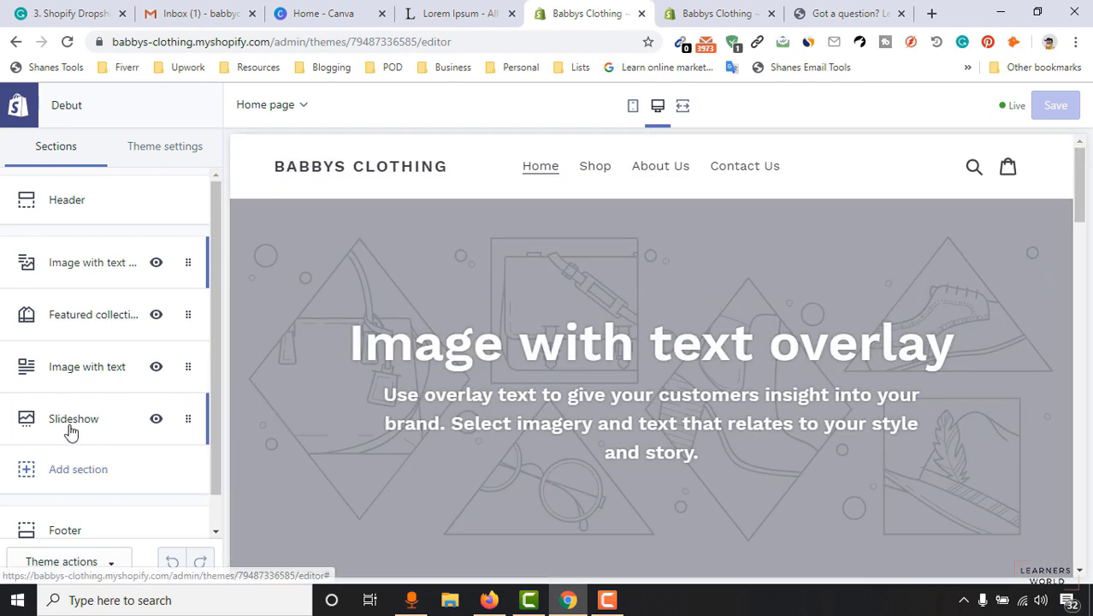
pyautogui.moveTo(103, 429); pyautogui.dragTo(132, 263)
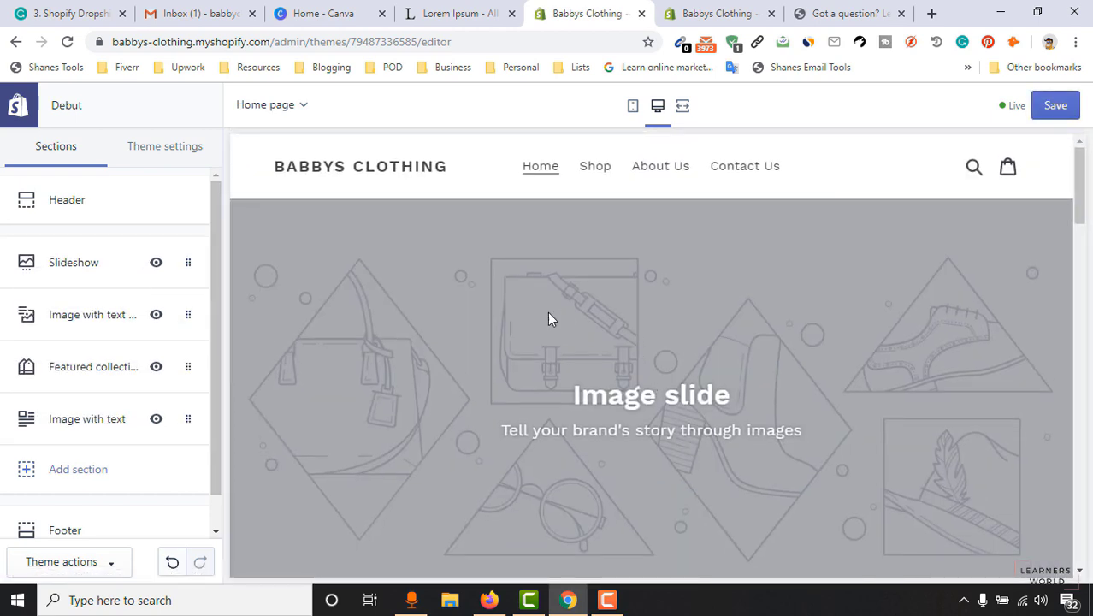
# Move Image with text overlay below Image with text and hide it.
pyautogui.scroll(-2, 693, 334)
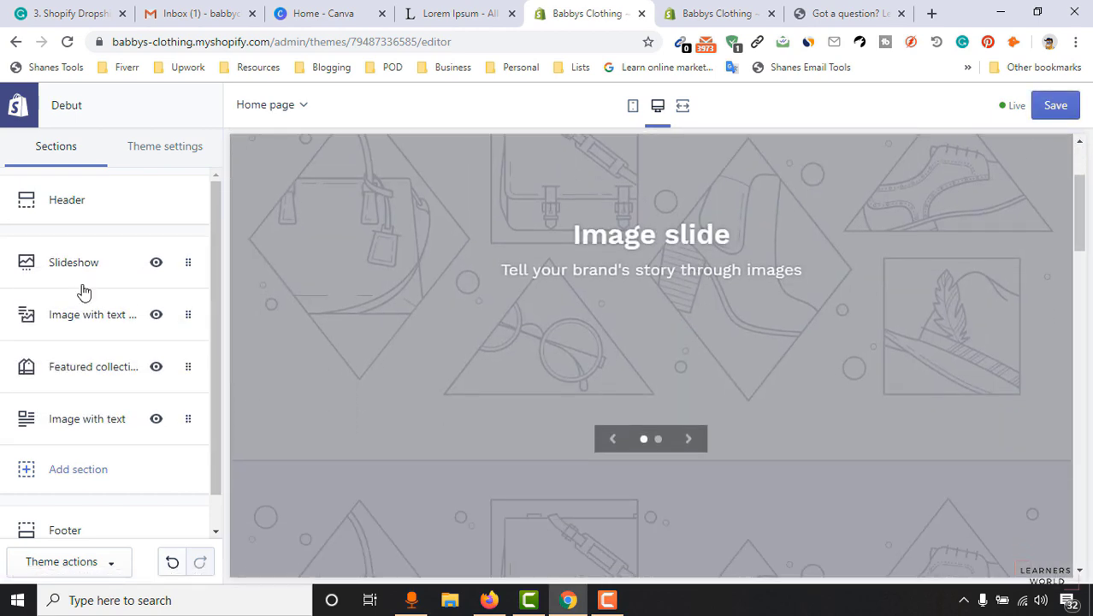
pyautogui.scroll(-4, 739, 354)
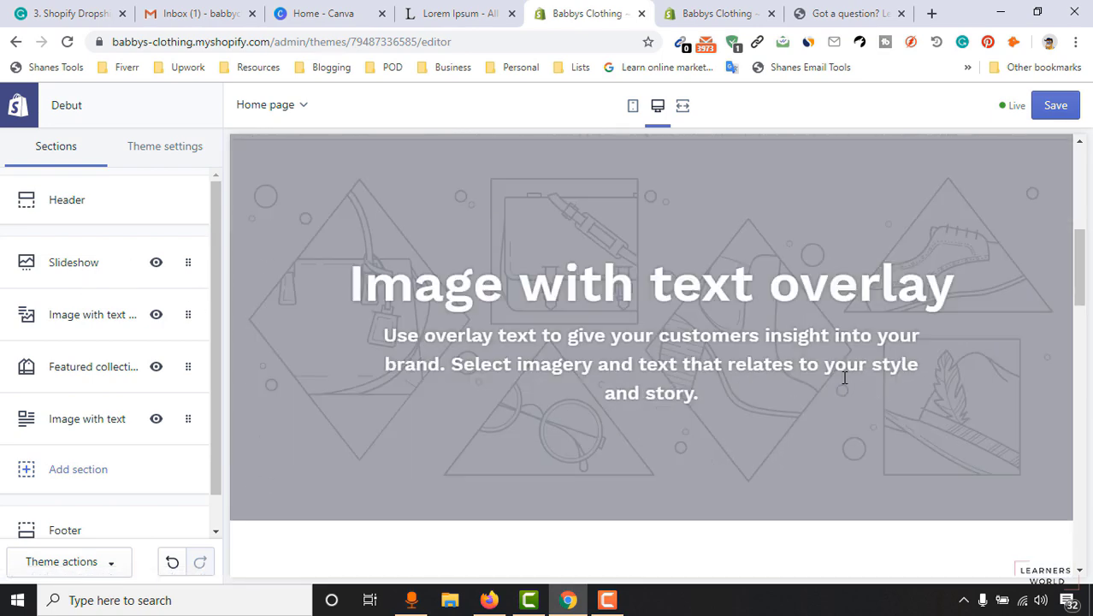
pyautogui.scroll(2, 590, 395)
pyautogui.scroll(-2, 588, 420)
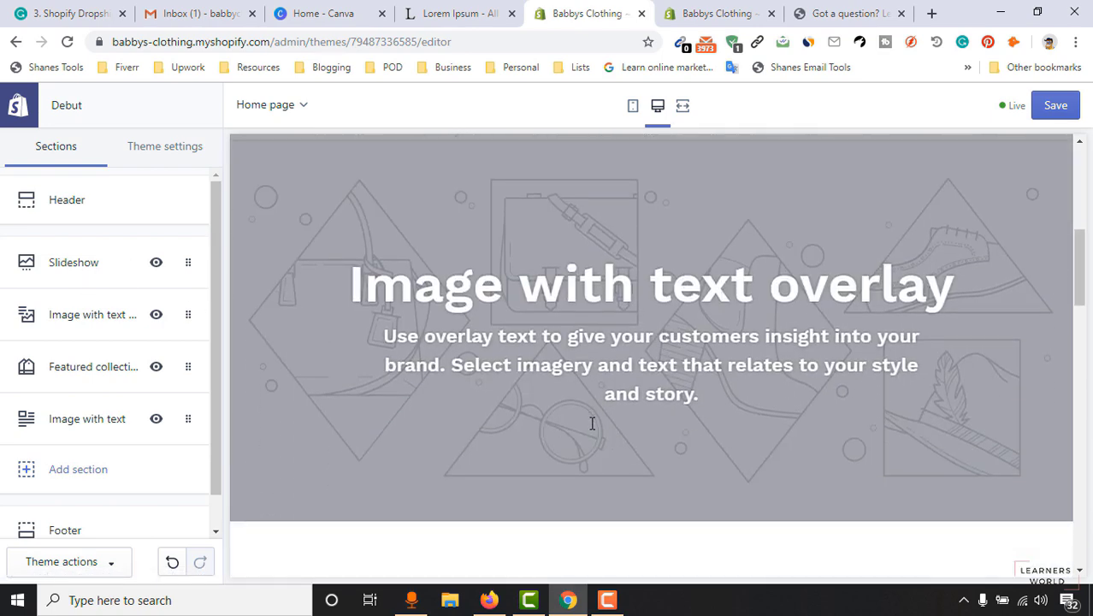
pyautogui.moveTo(91, 324); pyautogui.dragTo(91, 425)
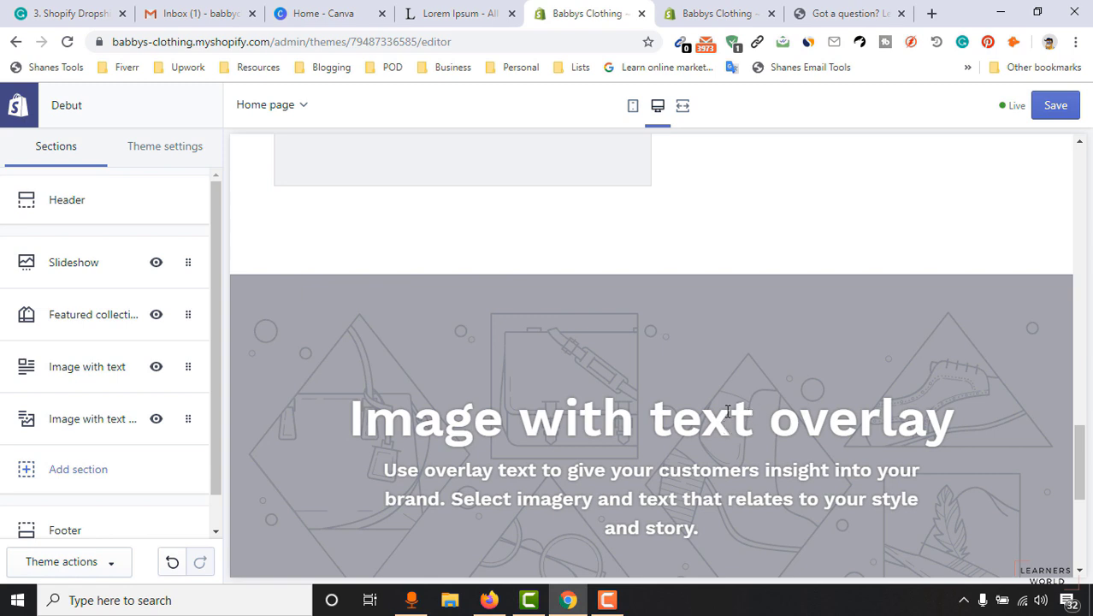
pyautogui.click(157, 424)
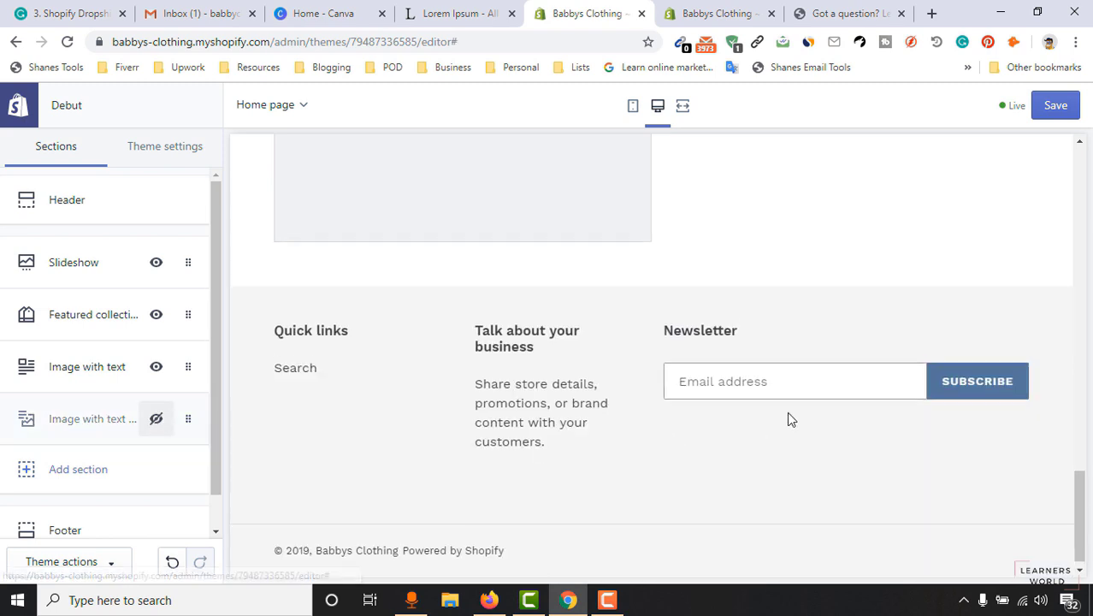
pyautogui.scroll(4, 787, 418)
pyautogui.scroll(-1, 761, 444)
pyautogui.scroll(10, 806, 395)
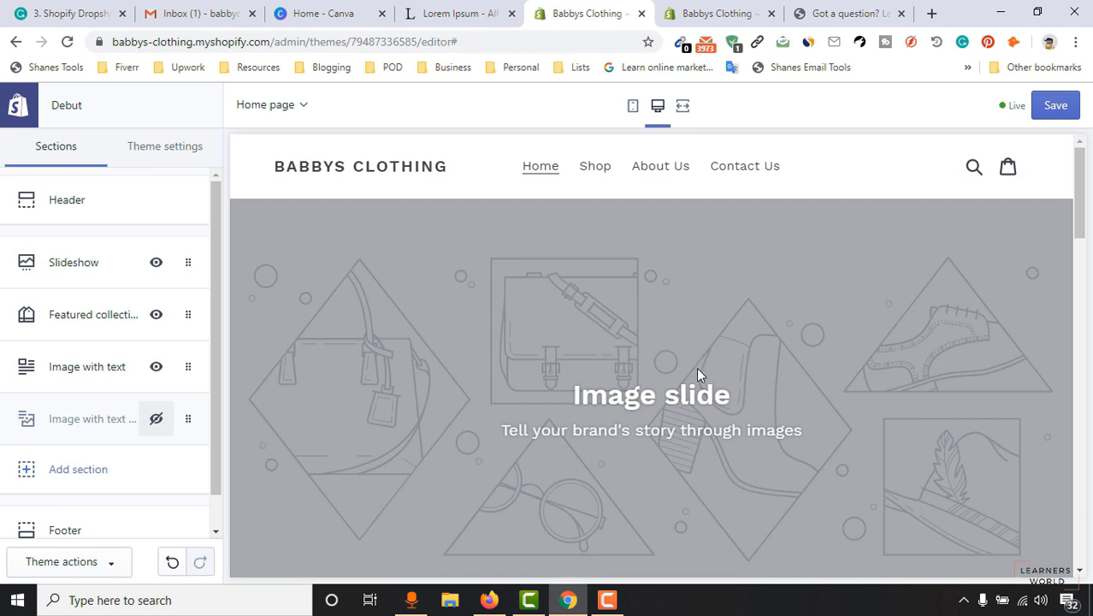
pyautogui.scroll(-1, 706, 342)
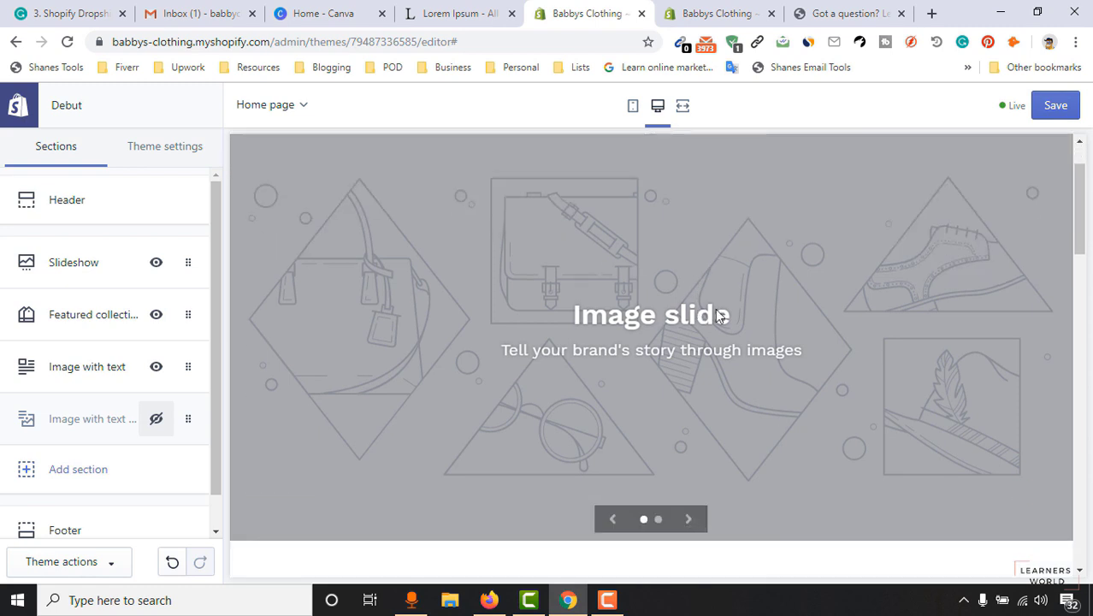
# Set the Slideshow's slide height to Small and keep the text size at Medium.
pyautogui.click(67, 279)
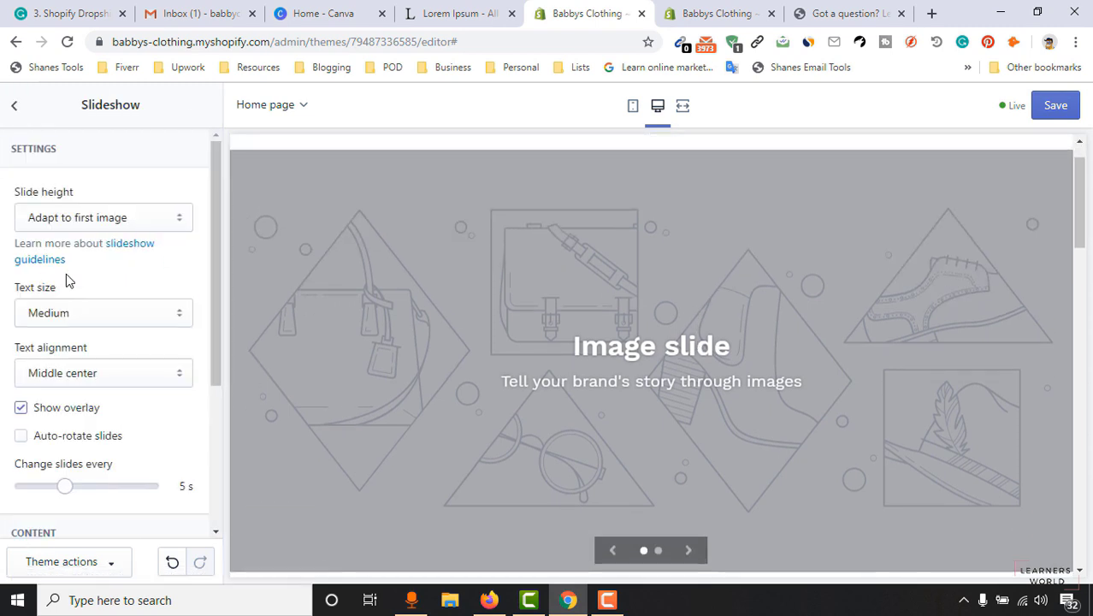
pyautogui.click(61, 219)
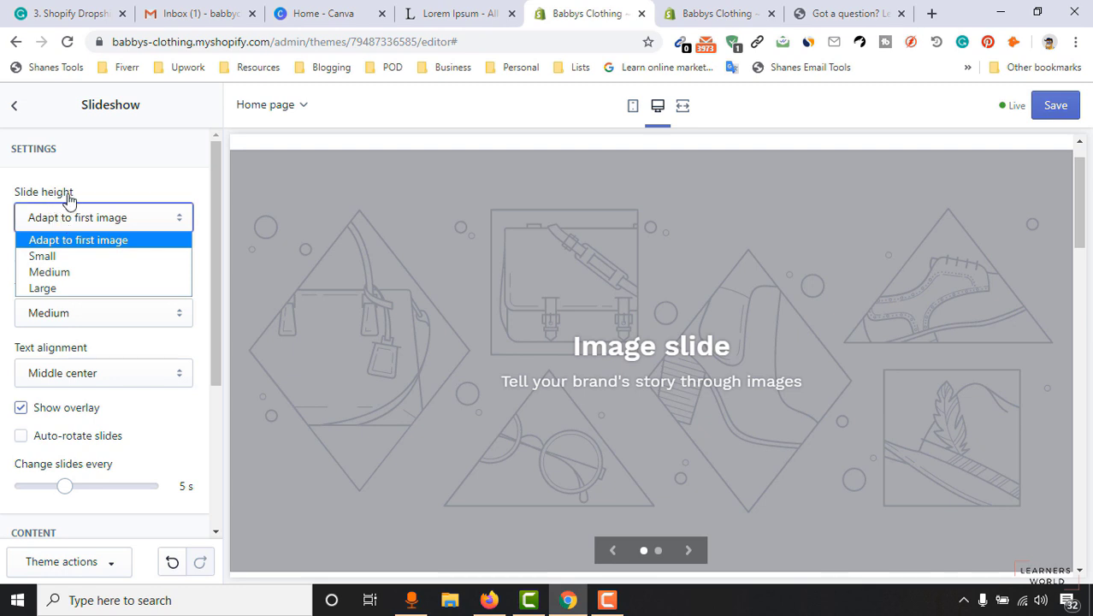
pyautogui.scroll(-2, 994, 396)
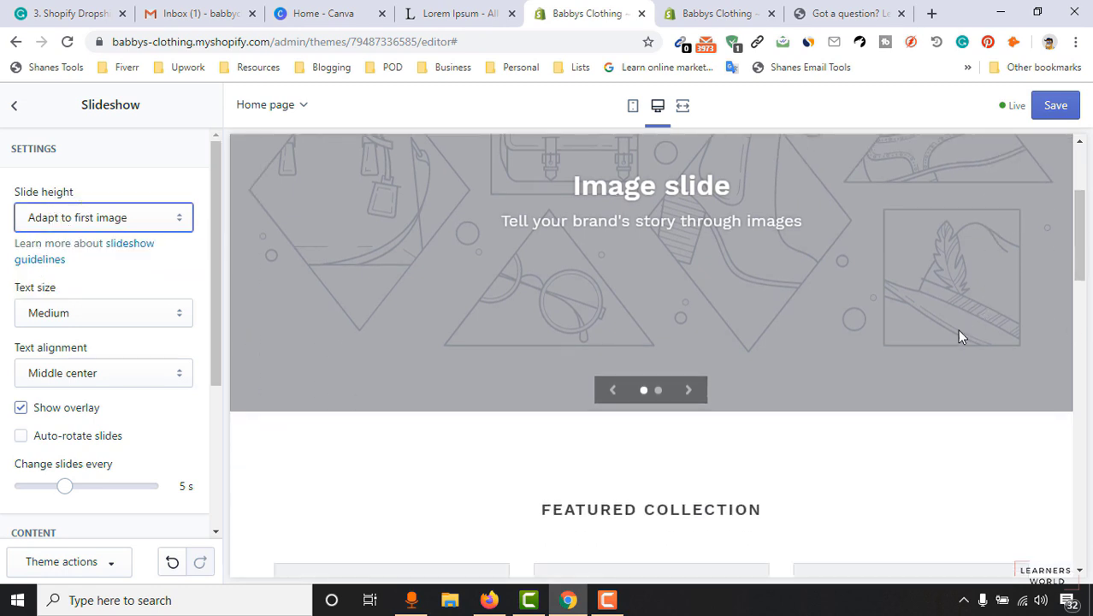
pyautogui.scroll(3, 959, 331)
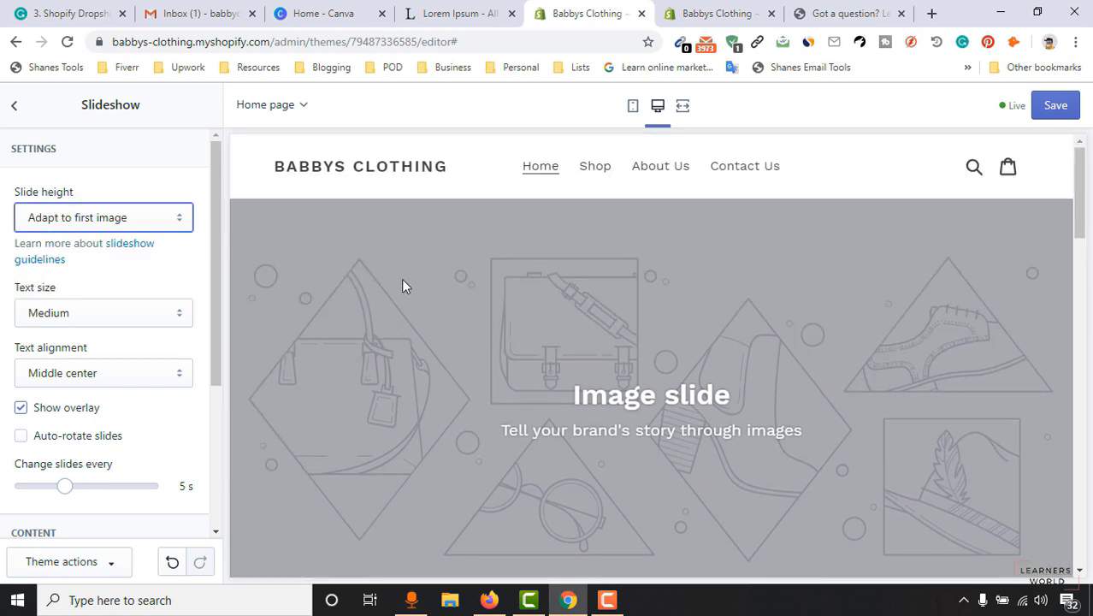
pyautogui.click(149, 220)
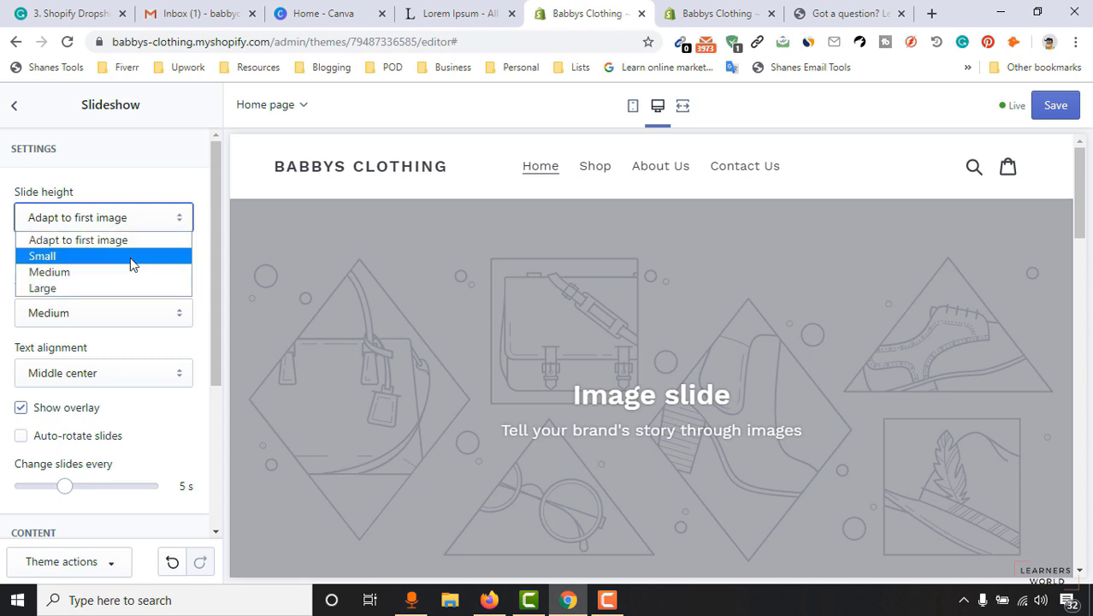
pyautogui.click(130, 258)
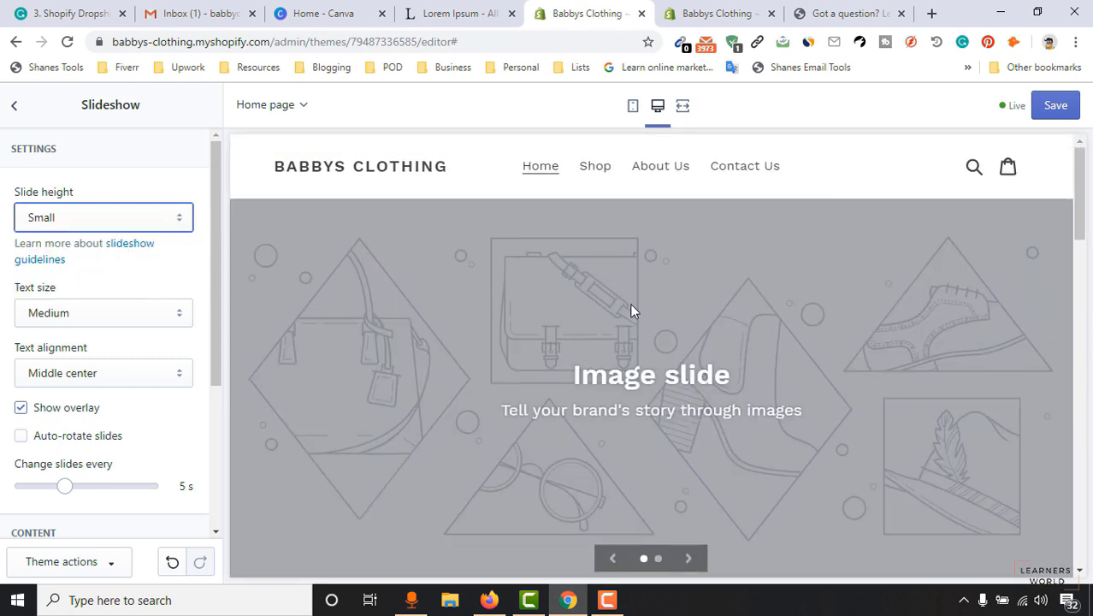
pyautogui.click(117, 220)
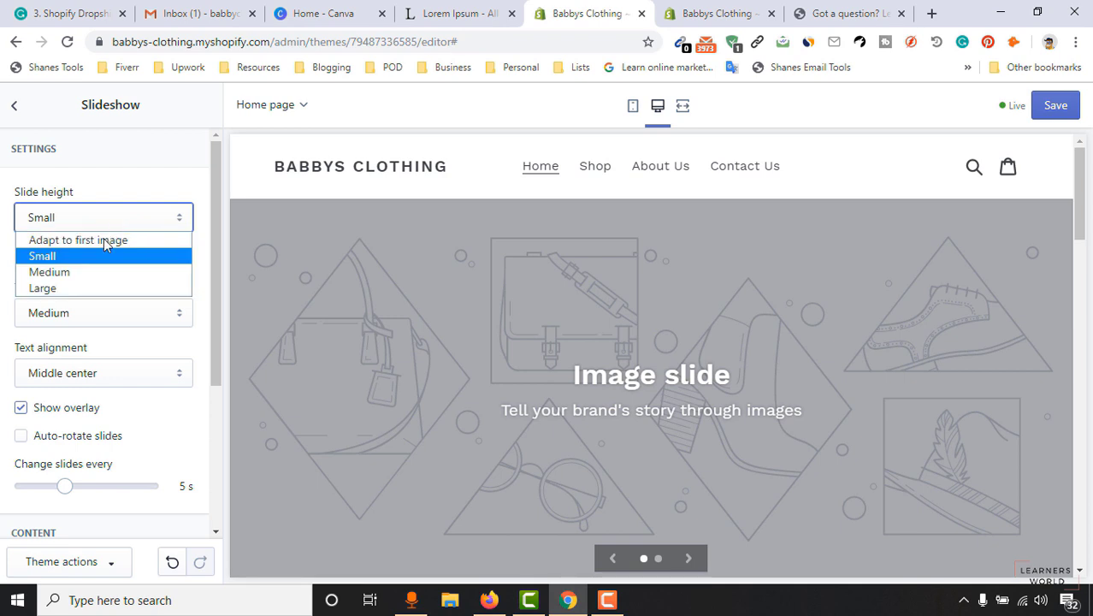
pyautogui.click(78, 273)
pyautogui.click(95, 219)
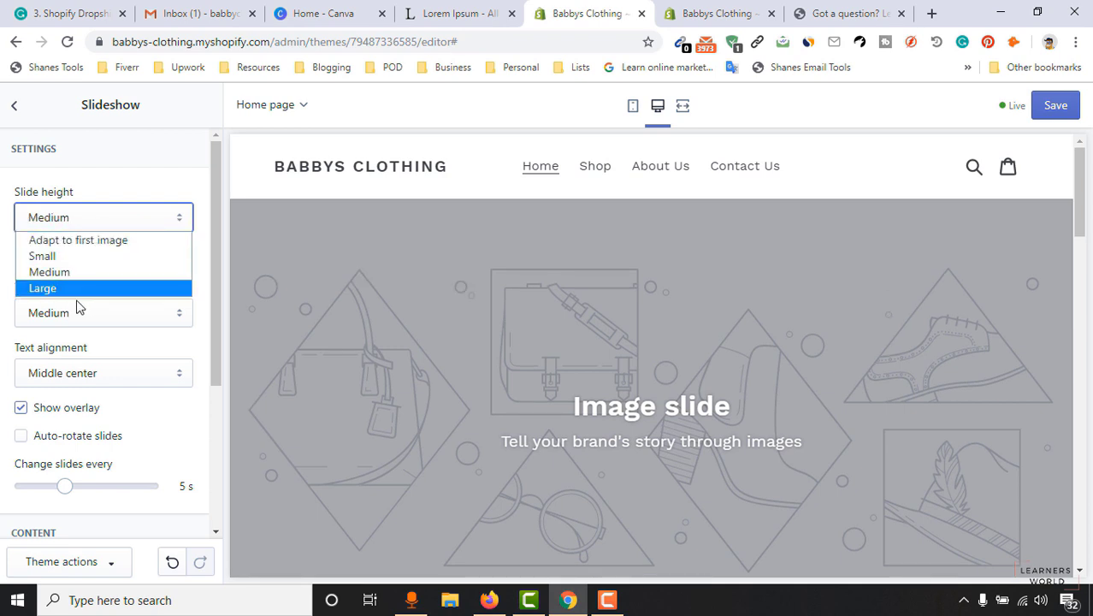
pyautogui.click(44, 256)
pyautogui.moveTo(215, 275); pyautogui.dragTo(211, 288)
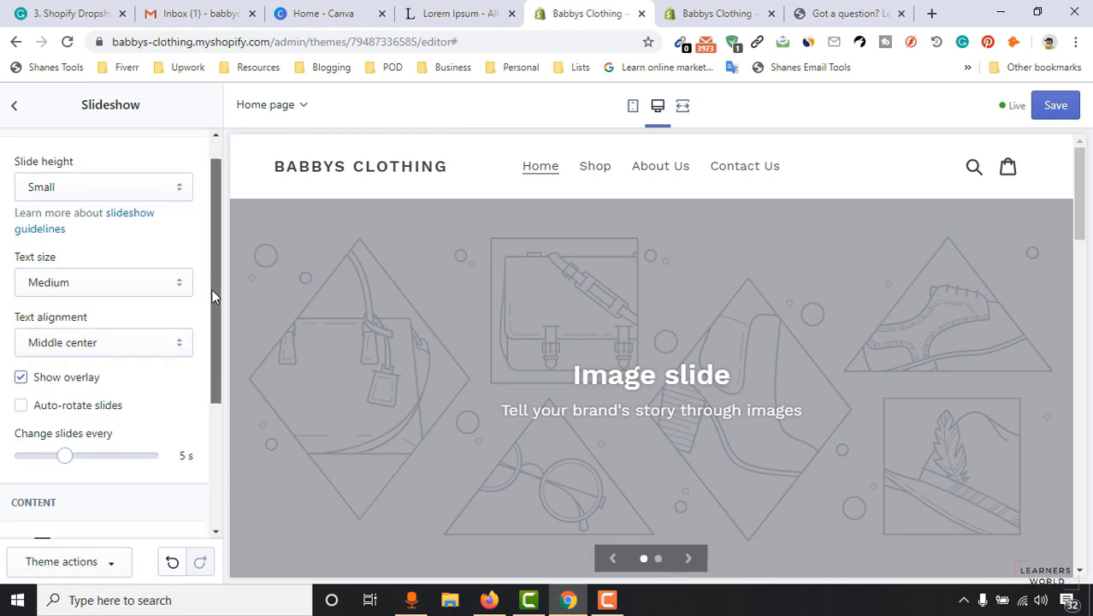
pyautogui.click(90, 281)
pyautogui.click(90, 281)
pyautogui.click(91, 281)
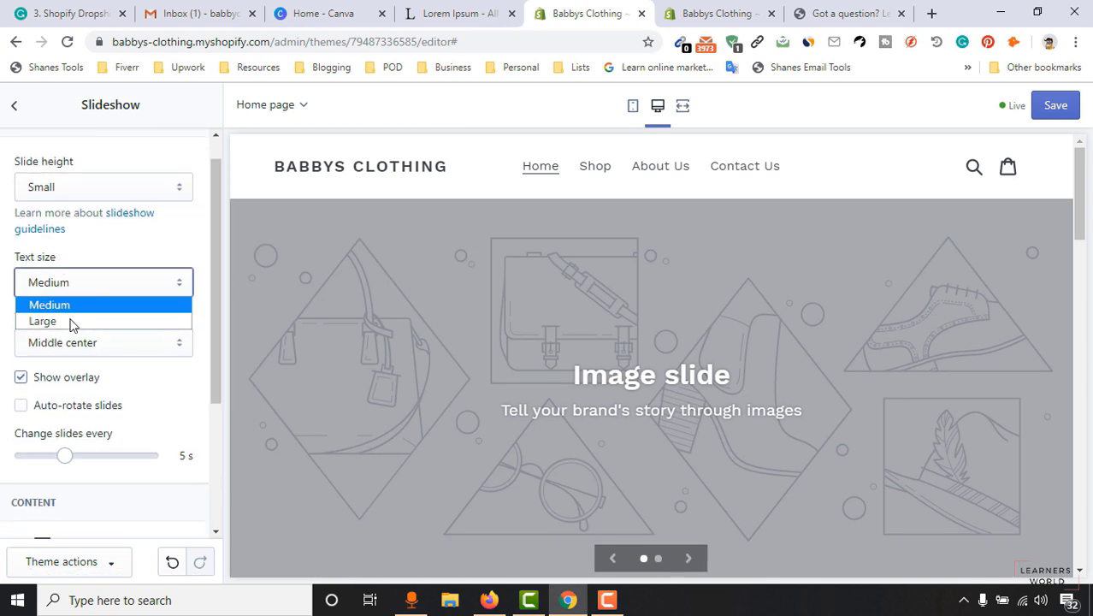
pyautogui.click(68, 306)
# Keep the overlay on, enable auto-rotate, and set slides to change every 3 seconds.
pyautogui.scroll(-1, 188, 338)
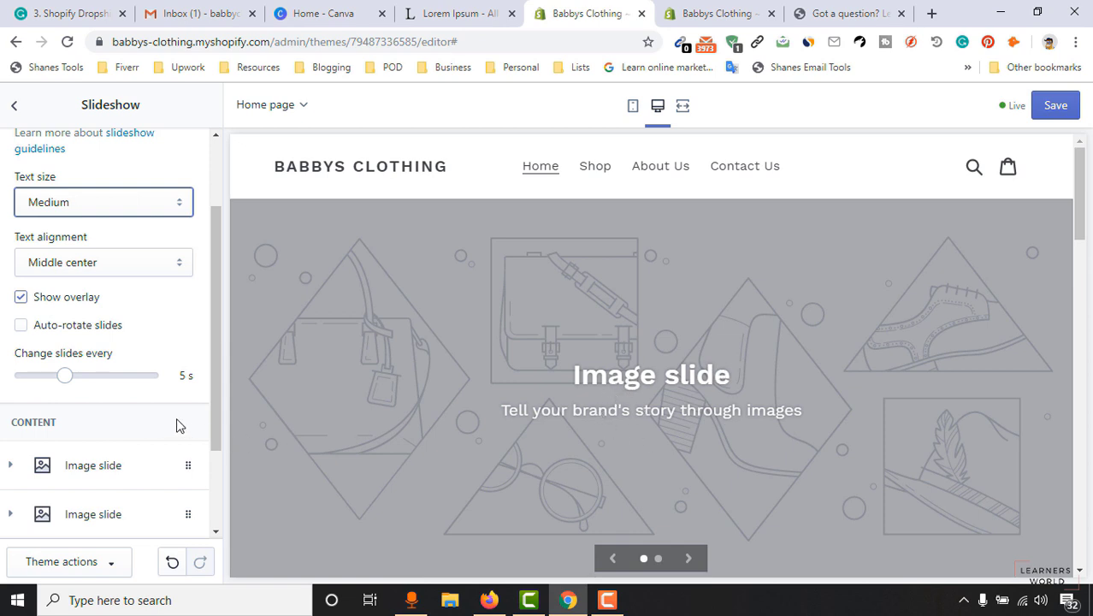
pyautogui.scroll(-1, 162, 386)
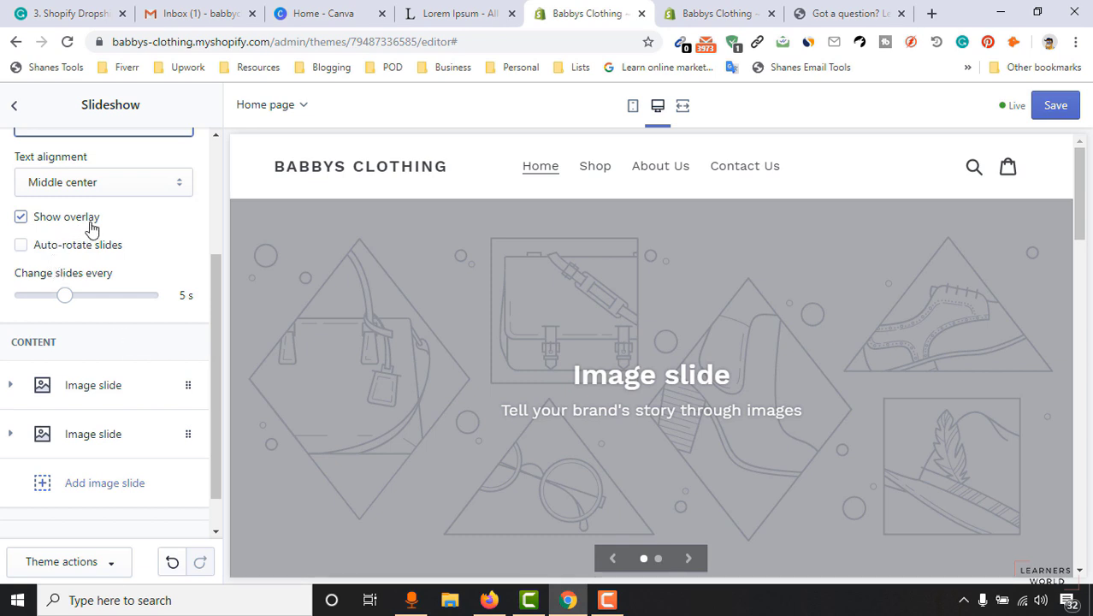
pyautogui.click(21, 219)
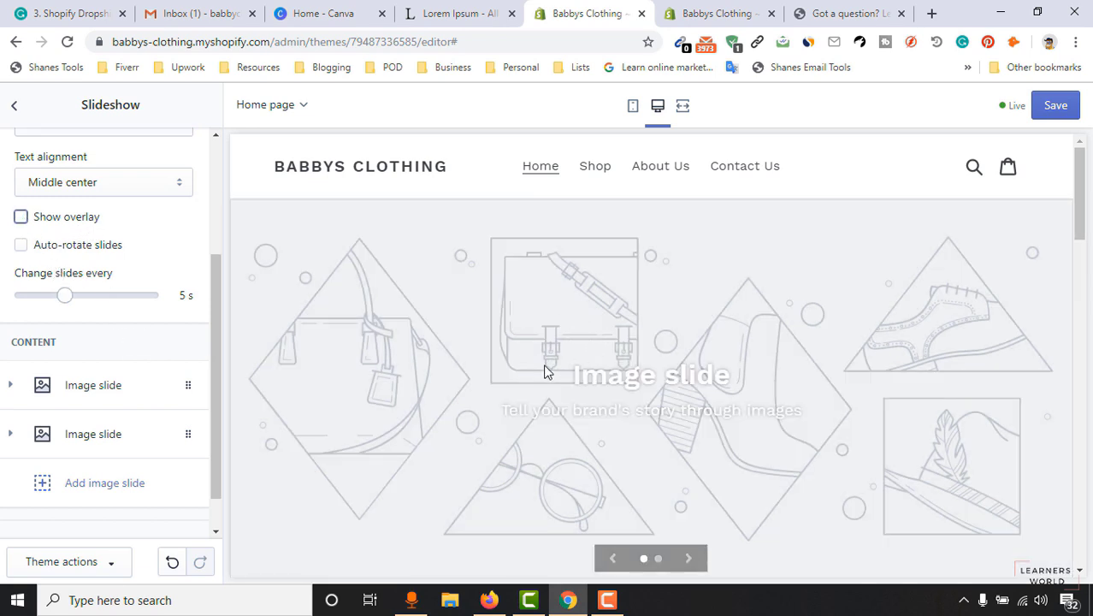
pyautogui.click(19, 220)
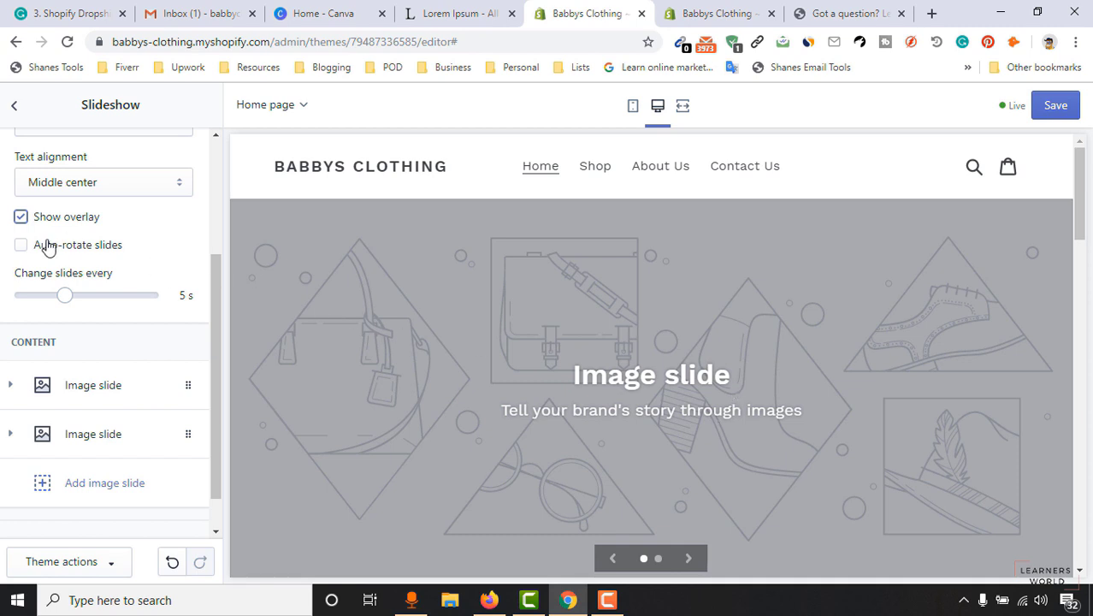
pyautogui.click(20, 247)
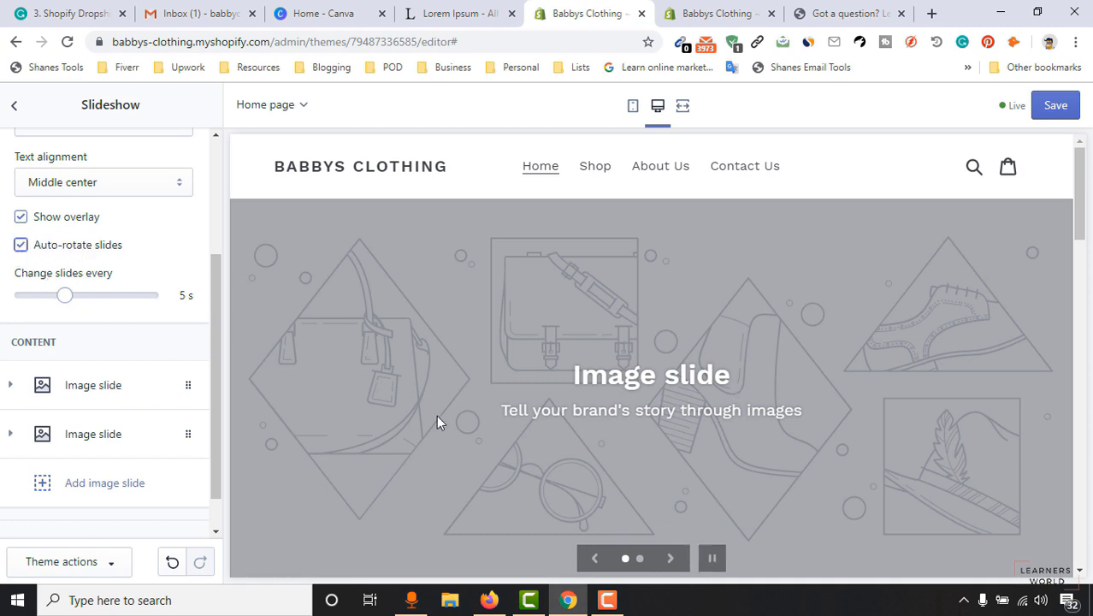
pyautogui.moveTo(64, 296); pyautogui.dragTo(17, 295)
pyautogui.scroll(-2, 945, 291)
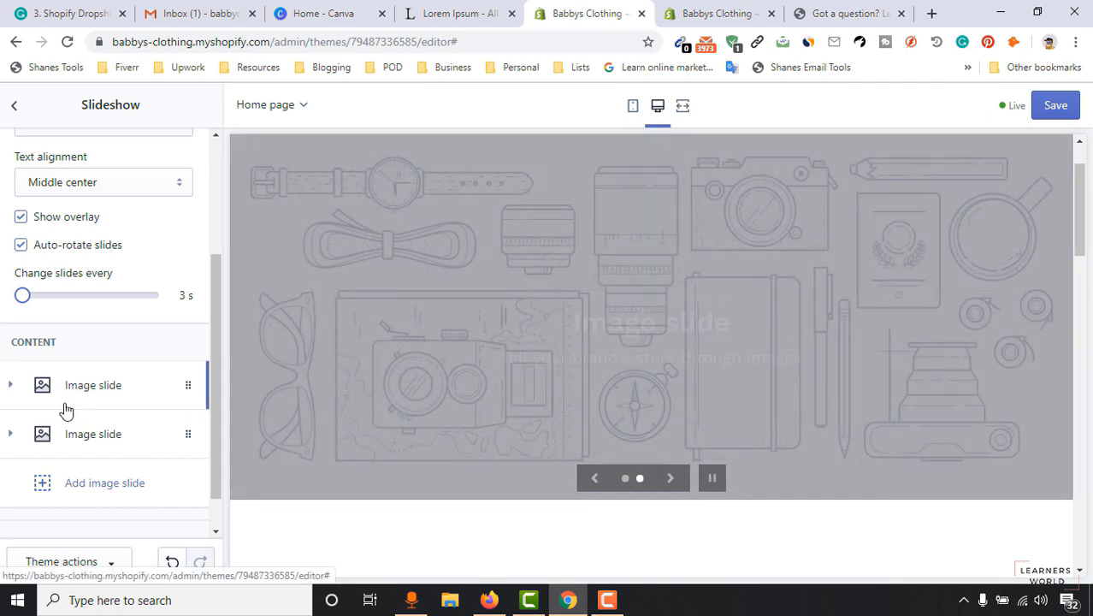
# Expand the first Image slide block, browse the free stock images, then reopen its image library.
pyautogui.click(76, 390)
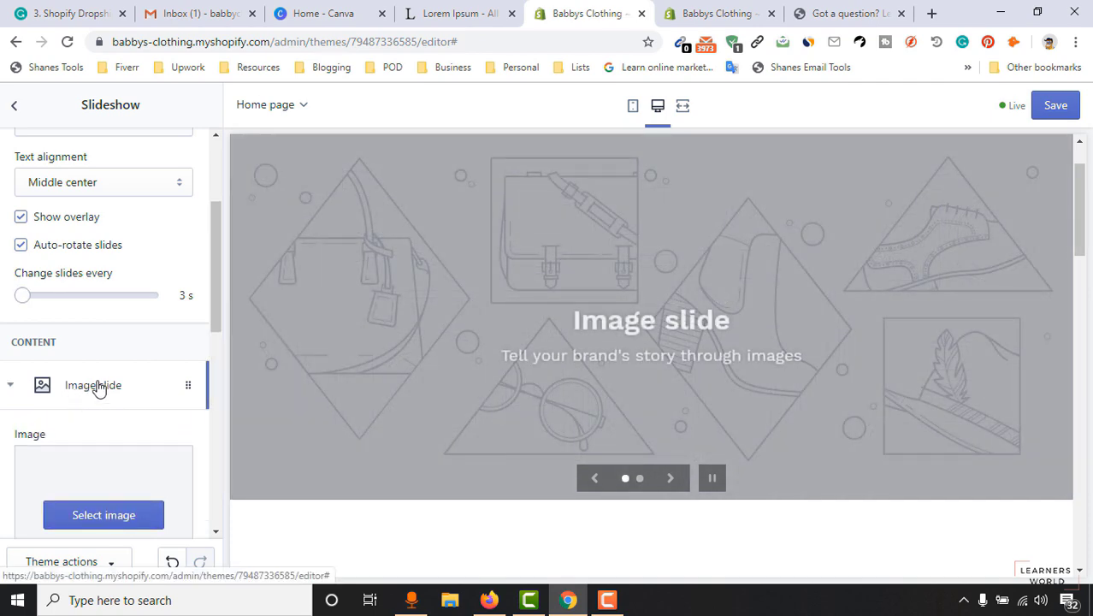
pyautogui.moveTo(213, 294); pyautogui.dragTo(211, 350)
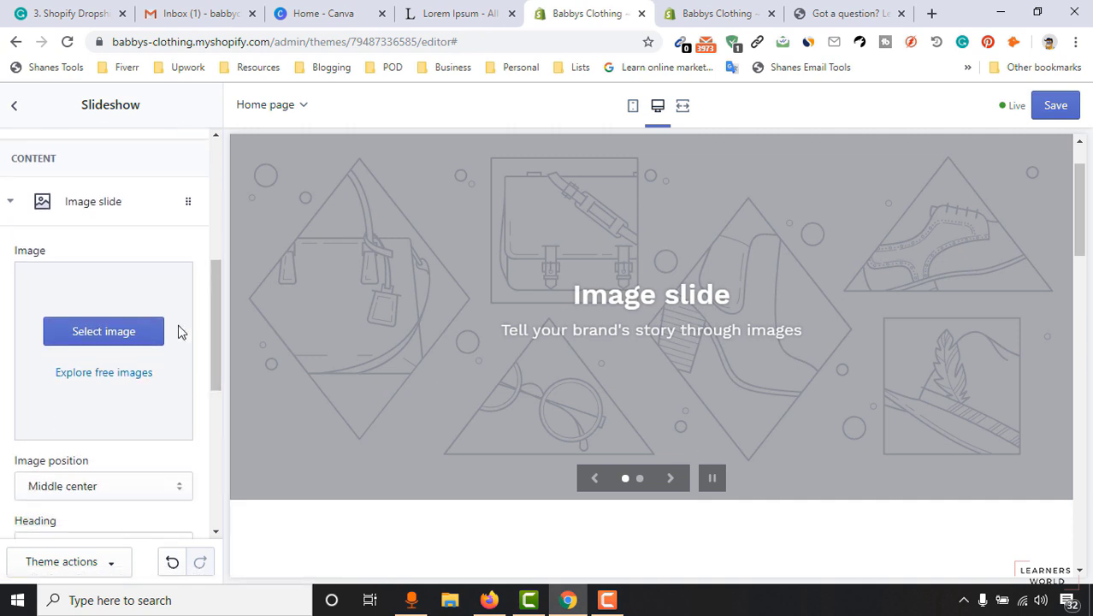
pyautogui.click(119, 337)
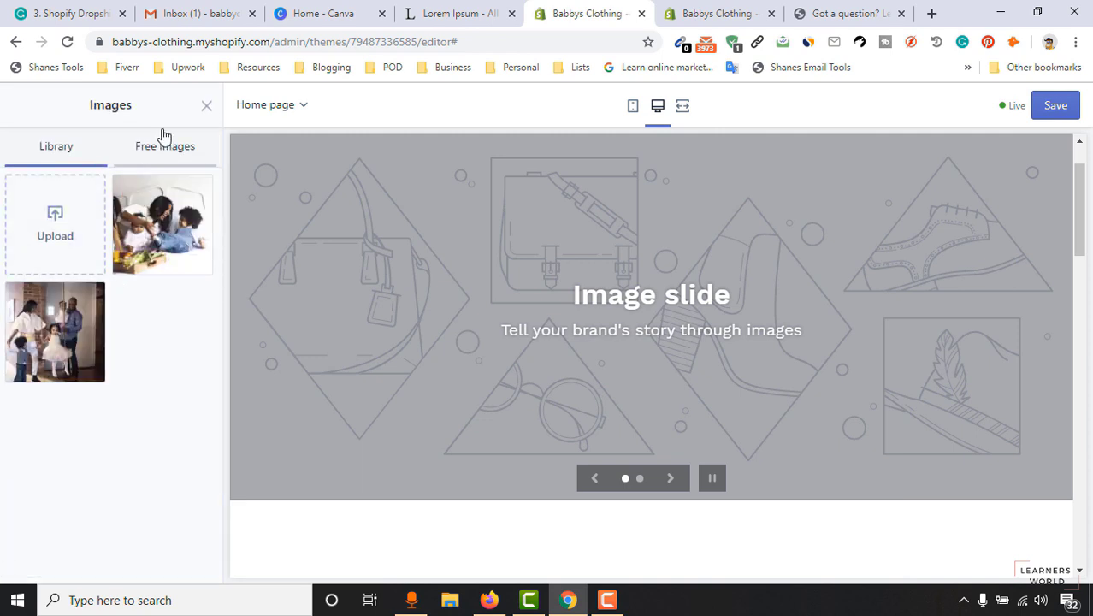
pyautogui.click(207, 106)
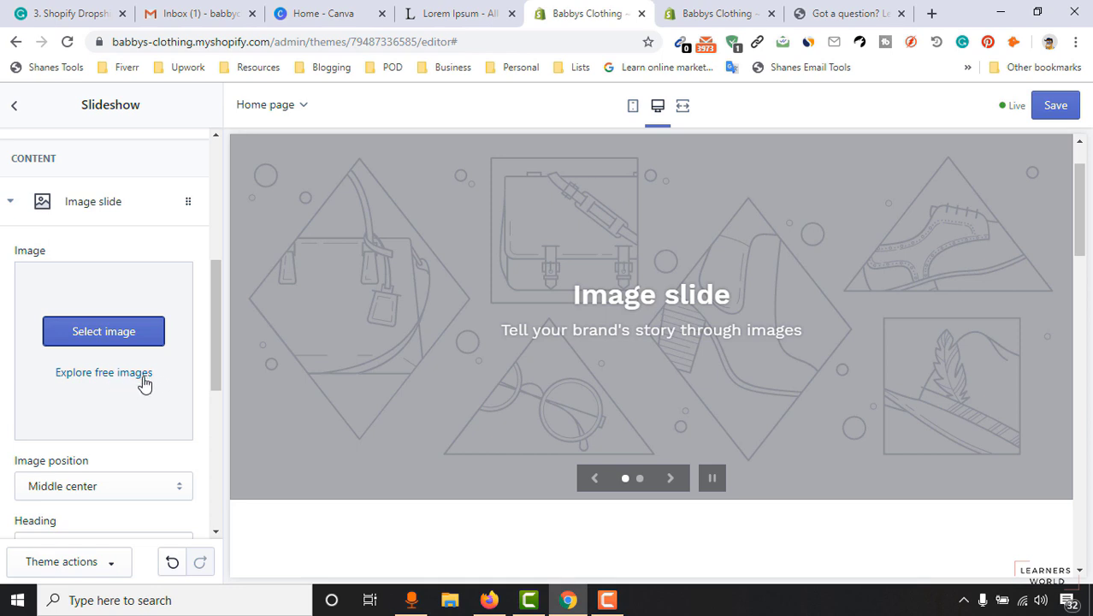
pyautogui.click(98, 378)
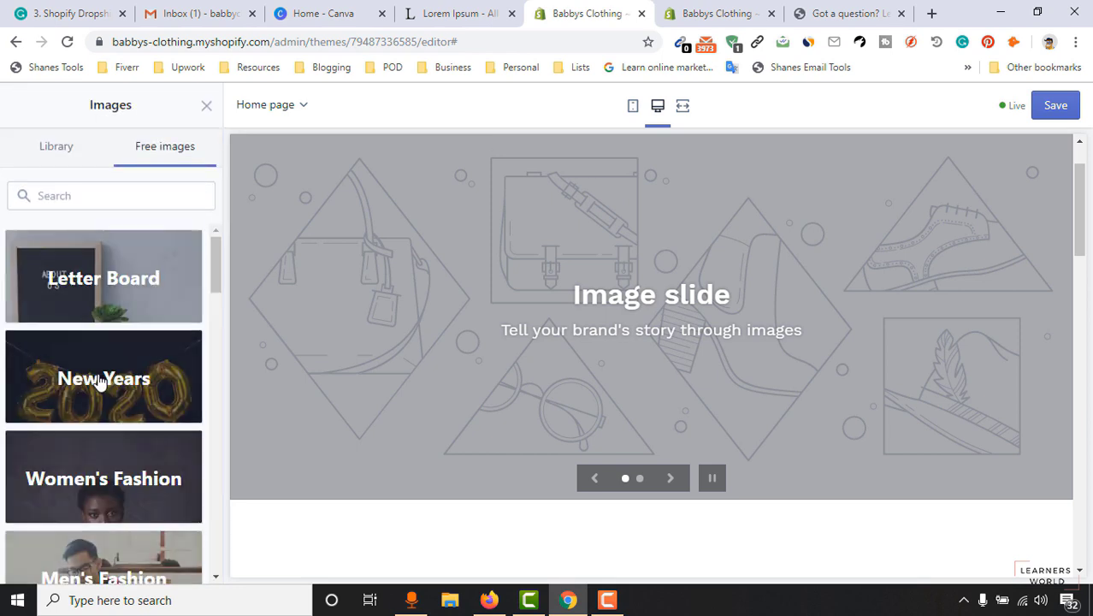
pyautogui.moveTo(213, 253)
pyautogui.mouseDown()
pyautogui.moveTo(205, 349)
pyautogui.moveTo(217, 235)
pyautogui.mouseUp()
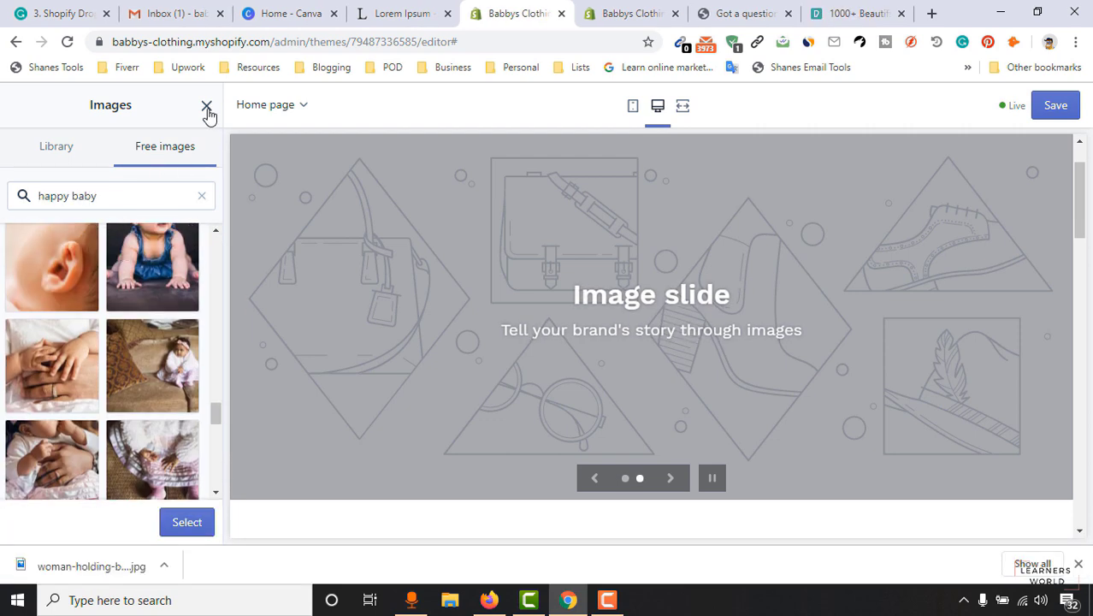
pyautogui.click(206, 105)
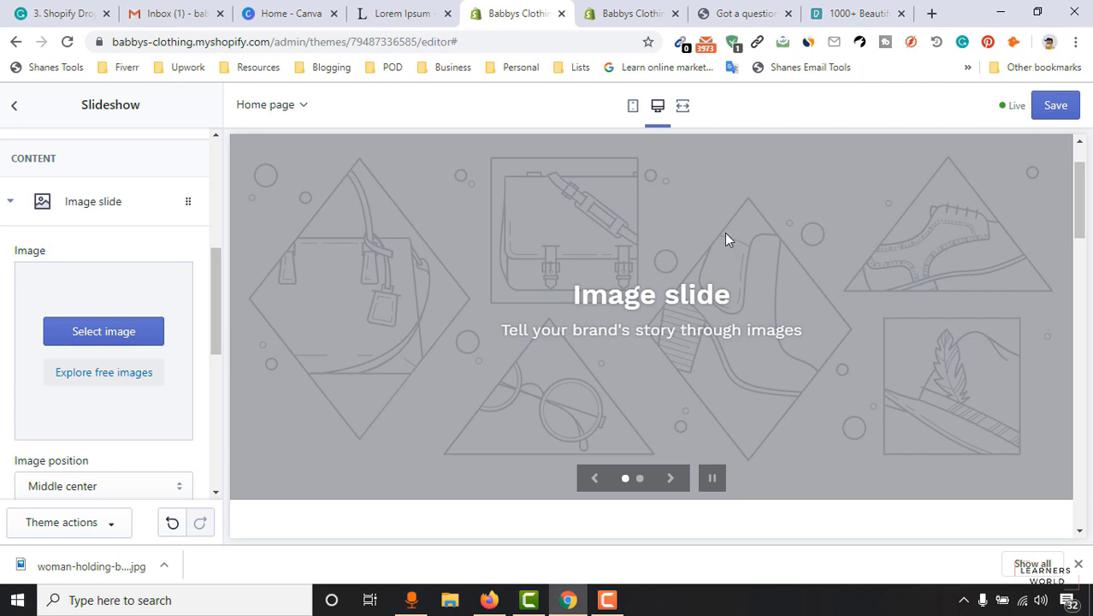
pyautogui.click(83, 338)
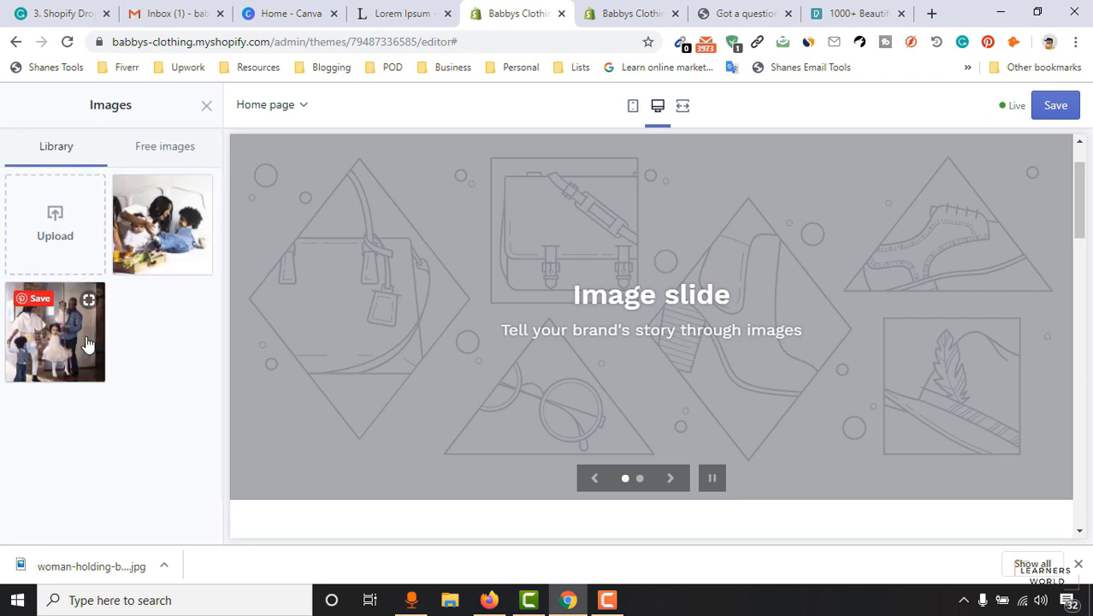
# Upload woman-holding-baby-smiling-1116050.jpg from the Website Creating folder and apply it to the first slide.
pyautogui.click(57, 229)
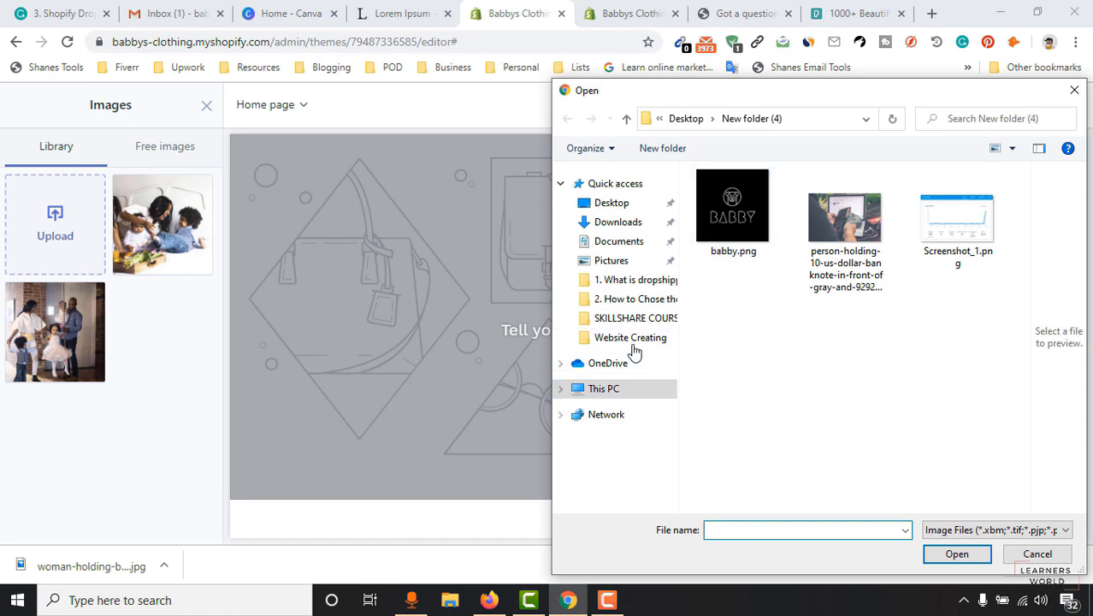
pyautogui.click(633, 339)
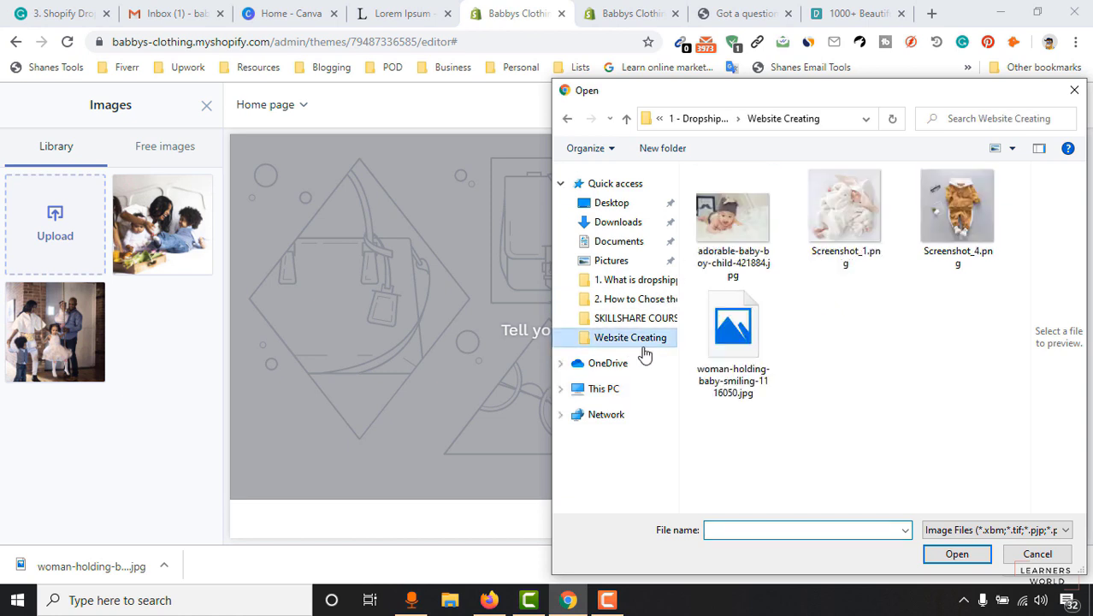
pyautogui.click(761, 338)
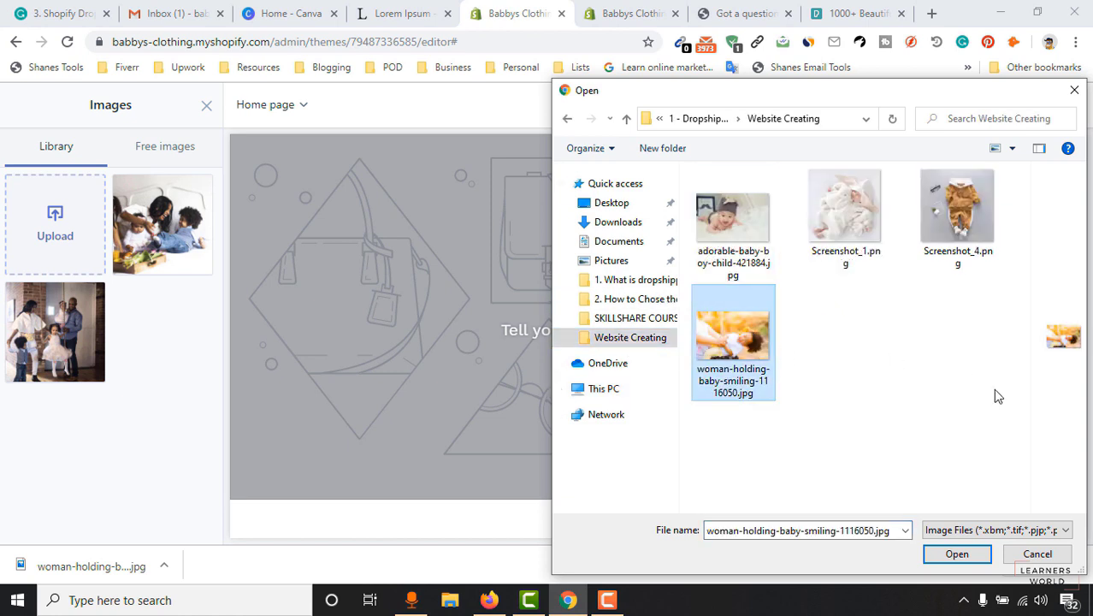
pyautogui.click(955, 557)
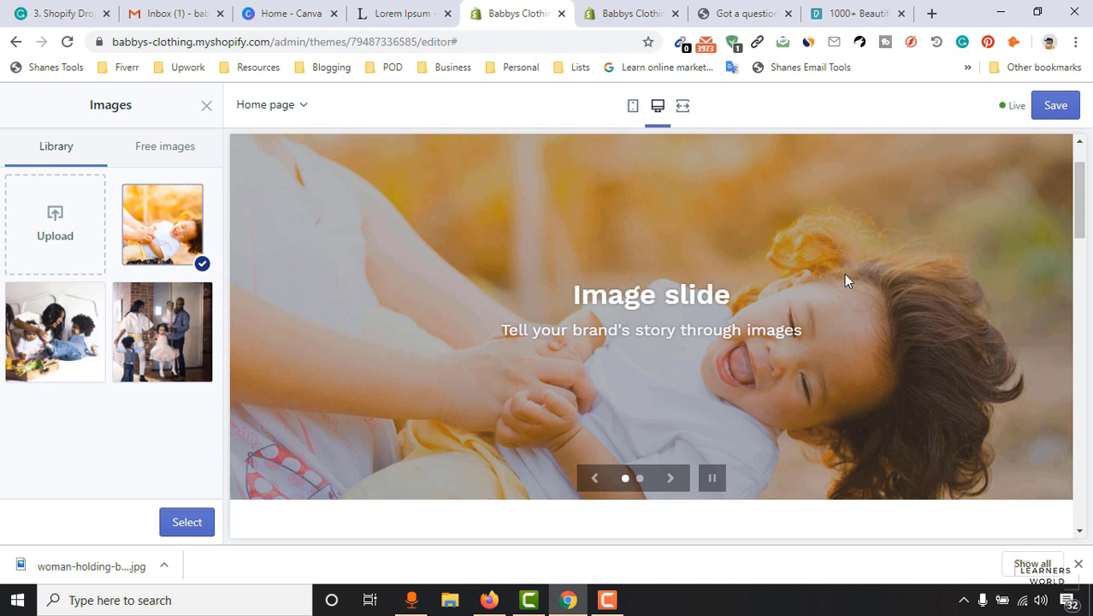
pyautogui.click(188, 523)
# Enter 'Sweet Honeys!' as the first slide's heading.
pyautogui.scroll(-3, 178, 360)
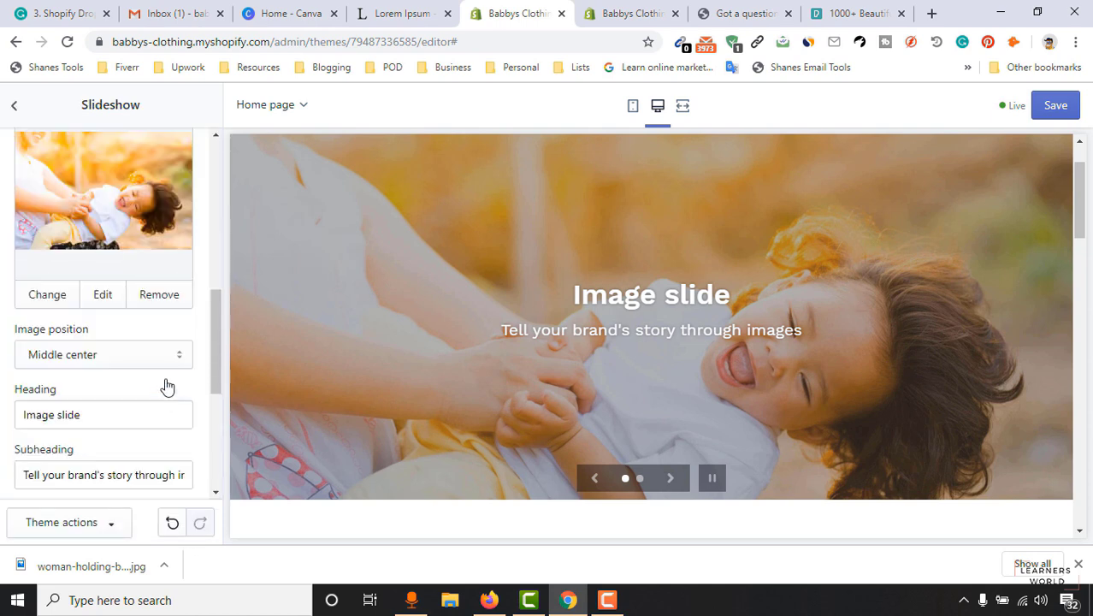
pyautogui.scroll(-1, 126, 383)
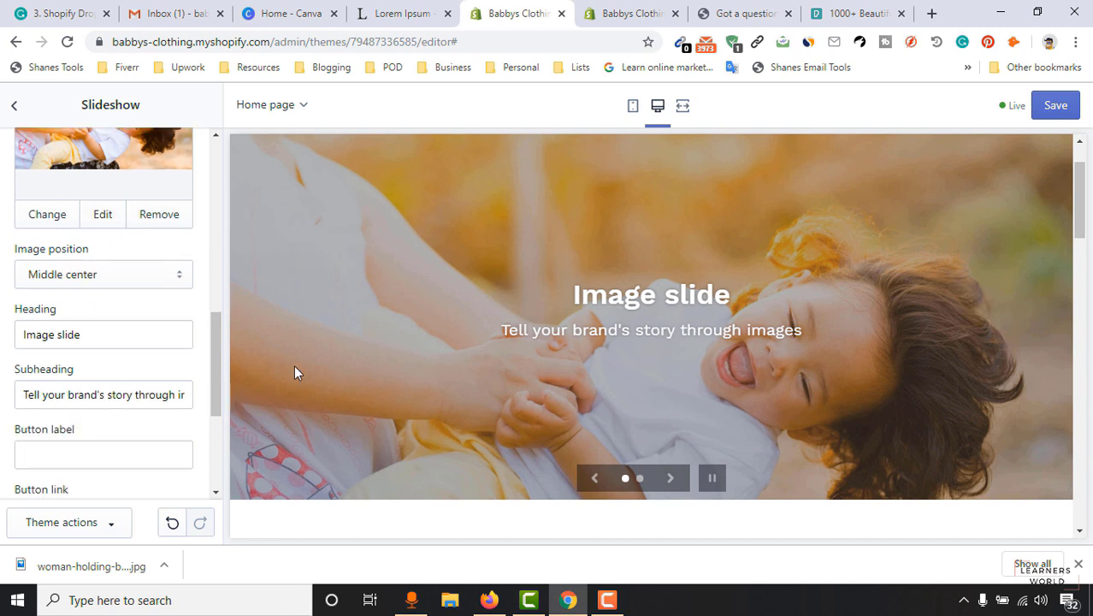
pyautogui.click(152, 337)
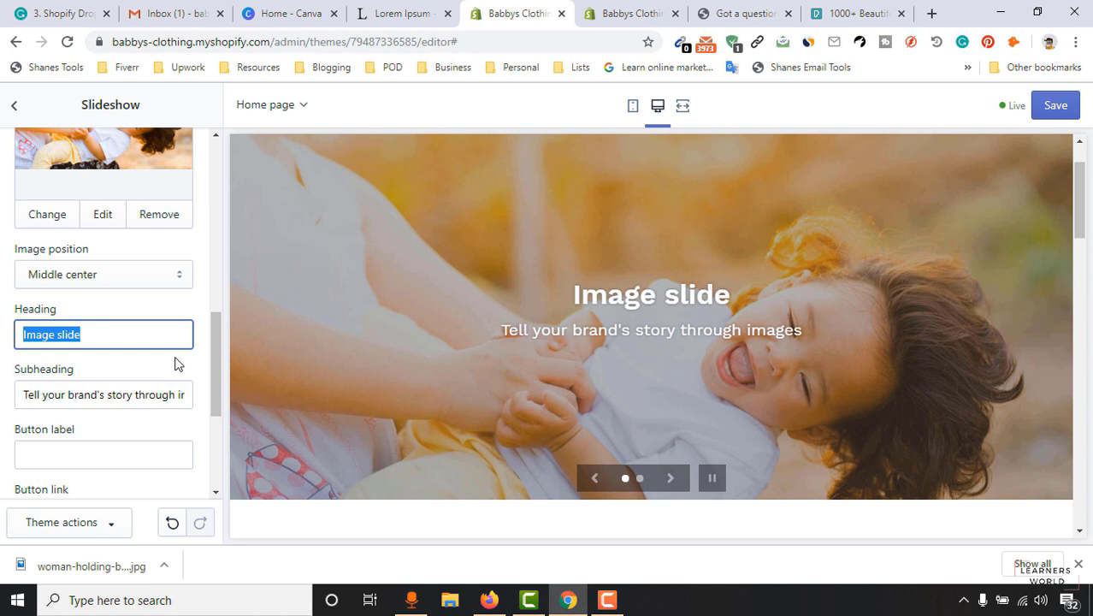
pyautogui.write('Sweet Ho')
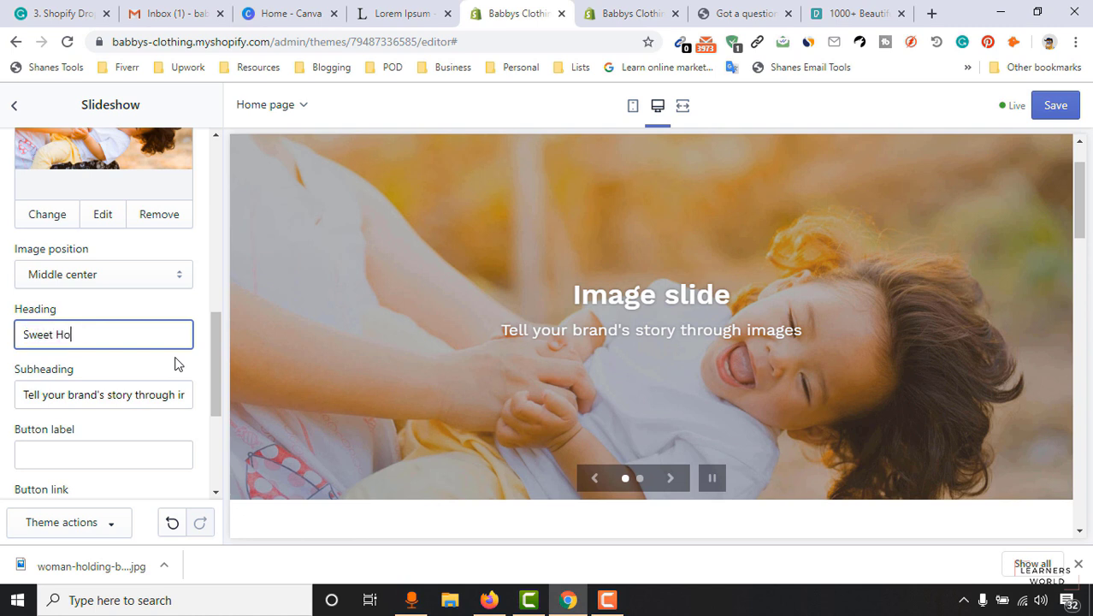
pyautogui.write('neys!')
# Replace the placeholder subheading with 'My cute baby always loves to smile!'.
pyautogui.click(128, 395)
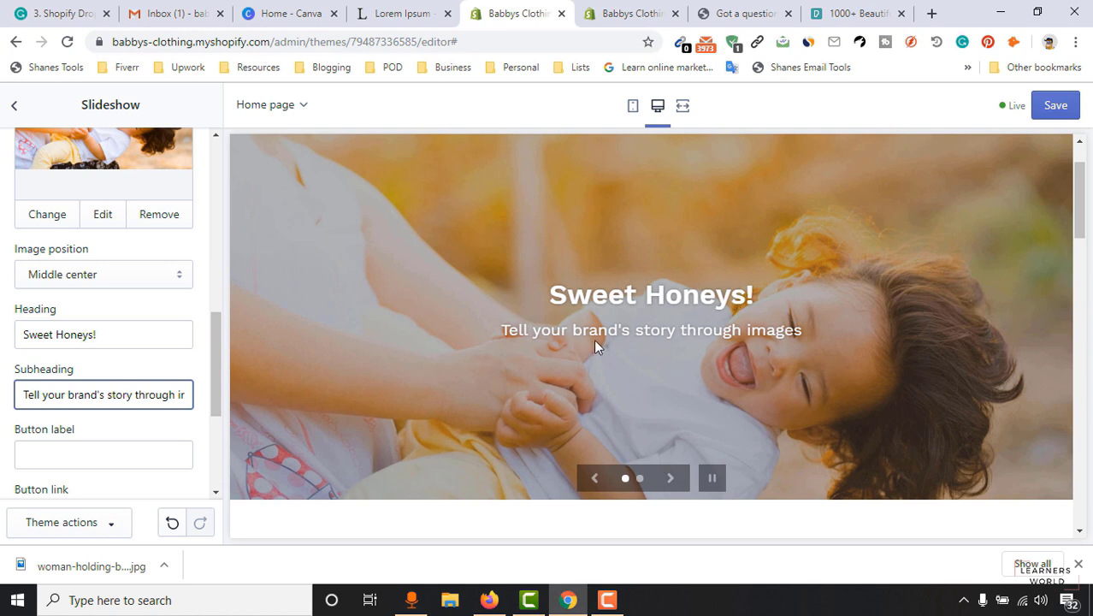
pyautogui.scroll(-1, 162, 425)
pyautogui.moveTo(27, 317); pyautogui.dragTo(208, 323)
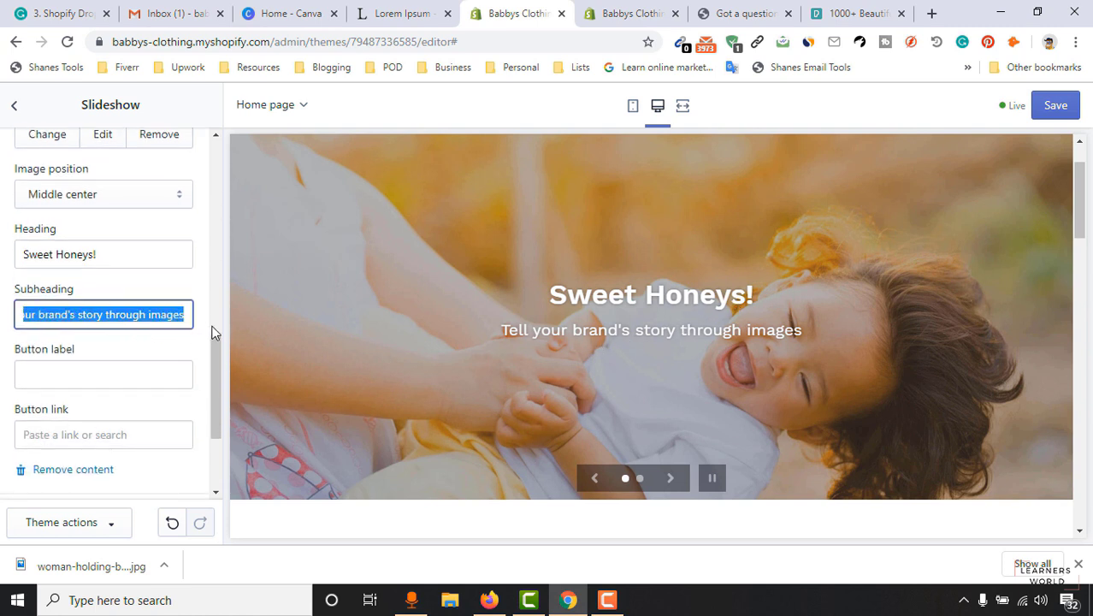
pyautogui.press('BackSpace')
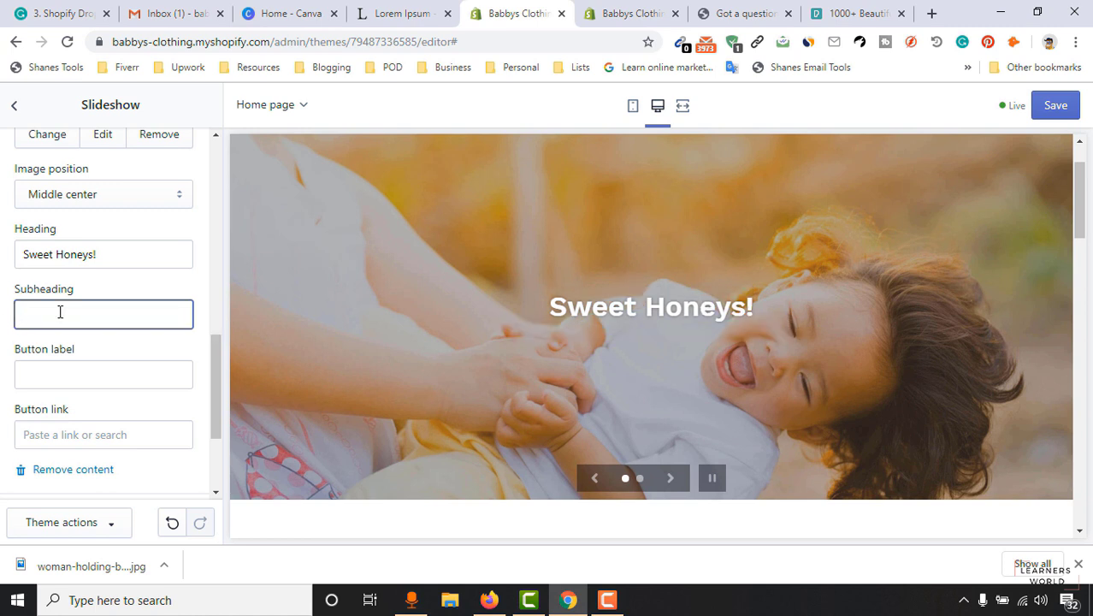
pyautogui.write('My cut')
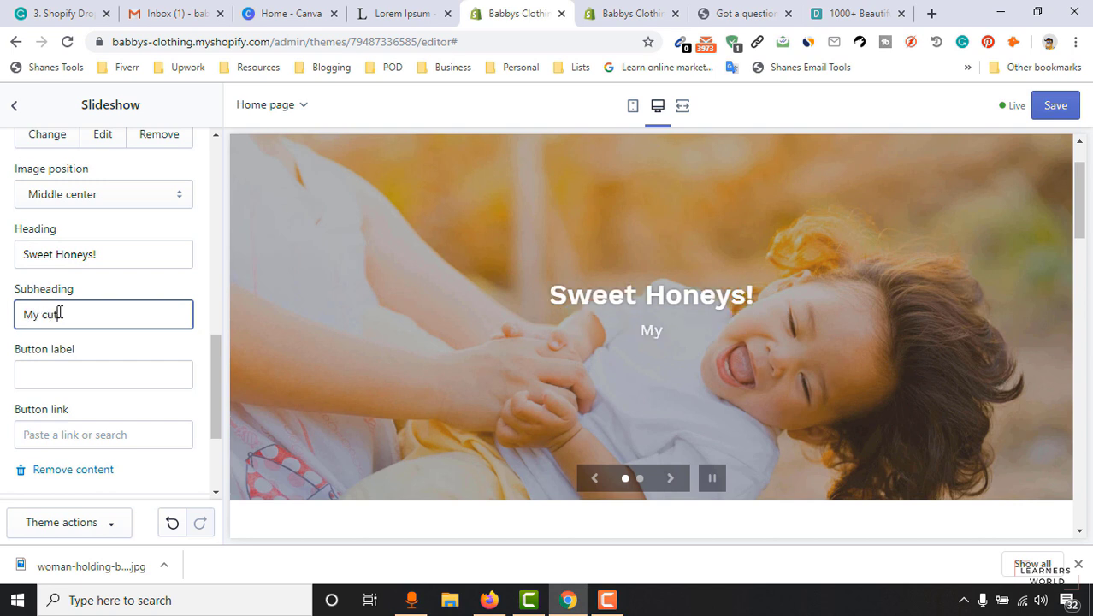
pyautogui.write('e baby always loves to smile!')
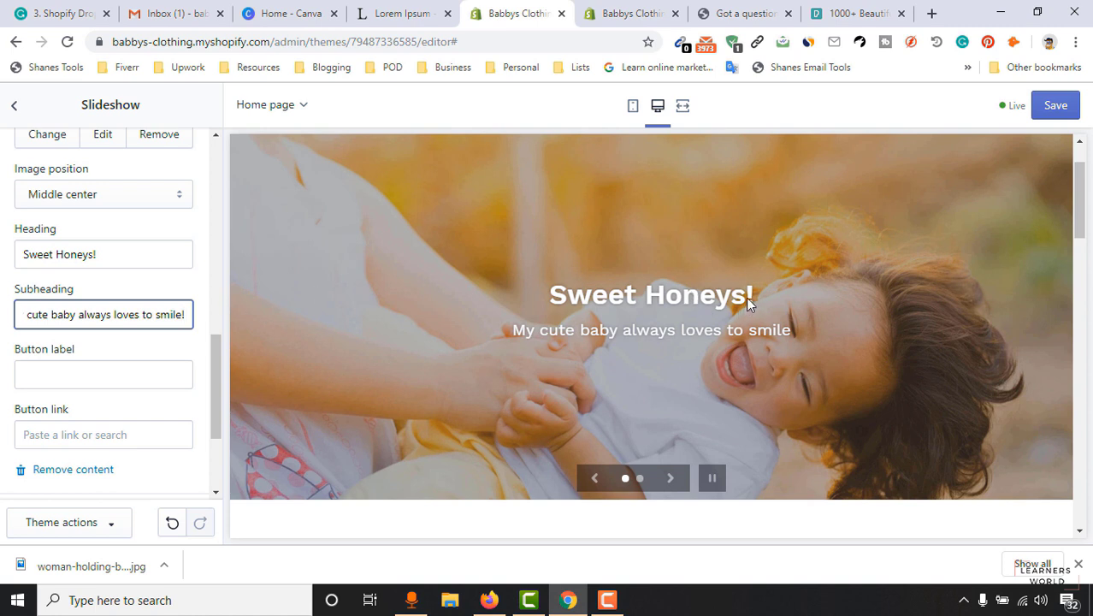
pyautogui.click(114, 262)
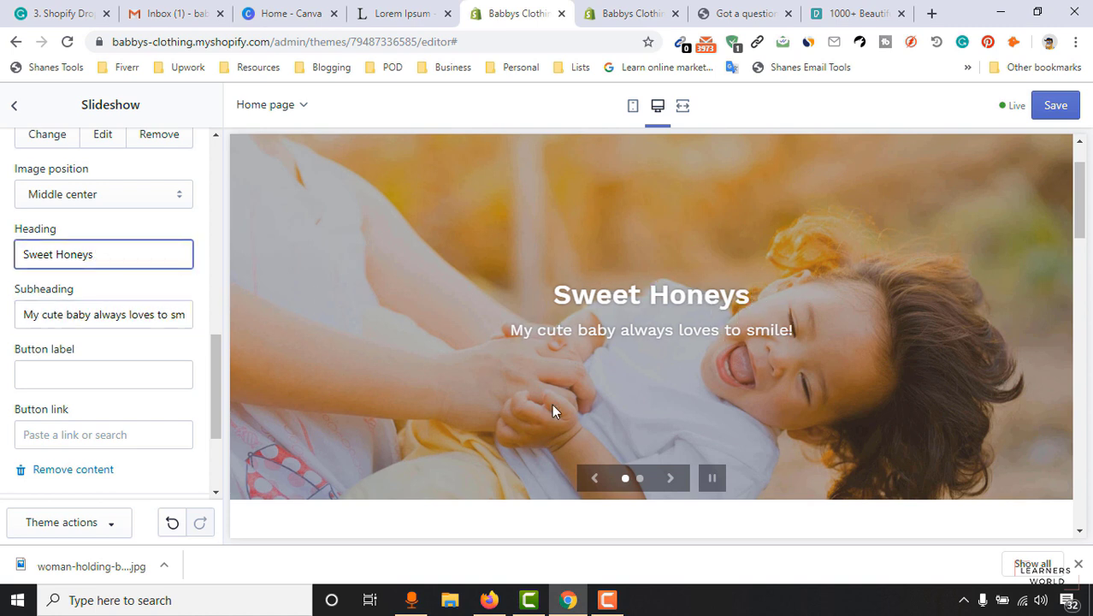
pyautogui.scroll(-1, 122, 374)
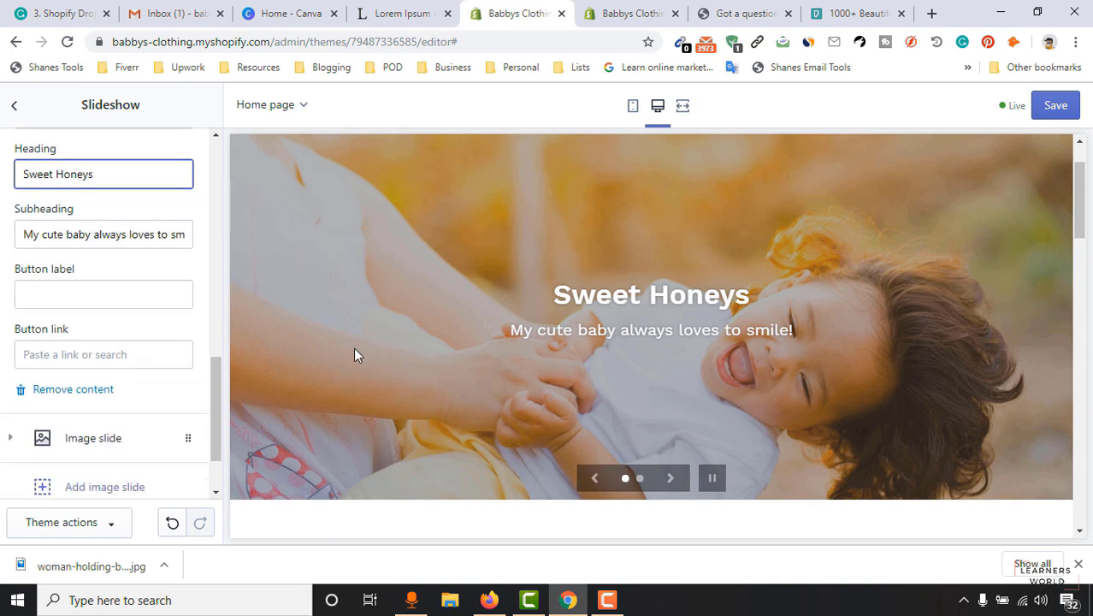
# Label the slide's button 'SHOP NOW' and link it to Products > All Products.
pyautogui.click(100, 301)
pyautogui.write('SHob')
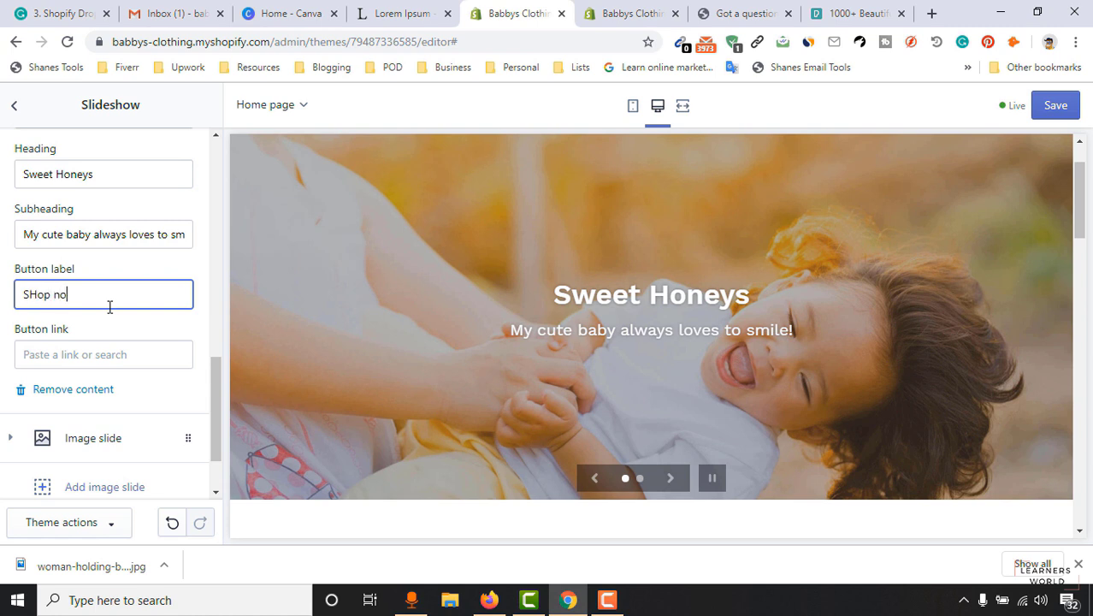
pyautogui.click(124, 335)
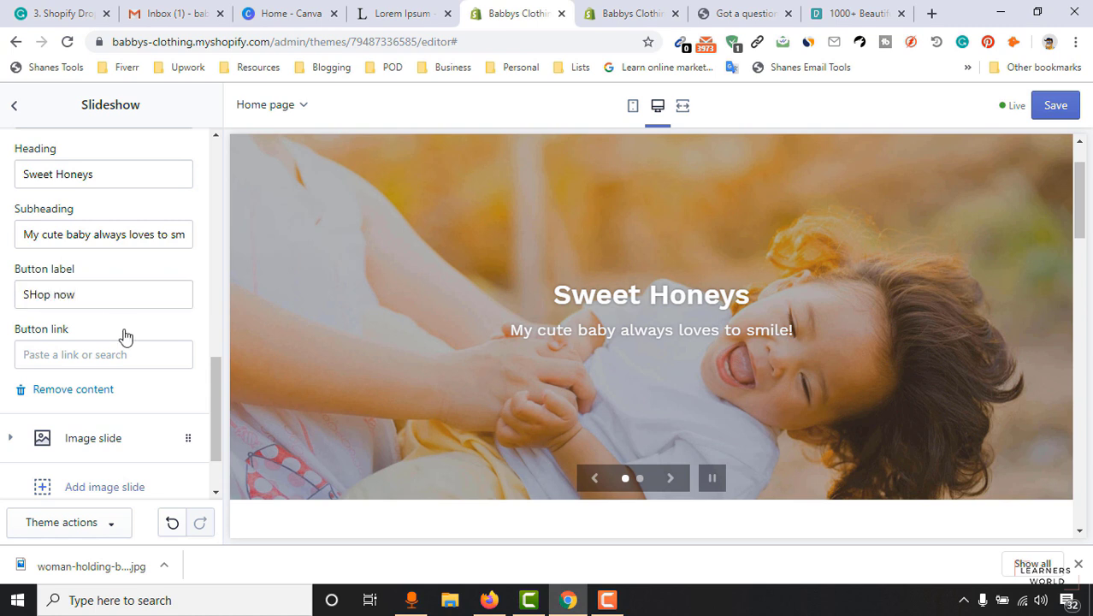
pyautogui.click(99, 354)
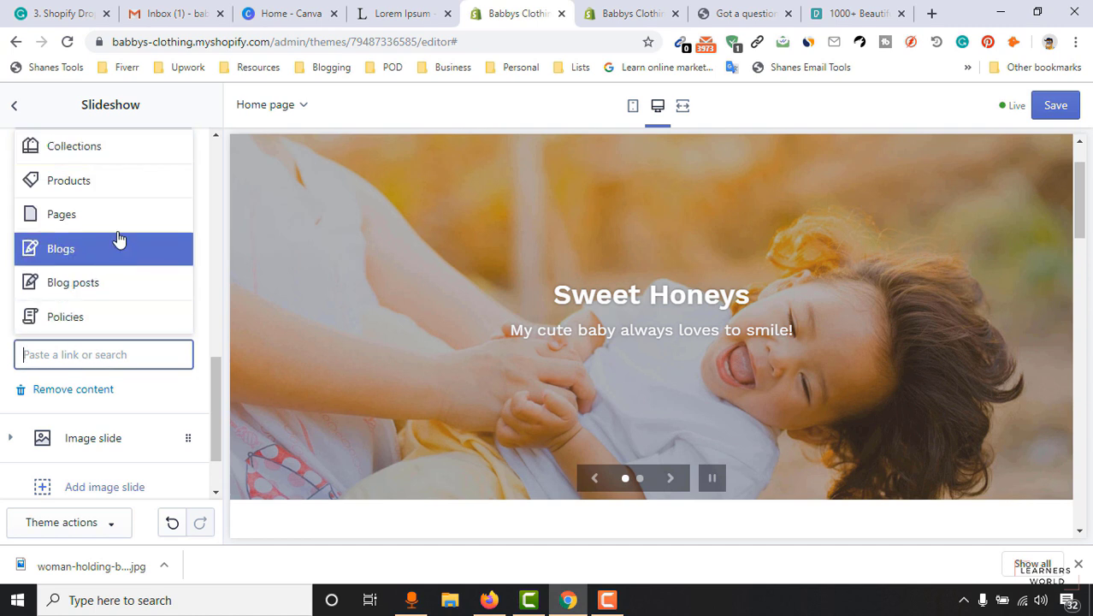
pyautogui.click(88, 184)
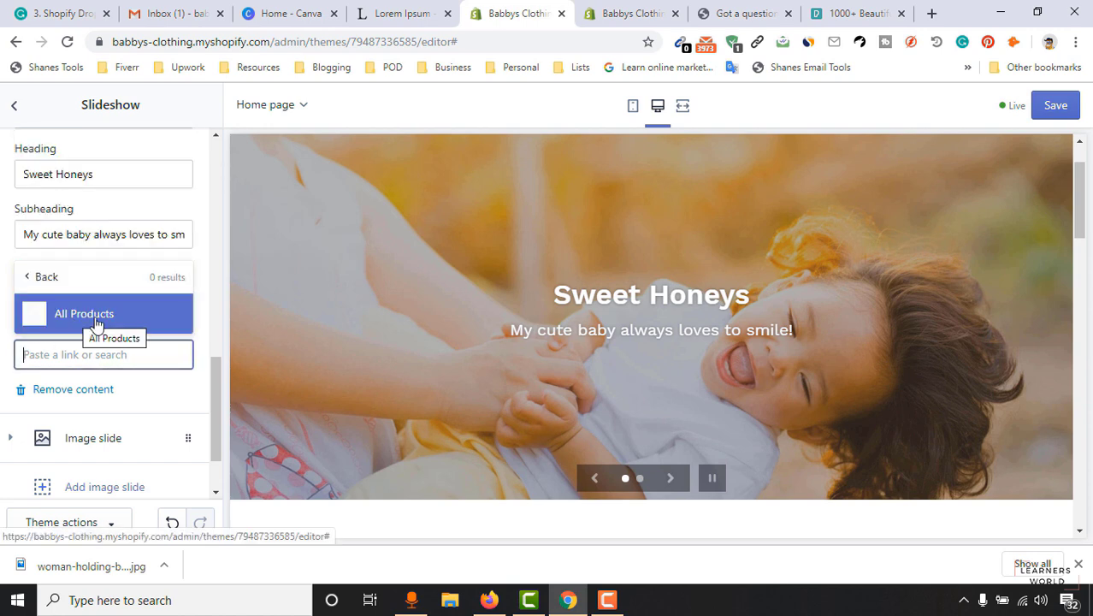
pyautogui.click(96, 324)
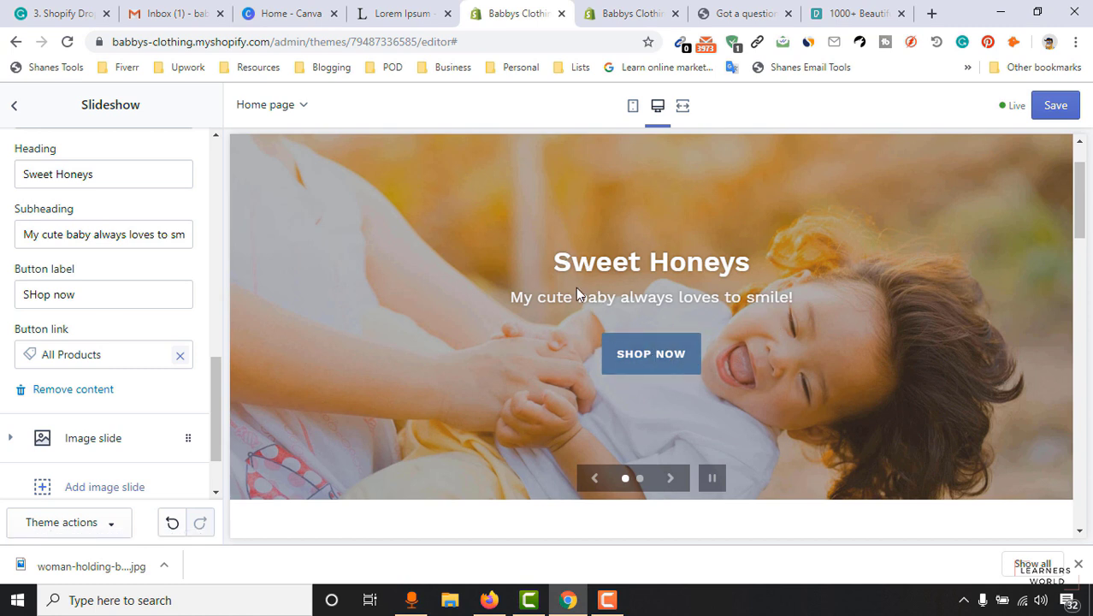
pyautogui.scroll(-1, 96, 364)
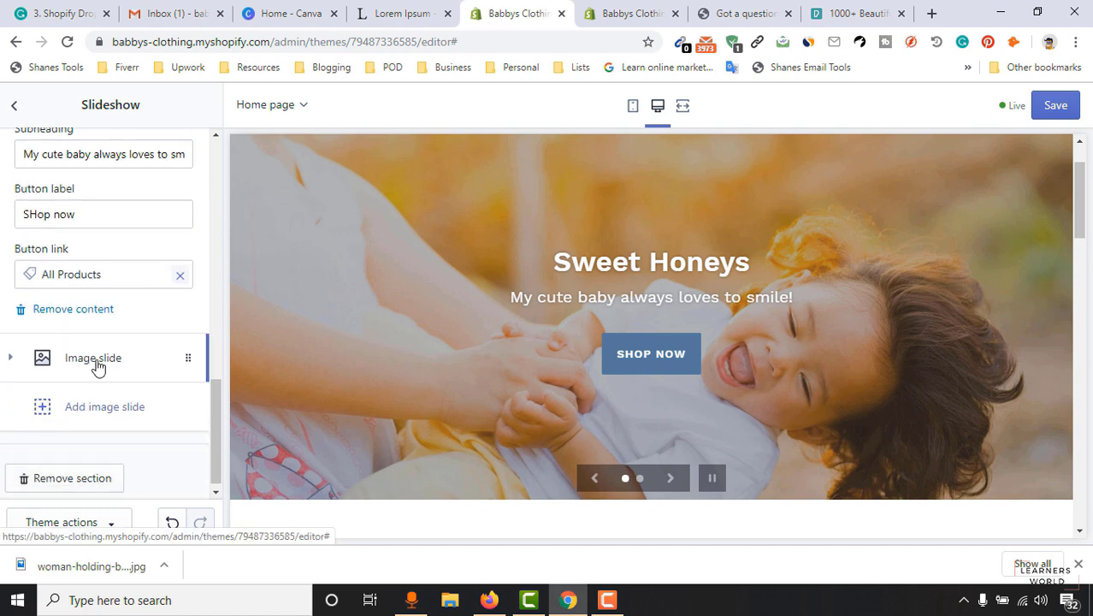
# Upload the smiling knit-hat baby photo and apply it as the second slide's image.
pyautogui.click(670, 486)
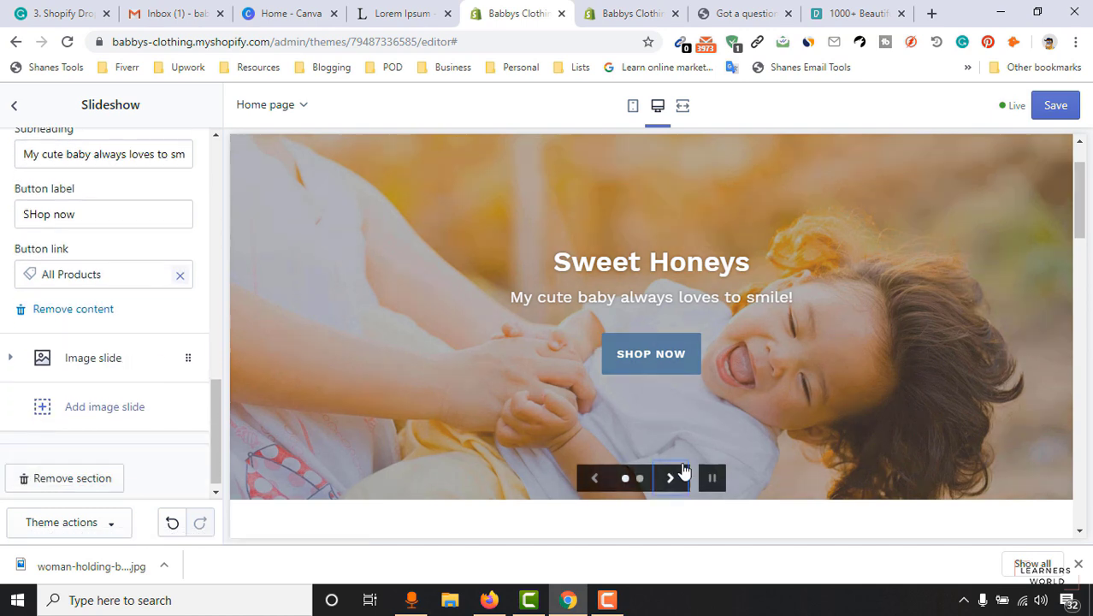
pyautogui.click(94, 360)
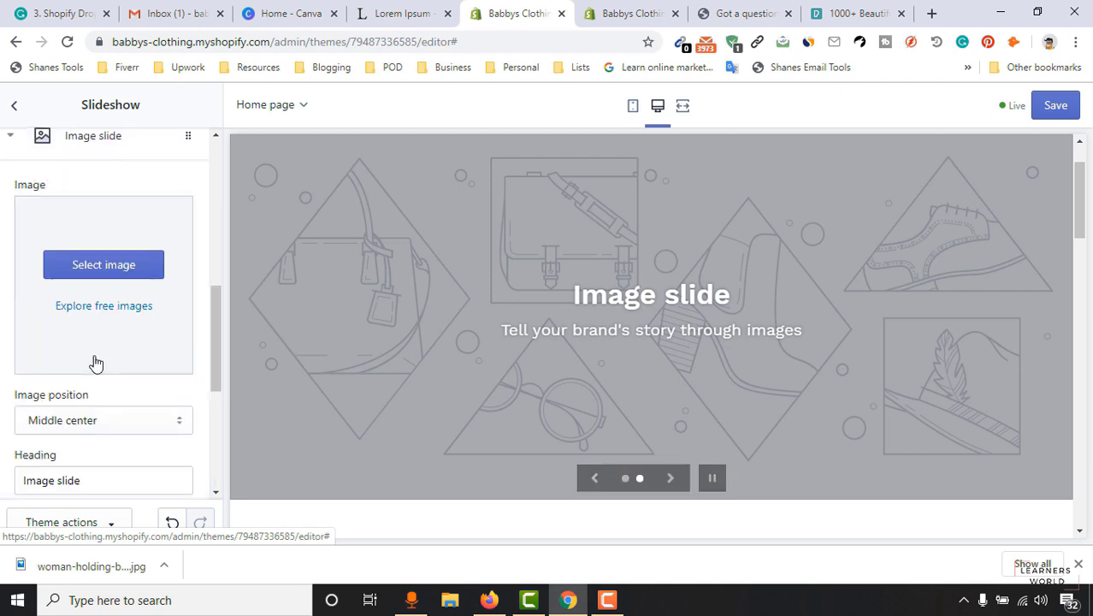
pyautogui.click(103, 266)
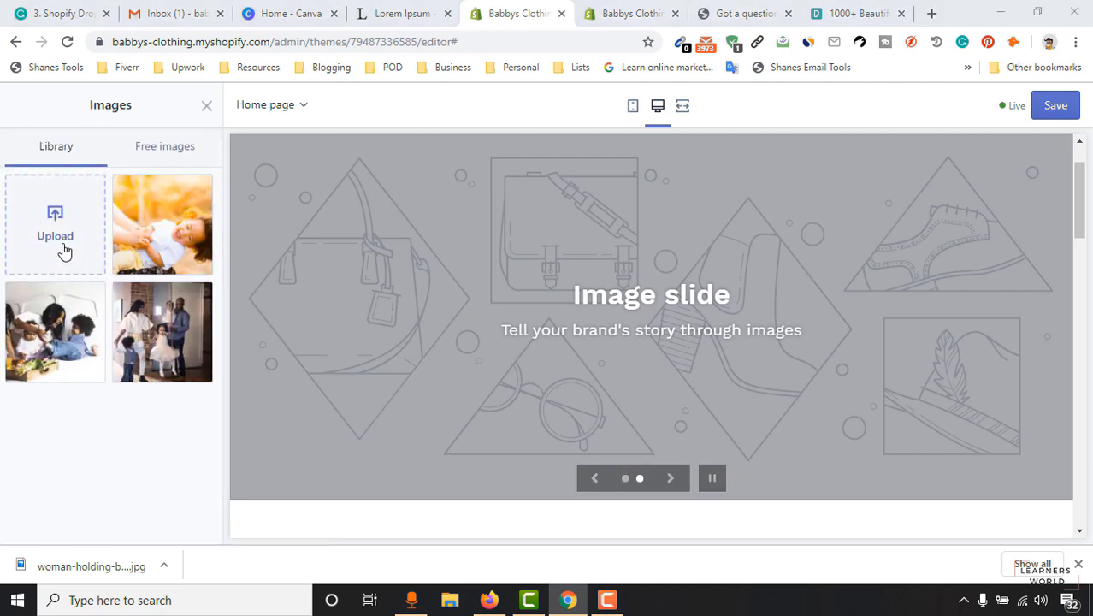
pyautogui.click(64, 248)
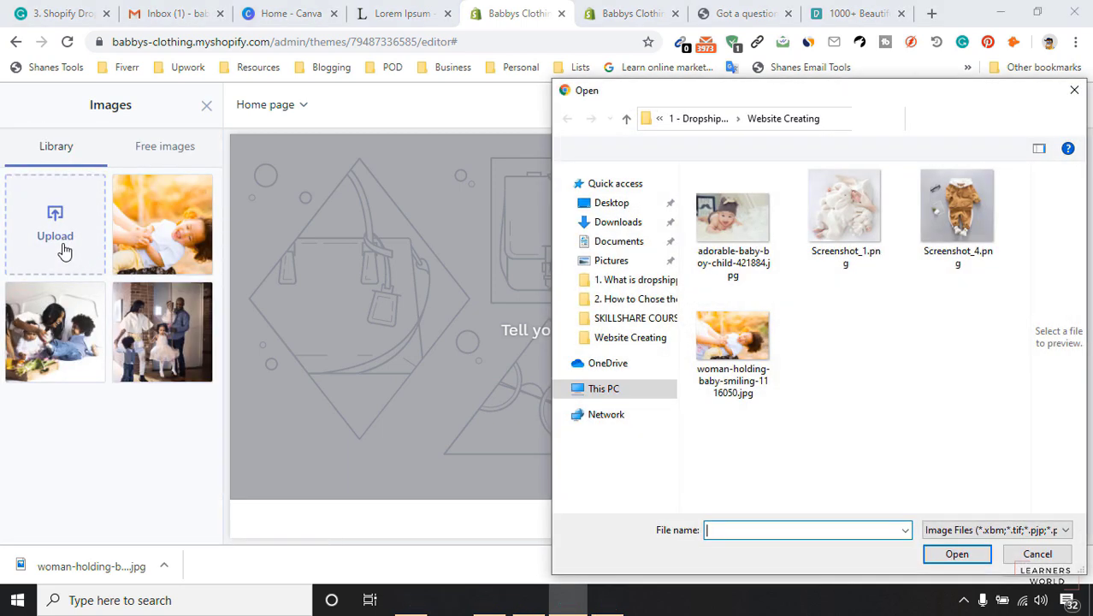
pyautogui.click(713, 227)
pyautogui.click(954, 551)
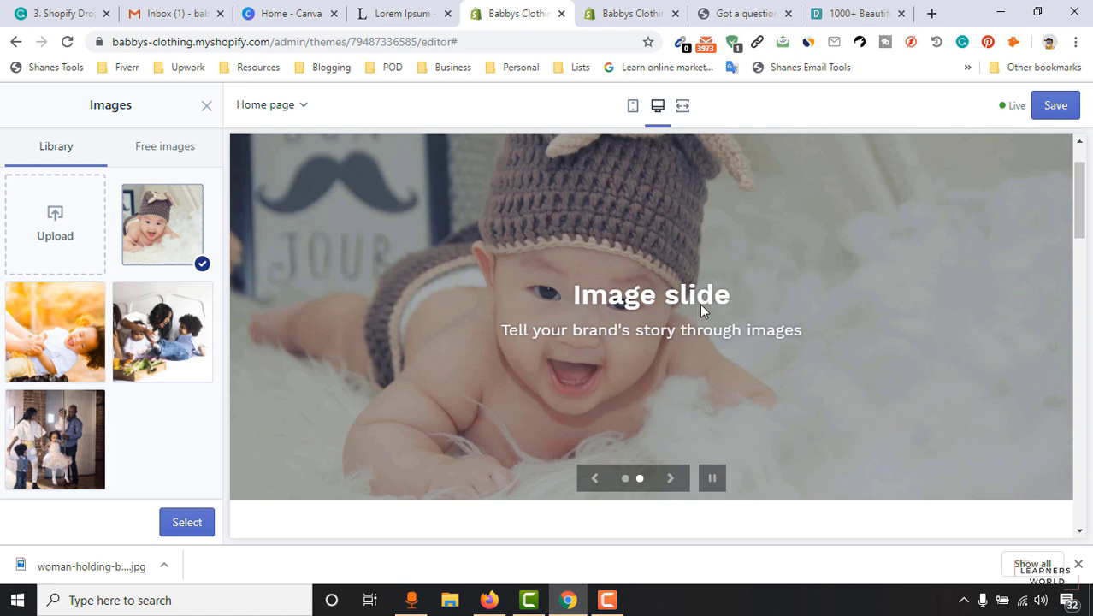
pyautogui.click(190, 523)
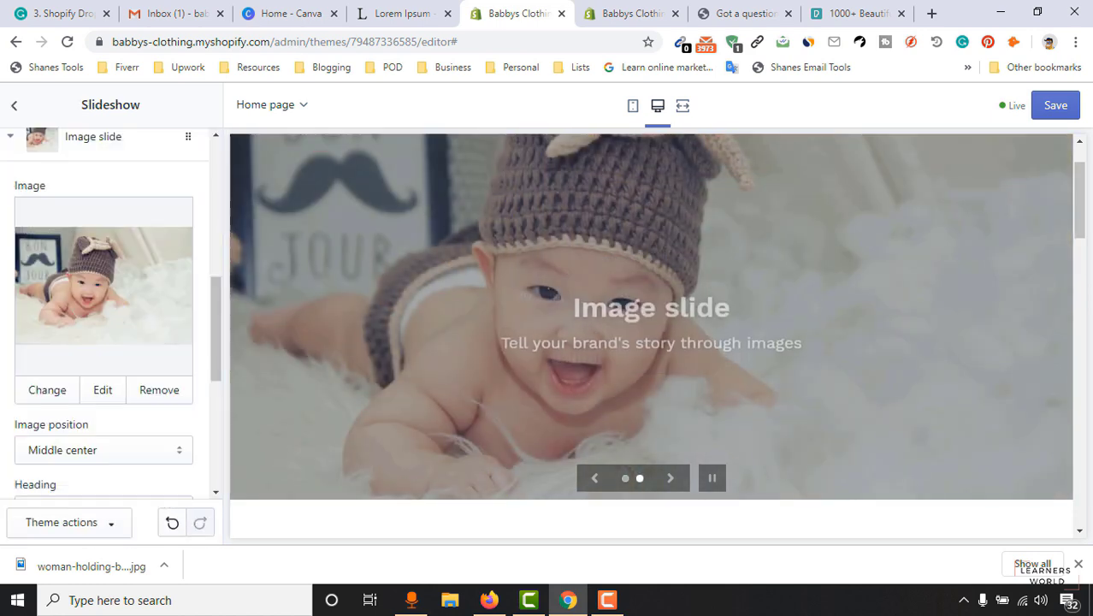
pyautogui.click(1079, 564)
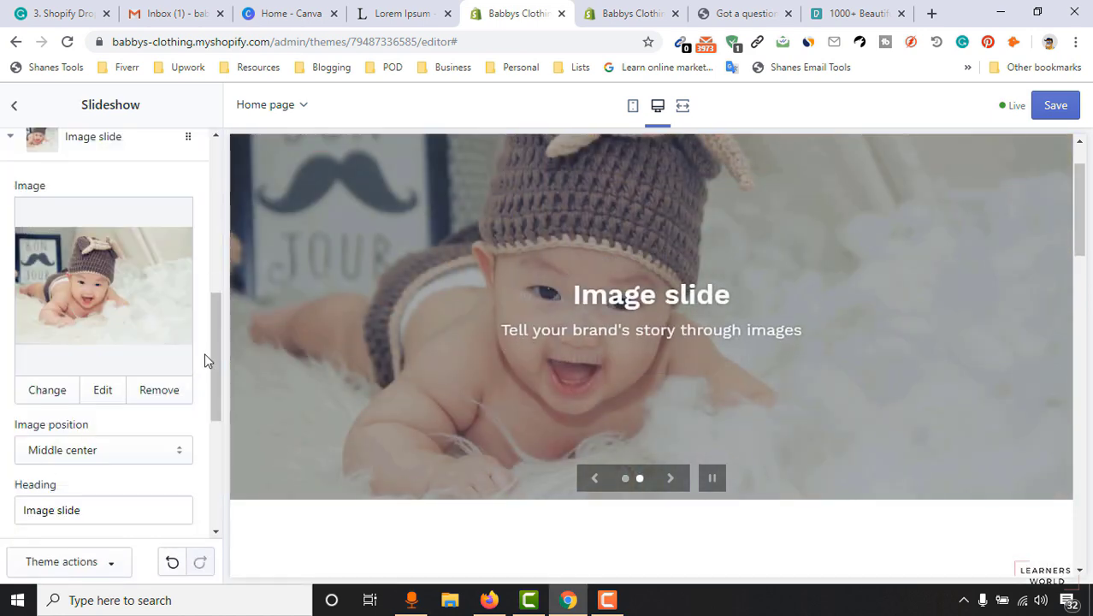
# Enter 'Cute Baby' as the second slide's heading and 'I love this baby' as its subheading.
pyautogui.moveTo(213, 347); pyautogui.dragTo(207, 440)
pyautogui.moveTo(94, 205); pyautogui.dragTo(2, 200)
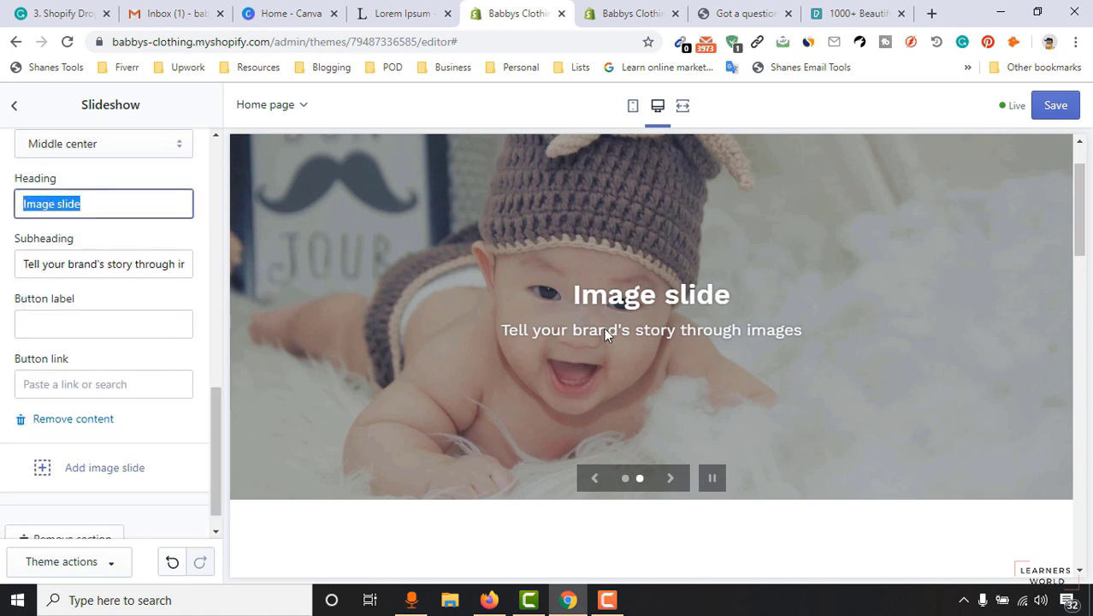
pyautogui.write('Cute Baby')
pyautogui.click(88, 264)
pyautogui.hotkey('ctrl', 'a')
pyautogui.write('I lo')
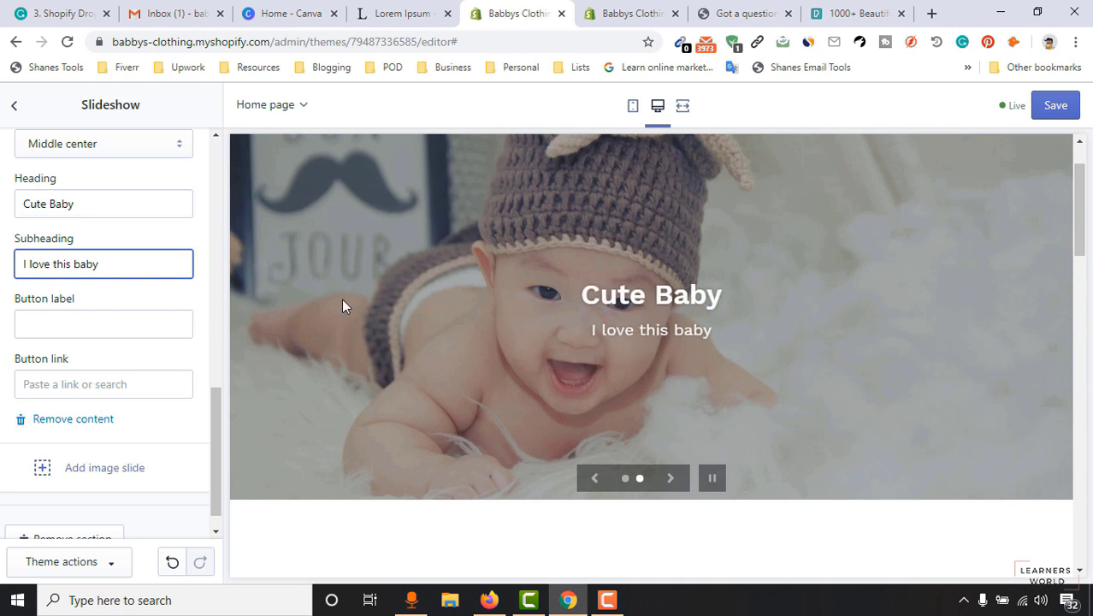
# Delete both the heading and subheading text from the second slide.
pyautogui.click(93, 214)
pyautogui.hotkey('ctrl', 'a')
pyautogui.press('BackSpace')
pyautogui.click(103, 263)
pyautogui.hotkey('ctrl', 'a')
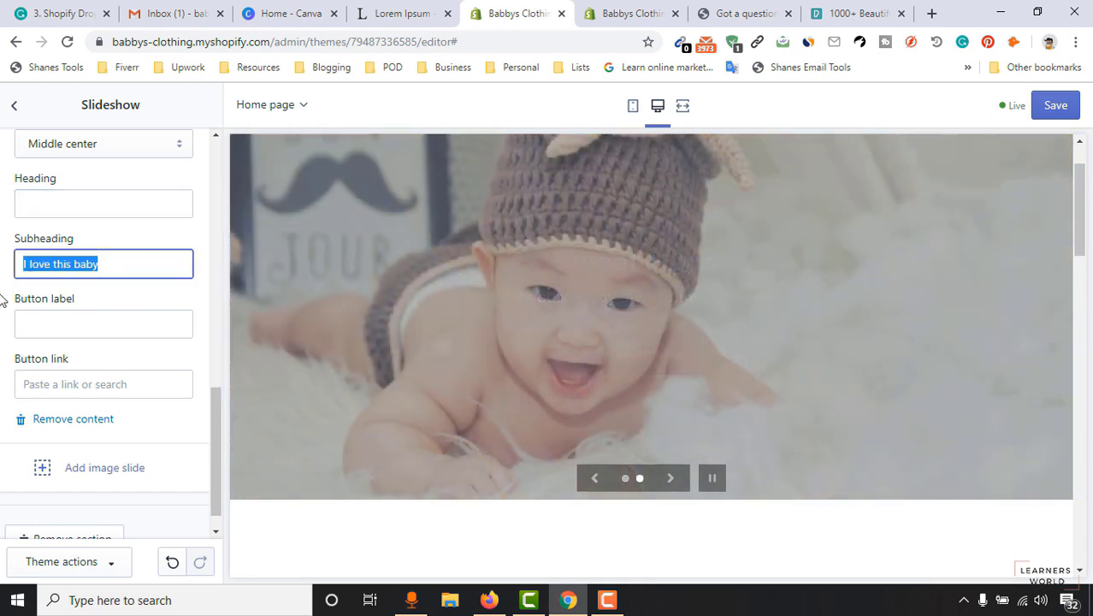
pyautogui.press('BackSpace')
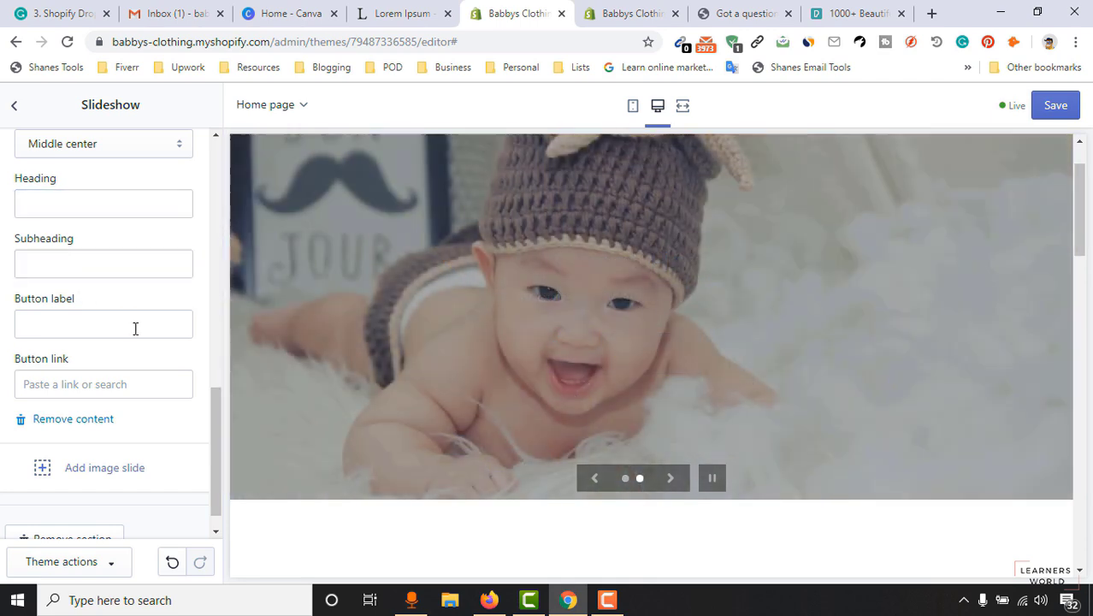
# Preview the slideshow, moving between the Sweet Honeys slide and the text-free baby photo slide.
pyautogui.scroll(-1, 694, 340)
pyautogui.scroll(1, 694, 340)
pyautogui.click(593, 479)
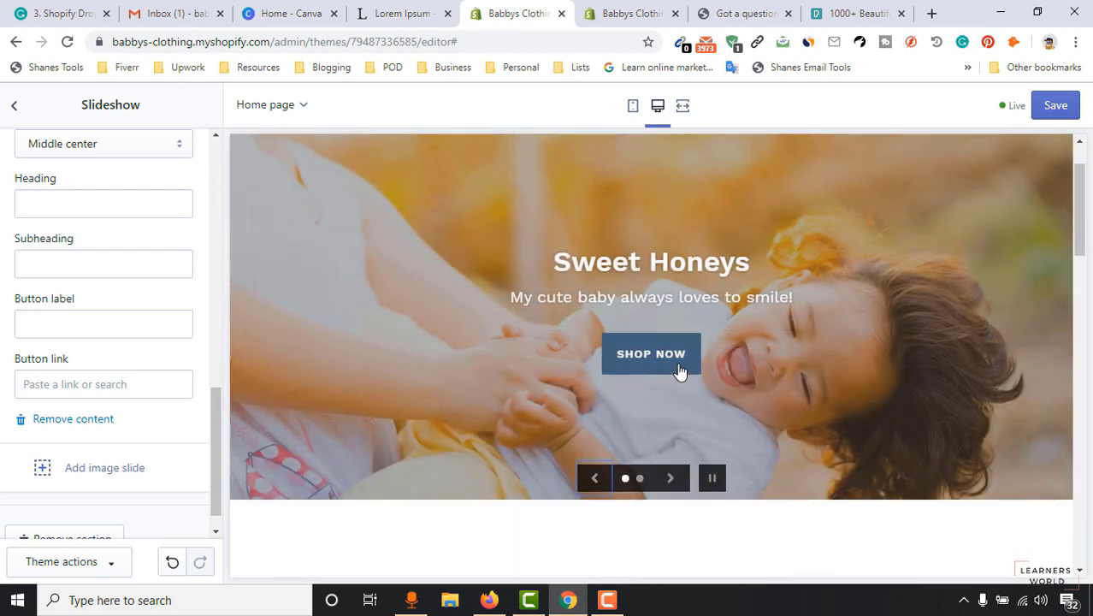
pyautogui.click(670, 479)
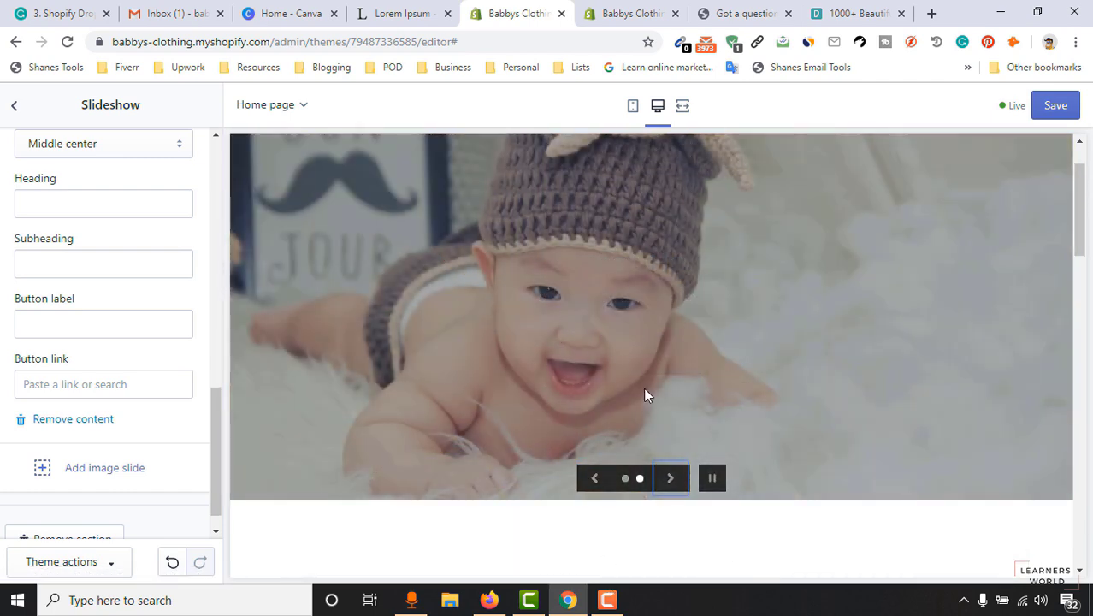
pyautogui.scroll(-1, 10, 415)
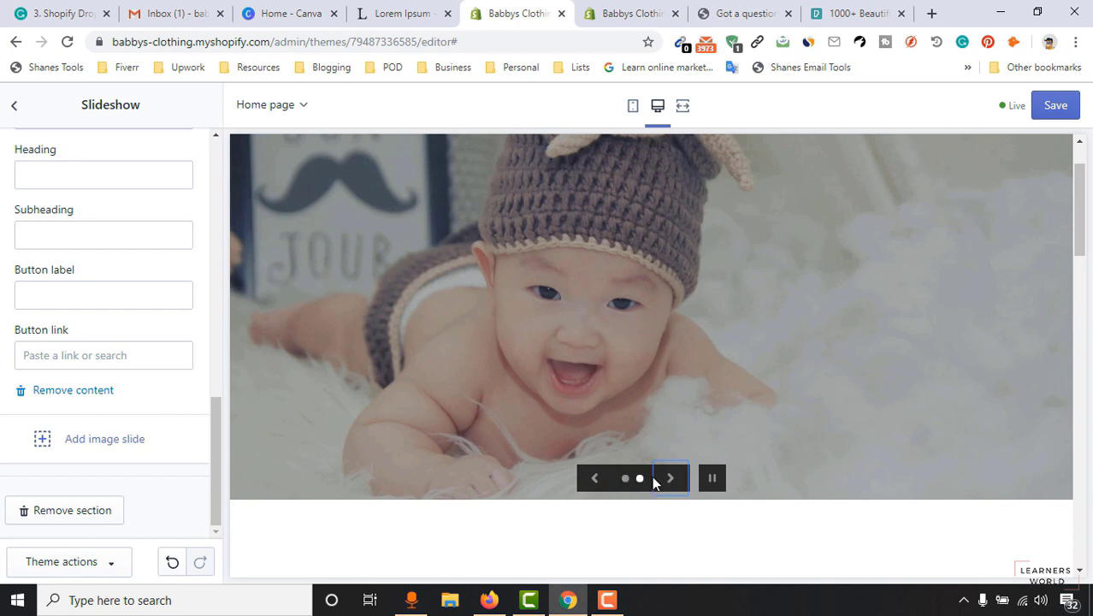
# Save the slideshow edits and go back to the Debut home page sections list.
pyautogui.scroll(10, 128, 419)
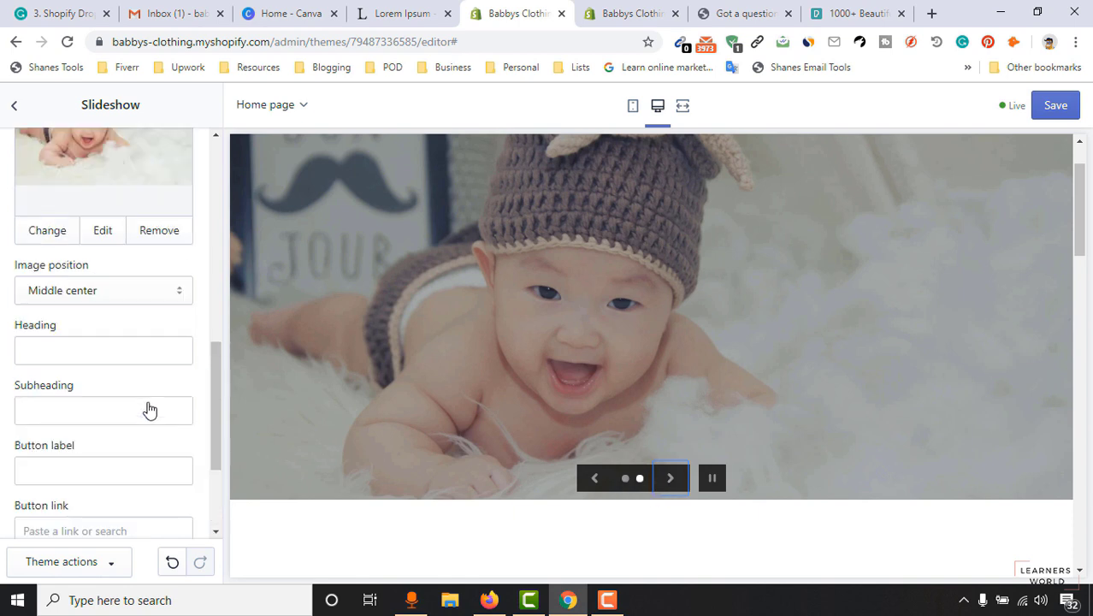
pyautogui.click(1060, 109)
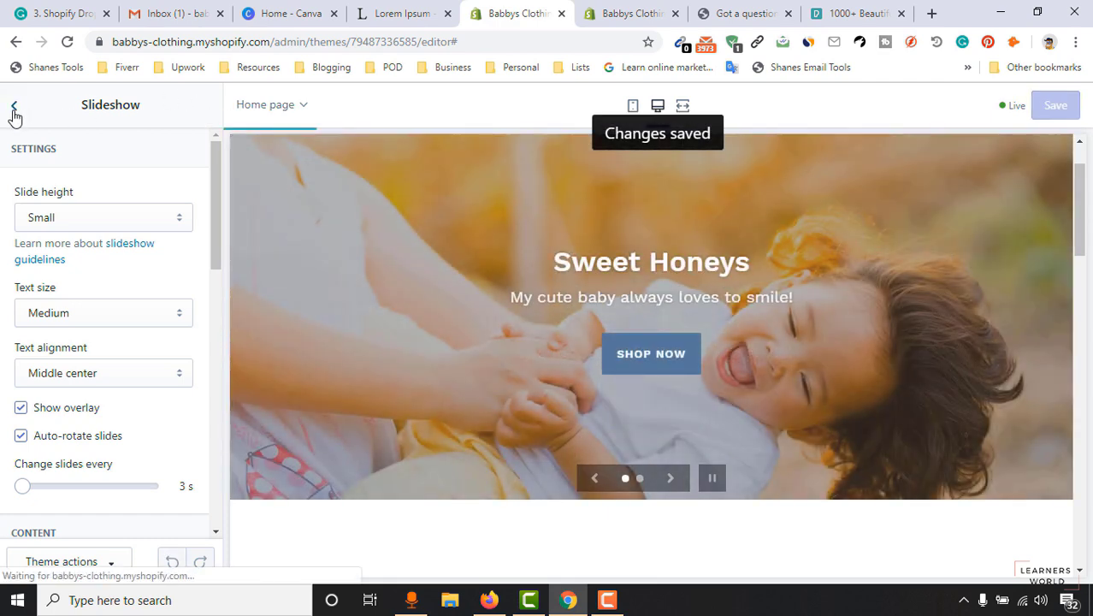
pyautogui.click(14, 109)
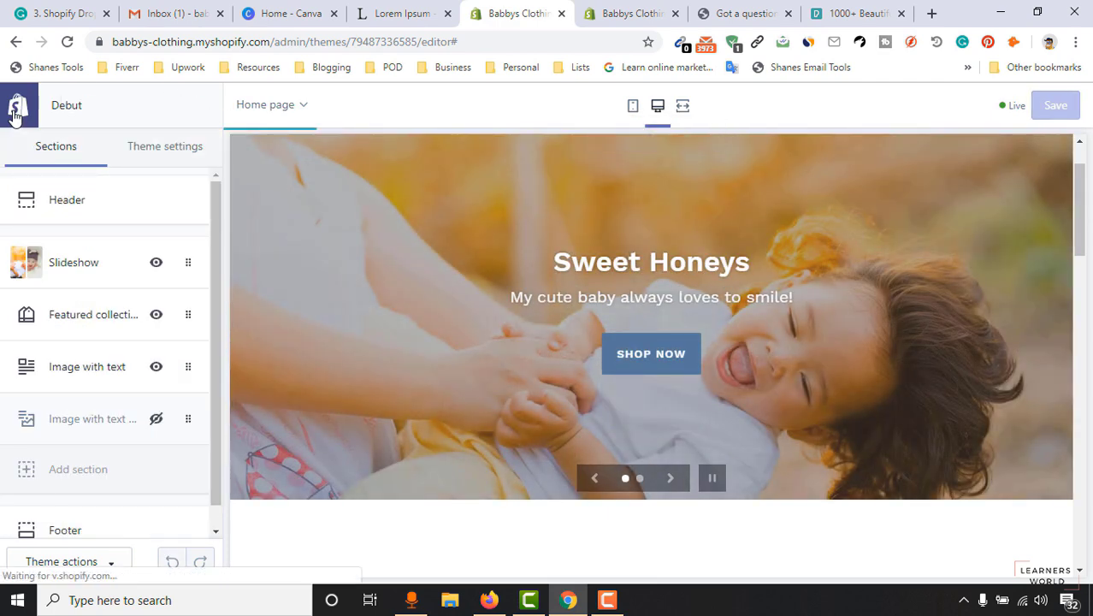
# Open the Featured collection section and scroll the preview to see its placeholder products.
pyautogui.click(91, 294)
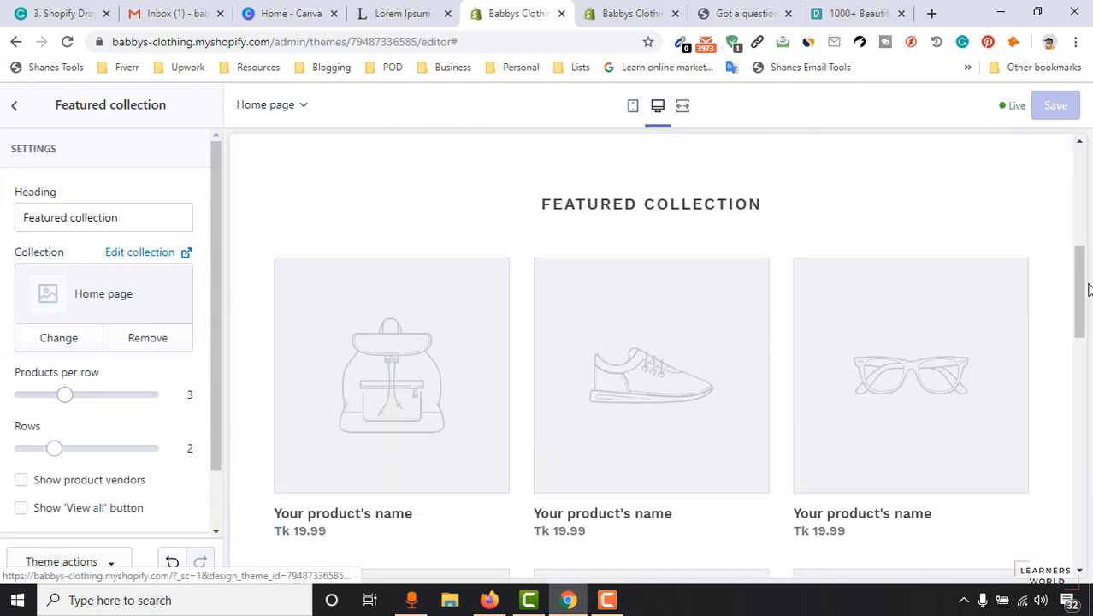
pyautogui.moveTo(1082, 288)
pyautogui.mouseDown()
pyautogui.moveTo(1087, 427)
pyautogui.moveTo(1090, 338)
pyautogui.moveTo(1070, 303)
pyautogui.mouseUp()
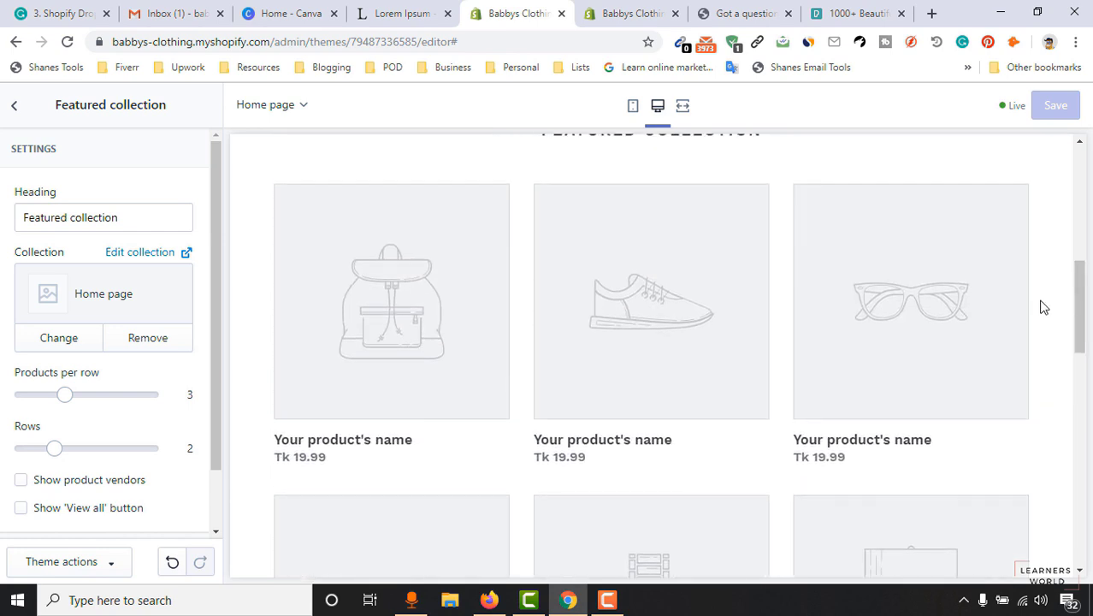
pyautogui.scroll(2, 450, 398)
pyautogui.scroll(4, 881, 325)
pyautogui.scroll(-3, 941, 308)
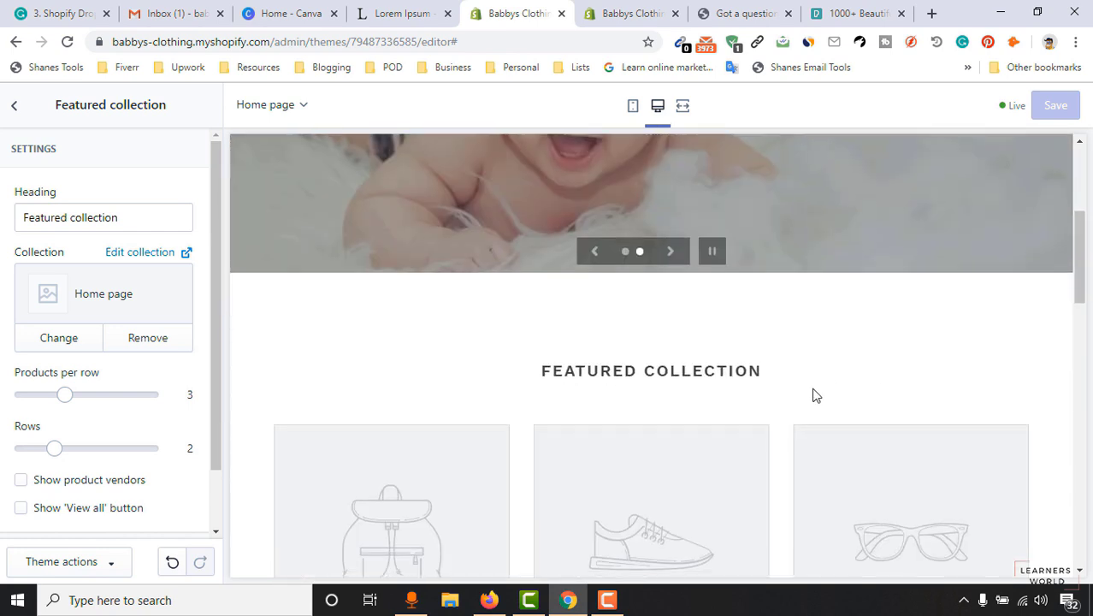
pyautogui.scroll(-2, 868, 366)
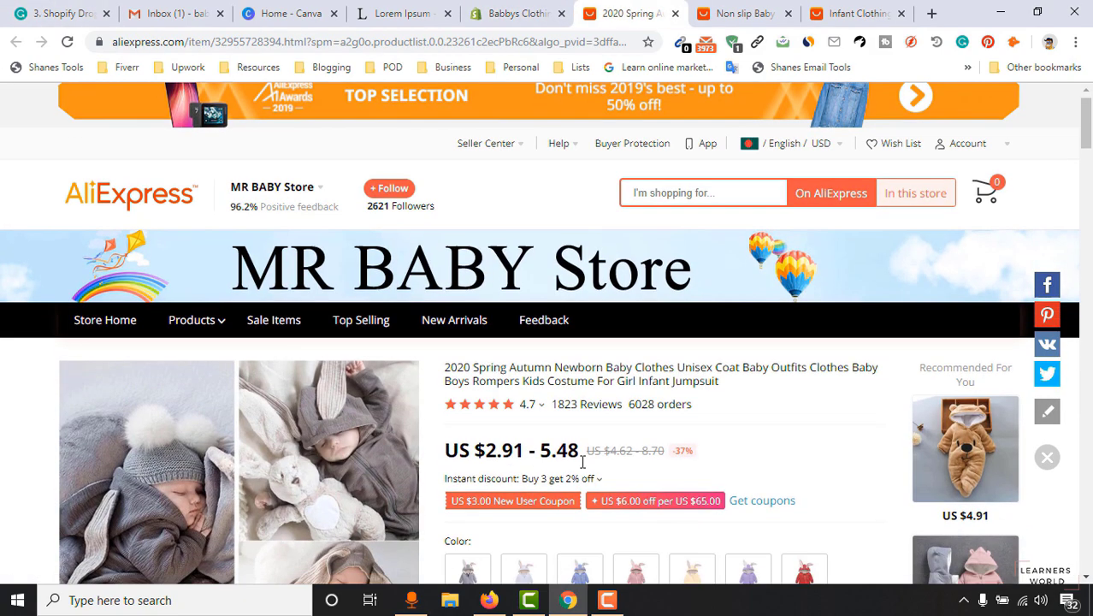
pyautogui.scroll(-3, 582, 462)
# View the AliExpress bunny jumpsuit in the White colour.
pyautogui.scroll(3, 724, 420)
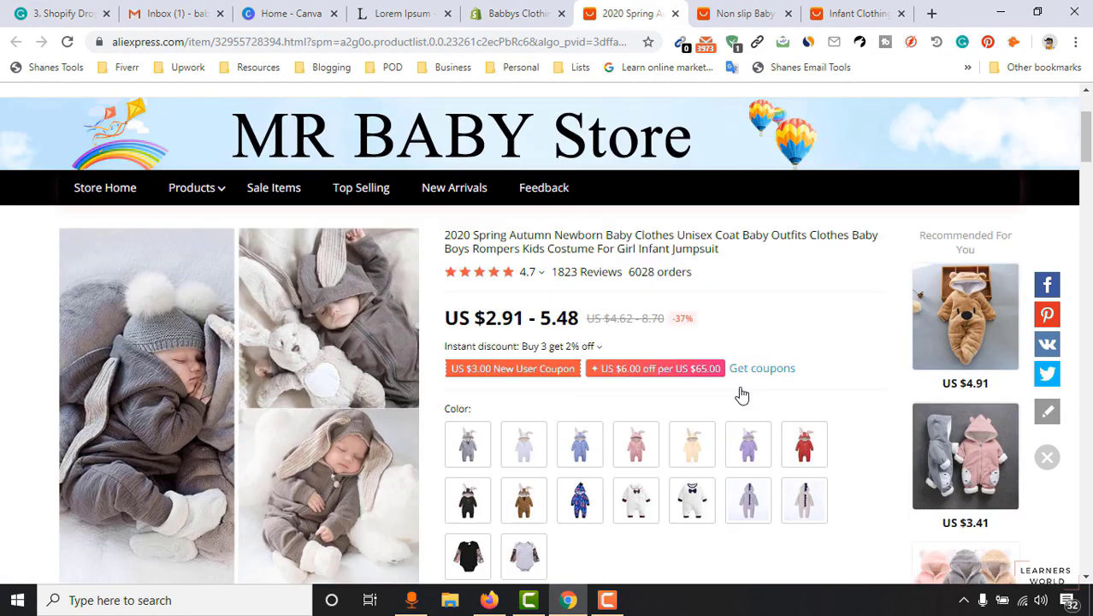
pyautogui.scroll(-1, 585, 511)
pyautogui.click(539, 445)
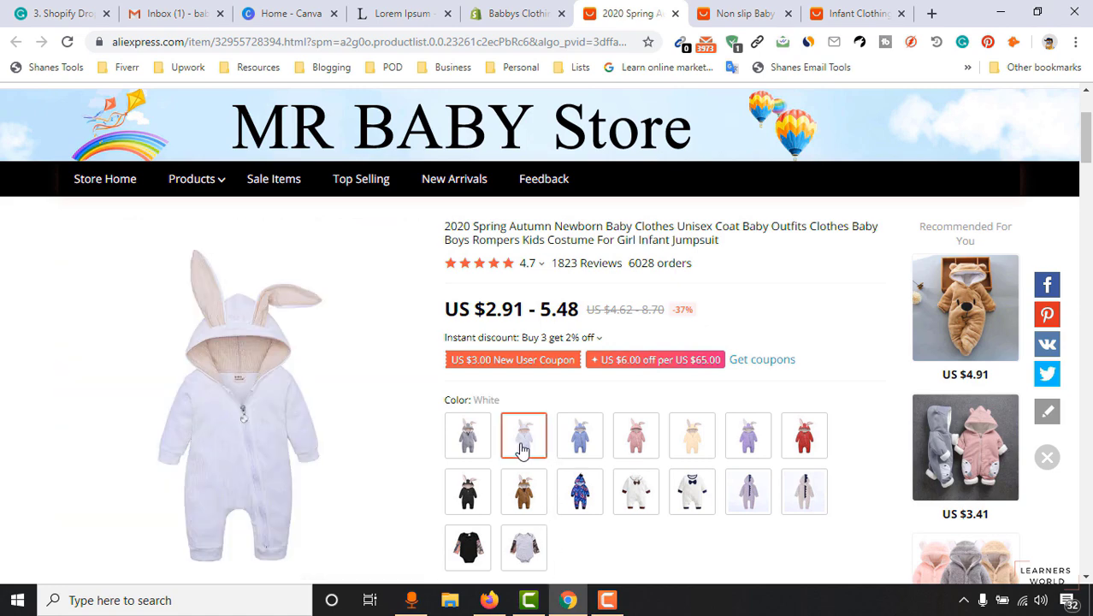
pyautogui.scroll(-1, 542, 503)
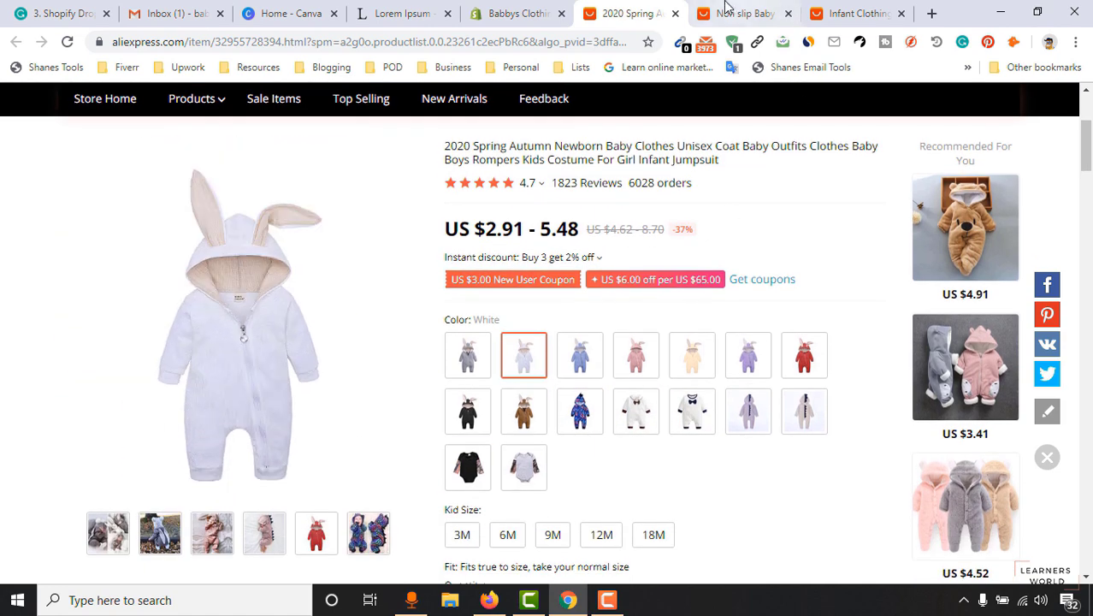
# Browse the baby socks and infant clothing set pages, then return to the Babbys Clothing editor.
pyautogui.click(741, 13)
pyautogui.scroll(-3, 345, 444)
pyautogui.scroll(-3, 346, 445)
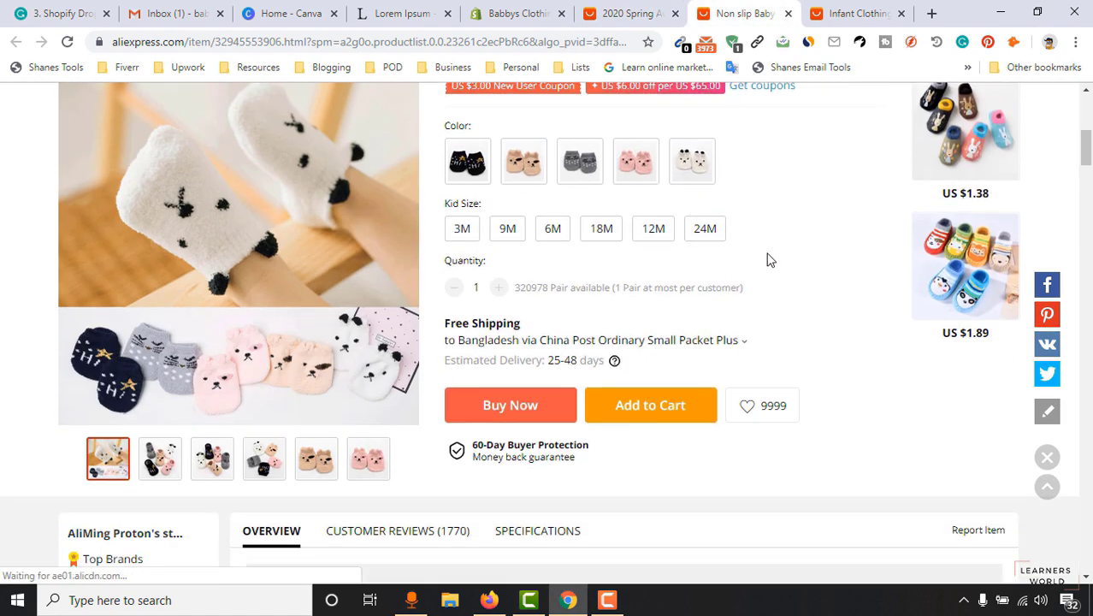
pyautogui.click(859, 15)
pyautogui.click(805, 171)
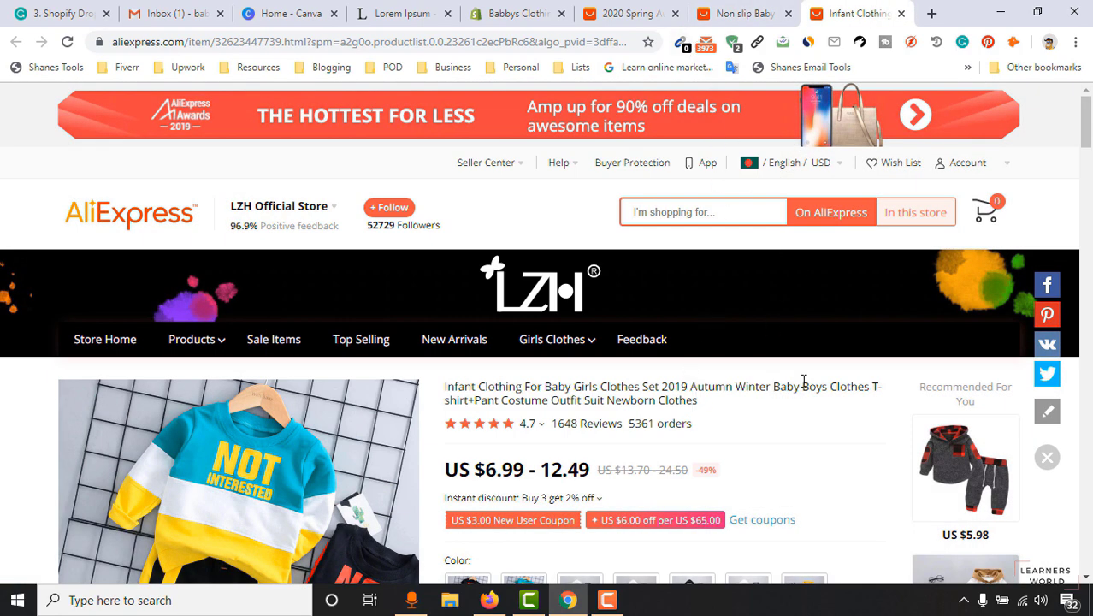
pyautogui.click(549, 9)
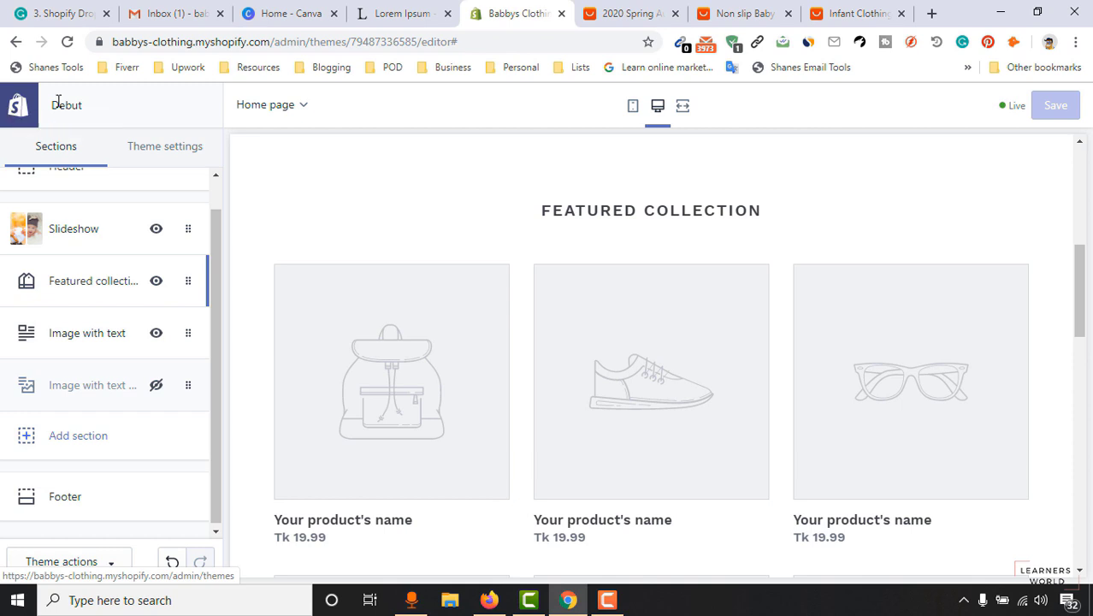
# Add the Oberlo - Dropshipping App from the store's Apps page and approve its installation.
pyautogui.click(26, 115)
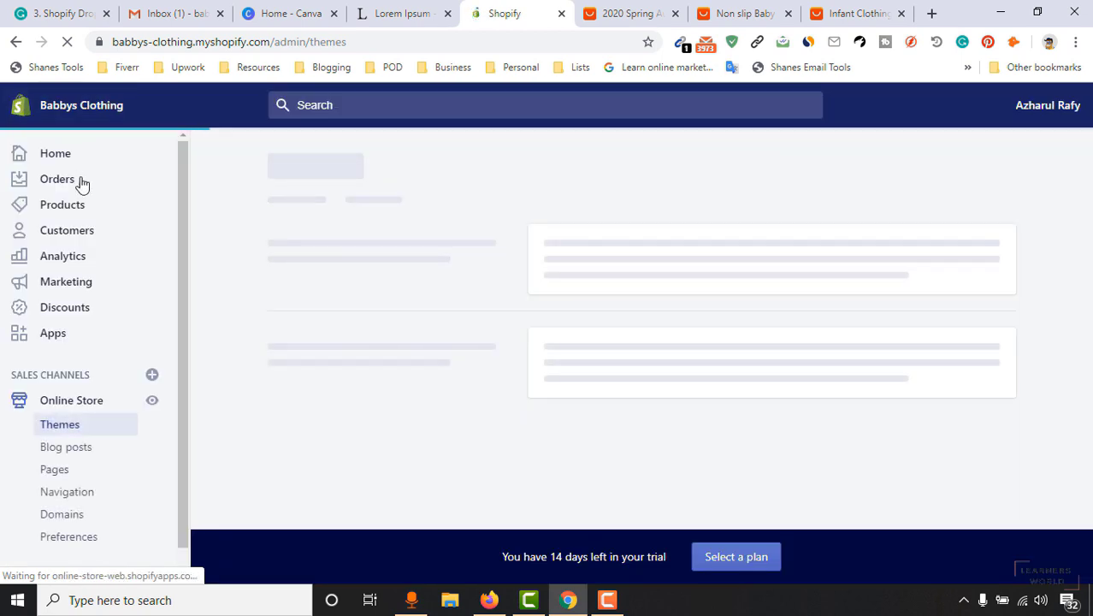
pyautogui.click(53, 333)
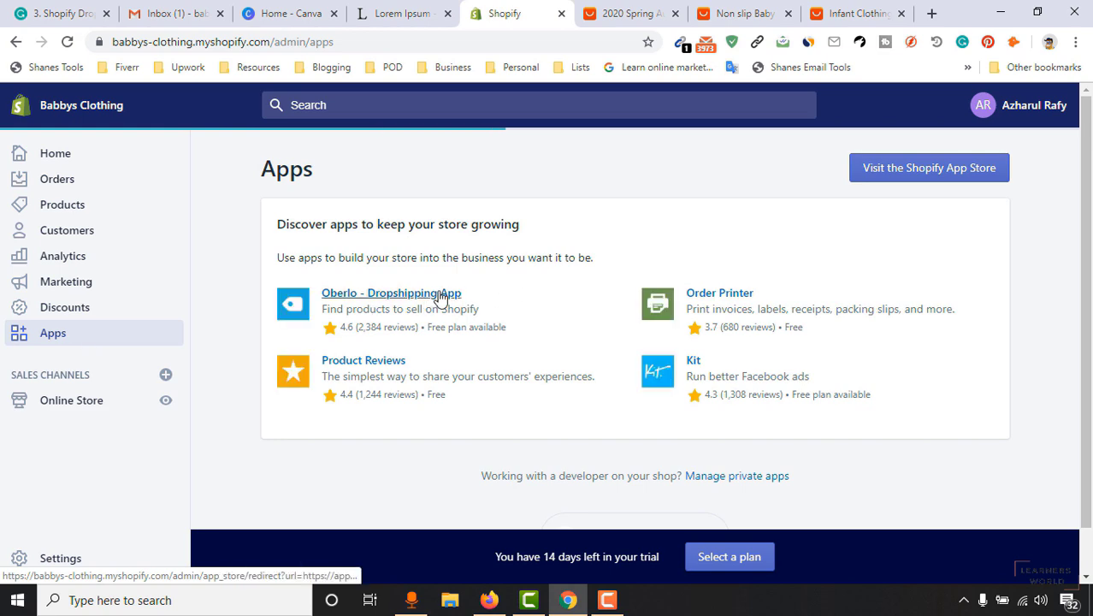
pyautogui.click(443, 303)
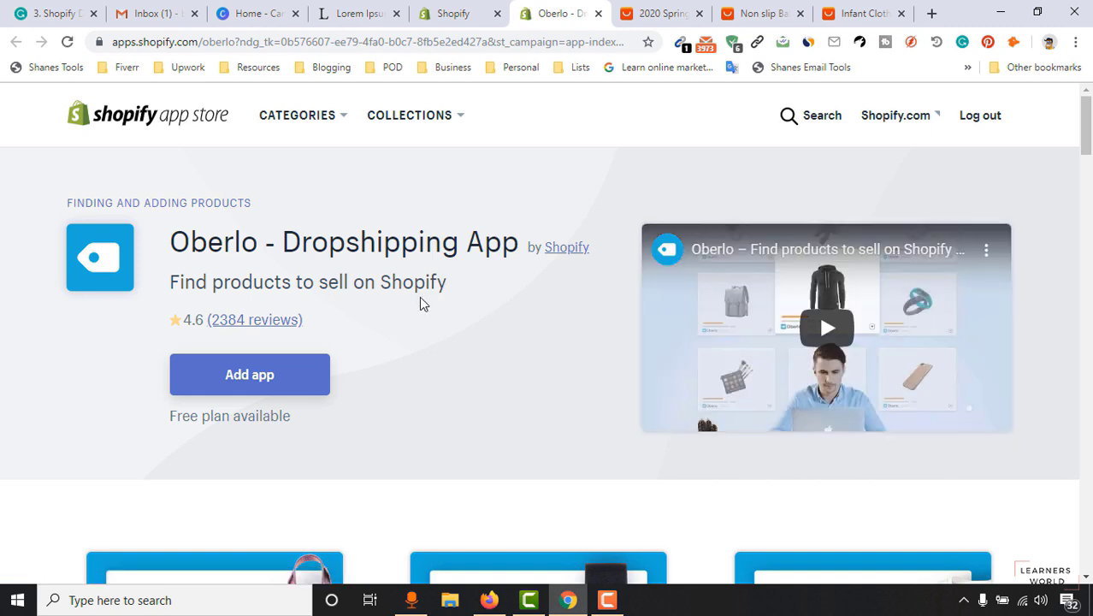
pyautogui.click(219, 385)
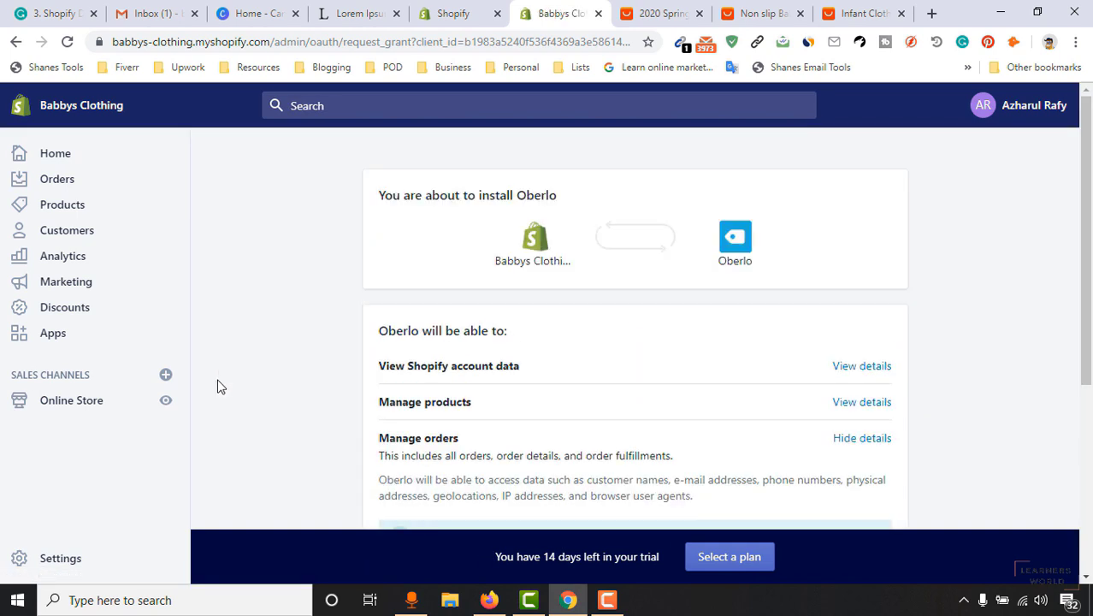
pyautogui.moveTo(1089, 164); pyautogui.dragTo(1087, 330)
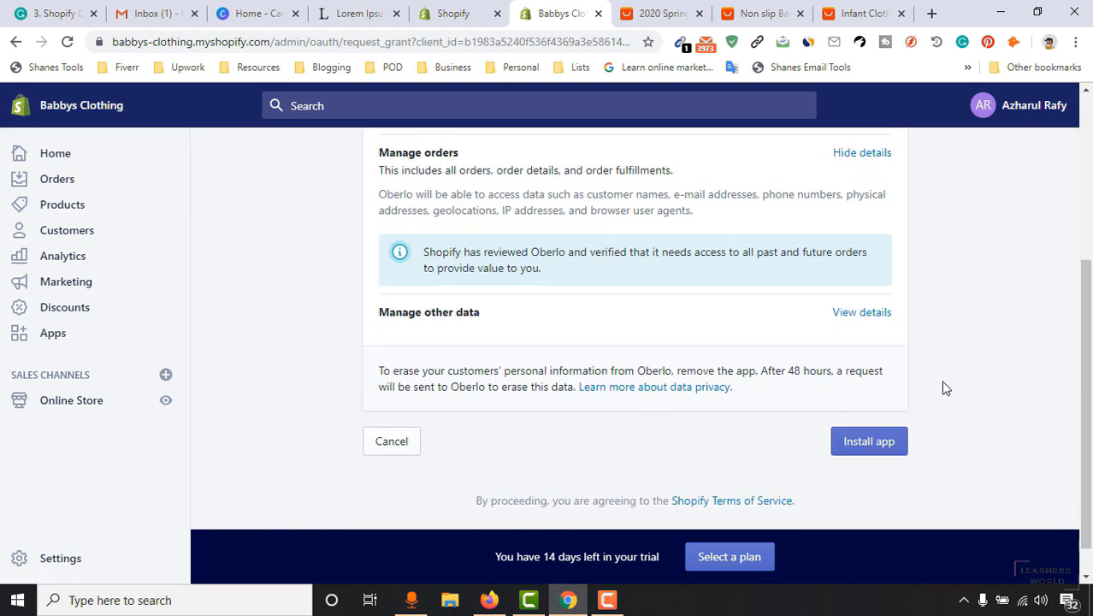
pyautogui.click(890, 454)
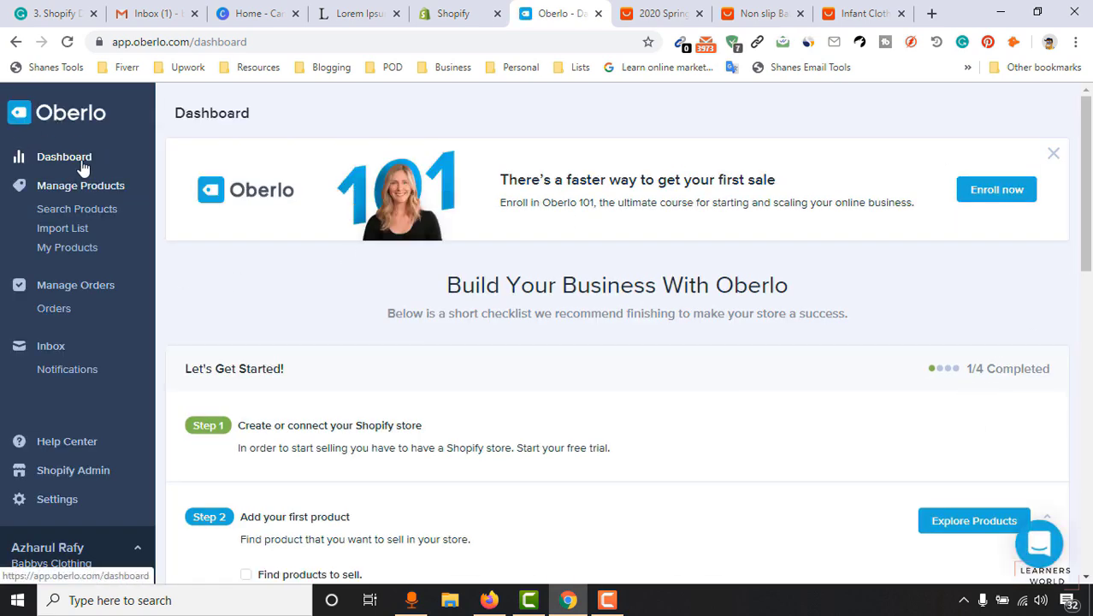
# Open Oberlo's Search Products catalogue from the dashboard and start a new Google tab.
pyautogui.moveTo(1085, 188); pyautogui.dragTo(1085, 233)
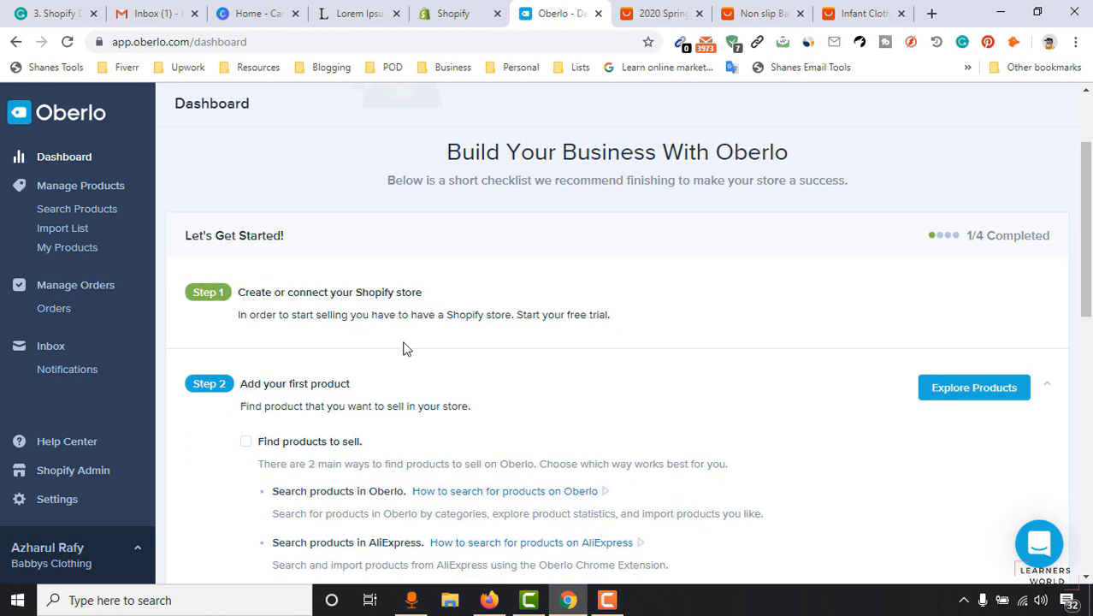
pyautogui.click(456, 7)
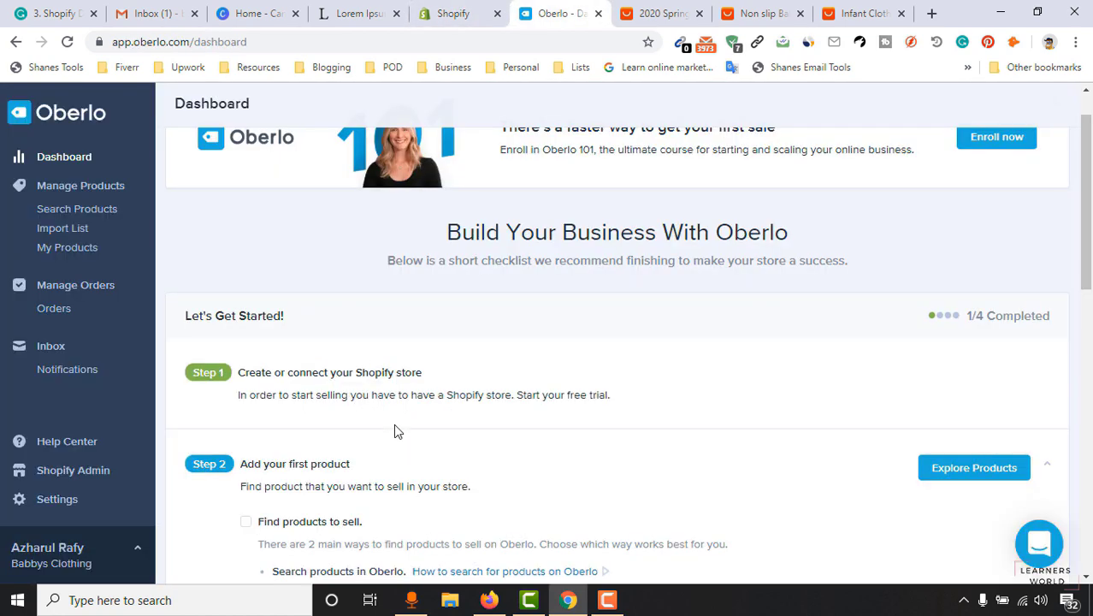
pyautogui.scroll(-2, 569, 380)
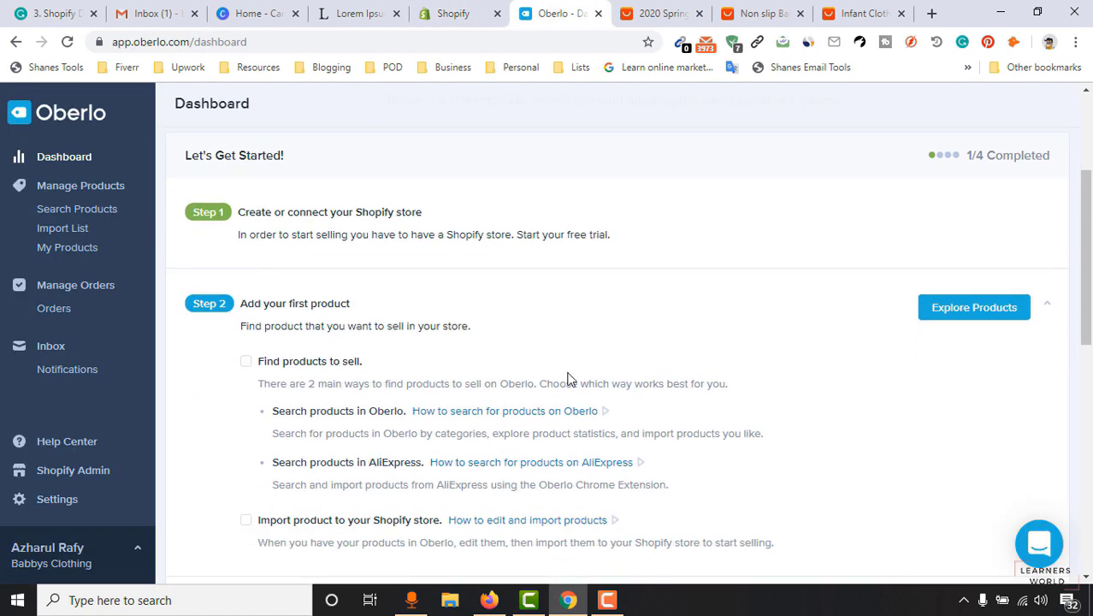
pyautogui.click(955, 319)
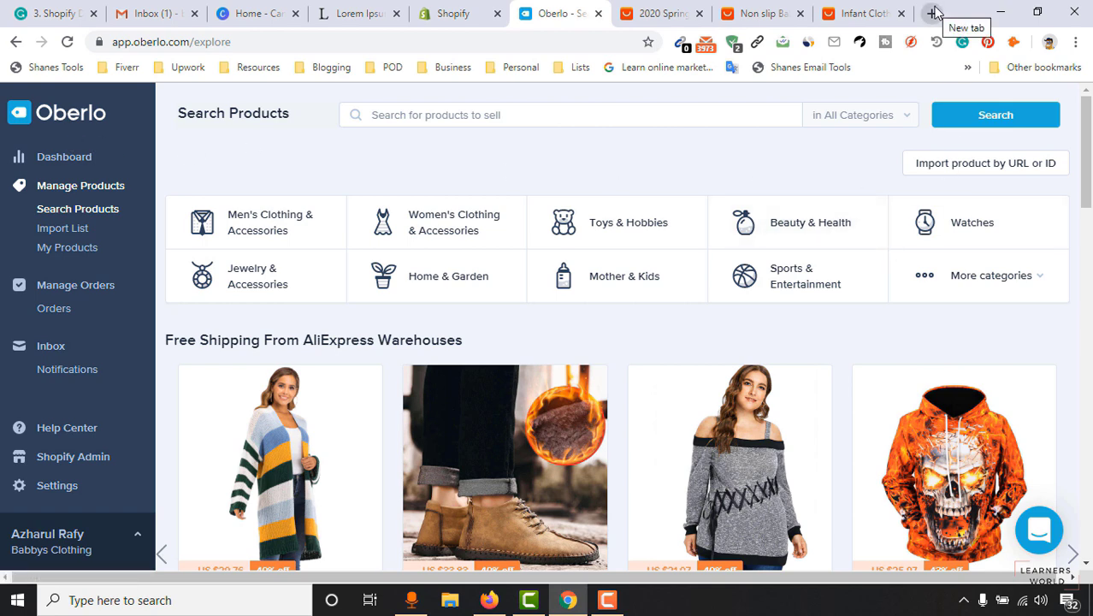
pyautogui.click(934, 12)
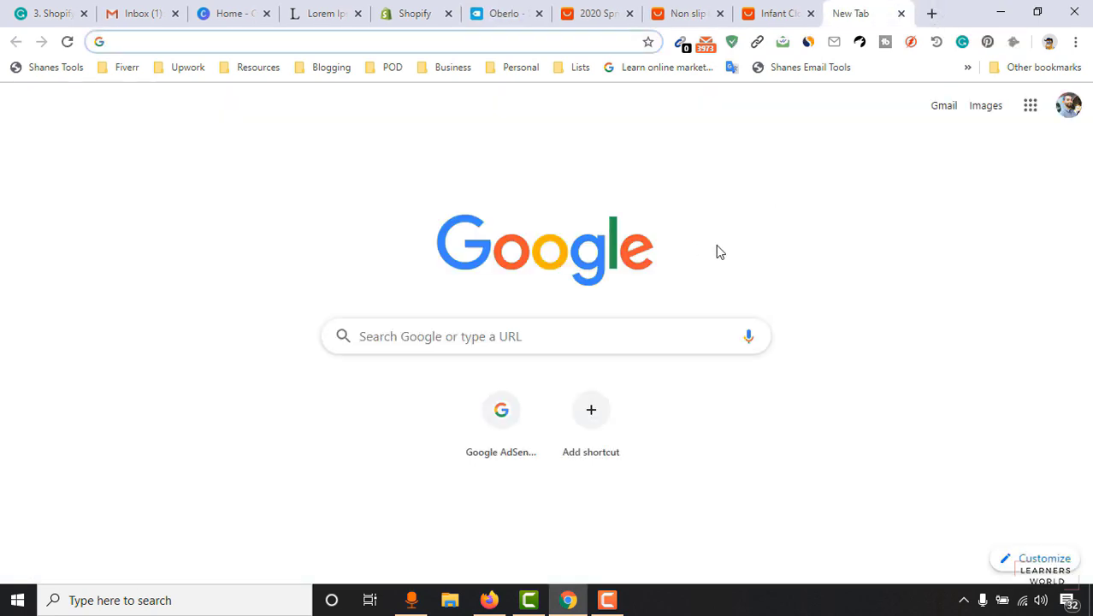
# Find the Oberlo Chrome extension and add the AliExpress Product Importer to Chrome.
pyautogui.write('ober')
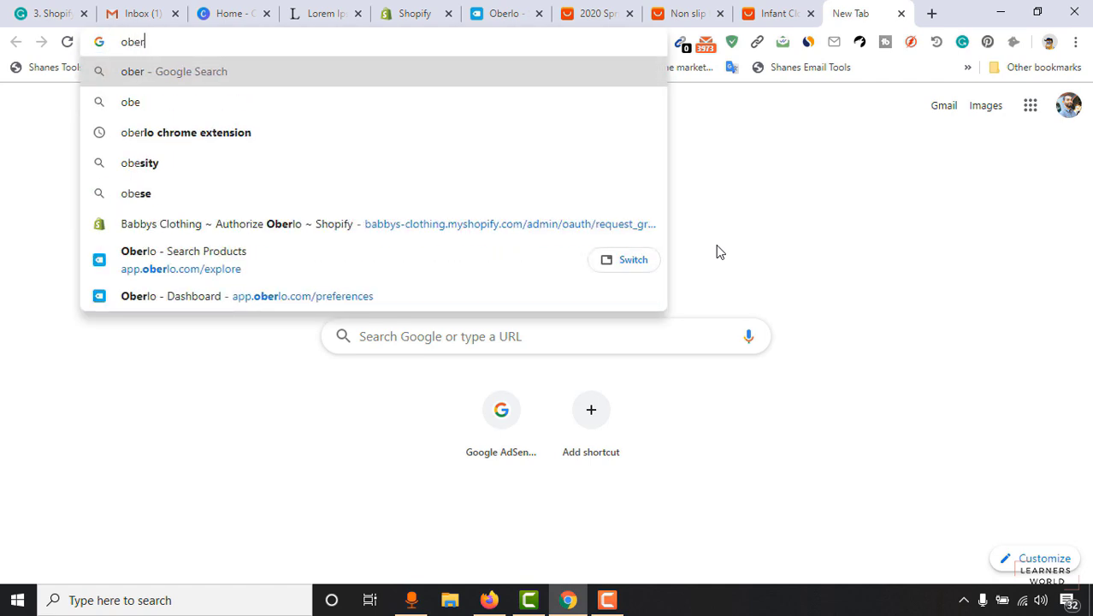
pyautogui.write('lo')
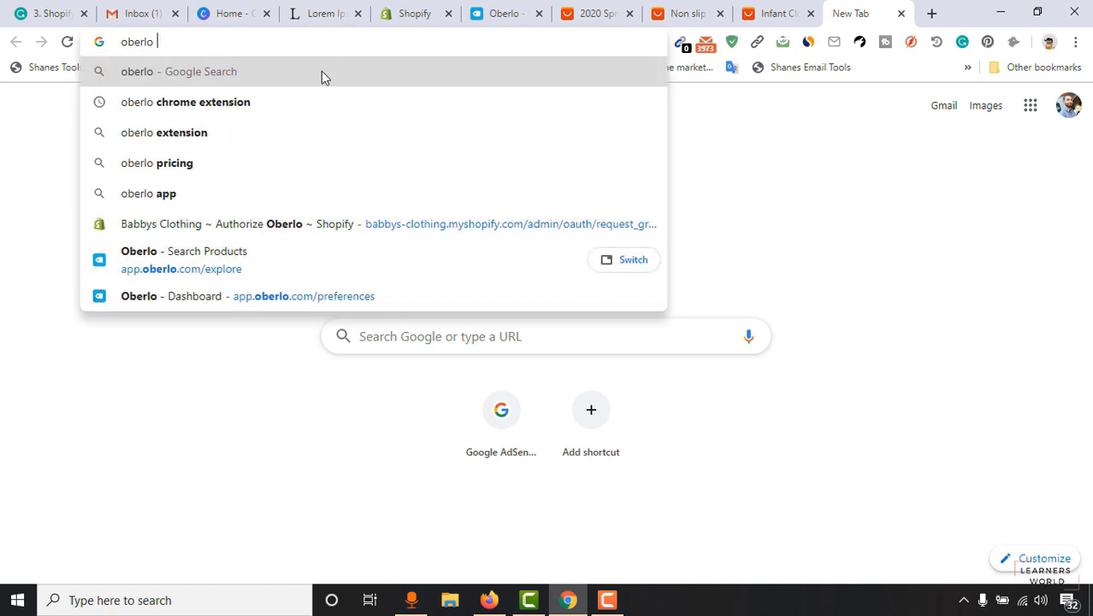
pyautogui.press('Down')
pyautogui.press('Return')
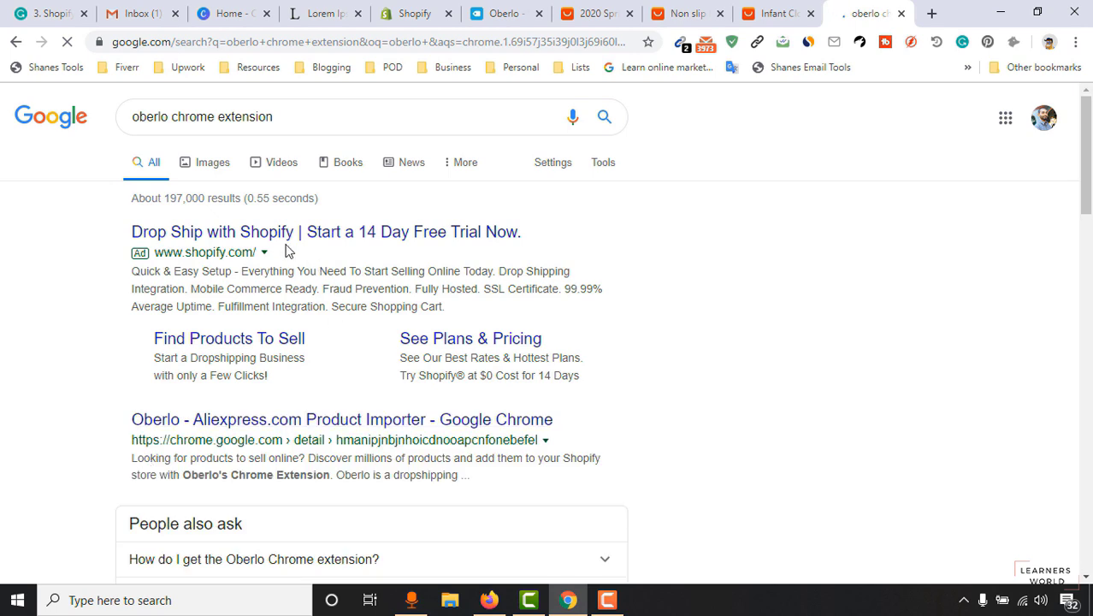
pyautogui.click(224, 427)
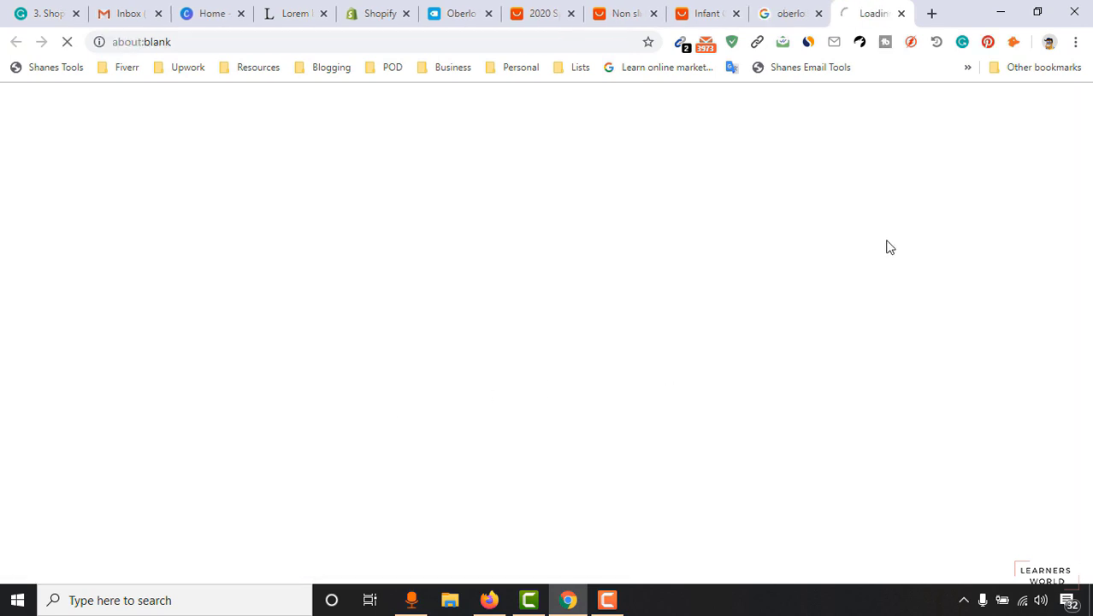
pyautogui.click(800, 15)
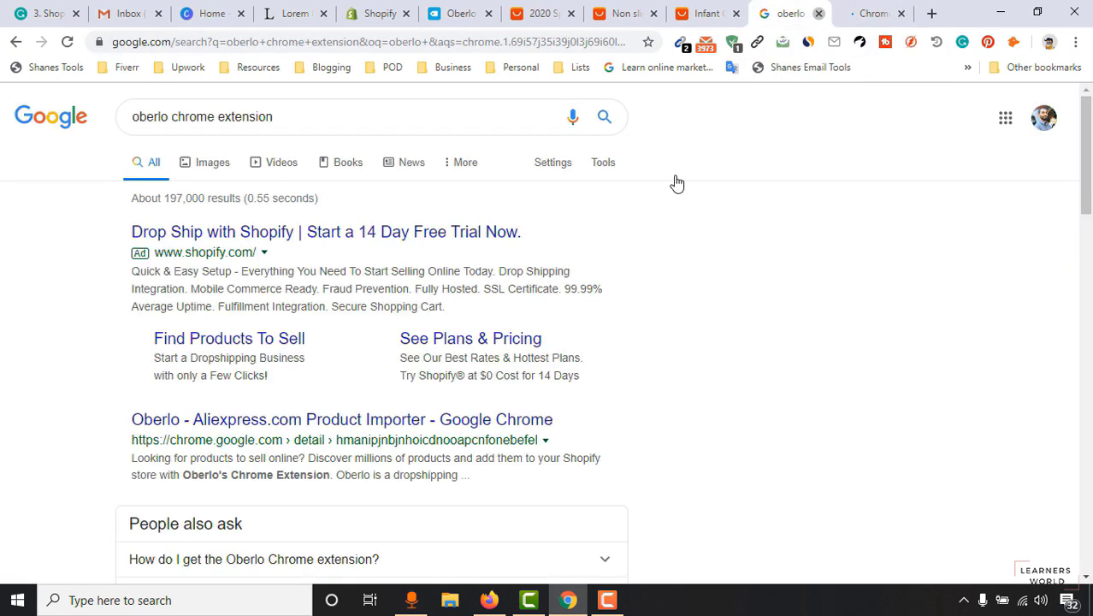
pyautogui.hotkey('ctrl', 'w')
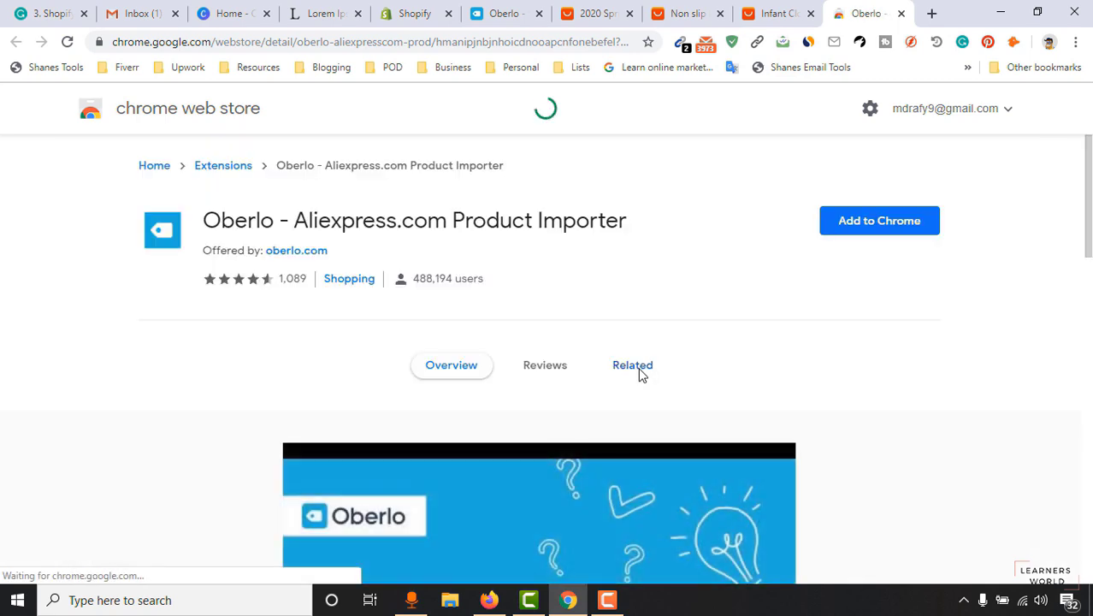
pyautogui.click(898, 227)
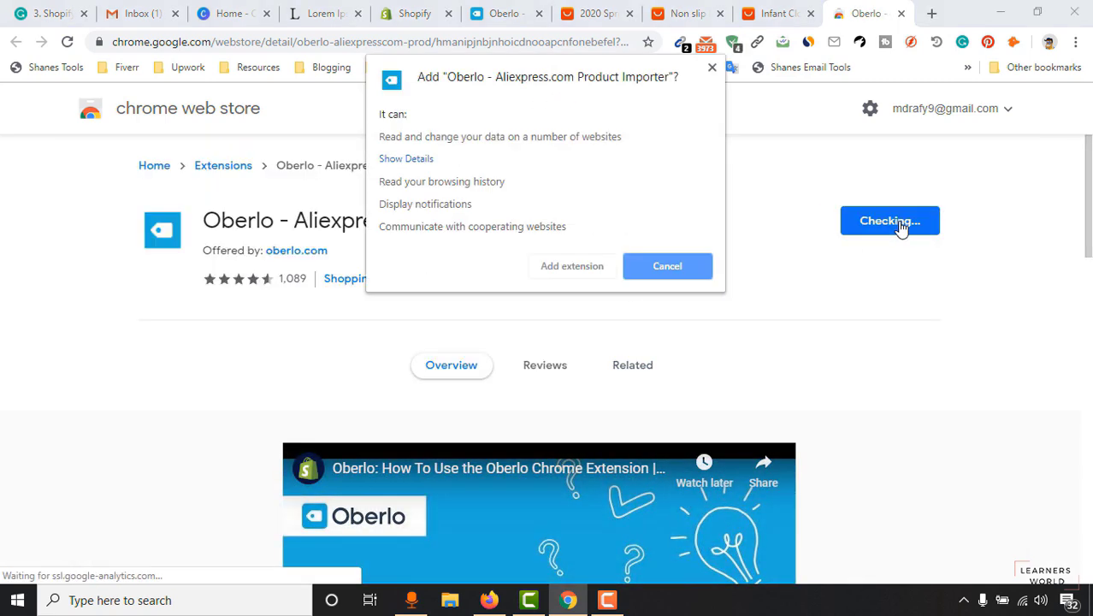
pyautogui.click(573, 275)
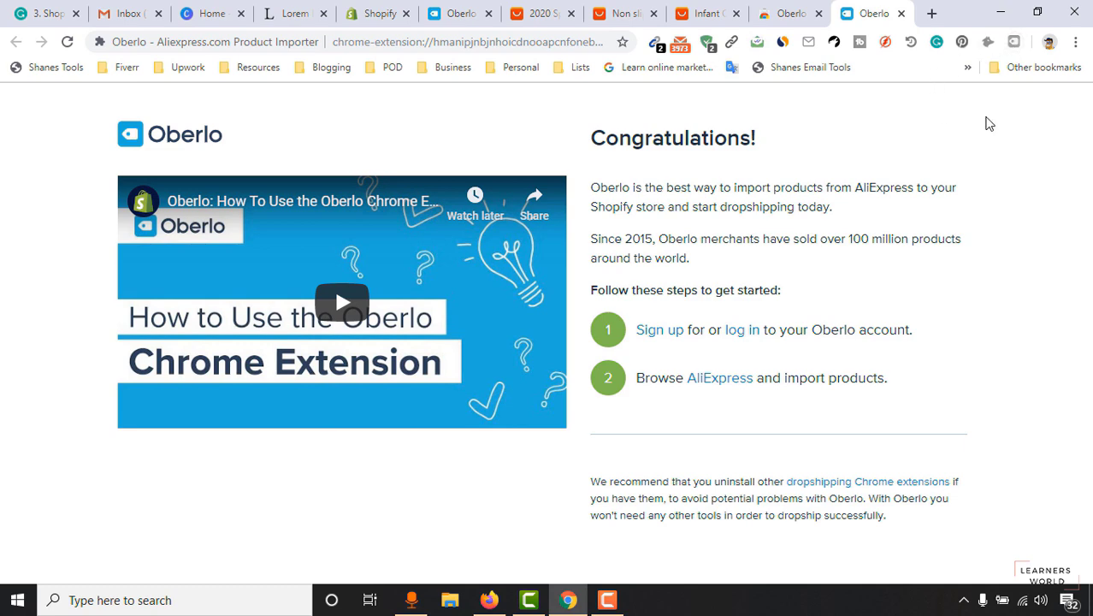
# Close the two Oberlo extension tabs and return to the Infant Clothing AliExpress page.
pyautogui.click(900, 13)
pyautogui.click(819, 12)
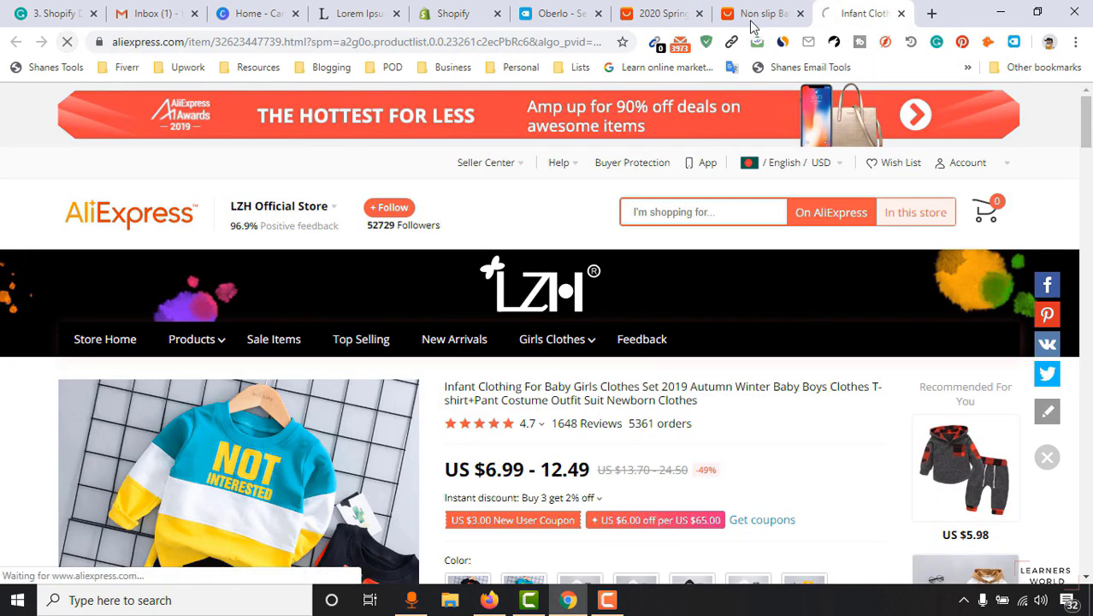
pyautogui.hotkey('ctrl', 'shift', 'Tab')
pyautogui.hotkey('ctrl', 'shift', 'Tab')
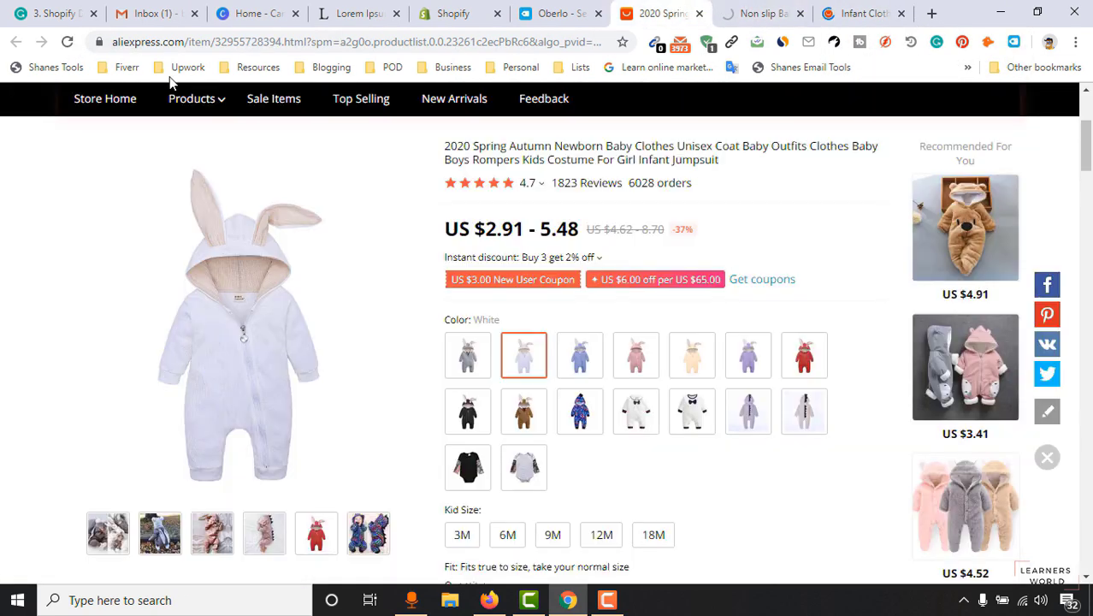
pyautogui.click(867, 10)
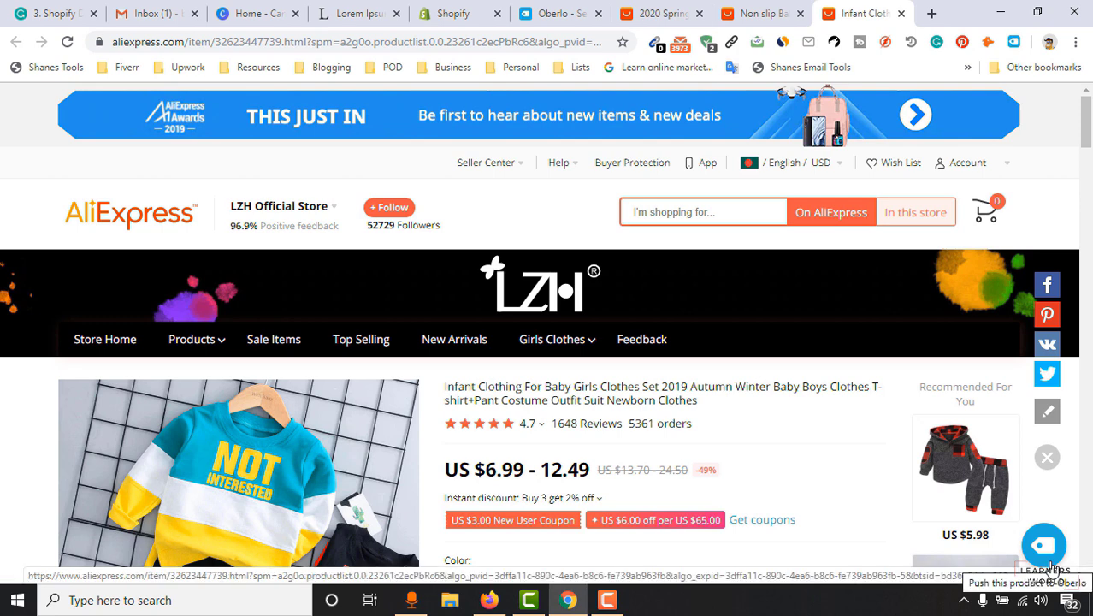
# Look through the Oberlo search, apps and other tabs, ending on the 2020 Spring product page.
pyautogui.click(554, 14)
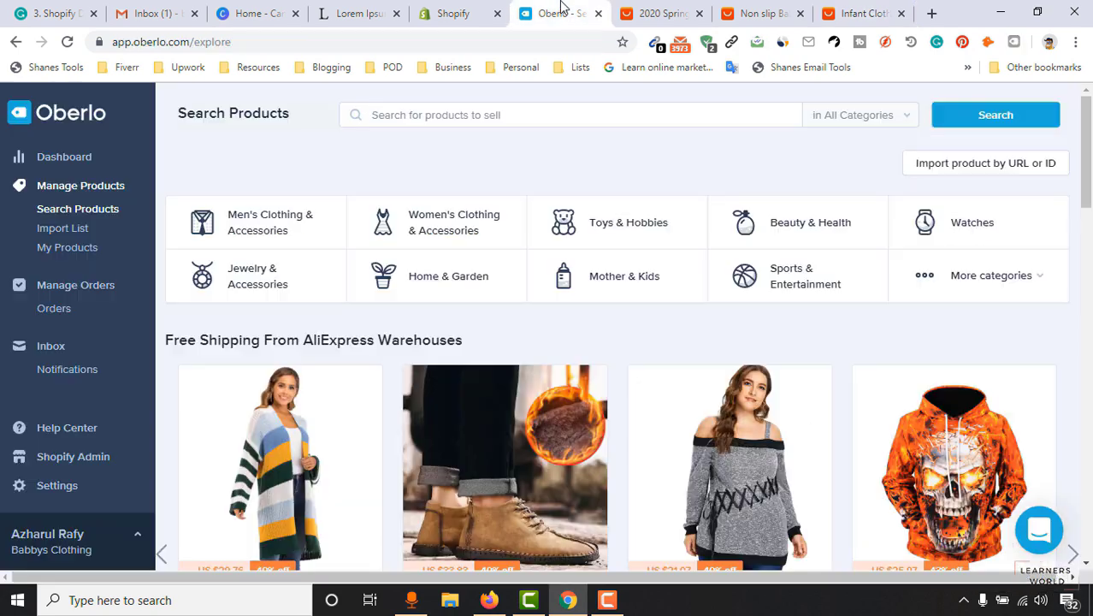
pyautogui.click(463, 15)
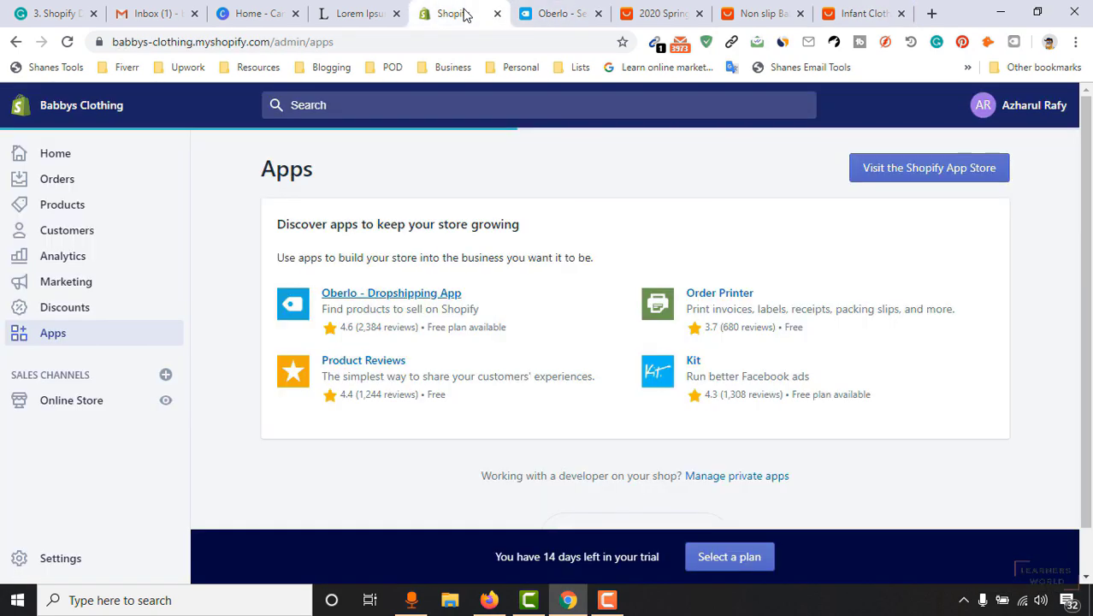
pyautogui.click(370, 12)
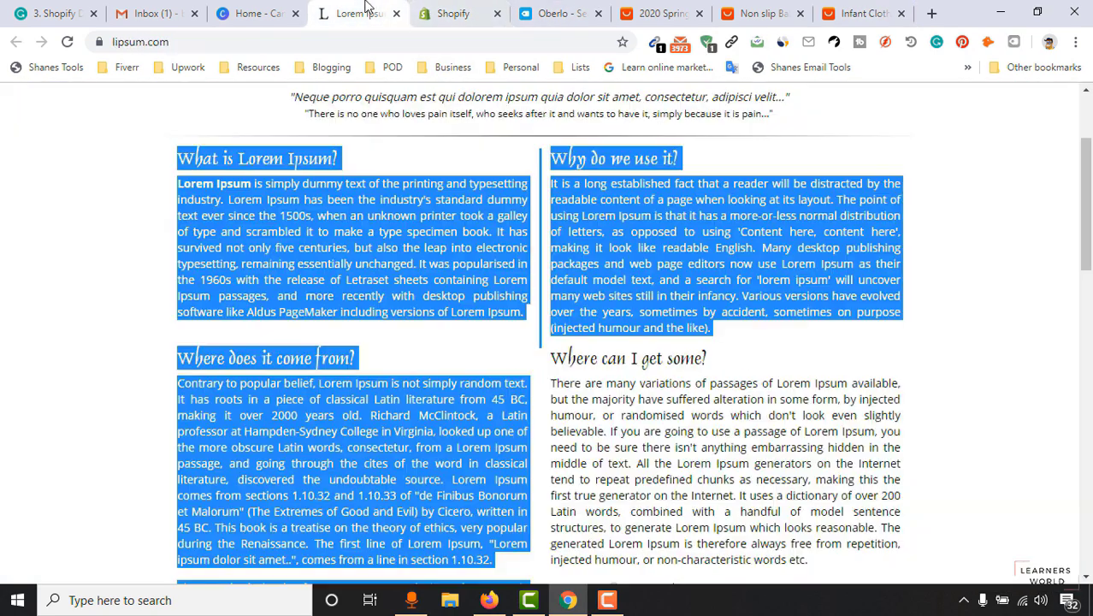
pyautogui.click(261, 12)
pyautogui.click(439, 11)
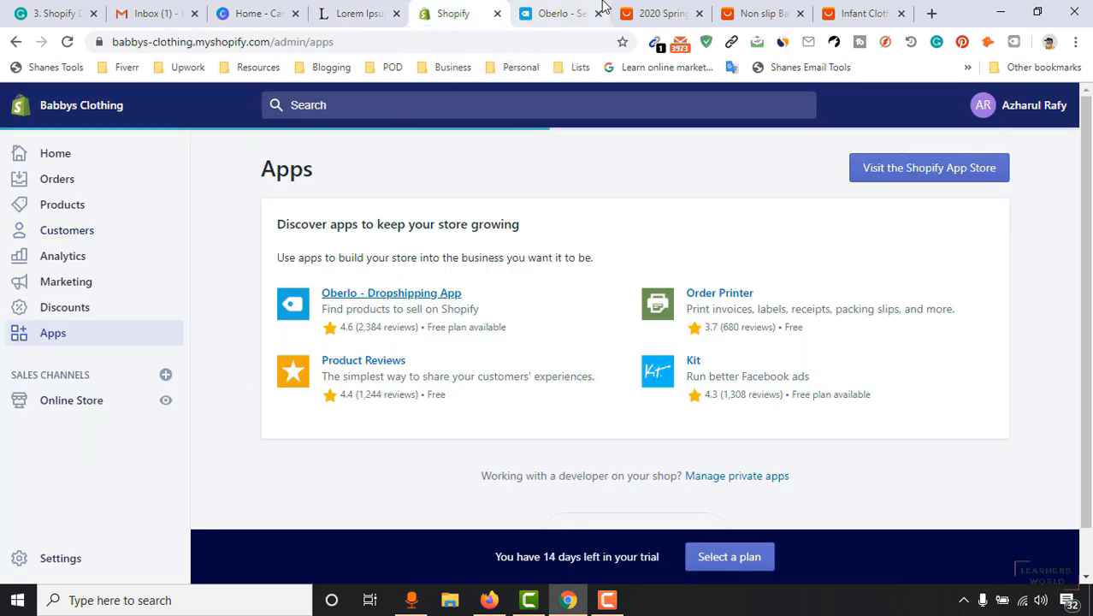
pyautogui.click(663, 12)
# Push the infant clothing set, non-slip socks and 2020 Spring jumpsuit to Oberlo.
pyautogui.click(874, 10)
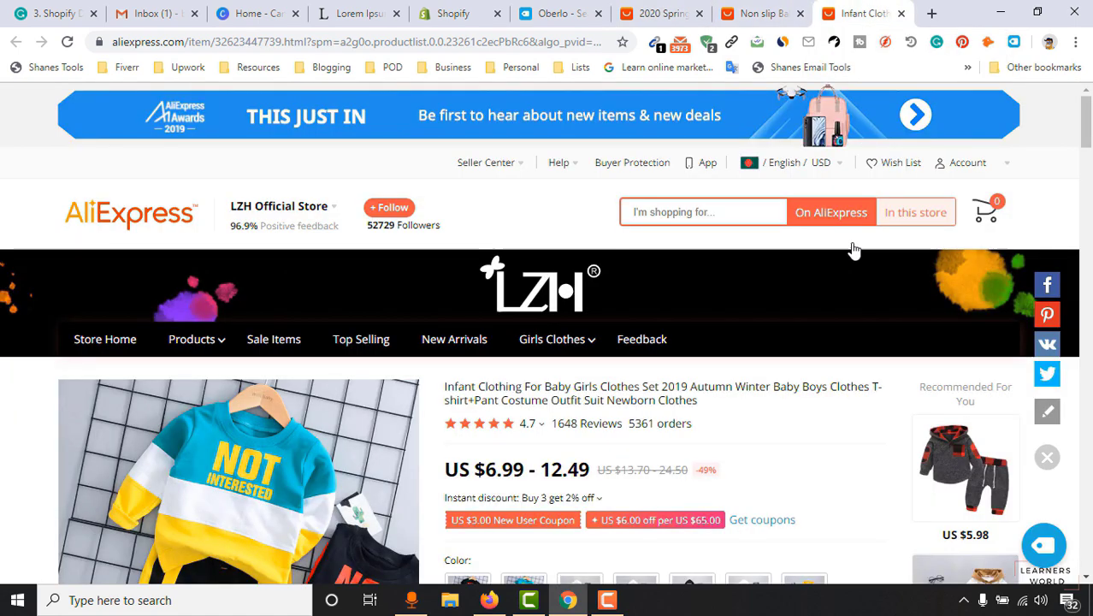
pyautogui.scroll(-3, 1045, 548)
pyautogui.scroll(3, 1045, 548)
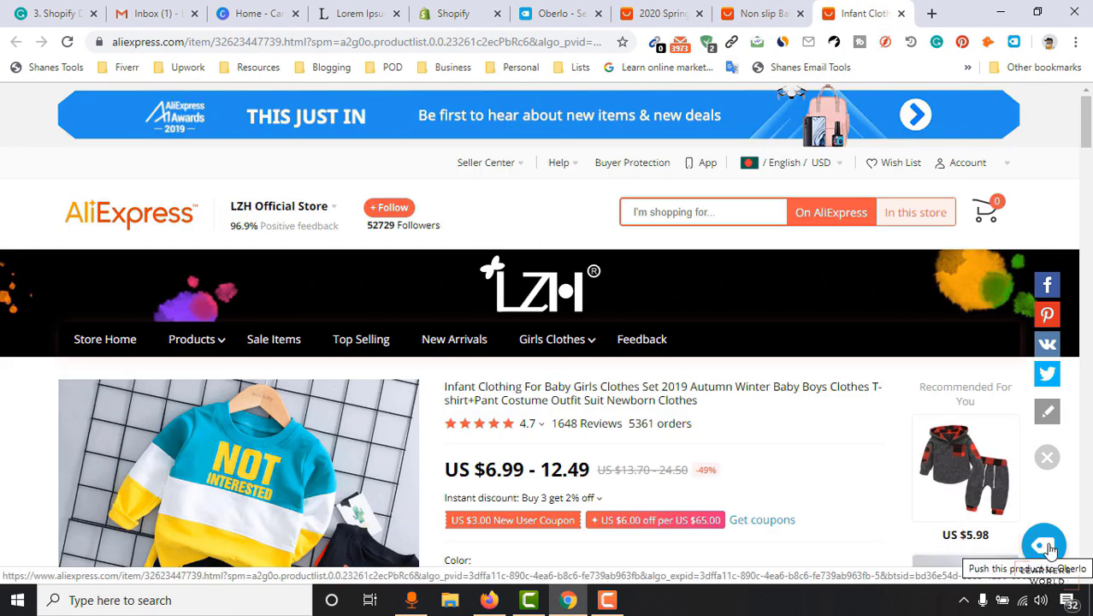
pyautogui.click(1050, 549)
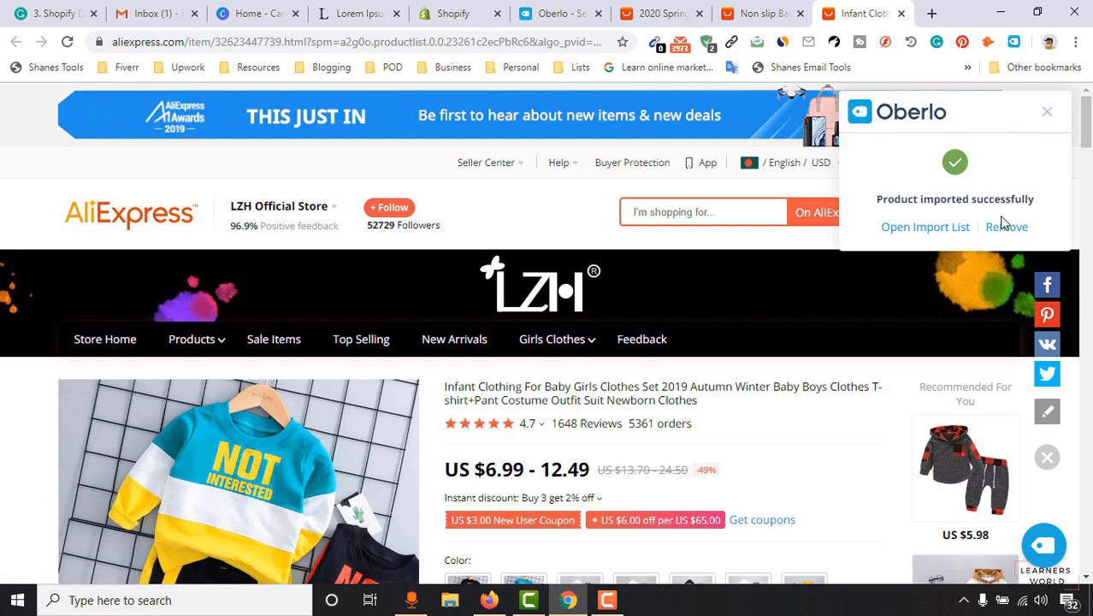
pyautogui.click(763, 13)
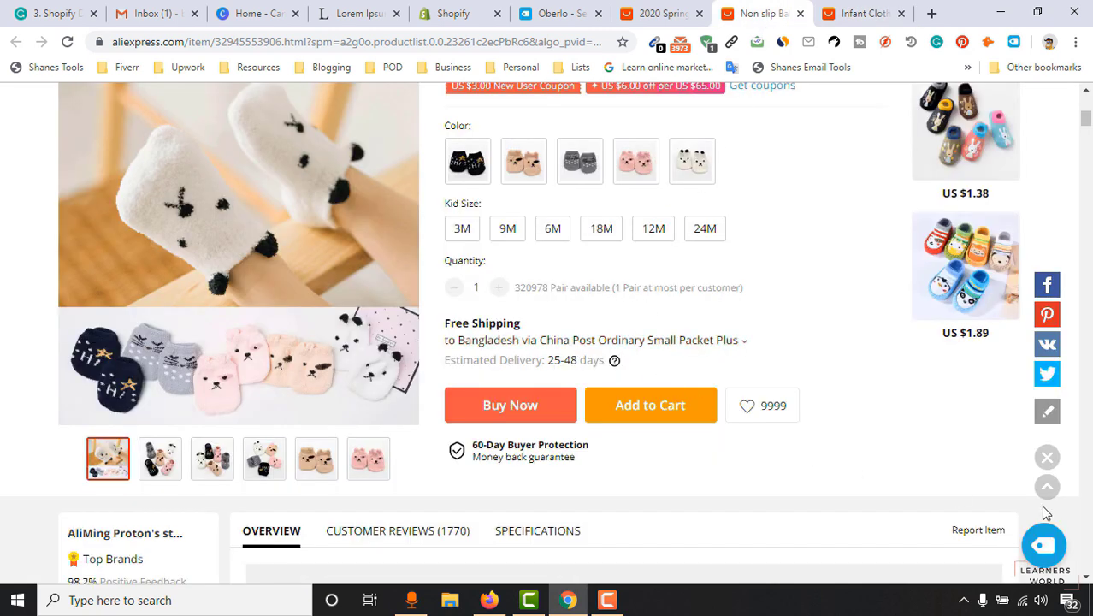
pyautogui.click(1044, 545)
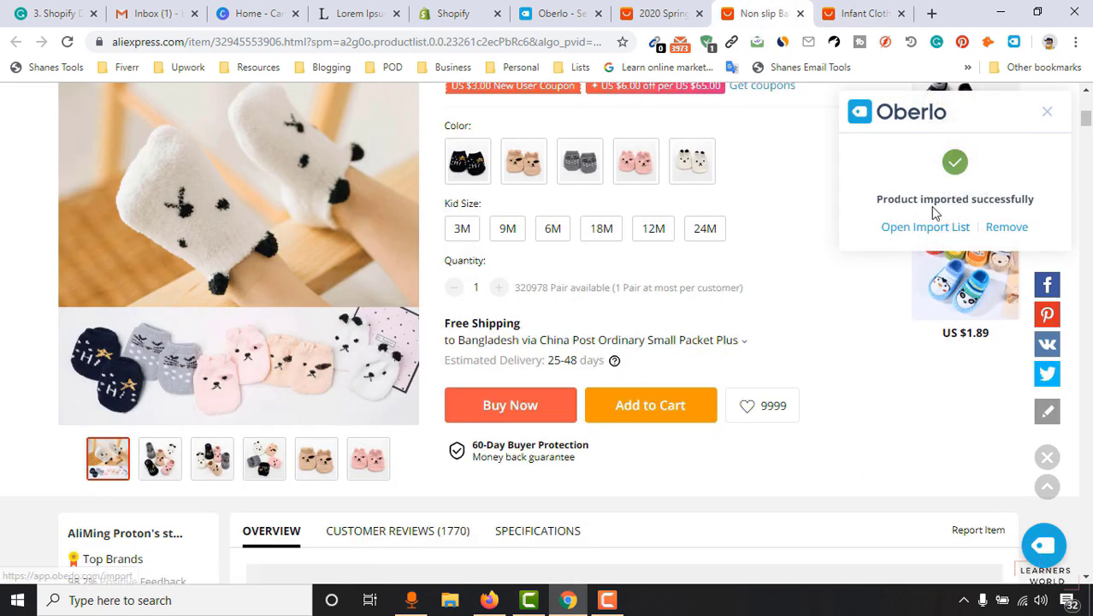
pyautogui.click(684, 8)
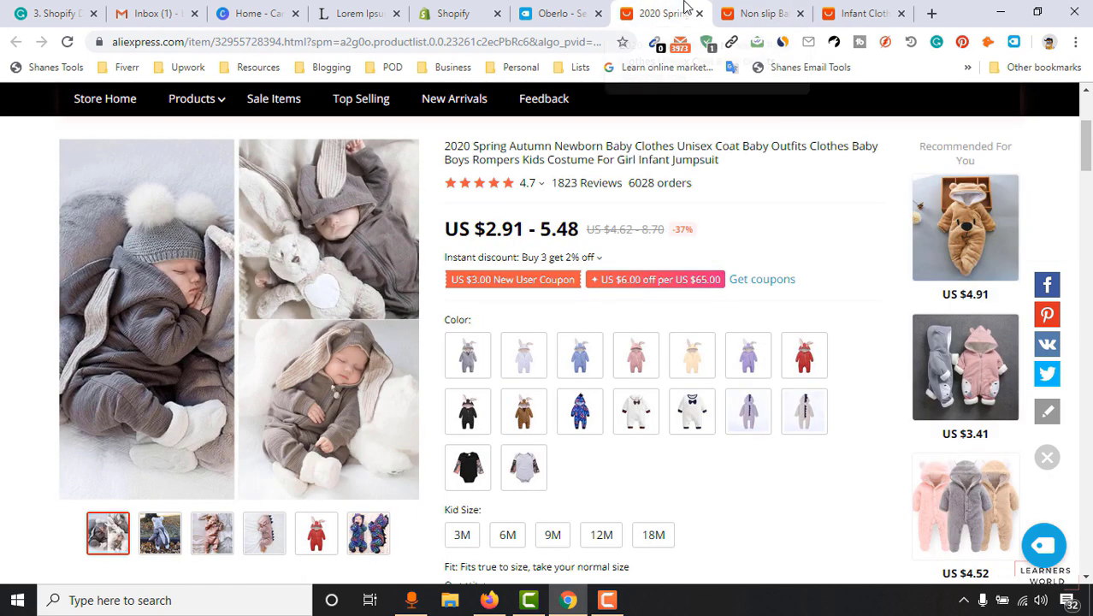
pyautogui.click(1043, 545)
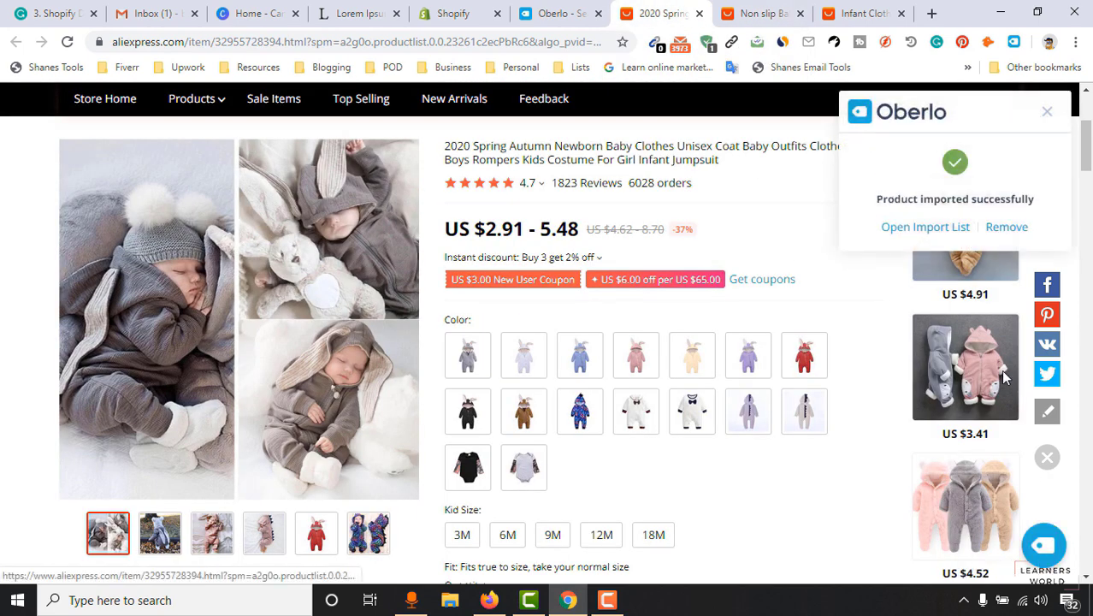
# Open the Oberlo Import List and close the leftover AliExpress and Oberlo tabs.
pyautogui.scroll(3, 654, 293)
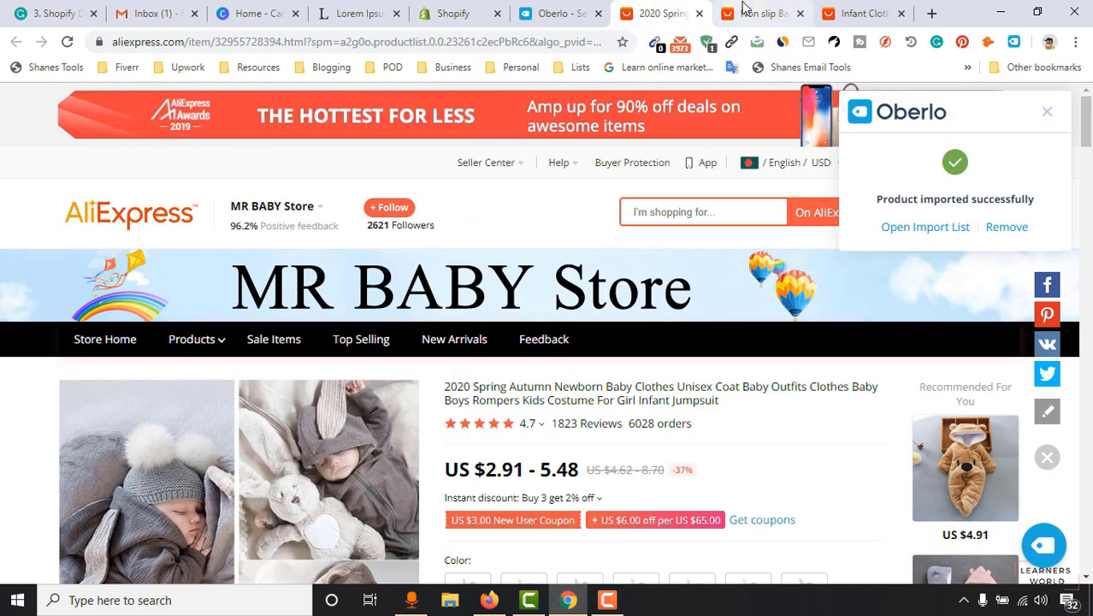
pyautogui.click(925, 233)
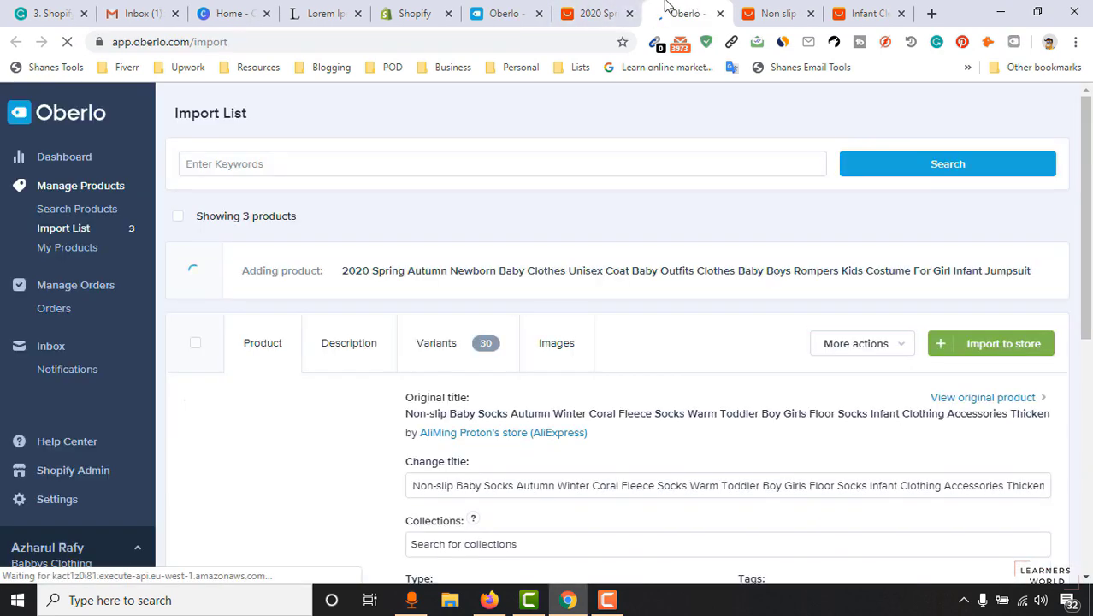
pyautogui.moveTo(667, 7); pyautogui.dragTo(529, 10)
pyautogui.click(612, 12)
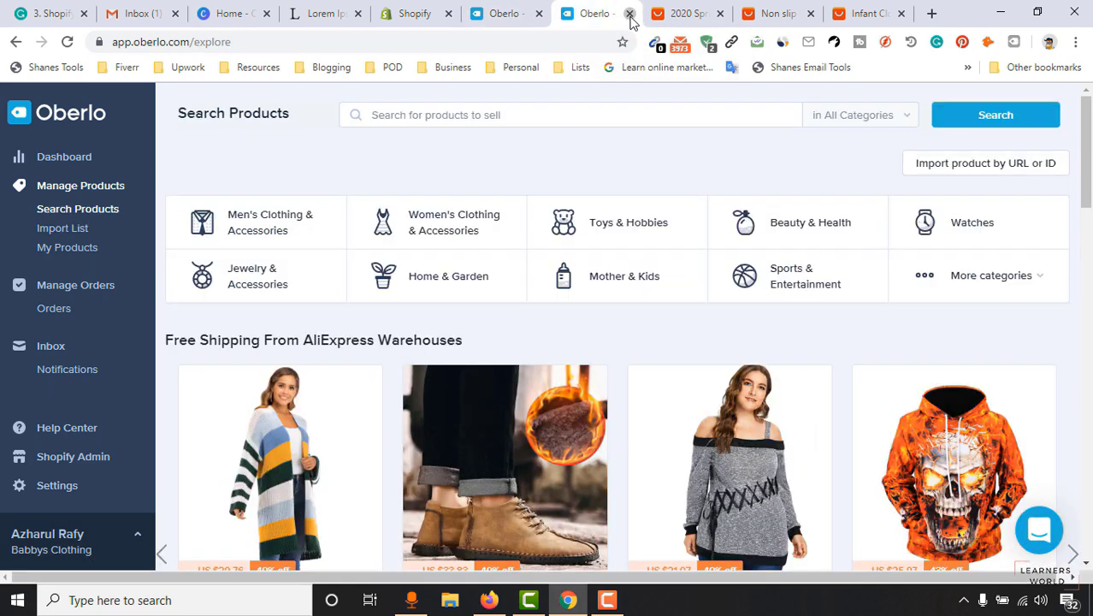
pyautogui.click(629, 14)
pyautogui.click(631, 14)
pyautogui.click(631, 14)
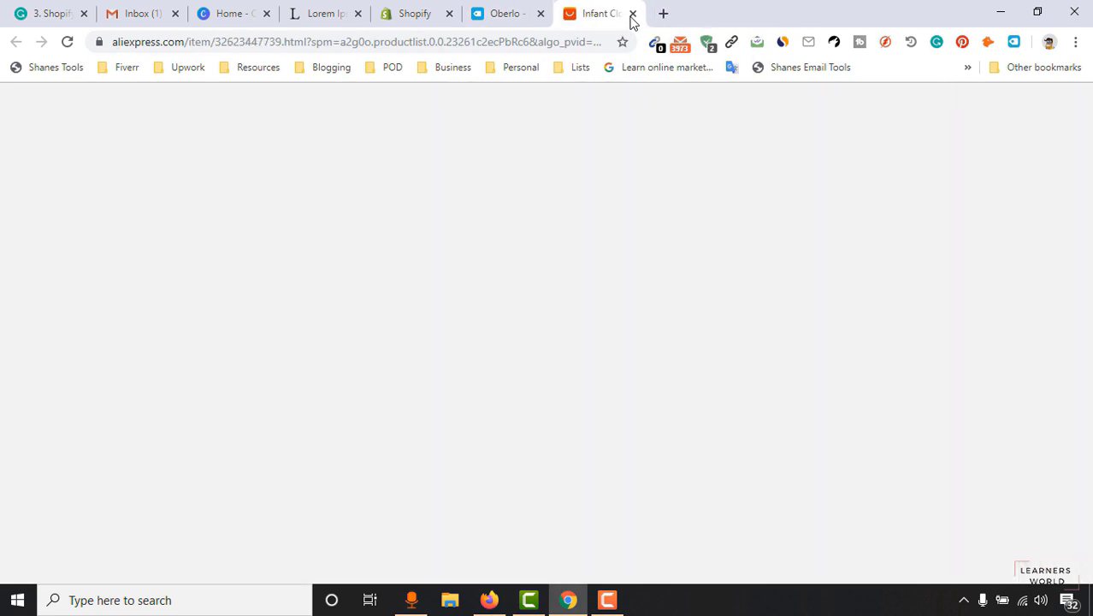
pyautogui.click(631, 13)
pyautogui.scroll(-1, 531, 358)
# Look over the three imported products, select the jumpsuit's title, and open its original product details.
pyautogui.scroll(1, 530, 359)
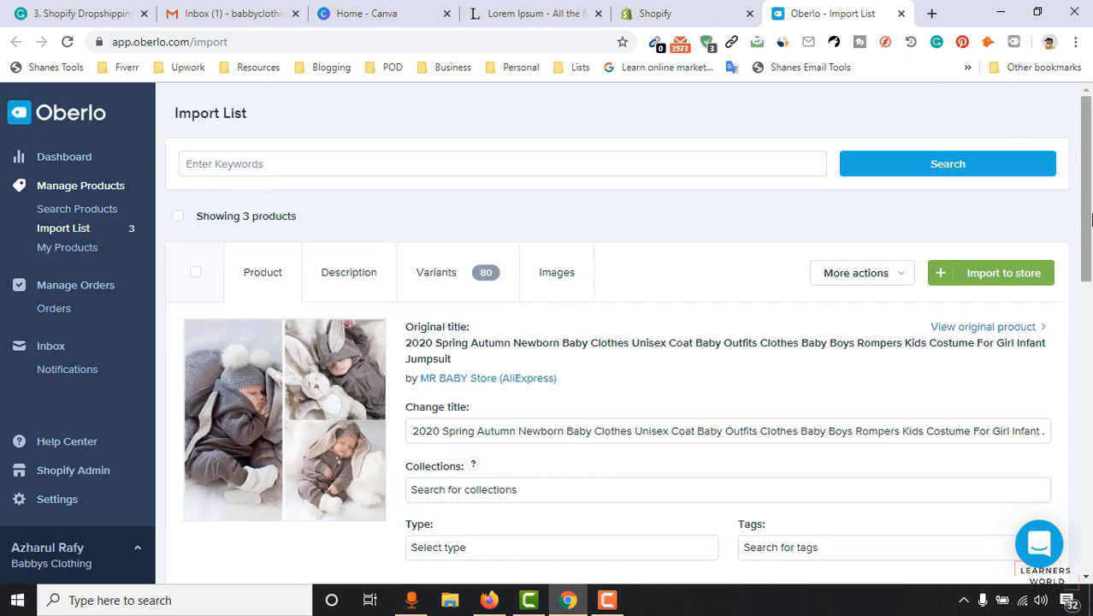
pyautogui.scroll(-1, 1086, 188)
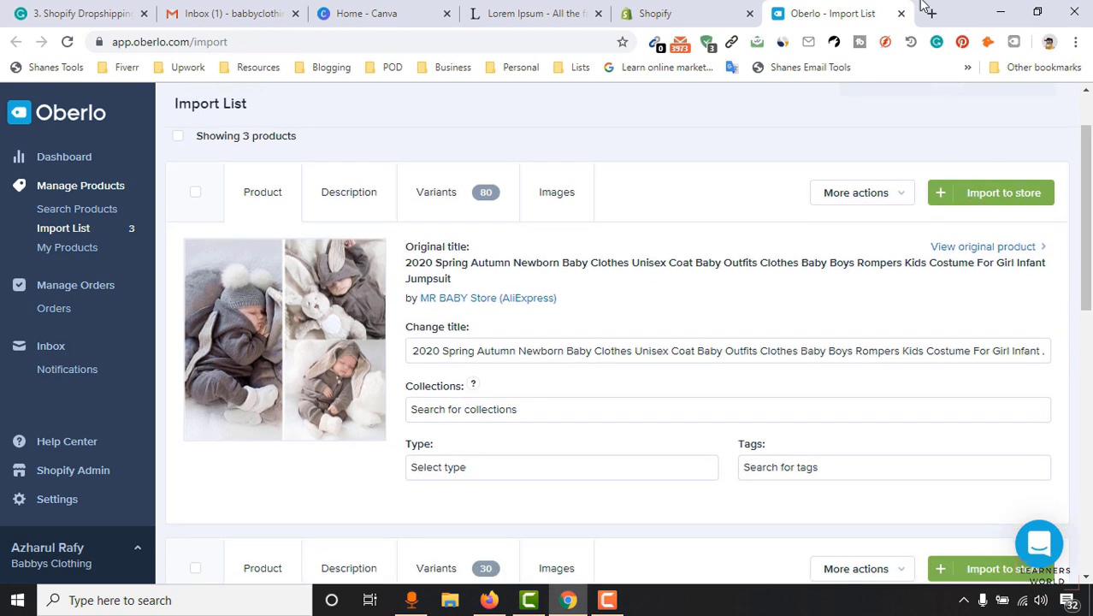
pyautogui.scroll(-1, 886, 215)
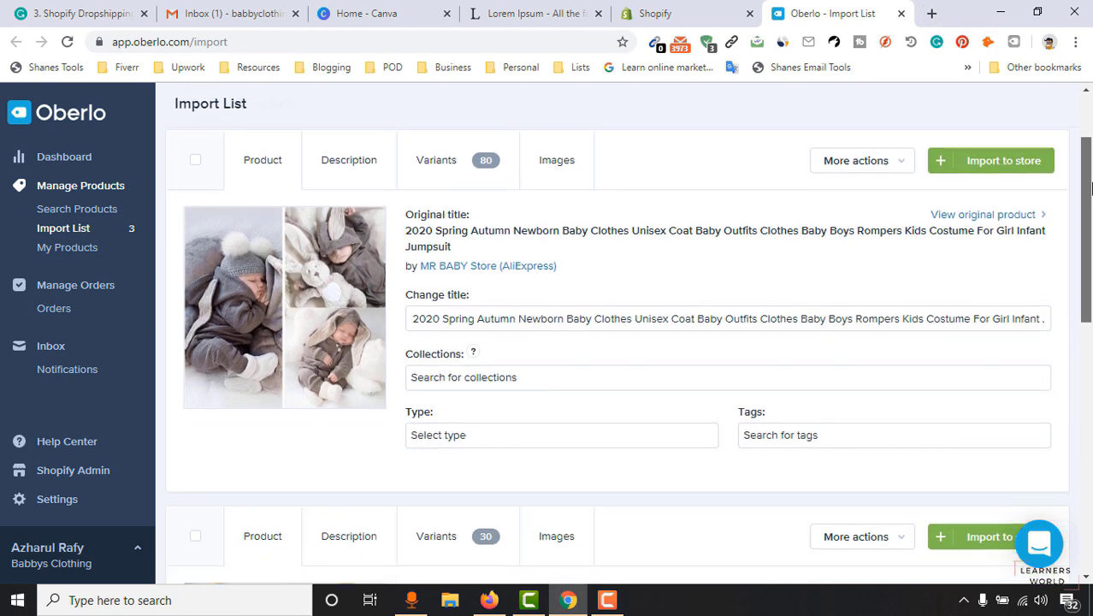
pyautogui.scroll(1, 886, 214)
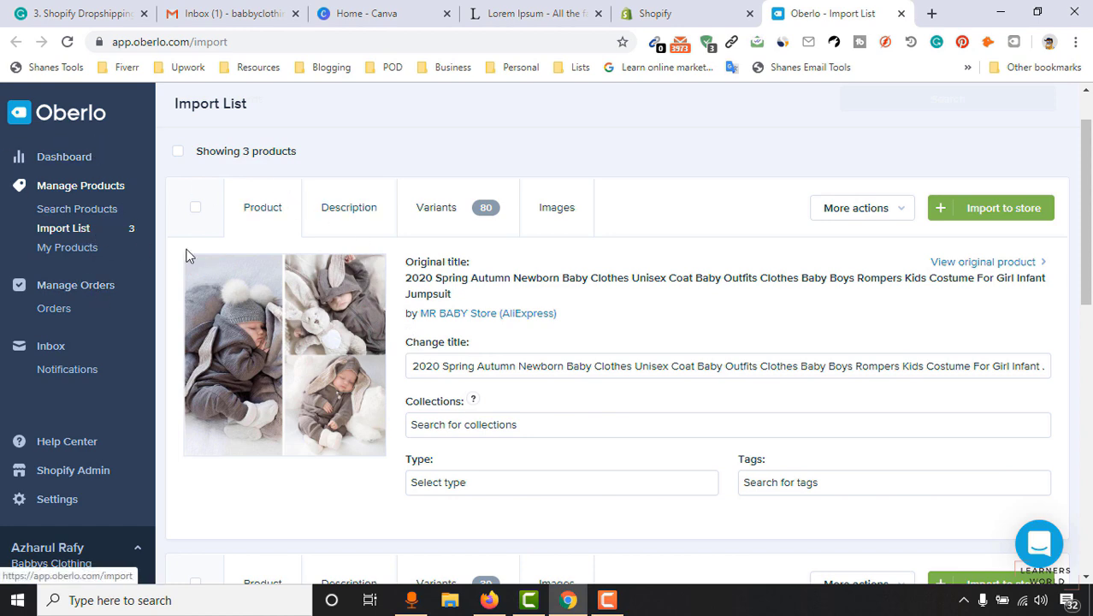
pyautogui.scroll(-1, 408, 266)
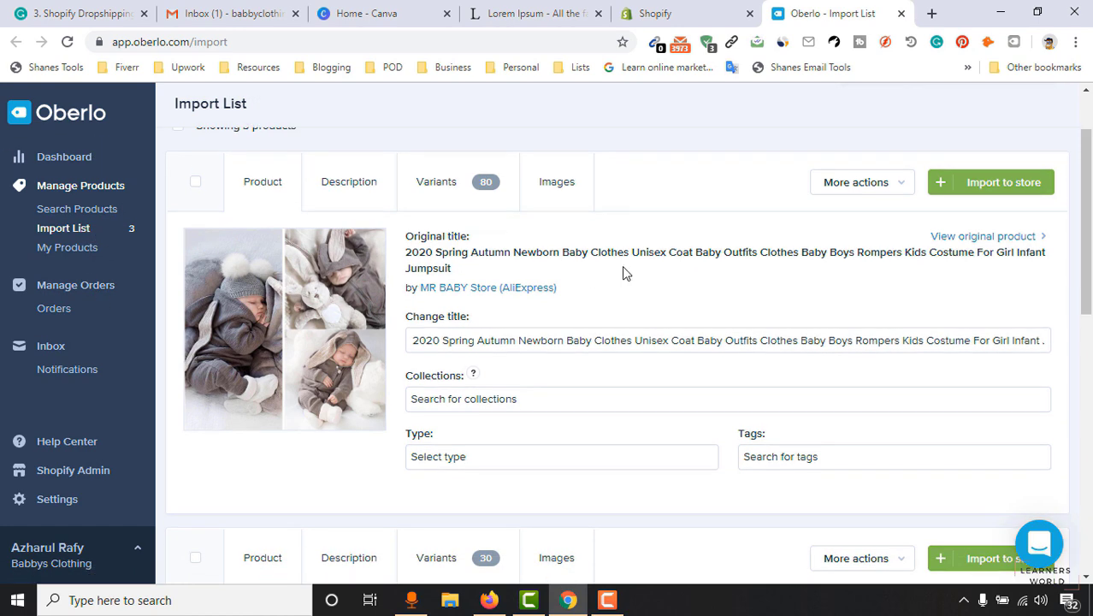
pyautogui.scroll(-8, 500, 425)
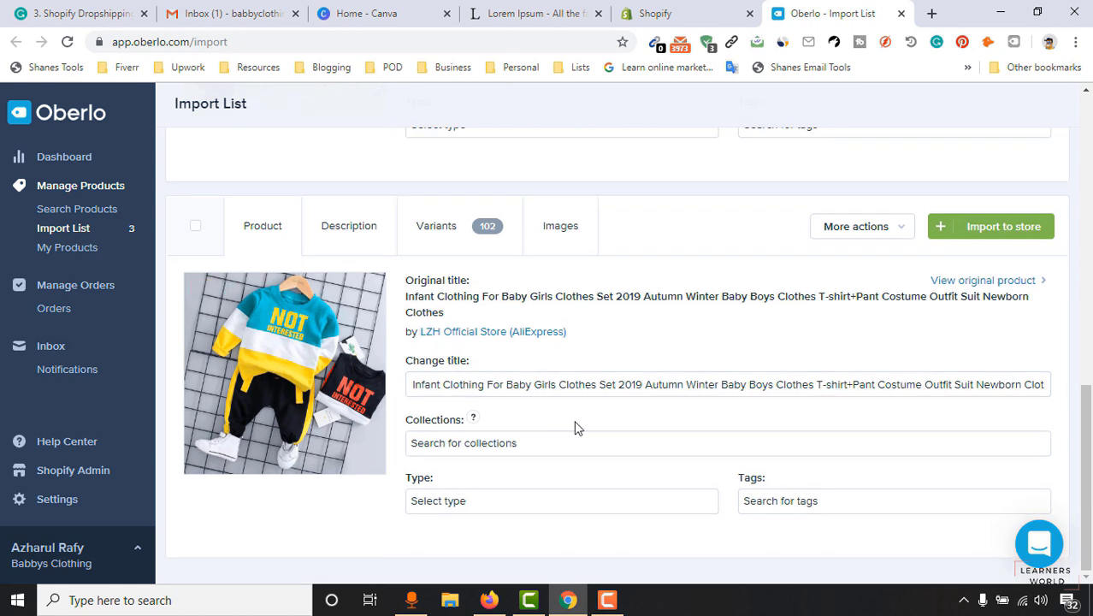
pyautogui.scroll(10, 664, 376)
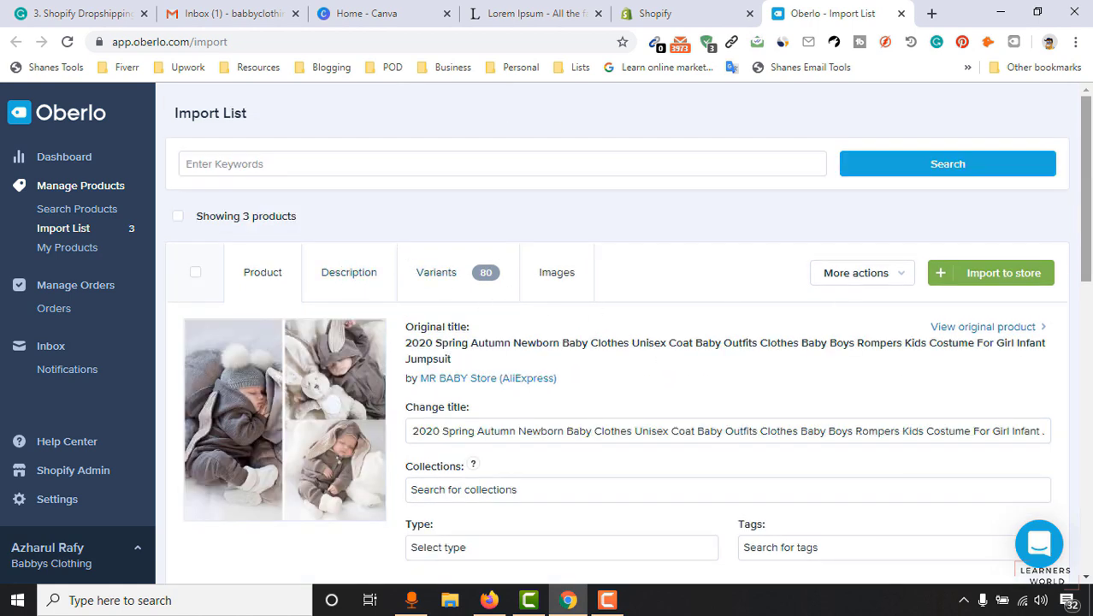
pyautogui.scroll(-1, 839, 301)
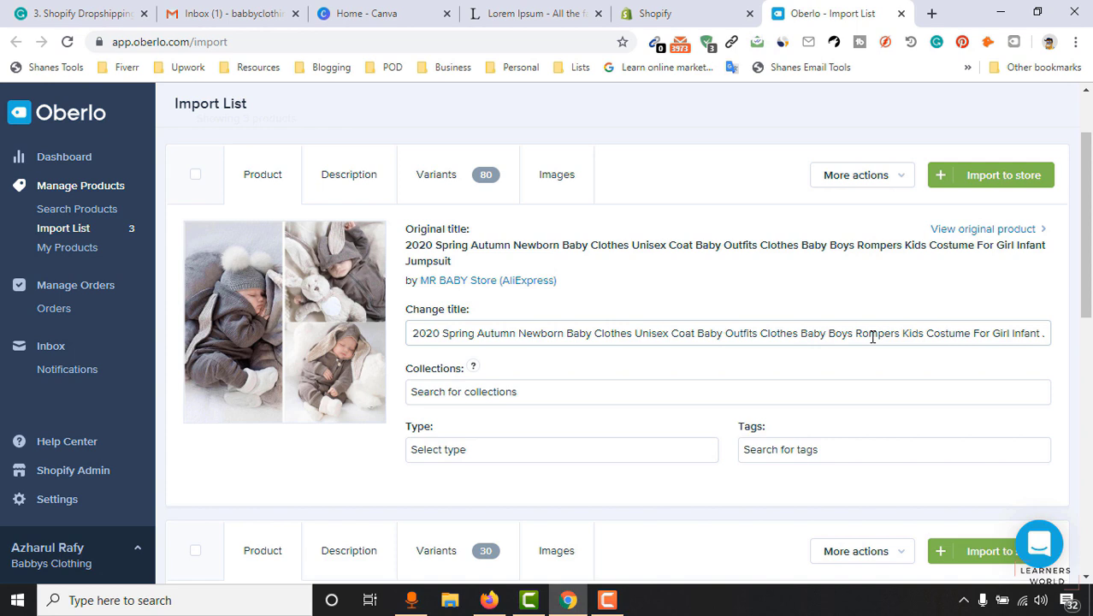
pyautogui.moveTo(416, 334); pyautogui.dragTo(1065, 332)
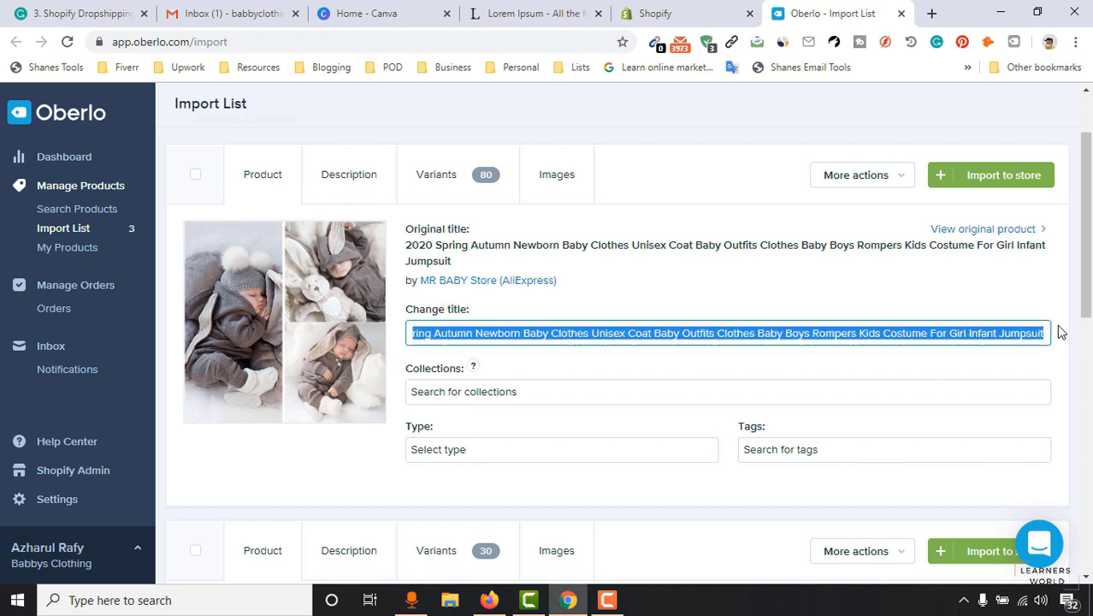
pyautogui.click(978, 229)
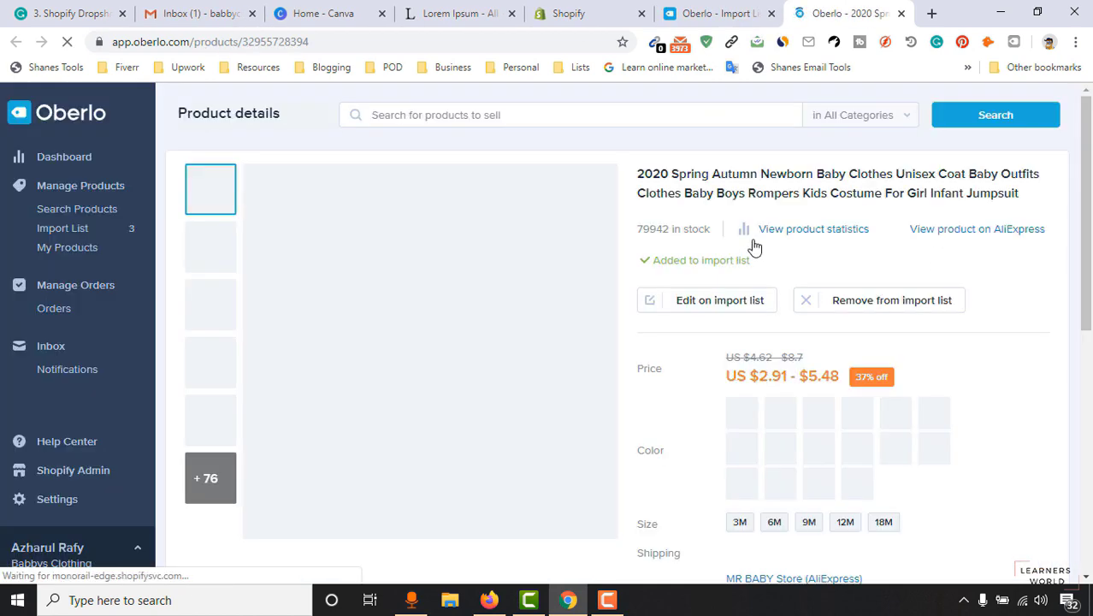
# Open the jumpsuit's MR BABY Store AliExpress listing, close the Oberlo details tab, and return to the Import List.
pyautogui.moveTo(637, 173); pyautogui.dragTo(992, 200)
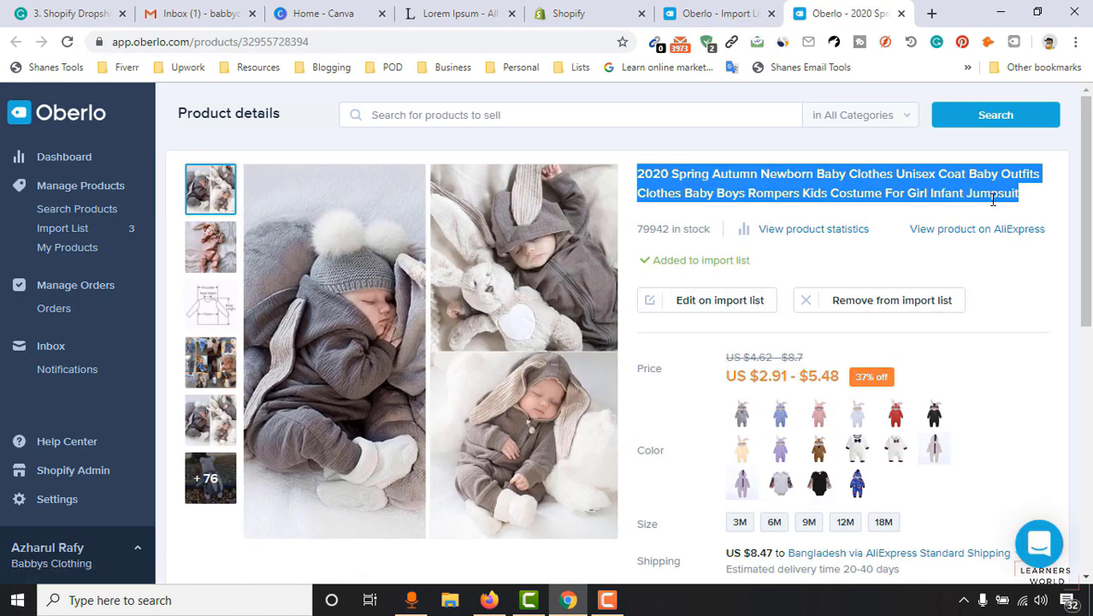
pyautogui.click(963, 235)
pyautogui.click(788, 13)
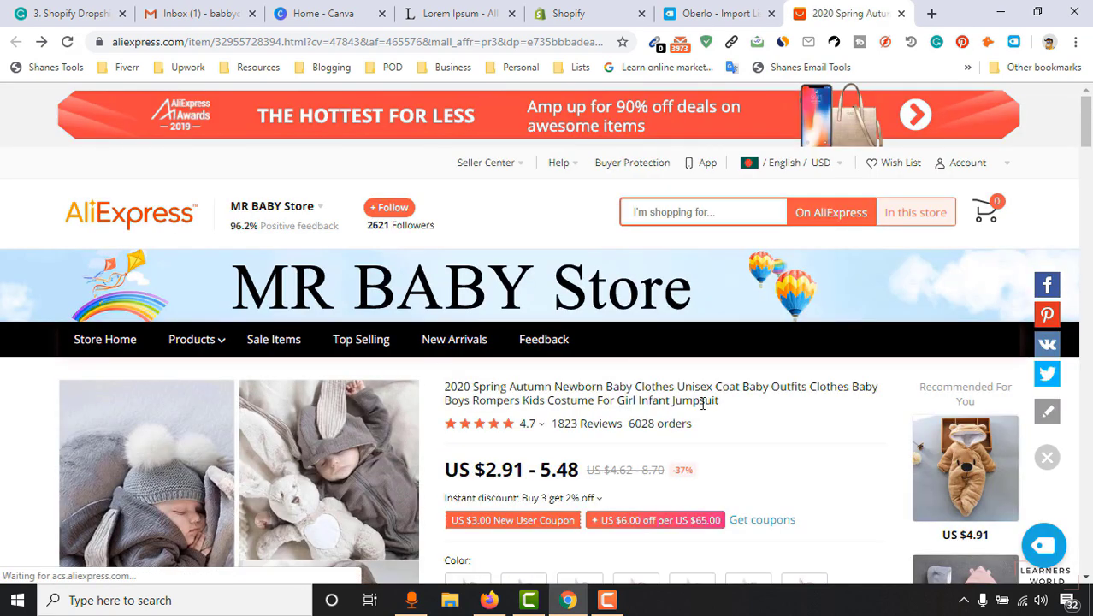
pyautogui.moveTo(703, 402); pyautogui.dragTo(455, 382)
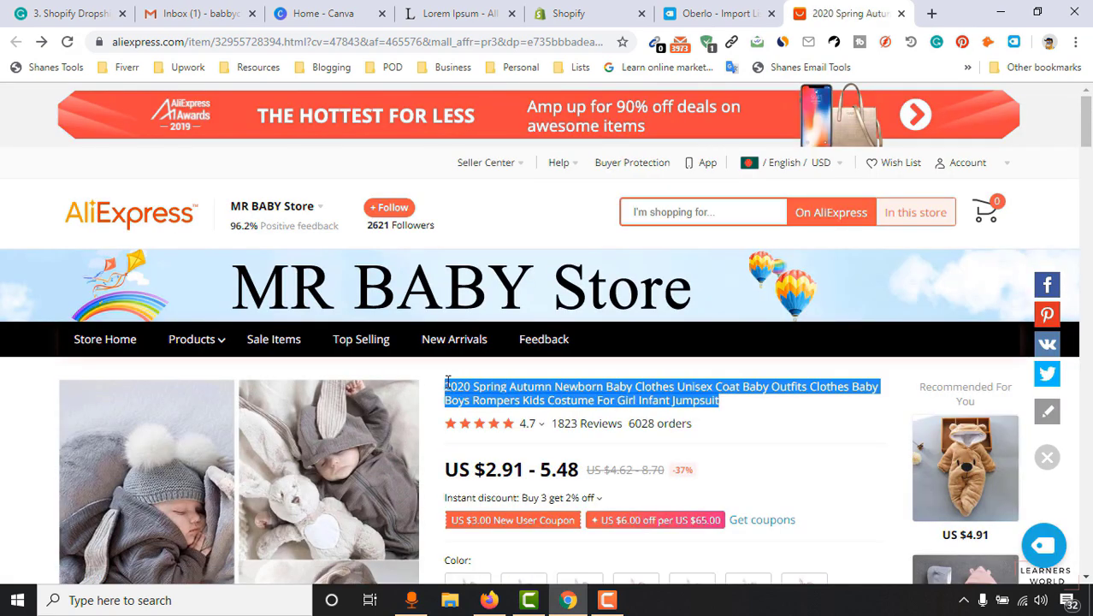
pyautogui.click(676, 7)
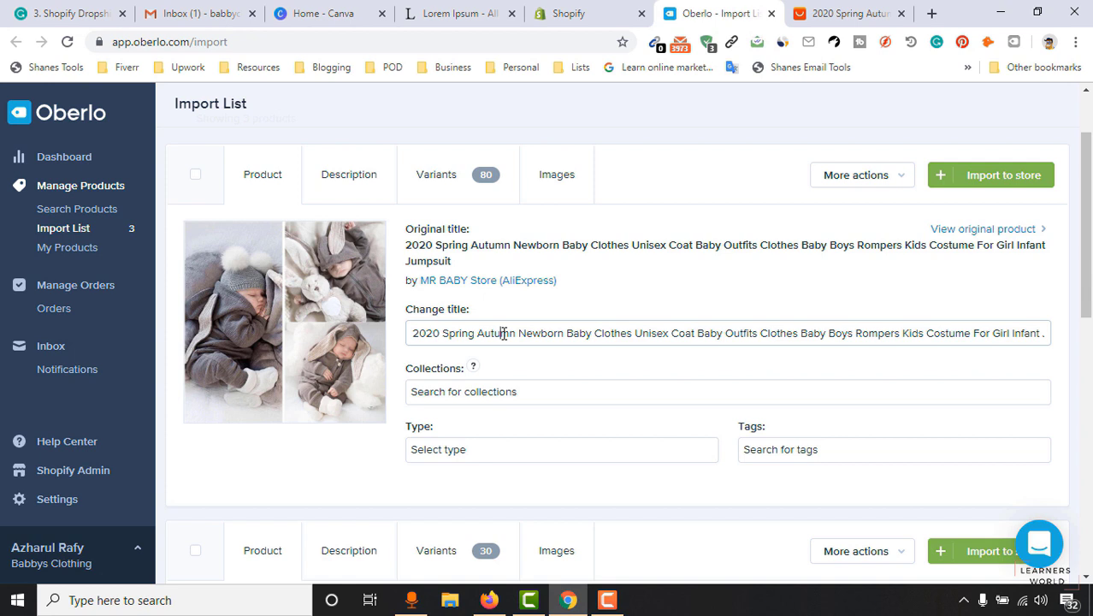
pyautogui.click(347, 181)
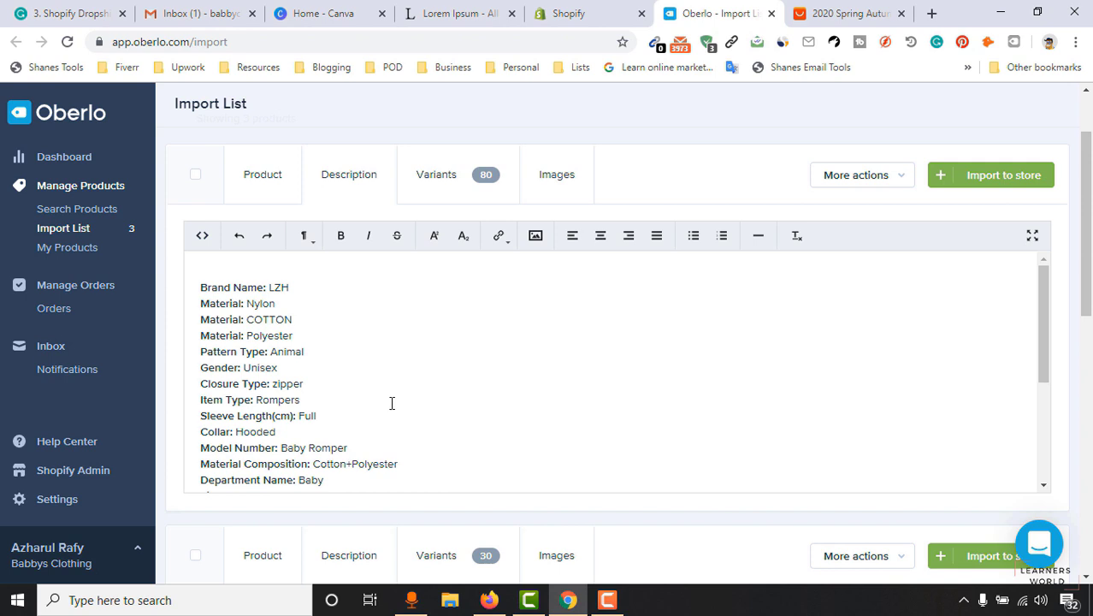
pyautogui.scroll(1, 390, 411)
pyautogui.scroll(-1, 417, 416)
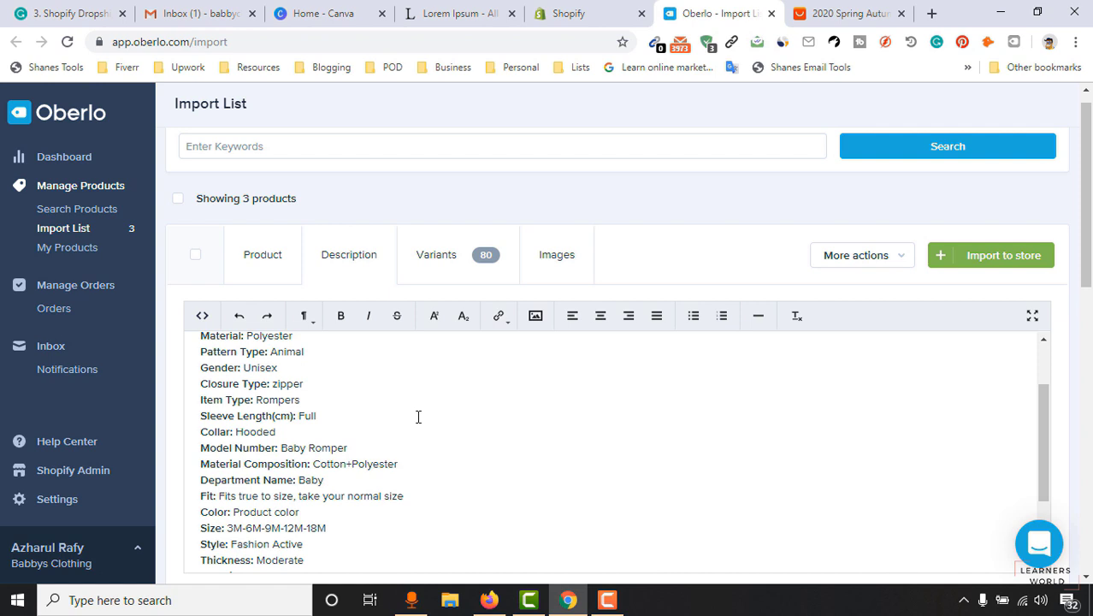
pyautogui.scroll(1, 354, 416)
pyautogui.scroll(-1, 595, 375)
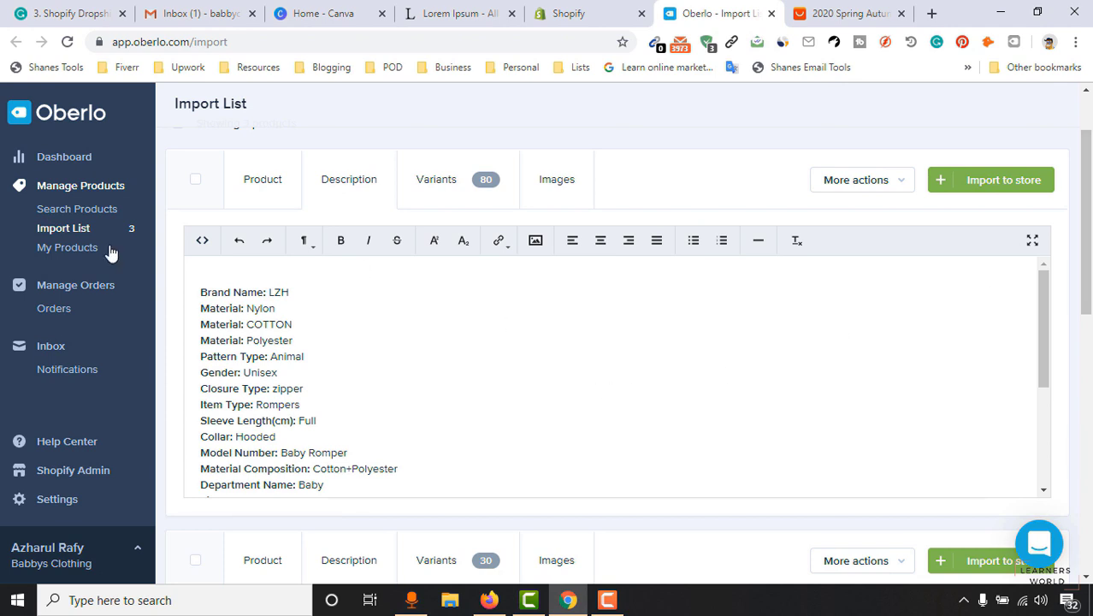
pyautogui.click(262, 185)
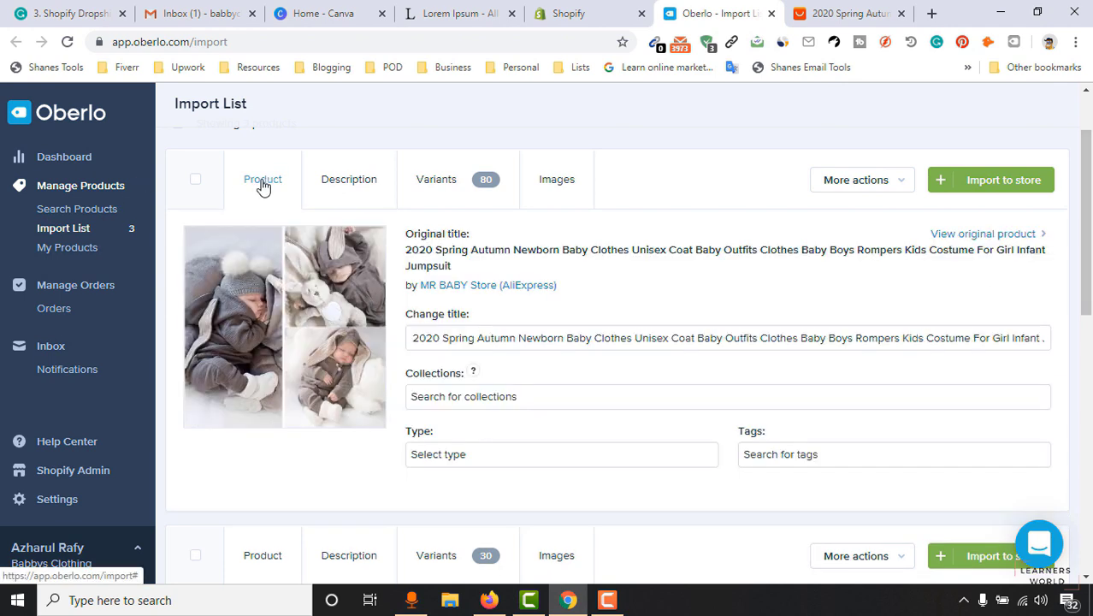
# Copy the product's current Oberlo title and paste it into a new Notepad window.
pyautogui.tripleClick(655, 337)
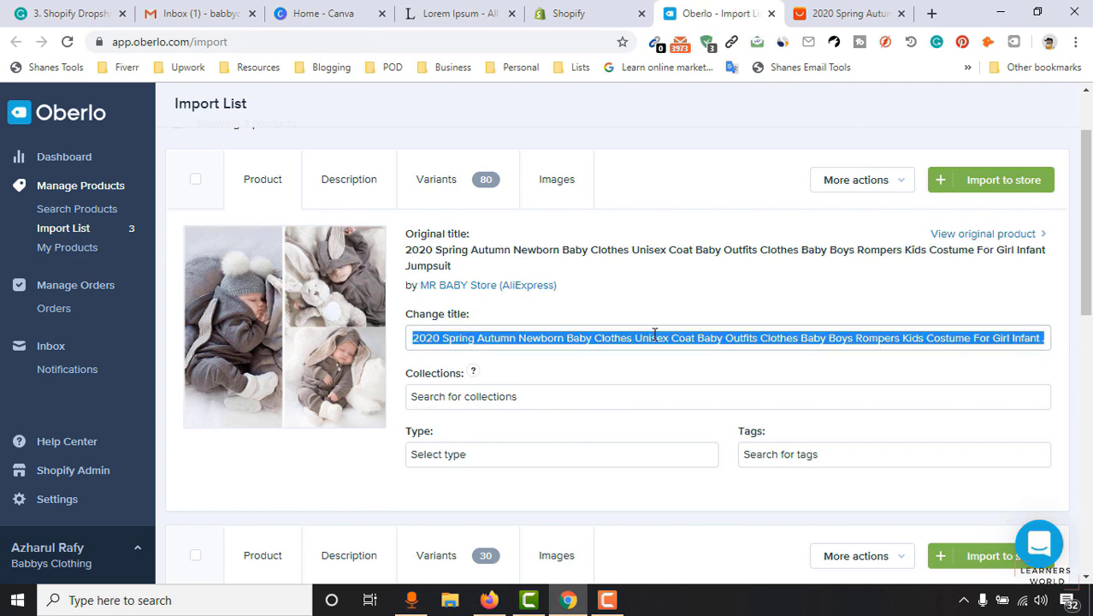
pyautogui.rightClick(655, 337)
pyautogui.click(713, 86)
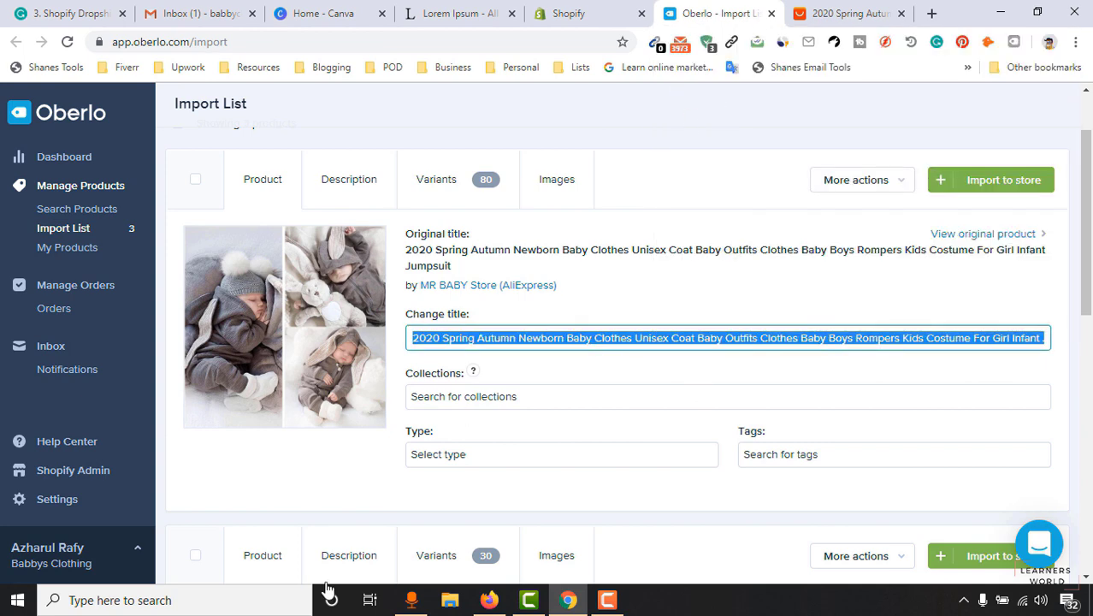
pyautogui.click(244, 607)
pyautogui.write('note')
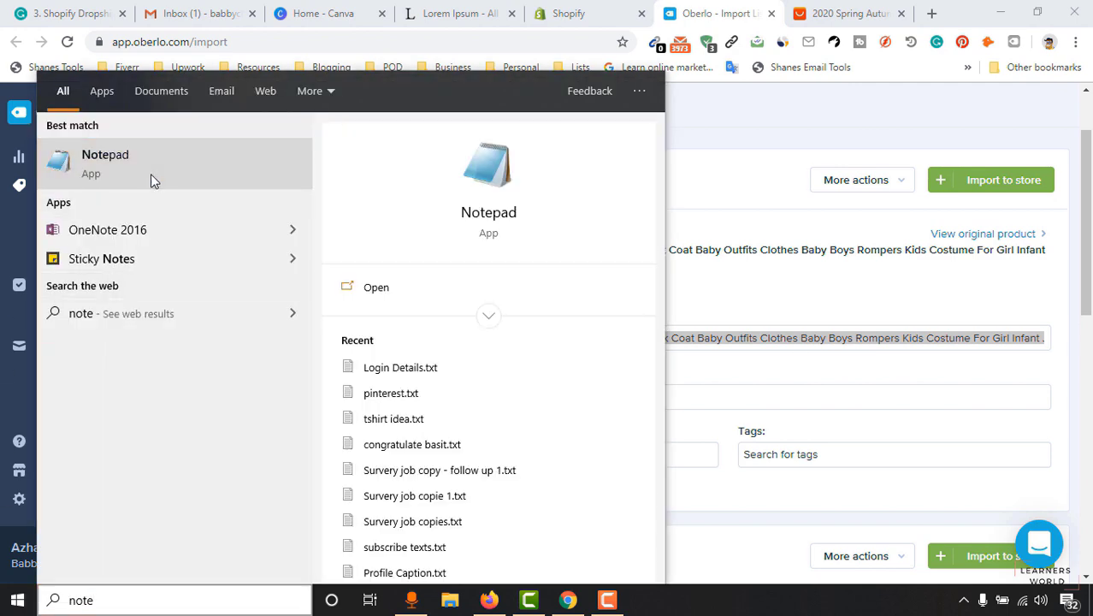
pyautogui.click(150, 173)
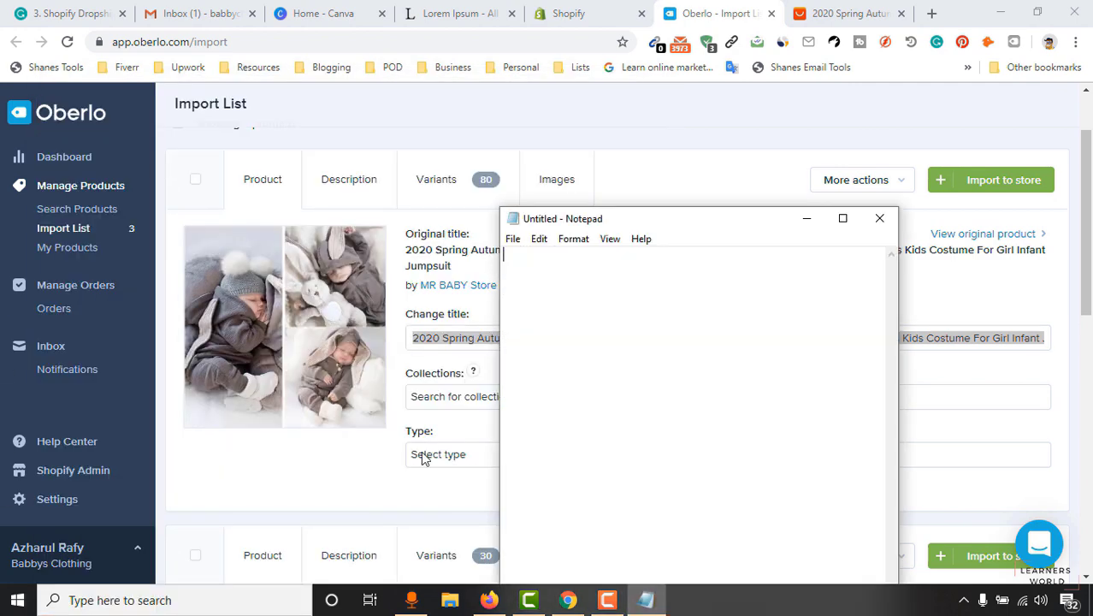
pyautogui.hotkey('ctrl', 'v')
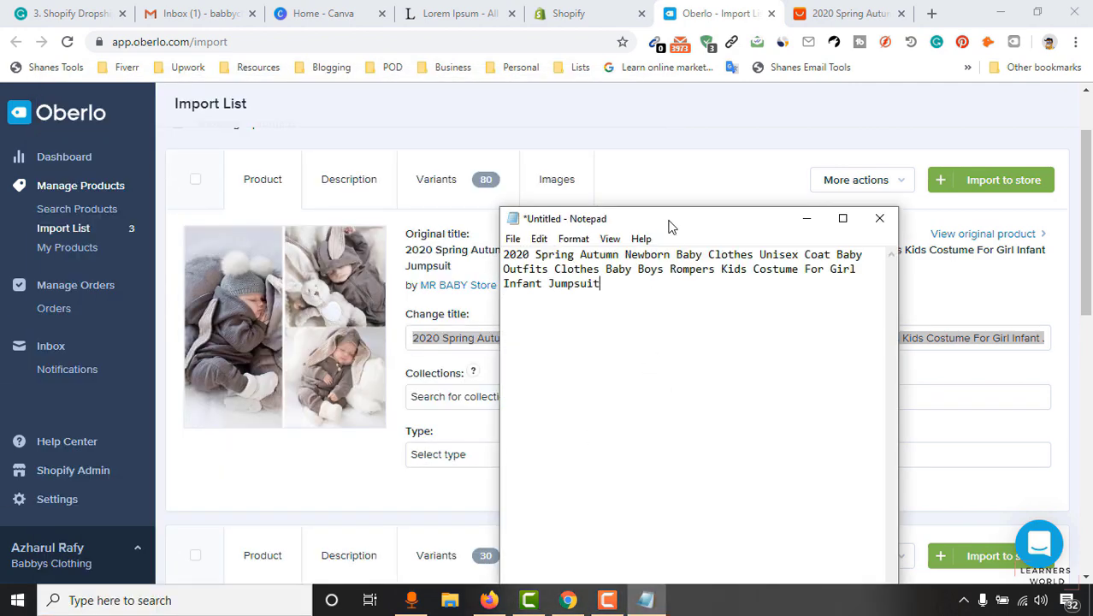
pyautogui.moveTo(670, 225); pyautogui.dragTo(711, 230)
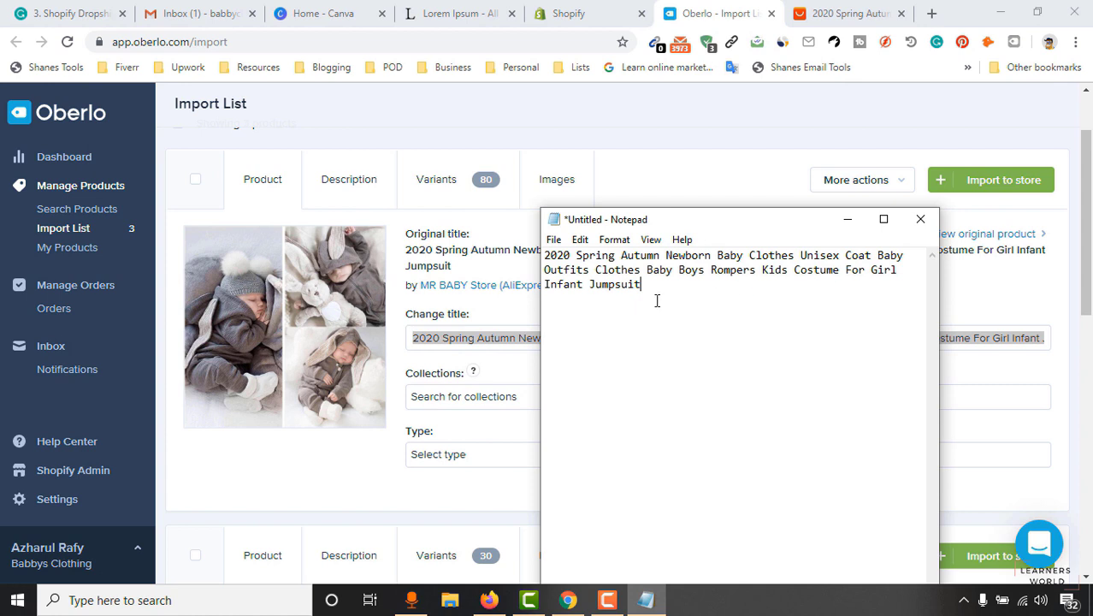
# In Notepad, rework the title's words into the shorter 'Coat for Newborn Baby'.
pyautogui.moveTo(690, 257); pyautogui.dragTo(874, 249)
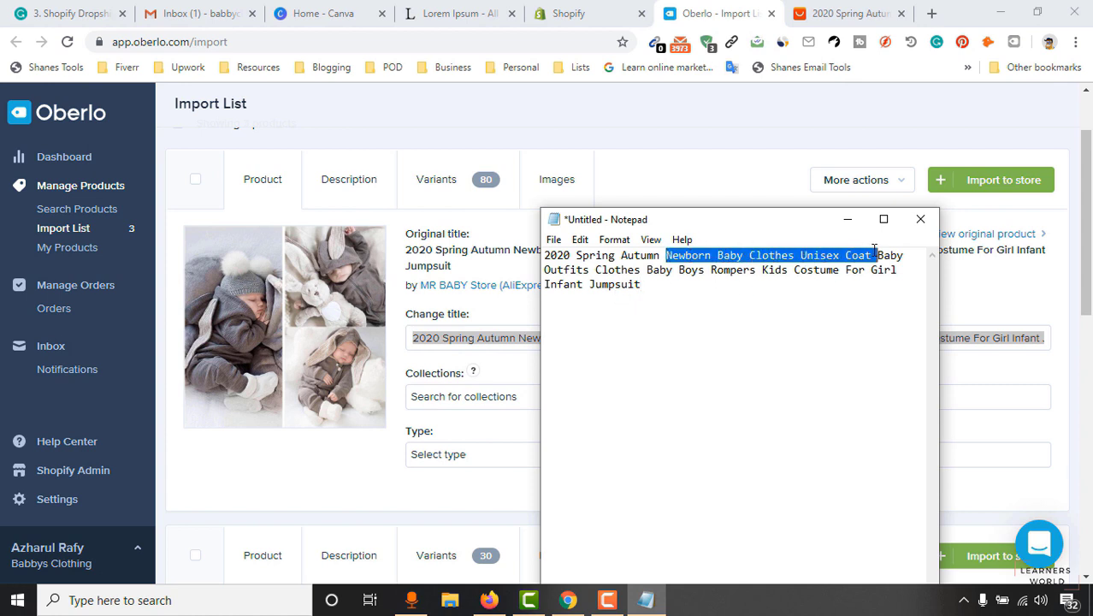
pyautogui.click(686, 358)
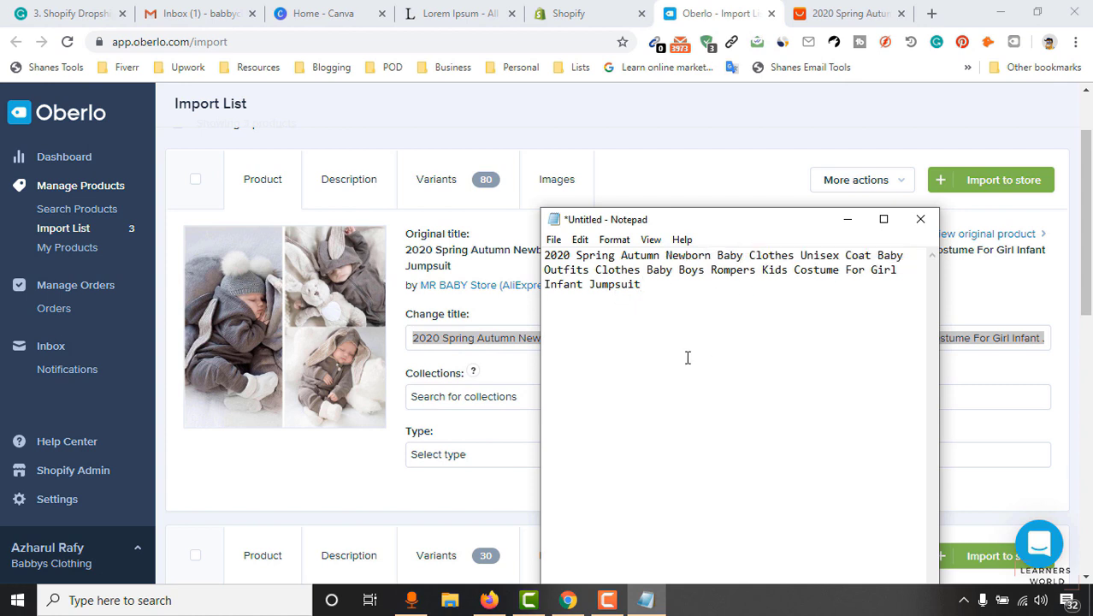
pyautogui.hotkey('ctrl', 'v')
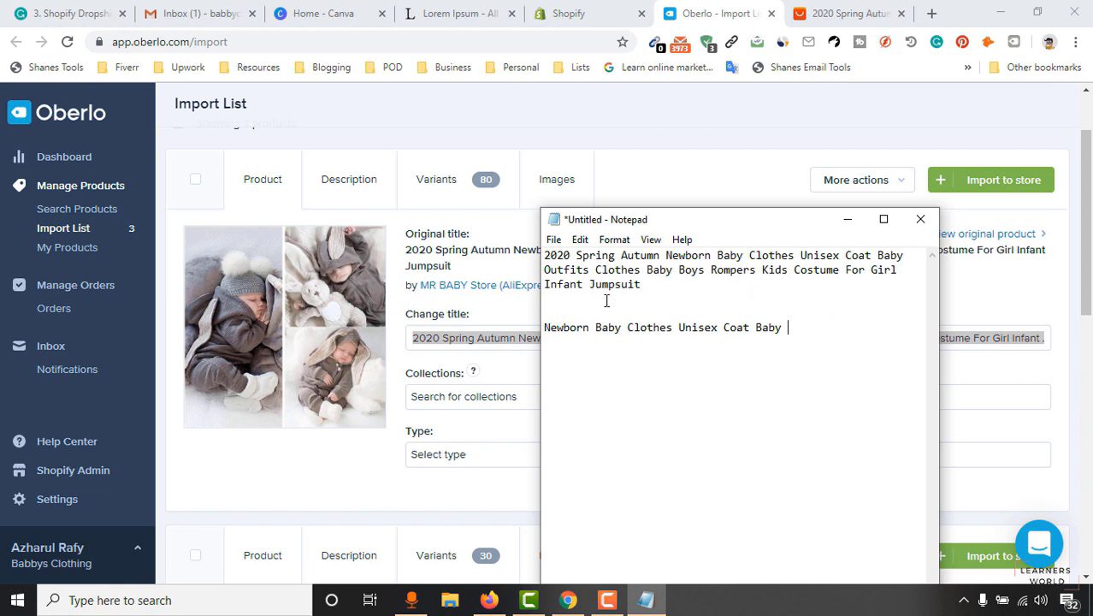
pyautogui.doubleClick(724, 326)
pyautogui.doubleClick(730, 328)
pyautogui.press('BackSpace')
pyautogui.write('Coat')
pyautogui.write('for')
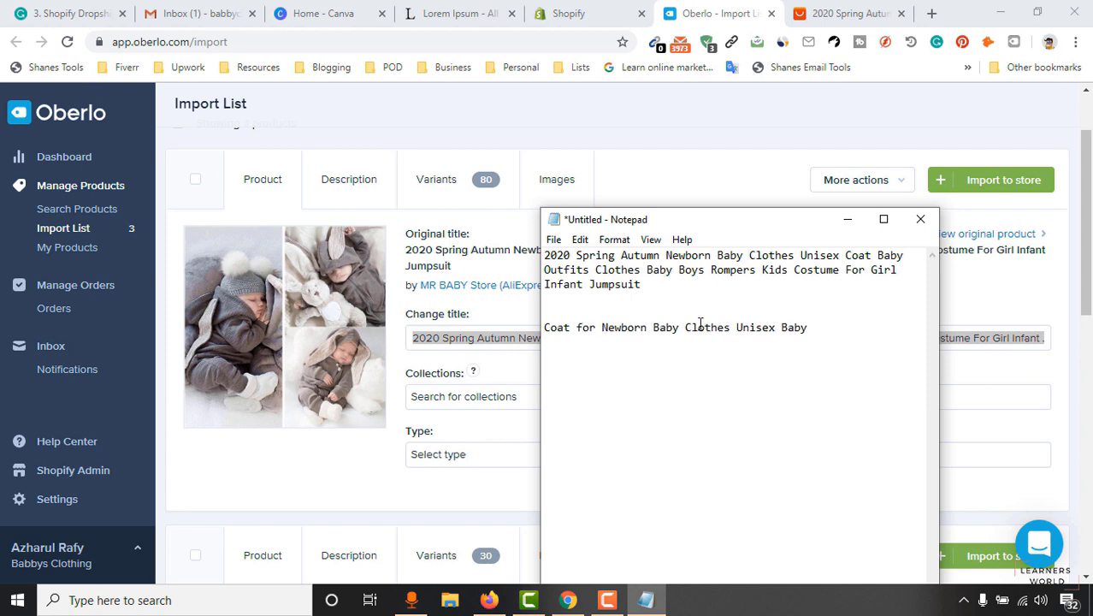
pyautogui.moveTo(685, 328); pyautogui.dragTo(825, 320)
pyautogui.press('BackSpace')
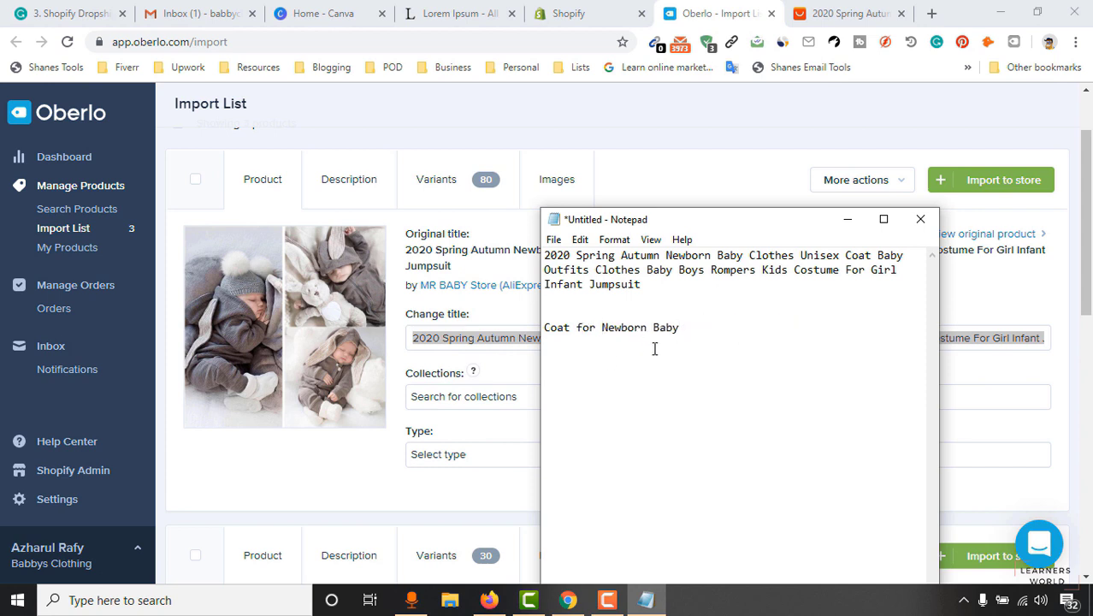
# Replace the Oberlo product title with the copied 'Coat for Newborn Baby'.
pyautogui.moveTo(545, 327); pyautogui.dragTo(681, 328)
pyautogui.rightClick(661, 326)
pyautogui.click(699, 377)
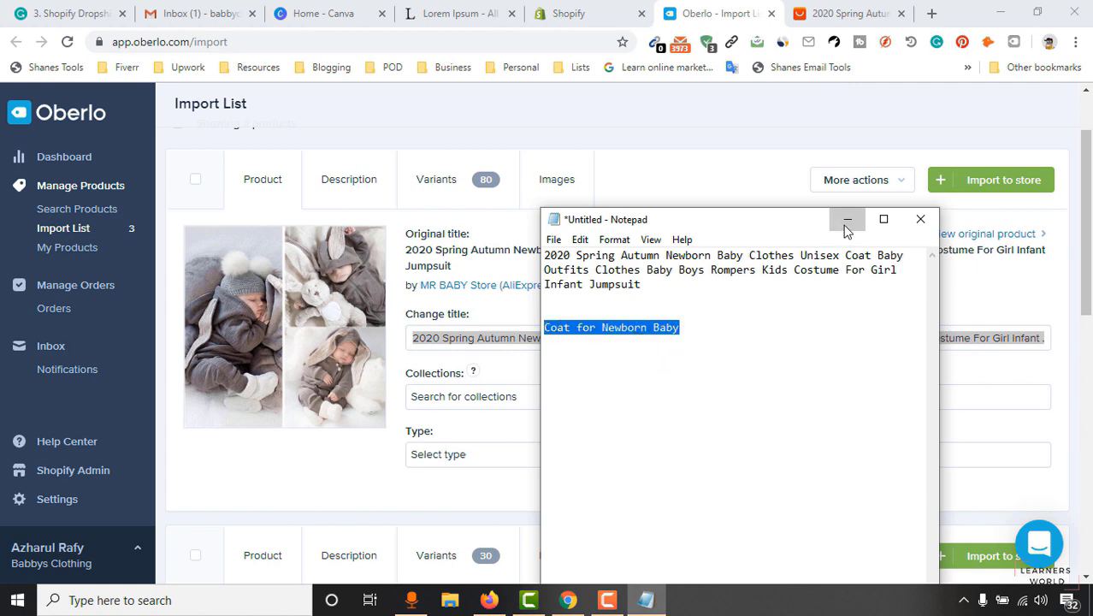
pyautogui.click(847, 219)
pyautogui.click(496, 346)
pyautogui.hotkey('ctrl', 'a')
pyautogui.hotkey('ctrl', 'v')
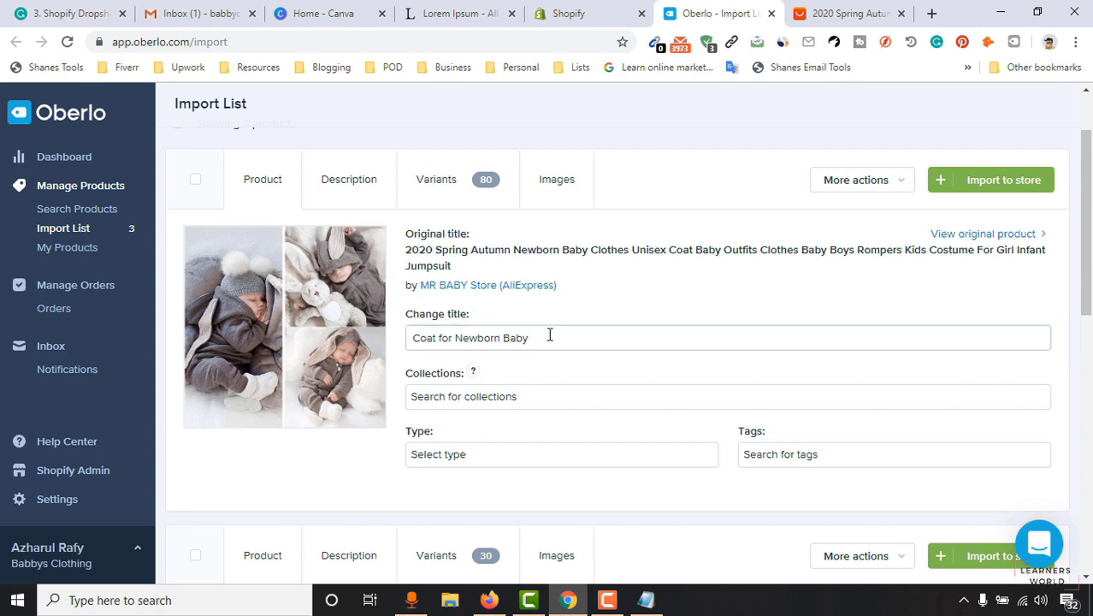
# Retitle the product 'Cute Coat for Newborn Baby' and add it to the Home page collection.
pyautogui.click(415, 337)
pyautogui.write('Cute')
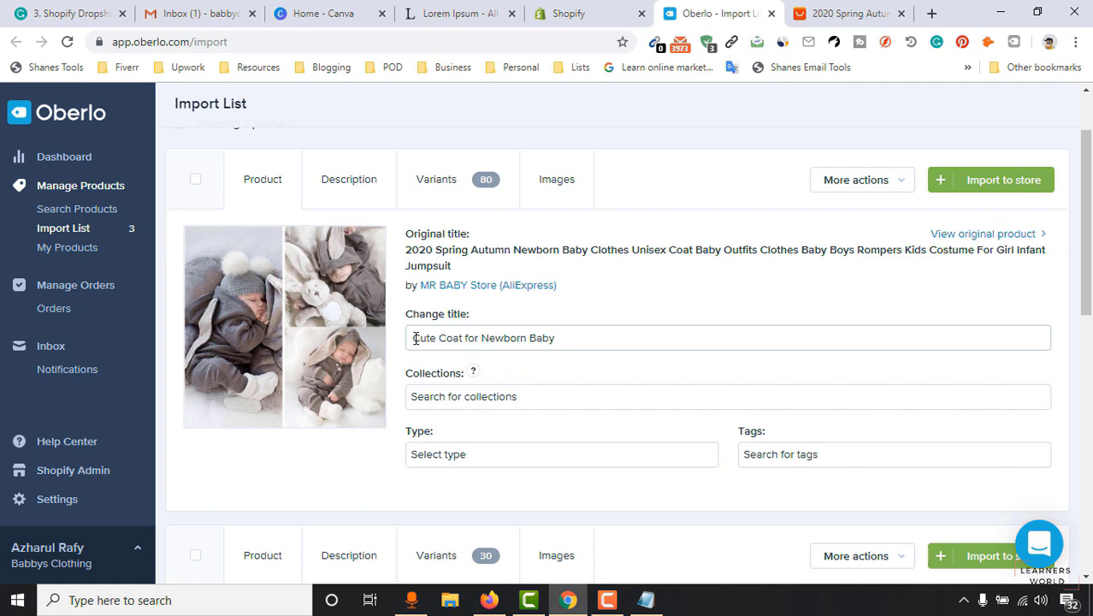
pyautogui.scroll(-1, 928, 301)
pyautogui.click(485, 314)
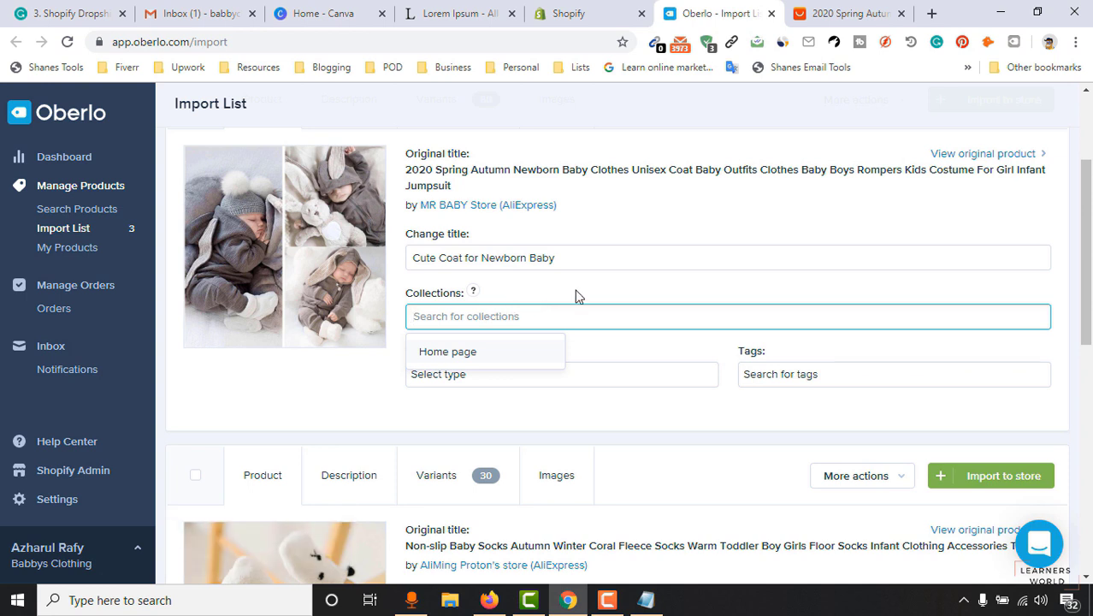
pyautogui.click(457, 355)
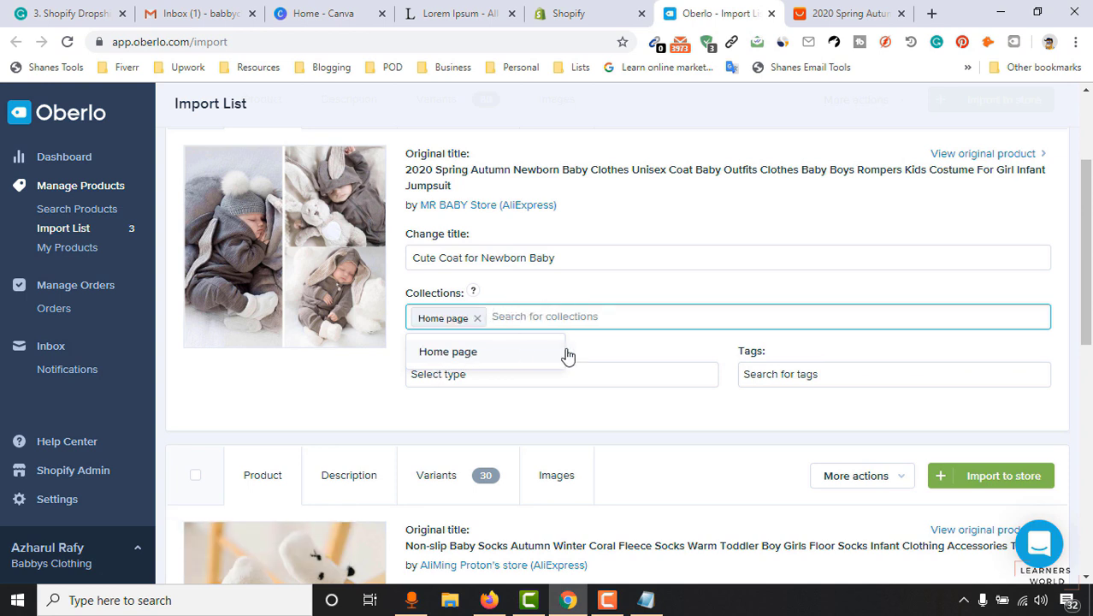
pyautogui.click(425, 403)
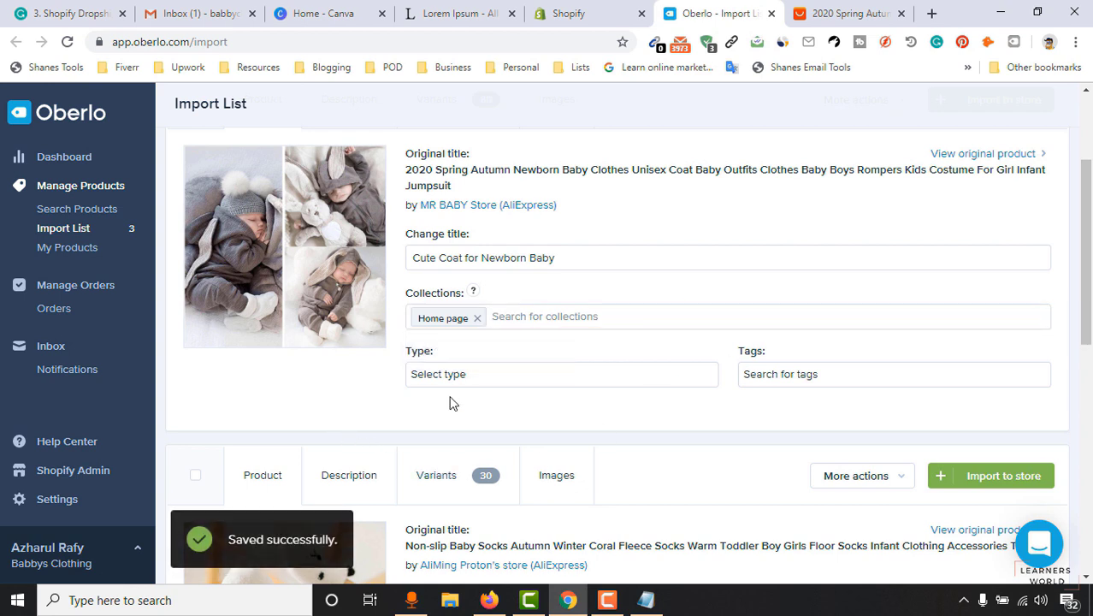
# Set the coat's product type to clothing.
pyautogui.click(480, 376)
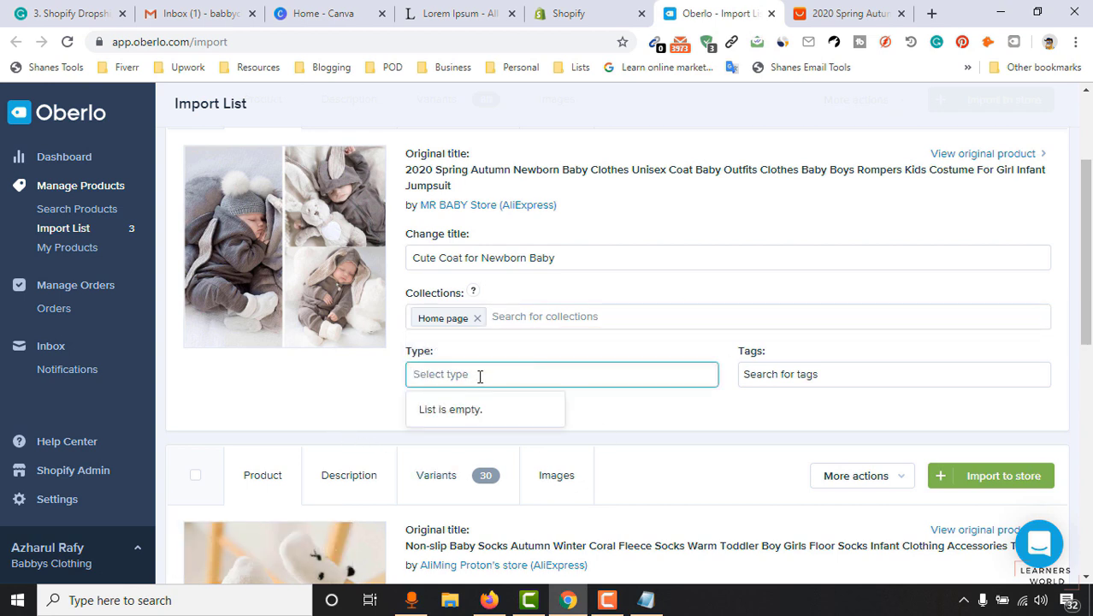
pyautogui.write('clothinng')
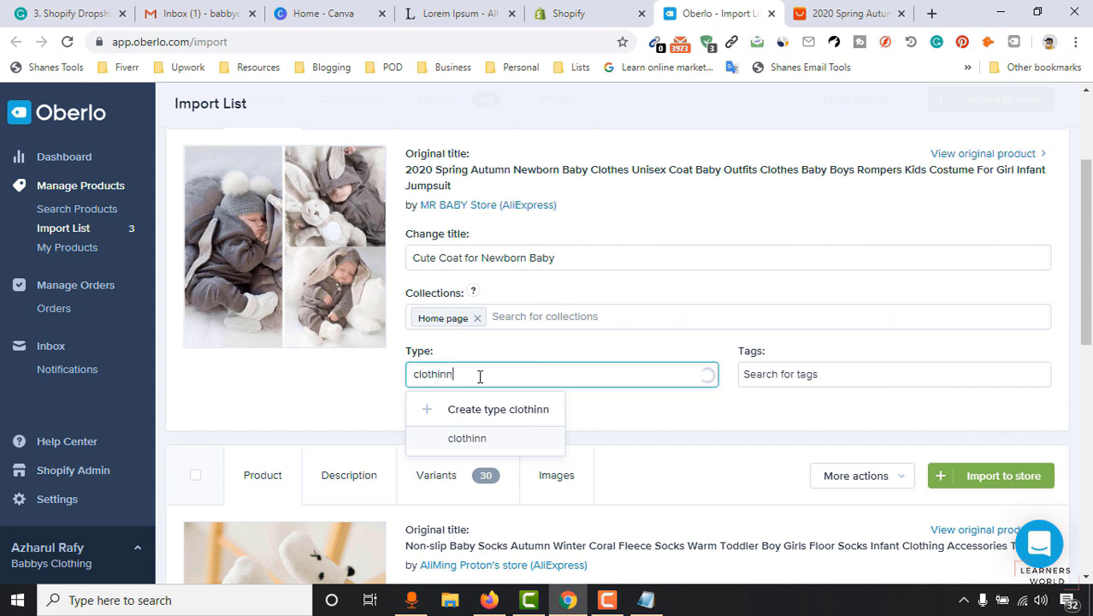
pyautogui.press('BackSpace')
pyautogui.press('BackSpace')
pyautogui.write('g')
pyautogui.click(529, 410)
# Tag the coat with coat and clothing, then bring up the Shopify admin Apps page.
pyautogui.click(785, 376)
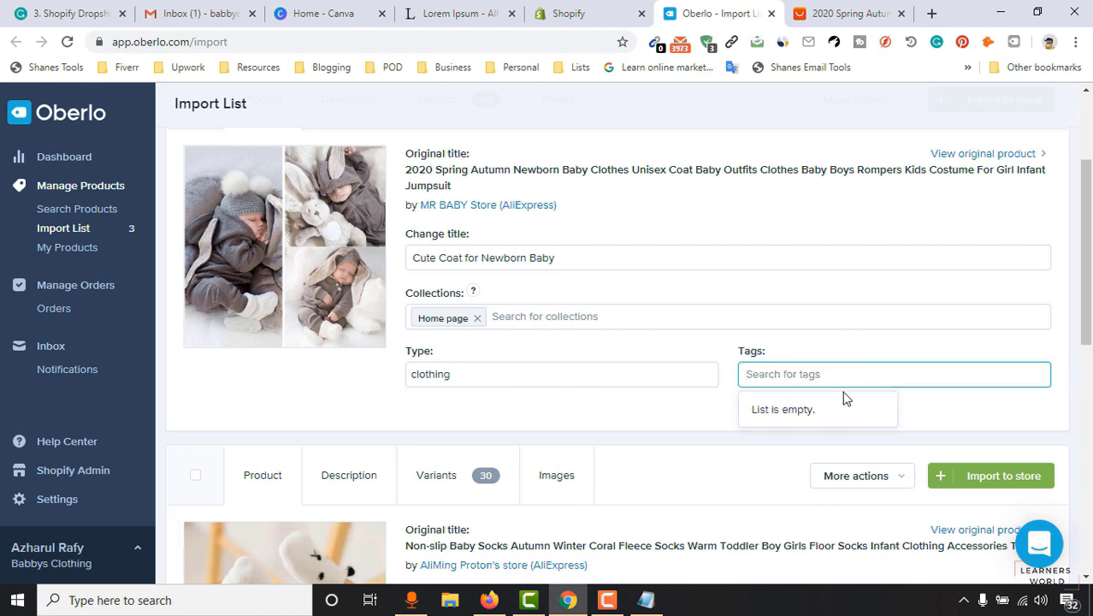
pyautogui.write('coat')
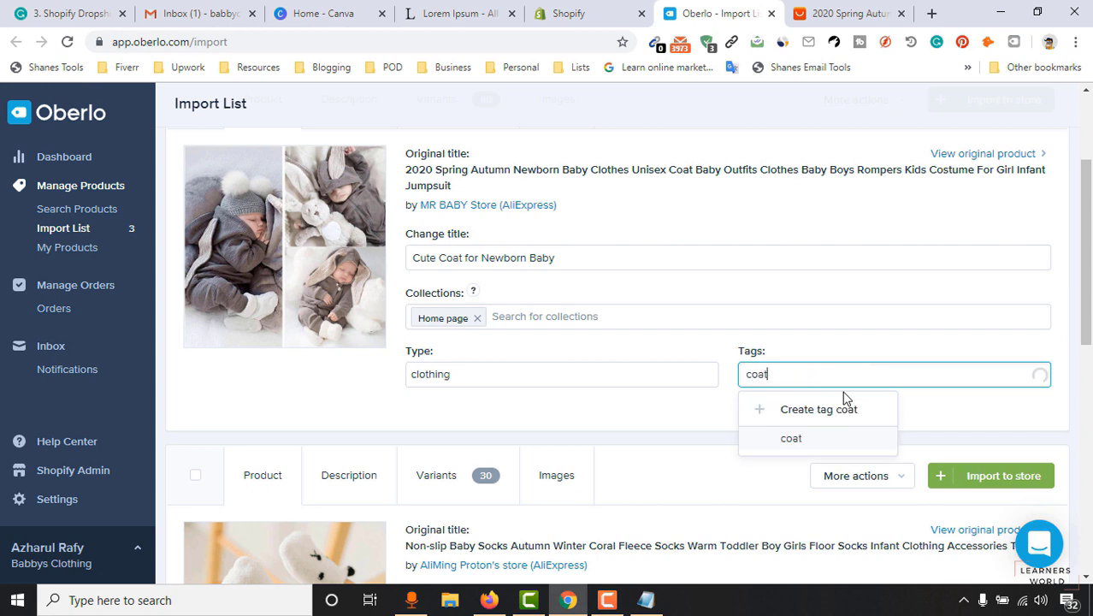
pyautogui.click(840, 410)
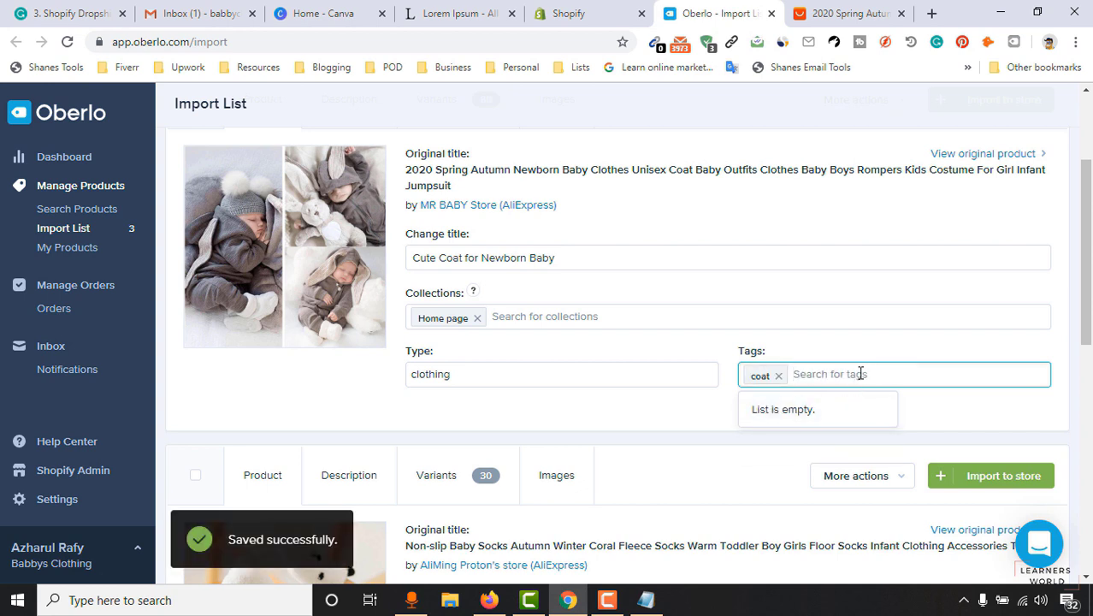
pyautogui.write('clothing')
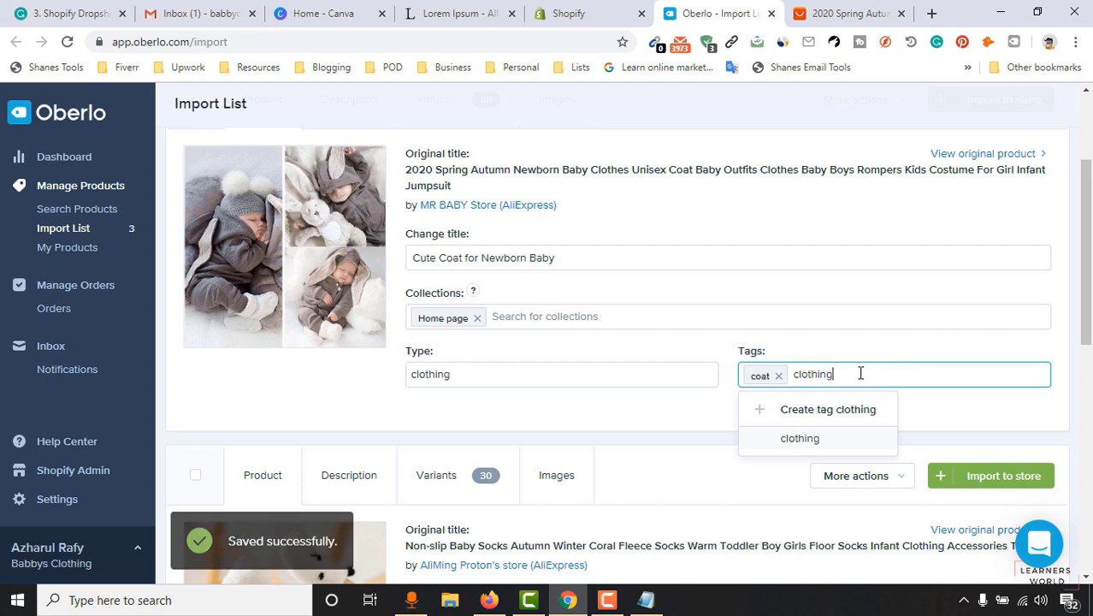
pyautogui.click(827, 437)
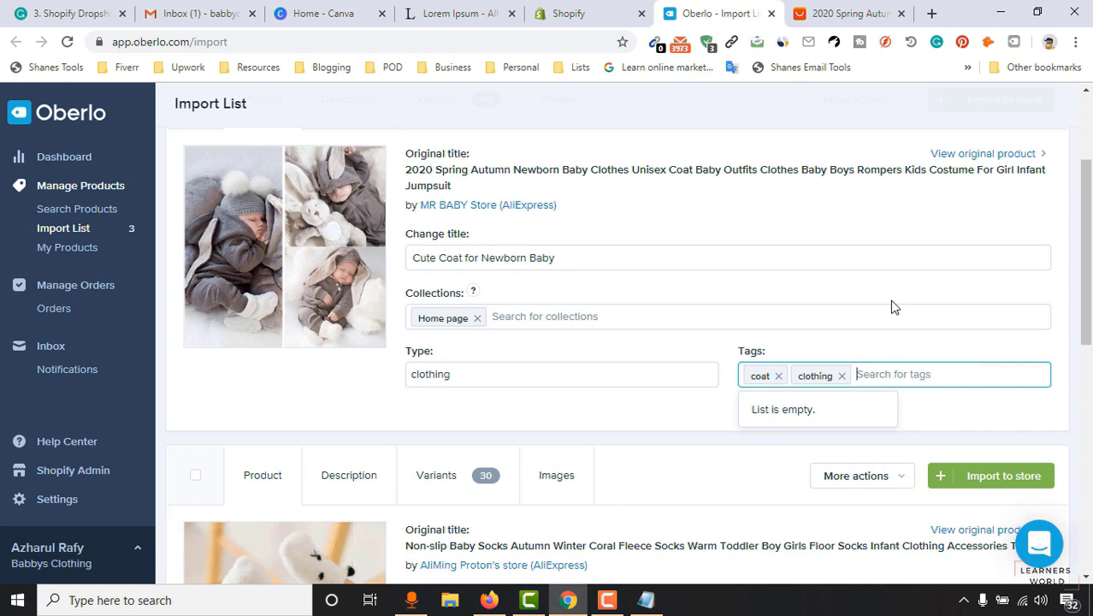
pyautogui.click(499, 5)
pyautogui.click(613, 10)
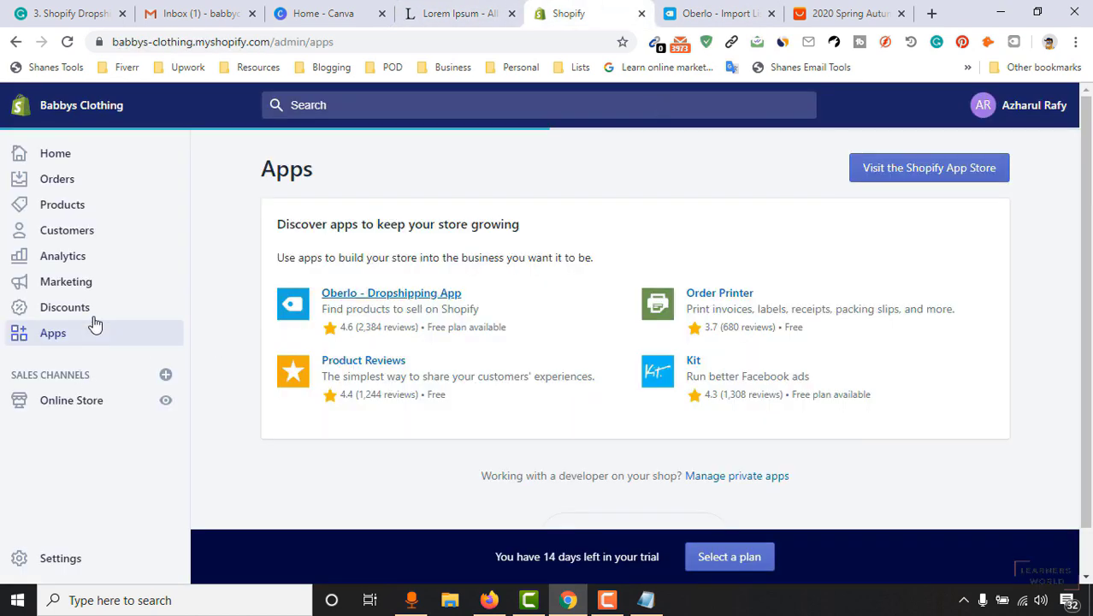
# Open the Babbys Clothing storefront in a new tab and look through it.
pyautogui.scroll(-1, 102, 397)
pyautogui.click(166, 400)
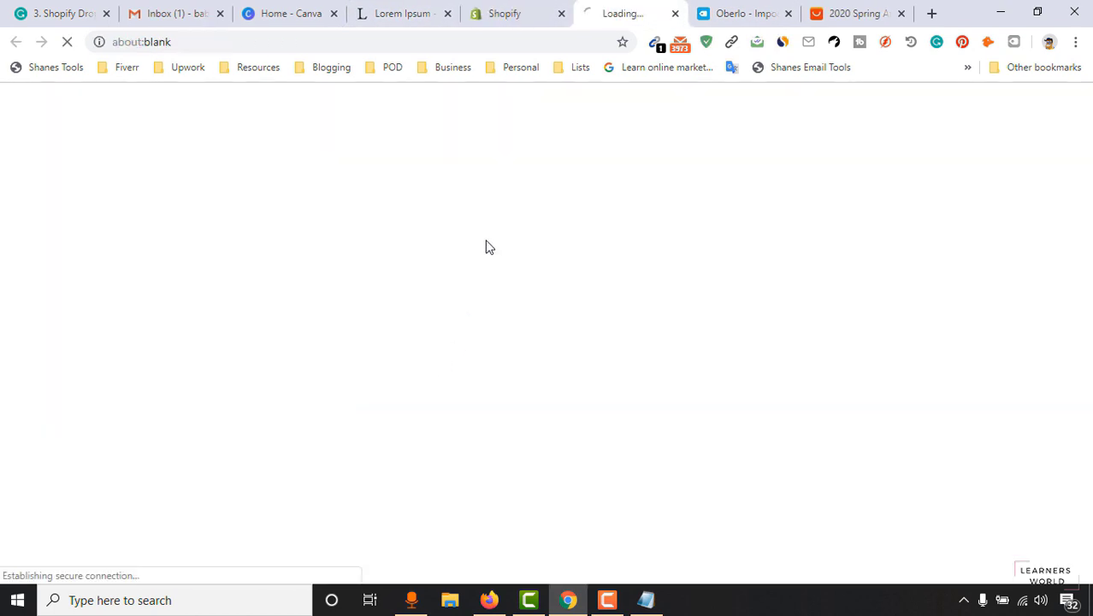
pyautogui.moveTo(1086, 163); pyautogui.dragTo(1064, 29)
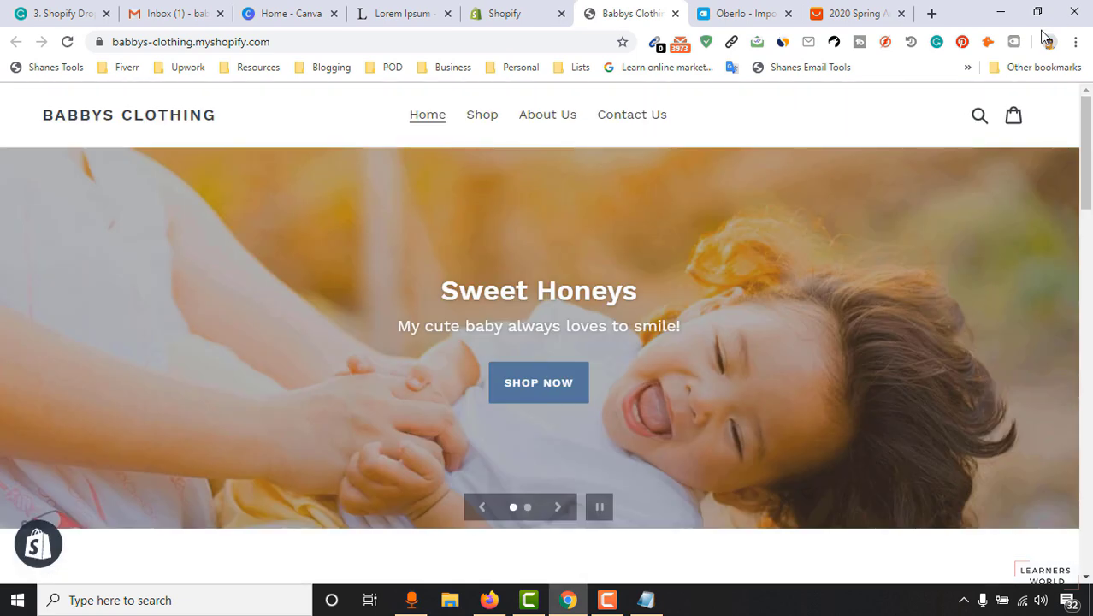
pyautogui.scroll(-6, 566, 476)
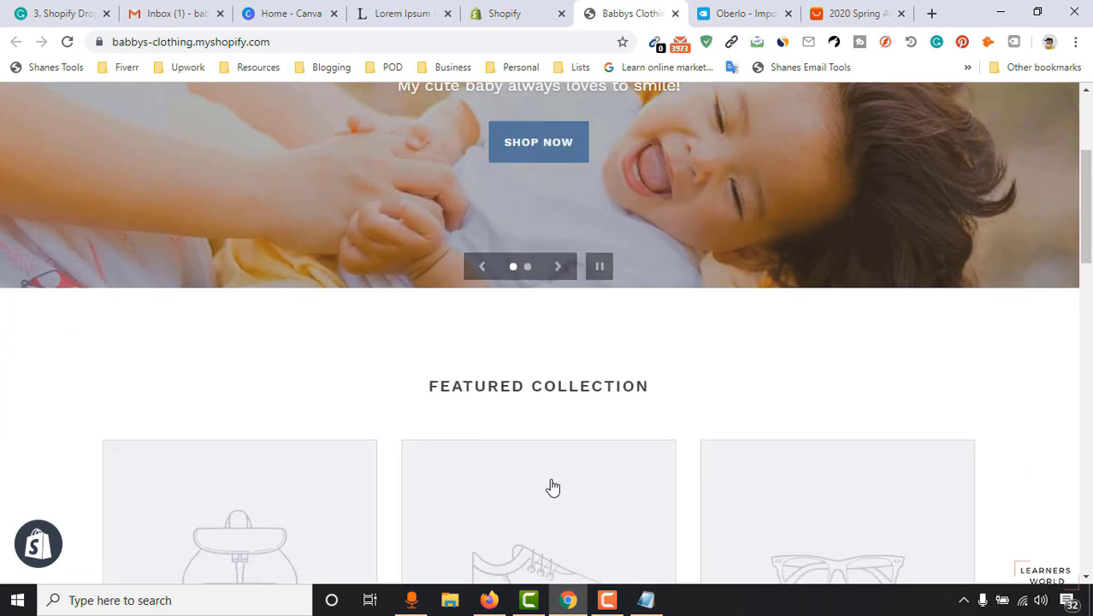
pyautogui.scroll(4, 730, 215)
# Return to the Oberlo Import List and show the Cute Coat's imported description.
pyautogui.click(770, 12)
pyautogui.click(746, 406)
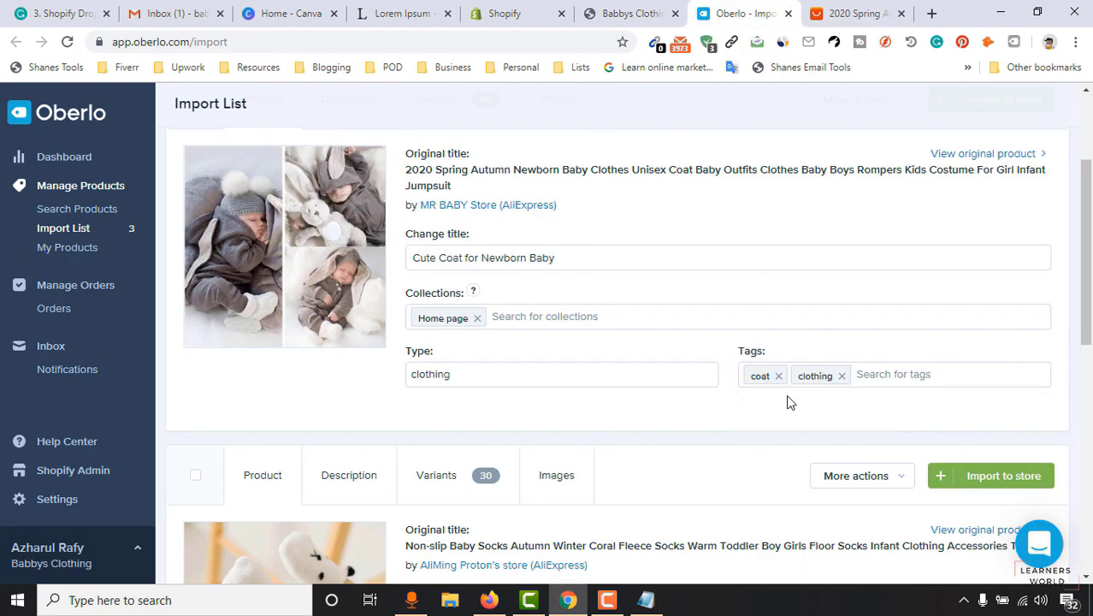
pyautogui.moveTo(1087, 287); pyautogui.dragTo(1089, 240)
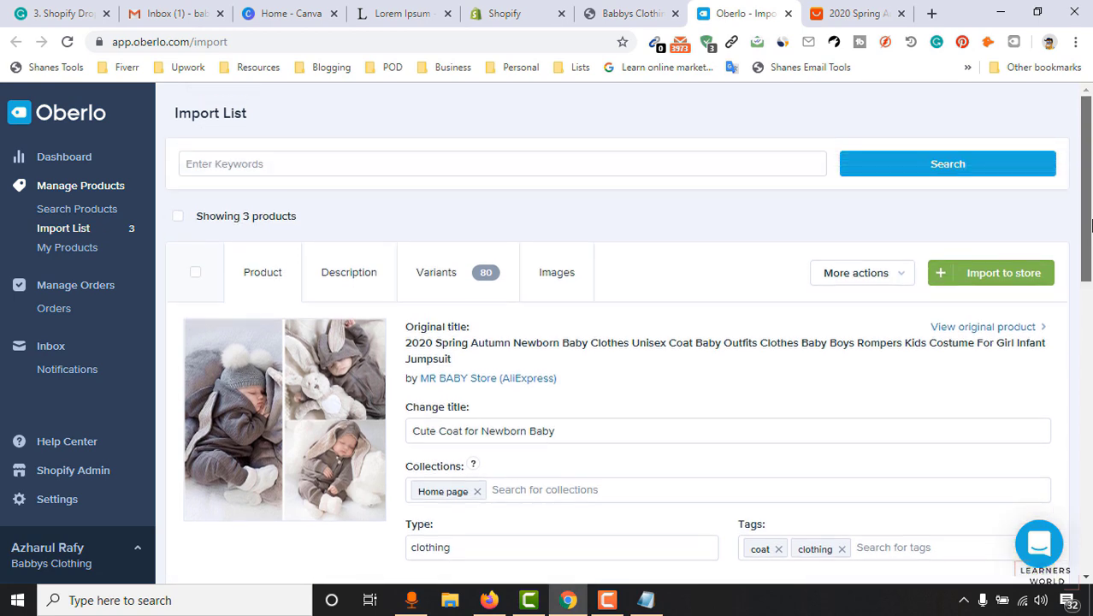
pyautogui.scroll(-1, 381, 257)
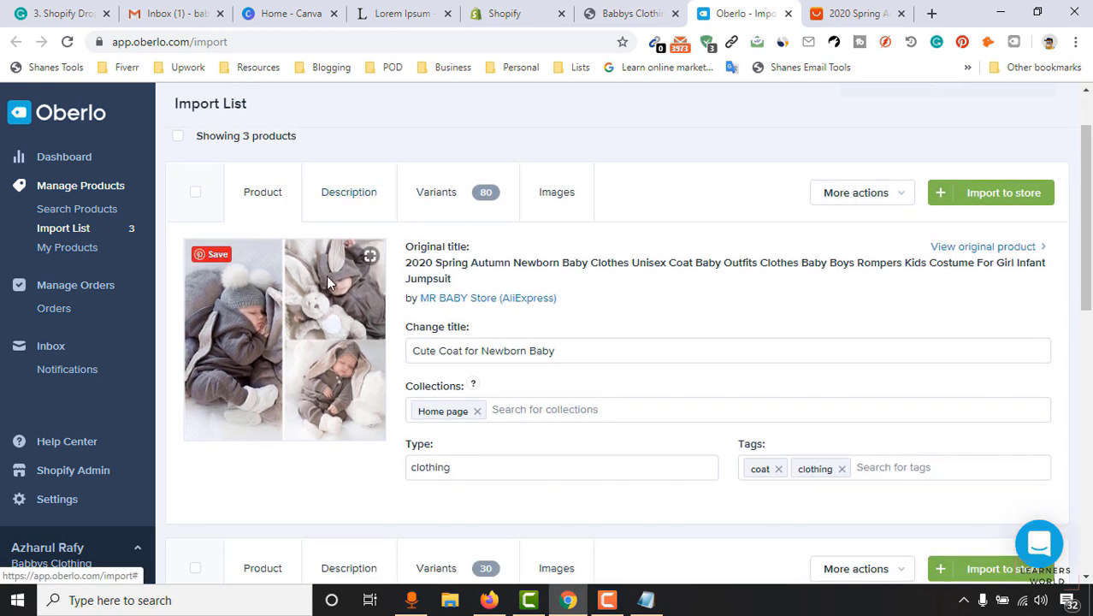
pyautogui.click(346, 200)
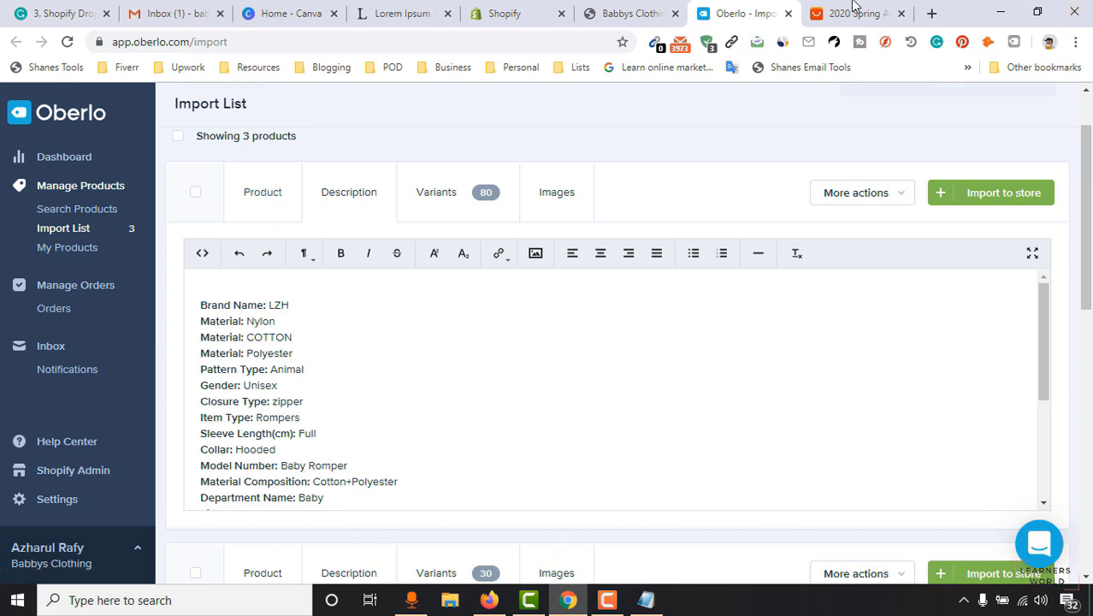
# Copy the first Lorem Ipsum paragraph from lipsum.com.
pyautogui.click(372, 10)
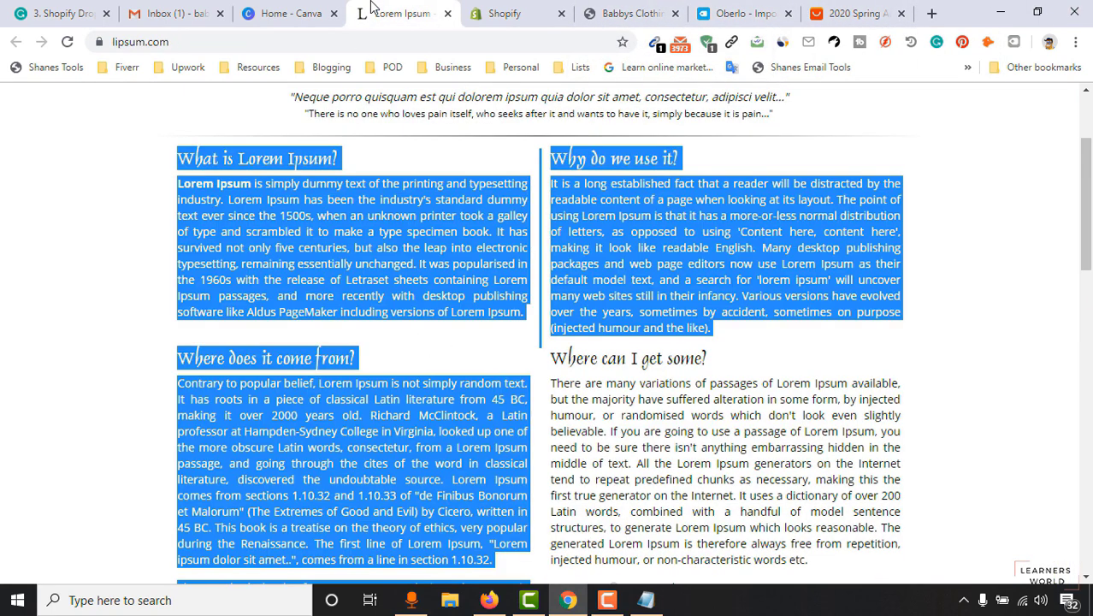
pyautogui.click(217, 228)
pyautogui.moveTo(177, 184); pyautogui.dragTo(523, 312)
pyautogui.rightClick(513, 278)
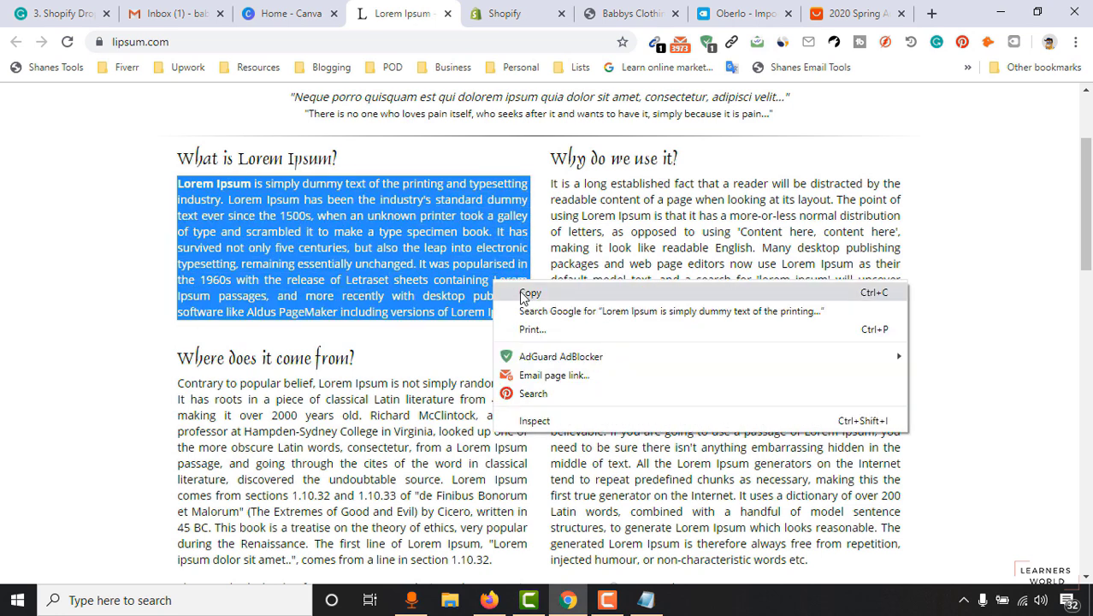
pyautogui.click(523, 288)
pyautogui.click(856, 13)
pyautogui.click(740, 13)
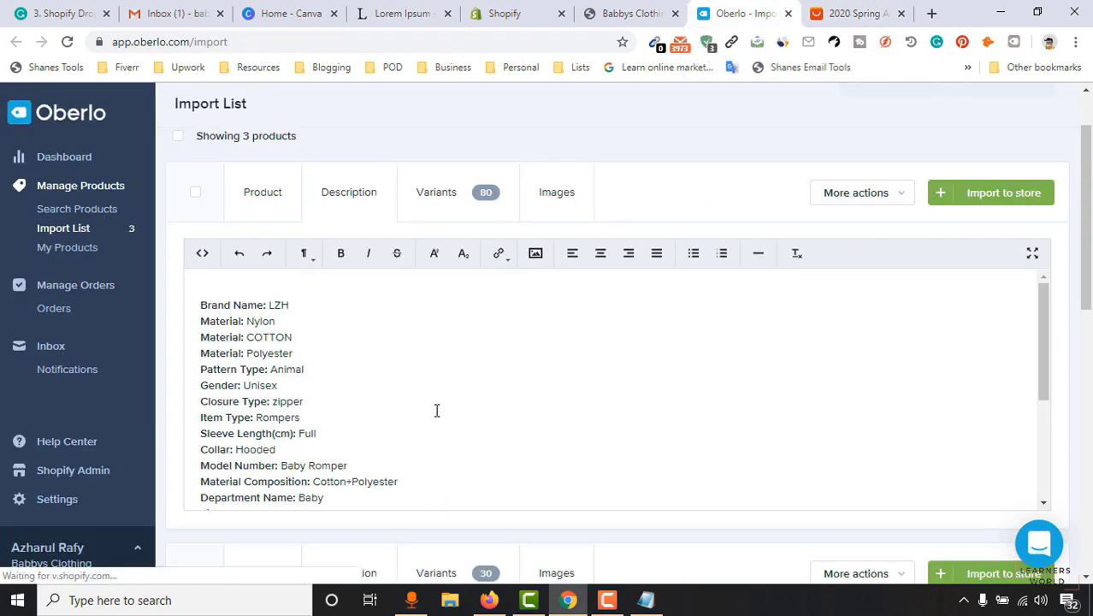
# Paste the Lorem Ipsum paragraph at the top of the coat's description, above Brand Name.
pyautogui.click(427, 380)
pyautogui.hotkey('ctrl', 'a')
pyautogui.click(274, 321)
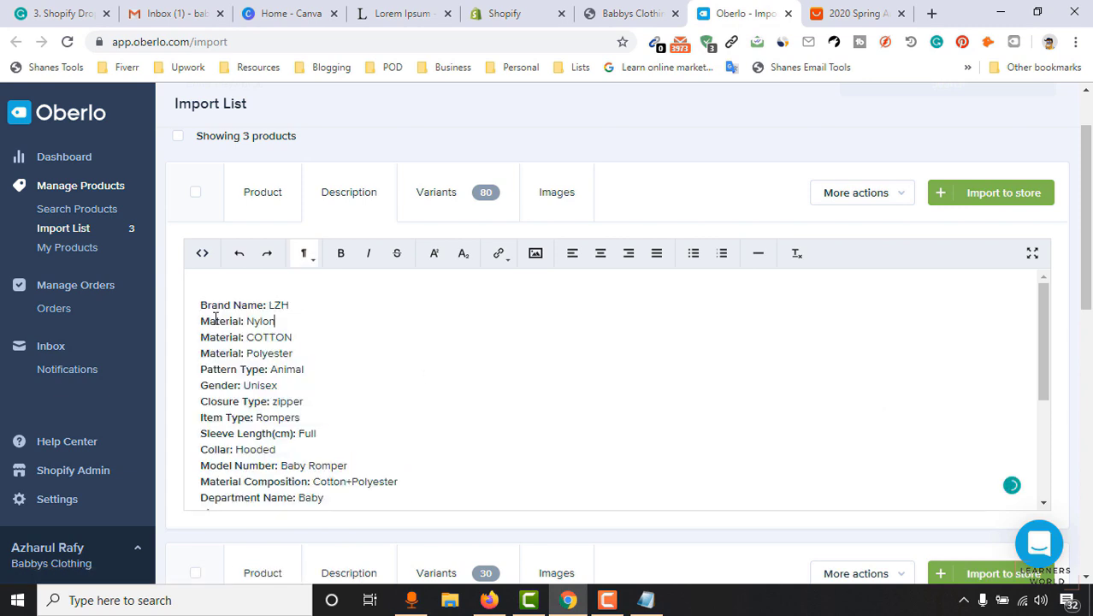
pyautogui.click(206, 282)
pyautogui.click(202, 305)
pyautogui.press('Return')
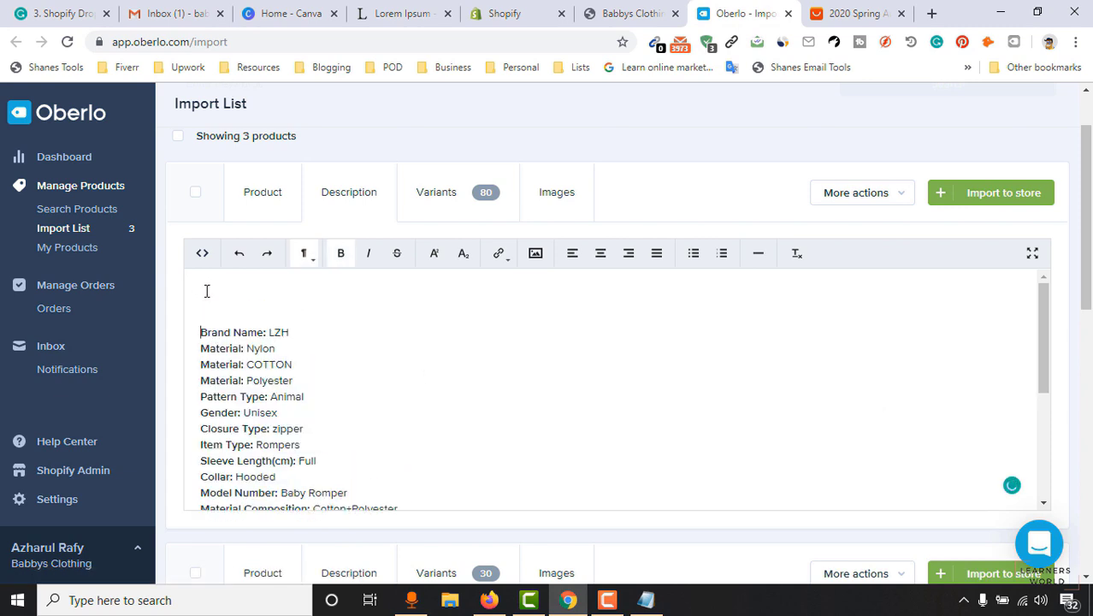
pyautogui.hotkey('ctrl', 'v')
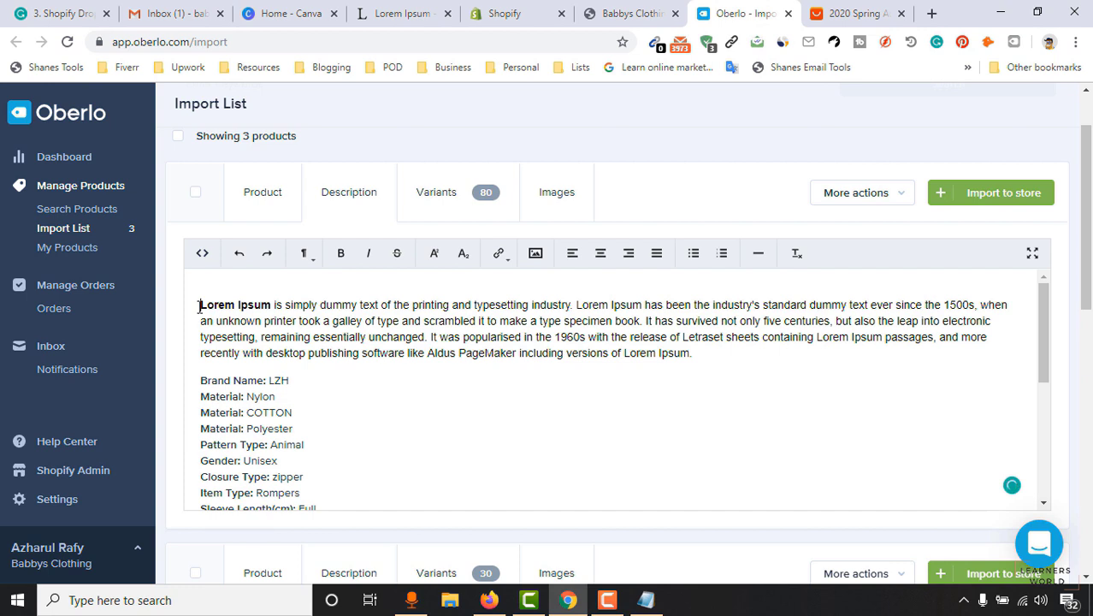
pyautogui.click(199, 307)
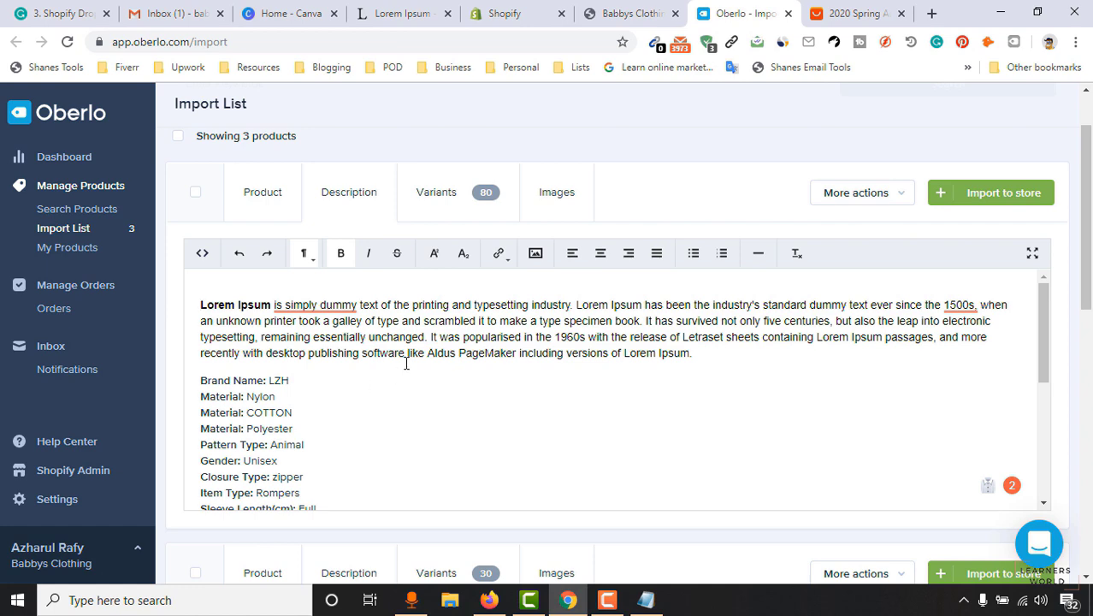
# Replace the spec lines with bullets 'Original Full Cotton' and 'High Comfort for your Baby'.
pyautogui.scroll(-2, 418, 363)
pyautogui.scroll(-2, 332, 460)
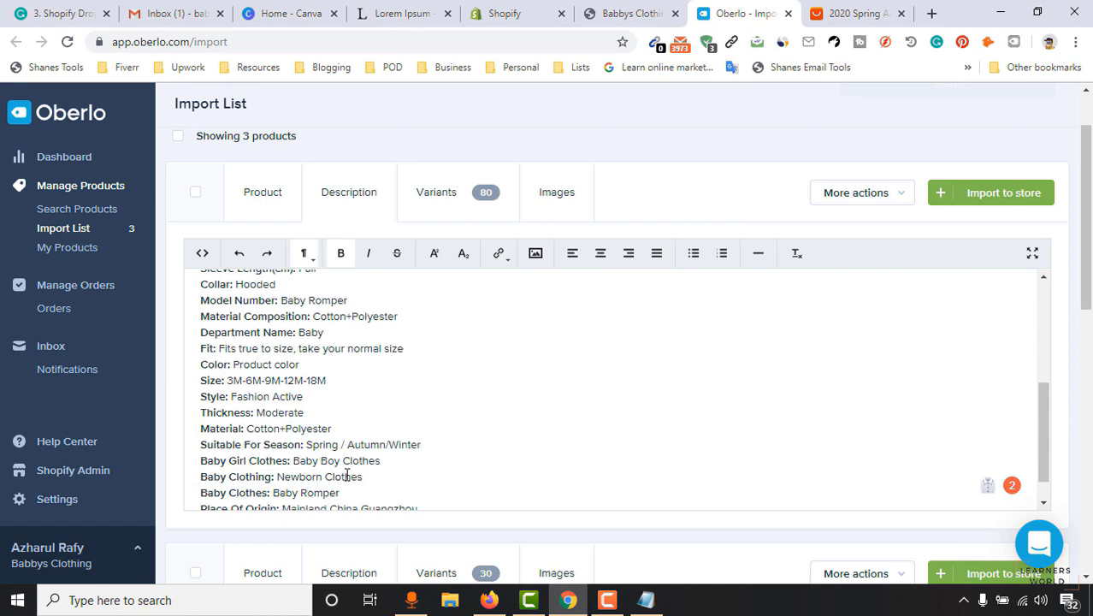
pyautogui.moveTo(434, 476); pyautogui.dragTo(204, 346)
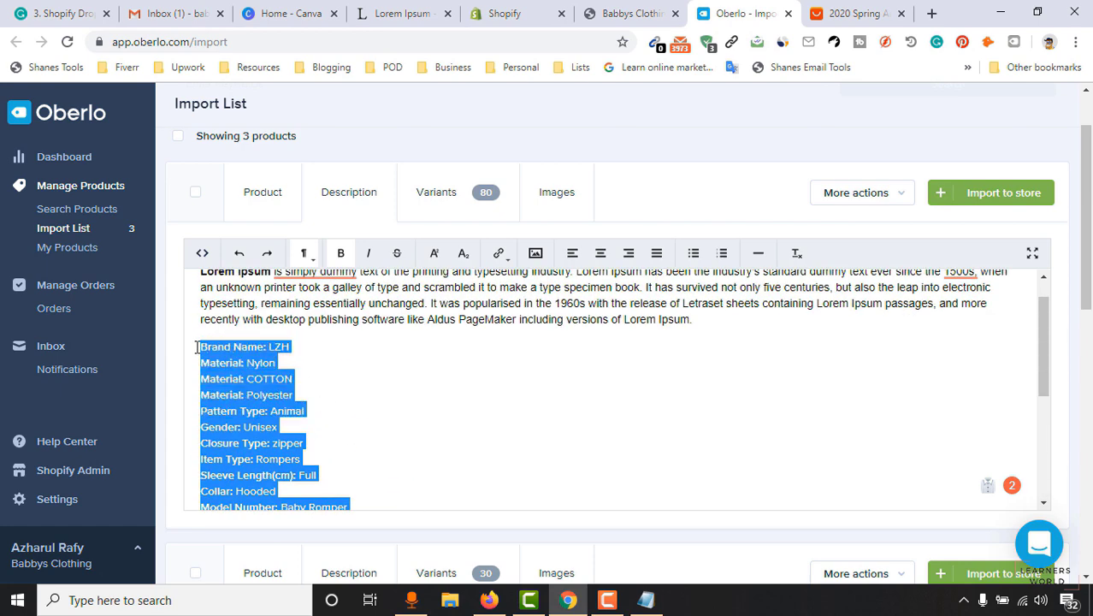
pyautogui.press('BackSpace')
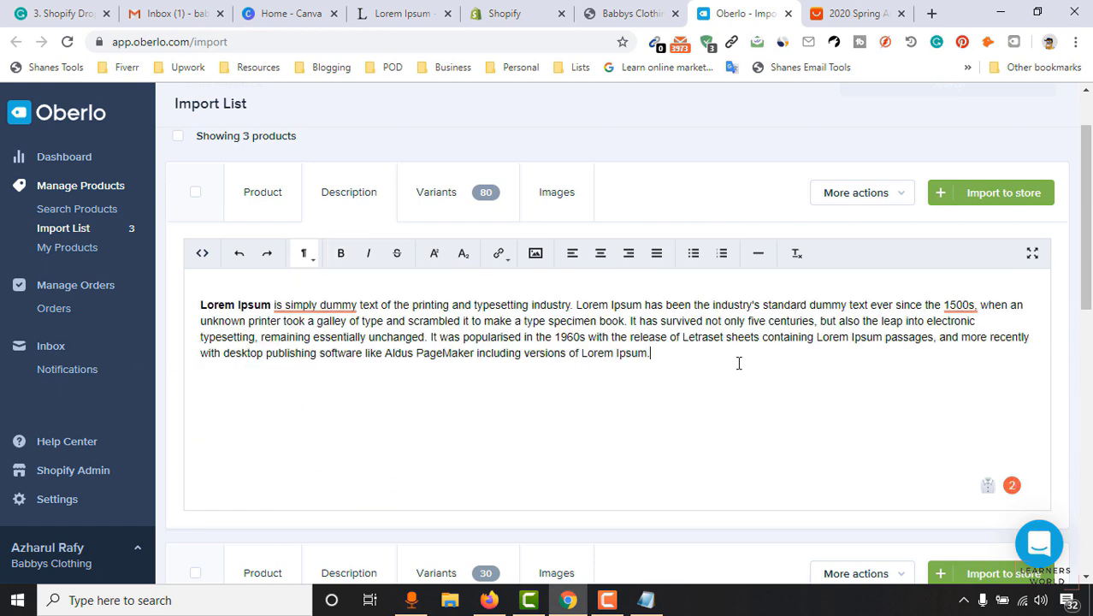
pyautogui.write('Original Full Cotton')
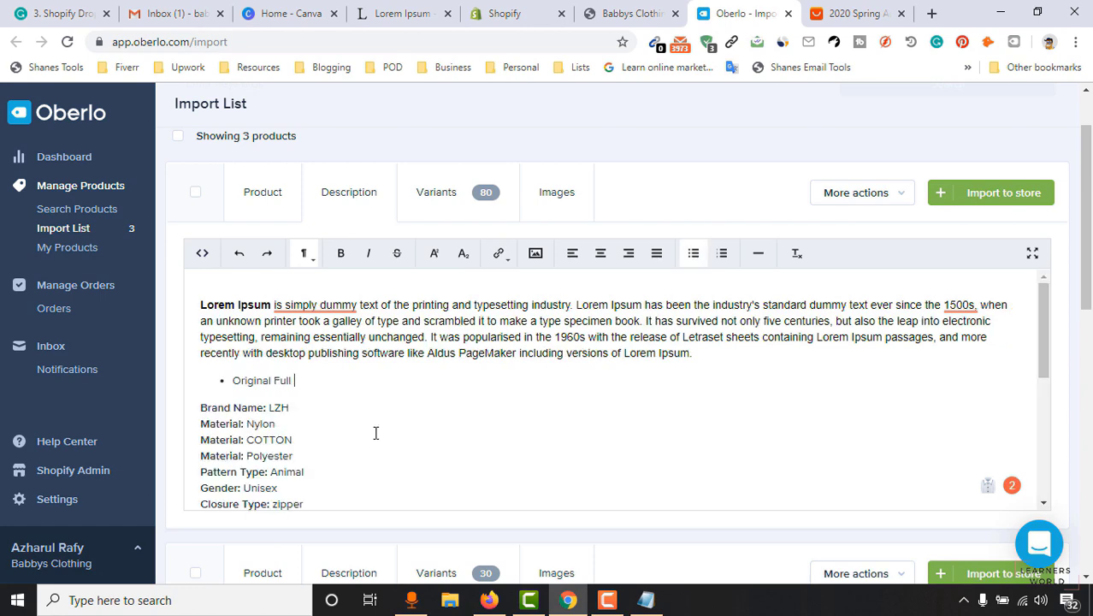
pyautogui.press('Return')
pyautogui.write('High Comfort for your Baby')
pyautogui.click(320, 399)
pyautogui.press('BackSpace')
pyautogui.write('Y')
pyautogui.hotkey('ctrl', 'z')
pyautogui.hotkey('ctrl', 'z')
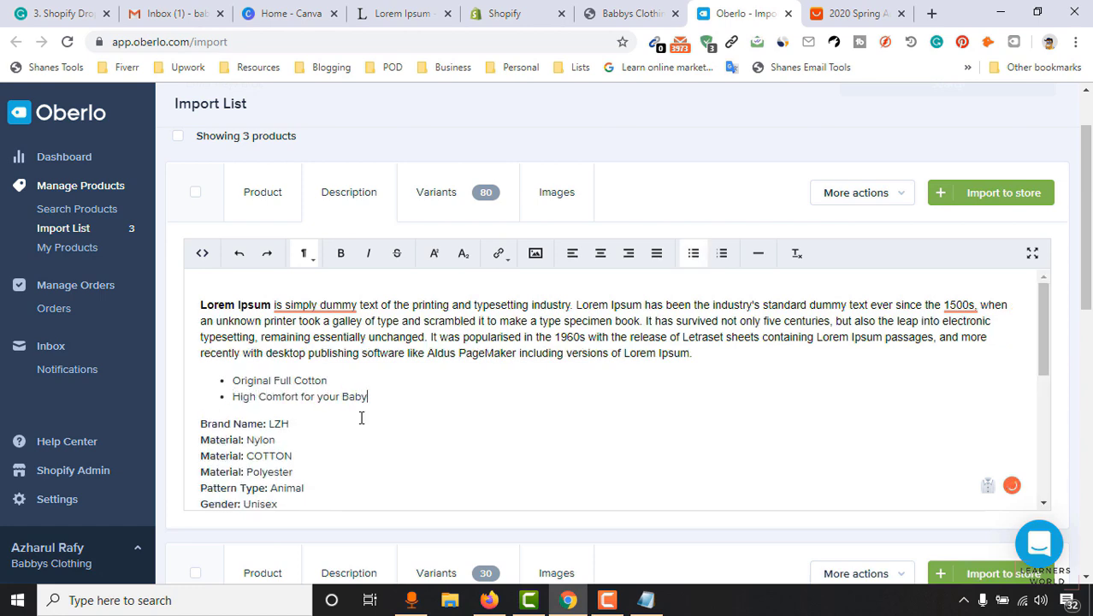
# Delete the remaining specification lines below the two bullets.
pyautogui.scroll(-1, 360, 418)
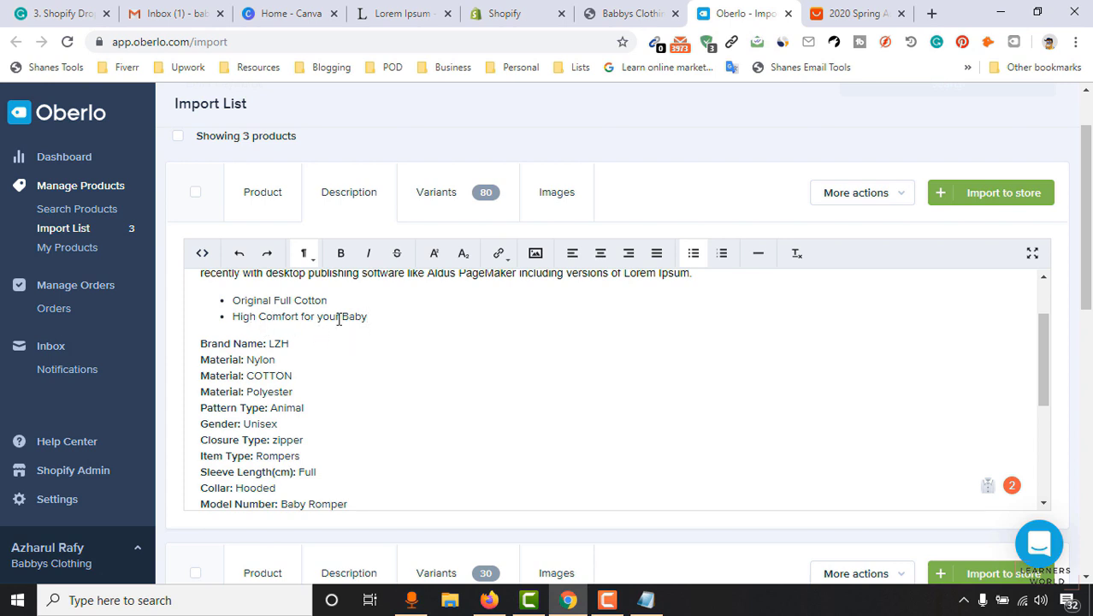
pyautogui.moveTo(385, 318); pyautogui.dragTo(414, 479)
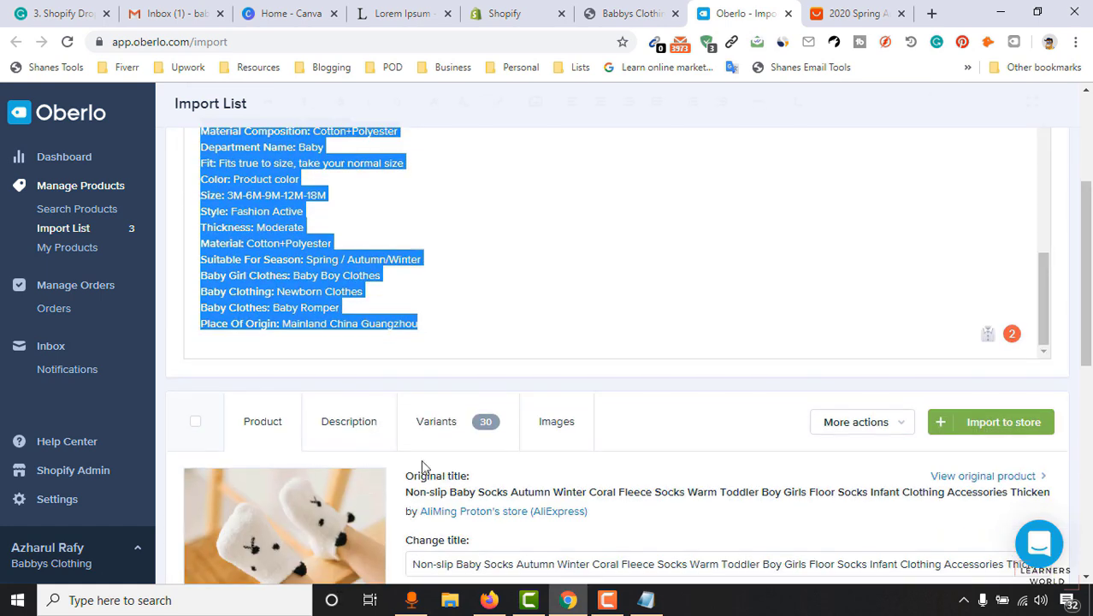
pyautogui.press('BackSpace')
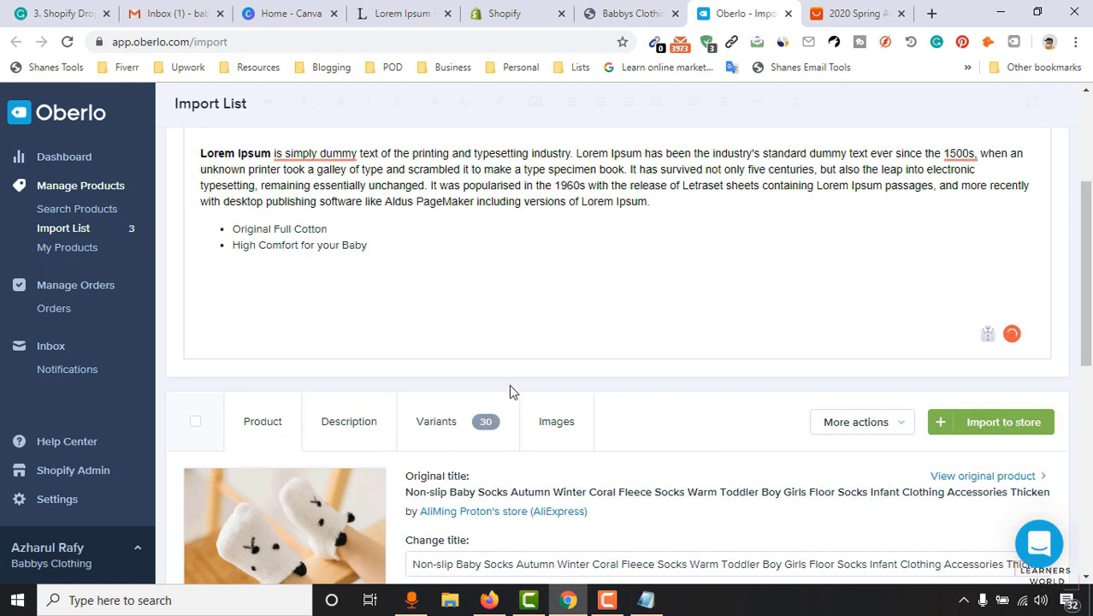
pyautogui.scroll(2, 508, 332)
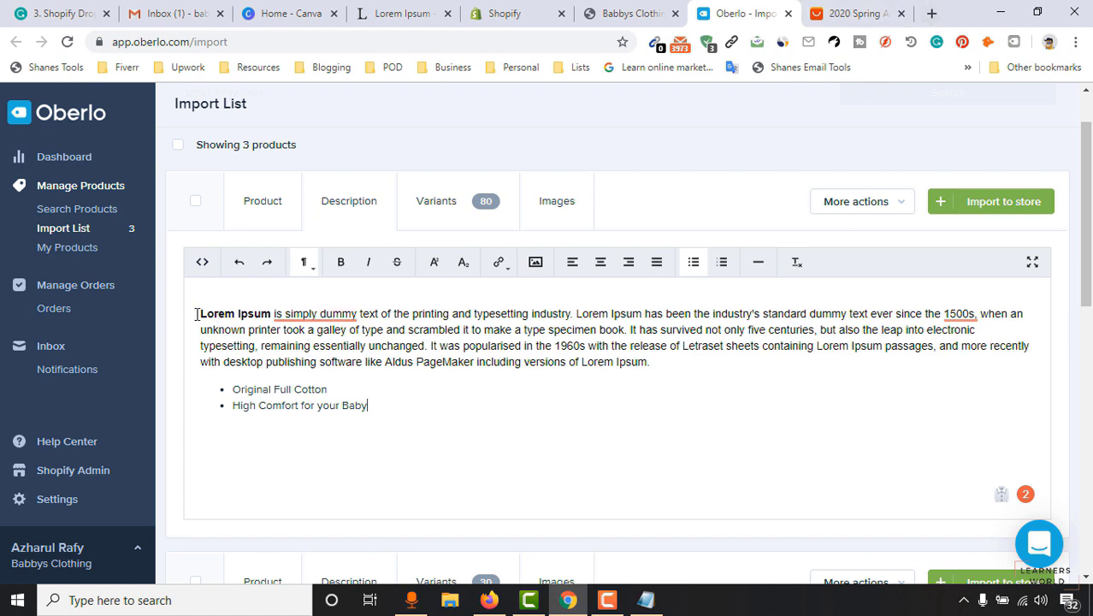
pyautogui.click(932, 13)
# Search Google for 'shopify payment trust' and show the Images results.
pyautogui.write('sho')
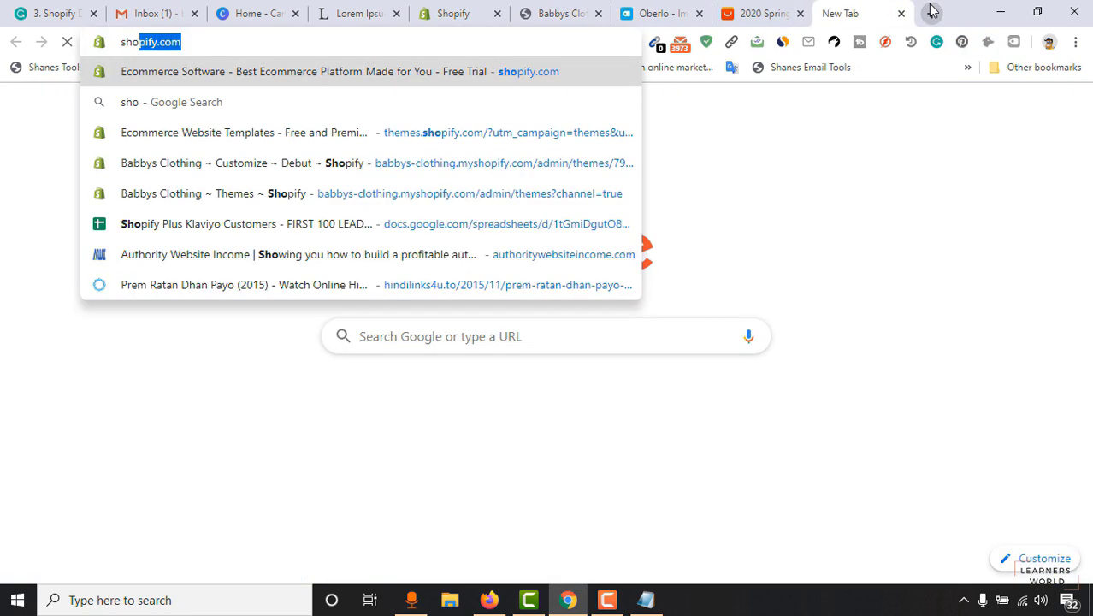
pyautogui.write('pyf')
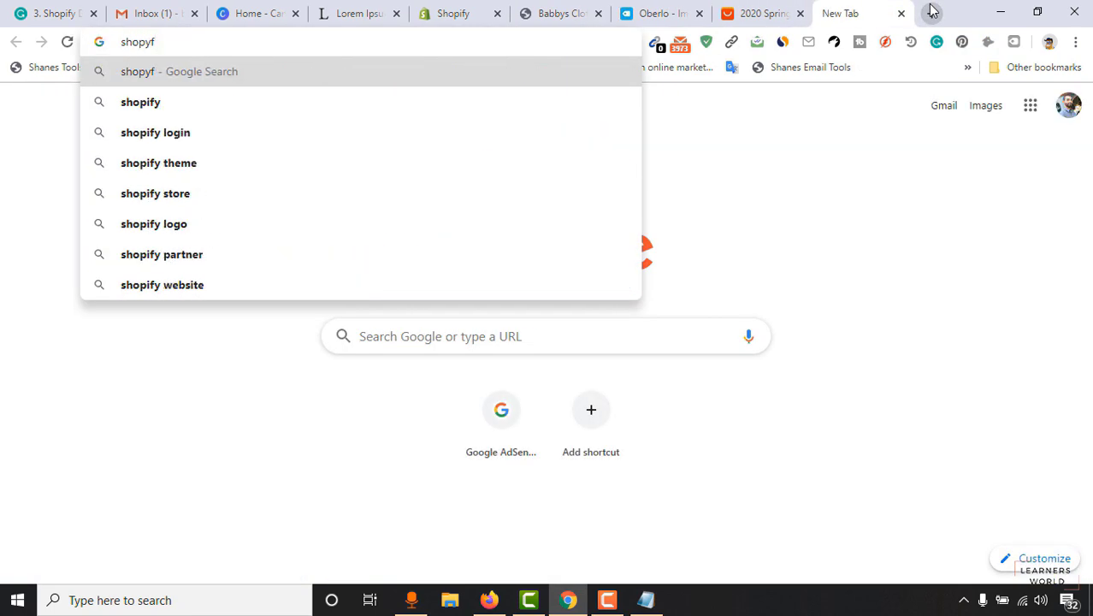
pyautogui.press('BackSpace')
pyautogui.press('BackSpace')
pyautogui.write('ify payment trust')
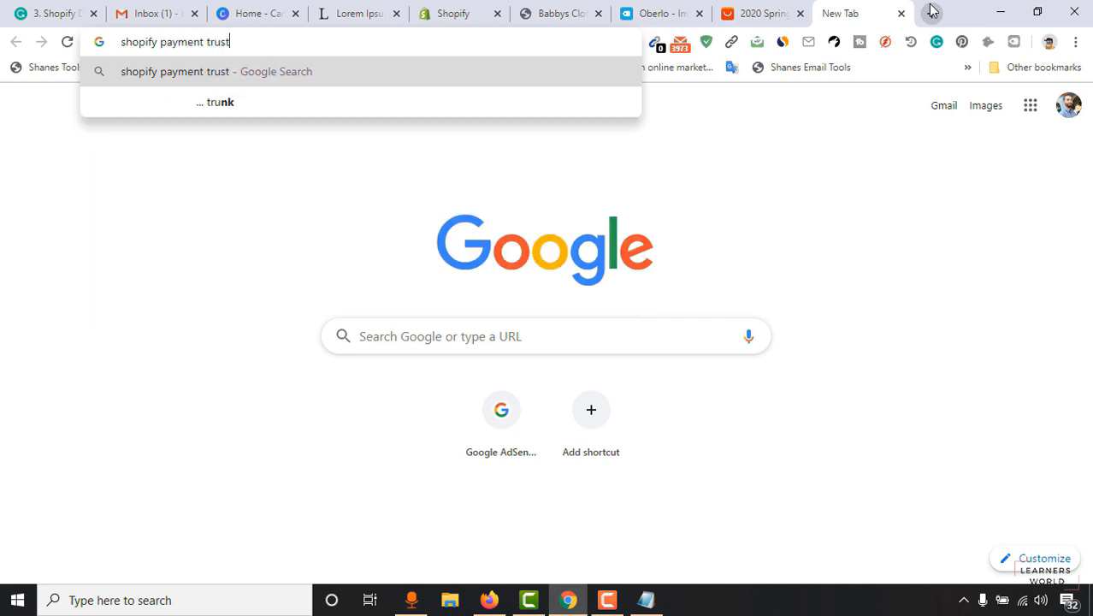
pyautogui.press('Return')
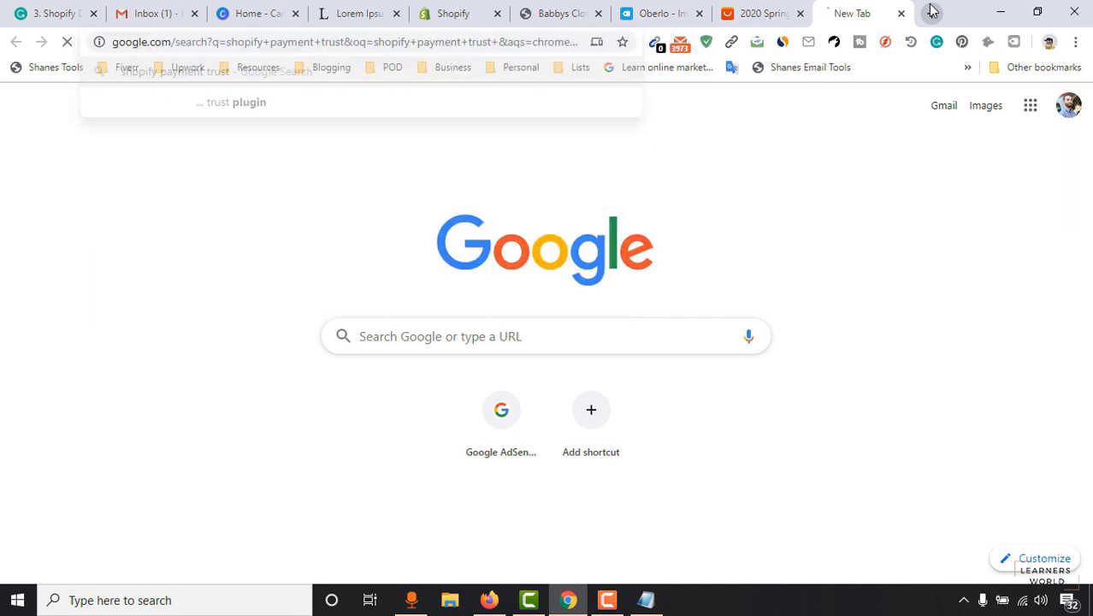
pyautogui.click(214, 170)
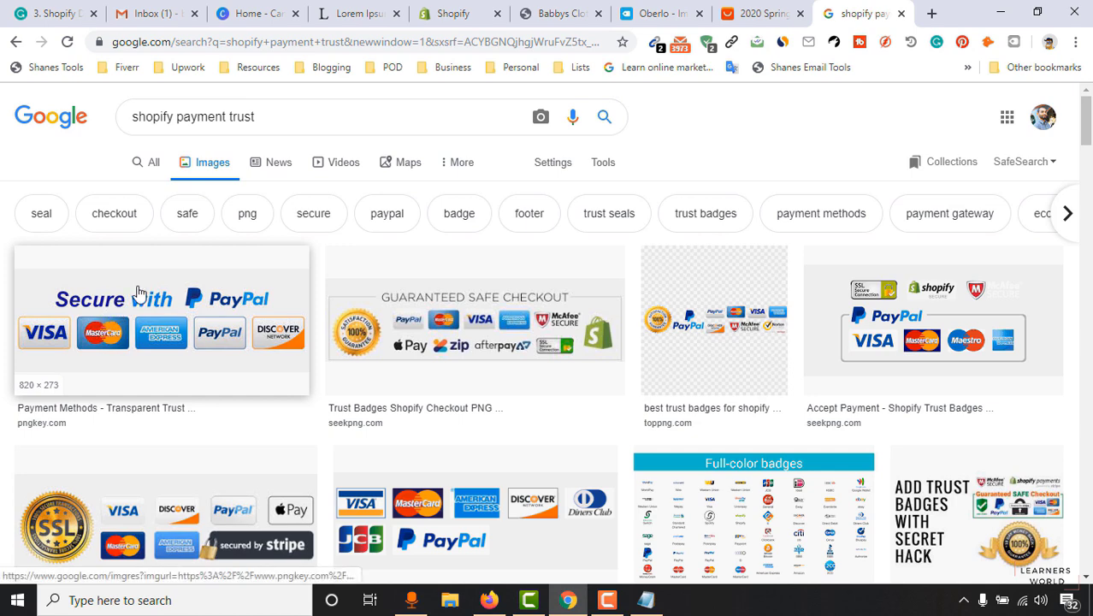
# Show the variant pricing table for the first product in Oberlo's Import List.
pyautogui.click(744, 13)
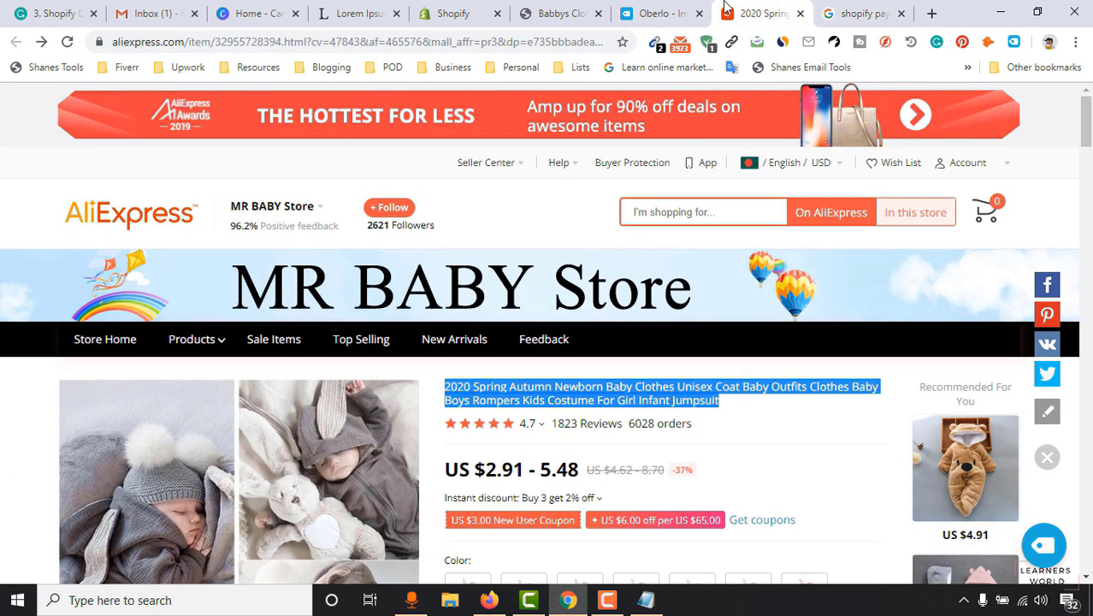
pyautogui.click(659, 13)
pyautogui.click(382, 419)
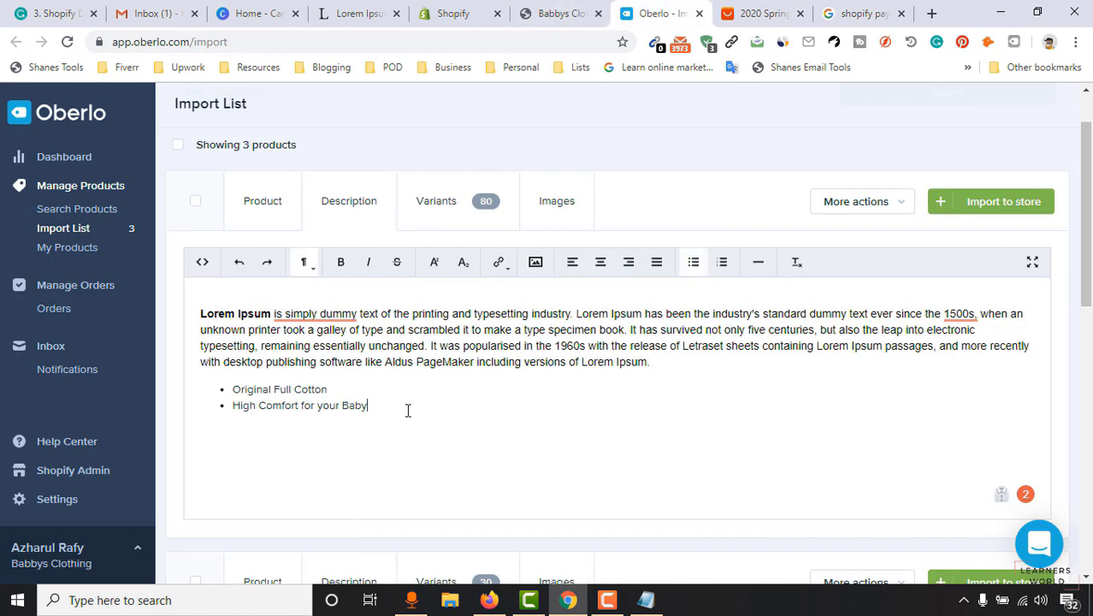
pyautogui.scroll(-2, 967, 282)
pyautogui.scroll(2, 424, 351)
pyautogui.click(456, 208)
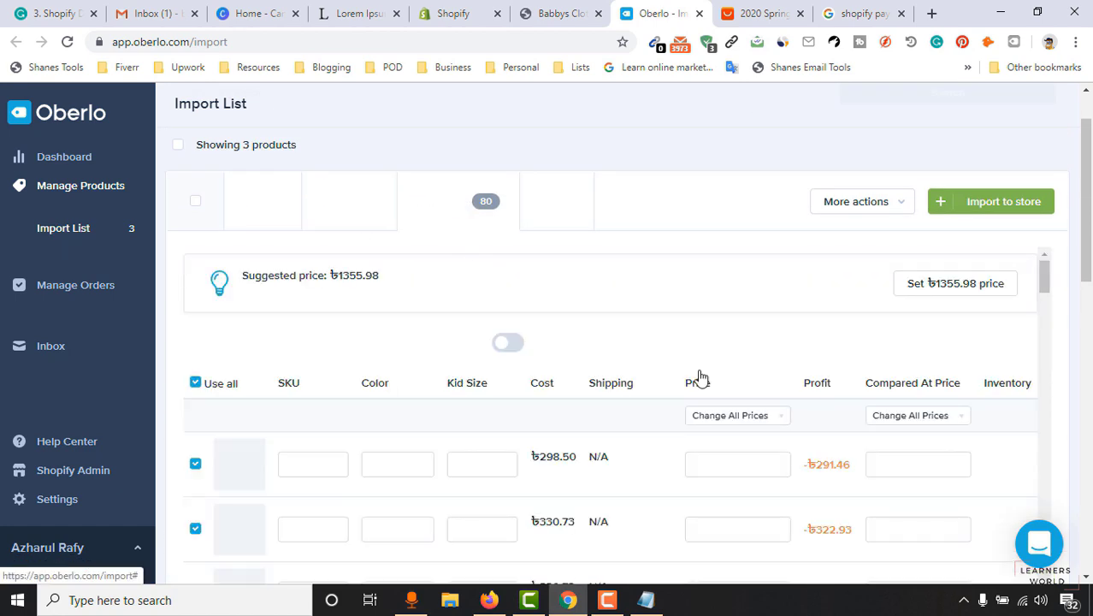
pyautogui.scroll(-2, 629, 356)
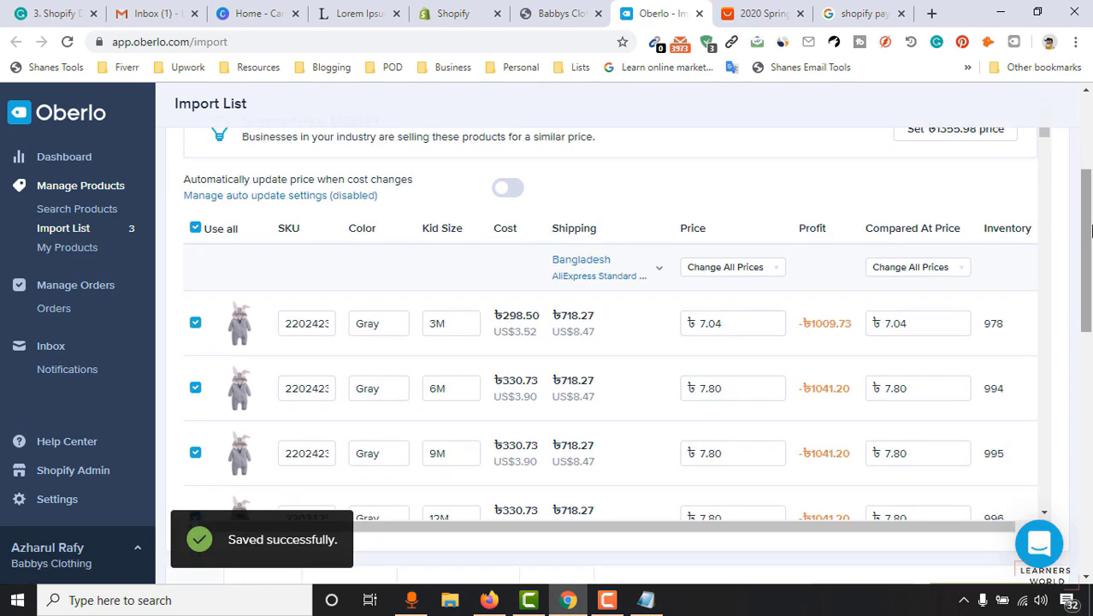
pyautogui.scroll(2, 628, 356)
pyautogui.scroll(1, 748, 281)
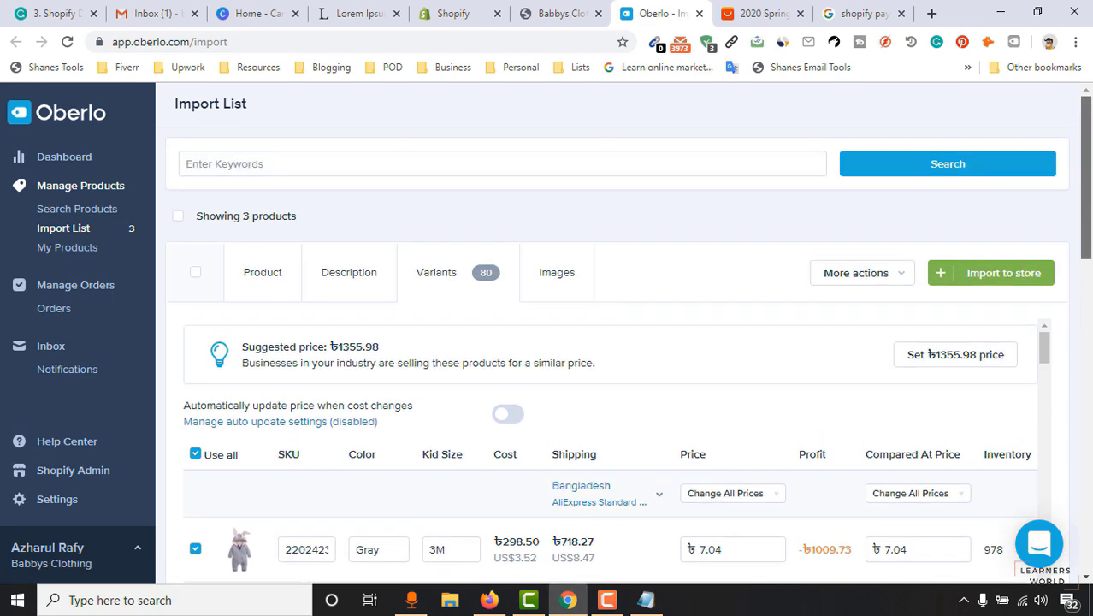
# Check the storefront and Shopify admin tabs, then open the Shopify store Settings.
pyautogui.click(566, 10)
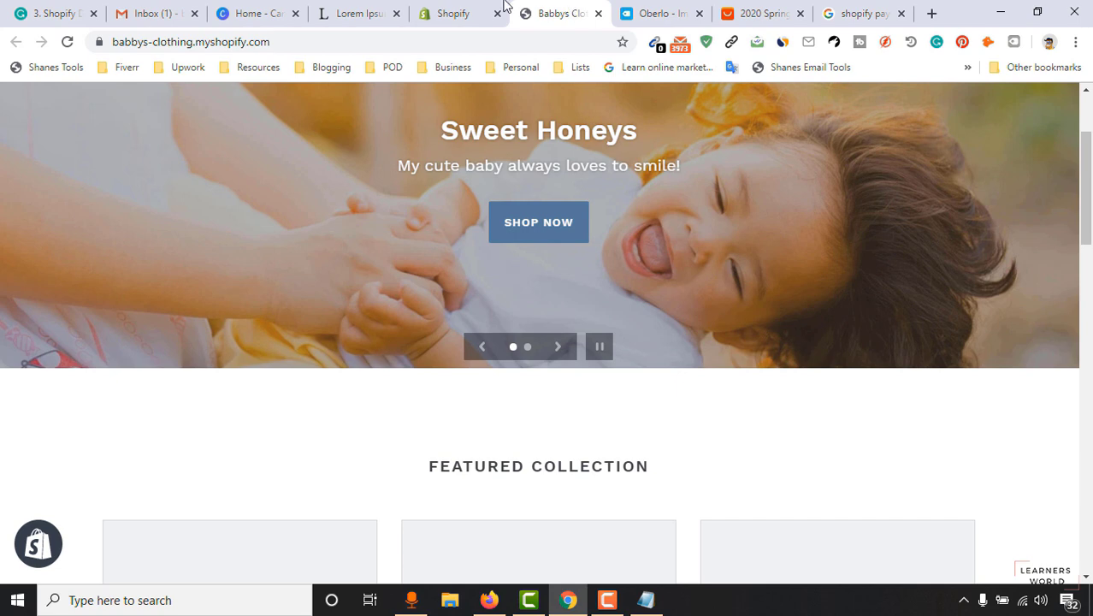
pyautogui.click(453, 13)
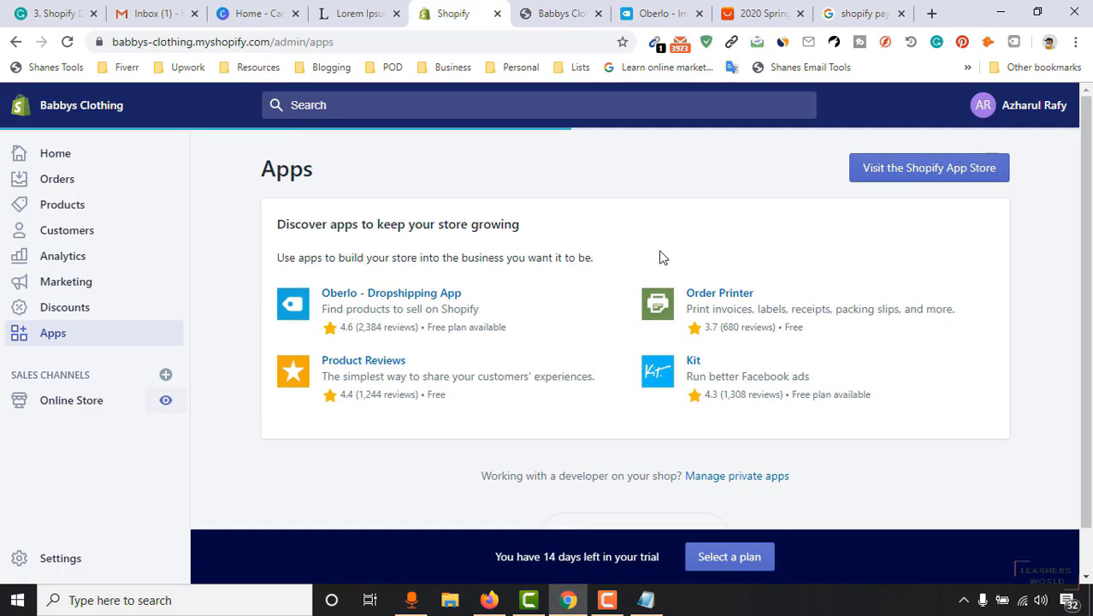
pyautogui.click(660, 13)
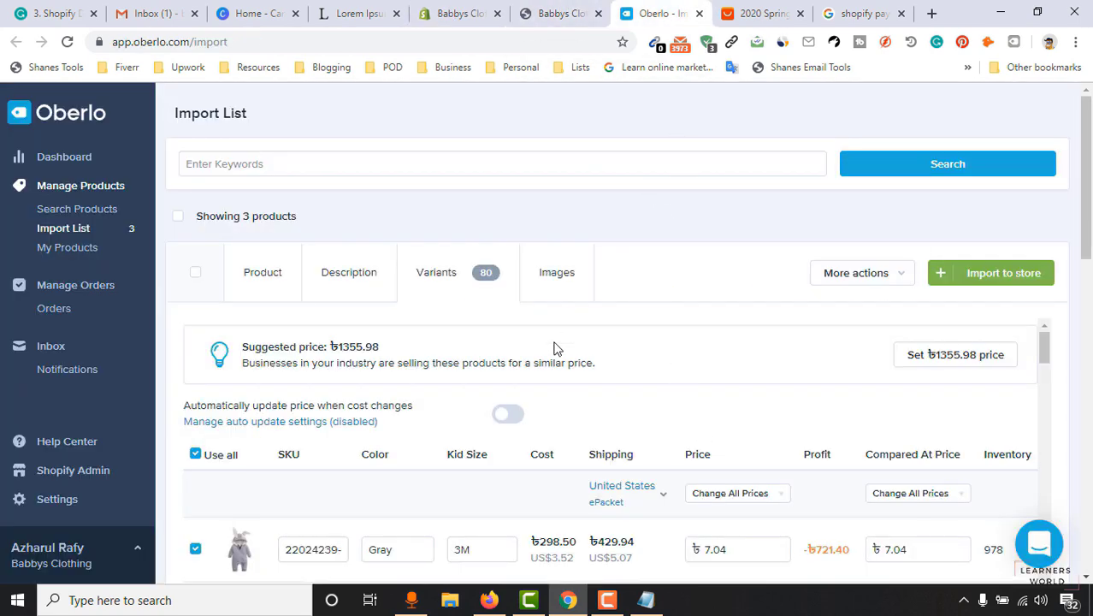
pyautogui.click(451, 12)
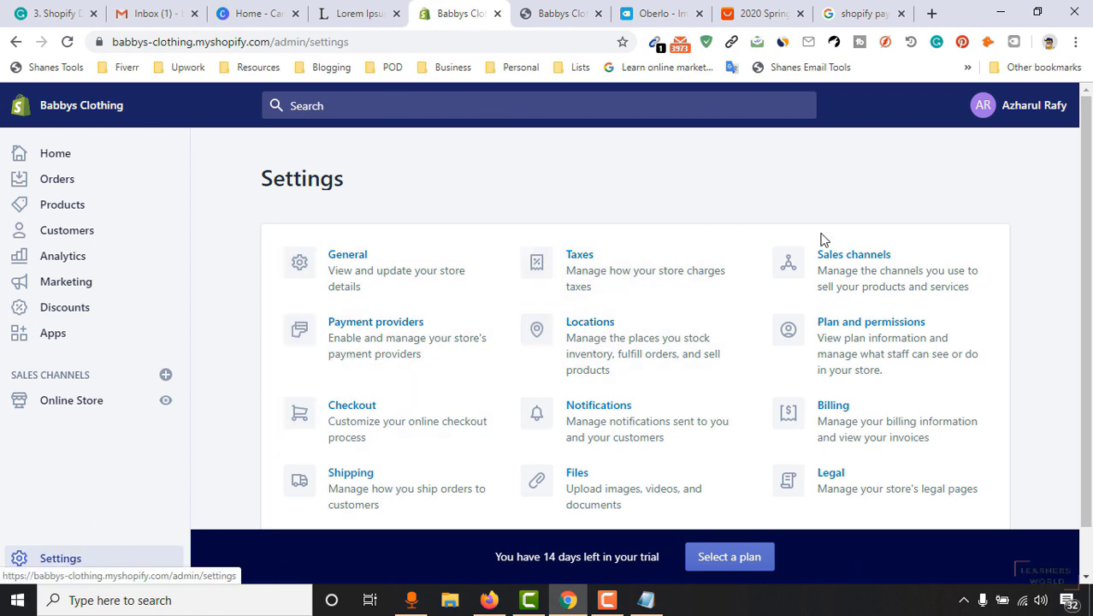
# Under General settings, switch Store currency from Bangladeshi Taka (BDT) to US Dollar (USD) and save.
pyautogui.click(382, 282)
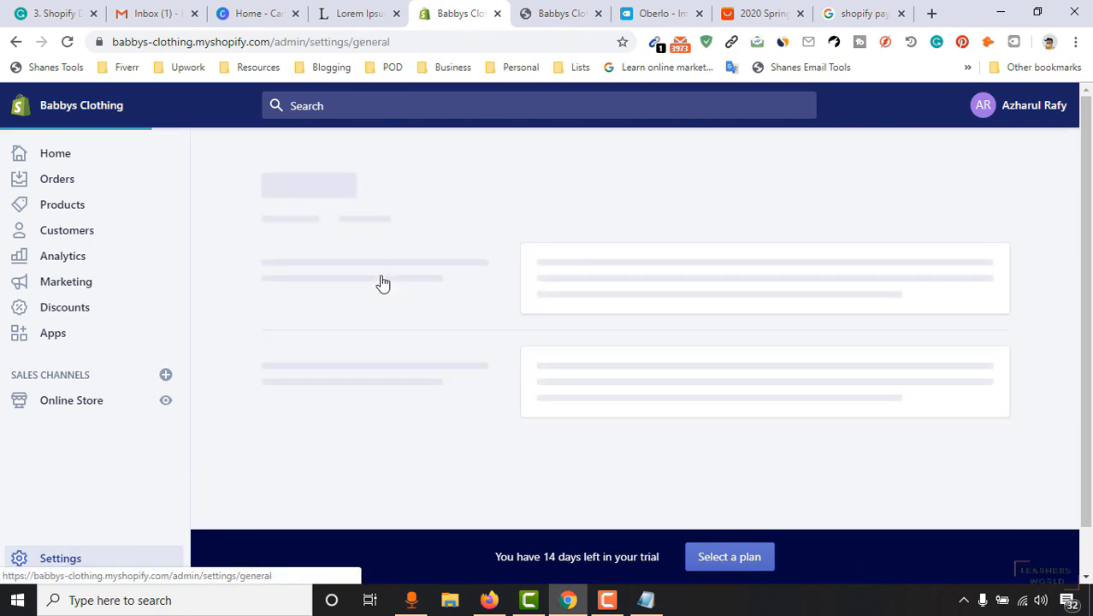
pyautogui.moveTo(1088, 185); pyautogui.dragTo(1092, 436)
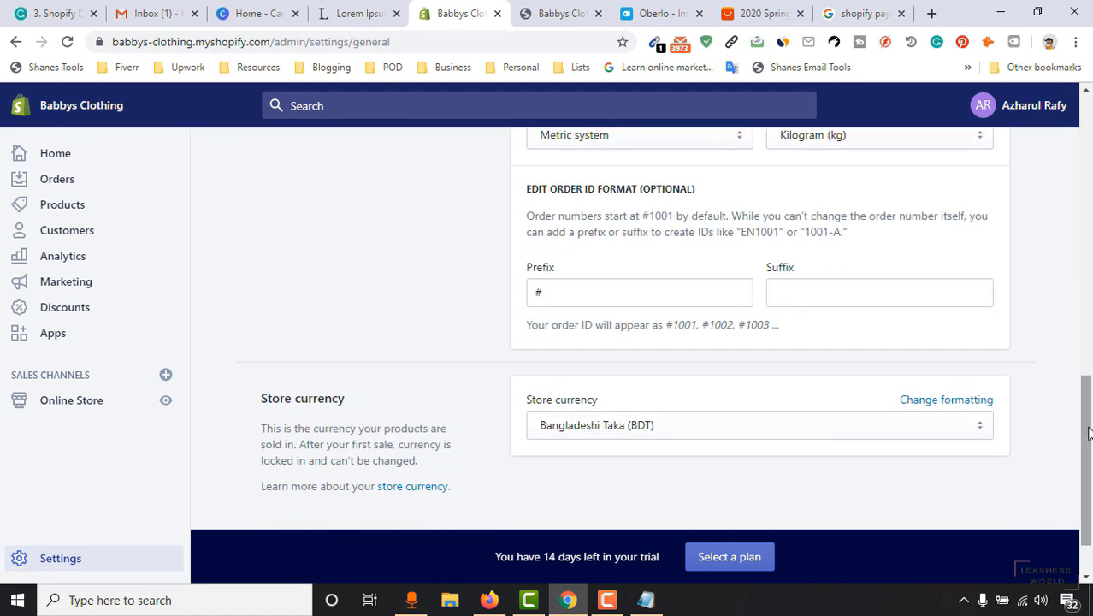
pyautogui.scroll(-1, 556, 389)
pyautogui.click(631, 352)
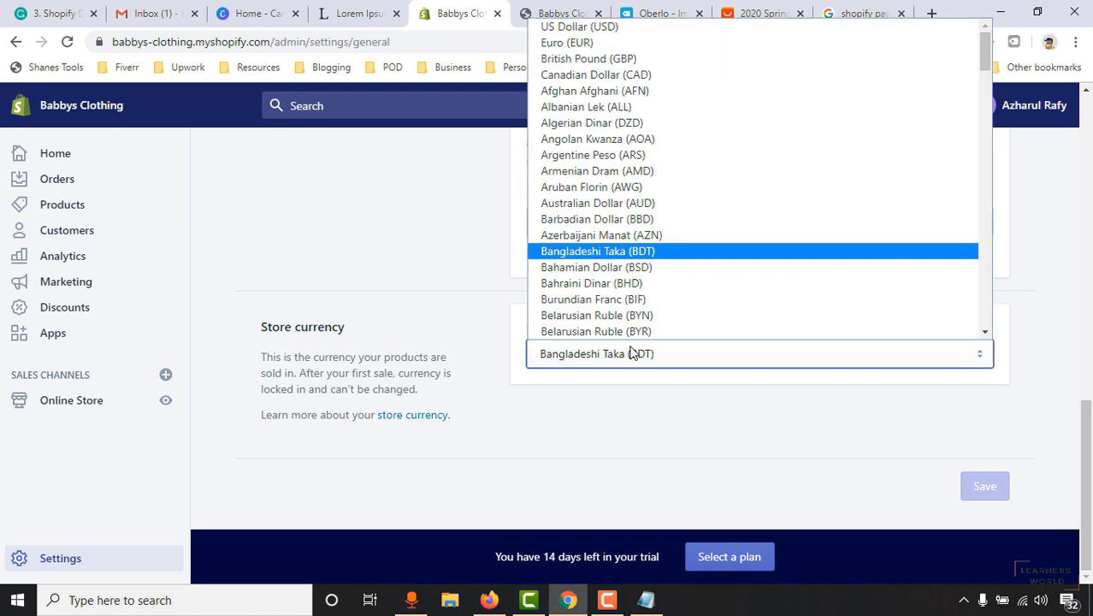
pyautogui.click(602, 27)
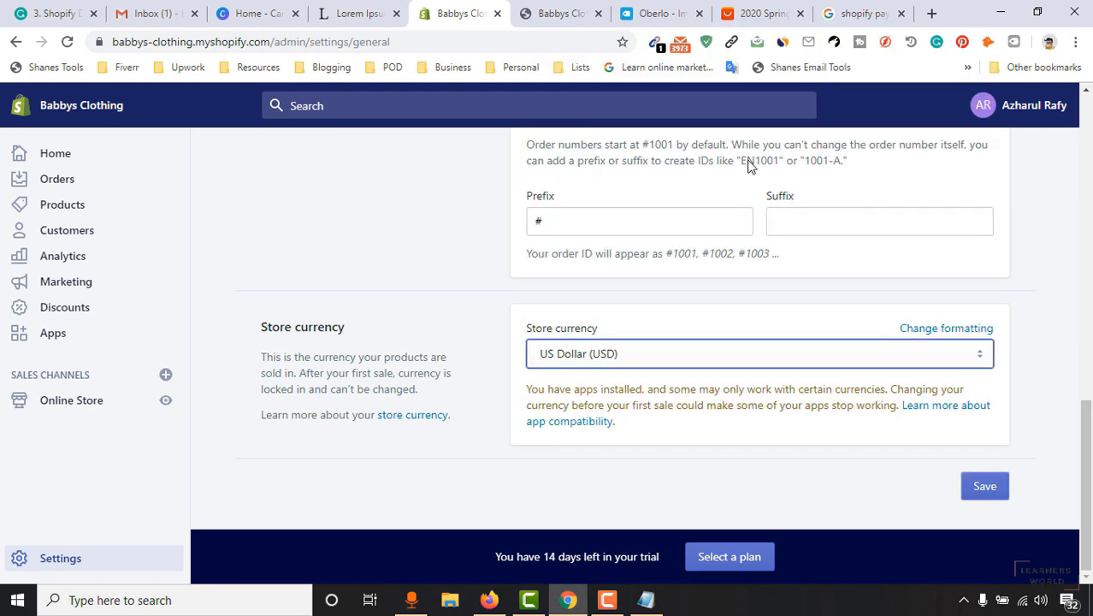
pyautogui.click(992, 499)
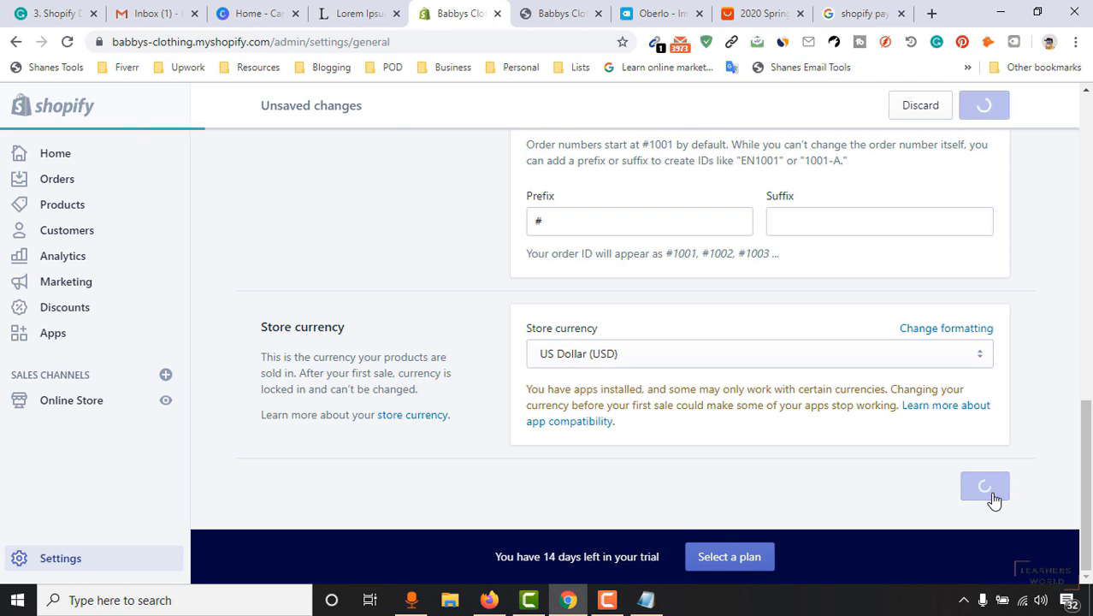
pyautogui.click(680, 13)
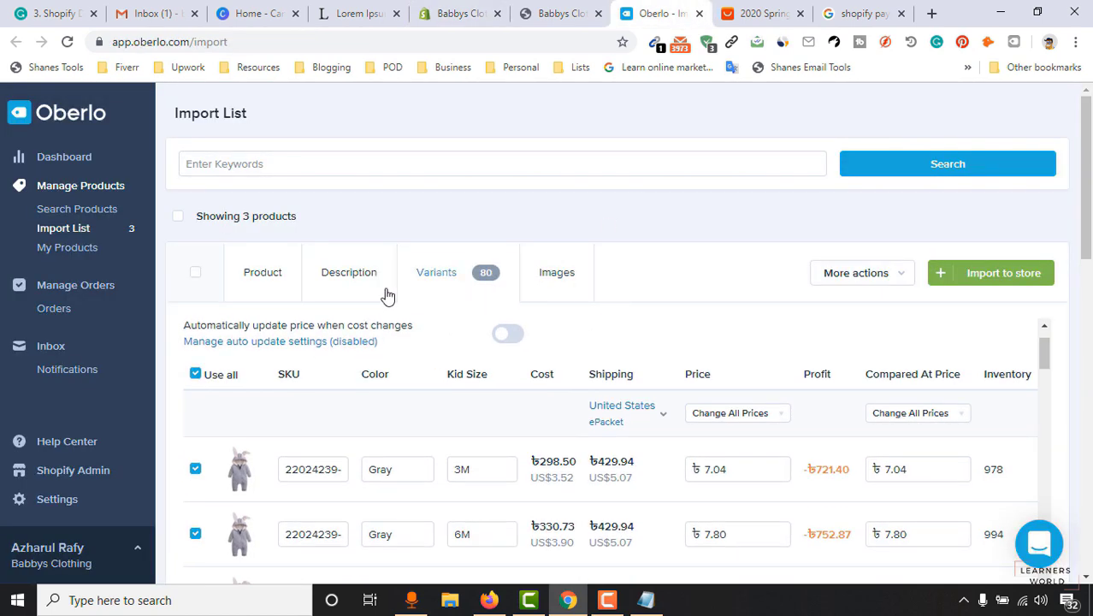
# Reload Oberlo and apply the suggested US$15.99 price and compare-at price to all variants.
pyautogui.click(67, 43)
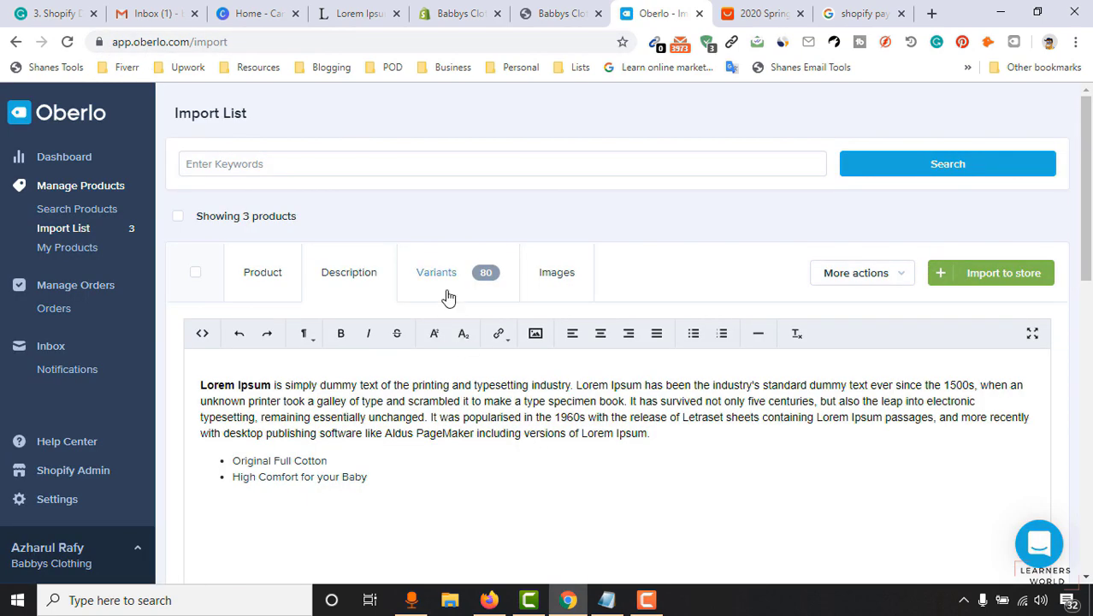
pyautogui.click(445, 291)
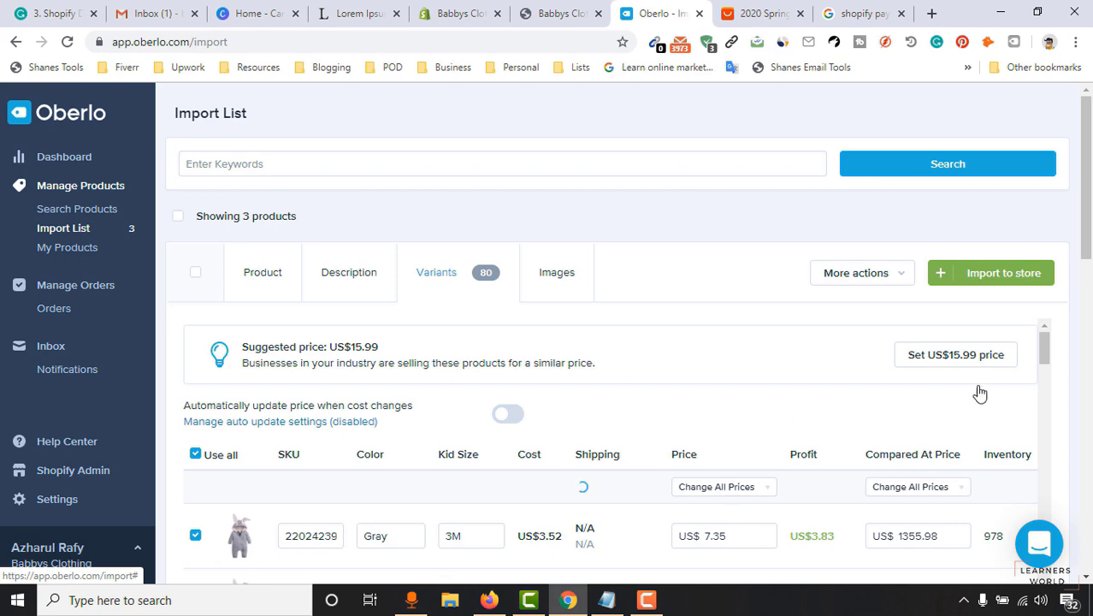
pyautogui.scroll(-2, 700, 475)
pyautogui.scroll(1, 666, 471)
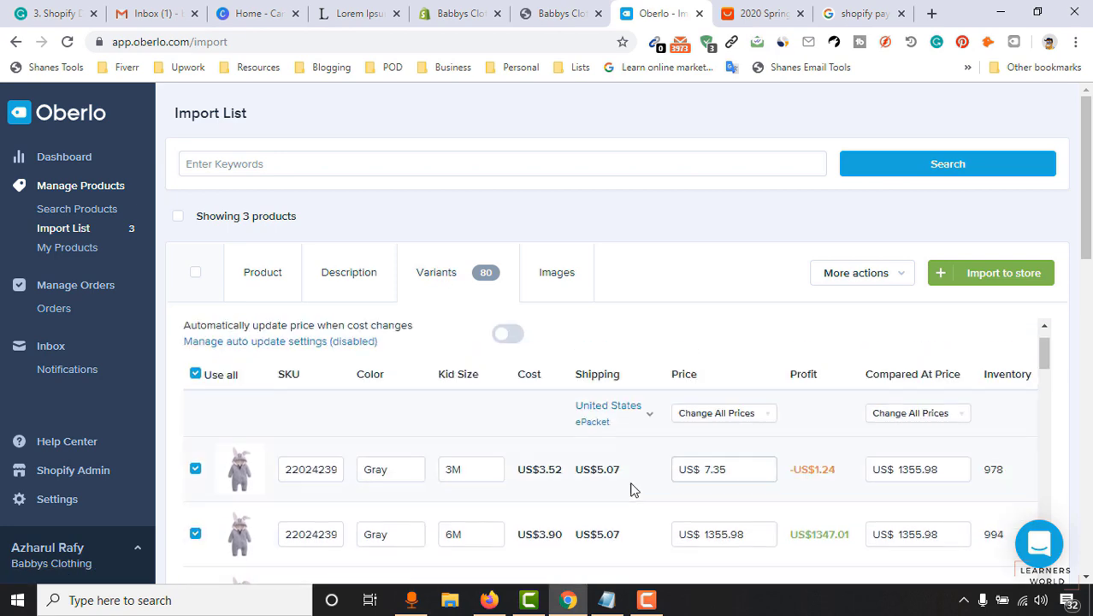
pyautogui.scroll(1, 787, 355)
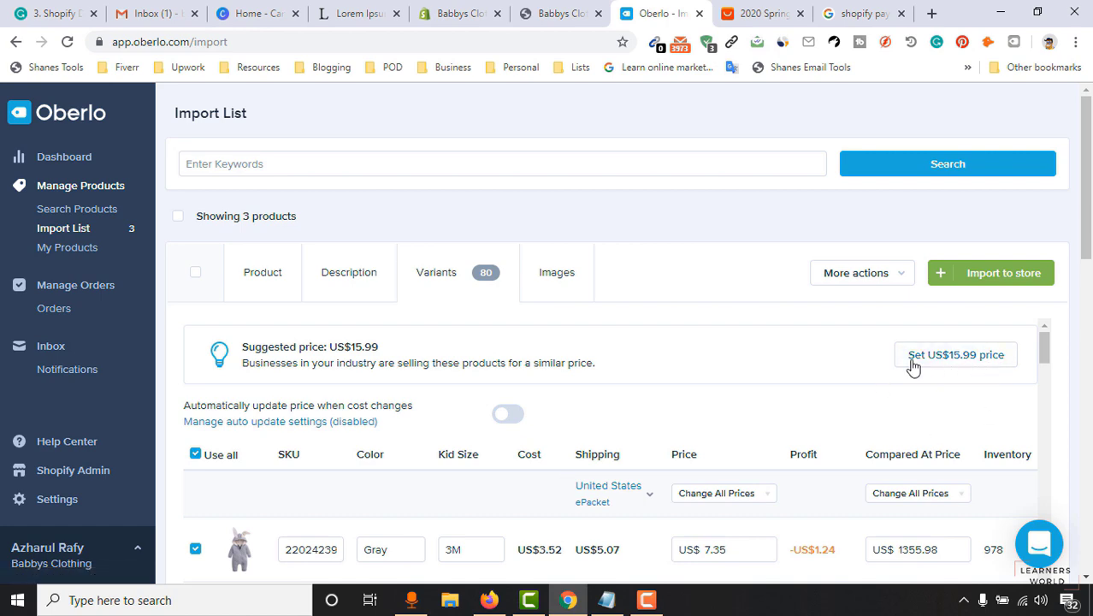
pyautogui.click(955, 355)
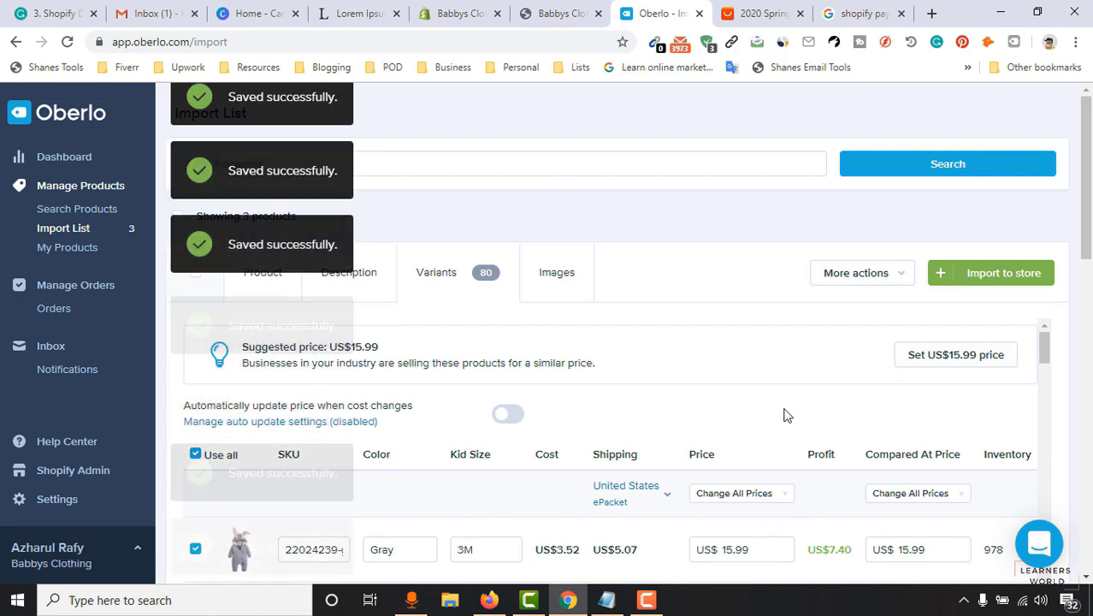
pyautogui.scroll(-3, 1084, 373)
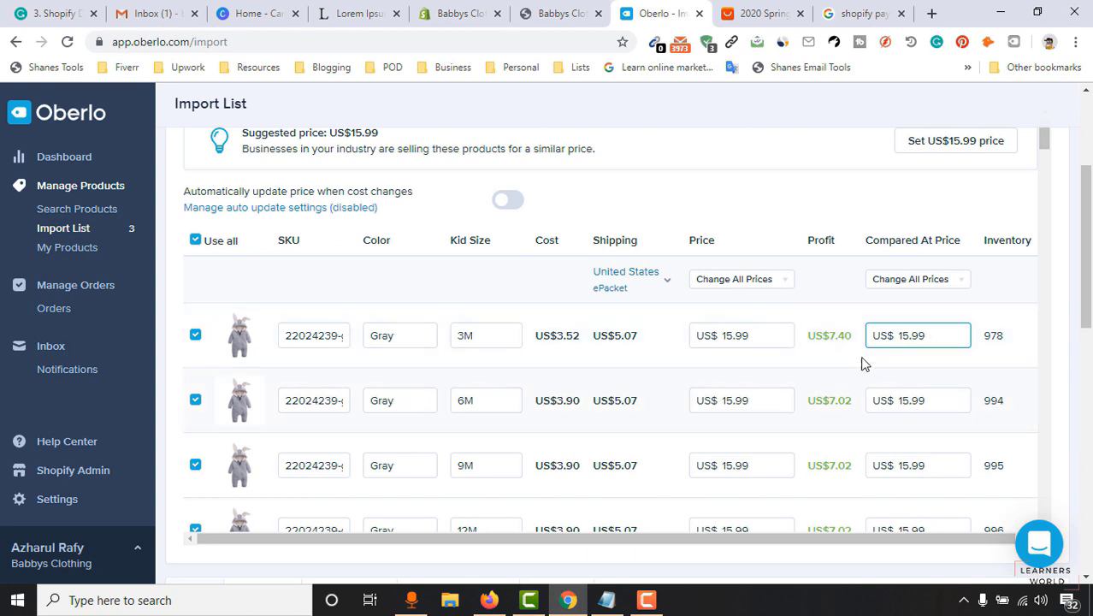
pyautogui.scroll(-4, 787, 435)
pyautogui.scroll(9, 820, 408)
pyautogui.scroll(-1, 729, 260)
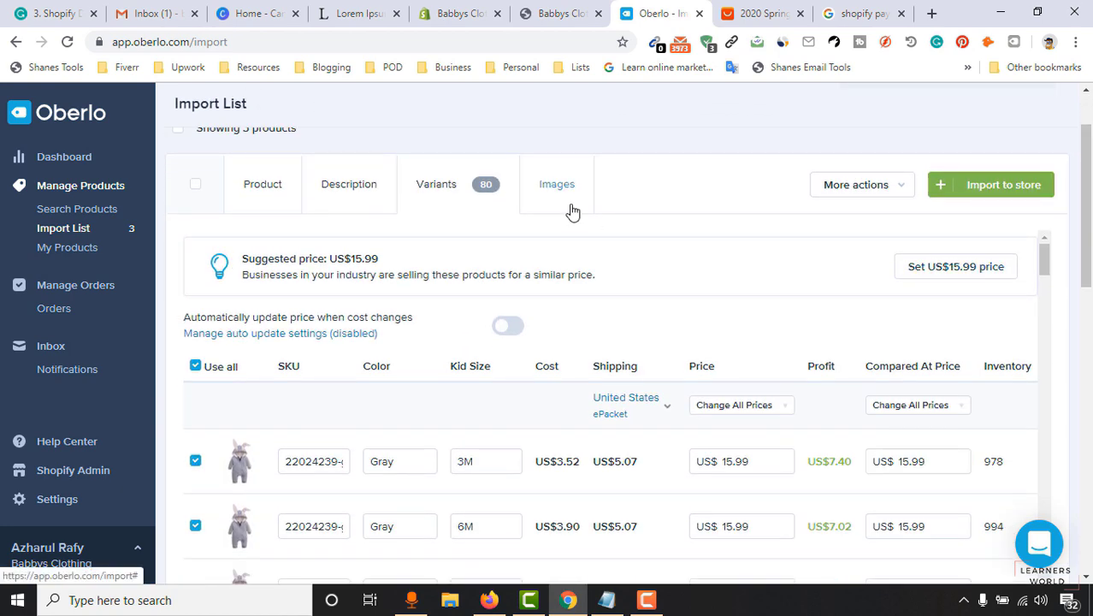
# Remove the blue, beige and purple dinosaur romper images from the coat product's images.
pyautogui.click(573, 211)
pyautogui.scroll(1, 572, 212)
pyautogui.scroll(-2, 303, 370)
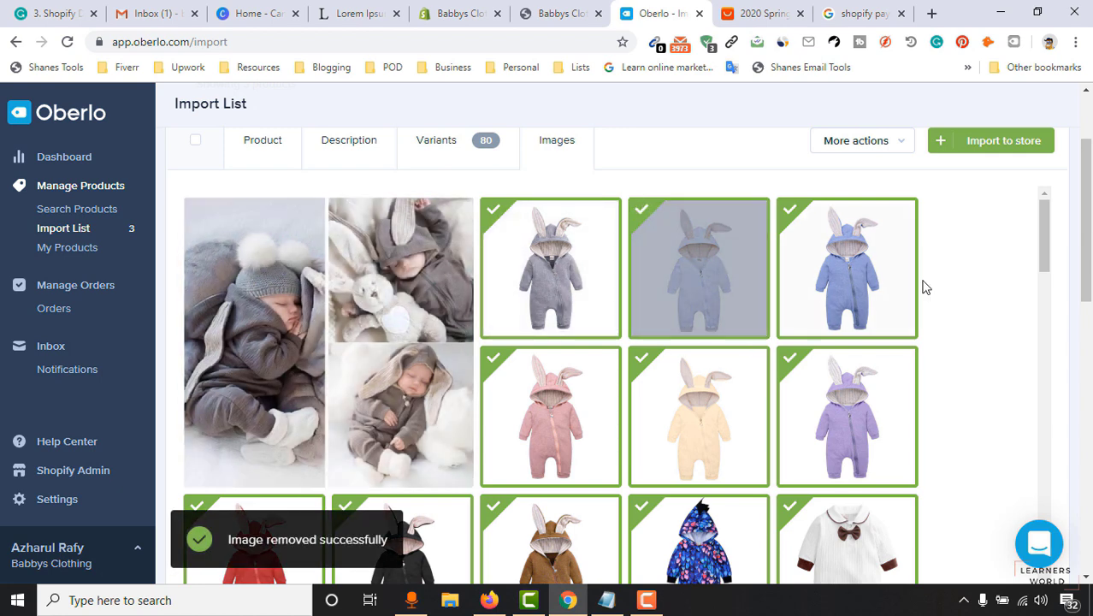
pyautogui.scroll(-3, 918, 278)
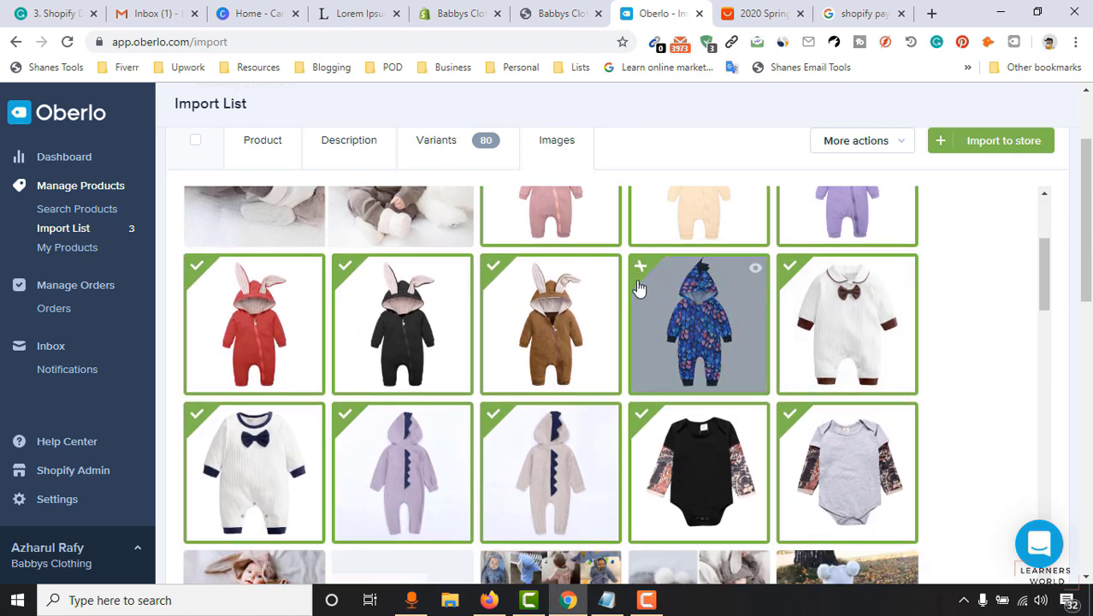
pyautogui.click(642, 272)
pyautogui.click(492, 416)
pyautogui.click(357, 425)
# Add the white bunny and pink baby photos to the coat product's images.
pyautogui.scroll(-2, 357, 426)
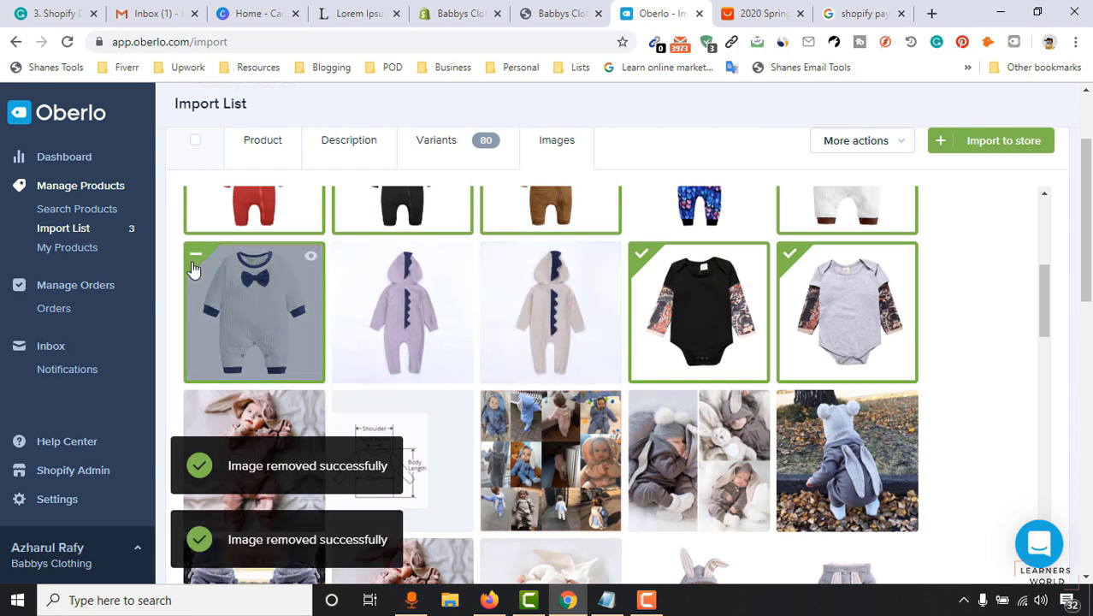
pyautogui.scroll(-2, 821, 330)
pyautogui.scroll(1, 829, 315)
pyautogui.scroll(1, 829, 321)
pyautogui.scroll(-2, 422, 419)
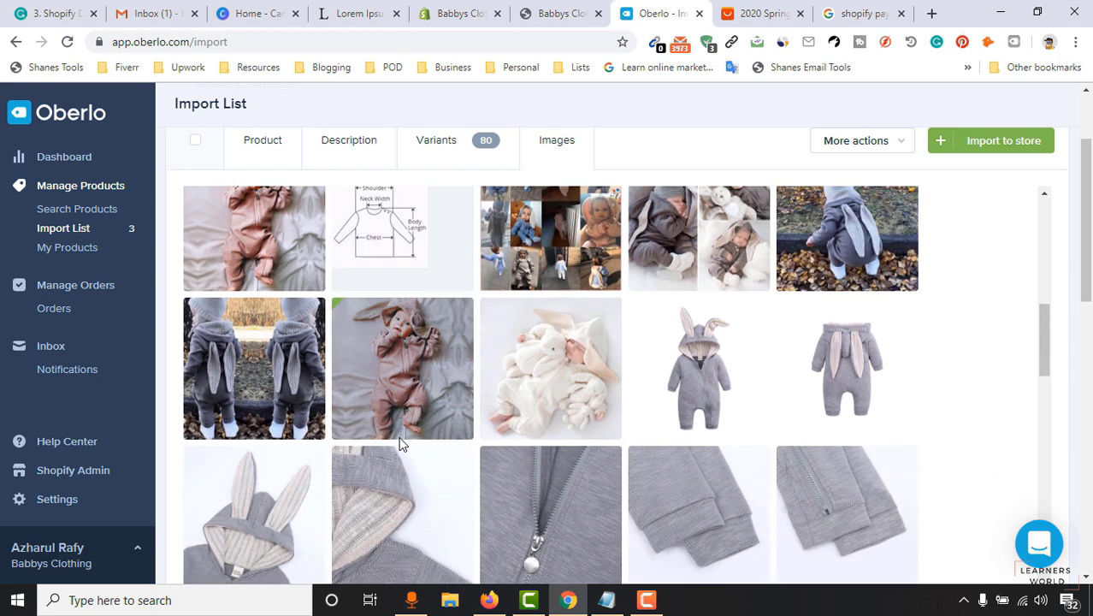
pyautogui.click(492, 325)
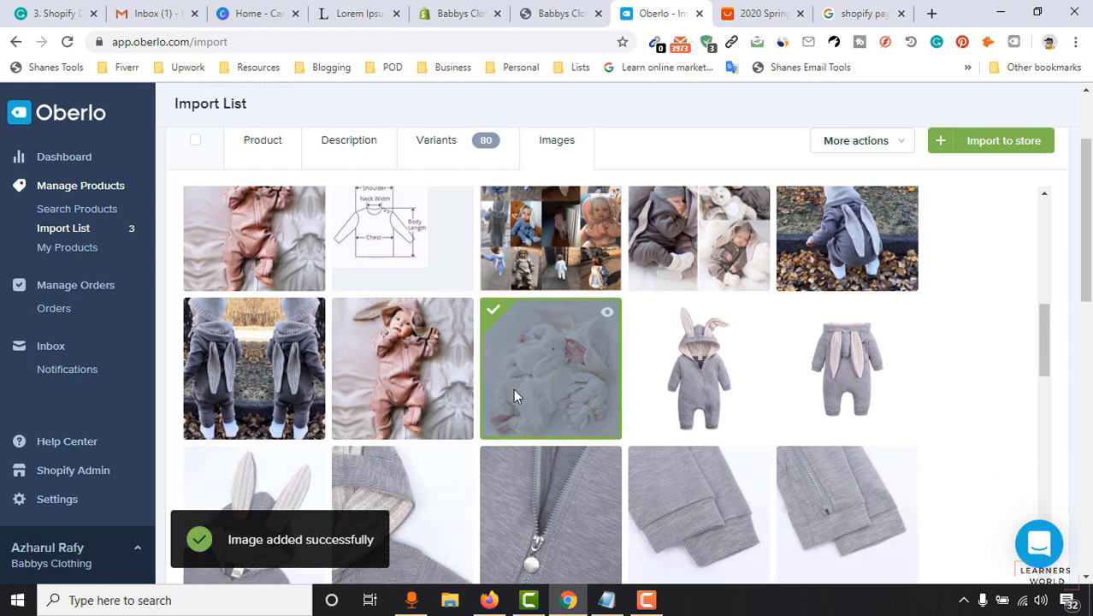
pyautogui.click(343, 313)
# Import Cute Coat for Newborn Baby into the Shopify store.
pyautogui.scroll(2, 361, 397)
pyautogui.scroll(-6, 876, 349)
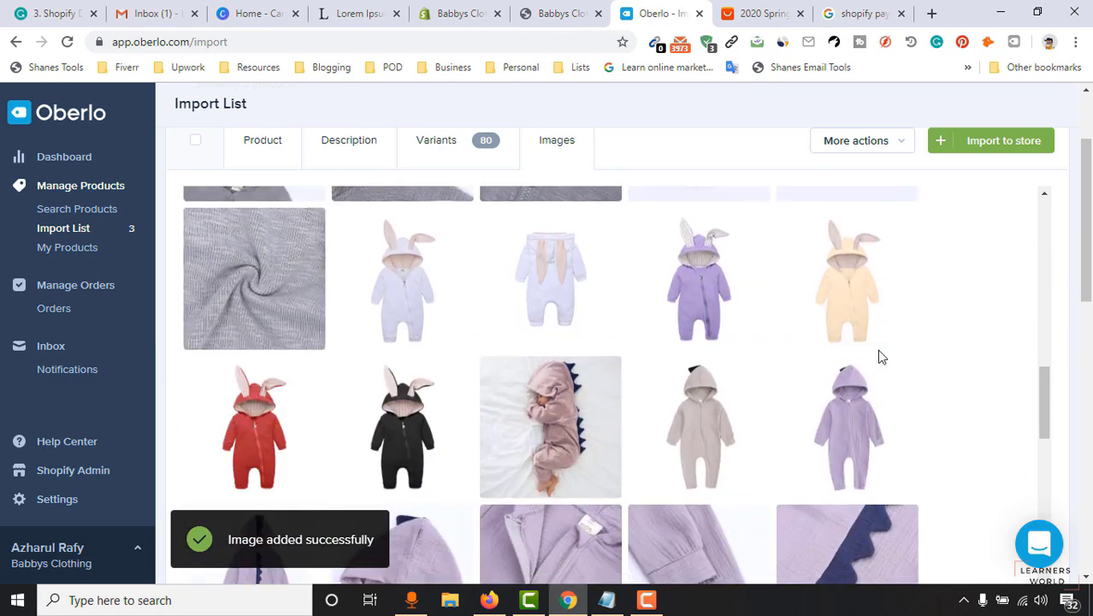
pyautogui.scroll(10, 877, 349)
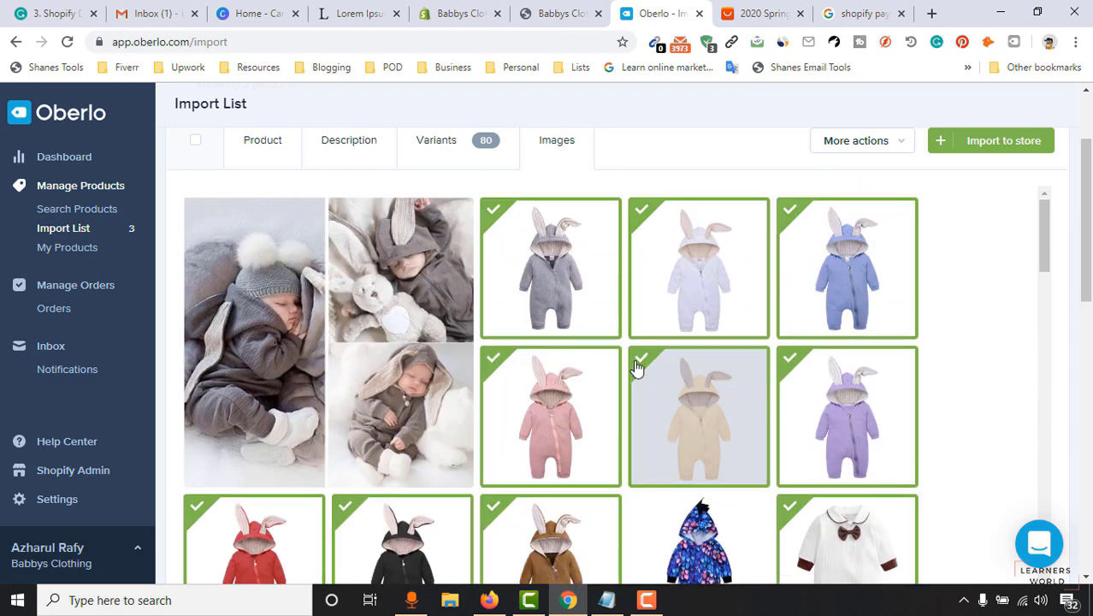
pyautogui.scroll(3, 470, 396)
pyautogui.scroll(-4, 529, 374)
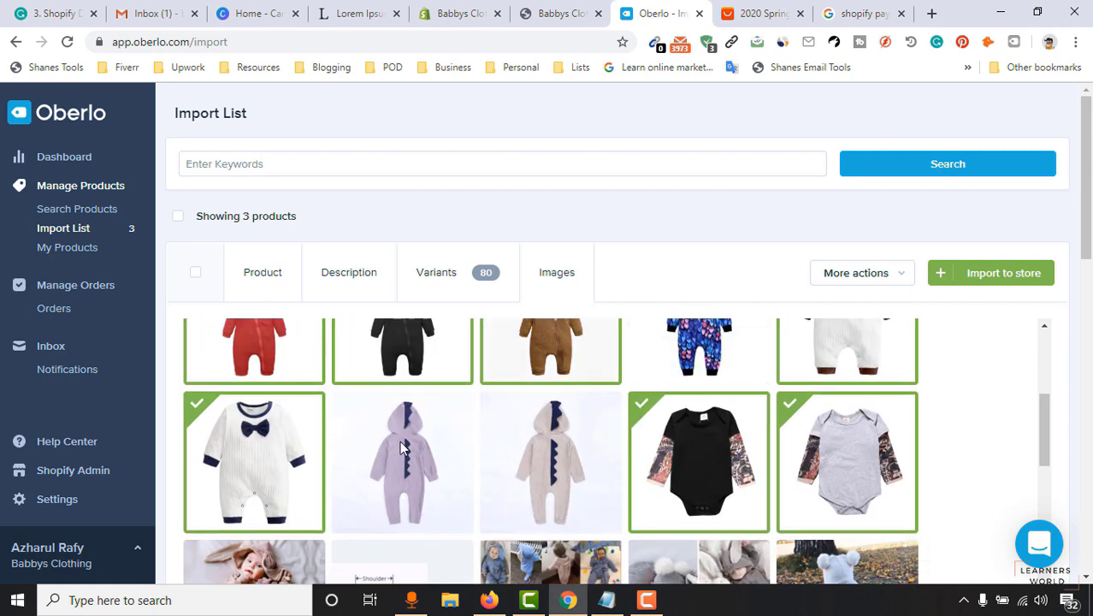
pyautogui.scroll(-2, 548, 443)
pyautogui.scroll(-2, 655, 436)
pyautogui.scroll(3, 513, 440)
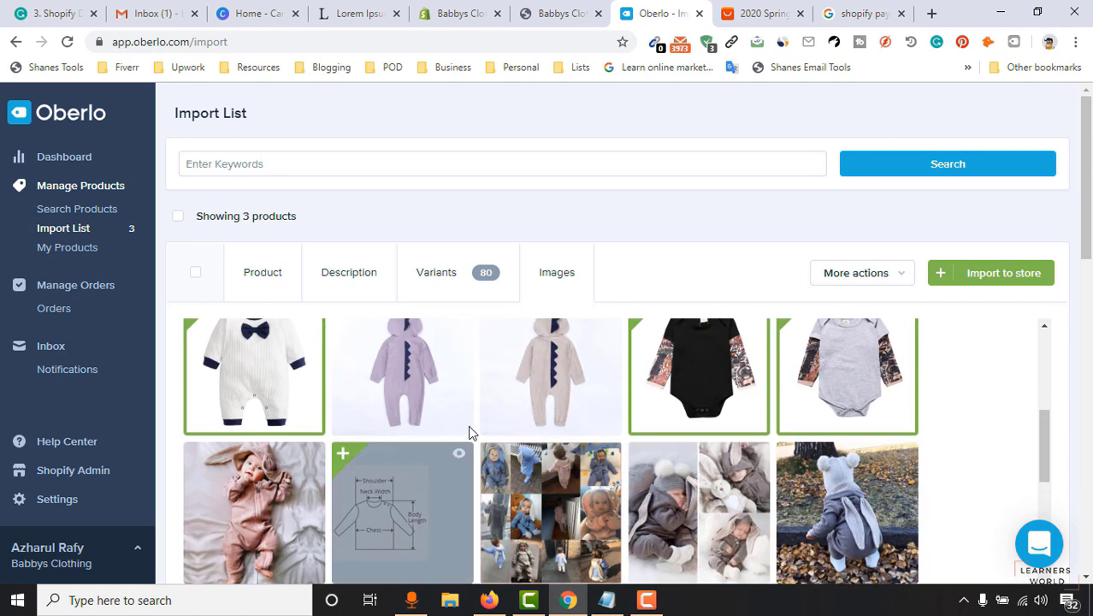
pyautogui.scroll(5, 469, 432)
pyautogui.moveTo(1086, 244); pyautogui.dragTo(1087, 273)
pyautogui.click(1004, 186)
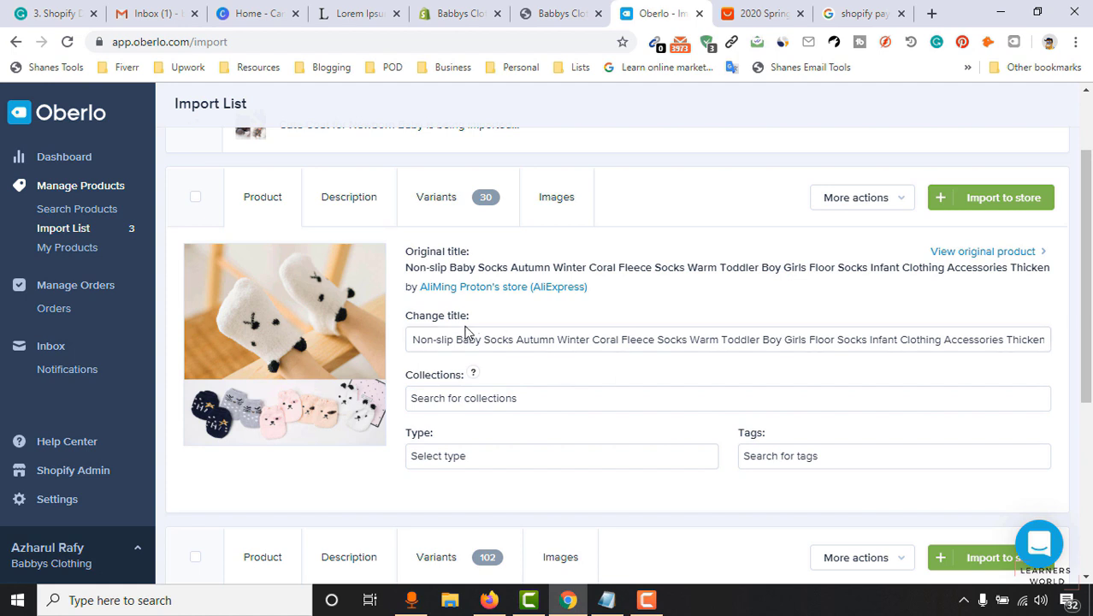
# Retitle the socks product 'Cool Looking Comfortable Socks for Infant'.
pyautogui.tripleClick(564, 332)
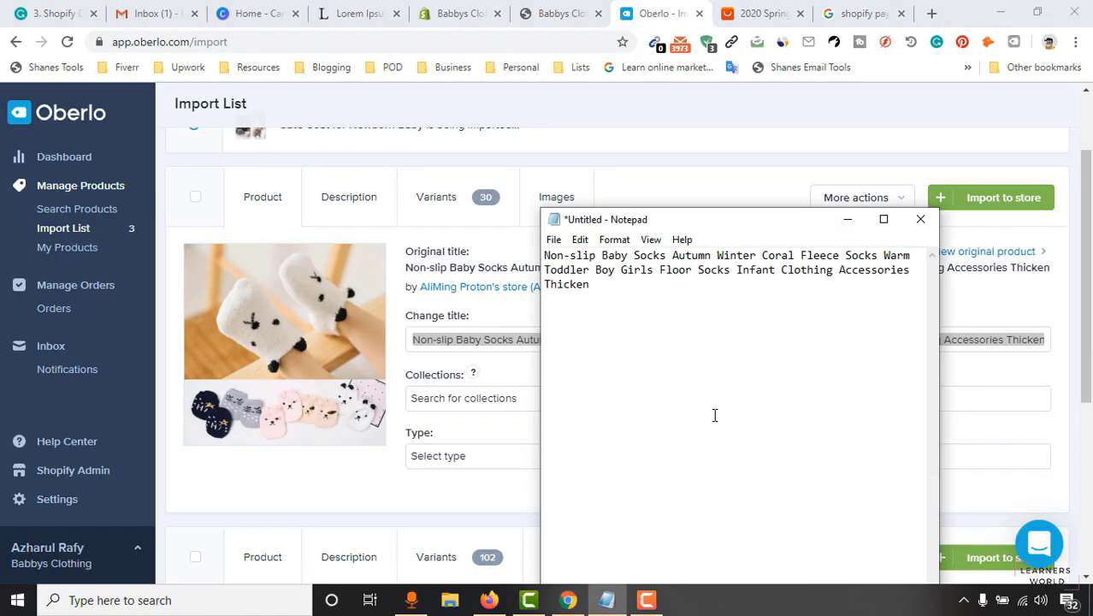
pyautogui.moveTo(684, 207); pyautogui.dragTo(772, 226)
pyautogui.hotkey('ctrl', 'a')
pyautogui.click(770, 368)
pyautogui.press('Return')
pyautogui.press('Return')
pyautogui.write('Cool')
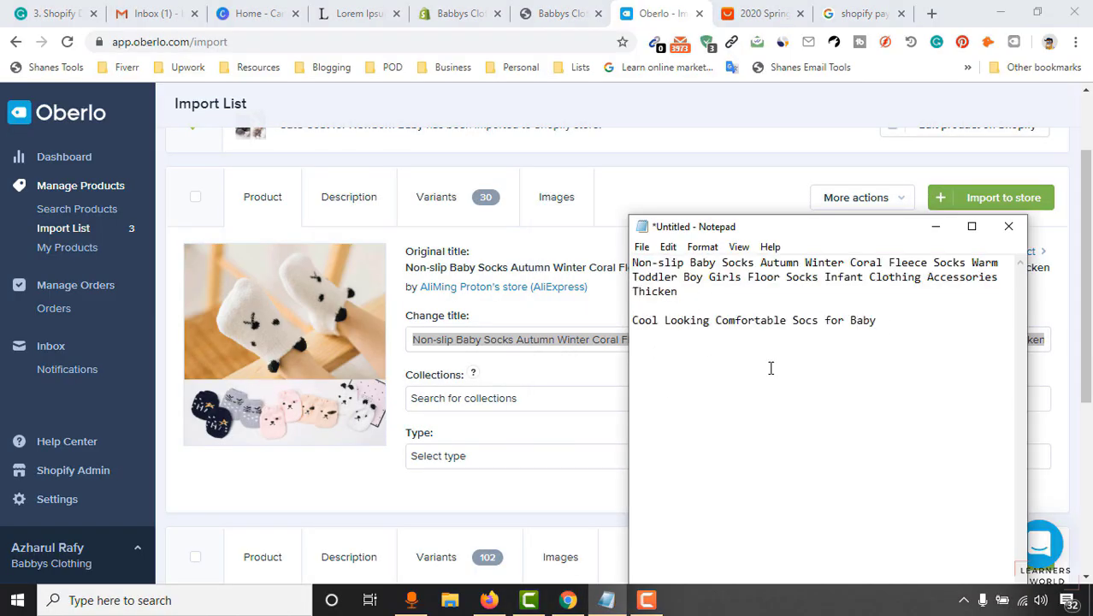
pyautogui.tripleClick(522, 346)
pyautogui.write('Cool Looking Comfortable Socks for Infant')
pyautogui.scroll(-1, 513, 342)
pyautogui.click(501, 299)
# Add the socks to Home page, type clothing, tags socks and foot wear, with the Lorem Ipsum description.
pyautogui.click(449, 335)
pyautogui.click(530, 357)
pyautogui.click(805, 353)
pyautogui.write('soc')
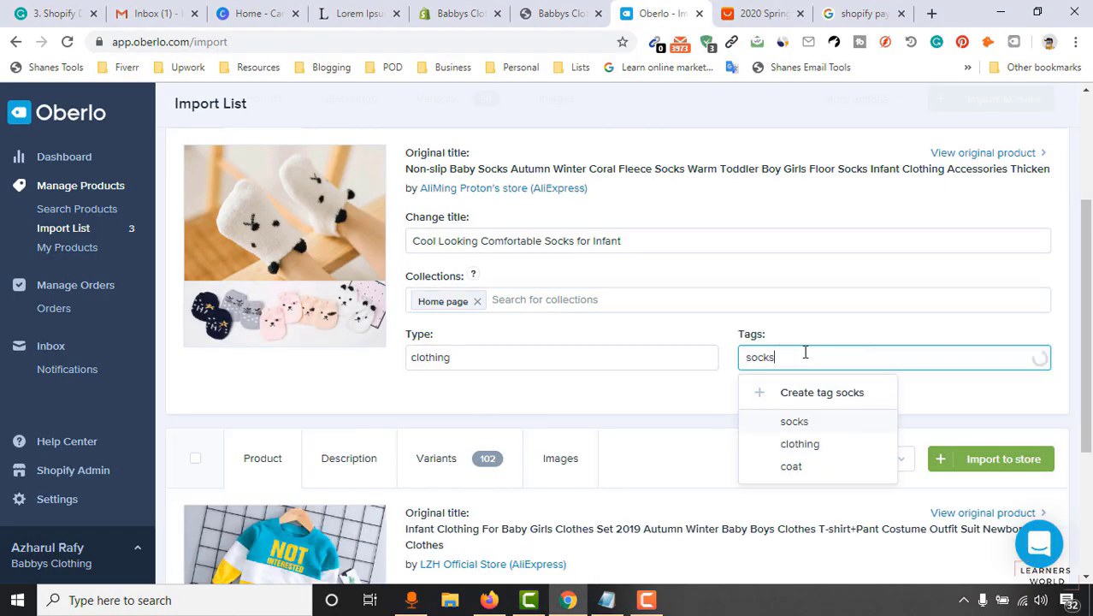
pyautogui.write('ks')
pyautogui.press('Return')
pyautogui.write('foot wear')
pyautogui.press('Return')
pyautogui.scroll(2, 618, 364)
pyautogui.click(345, 258)
pyautogui.write("Lorem Ipsum is simply dummy text of the printing and typesetting industry. Lorem Ipsum has been the industry's standard dummy text ever since the 1500s, when an unknown printer took a galley of type and scrambled it to make a type specimen book. It has survived not only five centuries, but also the leap into electronic typesetting, remaining essentially unchanged. It was popularised in the 1960s with the release of Letraset sheets containing Lorem Ipsum passages, and more recently with desktop publishing software like Aldus PageMaker including versions of Lorem Ipsum.")
# Set the socks variants' prices to 13.99.
pyautogui.click(436, 215)
pyautogui.scroll(1, 715, 453)
pyautogui.scroll(-2, 715, 453)
pyautogui.click(755, 227)
pyautogui.doubleClick(763, 286)
pyautogui.write('13.99')
pyautogui.click(752, 226)
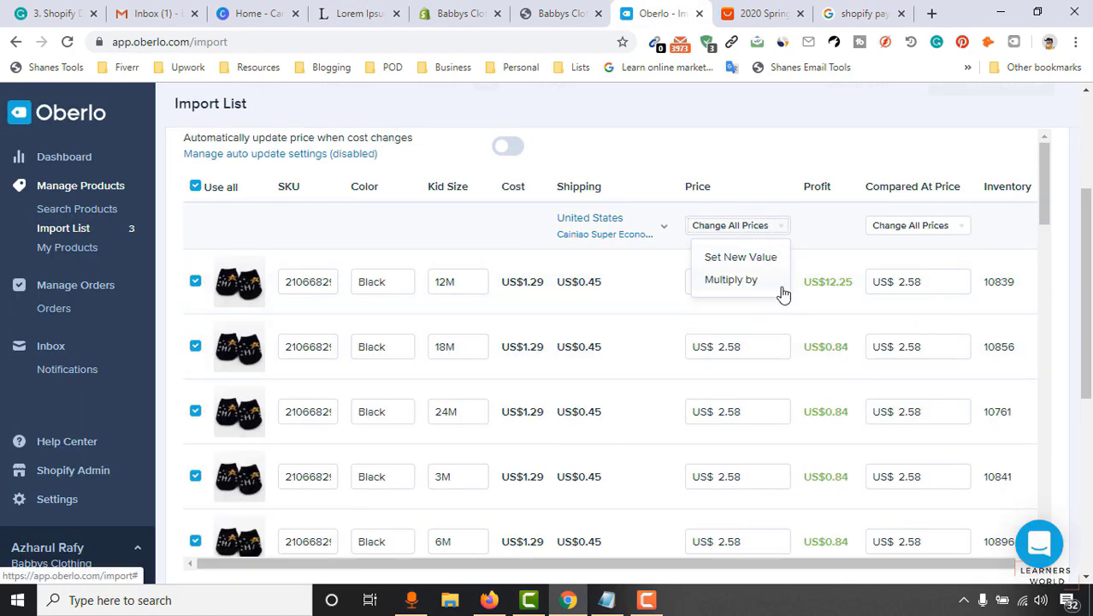
pyautogui.scroll(3, 774, 319)
pyautogui.scroll(-3, 774, 318)
pyautogui.click(749, 308)
pyautogui.scroll(-3, 753, 377)
pyautogui.doubleClick(756, 390)
pyautogui.write('13.99')
pyautogui.scroll(-5, 751, 390)
pyautogui.doubleClick(738, 368)
pyautogui.hotkey('ctrl', 'v')
pyautogui.scroll(-8, 747, 399)
pyautogui.doubleClick(737, 484)
pyautogui.hotkey('ctrl', 'v')
pyautogui.scroll(-8, 754, 475)
# Clear the compare-at prices on the socks variants.
pyautogui.doubleClick(912, 275)
pyautogui.press('BackSpace')
pyautogui.doubleClick(912, 208)
pyautogui.press('BackSpace')
pyautogui.scroll(8, 924, 231)
pyautogui.doubleClick(912, 313)
pyautogui.press('BackSpace')
pyautogui.scroll(8, 928, 308)
pyautogui.click(917, 143)
pyautogui.press('BackSpace')
pyautogui.scroll(5, 924, 256)
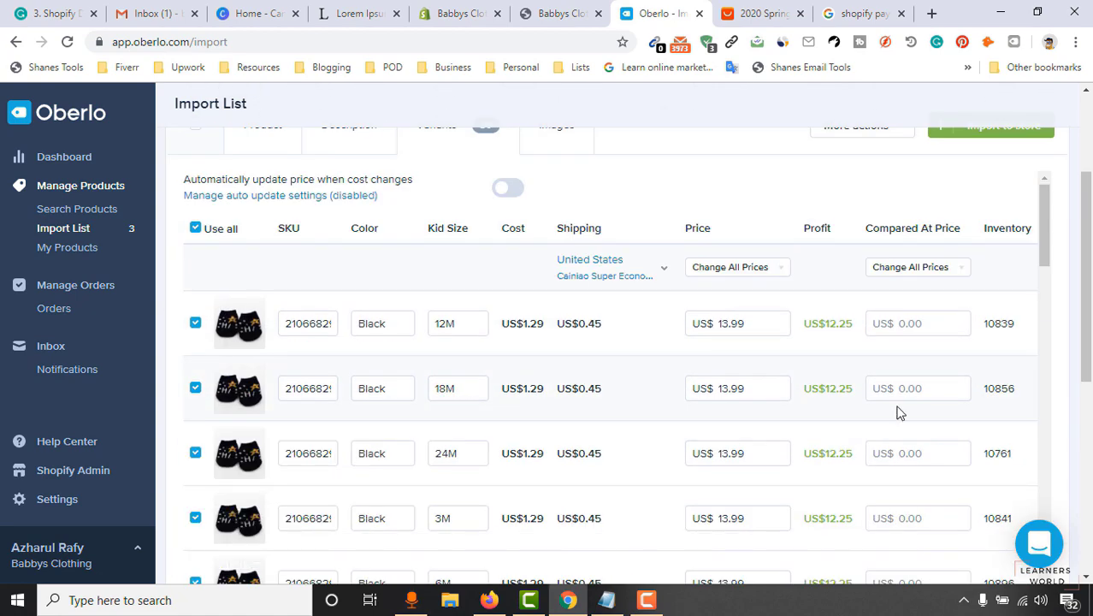
# Import the socks product into the store.
pyautogui.click(557, 128)
pyautogui.scroll(-2, 905, 321)
pyautogui.click(990, 128)
# Retitle the clothing set 'Clothing Set for Infants', keeping the original title in the notes.
pyautogui.tripleClick(593, 383)
pyautogui.hotkey('ctrl', 'c')
pyautogui.click(607, 600)
pyautogui.hotkey('ctrl', 'v')
pyautogui.press('Return')
pyautogui.press('Return')
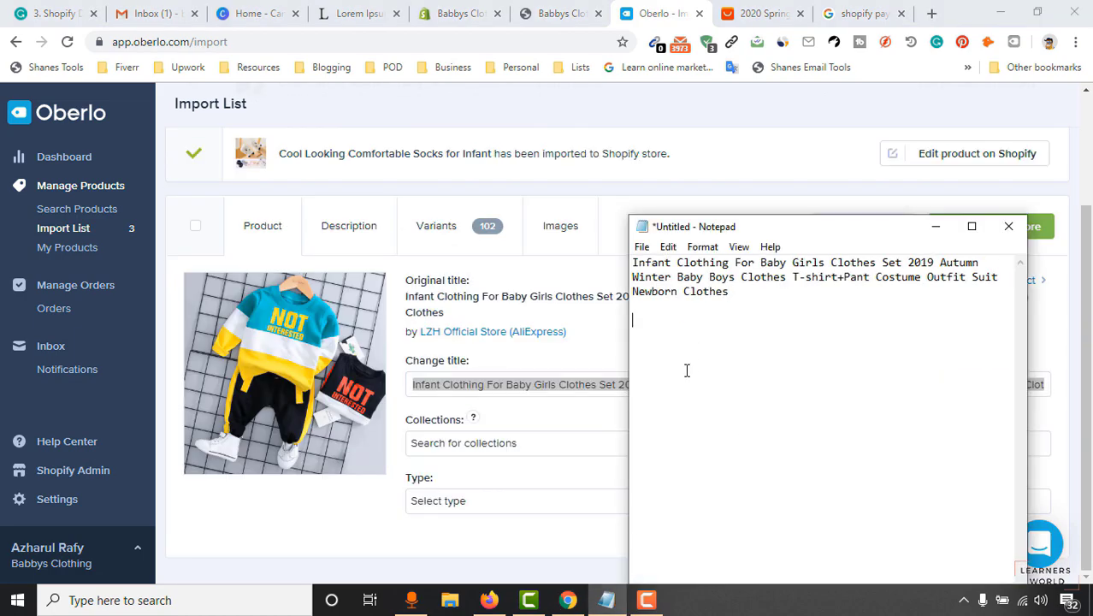
pyautogui.tripleClick(516, 384)
pyautogui.hotkey('ctrl', 'v')
pyautogui.click(804, 499)
# Add the clothing set to the Home page collection with type clothing and tags.
pyautogui.click(349, 225)
pyautogui.click(360, 14)
pyautogui.click(661, 14)
pyautogui.click(444, 227)
# Import Clothing Set for Infants into the store and bring up the Babbys Clothing storefront.
pyautogui.scroll(-1, 841, 485)
pyautogui.scroll(3, 834, 453)
pyautogui.scroll(-2, 927, 470)
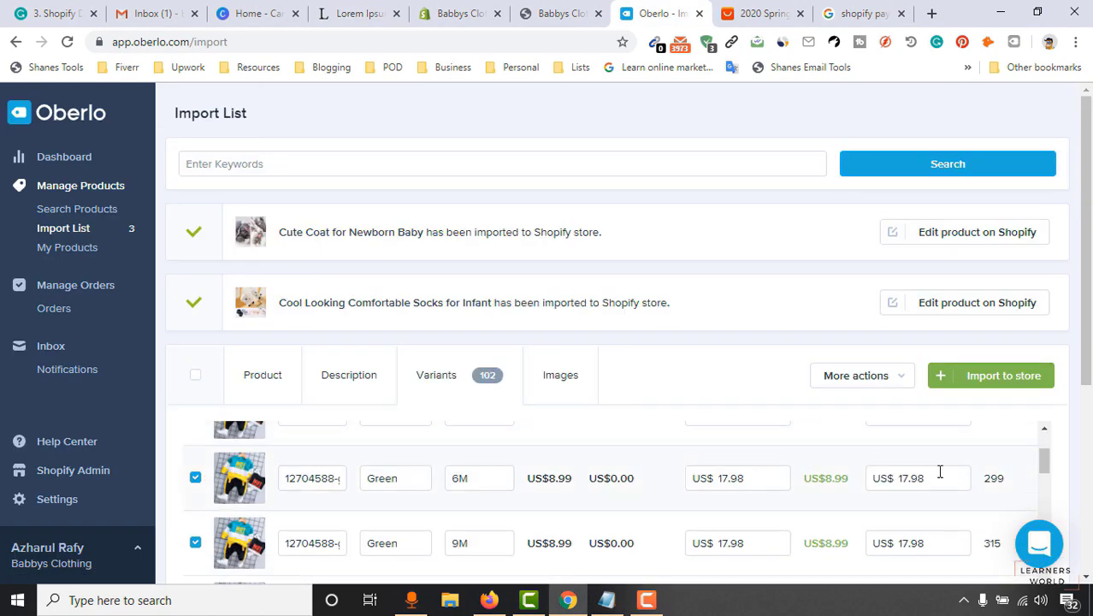
pyautogui.scroll(1, 927, 428)
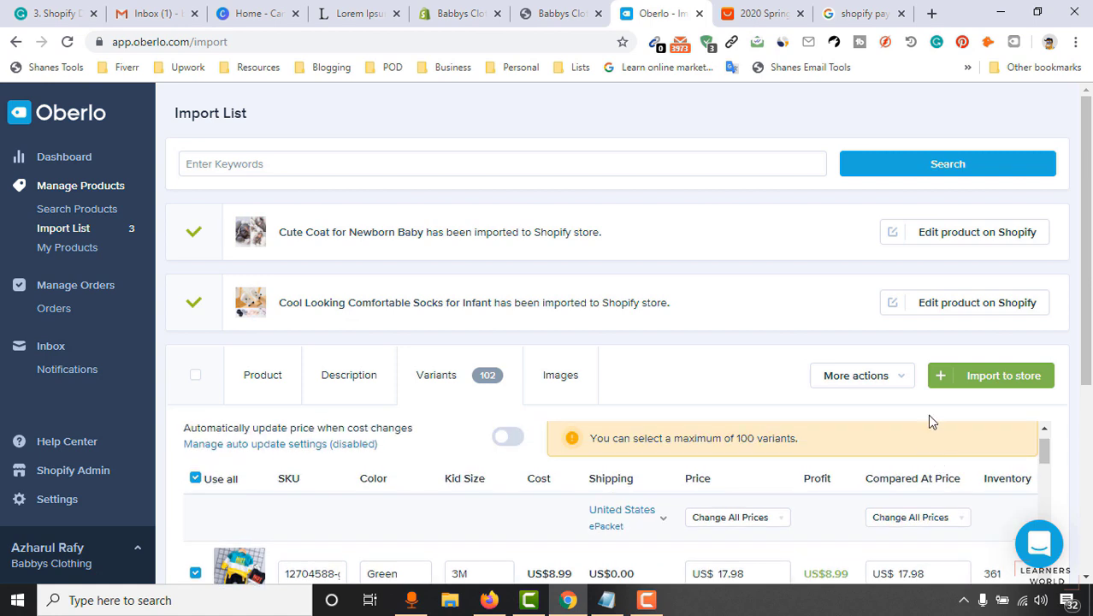
pyautogui.click(1015, 384)
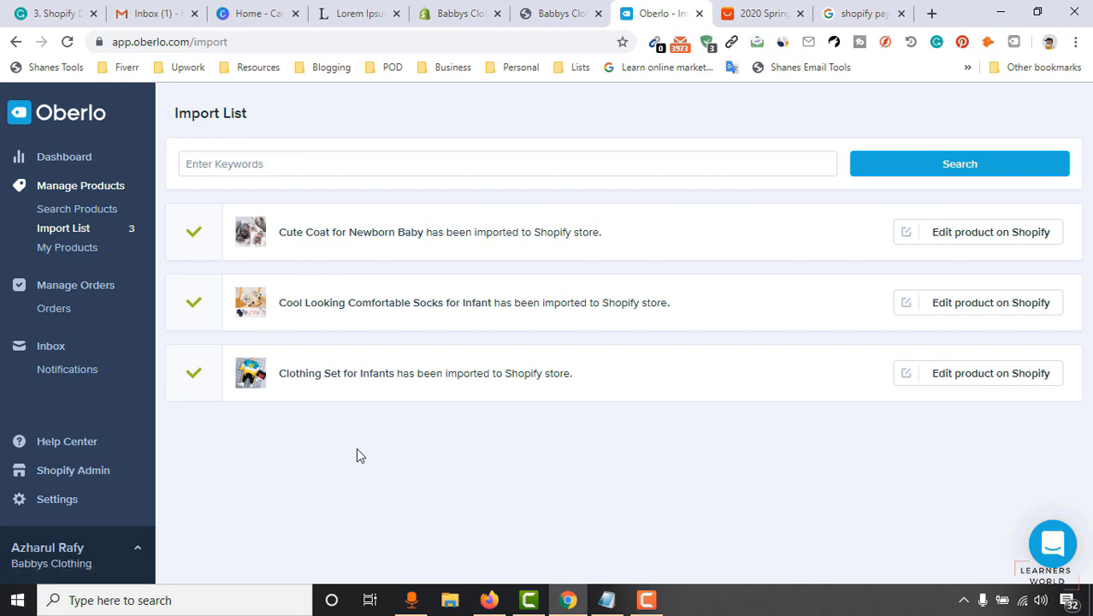
pyautogui.click(547, 13)
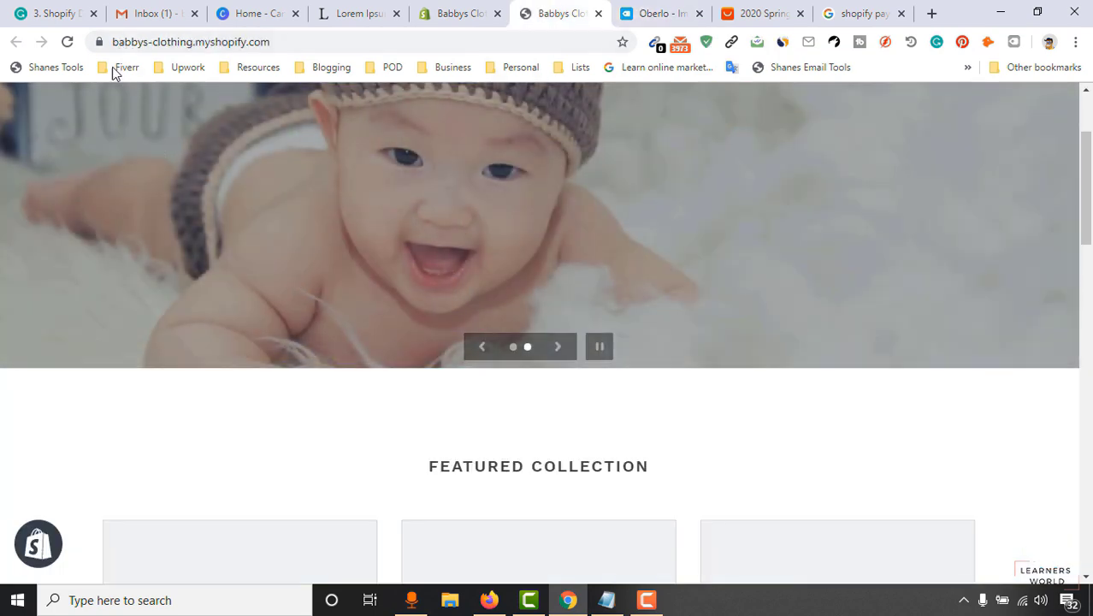
# Reload the storefront and check that Featured Collection lists the three new products.
pyautogui.click(68, 42)
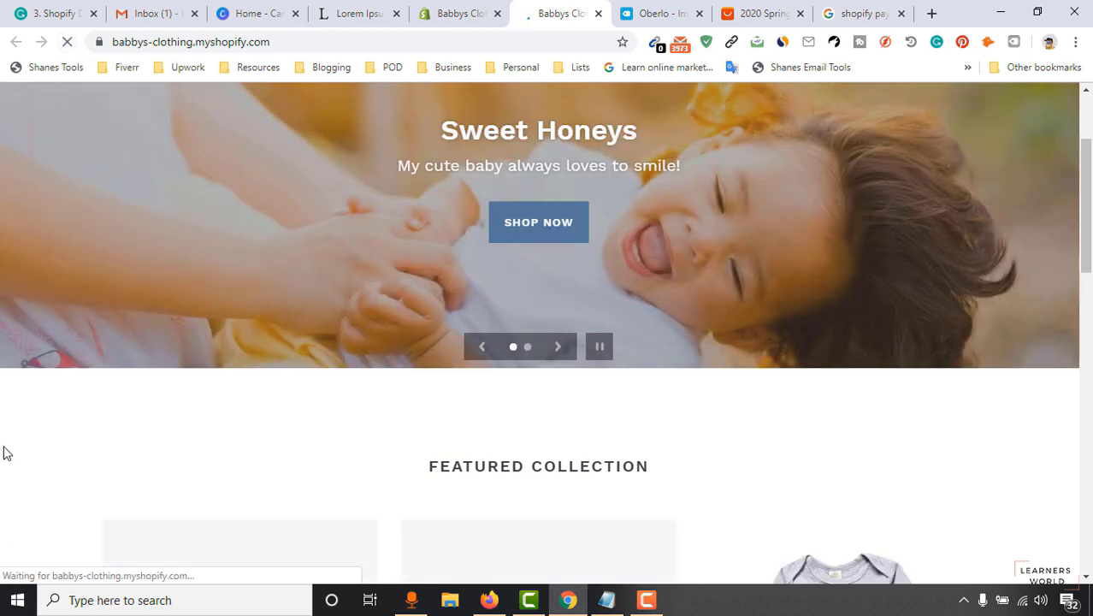
pyautogui.scroll(-4, 363, 369)
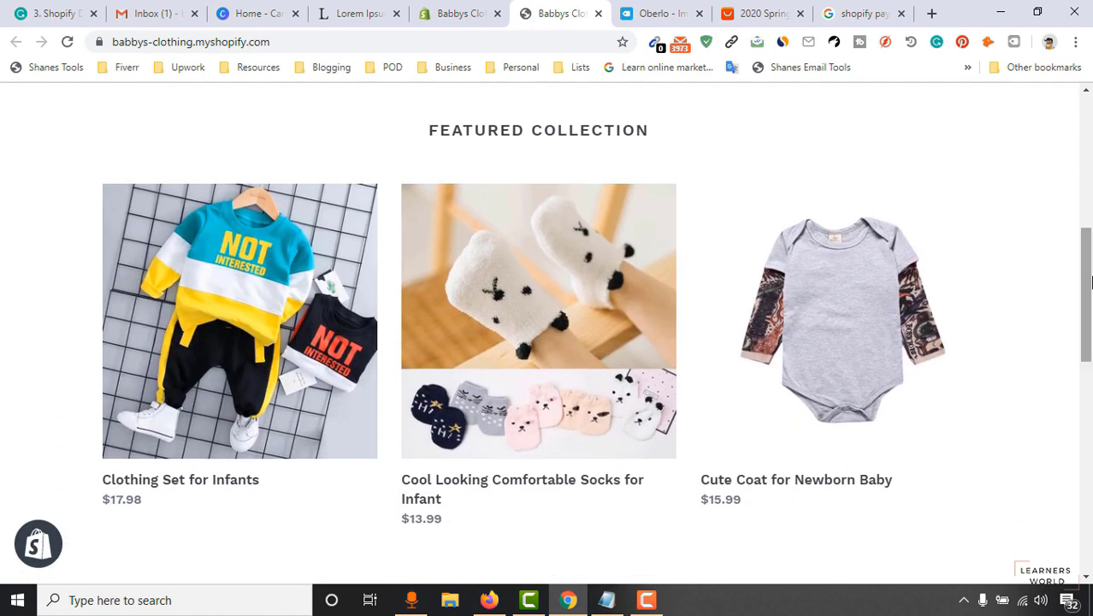
pyautogui.scroll(-2, 549, 441)
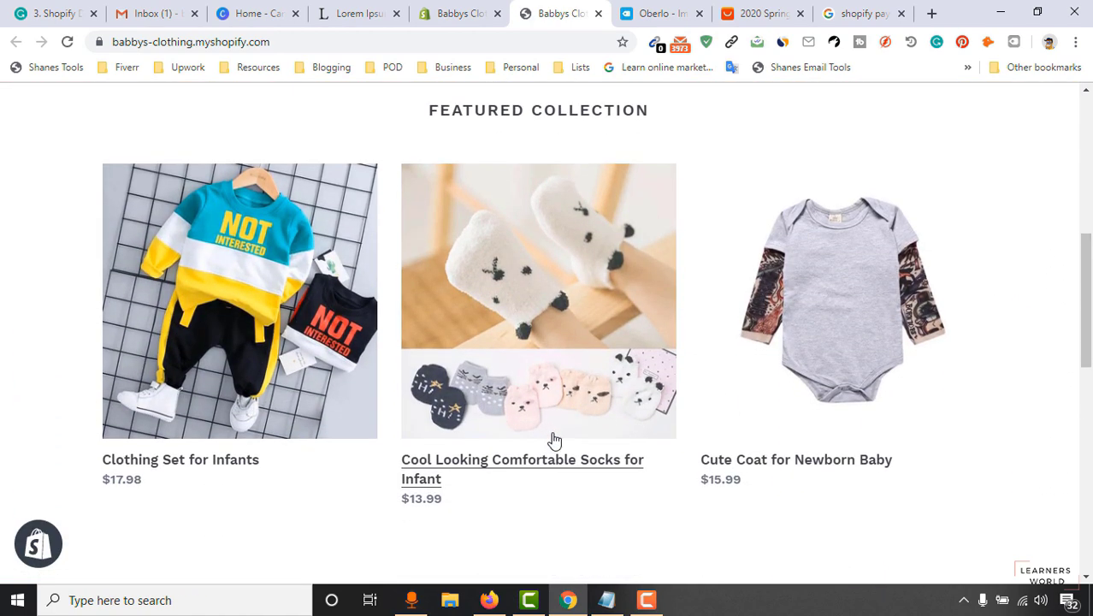
pyautogui.scroll(2, 627, 407)
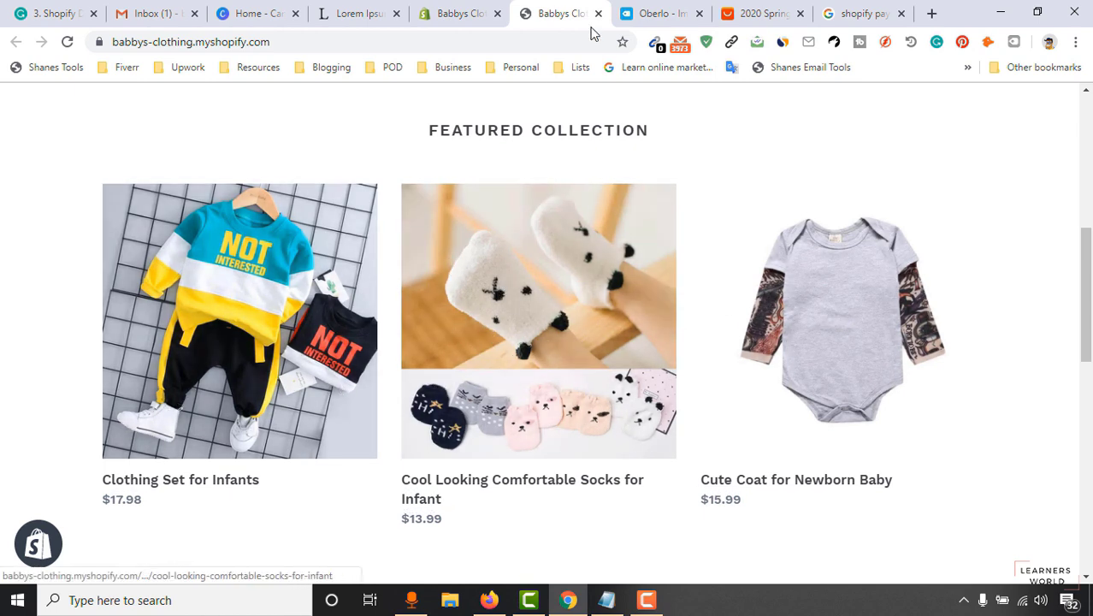
# Go back to the Shopify admin's Settings > General page for Babbys Clothing.
pyautogui.click(659, 8)
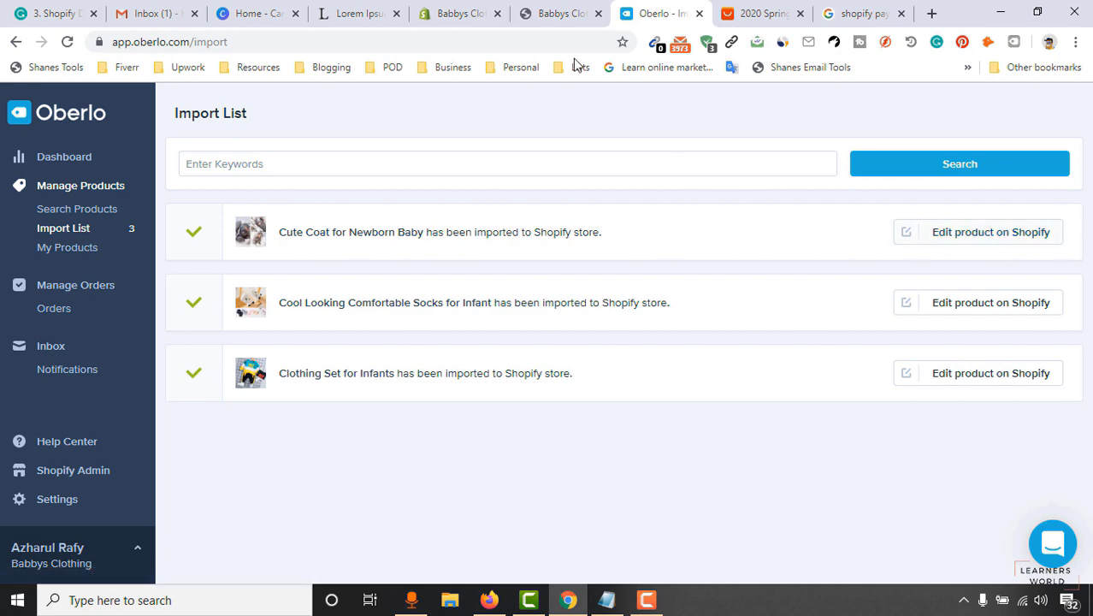
pyautogui.click(461, 13)
pyautogui.click(560, 13)
pyautogui.scroll(3, 395, 321)
pyautogui.scroll(-3, 390, 338)
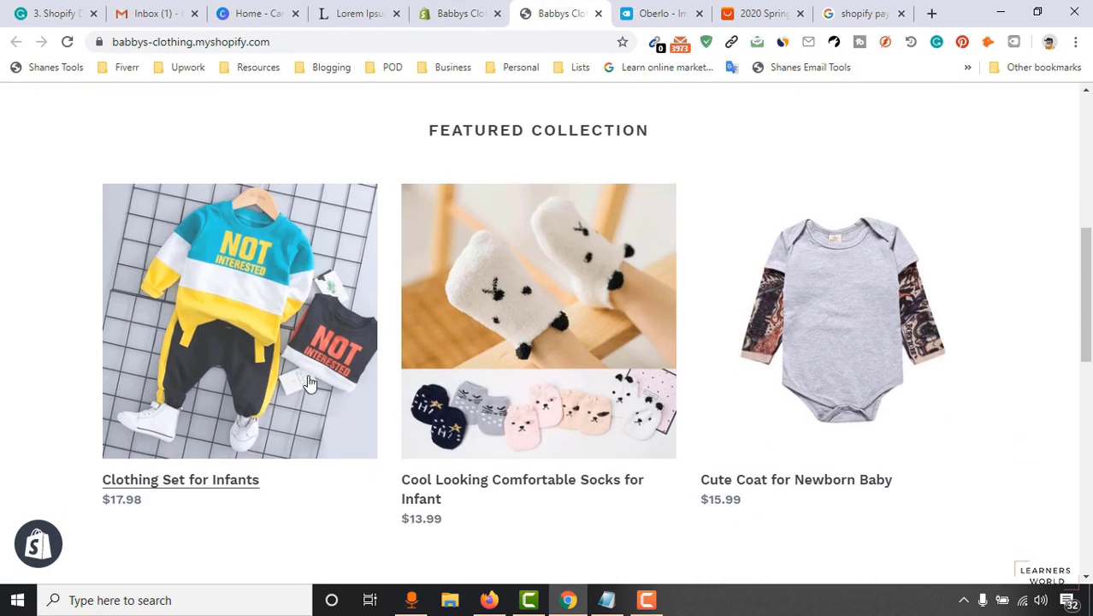
pyautogui.click(462, 12)
pyautogui.click(562, 13)
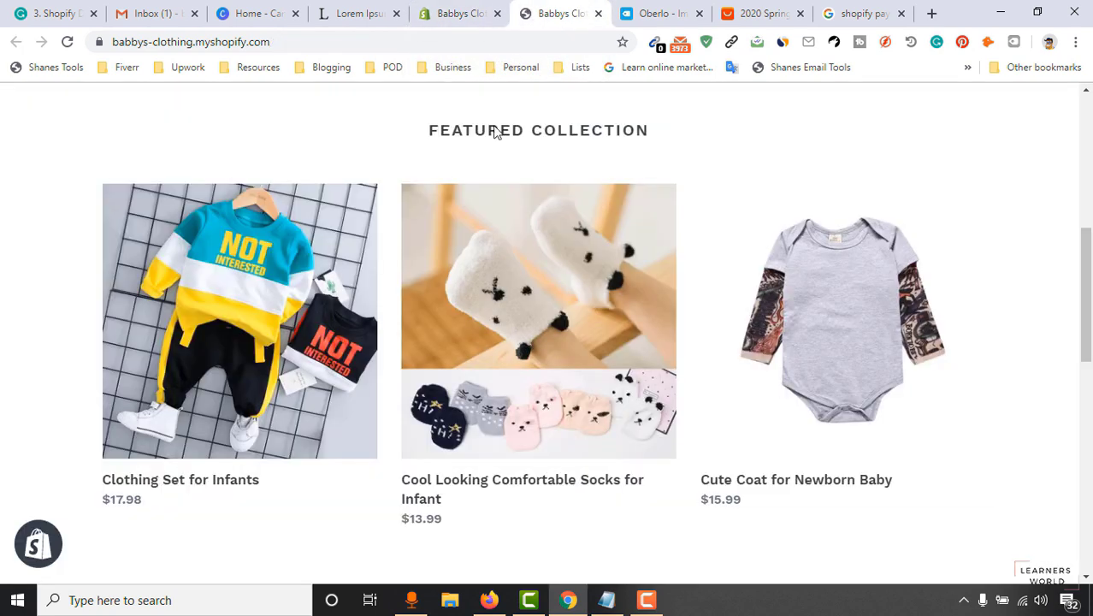
pyautogui.scroll(4, 337, 385)
pyautogui.click(462, 13)
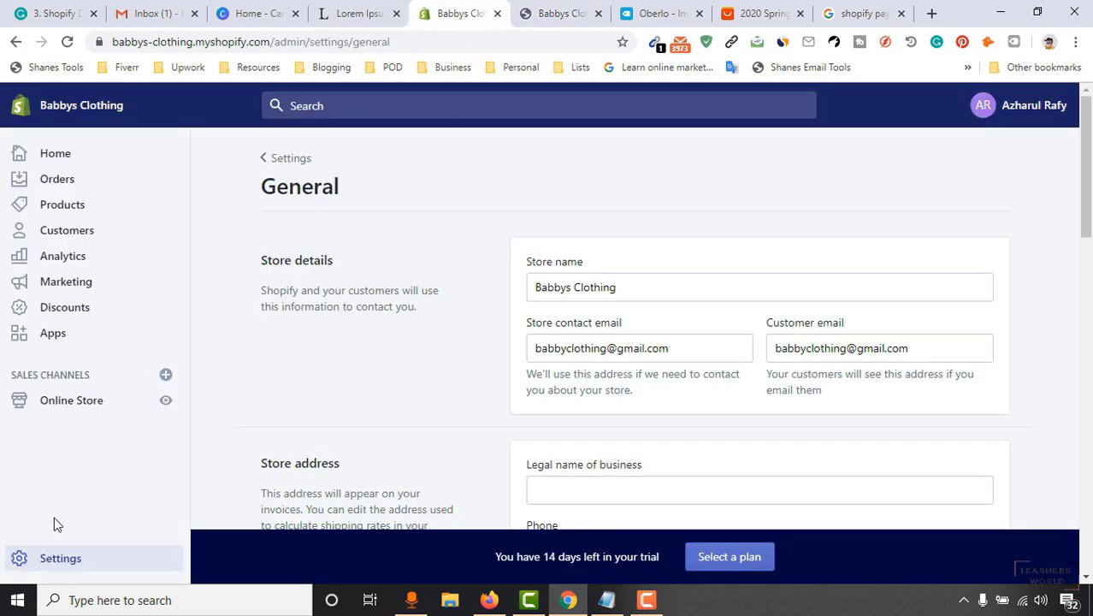
# Open the Clothing Set for Infants product from the admin product list.
pyautogui.click(57, 212)
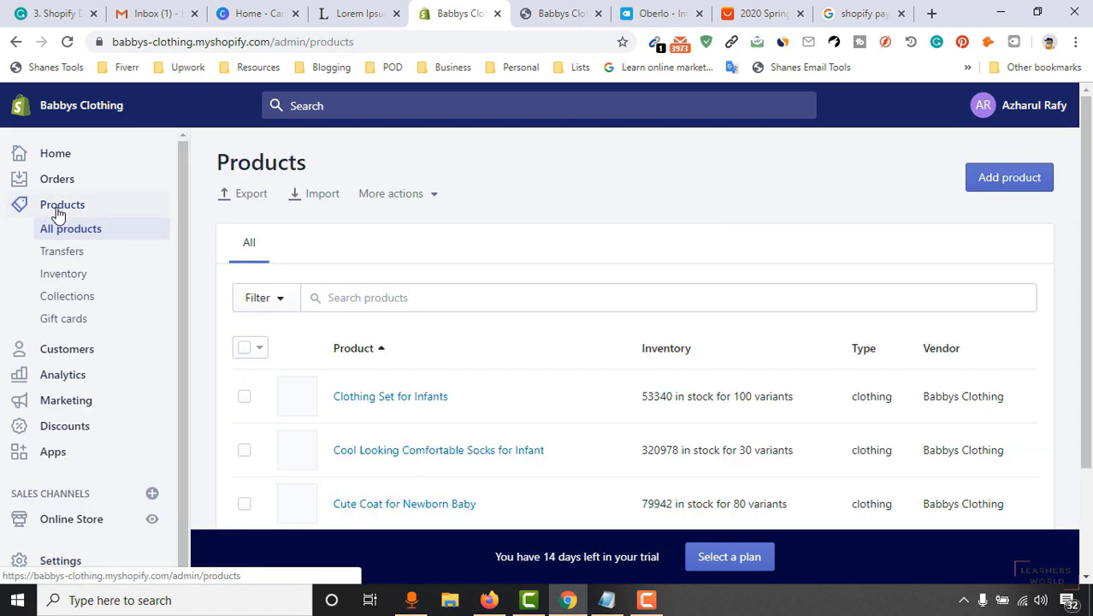
pyautogui.scroll(-2, 403, 372)
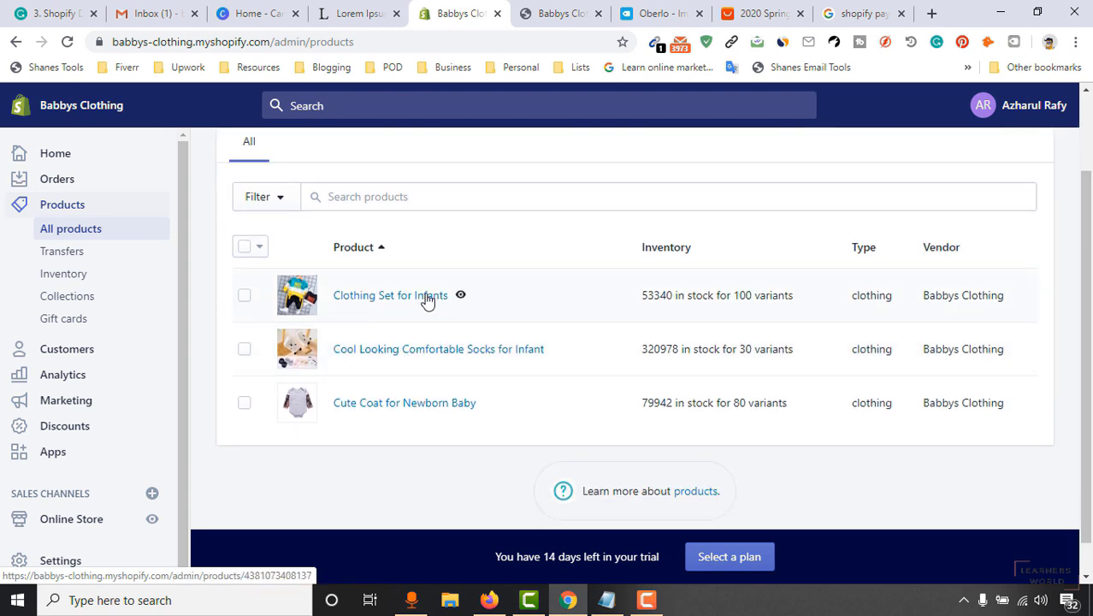
pyautogui.click(391, 303)
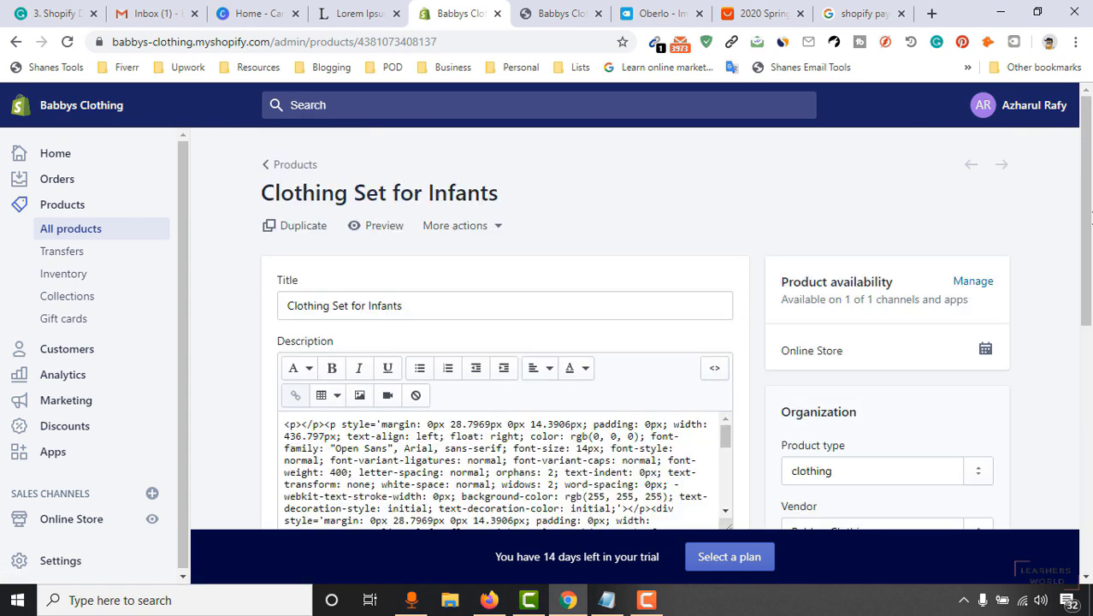
pyautogui.scroll(-10, 985, 276)
pyautogui.scroll(1, 371, 371)
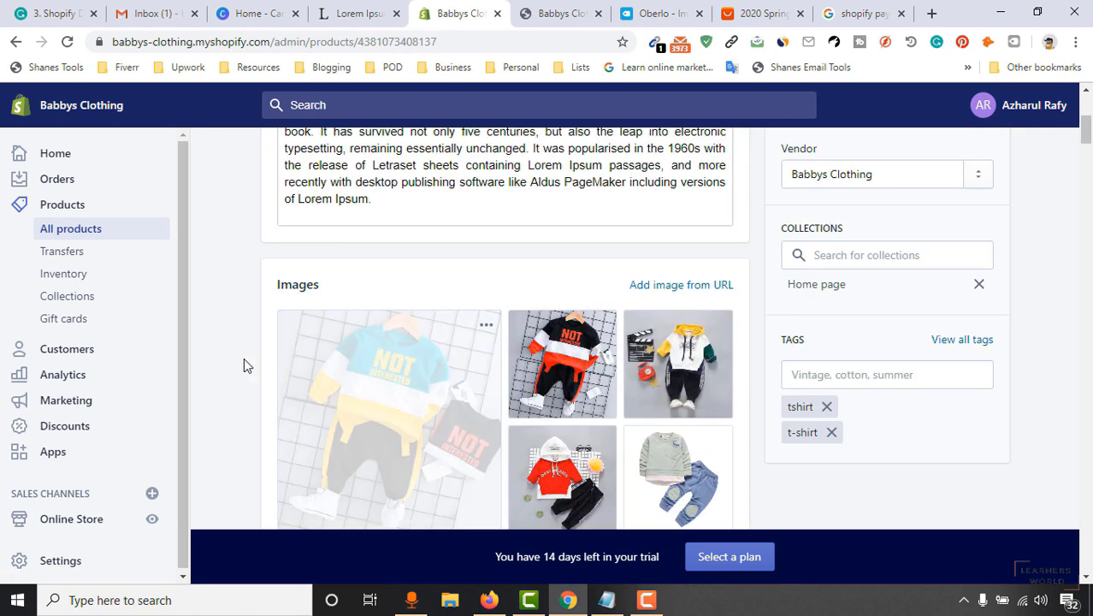
pyautogui.click(558, 13)
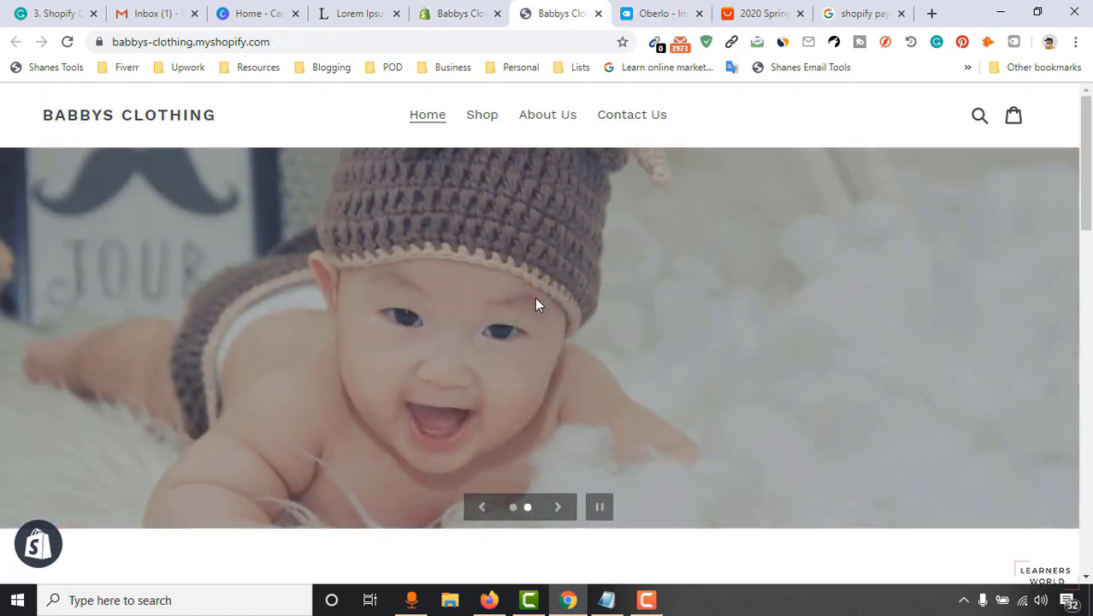
pyautogui.scroll(-5, 537, 301)
pyautogui.click(462, 13)
# Move the grey sweatshirt-and-blue-jeans photo to the first image slot.
pyautogui.scroll(-4, 664, 349)
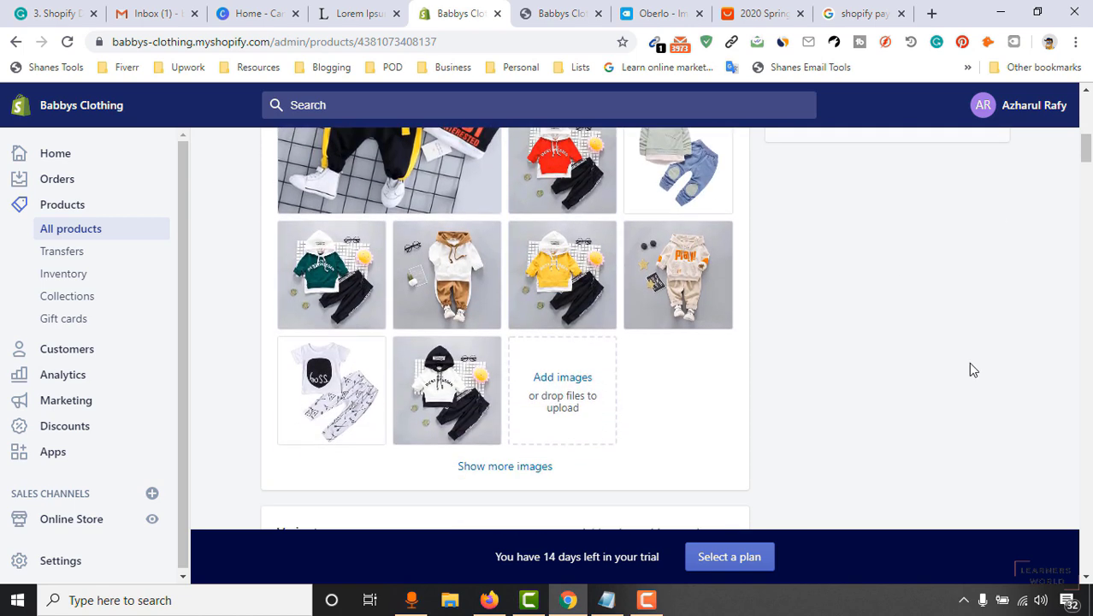
pyautogui.scroll(1, 968, 362)
pyautogui.scroll(-2, 968, 362)
pyautogui.scroll(3, 965, 355)
pyautogui.scroll(1, 965, 356)
pyautogui.scroll(-2, 946, 317)
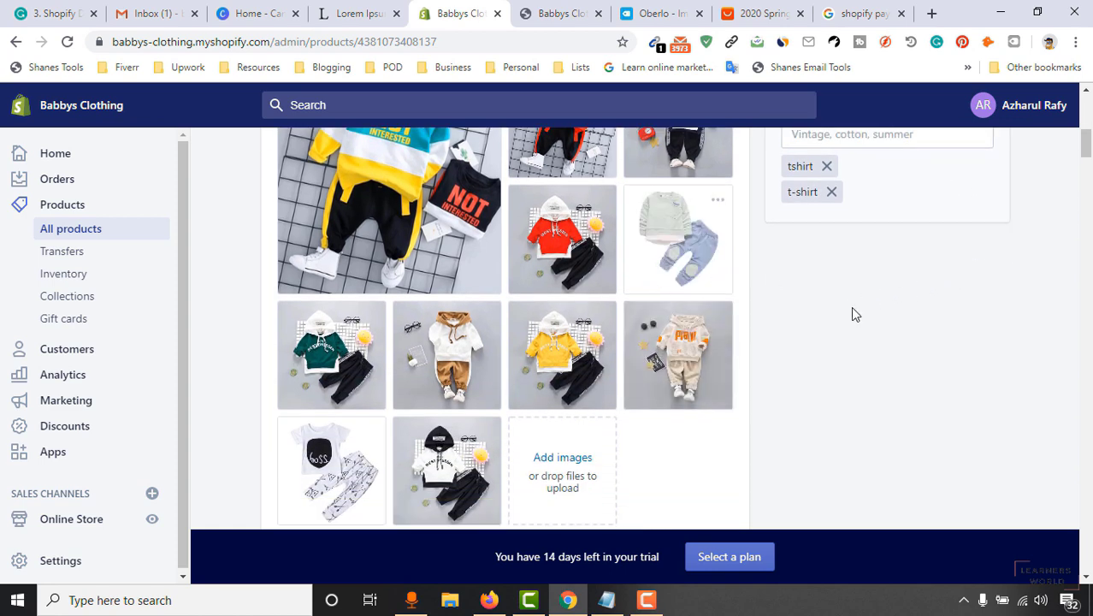
pyautogui.scroll(1, 851, 310)
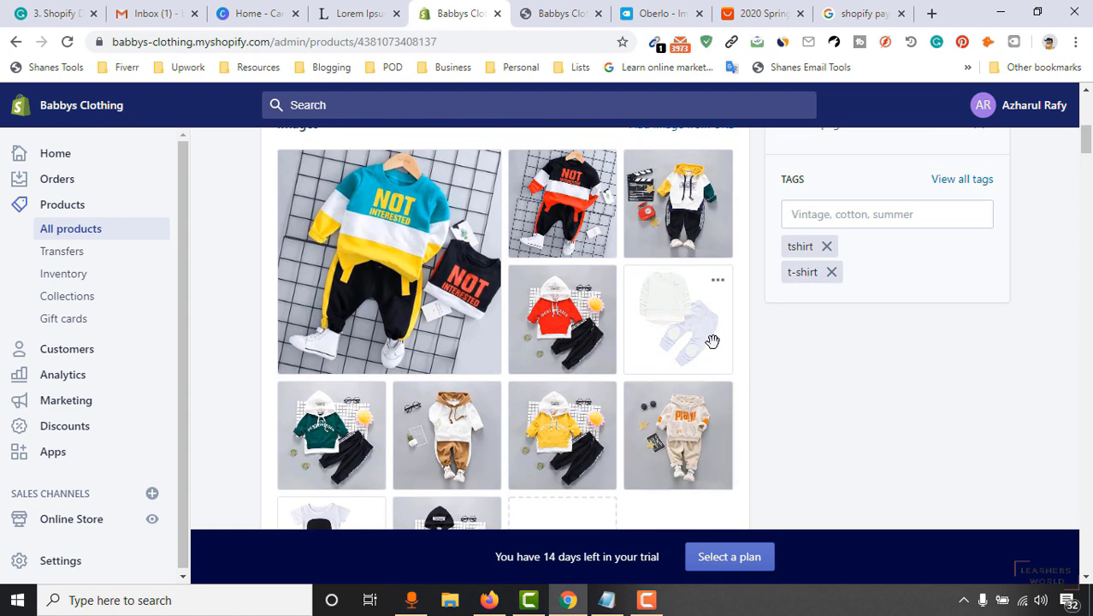
pyautogui.moveTo(579, 289); pyautogui.dragTo(343, 255)
# Review all of the product's images to confirm the new order was saved.
pyautogui.click(650, 10)
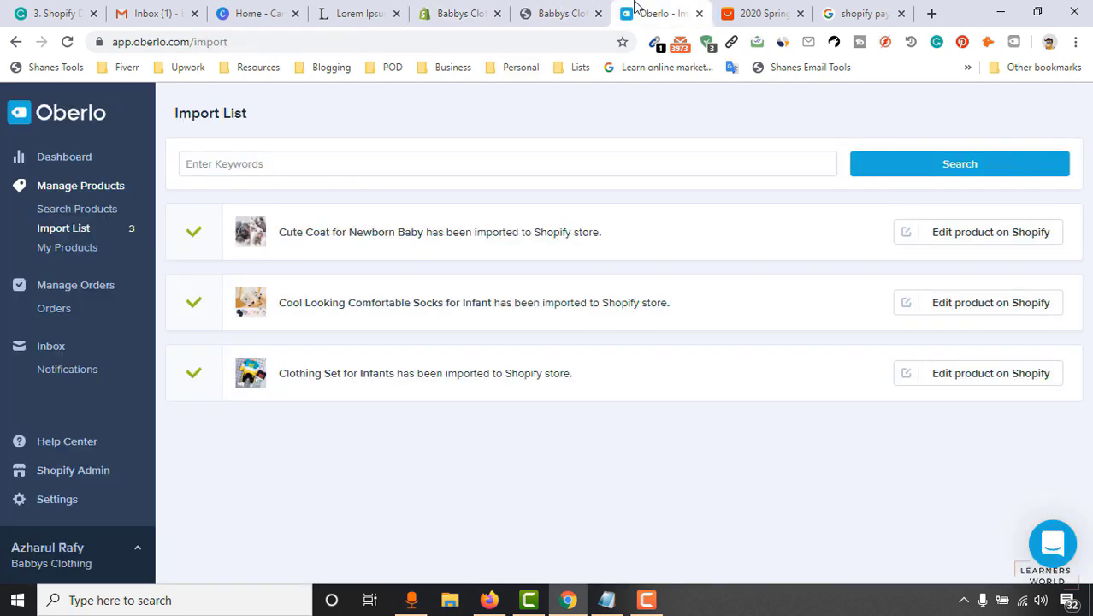
pyautogui.click(556, 10)
pyautogui.click(459, 10)
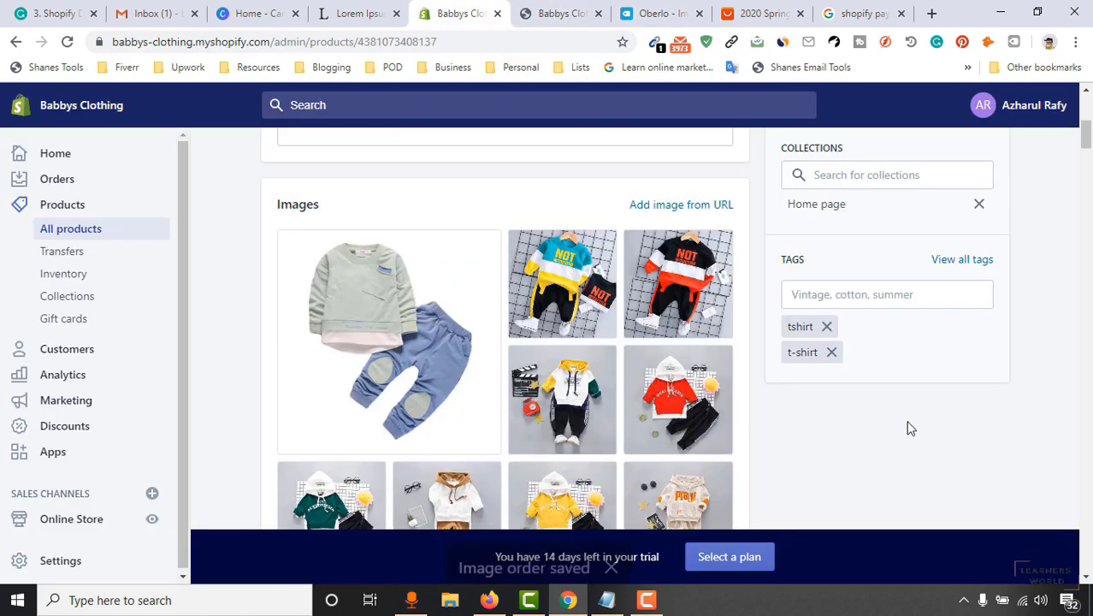
pyautogui.scroll(-4, 969, 383)
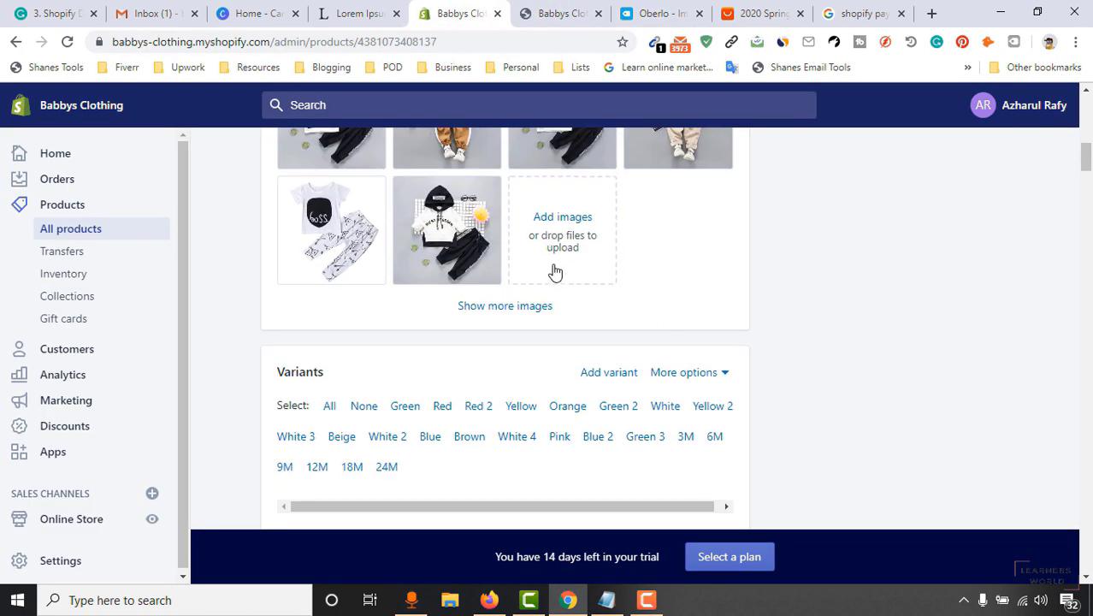
pyautogui.click(479, 310)
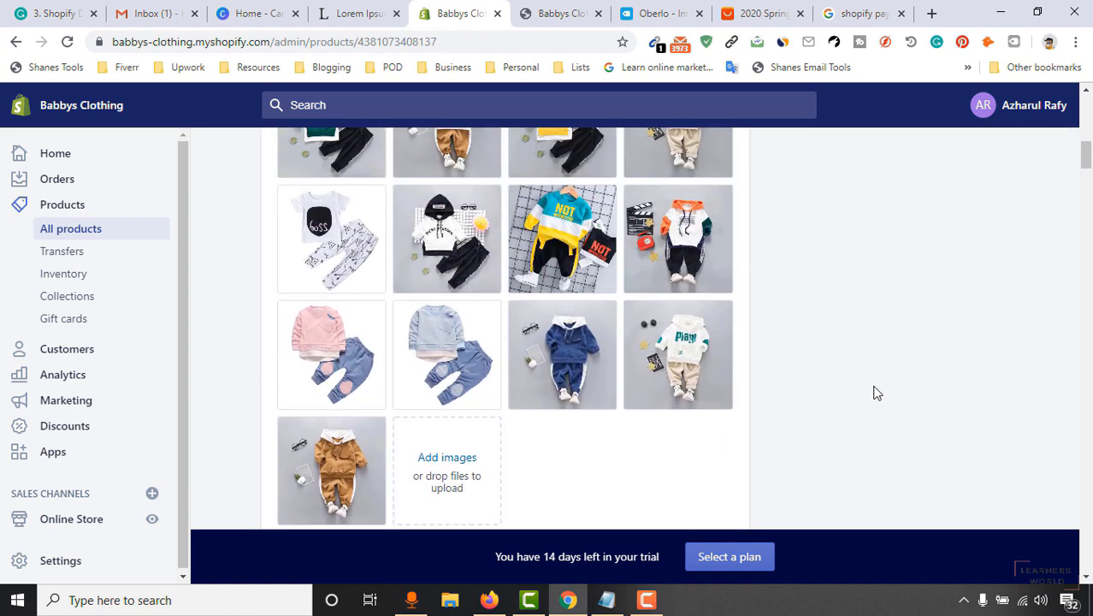
pyautogui.scroll(5, 872, 387)
pyautogui.scroll(-2, 874, 377)
pyautogui.scroll(-2, 856, 368)
pyautogui.scroll(4, 248, 436)
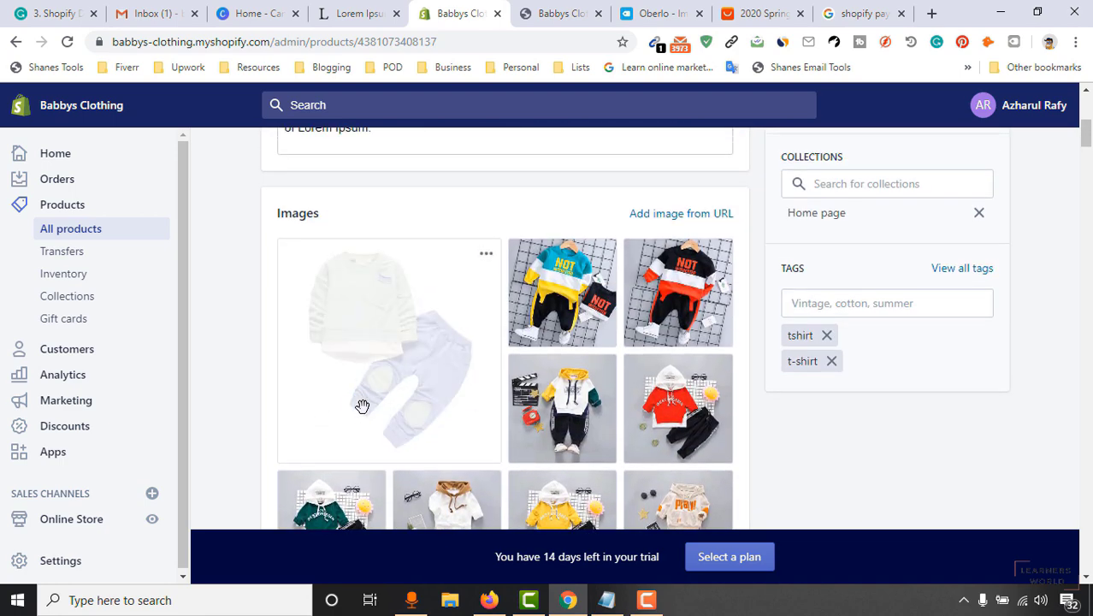
pyautogui.scroll(3, 374, 422)
pyautogui.scroll(-3, 354, 424)
pyautogui.scroll(4, 1066, 288)
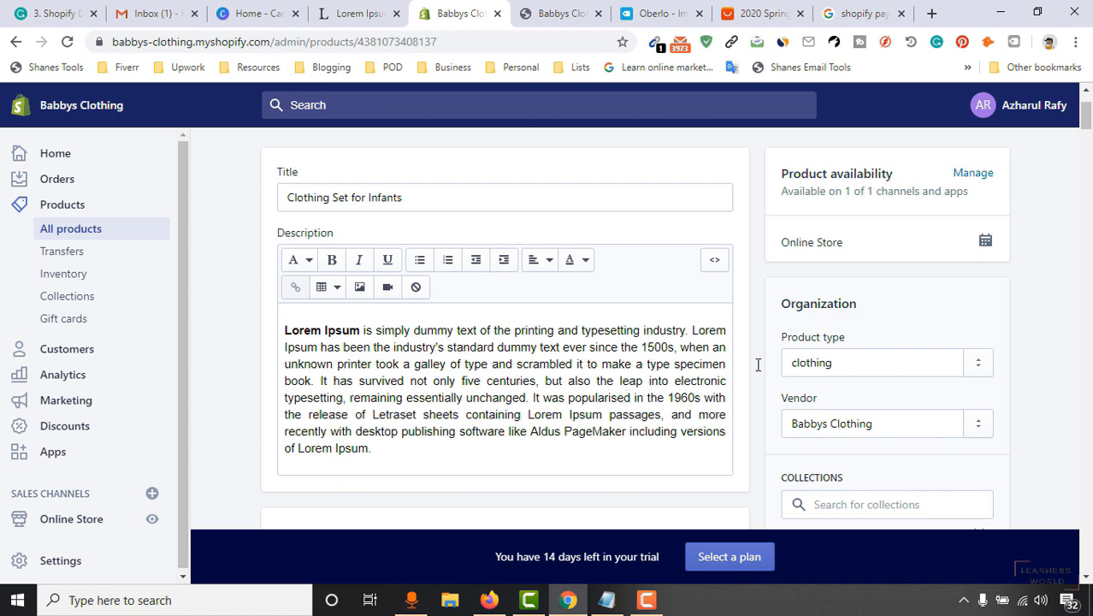
pyautogui.scroll(2, 1058, 296)
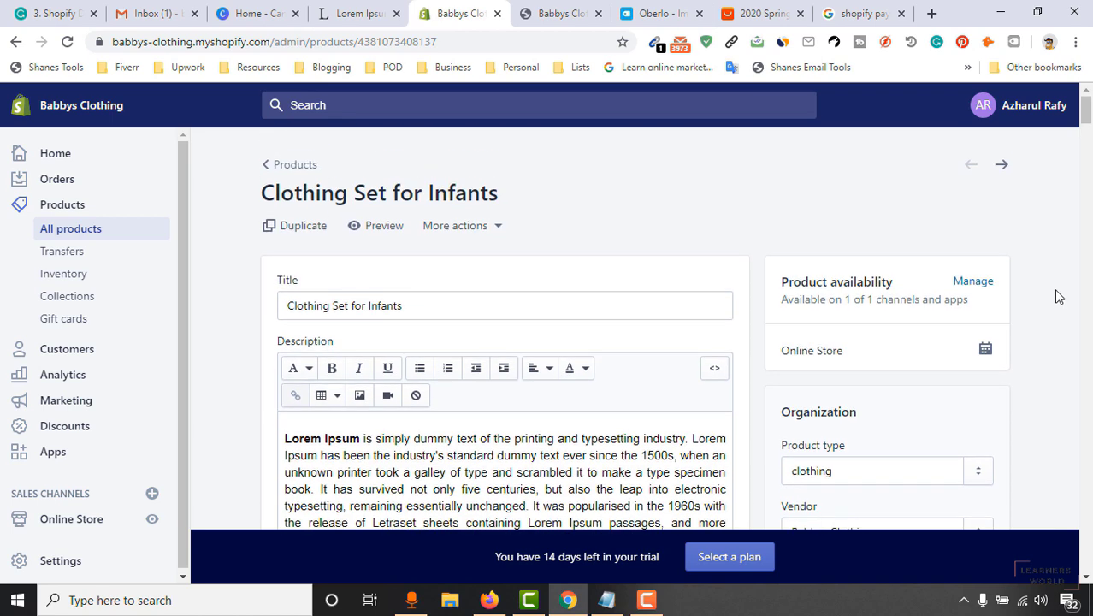
# Return to All products and open Cool Looking Comfortable Socks for Infant.
pyautogui.click(84, 238)
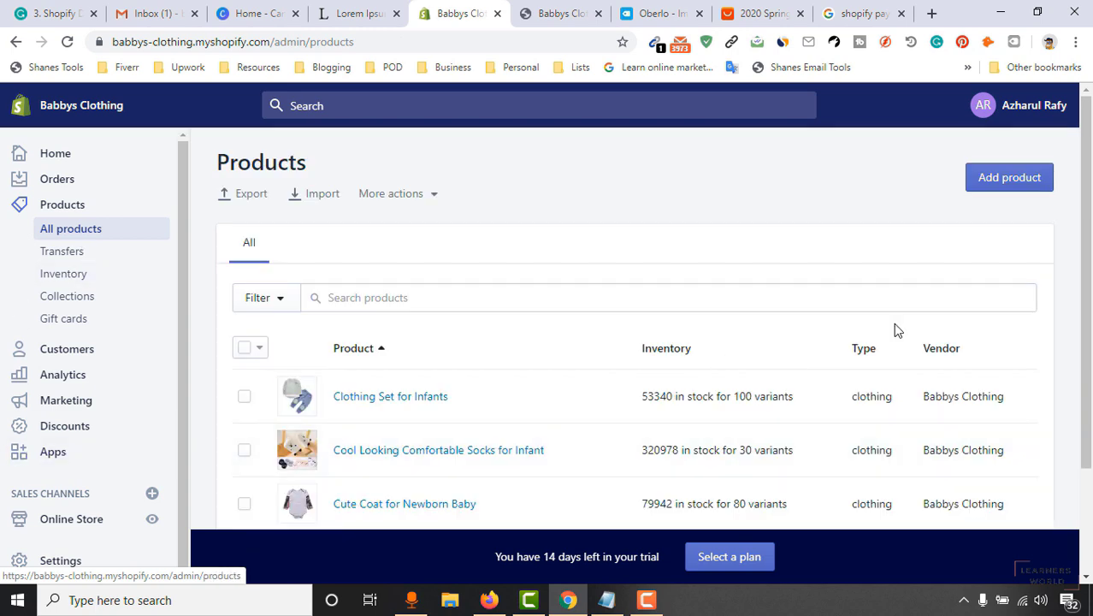
pyautogui.scroll(-2, 574, 358)
pyautogui.click(365, 319)
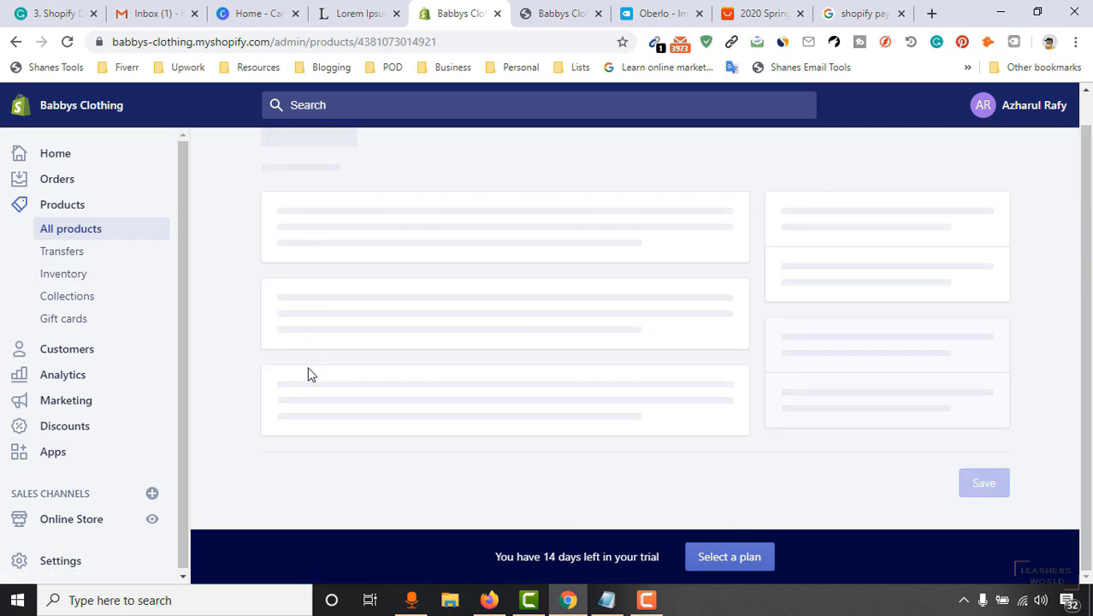
pyautogui.scroll(-5, 257, 385)
pyautogui.scroll(-1, 257, 388)
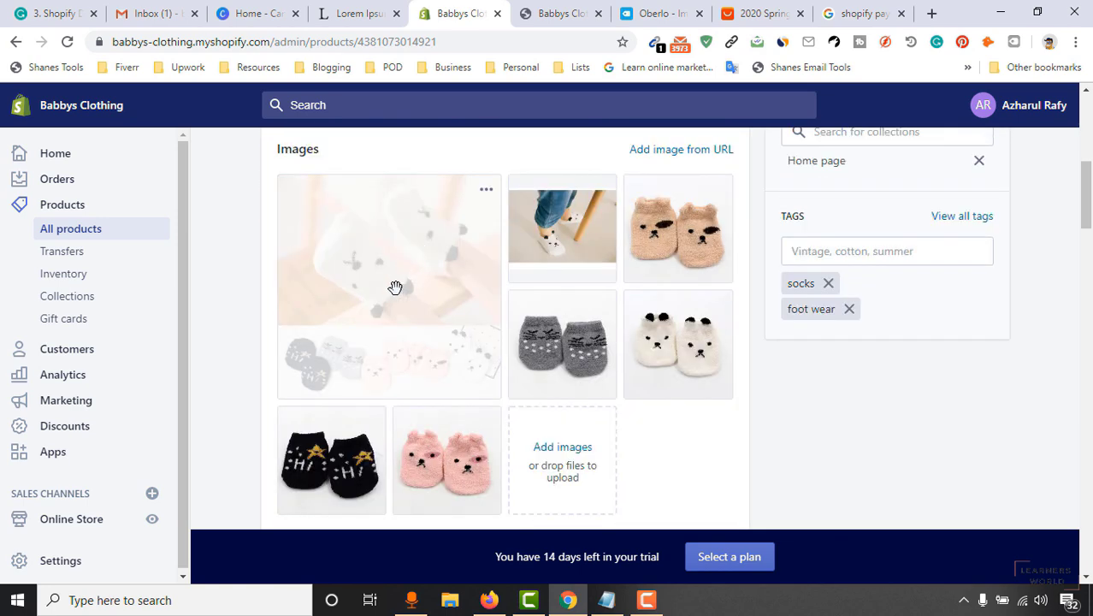
# Try rearranging the image thumbnails, dismissing the file upload window that opens by mistake.
pyautogui.moveTo(429, 305); pyautogui.dragTo(438, 311)
pyautogui.moveTo(402, 389)
pyautogui.mouseDown()
pyautogui.moveTo(390, 362)
pyautogui.moveTo(383, 380)
pyautogui.mouseUp()
pyautogui.scroll(-1, 398, 295)
pyautogui.moveTo(425, 302); pyautogui.dragTo(549, 390)
pyautogui.click(546, 392)
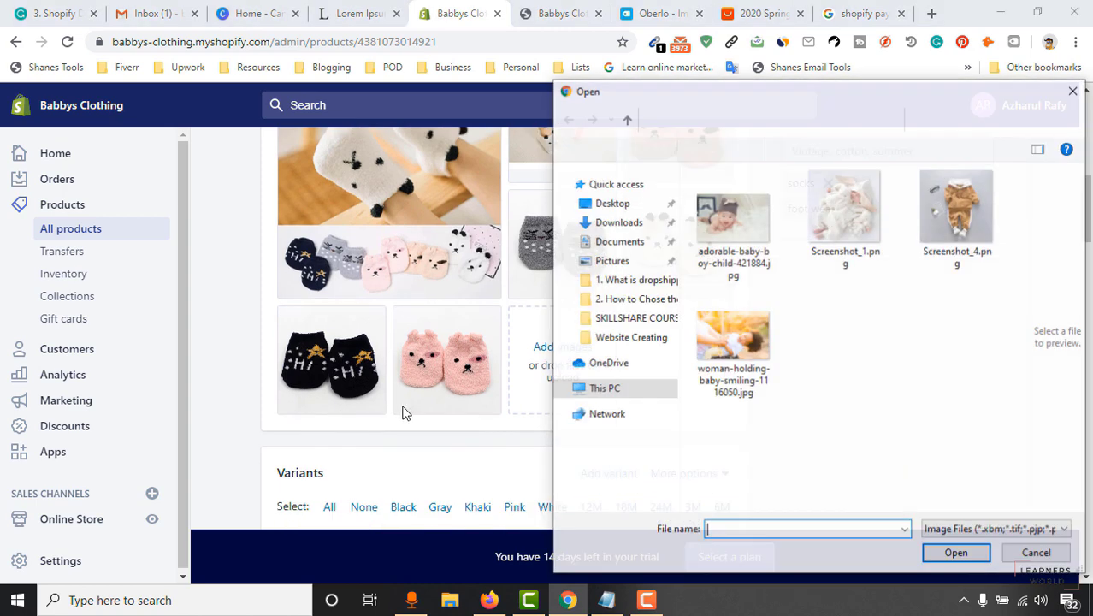
pyautogui.click(1072, 92)
# Place the white bear-face socks photo in the first image slot.
pyautogui.scroll(3, 986, 372)
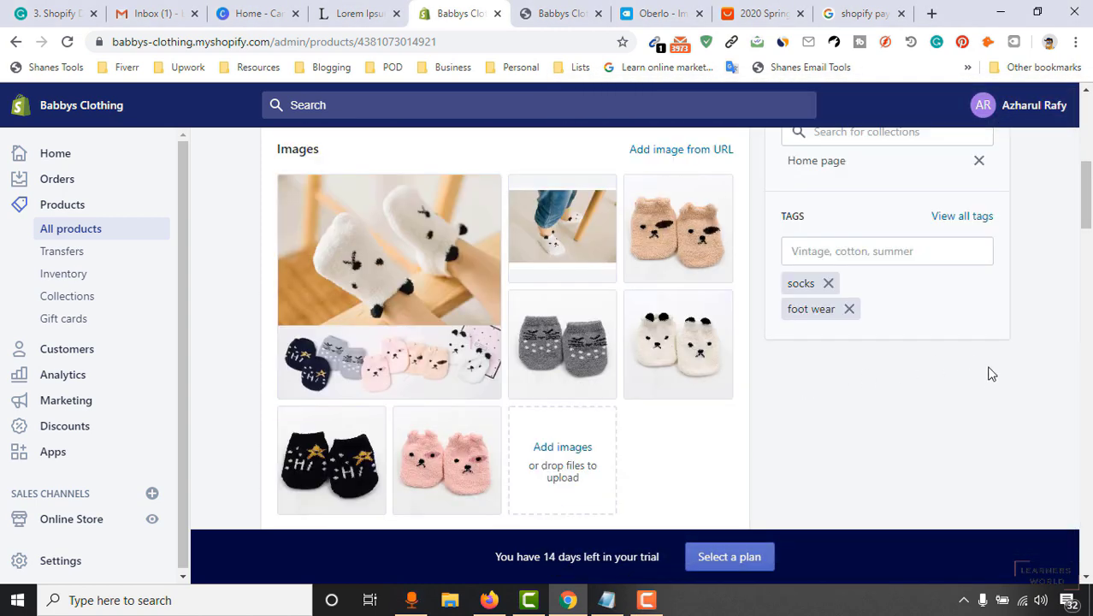
pyautogui.moveTo(583, 355); pyautogui.dragTo(587, 359)
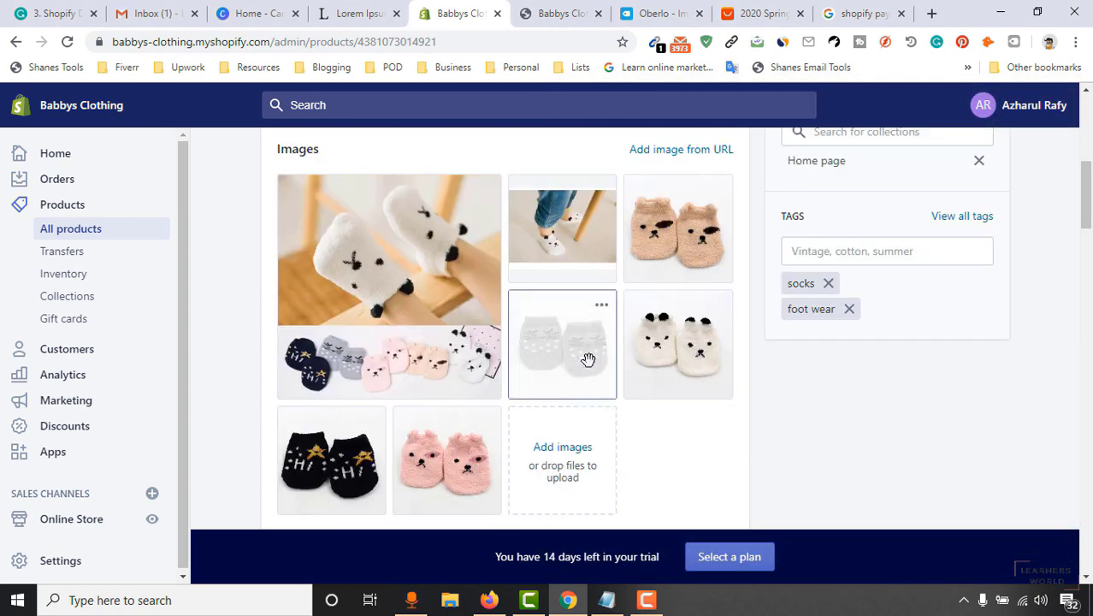
pyautogui.moveTo(516, 332); pyautogui.dragTo(353, 278)
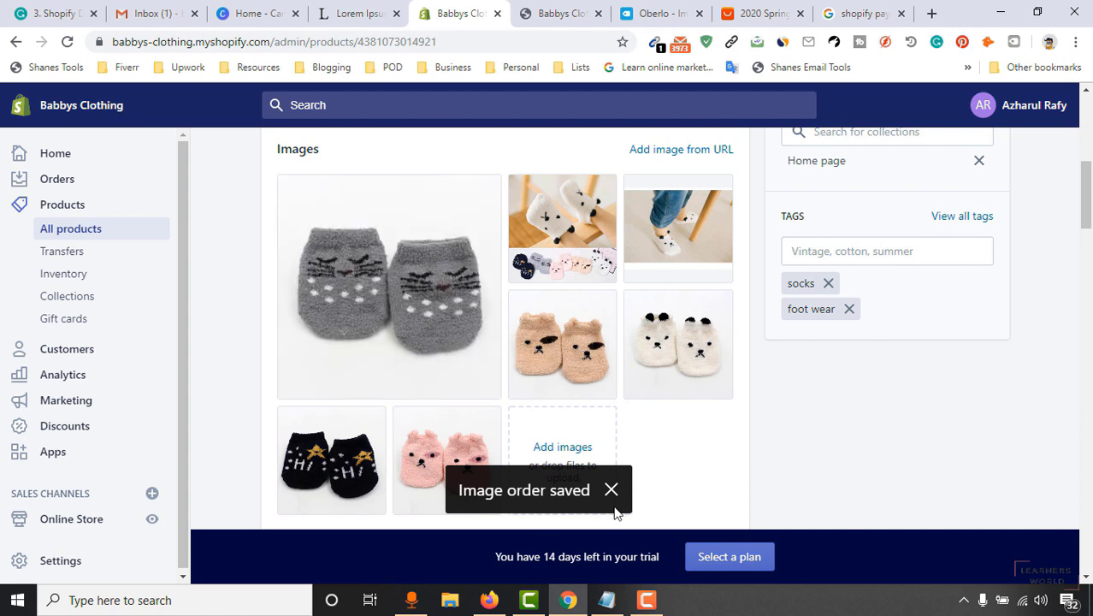
pyautogui.moveTo(695, 372); pyautogui.dragTo(347, 294)
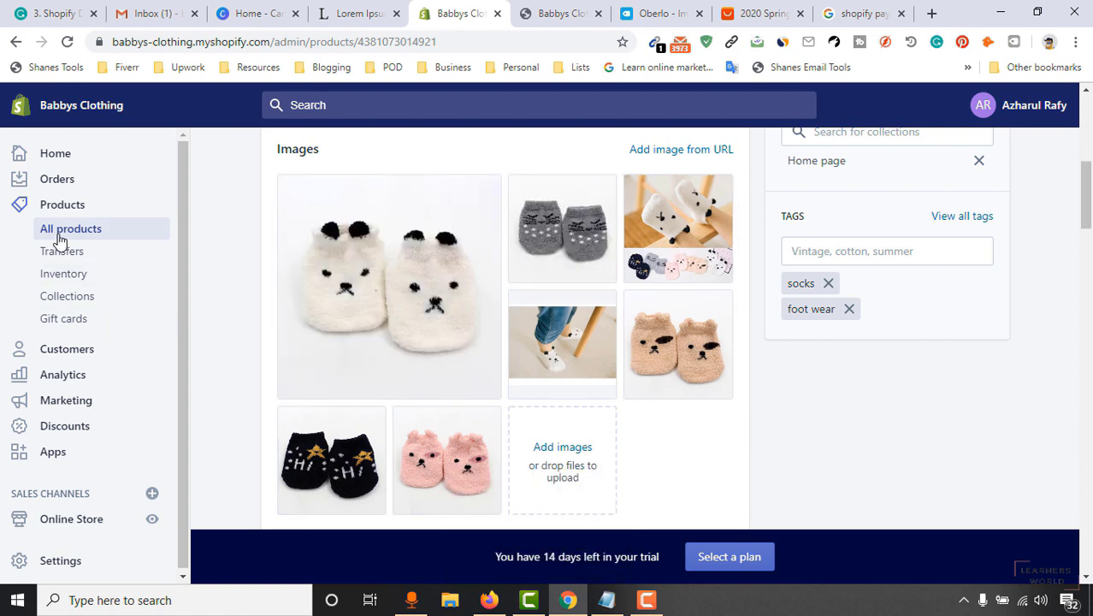
pyautogui.scroll(4, 1042, 313)
# Go to the next product, Cute Coat for Newborn Baby, and review its images.
pyautogui.scroll(2, 1030, 268)
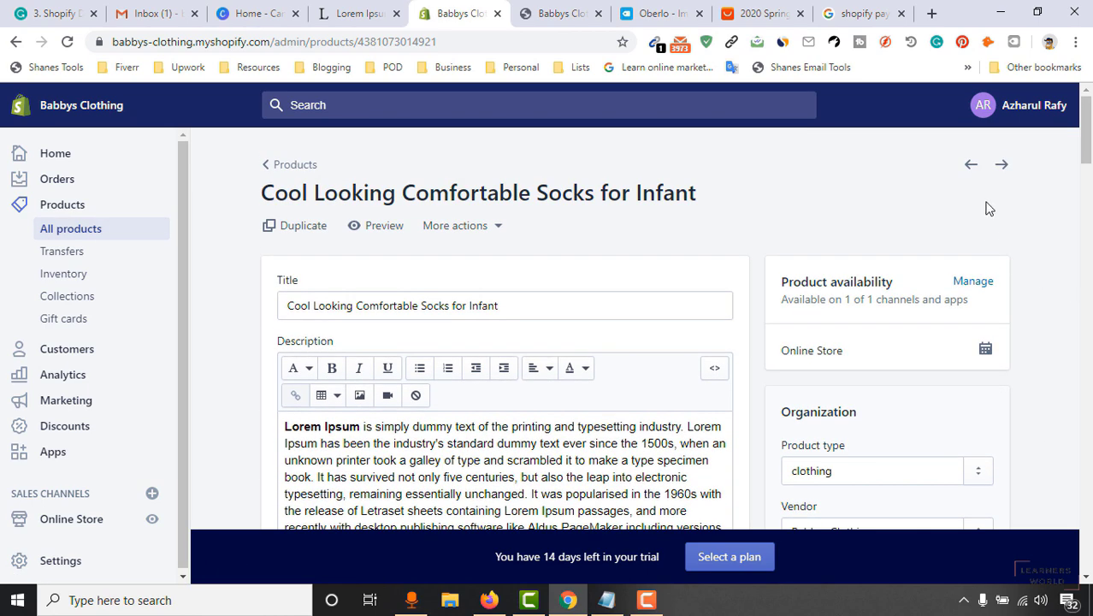
pyautogui.click(1002, 167)
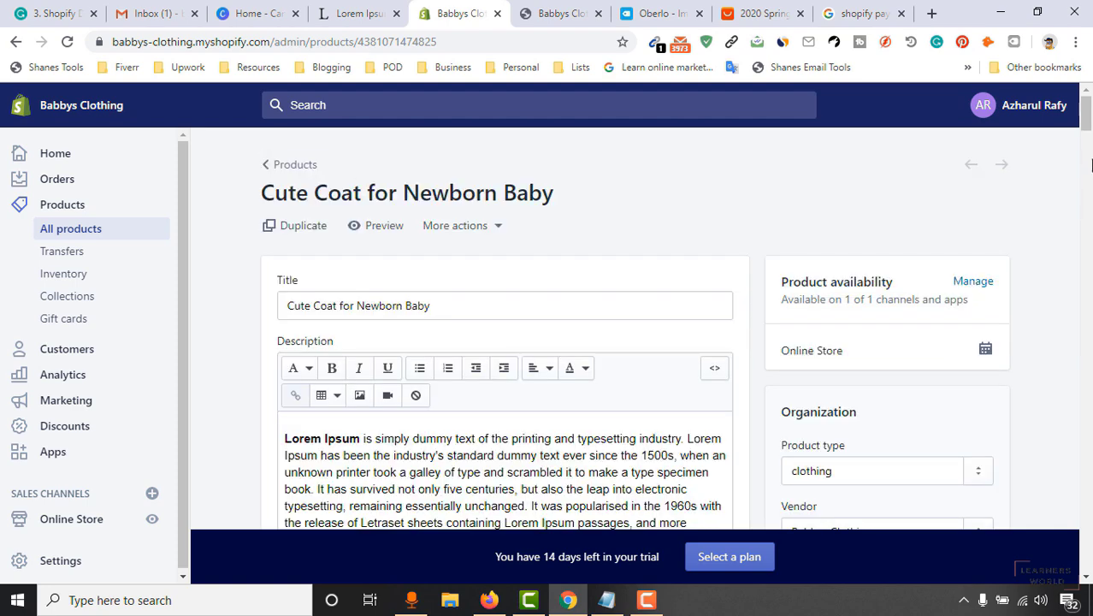
pyautogui.scroll(-6, 990, 277)
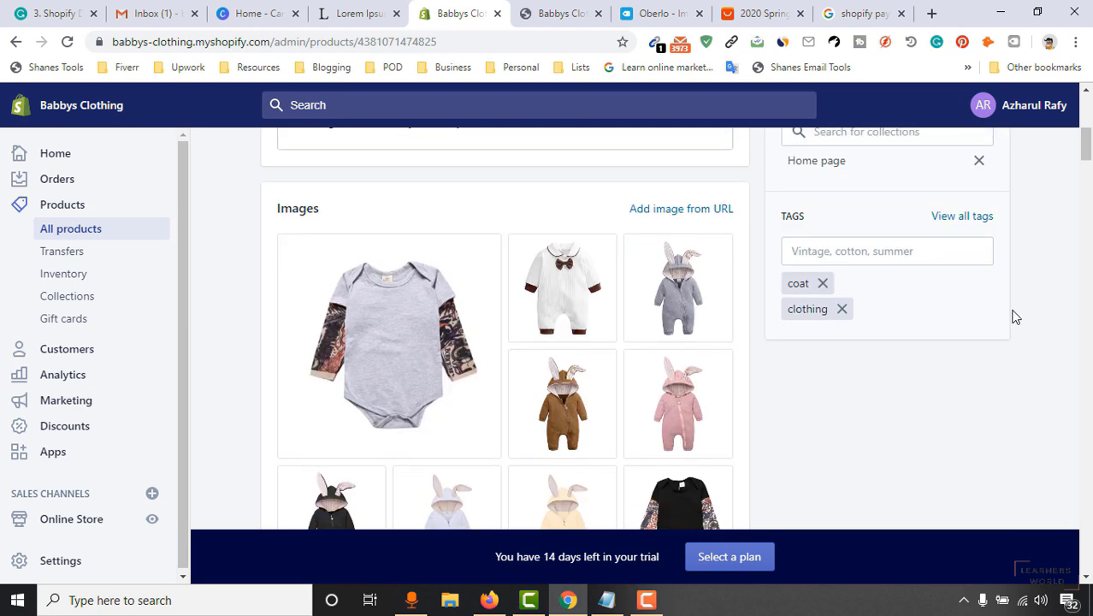
pyautogui.scroll(-3, 1018, 304)
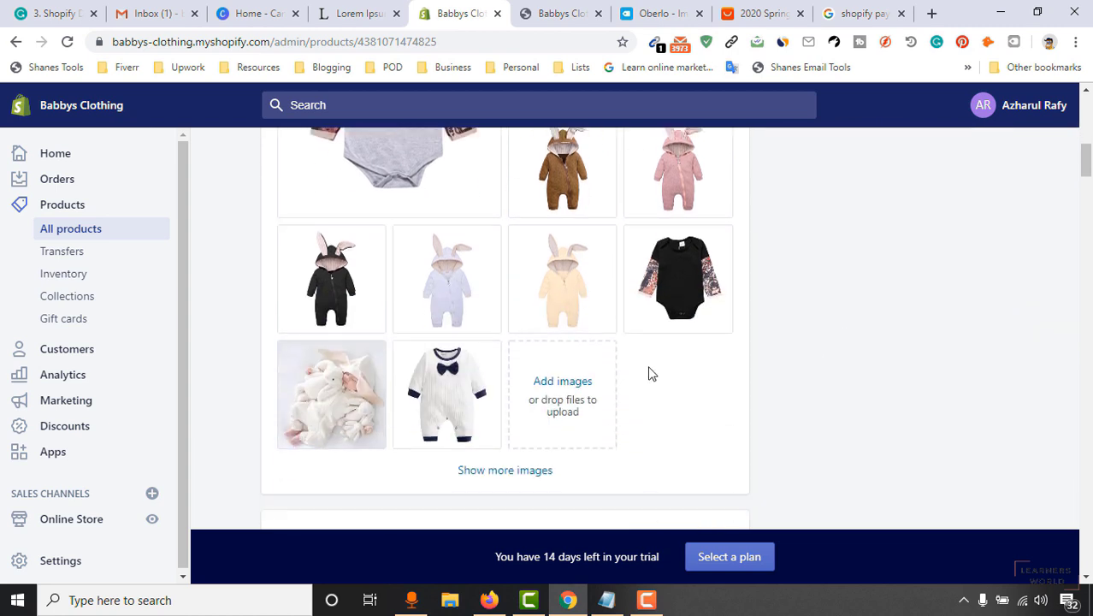
pyautogui.scroll(3, 398, 361)
pyautogui.scroll(-3, 383, 325)
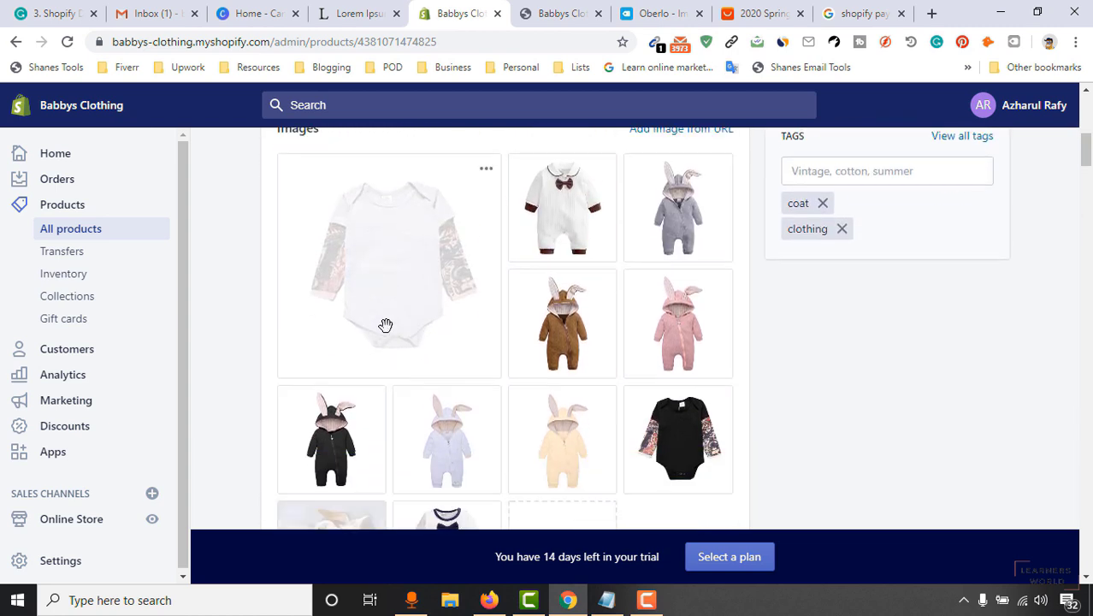
pyautogui.scroll(1, 270, 416)
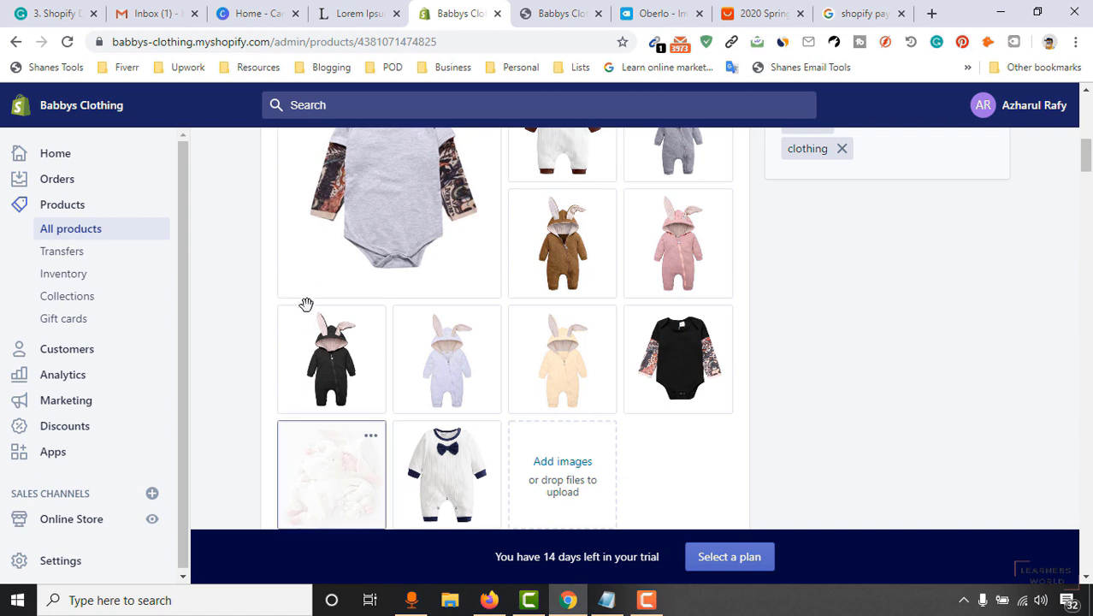
# Move the baby-in-white-blanket photo to the front of the coat's images.
pyautogui.moveTo(299, 219); pyautogui.dragTo(310, 175)
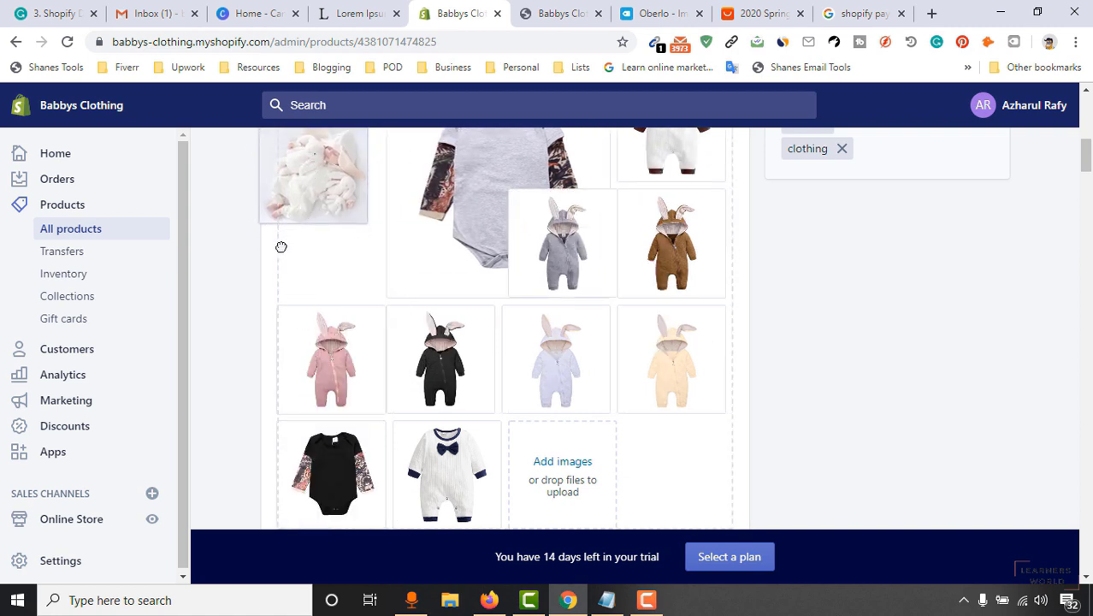
pyautogui.moveTo(223, 361); pyautogui.dragTo(221, 361)
pyautogui.scroll(2, 1034, 339)
pyautogui.scroll(4, 824, 309)
pyautogui.scroll(-6, 824, 309)
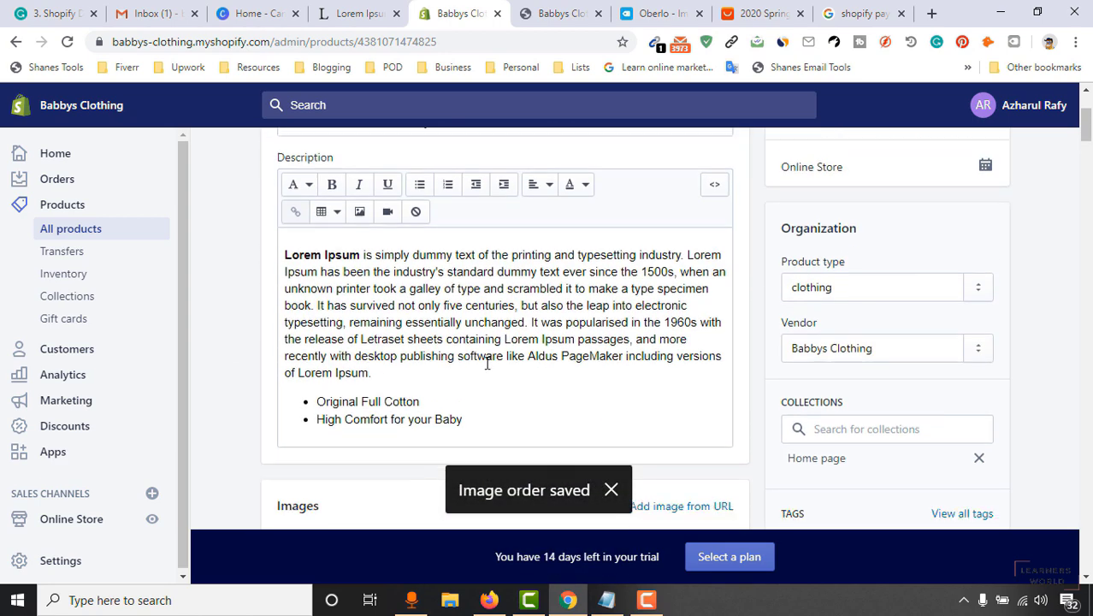
pyautogui.scroll(2, 403, 332)
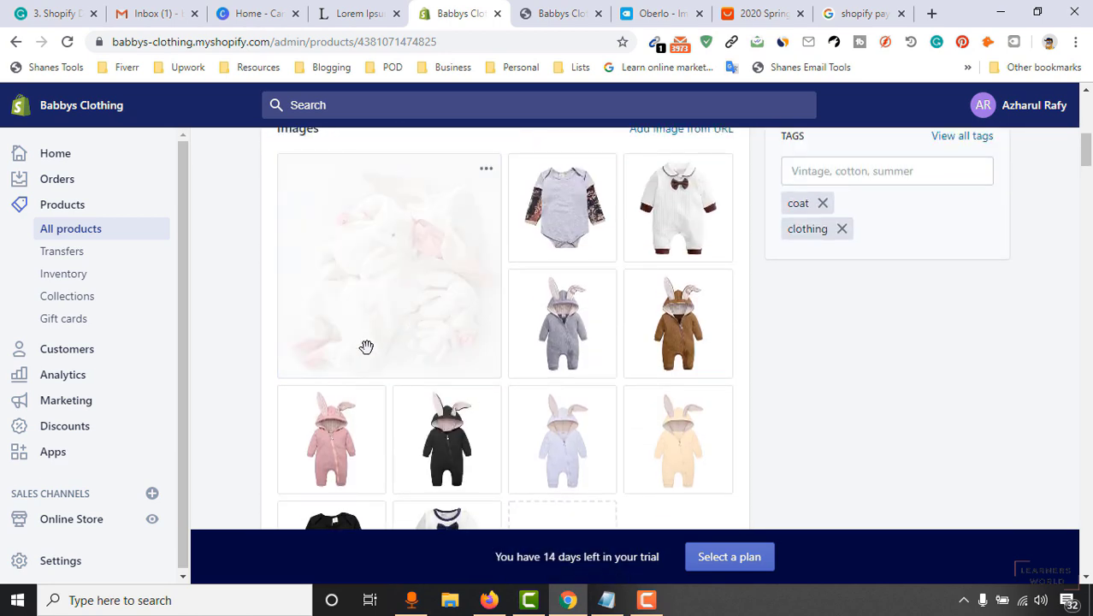
pyautogui.scroll(4, 853, 343)
pyautogui.scroll(-2, 318, 415)
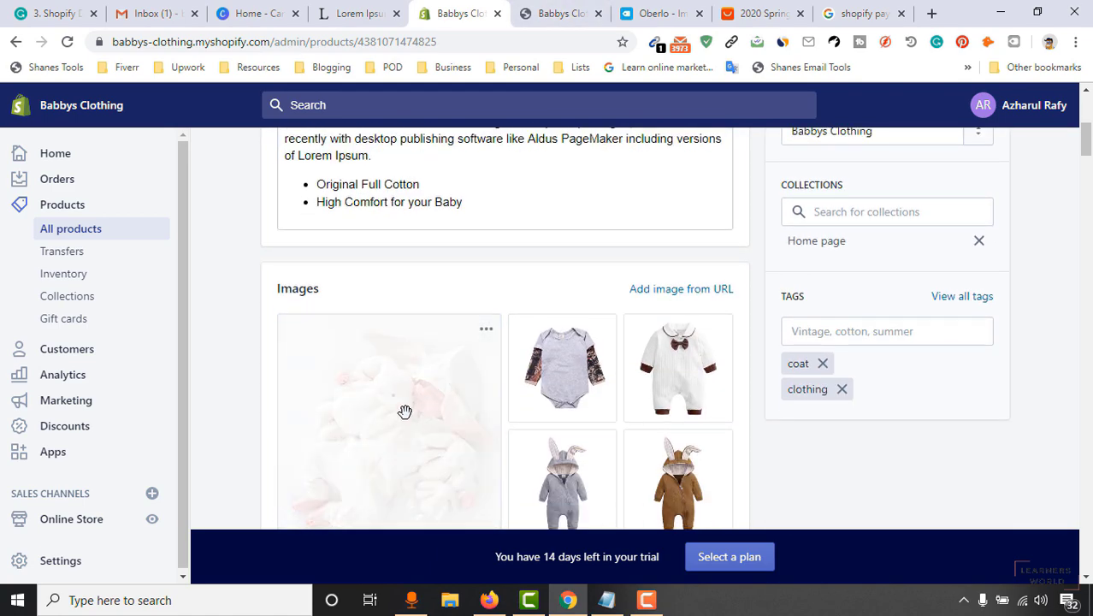
pyautogui.scroll(5, 930, 337)
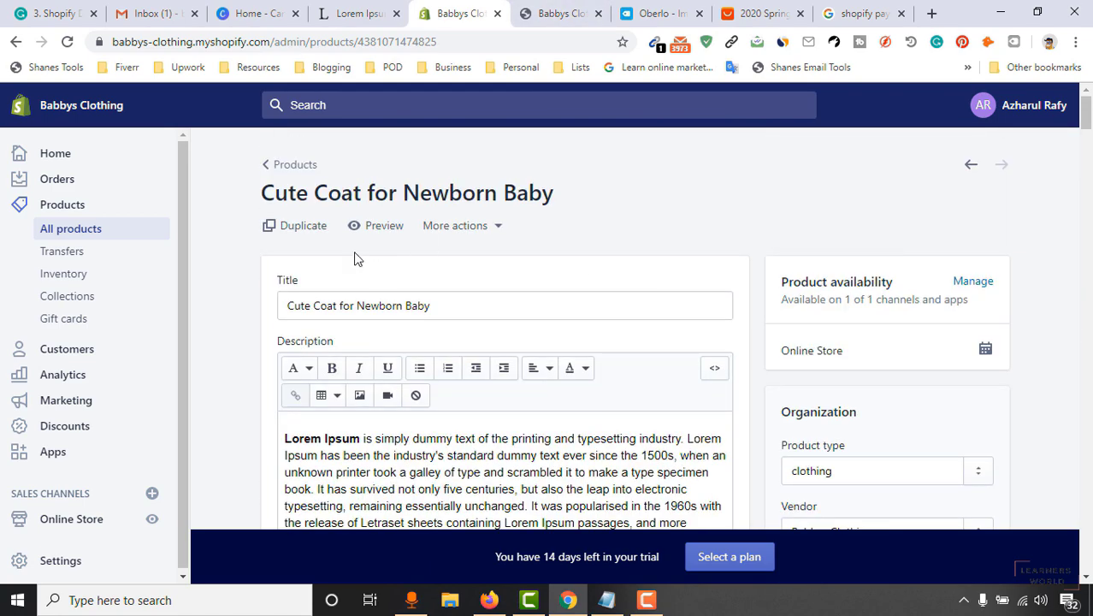
# Reload the storefront to check that the new main product images appear.
pyautogui.click(558, 12)
pyautogui.click(657, 13)
pyautogui.click(564, 13)
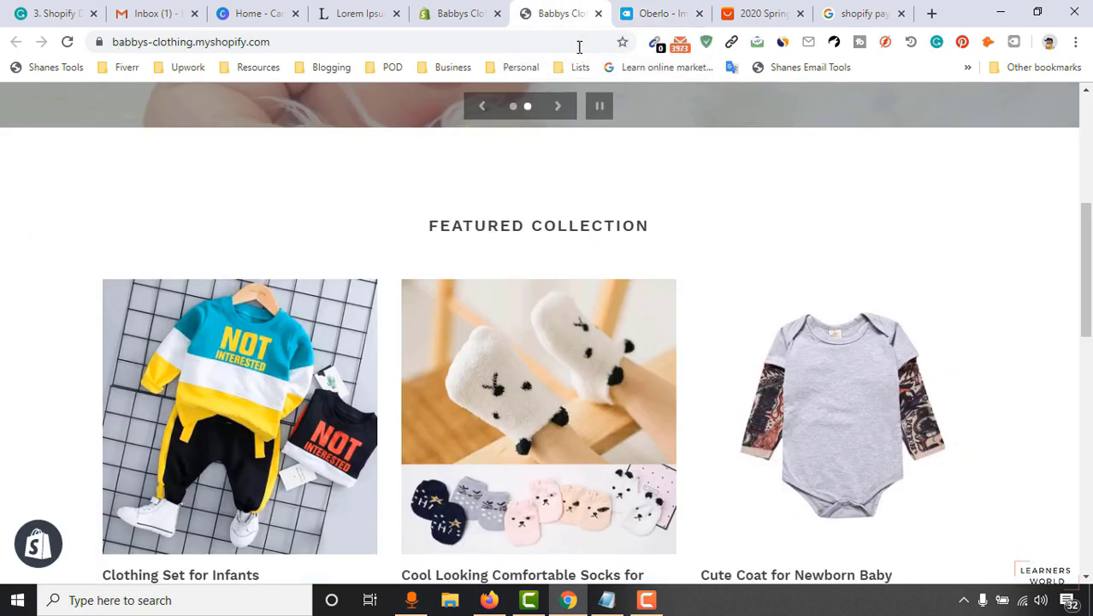
pyautogui.click(67, 41)
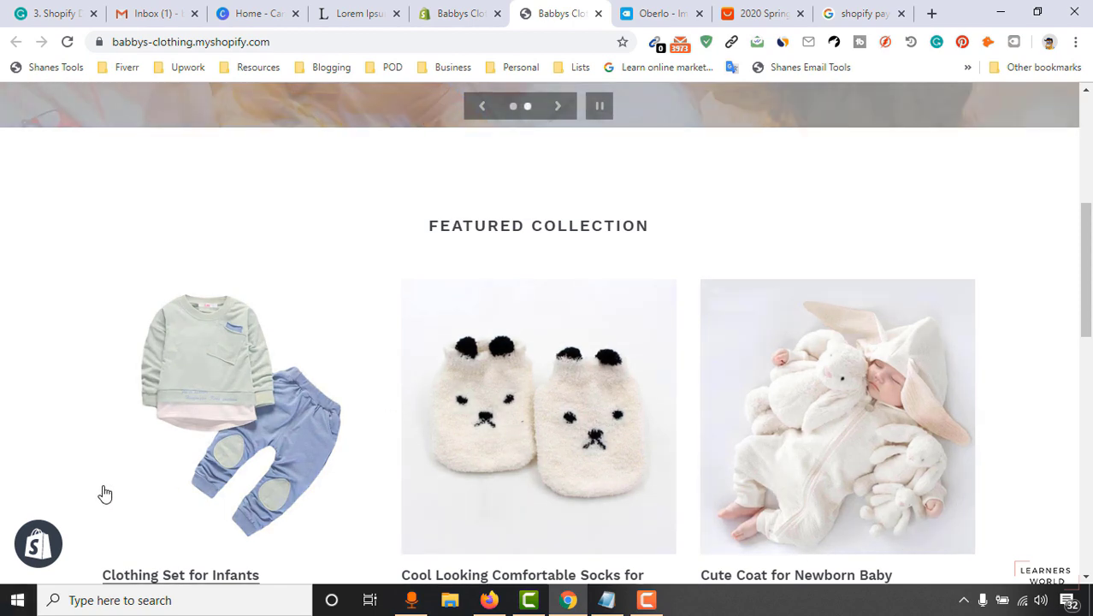
pyautogui.moveTo(1086, 270); pyautogui.dragTo(1086, 308)
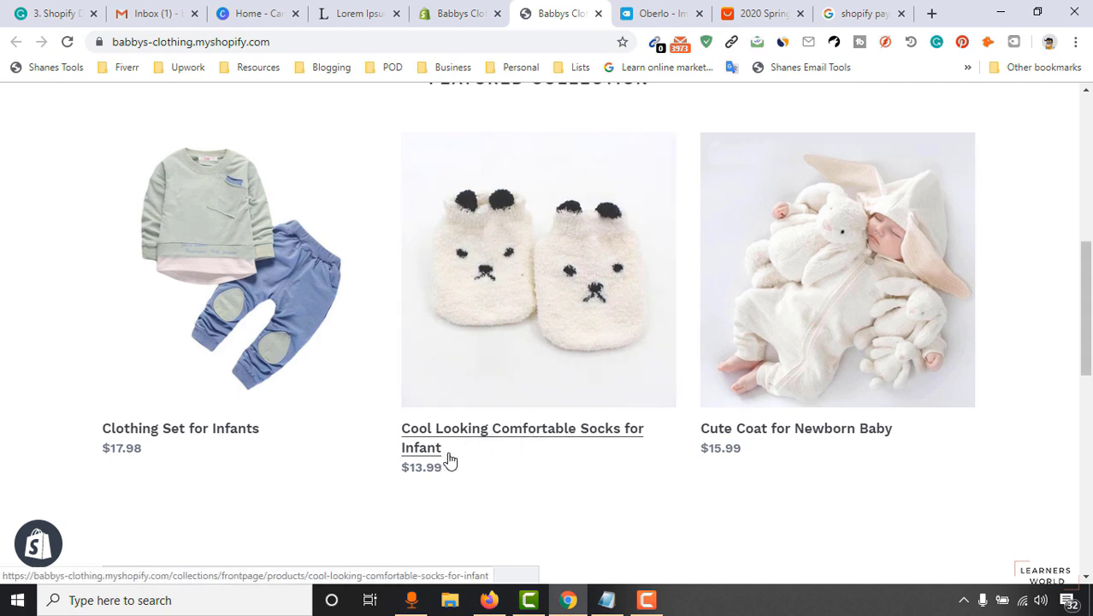
# Go back to the Cute Coat editor and step to the previous product, the socks.
pyautogui.click(443, 9)
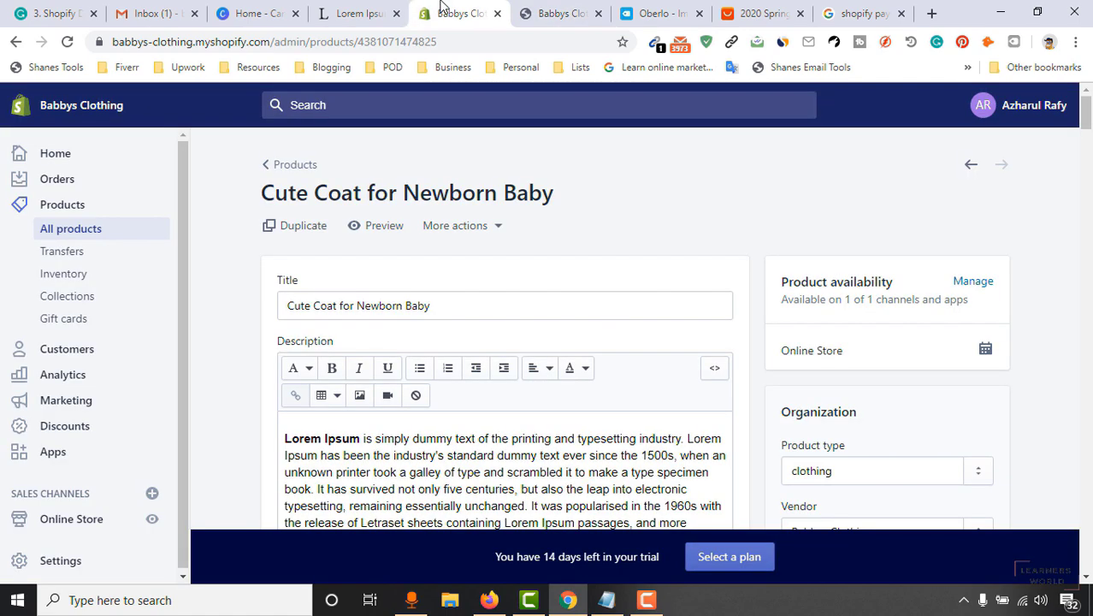
pyautogui.click(535, 13)
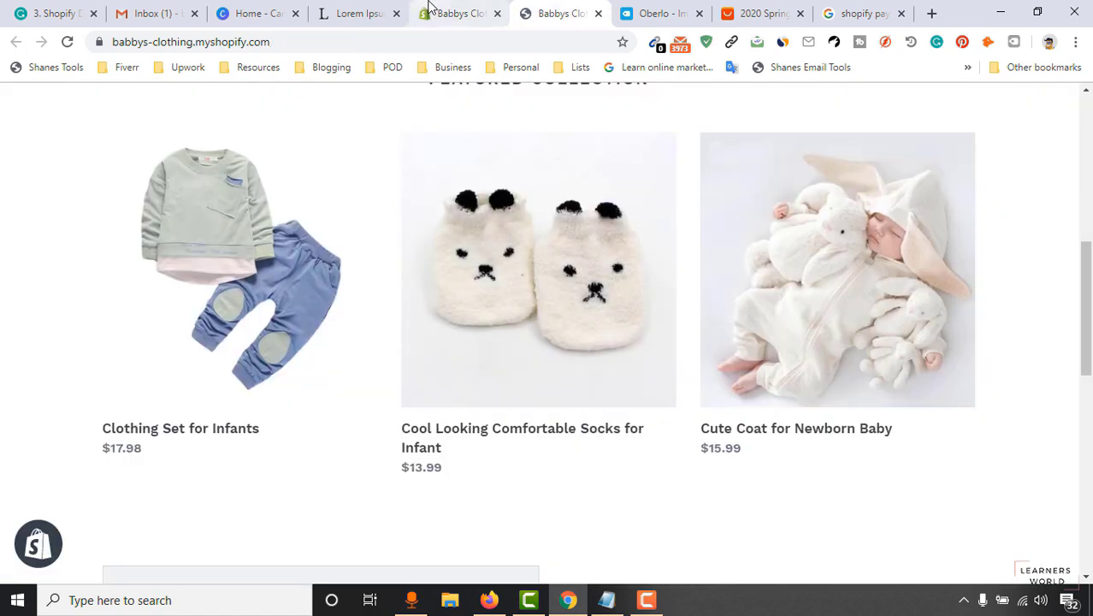
pyautogui.click(461, 14)
pyautogui.click(966, 174)
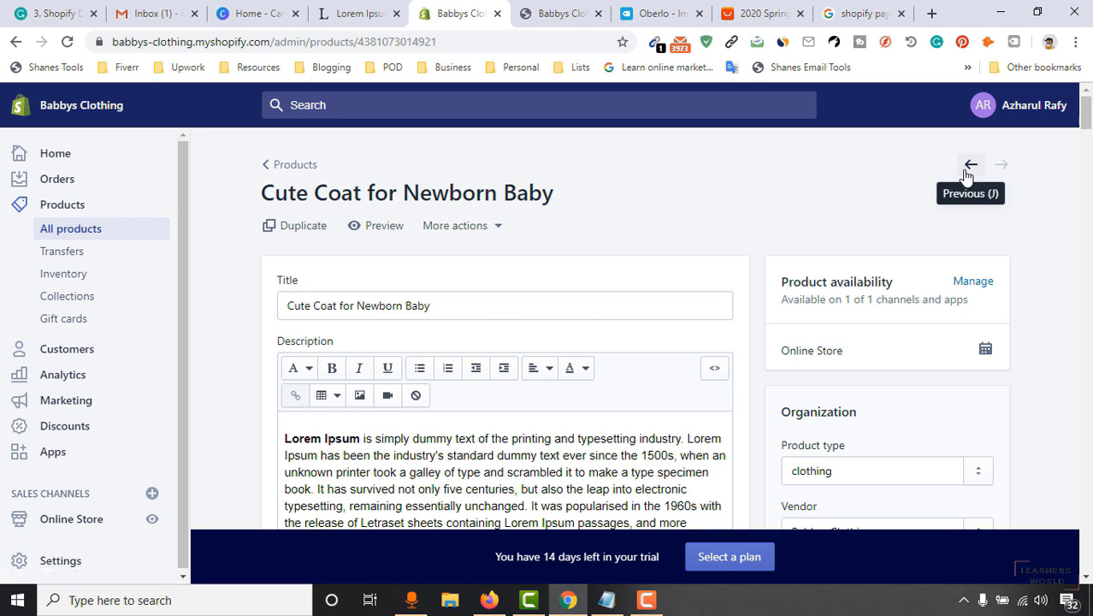
# Retitle the socks 'Cool Comfortable Socks for Infant', save, and reload the storefront.
pyautogui.doubleClick(395, 305)
pyautogui.press('BackSpace')
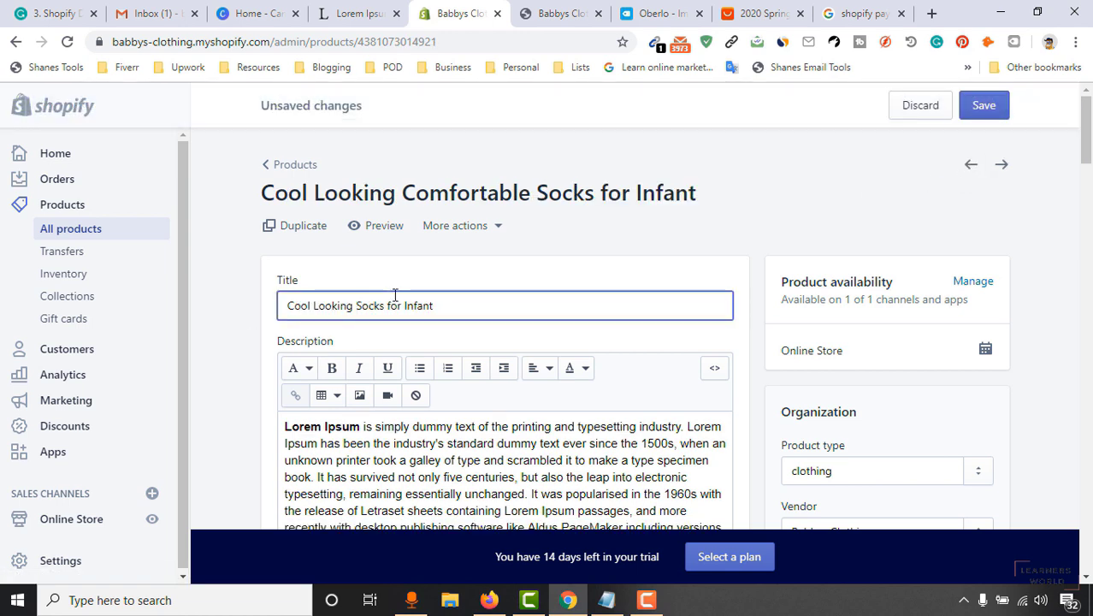
pyautogui.doubleClick(293, 305)
pyautogui.doubleClick(332, 305)
pyautogui.write('Comp')
pyautogui.press('BackSpace')
pyautogui.write('for')
pyautogui.write('table')
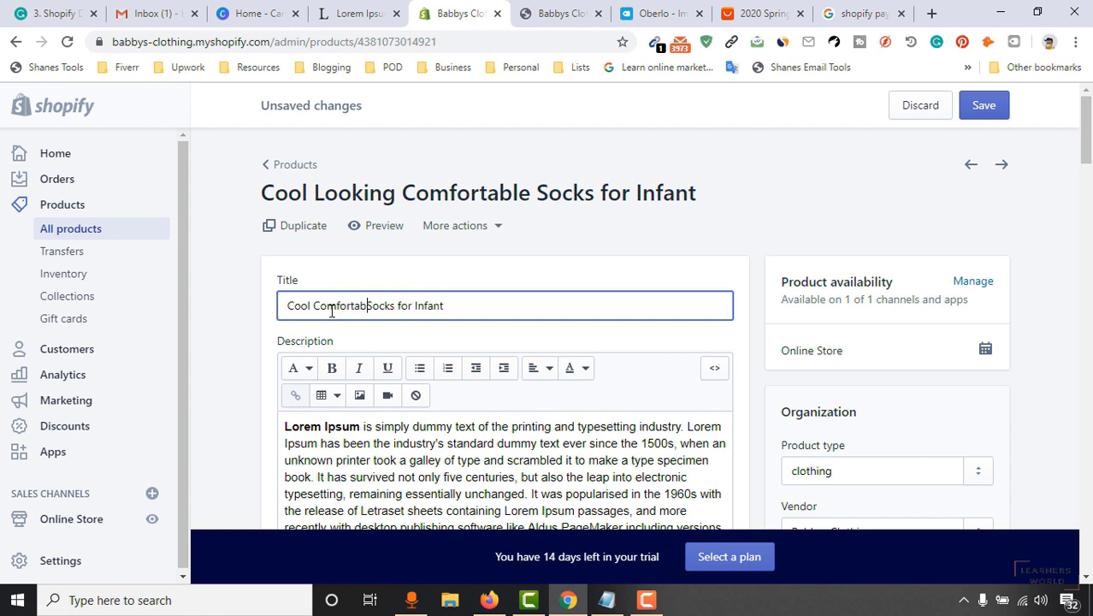
pyautogui.click(983, 106)
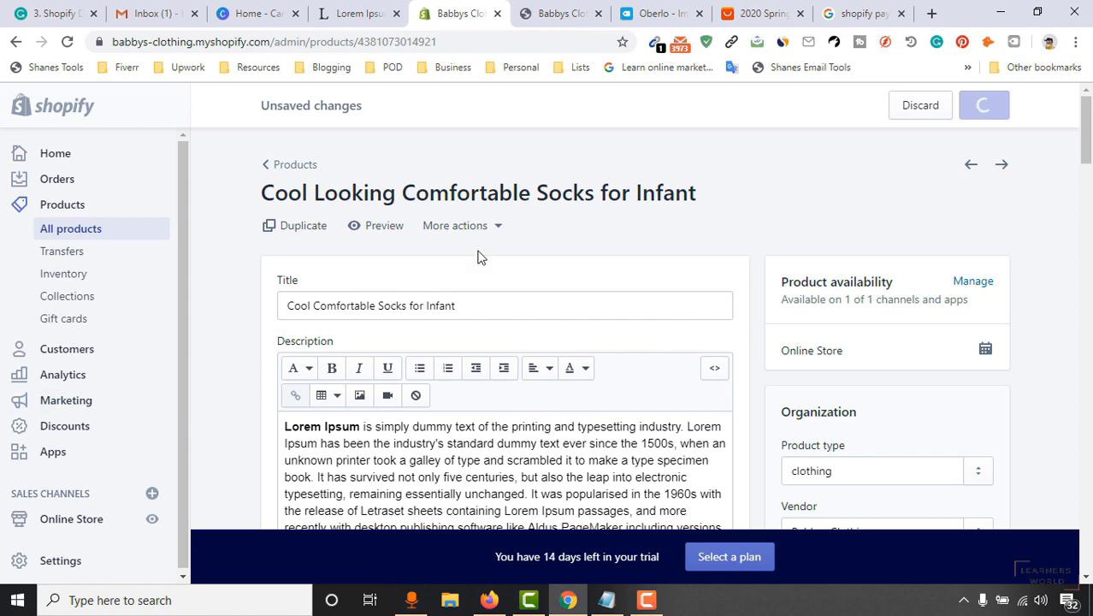
pyautogui.click(546, 11)
pyautogui.click(67, 42)
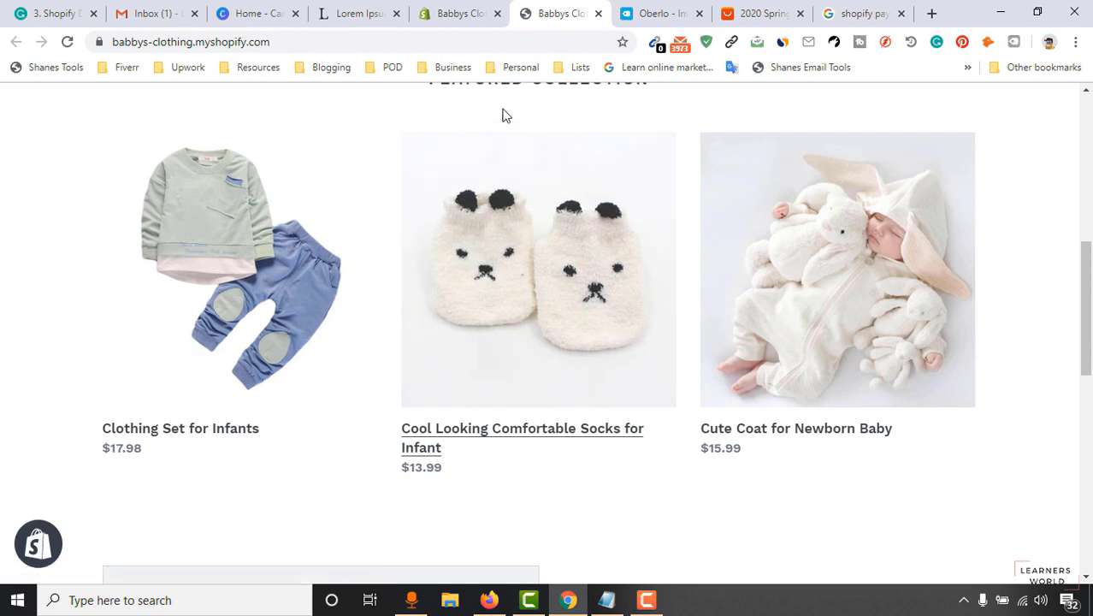
# Check the saved socks title in the admin, then reload the storefront.
pyautogui.click(462, 13)
pyautogui.click(1025, 104)
pyautogui.click(547, 14)
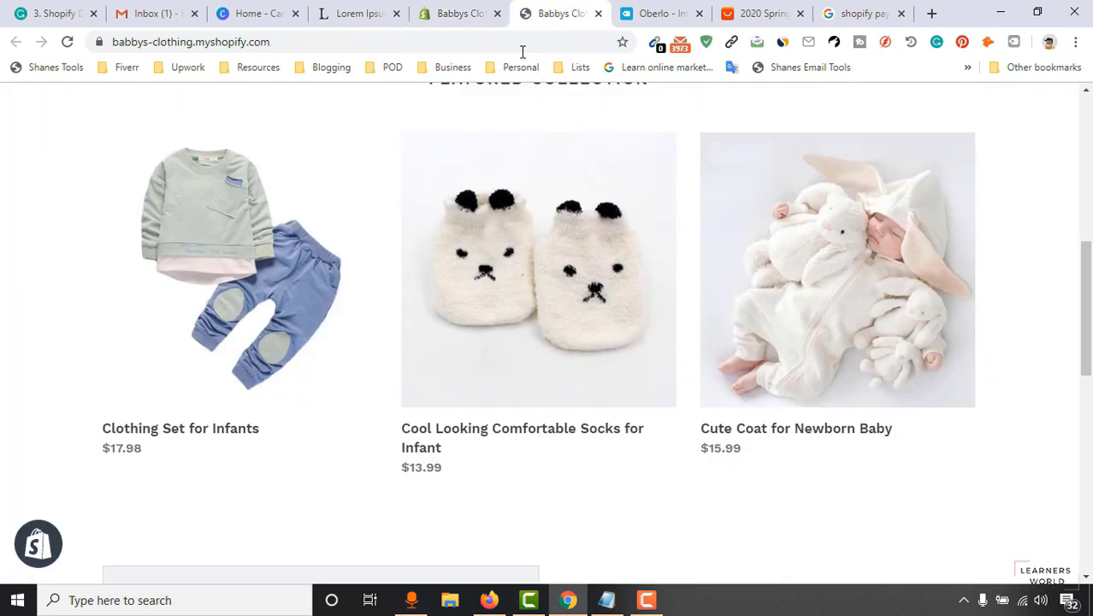
pyautogui.click(67, 41)
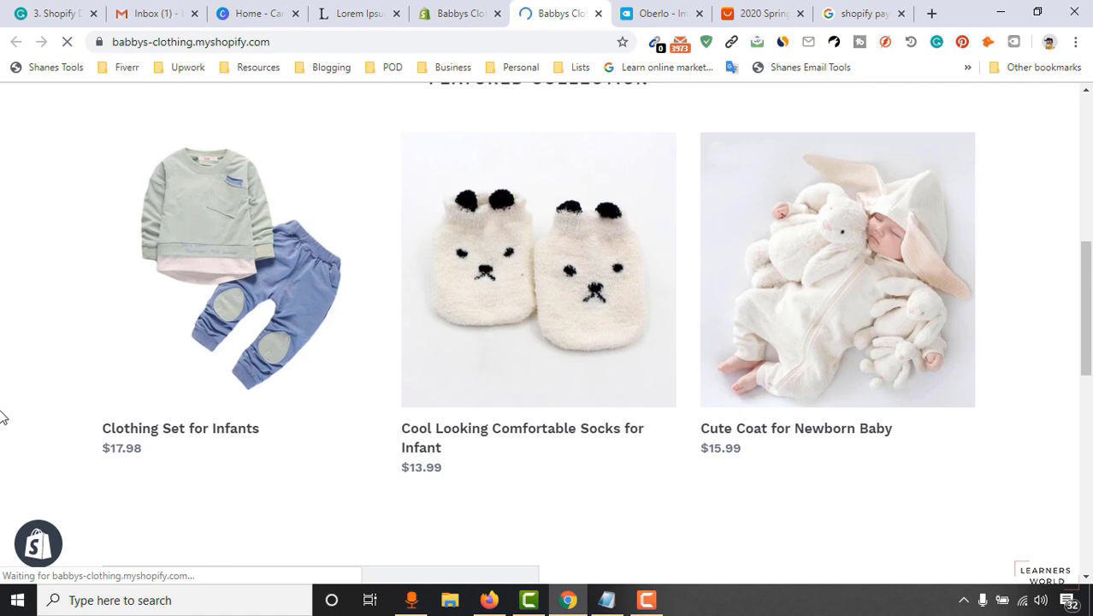
# Confirm Featured Collection lists 'Cool Comfortable Socks for Infant', then return to the admin socks page.
pyautogui.scroll(-3, 565, 351)
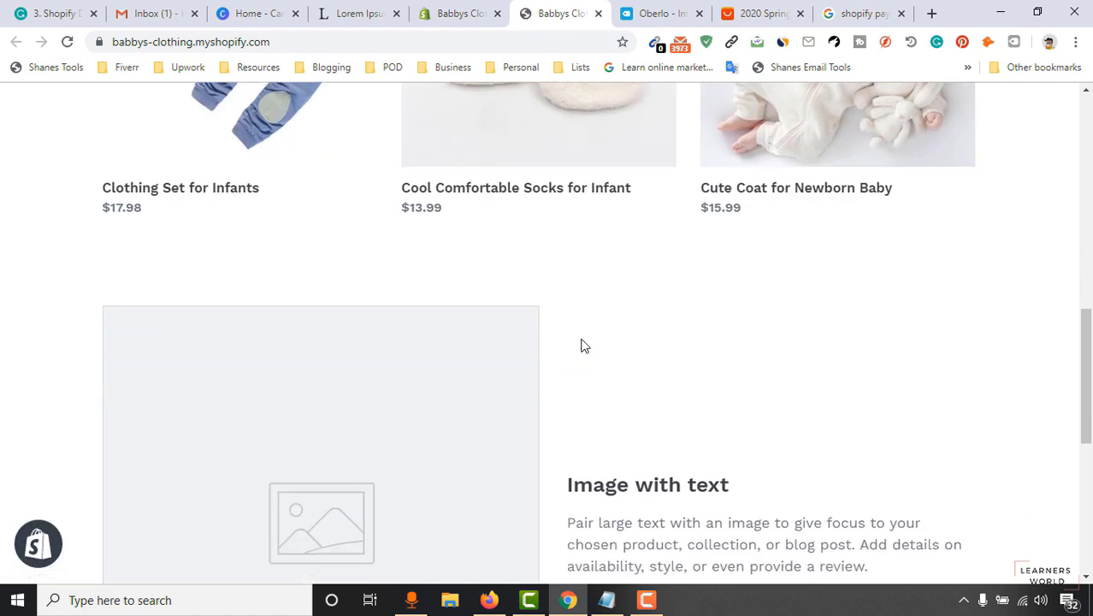
pyautogui.scroll(4, 564, 351)
pyautogui.scroll(1, 448, 421)
pyautogui.scroll(-2, 449, 422)
pyautogui.scroll(5, 623, 390)
pyautogui.moveTo(1087, 211); pyautogui.dragTo(1092, 174)
pyautogui.scroll(-5, 703, 275)
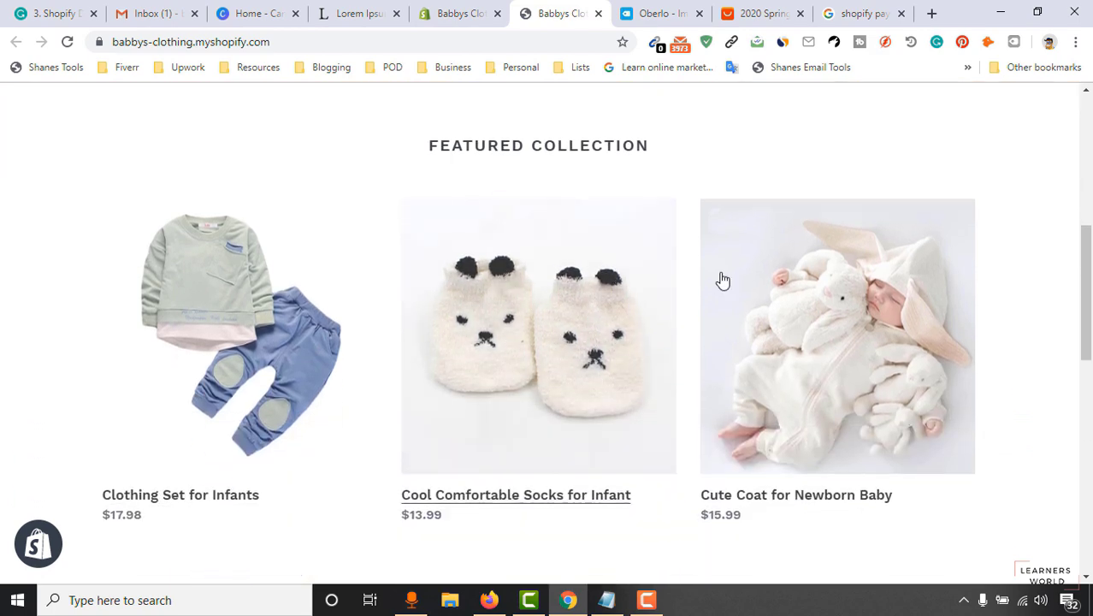
pyautogui.scroll(-1, 715, 286)
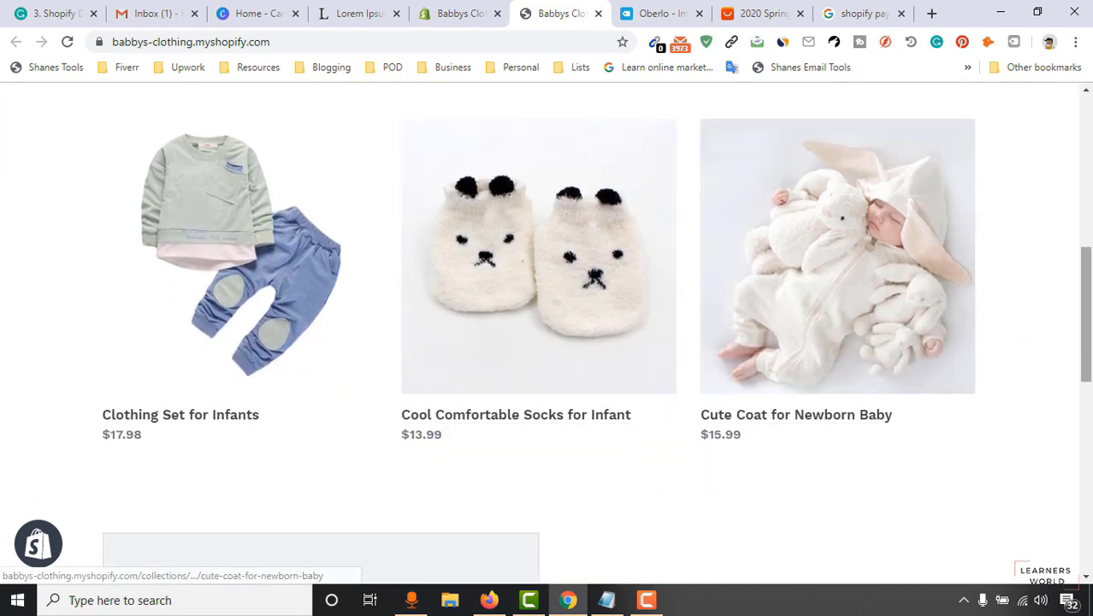
pyautogui.scroll(6, 737, 263)
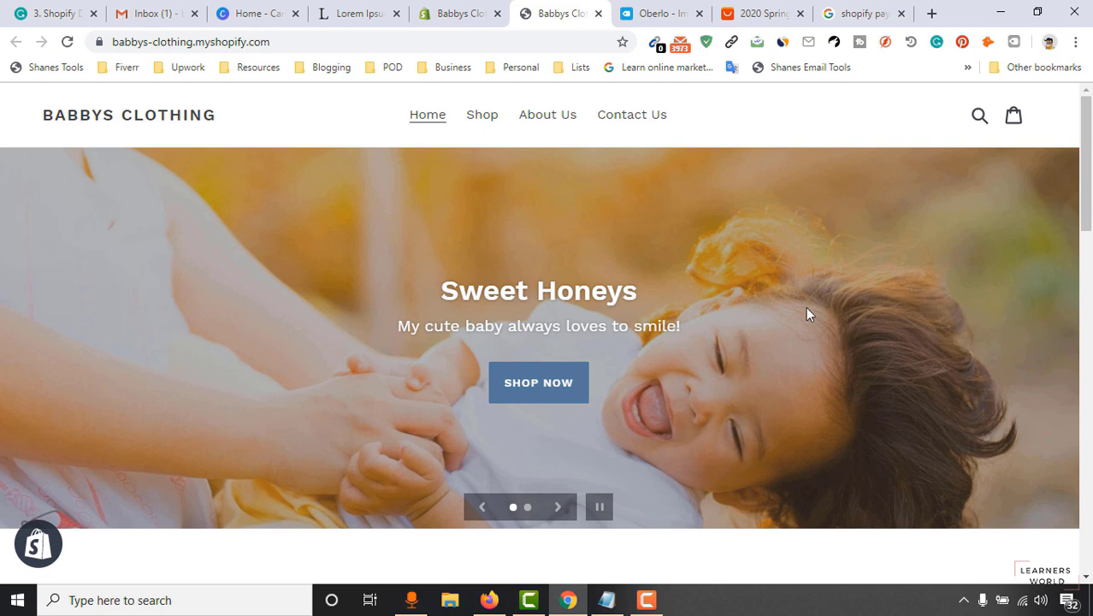
pyautogui.scroll(-3, 805, 313)
pyautogui.scroll(3, 793, 282)
pyautogui.scroll(-4, 753, 297)
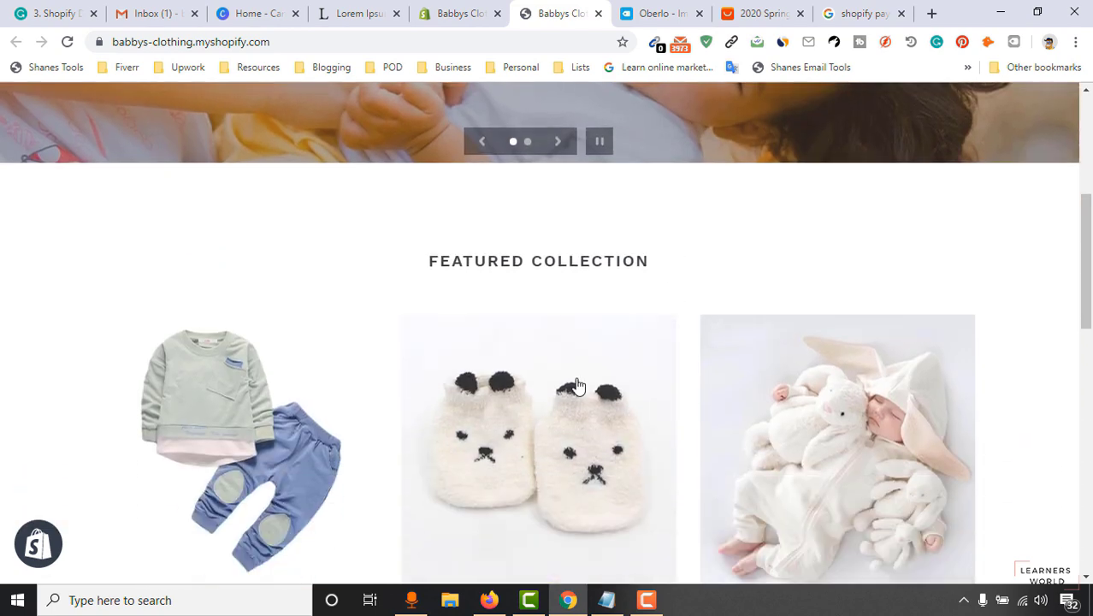
pyautogui.scroll(3, 723, 374)
pyautogui.scroll(-1, 723, 374)
pyautogui.scroll(1, 684, 390)
pyautogui.scroll(-3, 625, 418)
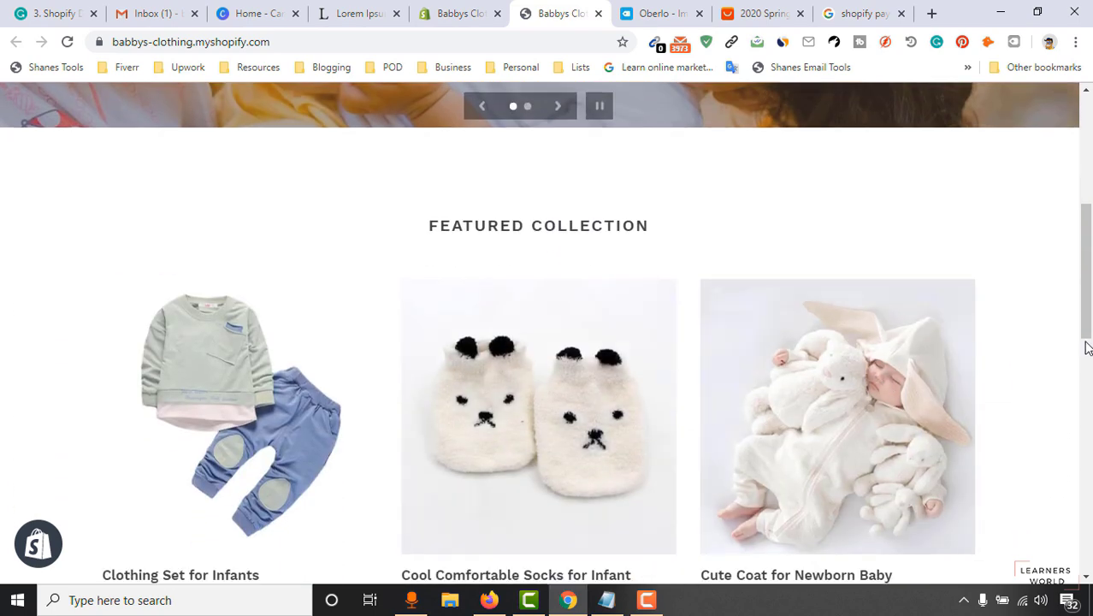
pyautogui.scroll(5, 861, 349)
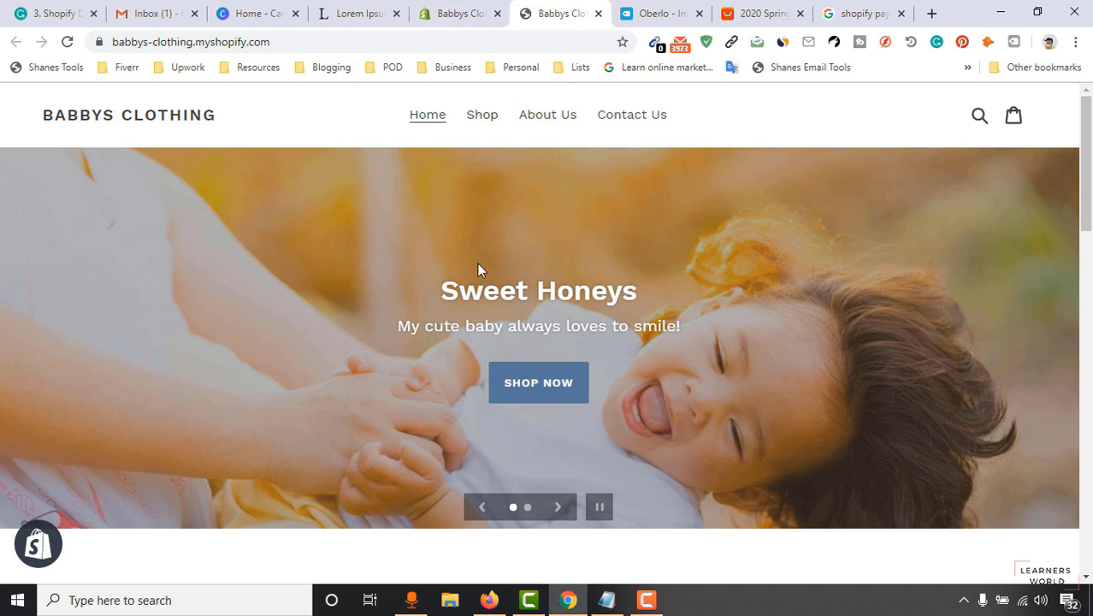
pyautogui.scroll(-1, 483, 239)
pyautogui.click(444, 12)
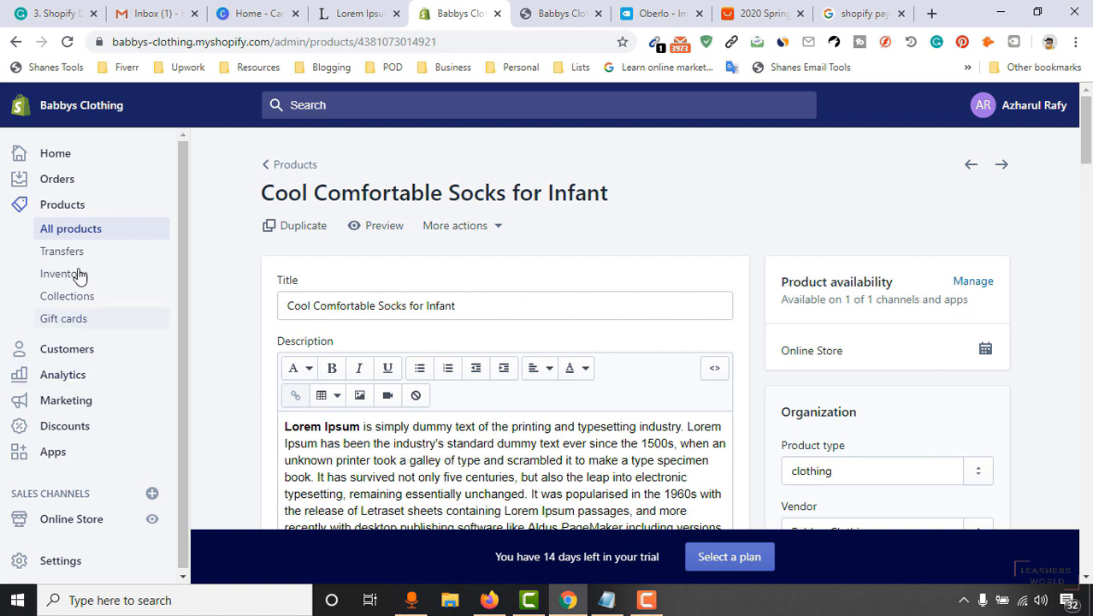
# Go to Online Store themes and choose Customize on the current Debut theme.
pyautogui.scroll(-1, 58, 547)
pyautogui.click(71, 524)
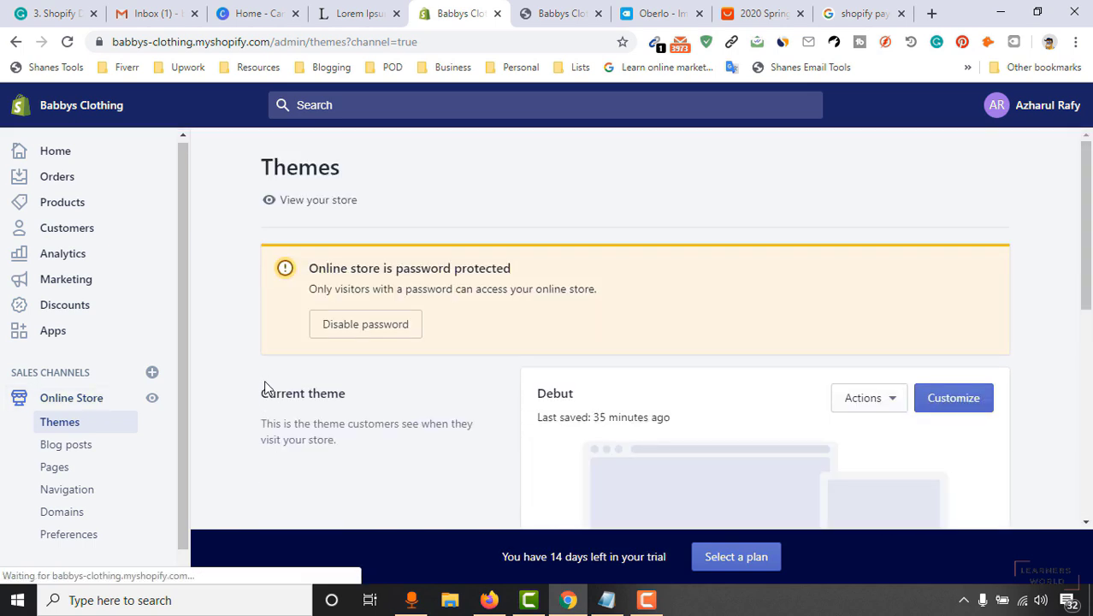
pyautogui.click(971, 404)
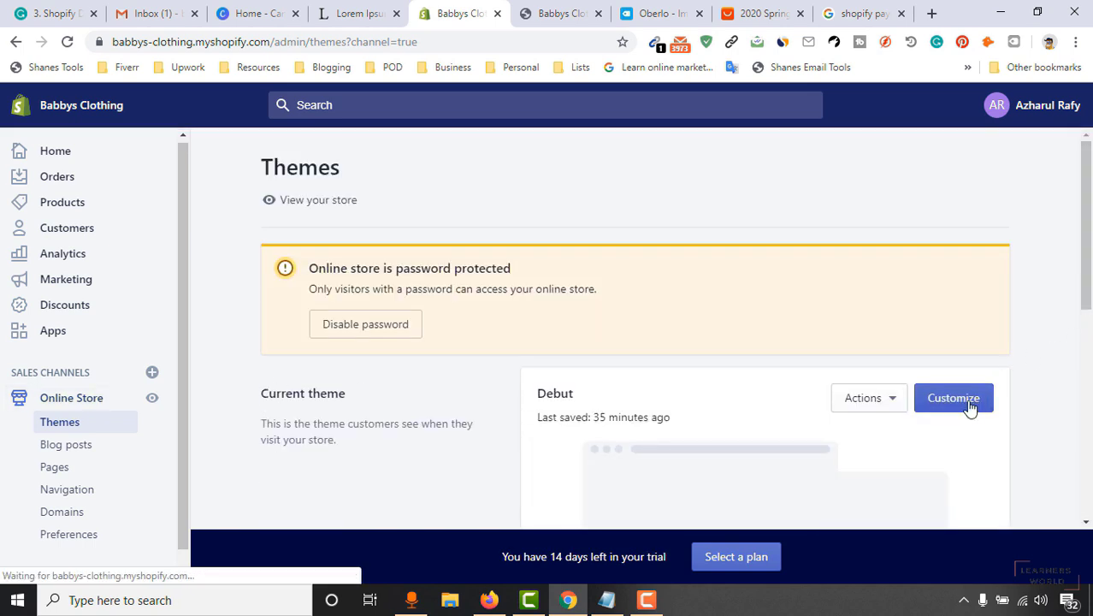
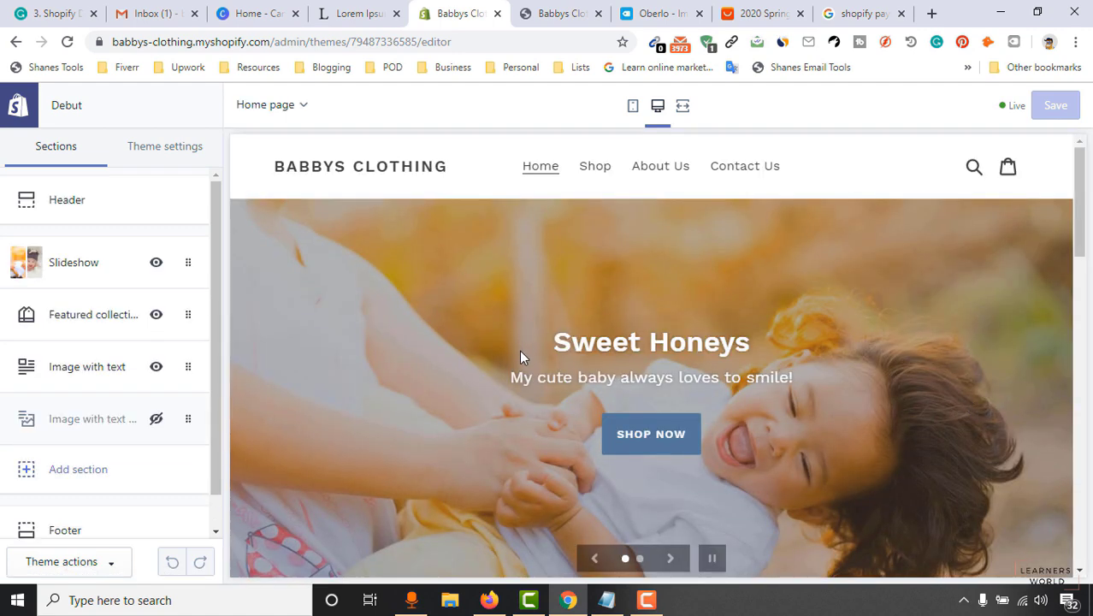
# Hide the Slideshow section from the home page and scroll through the preview.
pyautogui.click(153, 270)
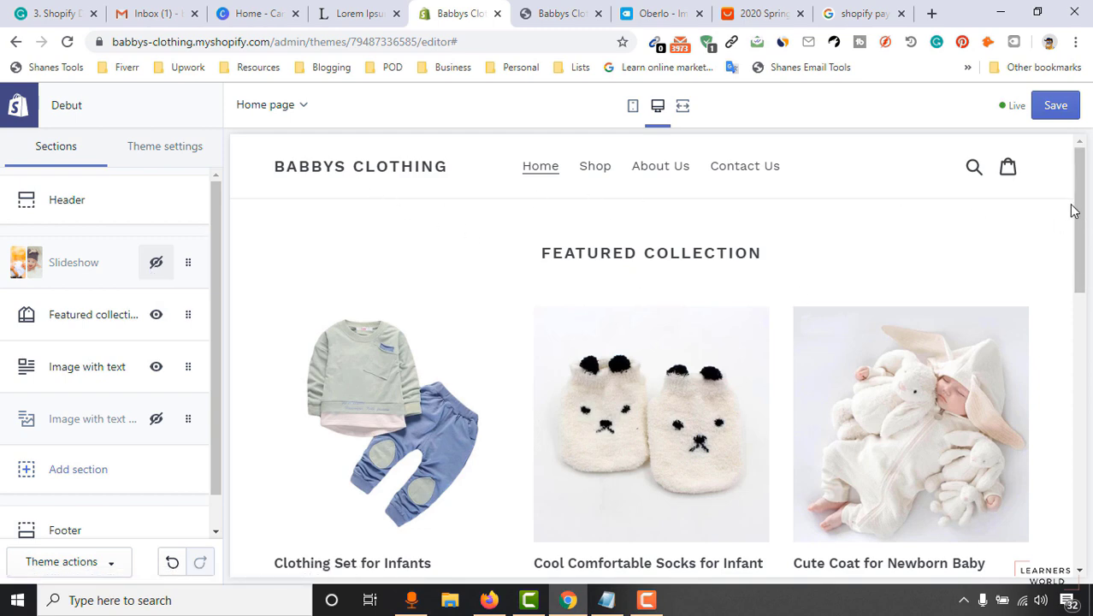
pyautogui.moveTo(1083, 243); pyautogui.dragTo(1083, 383)
pyautogui.scroll(-2, 453, 362)
pyautogui.scroll(3, 552, 334)
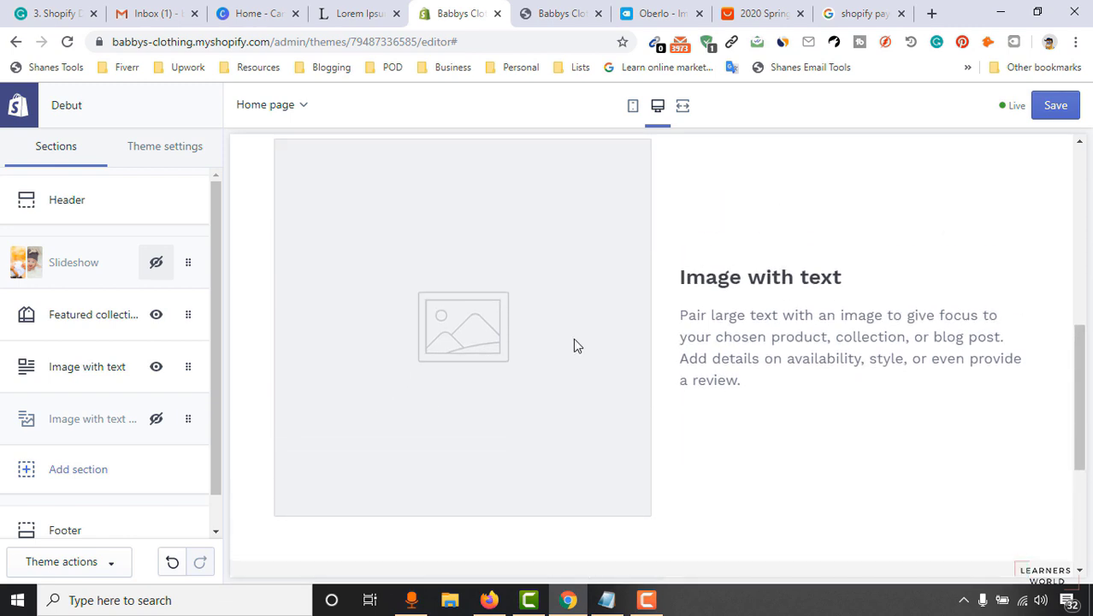
pyautogui.scroll(1, 590, 364)
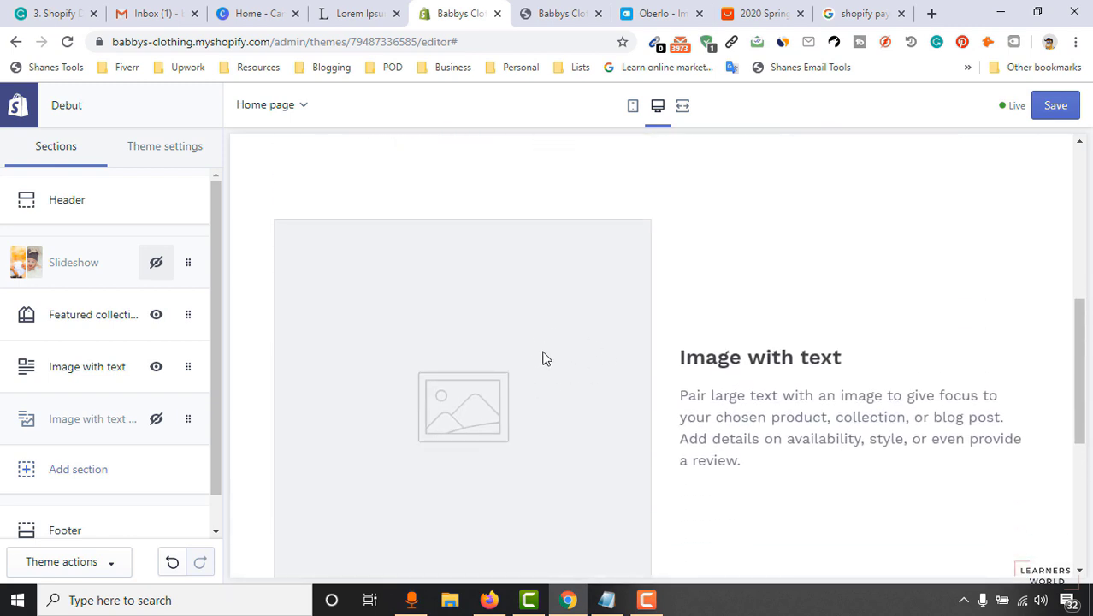
pyautogui.scroll(-5, 791, 315)
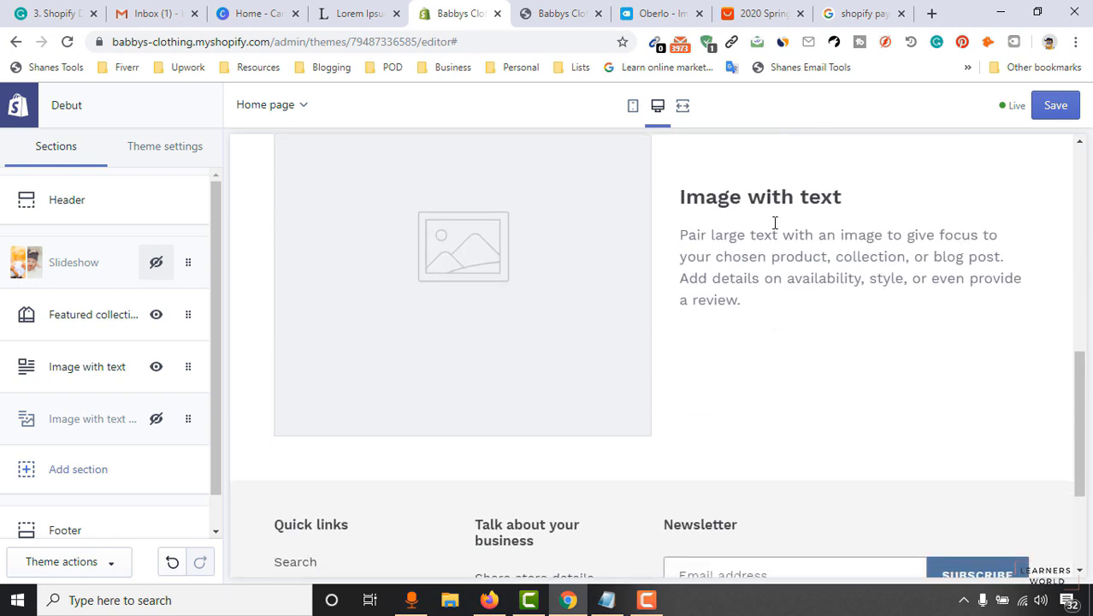
pyautogui.scroll(5, 563, 372)
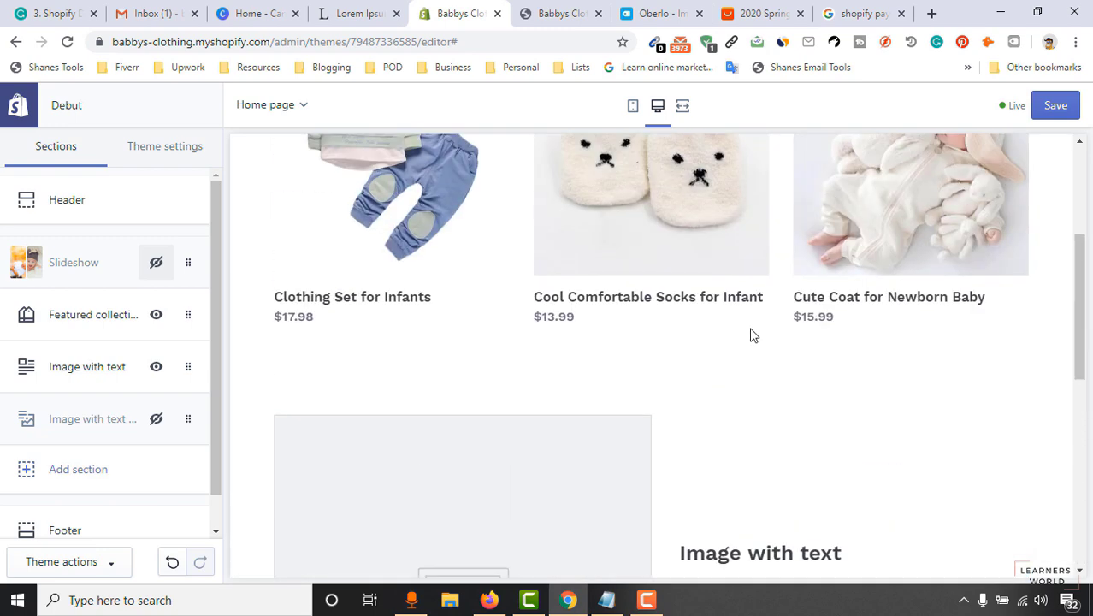
pyautogui.scroll(-5, 639, 395)
pyautogui.scroll(5, 579, 390)
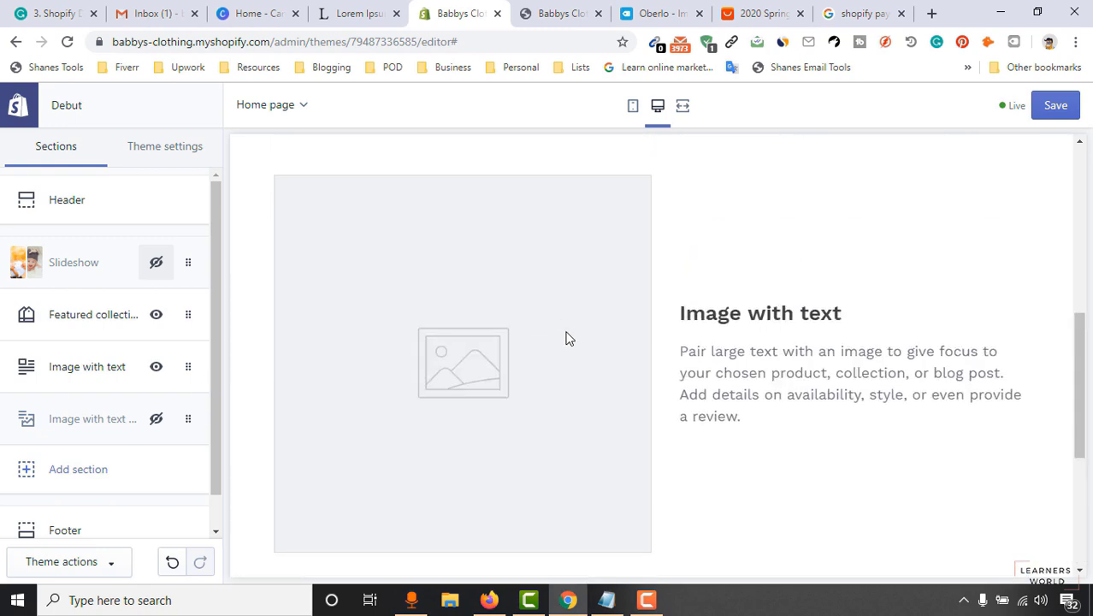
pyautogui.scroll(-5, 563, 324)
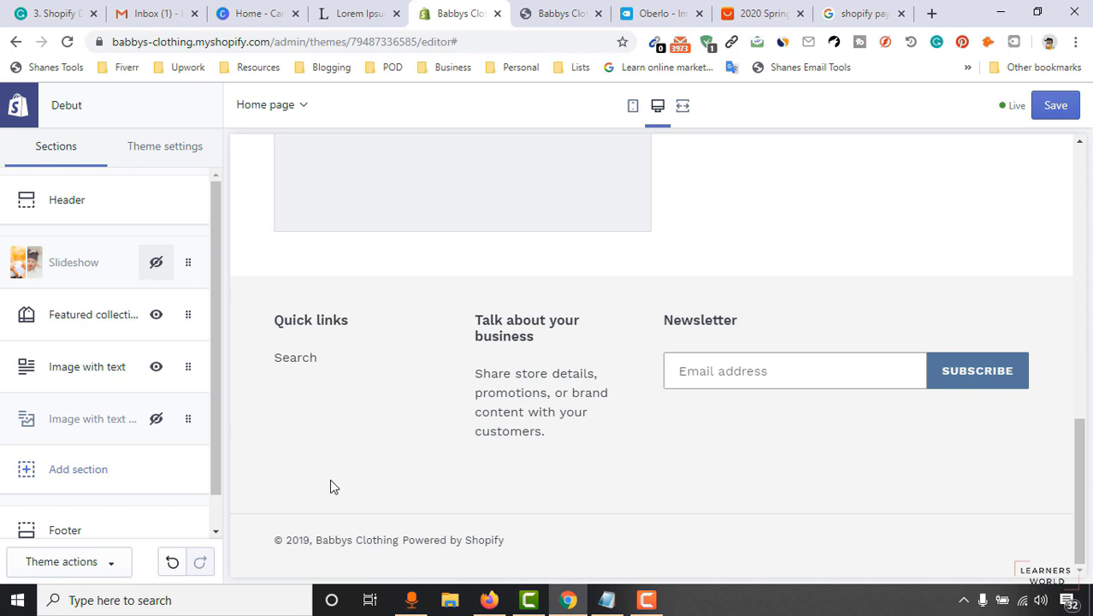
pyautogui.moveTo(1081, 484); pyautogui.dragTo(1088, 377)
pyautogui.scroll(-2, 733, 386)
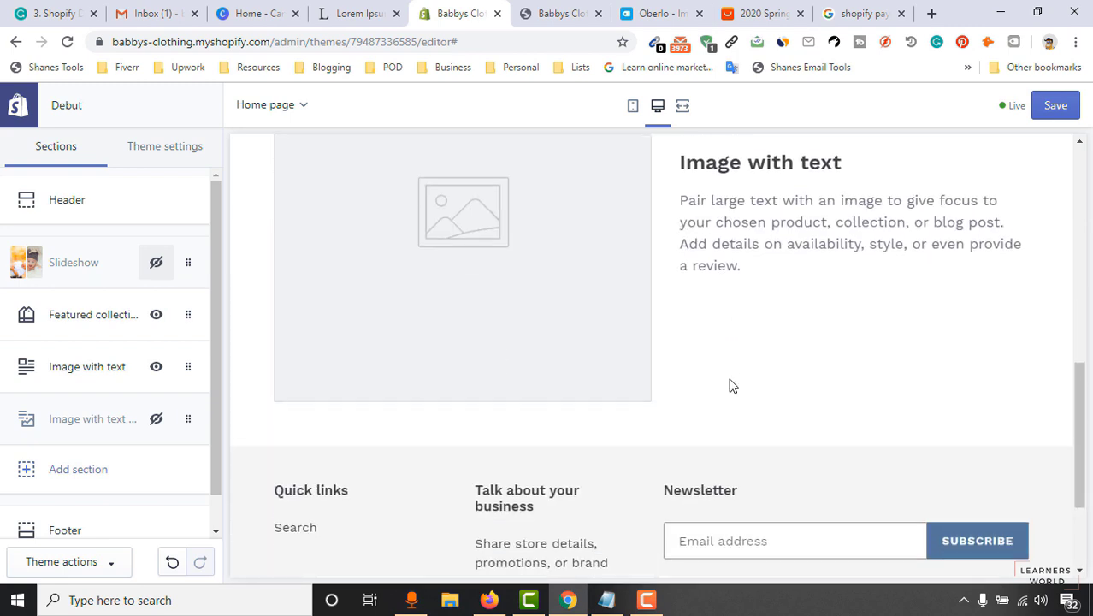
pyautogui.scroll(5, 730, 381)
pyautogui.scroll(-3, 774, 390)
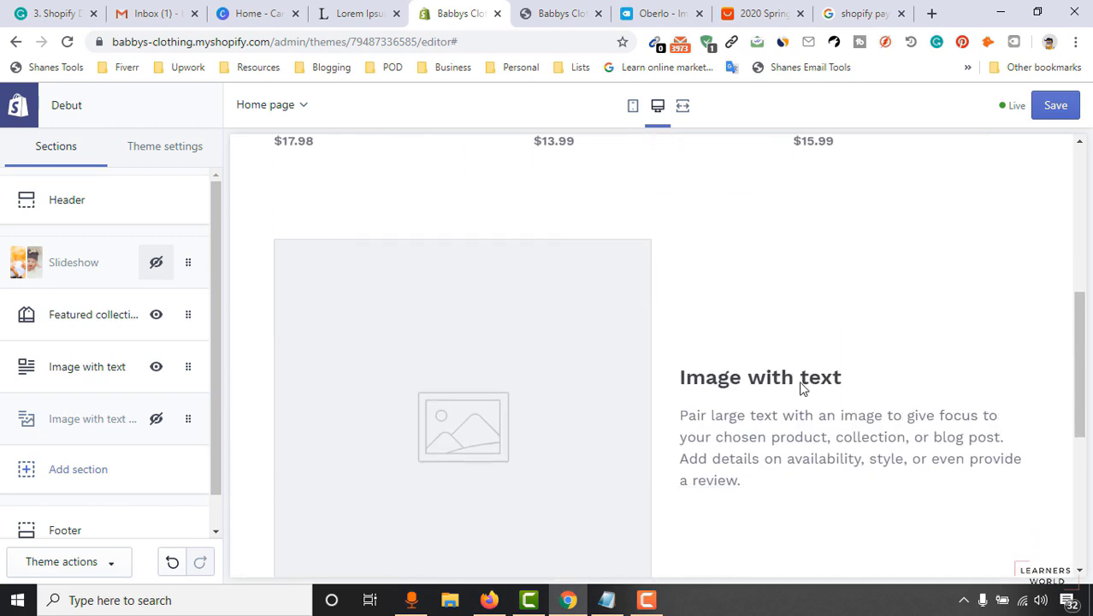
pyautogui.scroll(-2, 790, 392)
pyautogui.scroll(6, 739, 361)
pyautogui.scroll(-4, 659, 416)
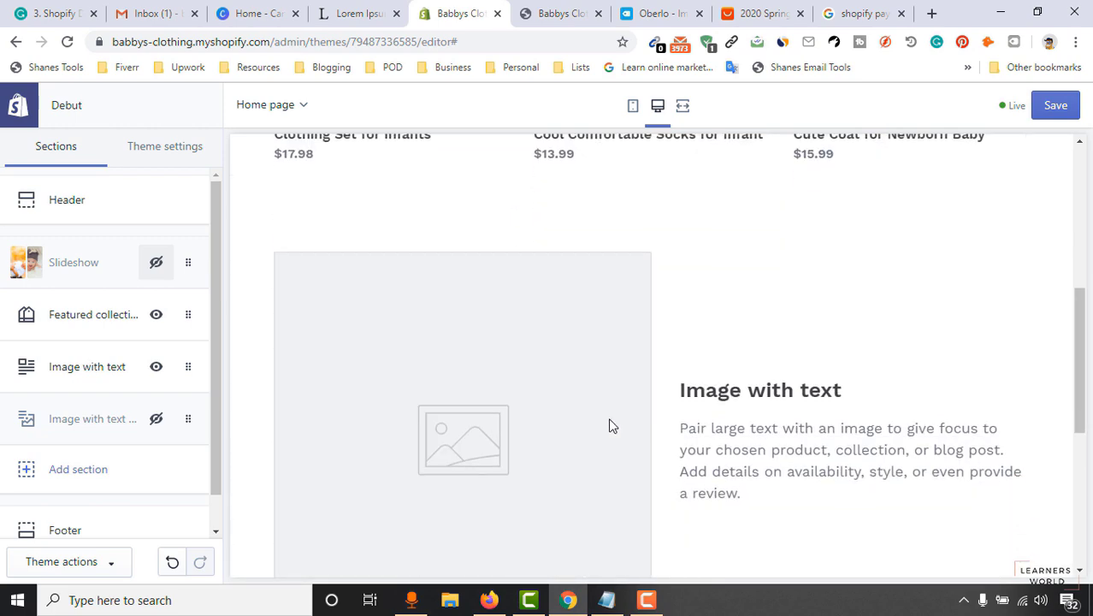
pyautogui.scroll(-1, 611, 425)
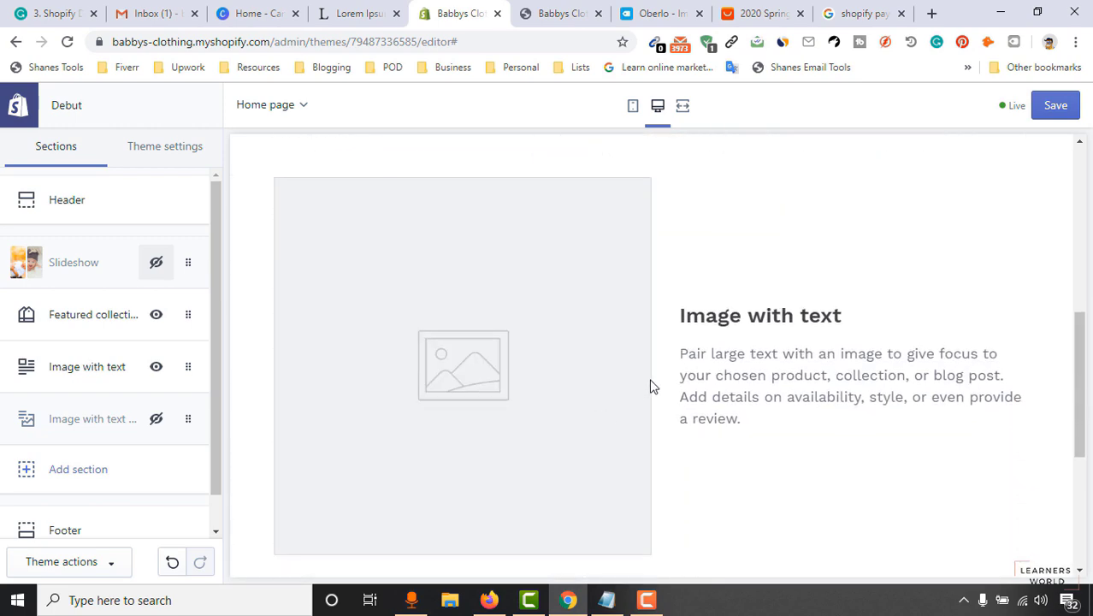
# Open the Image with text section's settings.
pyautogui.click(81, 369)
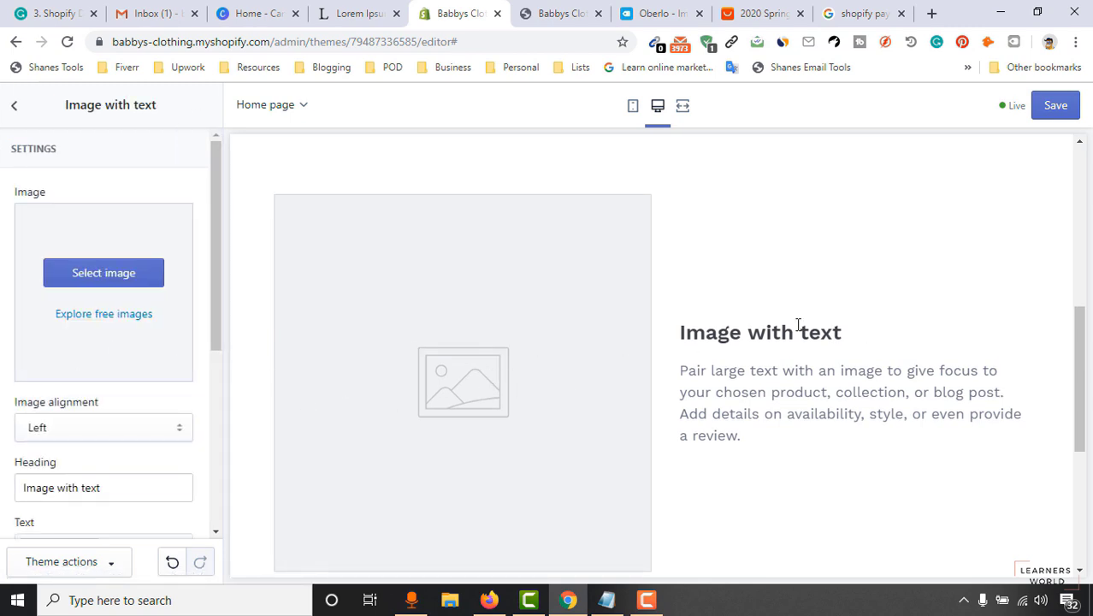
pyautogui.scroll(4, 847, 332)
pyautogui.scroll(-1, 915, 300)
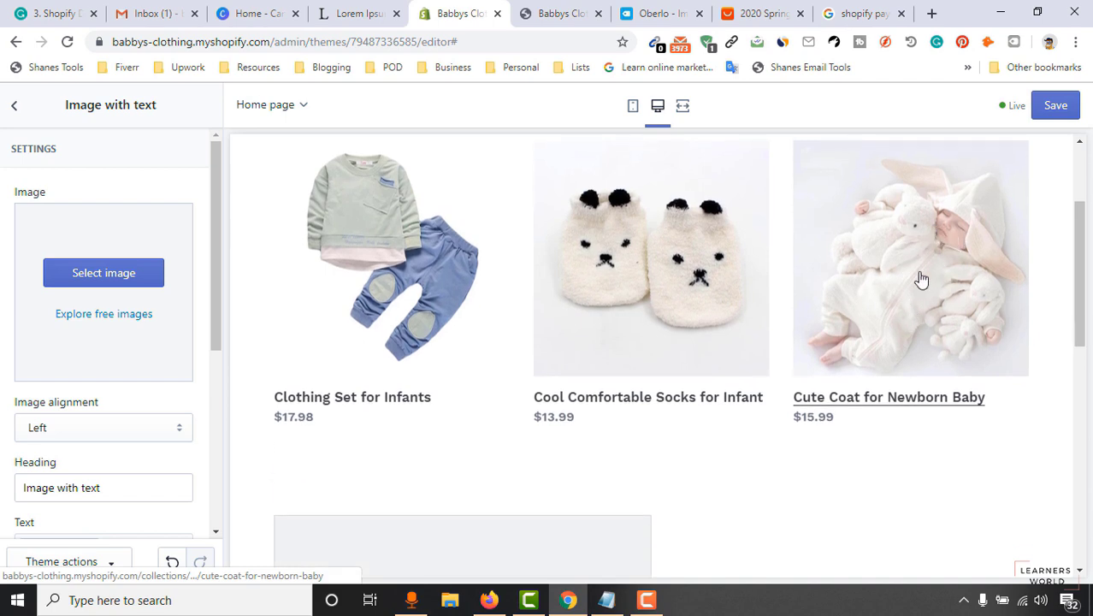
pyautogui.scroll(-2, 623, 398)
pyautogui.scroll(2, 637, 398)
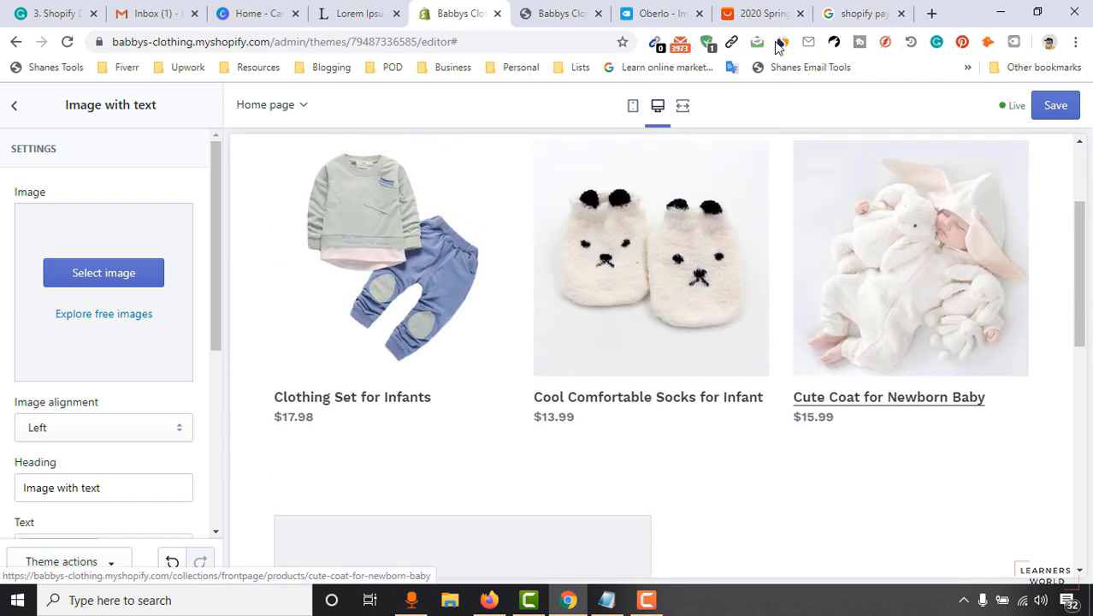
# On the live storefront, open the Cute Coat for Newborn Baby product in a new tab.
pyautogui.click(556, 13)
pyautogui.scroll(-6, 557, 299)
pyautogui.rightClick(836, 240)
pyautogui.click(862, 246)
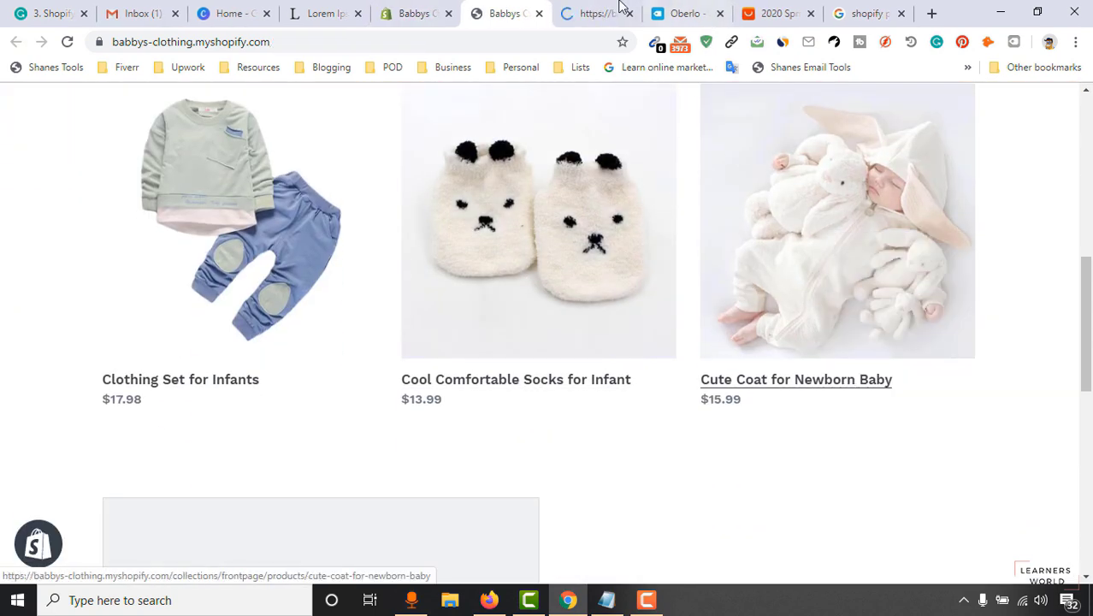
# On the Cute Coat product page, open the main product photo in a new tab.
pyautogui.click(623, 7)
pyautogui.scroll(-6, 766, 280)
pyautogui.scroll(1, 112, 274)
pyautogui.click(141, 237)
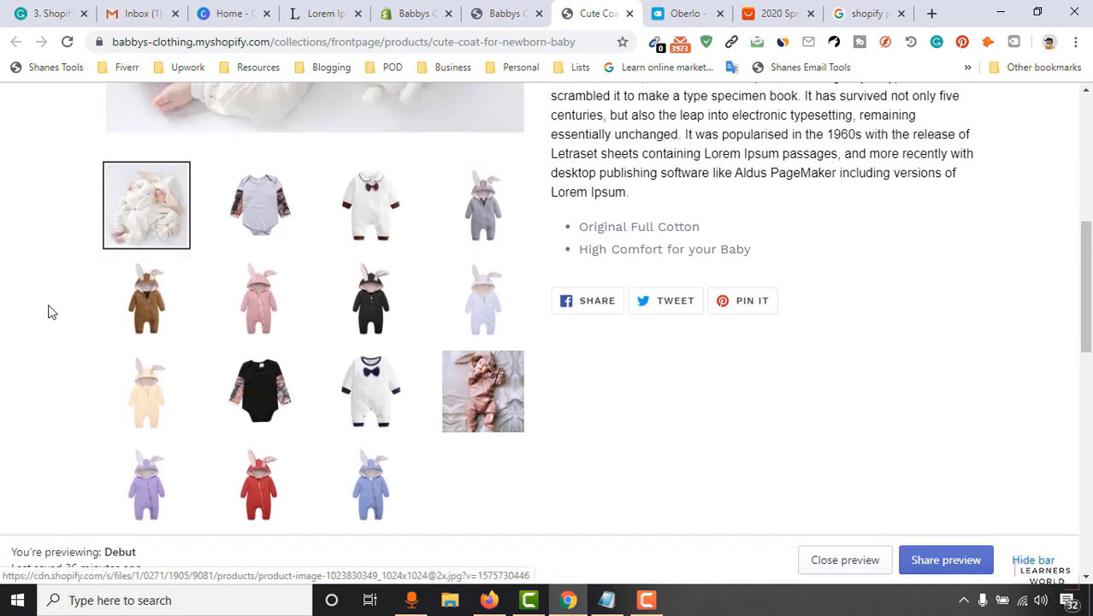
pyautogui.scroll(4, 441, 337)
pyautogui.rightClick(415, 215)
pyautogui.click(435, 237)
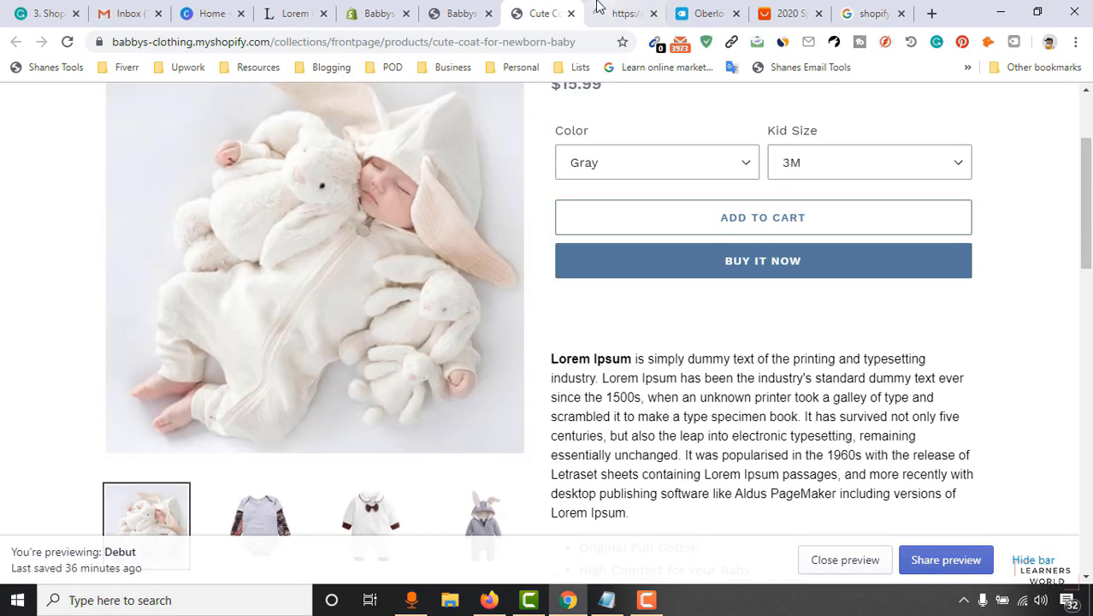
# View the full-size Cute Coat image, then close that tab.
pyautogui.click(599, 7)
pyautogui.rightClick(532, 244)
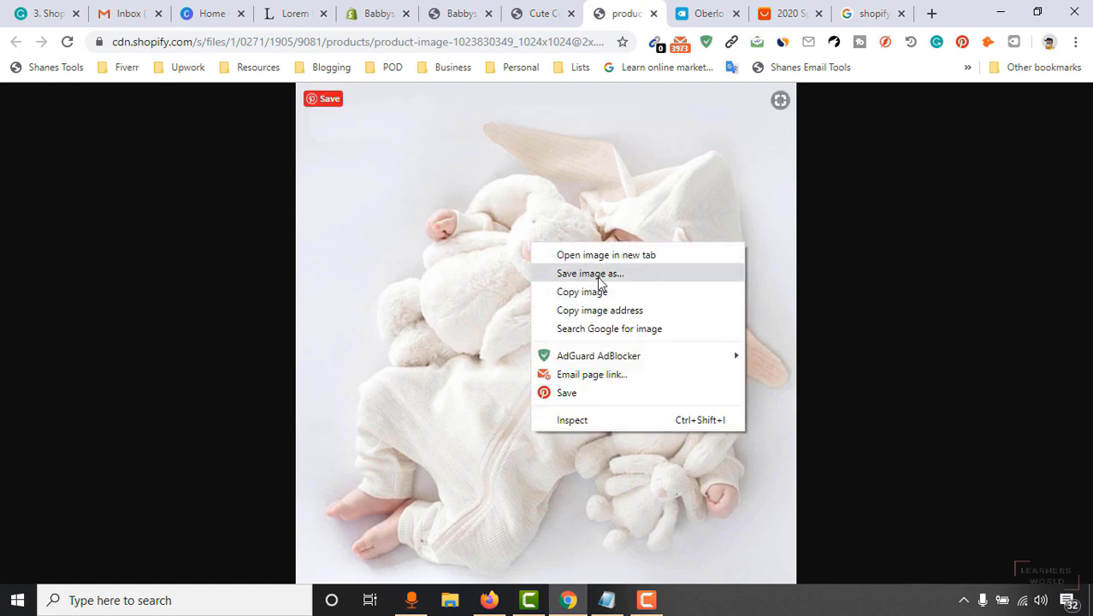
pyautogui.click(473, 310)
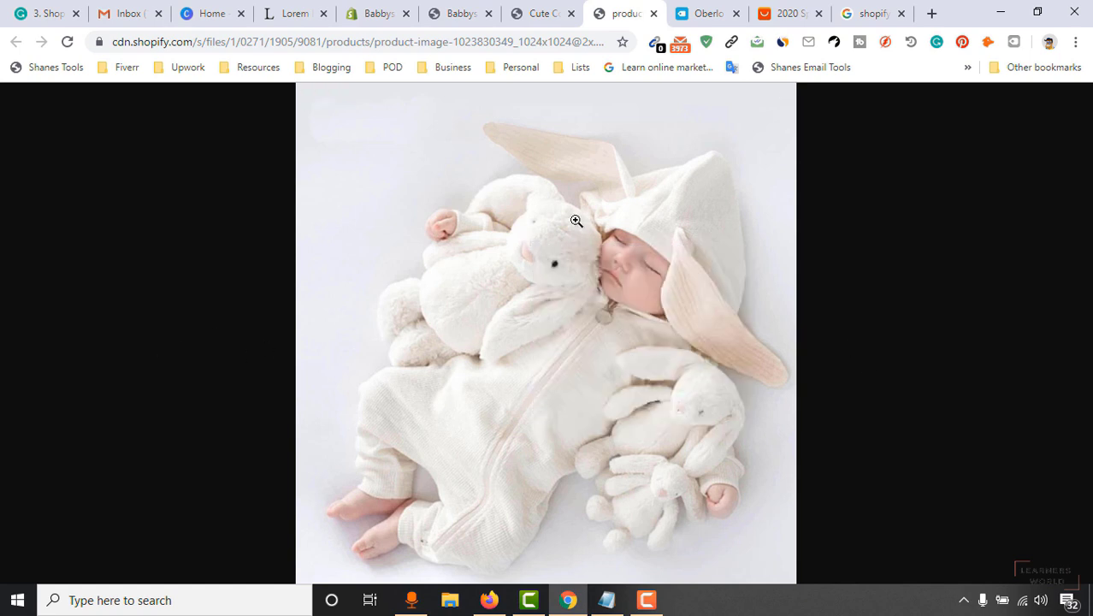
pyautogui.click(654, 14)
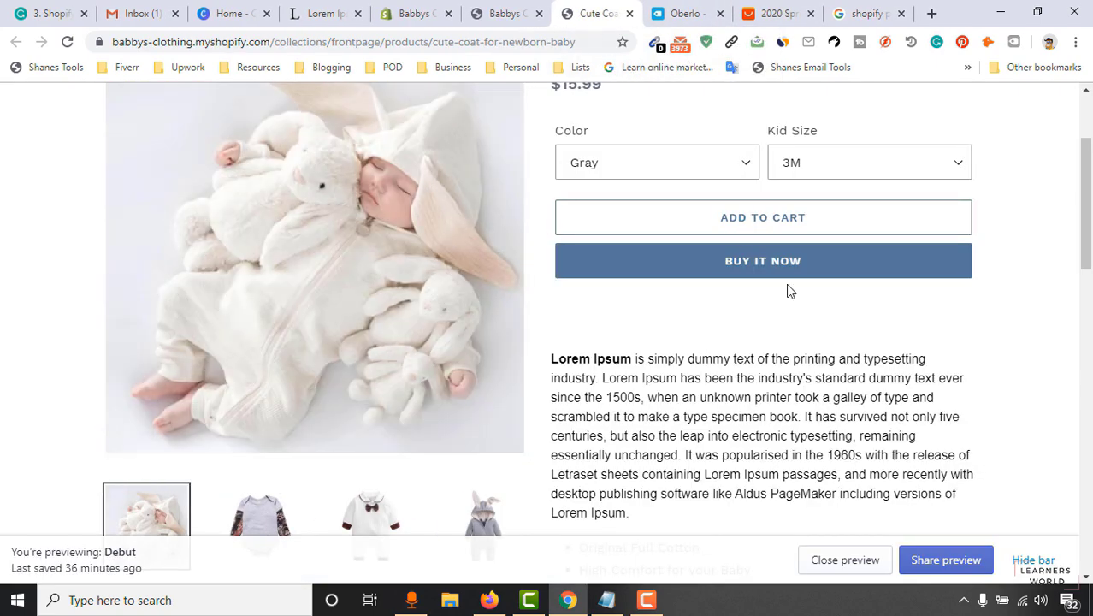
# Read through the Cute Coat product description.
pyautogui.scroll(-3, 1085, 299)
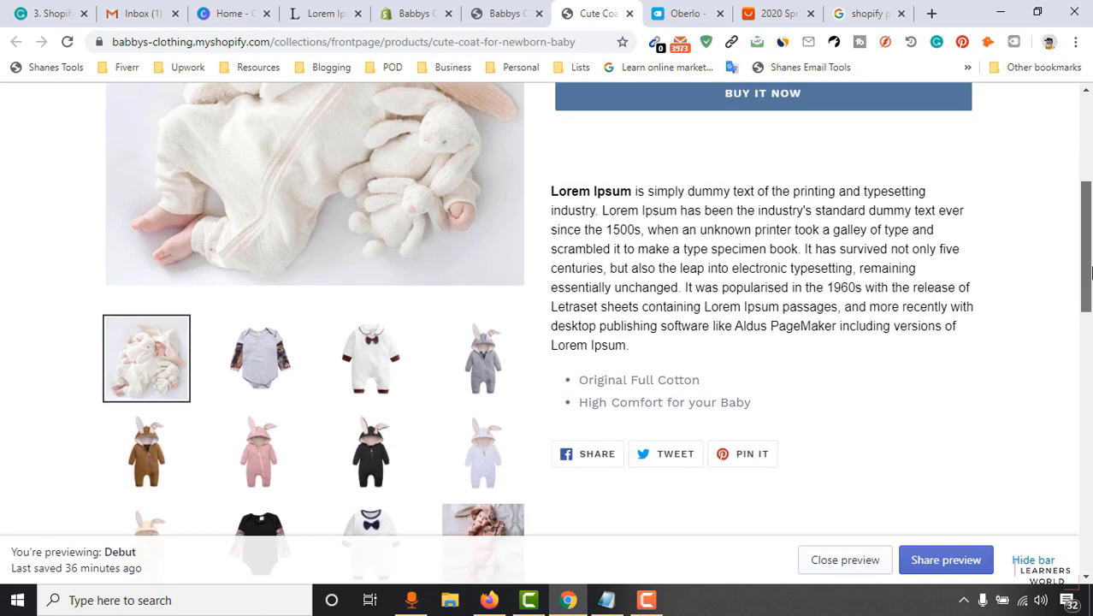
pyautogui.moveTo(1086, 280); pyautogui.dragTo(1076, 178)
pyautogui.scroll(-2, 749, 266)
pyautogui.scroll(2, 399, 319)
pyautogui.scroll(-8, 399, 319)
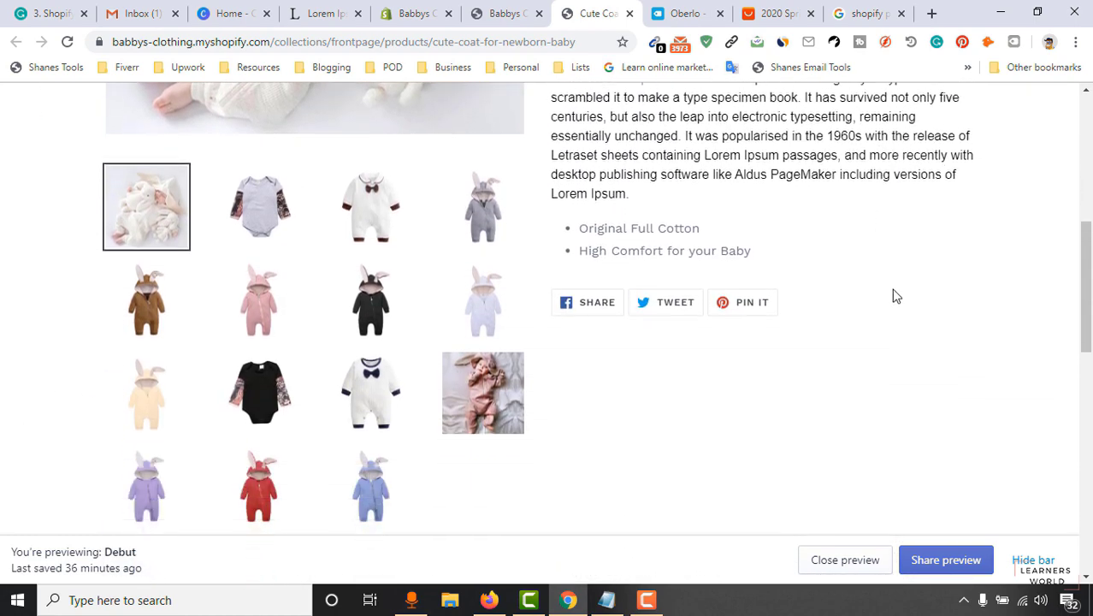
pyautogui.scroll(8, 899, 295)
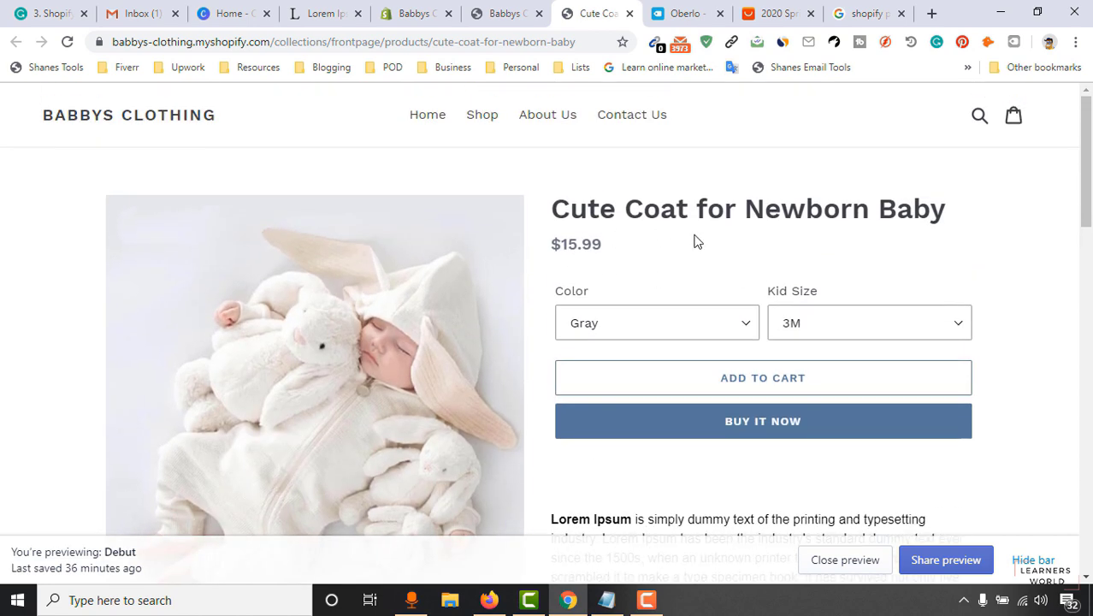
pyautogui.scroll(-2, 1054, 237)
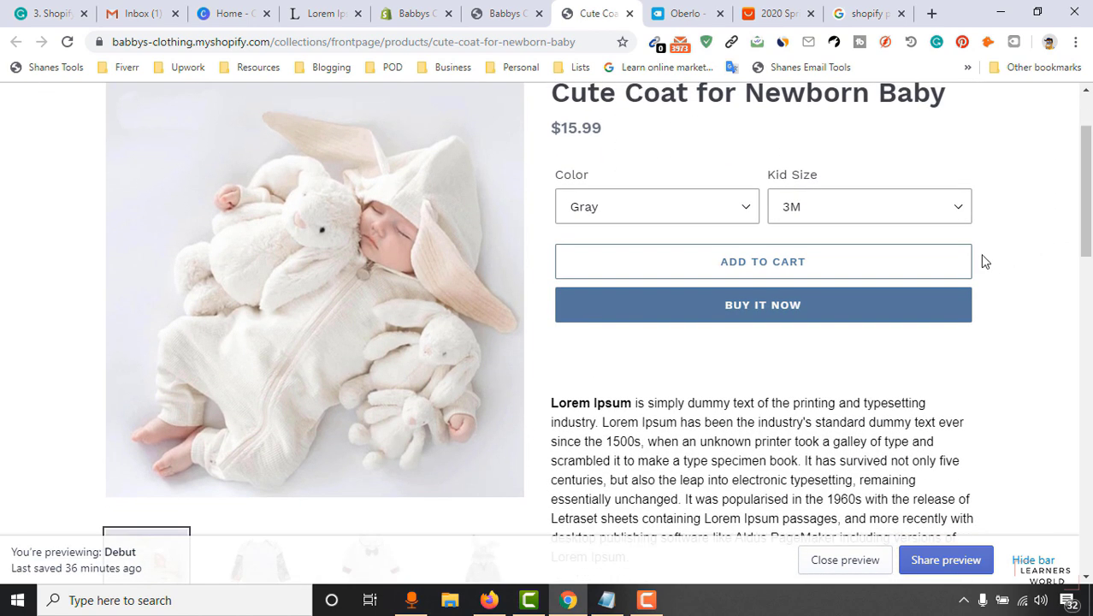
pyautogui.scroll(-6, 240, 391)
pyautogui.scroll(-5, 801, 344)
pyautogui.scroll(8, 876, 312)
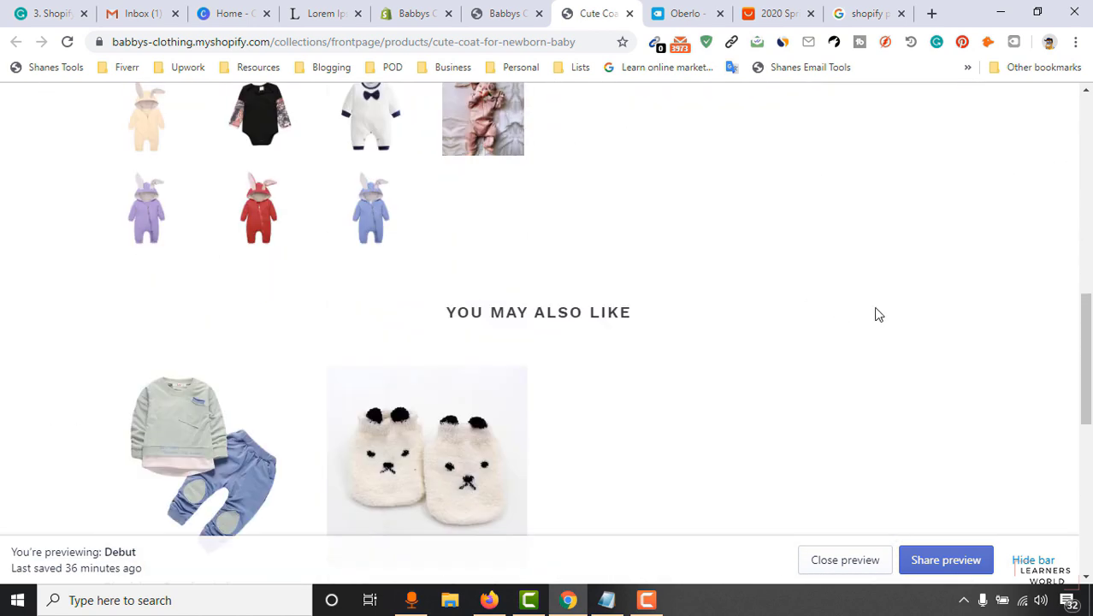
pyautogui.scroll(4, 451, 353)
pyautogui.scroll(-4, 684, 357)
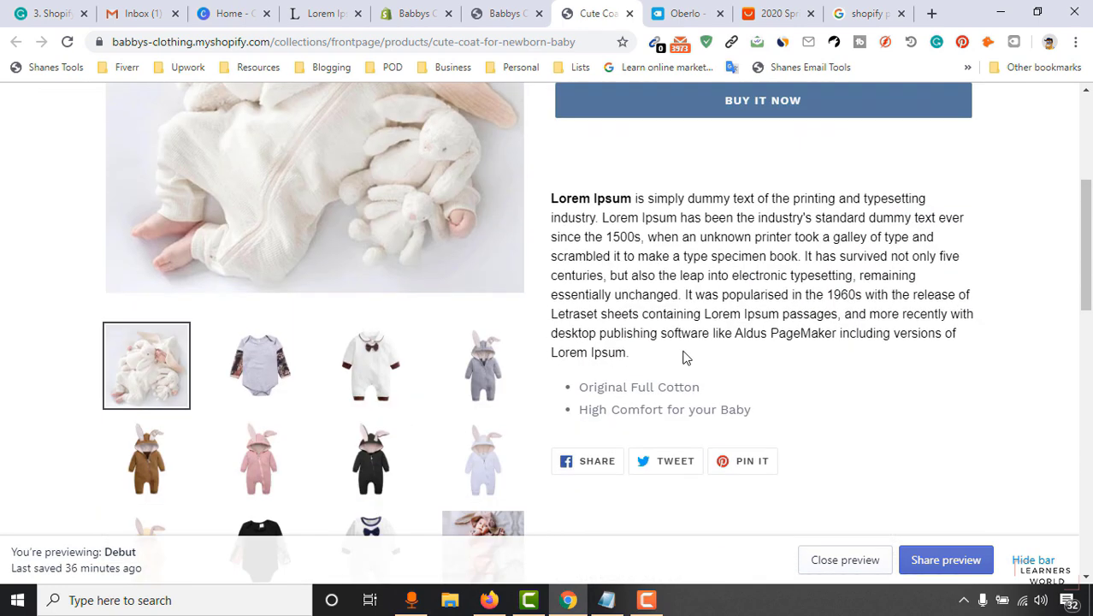
pyautogui.moveTo(601, 227); pyautogui.dragTo(770, 333)
pyautogui.click(769, 359)
pyautogui.moveTo(586, 385); pyautogui.dragTo(764, 410)
pyautogui.scroll(2, 781, 385)
pyautogui.scroll(-3, 618, 366)
pyautogui.scroll(5, 815, 368)
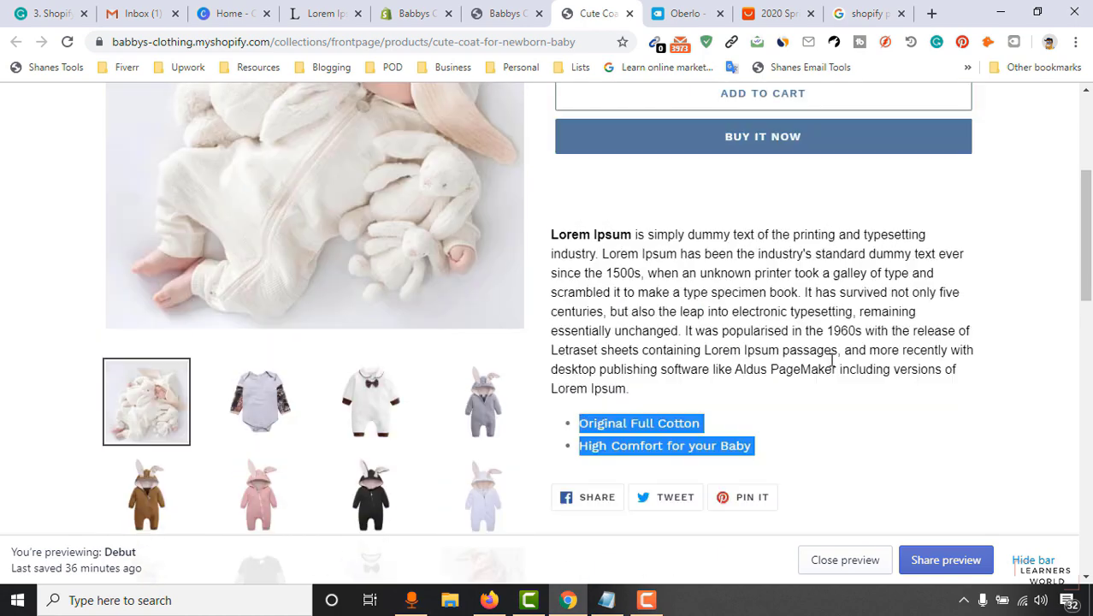
pyautogui.scroll(-4, 489, 395)
pyautogui.scroll(-2, 620, 342)
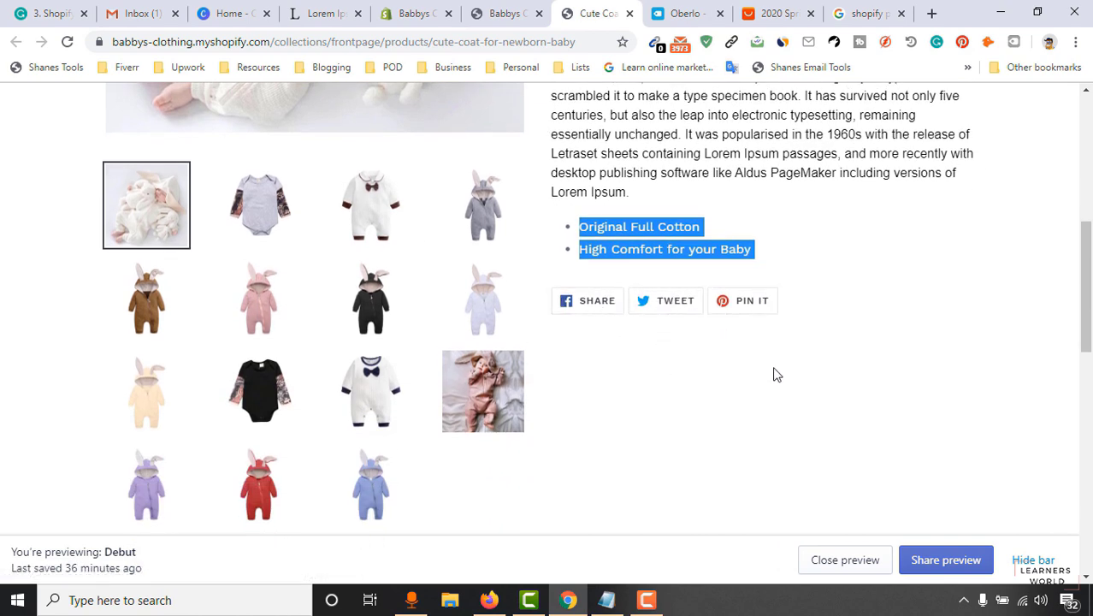
pyautogui.scroll(3, 774, 373)
pyautogui.scroll(2, 825, 370)
# Return via the storefront tab to the theme editor.
pyautogui.click(532, 10)
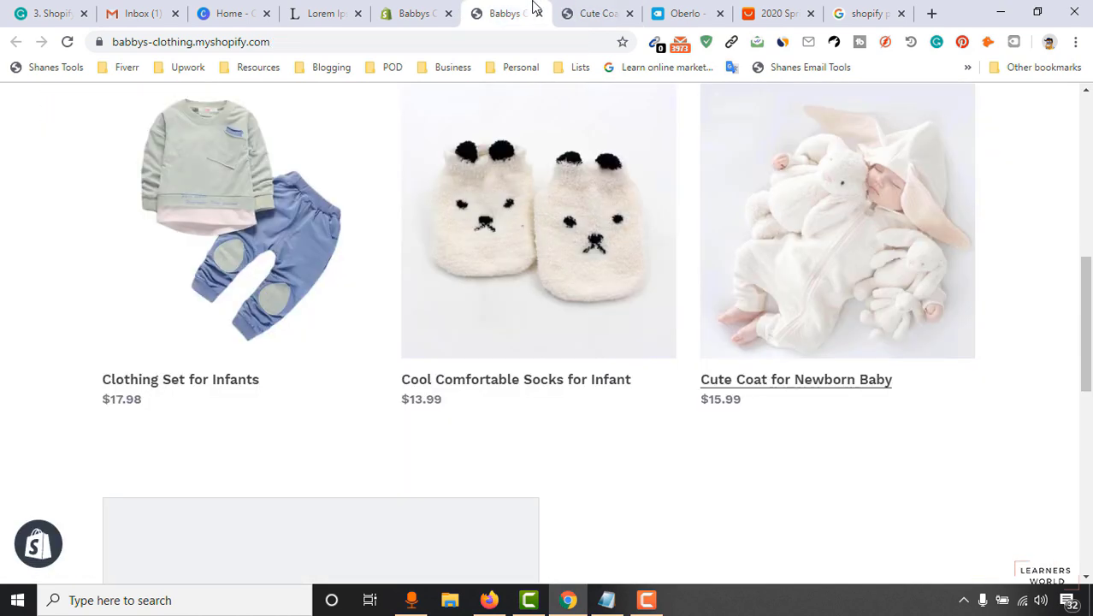
pyautogui.scroll(-1, 989, 309)
pyautogui.click(599, 13)
pyautogui.click(505, 13)
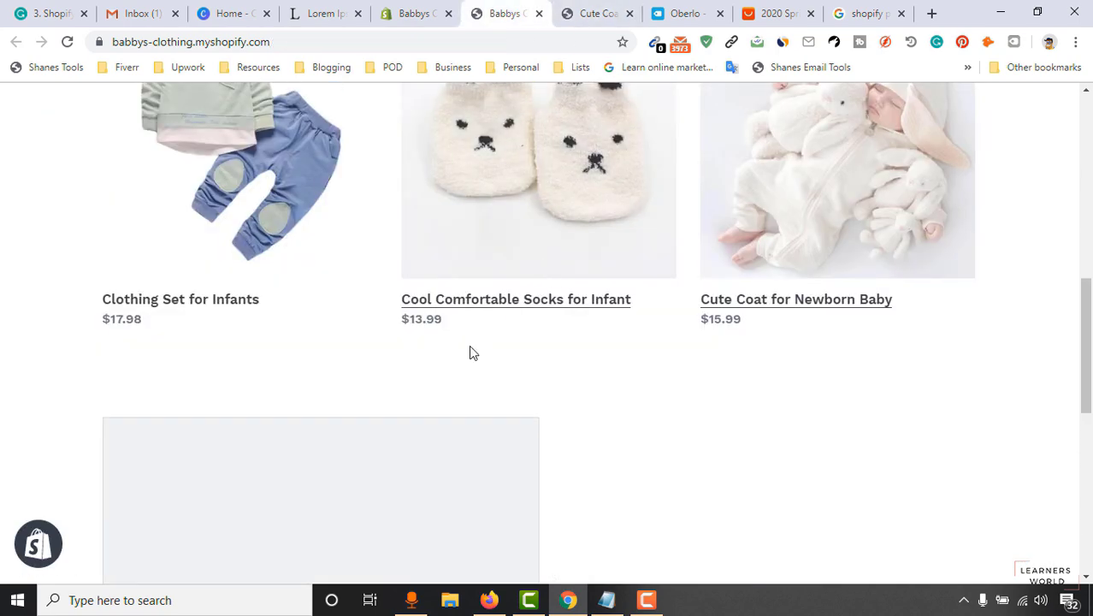
pyautogui.scroll(-4, 518, 319)
pyautogui.click(415, 13)
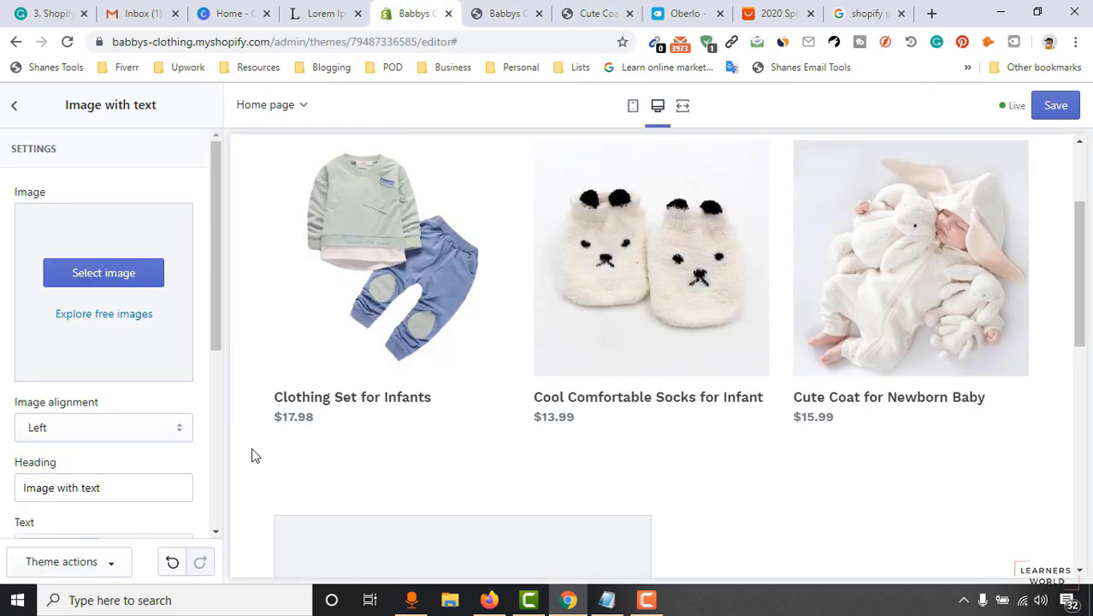
# Upload Screenshot_1.png and use it as the Image with text section's image.
pyautogui.scroll(-3, 448, 438)
pyautogui.click(103, 274)
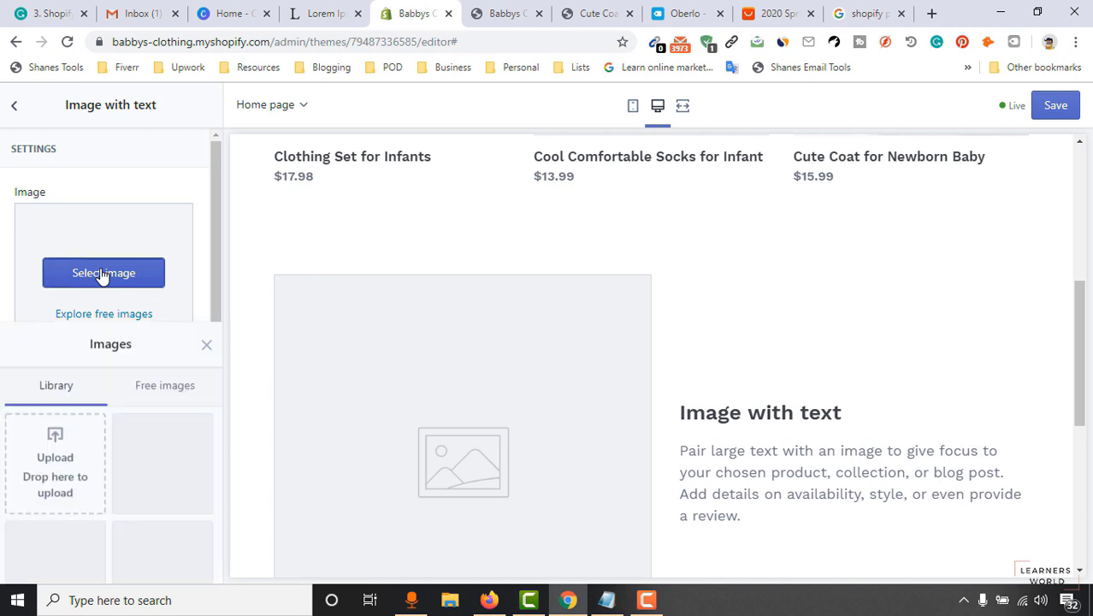
pyautogui.click(55, 243)
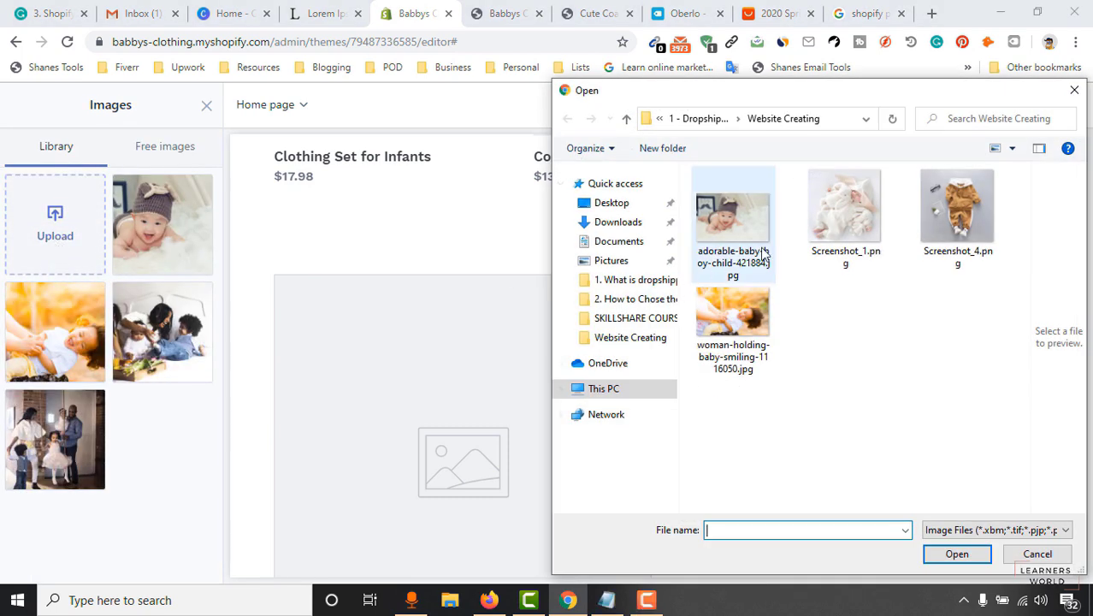
pyautogui.click(853, 205)
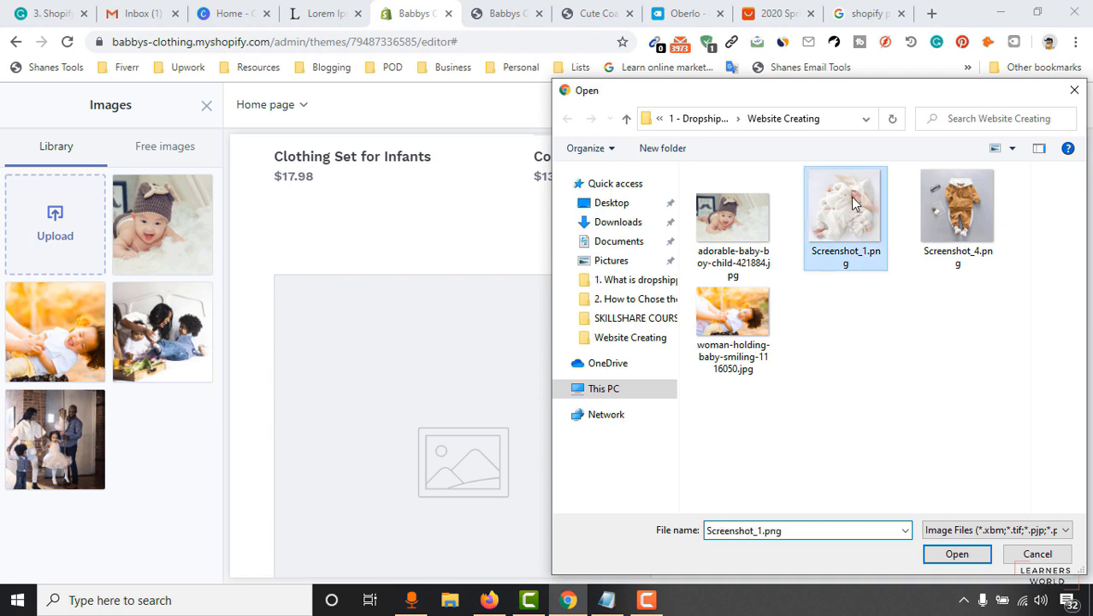
pyautogui.click(957, 553)
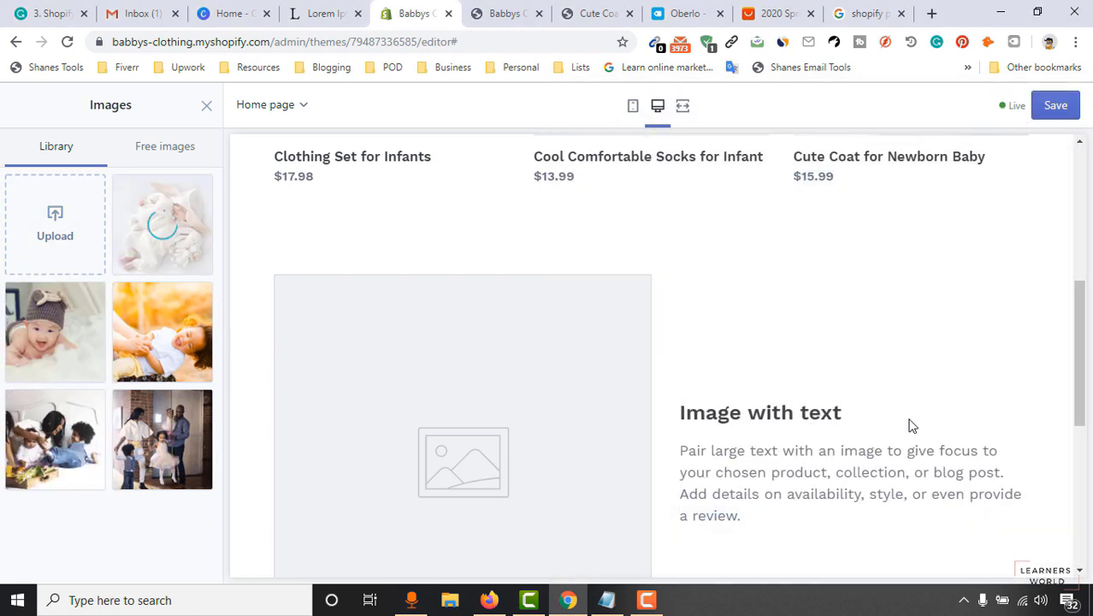
pyautogui.click(206, 564)
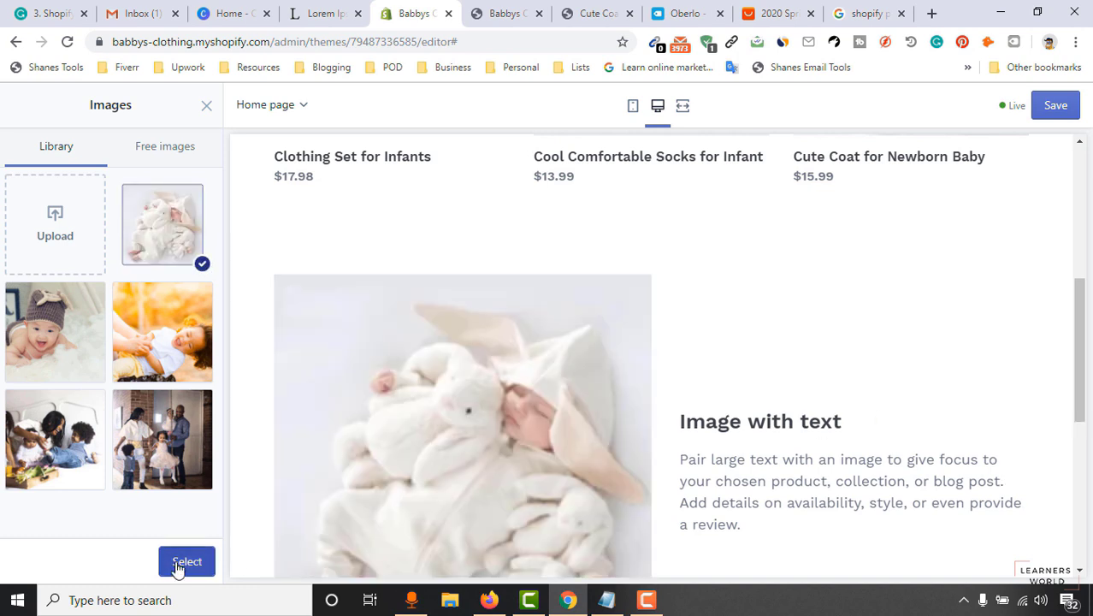
# Try Right image alignment, then set the alignment back to Left.
pyautogui.scroll(-1, 2, 485)
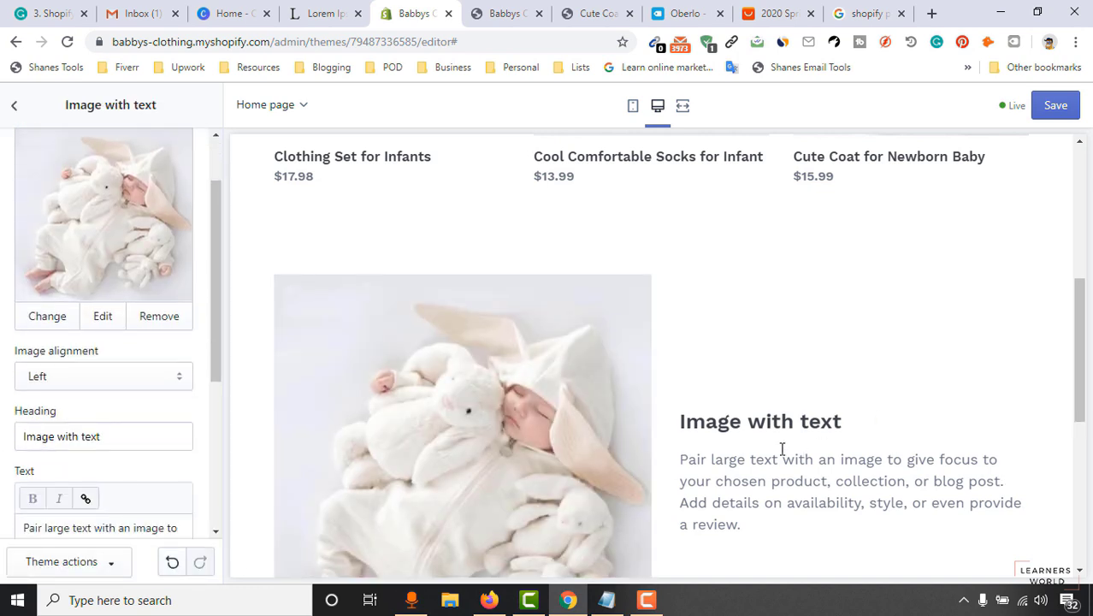
pyautogui.scroll(-1, 815, 370)
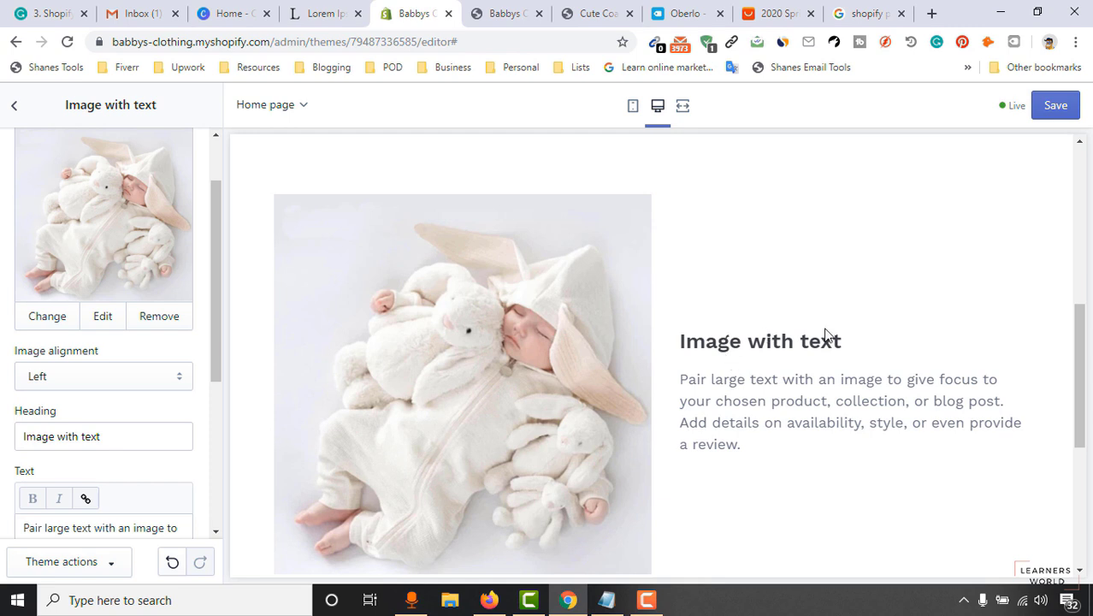
pyautogui.scroll(-1, 148, 367)
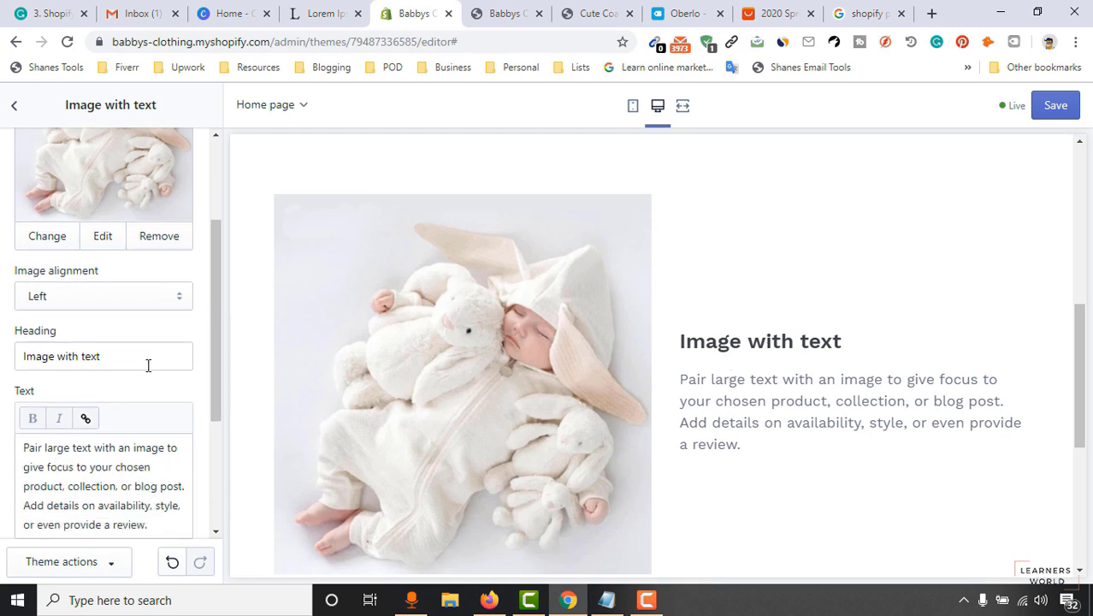
pyautogui.moveTo(130, 356); pyautogui.dragTo(42, 359)
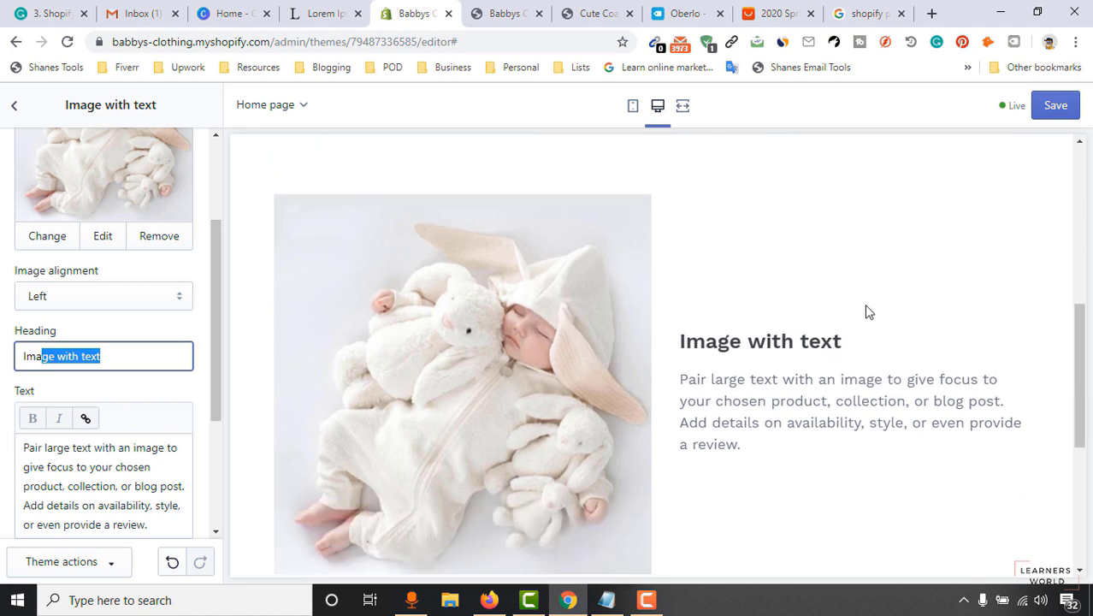
pyautogui.click(100, 299)
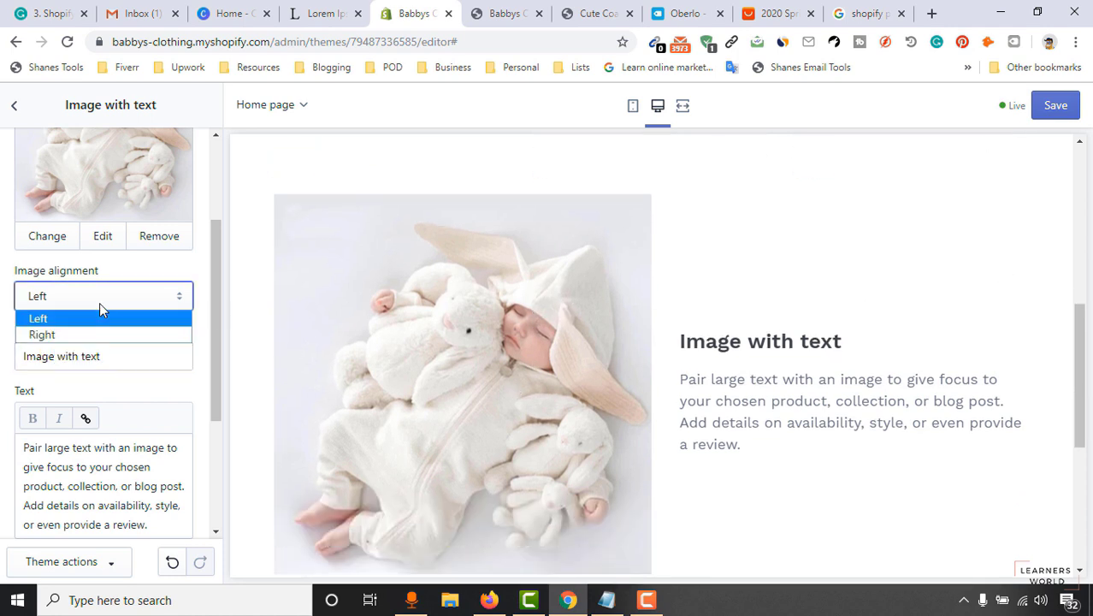
pyautogui.click(63, 335)
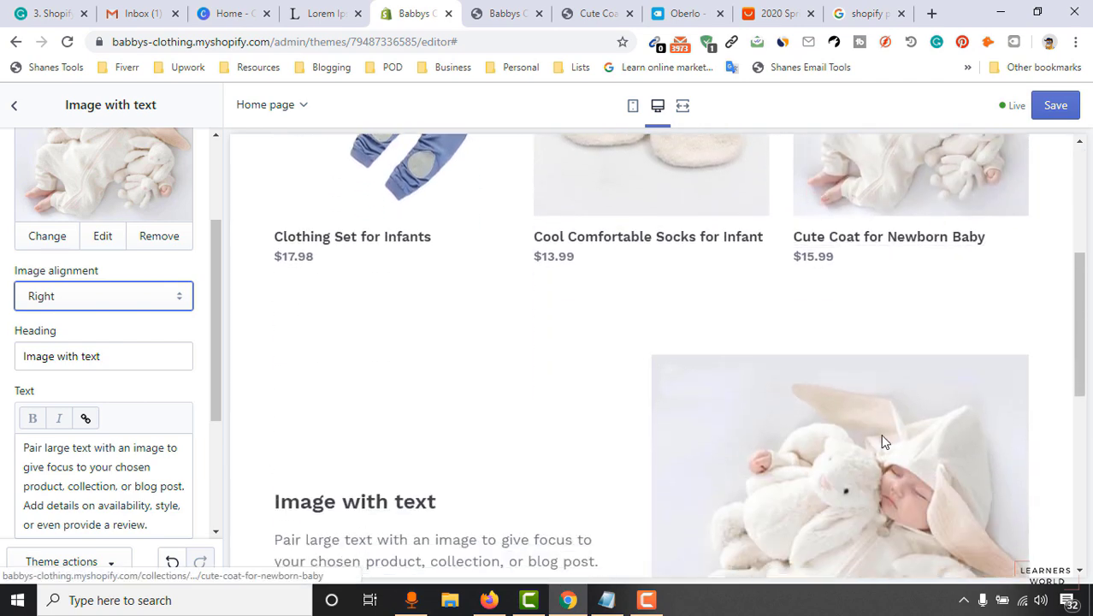
pyautogui.click(106, 302)
pyautogui.click(38, 319)
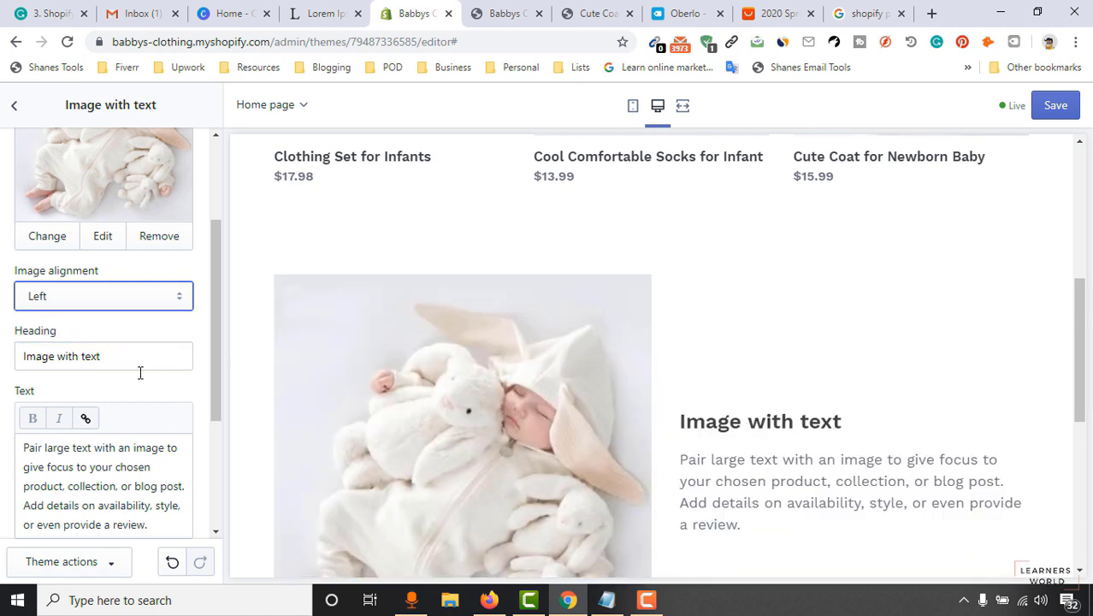
# Replace the default section heading with 'Cute Coat for Newborn Baby'.
pyautogui.moveTo(114, 368); pyautogui.dragTo(0, 373)
pyautogui.press('BackSpace')
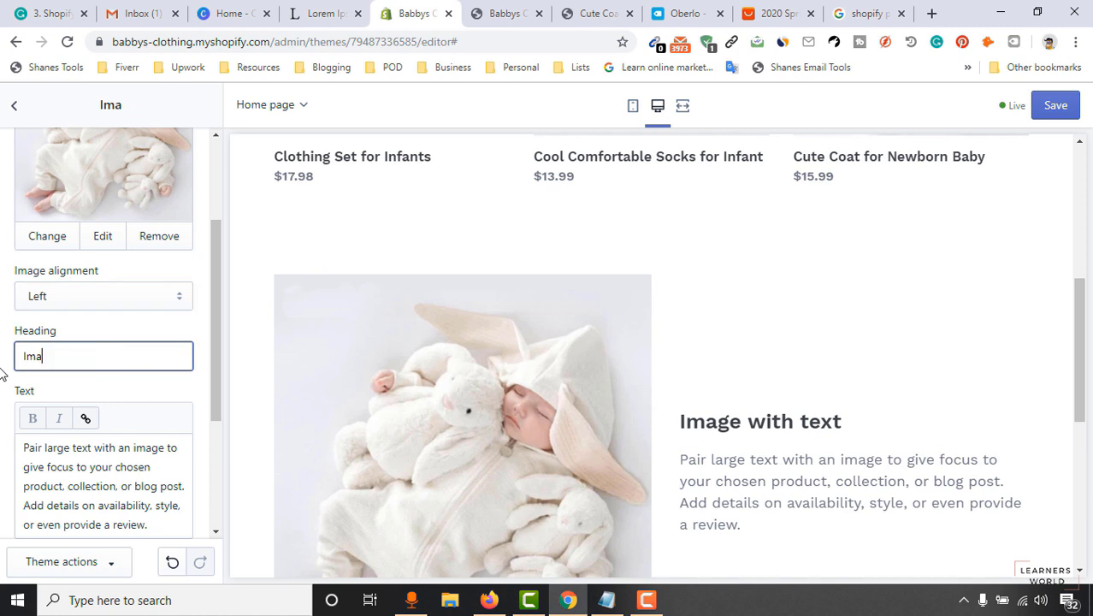
pyautogui.press('BackSpace')
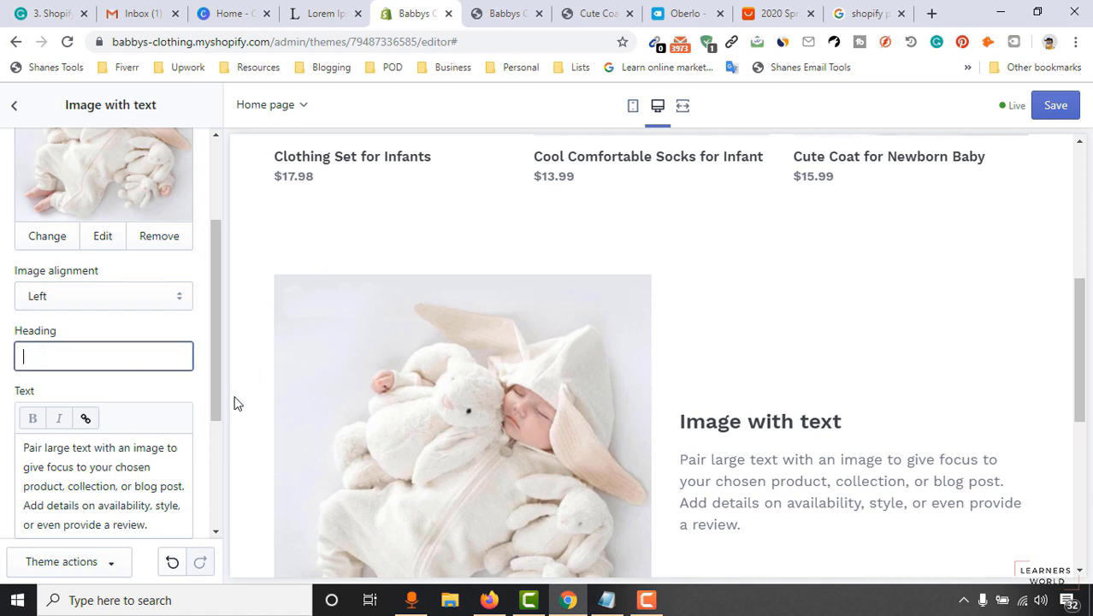
pyautogui.scroll(2, 807, 310)
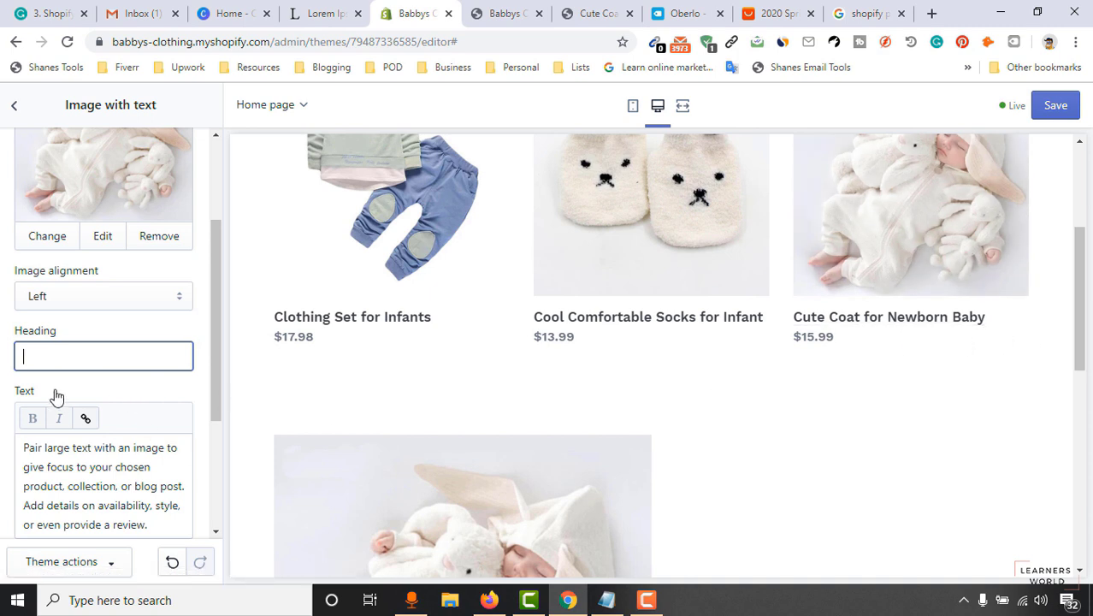
pyautogui.write('Cute Coat for New')
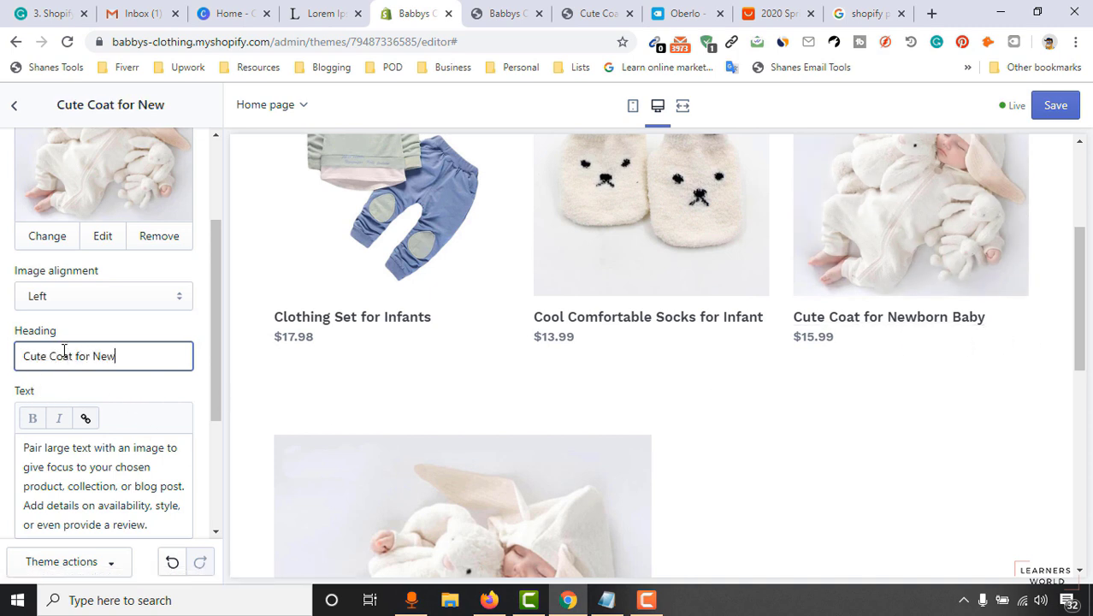
pyautogui.write('born Baby')
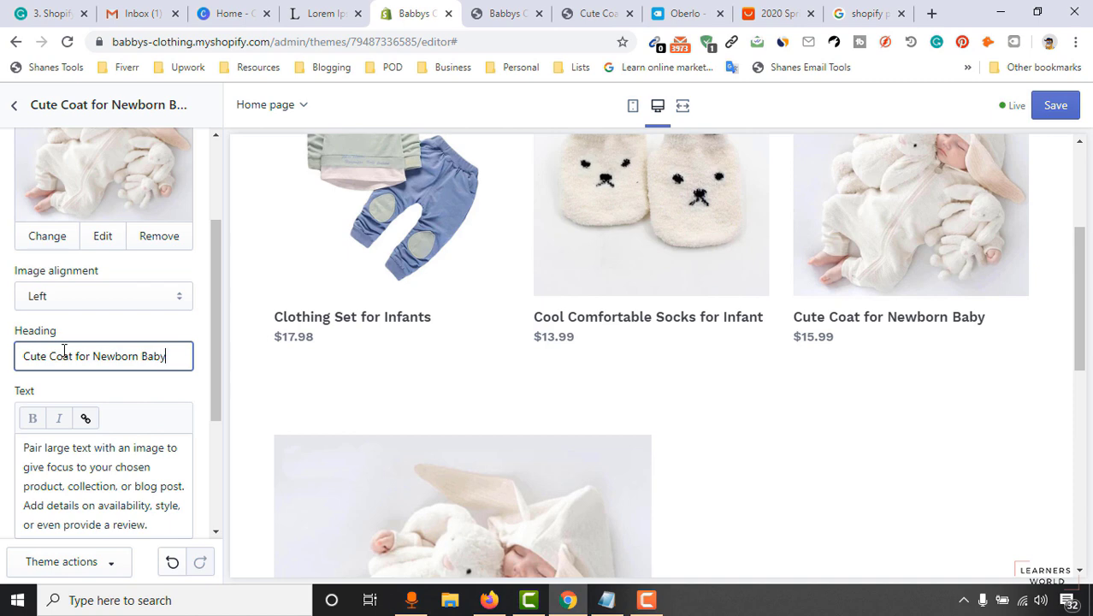
pyautogui.scroll(-2, 108, 440)
pyautogui.click(136, 366)
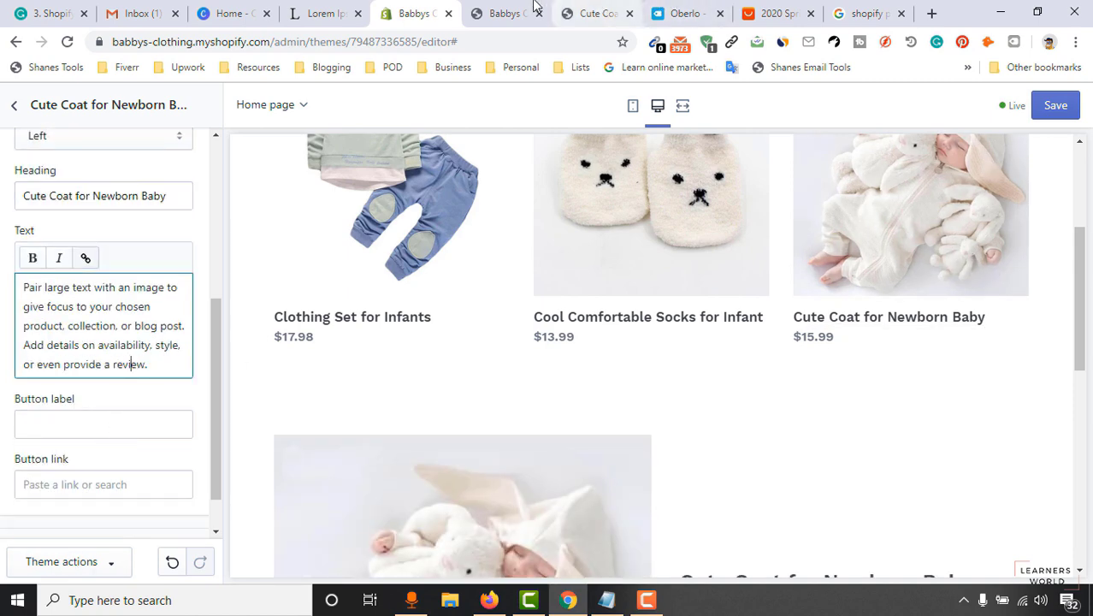
# Paste the Cute Coat description with bullets into the body text, then undo it.
pyautogui.click(506, 12)
pyautogui.click(599, 10)
pyautogui.scroll(-3, 741, 340)
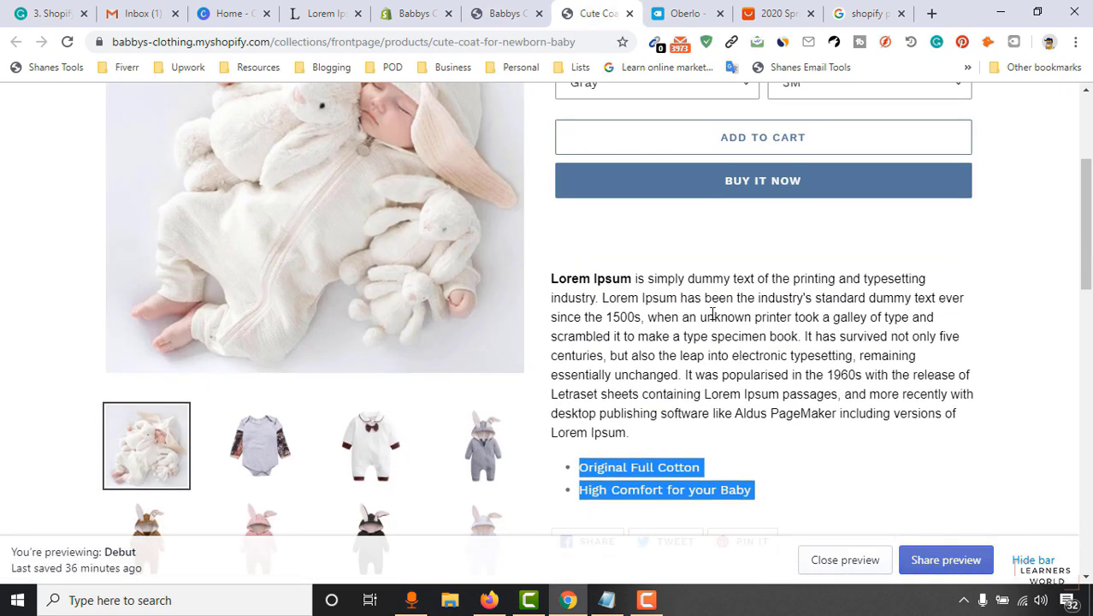
pyautogui.moveTo(579, 280); pyautogui.dragTo(766, 479)
pyautogui.click(509, 12)
pyautogui.click(417, 13)
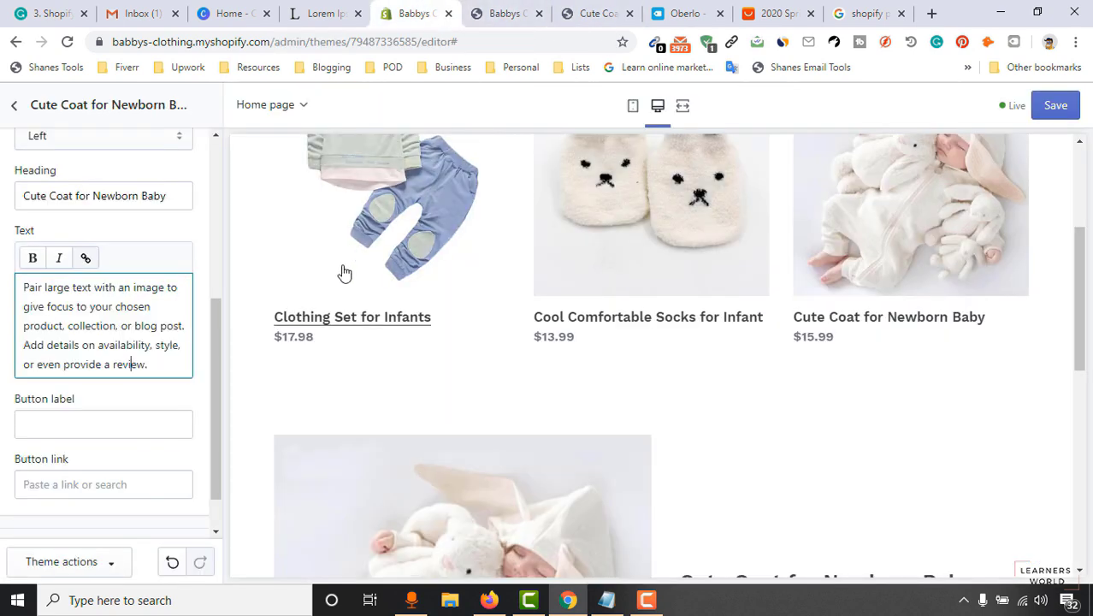
pyautogui.click(151, 322)
pyautogui.hotkey('ctrl', 'a')
pyautogui.hotkey('ctrl', 'v')
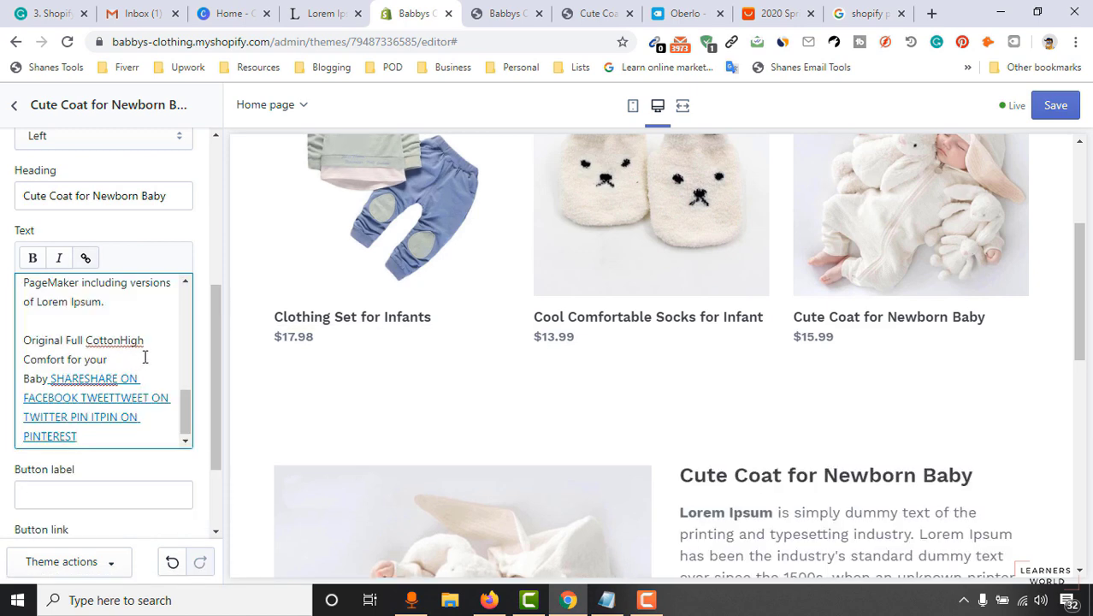
pyautogui.hotkey('ctrl', 'z')
# Copy only the Lorem Ipsum description paragraph from the Cute Coat product page.
pyautogui.click(597, 12)
pyautogui.click(696, 373)
pyautogui.moveTo(551, 278); pyautogui.dragTo(751, 331)
pyautogui.scroll(-2, 633, 352)
pyautogui.rightClick(751, 331)
pyautogui.click(727, 334)
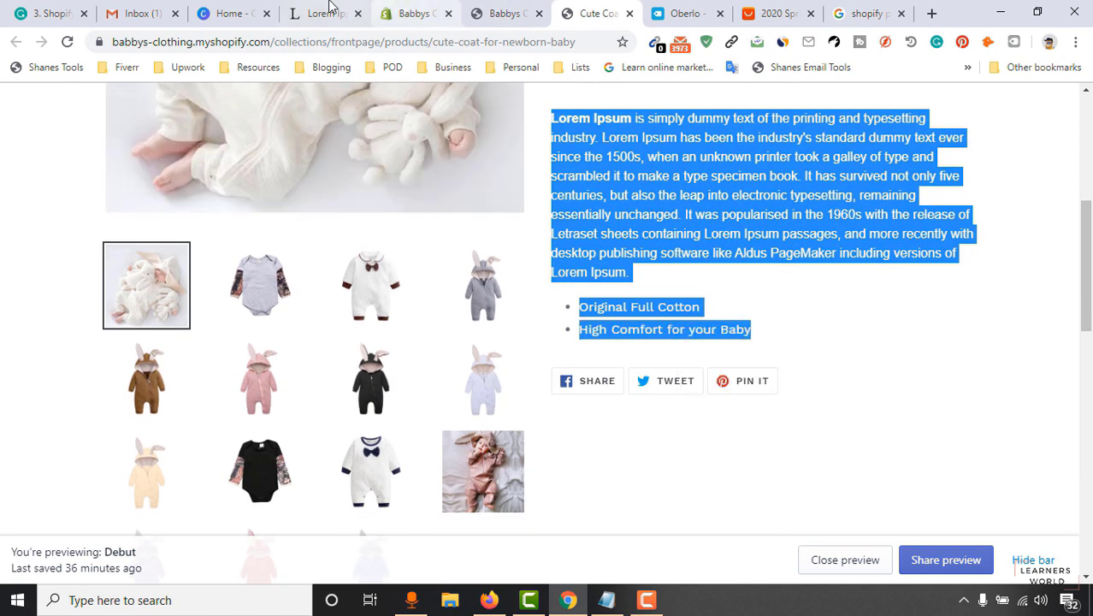
# Paste the Lorem Ipsum paragraph over the body text and delete the leftover bullet line.
pyautogui.click(335, 7)
pyautogui.click(411, 13)
pyautogui.hotkey('ctrl', 'a')
pyautogui.hotkey('ctrl', 'v')
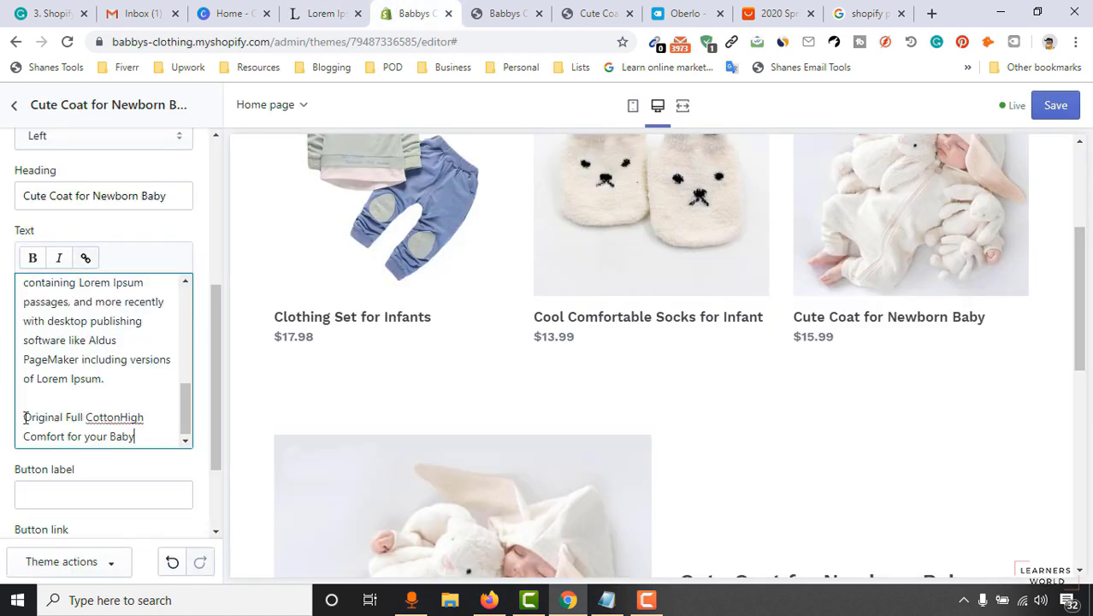
pyautogui.moveTo(23, 417); pyautogui.dragTo(172, 433)
pyautogui.press('BackSpace')
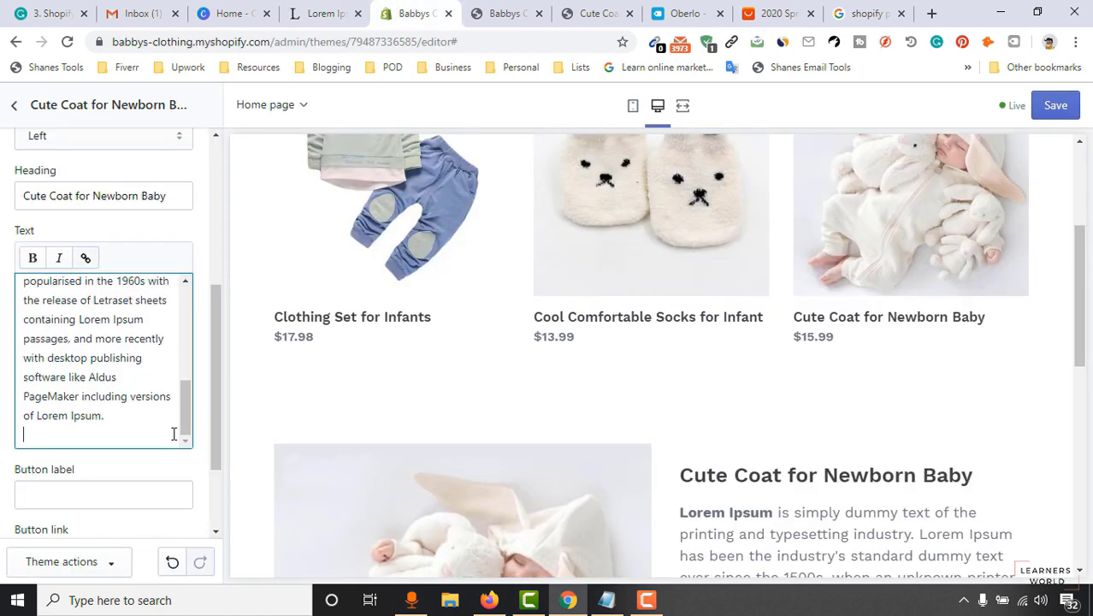
pyautogui.press('BackSpace')
pyautogui.scroll(-5, 902, 361)
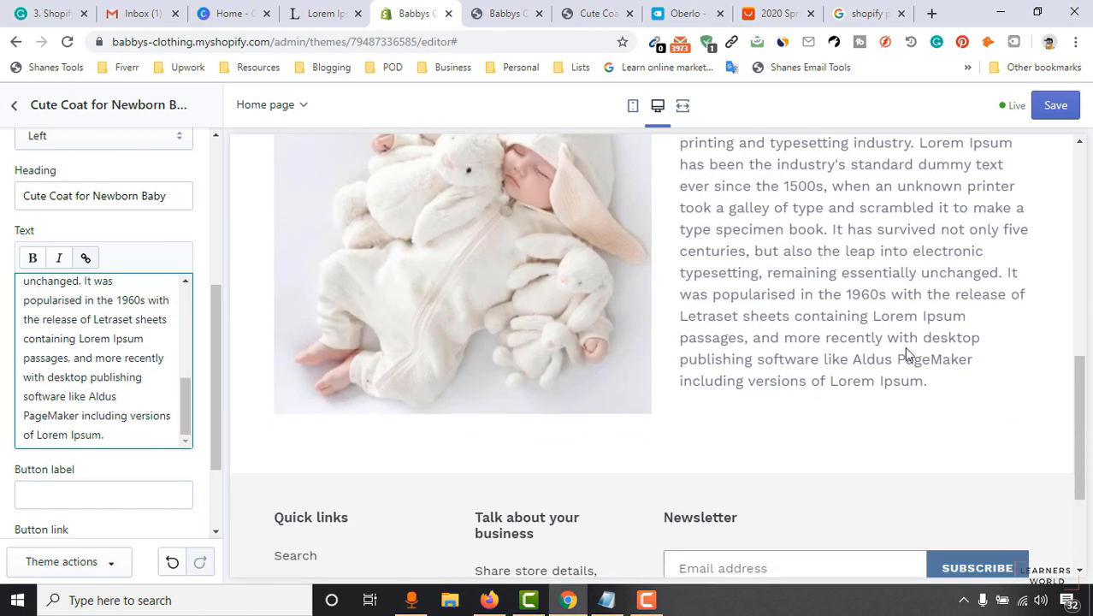
pyautogui.scroll(1, 855, 376)
pyautogui.scroll(2, 794, 346)
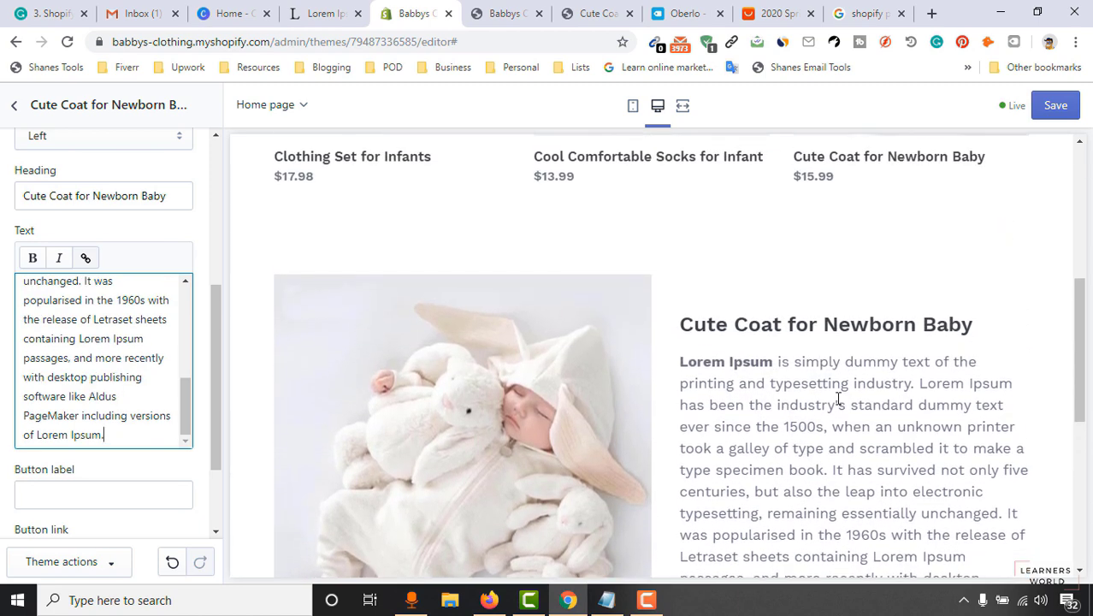
pyautogui.scroll(-2, 899, 381)
pyautogui.moveTo(104, 435); pyautogui.dragTo(24, 339)
pyautogui.scroll(3, 86, 380)
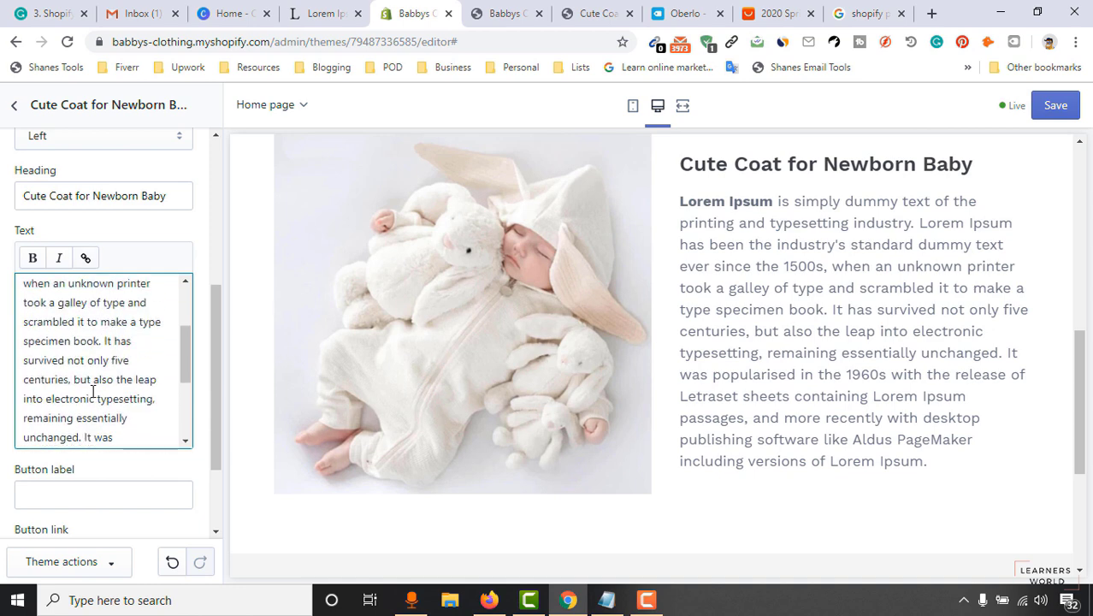
pyautogui.scroll(-2, 89, 383)
# Delete the sentences after 'unchanged.' and add a 'Click to learn more...' line below.
pyautogui.moveTo(83, 360); pyautogui.dragTo(152, 481)
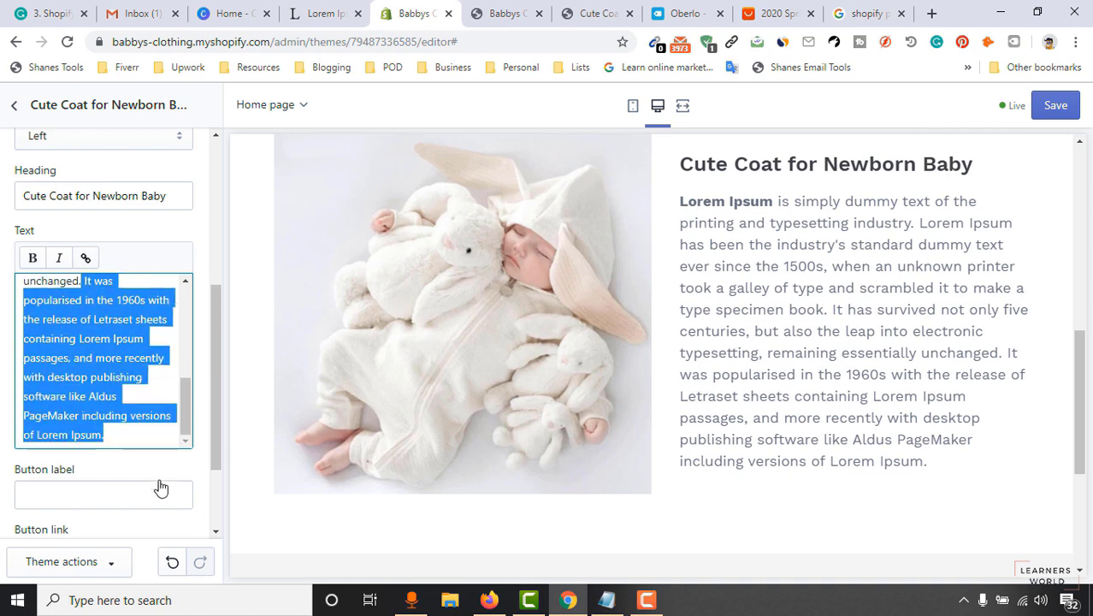
pyautogui.press('BackSpace')
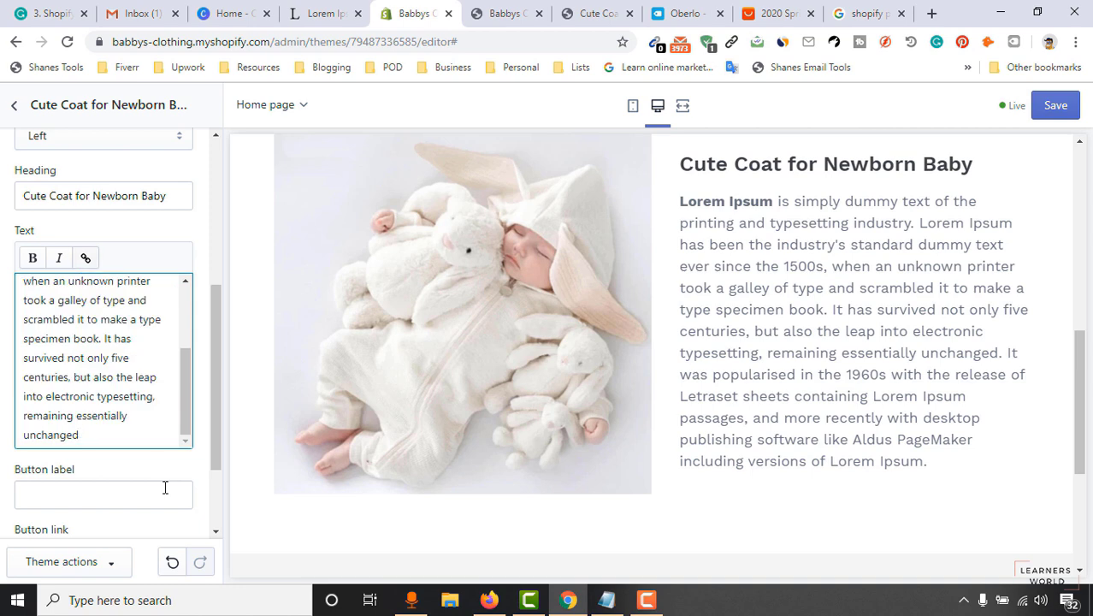
pyautogui.write('. C')
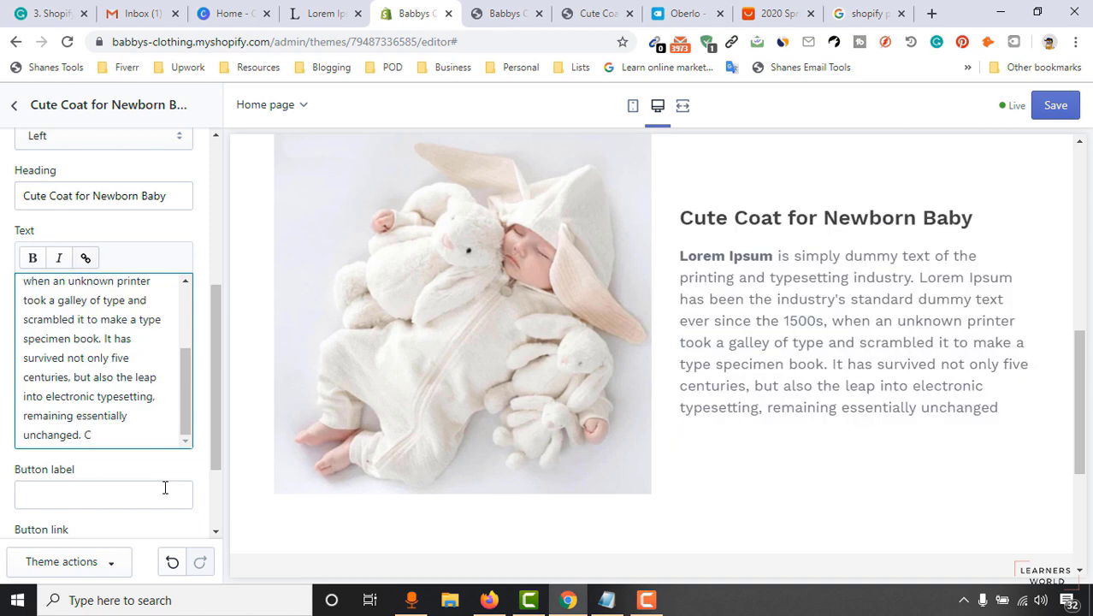
pyautogui.press('Return')
pyautogui.press('Return')
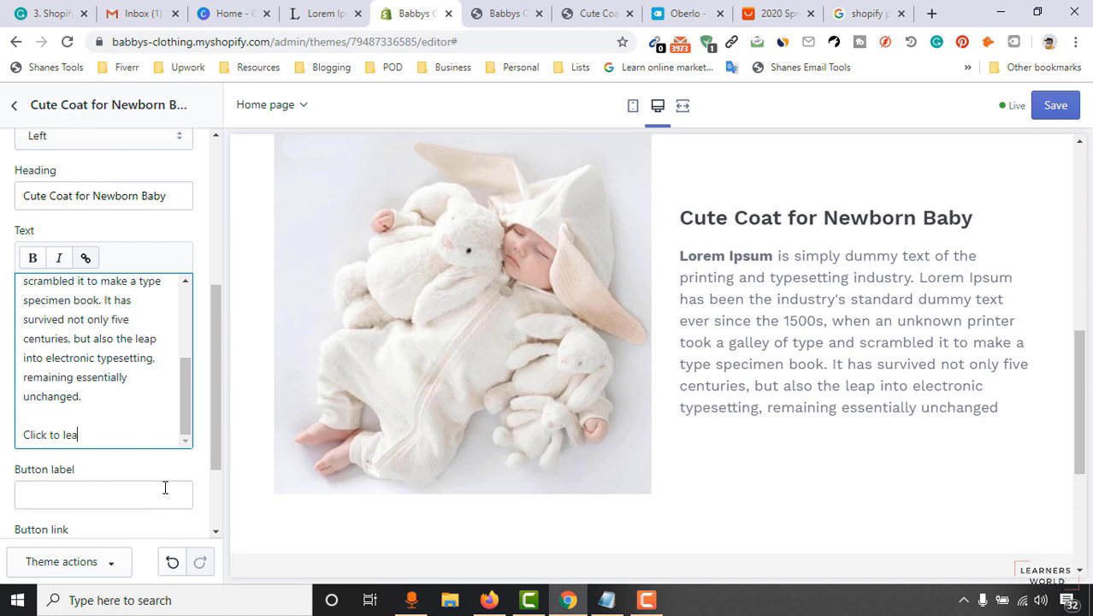
pyautogui.write('Click to learn more...')
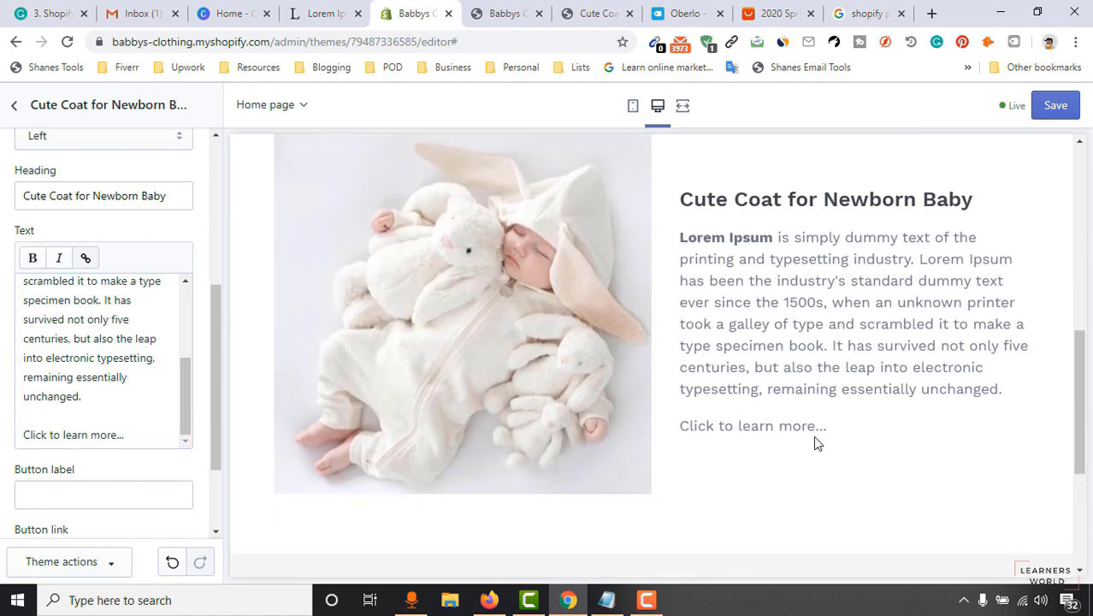
pyautogui.scroll(-2, 73, 419)
# Point the SHOP NOW button's link to the Cute Coat for Newborn Baby product.
pyautogui.click(85, 374)
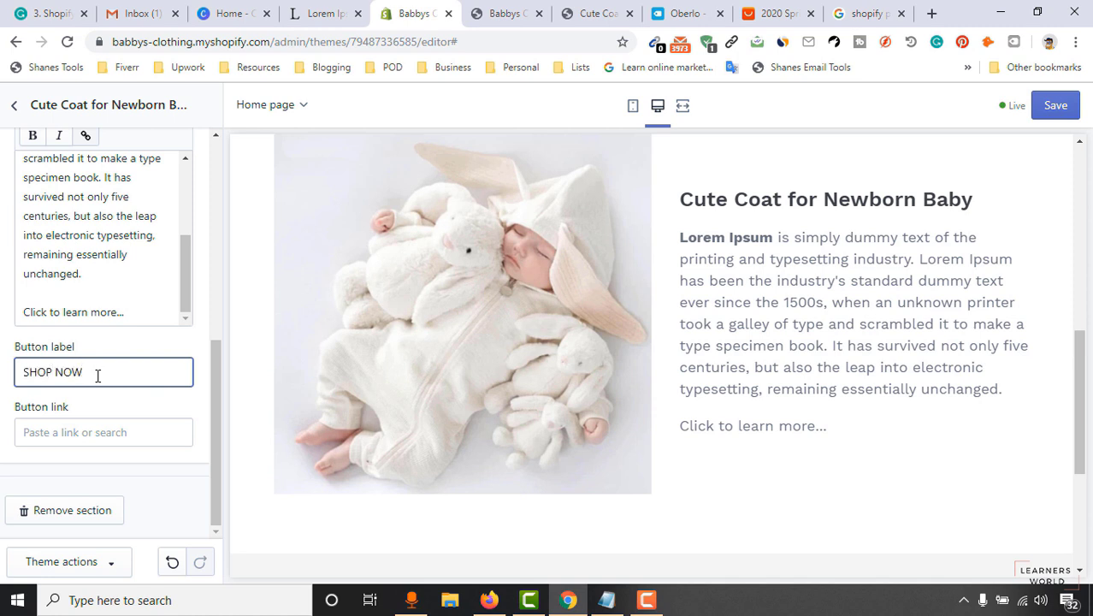
pyautogui.click(98, 433)
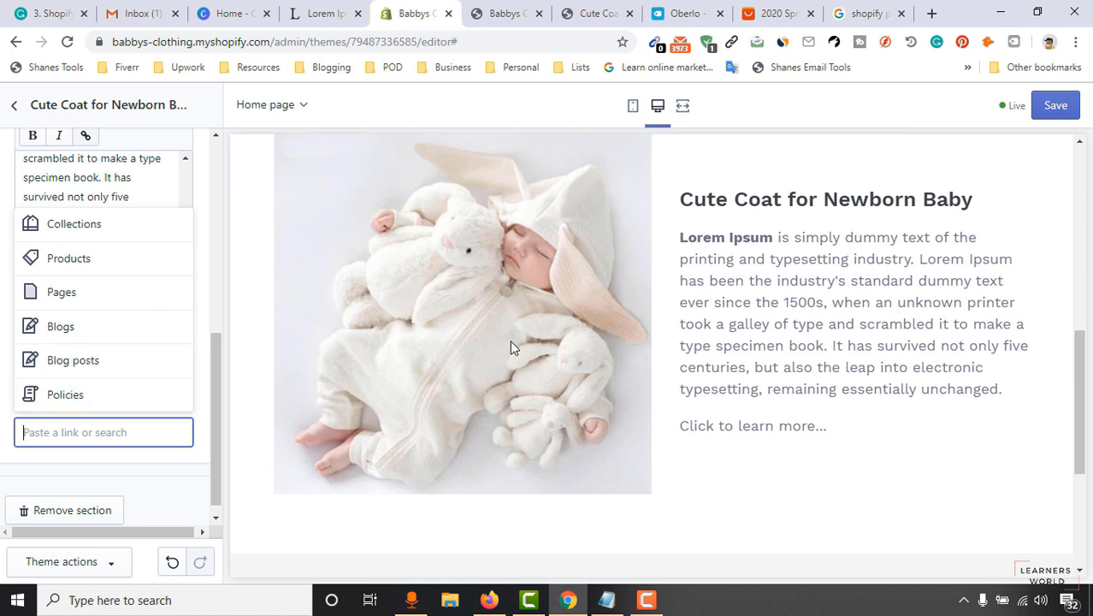
pyautogui.click(106, 262)
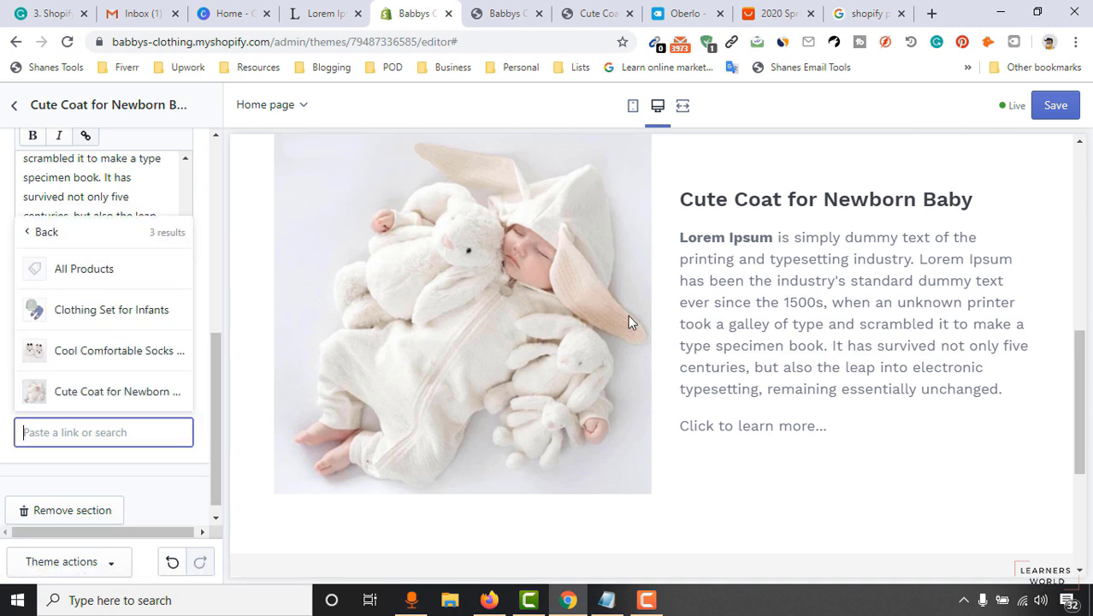
pyautogui.click(106, 395)
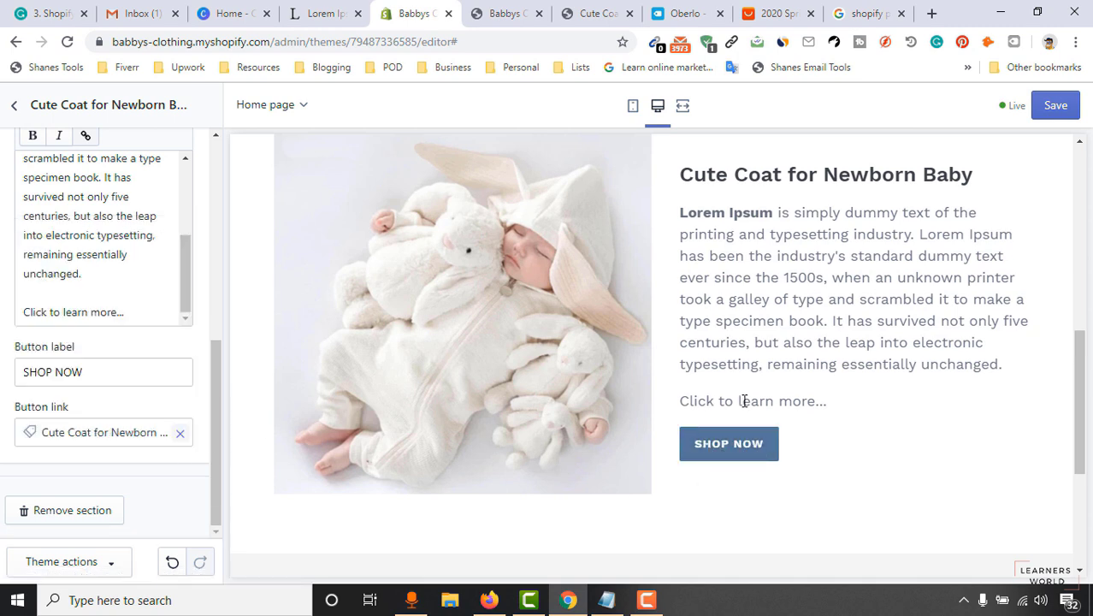
pyautogui.moveTo(141, 312); pyautogui.dragTo(4, 306)
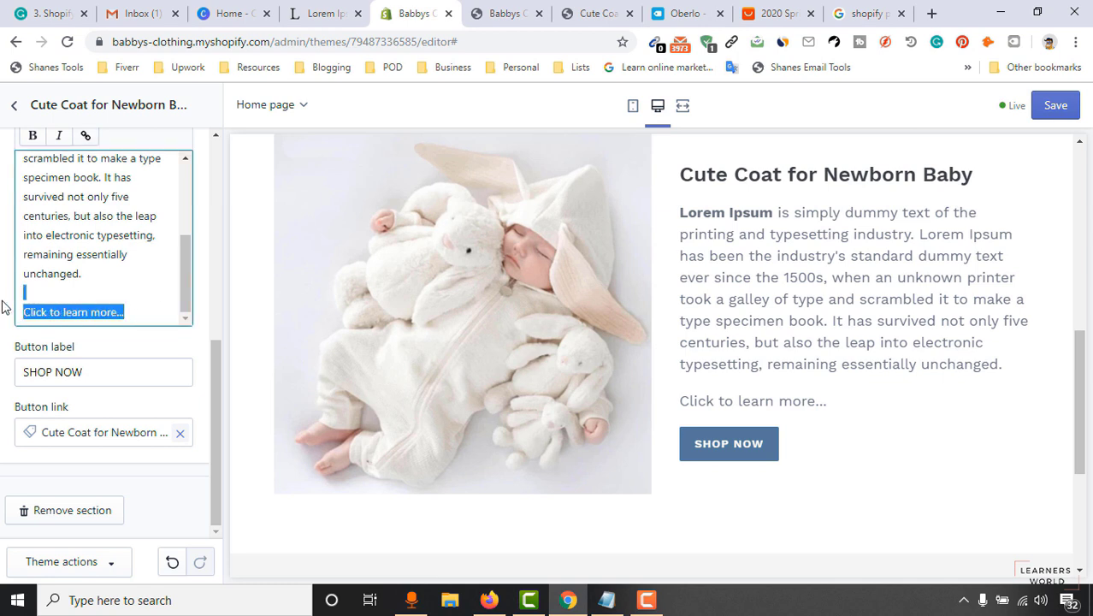
# Delete the 'Click to learn more...' line and the trailing empty line from the Cute Coat text.
pyautogui.press('BackSpace')
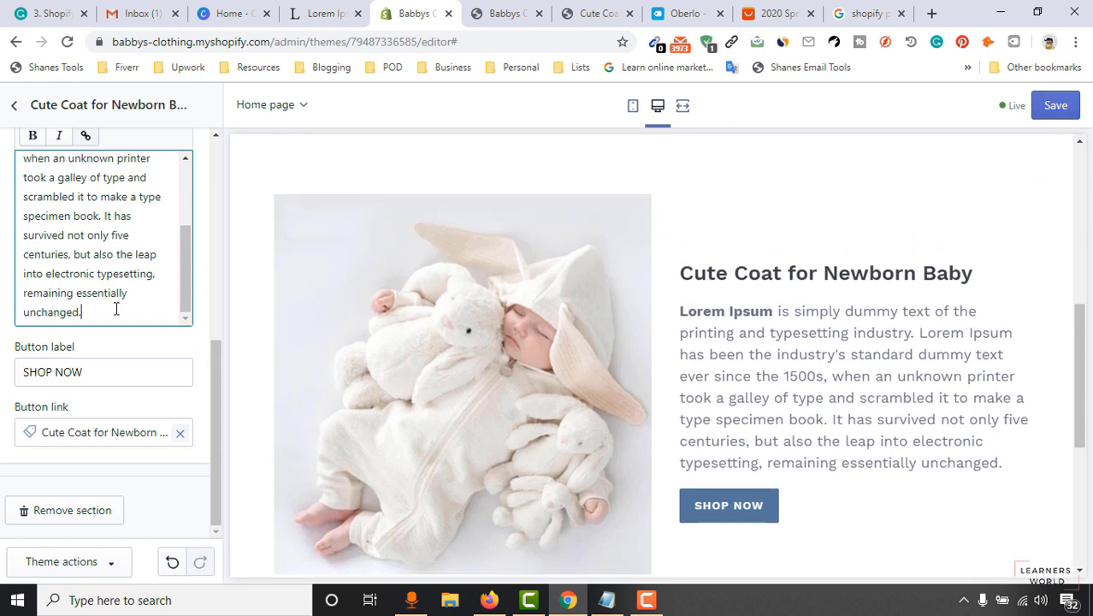
pyautogui.press('Return')
pyautogui.press('Return')
pyautogui.press('Return')
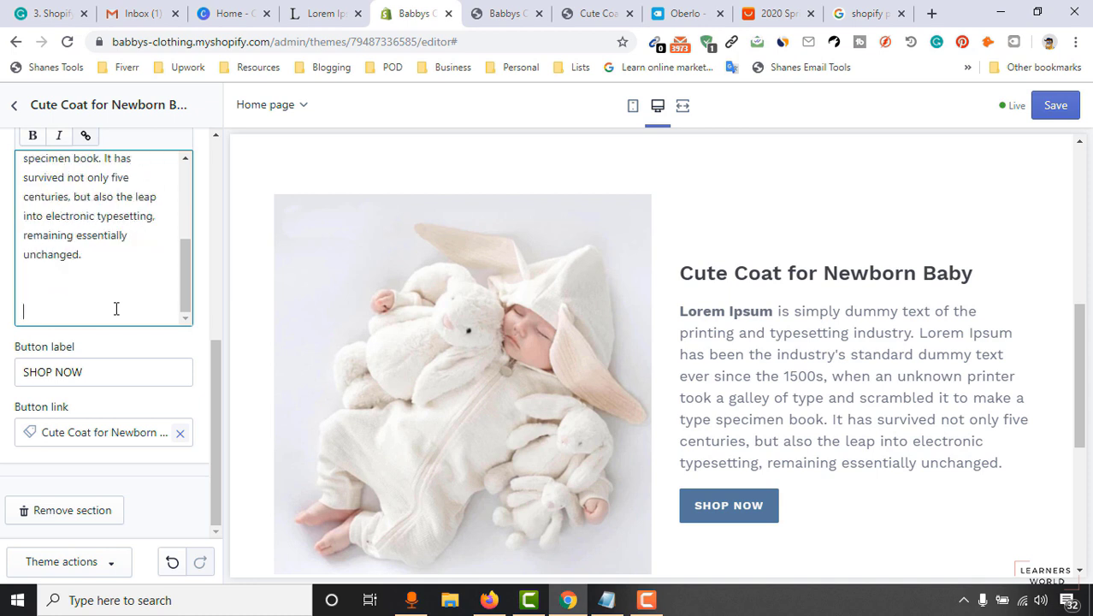
pyautogui.click(822, 373)
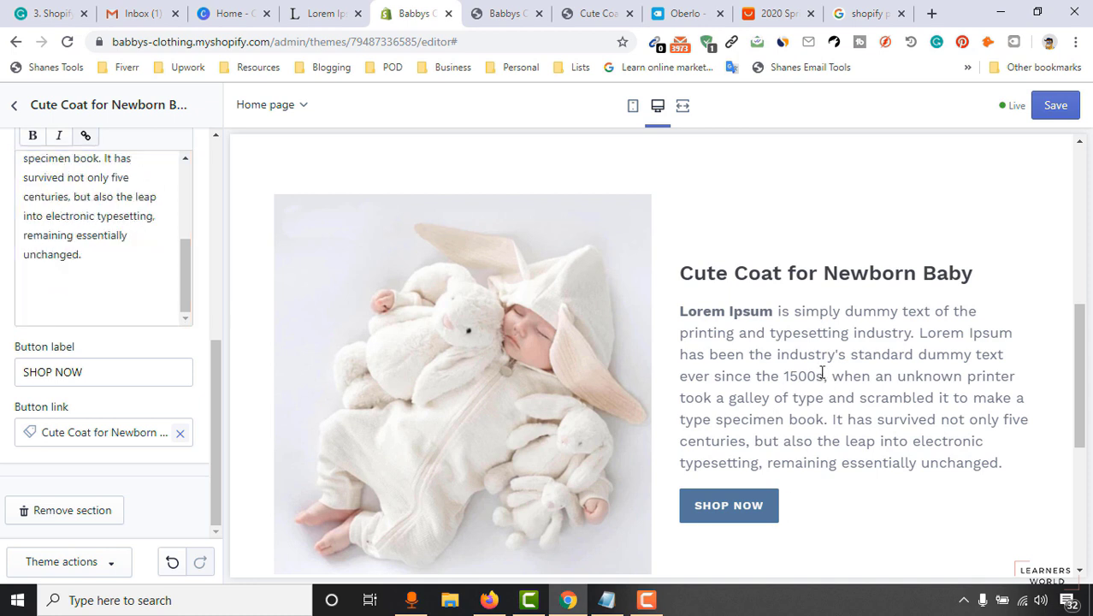
pyautogui.scroll(-2, 830, 371)
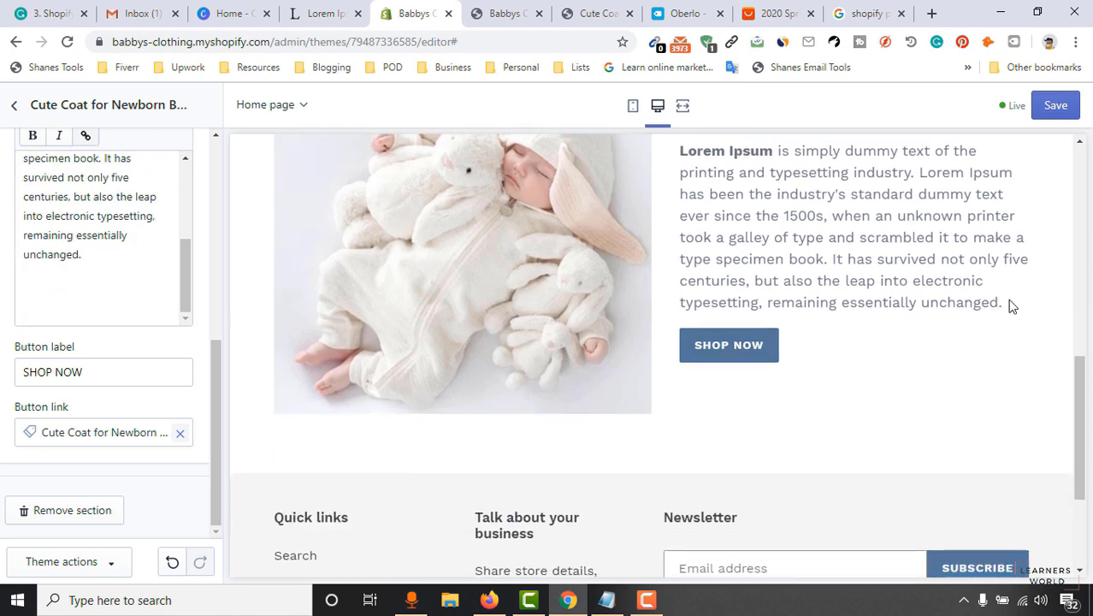
pyautogui.scroll(1, 808, 335)
pyautogui.scroll(-1, 723, 465)
pyautogui.scroll(1, 51, 402)
pyautogui.click(86, 391)
pyautogui.press('BackSpace')
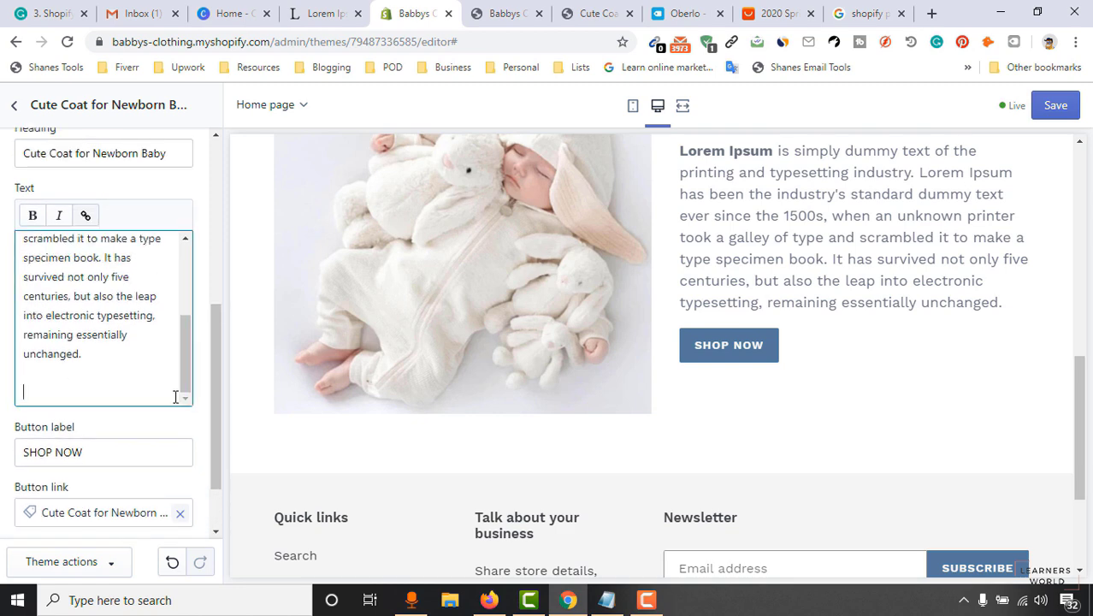
pyautogui.scroll(-1, 97, 449)
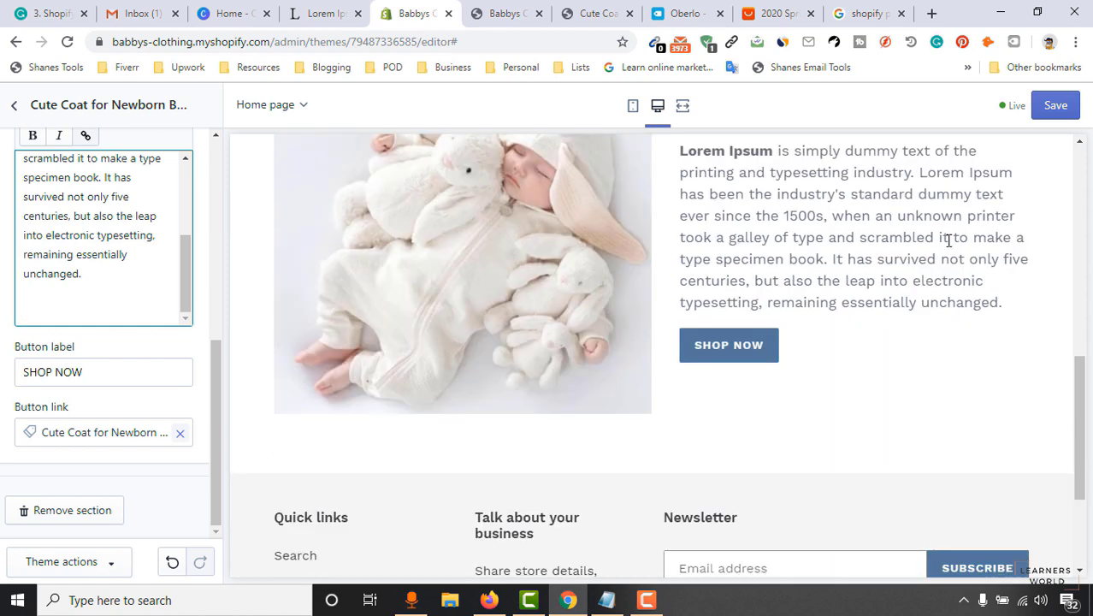
# Save the theme changes and check that the text now ends at 'unchanged.'.
pyautogui.click(1055, 107)
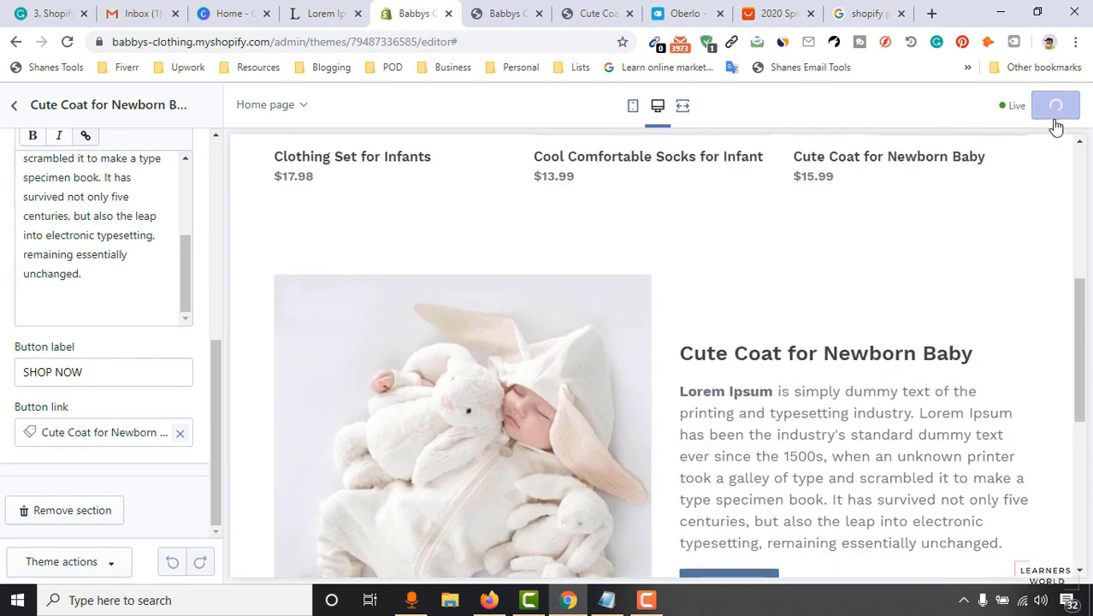
pyautogui.scroll(5, 684, 324)
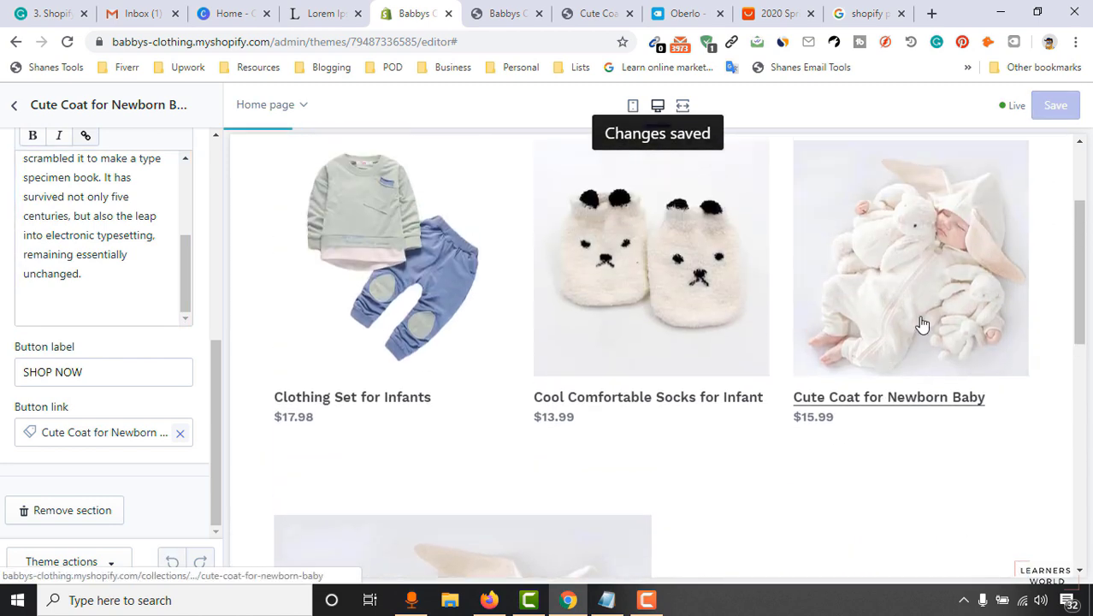
pyautogui.scroll(-10, 881, 320)
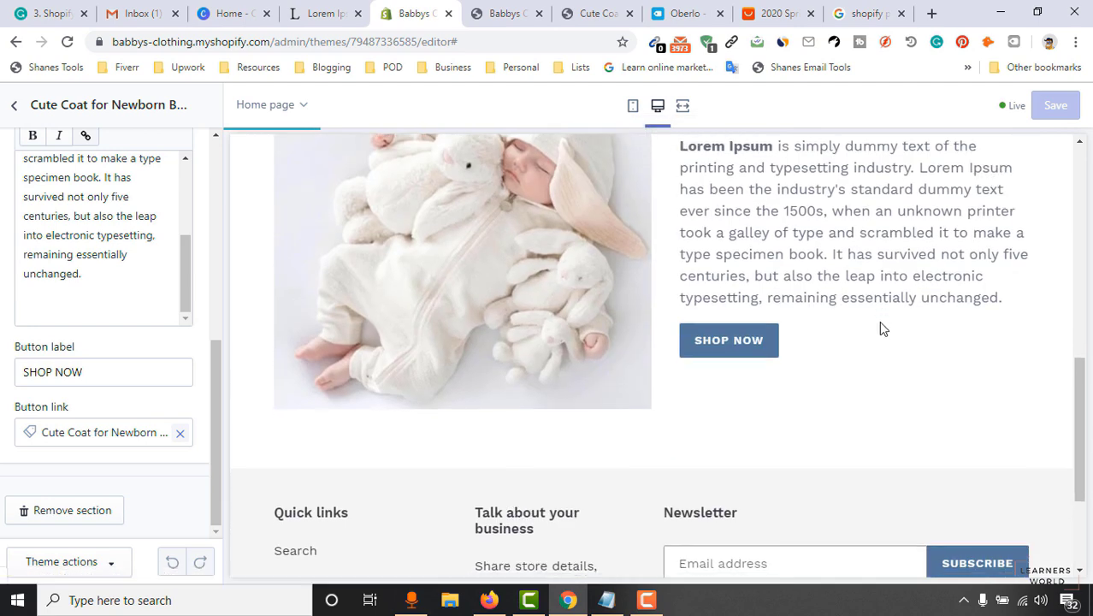
pyautogui.scroll(2, 415, 310)
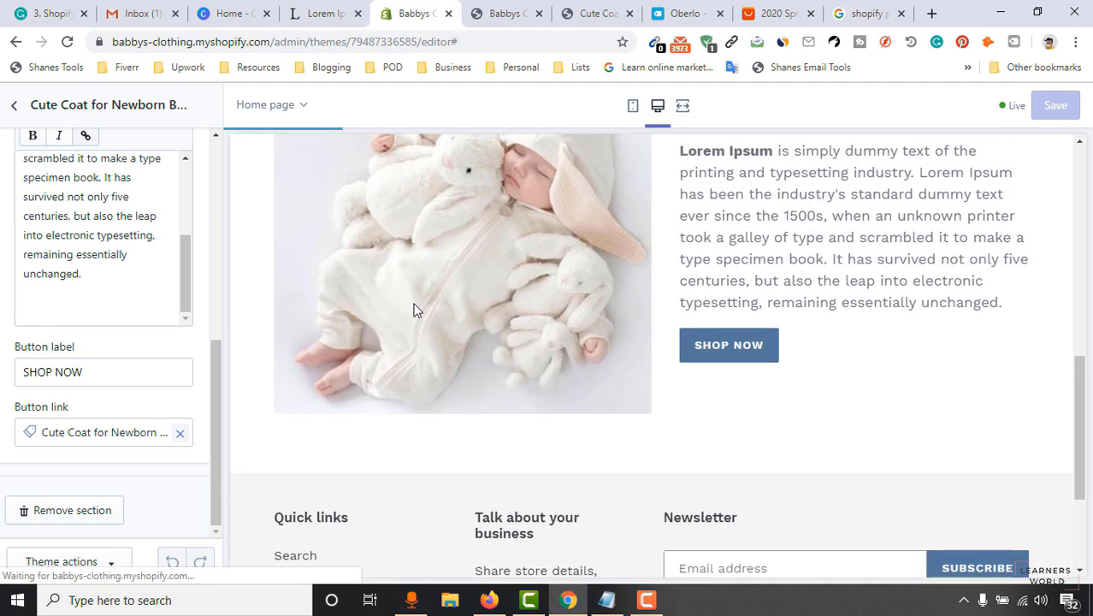
pyautogui.scroll(2, 1070, 513)
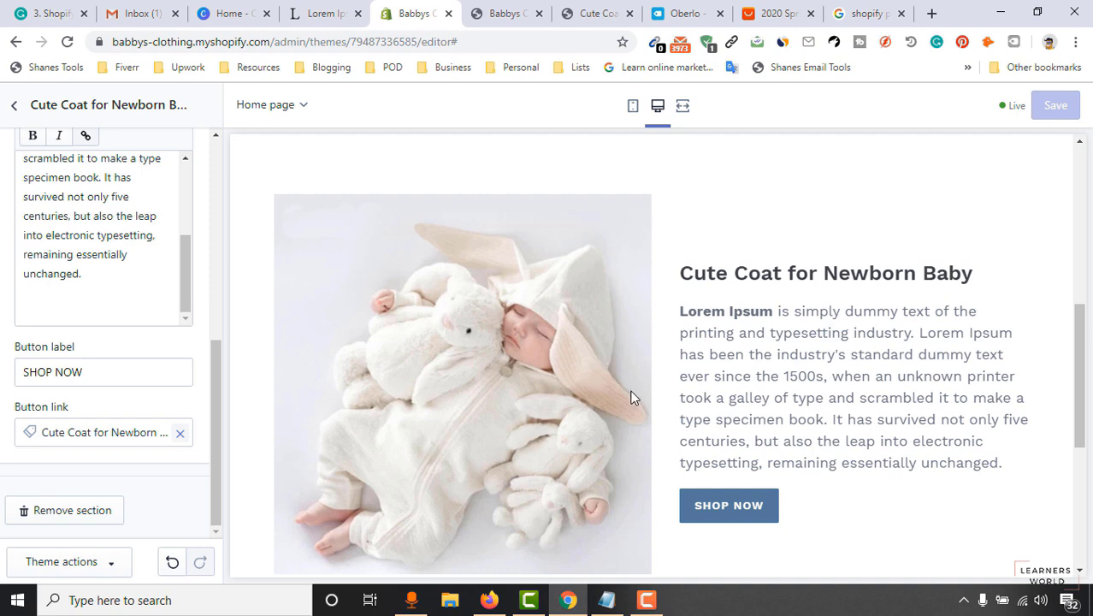
pyautogui.scroll(-3, 471, 363)
pyautogui.scroll(8, 88, 246)
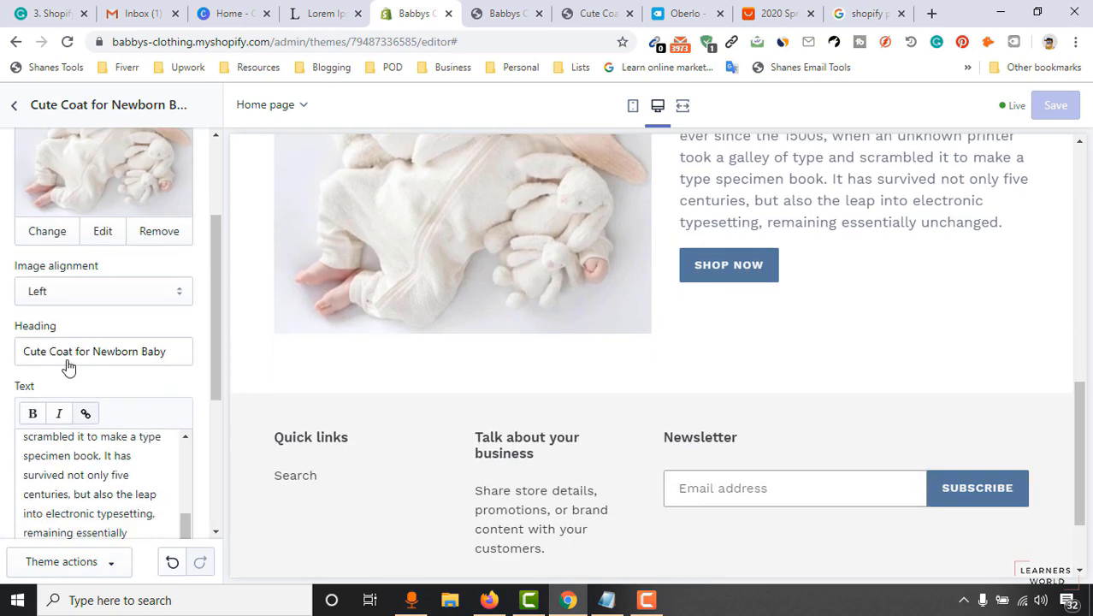
# Add a second Image with text section to the home page with Right image alignment.
pyautogui.click(16, 109)
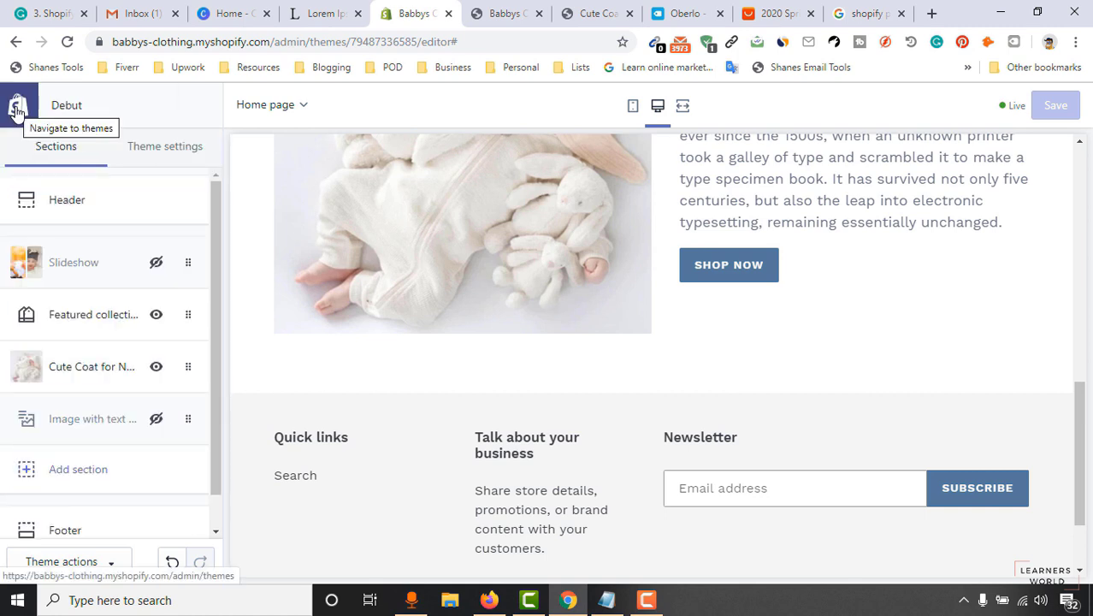
pyautogui.click(84, 479)
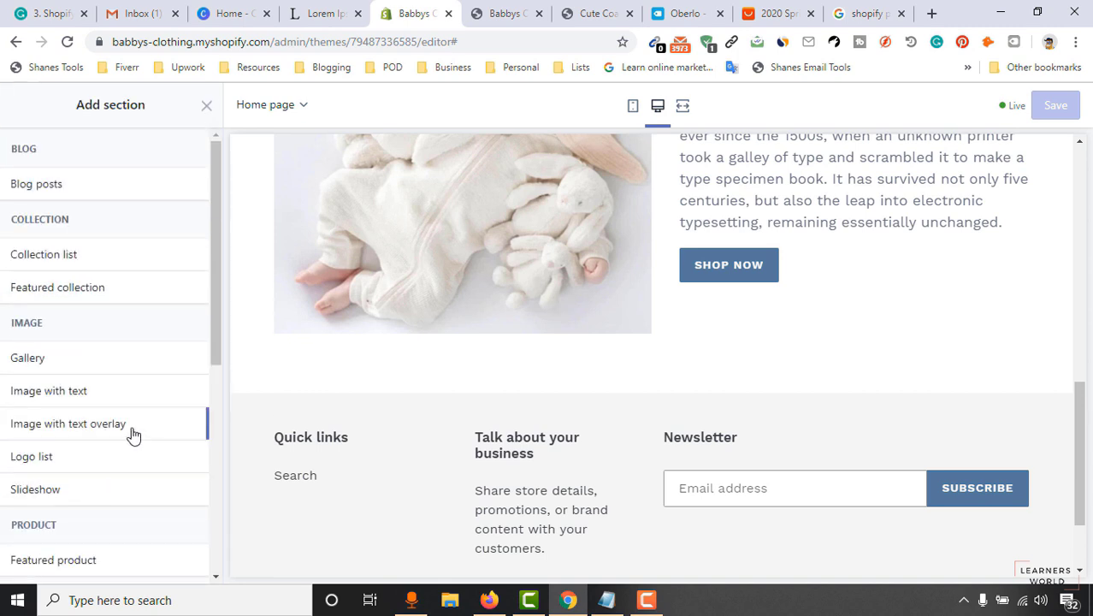
pyautogui.click(51, 402)
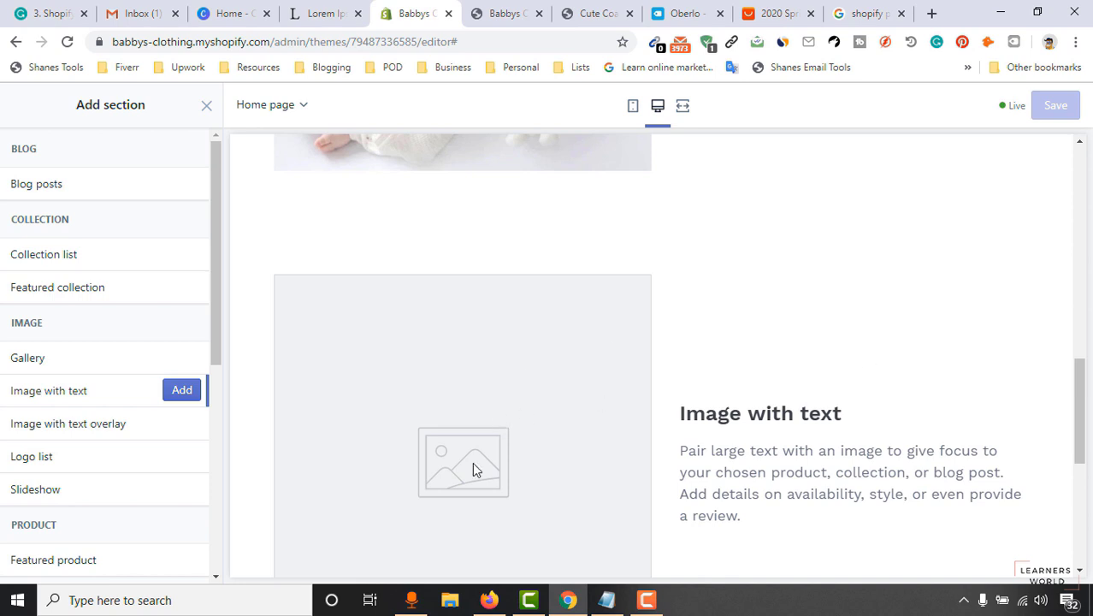
pyautogui.click(182, 391)
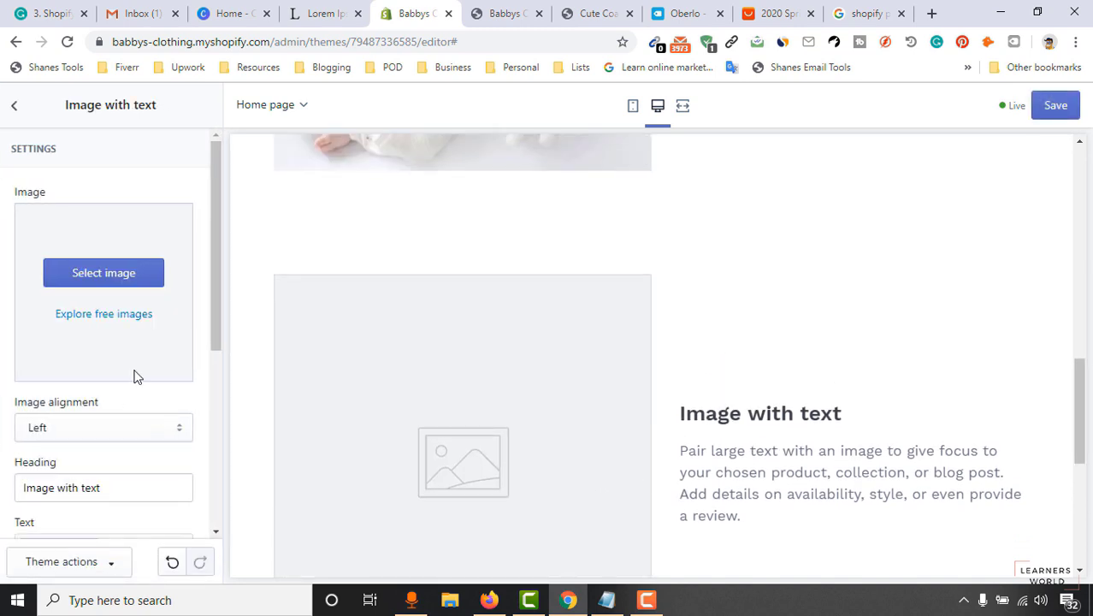
pyautogui.scroll(-1, 52, 427)
pyautogui.click(73, 359)
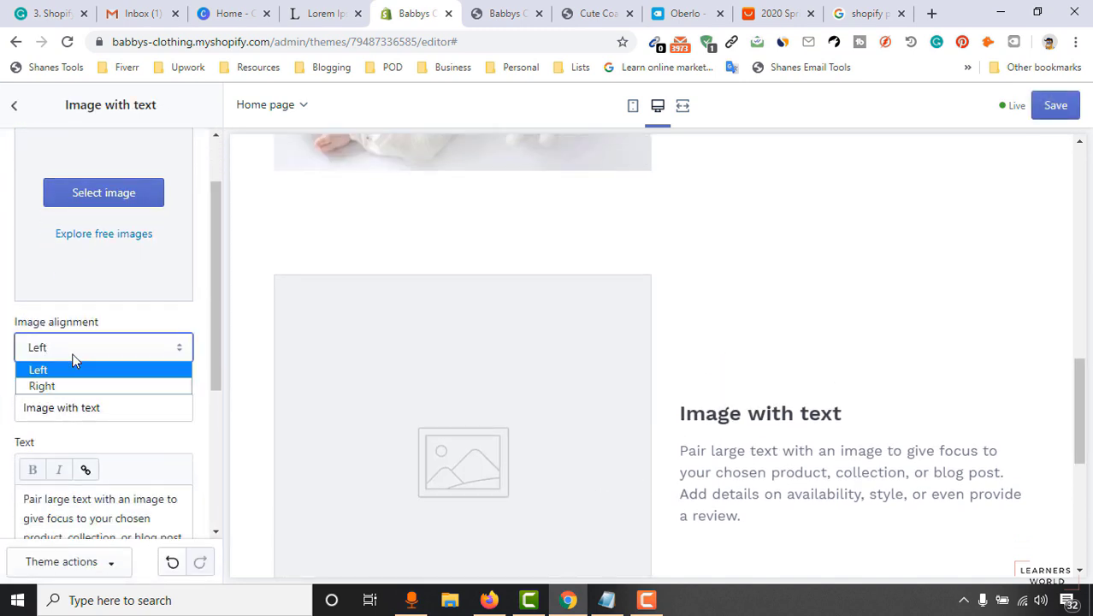
pyautogui.click(68, 385)
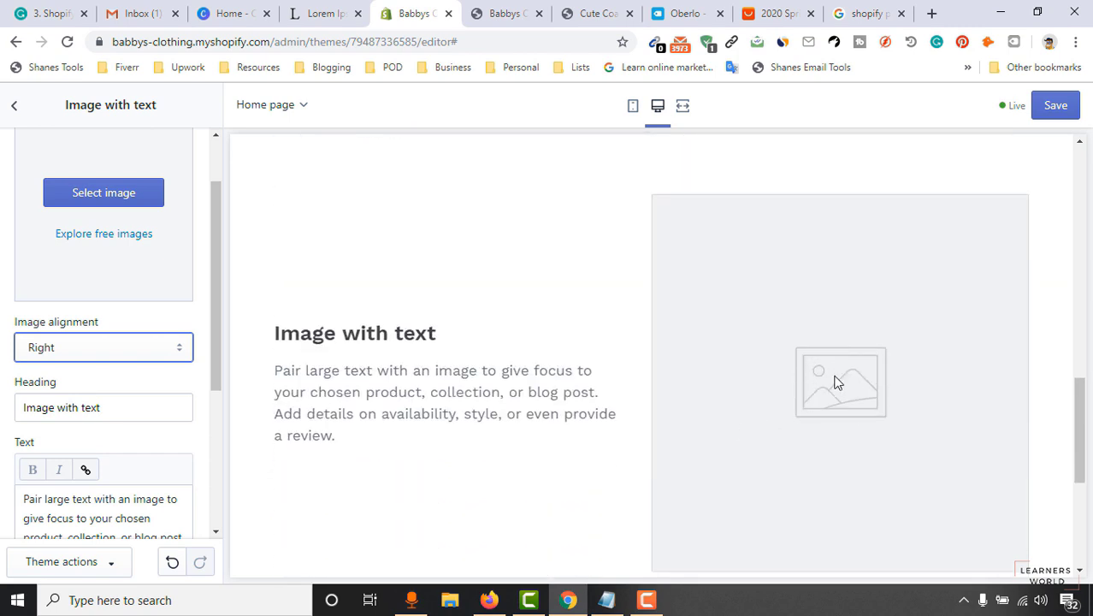
# Upload Screenshot_4.png as the new section's image, then select its default heading text.
pyautogui.scroll(2, 120, 287)
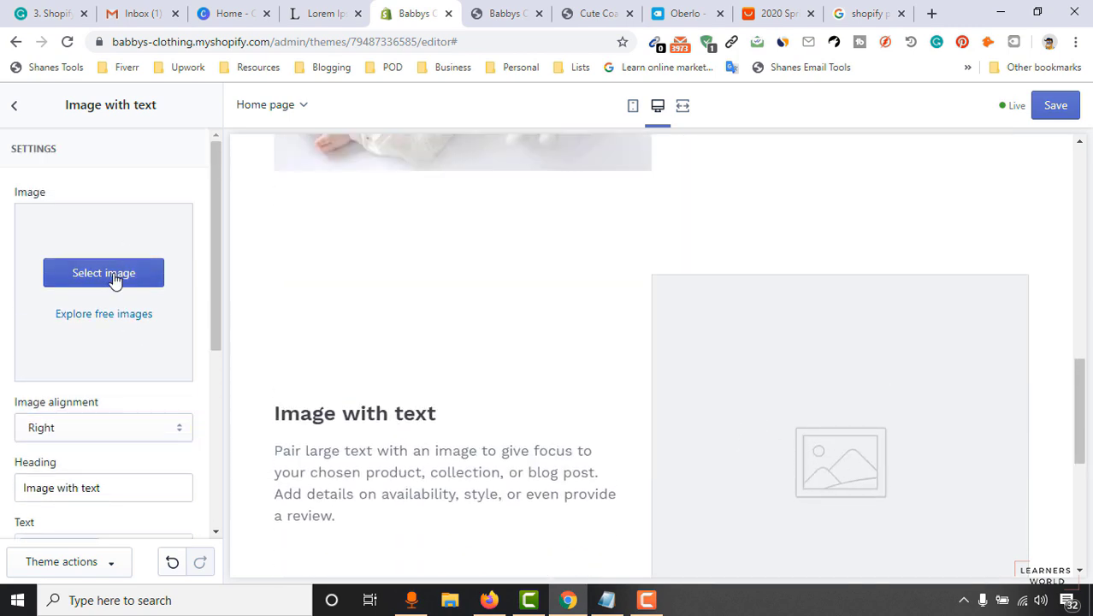
pyautogui.click(123, 271)
pyautogui.click(55, 224)
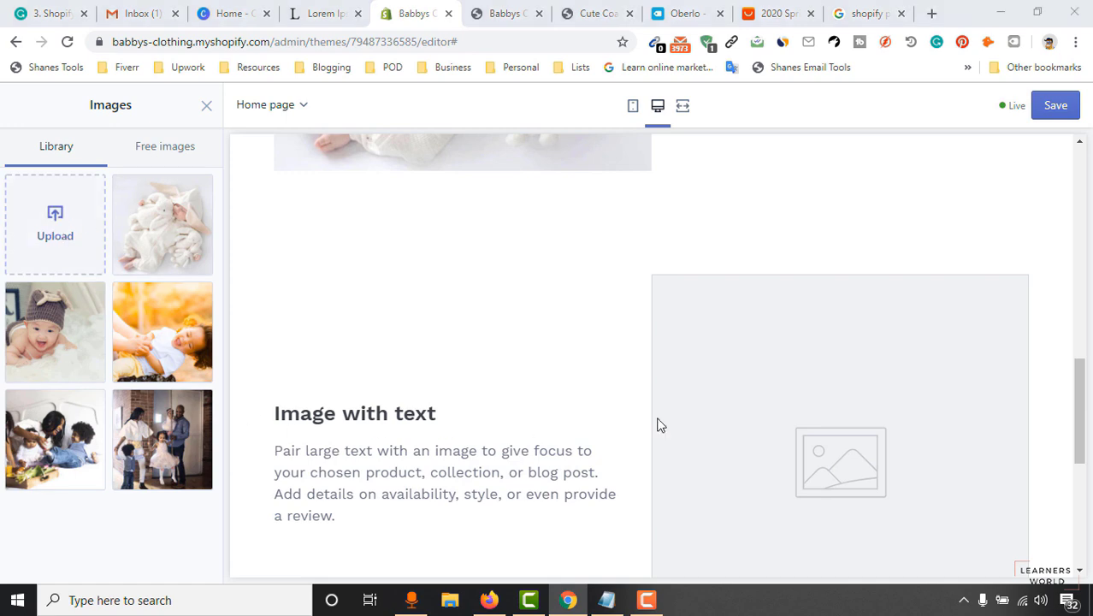
pyautogui.click(961, 209)
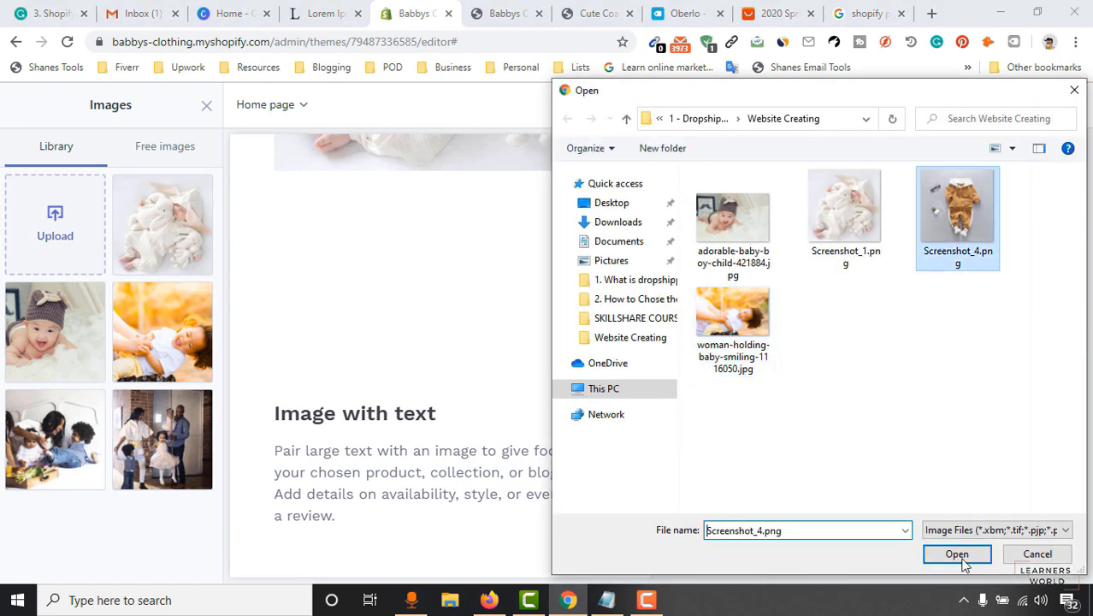
pyautogui.press('Return')
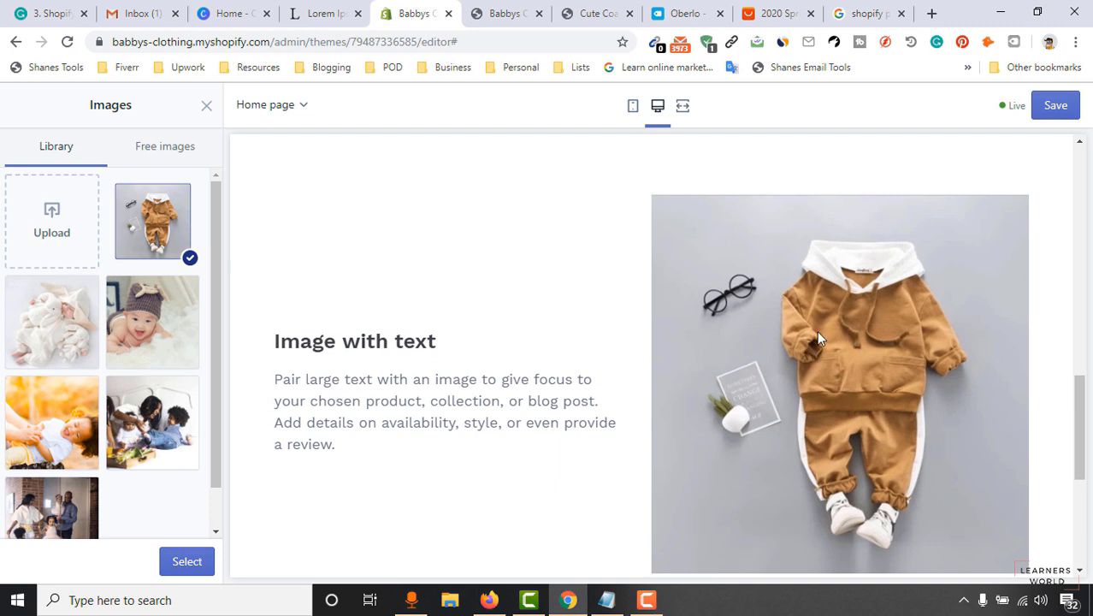
pyautogui.click(178, 570)
pyautogui.scroll(-3, 154, 414)
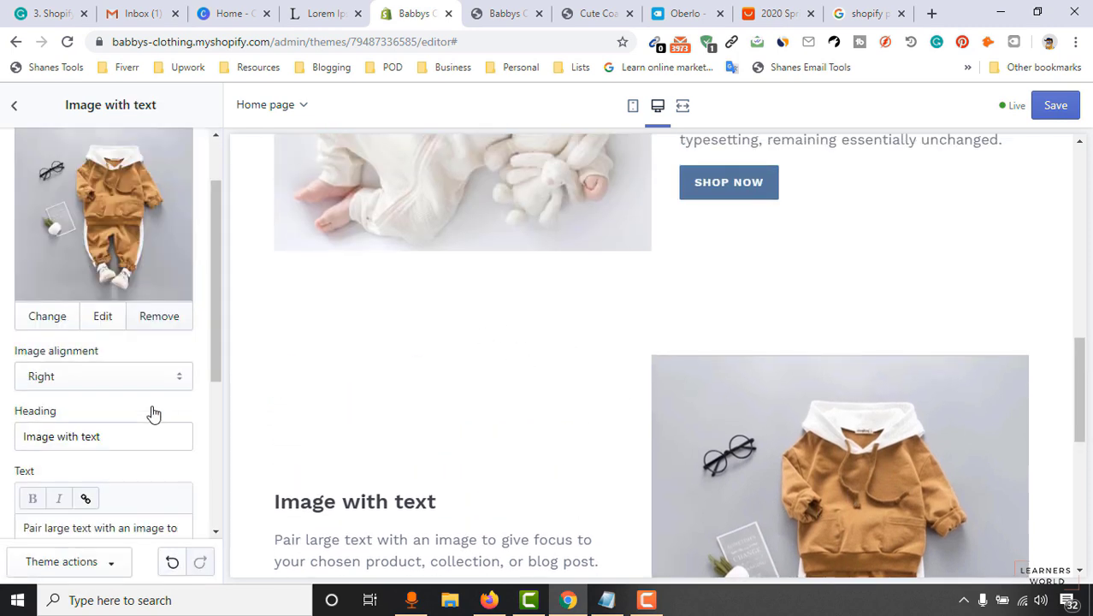
pyautogui.moveTo(124, 276); pyautogui.dragTo(2, 284)
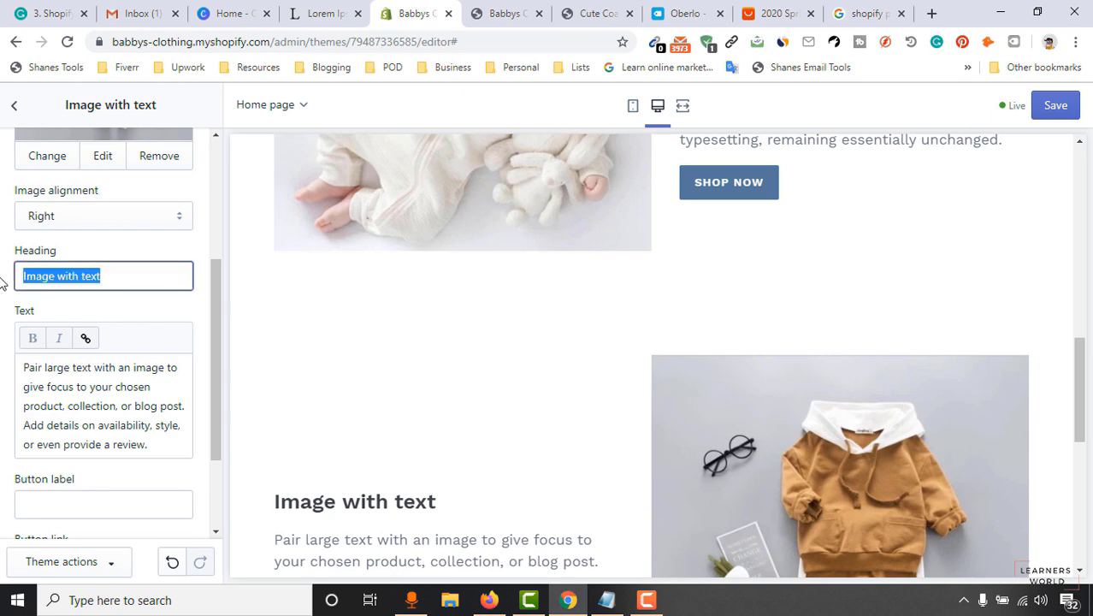
# Open the Clothing Set for Infants product page on the storefront and select its title.
pyautogui.click(503, 12)
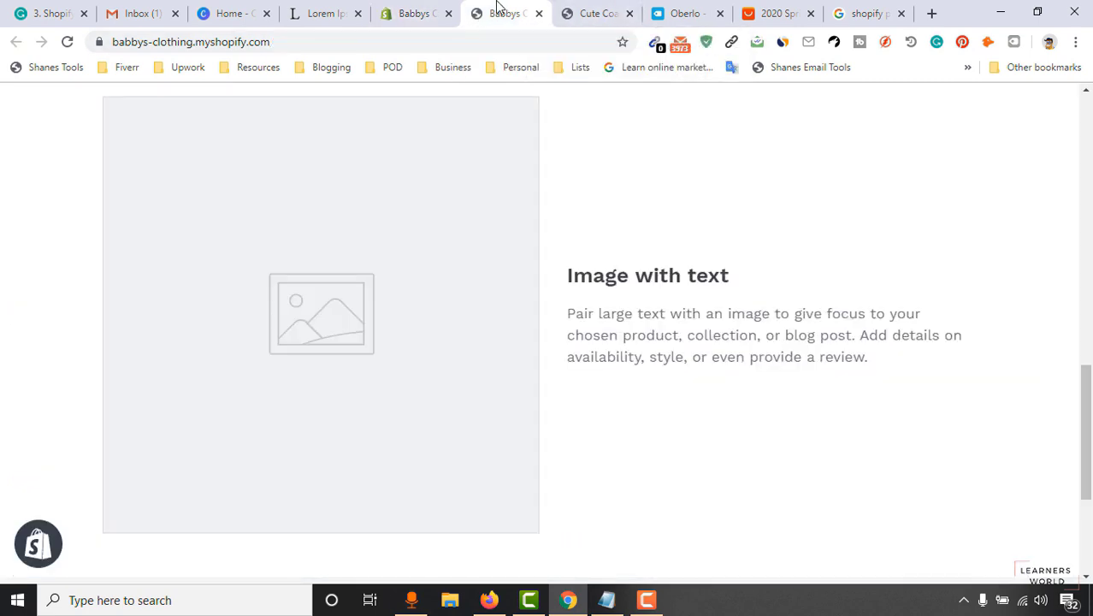
pyautogui.click(584, 8)
pyautogui.scroll(5, 787, 341)
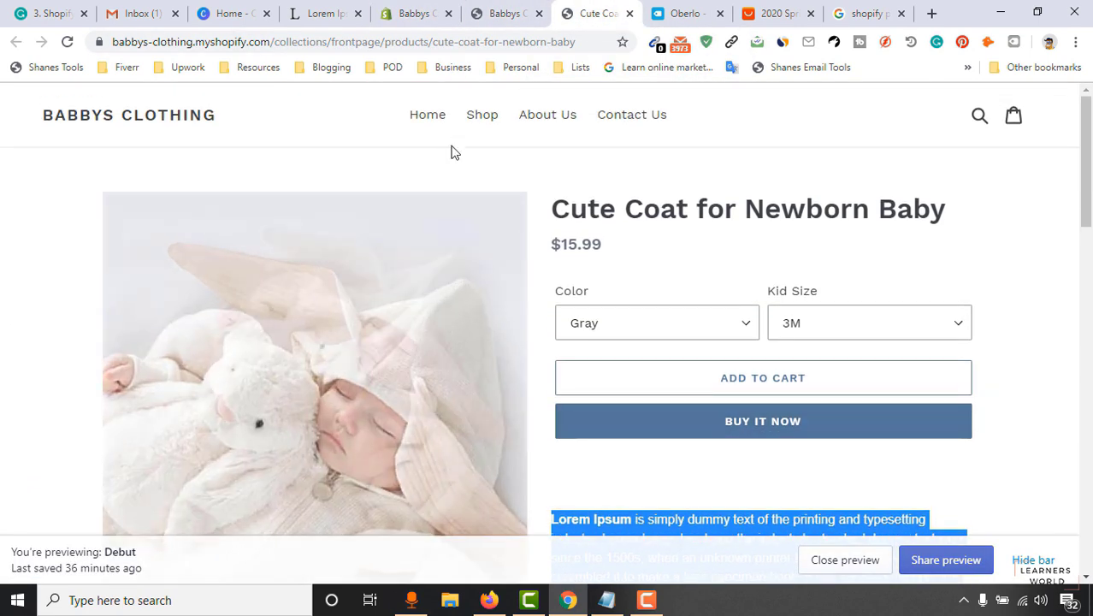
pyautogui.click(479, 122)
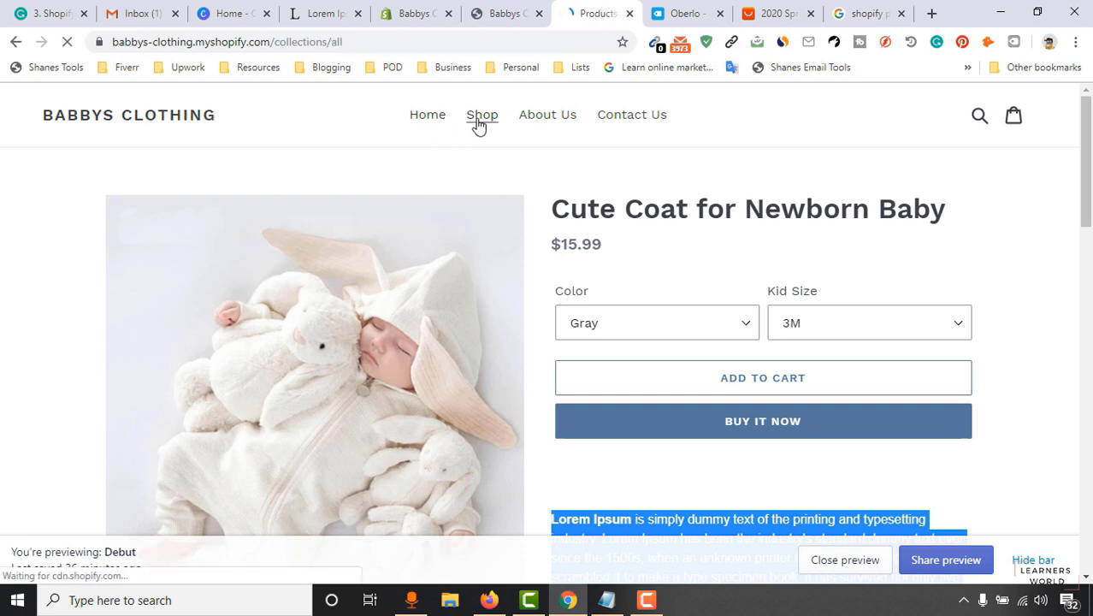
pyautogui.scroll(-2, 197, 457)
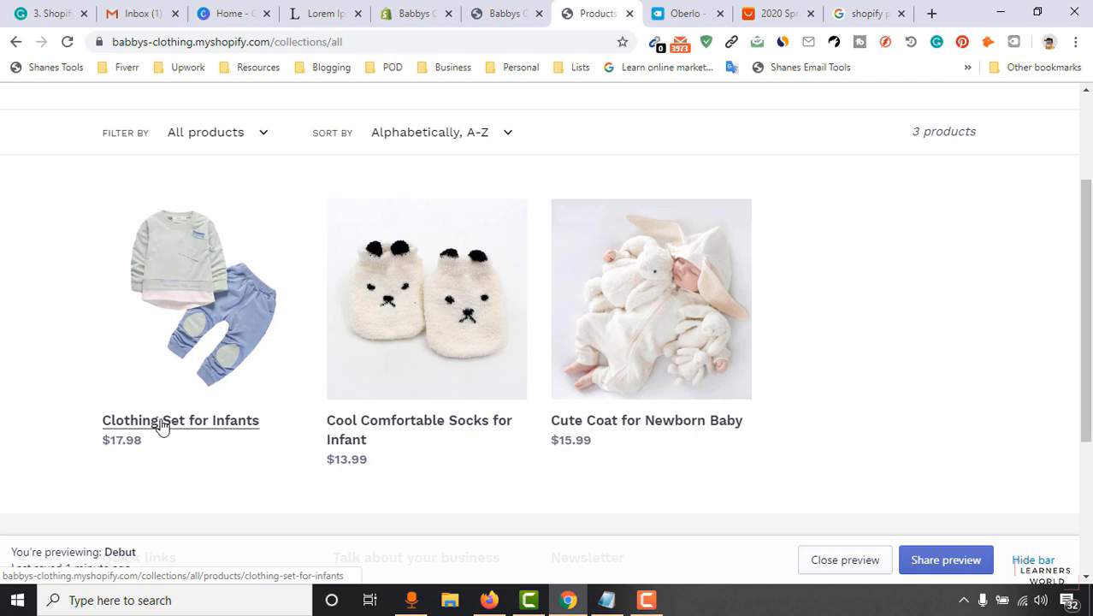
pyautogui.click(162, 427)
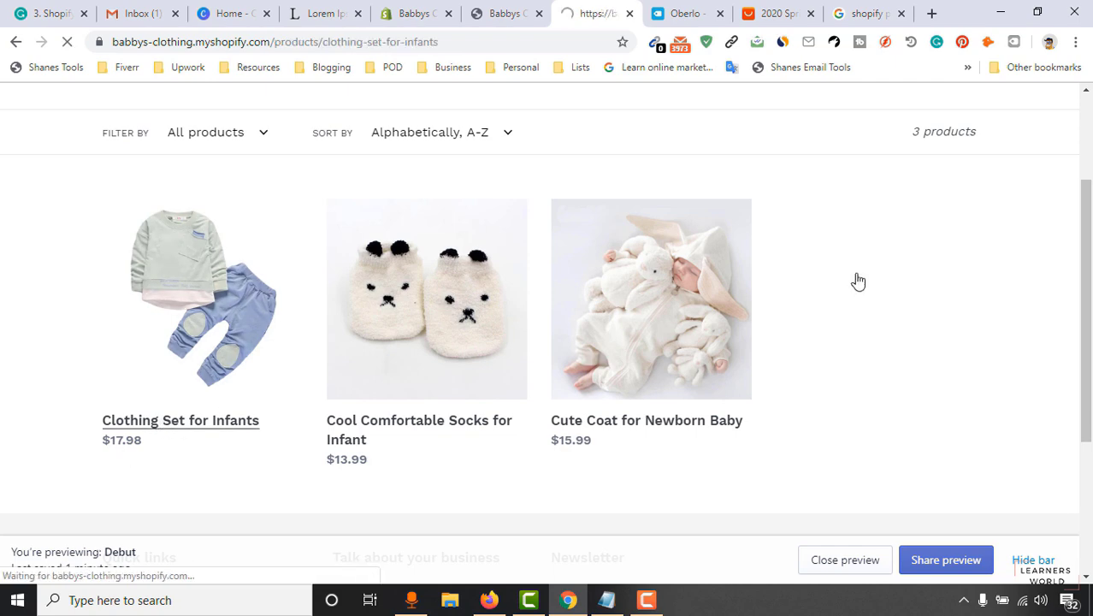
pyautogui.moveTo(551, 208); pyautogui.dragTo(847, 214)
pyautogui.hotkey('ctrl', 'c')
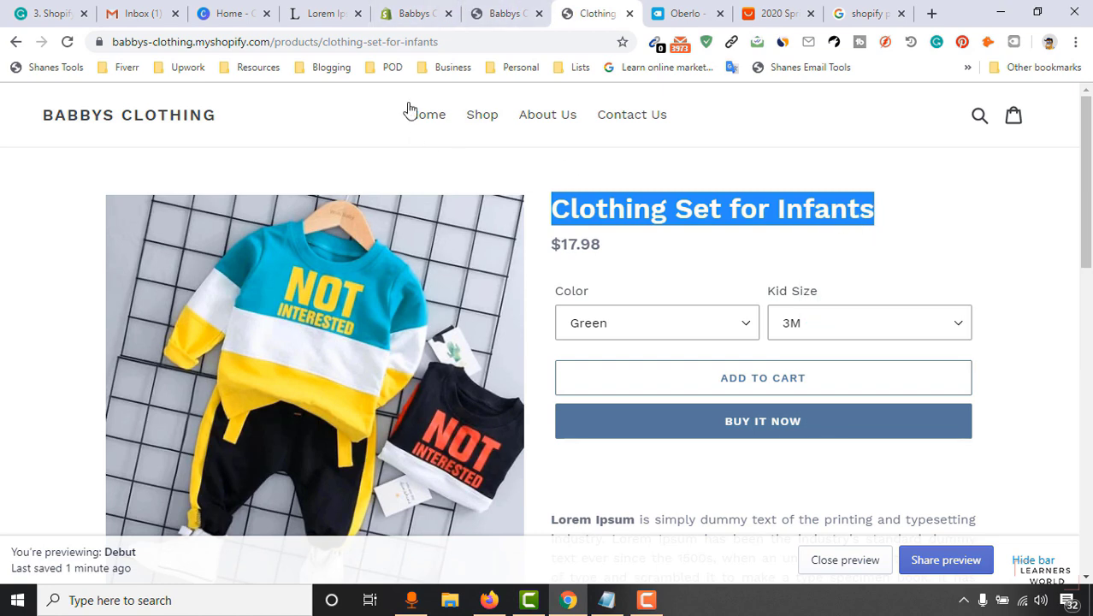
pyautogui.click(423, 14)
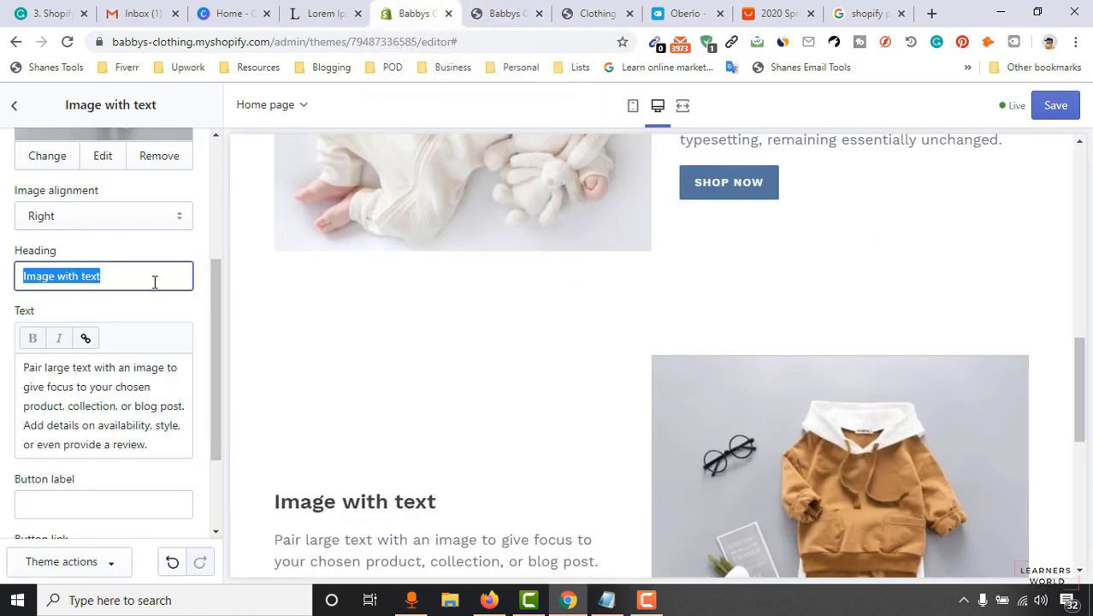
# Paste 'Clothing Set for Infants' as the heading and copy the product description from the storefront.
pyautogui.hotkey('ctrl', 'v')
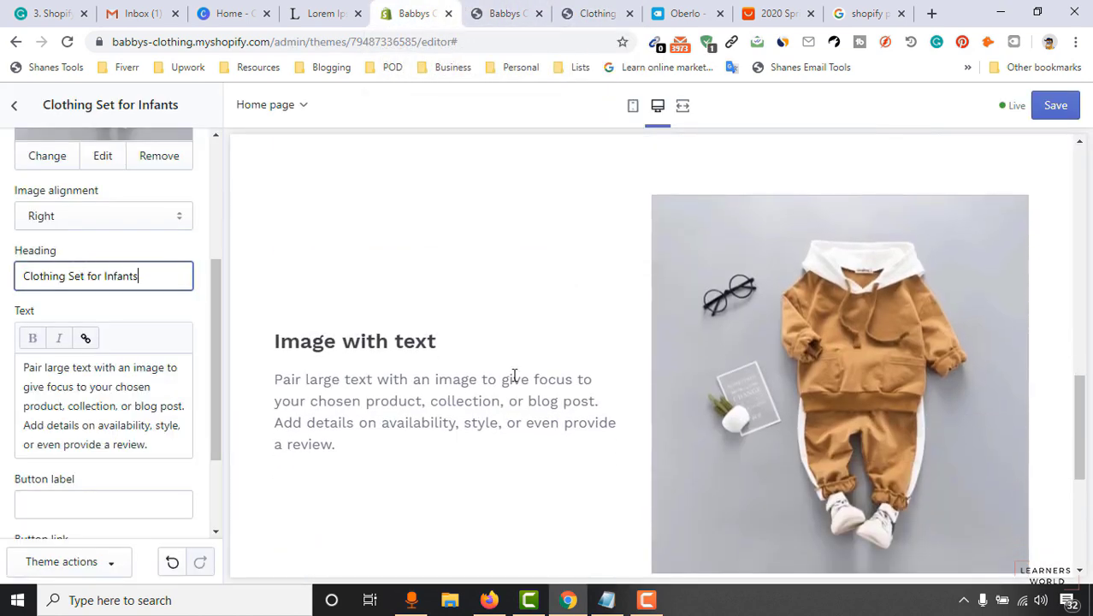
pyautogui.click(684, 12)
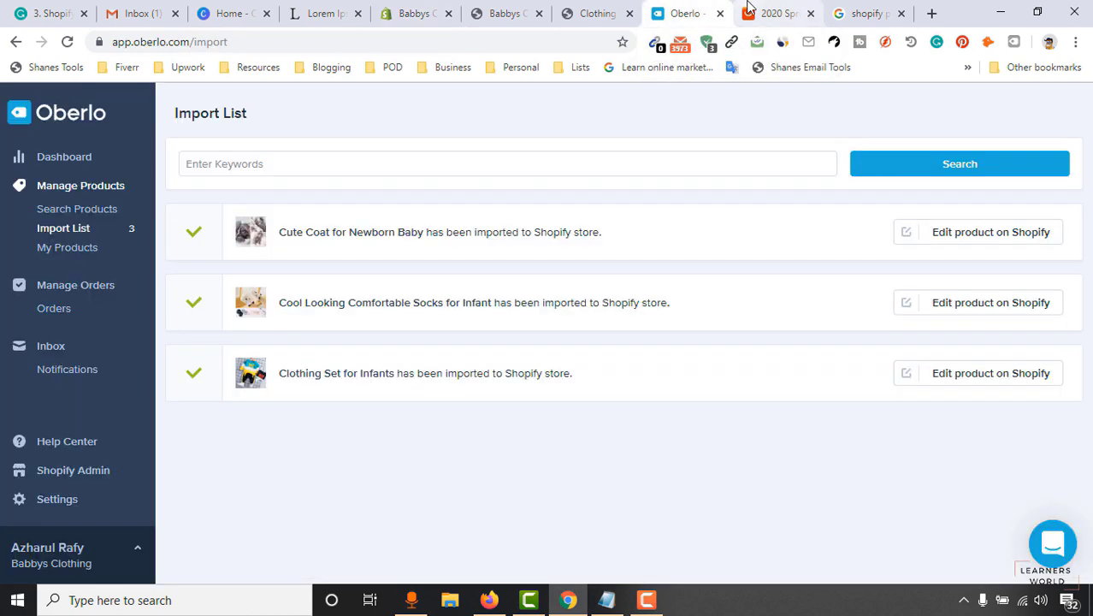
pyautogui.click(590, 10)
pyautogui.click(512, 12)
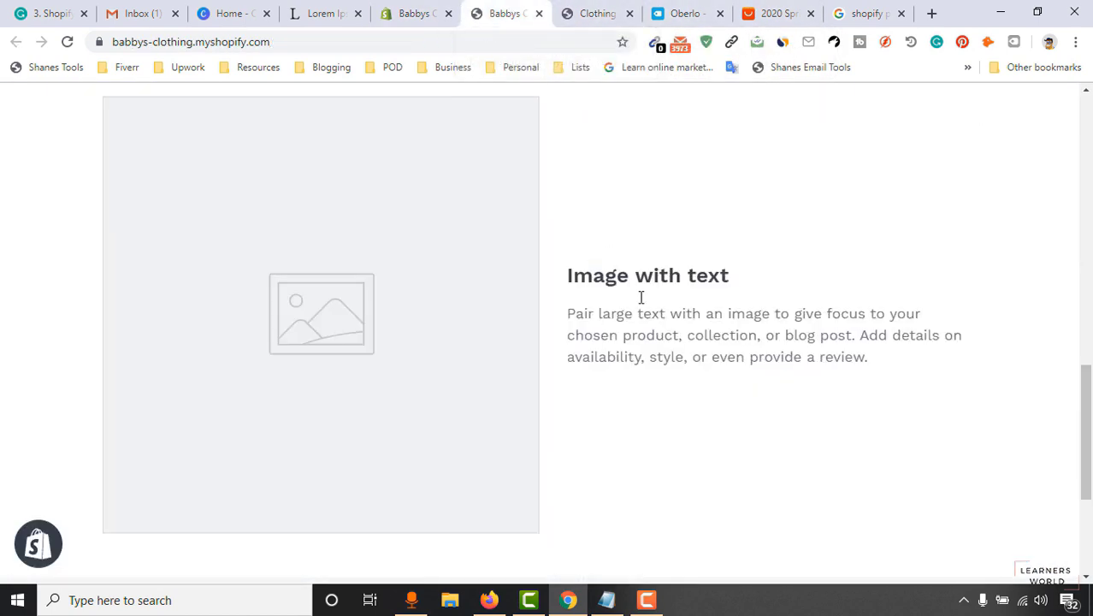
pyautogui.click(684, 12)
pyautogui.click(591, 12)
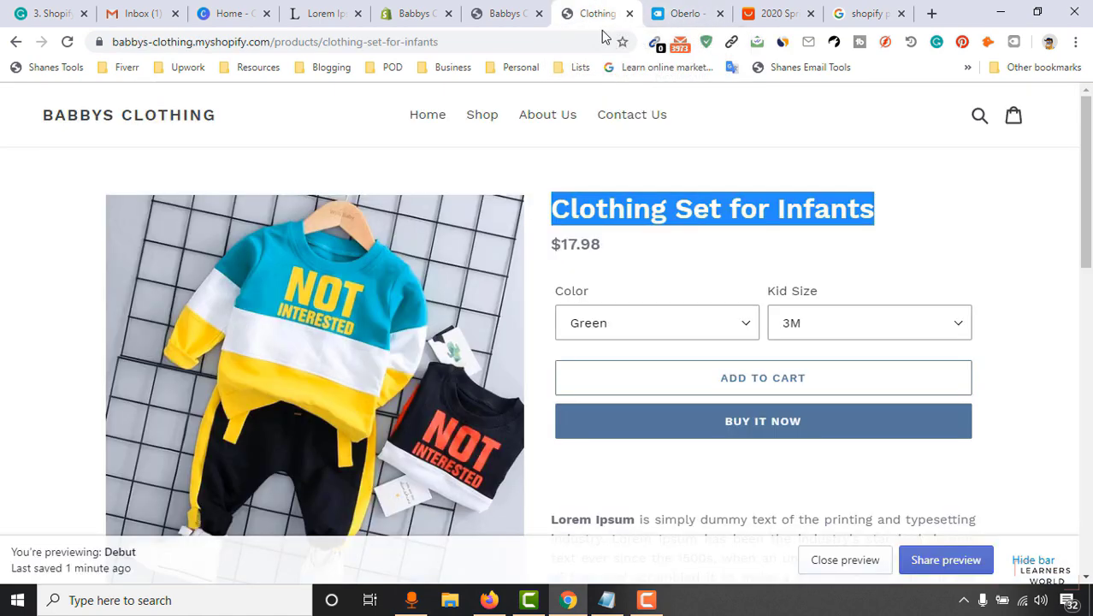
pyautogui.scroll(-3, 624, 360)
pyautogui.scroll(-1, 624, 360)
pyautogui.moveTo(552, 199); pyautogui.dragTo(980, 354)
pyautogui.rightClick(797, 293)
pyautogui.click(808, 306)
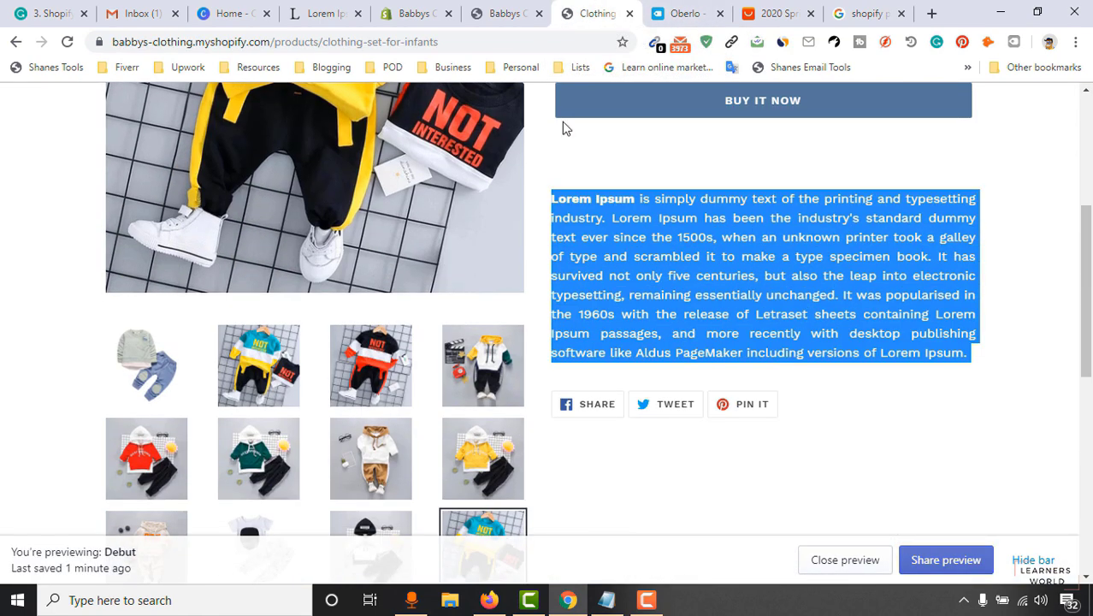
# Replace the section's body text with the copied description and remove the share-link text.
pyautogui.click(396, 8)
pyautogui.click(122, 445)
pyautogui.hotkey('ctrl', 'a')
pyautogui.hotkey('ctrl', 'v')
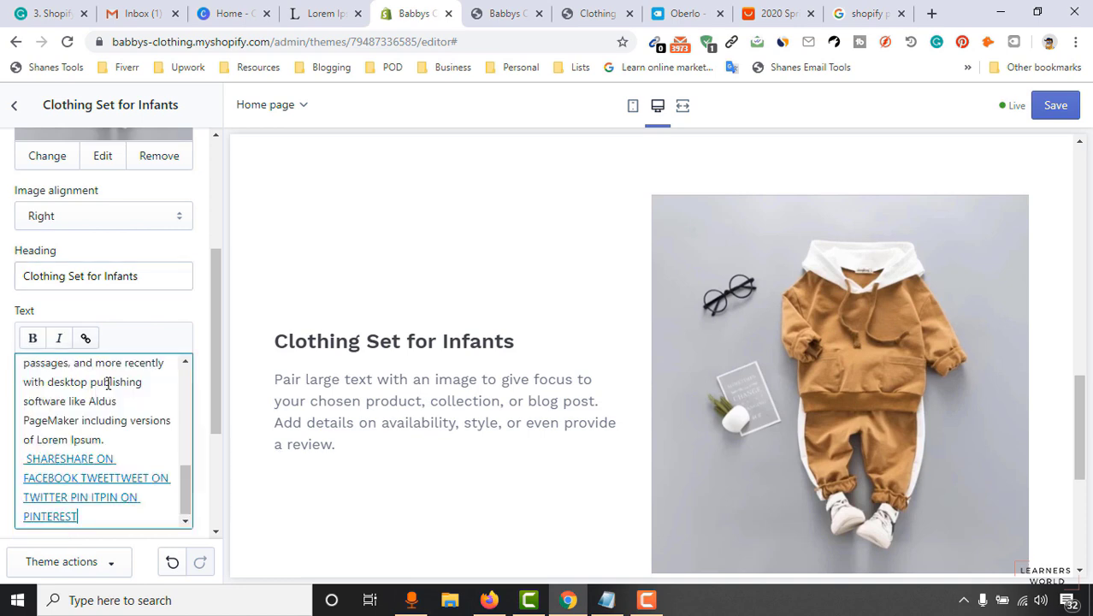
pyautogui.moveTo(28, 459); pyautogui.dragTo(144, 569)
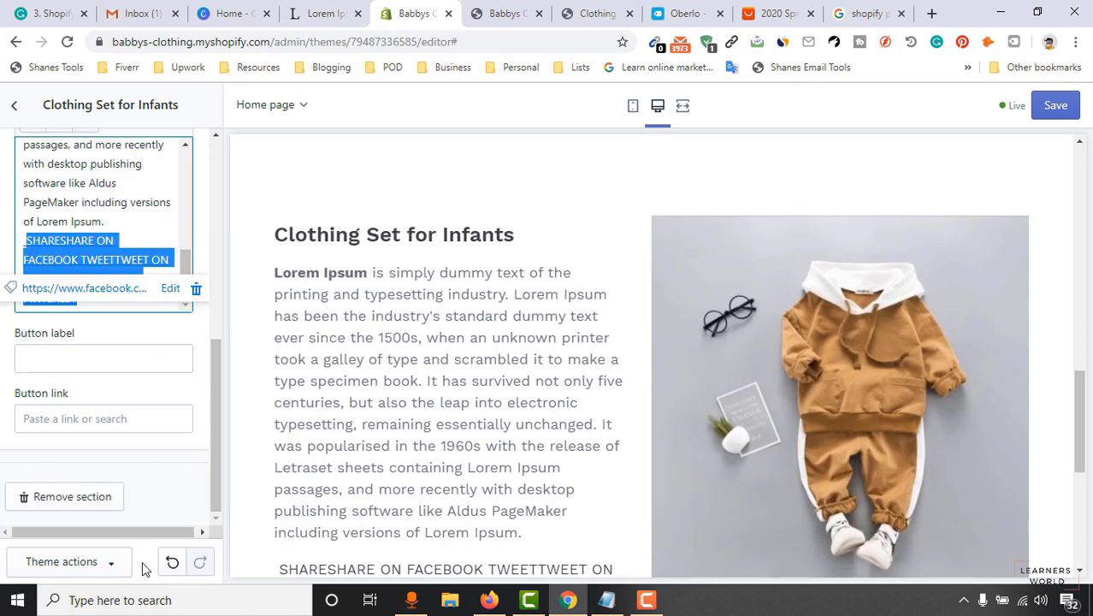
pyautogui.press('BackSpace')
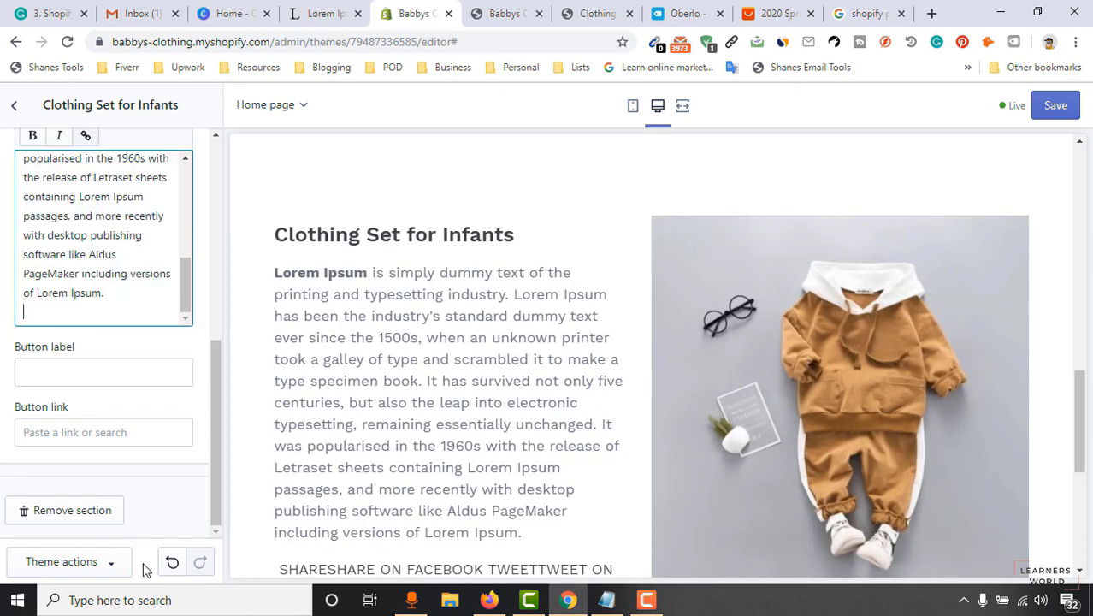
# Delete the description's closing sentences so the text ends at 'unchanged.'.
pyautogui.scroll(-2, 519, 417)
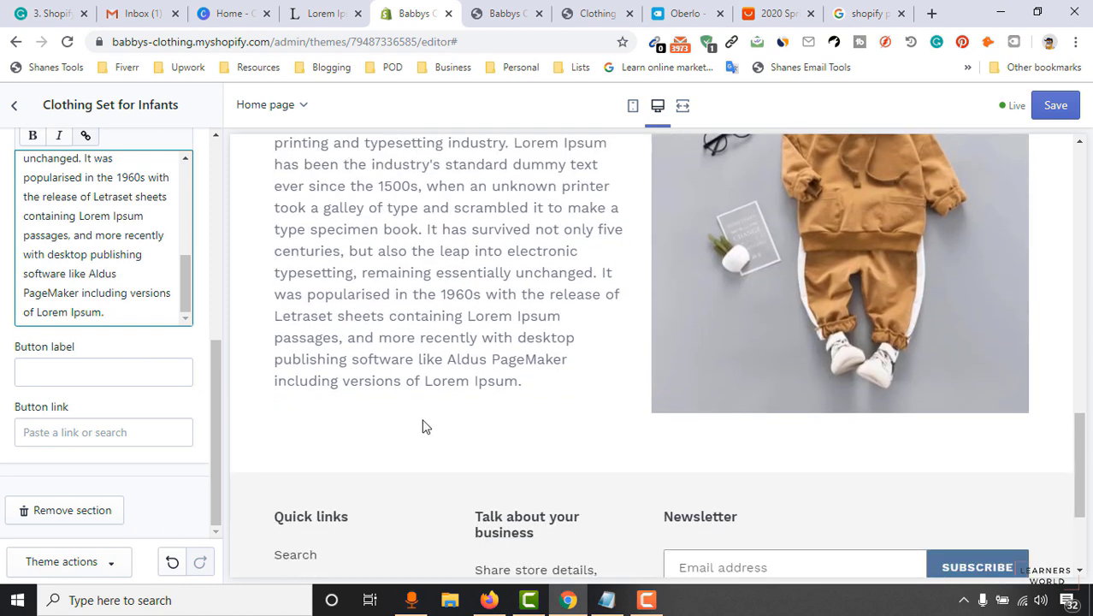
pyautogui.scroll(1, 590, 385)
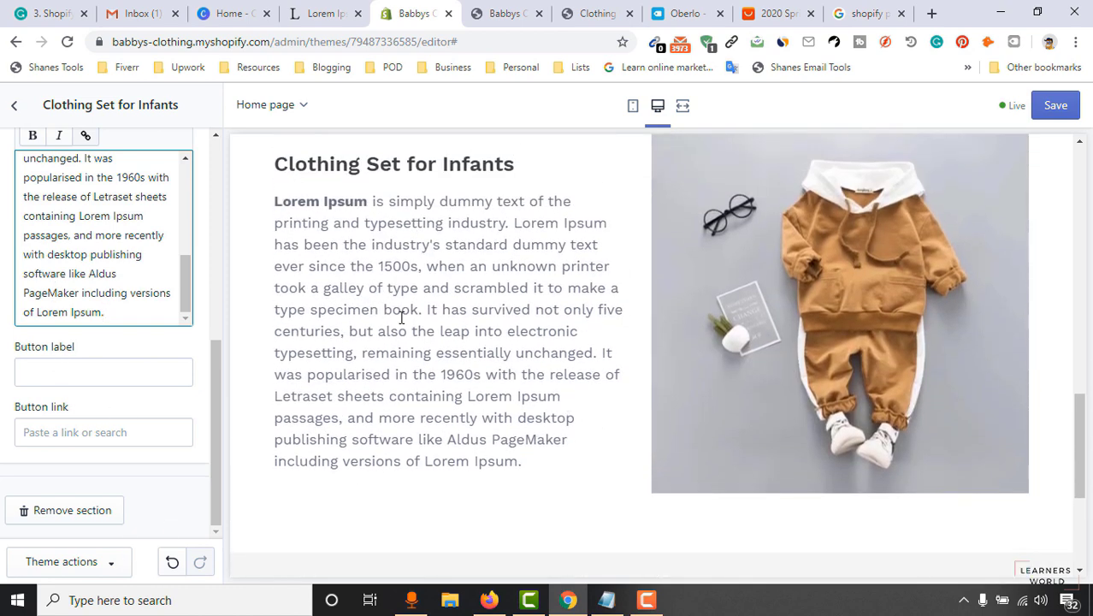
pyautogui.scroll(1, 432, 313)
pyautogui.scroll(-1, 478, 368)
pyautogui.scroll(1, 479, 406)
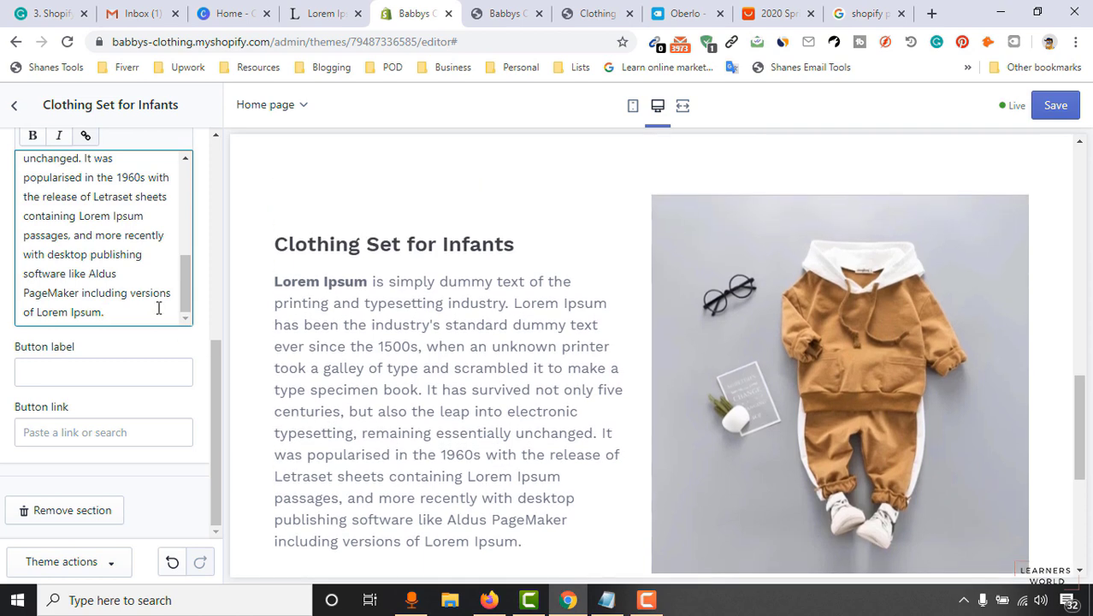
pyautogui.scroll(1, 176, 310)
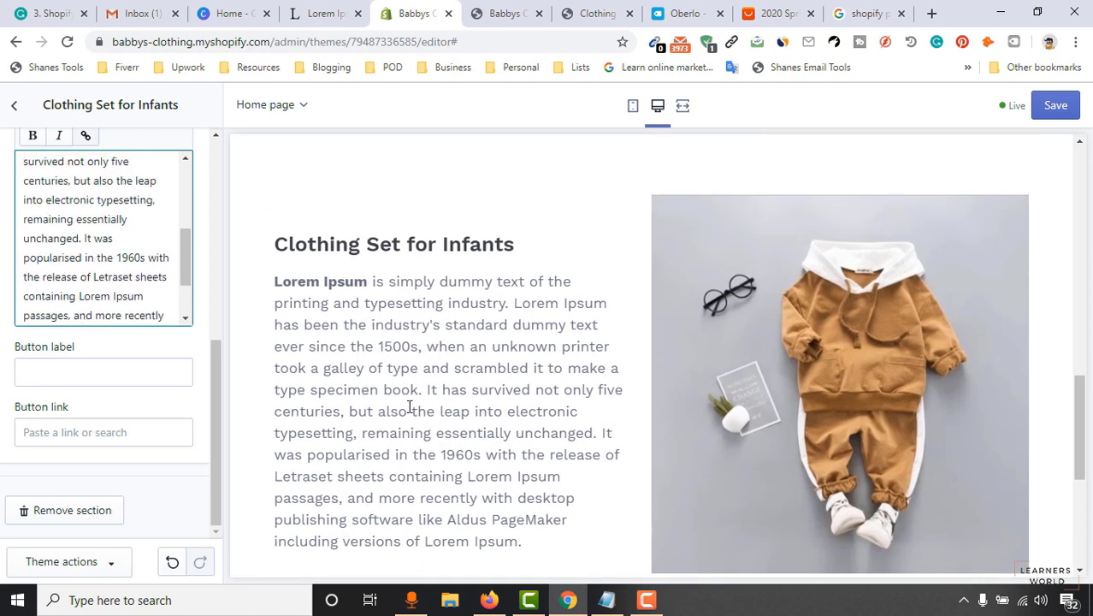
pyautogui.scroll(-1, 409, 407)
pyautogui.moveTo(86, 239); pyautogui.dragTo(205, 341)
pyautogui.press('BackSpace')
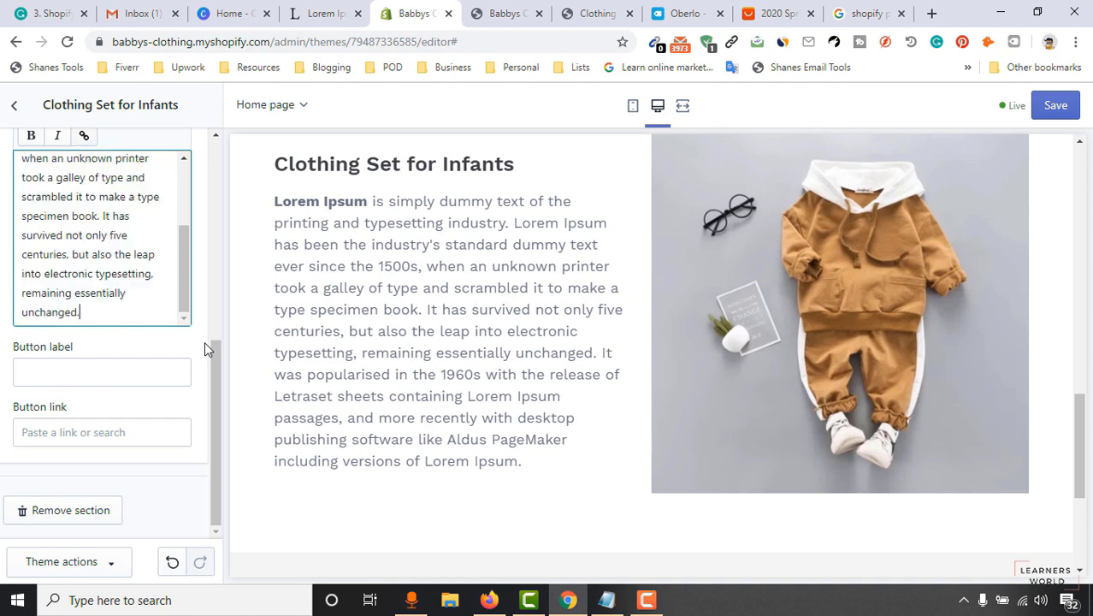
pyautogui.press('Return')
# Label the button SHOP NOW and link it to the Clothing Set for Infants product.
pyautogui.click(119, 379)
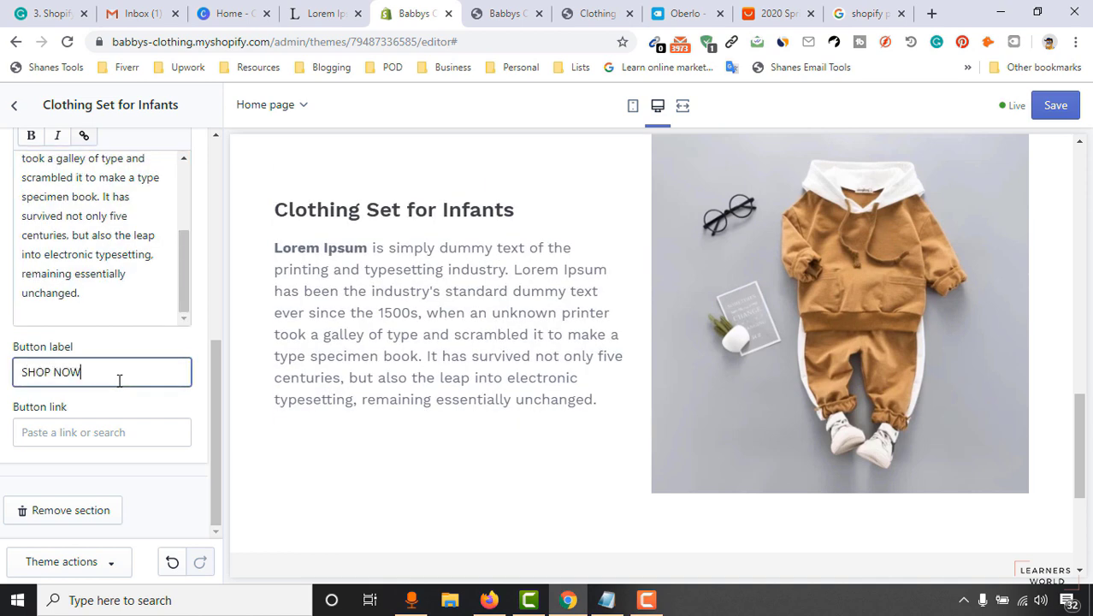
pyautogui.click(54, 435)
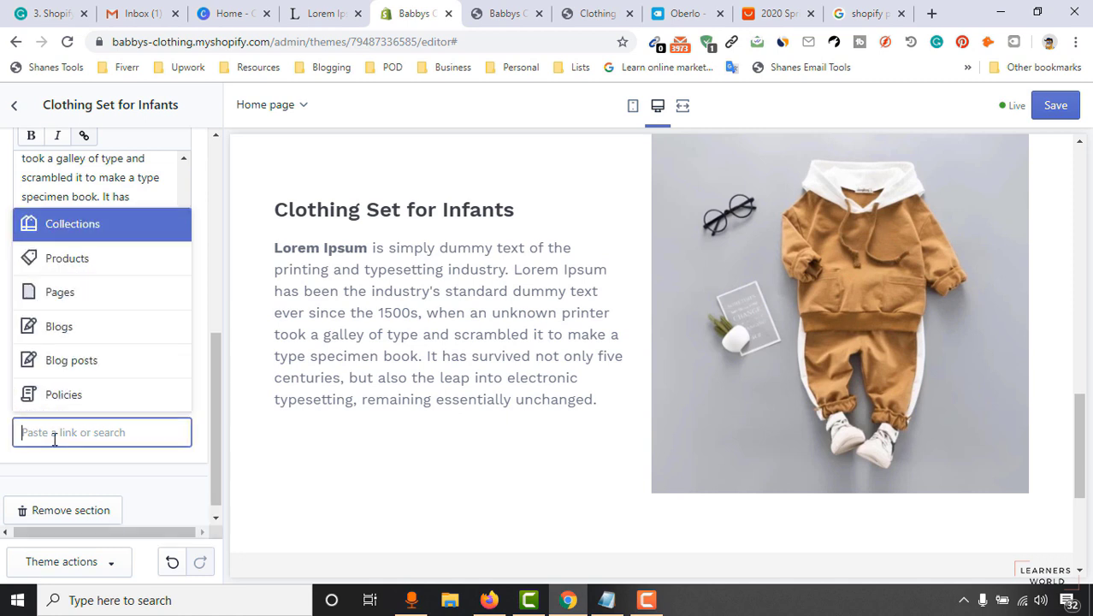
pyautogui.click(118, 270)
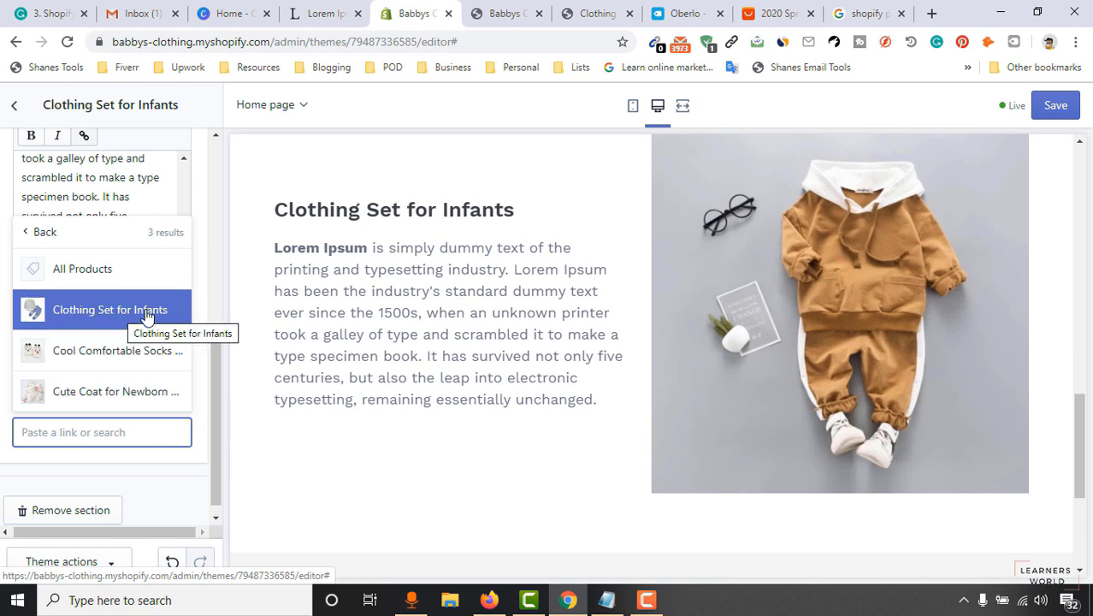
pyautogui.click(147, 317)
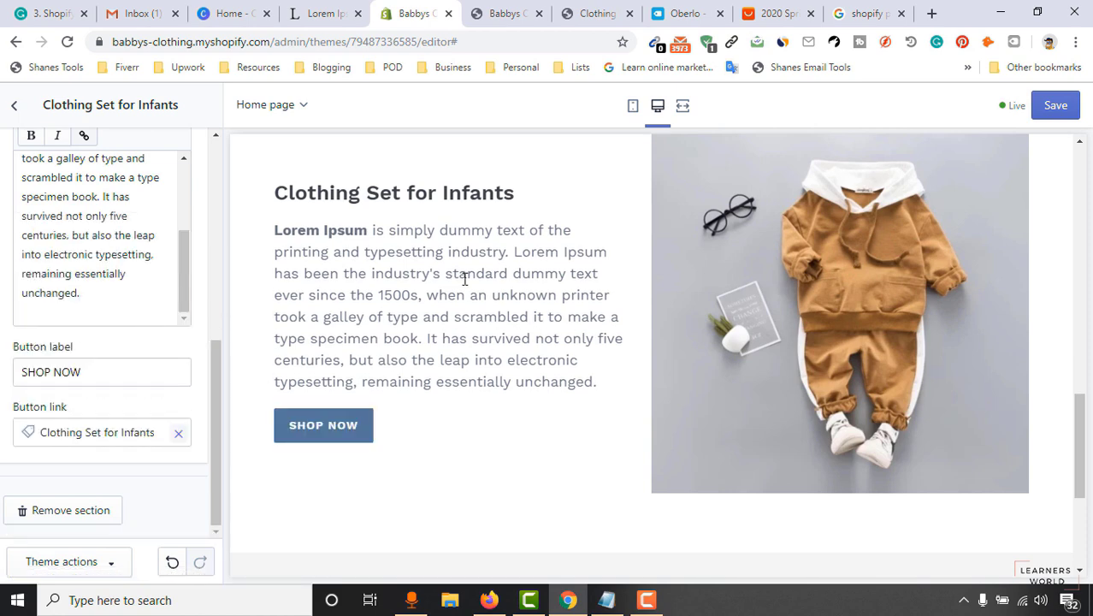
pyautogui.scroll(10, 975, 290)
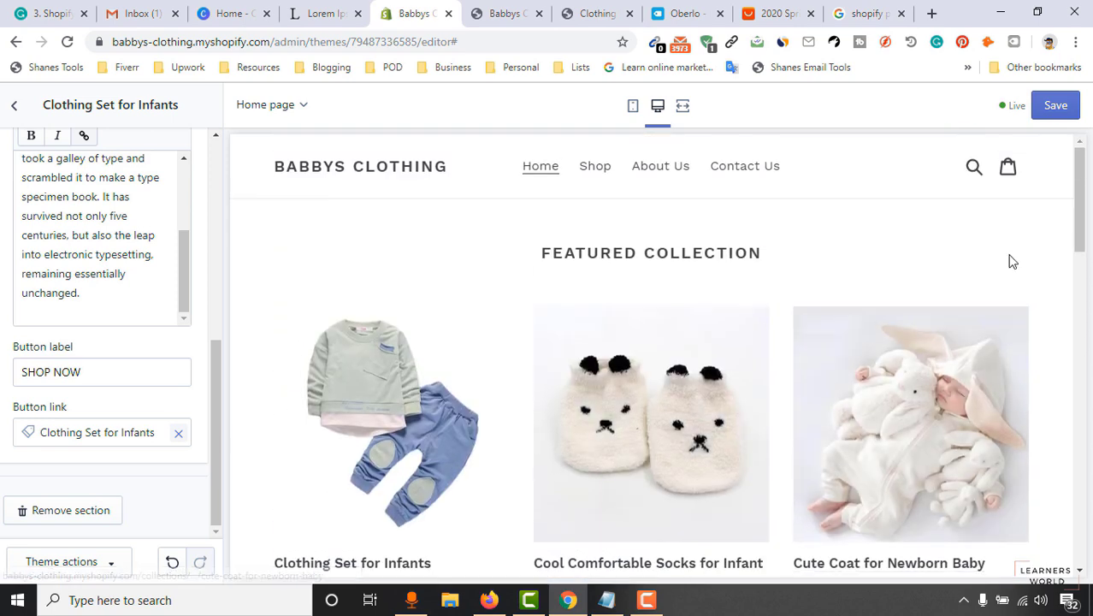
pyautogui.moveTo(1088, 176); pyautogui.dragTo(1087, 308)
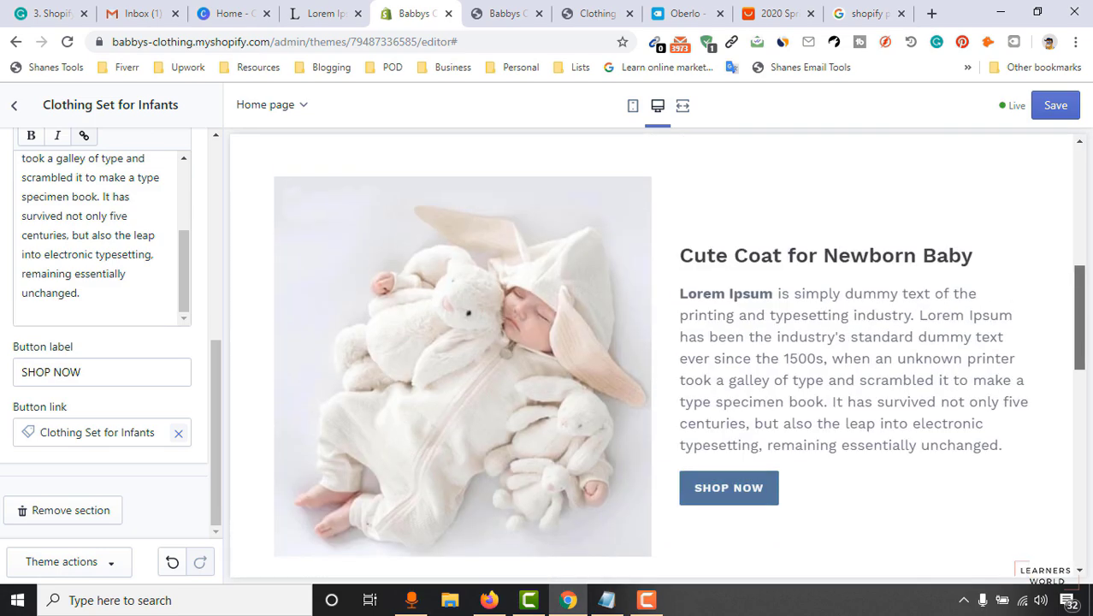
# Save the theme and return to the home page section list.
pyautogui.click(1052, 111)
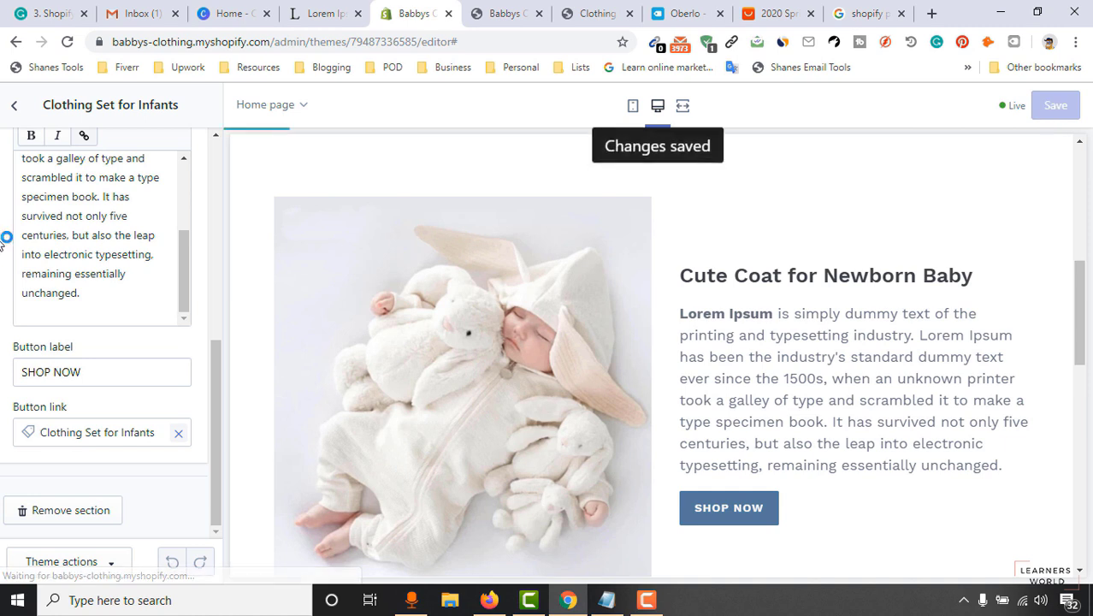
pyautogui.click(13, 108)
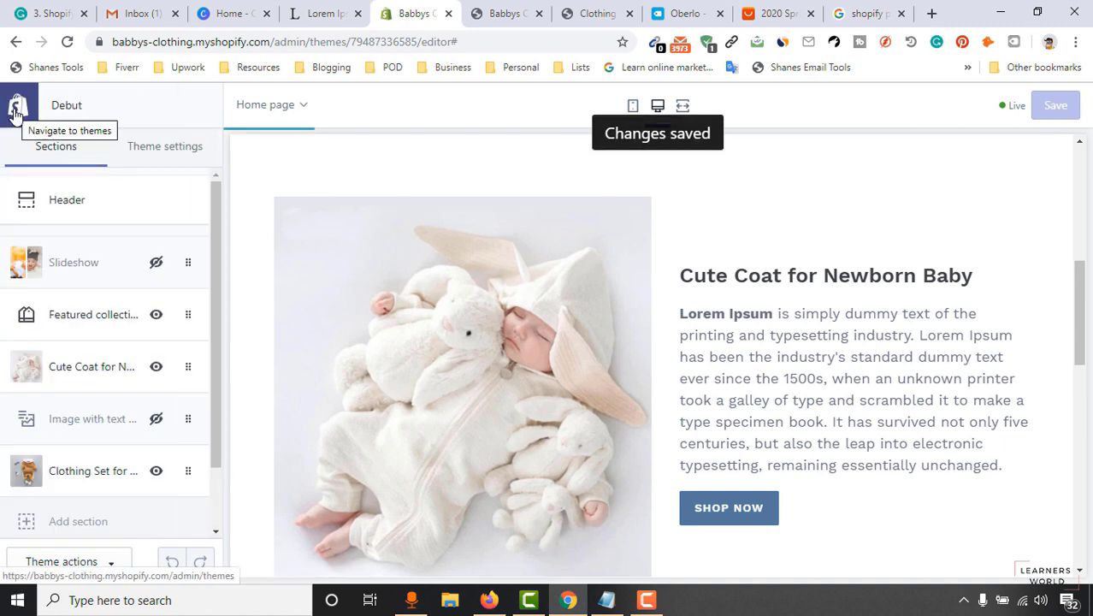
pyautogui.scroll(-2, 112, 420)
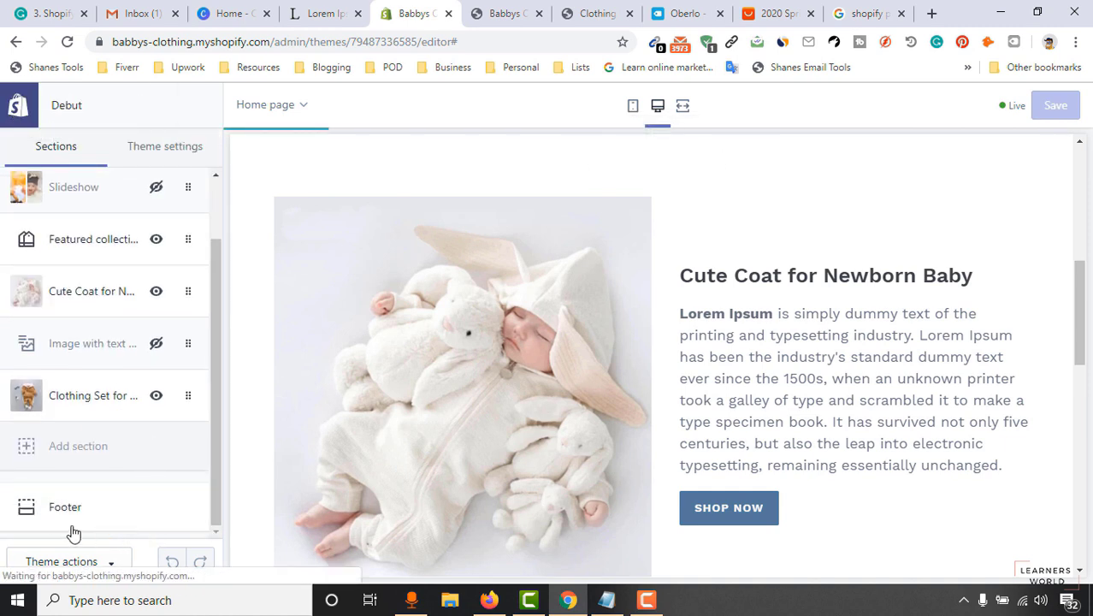
pyautogui.scroll(2, 141, 408)
pyautogui.scroll(-2, 128, 436)
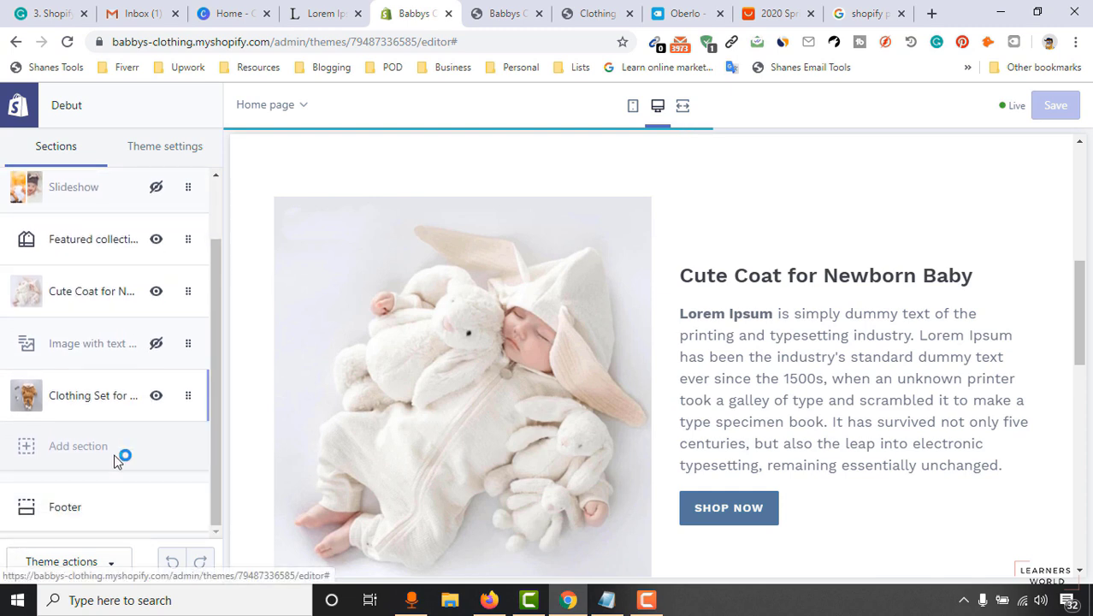
# Open Theme settings and look through the Colors settings.
pyautogui.click(166, 163)
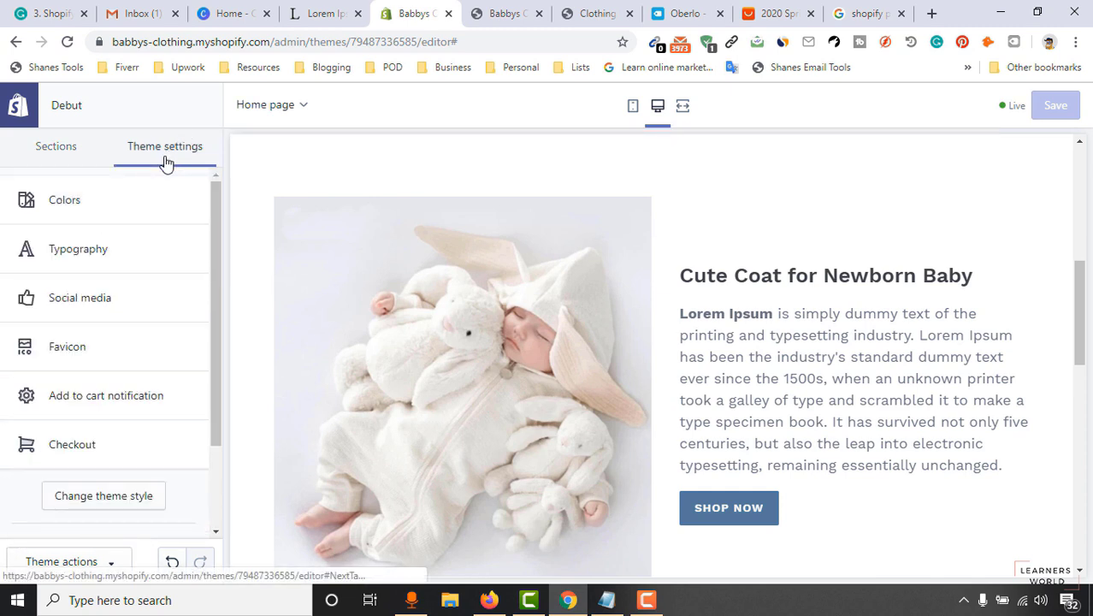
pyautogui.scroll(-2, 92, 493)
pyautogui.scroll(3, 92, 493)
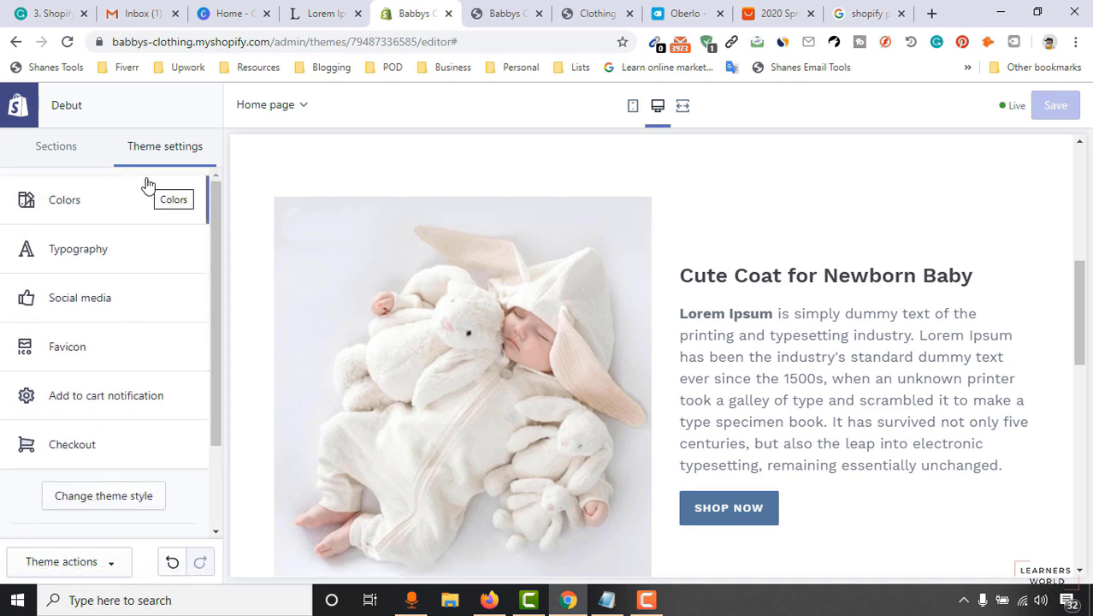
pyautogui.click(127, 213)
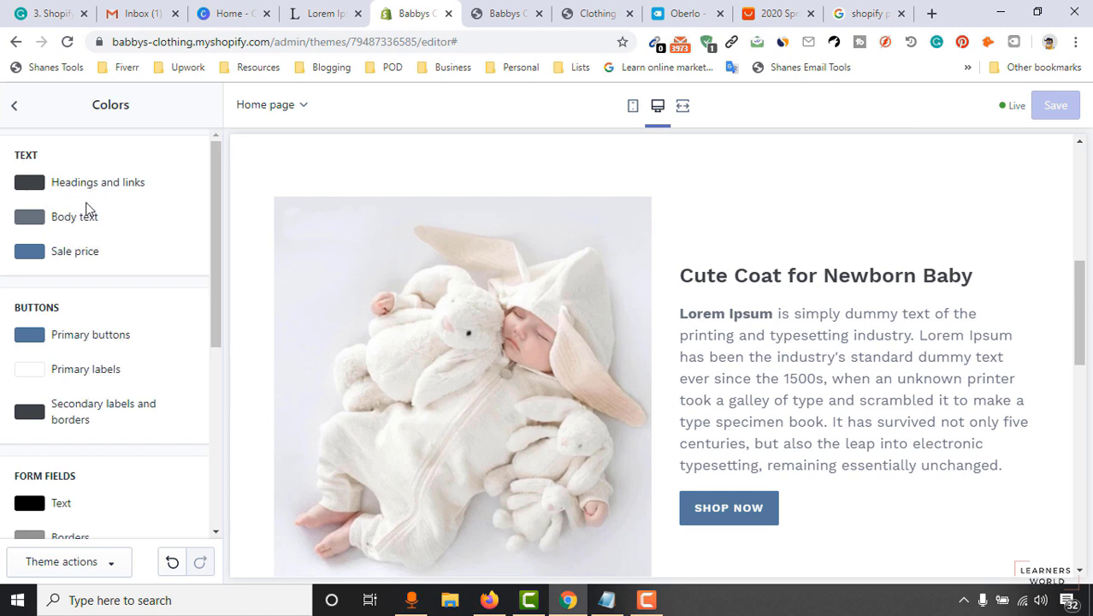
pyautogui.scroll(-2, 154, 307)
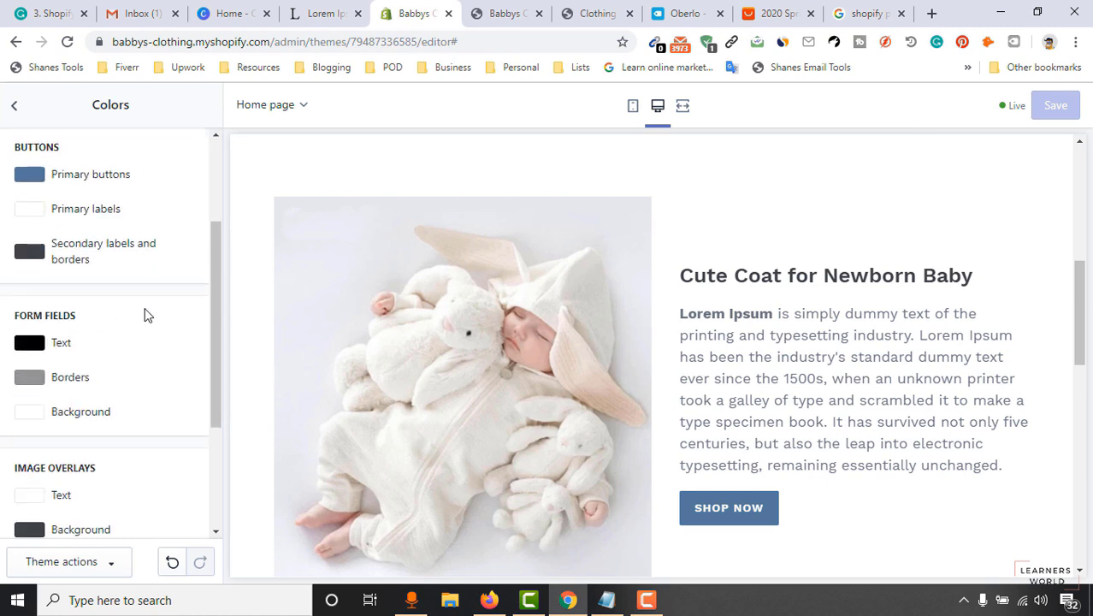
pyautogui.scroll(1, 61, 257)
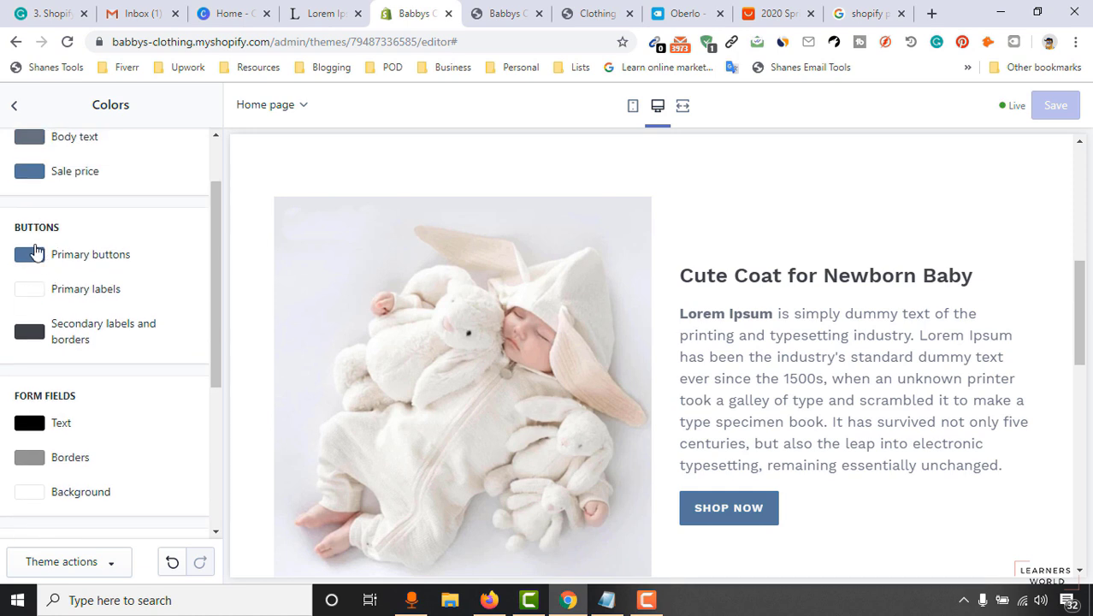
pyautogui.scroll(-2, 23, 387)
pyautogui.scroll(-2, 94, 437)
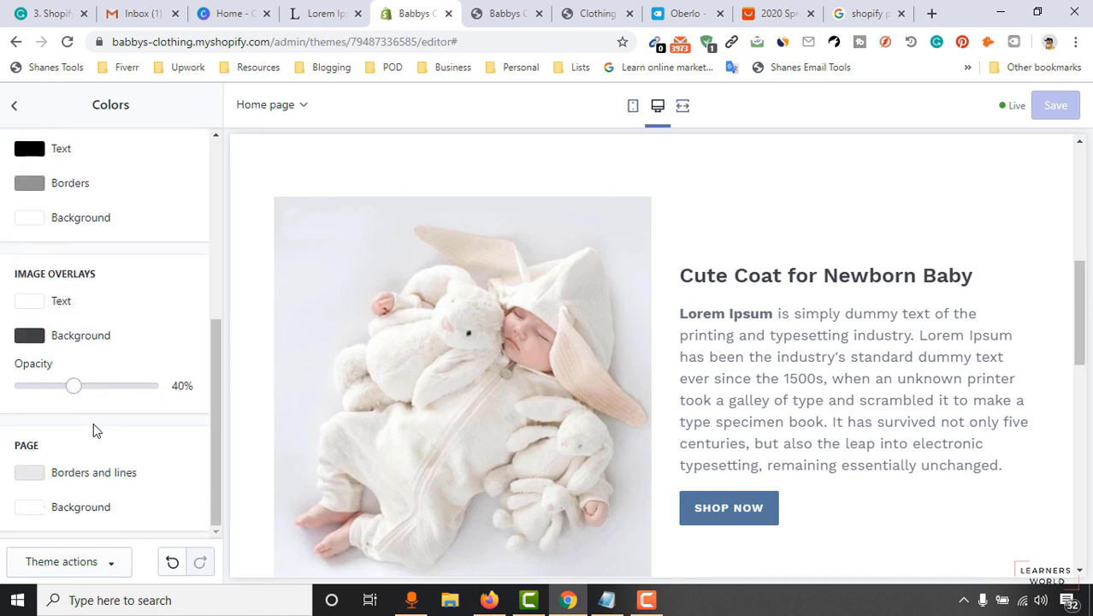
pyautogui.scroll(6, 110, 477)
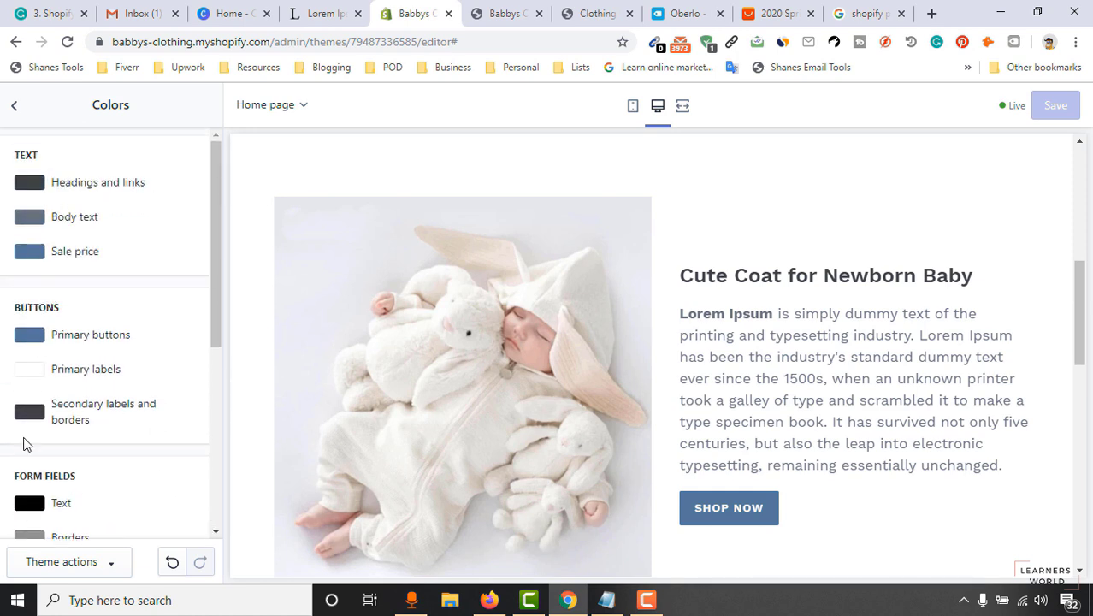
pyautogui.scroll(6, 854, 332)
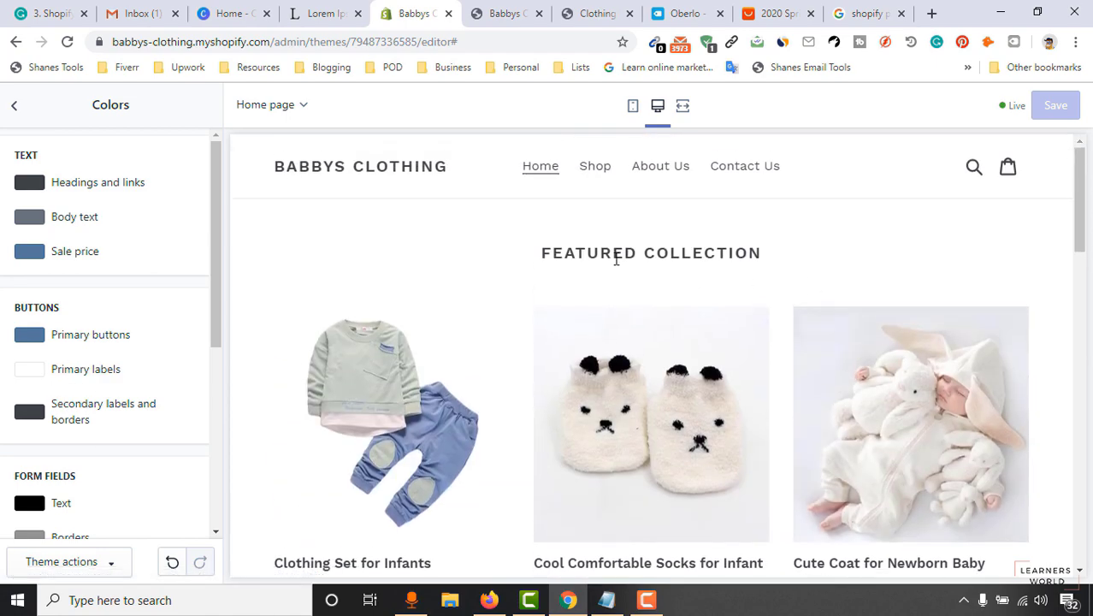
pyautogui.scroll(-4, 649, 327)
pyautogui.scroll(3, 648, 334)
pyautogui.scroll(-8, 647, 334)
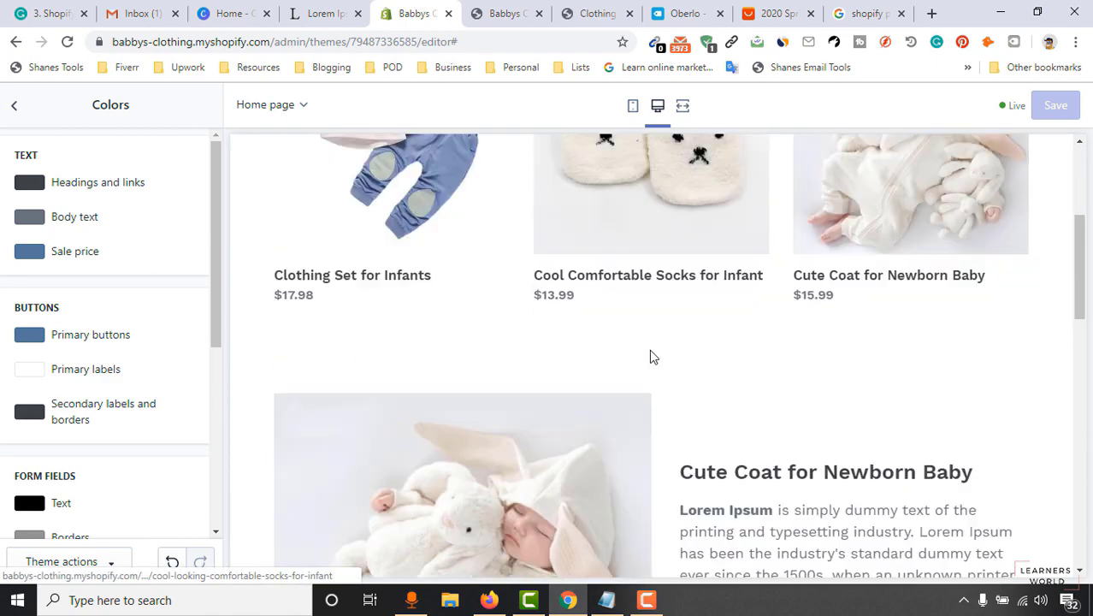
pyautogui.scroll(-6, 766, 441)
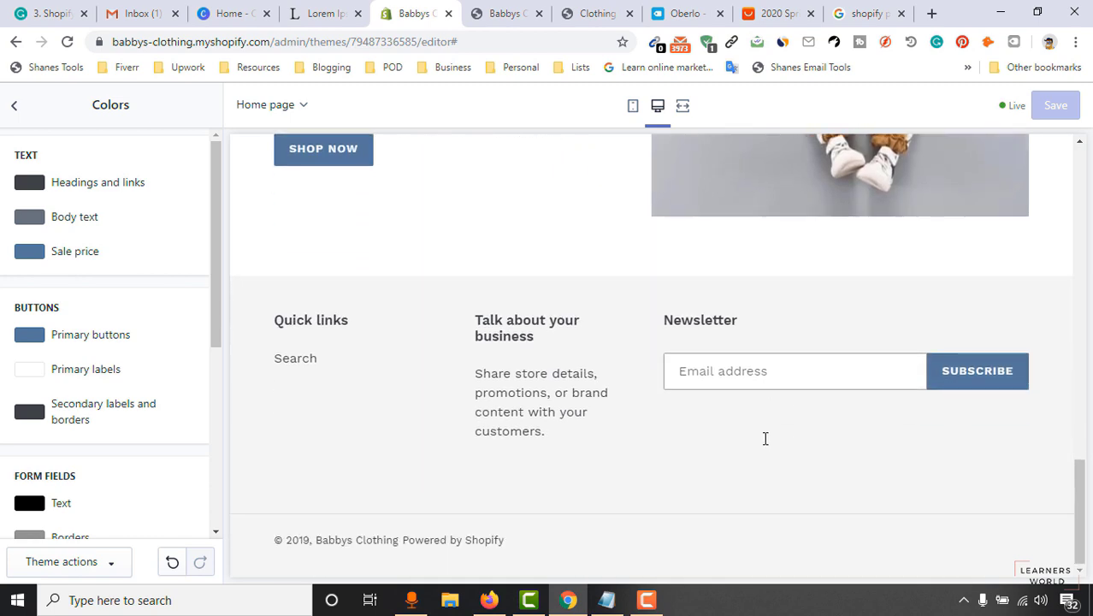
pyautogui.scroll(10, 773, 398)
pyautogui.scroll(5, 607, 358)
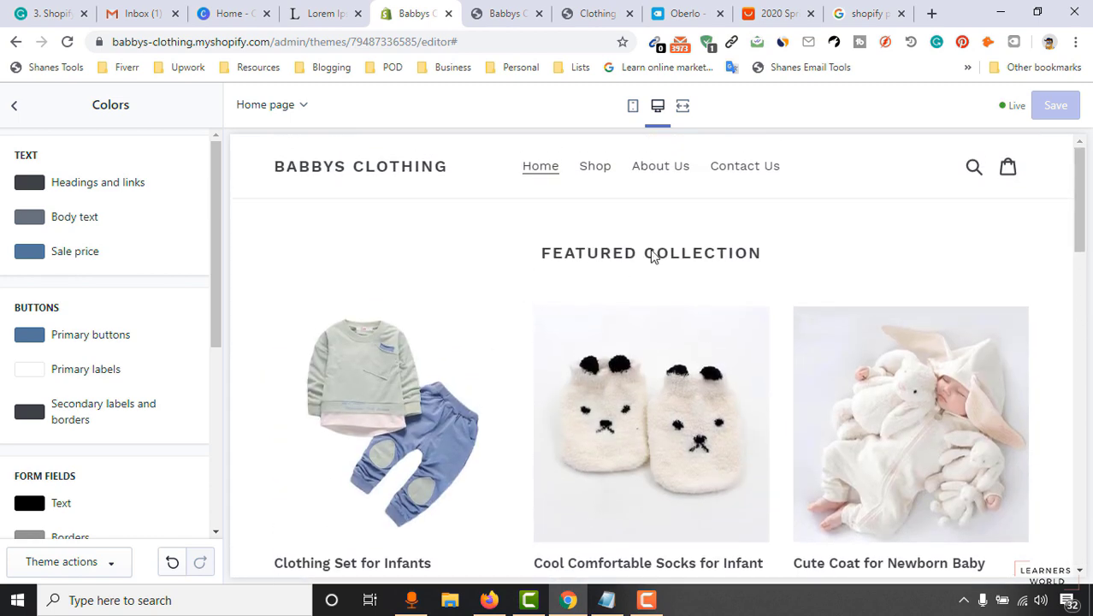
pyautogui.scroll(-2, 630, 264)
pyautogui.scroll(-2, 616, 411)
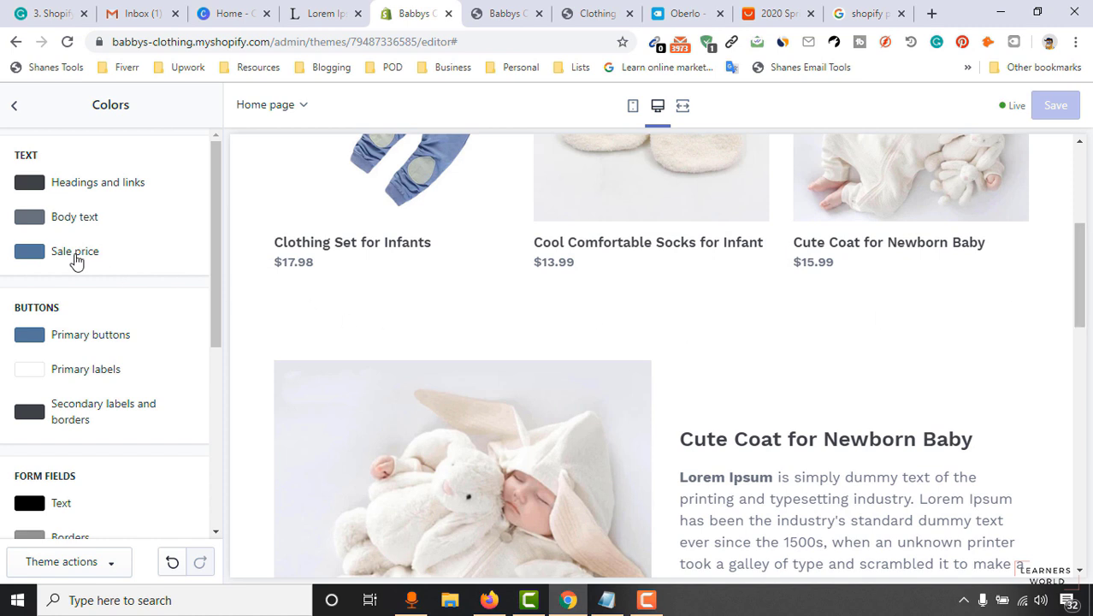
pyautogui.scroll(-4, 51, 394)
pyautogui.scroll(4, 59, 427)
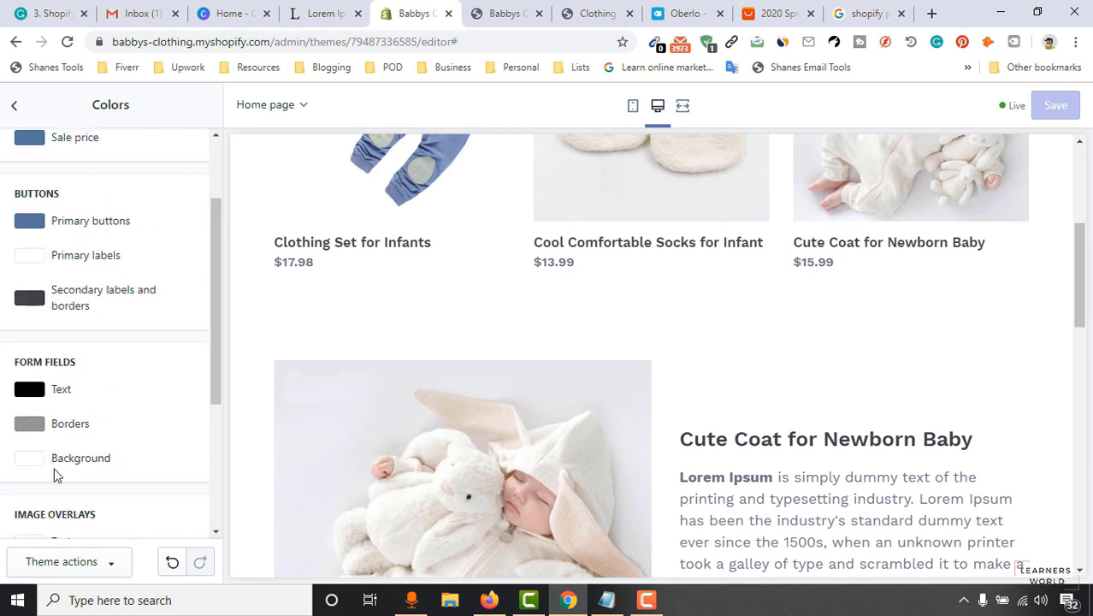
# Review the Typography settings, then open the Social media settings.
pyautogui.click(17, 106)
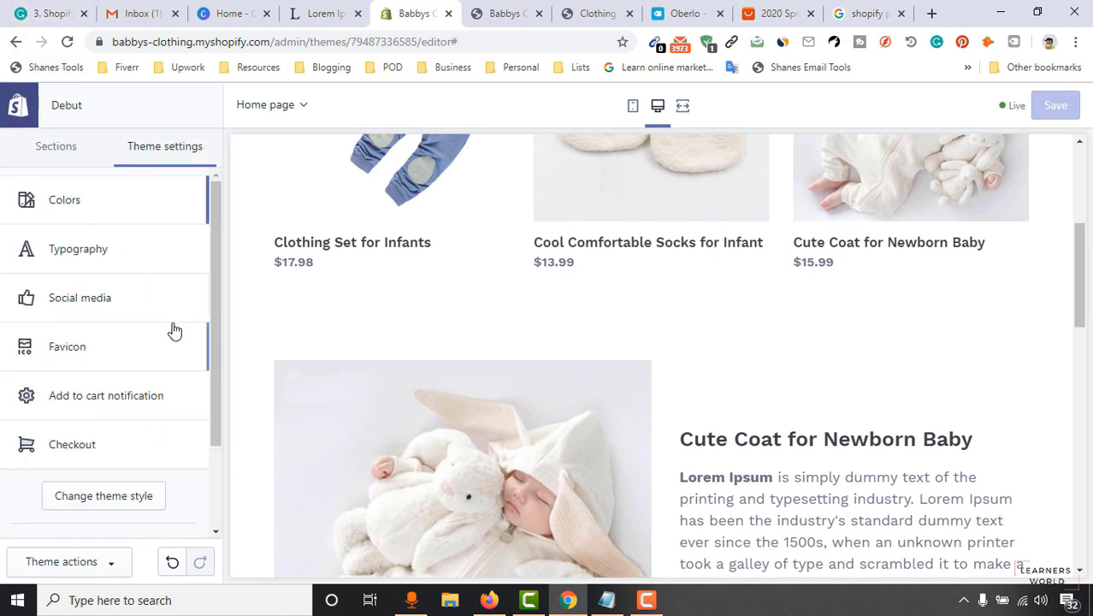
pyautogui.click(82, 264)
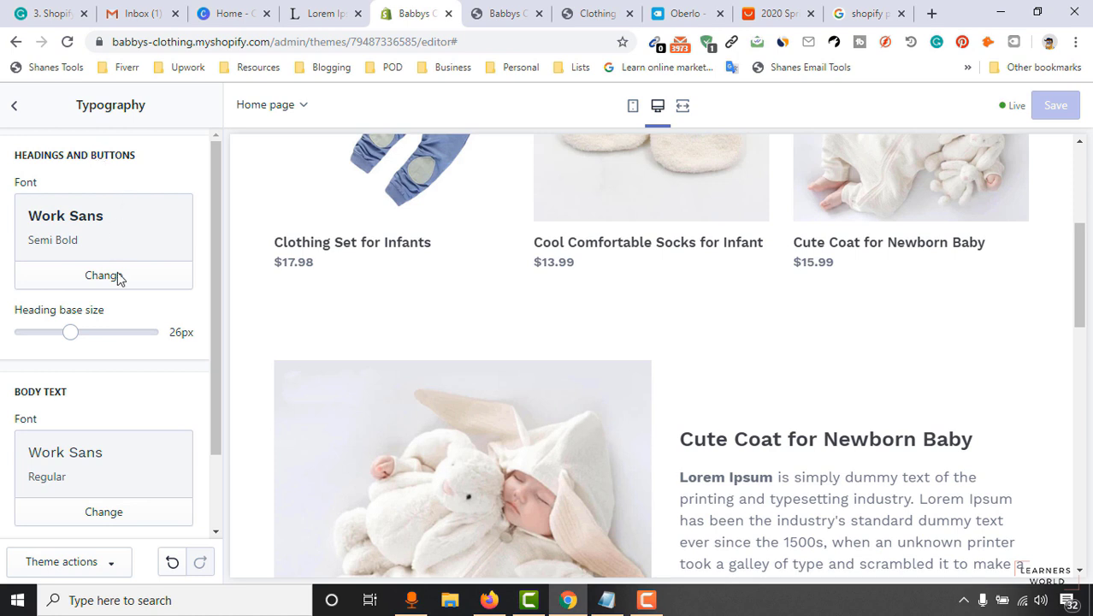
pyautogui.scroll(-1, 43, 319)
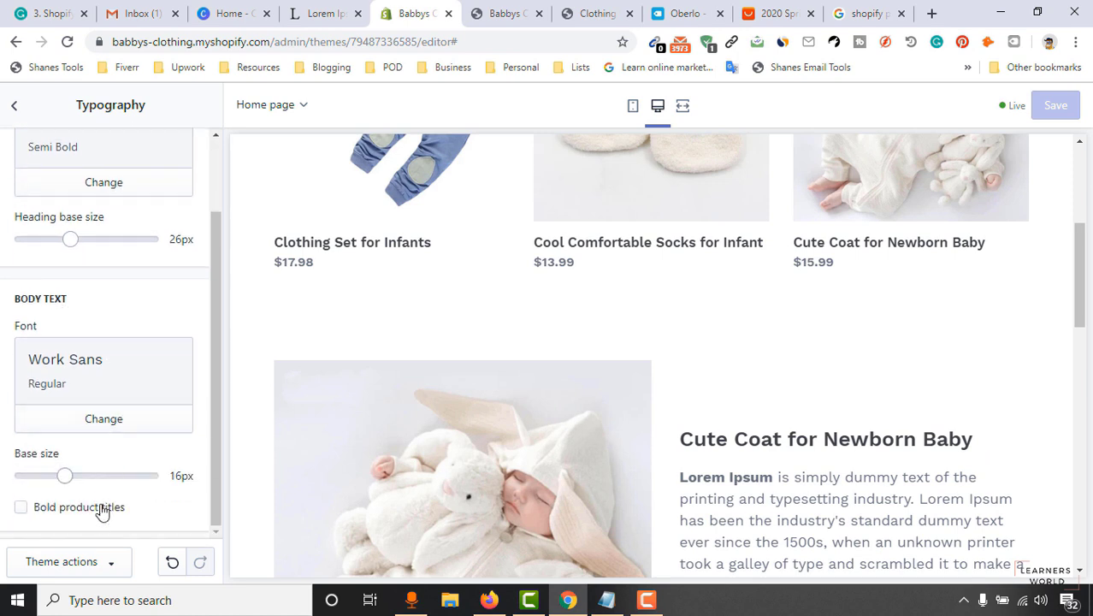
pyautogui.click(14, 105)
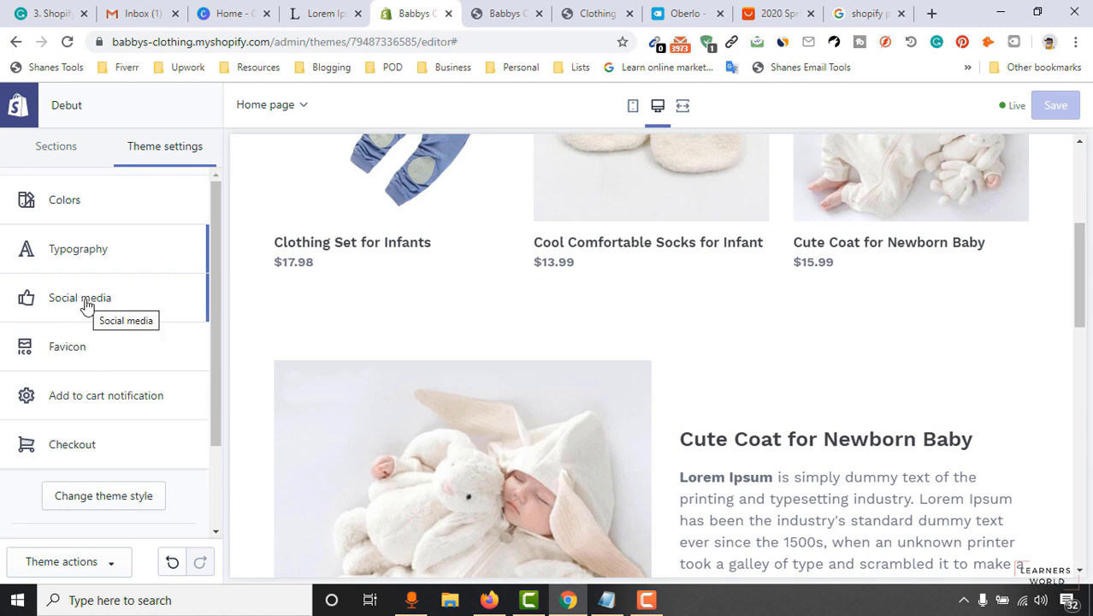
pyautogui.click(75, 318)
# Dismiss the new-mail notification and mute Gmail checker alerts for 4 hours.
pyautogui.moveTo(219, 256); pyautogui.dragTo(217, 302)
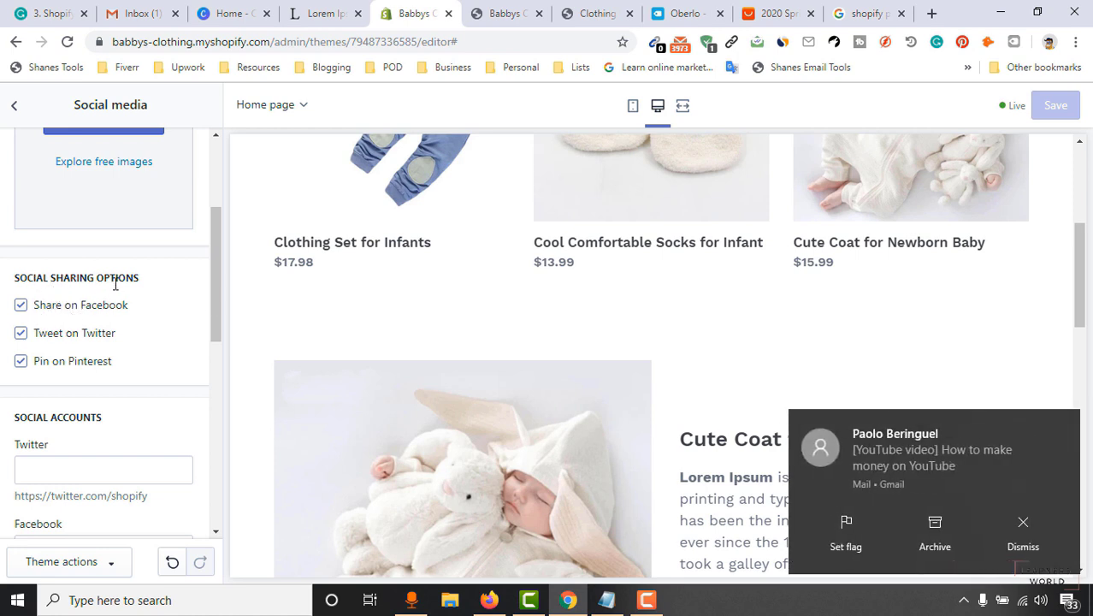
pyautogui.click(1064, 425)
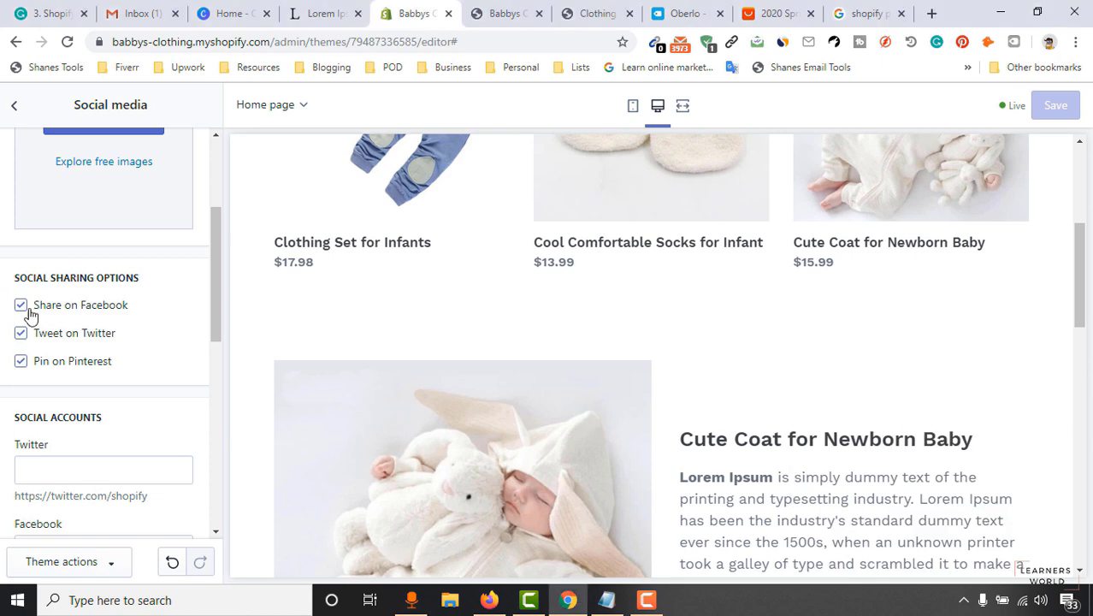
pyautogui.click(509, 14)
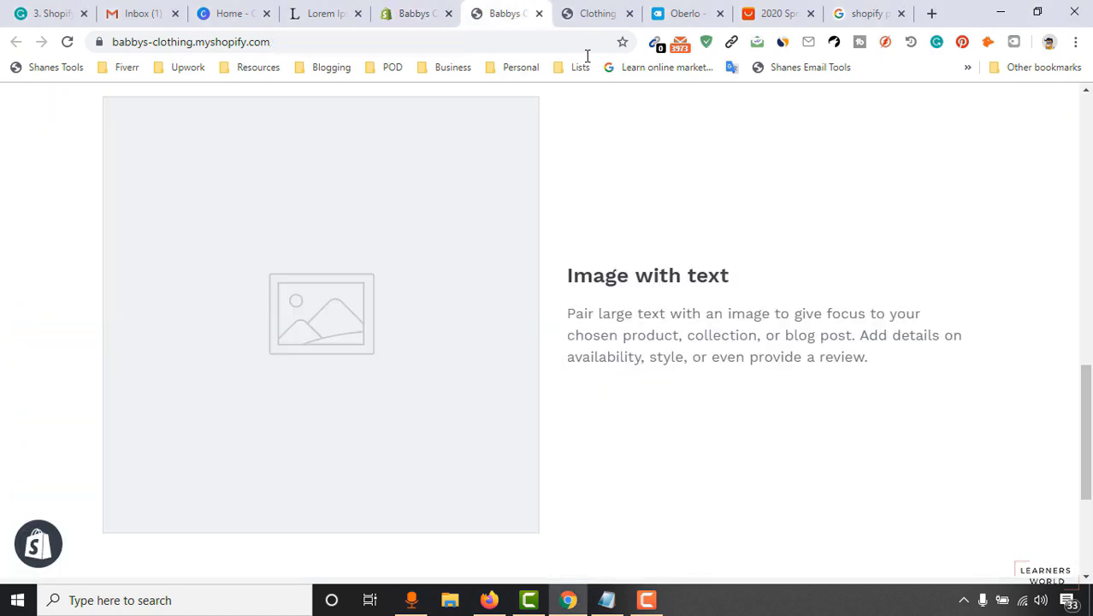
pyautogui.click(570, 11)
pyautogui.click(930, 436)
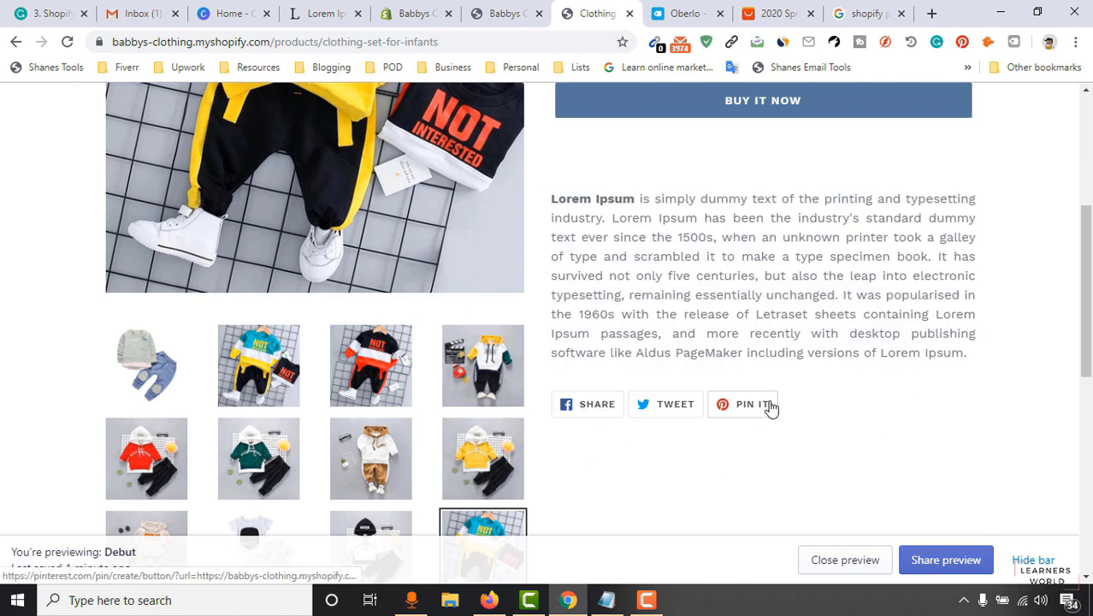
pyautogui.rightClick(684, 43)
pyautogui.moveTo(744, 152)
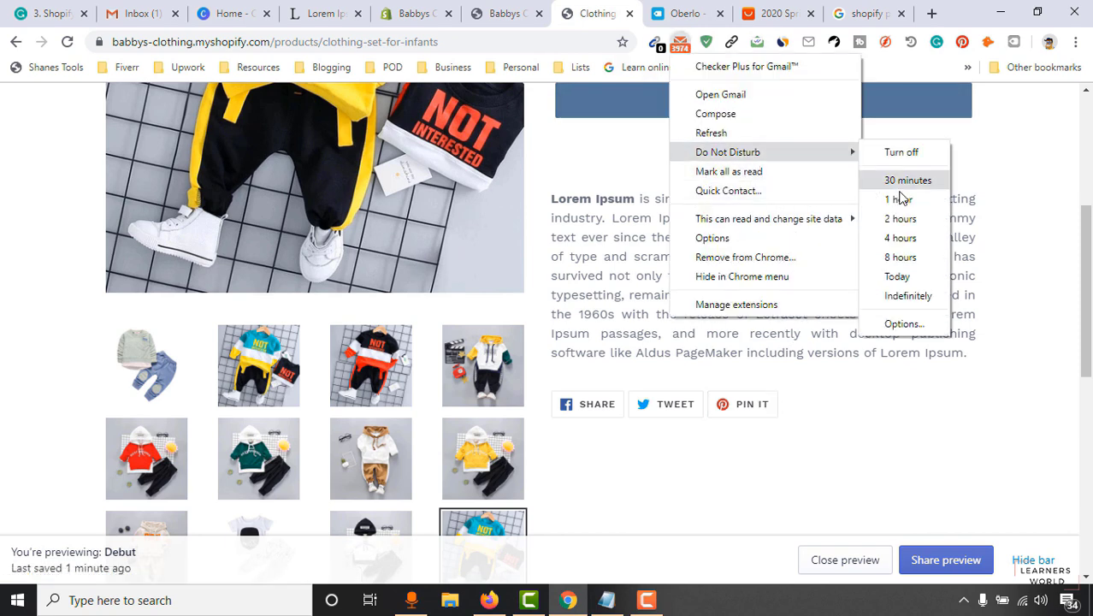
pyautogui.click(909, 238)
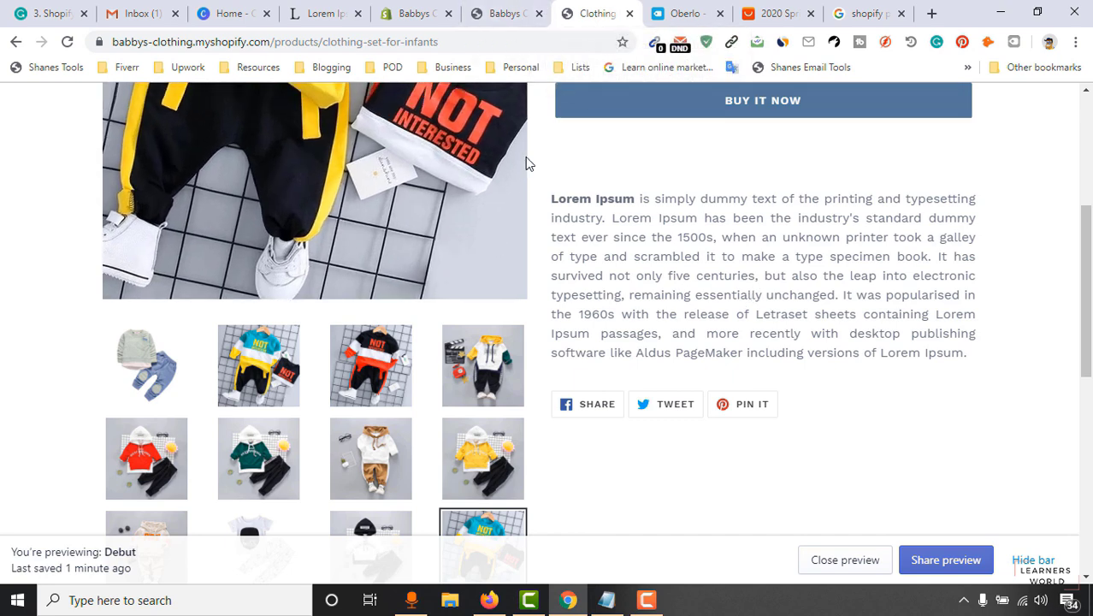
# Scroll the theme editor and the storefront home page down to the footer.
pyautogui.click(512, 10)
pyautogui.click(414, 12)
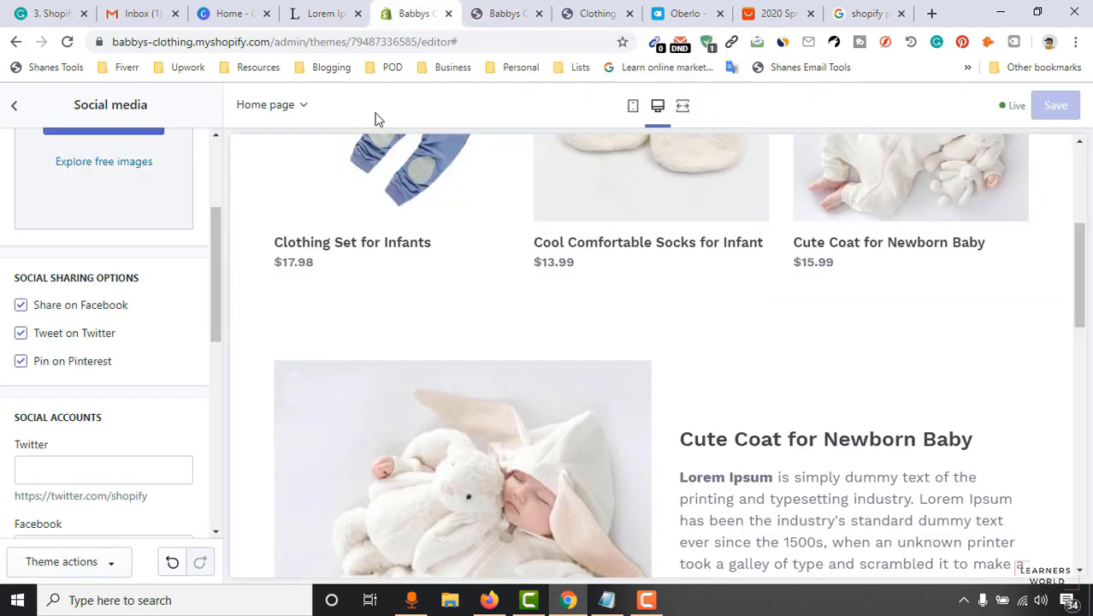
pyautogui.scroll(-2, 131, 425)
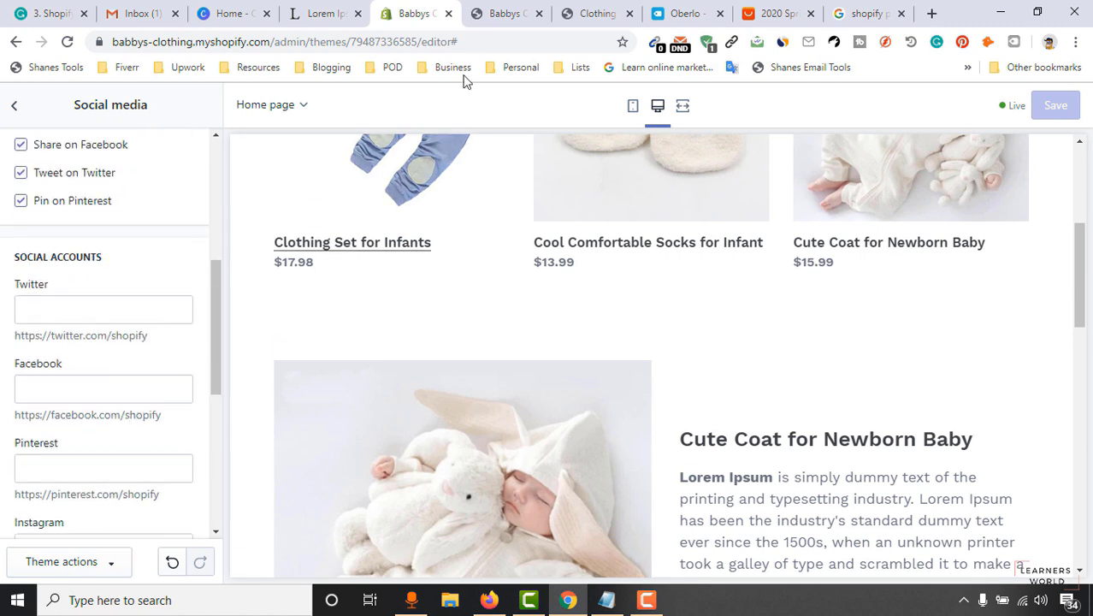
pyautogui.click(511, 13)
pyautogui.scroll(-3, 644, 468)
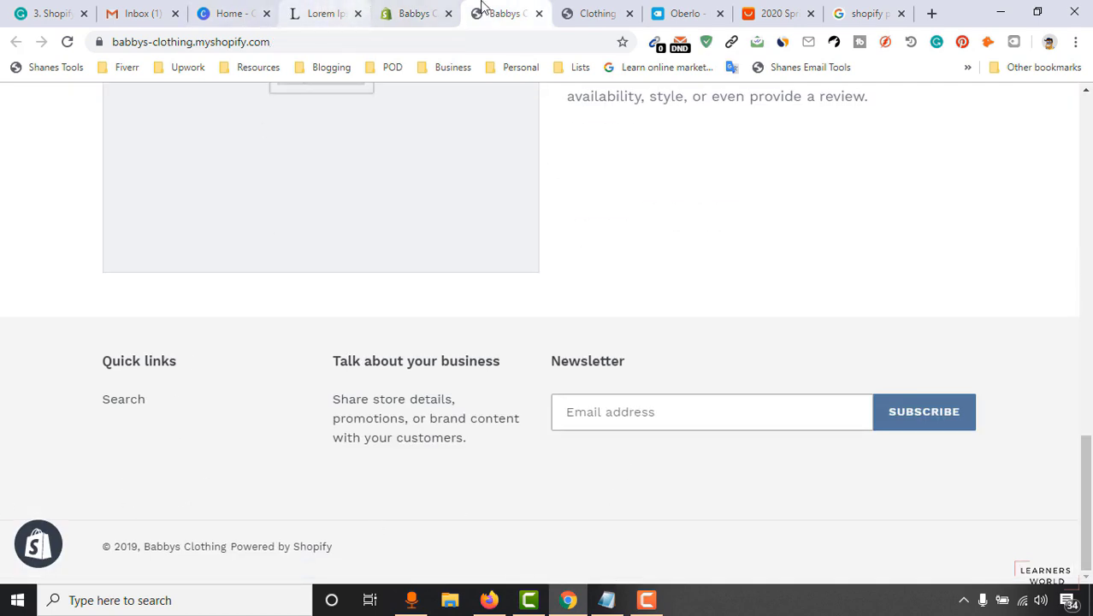
pyautogui.click(395, 7)
# Enter twitter.com/ as the Twitter link and copy it for reuse.
pyautogui.click(73, 301)
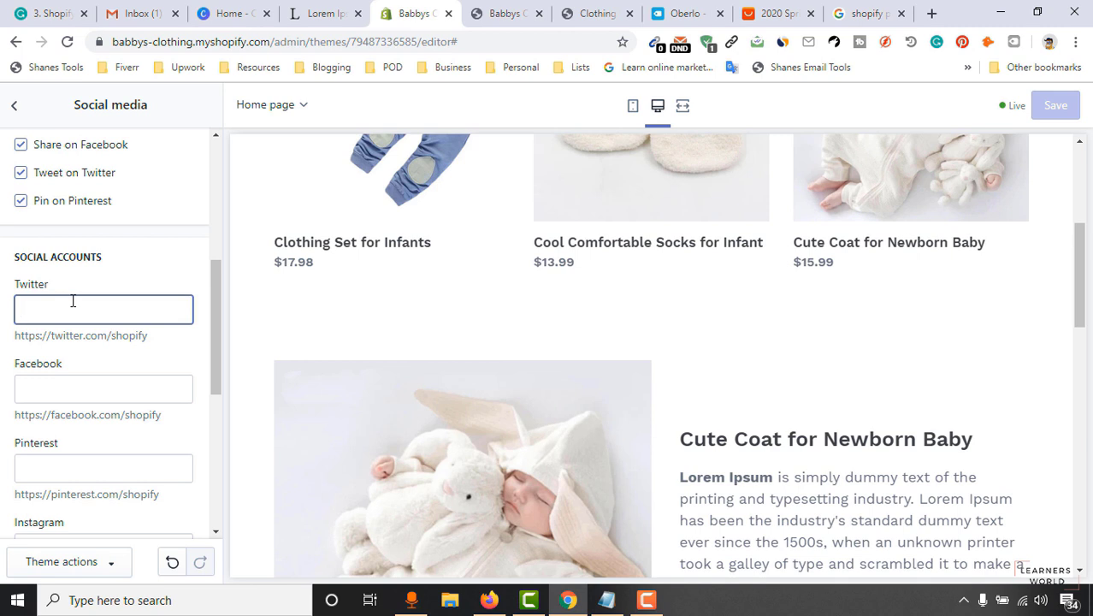
pyautogui.write('tw')
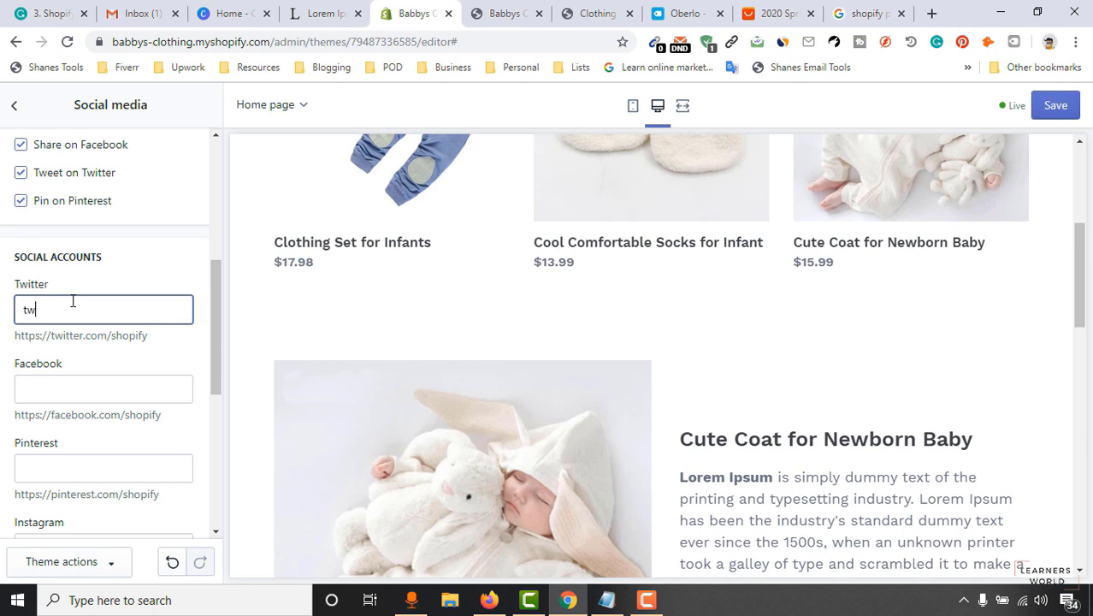
pyautogui.click(104, 390)
pyautogui.click(99, 315)
pyautogui.click(506, 13)
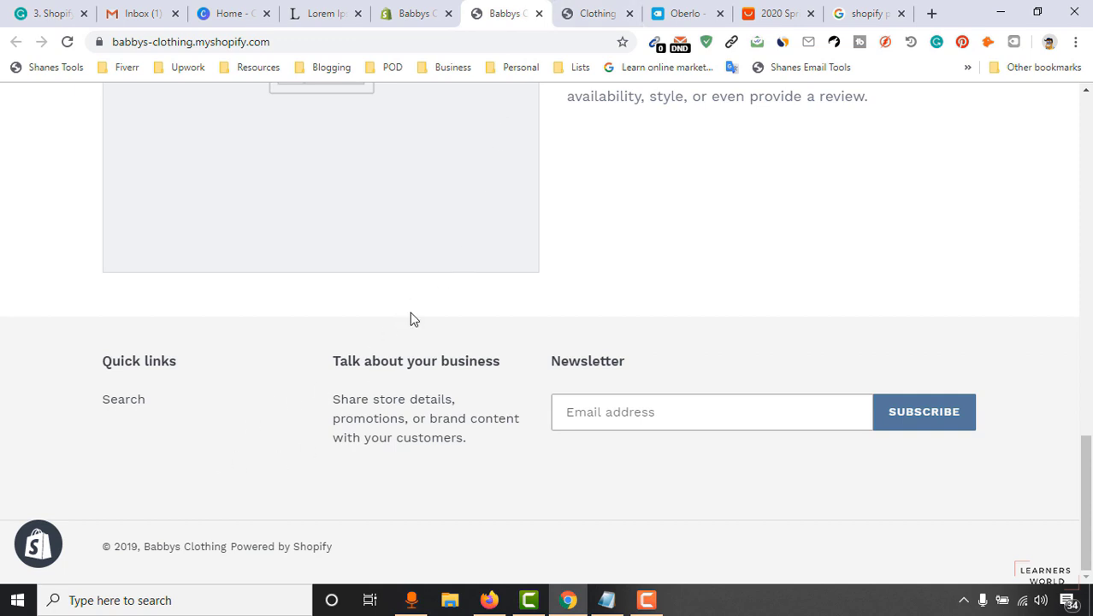
pyautogui.click(402, 12)
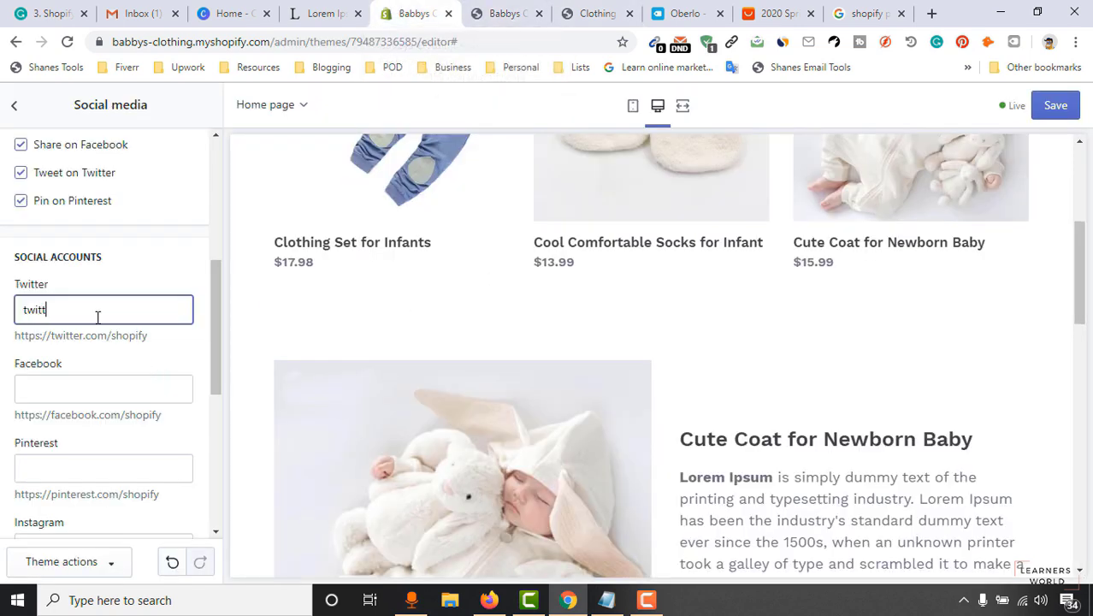
pyautogui.write('itter.com/test')
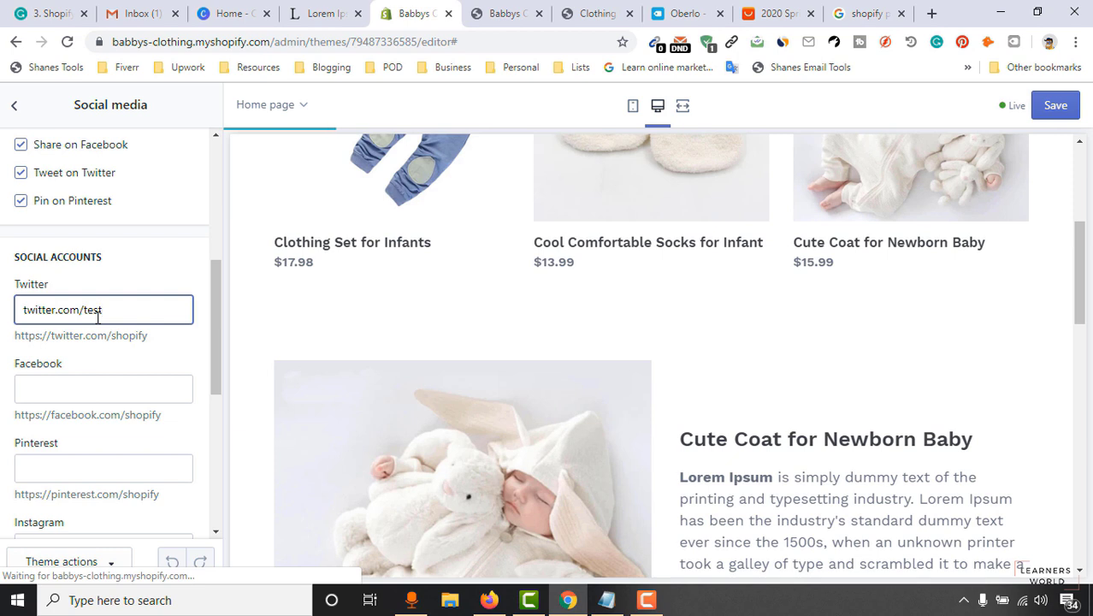
pyautogui.hotkey('ctrl', 'a')
pyautogui.hotkey('ctrl', 'c')
# Fill the Facebook, Pinterest and Instagram fields with facebook.com/, pinterest.com/ and instagram.com/ links.
pyautogui.click(71, 387)
pyautogui.hotkey('ctrl', 'v')
pyautogui.doubleClick(43, 394)
pyautogui.write('facebook')
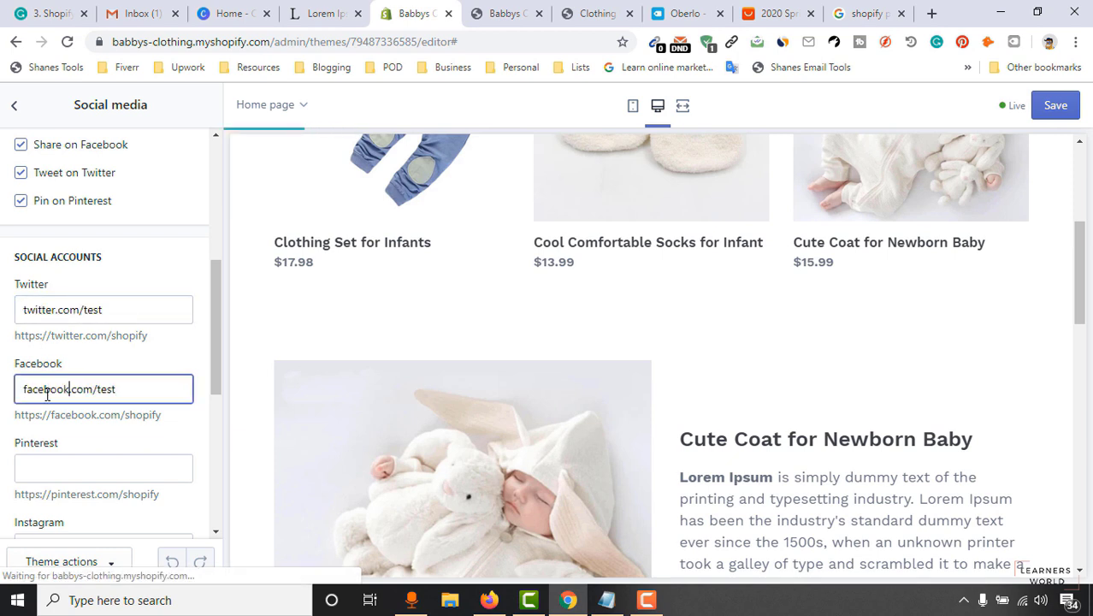
pyautogui.scroll(-2, 47, 396)
pyautogui.click(63, 309)
pyautogui.hotkey('ctrl', 'v')
pyautogui.doubleClick(40, 308)
pyautogui.write('pin')
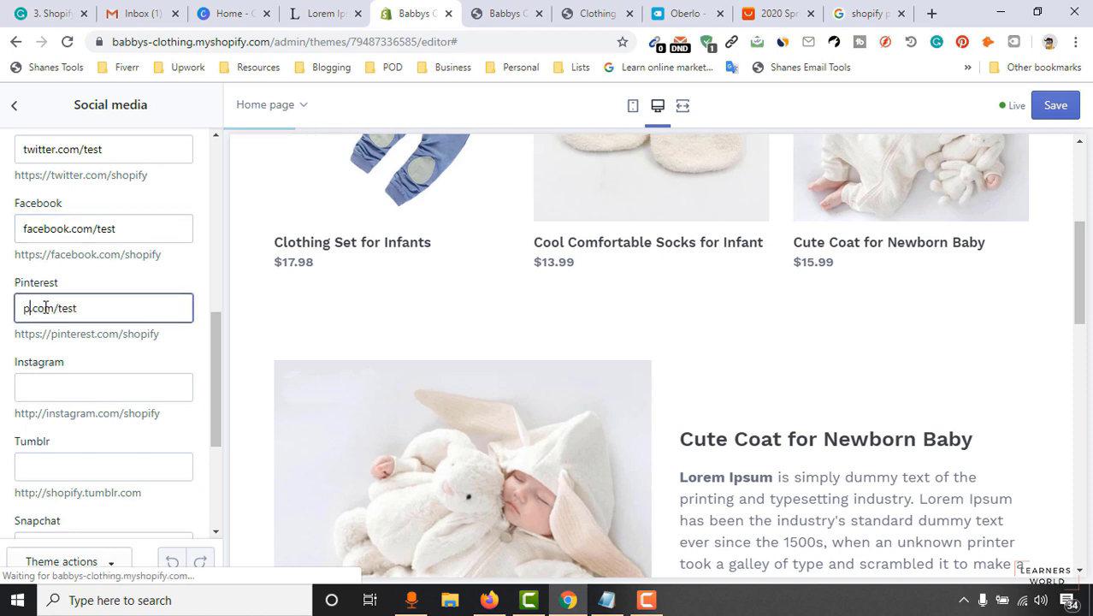
pyautogui.write('terest')
pyautogui.click(47, 385)
pyautogui.hotkey('ctrl', 'v')
pyautogui.doubleClick(50, 387)
pyautogui.write('instagram')
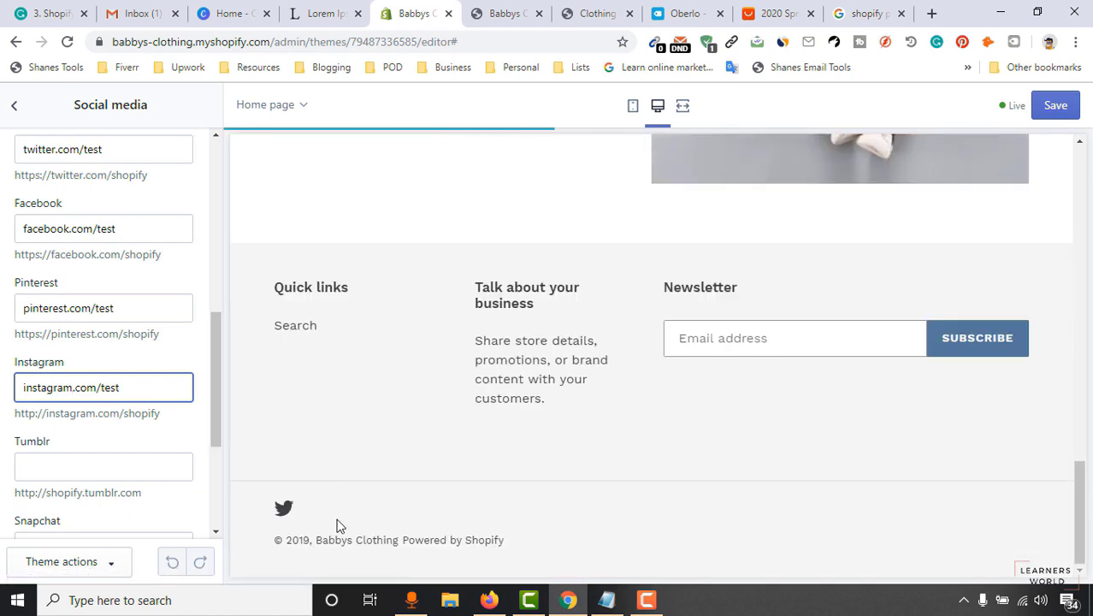
pyautogui.click(195, 439)
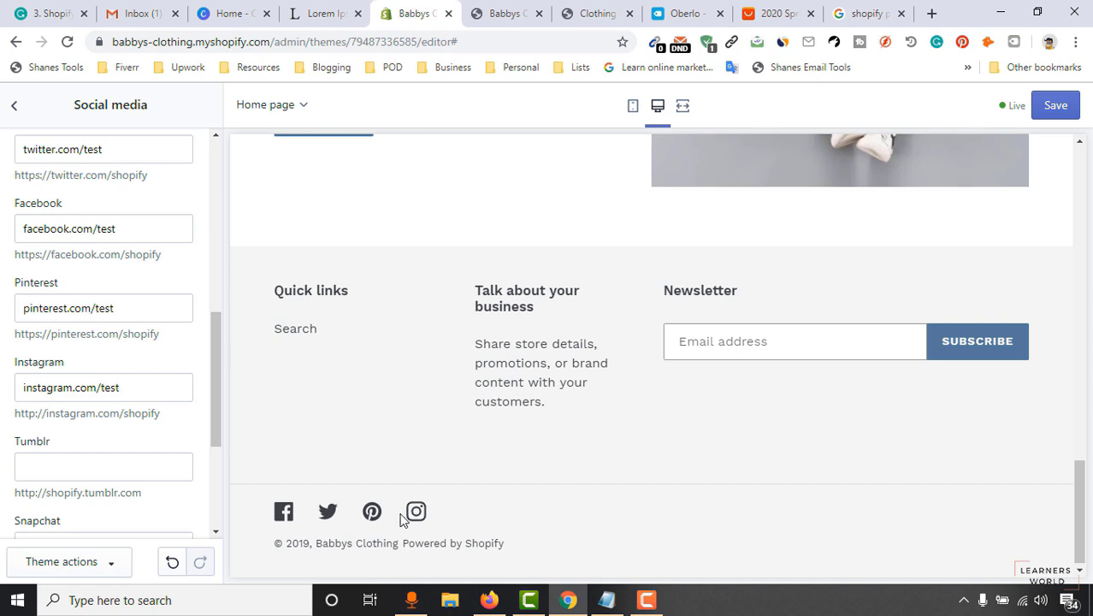
# Save the social media links and go back to the theme settings list.
pyautogui.scroll(4, 99, 267)
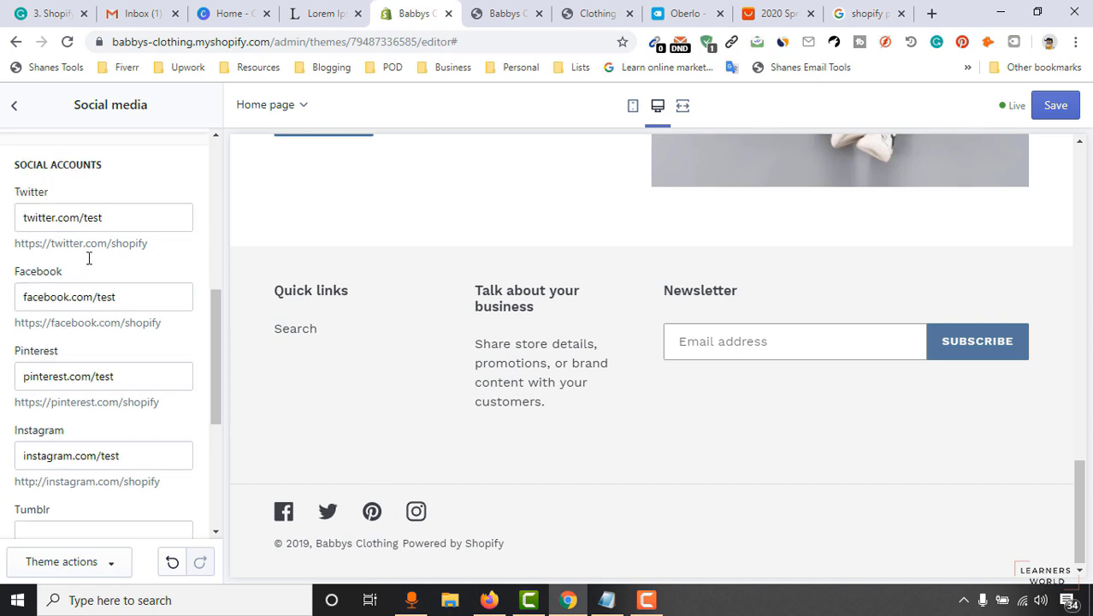
pyautogui.click(15, 110)
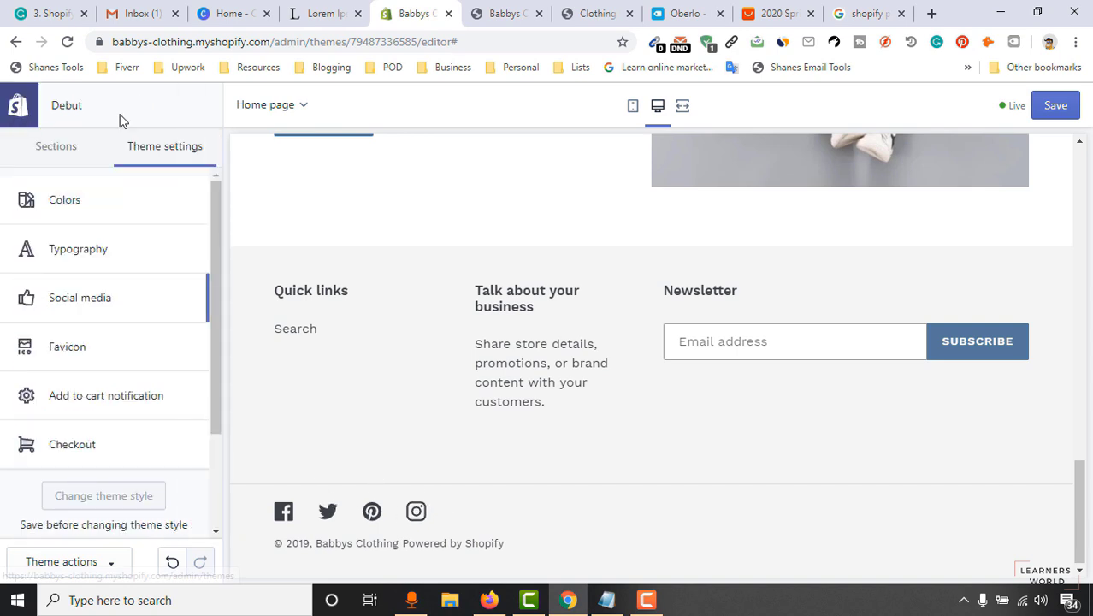
pyautogui.click(141, 308)
pyautogui.scroll(-5, 146, 462)
pyautogui.scroll(-4, 139, 484)
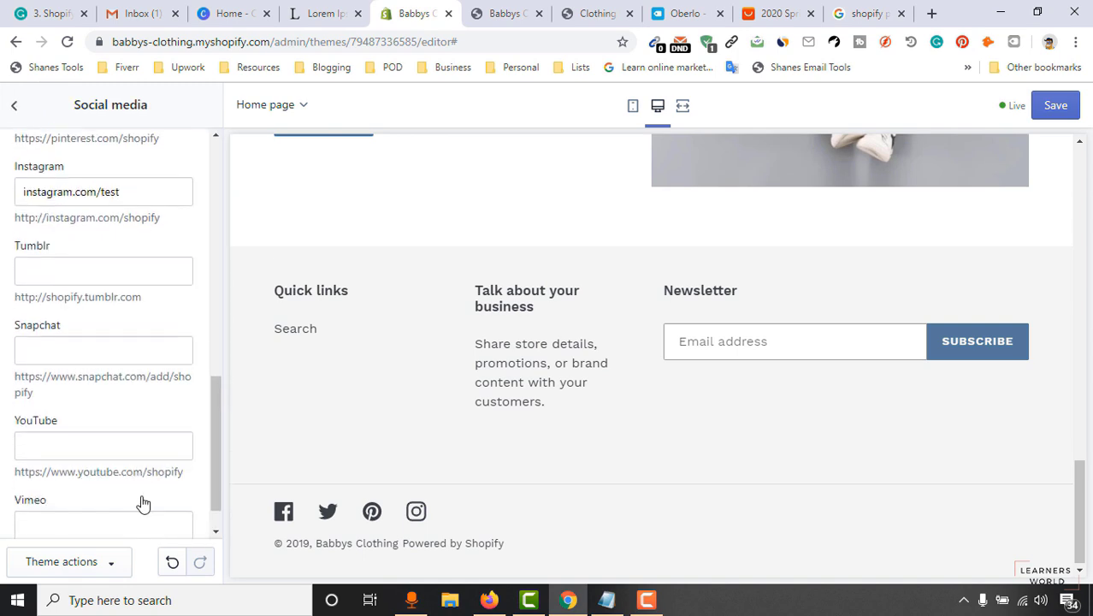
pyautogui.scroll(10, 133, 504)
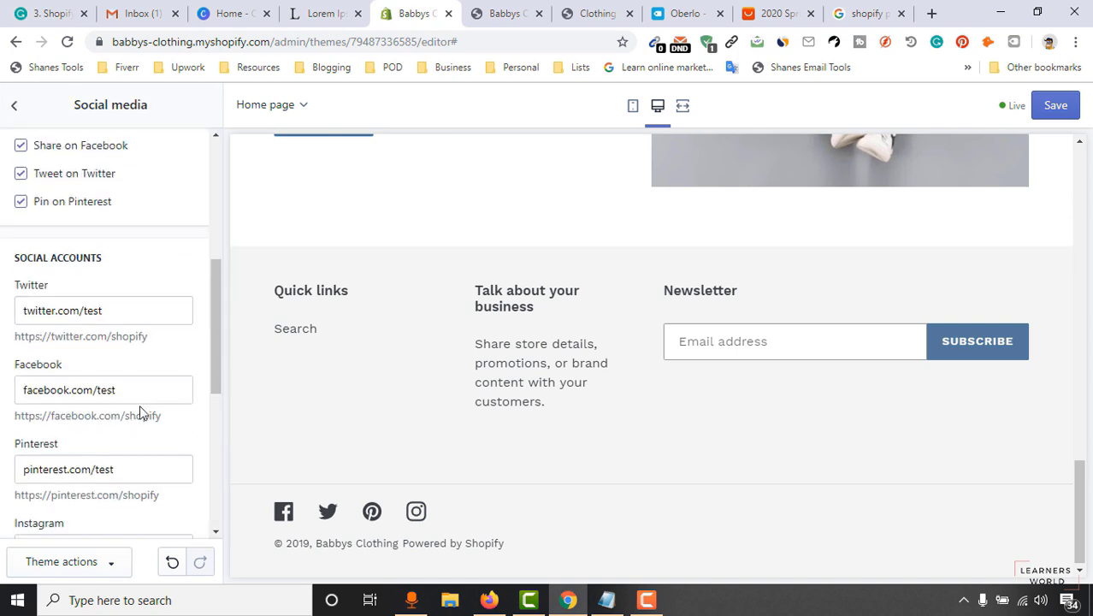
pyautogui.click(1039, 104)
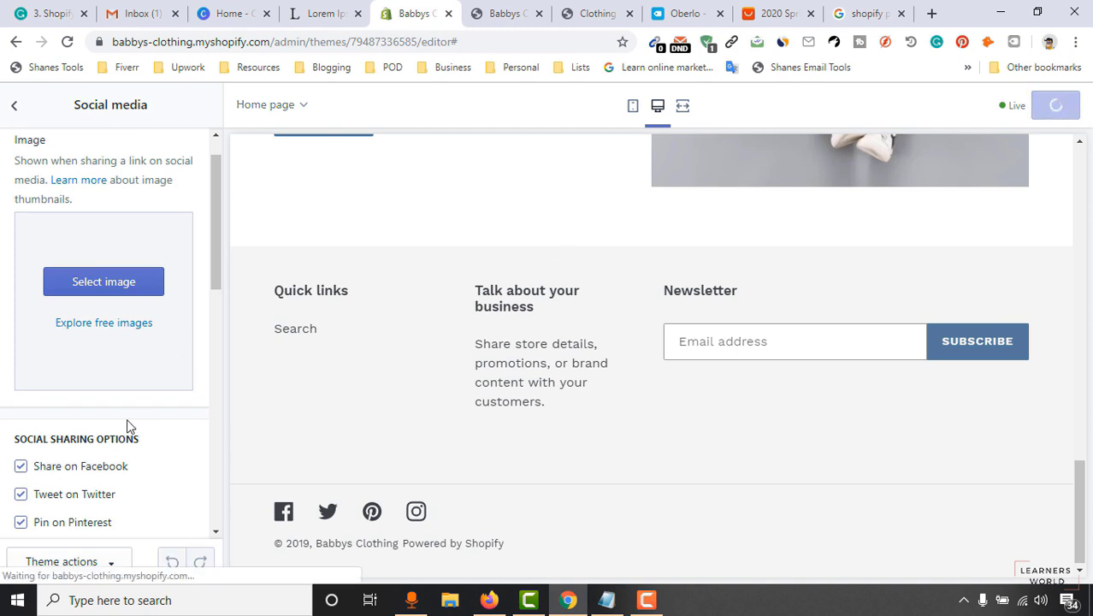
pyautogui.click(7, 112)
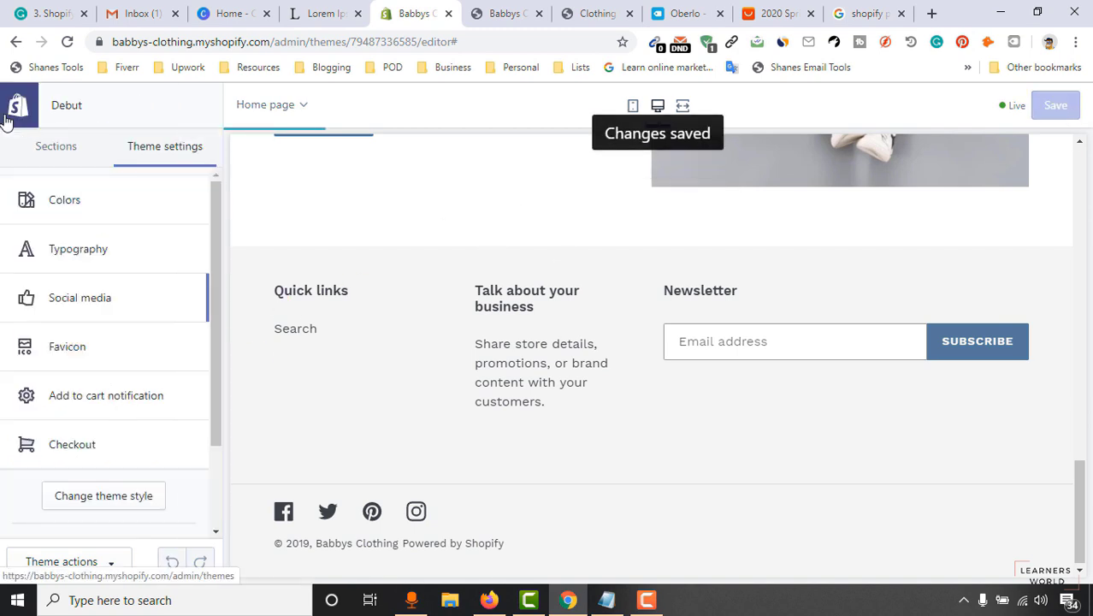
pyautogui.click(108, 359)
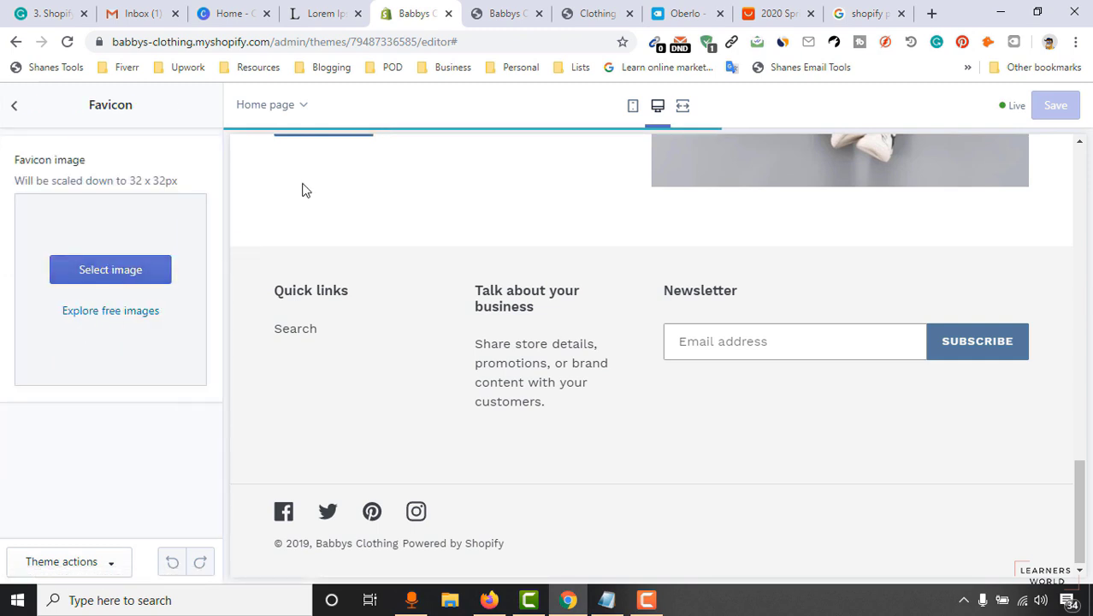
pyautogui.click(227, 17)
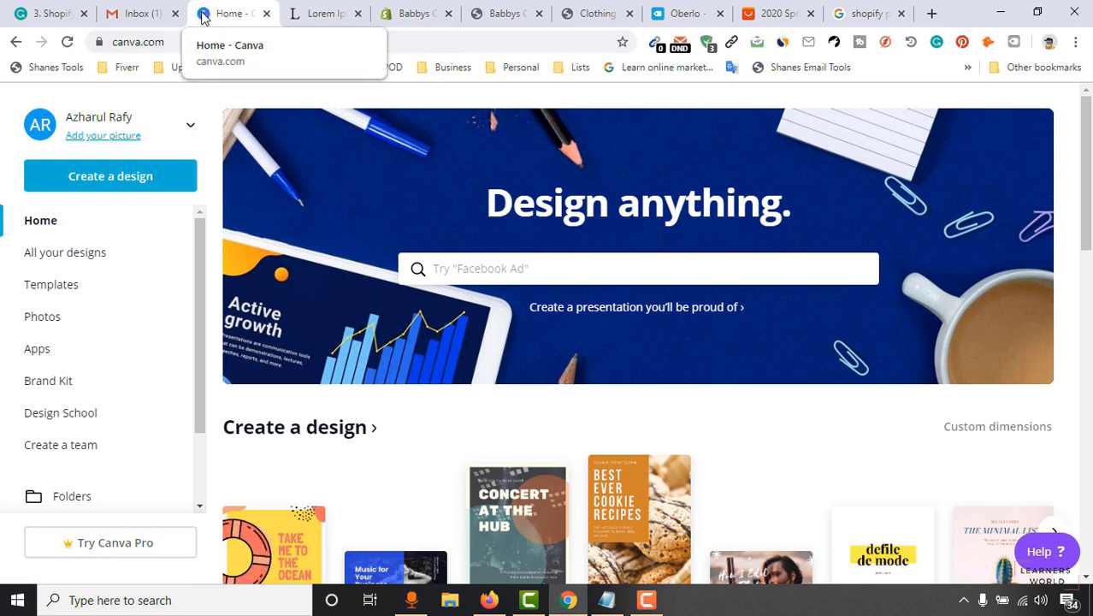
pyautogui.click(418, 17)
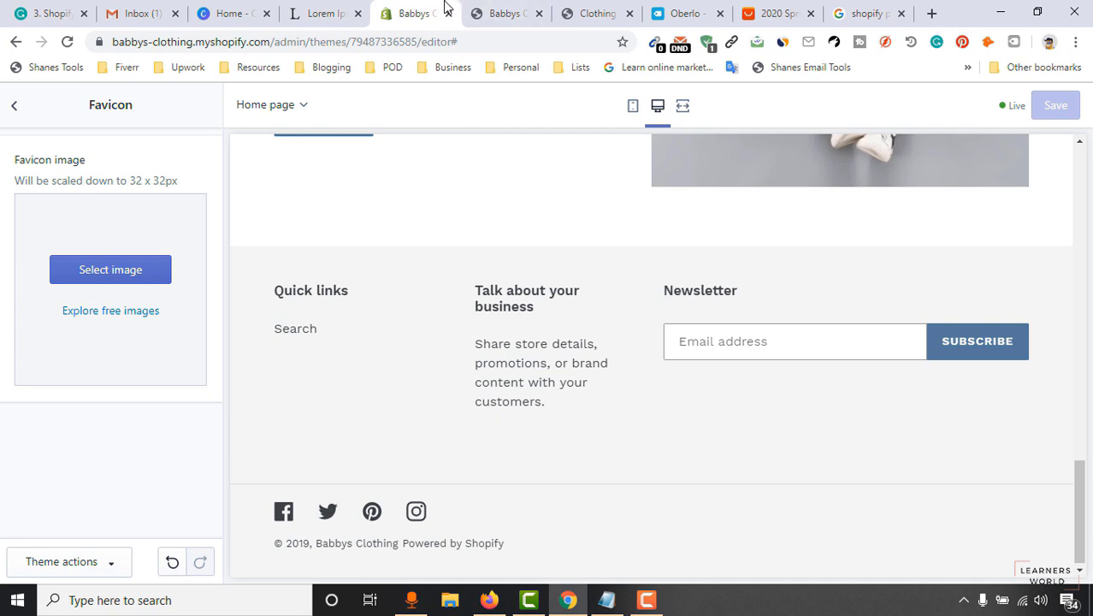
pyautogui.moveTo(132, 183); pyautogui.dragTo(158, 186)
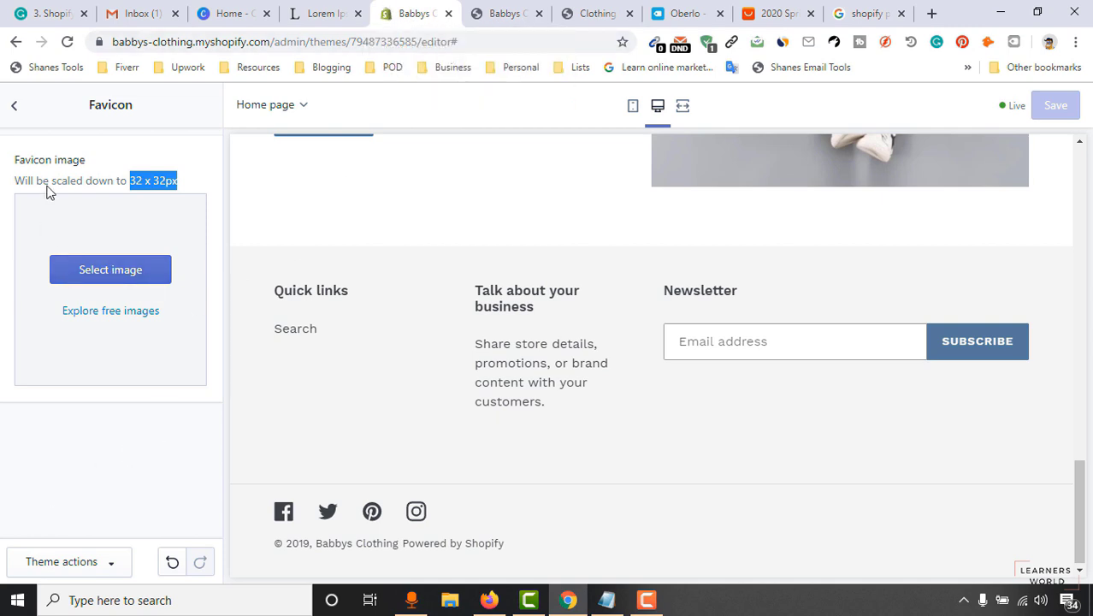
pyautogui.click(14, 106)
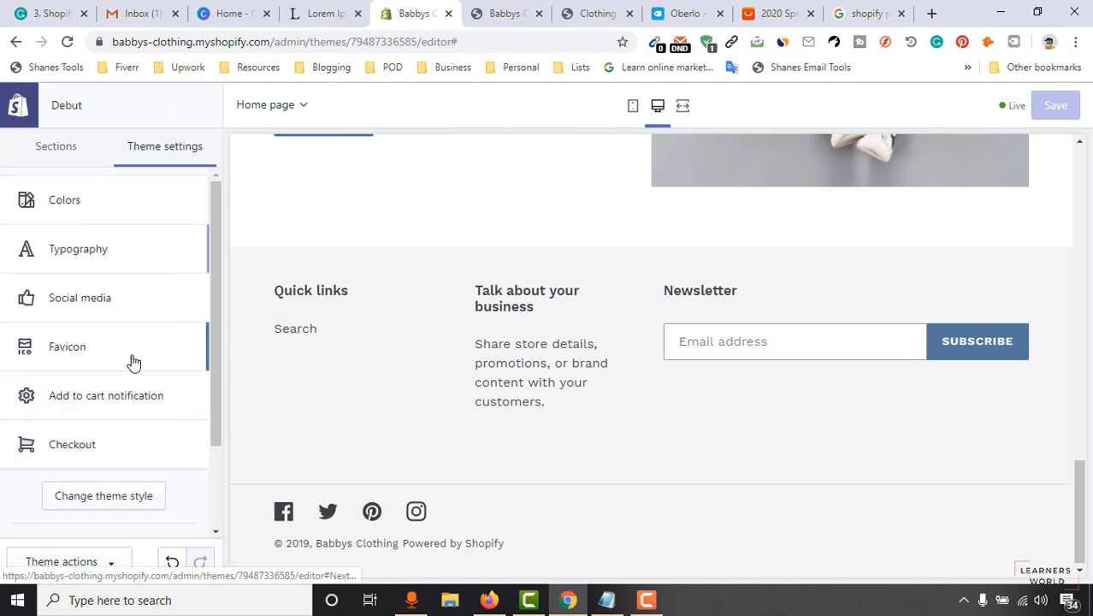
pyautogui.scroll(-2, 63, 444)
# Review the Add to cart notification settings, then look through the Checkout settings.
pyautogui.click(119, 323)
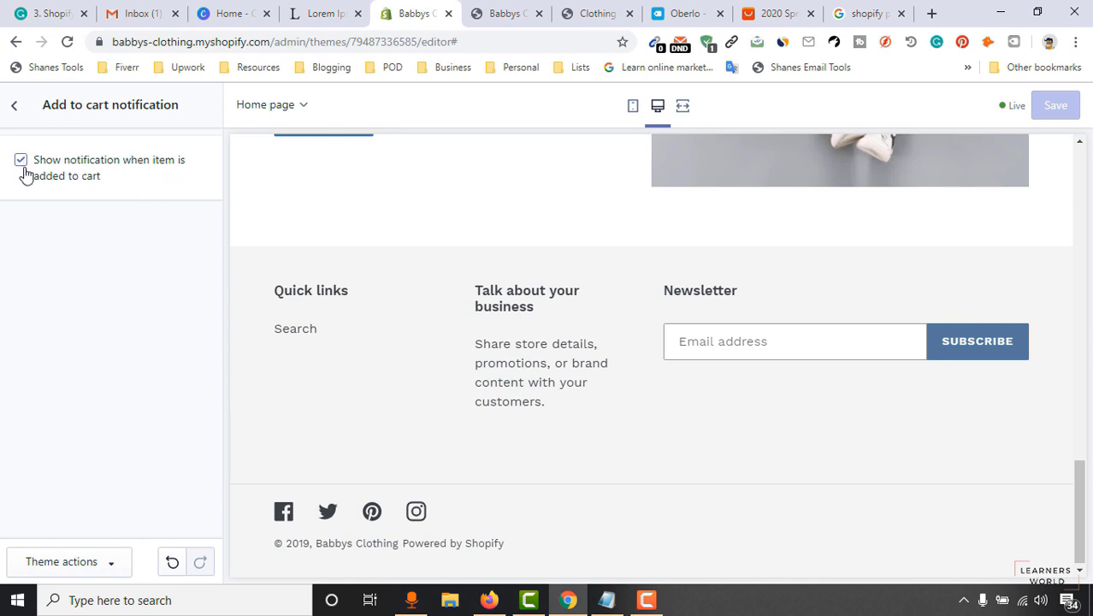
pyautogui.click(12, 110)
pyautogui.click(101, 384)
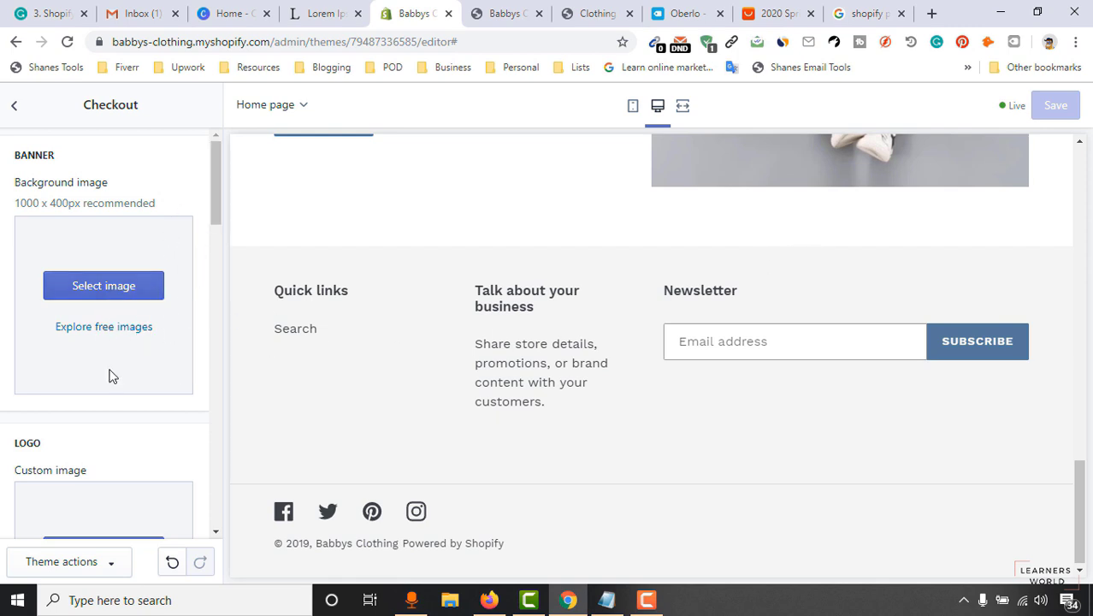
pyautogui.scroll(-2, 94, 411)
pyautogui.scroll(2, 77, 265)
pyautogui.scroll(-2, 77, 273)
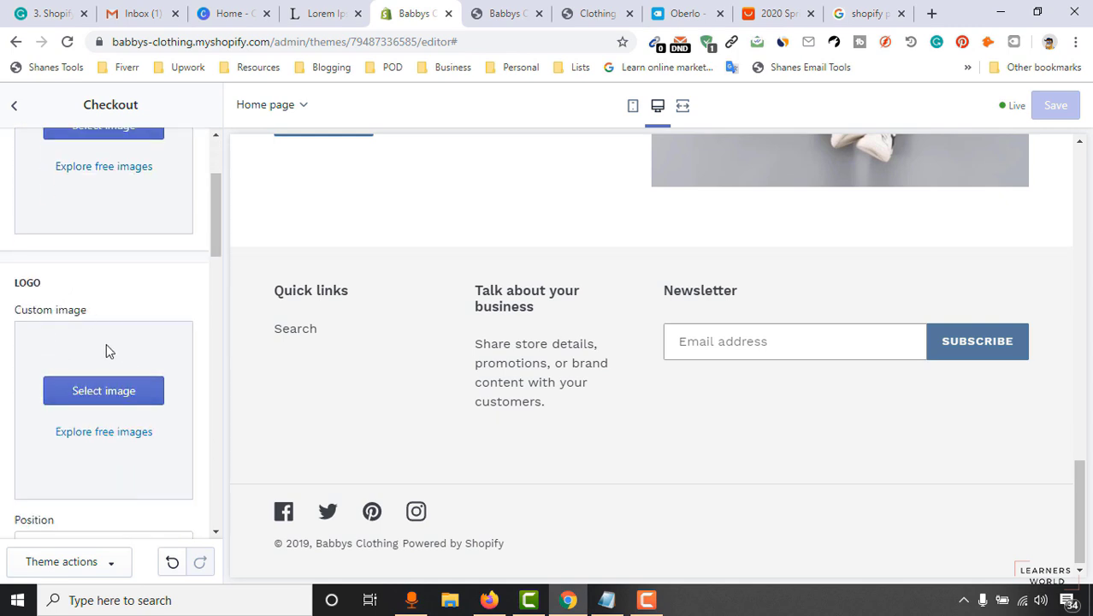
pyautogui.scroll(2, 78, 299)
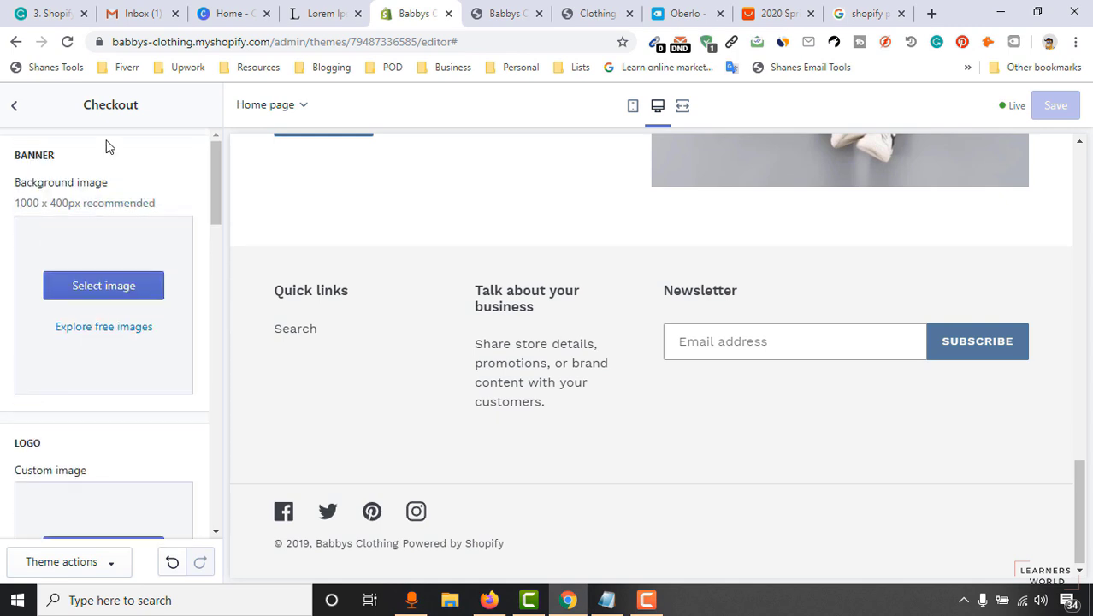
pyautogui.scroll(-2, 83, 359)
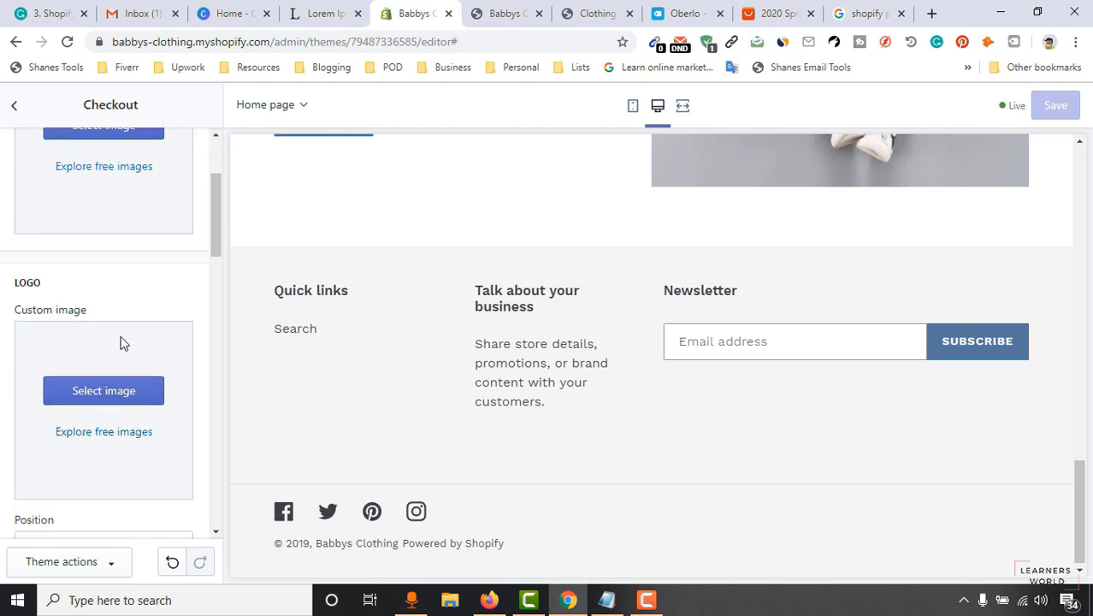
pyautogui.scroll(-4, 121, 343)
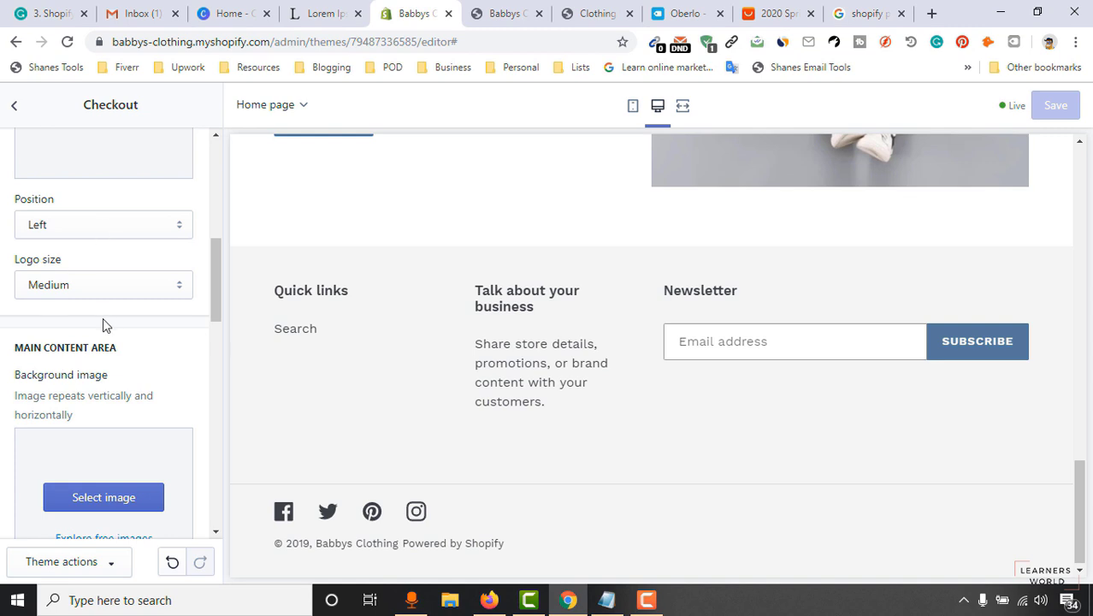
pyautogui.scroll(-5, 107, 322)
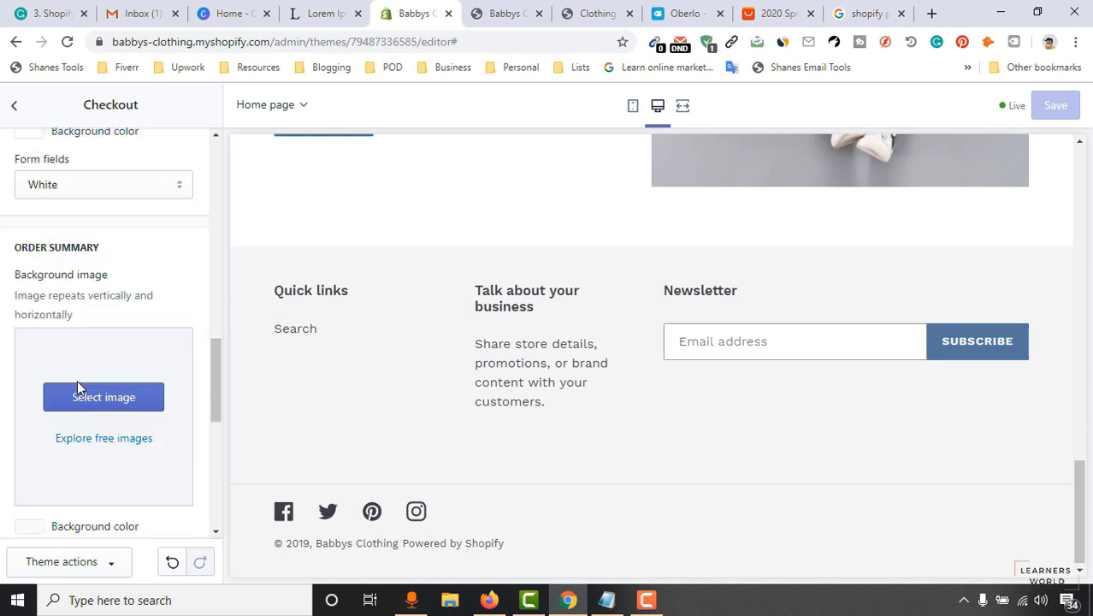
pyautogui.scroll(-7, 77, 384)
pyautogui.scroll(4, 137, 462)
pyautogui.scroll(6, 151, 395)
# Show the home page's section list, then exit the theme editor to the Themes page.
pyautogui.click(14, 105)
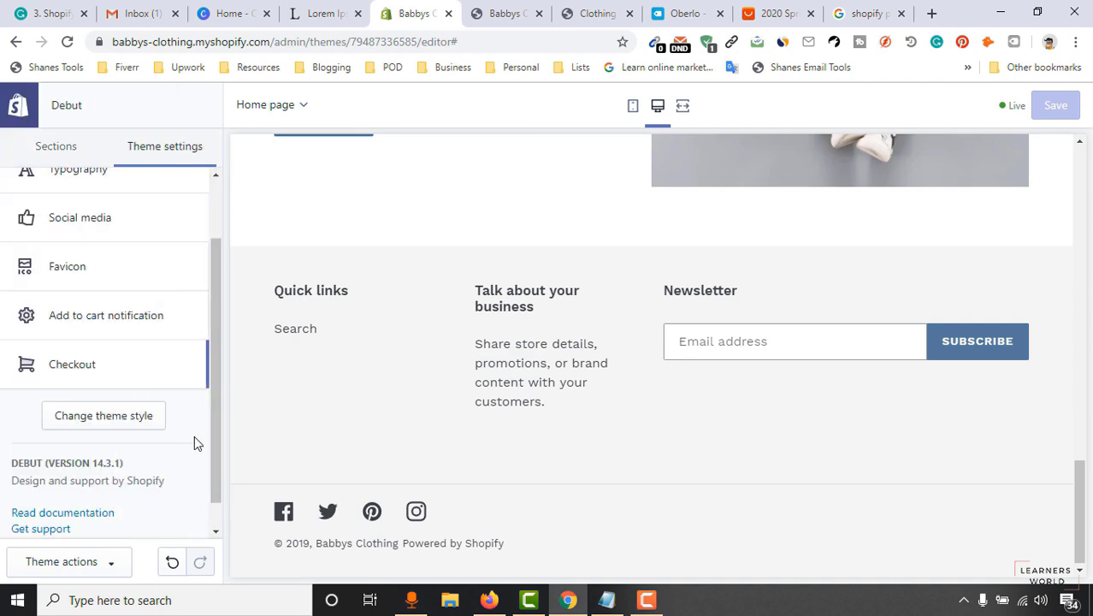
pyautogui.scroll(1, 537, 427)
pyautogui.scroll(-1, 102, 530)
pyautogui.scroll(3, 171, 372)
pyautogui.scroll(1, 793, 251)
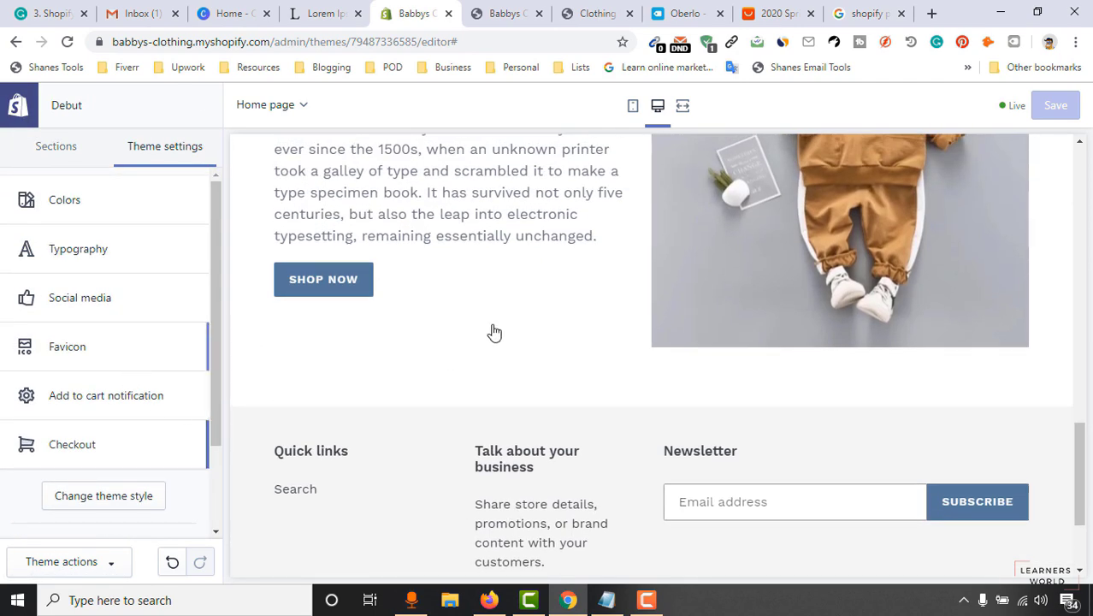
pyautogui.scroll(9, 513, 342)
pyautogui.click(51, 146)
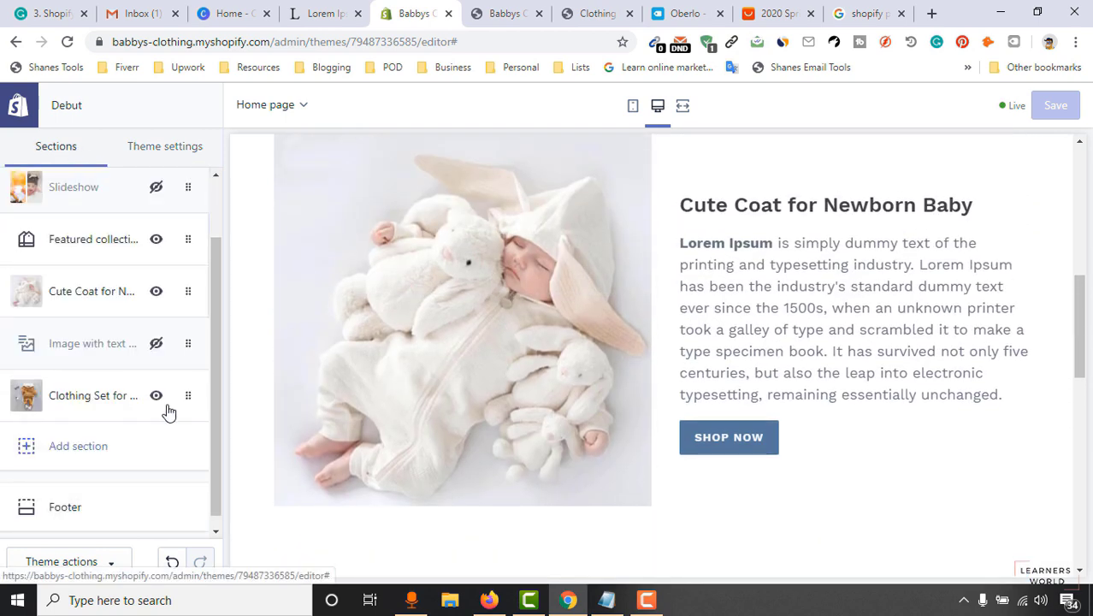
pyautogui.scroll(1, 60, 376)
pyautogui.scroll(3, 307, 261)
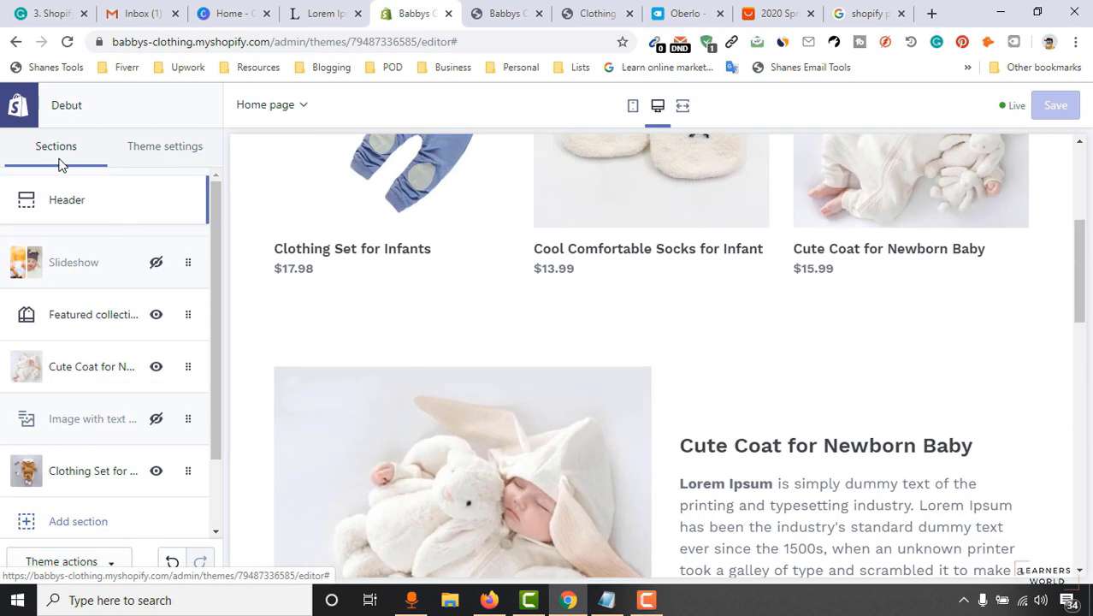
pyautogui.moveTo(1079, 244); pyautogui.dragTo(1080, 174)
pyautogui.click(19, 120)
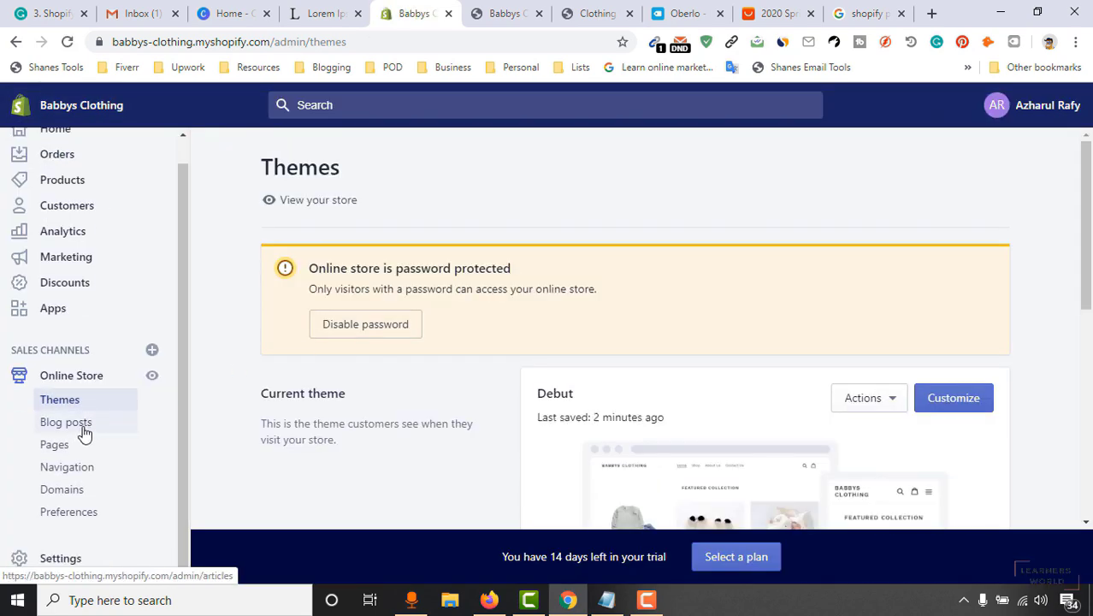
# Browse the Blog posts, Pages and Navigation lists, finishing on the Domains page.
pyautogui.click(83, 430)
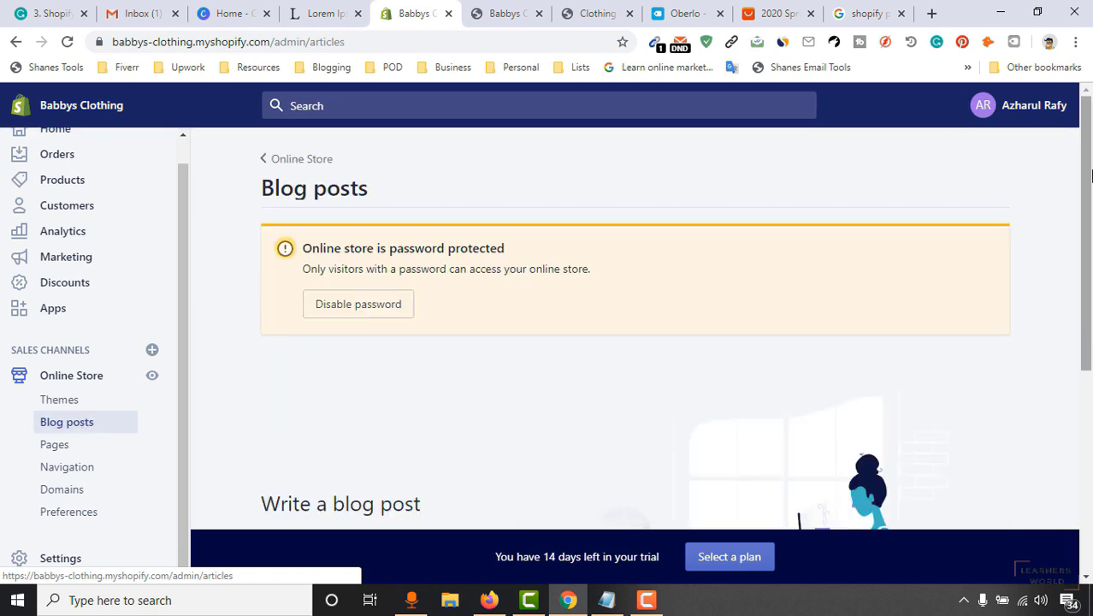
pyautogui.scroll(-3, 532, 305)
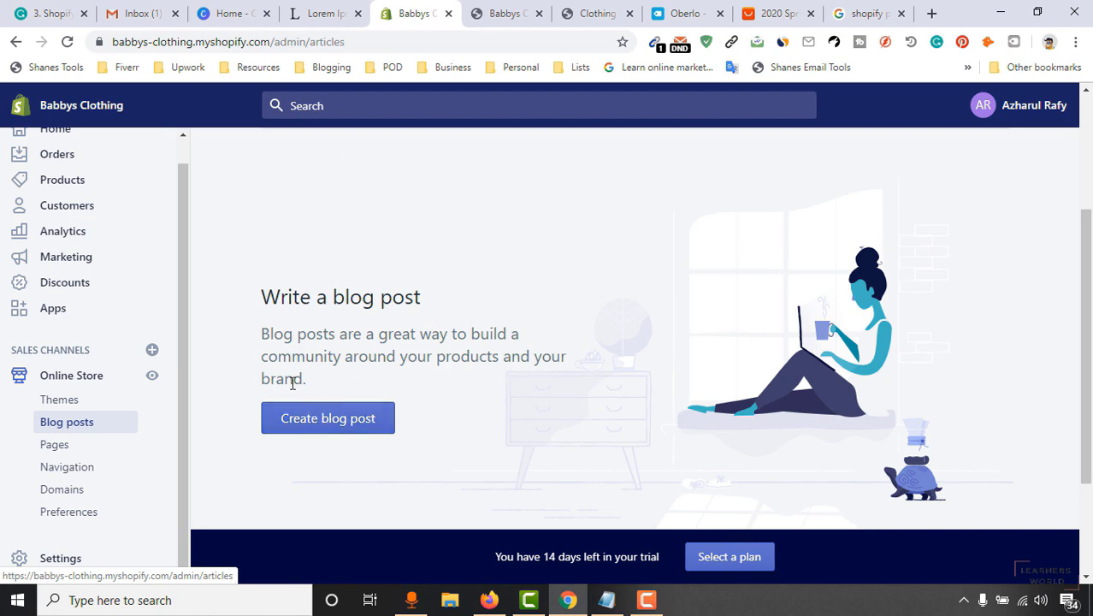
pyautogui.scroll(-1, 4, 469)
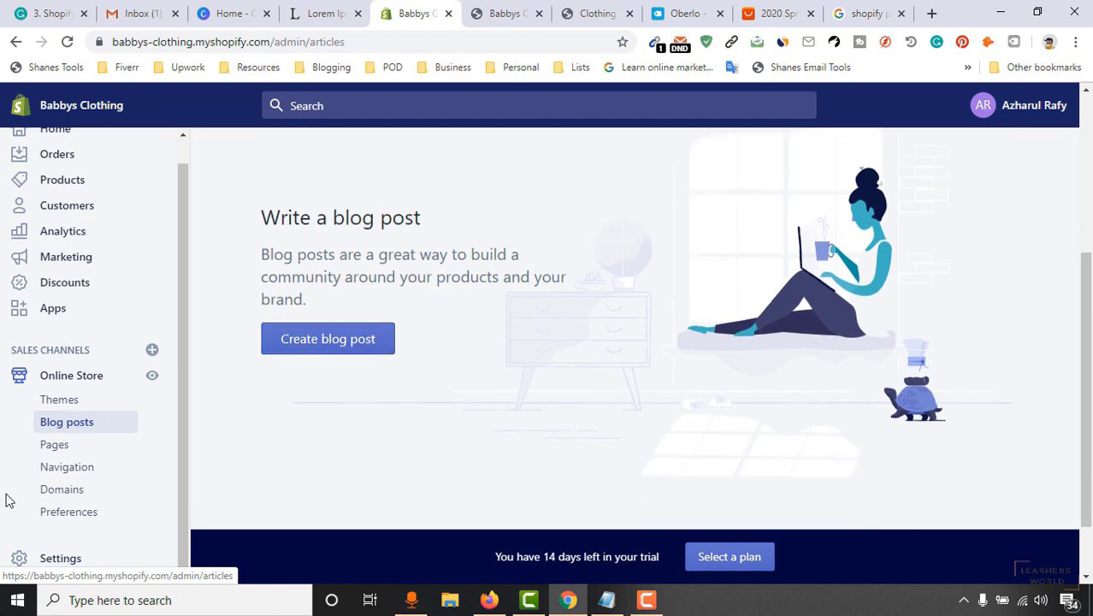
pyautogui.click(57, 447)
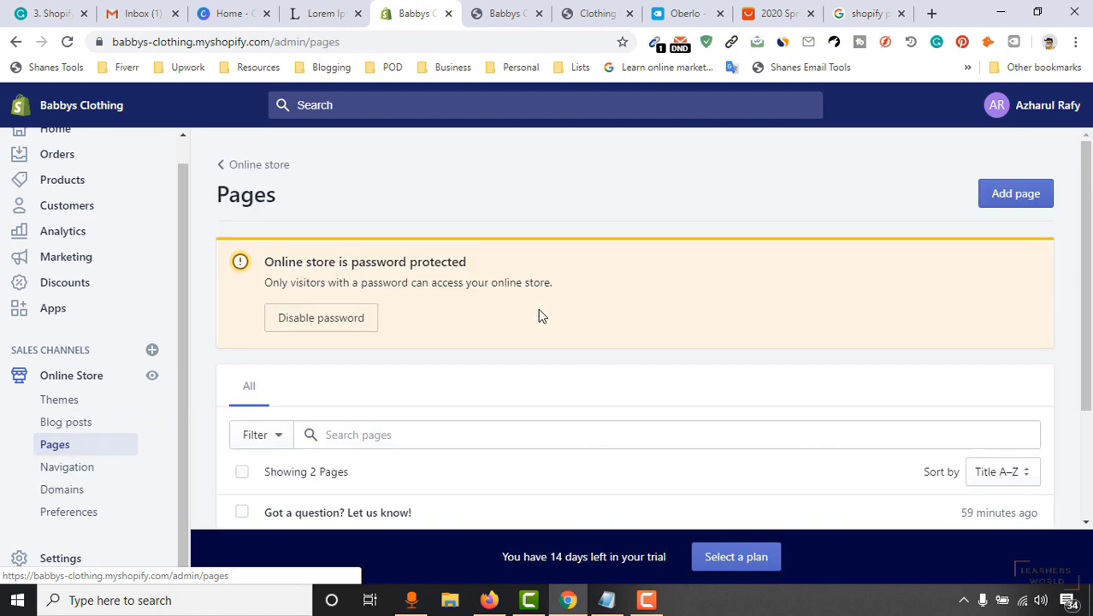
pyautogui.scroll(-2, 415, 379)
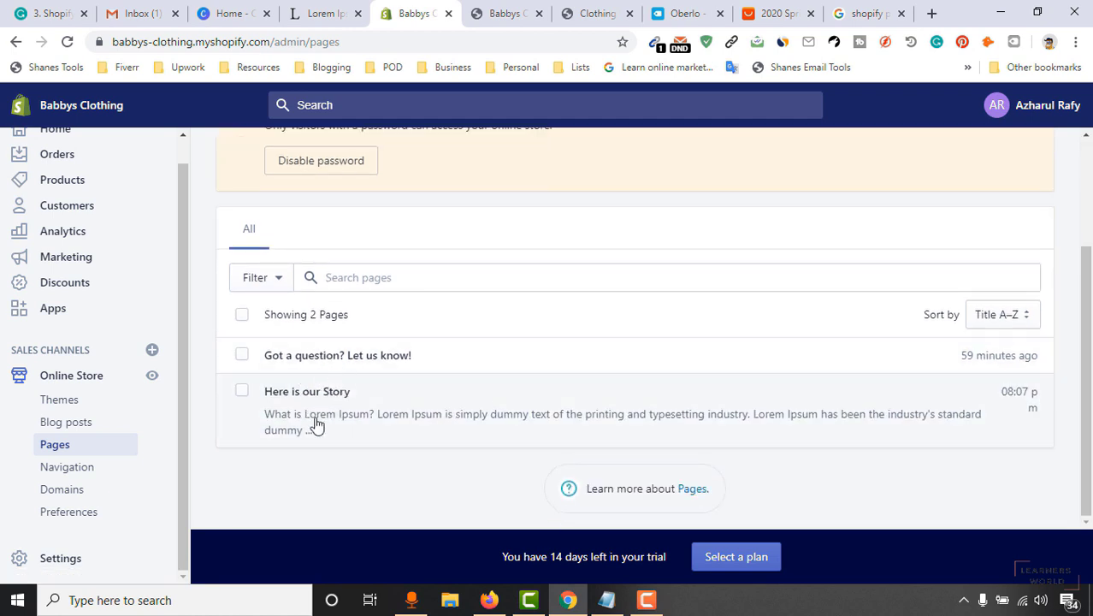
pyautogui.click(70, 488)
pyautogui.click(69, 469)
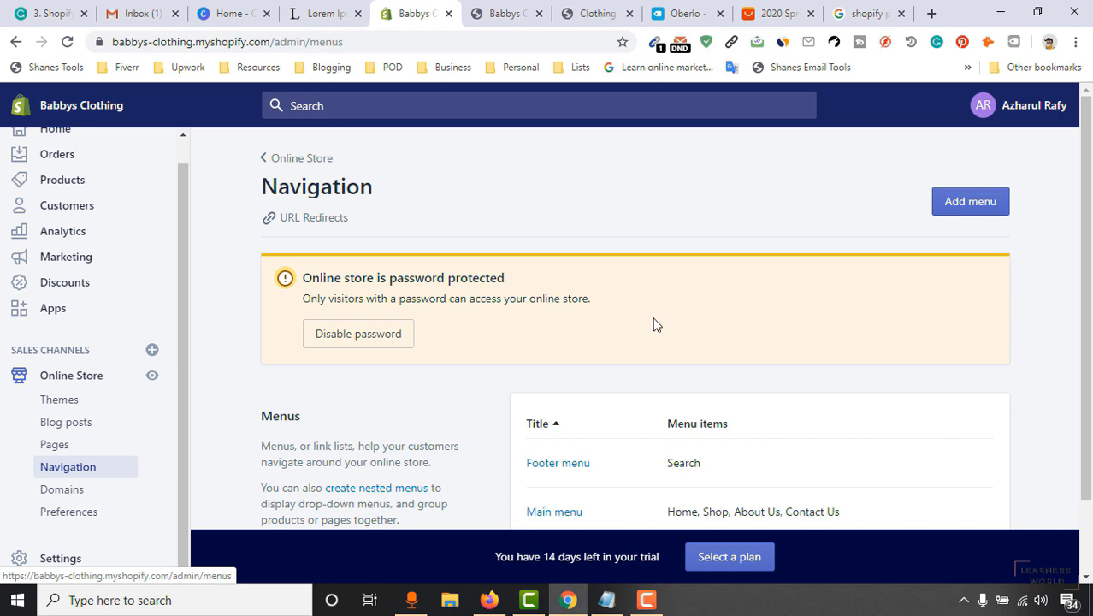
pyautogui.scroll(-1, 658, 325)
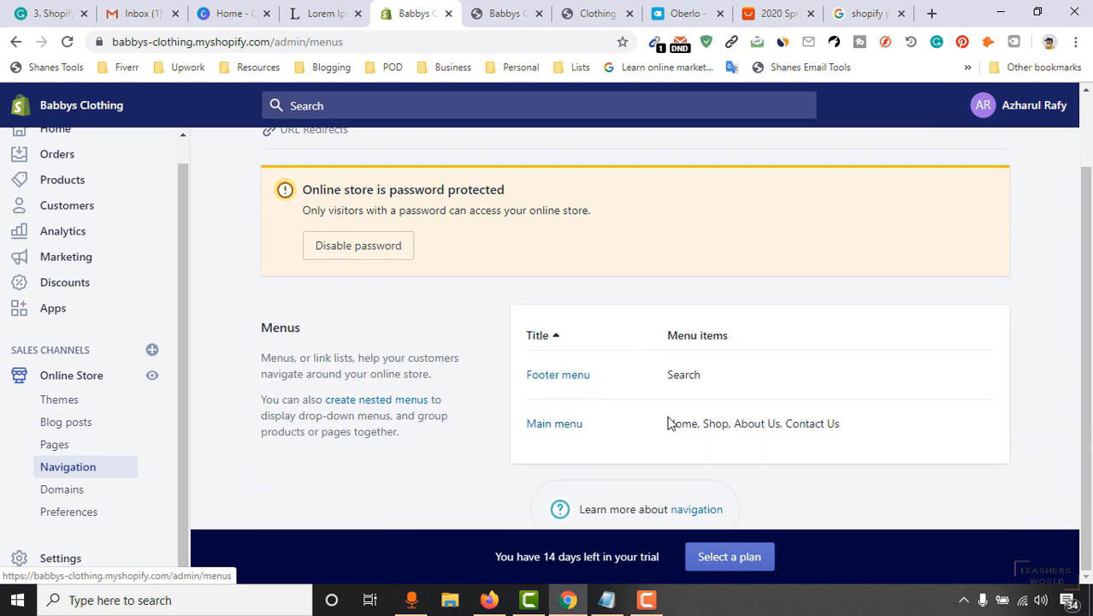
pyautogui.click(77, 494)
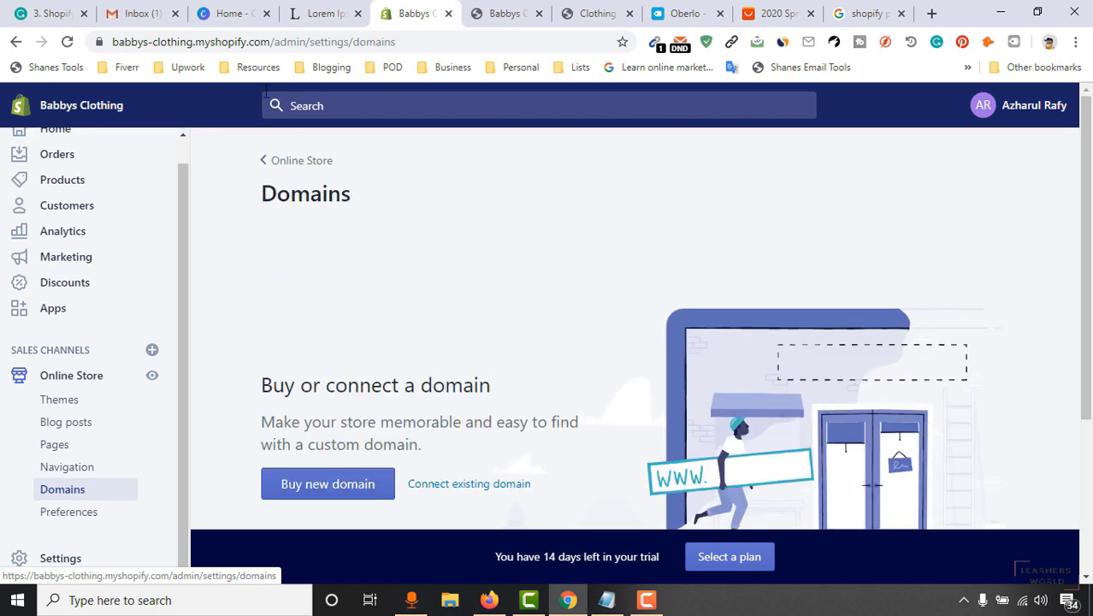
# Select the store's myshopify address, check the buy-domain page, then open Online Store Preferences.
pyautogui.click(276, 42)
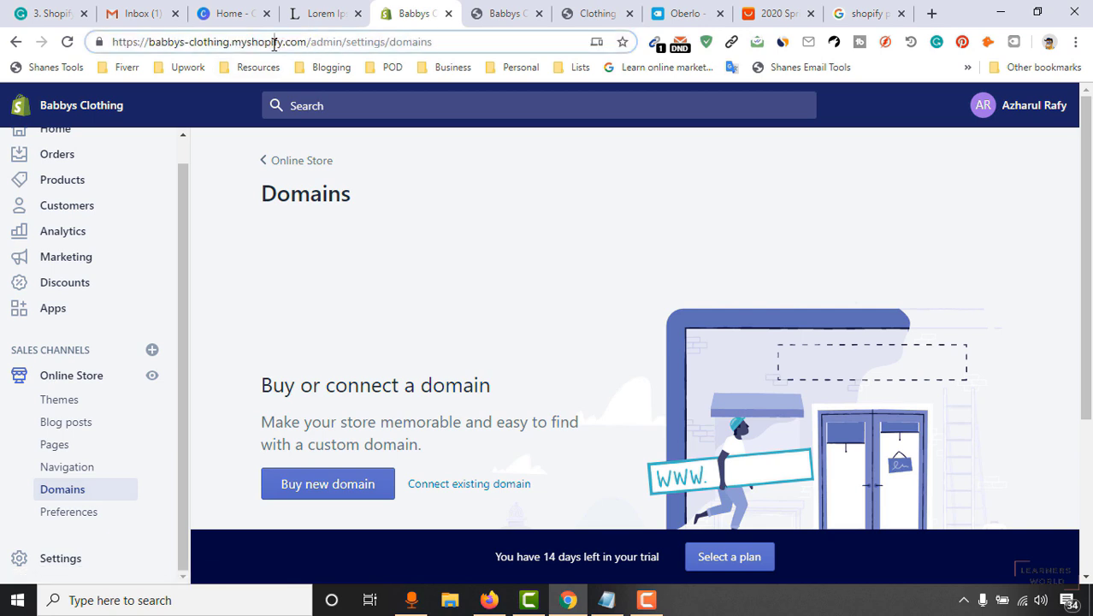
pyautogui.moveTo(312, 41); pyautogui.dragTo(56, 73)
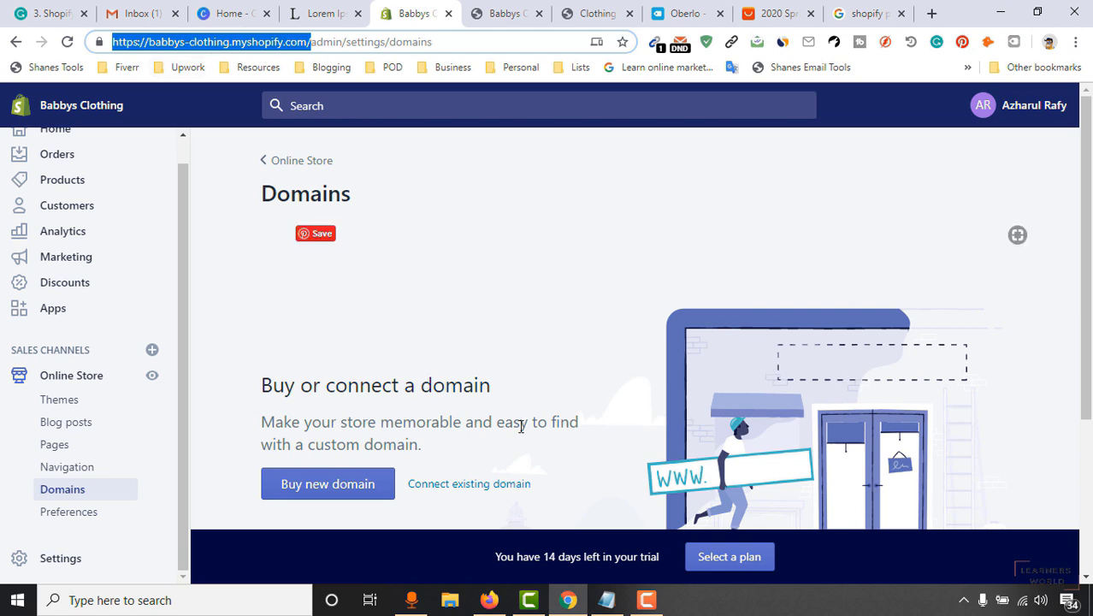
pyautogui.scroll(-1, 512, 428)
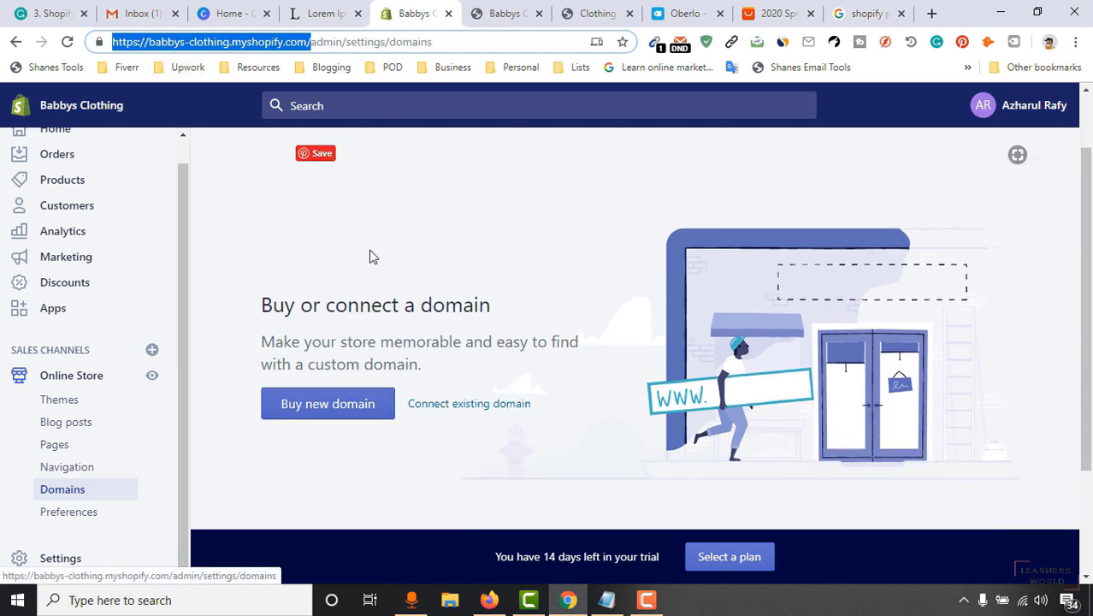
pyautogui.click(326, 405)
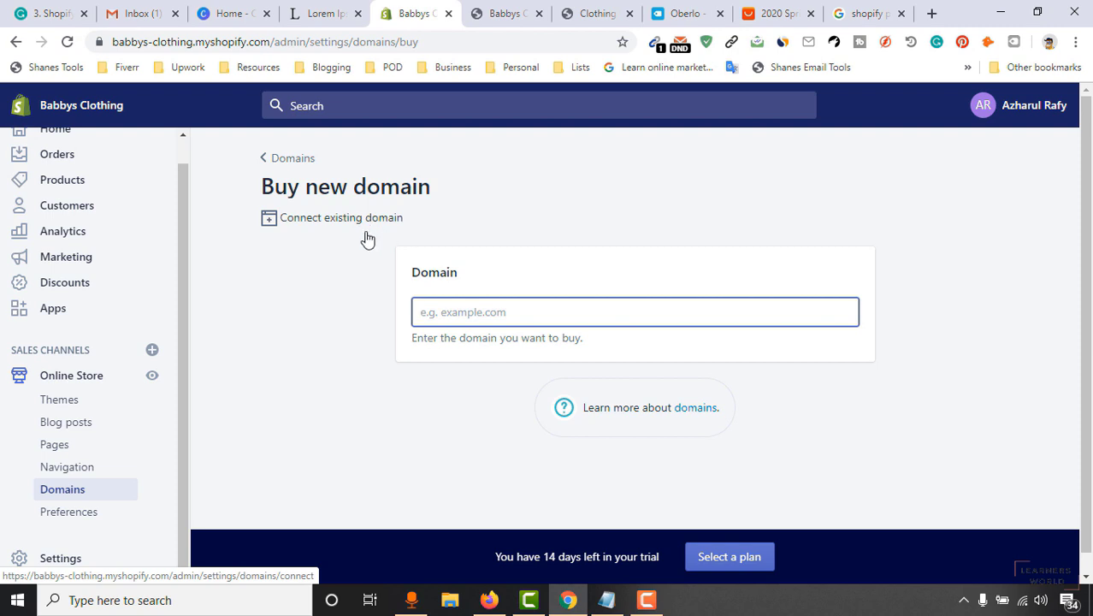
pyautogui.click(267, 160)
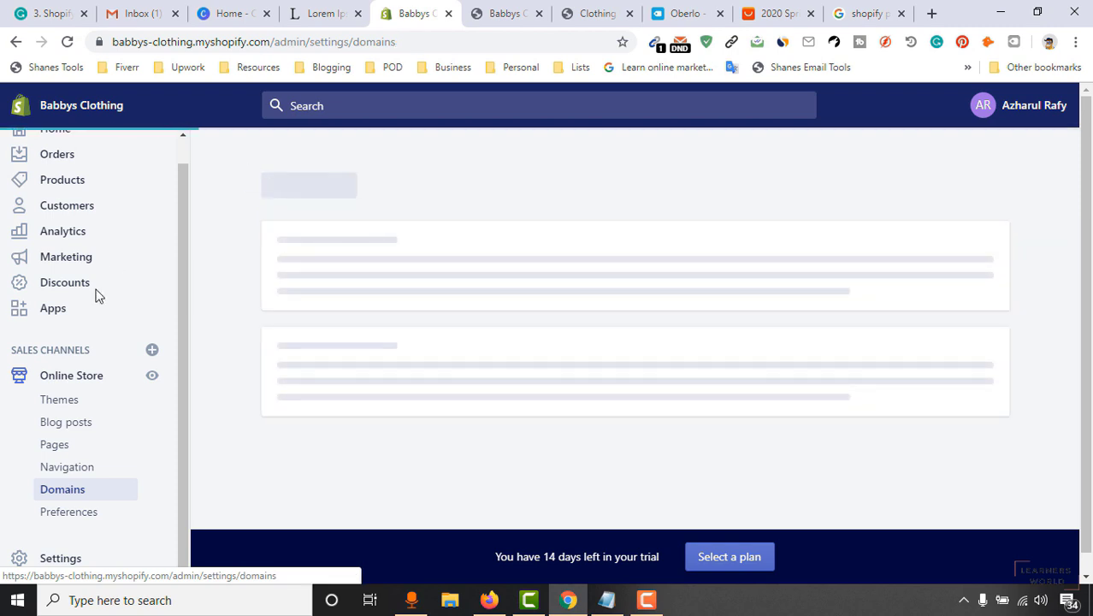
pyautogui.click(72, 515)
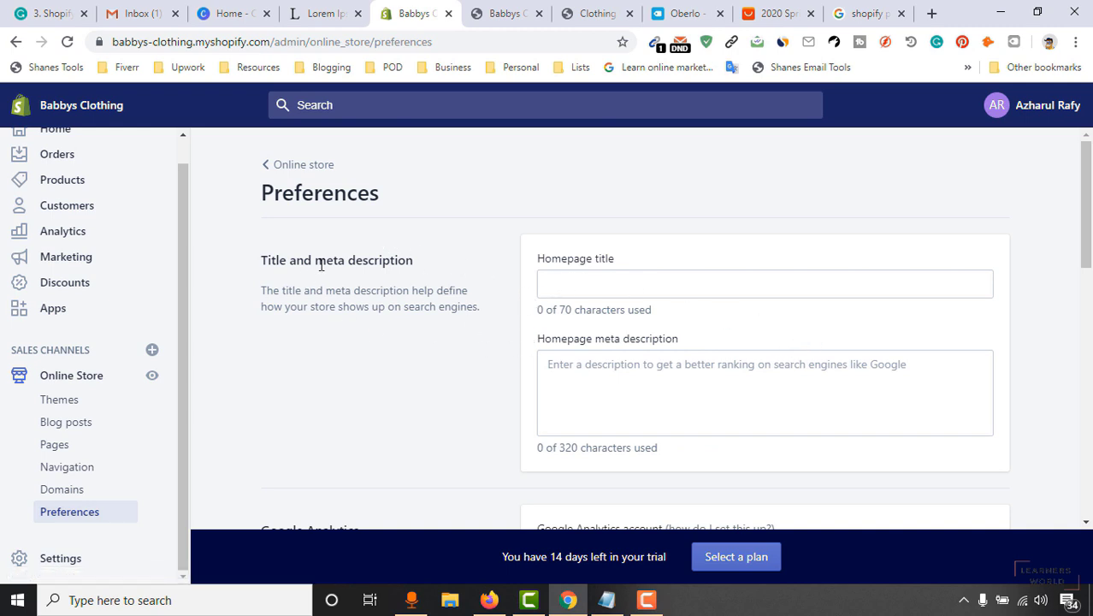
pyautogui.click(588, 282)
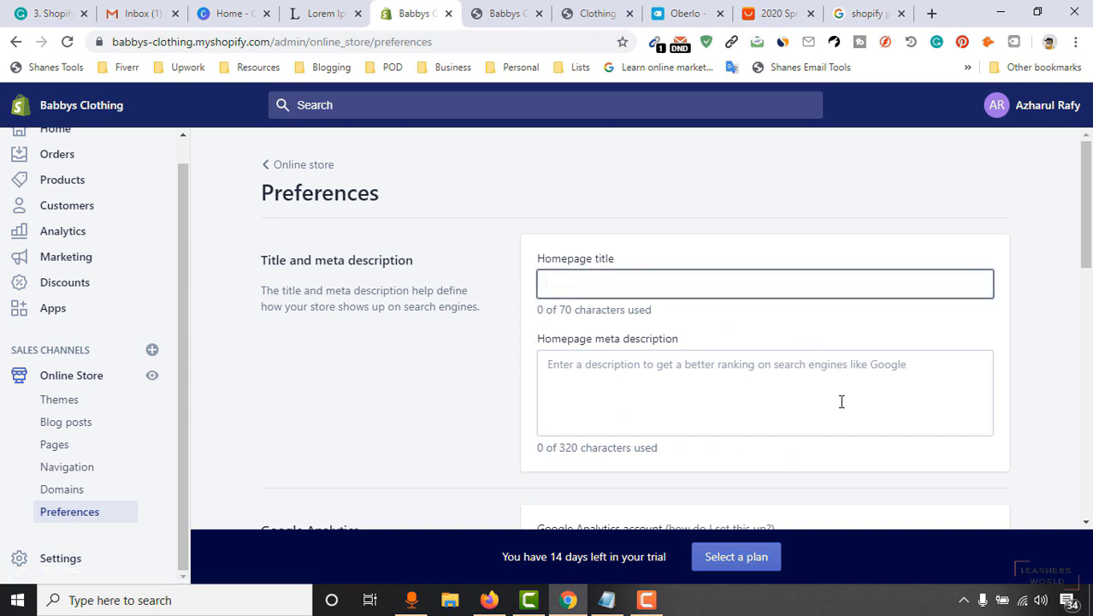
pyautogui.scroll(-3, 836, 395)
pyautogui.scroll(3, 832, 381)
pyautogui.scroll(-1, 984, 260)
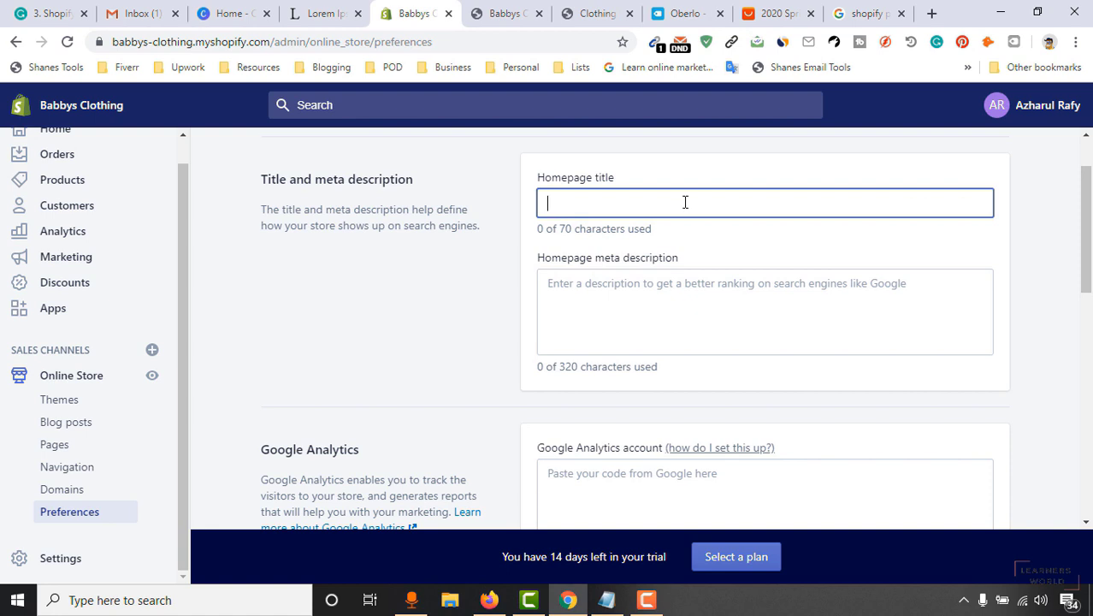
pyautogui.click(647, 280)
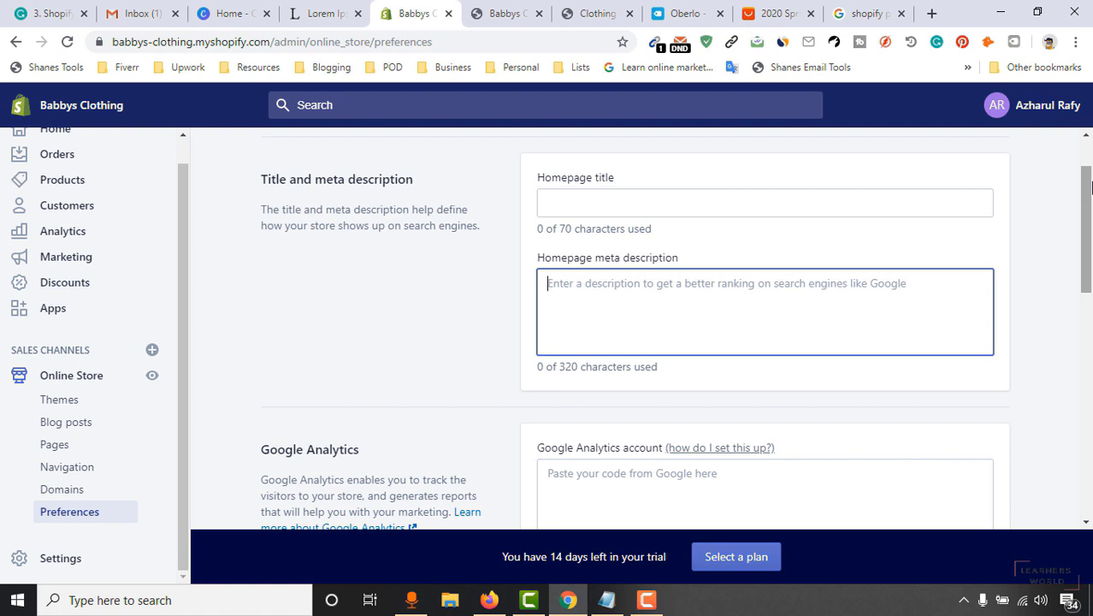
pyautogui.moveTo(1090, 188); pyautogui.dragTo(1090, 209)
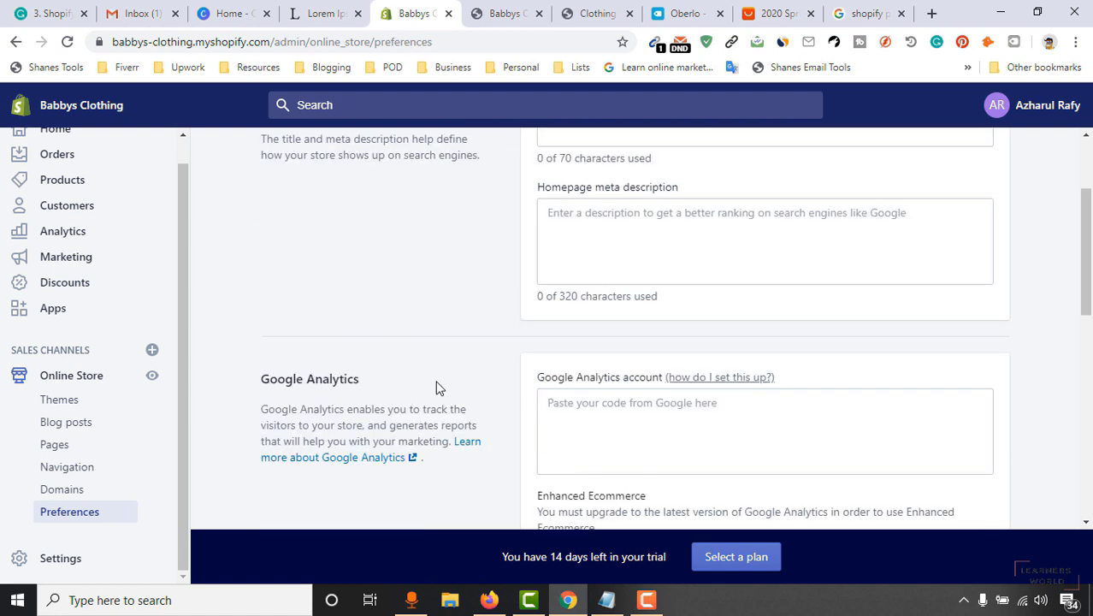
pyautogui.scroll(-1, 676, 406)
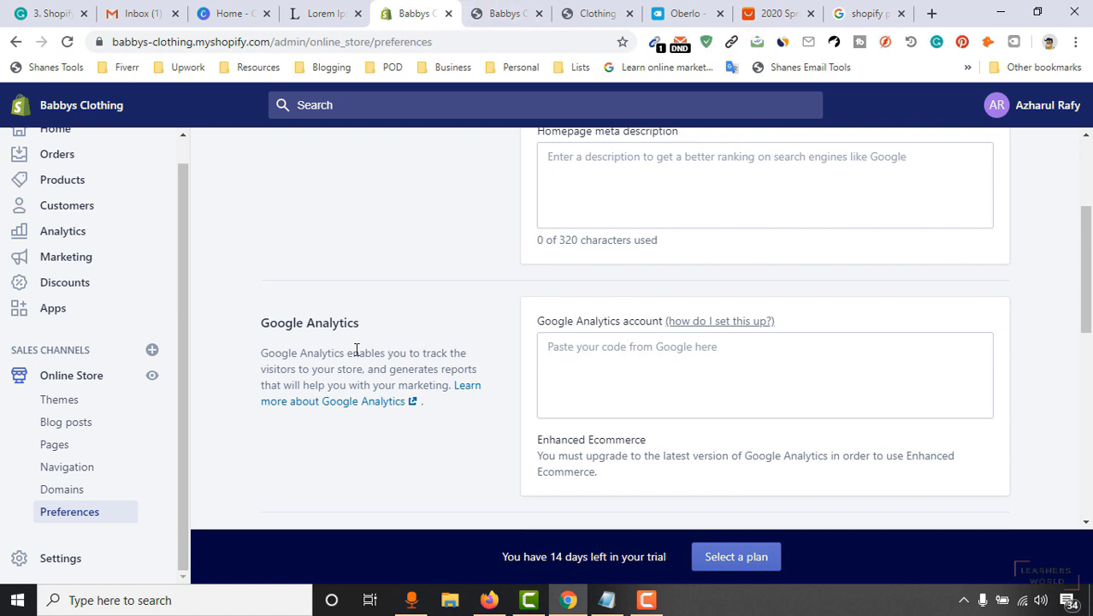
pyautogui.click(513, 12)
# Search Google for 'google analytics'.
pyautogui.click(531, 41)
pyautogui.write('g')
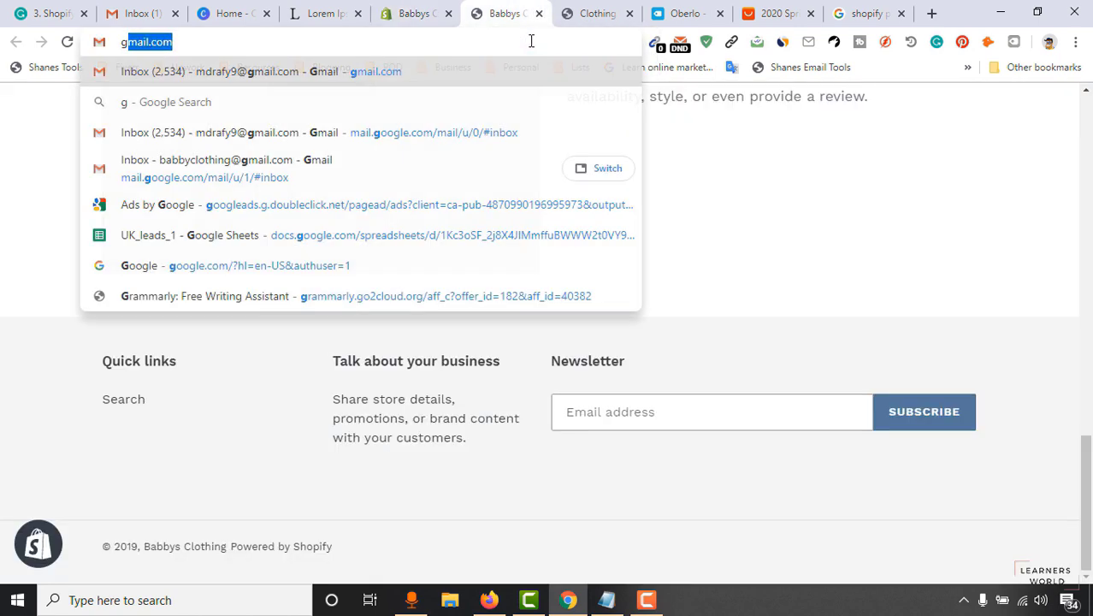
pyautogui.write('oogle an')
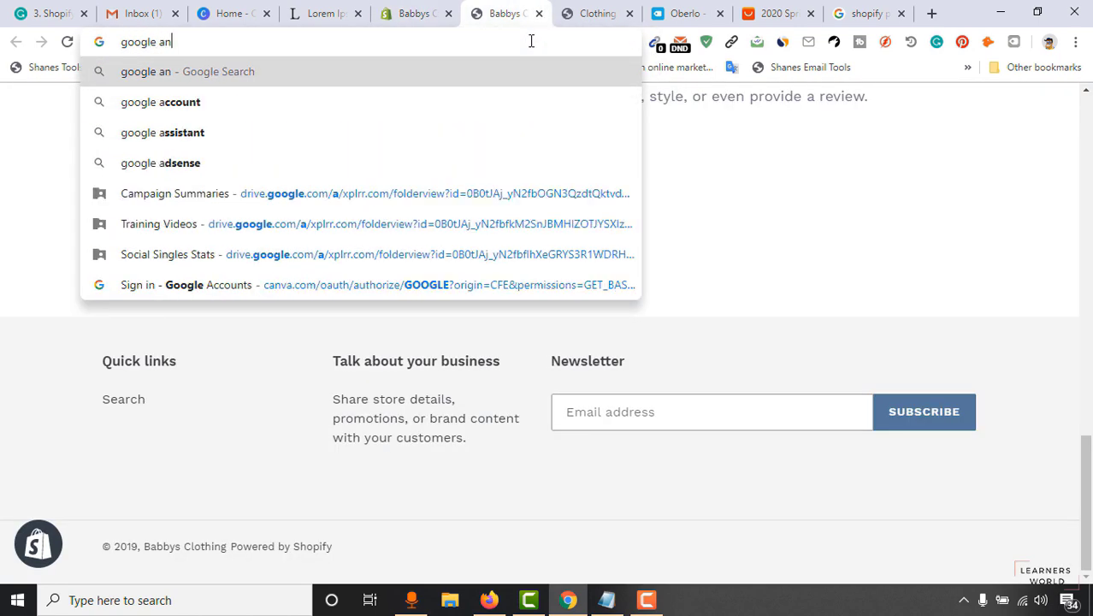
pyautogui.write('al')
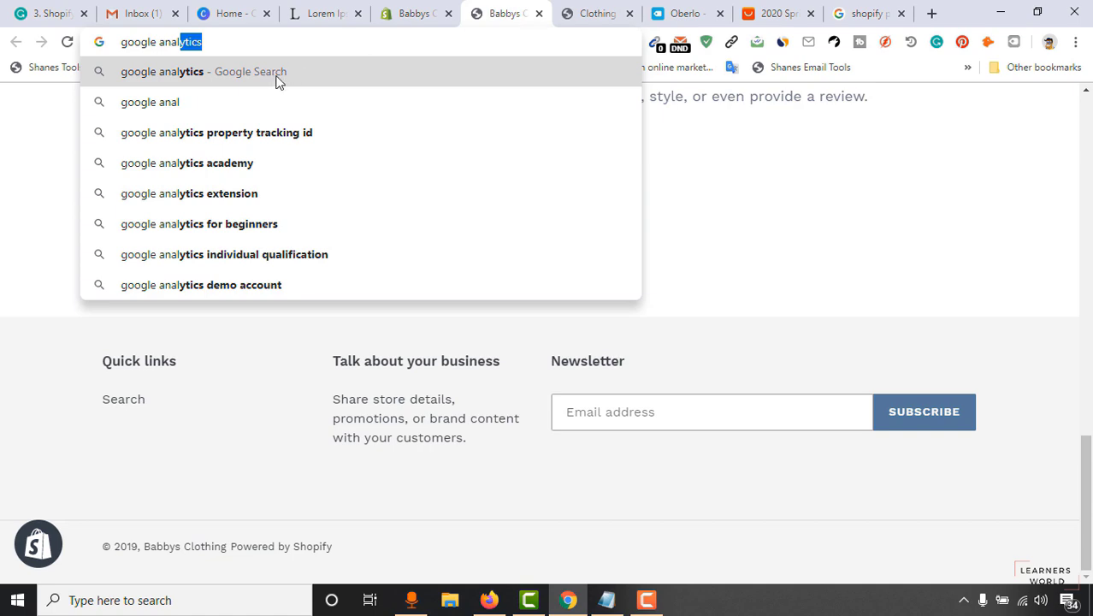
pyautogui.click(281, 72)
# Close the product preview, Oberlo and old Shopify search tabs, then open analytics.google.com.
pyautogui.click(610, 10)
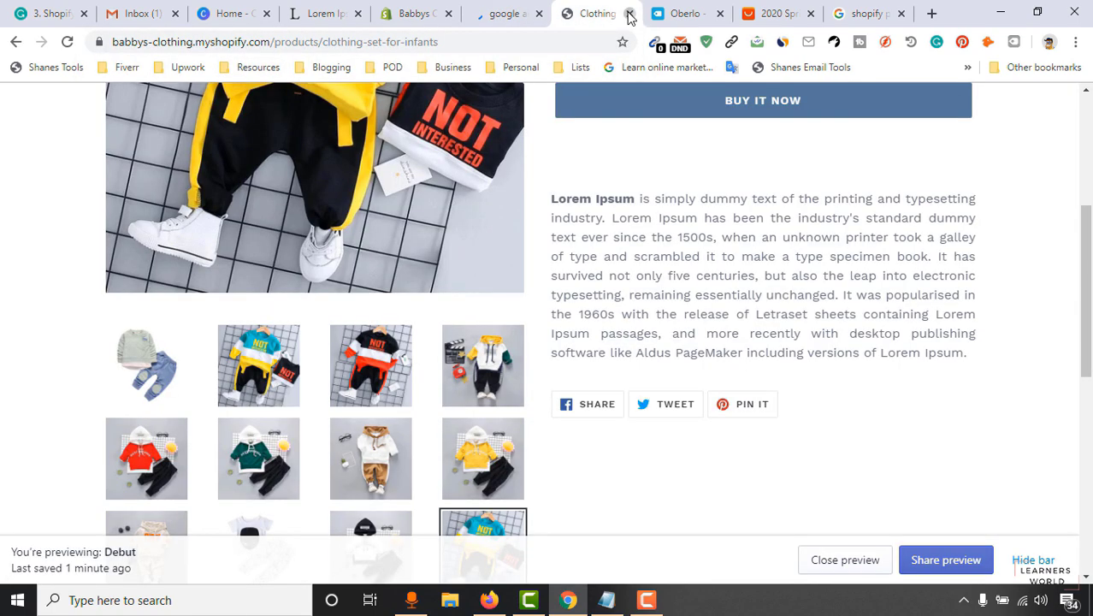
pyautogui.click(629, 15)
pyautogui.click(629, 15)
pyautogui.click(630, 14)
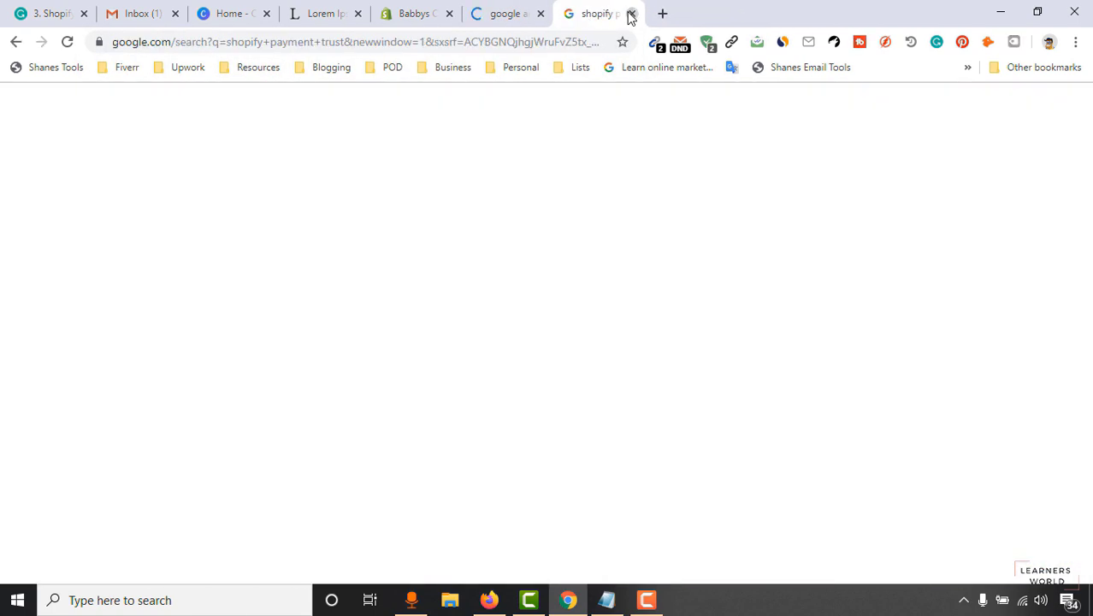
pyautogui.hotkey('ctrl', 'w')
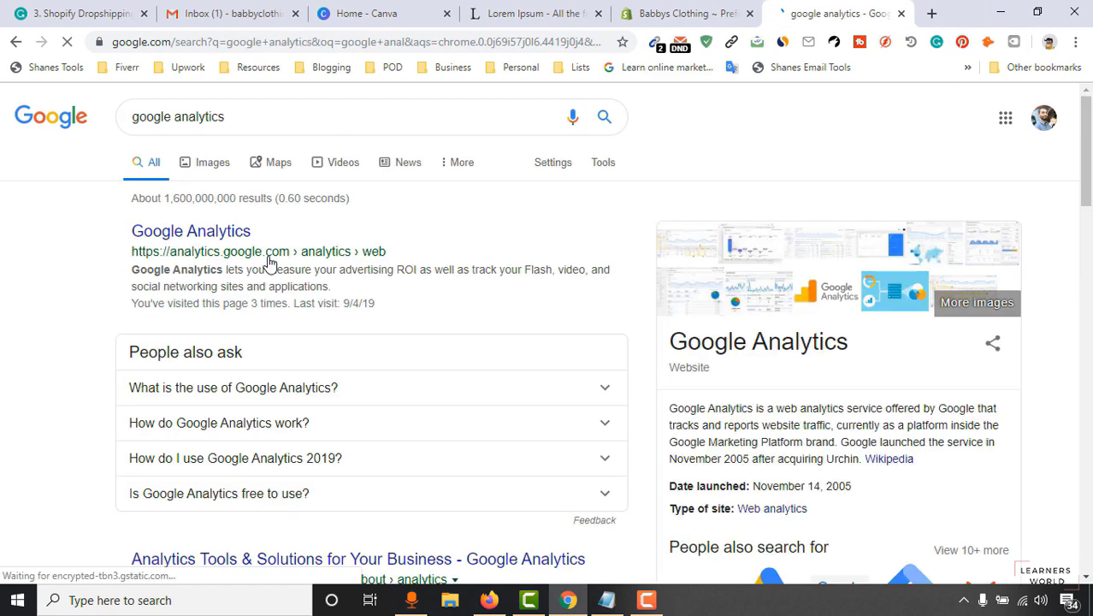
pyautogui.click(179, 232)
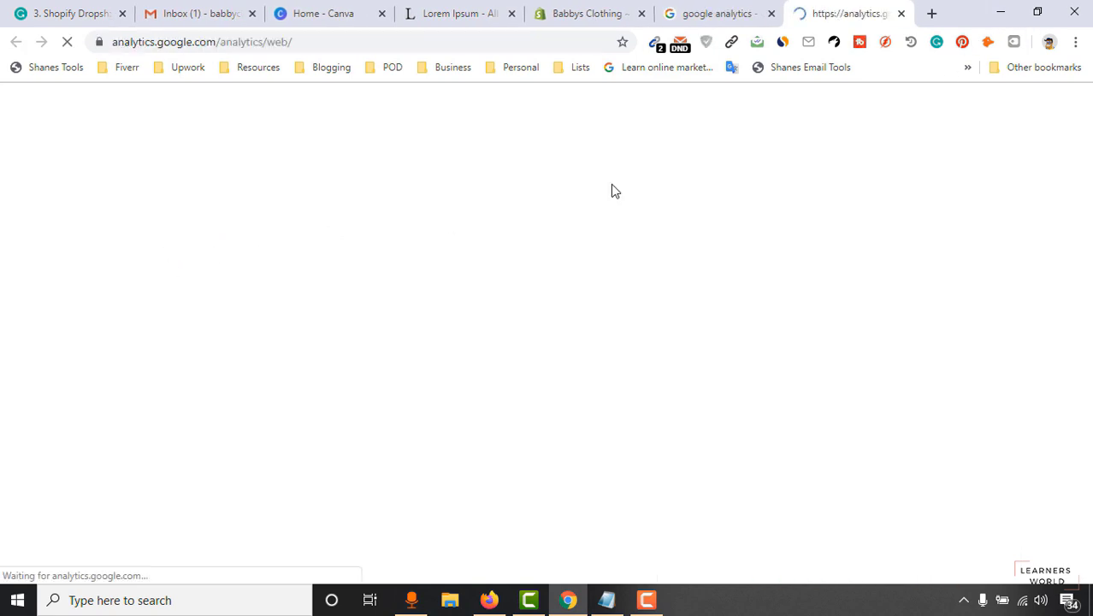
# Switch Google Analytics to the store's Google account.
pyautogui.click(771, 14)
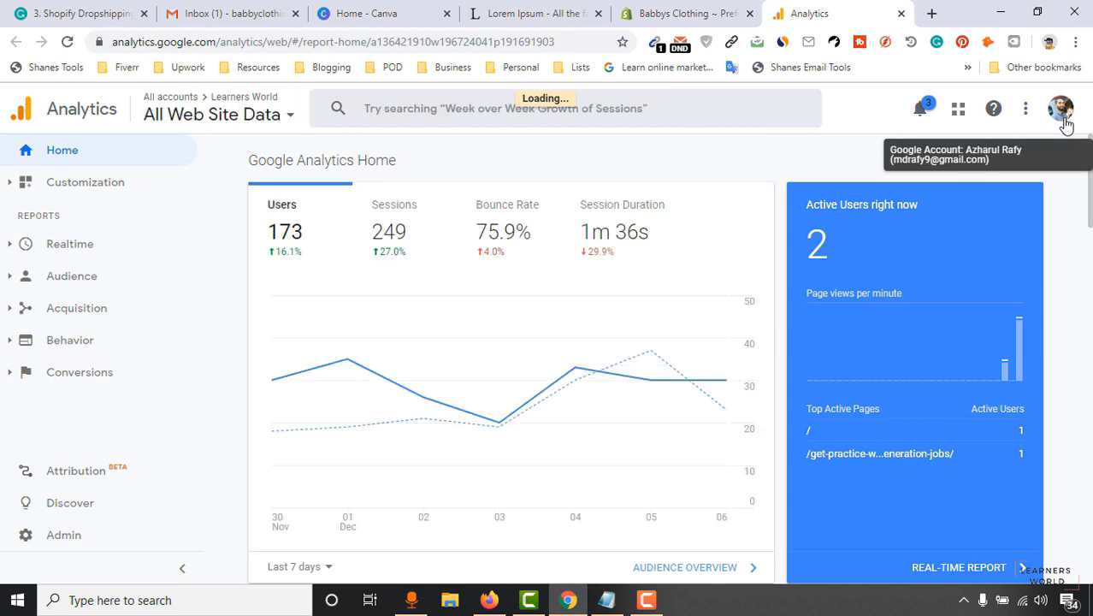
pyautogui.click(1065, 119)
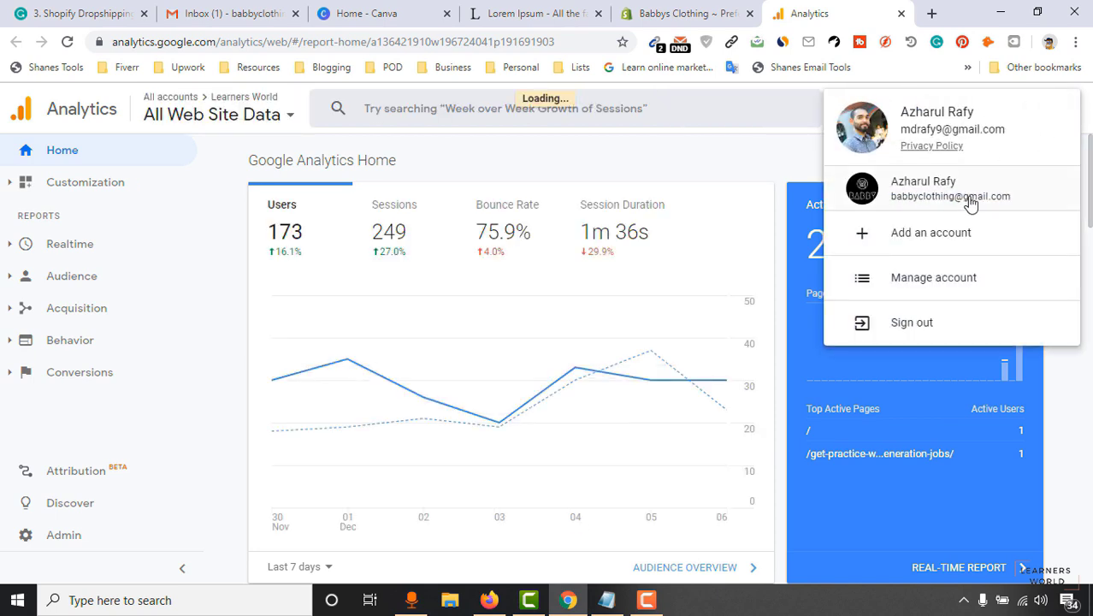
pyautogui.click(939, 193)
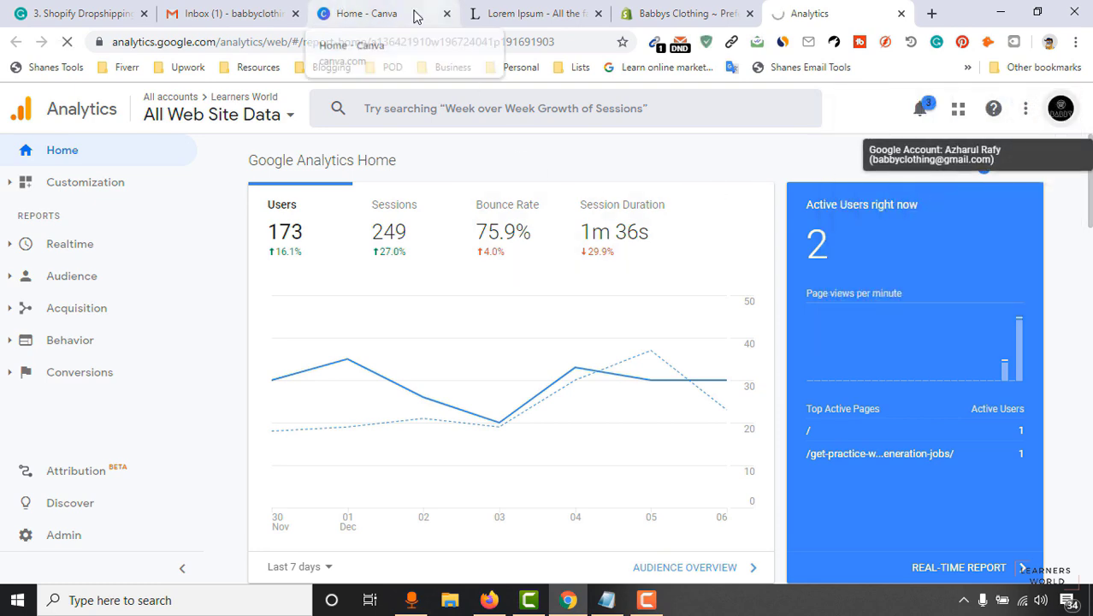
pyautogui.click(385, 10)
pyautogui.click(551, 15)
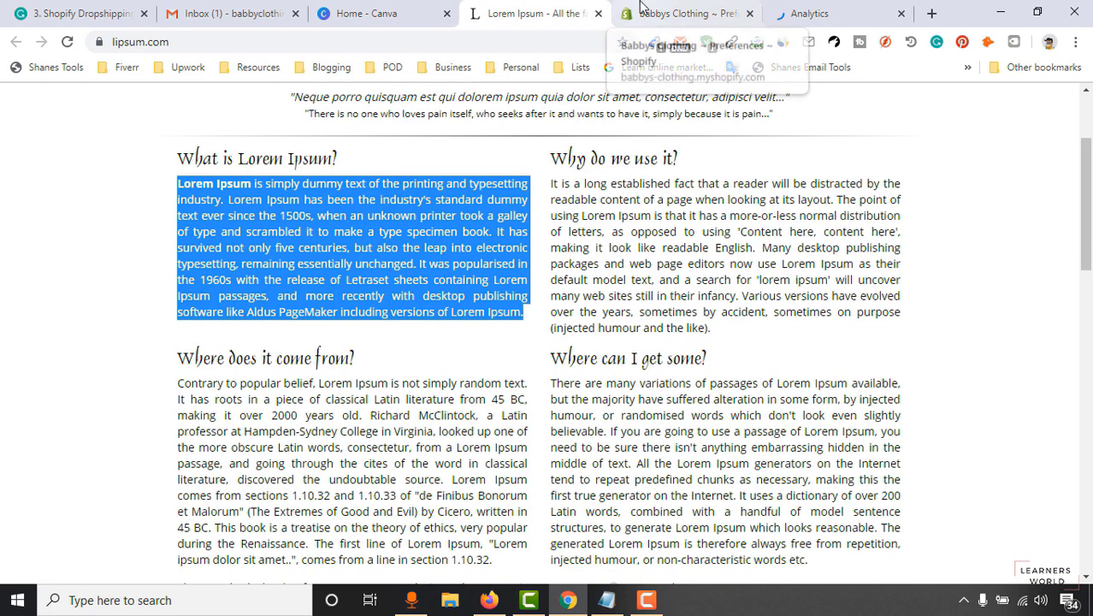
pyautogui.click(684, 14)
pyautogui.click(837, 8)
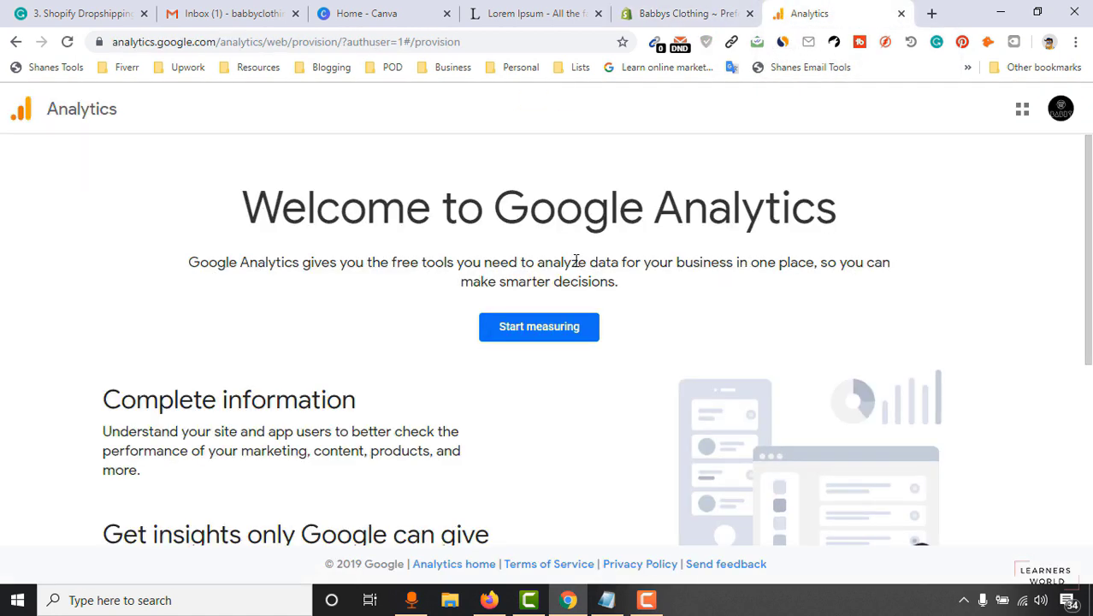
# Start measuring, enter the account name, and uncheck all four data-sharing options.
pyautogui.click(549, 341)
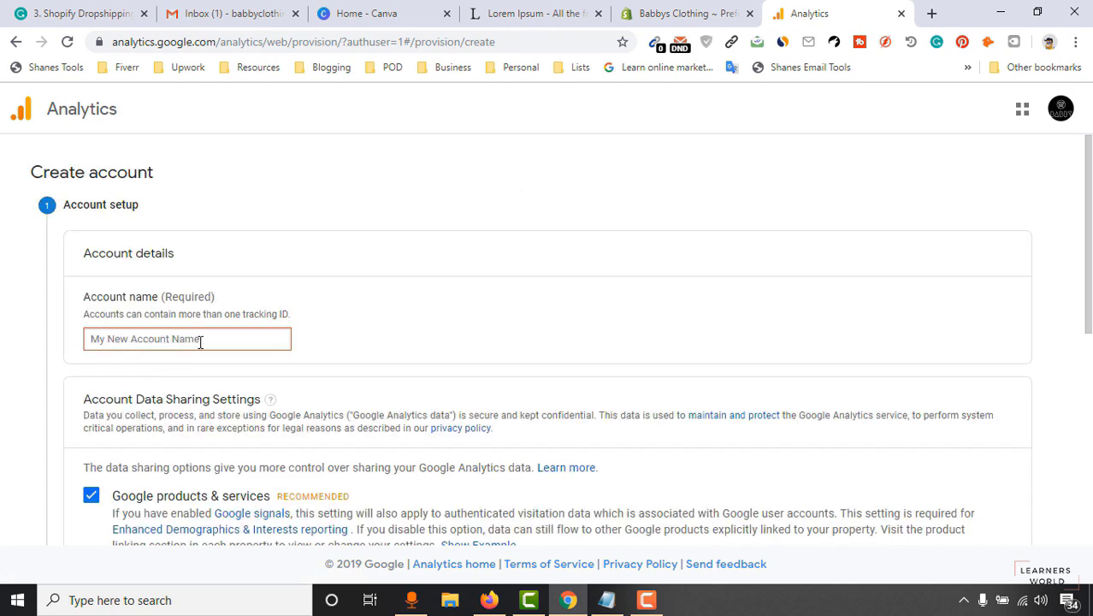
pyautogui.click(240, 342)
pyautogui.write('Babbys Clothing')
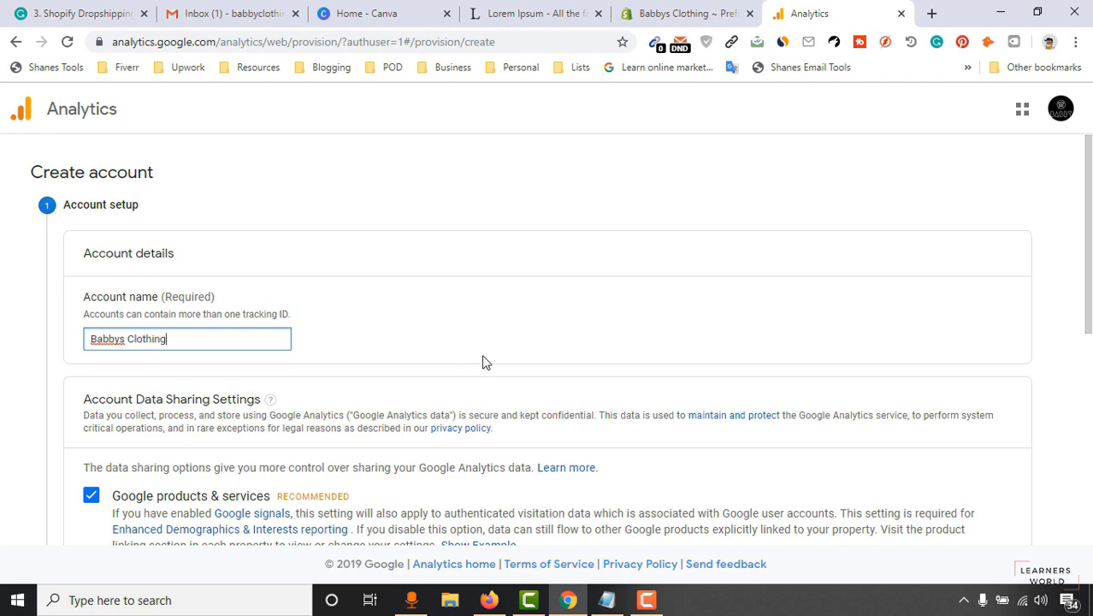
pyautogui.scroll(-2, 481, 361)
pyautogui.click(91, 334)
pyautogui.scroll(-1, 53, 433)
pyautogui.click(91, 342)
pyautogui.click(90, 412)
pyautogui.click(91, 466)
pyautogui.scroll(-2, 94, 480)
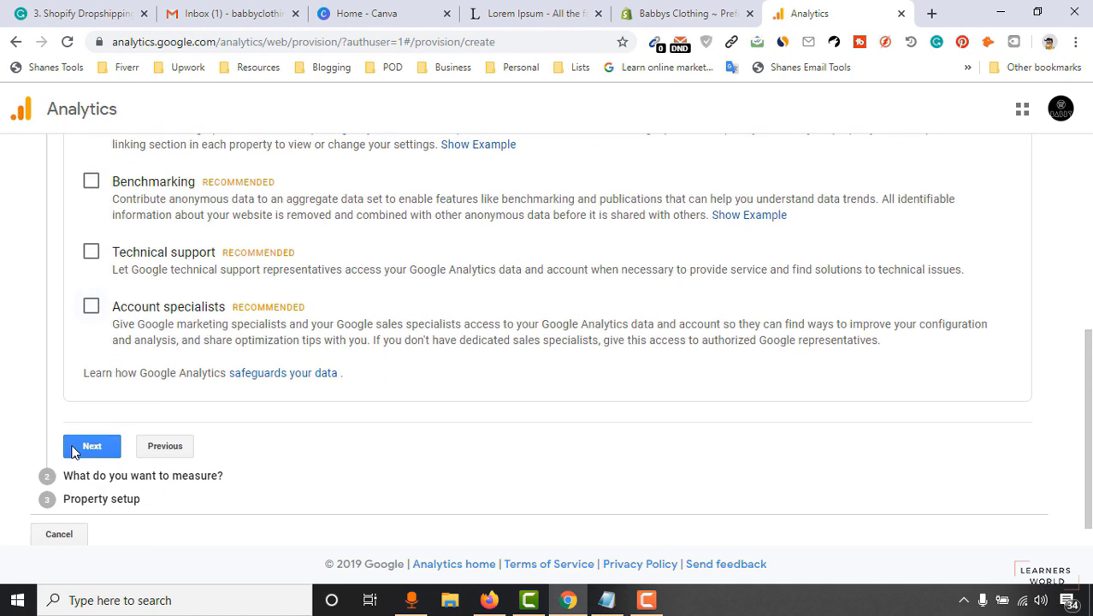
pyautogui.click(91, 447)
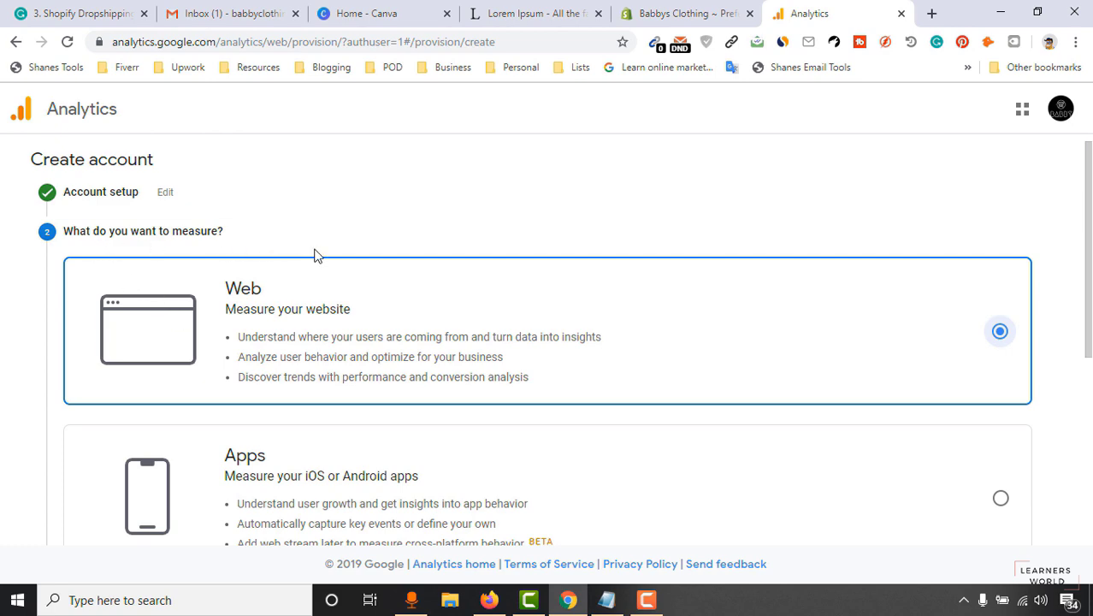
# Keep Web as what to measure and continue to property details.
pyautogui.scroll(-4, 287, 257)
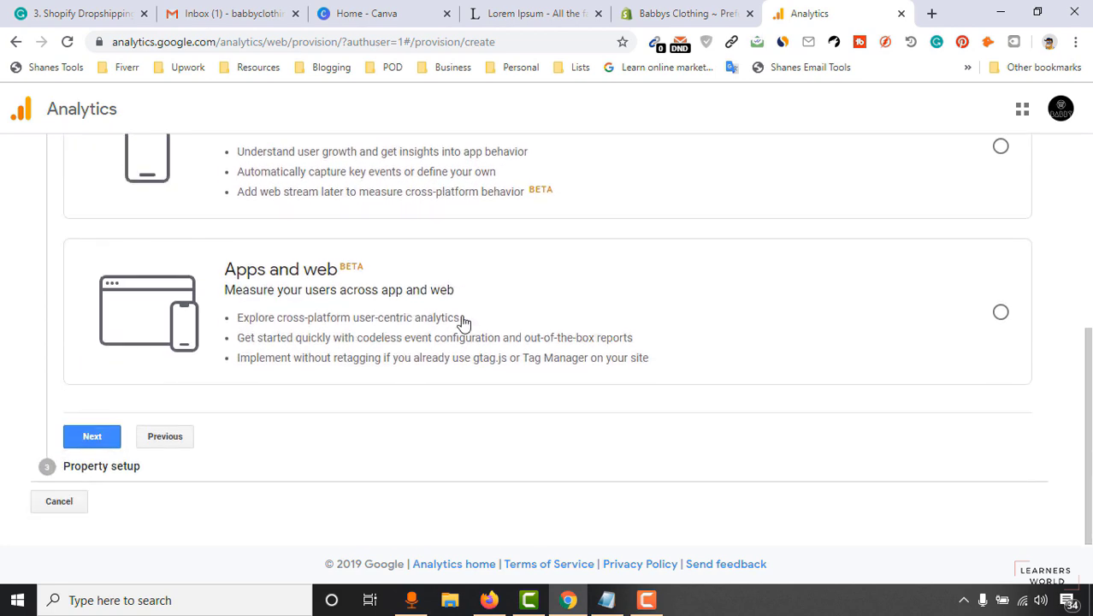
pyautogui.scroll(4, 462, 321)
pyautogui.scroll(-1, 565, 282)
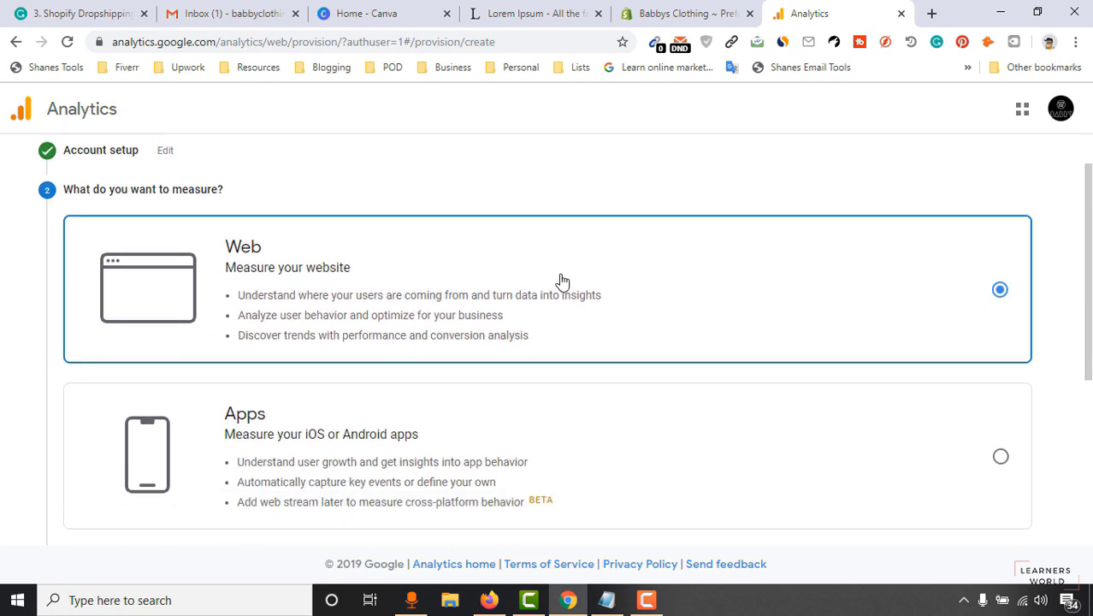
pyautogui.scroll(-2, 565, 282)
pyautogui.click(77, 483)
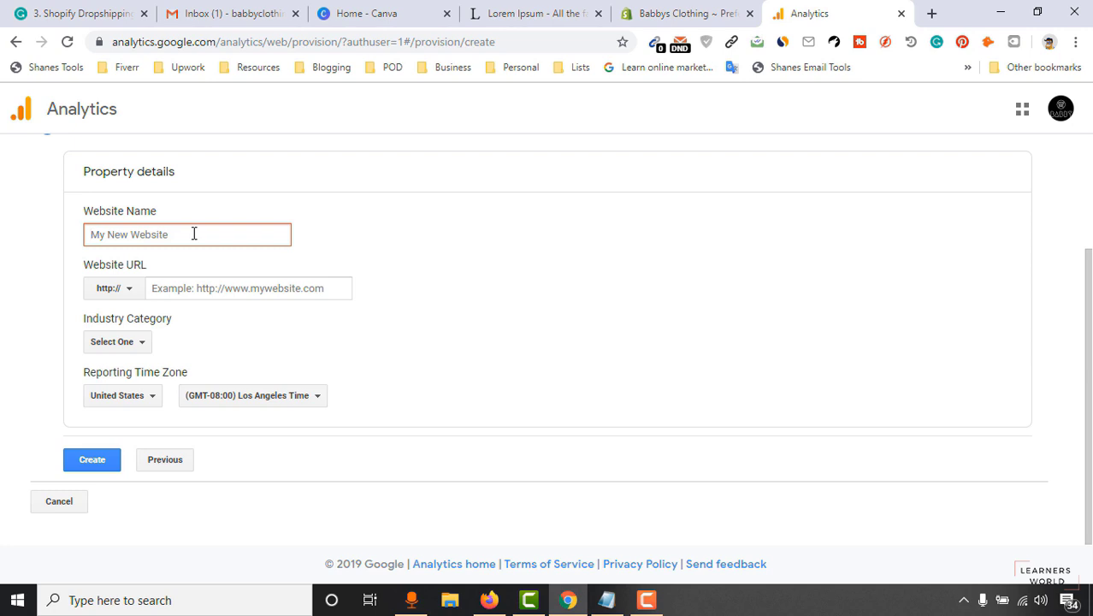
# Name the property Babby Clothing and paste the store's web address as the Website URL.
pyautogui.write('Babby Clothing')
pyautogui.click(202, 288)
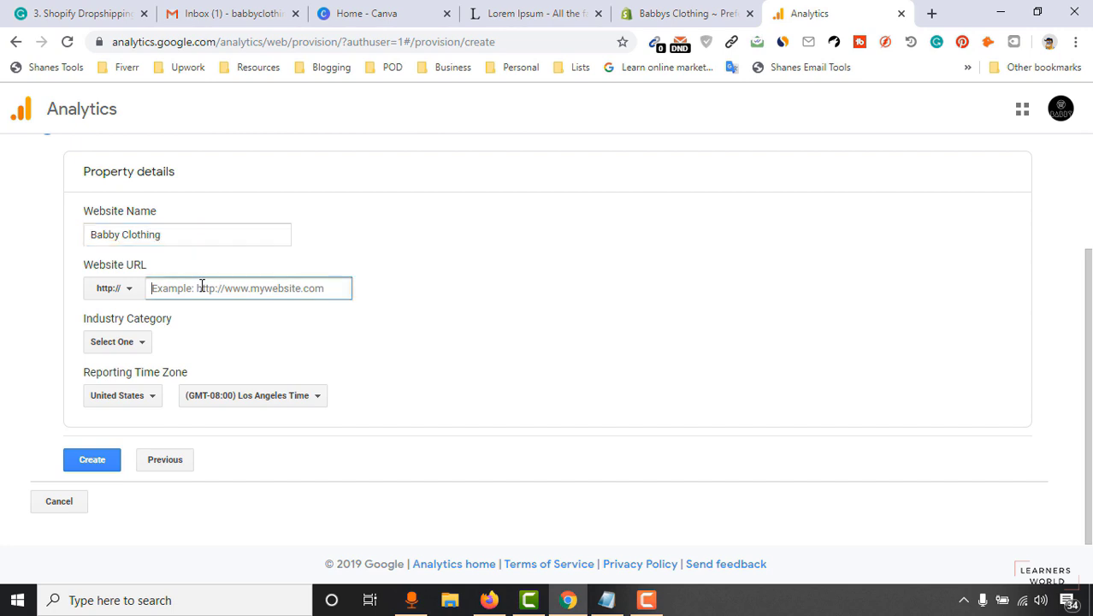
pyautogui.click(650, 13)
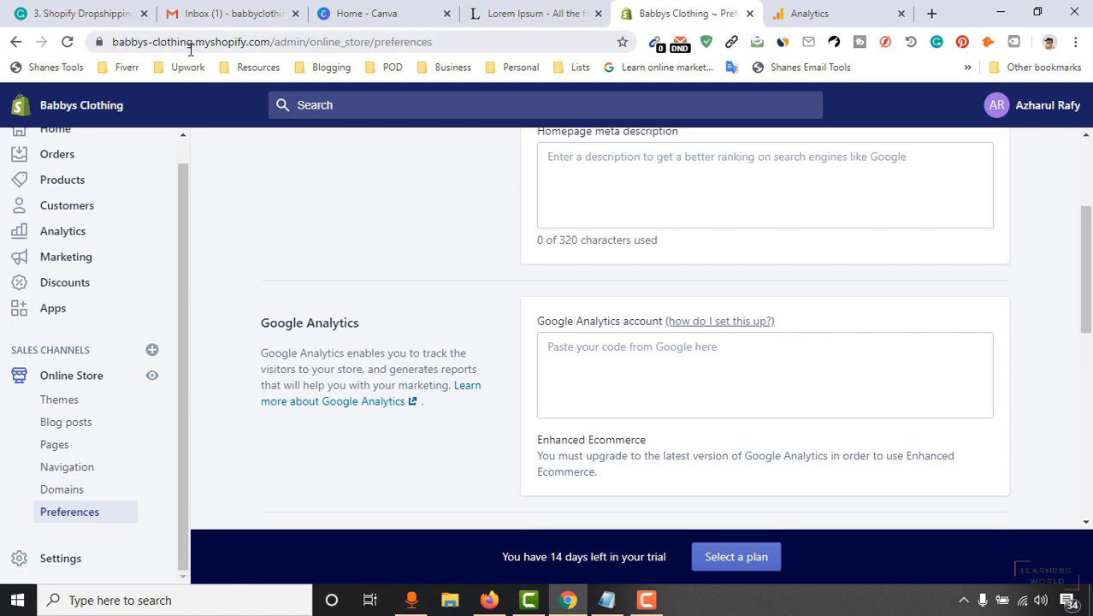
pyautogui.moveTo(267, 45); pyautogui.dragTo(127, 50)
pyautogui.rightClick(127, 49)
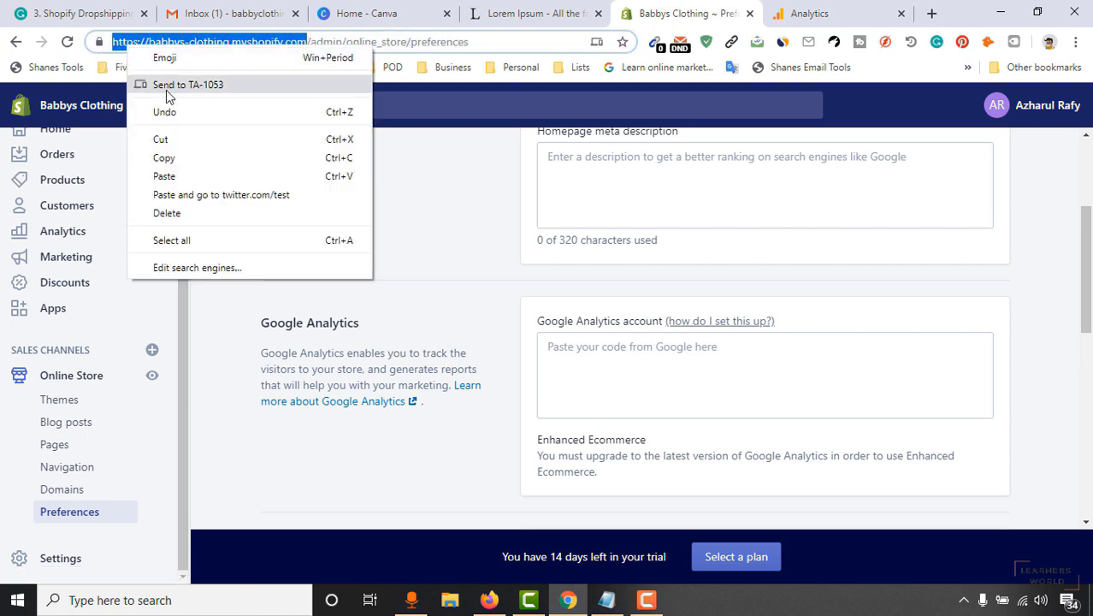
pyautogui.click(162, 158)
pyautogui.click(809, 13)
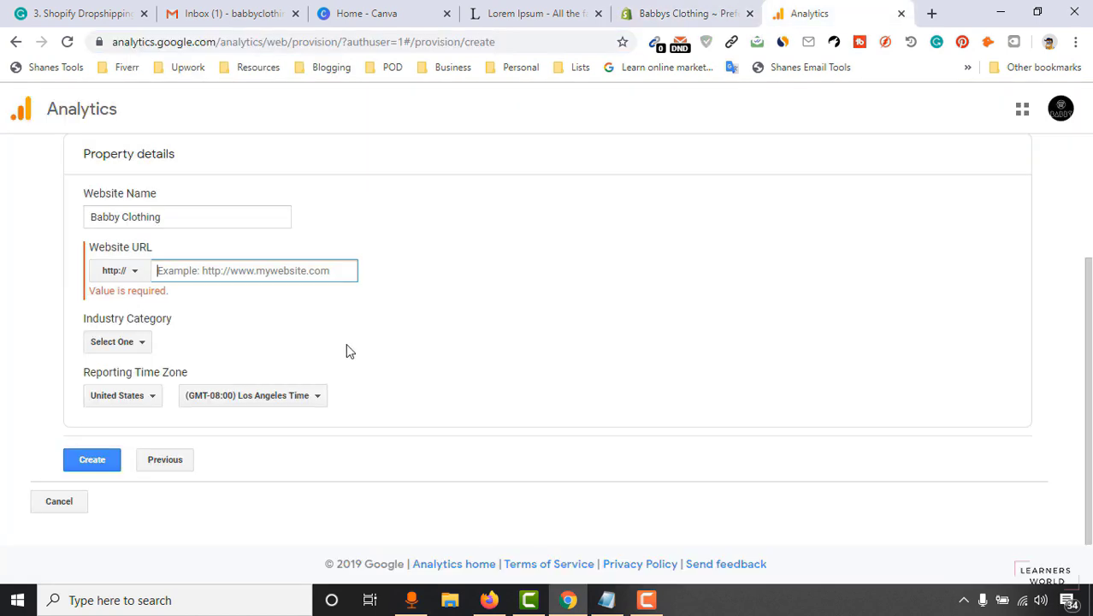
pyautogui.rightClick(202, 271)
pyautogui.click(239, 393)
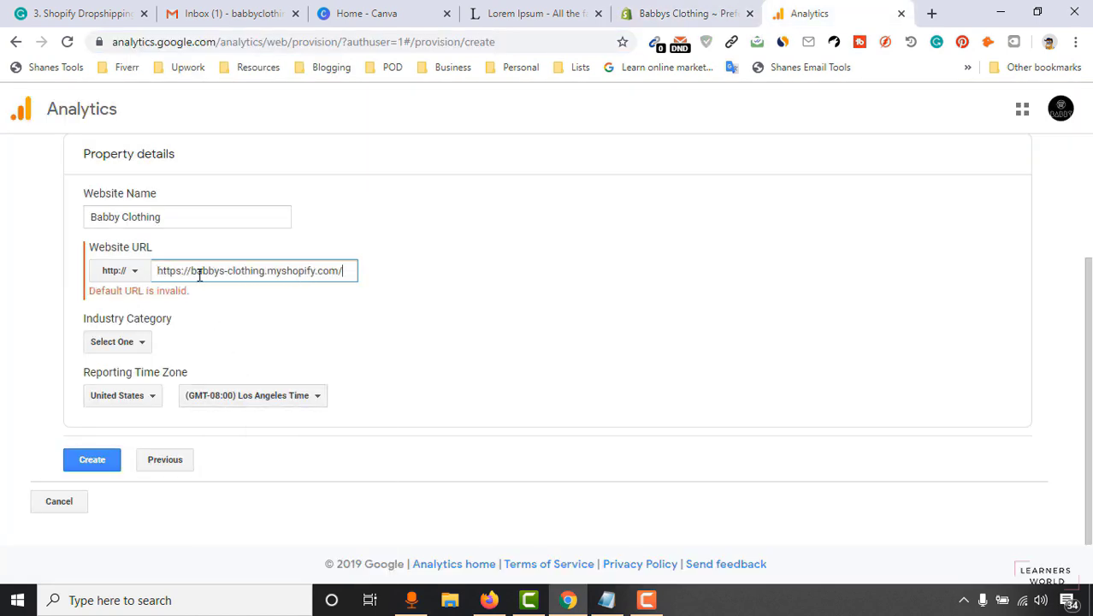
pyautogui.moveTo(192, 271); pyautogui.dragTo(106, 285)
pyautogui.press('BackSpace')
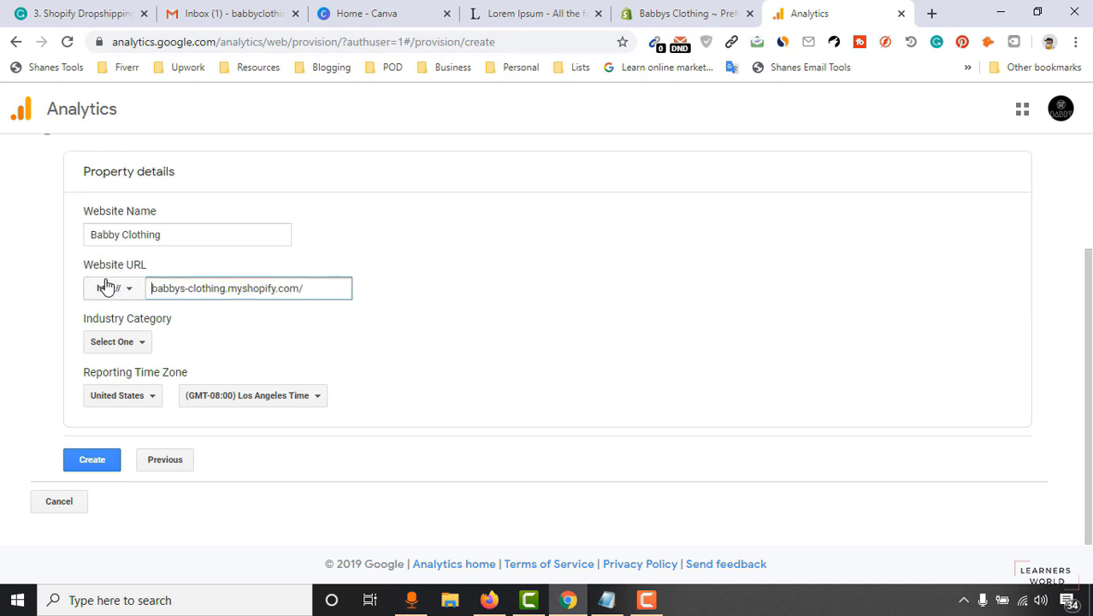
pyautogui.click(132, 298)
pyautogui.click(117, 343)
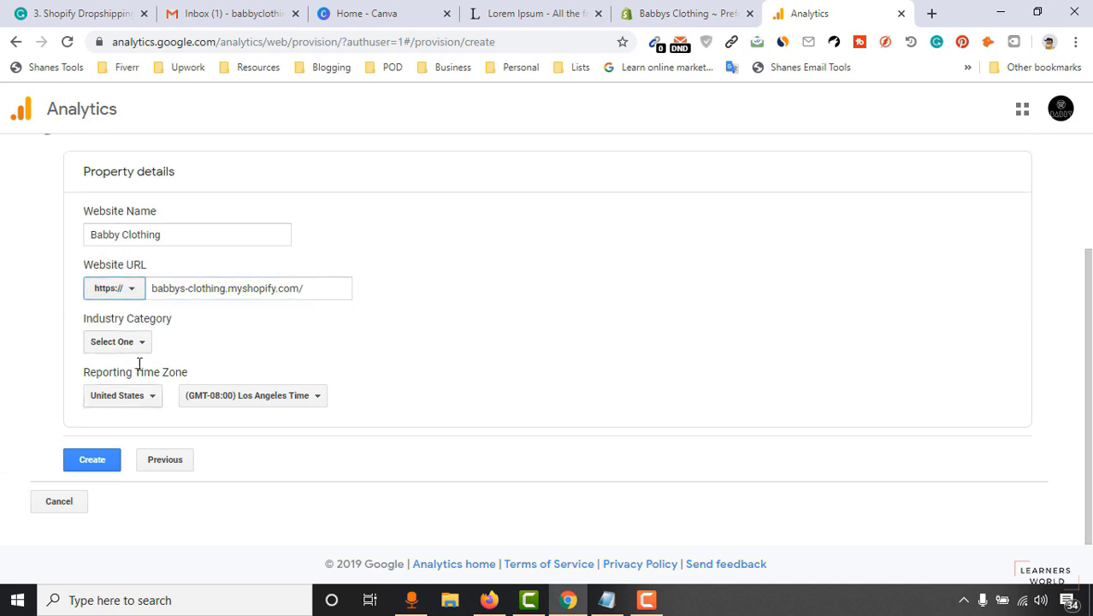
pyautogui.click(137, 342)
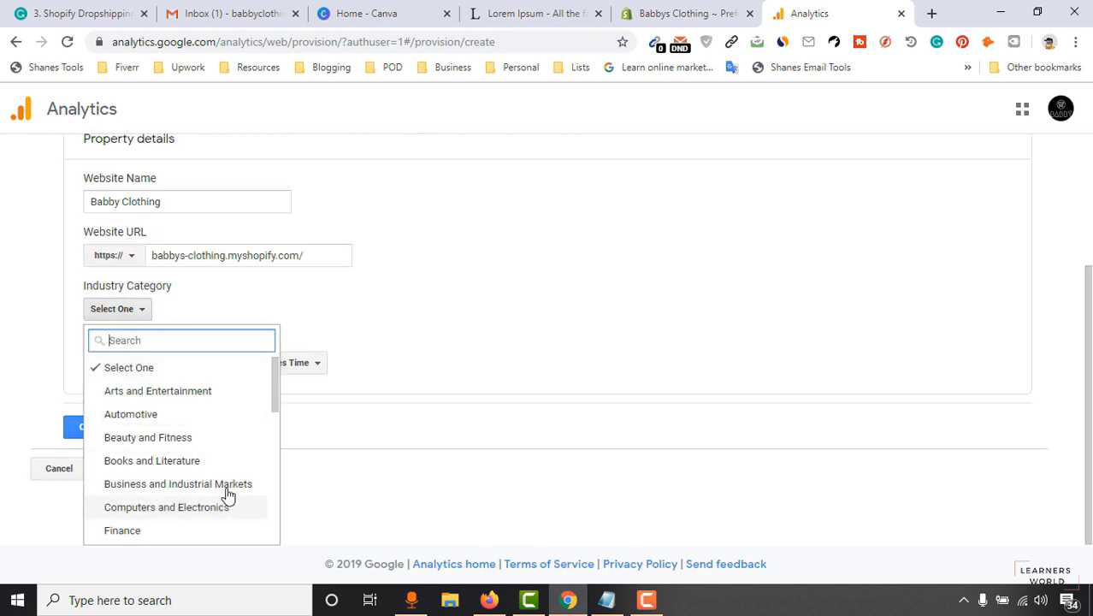
pyautogui.scroll(-2, 231, 479)
pyautogui.scroll(2, 205, 432)
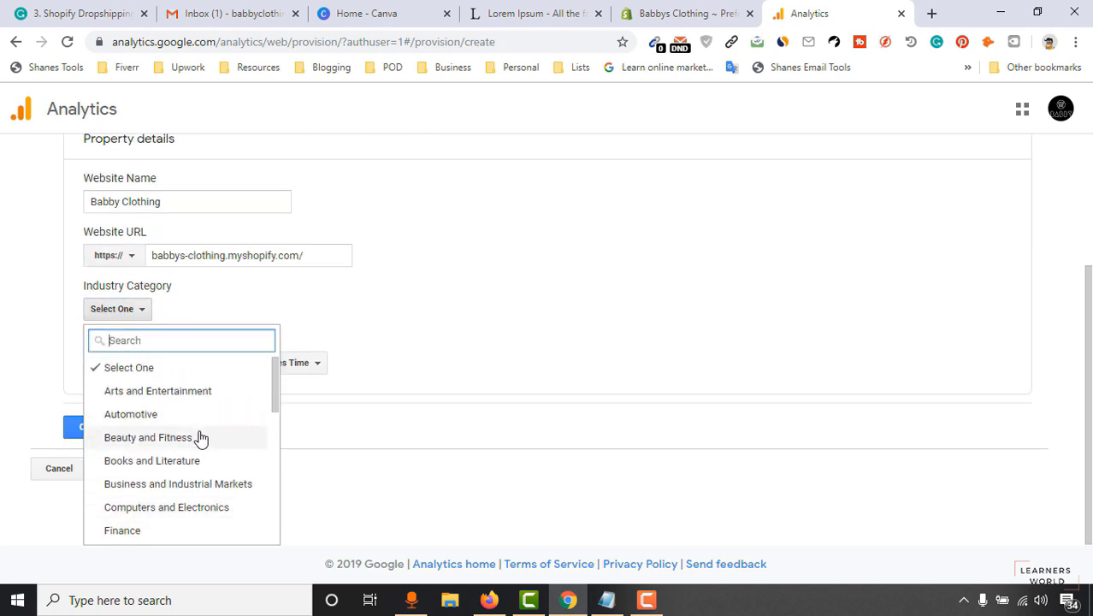
pyautogui.click(204, 439)
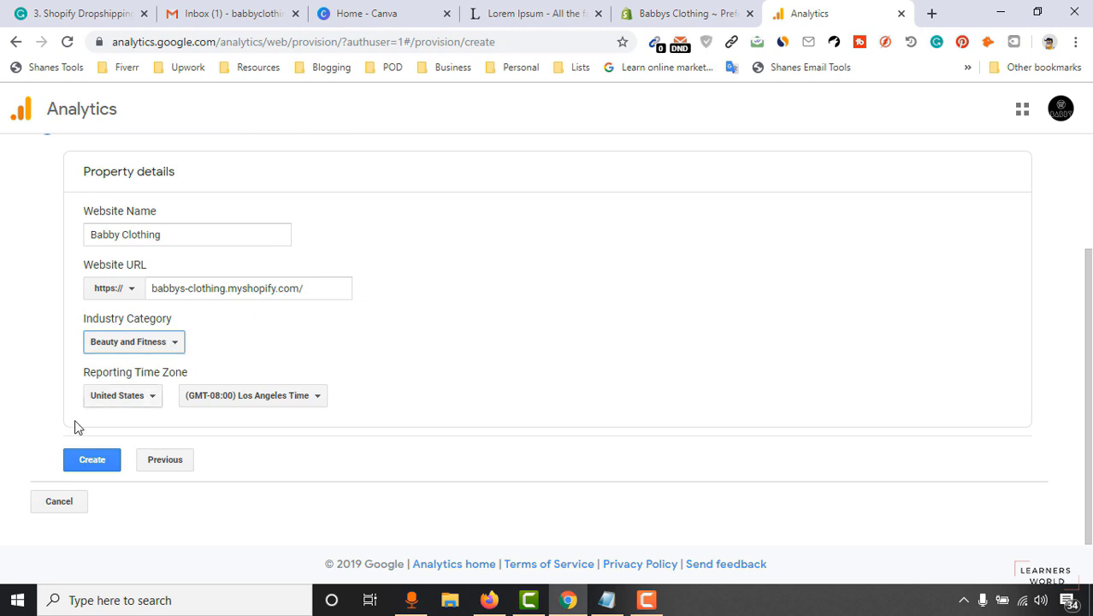
pyautogui.click(89, 463)
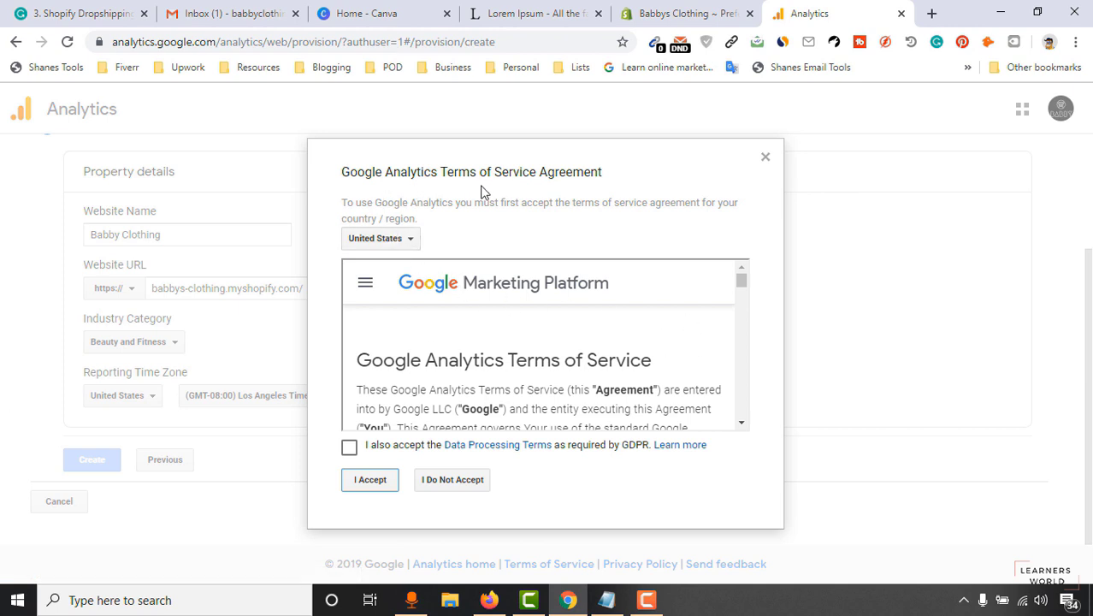
# Accept the Google Analytics terms including GDPR and dismiss the mobile app promotion.
pyautogui.moveTo(742, 279); pyautogui.dragTo(742, 312)
pyautogui.click(381, 452)
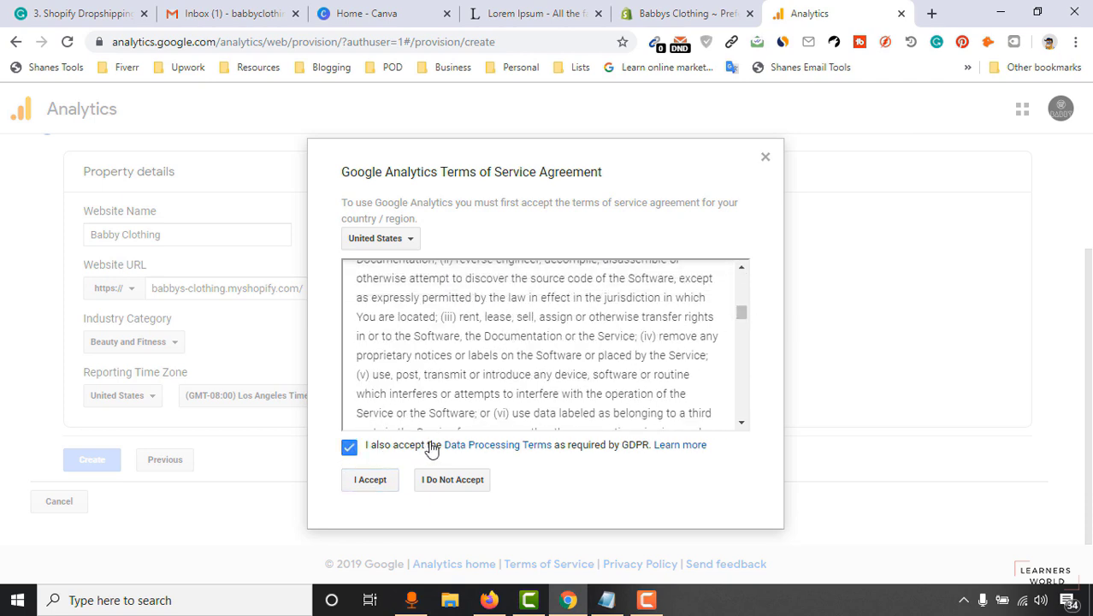
pyautogui.click(371, 488)
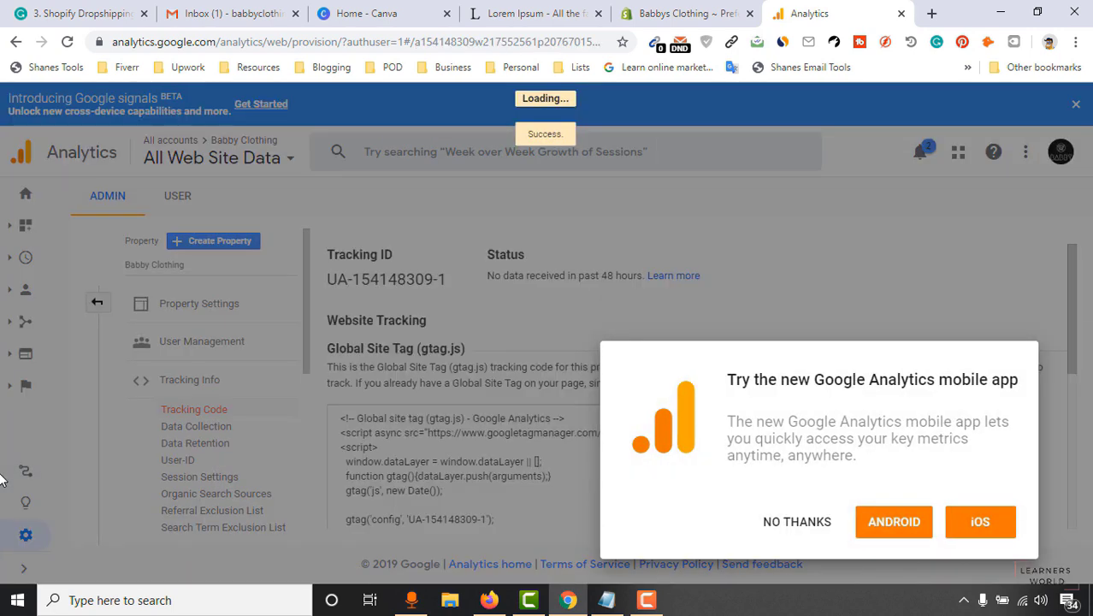
pyautogui.click(775, 522)
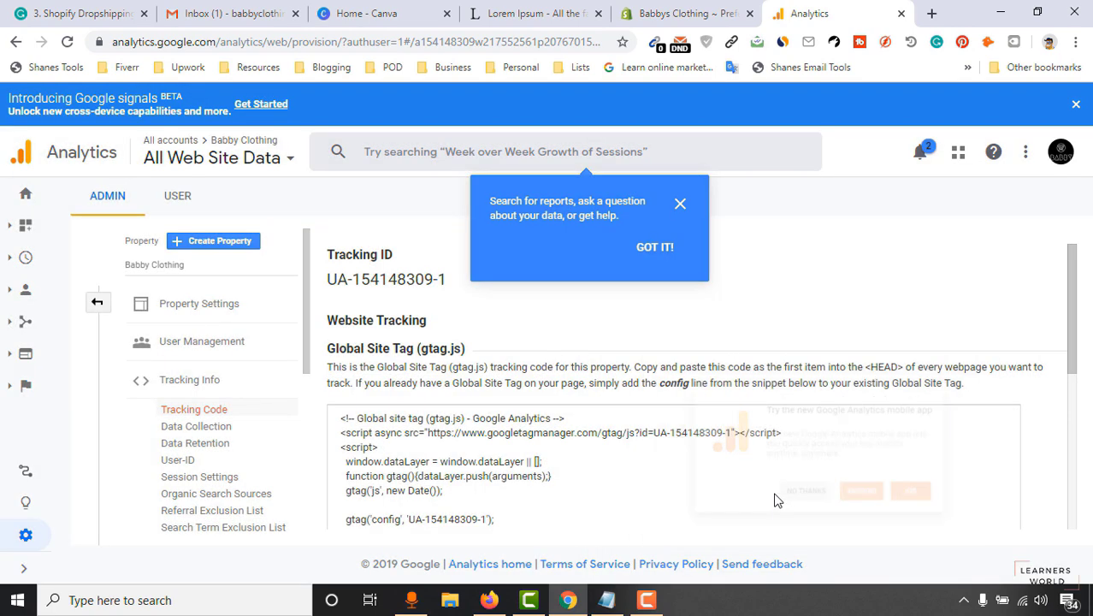
# Copy the property's gtag.js tracking snippet and return to Shopify's Preferences.
pyautogui.scroll(-1, 356, 345)
pyautogui.moveTo(339, 338); pyautogui.dragTo(447, 456)
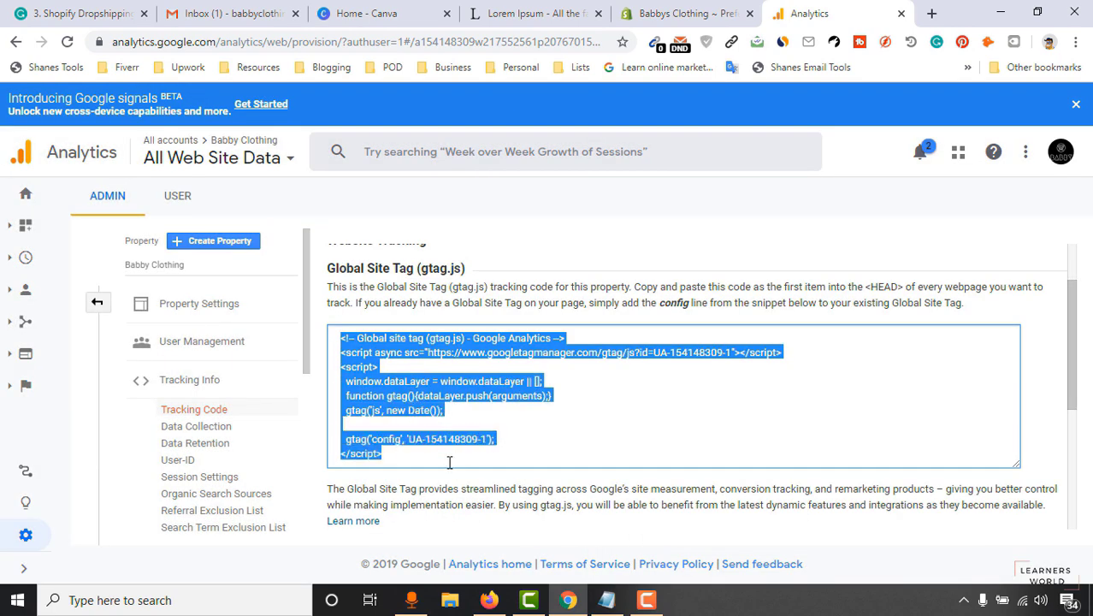
pyautogui.rightClick(383, 409)
pyautogui.click(422, 425)
pyautogui.click(685, 10)
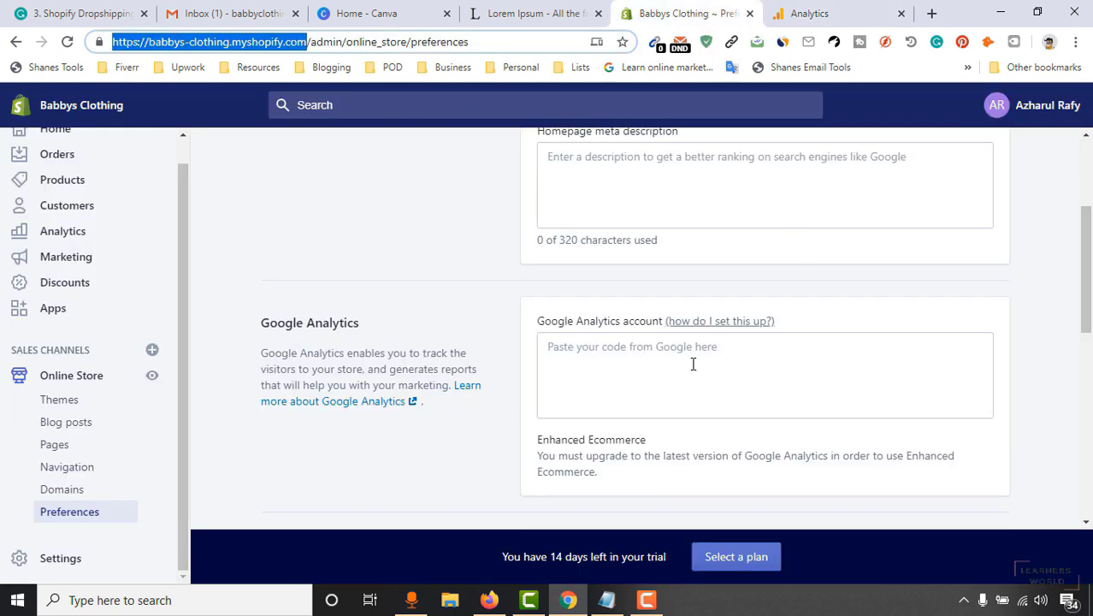
# Paste the gtag.js snippet into the Google Analytics account field, trim the blank line, and save.
pyautogui.click(590, 362)
pyautogui.rightClick(587, 351)
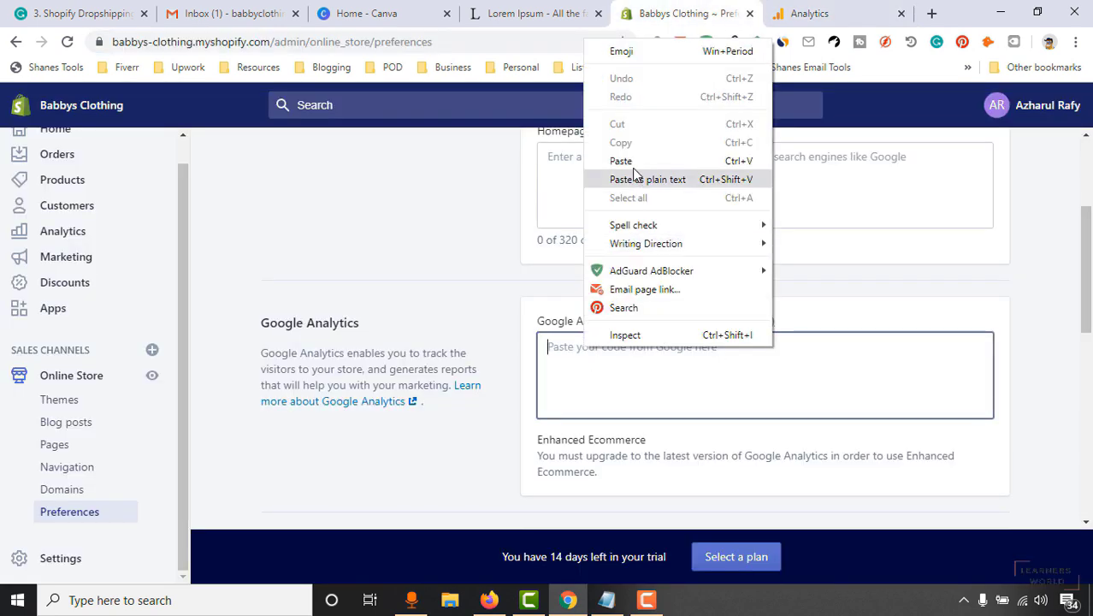
pyautogui.click(618, 160)
pyautogui.scroll(-3, 1085, 256)
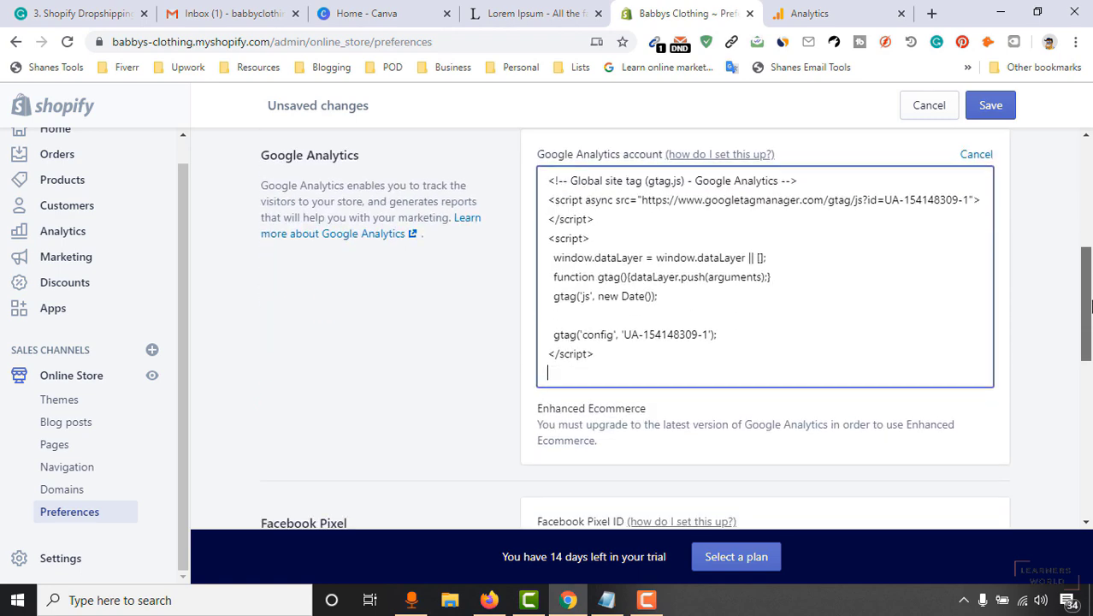
pyautogui.scroll(1, 1028, 165)
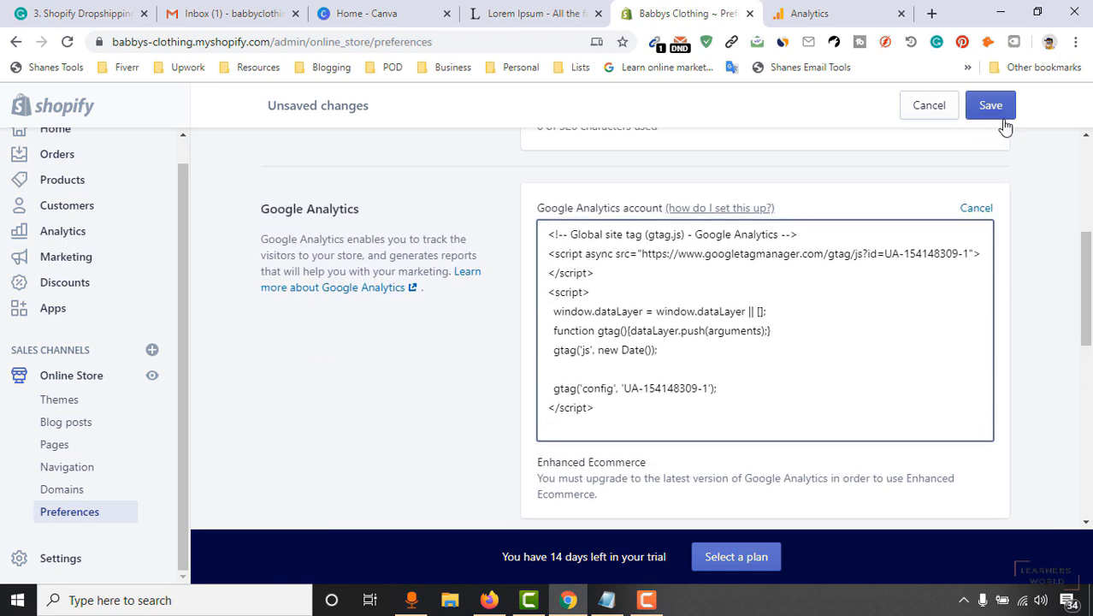
pyautogui.press('BackSpace')
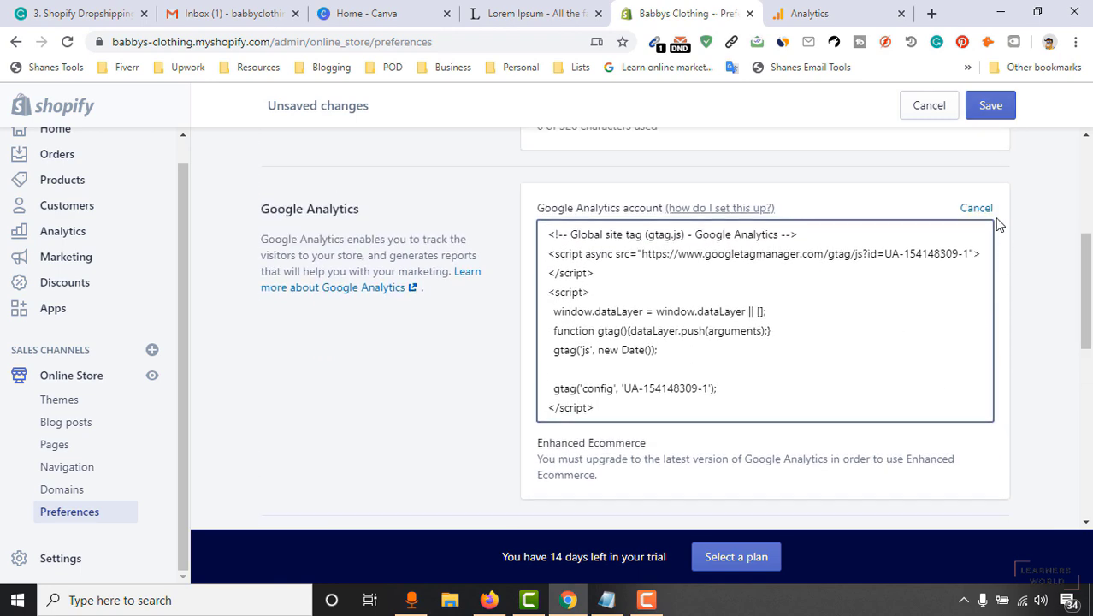
pyautogui.click(990, 109)
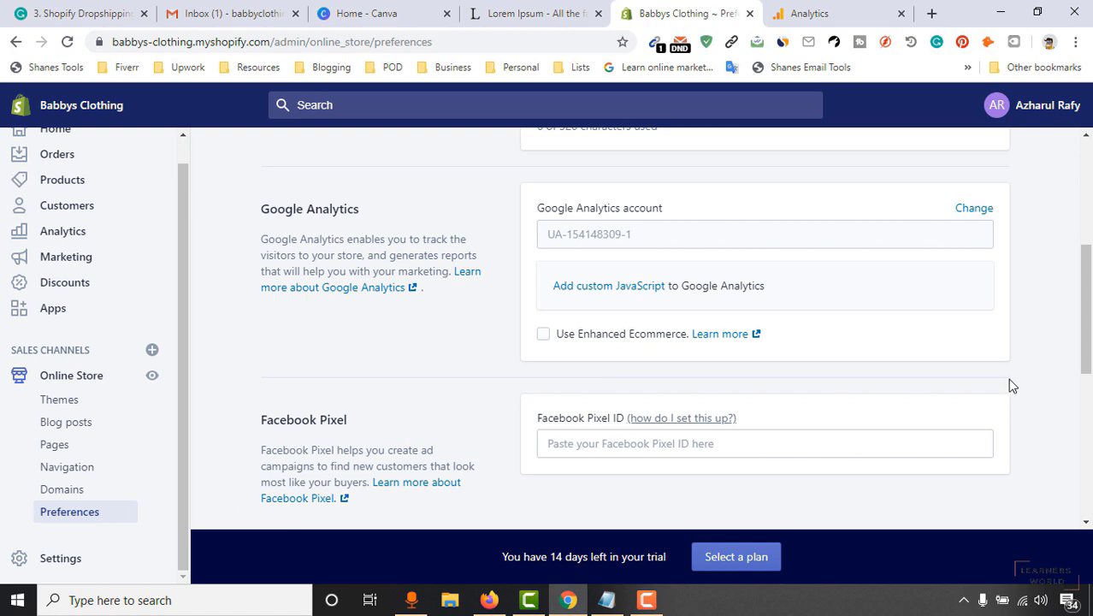
pyautogui.scroll(-3, 885, 405)
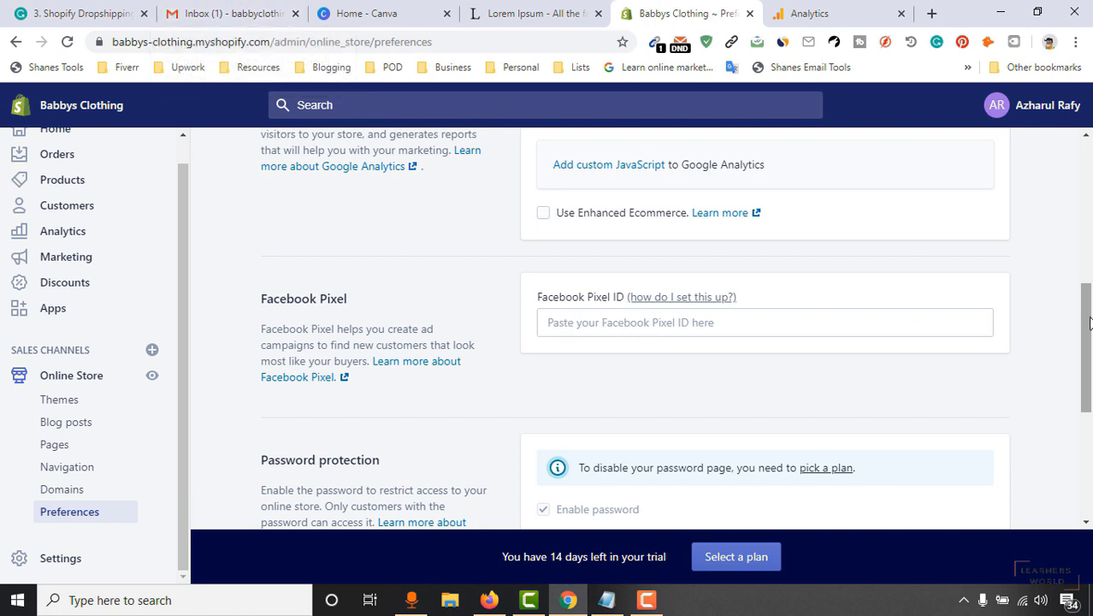
pyautogui.scroll(-2, 1092, 315)
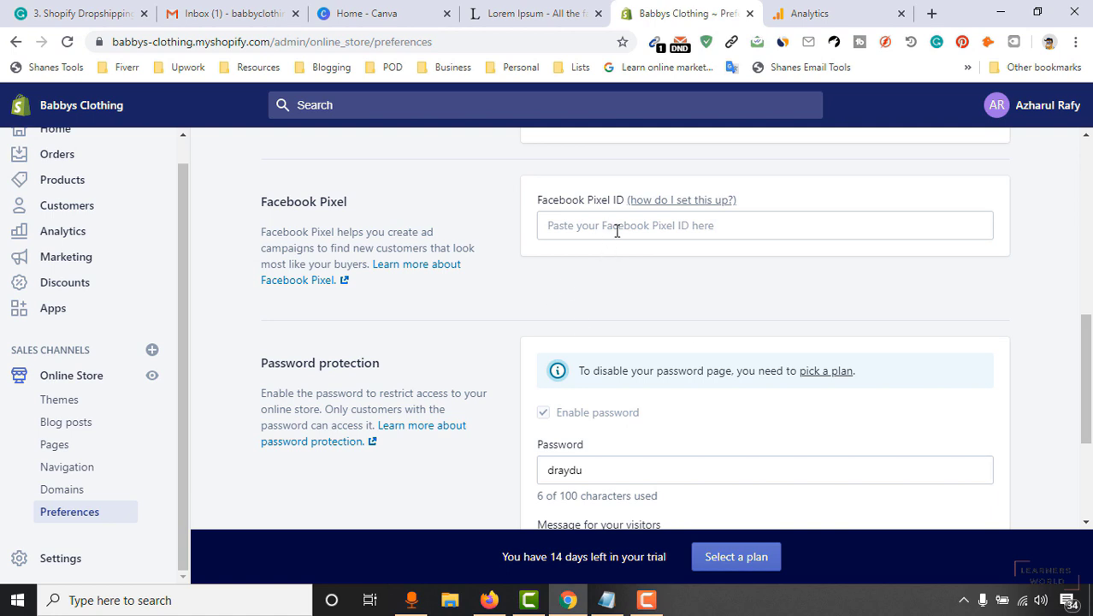
pyautogui.scroll(-3, 604, 378)
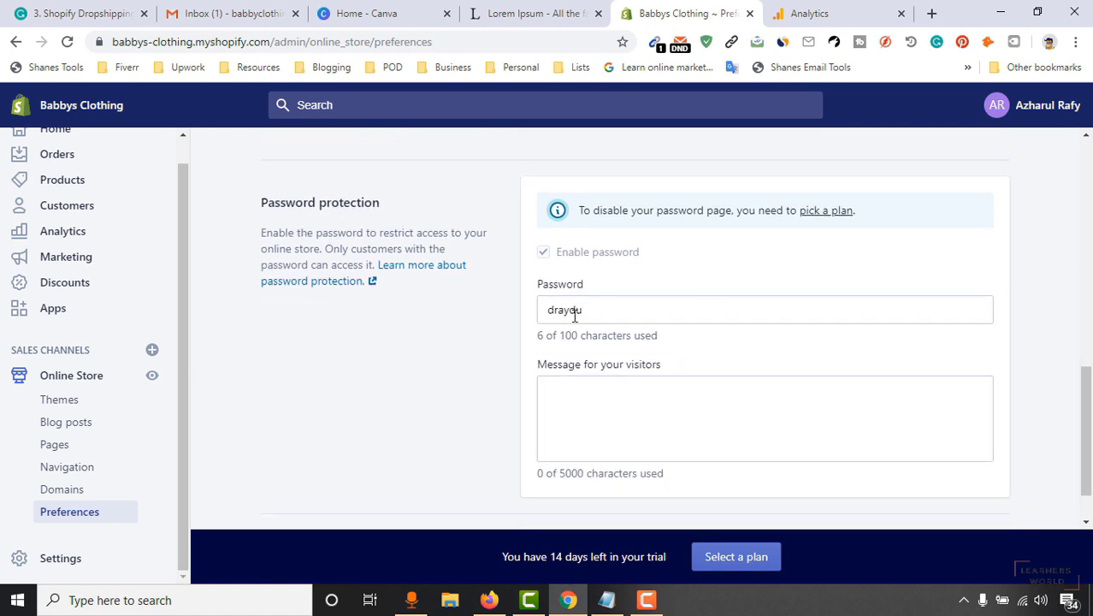
pyautogui.moveTo(578, 313); pyautogui.dragTo(528, 322)
pyautogui.write('12')
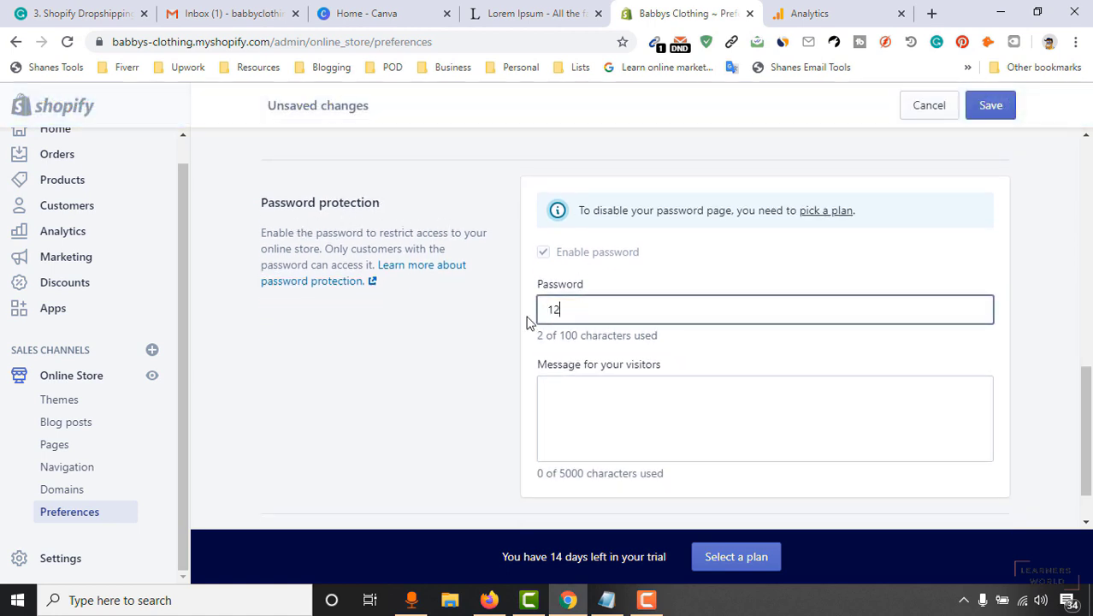
pyautogui.write('3456')
pyautogui.press('BackSpace')
pyautogui.click(509, 376)
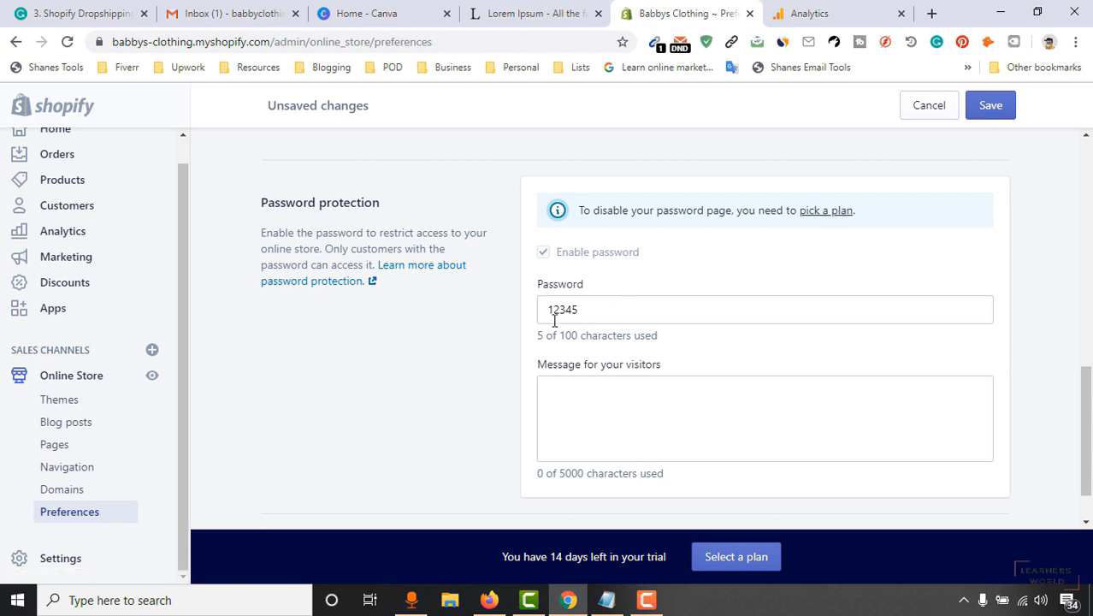
pyautogui.click(661, 410)
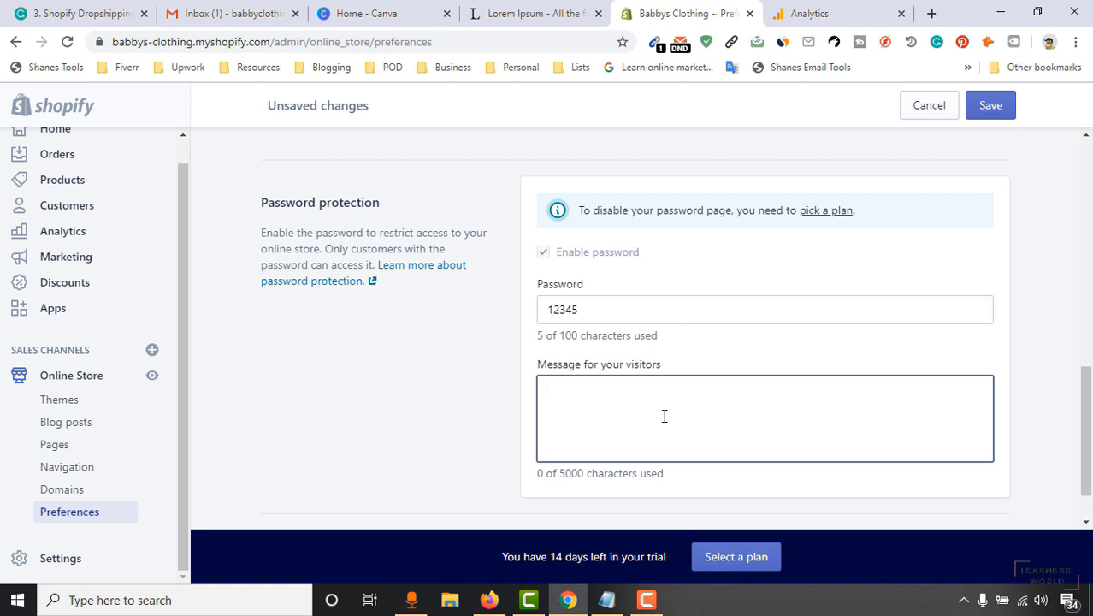
pyautogui.write('please use 12')
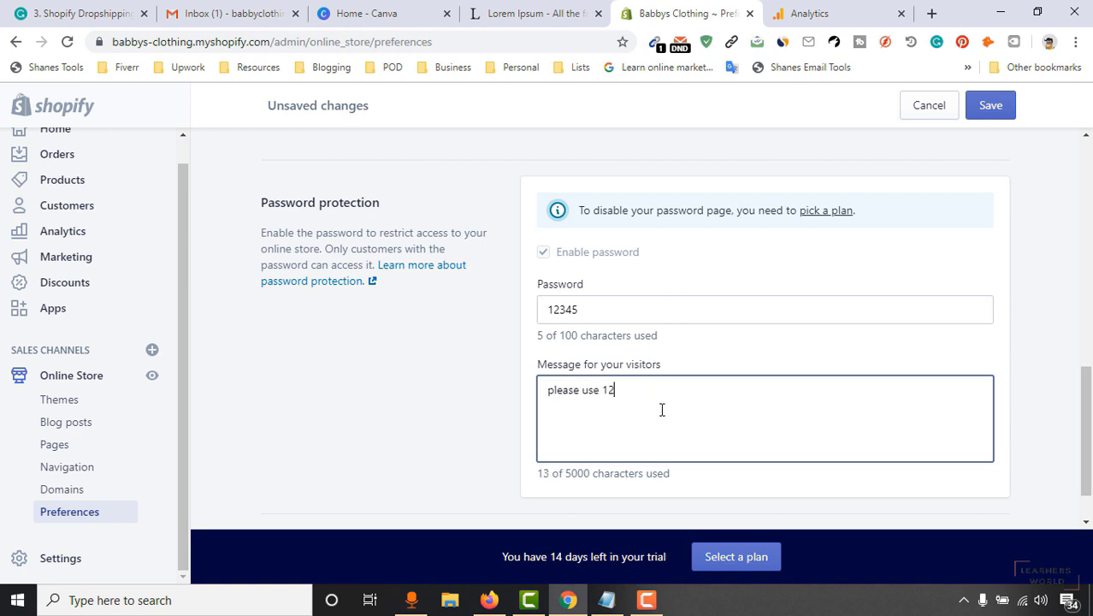
pyautogui.write('345 as your password')
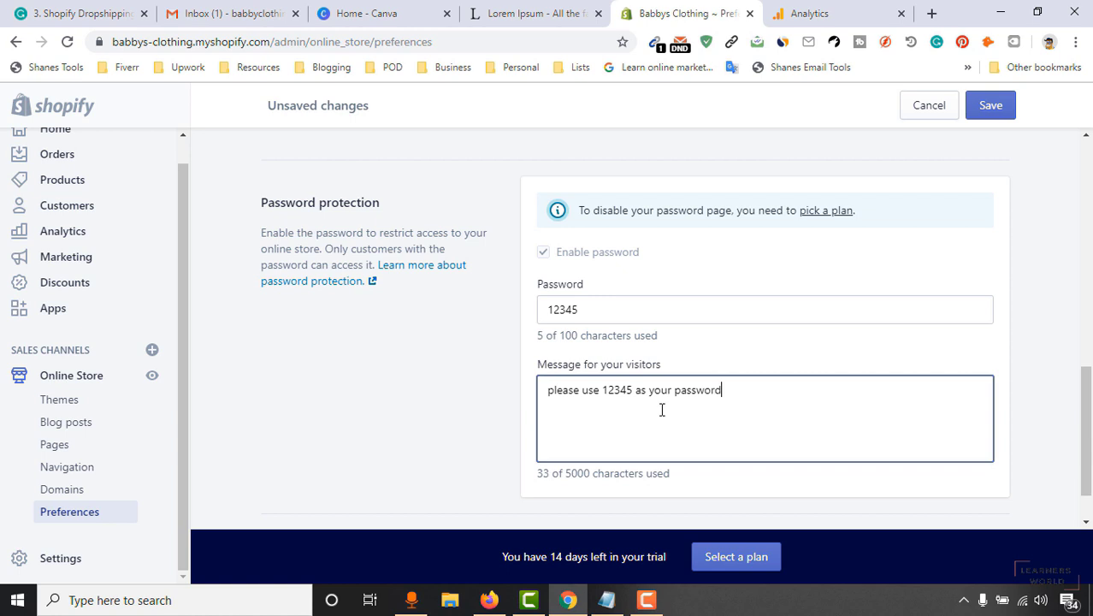
pyautogui.click(985, 112)
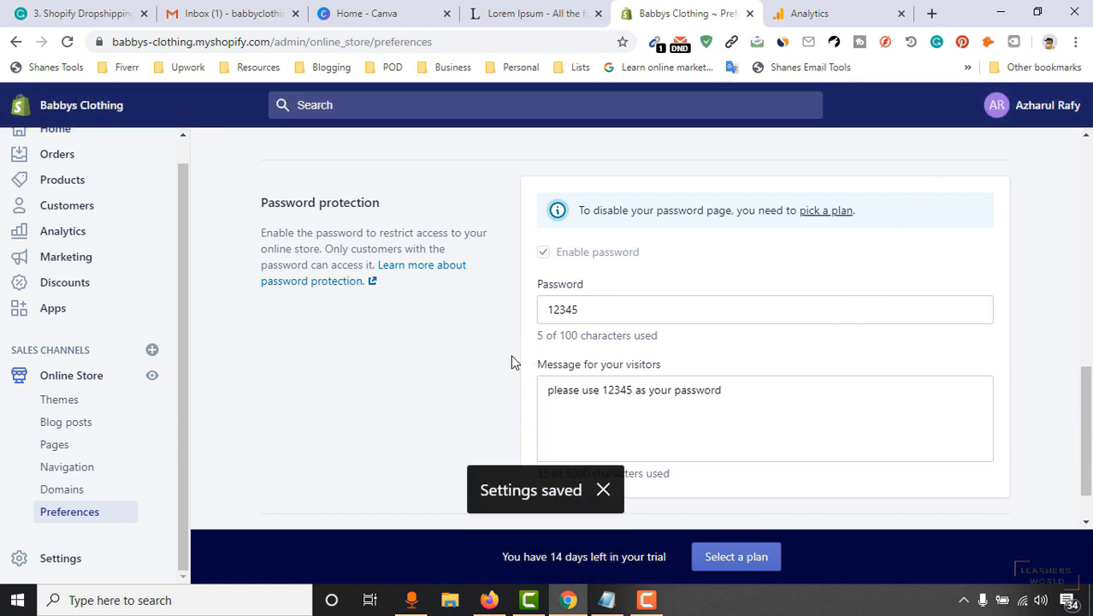
pyautogui.moveTo(274, 42); pyautogui.dragTo(132, 69)
pyautogui.hotkey('ctrl', 'c')
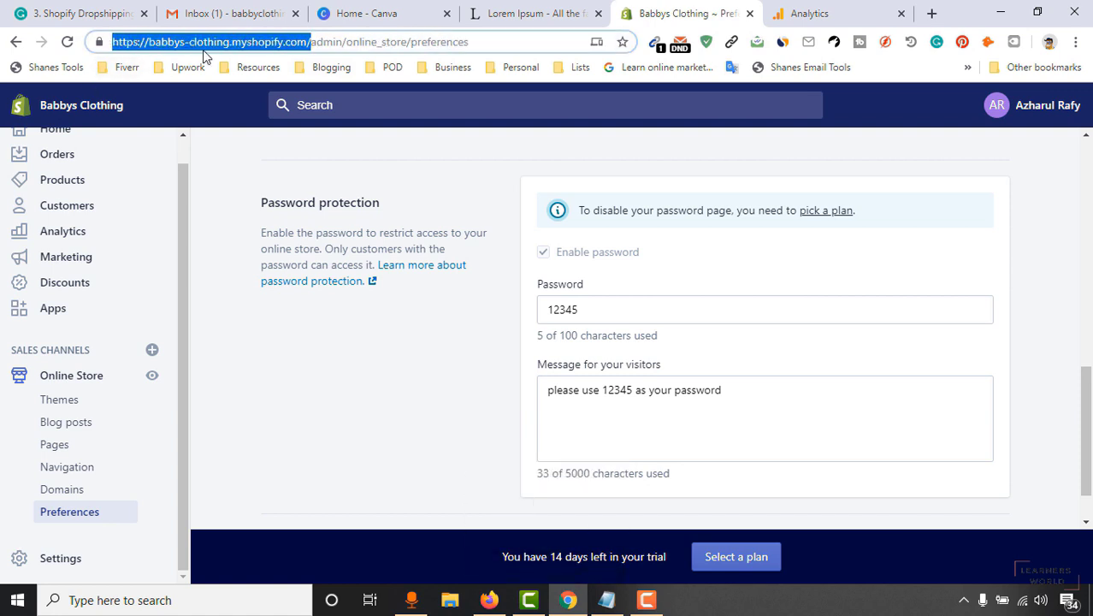
# Load the copied store URL in a new Chrome incognito window to reach its Opening Soon page.
pyautogui.click(1075, 41)
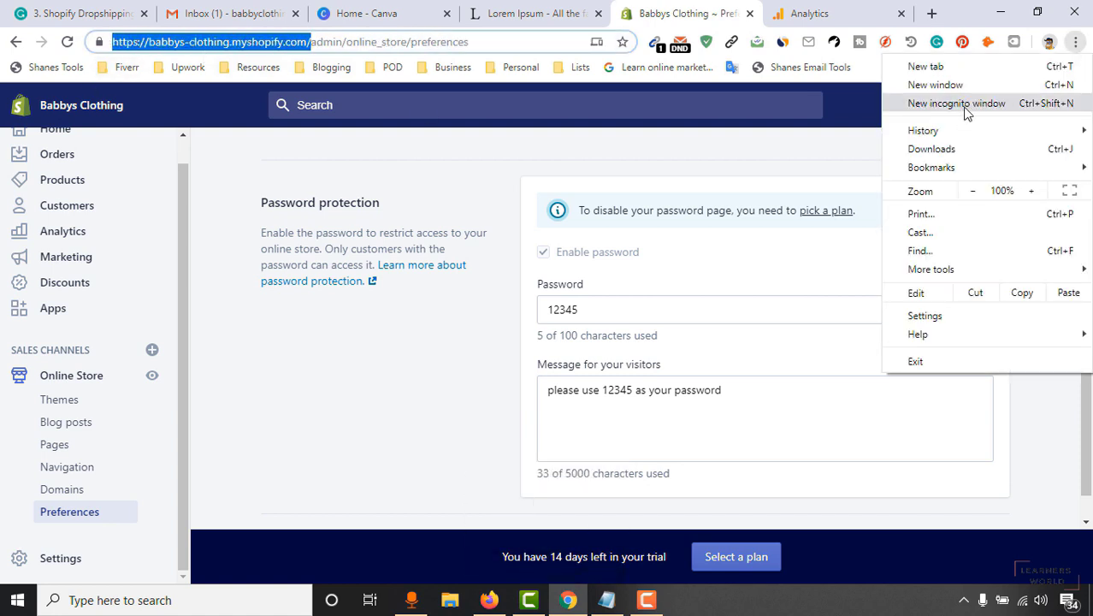
pyautogui.click(965, 104)
pyautogui.hotkey('ctrl', 'v')
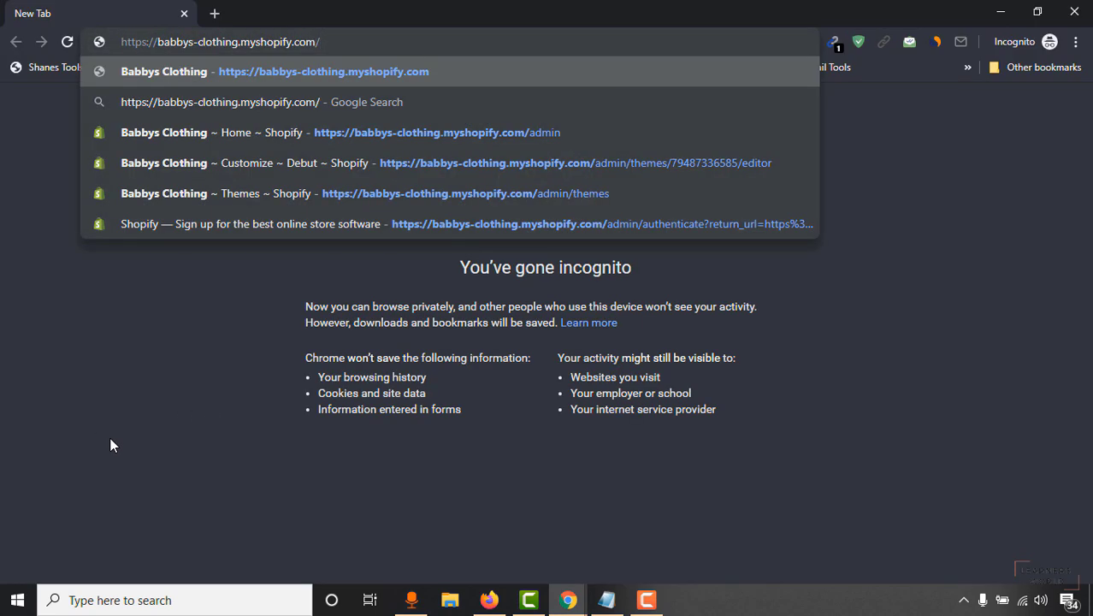
pyautogui.press('Return')
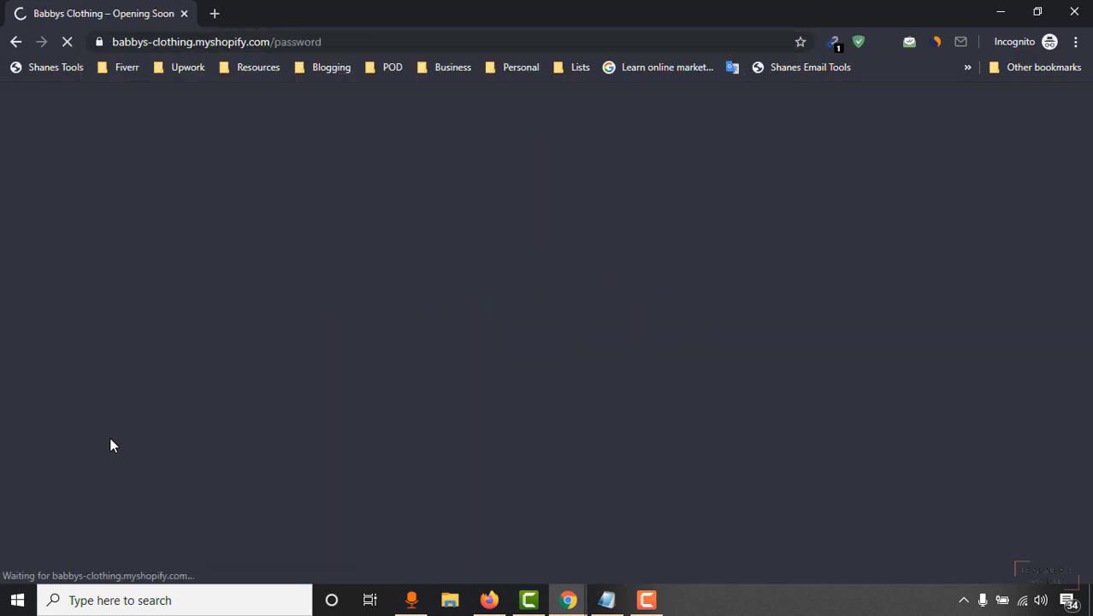
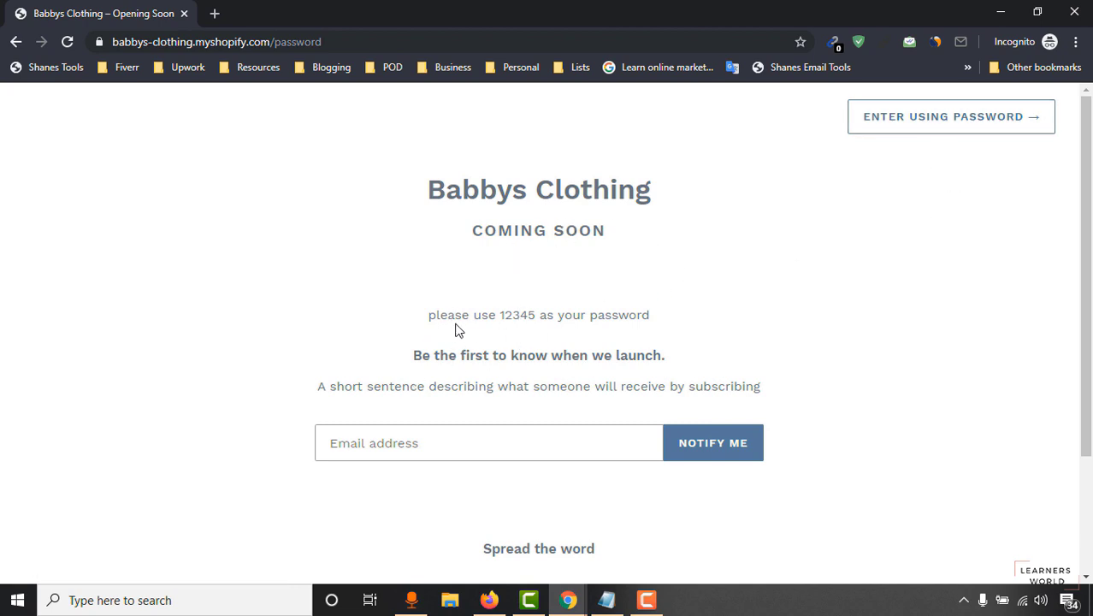
pyautogui.doubleClick(522, 316)
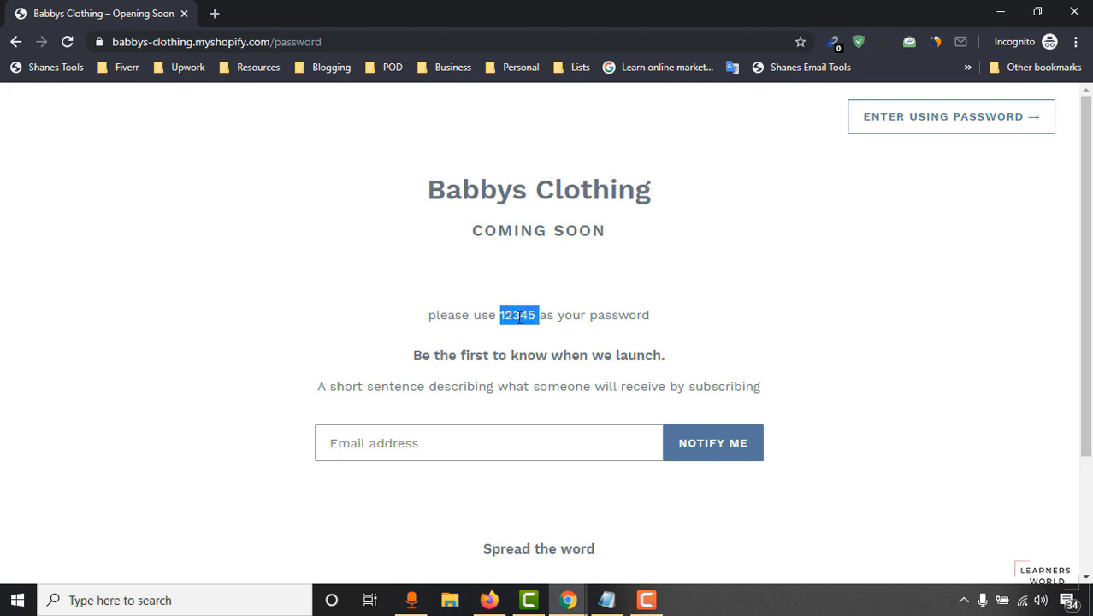
pyautogui.moveTo(536, 314); pyautogui.dragTo(504, 313)
pyautogui.rightClick(504, 315)
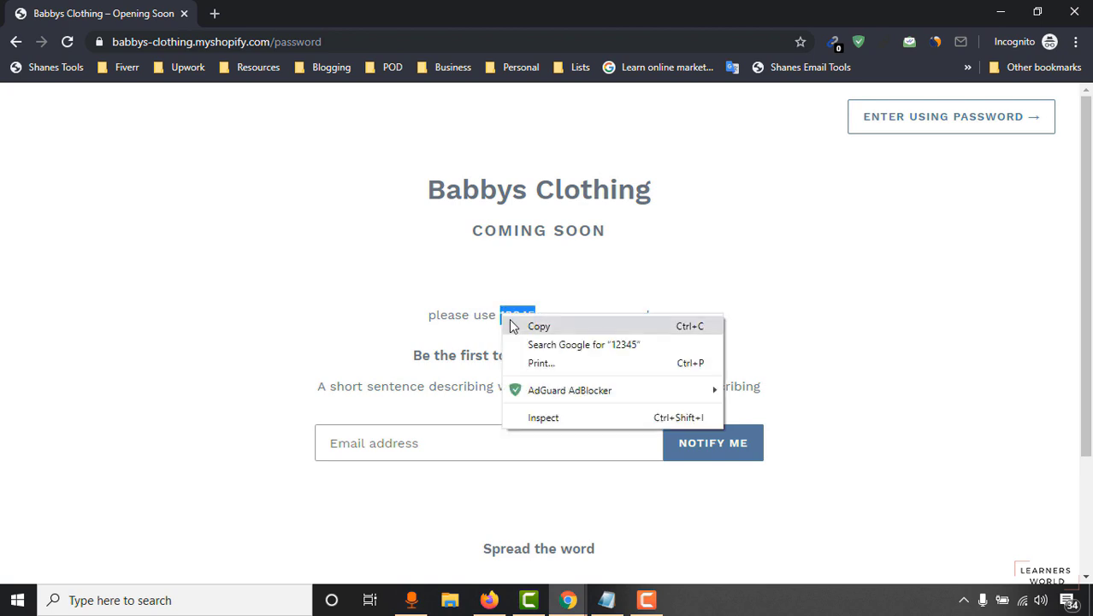
pyautogui.click(945, 130)
pyautogui.rightClick(445, 403)
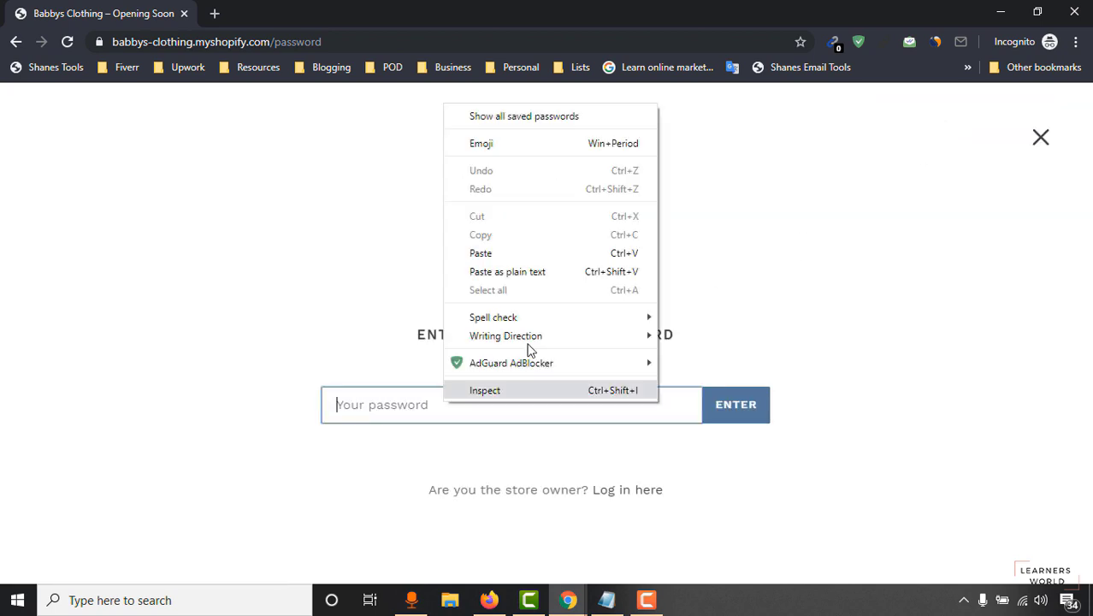
pyautogui.click(524, 254)
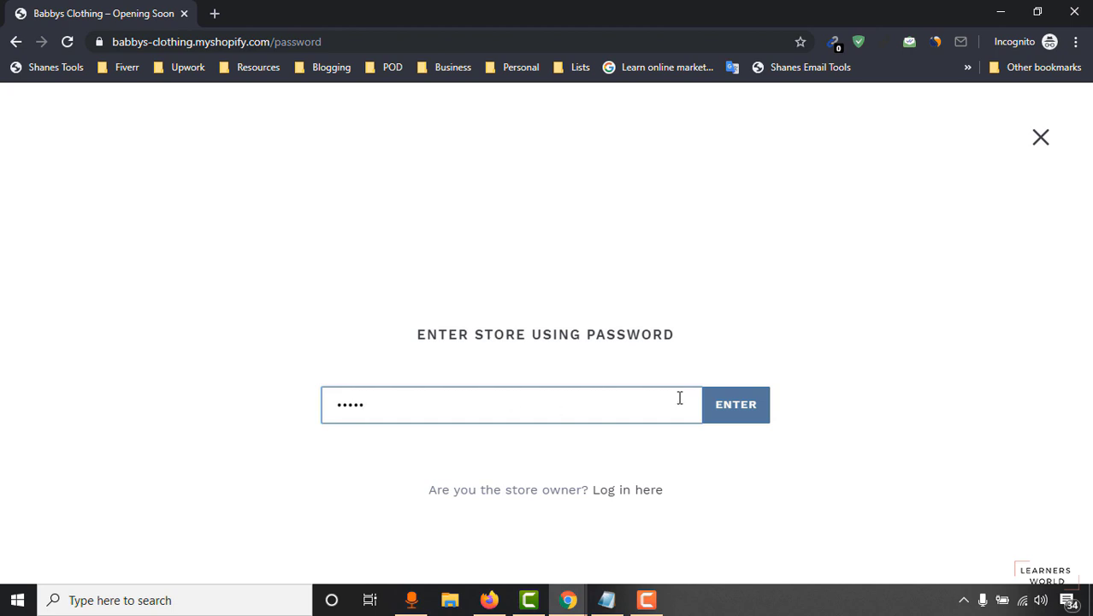
pyautogui.click(740, 404)
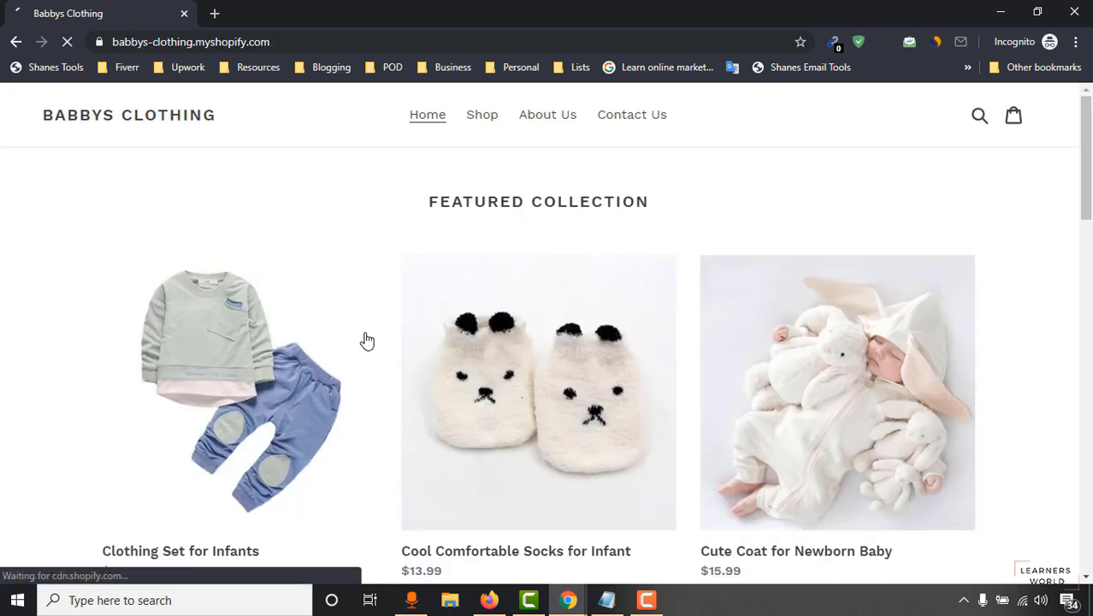
# Scroll through the featured collection and image-with-text sections down to the newsletter footer.
pyautogui.scroll(-5, 548, 333)
pyautogui.scroll(-7, 1091, 363)
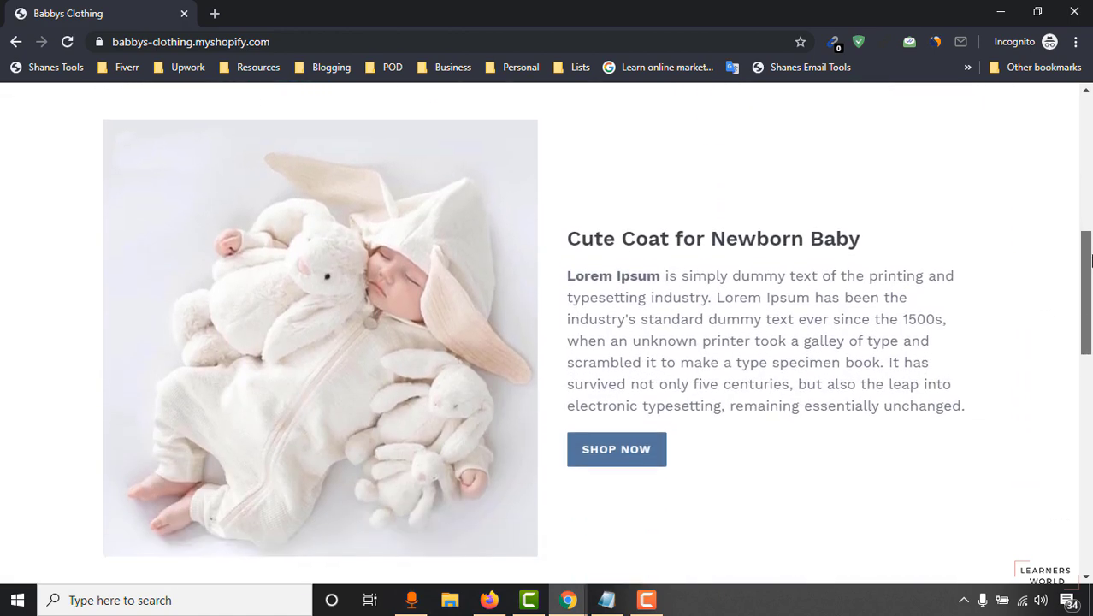
pyautogui.scroll(-6, 1090, 363)
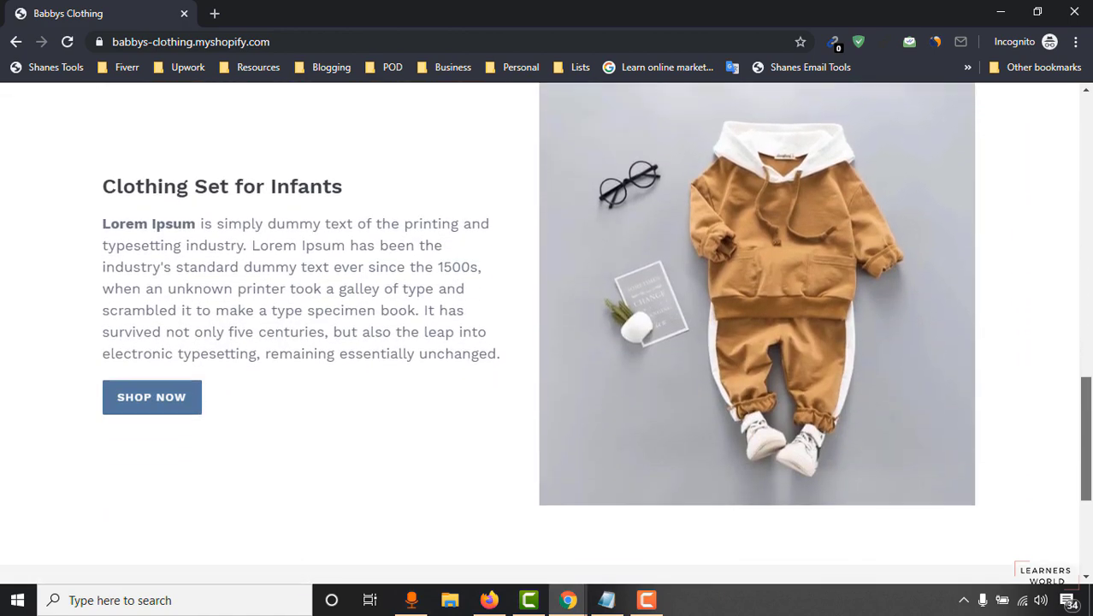
pyautogui.scroll(7, 1090, 363)
pyautogui.scroll(12, 548, 334)
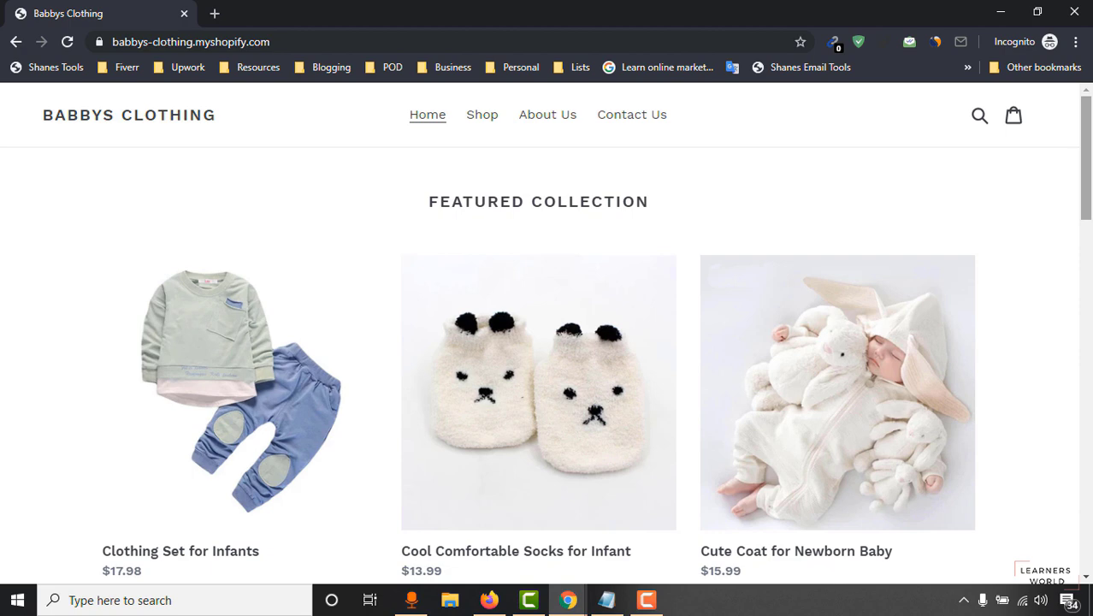
pyautogui.moveTo(1084, 169); pyautogui.dragTo(1087, 539)
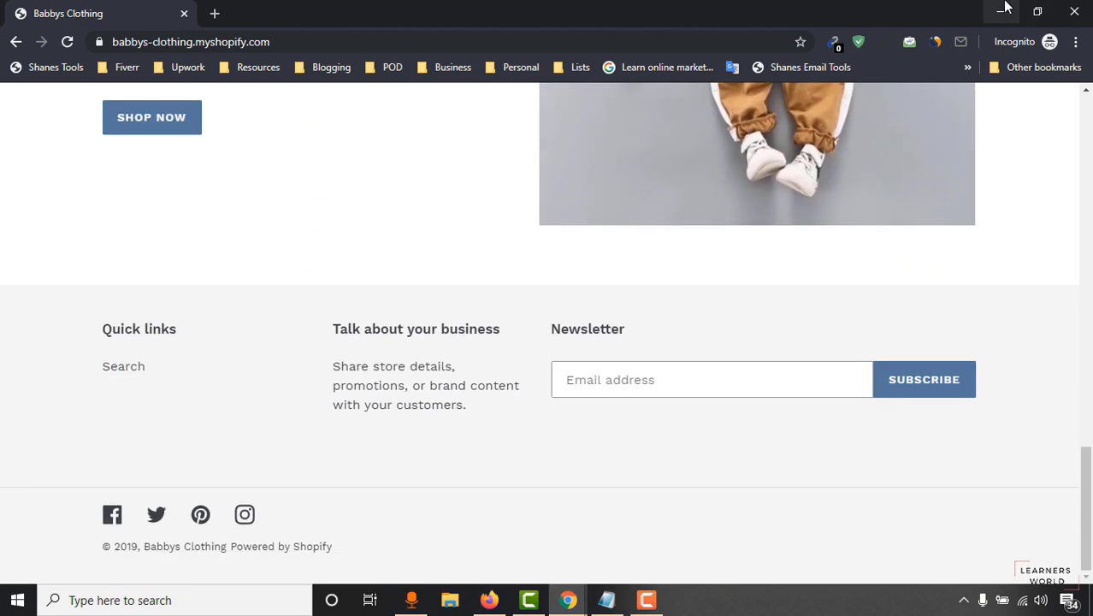
pyautogui.click(564, 600)
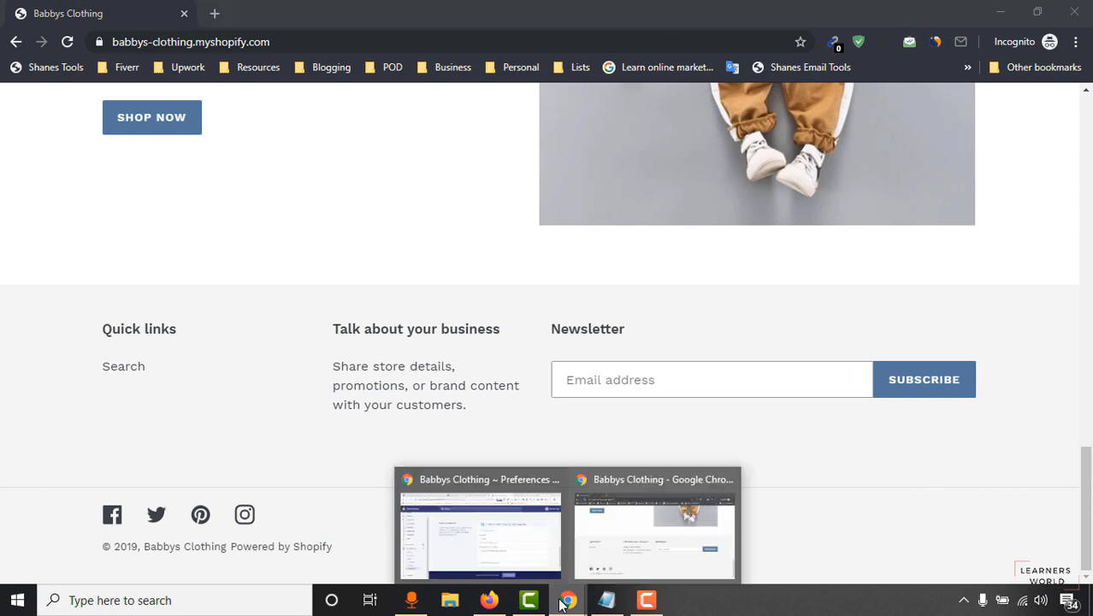
# Return to the admin Preferences window, open Settings, then go to General settings.
pyautogui.click(541, 541)
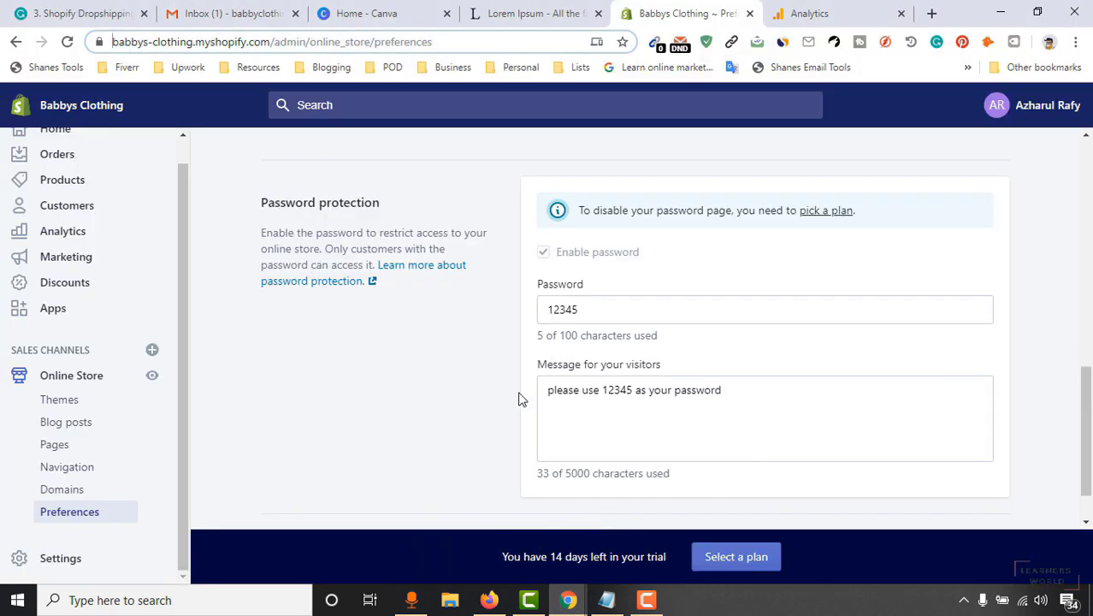
pyautogui.scroll(-1, 488, 402)
pyautogui.scroll(2, 619, 368)
pyautogui.scroll(-2, 556, 402)
pyautogui.scroll(3, 476, 440)
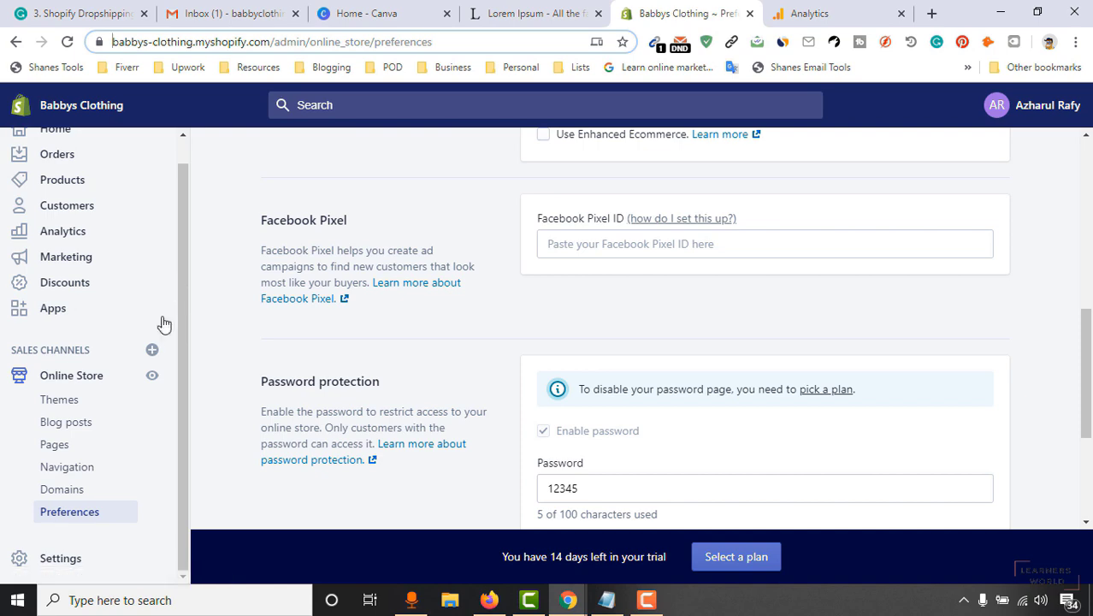
pyautogui.click(53, 566)
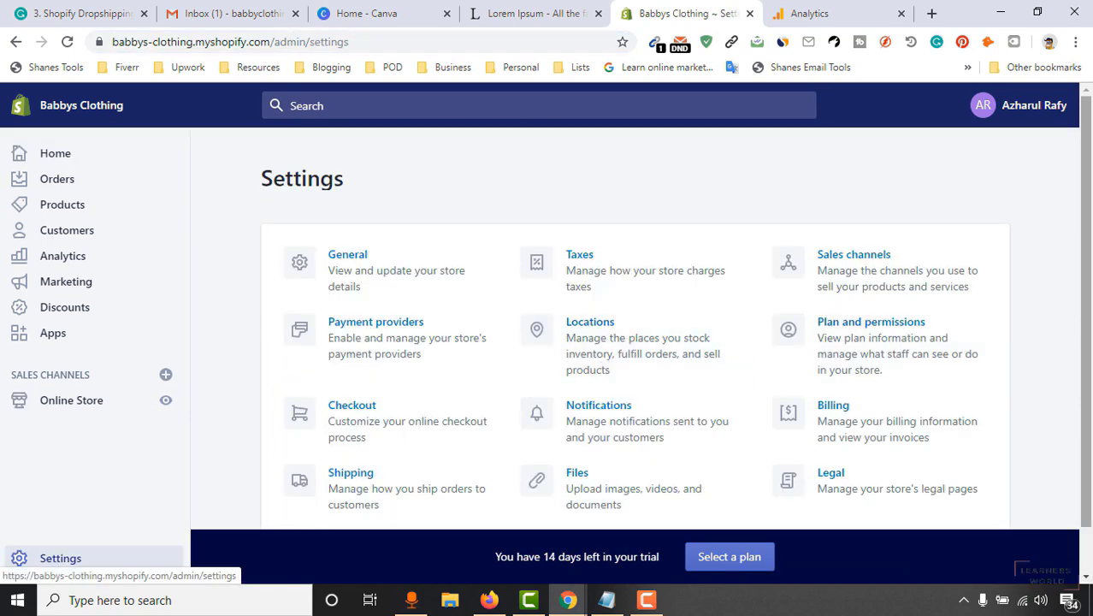
pyautogui.scroll(-1, 1091, 299)
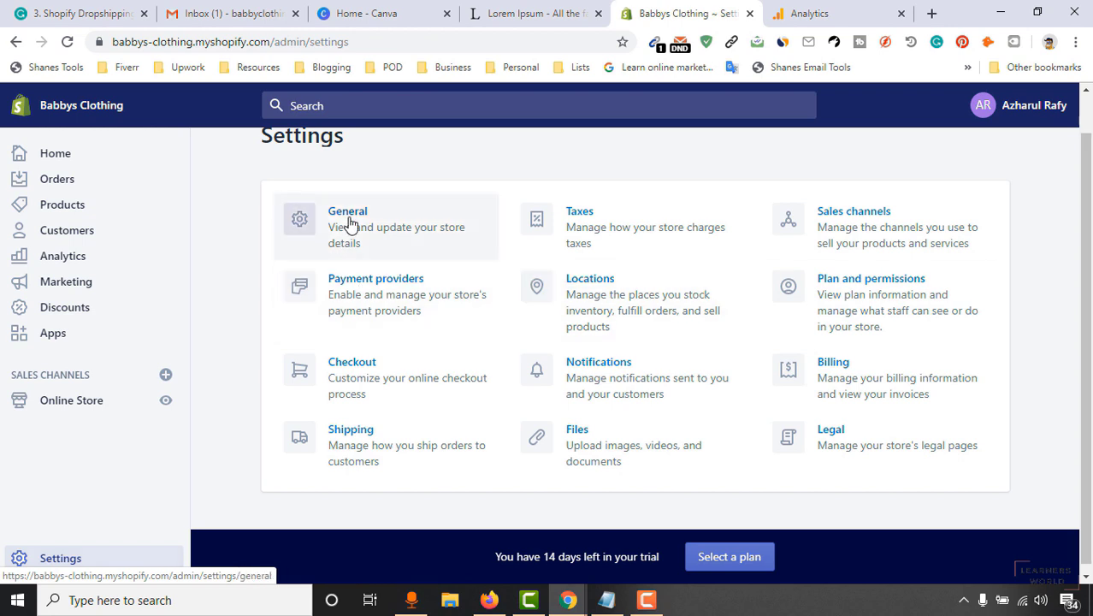
pyautogui.click(350, 225)
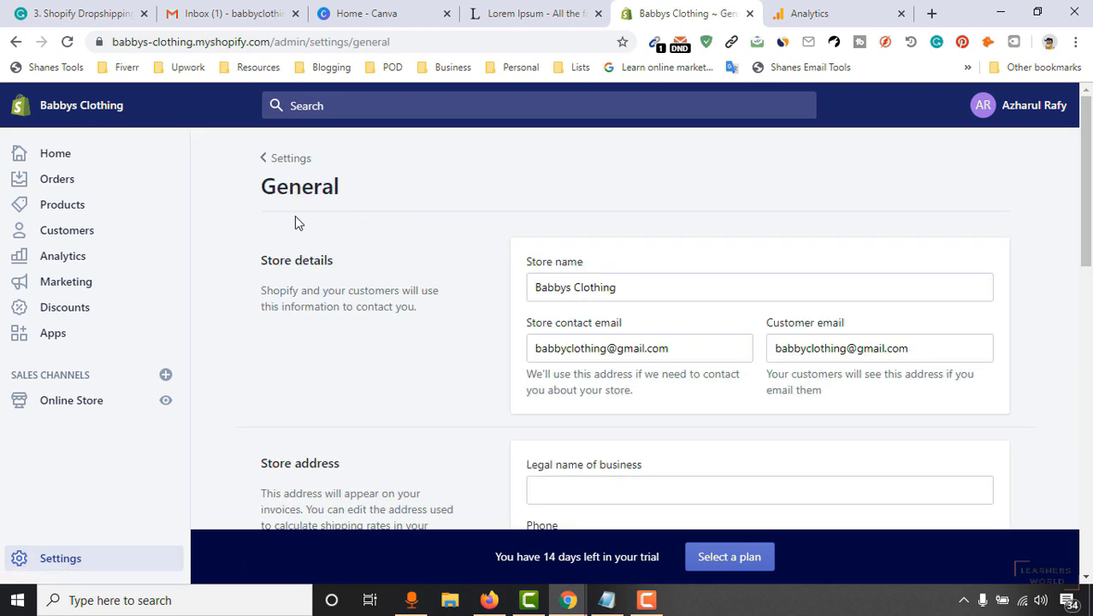
# Copy the store name Babbys Clothing into the Legal name of business field.
pyautogui.scroll(-2, 746, 192)
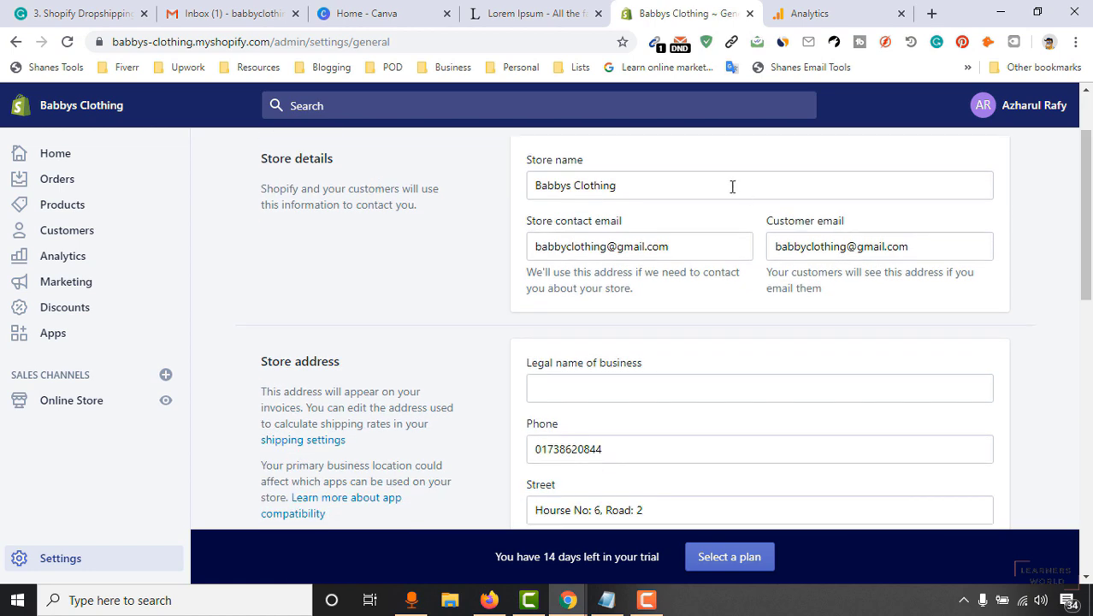
pyautogui.moveTo(688, 188); pyautogui.dragTo(516, 190)
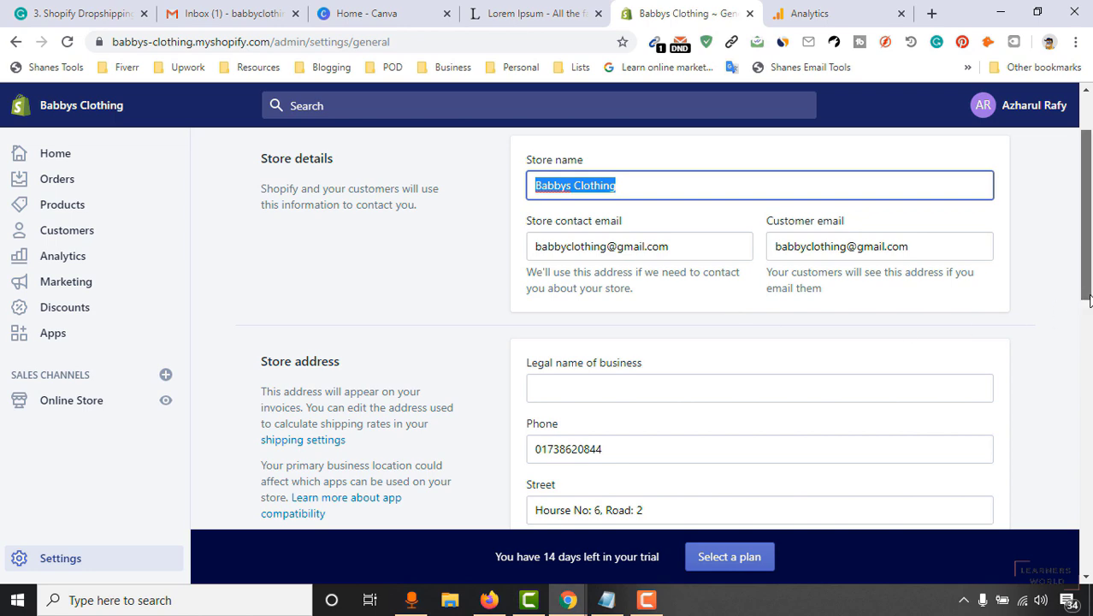
pyautogui.scroll(-2, 667, 282)
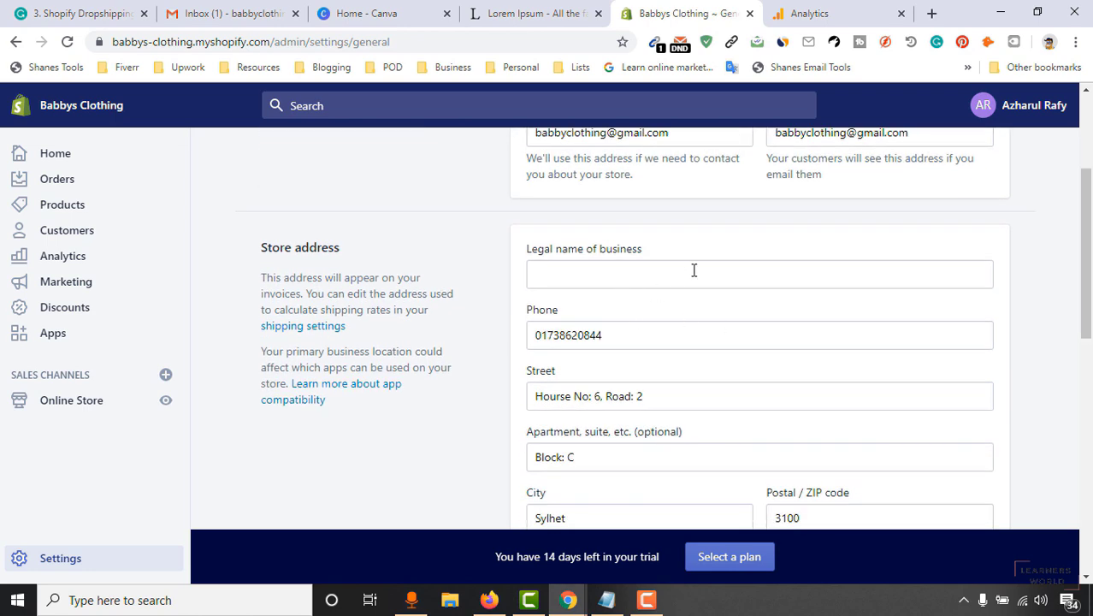
pyautogui.click(647, 281)
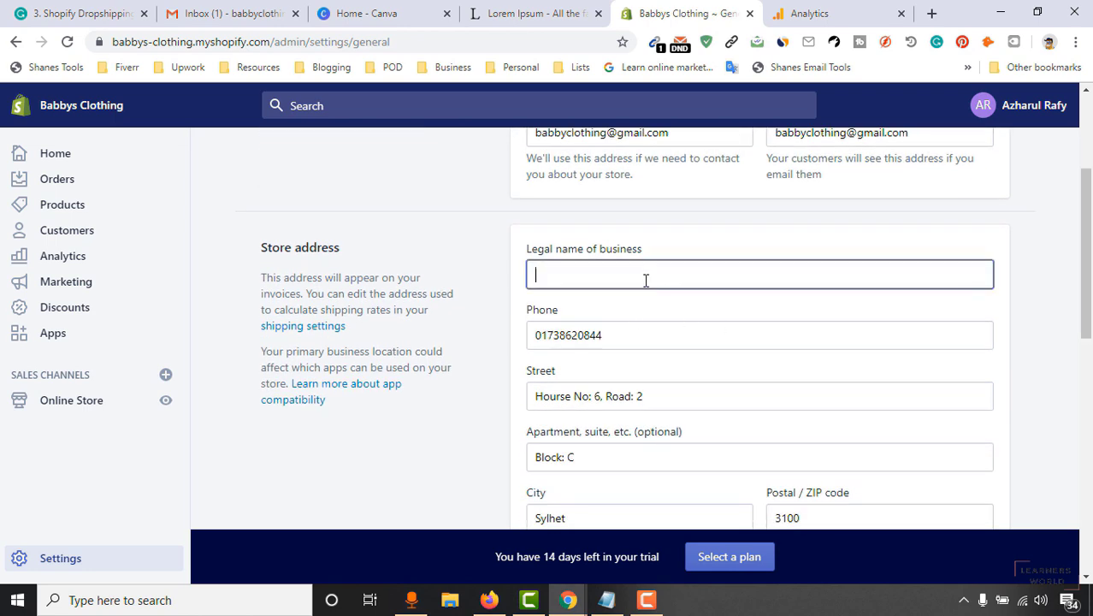
pyautogui.scroll(3, 743, 261)
pyautogui.click(605, 286)
pyautogui.hotkey('ctrl', 'a')
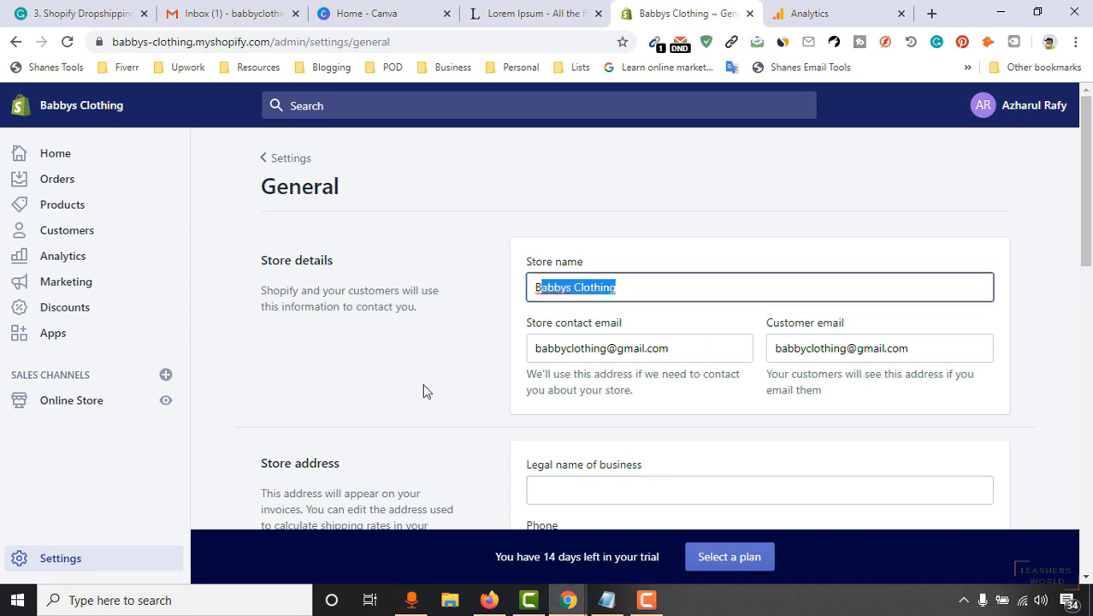
pyautogui.scroll(-2, 514, 376)
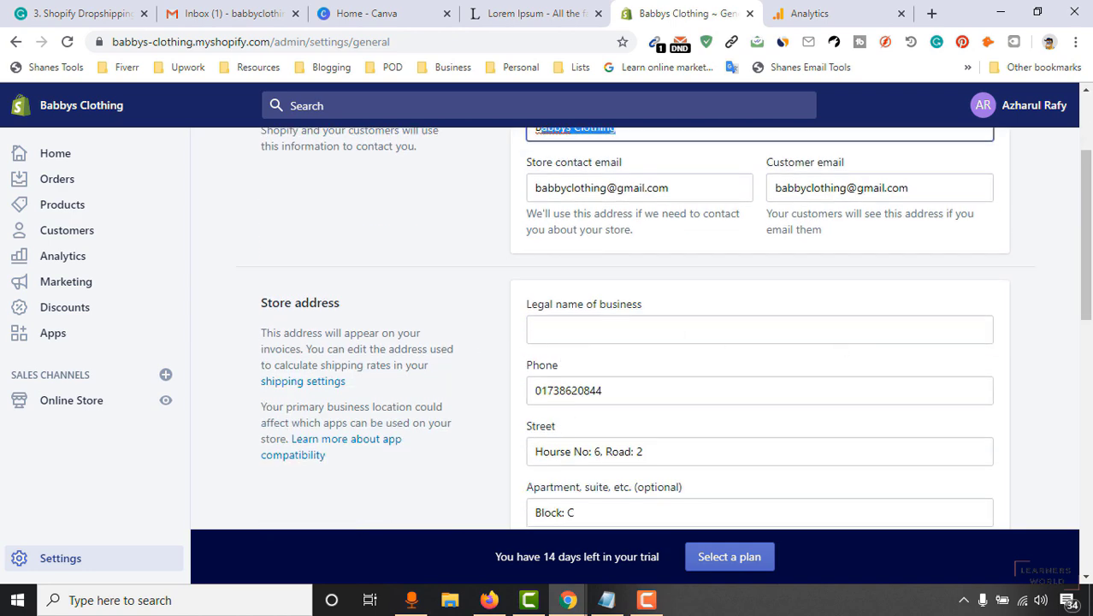
pyautogui.scroll(2, 676, 257)
pyautogui.click(652, 280)
pyautogui.hotkey('ctrl', 'a')
pyautogui.hotkey('ctrl', 'c')
pyautogui.scroll(-2, 589, 334)
pyautogui.click(588, 335)
pyautogui.hotkey('ctrl', 'v')
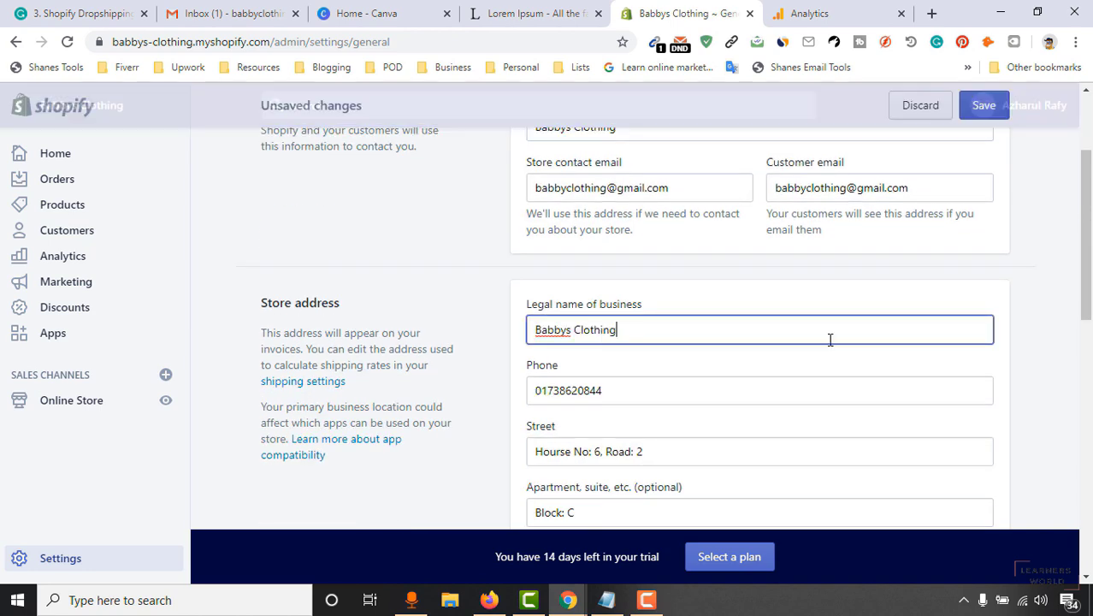
# Keep the Metric unit system, save the general settings, and return to Settings.
pyautogui.scroll(-4, 676, 319)
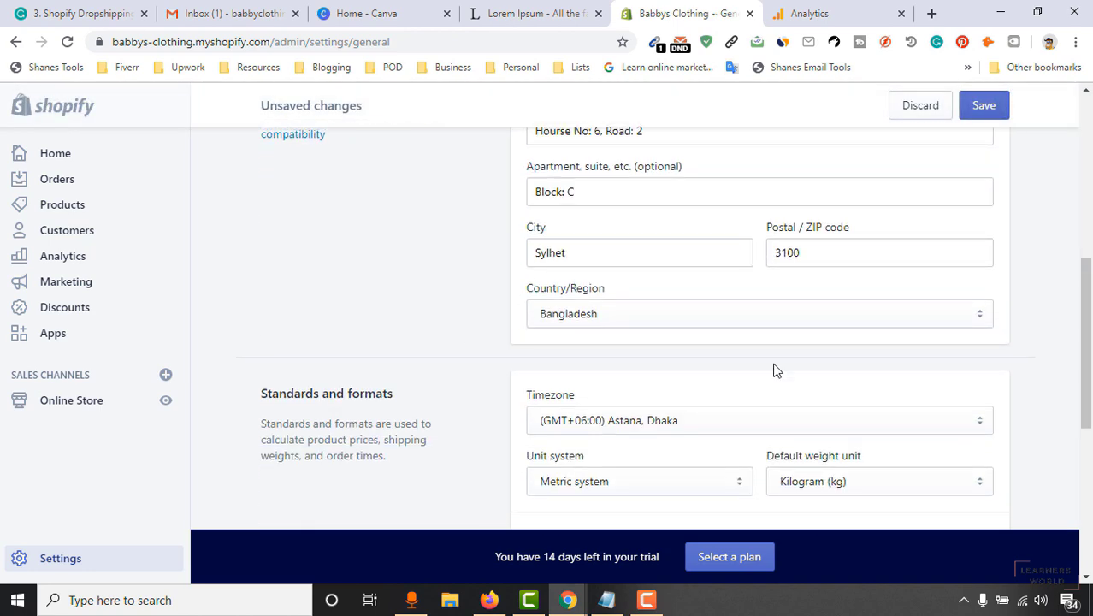
pyautogui.scroll(-1, 605, 377)
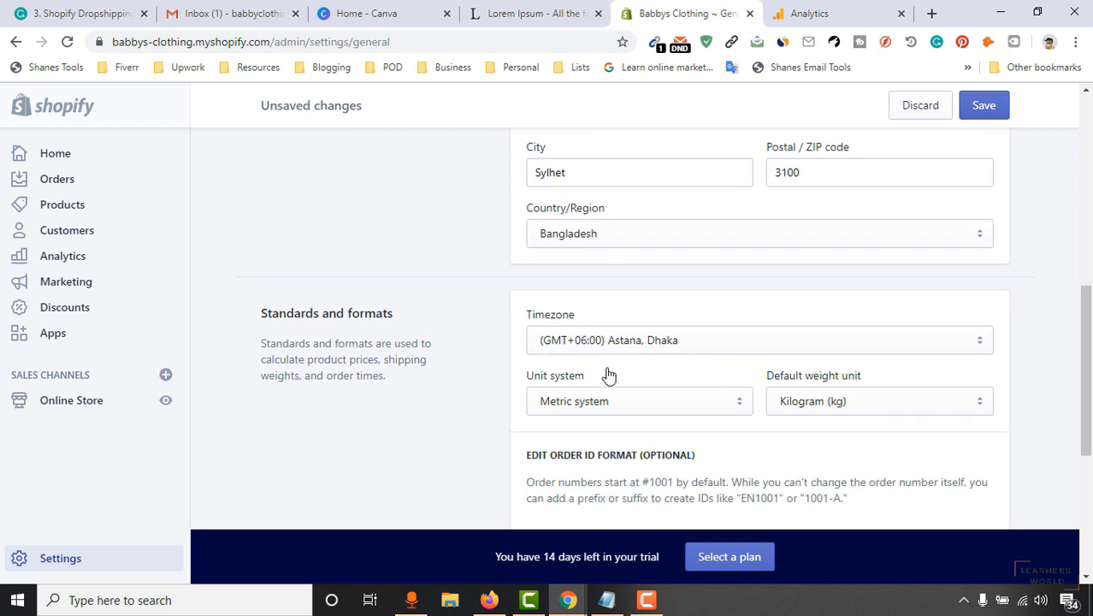
pyautogui.scroll(-2, 408, 432)
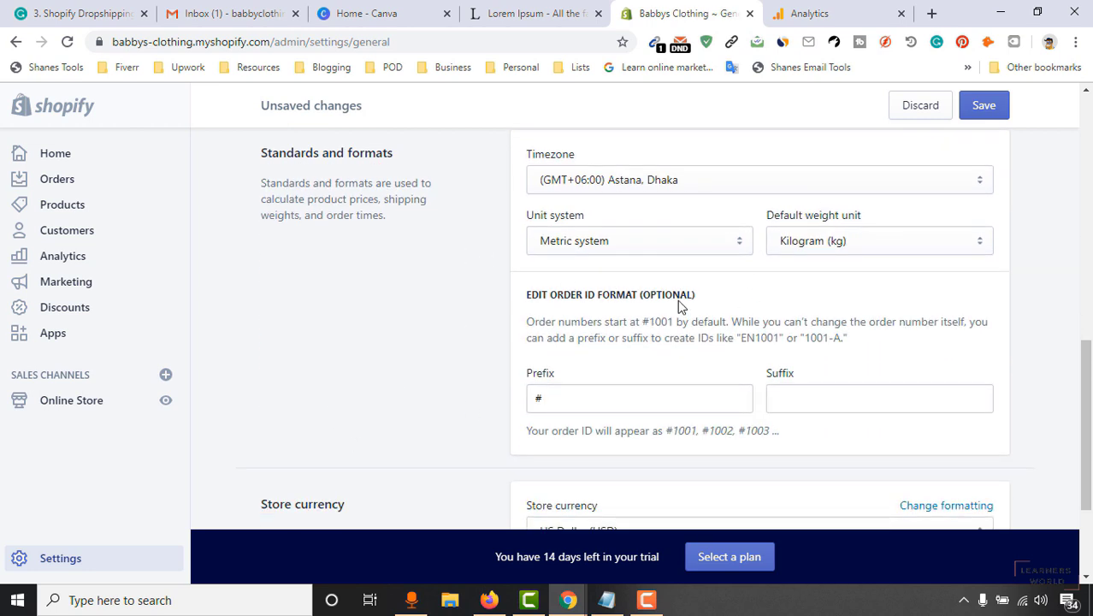
pyautogui.click(605, 250)
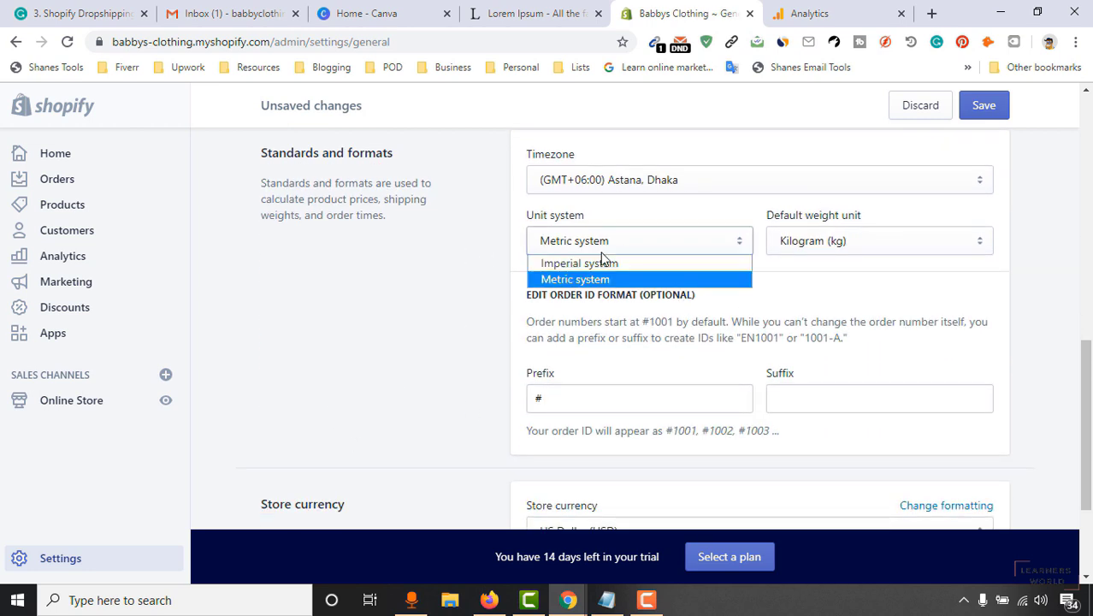
pyautogui.click(658, 243)
pyautogui.scroll(-3, 556, 346)
pyautogui.scroll(1, 496, 380)
pyautogui.scroll(-1, 440, 450)
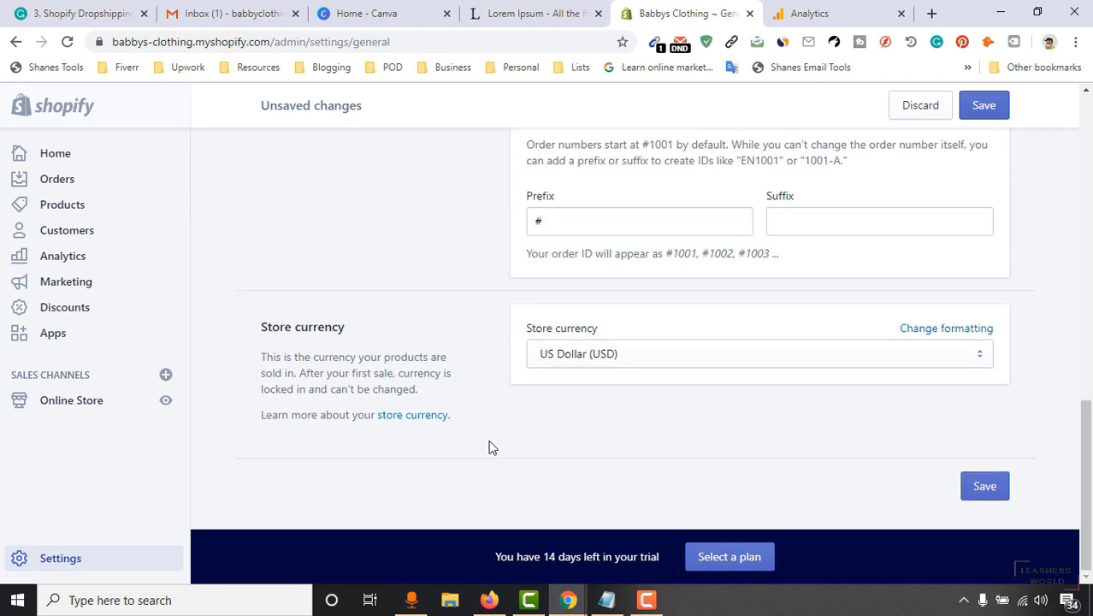
pyautogui.click(984, 486)
pyautogui.scroll(4, 360, 362)
pyautogui.scroll(10, 411, 342)
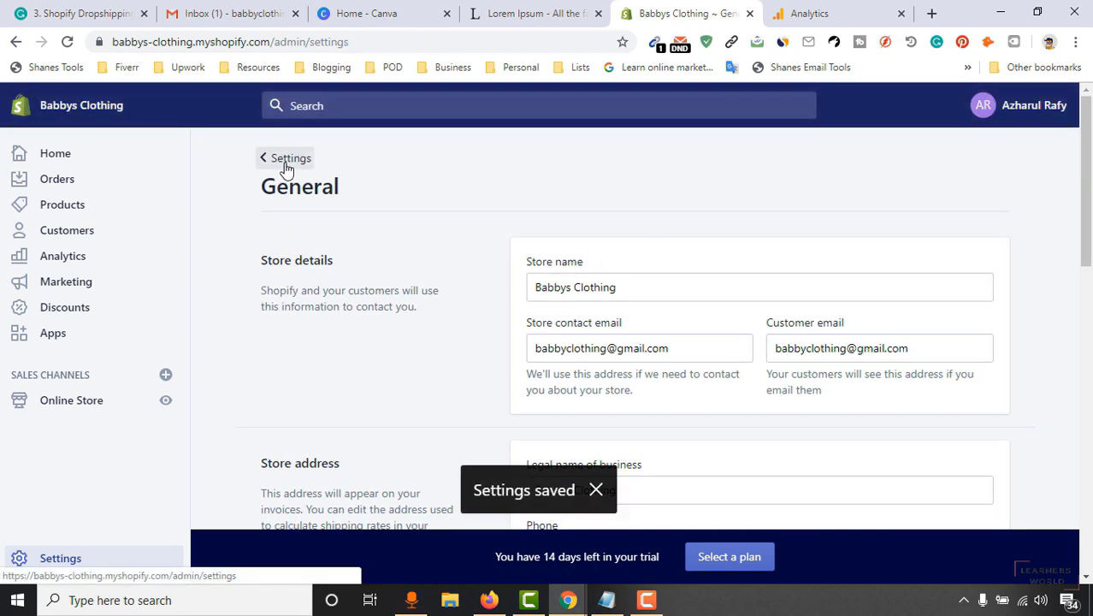
pyautogui.click(286, 166)
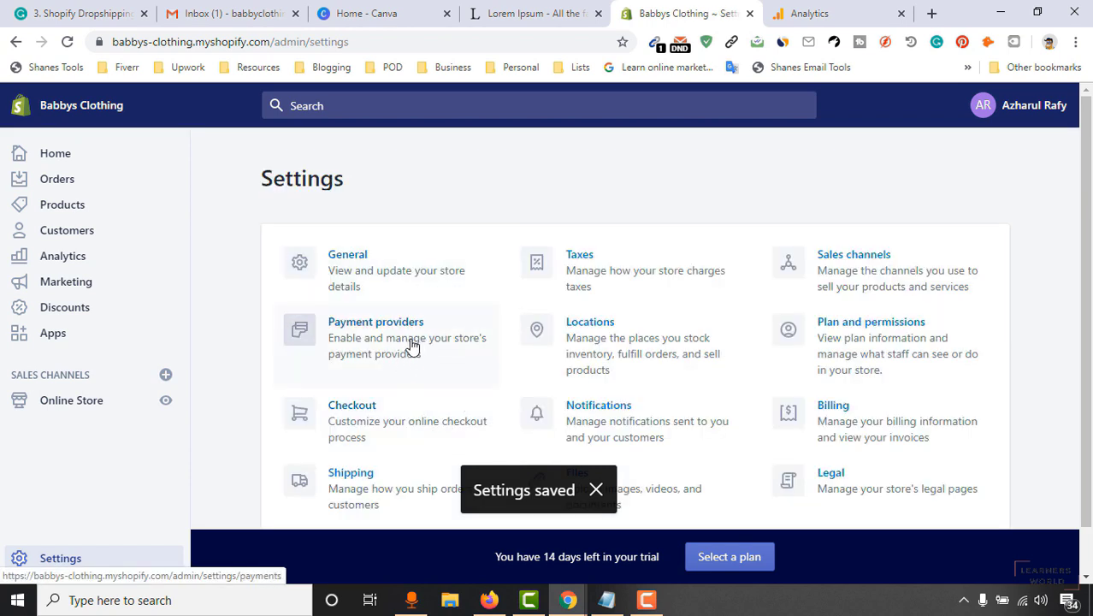
# In Payment providers, bring up the list of third-party payment providers.
pyautogui.click(411, 346)
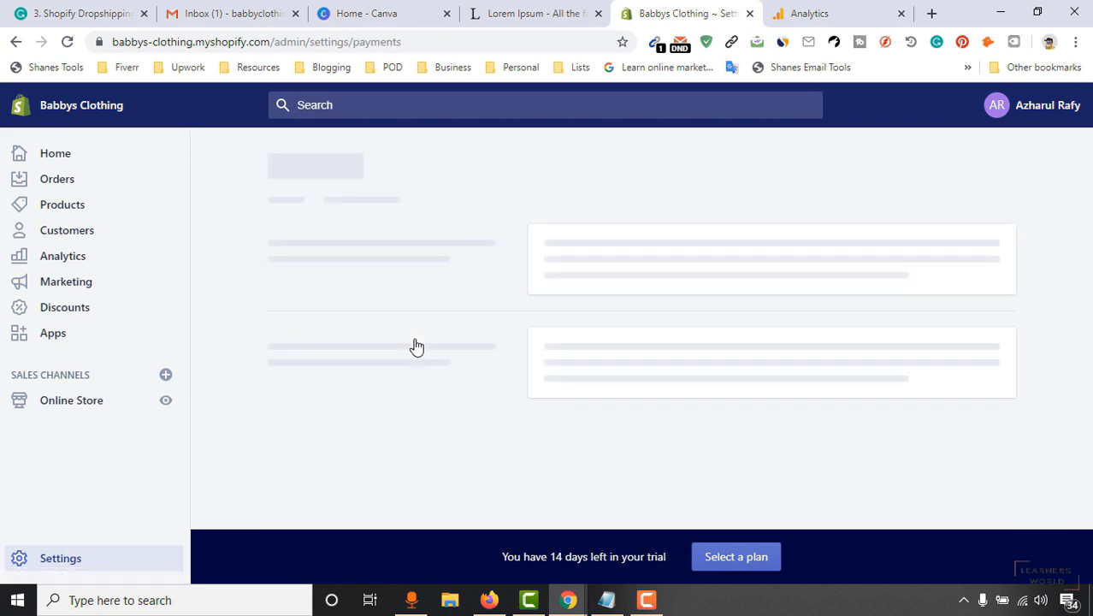
pyautogui.scroll(-1, 513, 299)
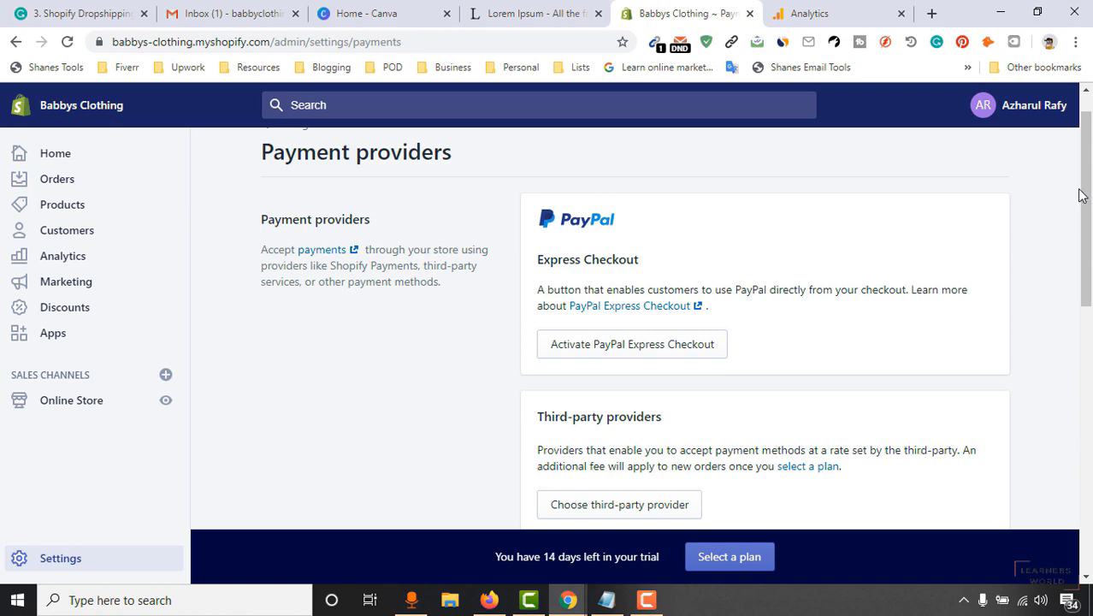
pyautogui.moveTo(1080, 195); pyautogui.dragTo(1091, 250)
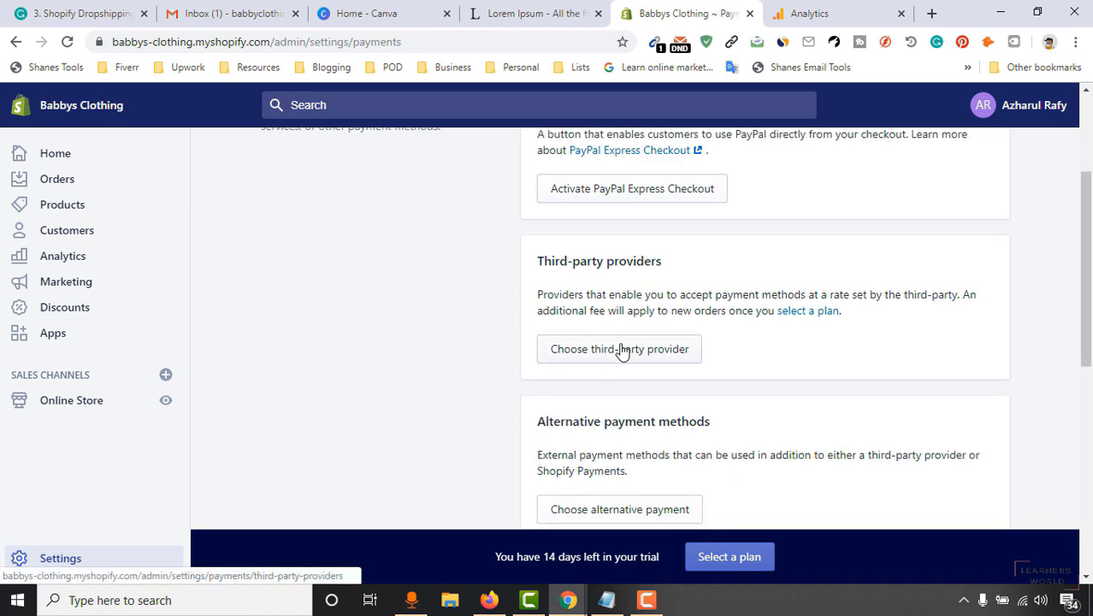
pyautogui.scroll(2, 893, 324)
pyautogui.moveTo(1088, 207); pyautogui.dragTo(1083, 190)
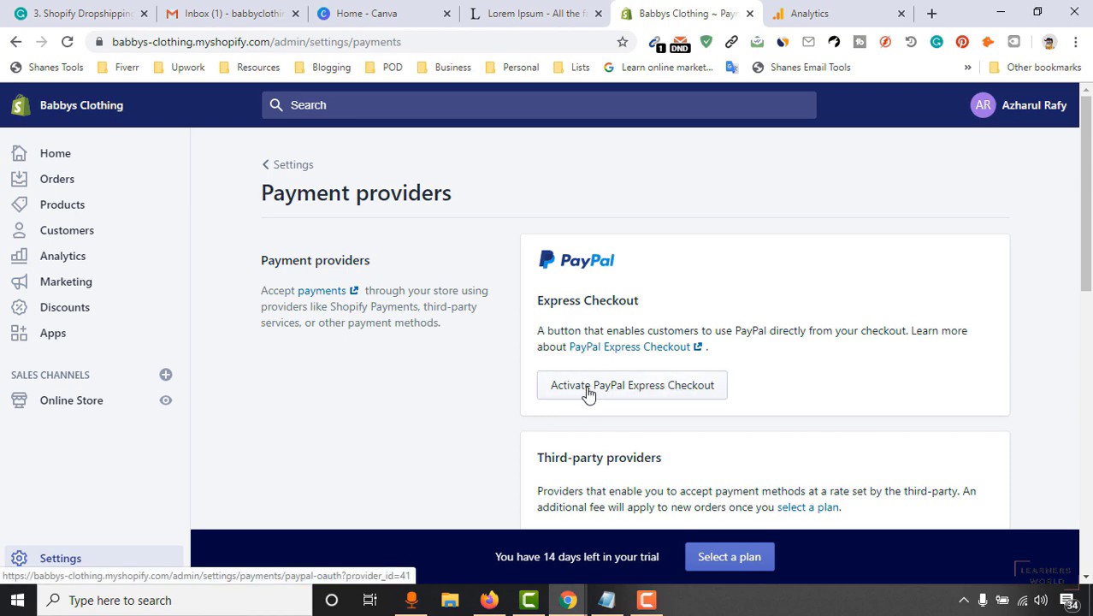
pyautogui.moveTo(1090, 192); pyautogui.dragTo(1090, 291)
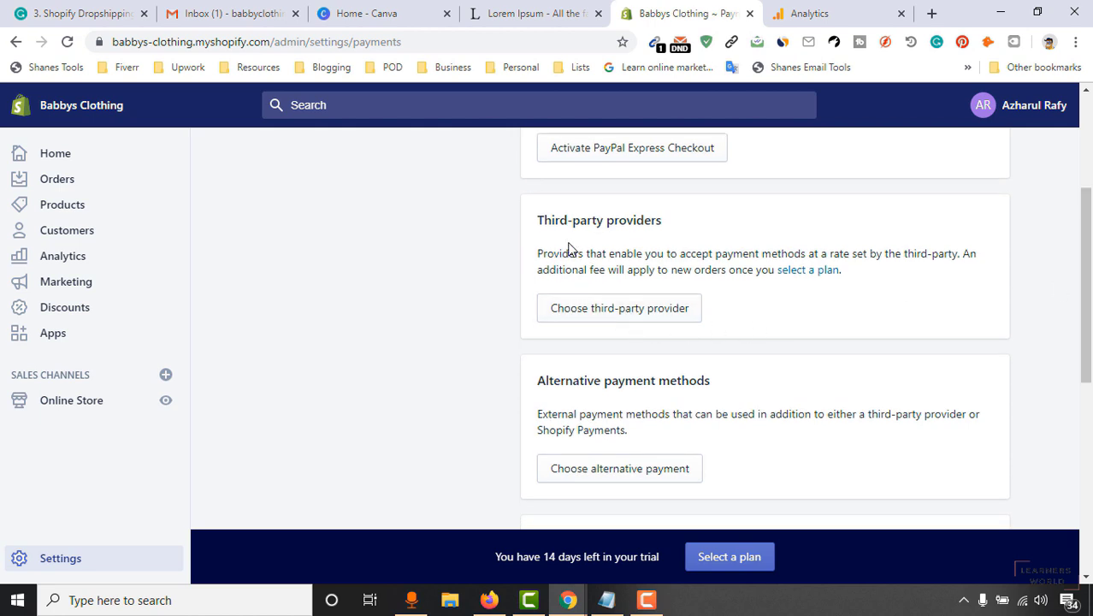
pyautogui.scroll(2, 643, 261)
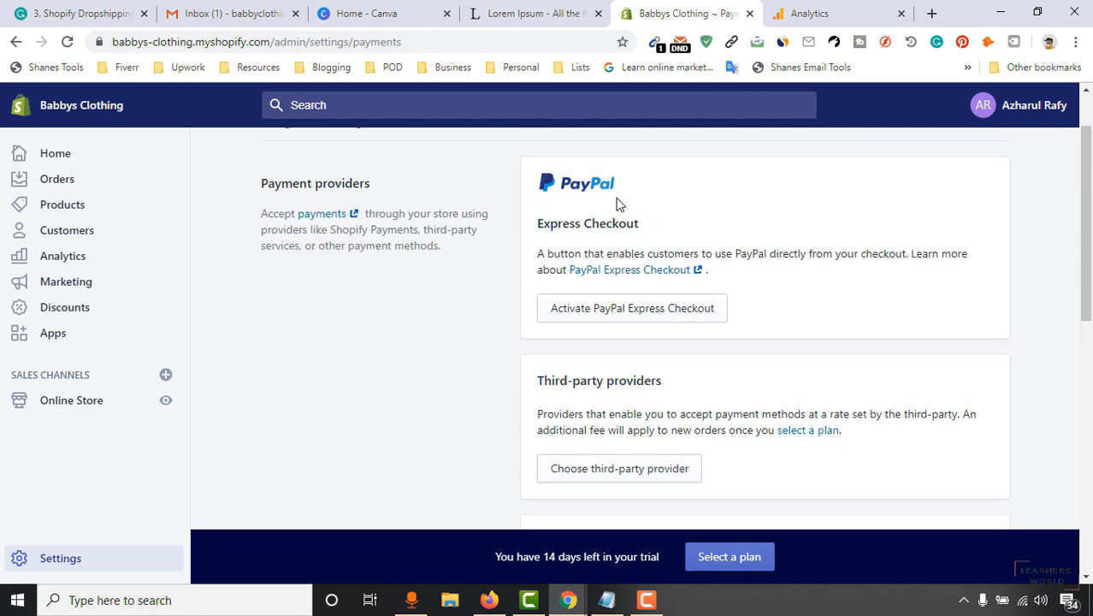
pyautogui.scroll(-2, 628, 348)
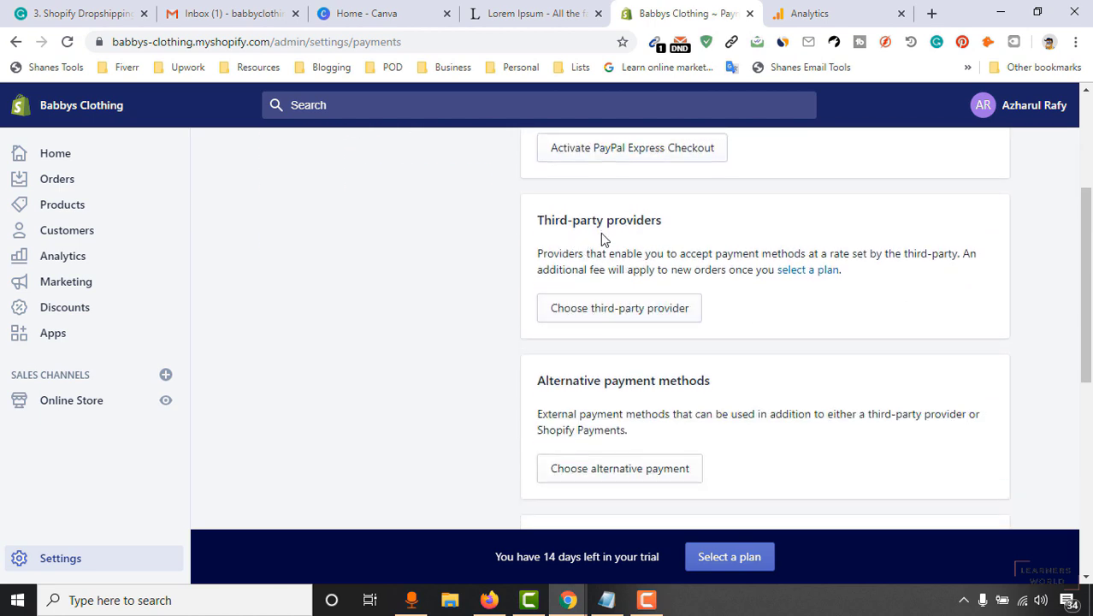
pyautogui.click(622, 321)
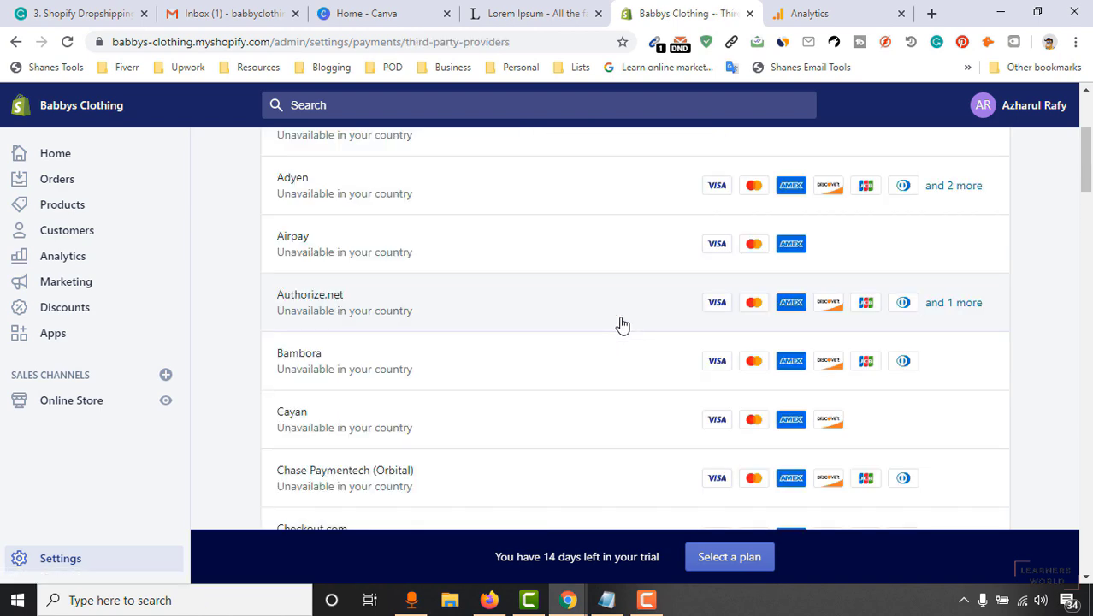
pyautogui.scroll(3, 392, 306)
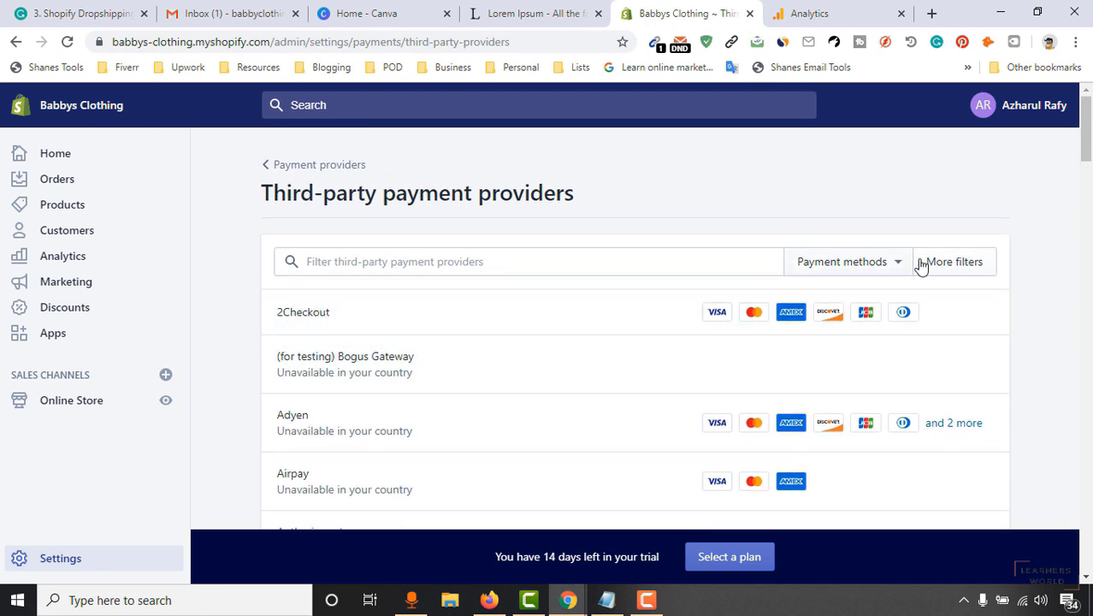
pyautogui.scroll(-1, 398, 388)
pyautogui.scroll(-5, 393, 335)
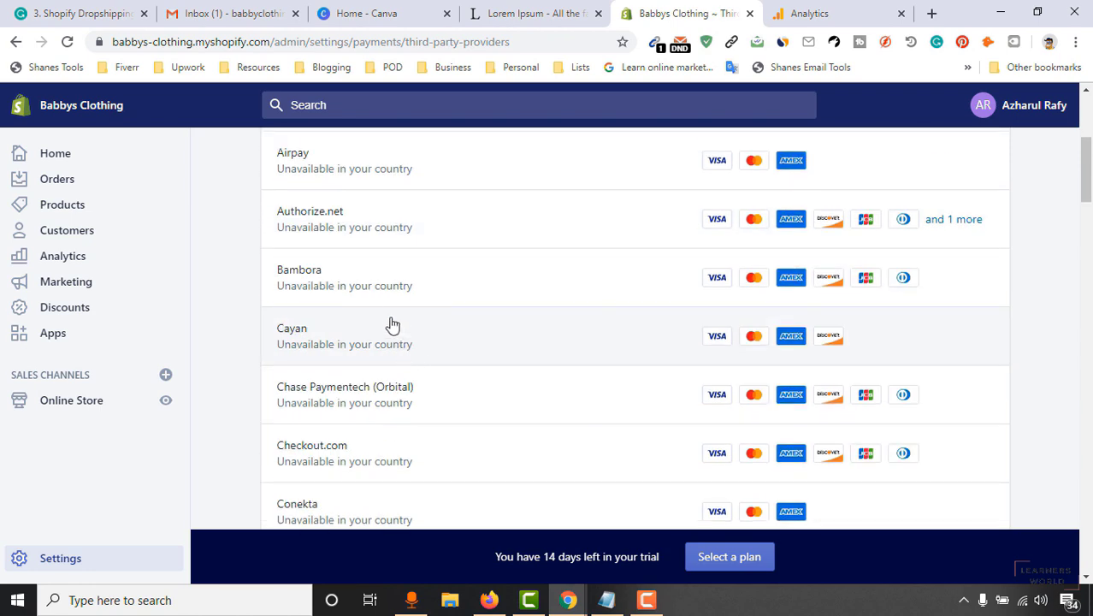
pyautogui.scroll(-5, 406, 419)
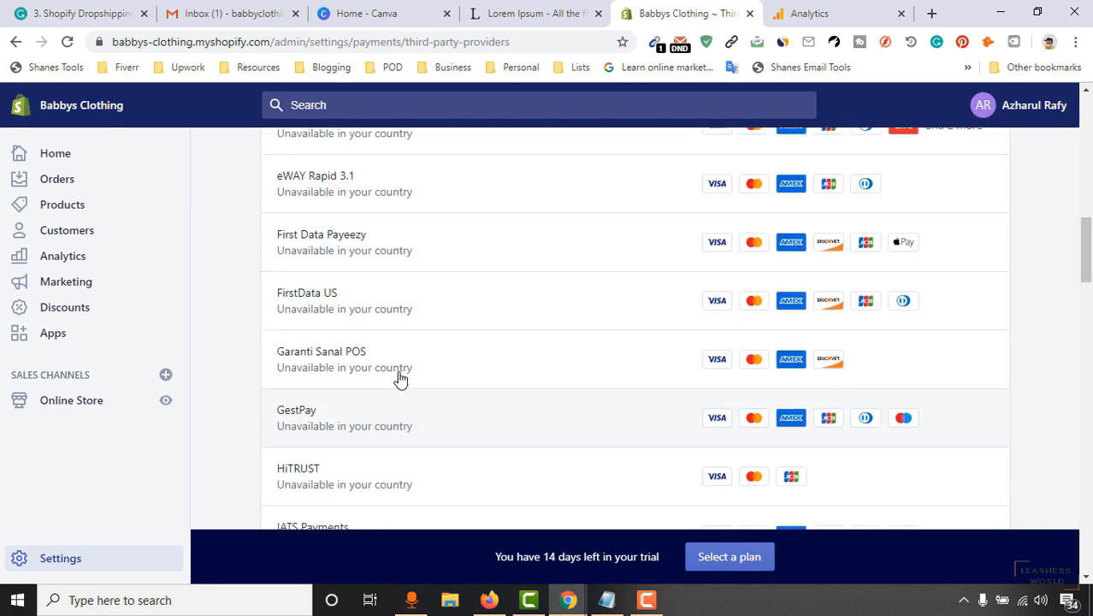
pyautogui.scroll(3, 398, 359)
pyautogui.scroll(-5, 403, 312)
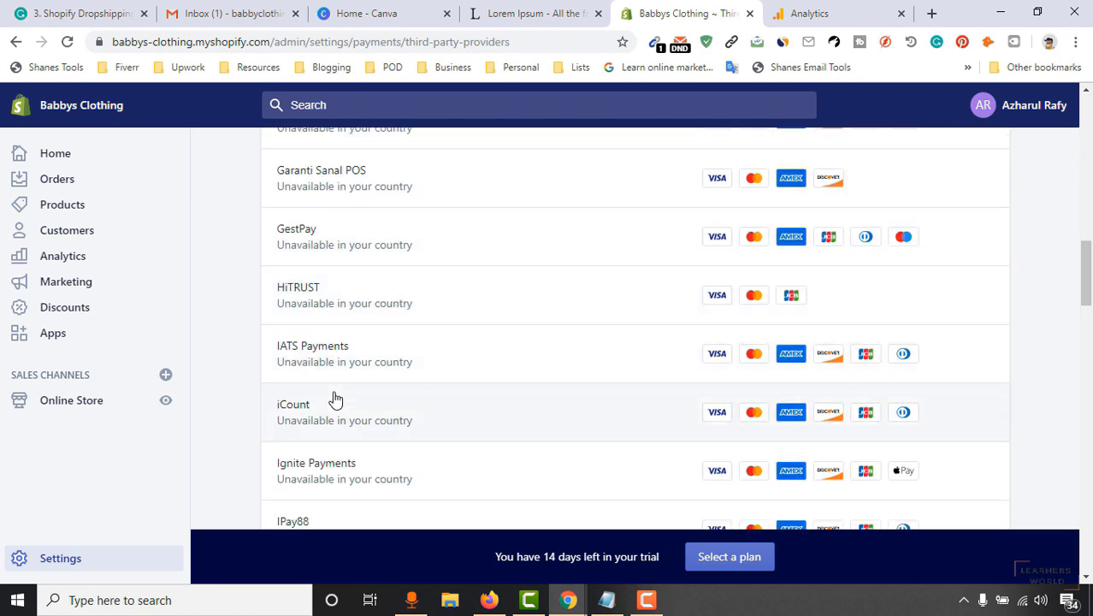
pyautogui.scroll(6, 417, 407)
pyautogui.scroll(10, 416, 407)
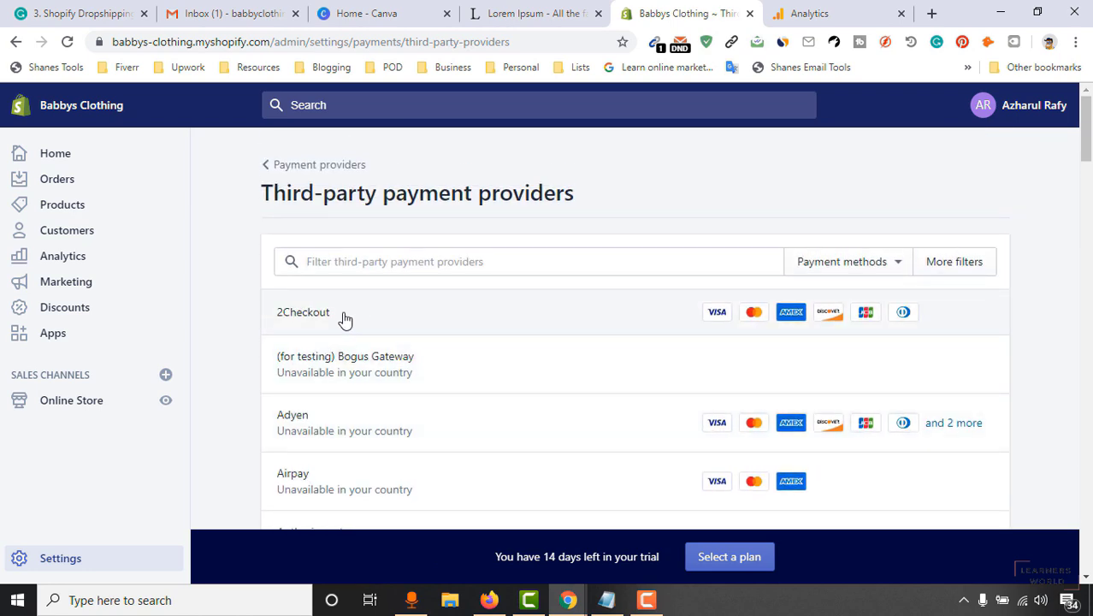
pyautogui.click(293, 317)
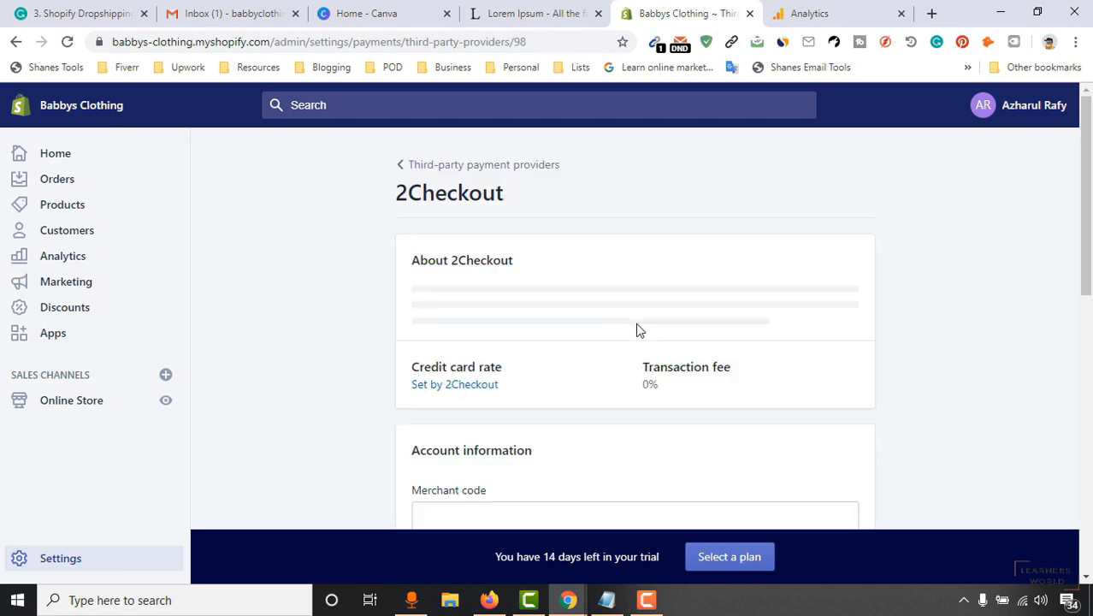
pyautogui.scroll(-5, 622, 311)
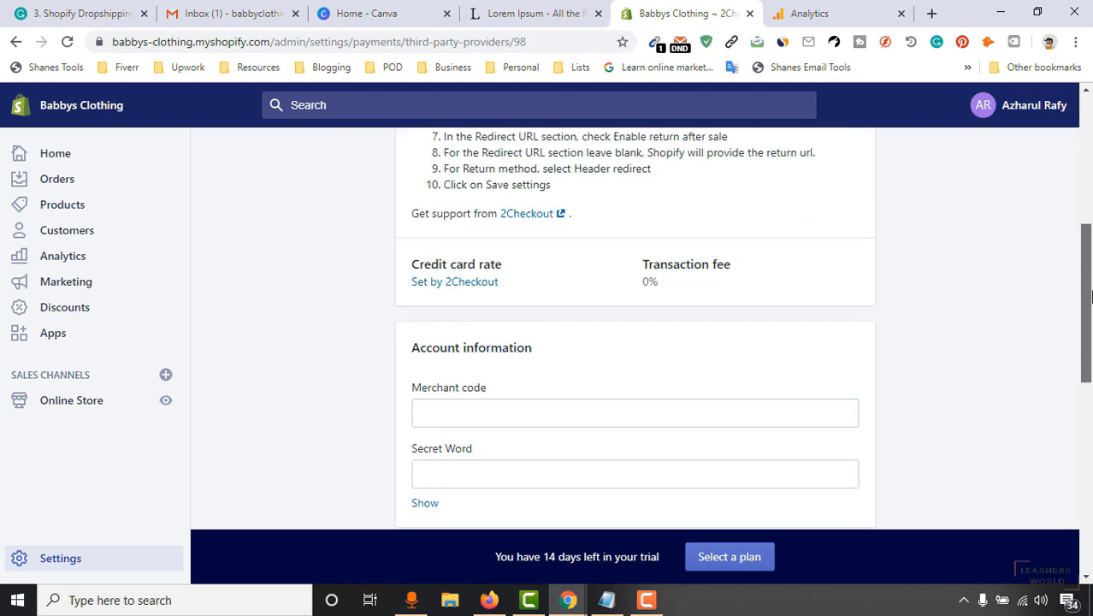
pyautogui.scroll(-1, 756, 329)
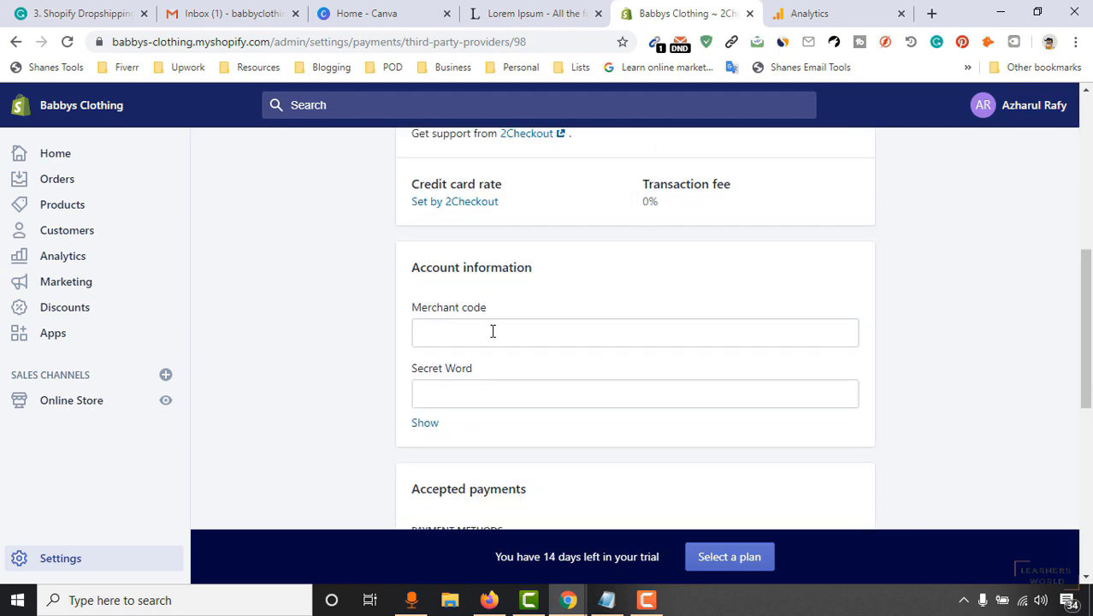
pyautogui.scroll(-4, 380, 420)
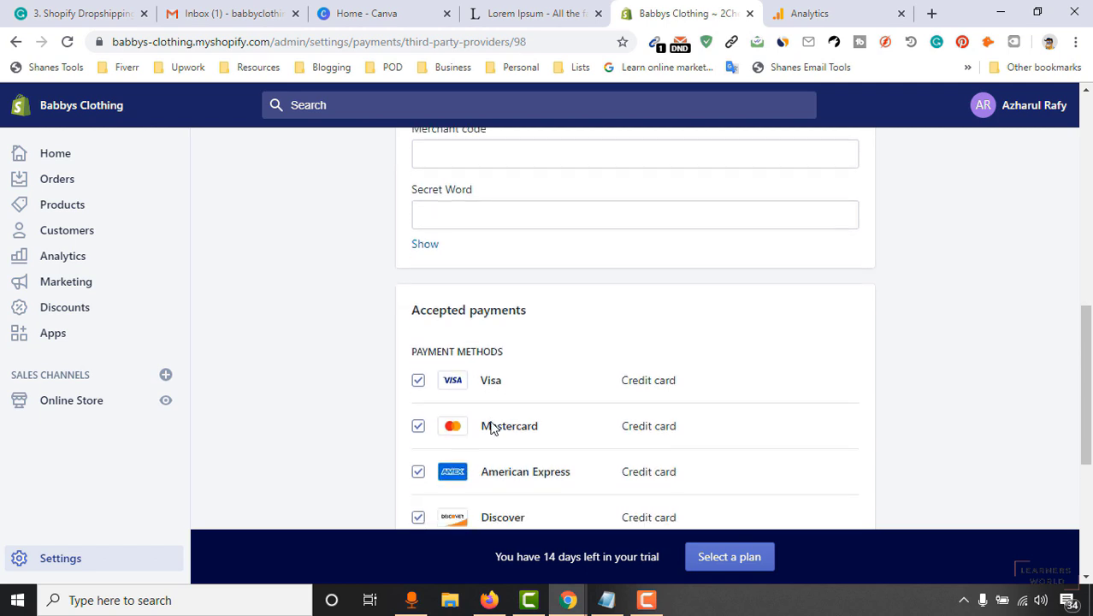
pyautogui.scroll(-2, 409, 428)
pyautogui.scroll(2, 412, 342)
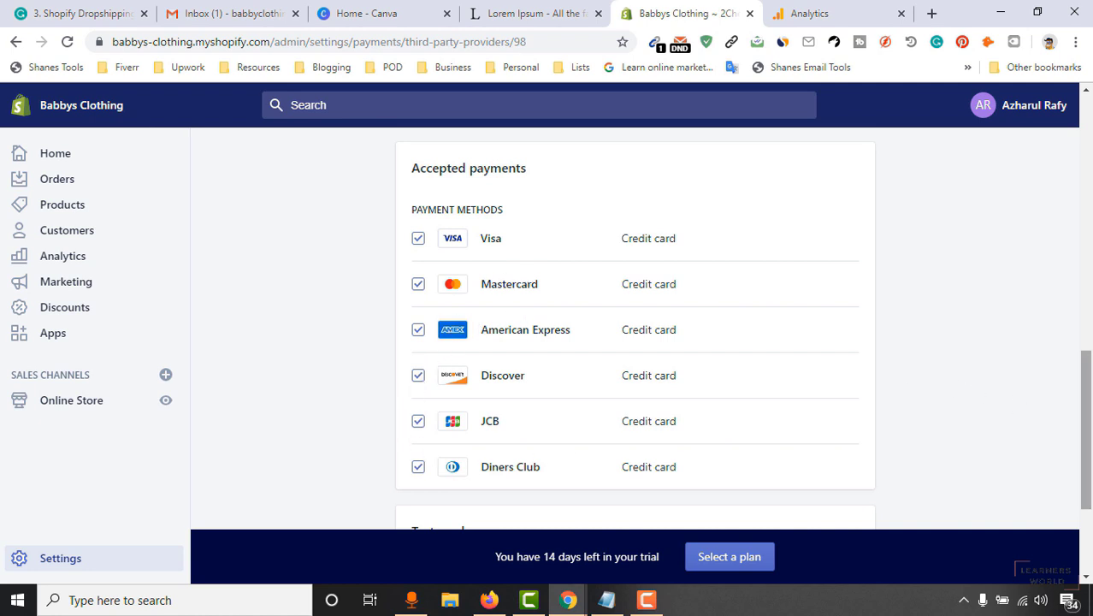
pyautogui.scroll(-3, 1084, 427)
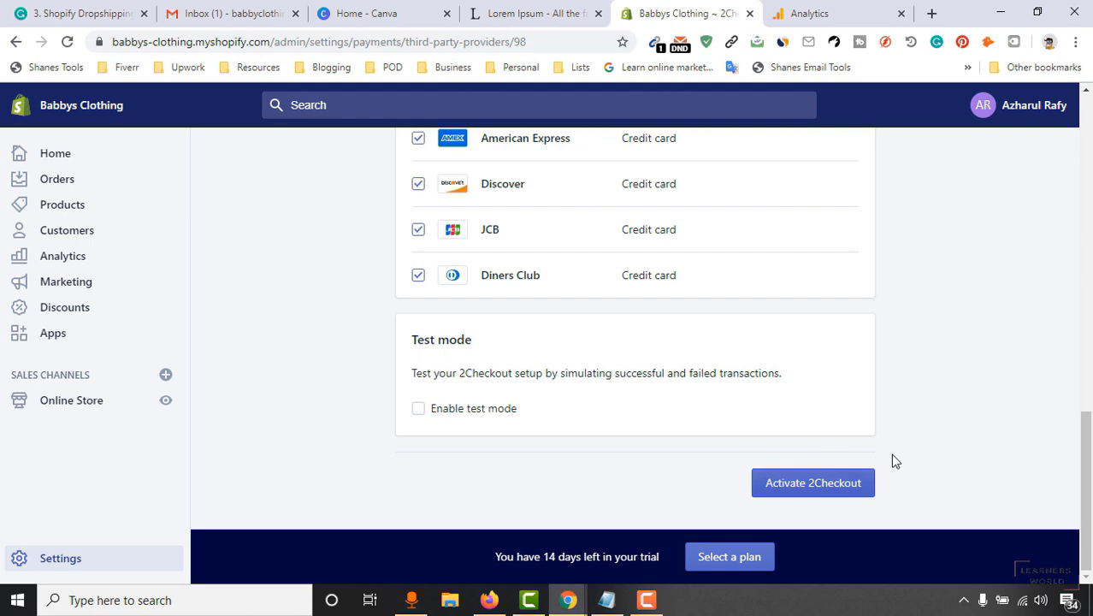
pyautogui.click(783, 497)
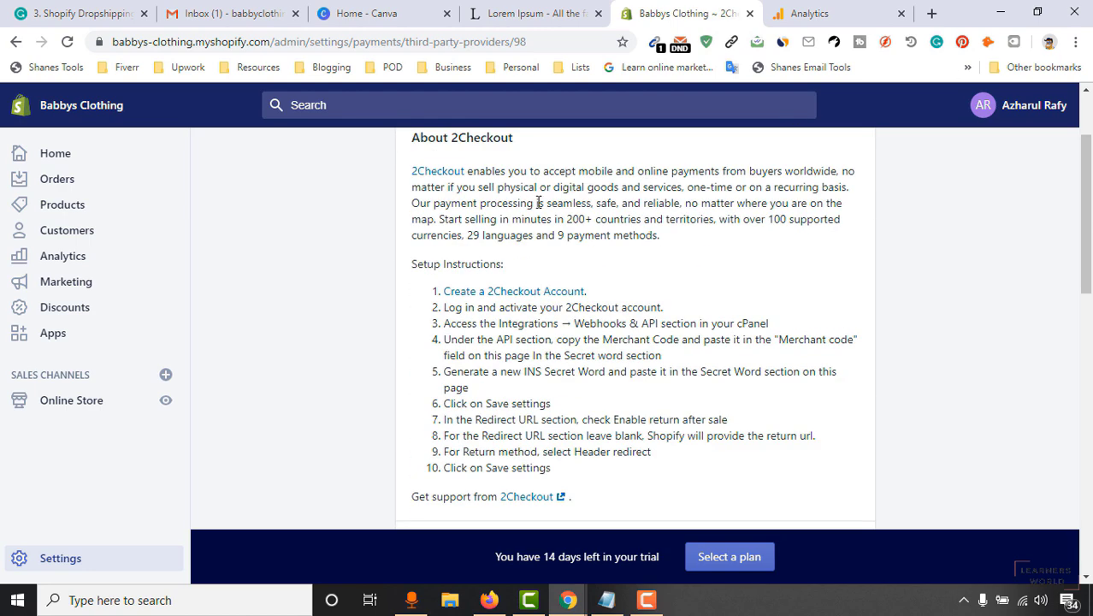
pyautogui.scroll(2, 629, 174)
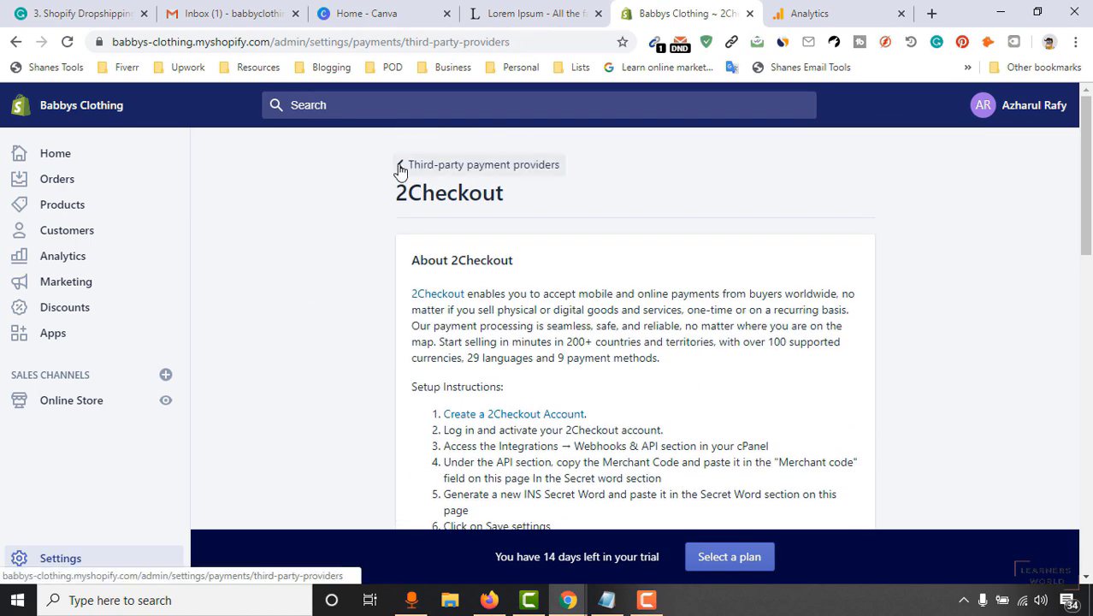
pyautogui.click(403, 166)
pyautogui.scroll(-3, 353, 366)
pyautogui.scroll(3, 376, 291)
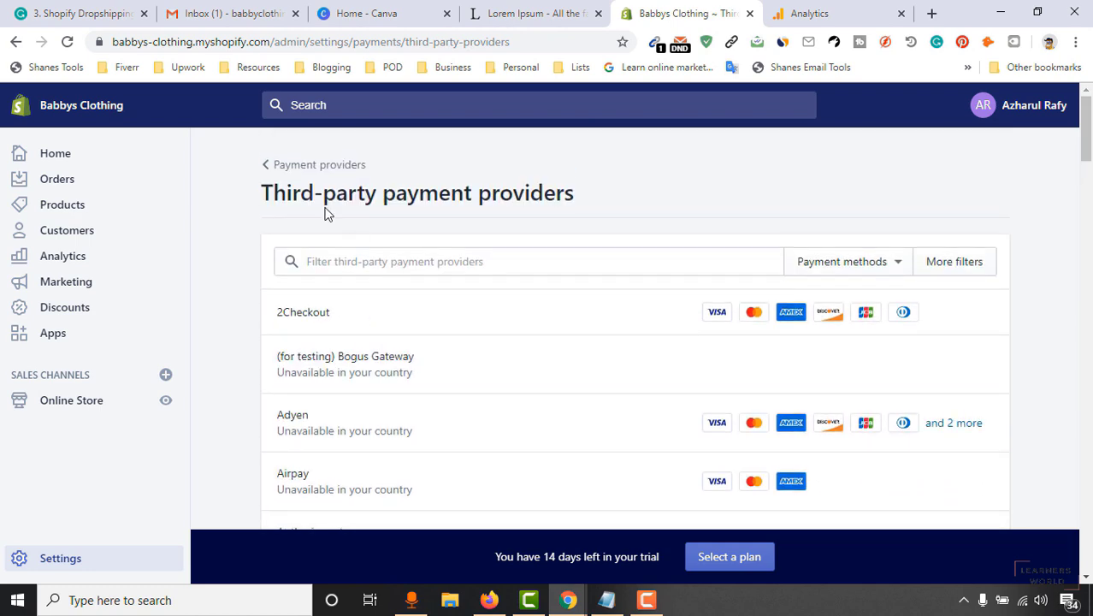
# Switch order payment capture to automatic, save, and go back to the Settings overview.
pyautogui.click(291, 173)
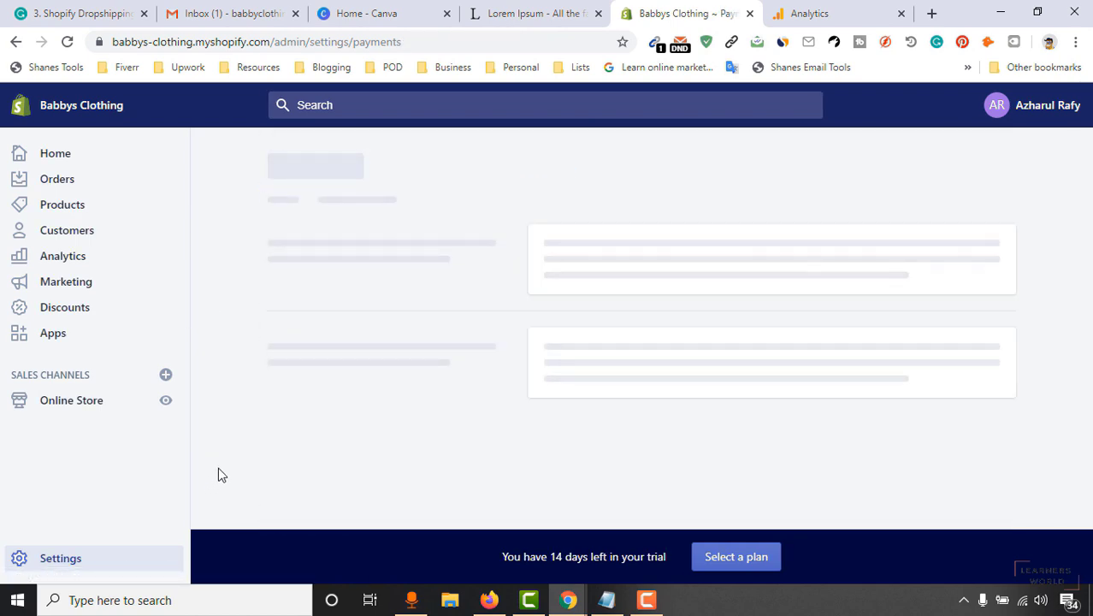
pyautogui.scroll(-5, 827, 328)
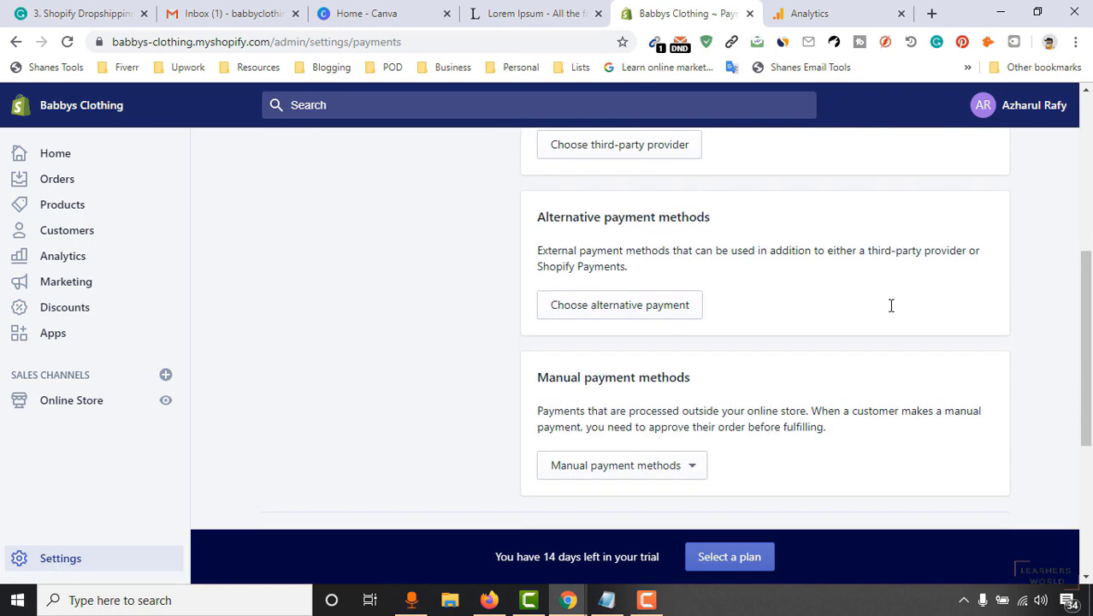
pyautogui.scroll(-2, 911, 301)
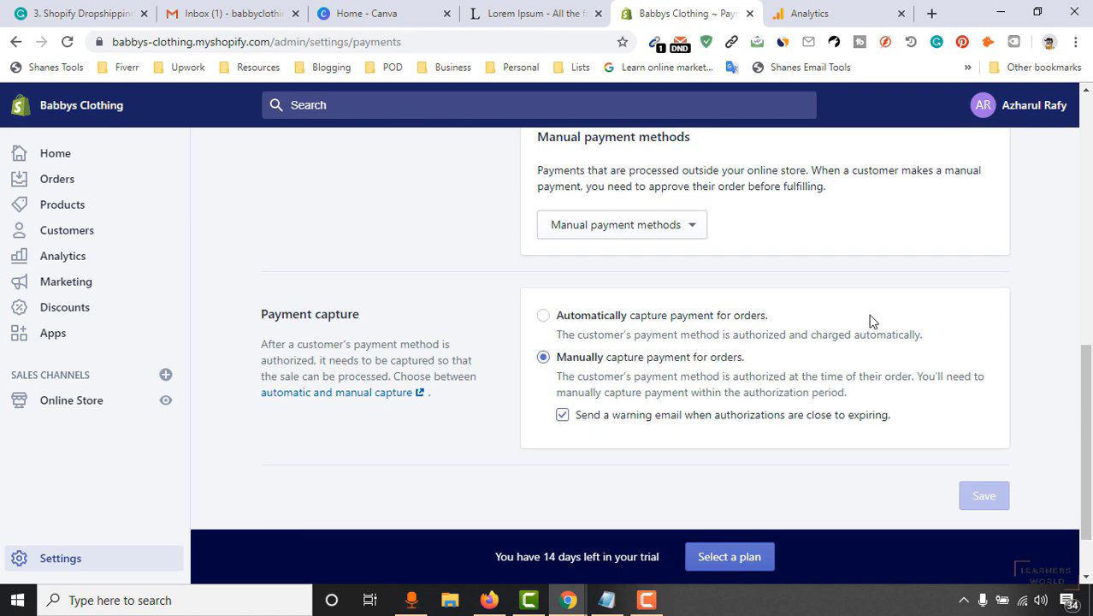
pyautogui.click(546, 318)
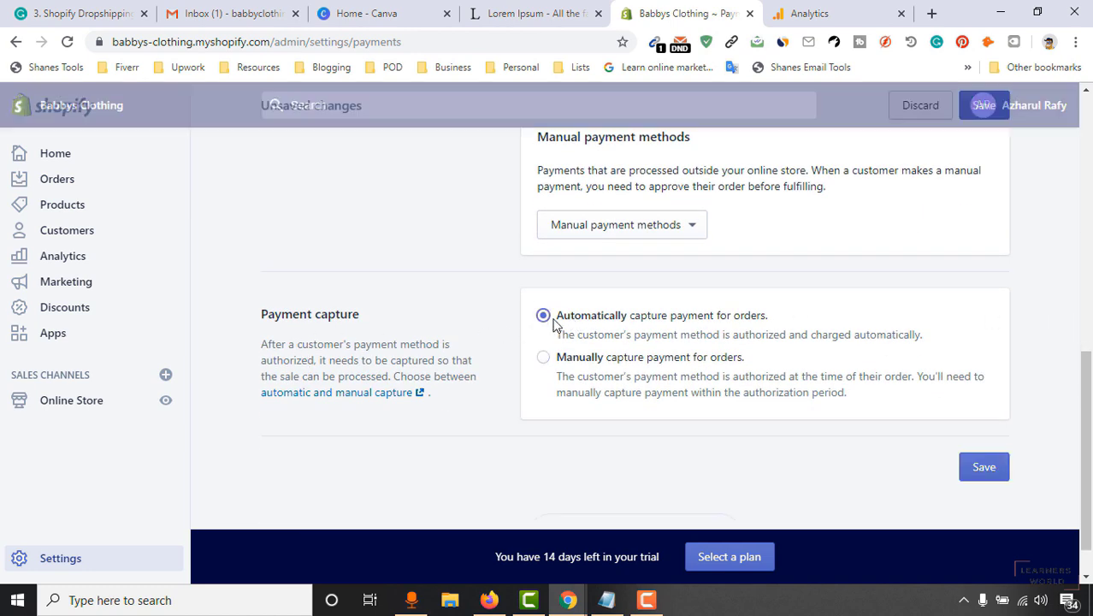
pyautogui.click(990, 471)
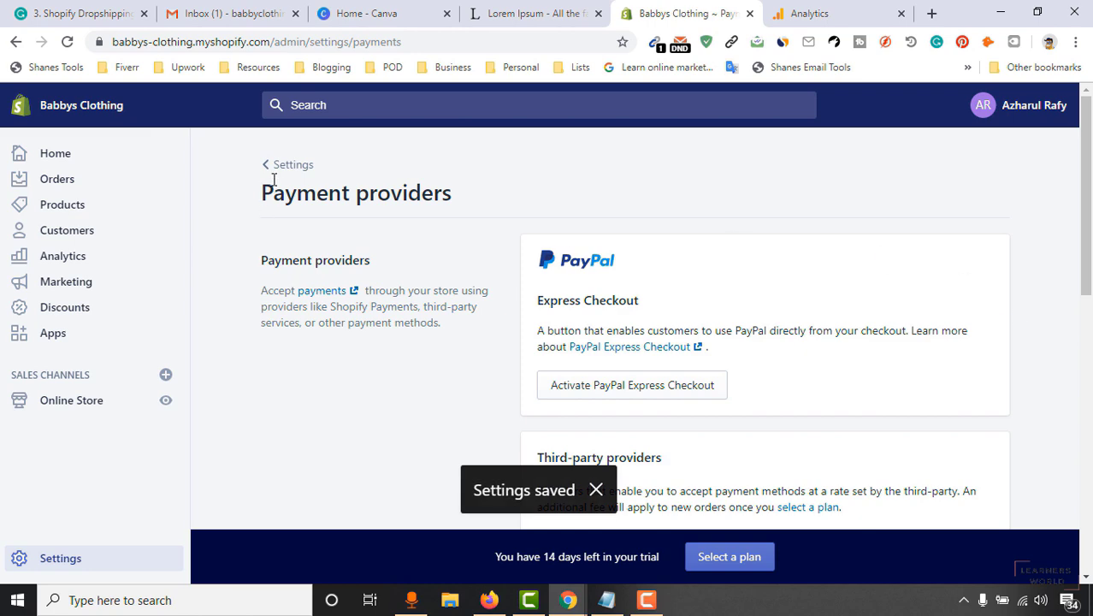
pyautogui.click(272, 170)
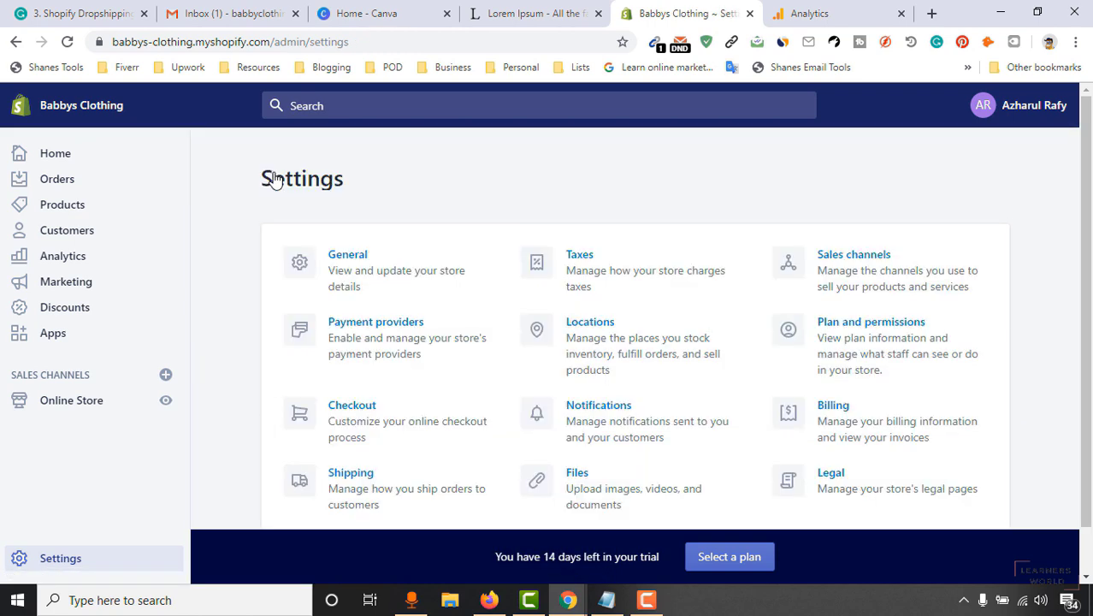
# In Checkout, make accounts optional, allow phone/email shipping updates, and disable the Arrive app offer.
pyautogui.scroll(-1, 230, 325)
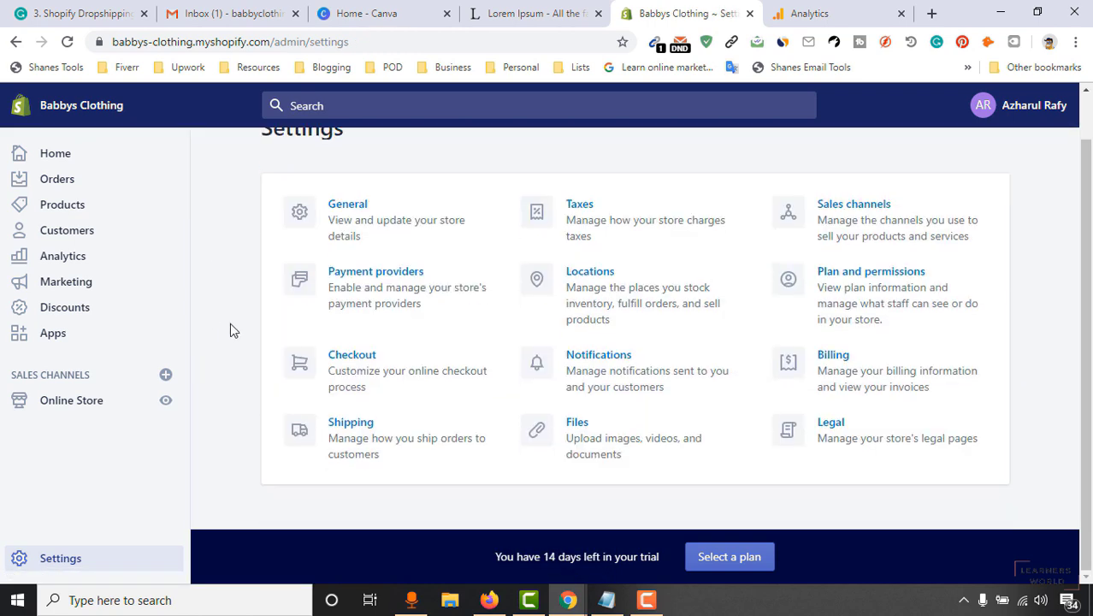
pyautogui.click(338, 378)
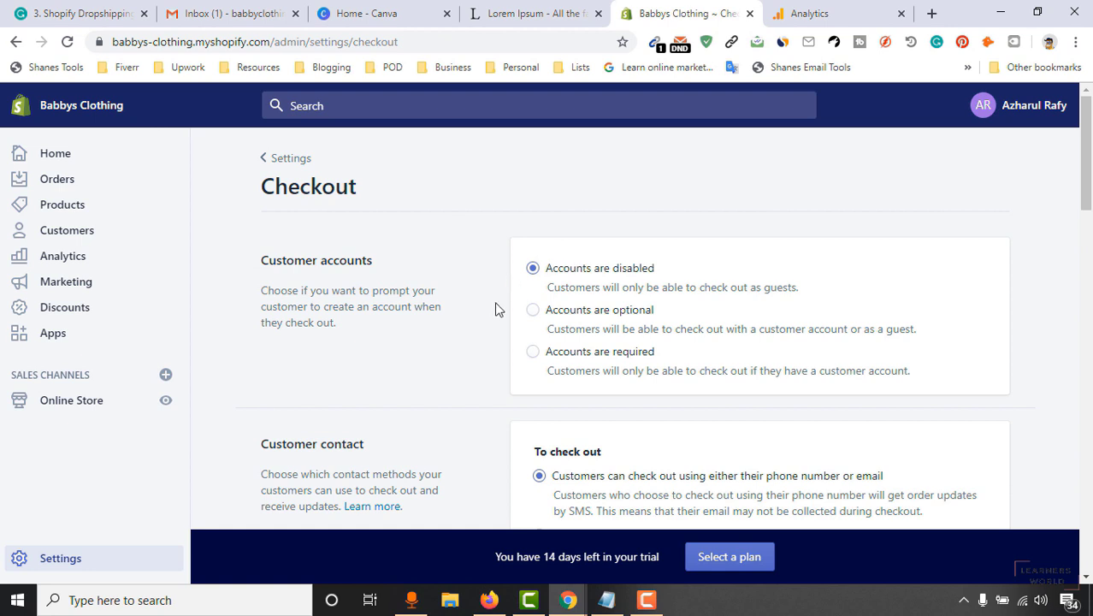
pyautogui.click(570, 316)
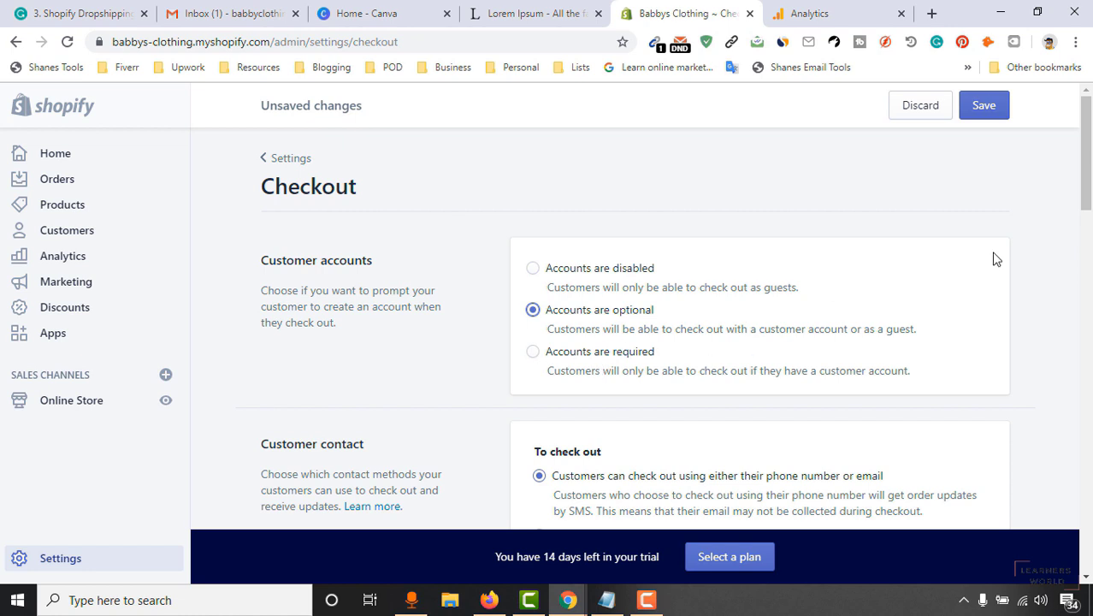
pyautogui.moveTo(1089, 171); pyautogui.dragTo(1090, 195)
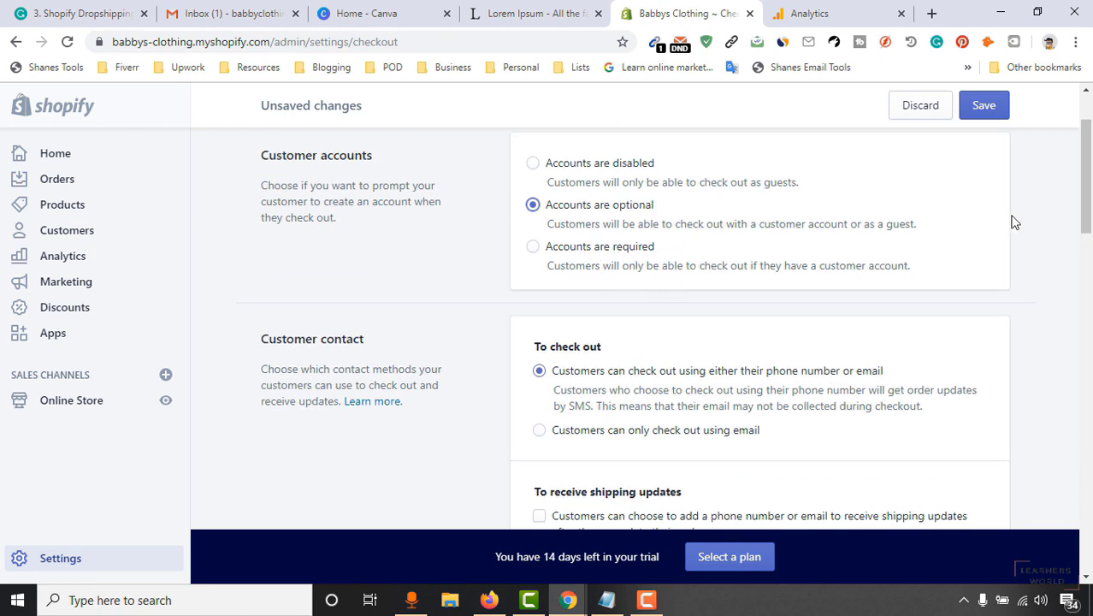
pyautogui.moveTo(1083, 195); pyautogui.dragTo(1083, 210)
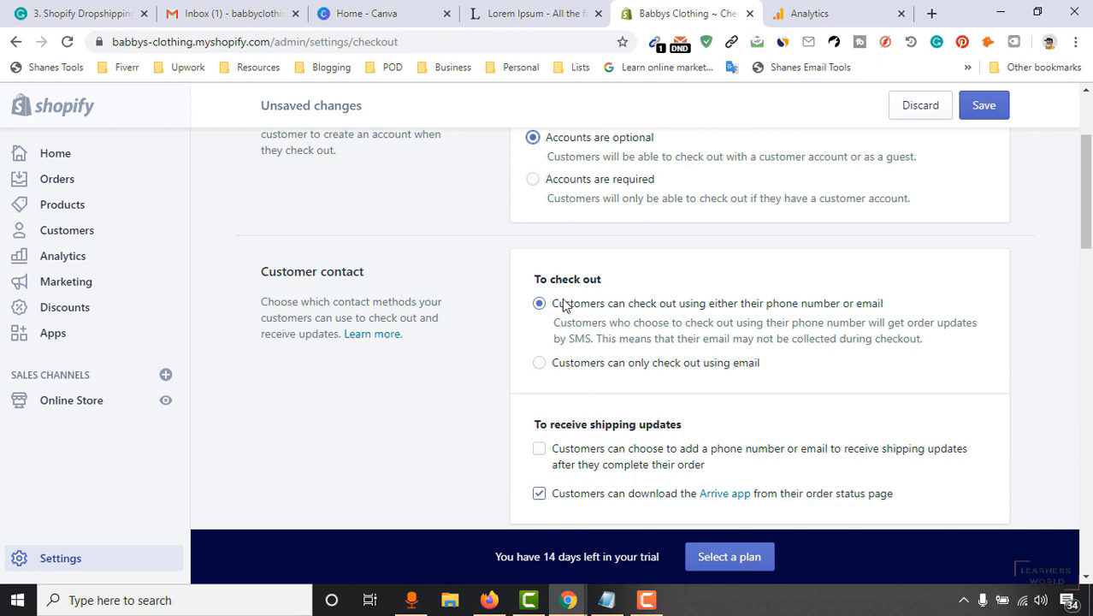
pyautogui.scroll(-2, 645, 329)
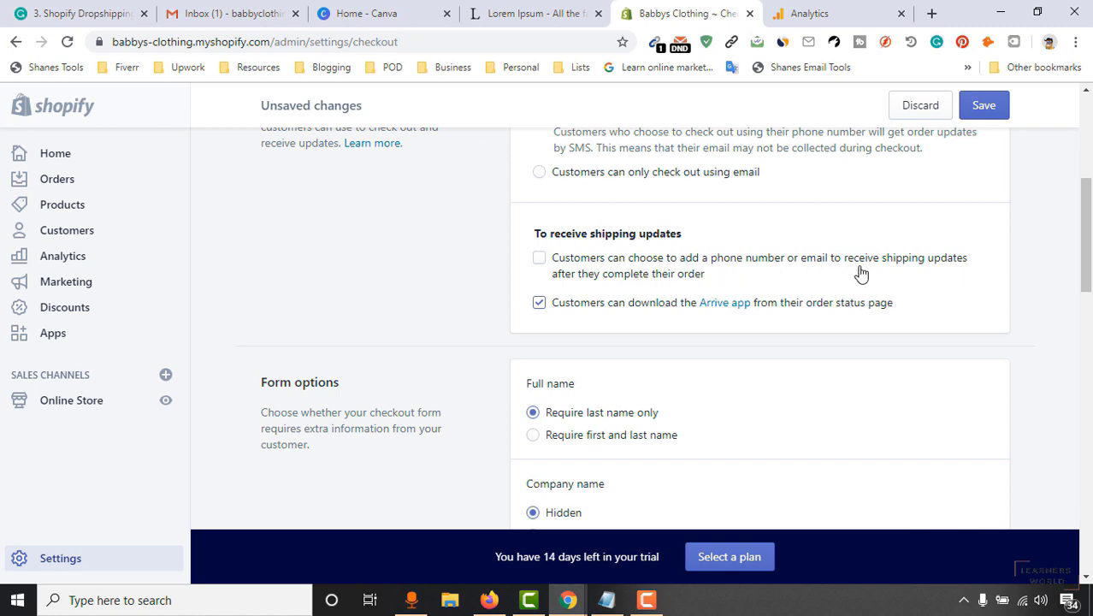
pyautogui.click(580, 263)
pyautogui.click(539, 303)
pyautogui.scroll(-2, 365, 424)
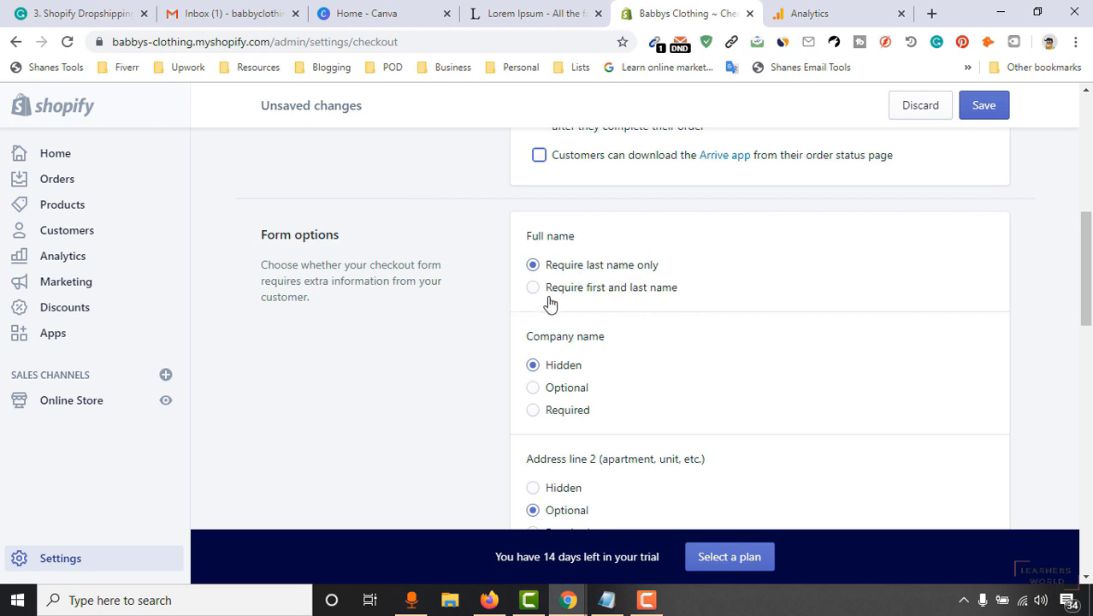
# Require first and last name and a shipping phone number, and disable address autocompletion.
pyautogui.click(641, 291)
pyautogui.scroll(-2, 683, 306)
pyautogui.scroll(1, 566, 302)
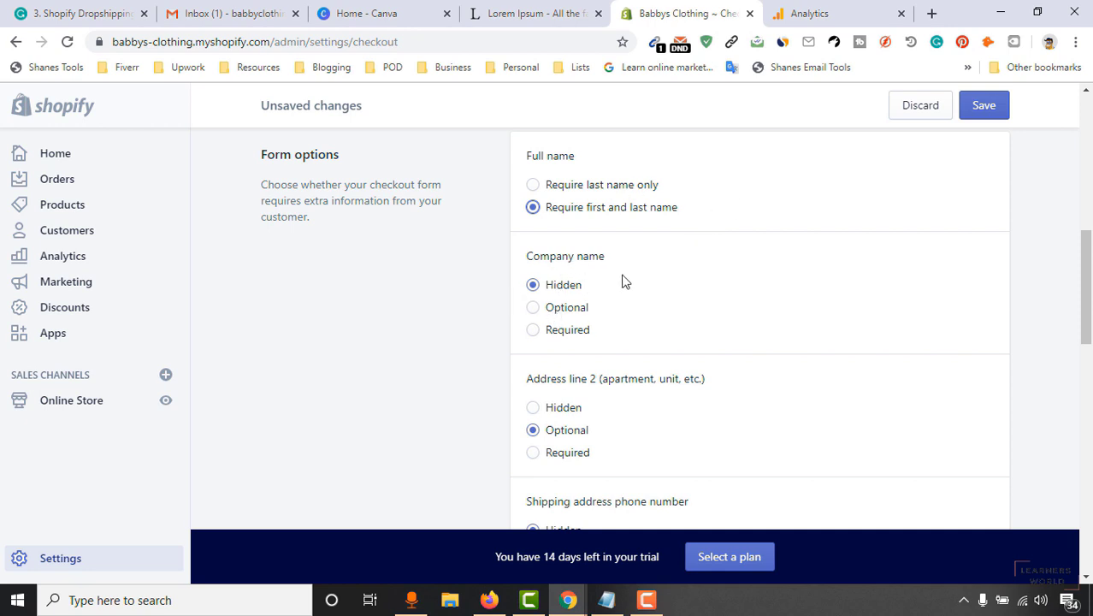
pyautogui.scroll(-1, 475, 385)
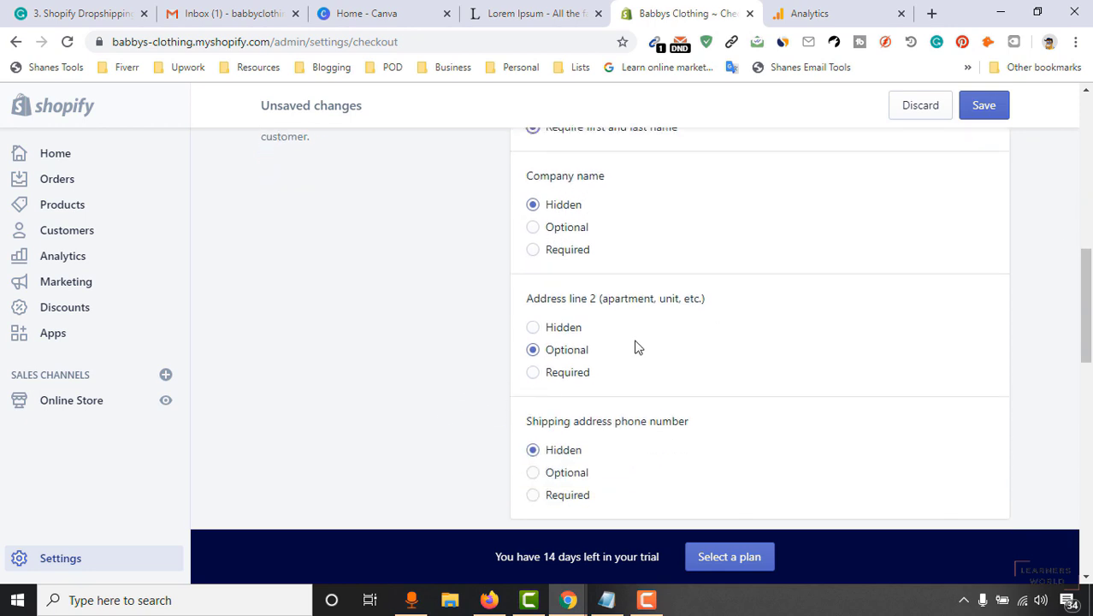
pyautogui.scroll(-2, 419, 352)
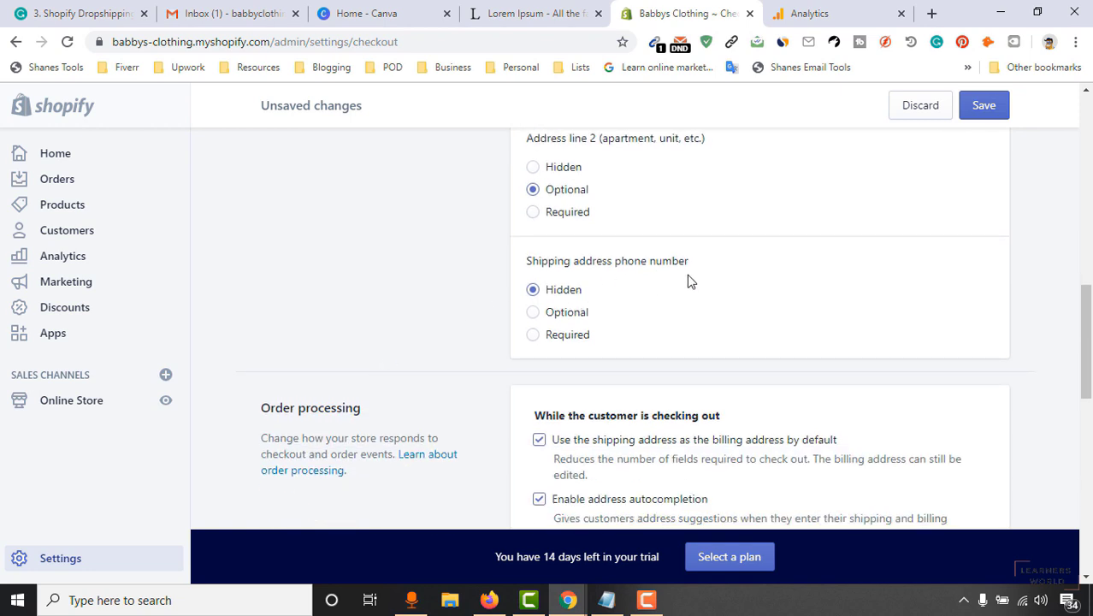
pyautogui.click(549, 334)
pyautogui.moveTo(1085, 355); pyautogui.dragTo(1088, 399)
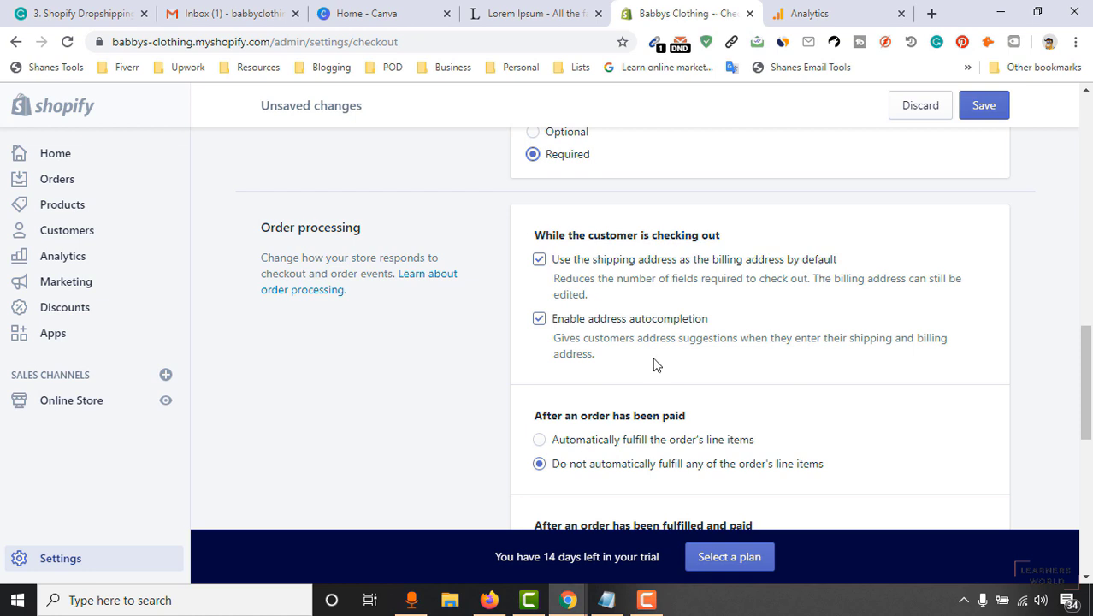
pyautogui.click(538, 318)
pyautogui.moveTo(1092, 387); pyautogui.dragTo(1091, 421)
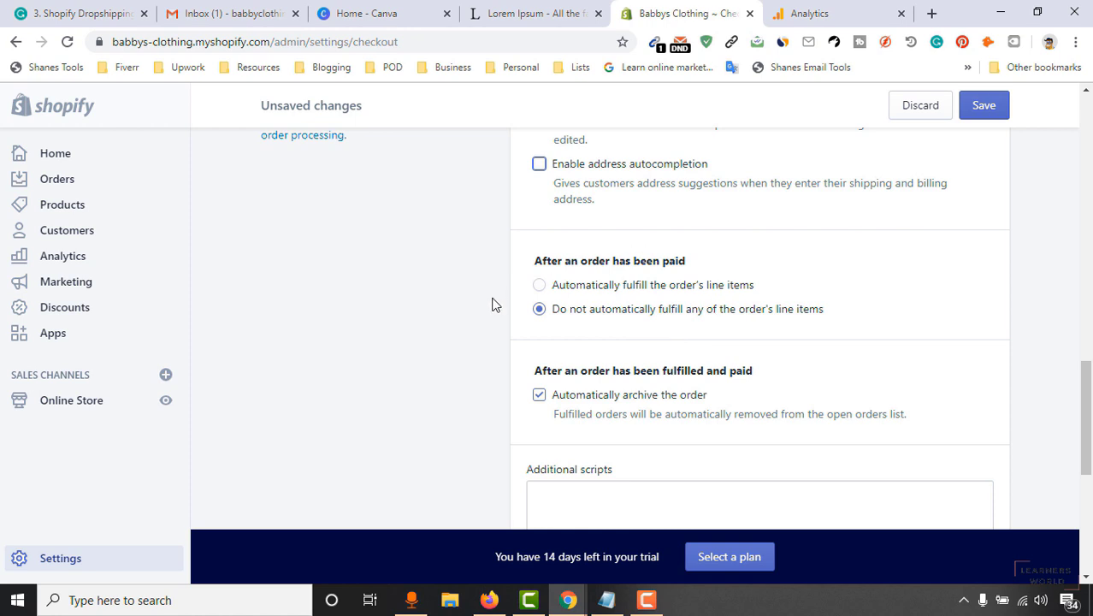
# Keep paid orders from fulfilling automatically and move down to the email marketing options.
pyautogui.click(616, 288)
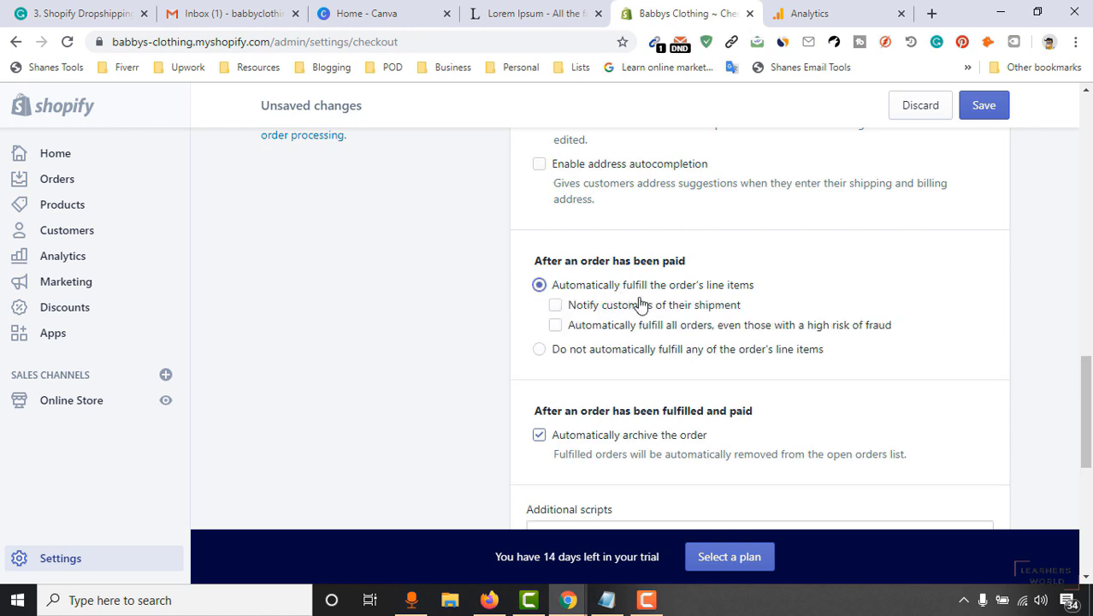
pyautogui.click(609, 349)
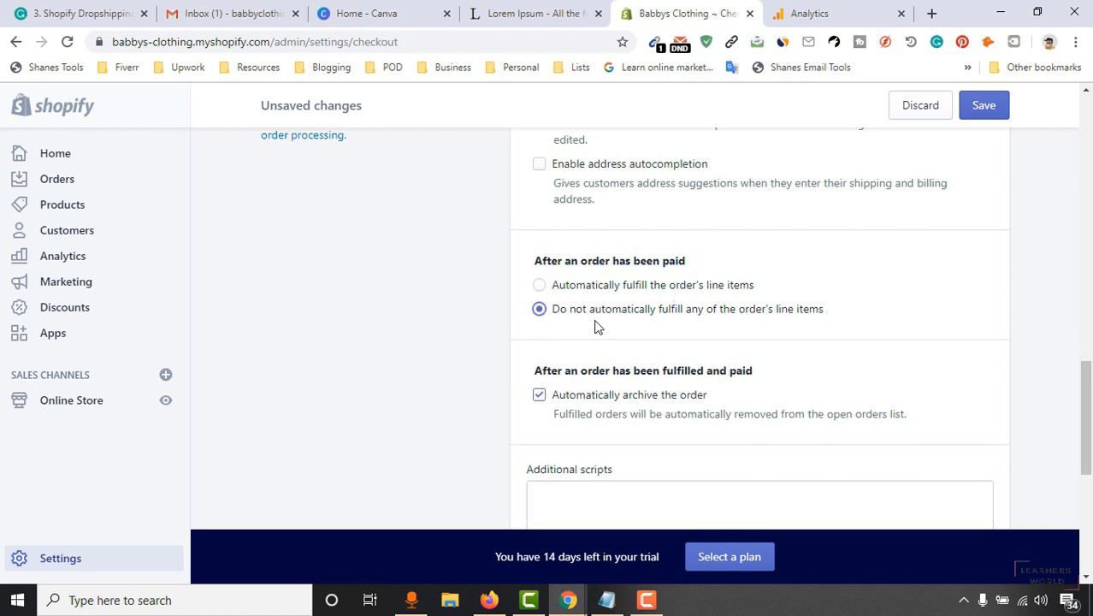
pyautogui.scroll(-1, 509, 372)
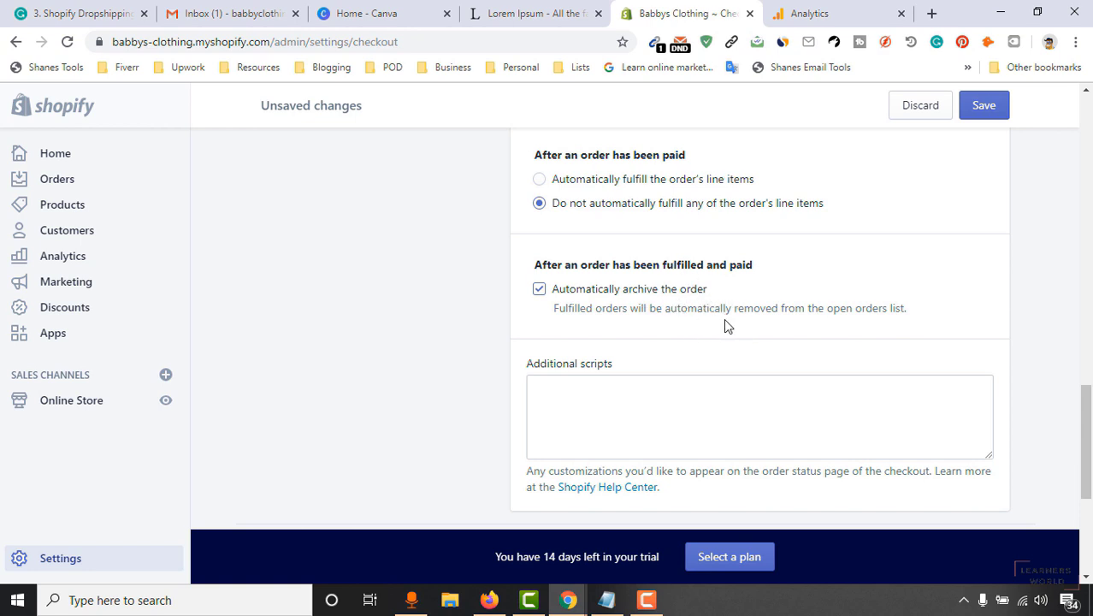
pyautogui.scroll(-3, 737, 327)
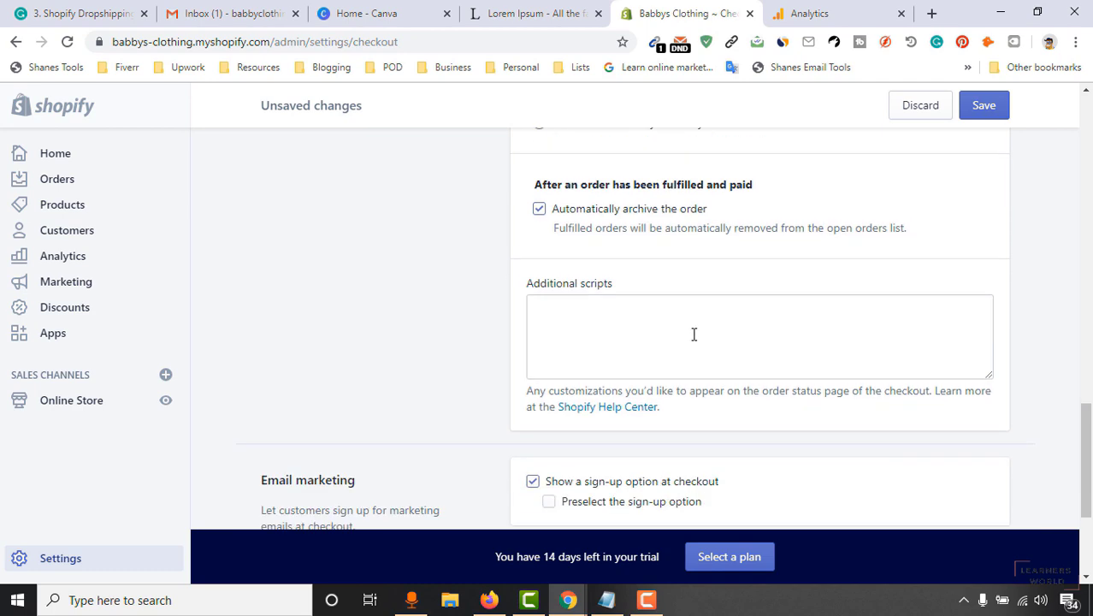
pyautogui.scroll(2, 546, 288)
pyautogui.scroll(-1, 429, 331)
pyautogui.scroll(-2, 429, 331)
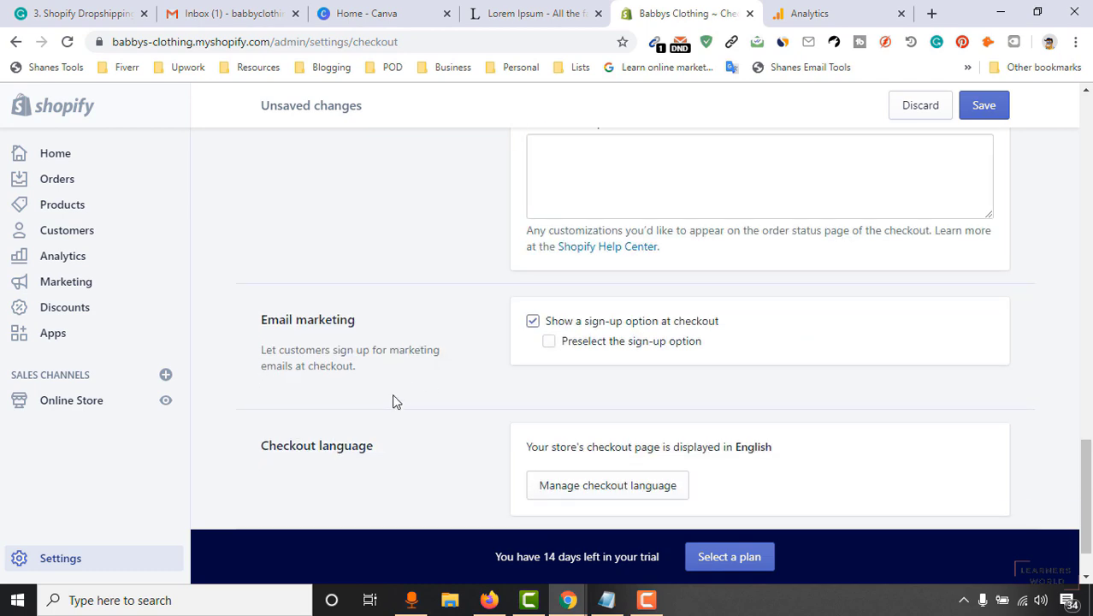
pyautogui.scroll(-1, 684, 355)
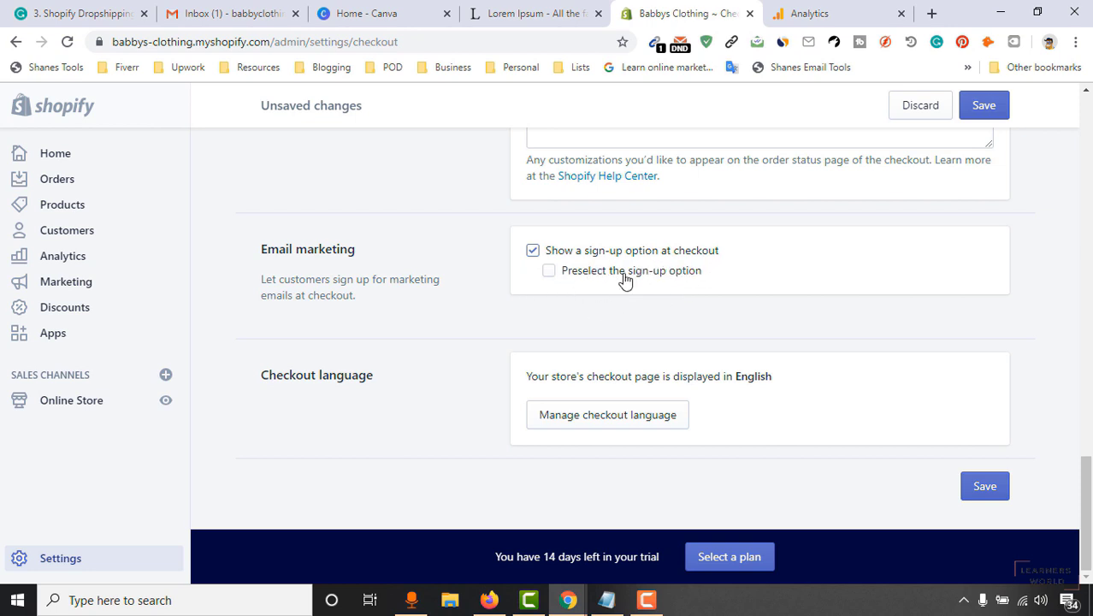
# Preselect the email marketing sign-up option and save the checkout settings.
pyautogui.click(572, 276)
pyautogui.click(984, 487)
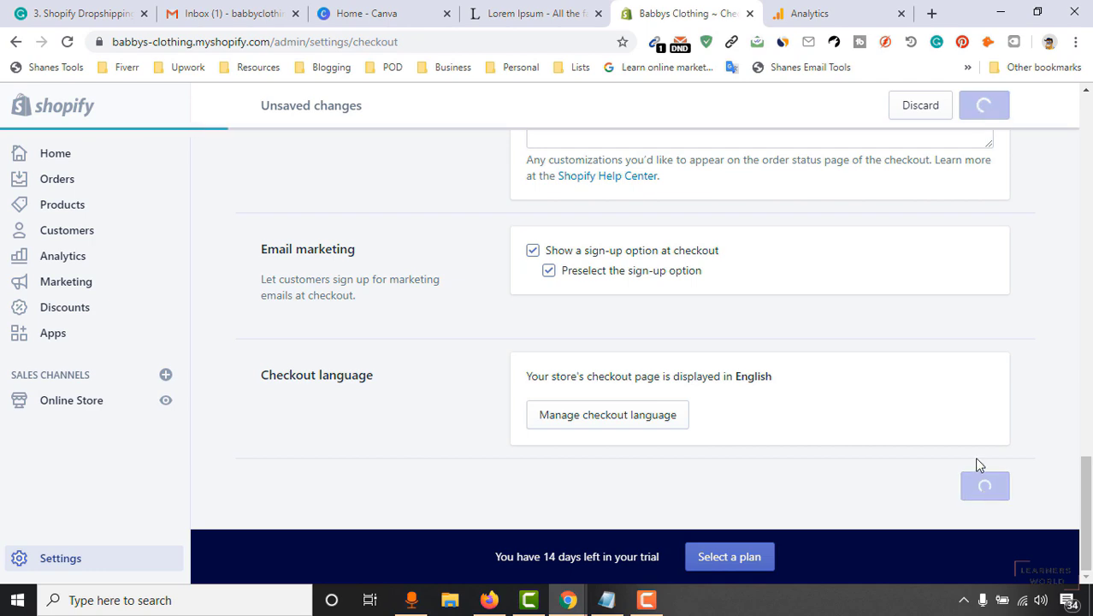
pyautogui.scroll(15, 653, 367)
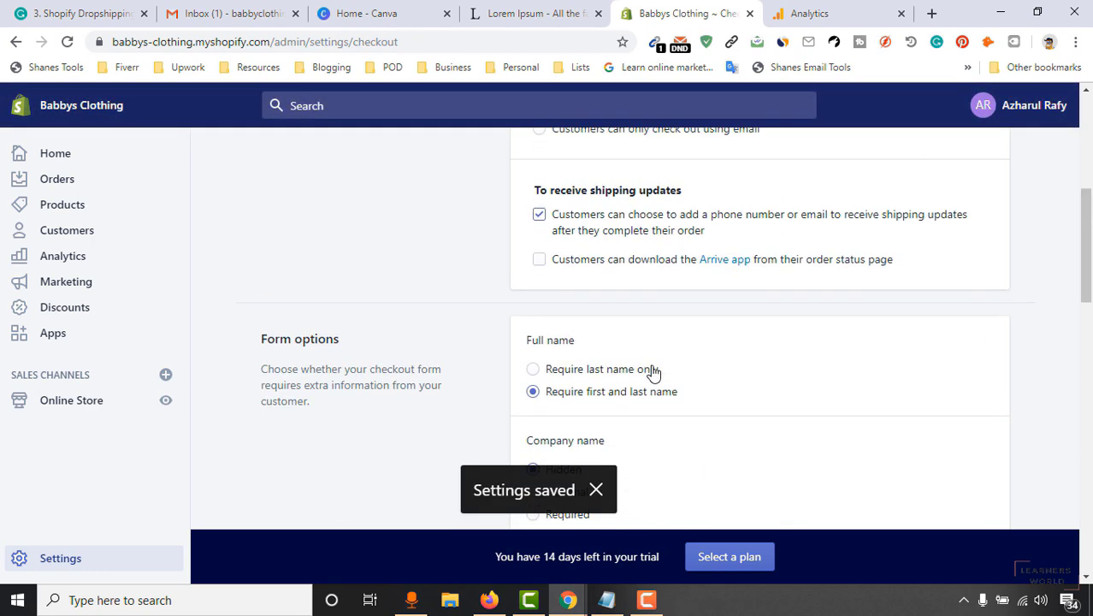
# From Shipping settings, create a new shipping profile named USA.
pyautogui.click(272, 157)
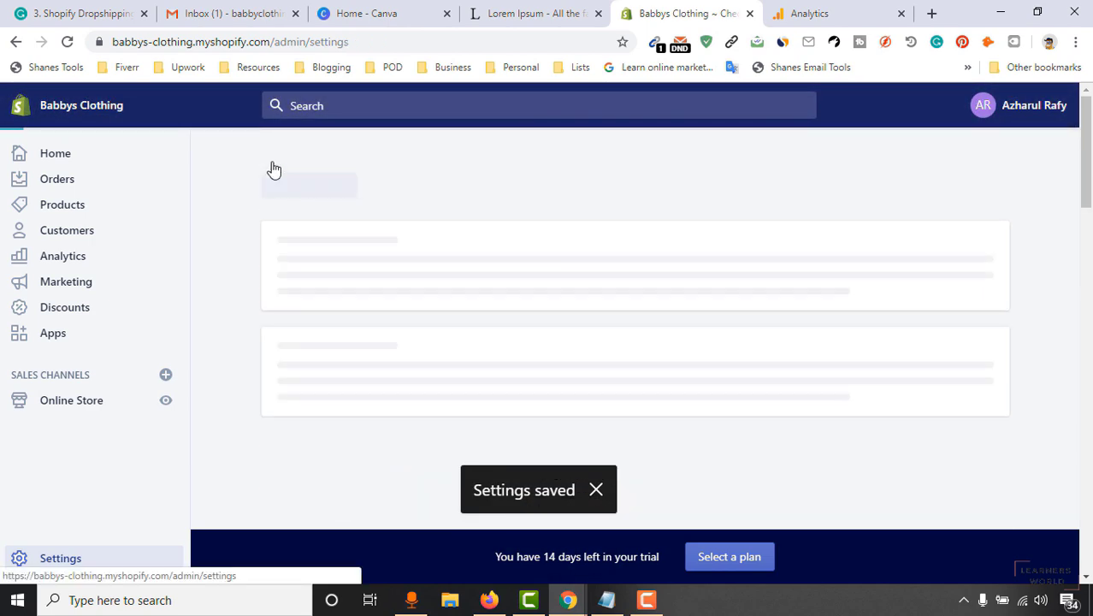
pyautogui.scroll(-1, 252, 399)
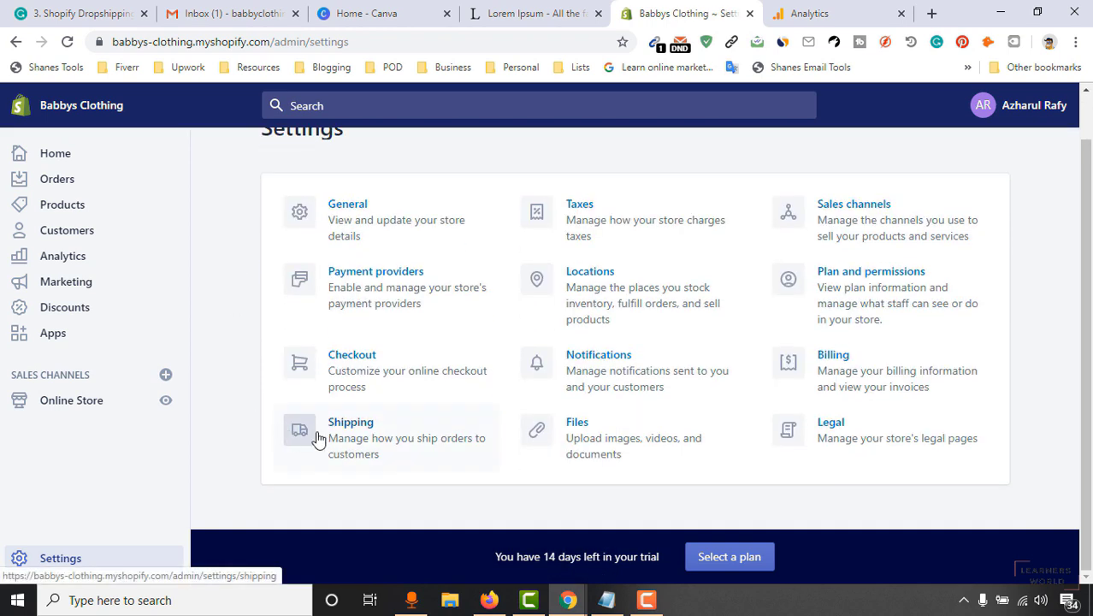
pyautogui.click(392, 446)
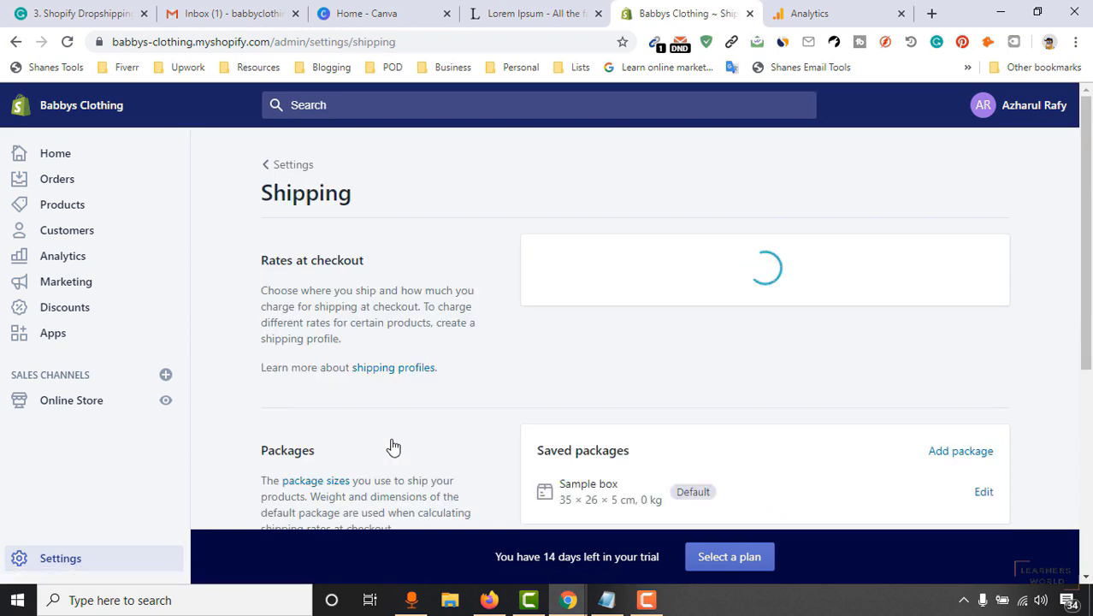
pyautogui.click(948, 262)
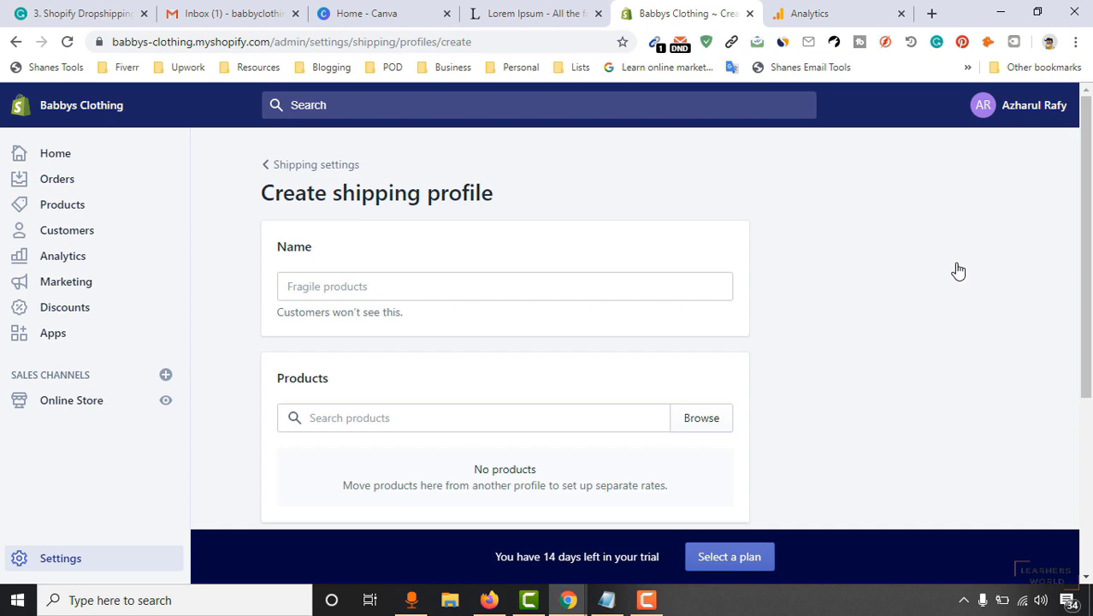
pyautogui.click(448, 283)
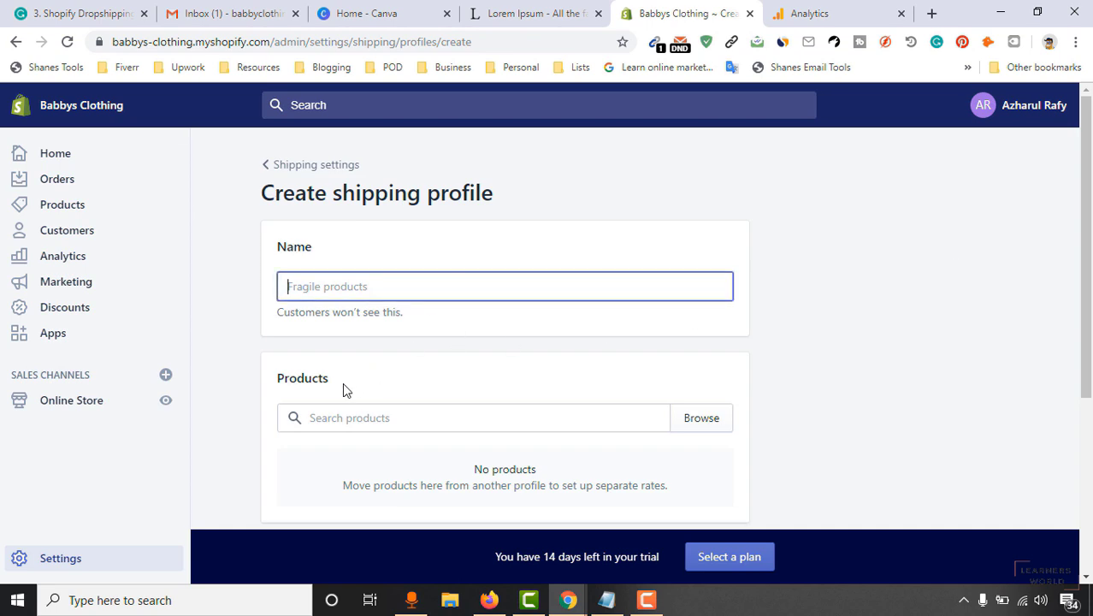
pyautogui.write('USA')
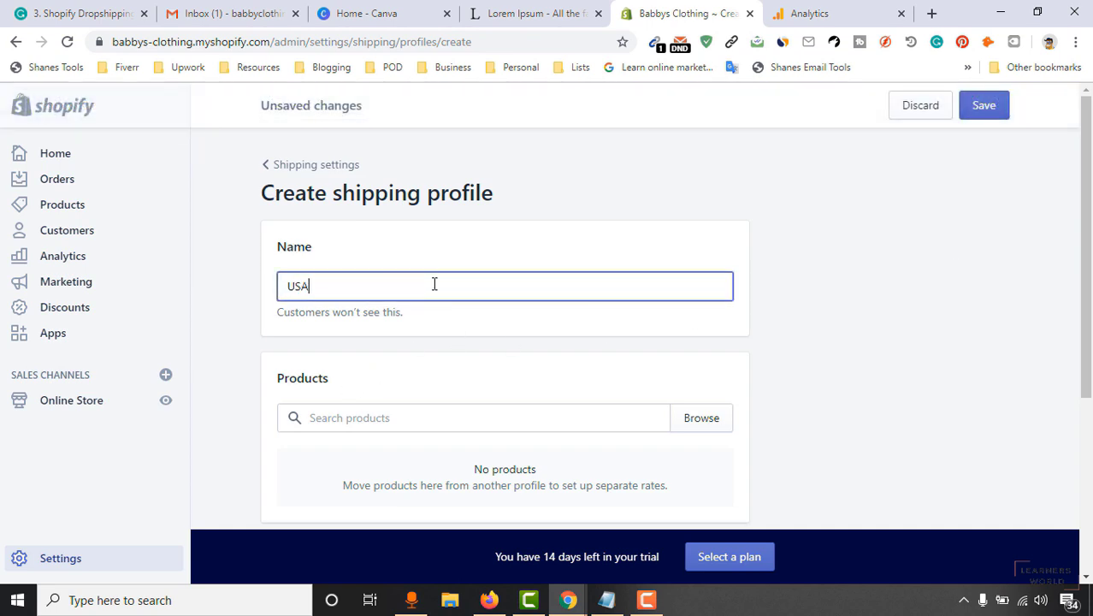
pyautogui.scroll(-6, 573, 310)
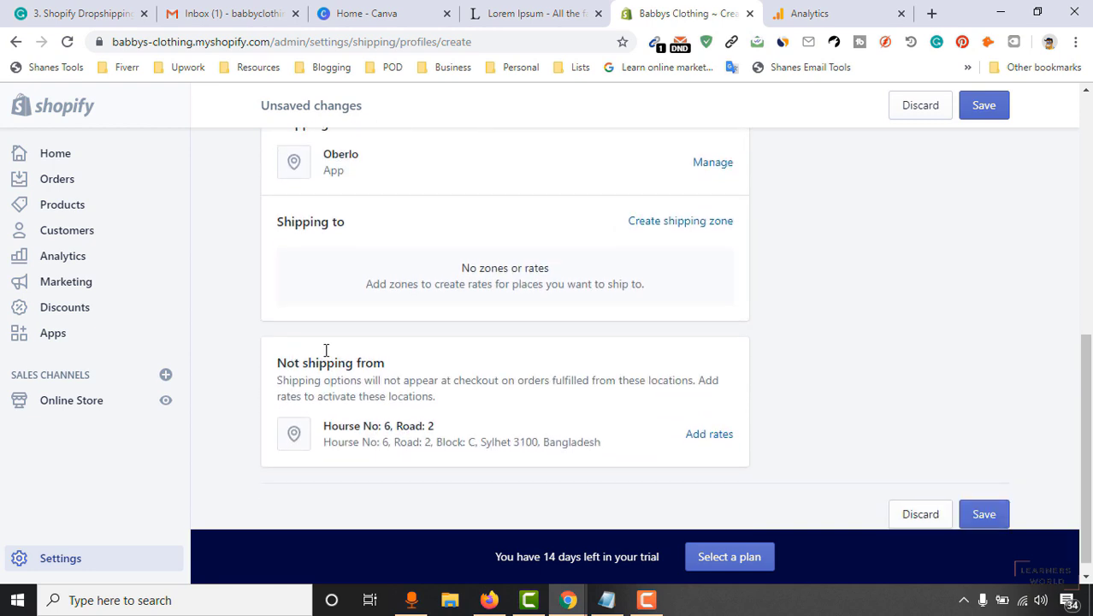
pyautogui.click(680, 221)
# Create a shipping zone covering the United States.
pyautogui.write('USA')
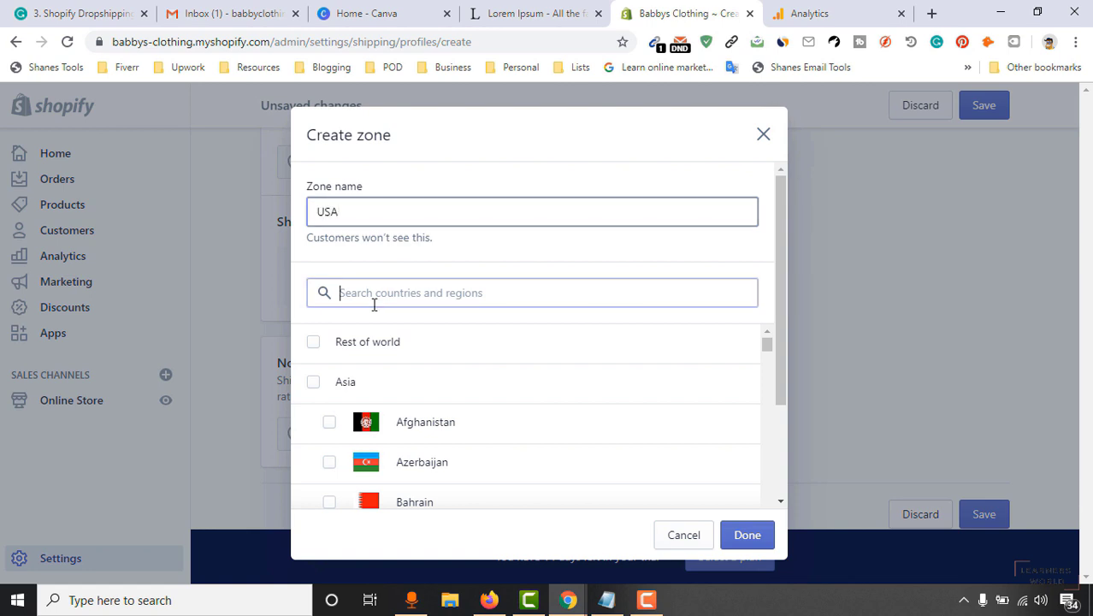
pyautogui.write('united')
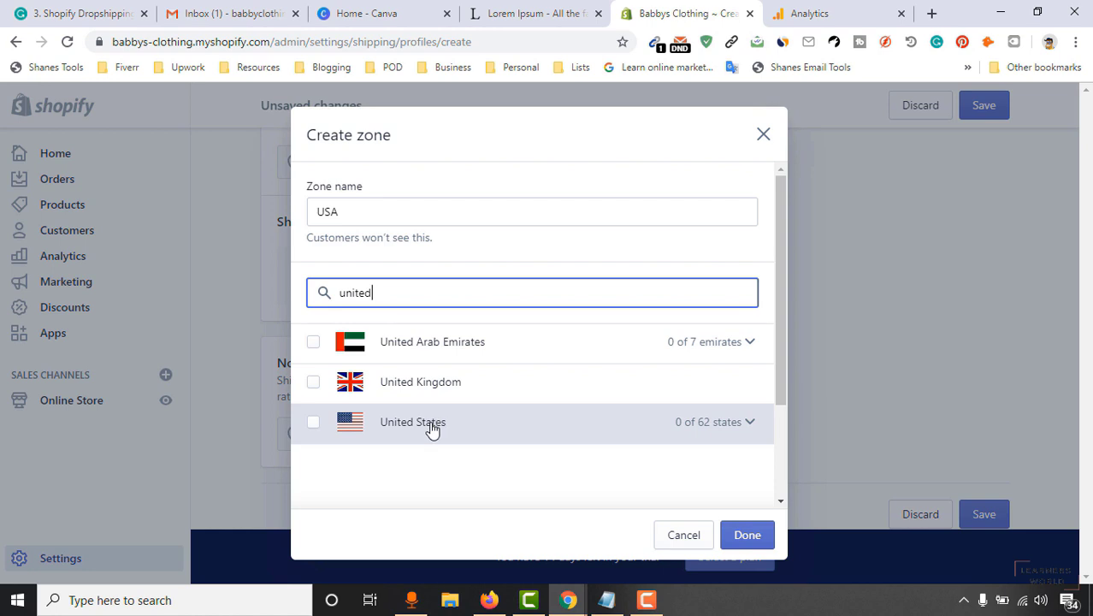
pyautogui.click(432, 428)
pyautogui.click(739, 537)
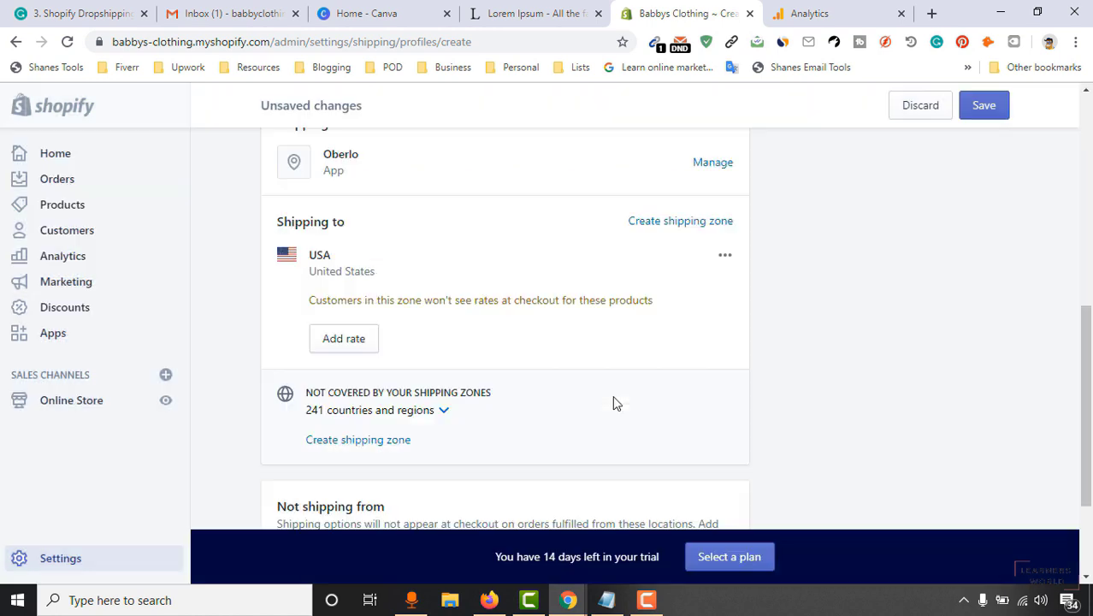
# Add a Standard shipping rate costing $3.00 to the USA zone.
pyautogui.click(347, 345)
pyautogui.click(413, 361)
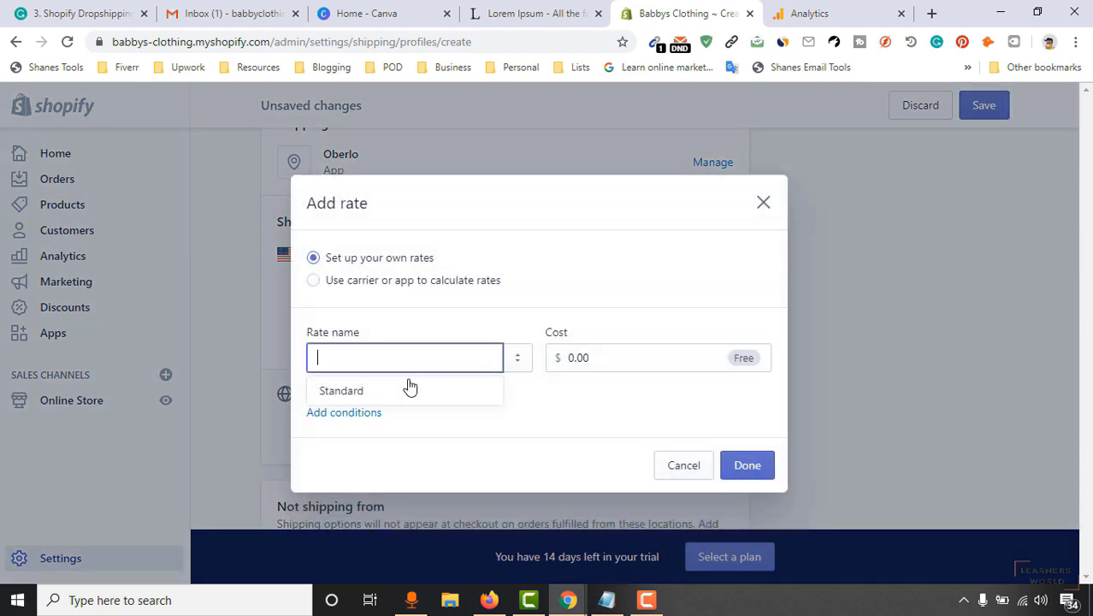
pyautogui.click(408, 386)
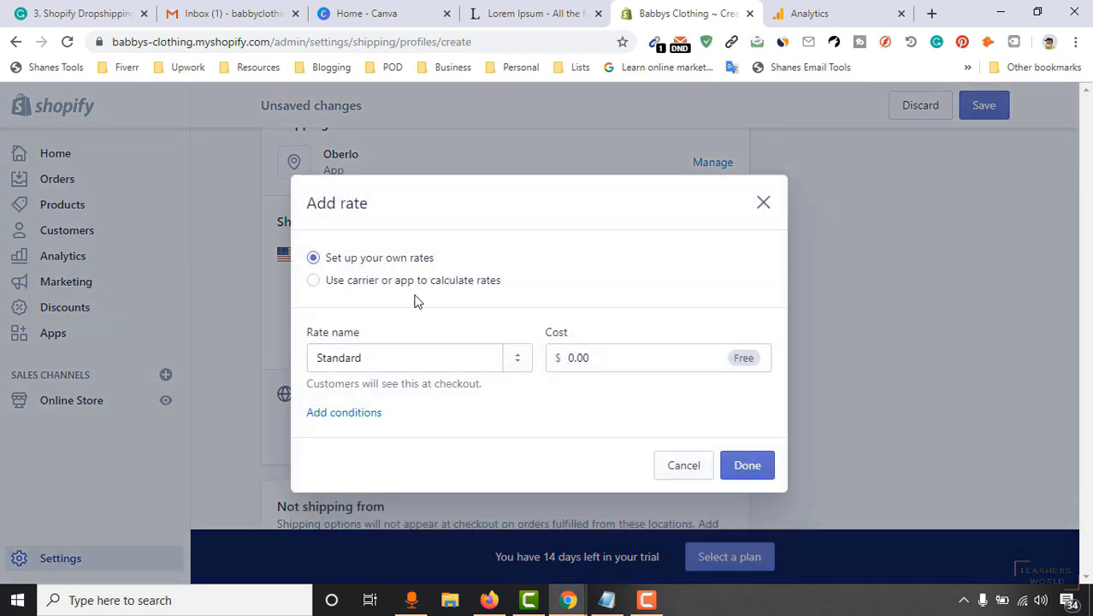
pyautogui.moveTo(625, 370); pyautogui.dragTo(566, 361)
pyautogui.write('3')
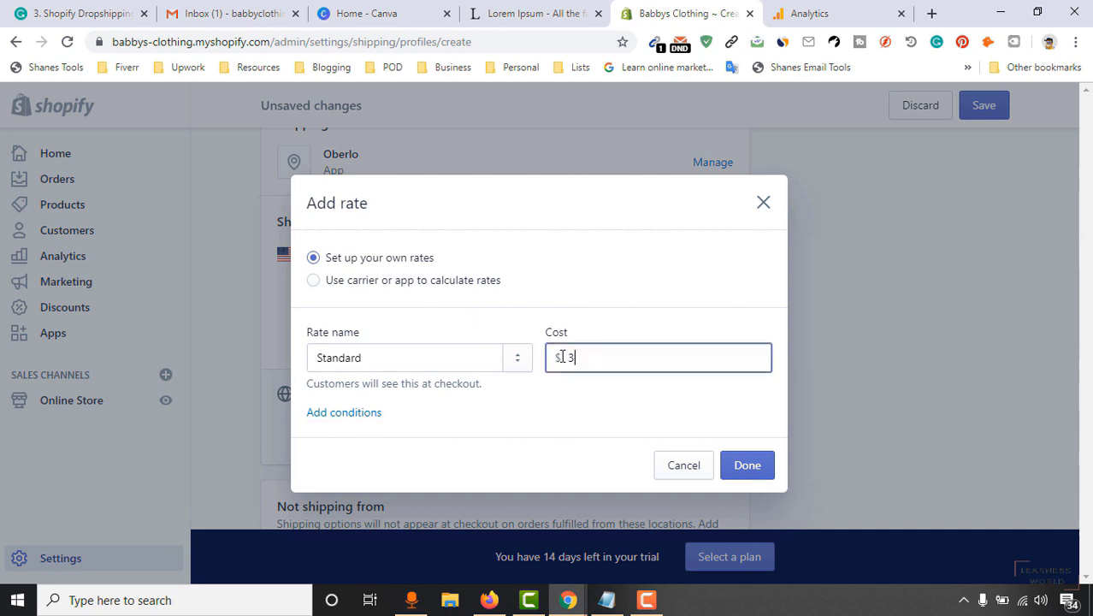
pyautogui.click(570, 388)
pyautogui.click(723, 469)
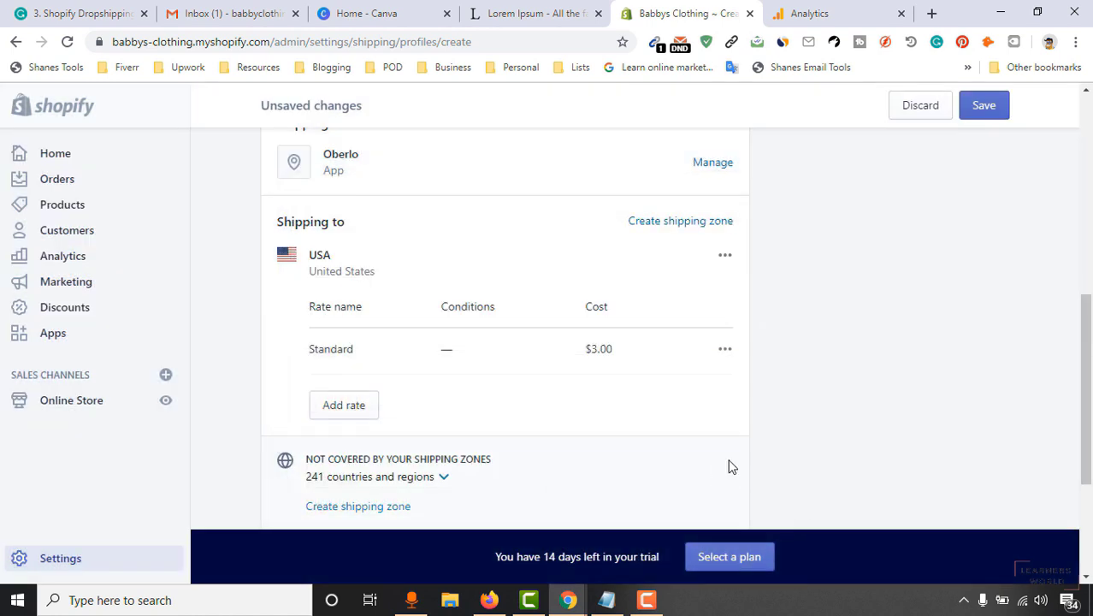
pyautogui.scroll(-2, 753, 419)
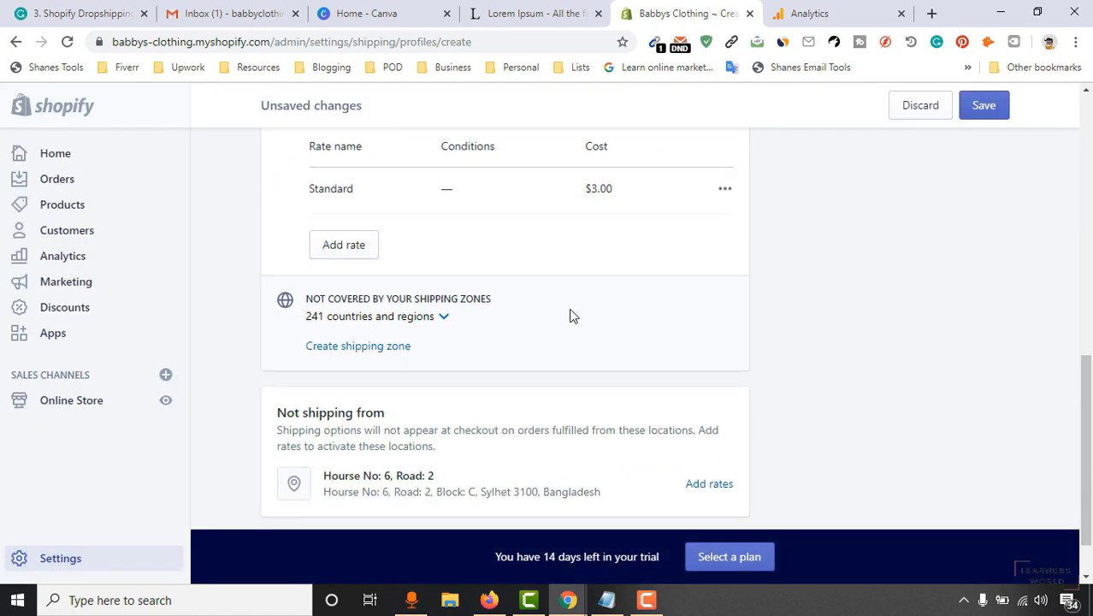
# Add a Worldwide shipping zone covering the rest of the world to the USA profile.
pyautogui.click(347, 347)
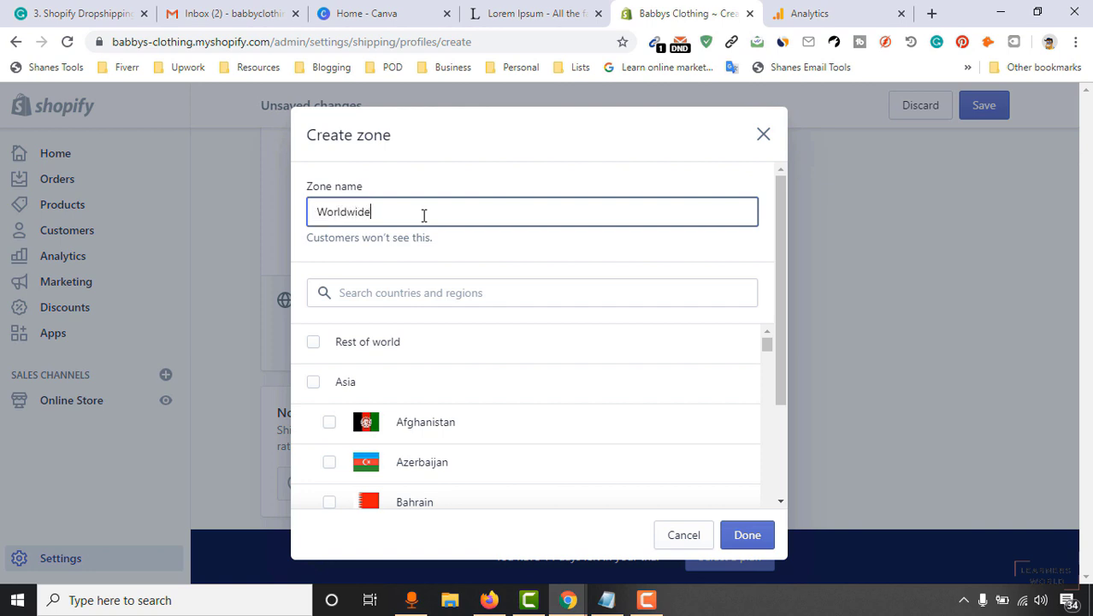
pyautogui.click(359, 349)
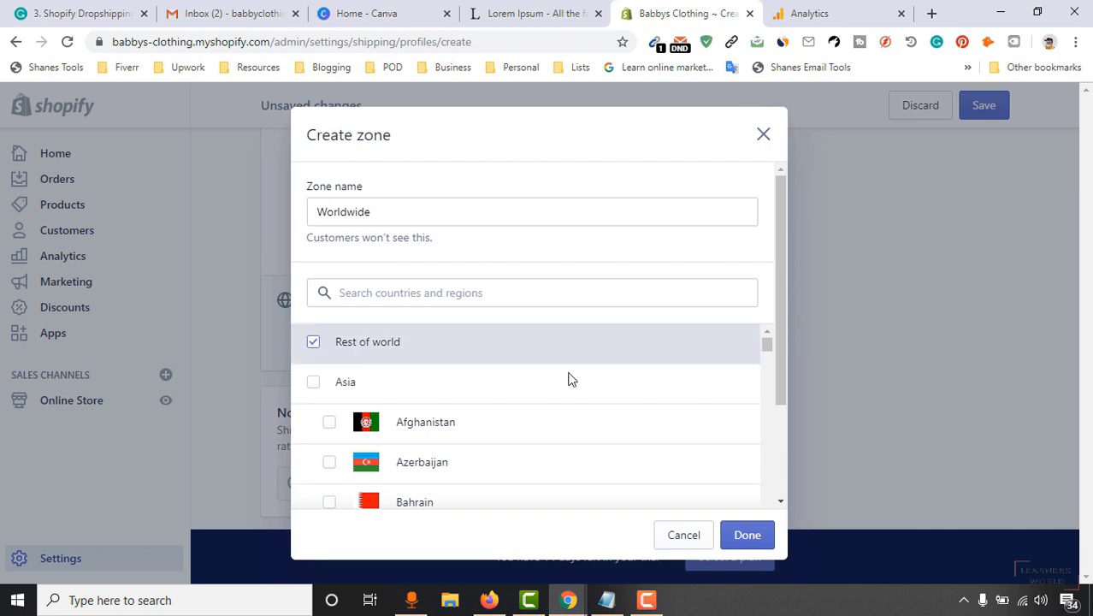
pyautogui.click(752, 535)
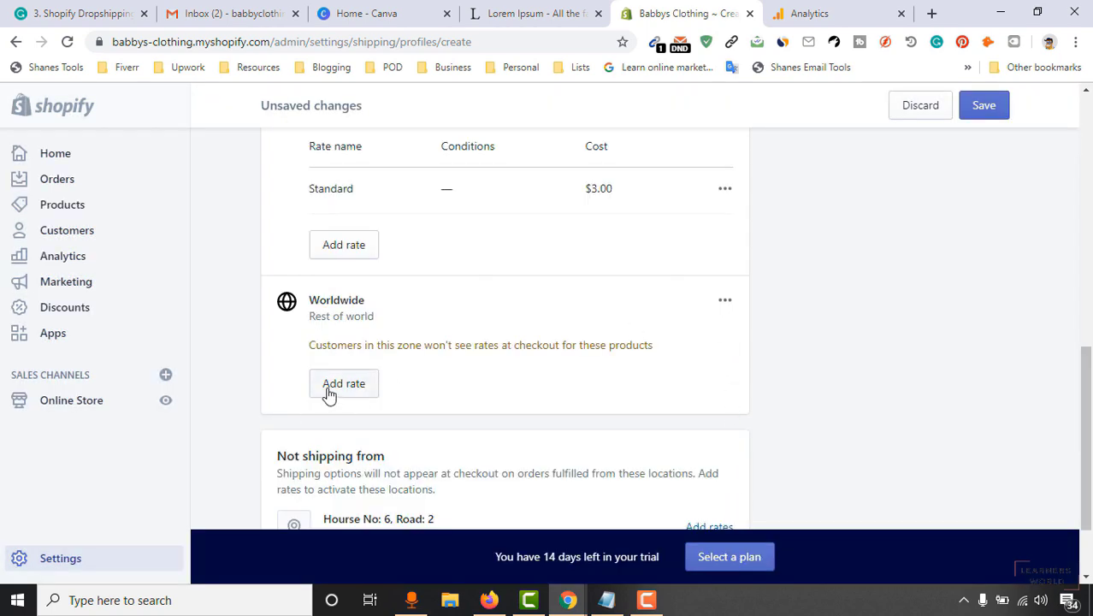
# Give the Worldwide zone a Standard rate of $7.00 and save the USA profile.
pyautogui.click(329, 389)
pyautogui.click(411, 359)
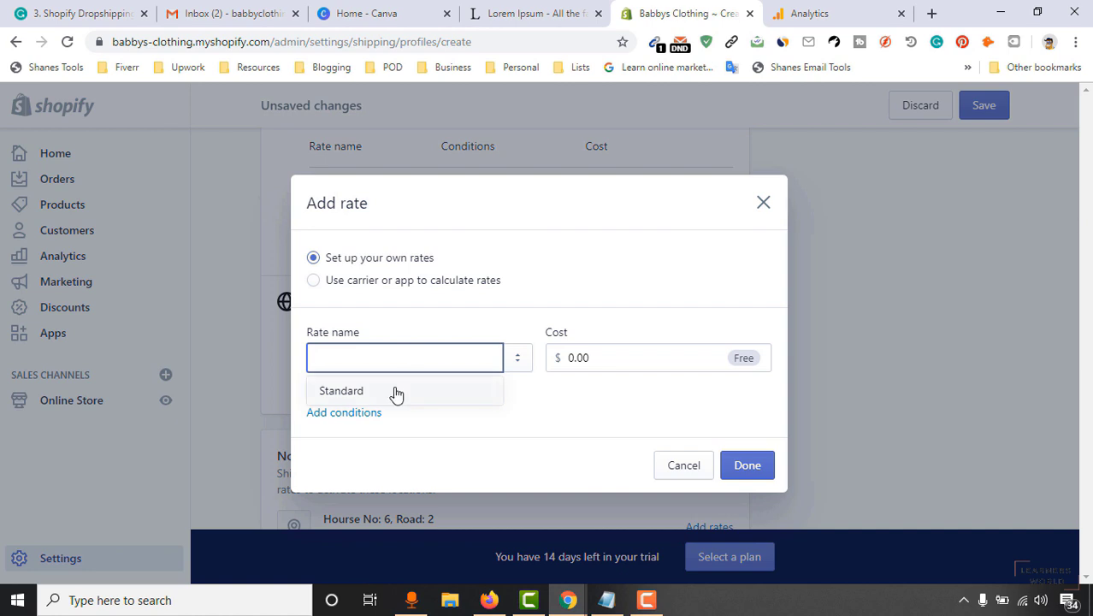
pyautogui.click(395, 393)
pyautogui.click(618, 358)
pyautogui.write('7')
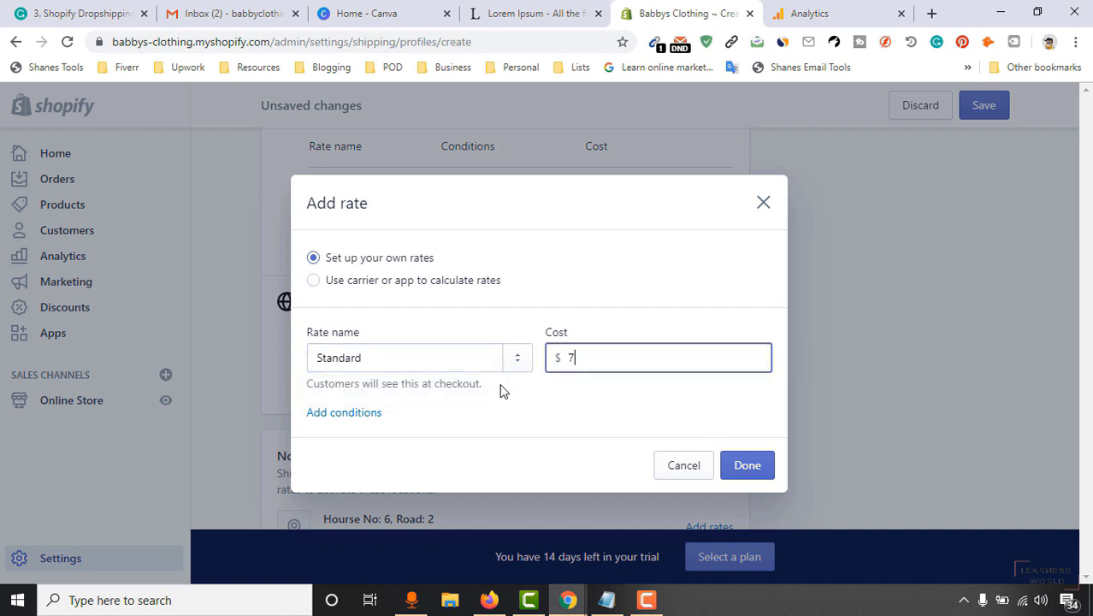
pyautogui.write('.00')
pyautogui.click(735, 462)
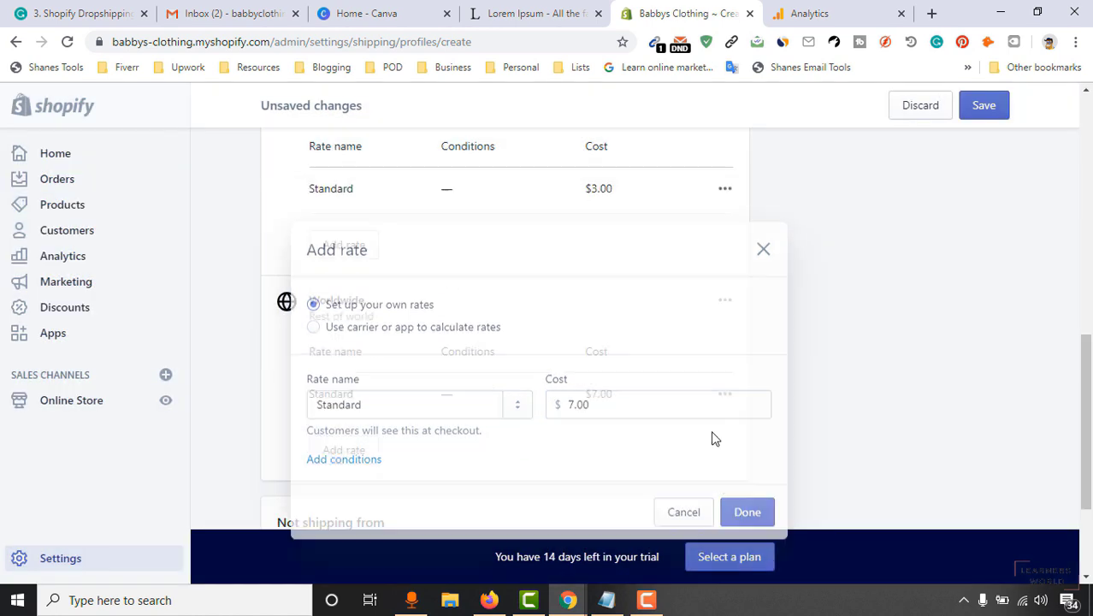
pyautogui.scroll(-2, 851, 268)
pyautogui.scroll(10, 852, 287)
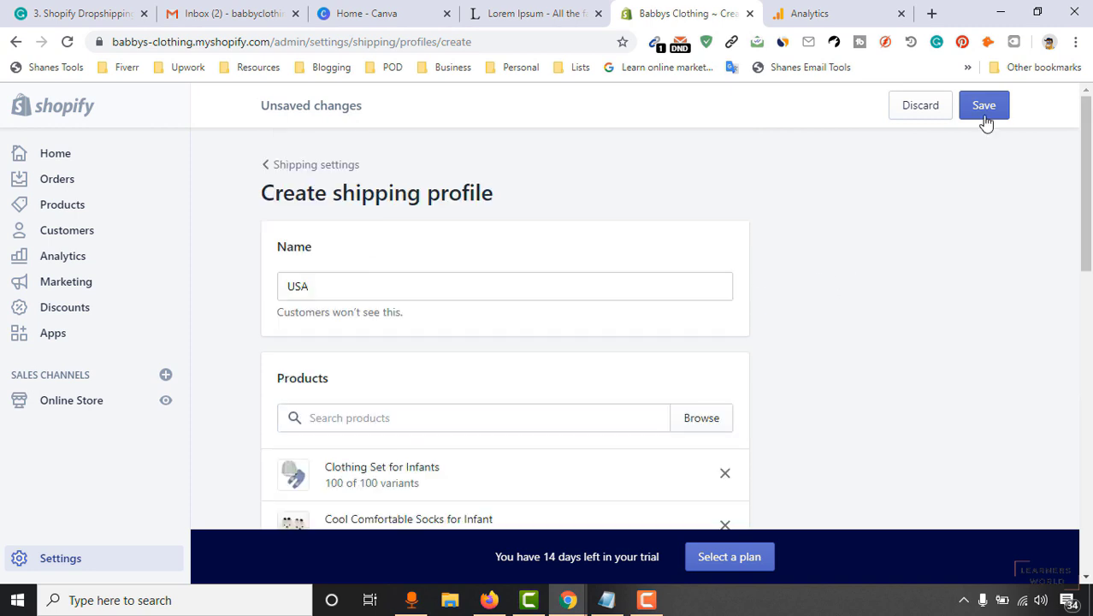
pyautogui.click(982, 106)
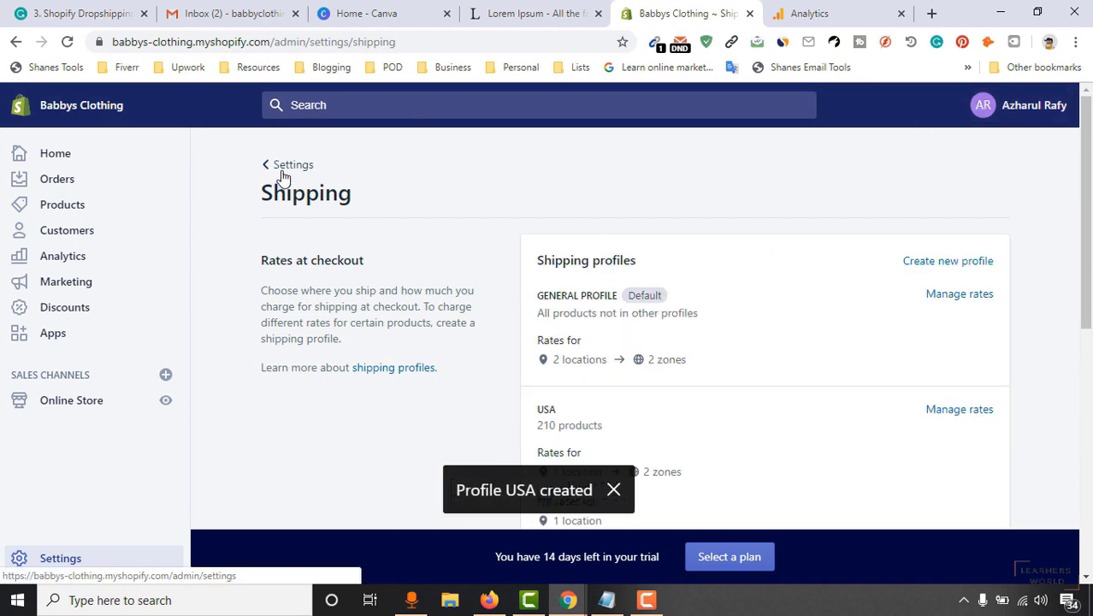
# Check the Taxes page: Bangladesh collects tax, United States and Rest of world do not.
pyautogui.click(282, 172)
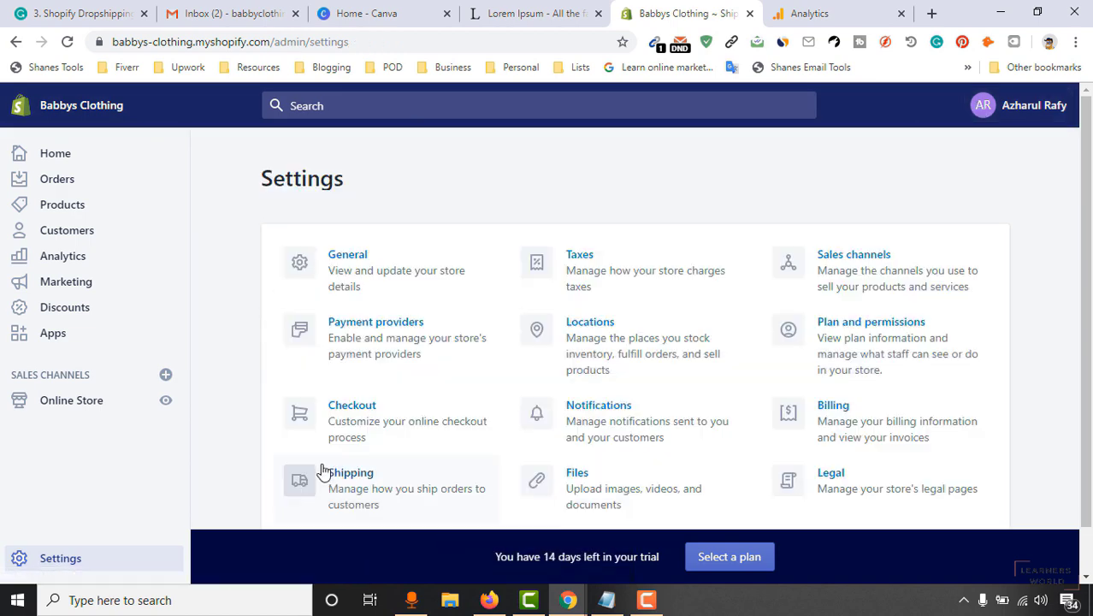
pyautogui.scroll(-1, 569, 418)
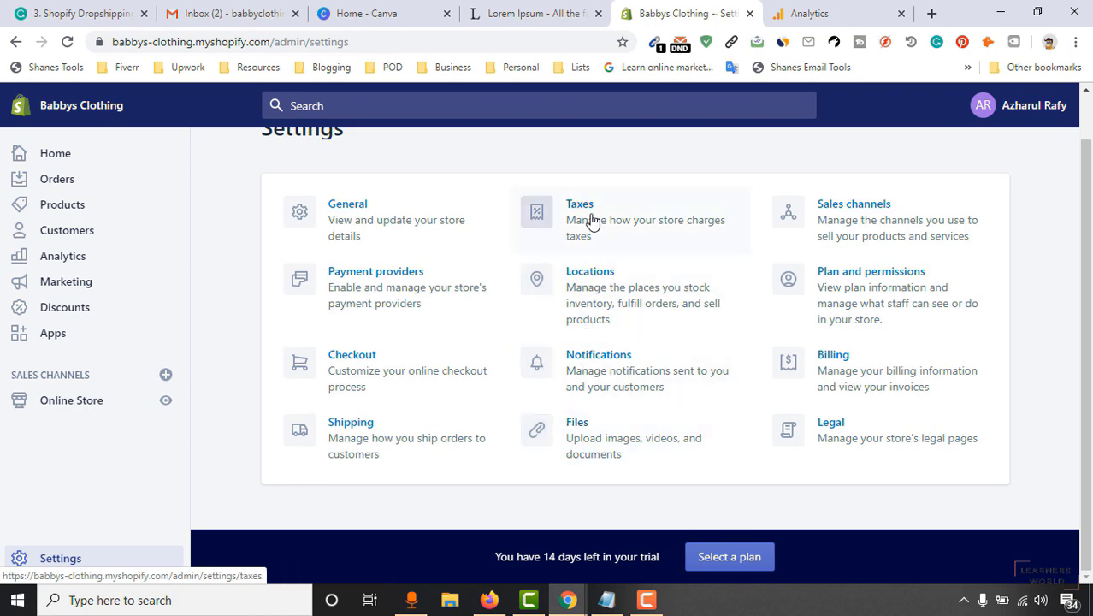
pyautogui.click(626, 231)
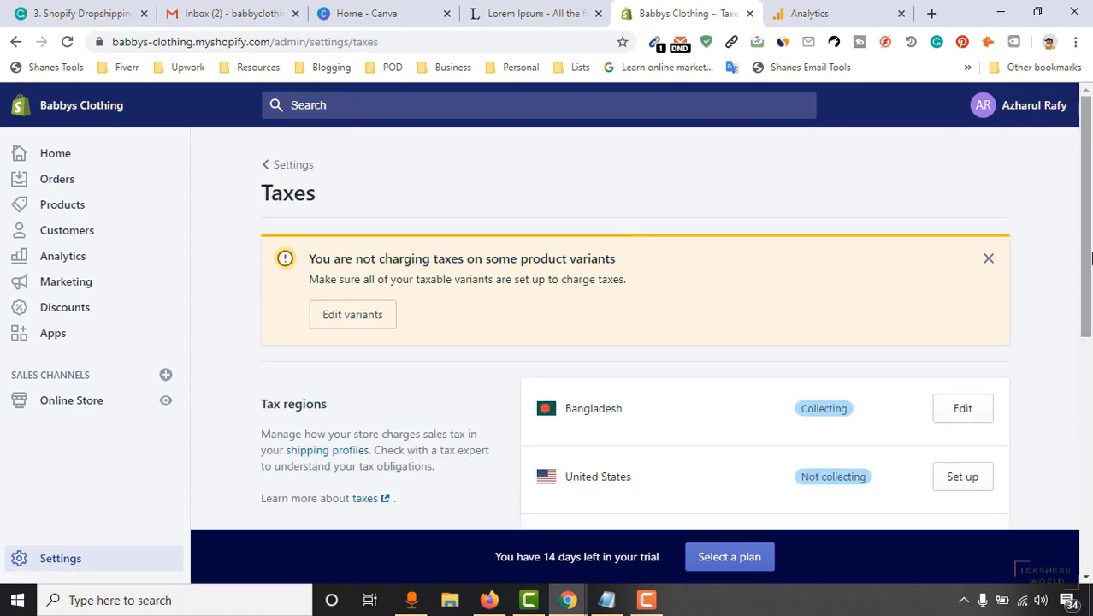
pyautogui.scroll(-1, 703, 299)
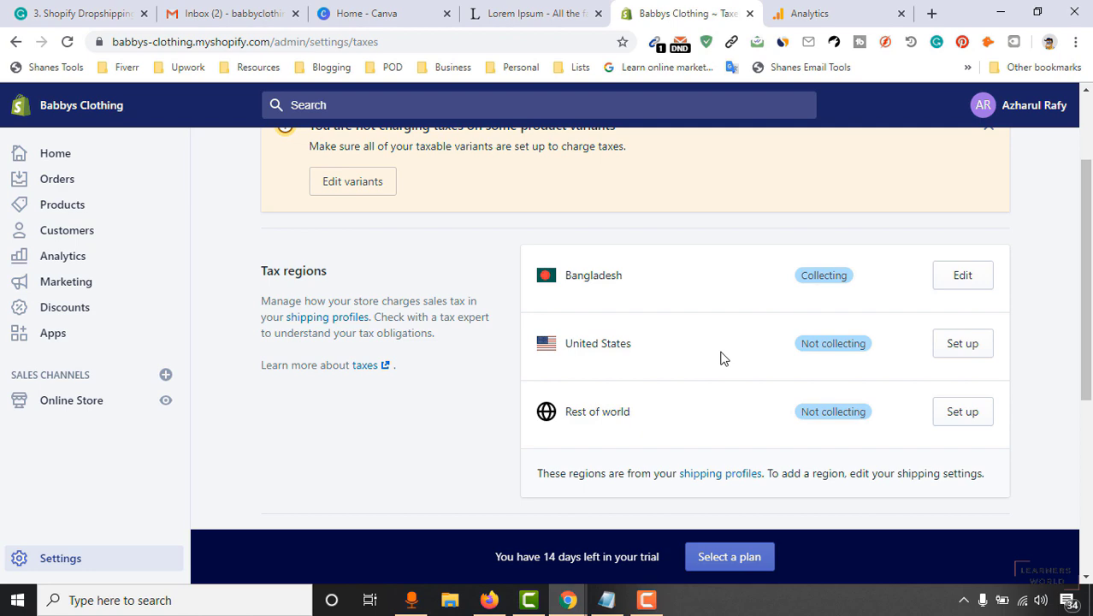
pyautogui.scroll(2, 721, 357)
pyautogui.scroll(-2, 597, 406)
pyautogui.scroll(2, 620, 383)
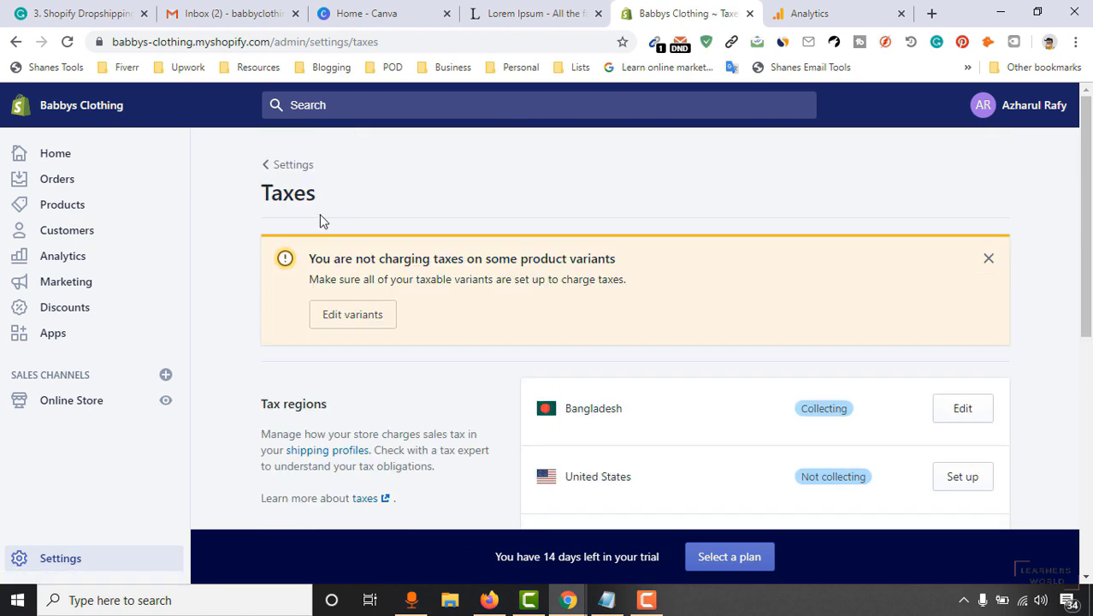
# Create a new location named 'China' under Settings > Locations and save it.
pyautogui.click(267, 177)
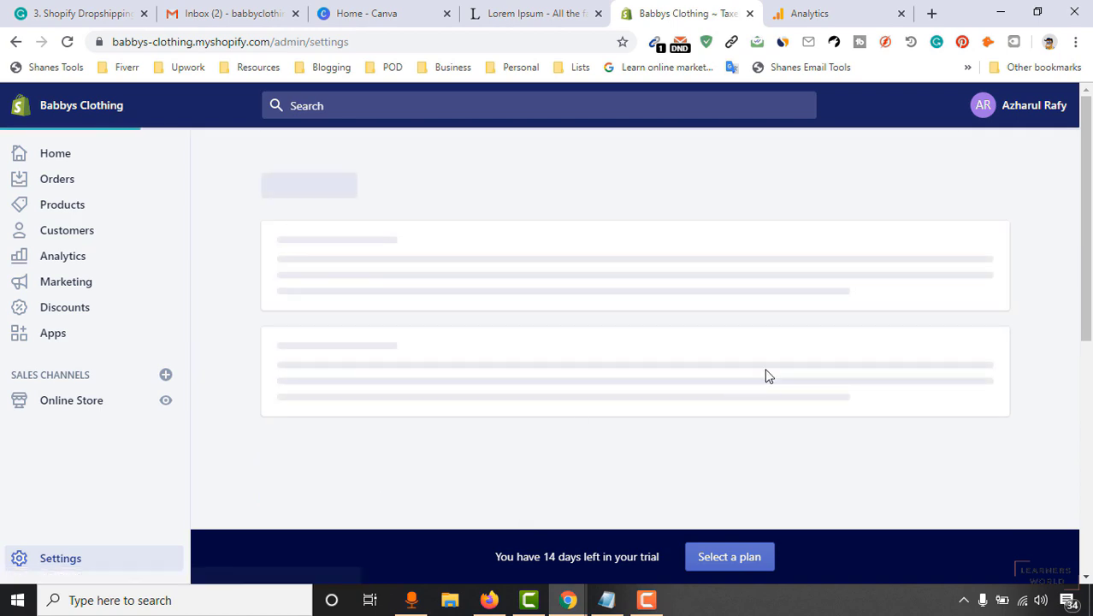
pyautogui.scroll(-1, 642, 336)
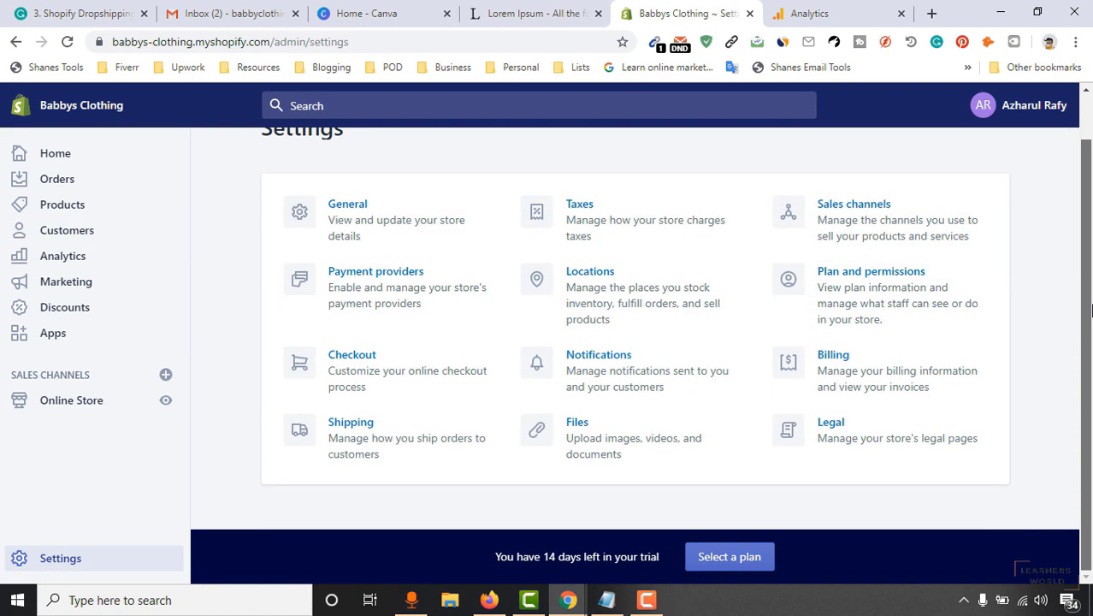
pyautogui.click(649, 313)
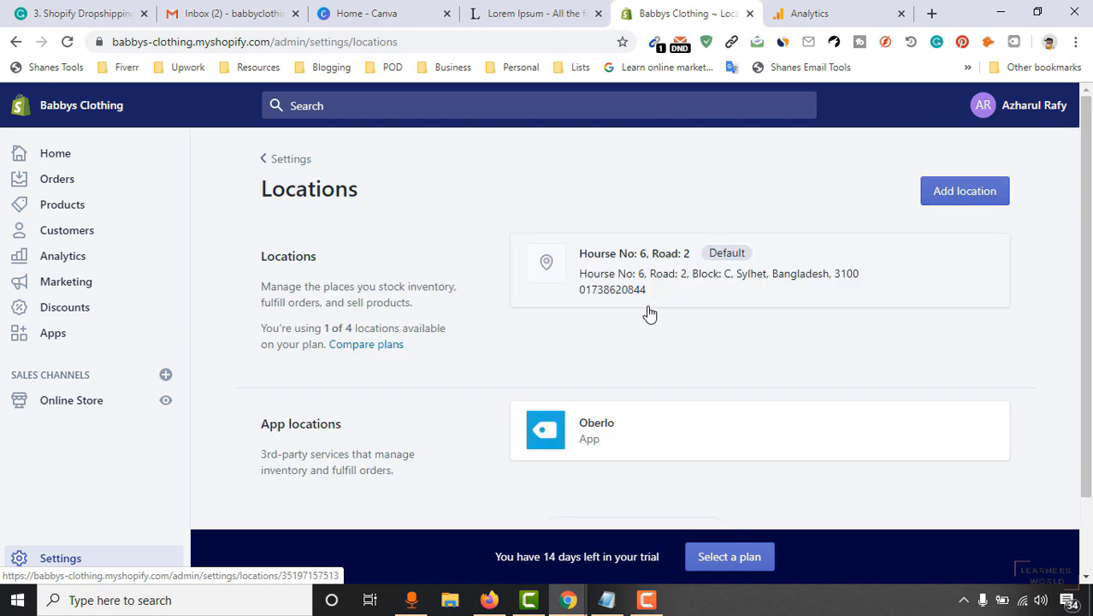
pyautogui.click(980, 195)
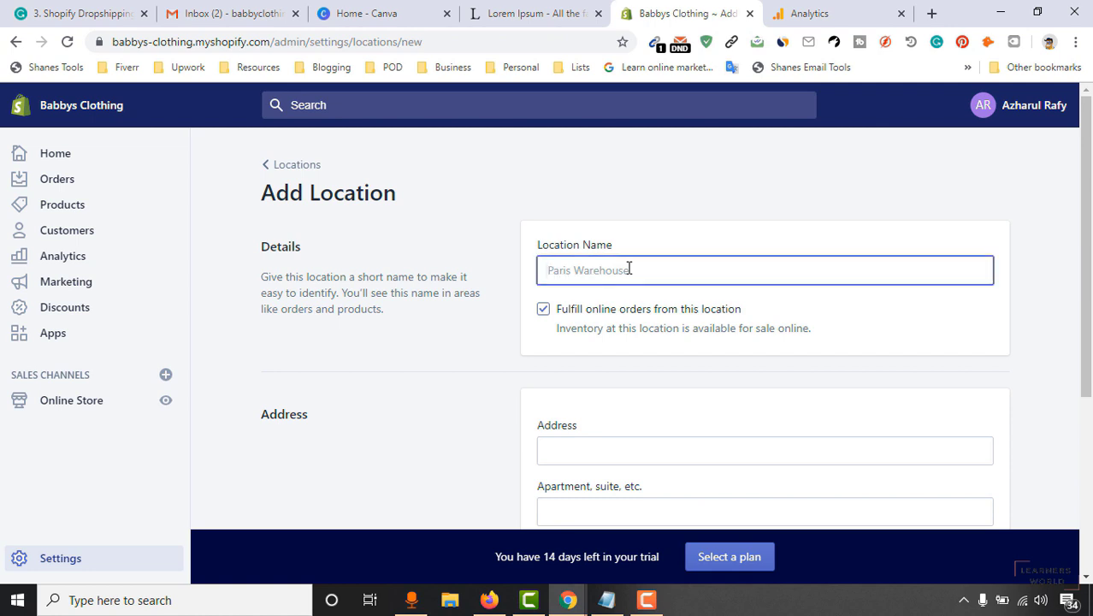
pyautogui.write('CHin')
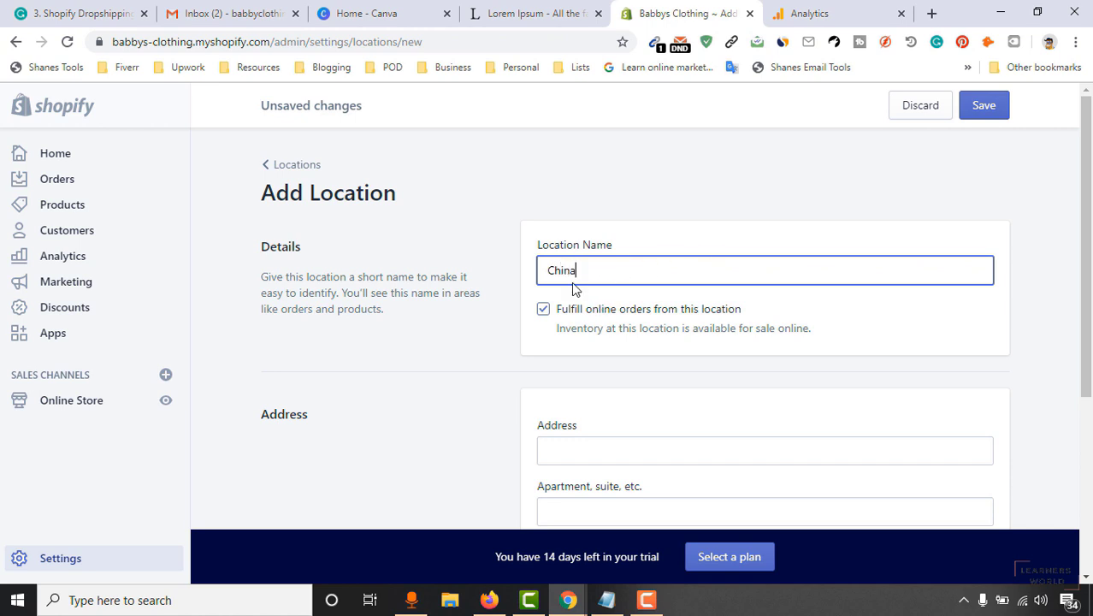
pyautogui.write('a')
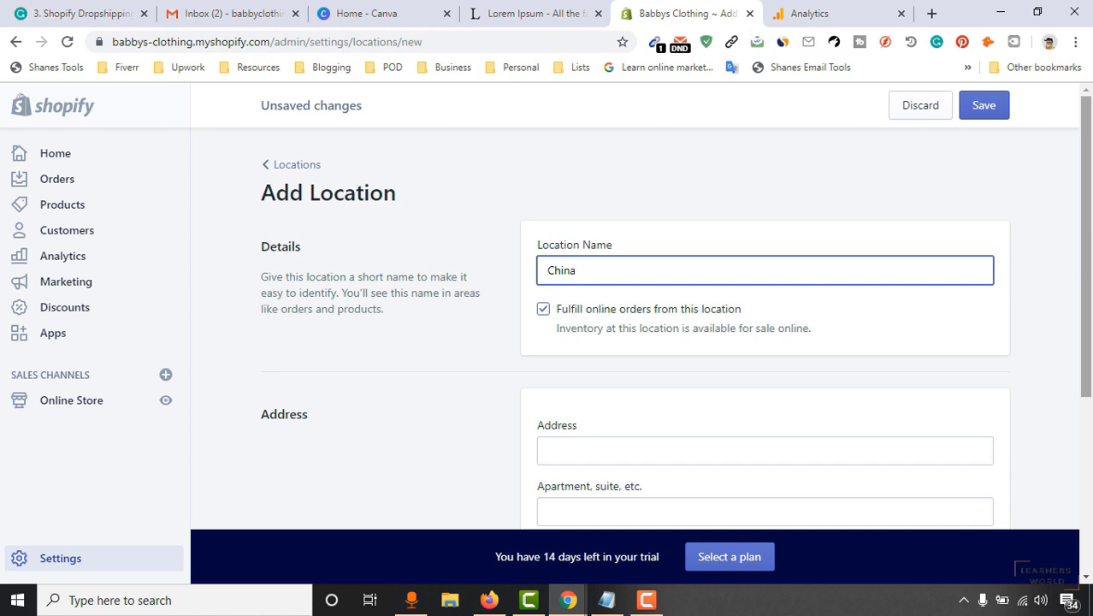
pyautogui.scroll(-3, 598, 368)
pyautogui.click(646, 179)
pyautogui.click(982, 501)
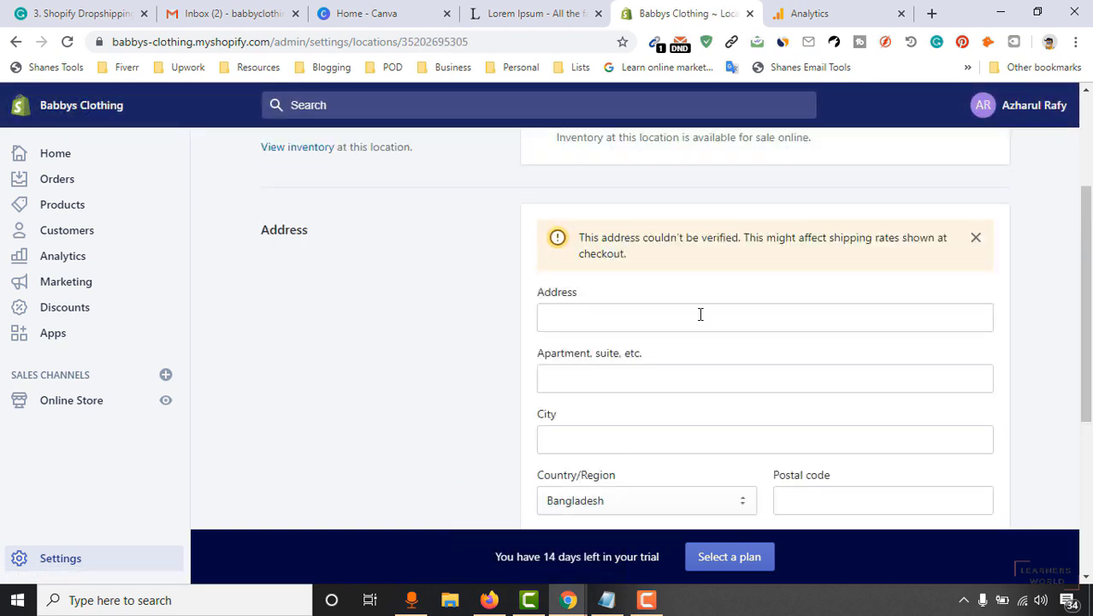
# Look over the saved China location, then return through Locations to the Settings overview.
pyautogui.scroll(-4, 959, 351)
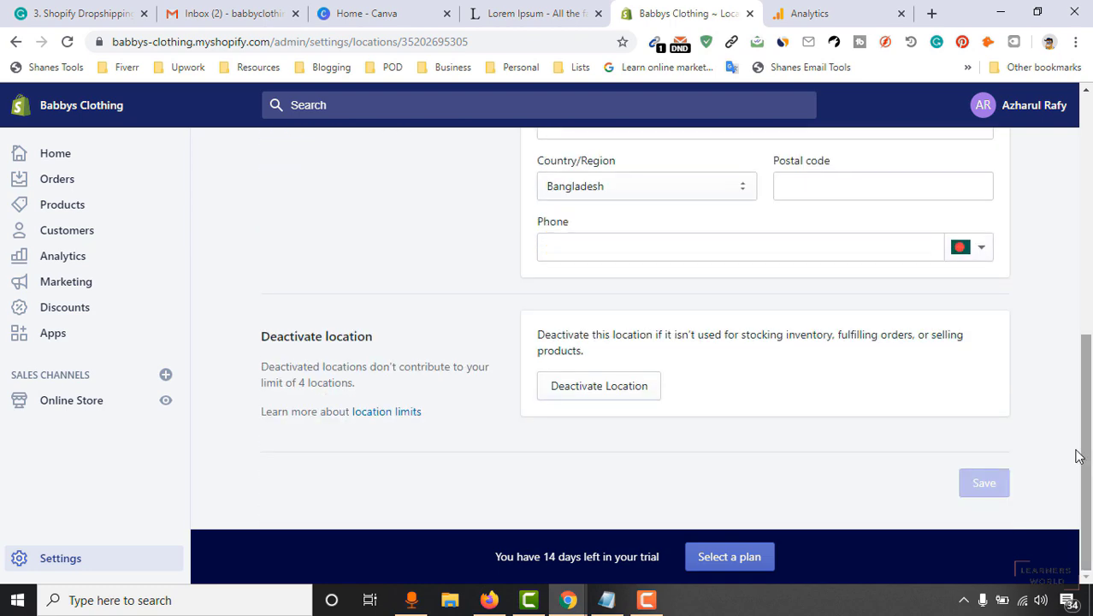
pyautogui.scroll(5, 988, 366)
pyautogui.scroll(-2, 1020, 344)
pyautogui.scroll(3, 1021, 344)
pyautogui.scroll(-5, 1017, 344)
pyautogui.scroll(-1, 453, 517)
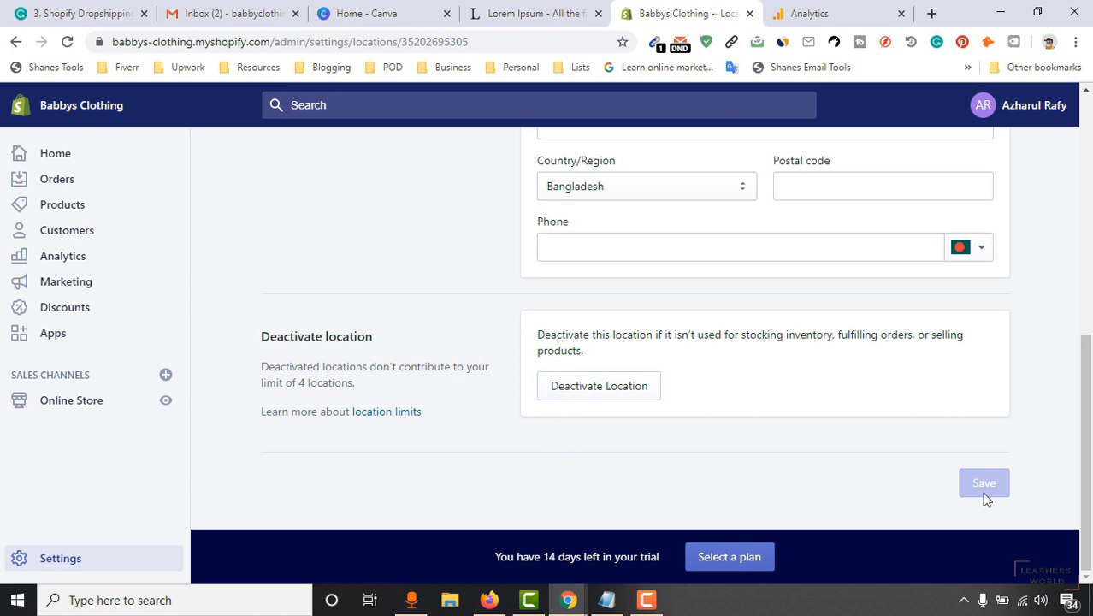
pyautogui.scroll(6, 1022, 407)
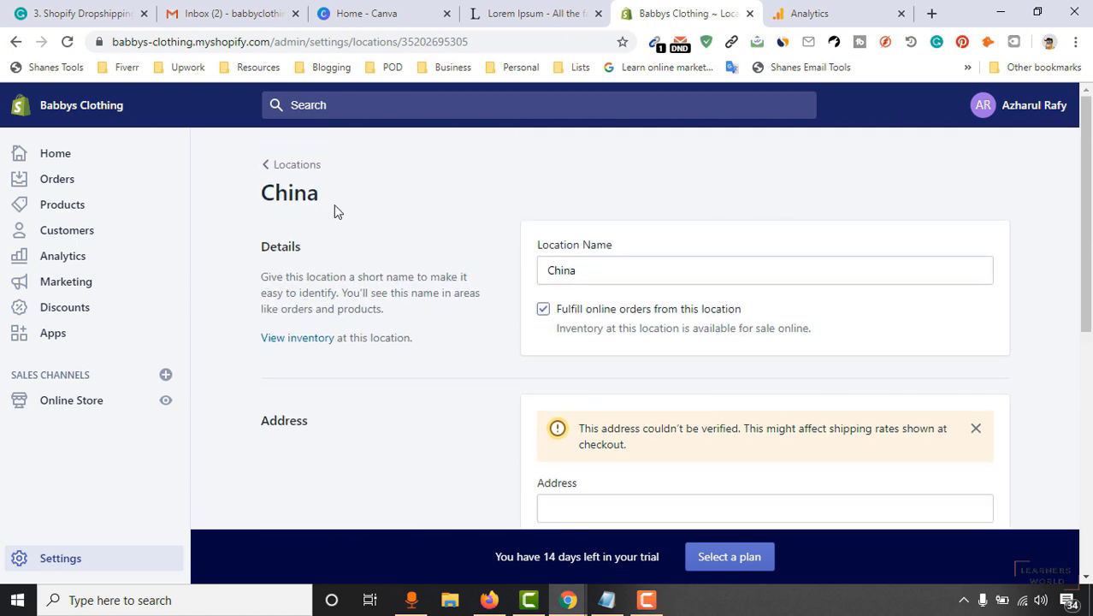
pyautogui.click(281, 170)
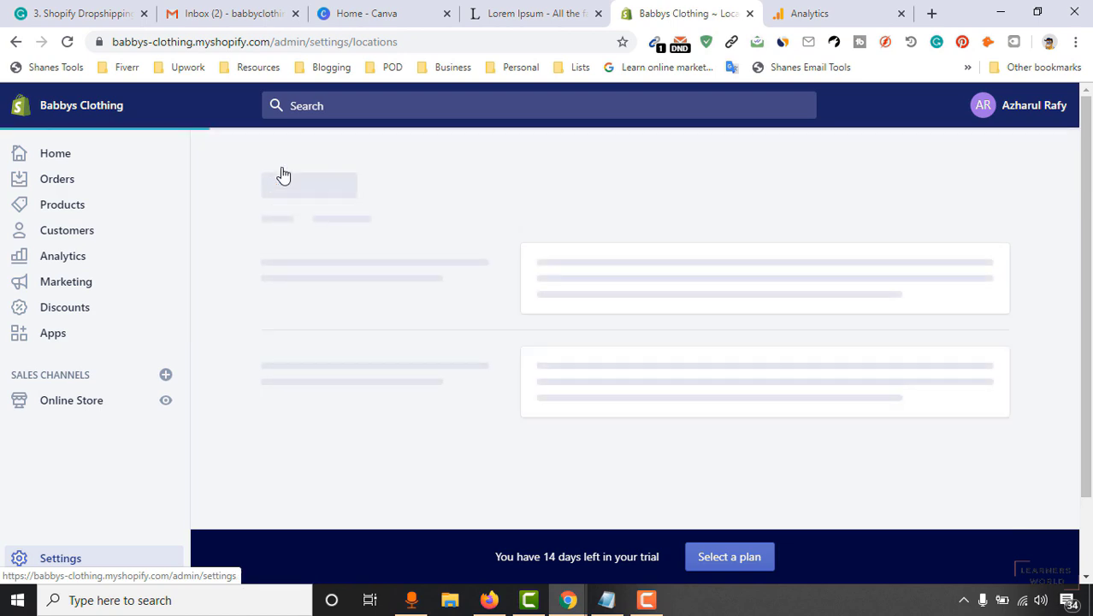
pyautogui.click(285, 160)
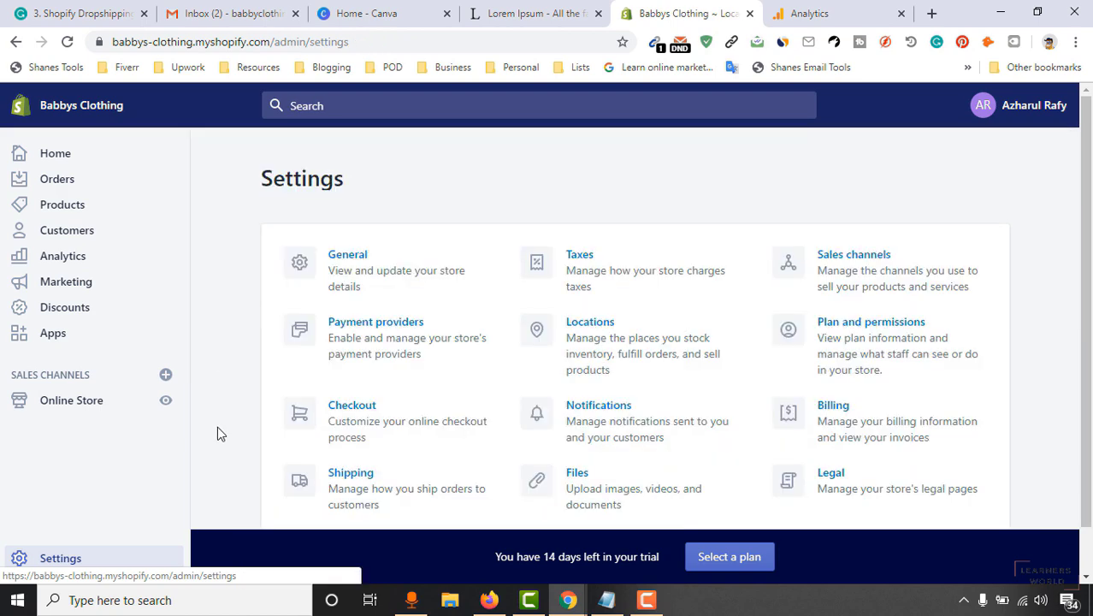
# Open Notifications settings and scroll through the customer order and shipping templates.
pyautogui.scroll(-1, 688, 410)
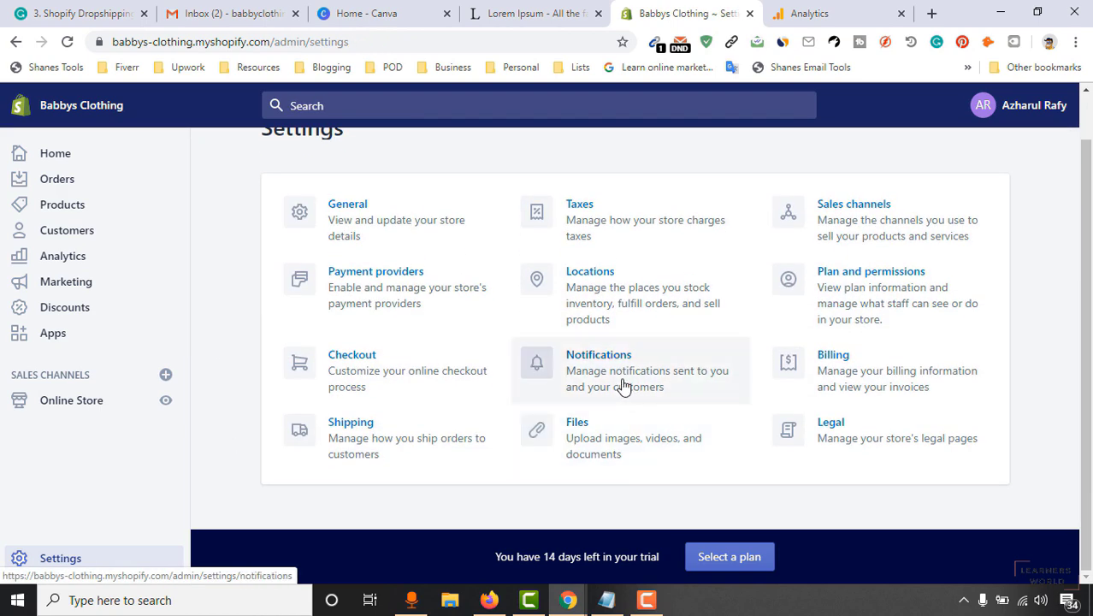
pyautogui.click(624, 385)
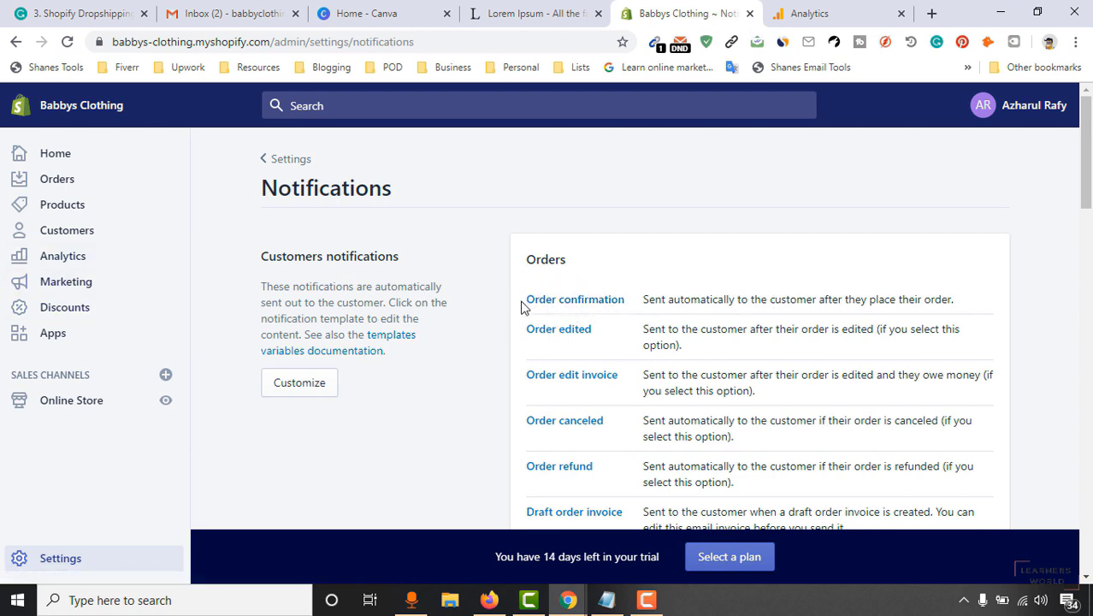
pyautogui.scroll(-1, 847, 308)
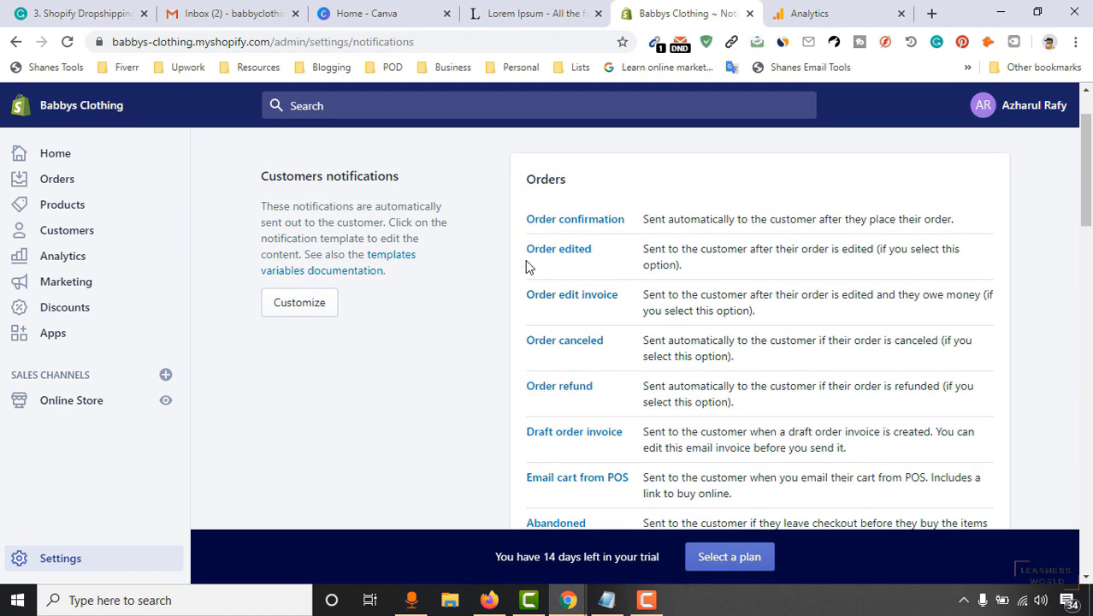
pyautogui.scroll(-7, 537, 351)
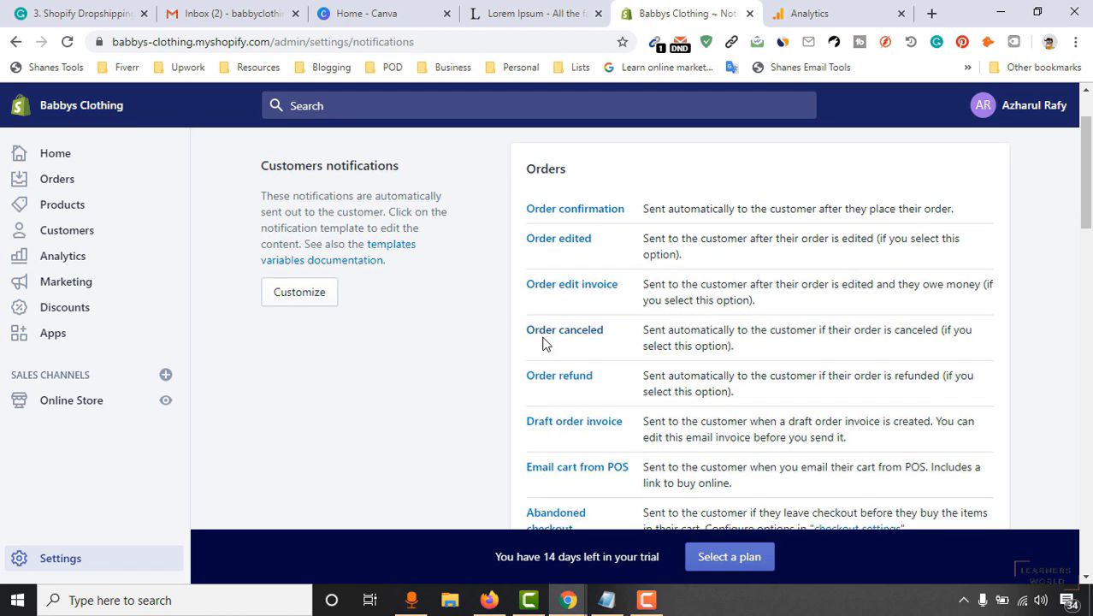
pyautogui.scroll(-2, 513, 389)
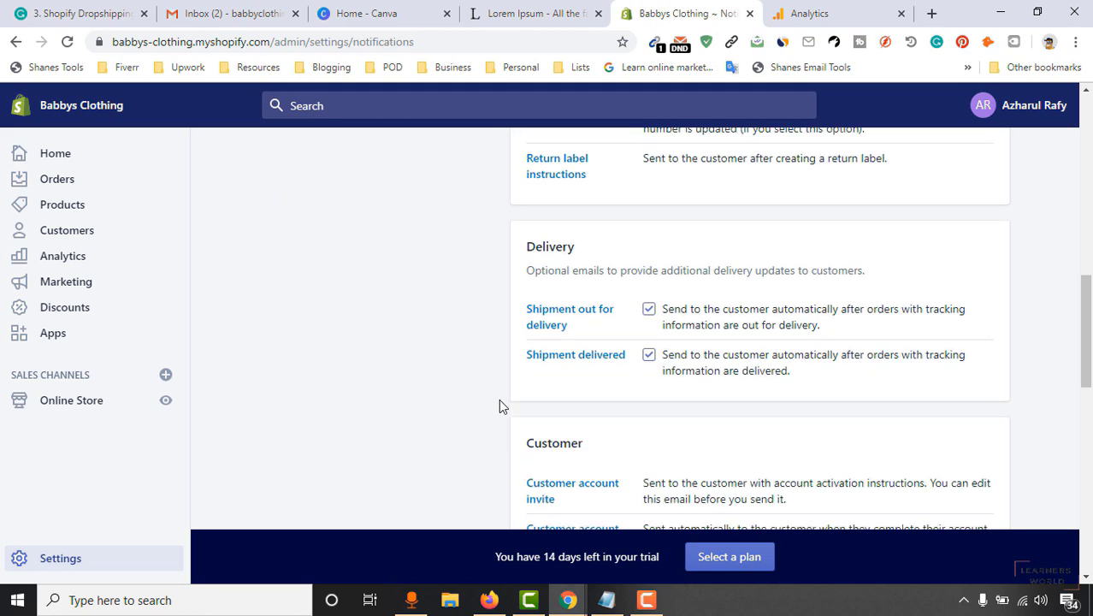
pyautogui.scroll(-3, 505, 411)
pyautogui.scroll(-2, 453, 400)
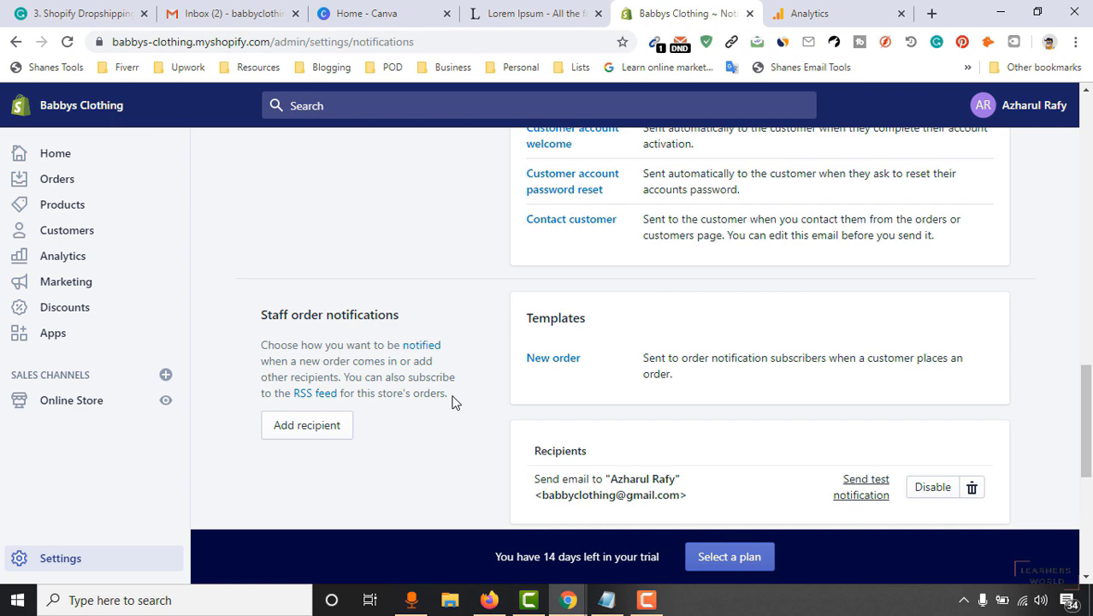
pyautogui.scroll(-1, 471, 415)
pyautogui.scroll(-1, 597, 418)
# Check the staff new-order recipient and empty webhooks section, then return to Settings.
pyautogui.moveTo(1086, 462); pyautogui.dragTo(1090, 342)
pyautogui.scroll(-1, 678, 310)
pyautogui.scroll(2, 683, 315)
pyautogui.scroll(-8, 358, 456)
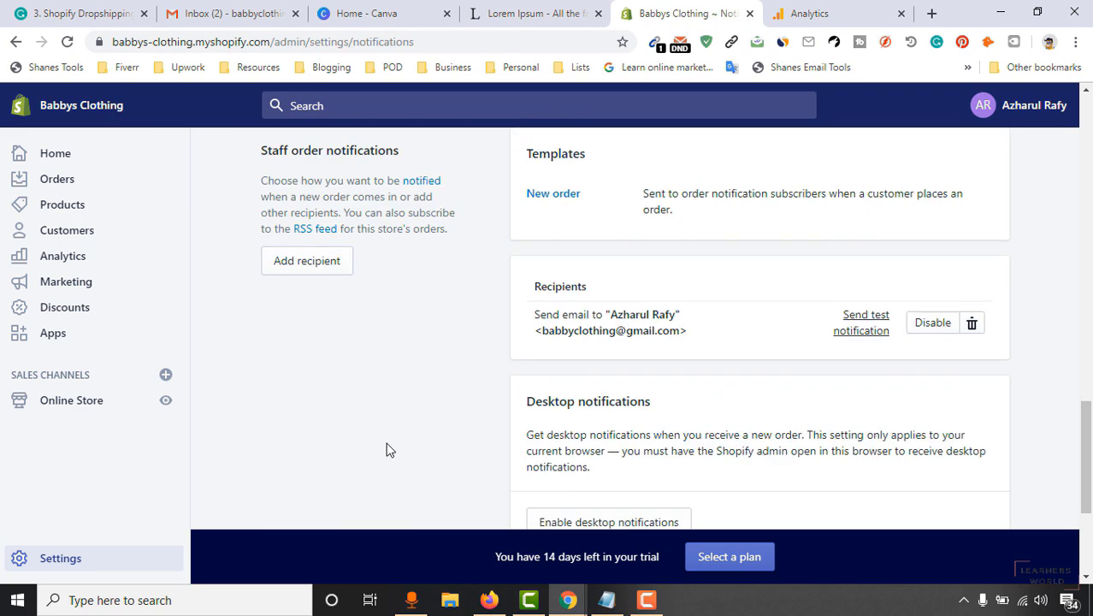
pyautogui.scroll(15, 498, 422)
pyautogui.scroll(-5, 517, 418)
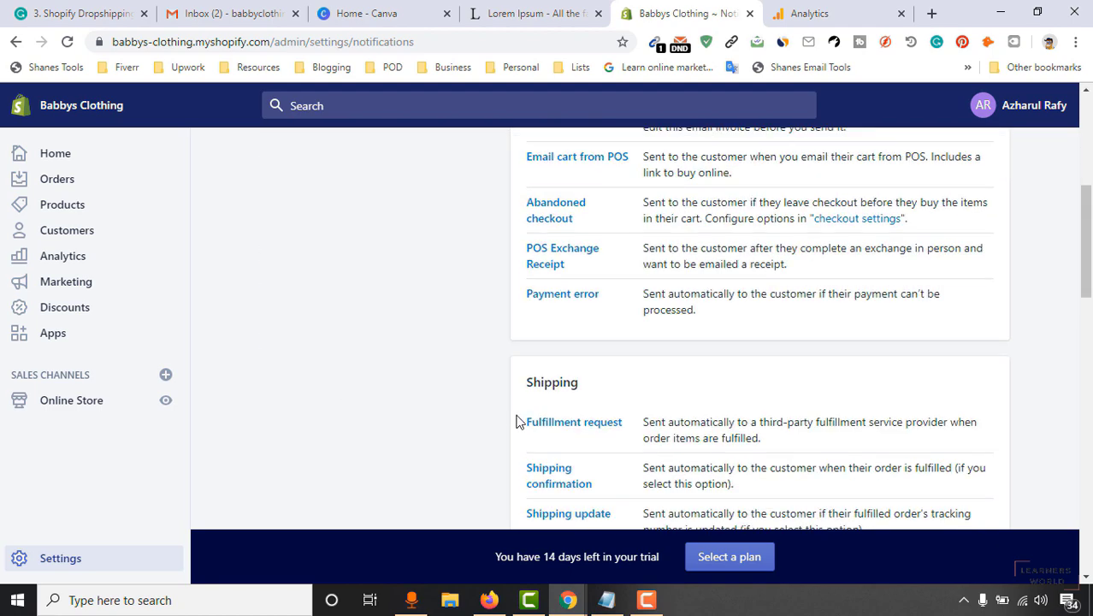
pyautogui.scroll(-3, 756, 349)
pyautogui.moveTo(1084, 317); pyautogui.dragTo(1082, 531)
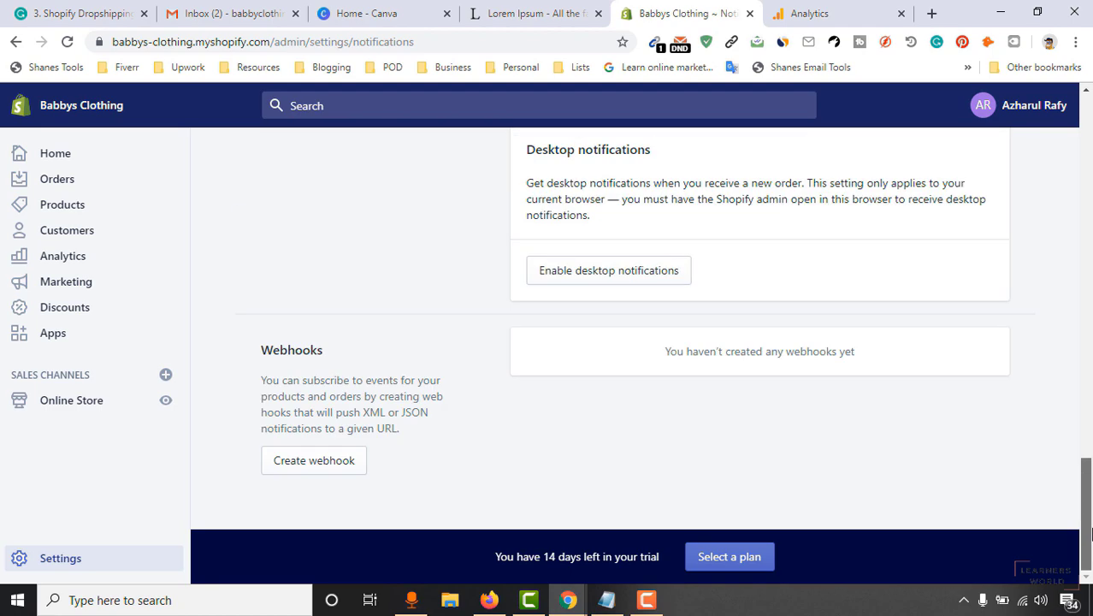
pyautogui.scroll(15, 424, 489)
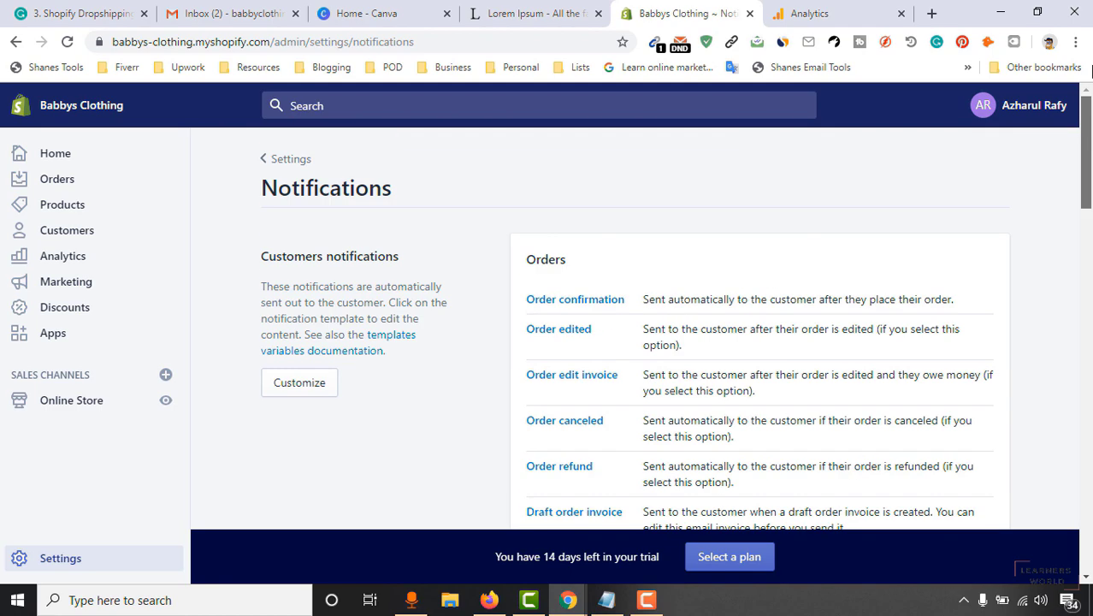
pyautogui.click(289, 160)
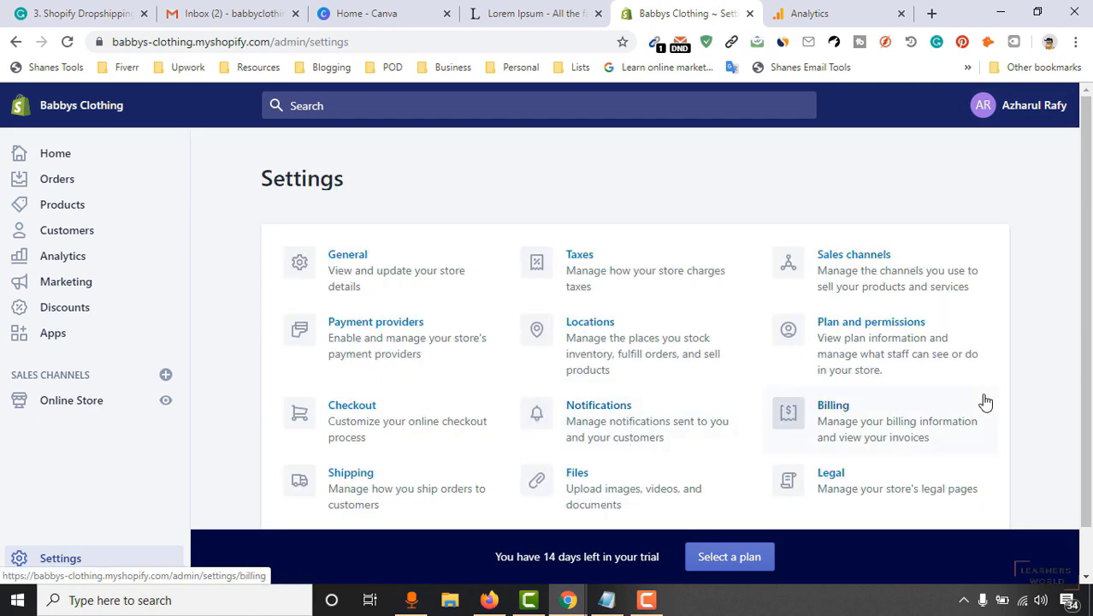
pyautogui.scroll(-1, 941, 395)
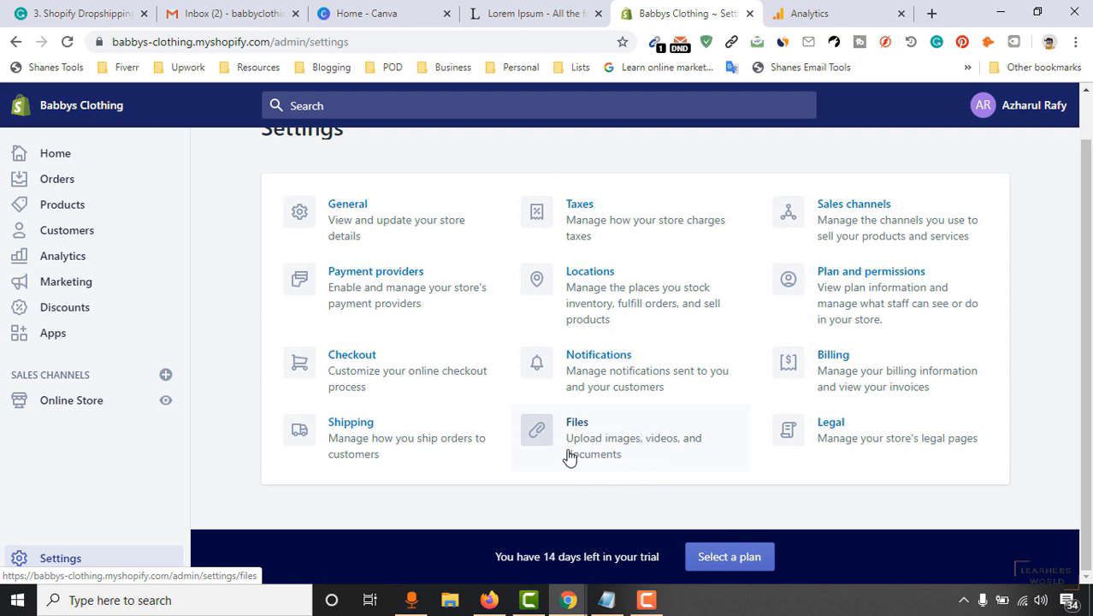
pyautogui.click(621, 422)
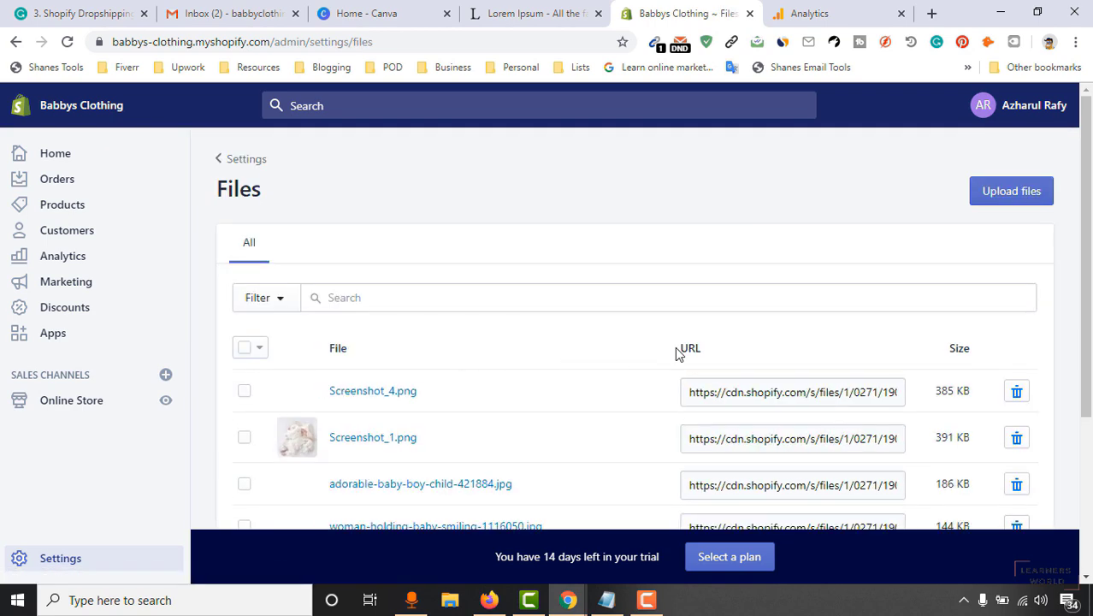
pyautogui.scroll(-2, 372, 250)
pyautogui.scroll(-2, 359, 342)
pyautogui.scroll(4, 322, 434)
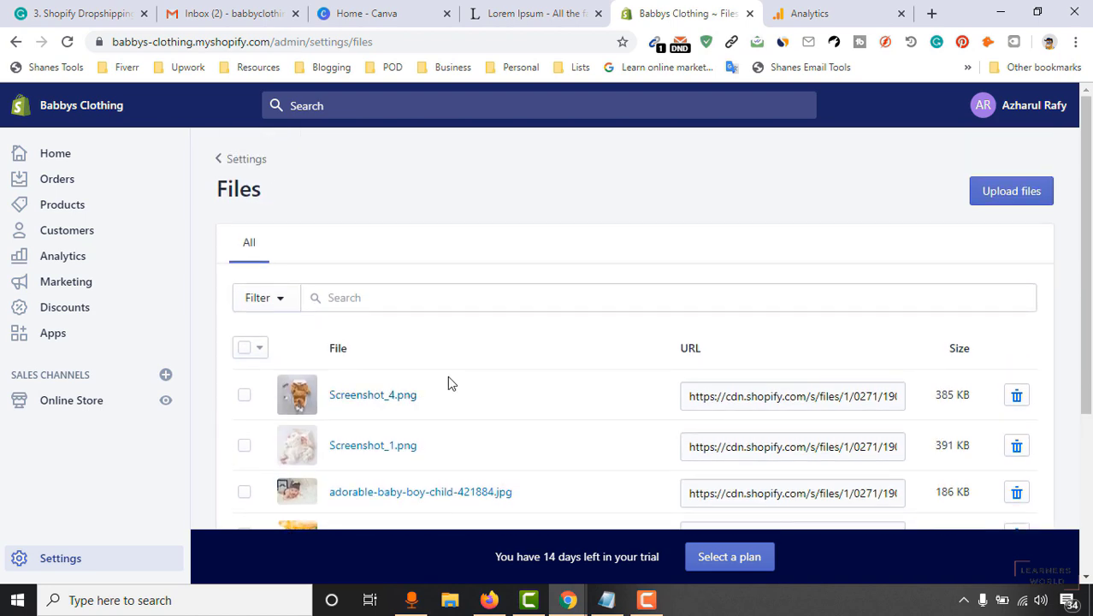
pyautogui.click(241, 162)
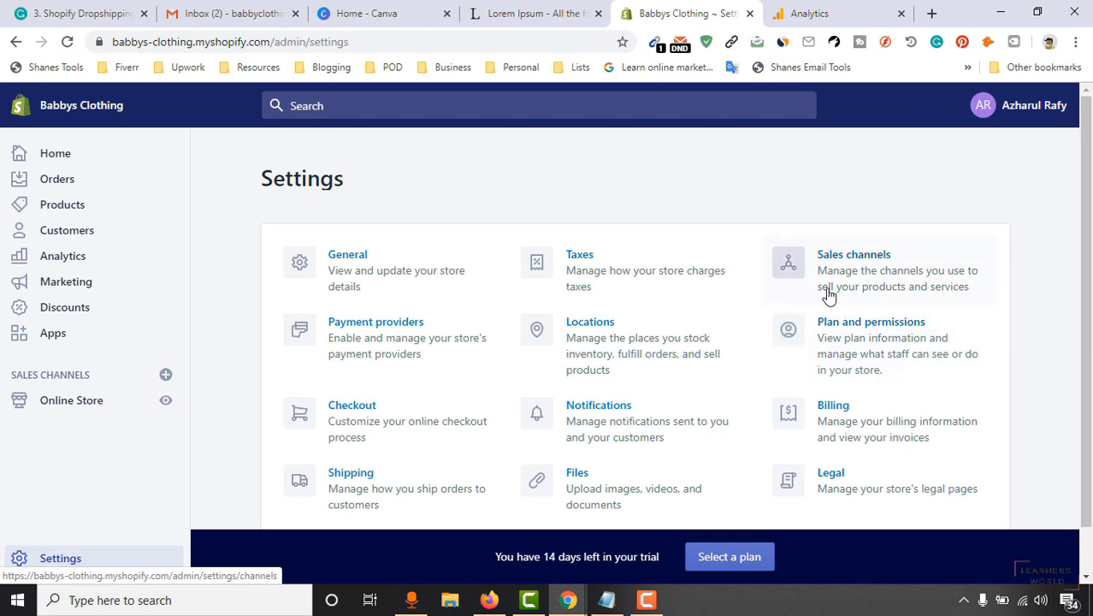
# Browse the addable sales channels without adding any, keeping Online Store only, then return to Settings.
pyautogui.click(833, 292)
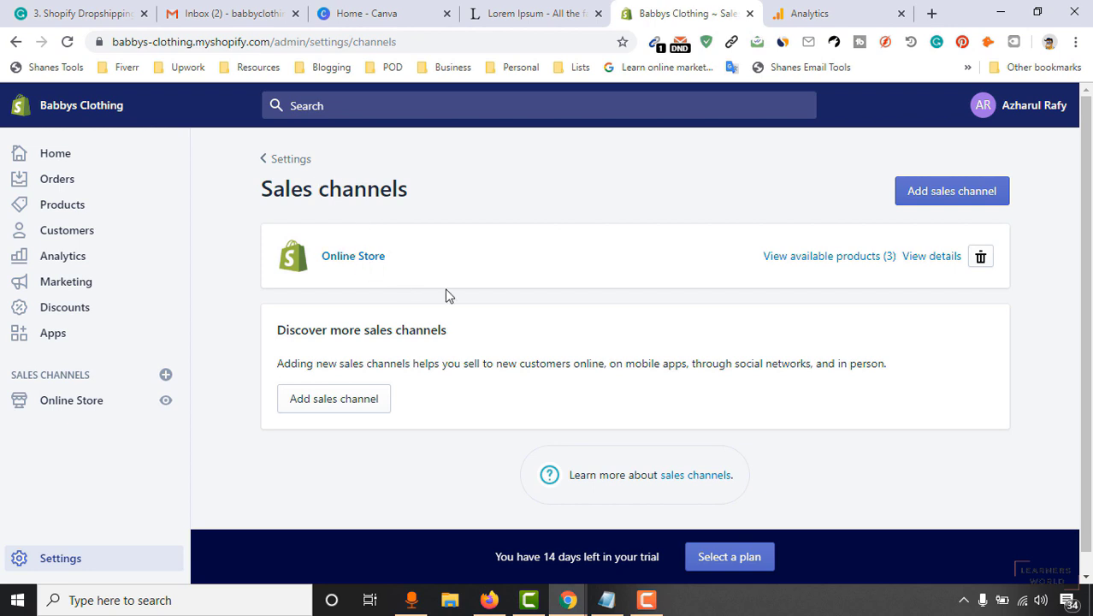
pyautogui.scroll(-1, 461, 283)
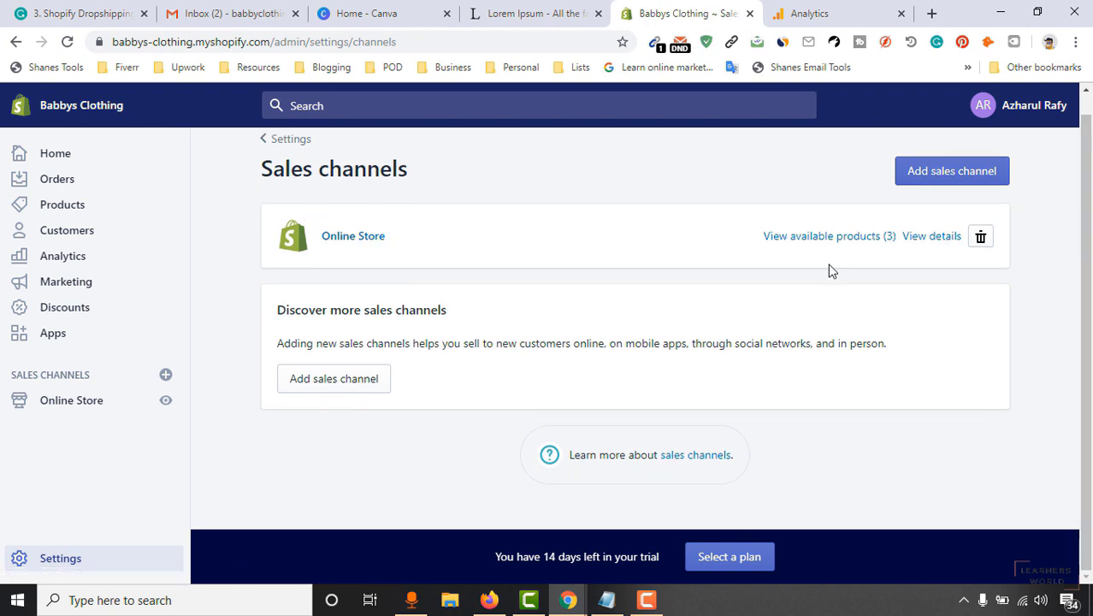
pyautogui.click(323, 389)
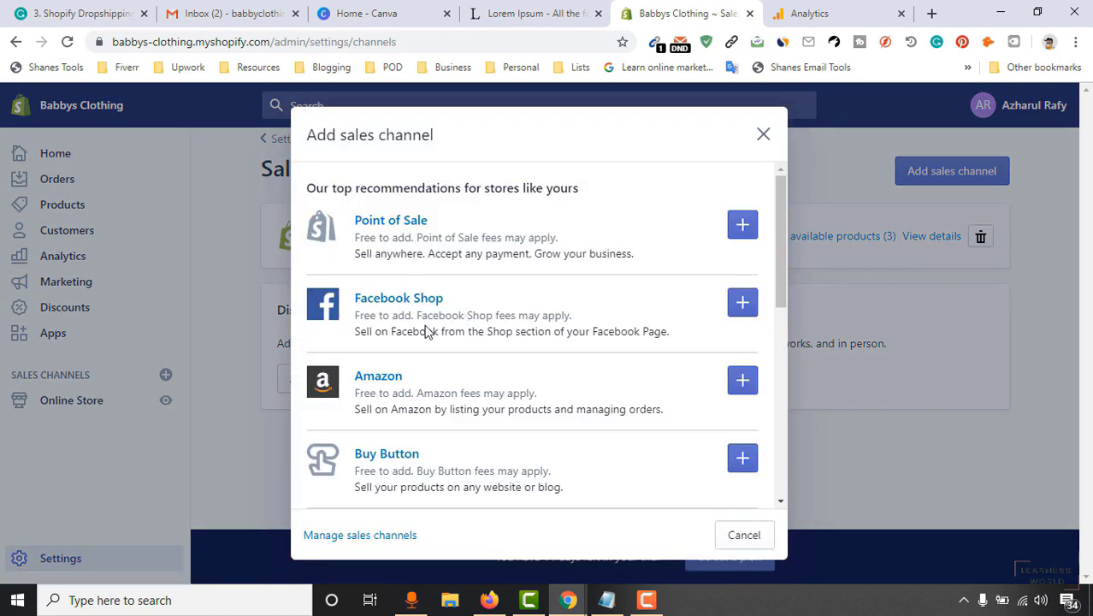
pyautogui.scroll(-3, 503, 353)
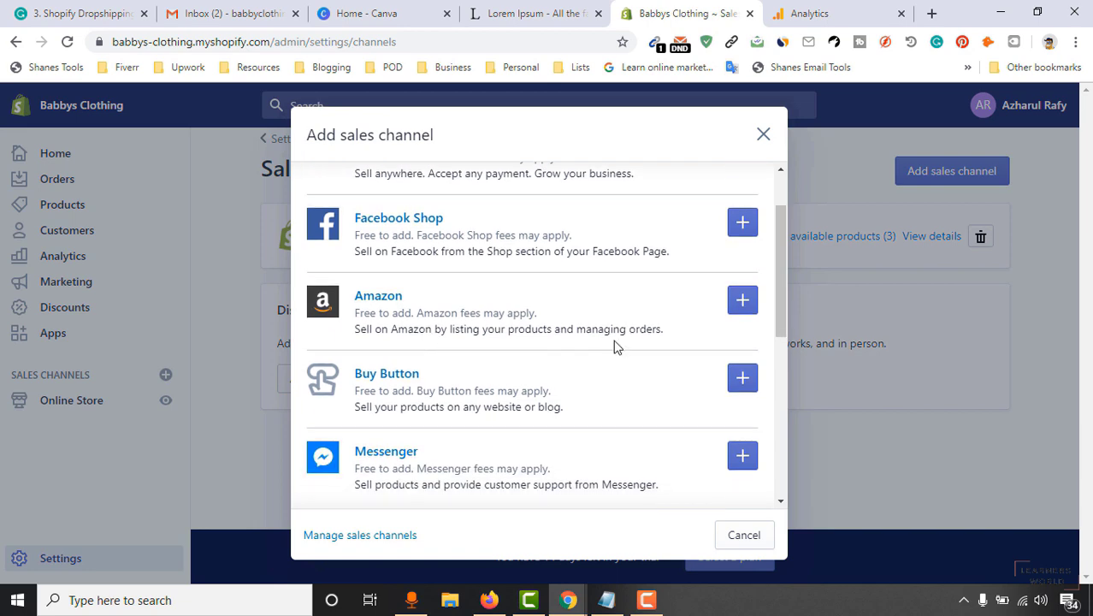
pyautogui.scroll(-3, 494, 330)
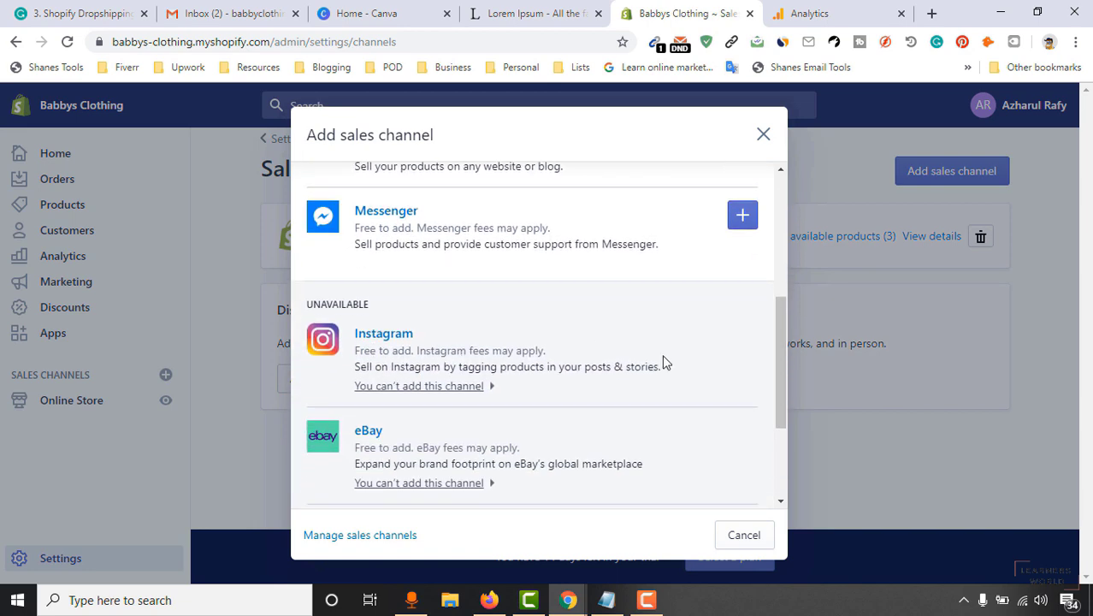
pyautogui.scroll(6, 701, 383)
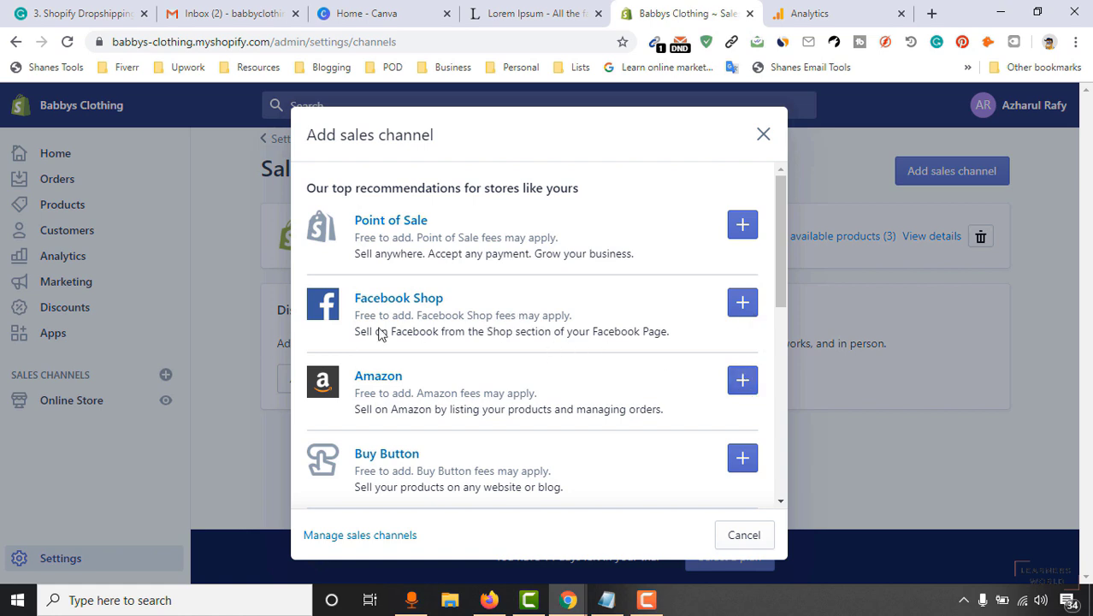
pyautogui.click(764, 132)
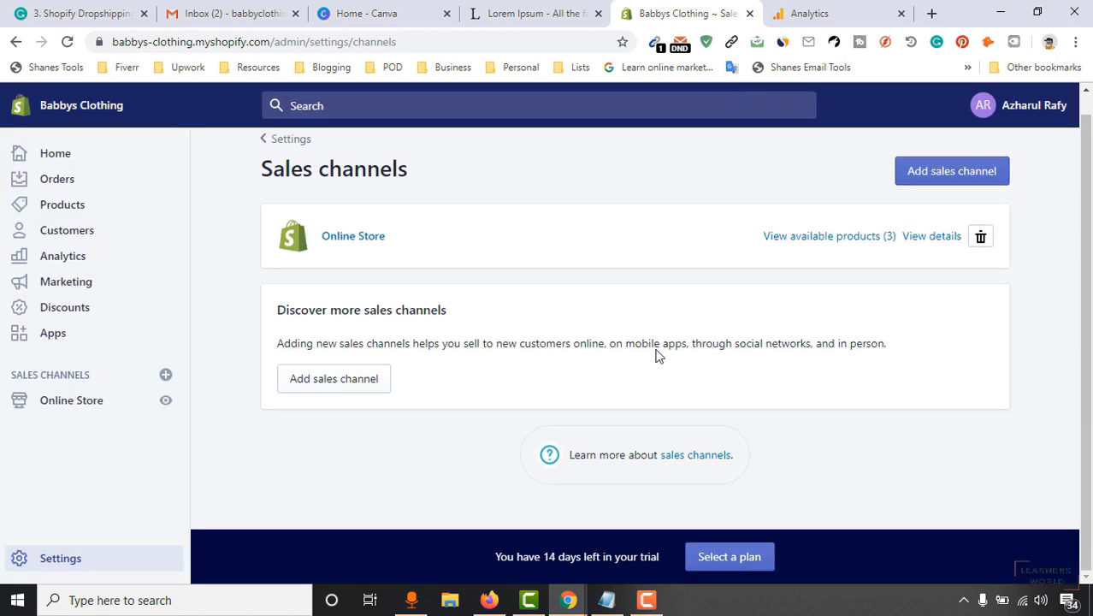
pyautogui.click(281, 159)
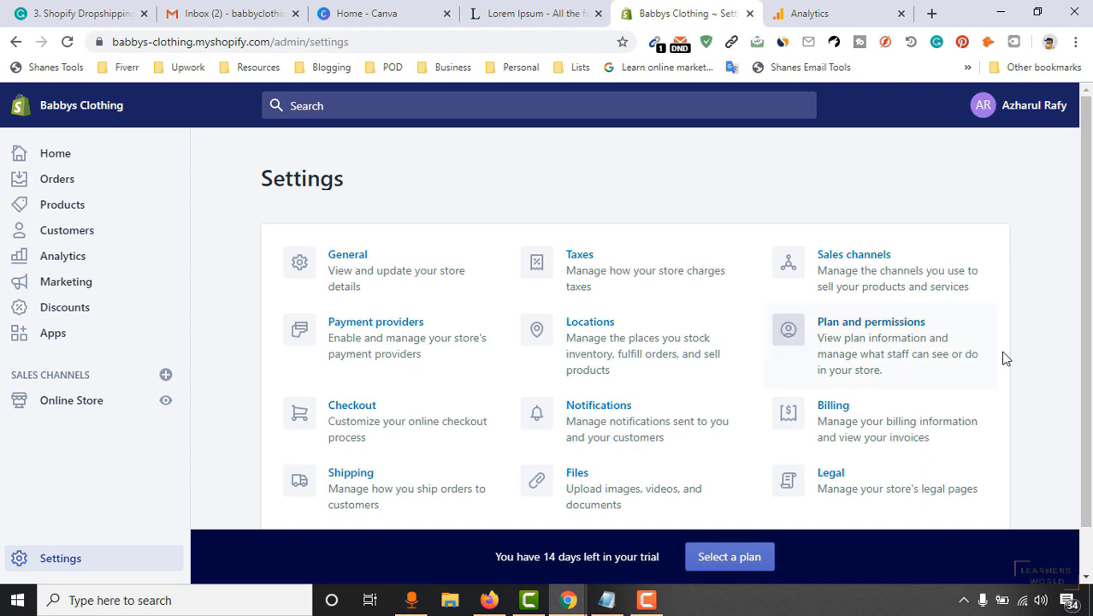
# Review Plan and permissions: active Trial/Monthly plan and 0 of 2 staff accounts used.
pyautogui.click(889, 369)
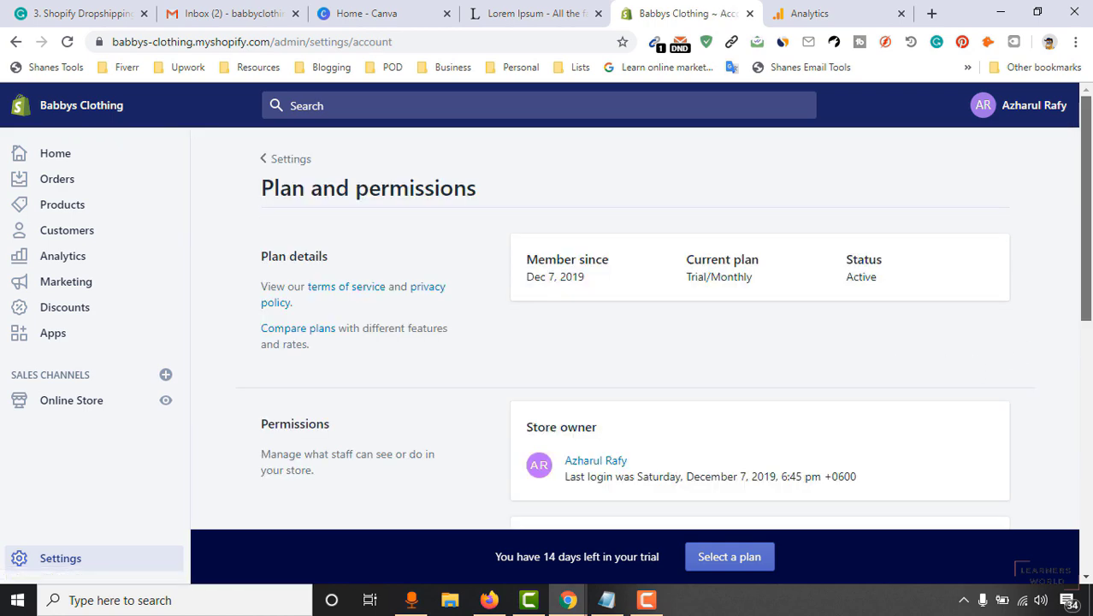
pyautogui.scroll(-5, 637, 365)
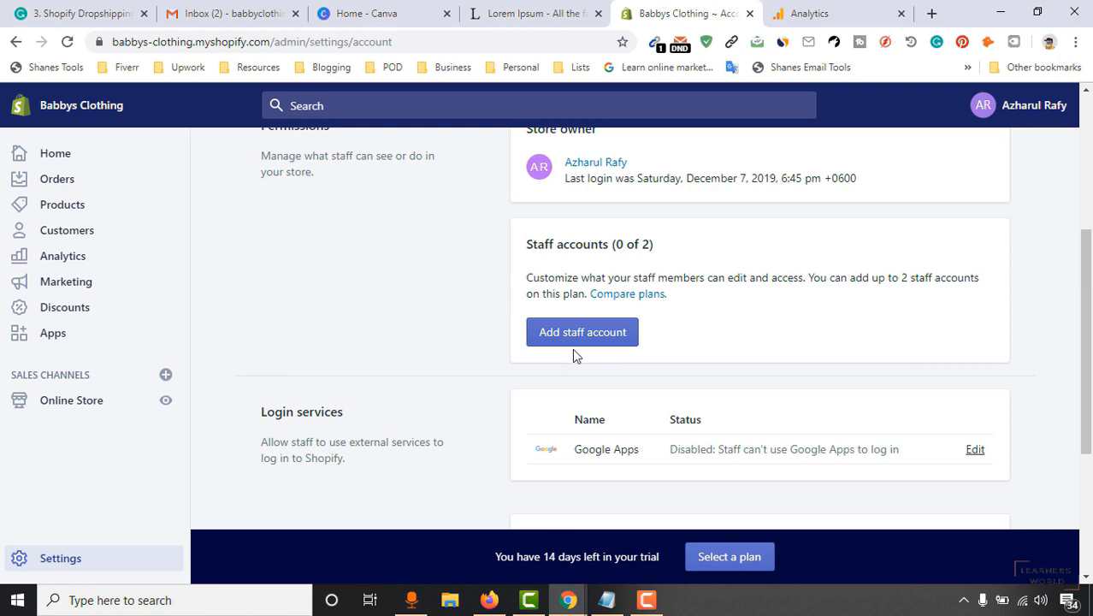
pyautogui.scroll(-3, 424, 419)
pyautogui.scroll(7, 528, 410)
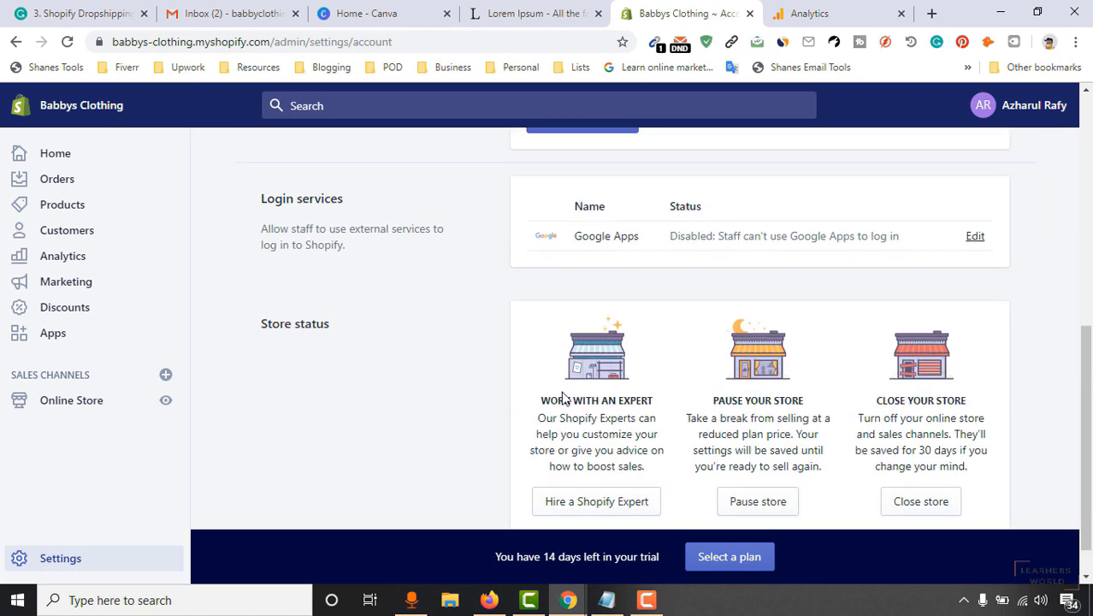
pyautogui.scroll(-2, 563, 384)
pyautogui.scroll(-1, 597, 465)
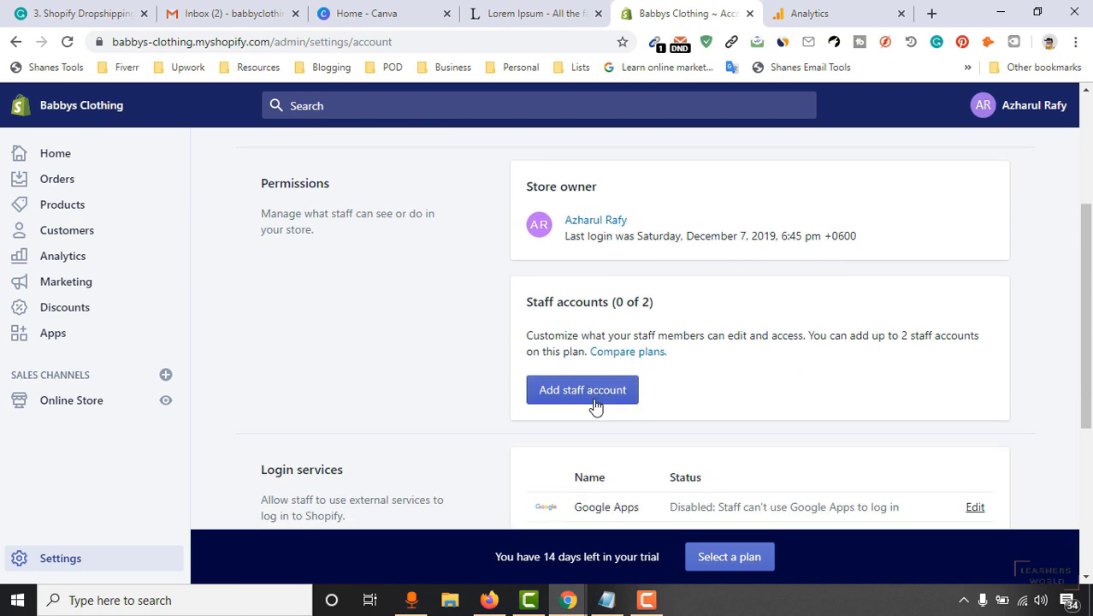
pyautogui.scroll(1, 599, 342)
pyautogui.scroll(1, 610, 278)
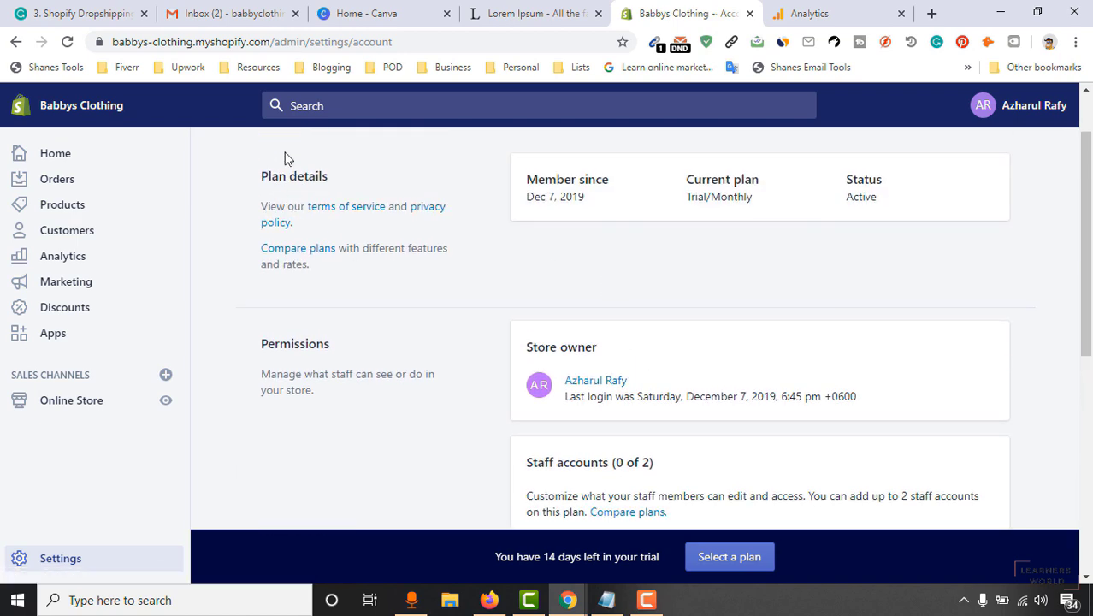
pyautogui.scroll(1, 676, 406)
pyautogui.scroll(-3, 620, 381)
pyautogui.scroll(4, 666, 373)
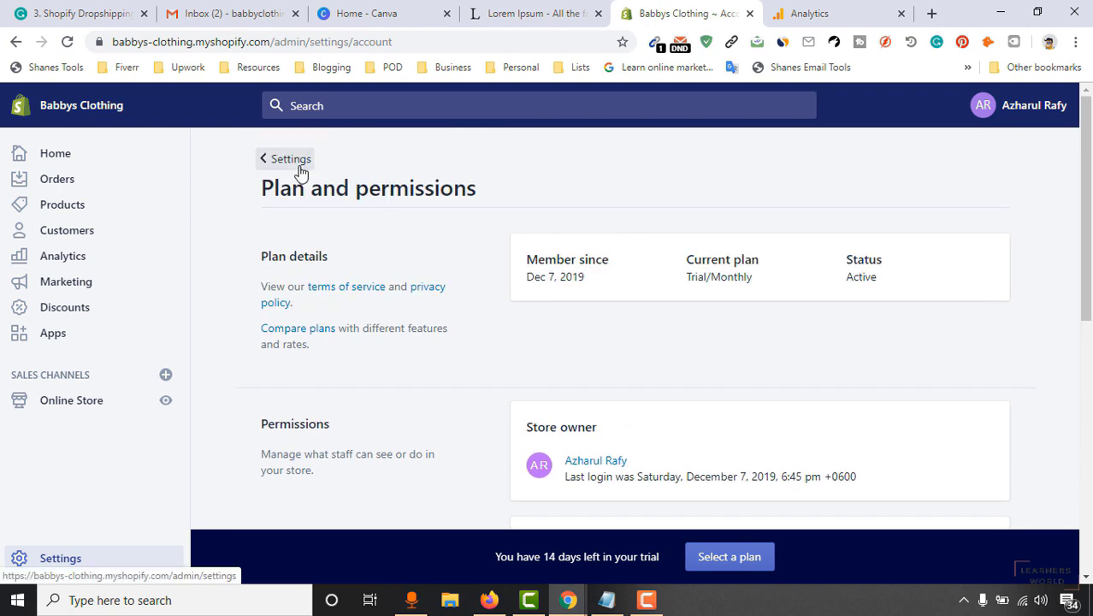
pyautogui.click(299, 163)
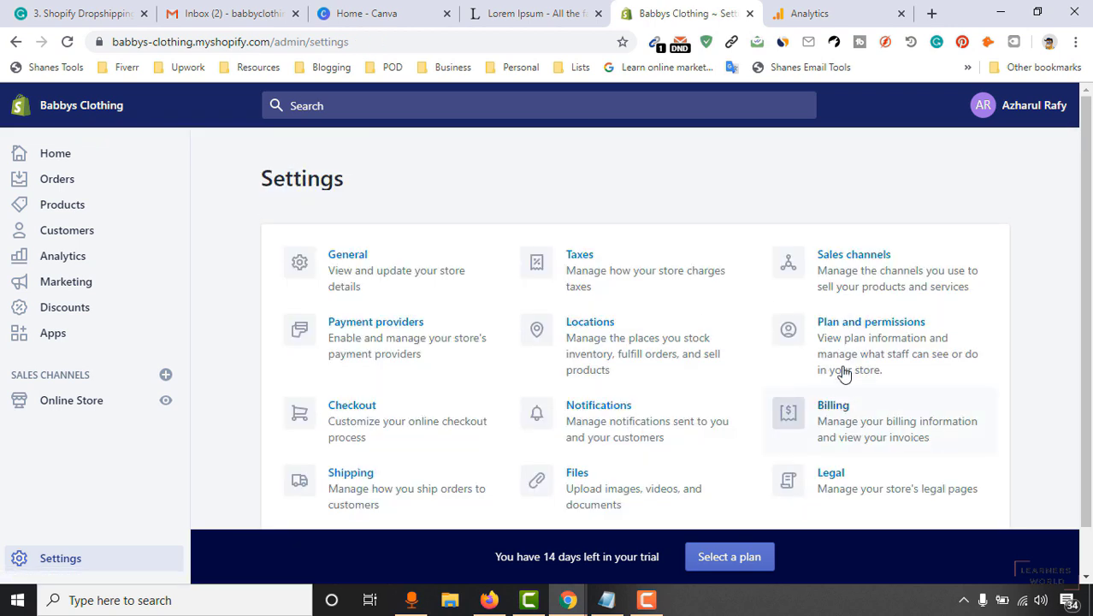
# Revisit Plan and permissions once more and come back to the Settings overview.
pyautogui.click(841, 357)
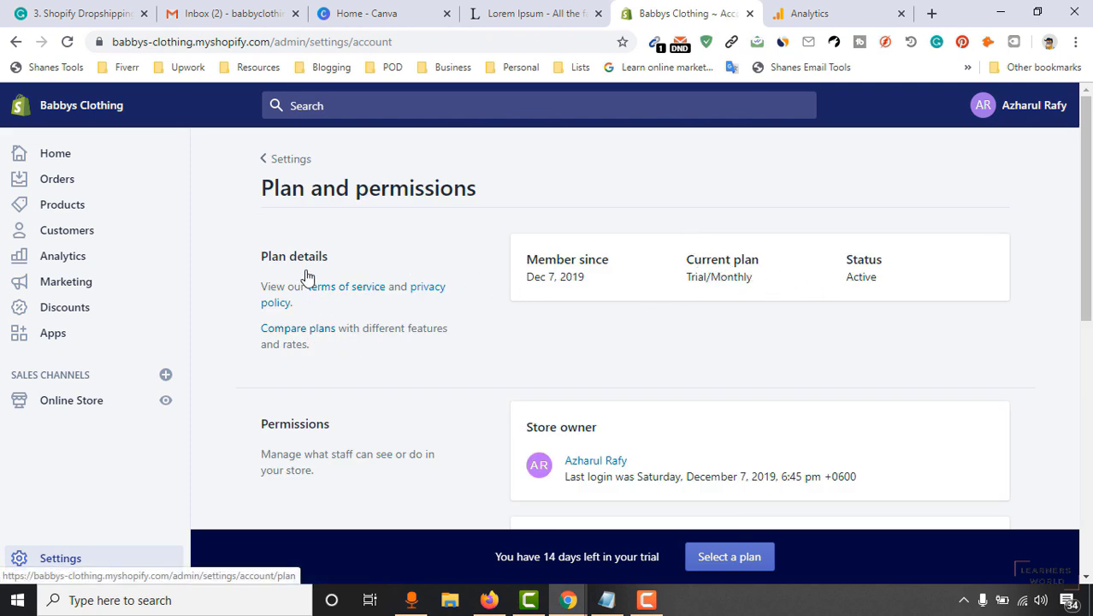
pyautogui.click(270, 159)
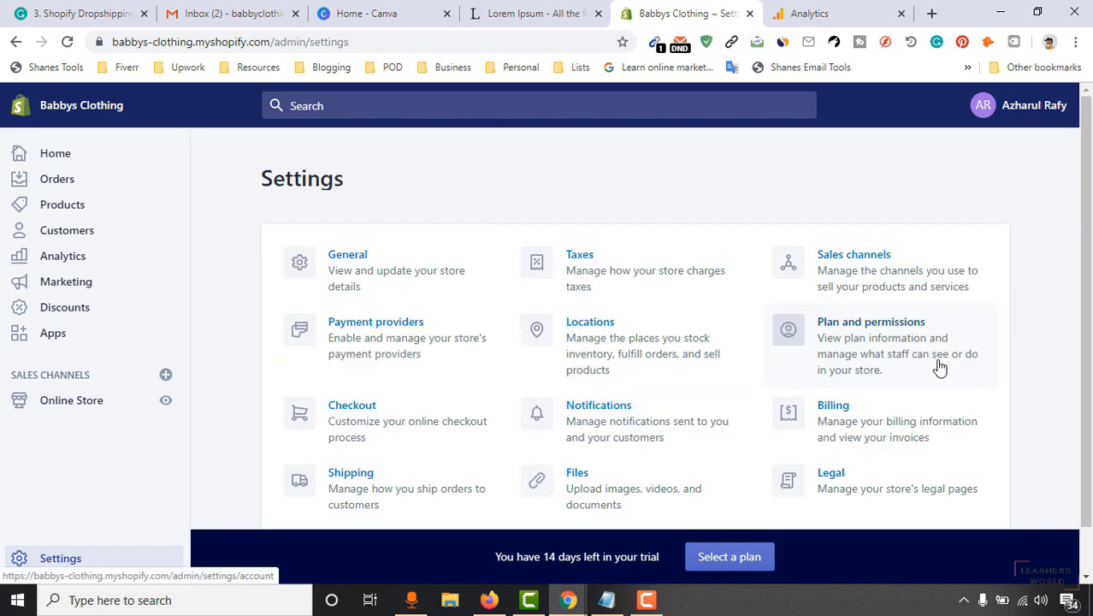
pyautogui.scroll(-2, 939, 366)
pyautogui.click(866, 380)
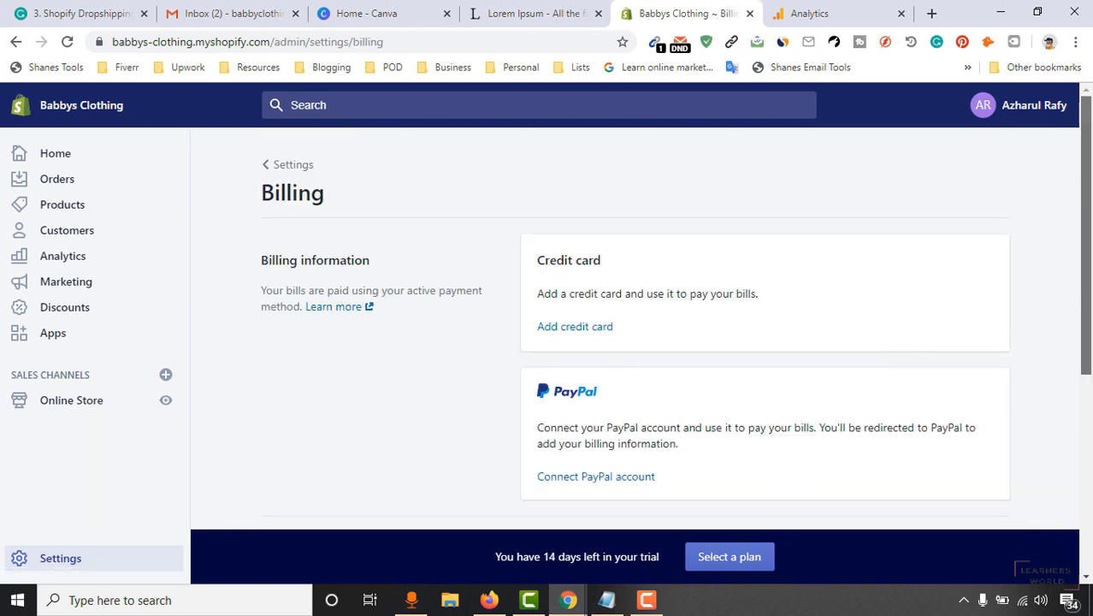
pyautogui.scroll(-2, 1037, 302)
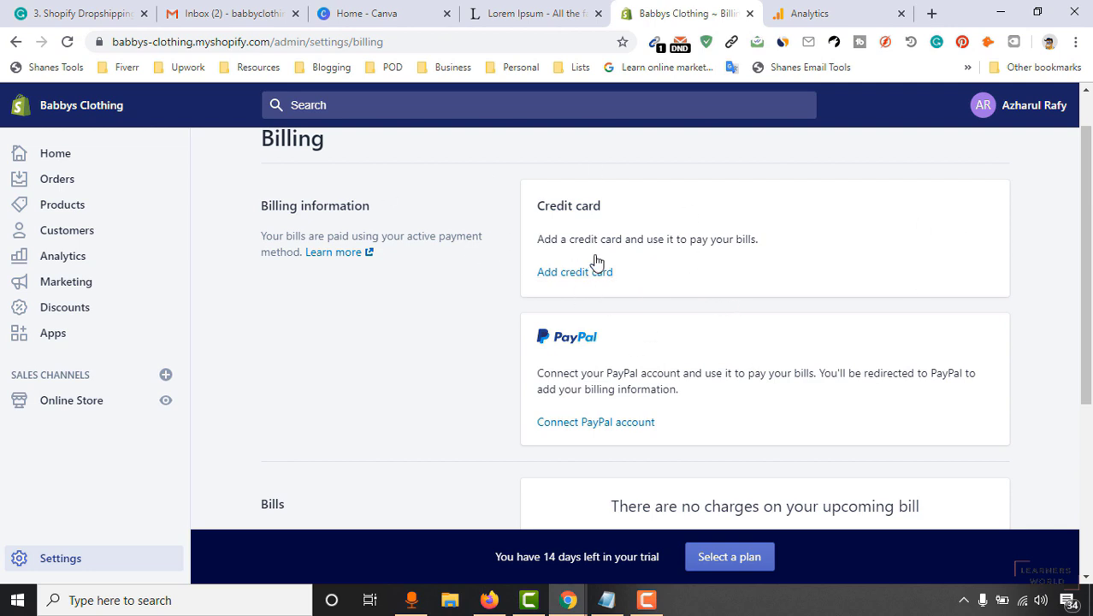
pyautogui.moveTo(1088, 332); pyautogui.dragTo(1091, 496)
pyautogui.scroll(3, 385, 274)
pyautogui.scroll(2, 359, 197)
pyautogui.click(267, 164)
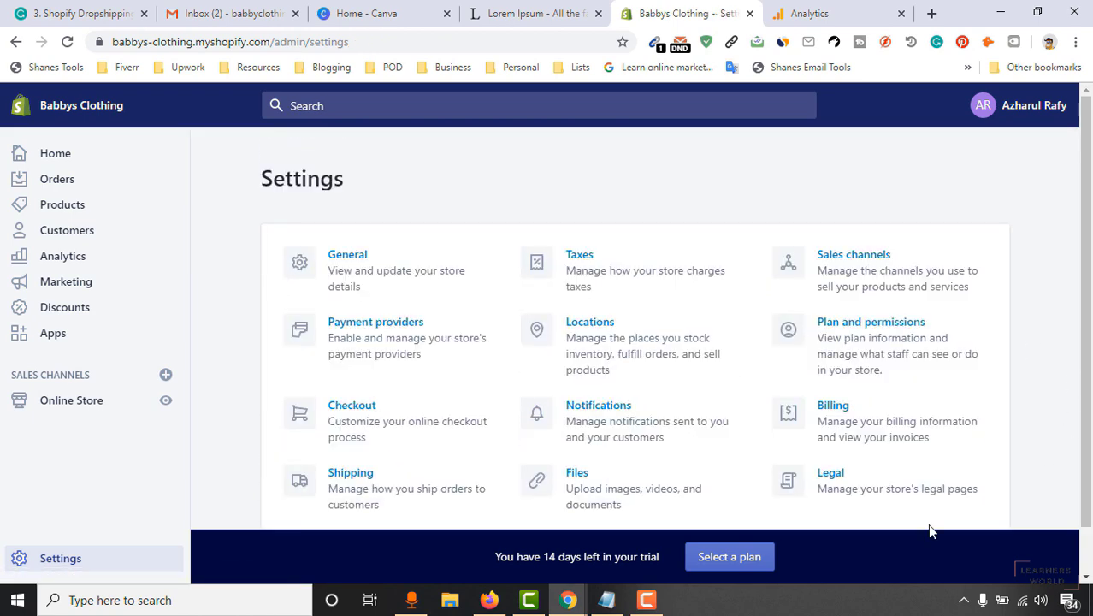
# Open the Legal settings and look over the empty policy sections.
pyautogui.click(873, 485)
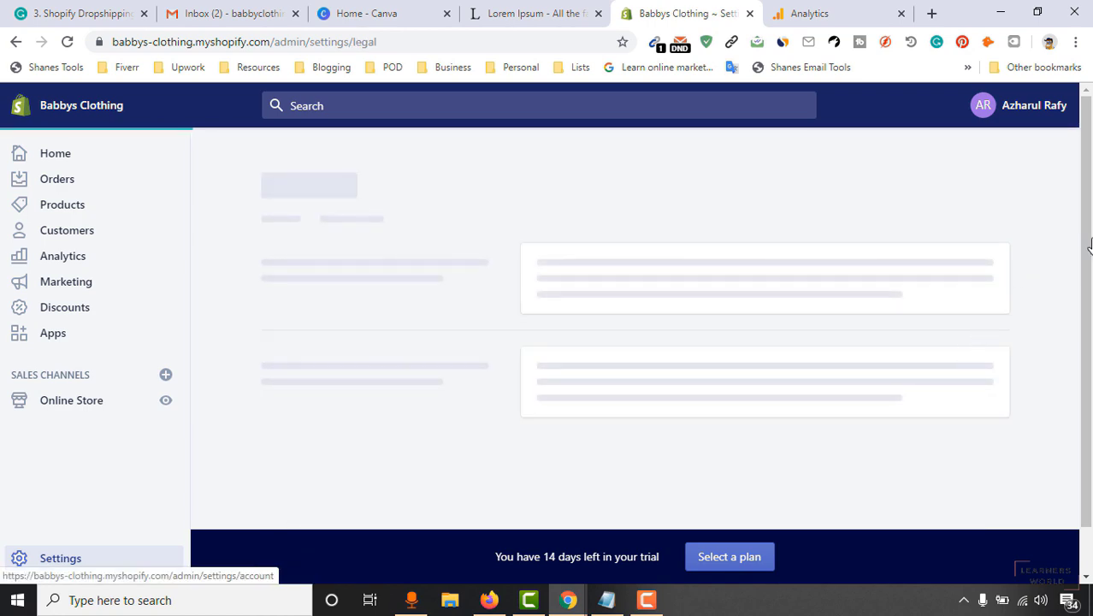
pyautogui.scroll(-2, 1057, 278)
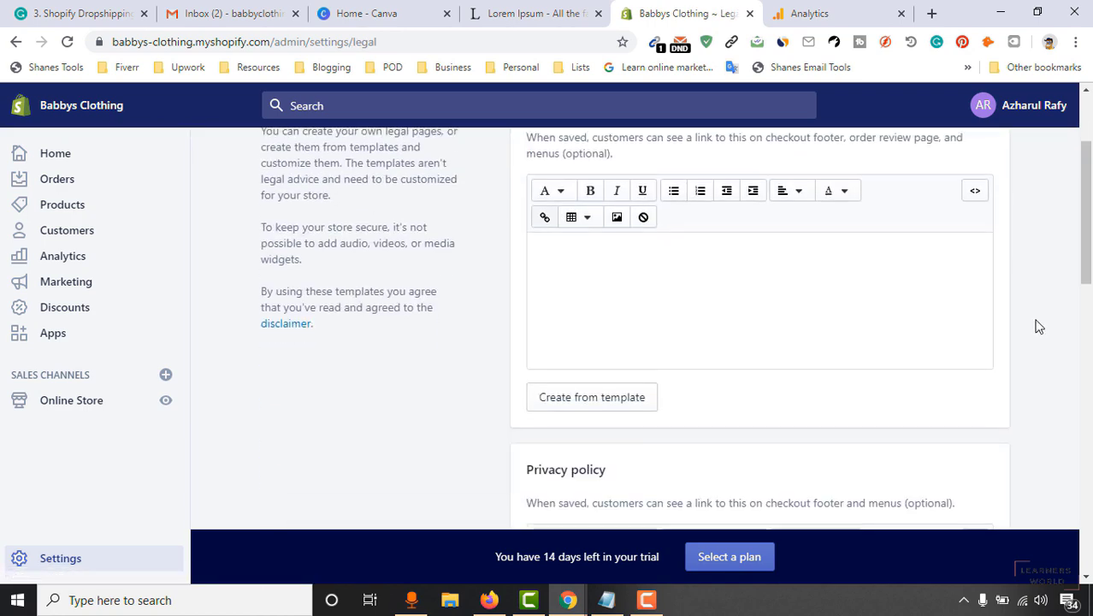
pyautogui.scroll(2, 625, 282)
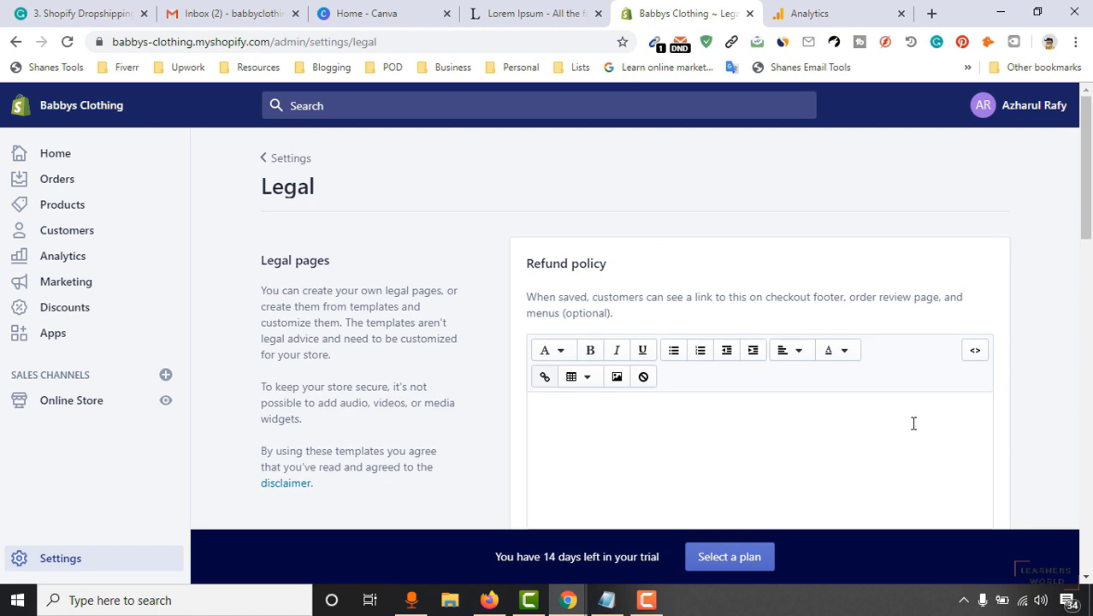
pyautogui.scroll(-1, 908, 422)
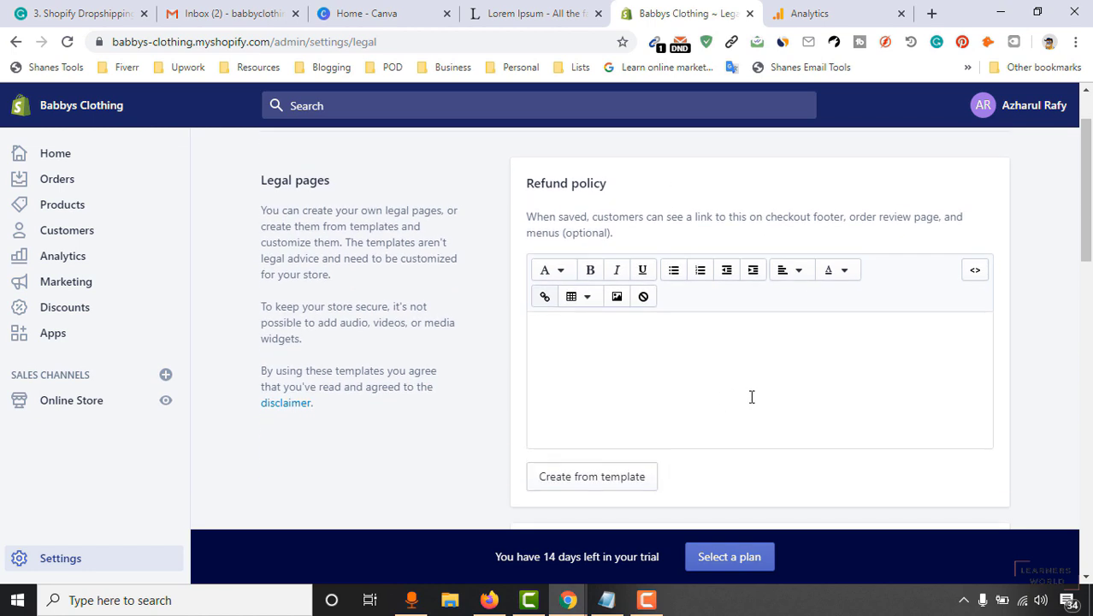
pyautogui.scroll(-3, 540, 356)
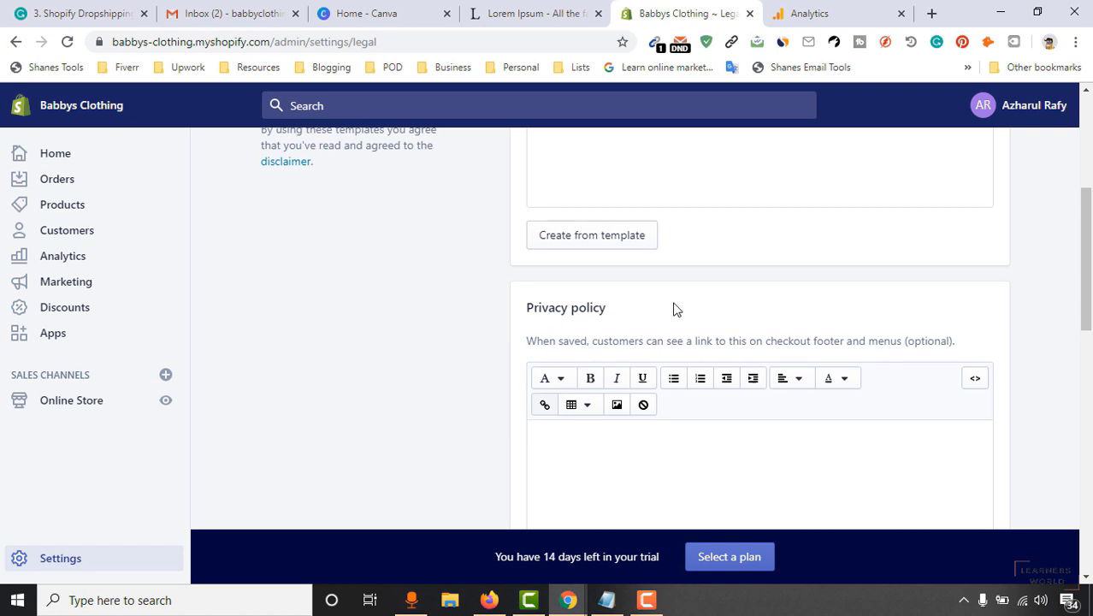
pyautogui.scroll(-4, 313, 448)
pyautogui.scroll(-5, 312, 448)
pyautogui.scroll(1, 584, 339)
pyautogui.scroll(3, 339, 437)
pyautogui.scroll(4, 582, 377)
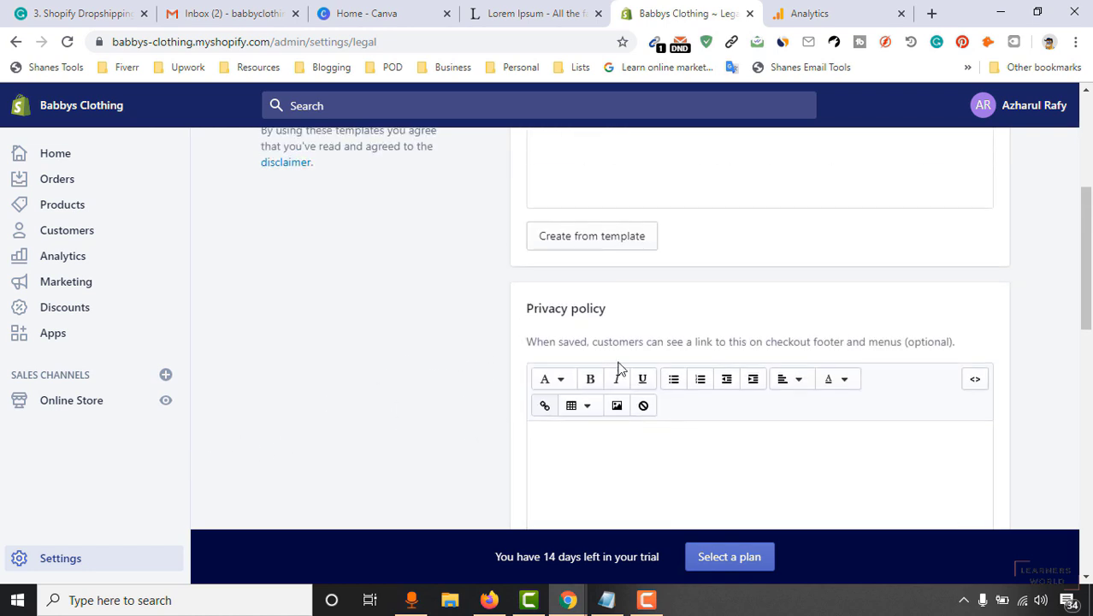
pyautogui.scroll(1, 599, 385)
# Generate the Refund policy, Privacy policy and Terms of service from templates.
pyautogui.click(633, 398)
pyautogui.scroll(2, 591, 331)
pyautogui.scroll(-10, 591, 331)
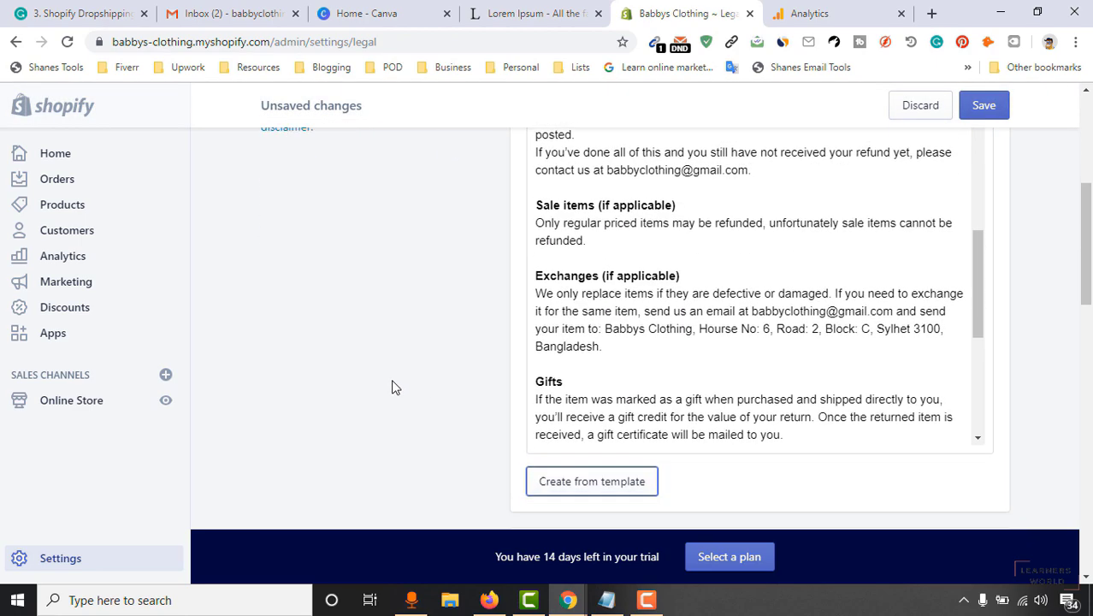
pyautogui.scroll(-3, 579, 349)
pyautogui.click(573, 237)
pyautogui.scroll(-2, 548, 394)
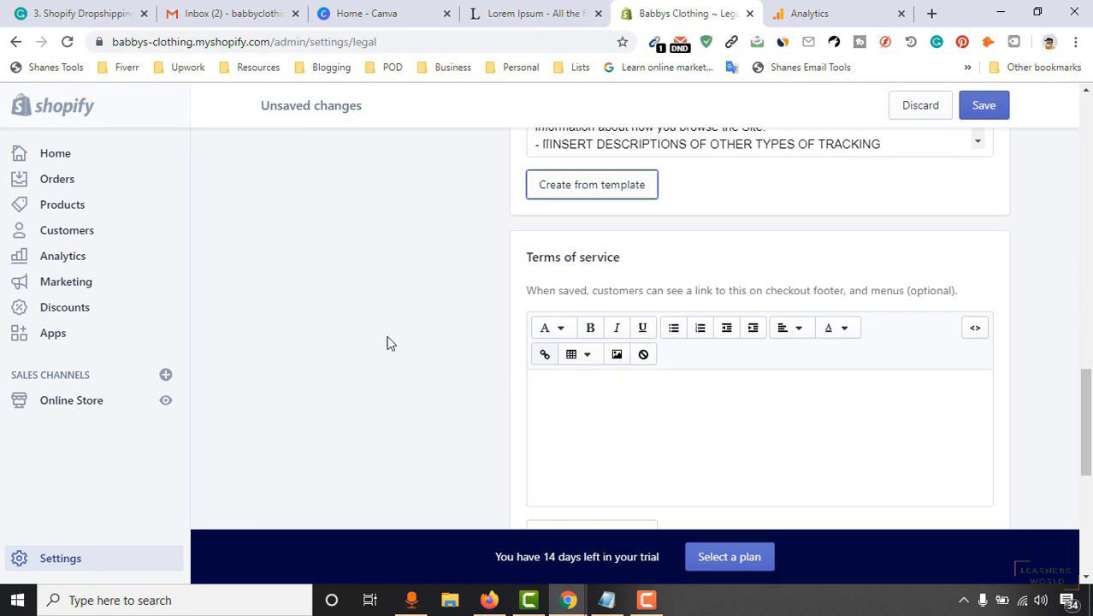
pyautogui.click(549, 384)
pyautogui.scroll(-3, 324, 398)
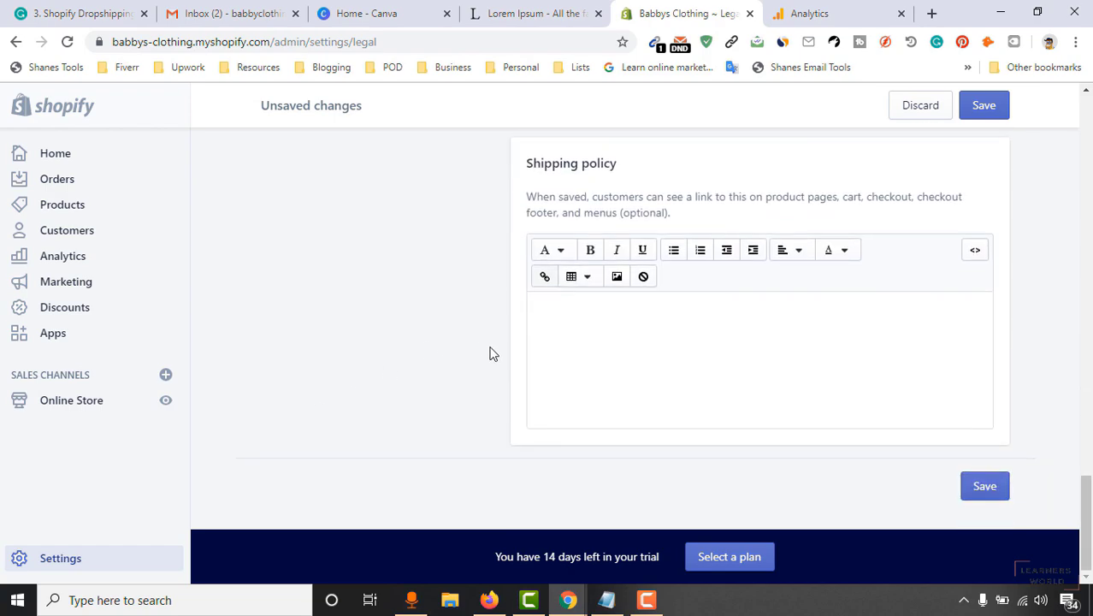
pyautogui.scroll(8, 590, 411)
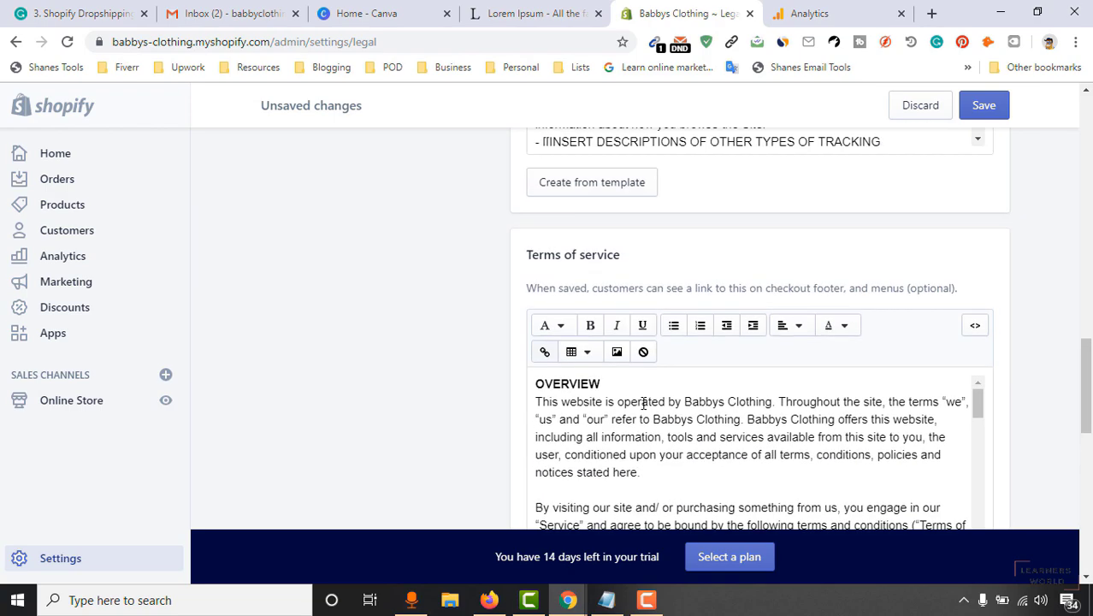
pyautogui.scroll(10, 634, 411)
pyautogui.scroll(3, 667, 287)
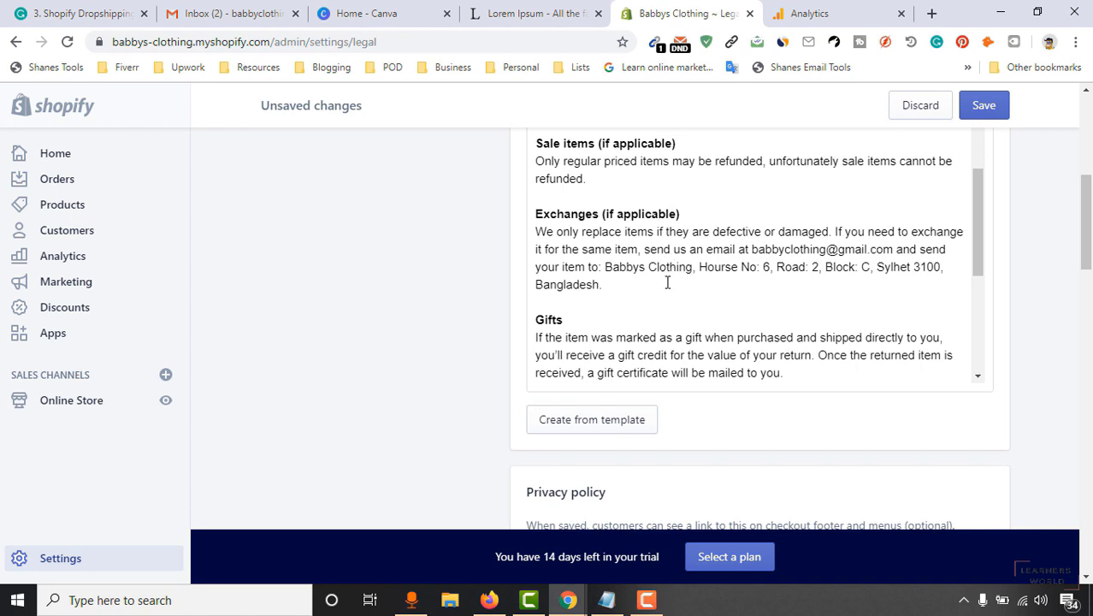
pyautogui.scroll(4, 659, 296)
pyautogui.scroll(-3, 736, 301)
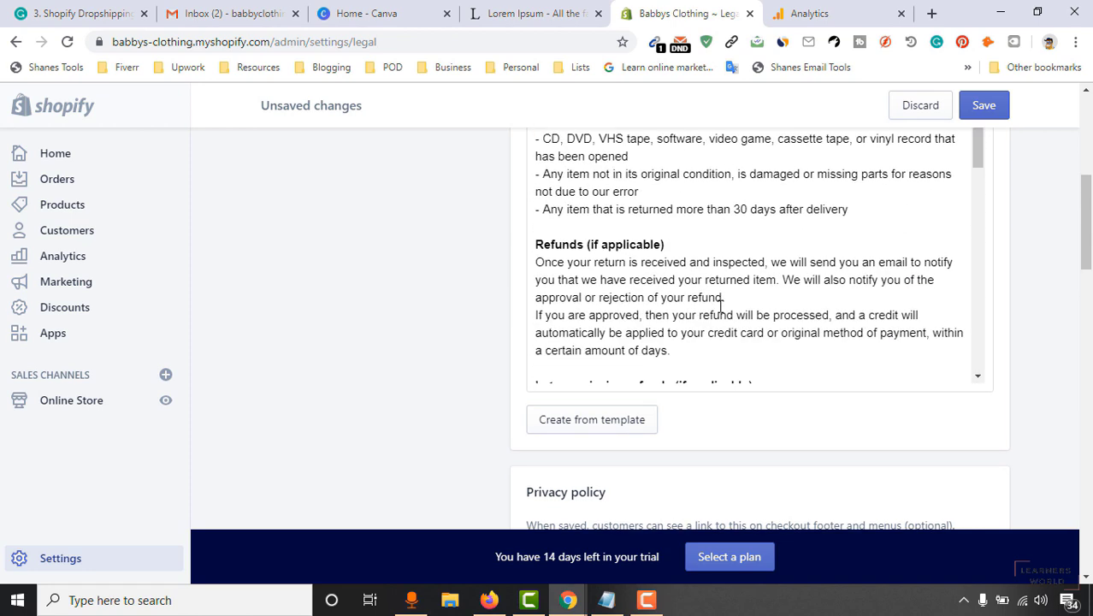
pyautogui.scroll(-2, 736, 318)
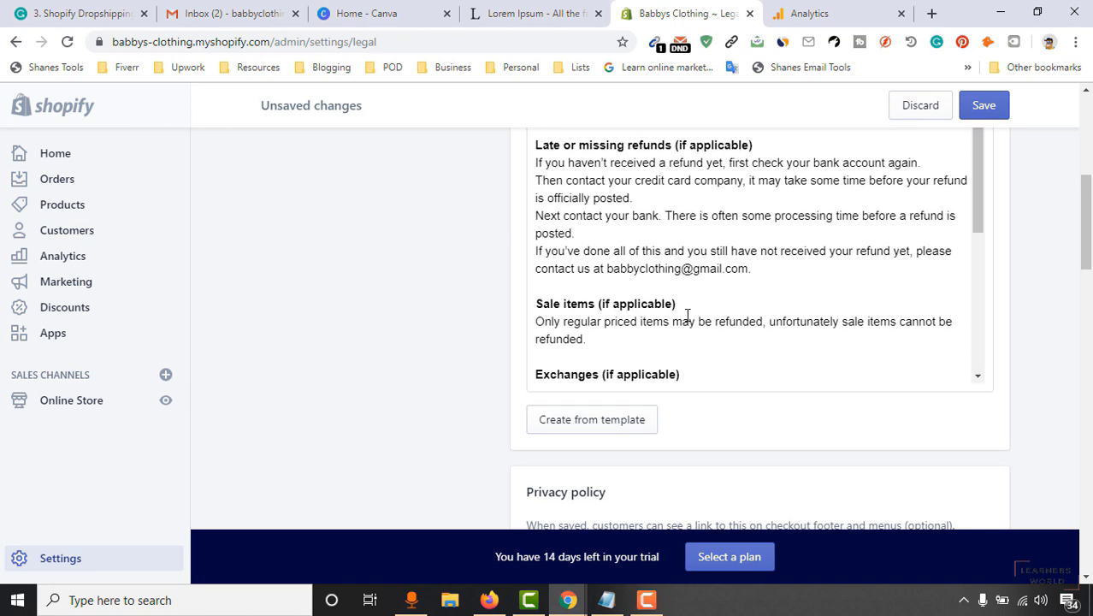
# Read through the generated policies, selecting the contact email in the refund text.
pyautogui.doubleClick(723, 271)
pyautogui.scroll(2, 735, 283)
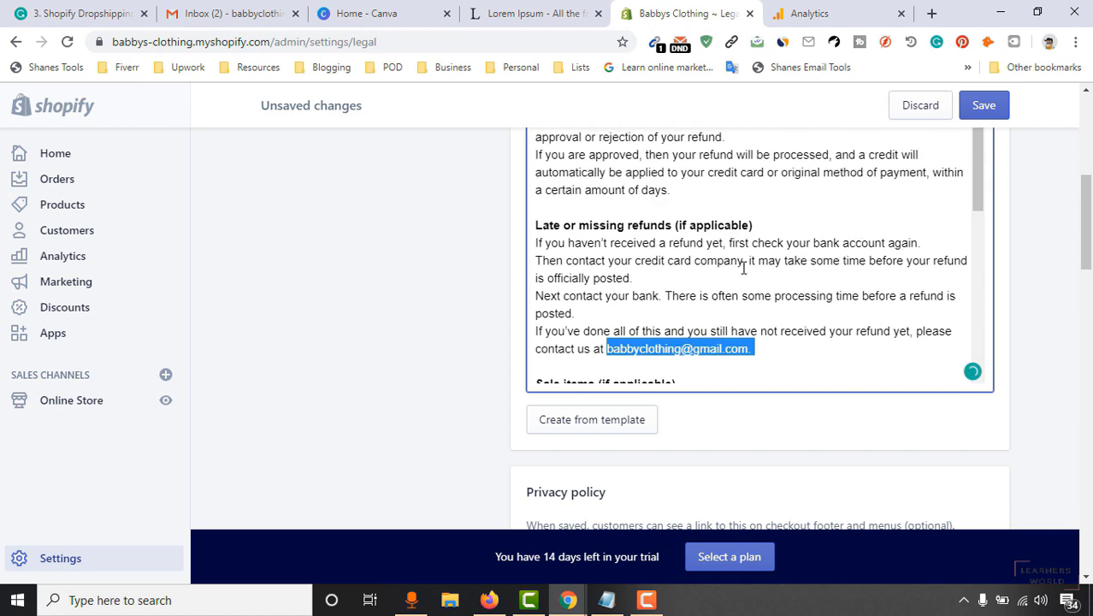
pyautogui.scroll(4, 598, 377)
pyautogui.scroll(8, 673, 275)
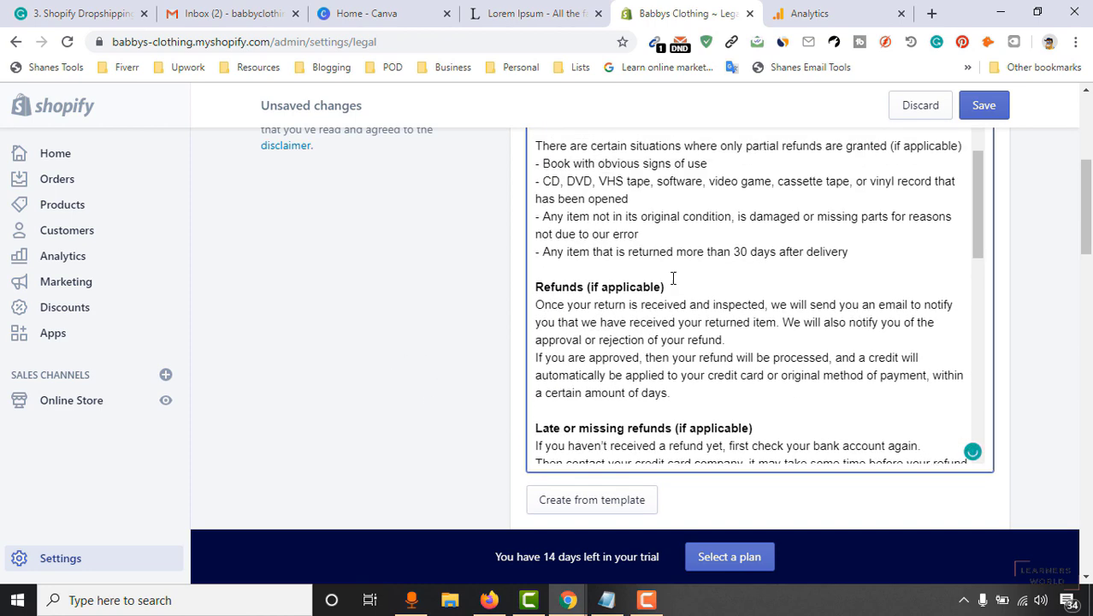
pyautogui.scroll(2, 700, 319)
pyautogui.scroll(-8, 776, 344)
pyautogui.scroll(-5, 841, 279)
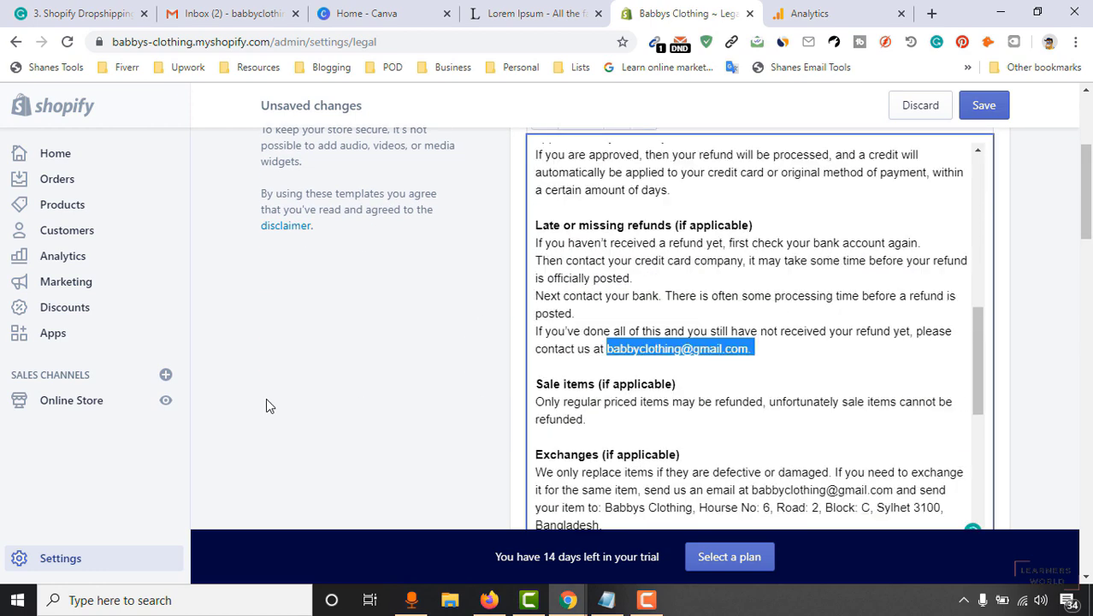
pyautogui.scroll(-5, 266, 396)
pyautogui.scroll(-3, 403, 384)
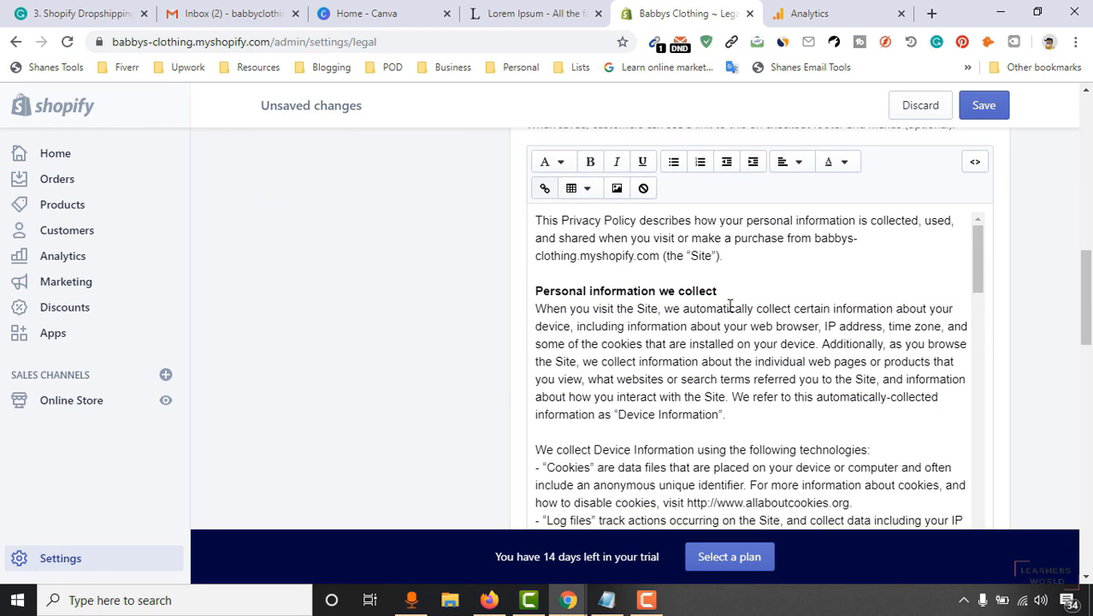
pyautogui.scroll(-5, 542, 390)
pyautogui.scroll(-8, 359, 366)
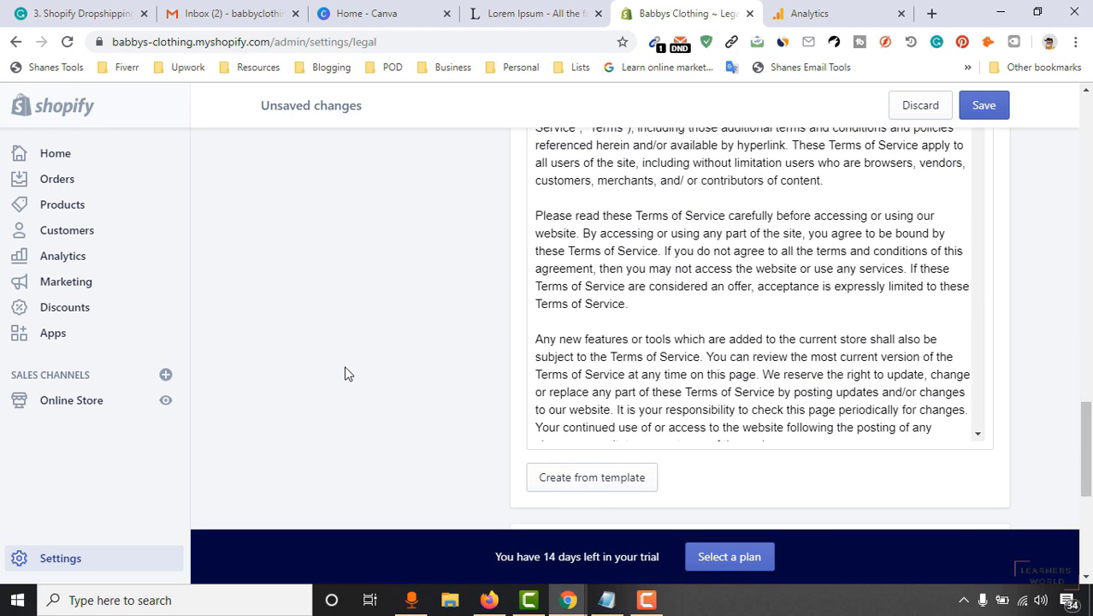
pyautogui.scroll(-4, 346, 370)
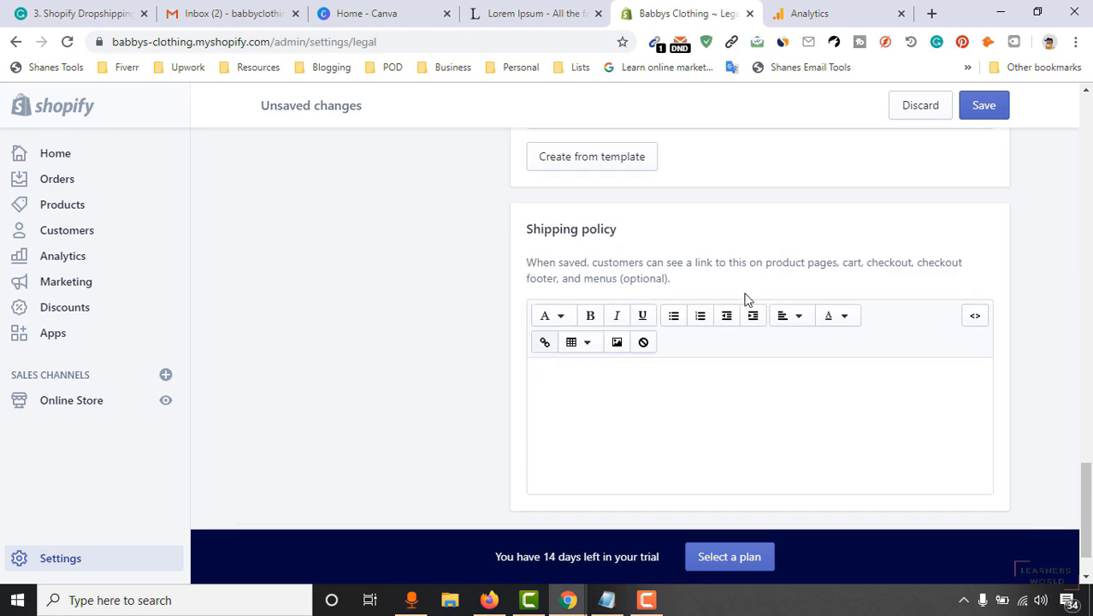
# Write a Shipping policy saying sudden troubles may mean waiting a little longer for delivery.
pyautogui.click(696, 412)
pyautogui.scroll(-1, 727, 406)
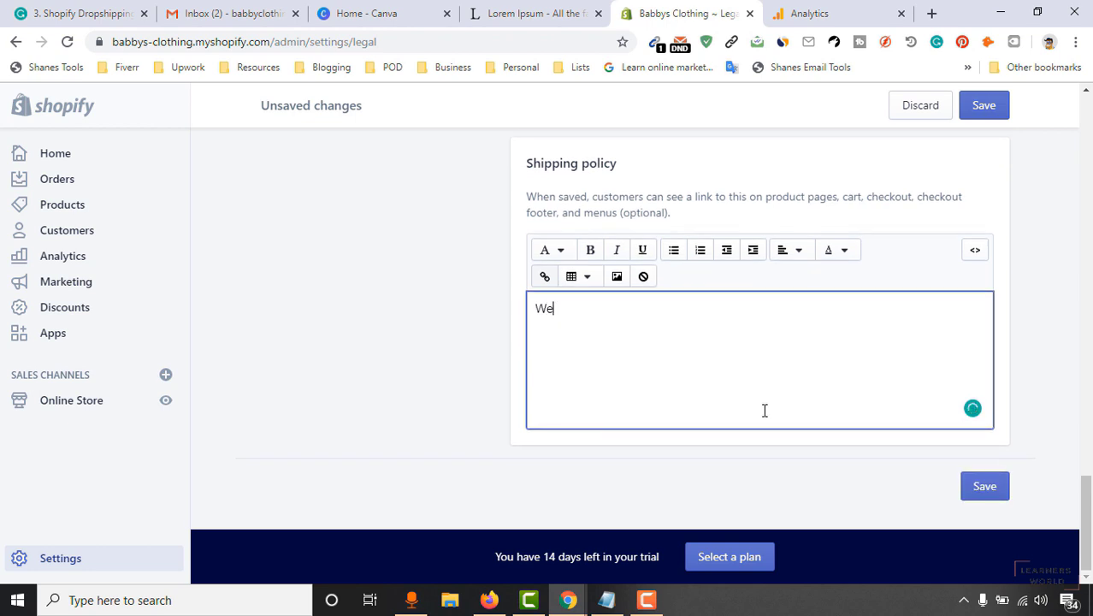
pyautogui.write('Our shipping is')
pyautogui.write('is marked as well reputated, but for some technical difficulties')
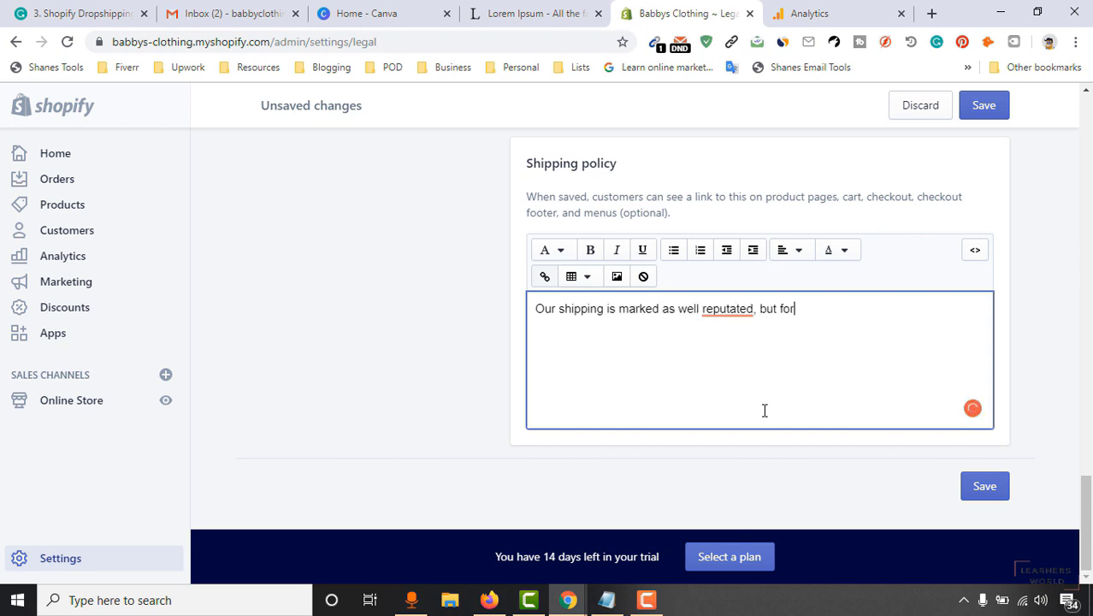
pyautogui.hotkey('ctrl', 'BackSpace')
pyautogui.hotkey('ctrl', 'BackSpace')
pyautogui.write('inconvenien')
pyautogui.hotkey('ctrl', 'BackSpace')
pyautogui.write('sudden troubles, sometime you might have to wait a lttle longer to receive our products')
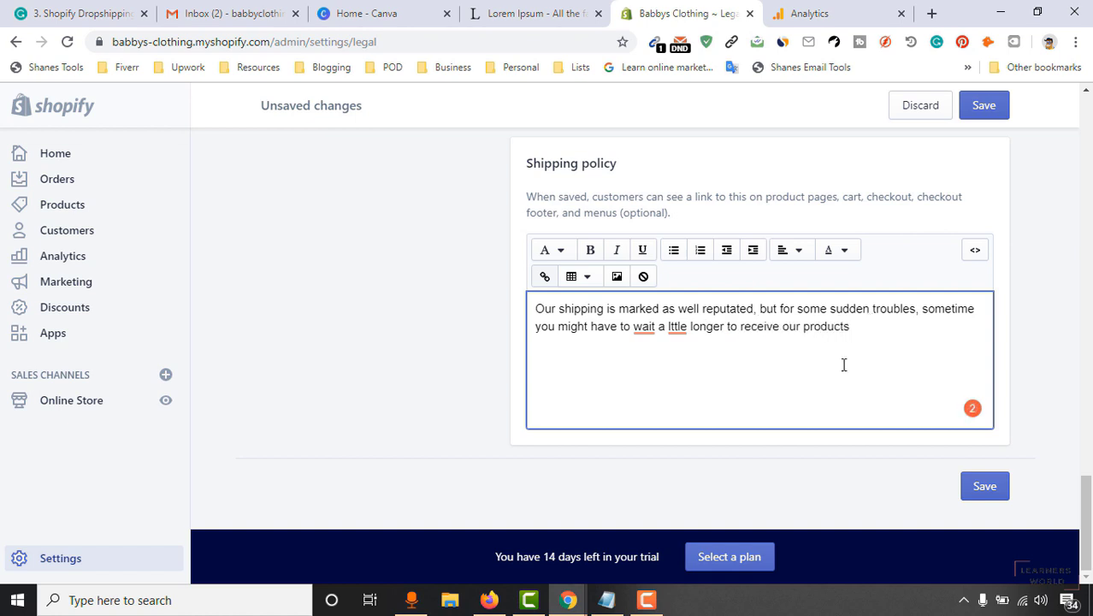
# Correct 'lttle' to 'little' in the shipping policy and save the legal pages.
pyautogui.click(685, 336)
pyautogui.click(686, 215)
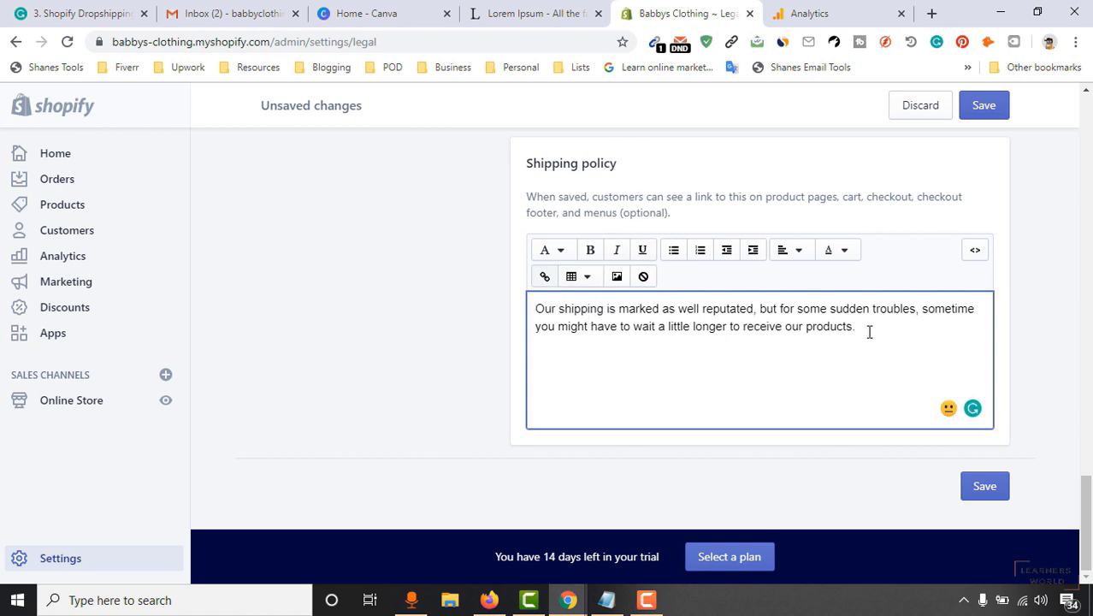
pyautogui.moveTo(900, 339); pyautogui.dragTo(502, 286)
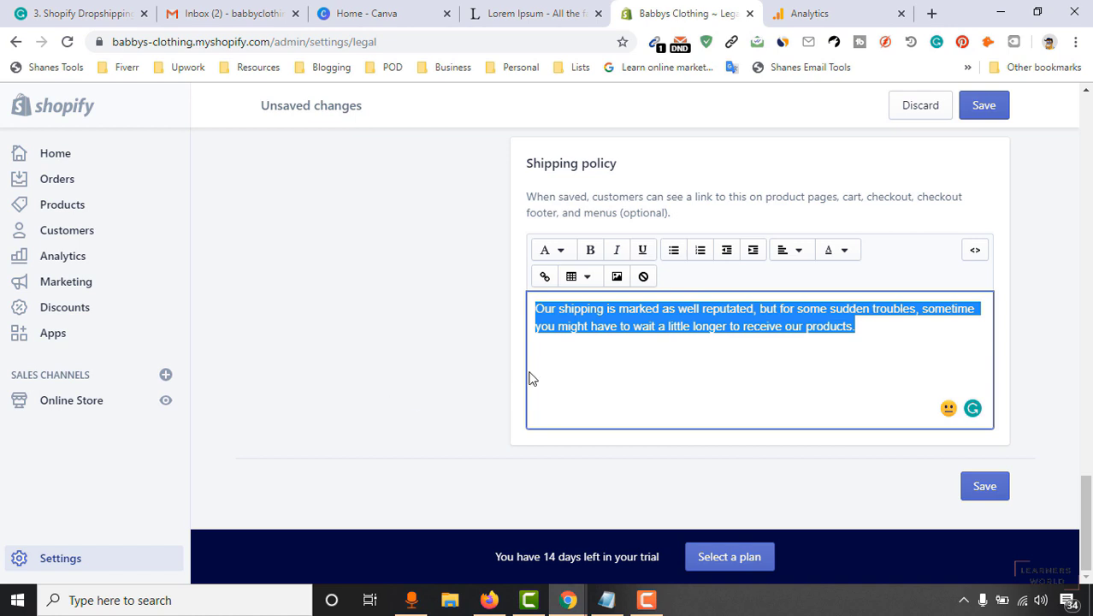
pyautogui.click(588, 377)
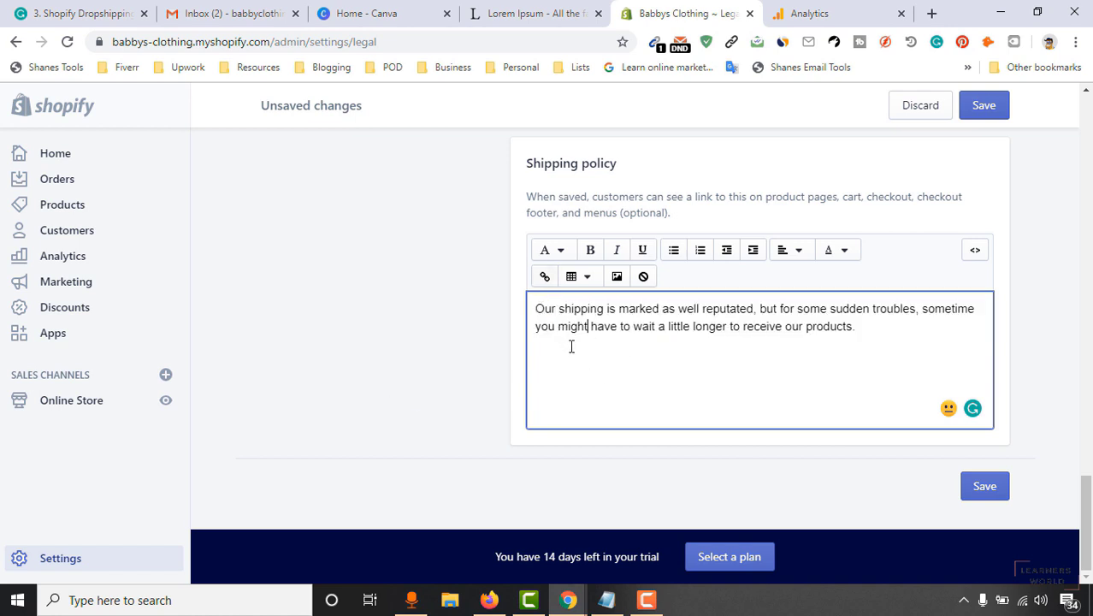
pyautogui.moveTo(868, 326); pyautogui.dragTo(513, 306)
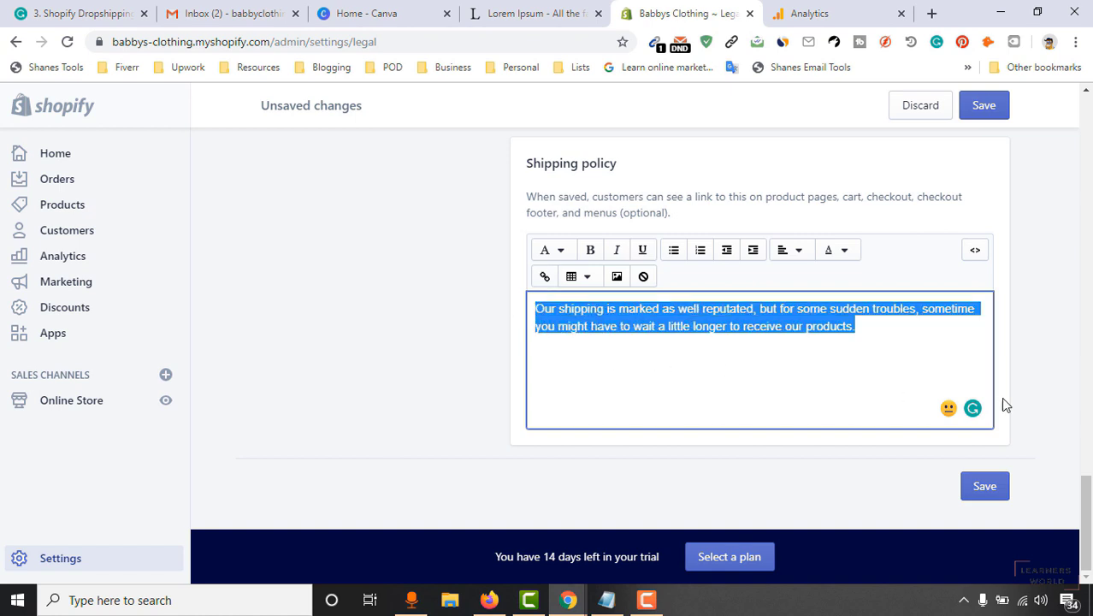
pyautogui.click(983, 485)
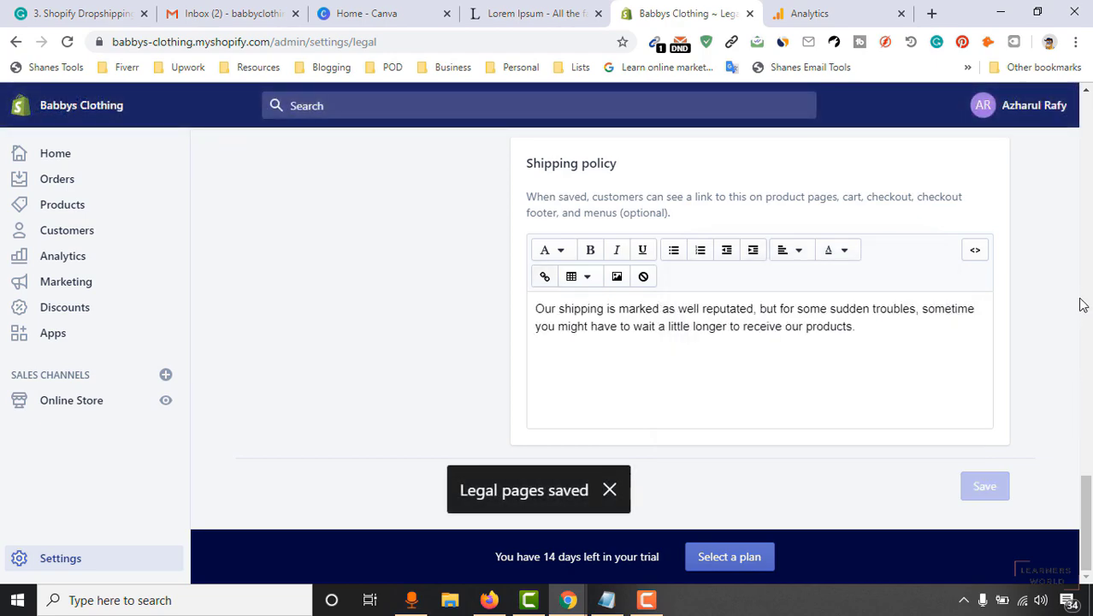
pyautogui.scroll(5, 1088, 291)
pyautogui.scroll(10, 1086, 265)
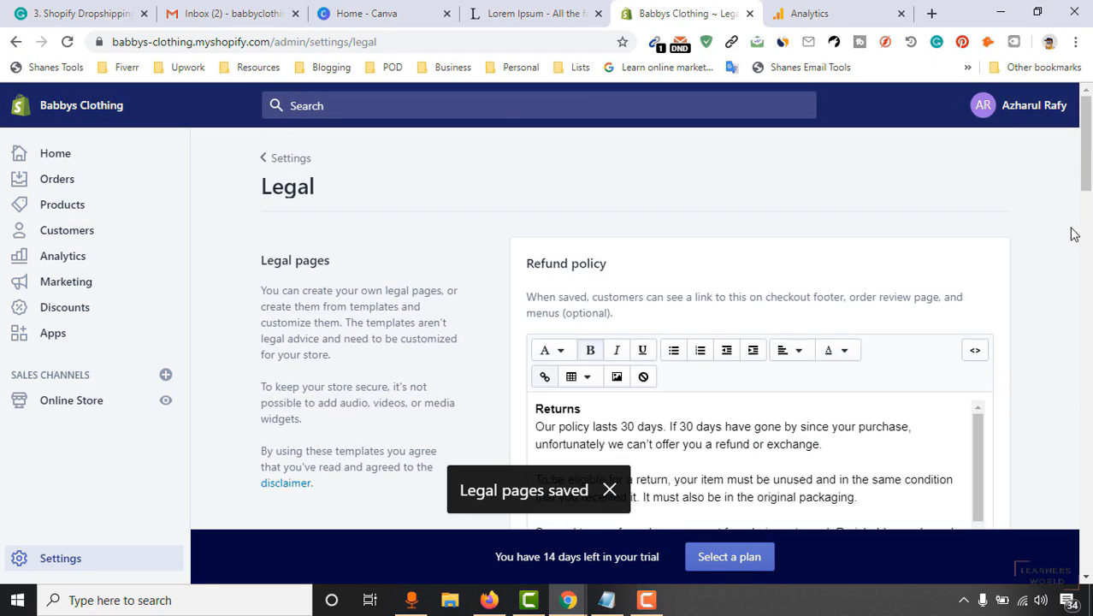
# Preview the online store, enter the store password, and scroll down to its footer.
pyautogui.click(292, 166)
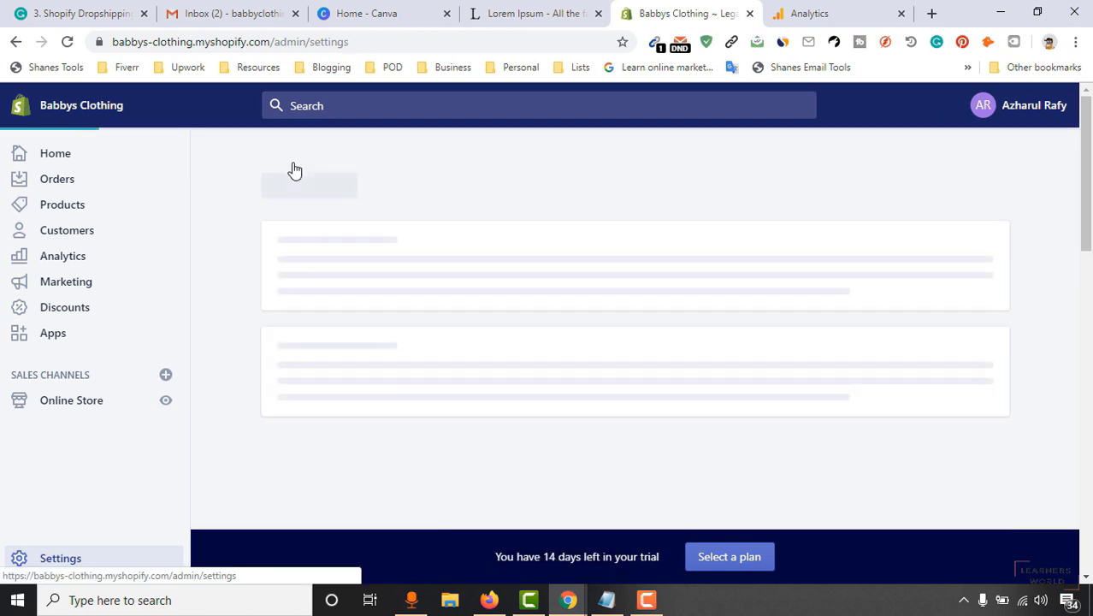
pyautogui.scroll(-1, 564, 368)
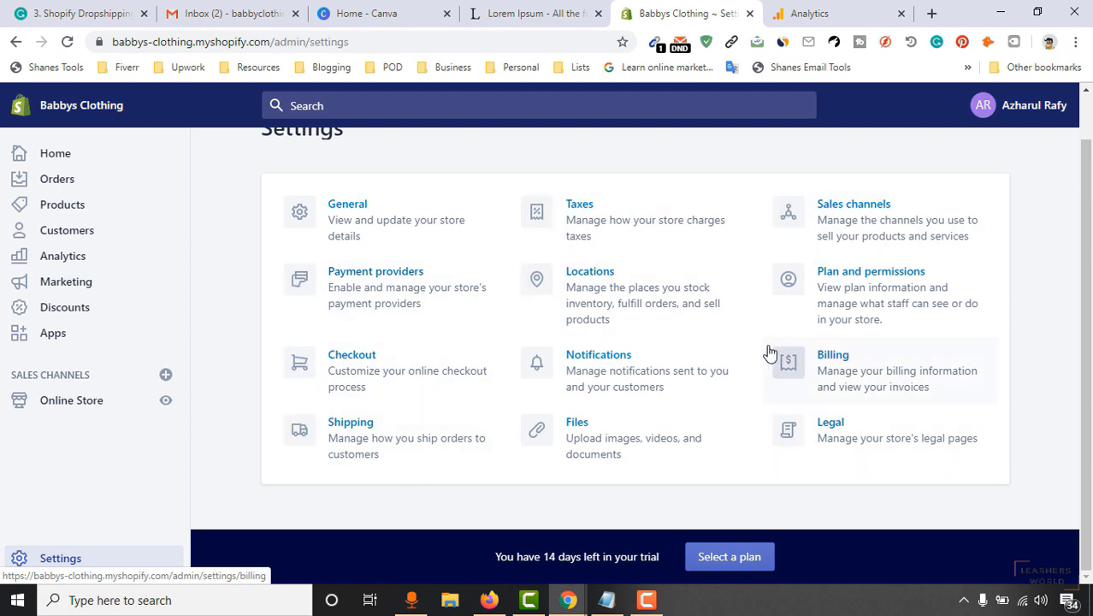
pyautogui.click(165, 404)
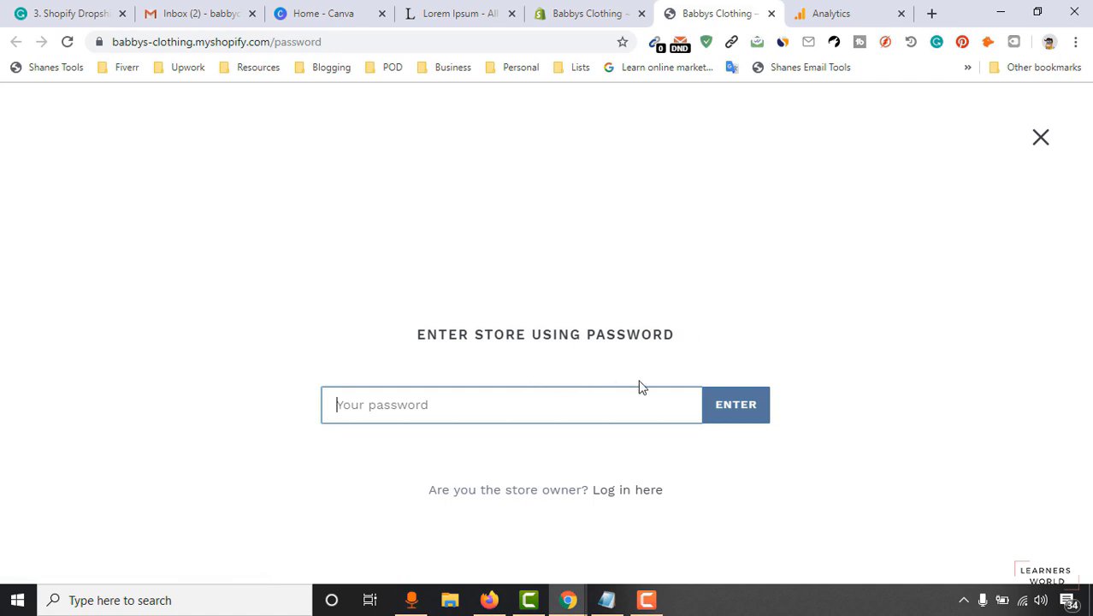
pyautogui.write('••')
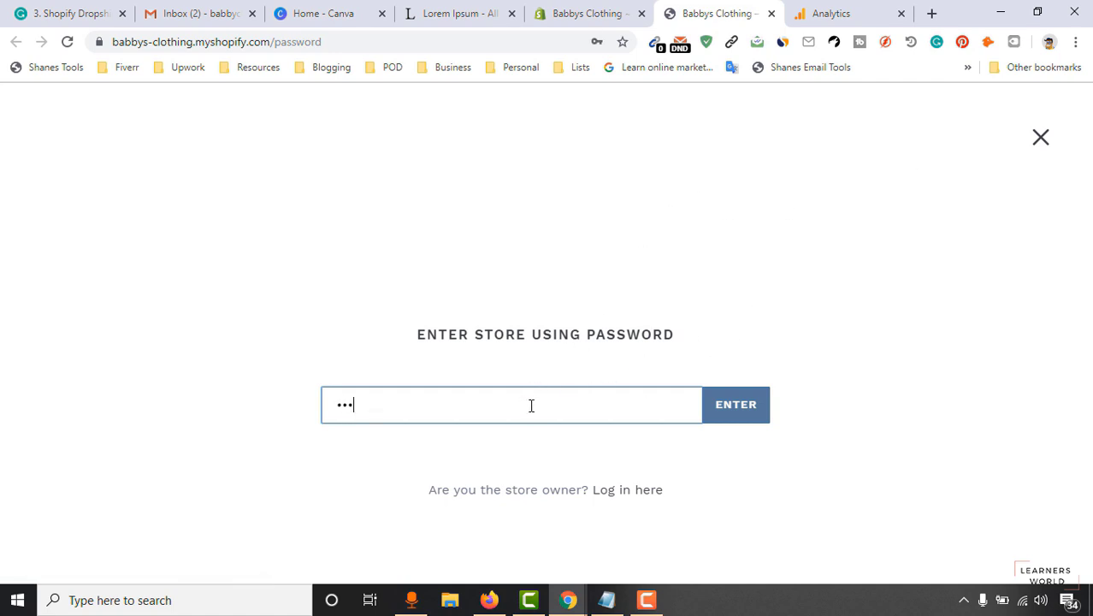
pyautogui.press('Return')
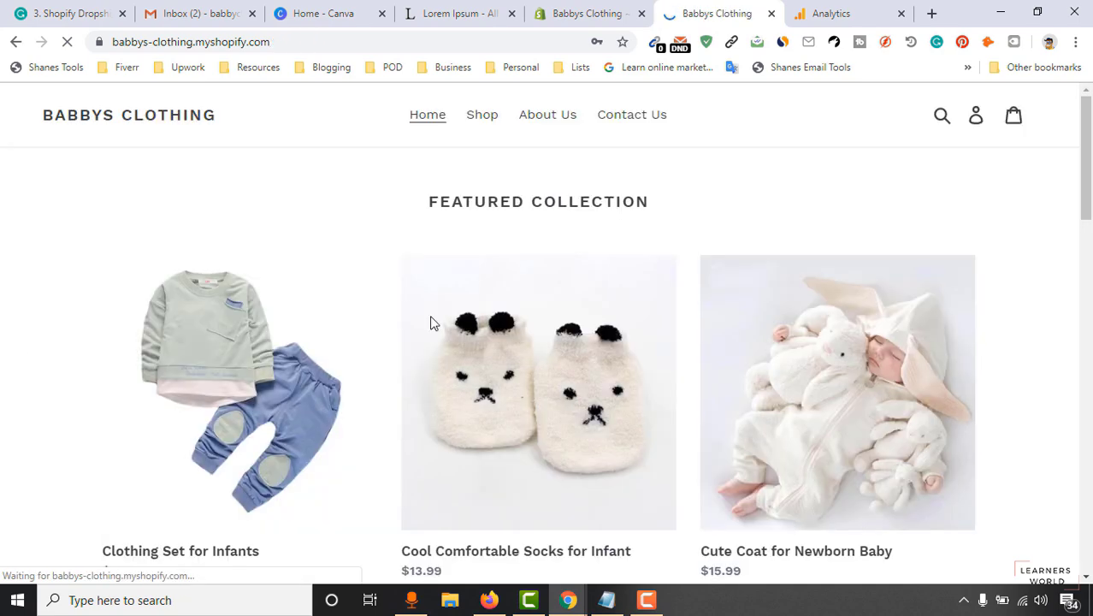
pyautogui.moveTo(1085, 180); pyautogui.dragTo(1089, 531)
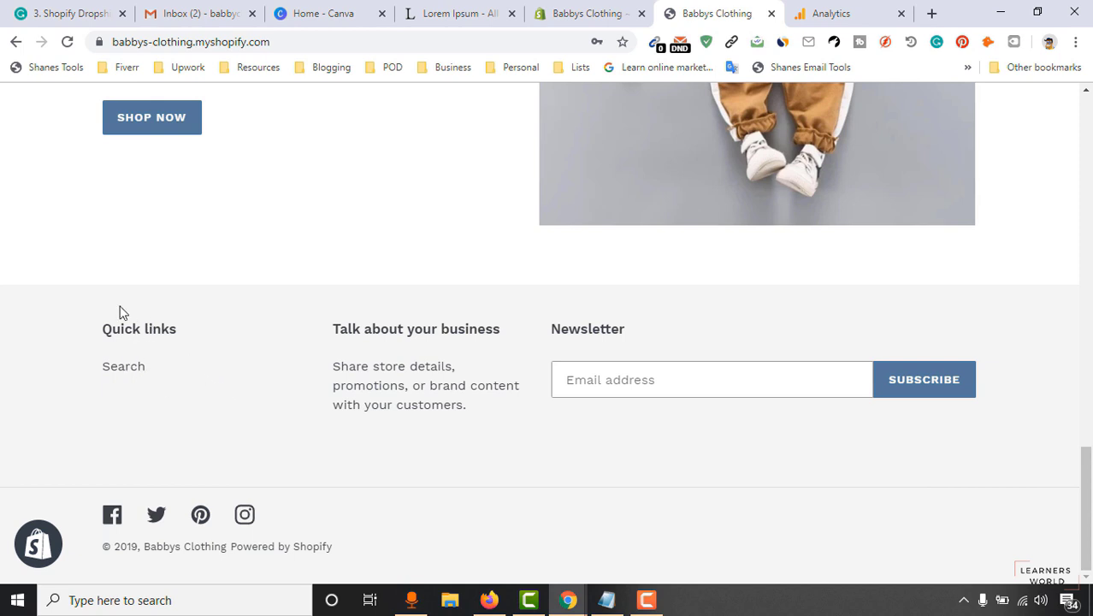
# Compare the storefront and Lorem Ipsum tabs, then go to Online Store in the admin.
pyautogui.click(621, 8)
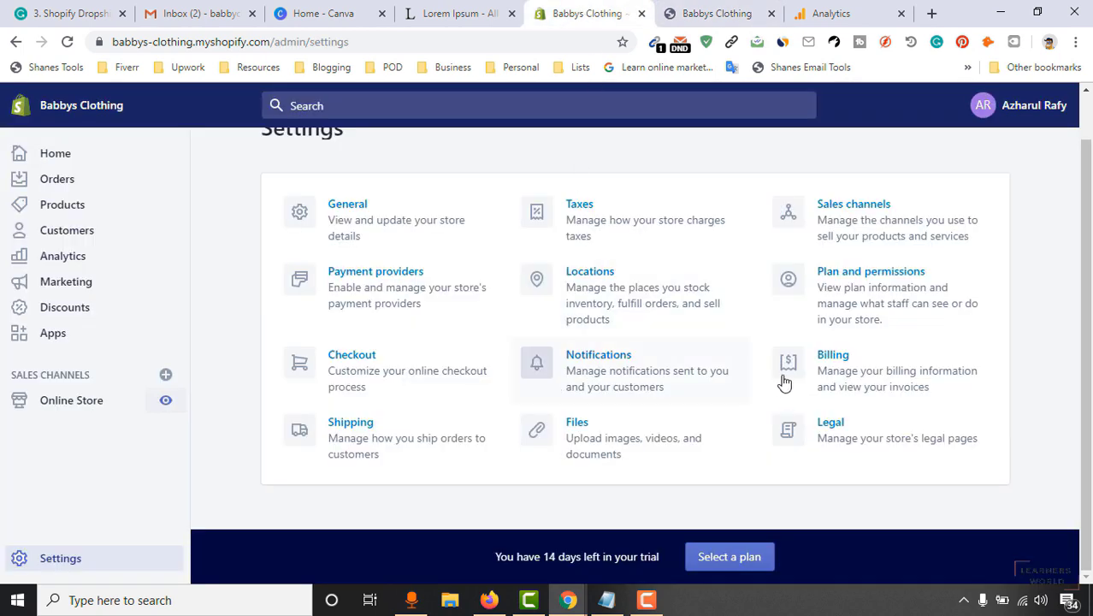
pyautogui.click(722, 10)
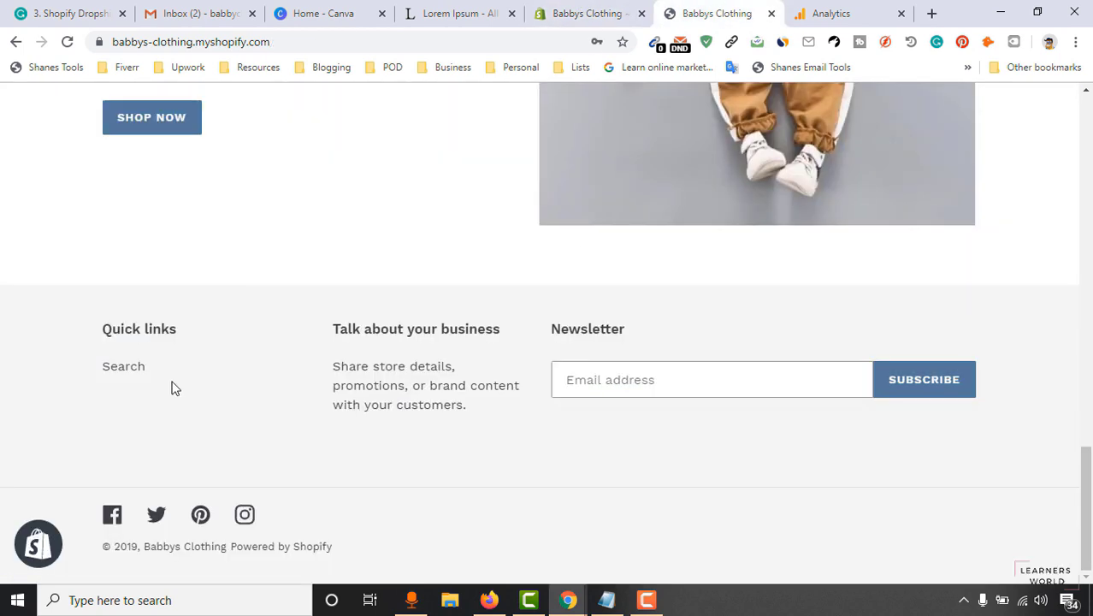
pyautogui.click(410, 8)
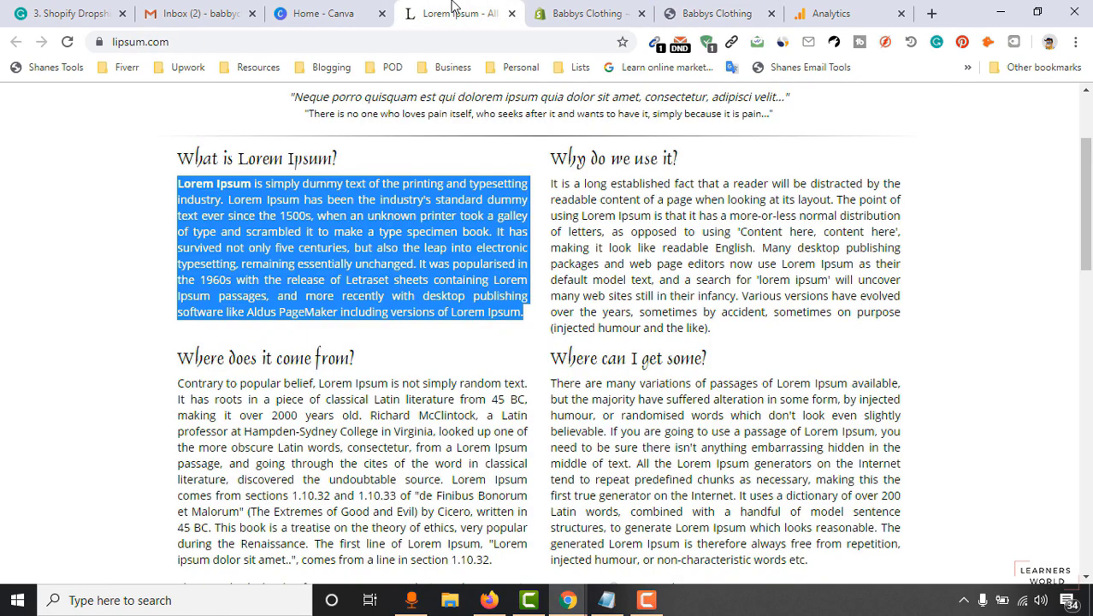
pyautogui.click(540, 10)
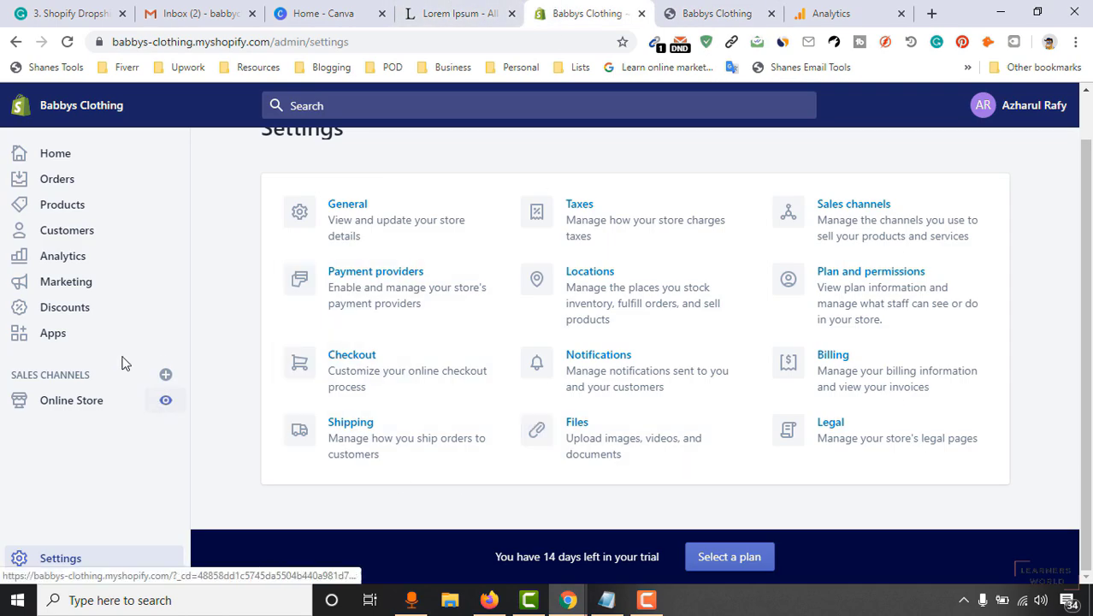
pyautogui.click(80, 407)
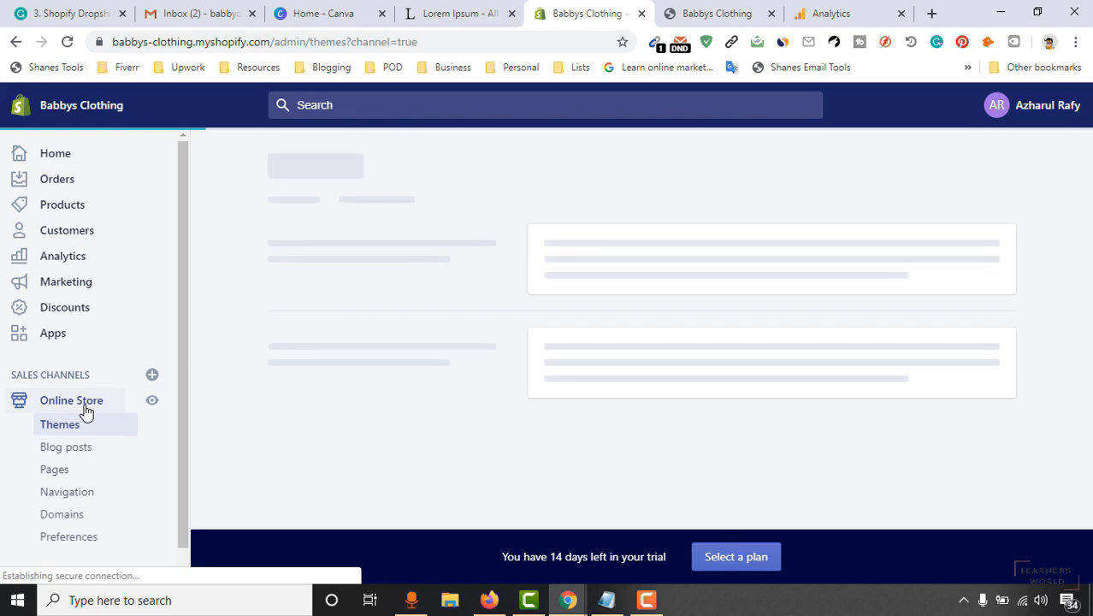
# Open Navigation, edit the Footer menu, and start a new menu item.
pyautogui.scroll(-1, 66, 548)
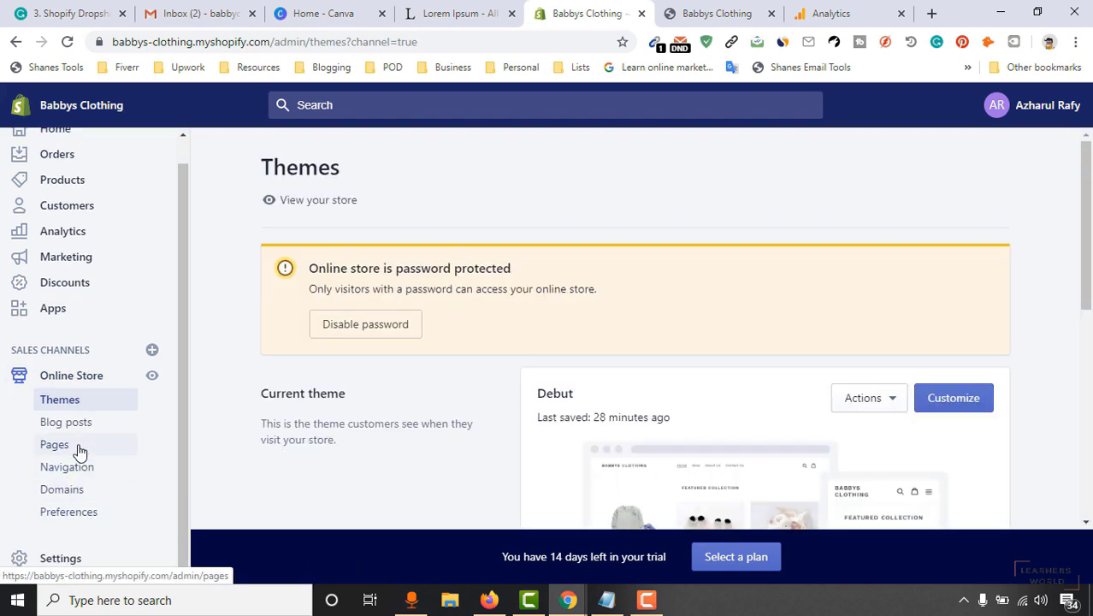
pyautogui.click(81, 476)
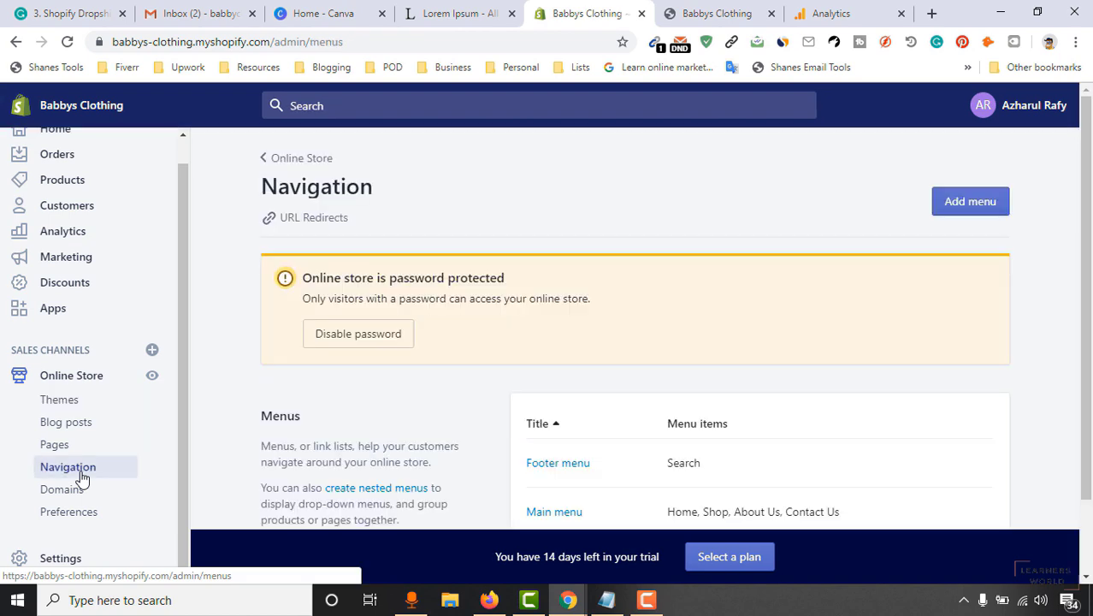
pyautogui.scroll(-2, 856, 307)
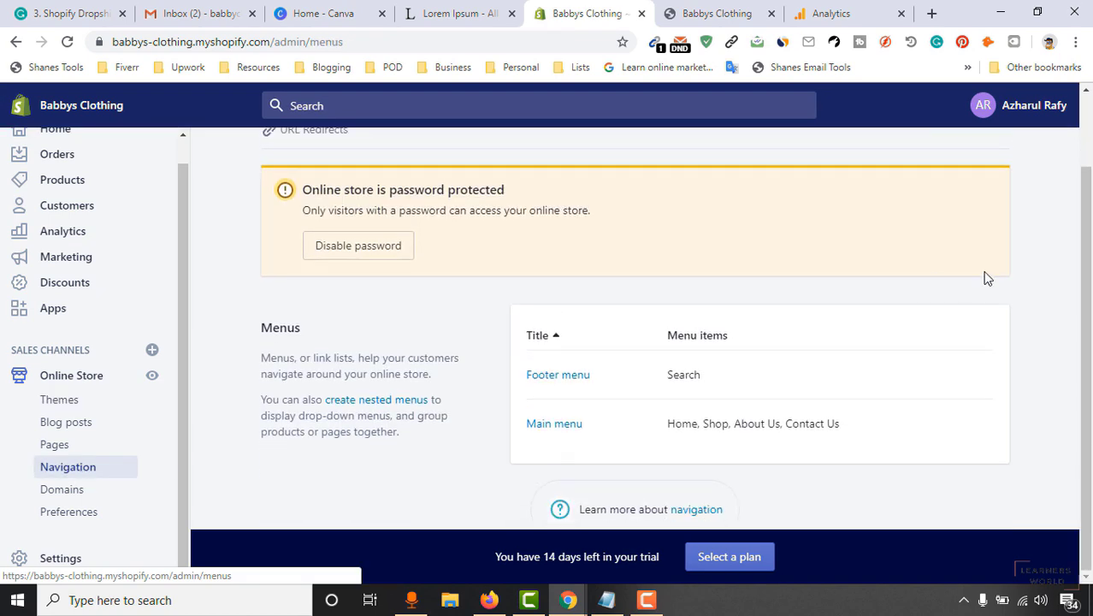
pyautogui.click(566, 376)
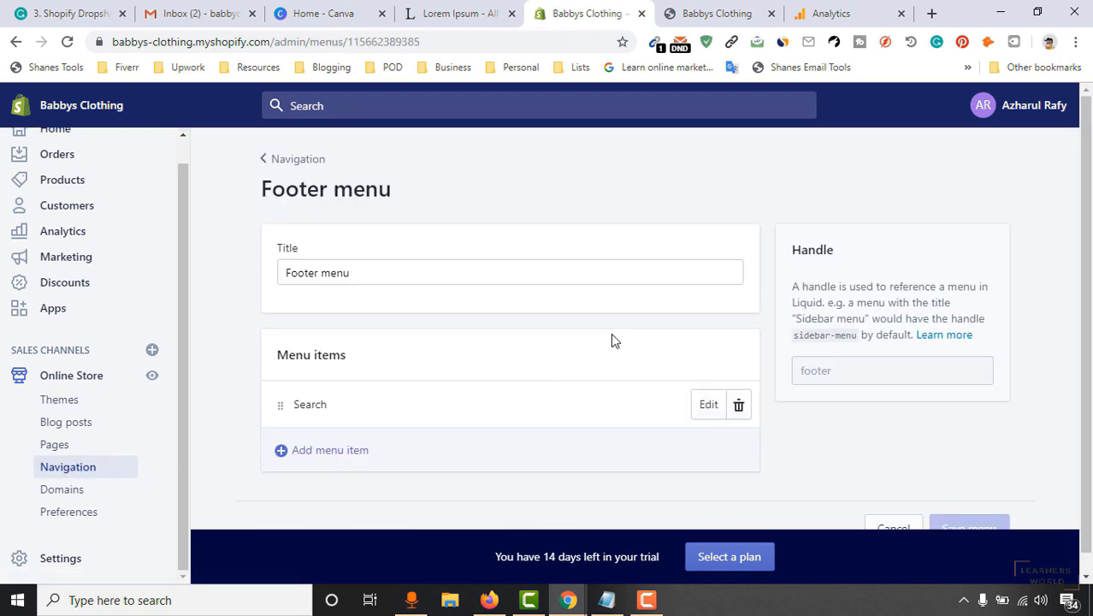
pyautogui.moveTo(386, 280); pyautogui.dragTo(268, 264)
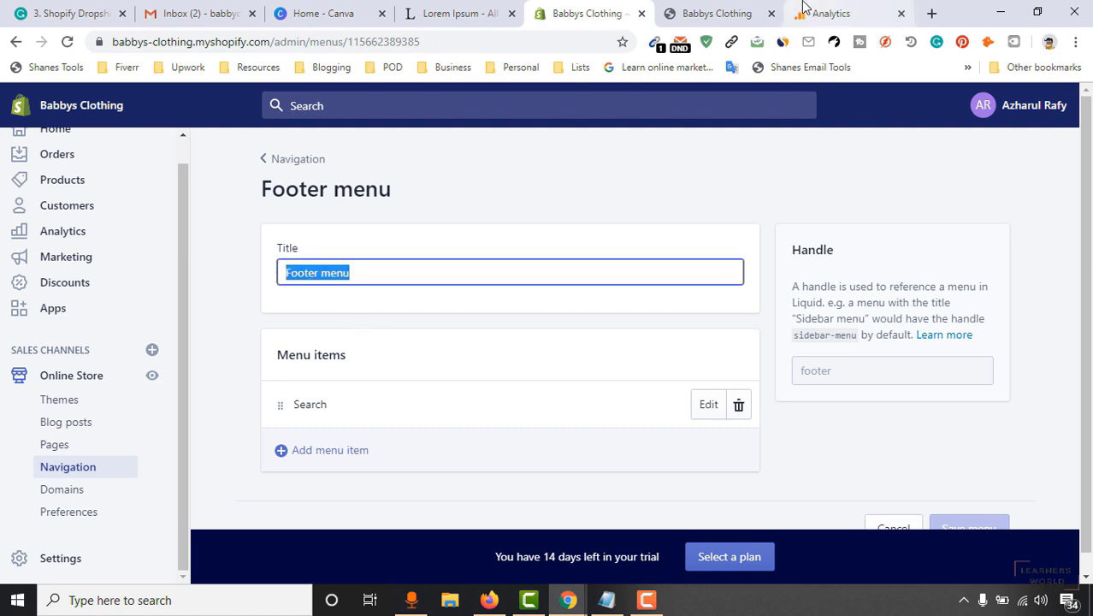
pyautogui.click(719, 13)
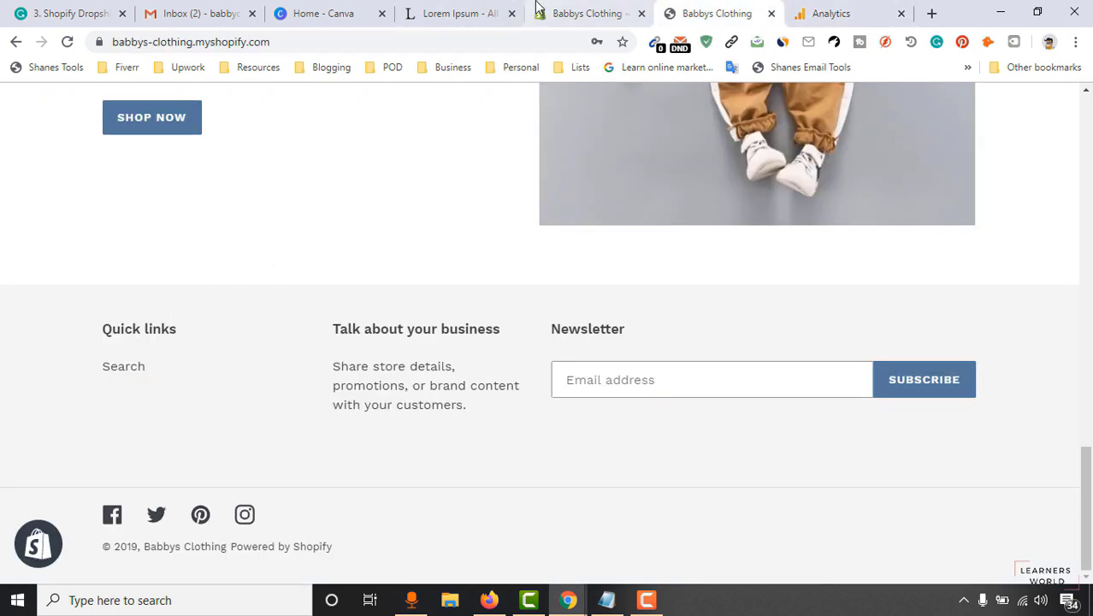
pyautogui.click(548, 13)
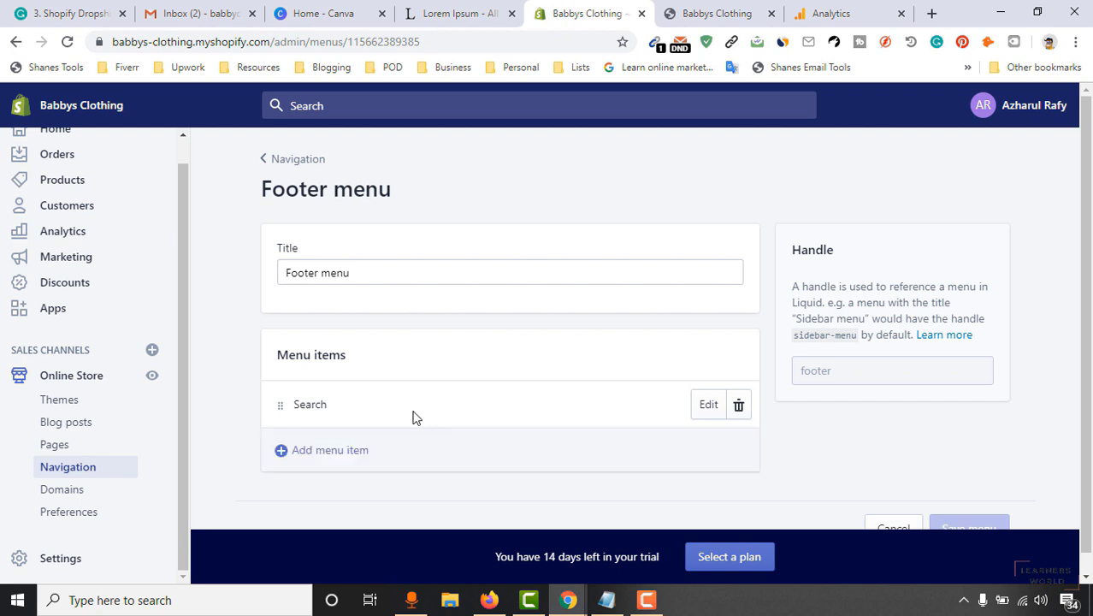
pyautogui.click(367, 462)
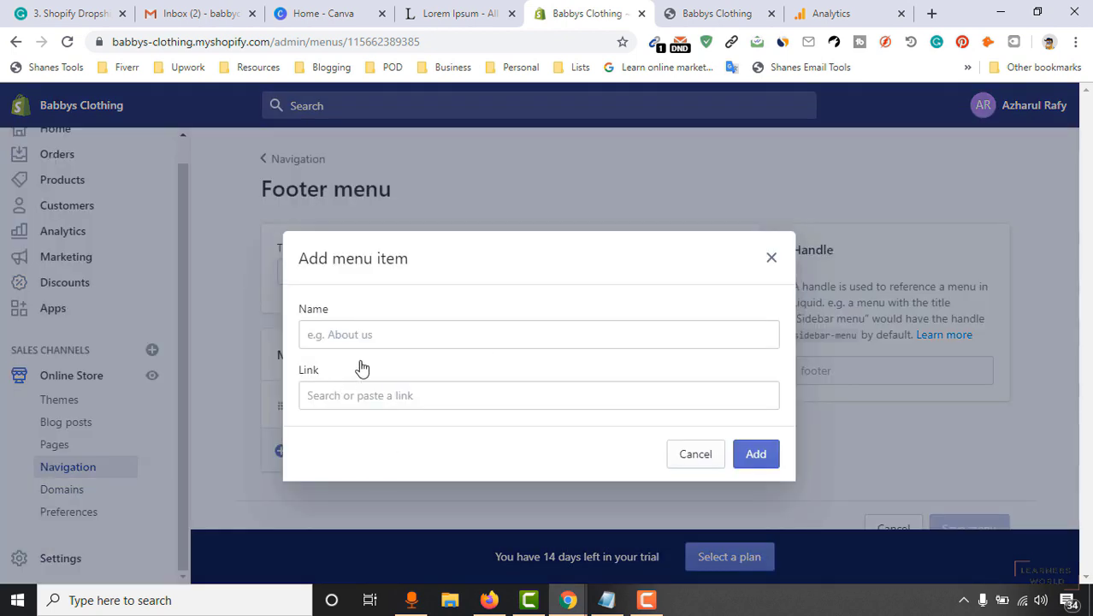
# Add a 'Privacy Policy' footer item linked to the Privacy Policy page.
pyautogui.click(377, 336)
pyautogui.write('Privacy Policy')
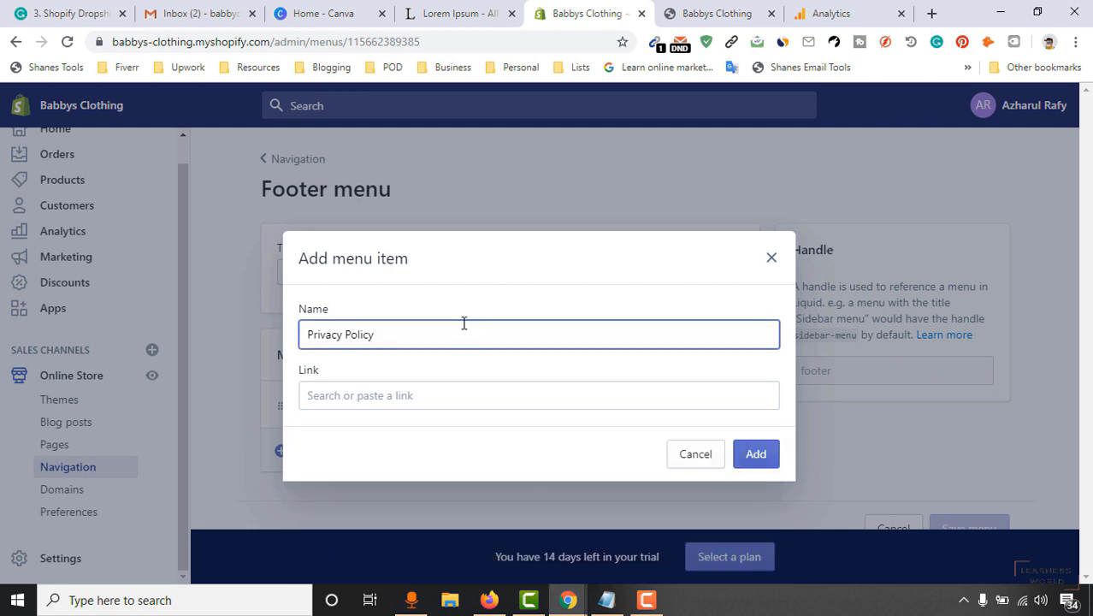
pyautogui.click(389, 397)
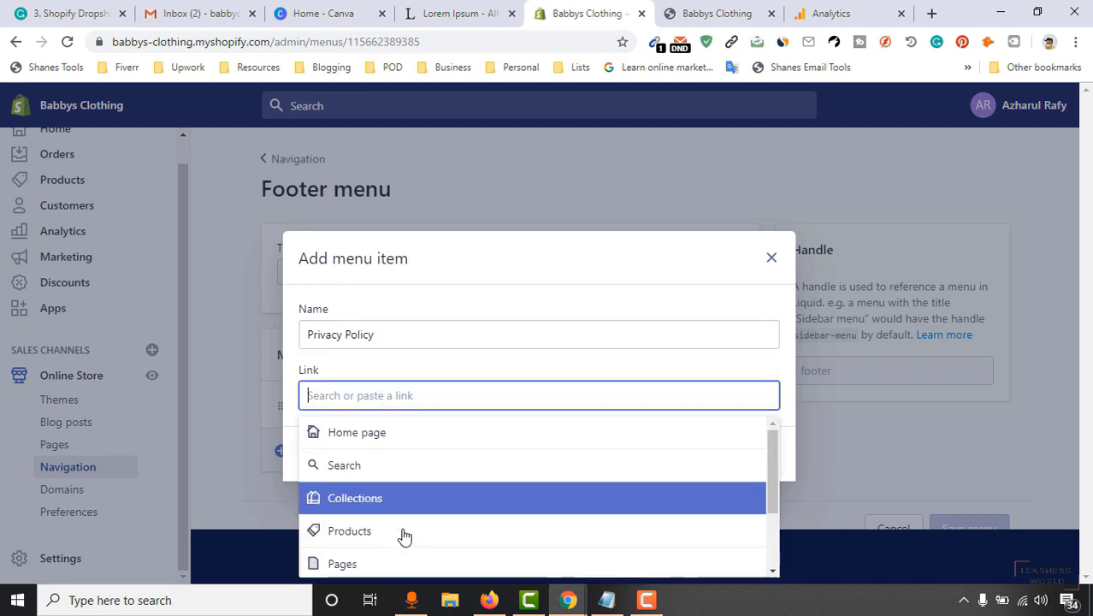
pyautogui.scroll(-3, 403, 526)
pyautogui.click(415, 564)
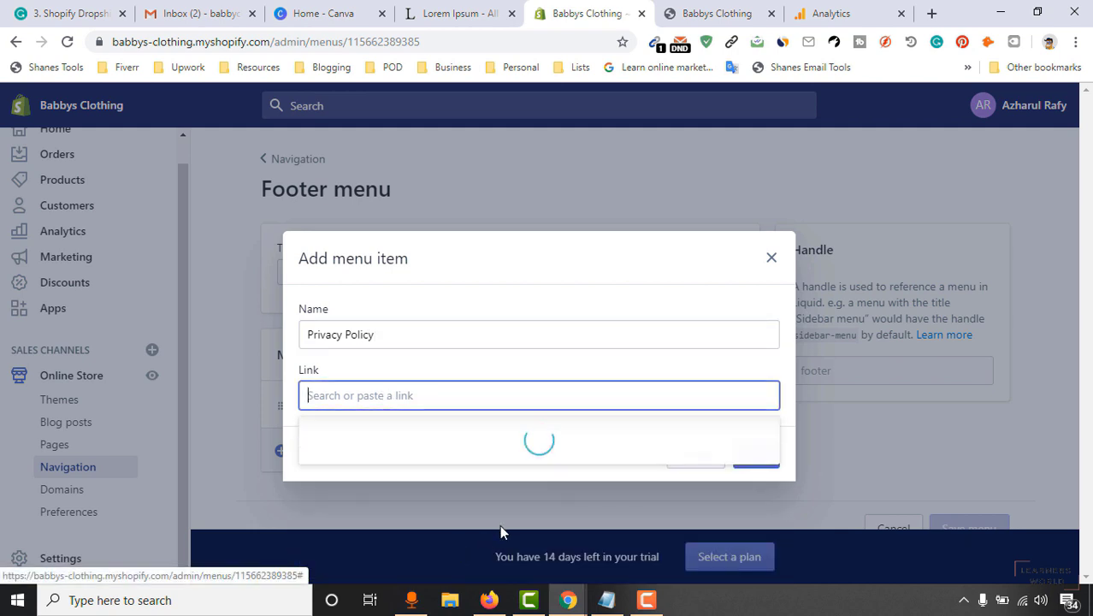
pyautogui.click(416, 476)
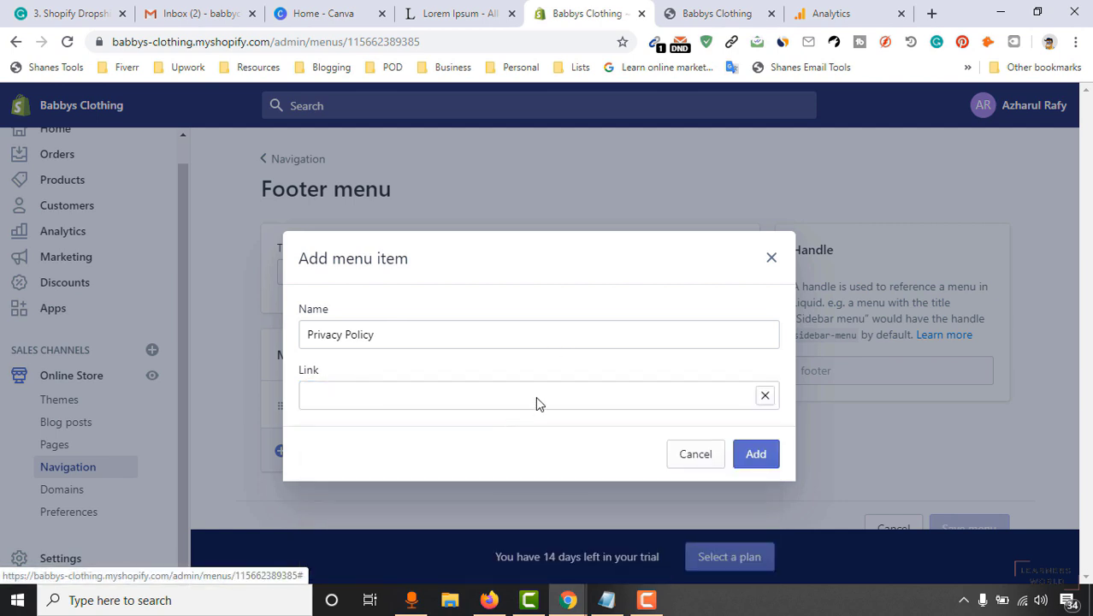
pyautogui.click(757, 456)
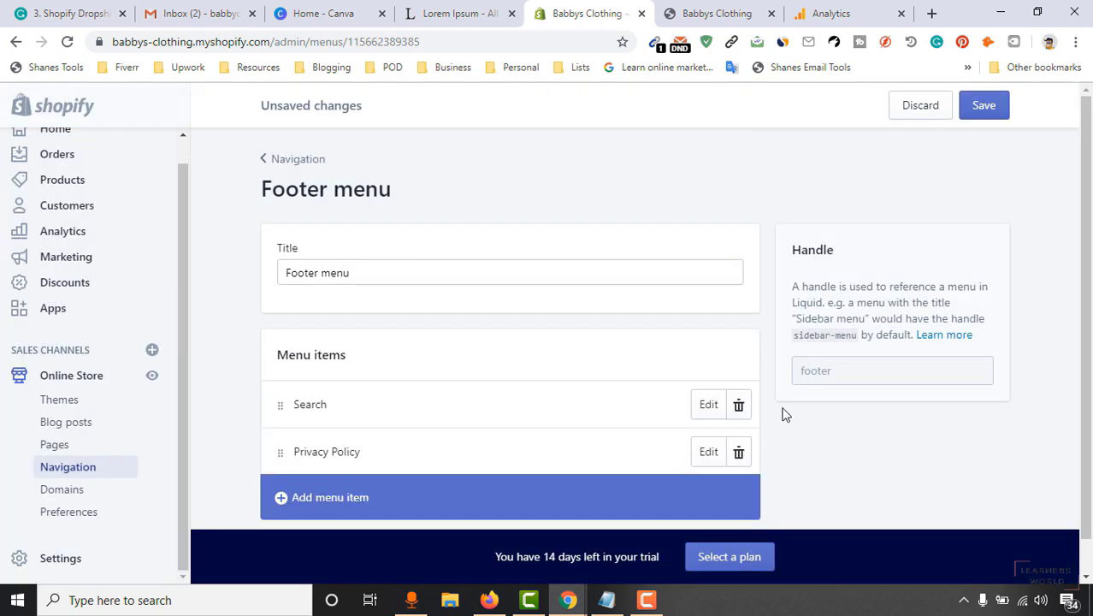
# Add a footer item linked to the Terms of Service policy page.
pyautogui.scroll(-1, 548, 437)
pyautogui.click(329, 458)
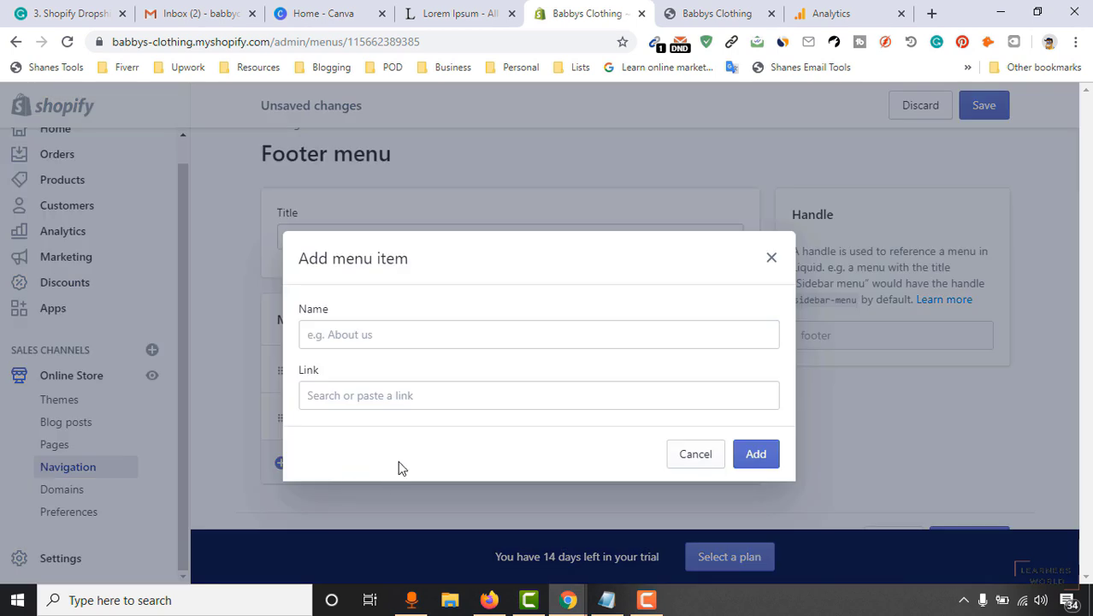
pyautogui.click(391, 333)
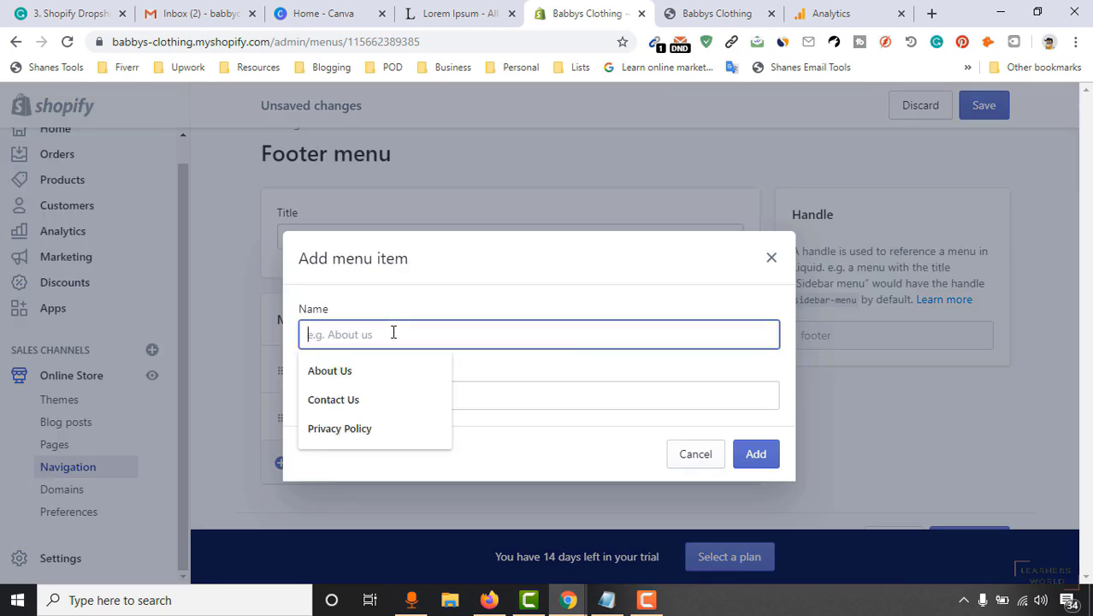
pyautogui.click(585, 402)
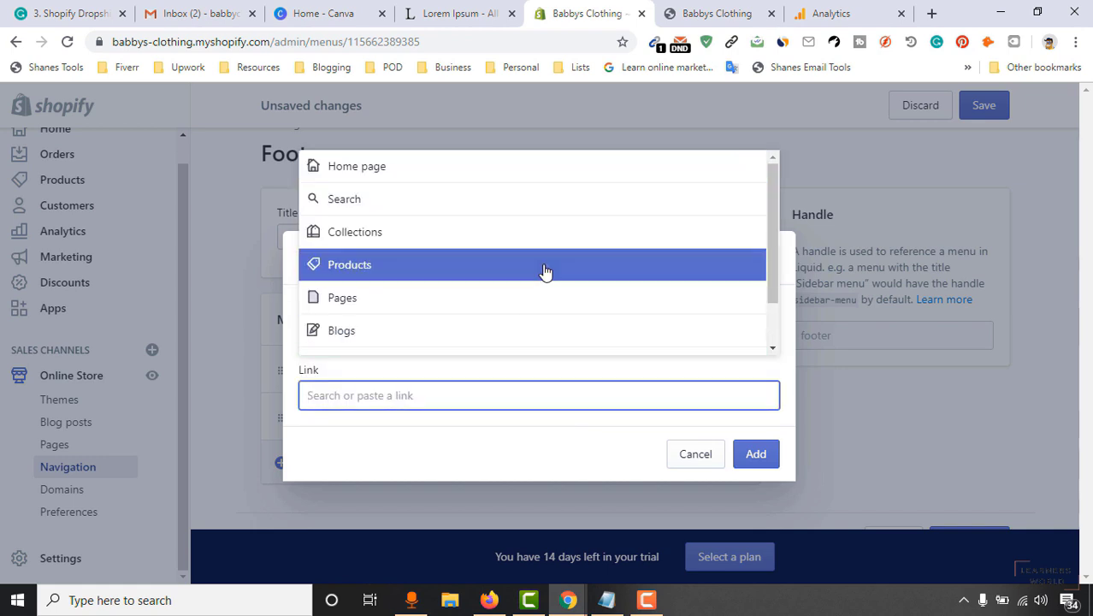
pyautogui.scroll(-2, 489, 342)
pyautogui.click(489, 341)
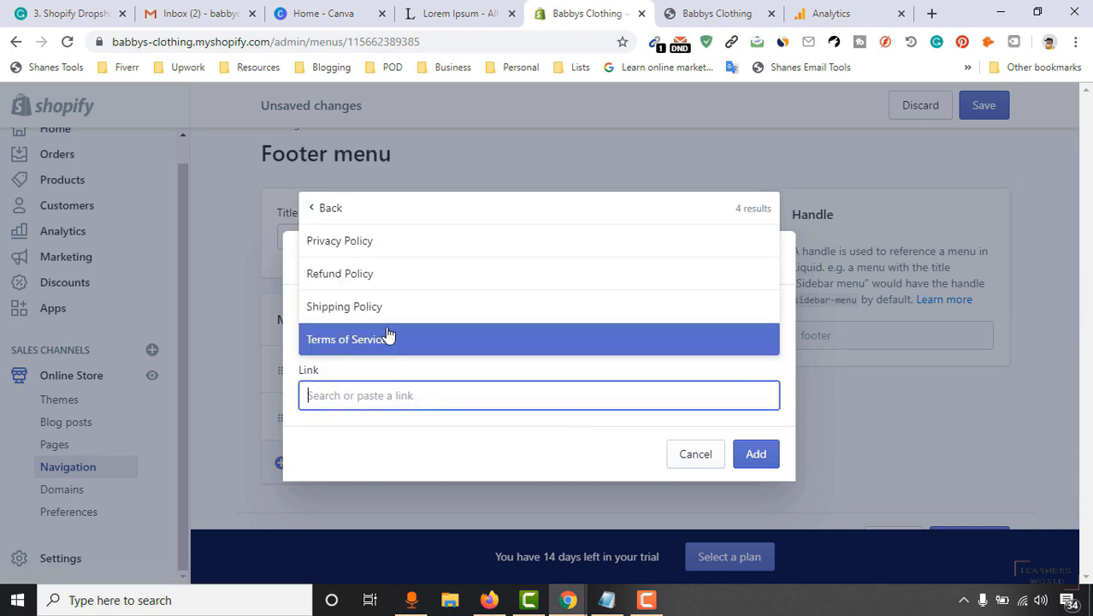
pyautogui.click(386, 338)
pyautogui.click(751, 456)
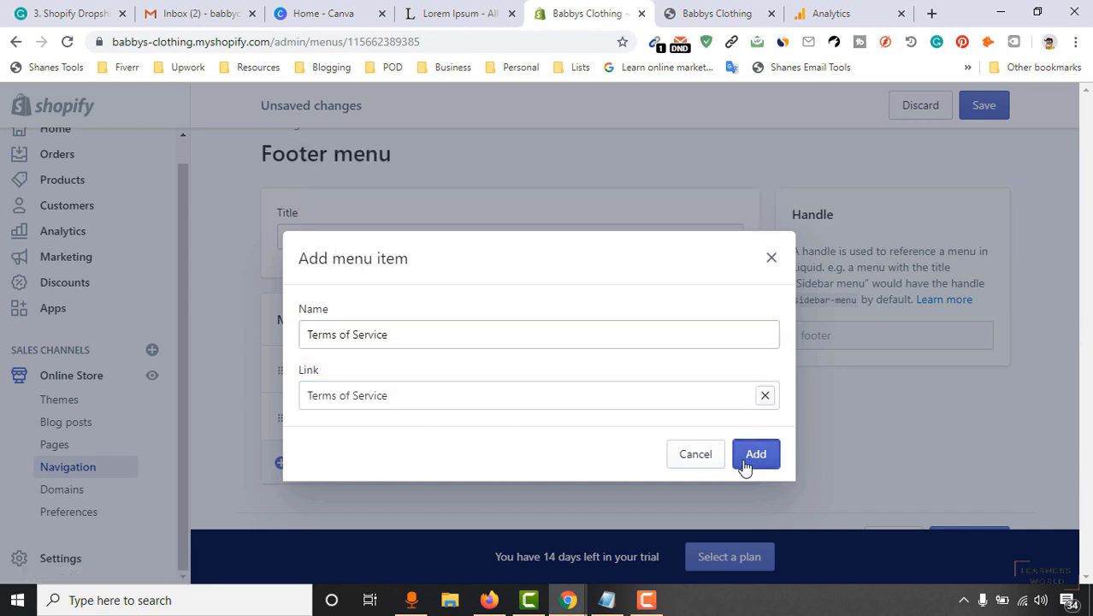
# Add a footer item linked to the Shipping Policy page.
pyautogui.scroll(-1, 356, 463)
pyautogui.click(356, 461)
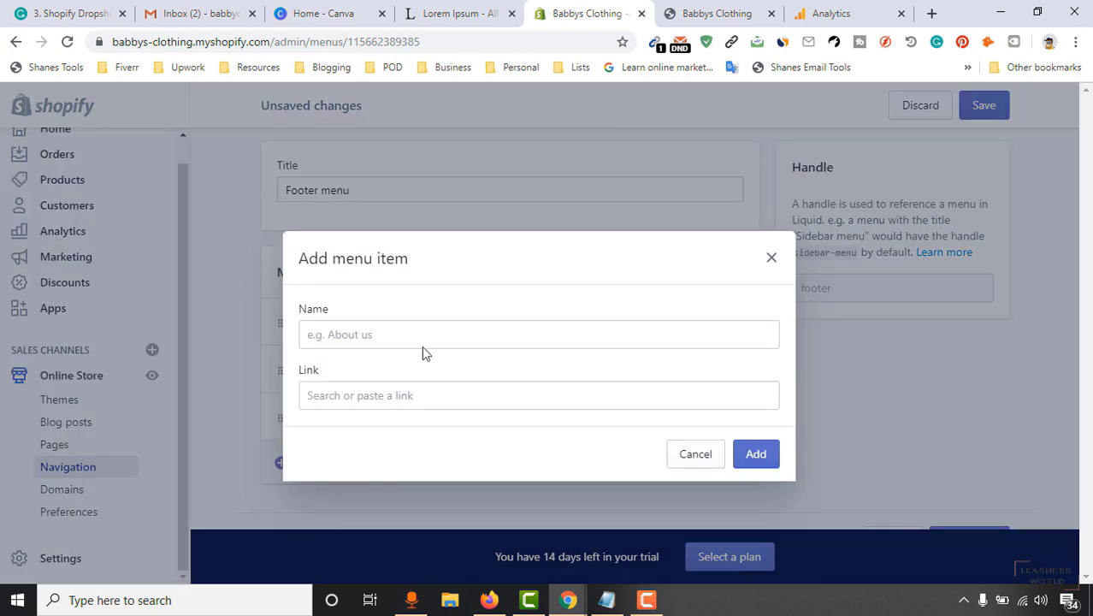
pyautogui.click(404, 400)
pyautogui.scroll(-2, 446, 305)
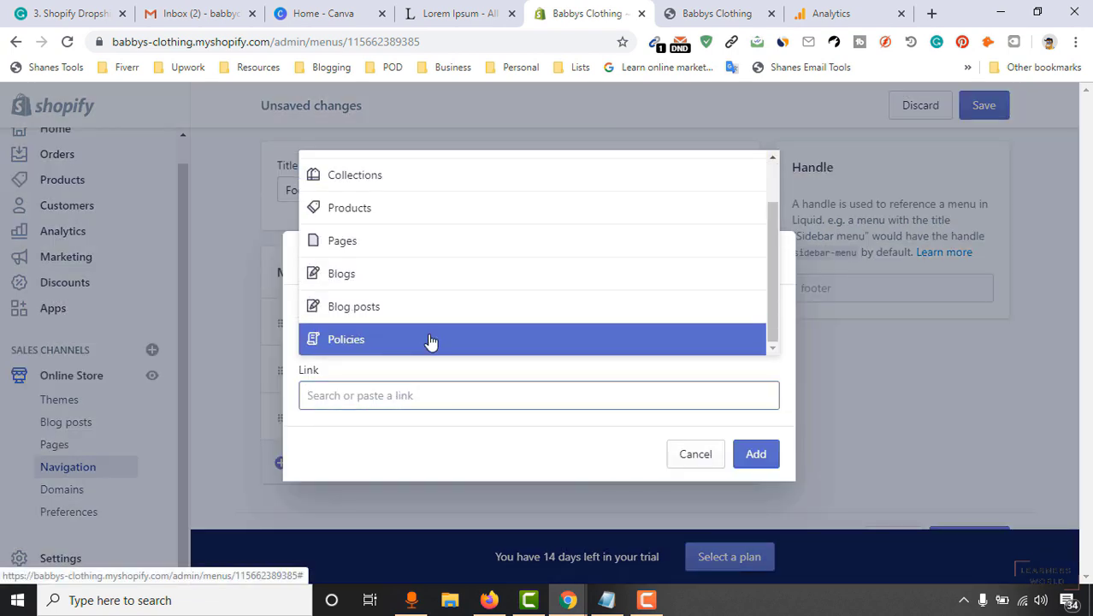
pyautogui.click(432, 342)
pyautogui.click(537, 315)
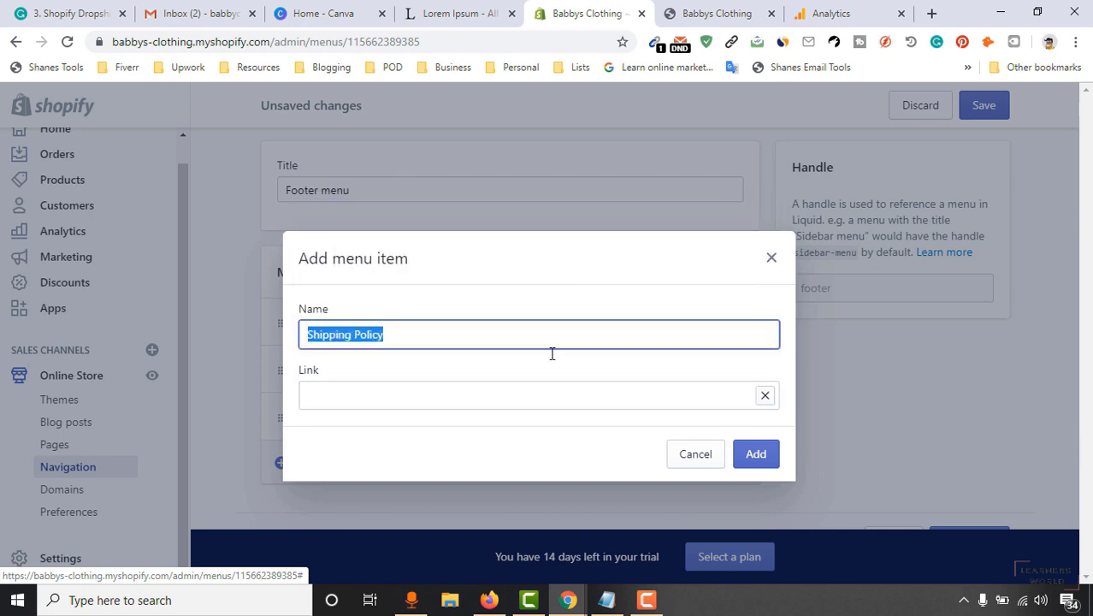
pyautogui.click(769, 454)
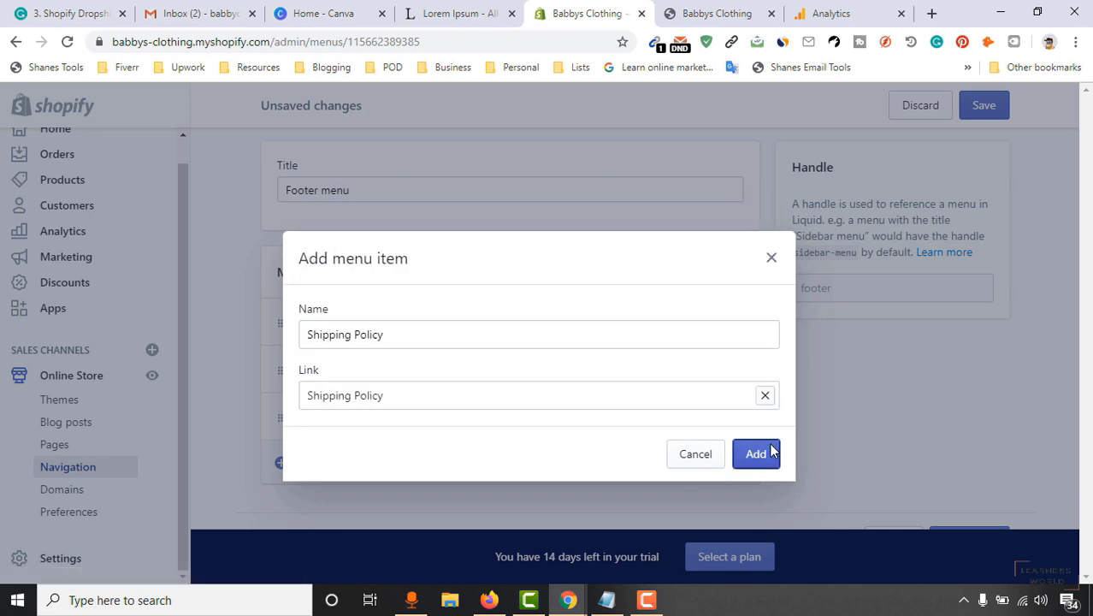
# Add a footer item linked to the Refund Policy page.
pyautogui.scroll(-1, 341, 459)
pyautogui.click(340, 459)
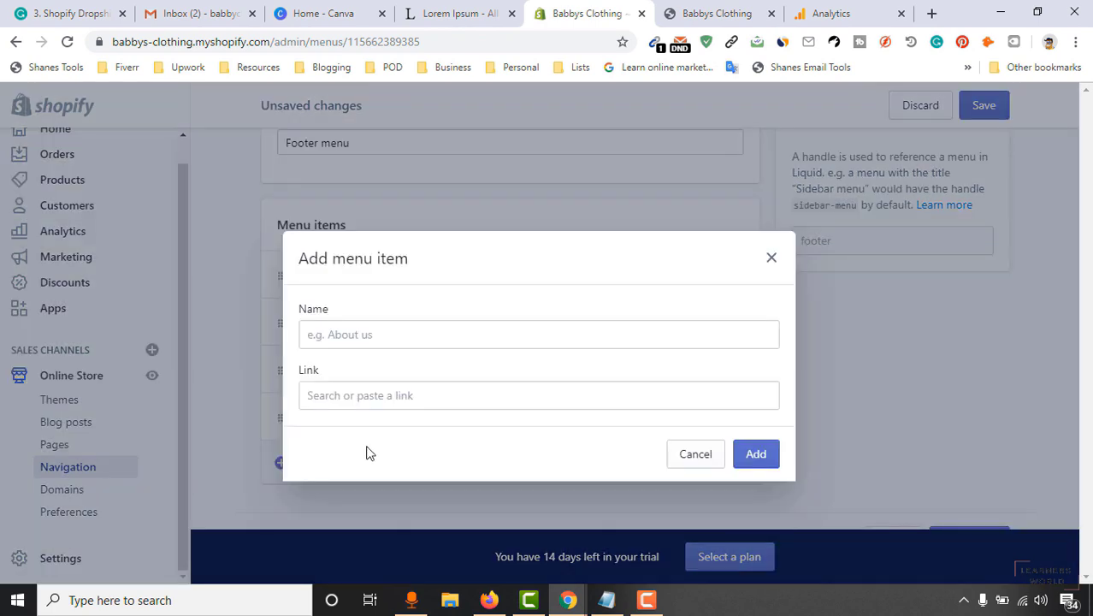
pyautogui.click(421, 340)
pyautogui.click(563, 404)
pyautogui.scroll(-1, 496, 280)
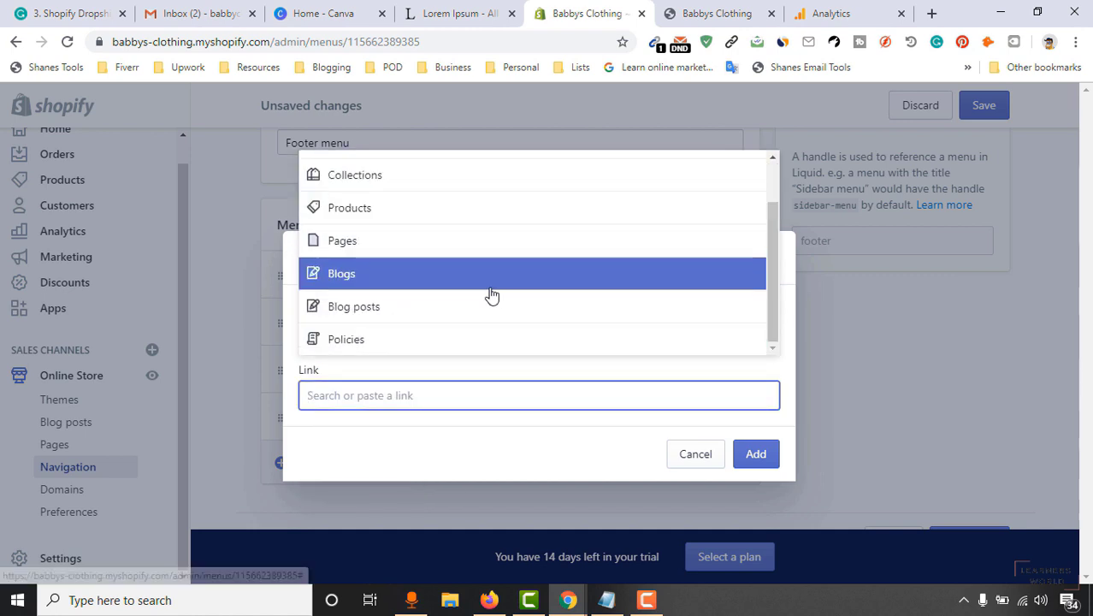
pyautogui.click(471, 342)
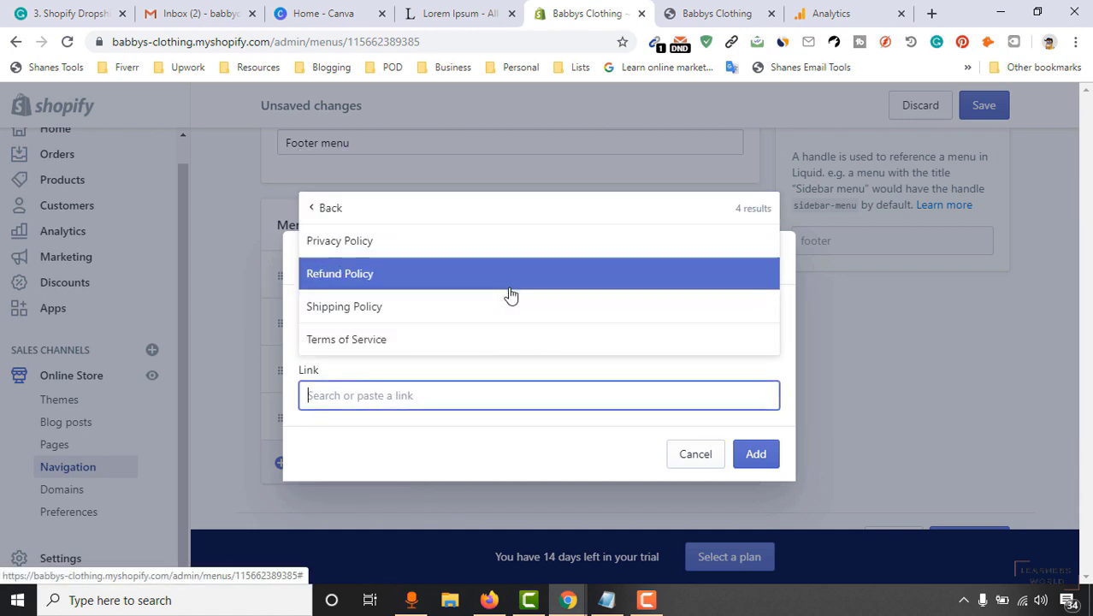
pyautogui.click(510, 282)
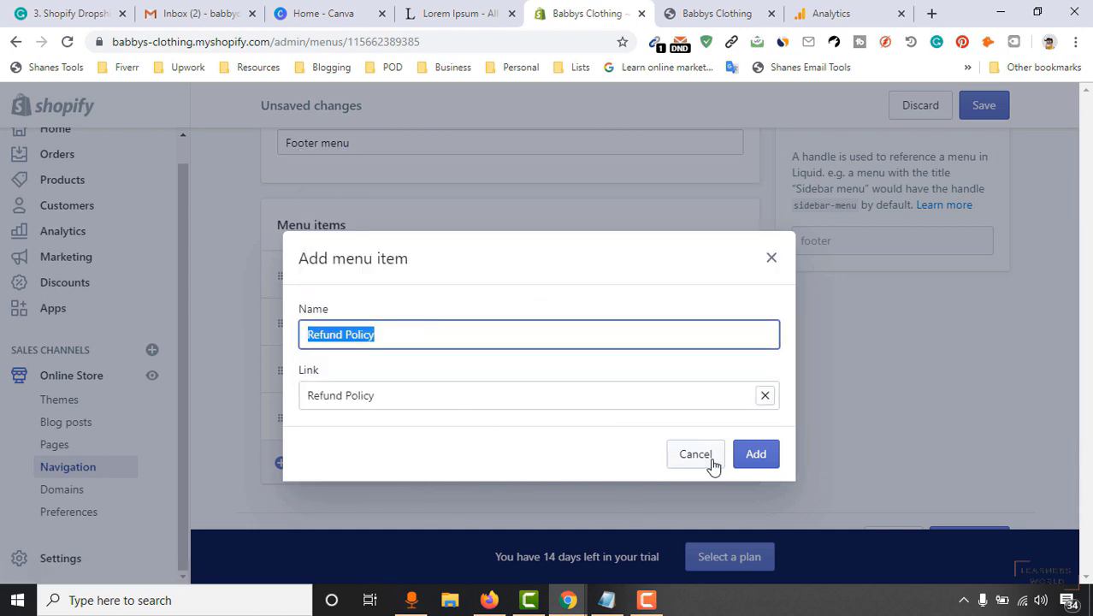
pyautogui.click(752, 456)
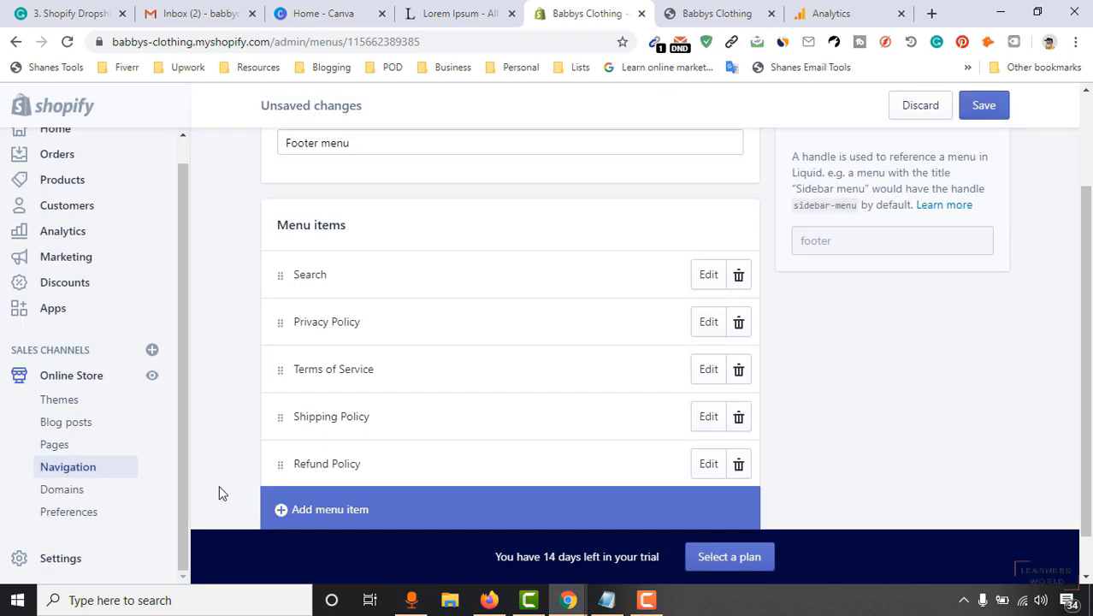
# Move Terms of Service above Privacy Policy in the footer menu.
pyautogui.scroll(1, 349, 358)
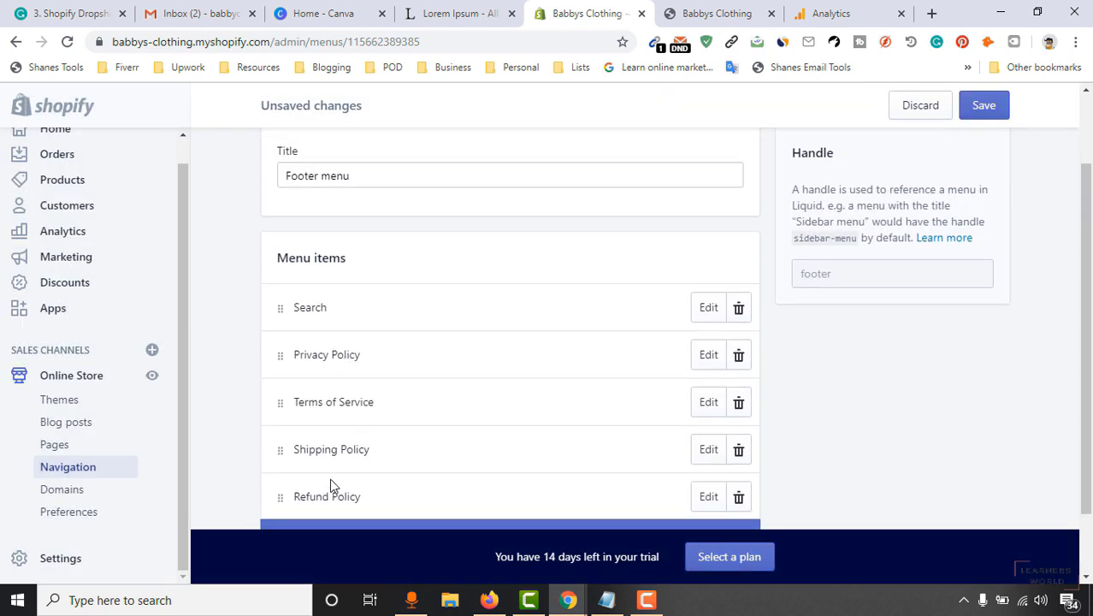
pyautogui.moveTo(340, 402); pyautogui.dragTo(359, 354)
pyautogui.moveTo(282, 401); pyautogui.dragTo(277, 342)
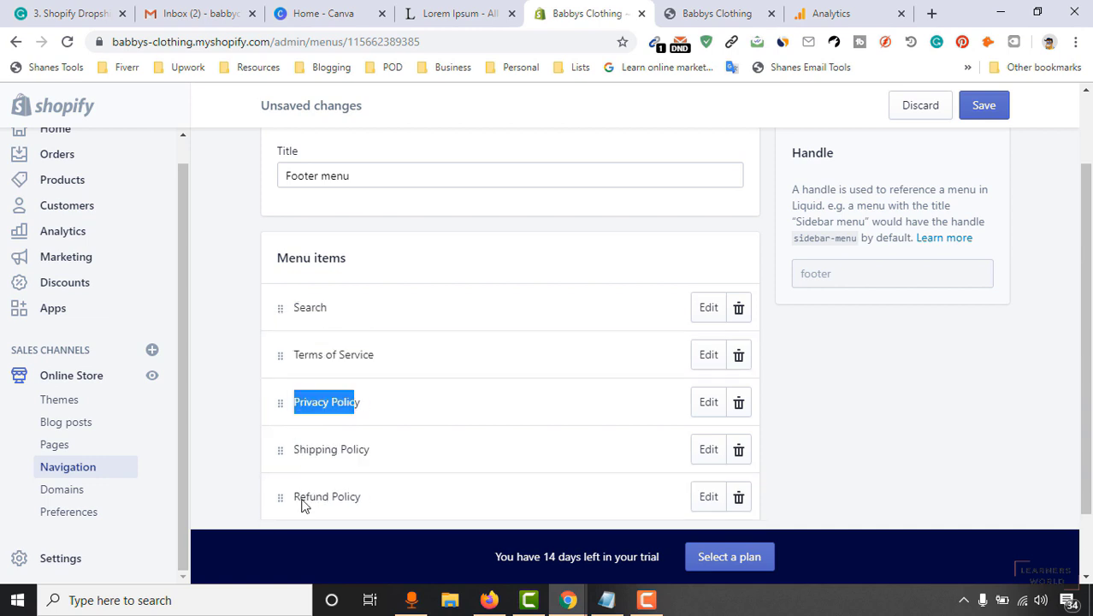
pyautogui.click(240, 417)
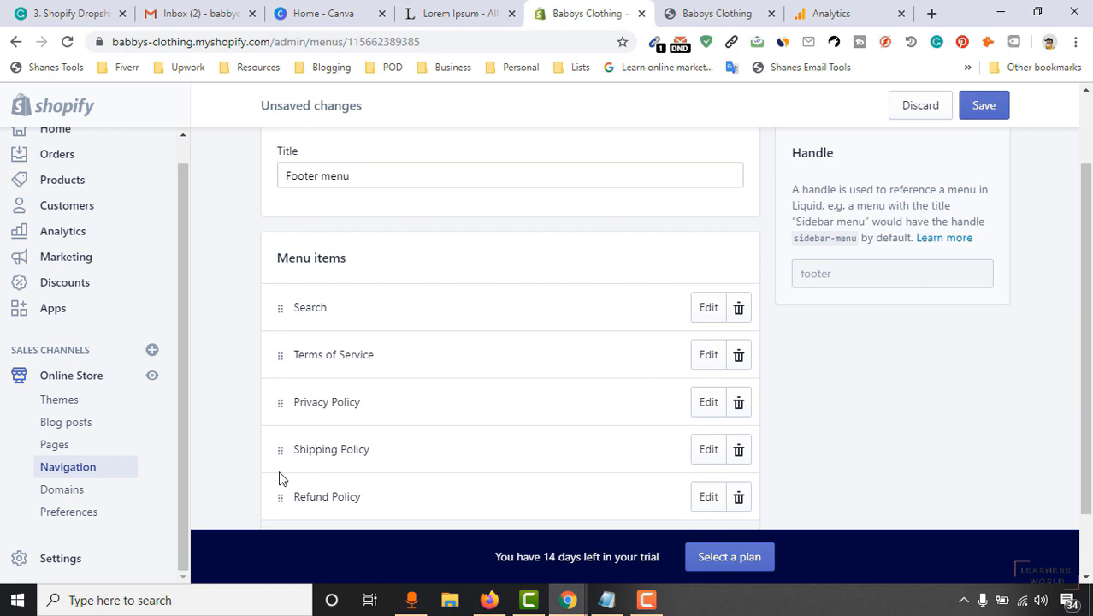
pyautogui.moveTo(279, 496)
pyautogui.mouseDown()
pyautogui.moveTo(275, 459)
pyautogui.moveTo(281, 496)
pyautogui.mouseUp()
# Delete the Search item from the footer menu and save it.
pyautogui.click(739, 308)
pyautogui.click(732, 260)
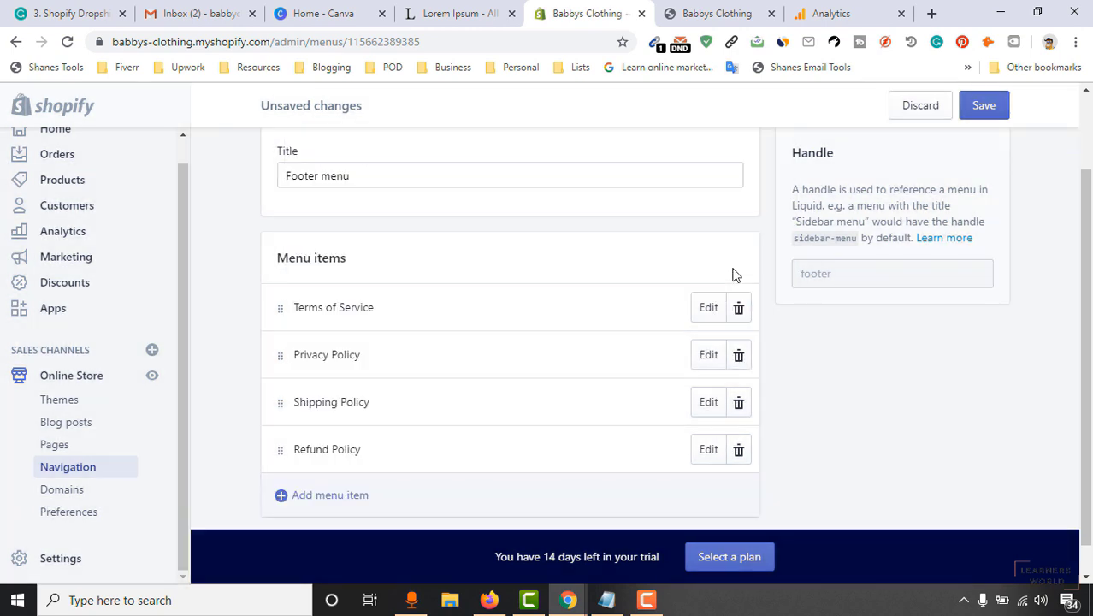
pyautogui.scroll(1, 379, 440)
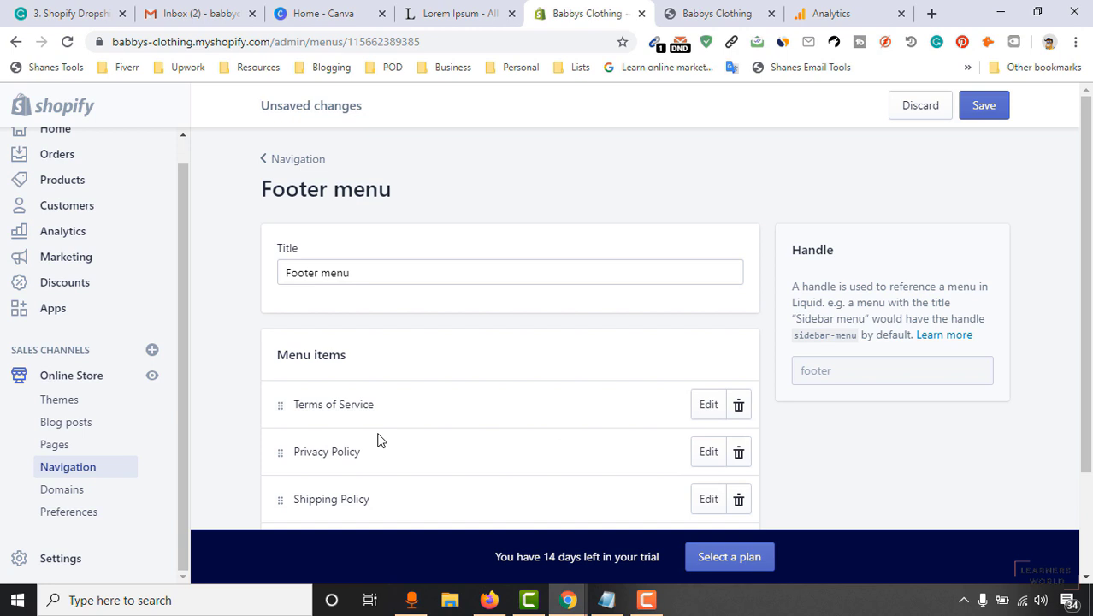
pyautogui.click(996, 107)
pyautogui.scroll(-2, 949, 311)
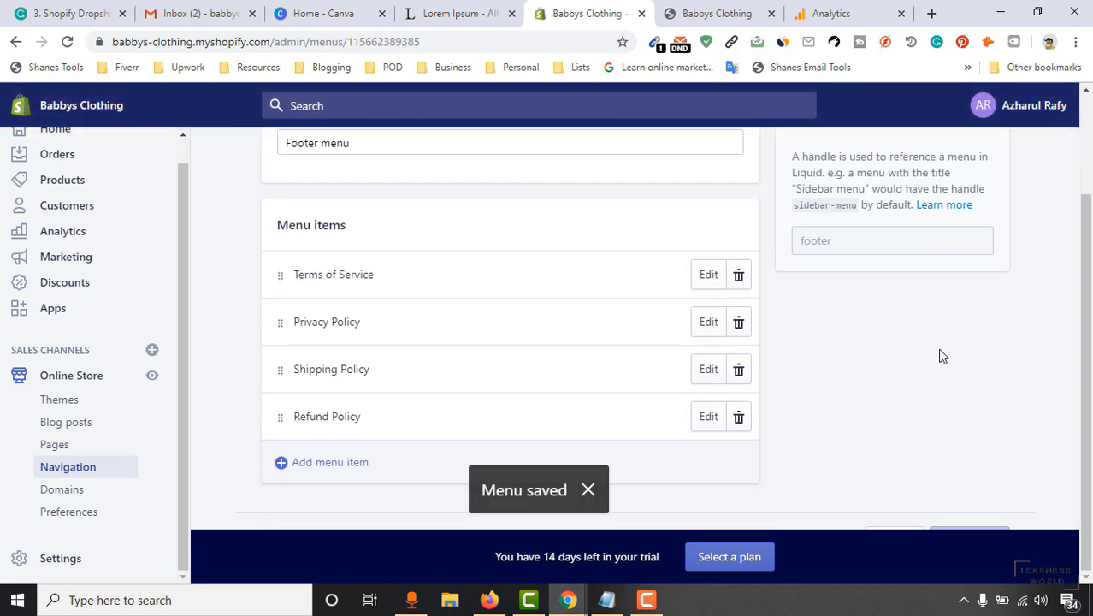
pyautogui.scroll(2, 939, 355)
# Reload the storefront to confirm the policy links under the Quick links footer heading.
pyautogui.hotkey('ctrl', 'Tab')
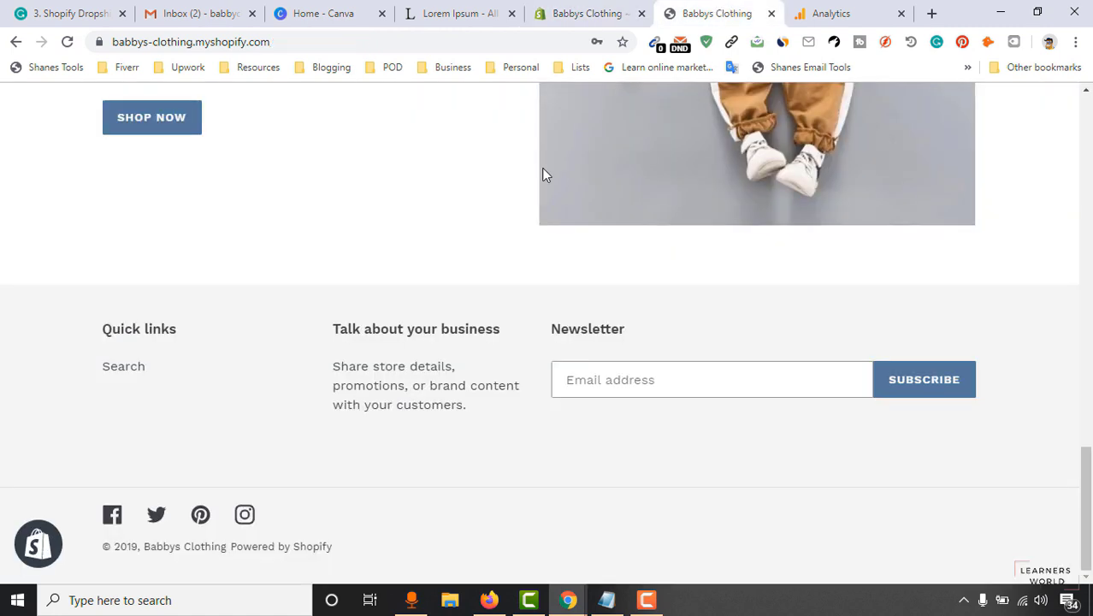
pyautogui.click(67, 41)
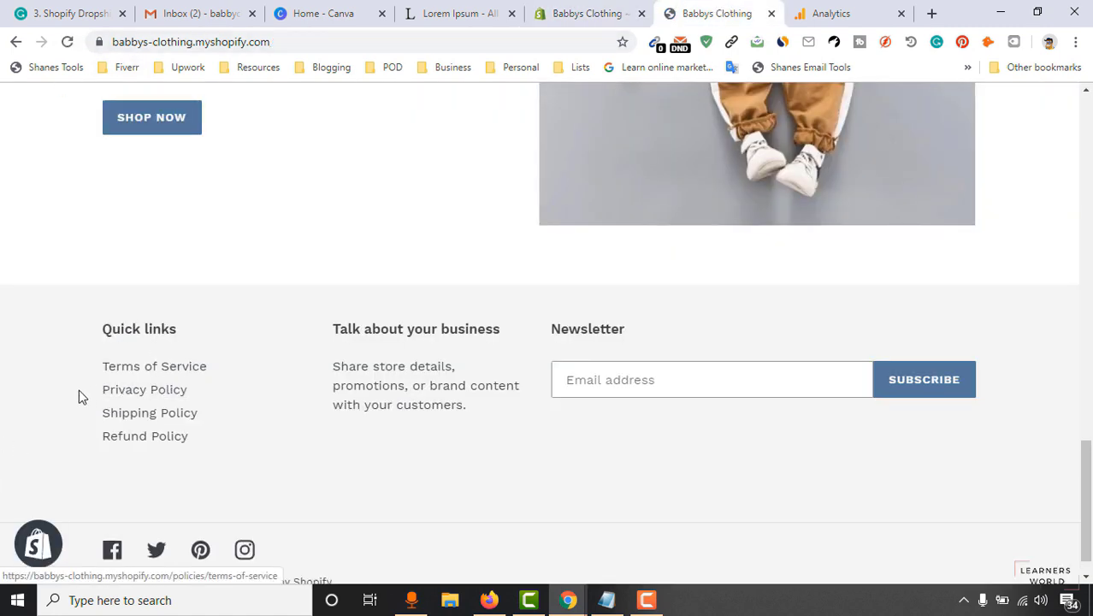
pyautogui.tripleClick(159, 328)
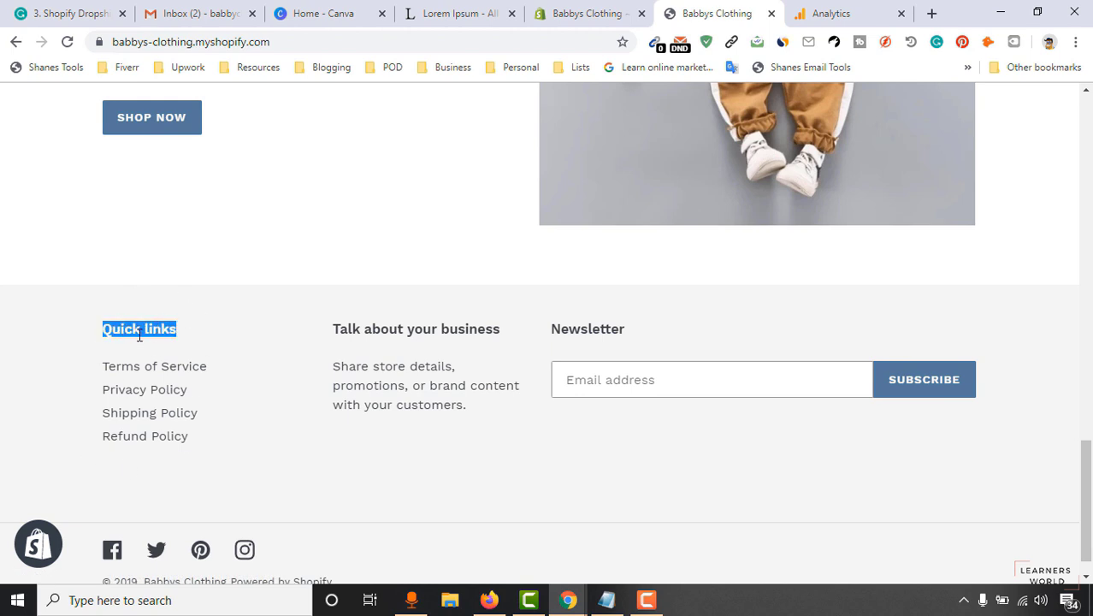
# Open the Online Store themes and customize the current Debut theme.
pyautogui.click(631, 11)
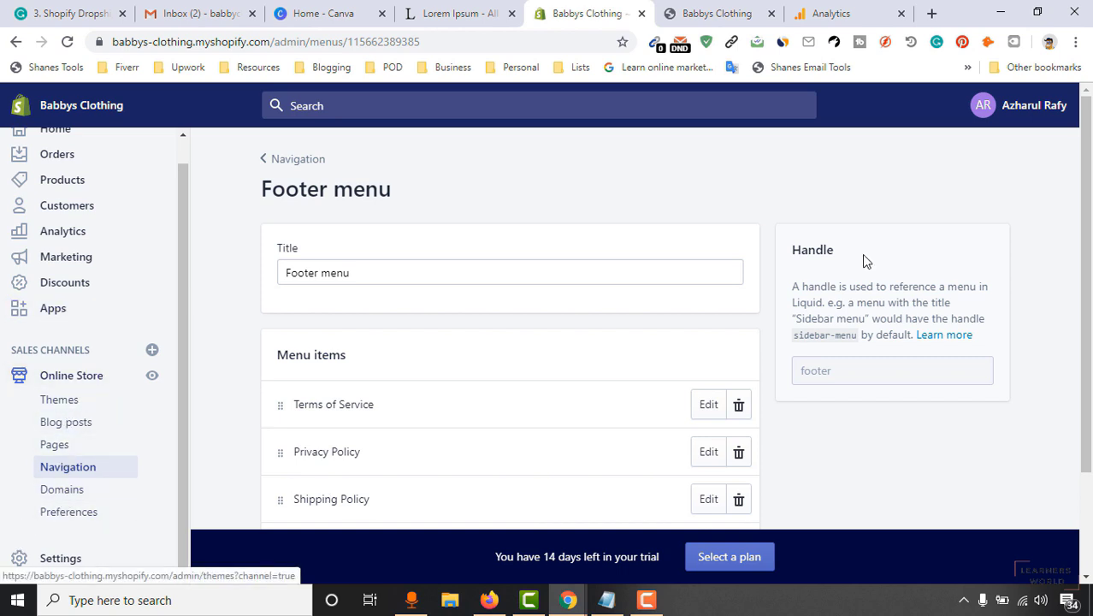
pyautogui.click(67, 402)
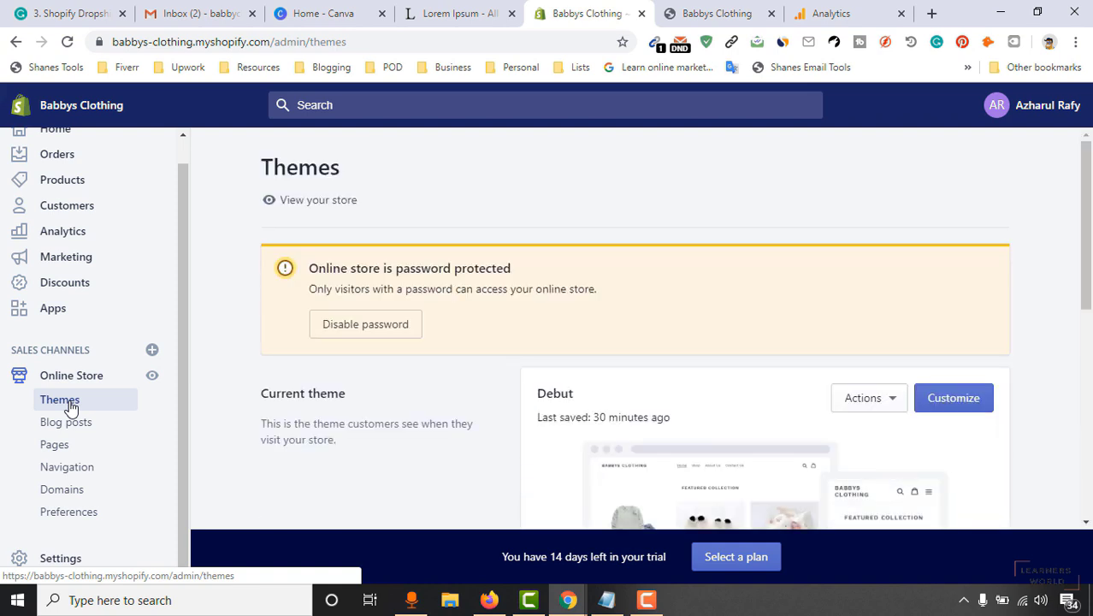
pyautogui.click(963, 395)
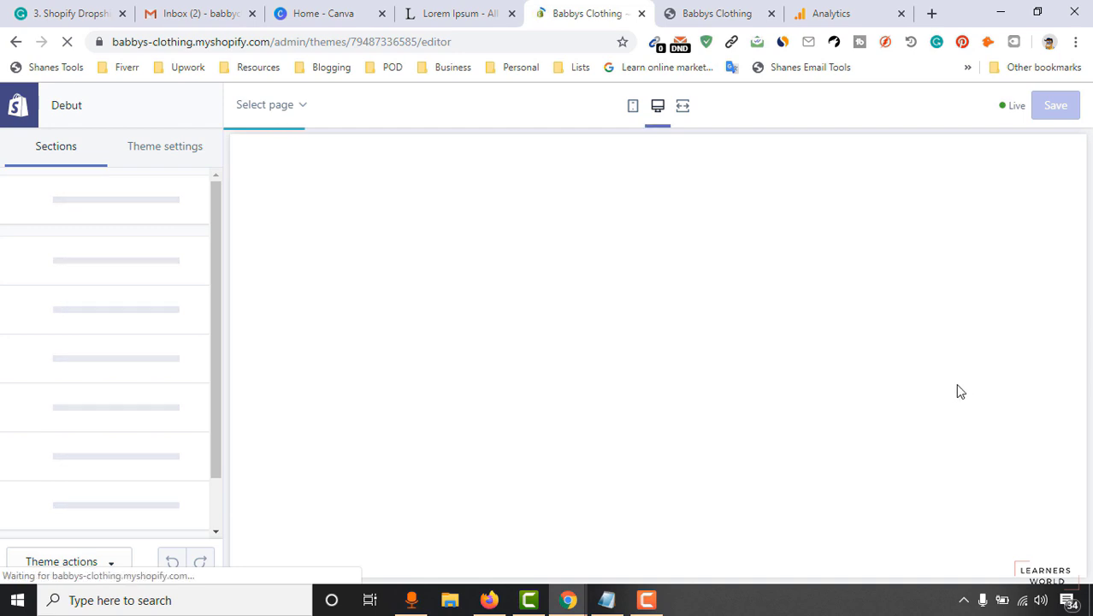
# In the Footer section, replace the Quick links heading with 'Important Pages:'.
pyautogui.scroll(-1, 117, 427)
pyautogui.scroll(-3, 117, 427)
pyautogui.click(86, 499)
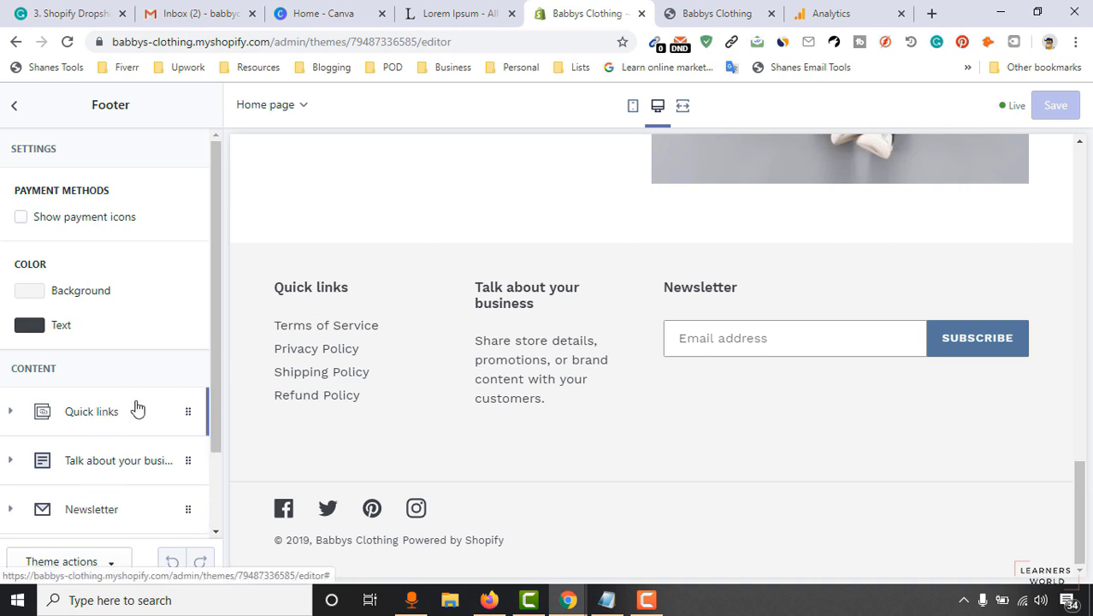
pyautogui.click(82, 419)
pyautogui.scroll(-2, 120, 409)
pyautogui.moveTo(91, 323); pyautogui.dragTo(0, 342)
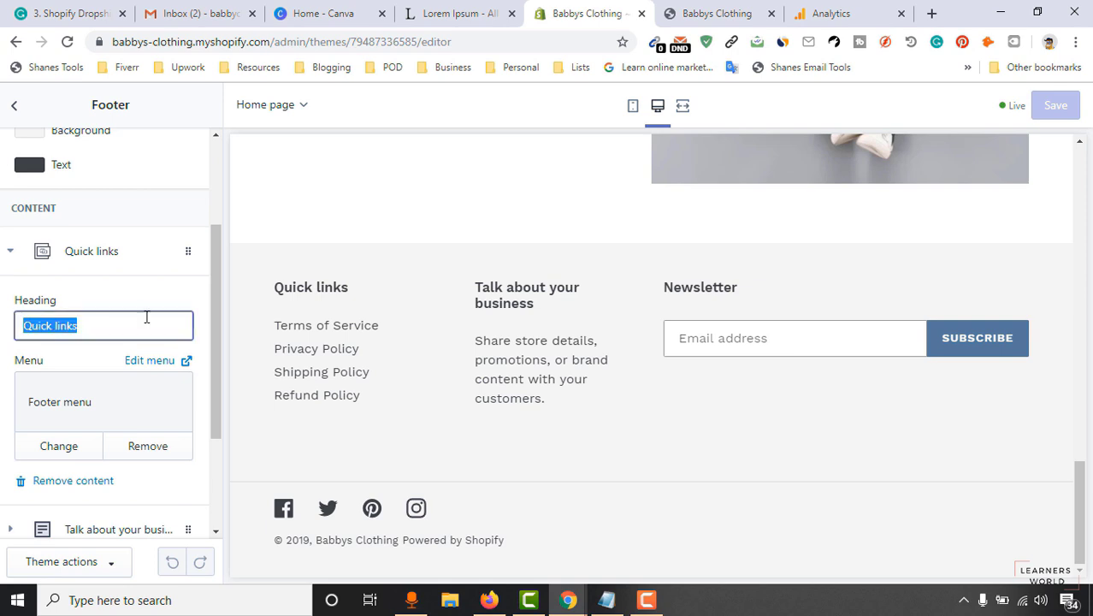
pyautogui.write('I')
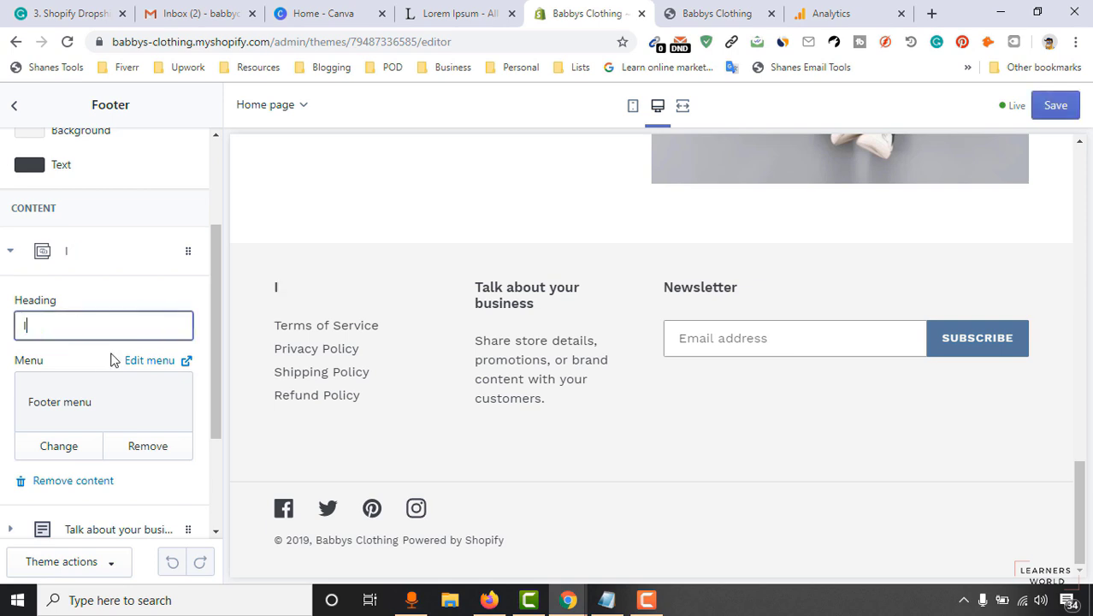
pyautogui.write('mportant')
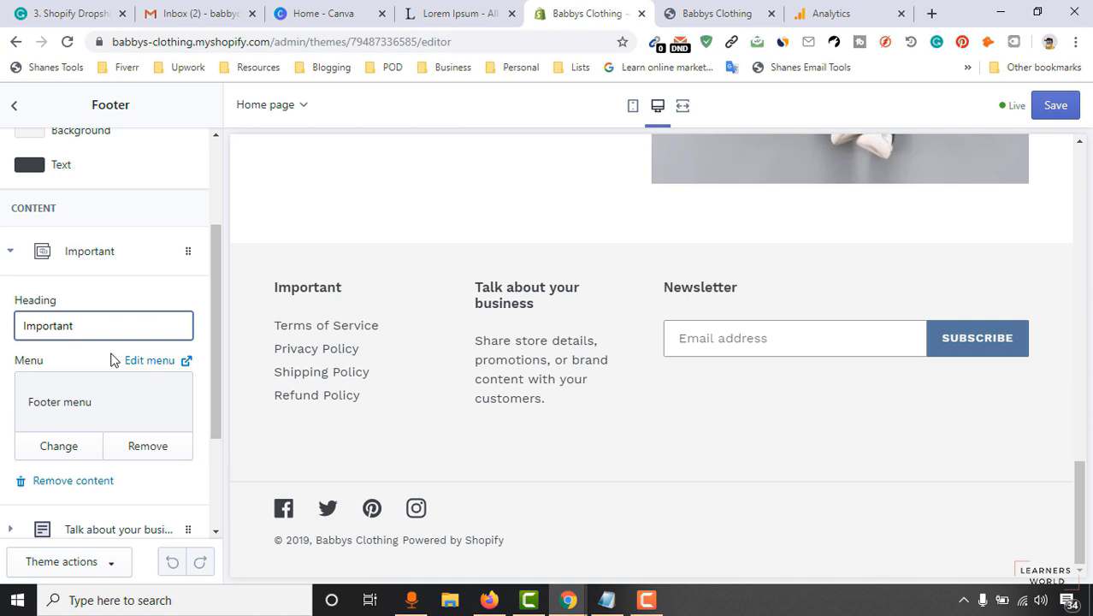
pyautogui.write(' Pasges:')
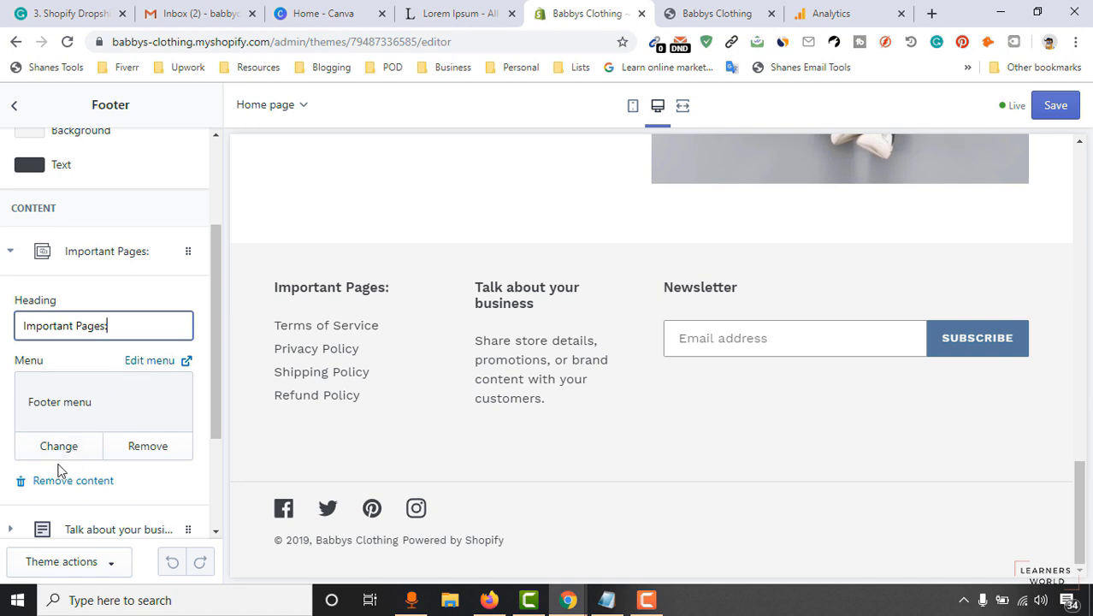
pyautogui.scroll(-2, 69, 470)
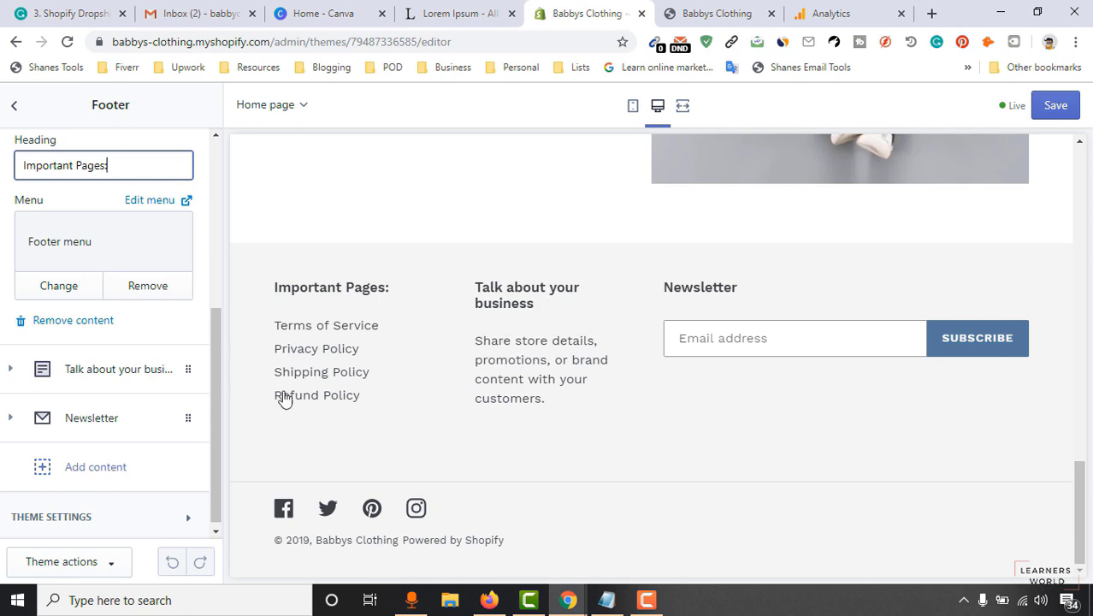
# Rename the Talk about your business heading to 'Our Story'.
pyautogui.click(94, 384)
pyautogui.click(110, 351)
pyautogui.moveTo(177, 247); pyautogui.dragTo(0, 218)
pyautogui.write('Ou')
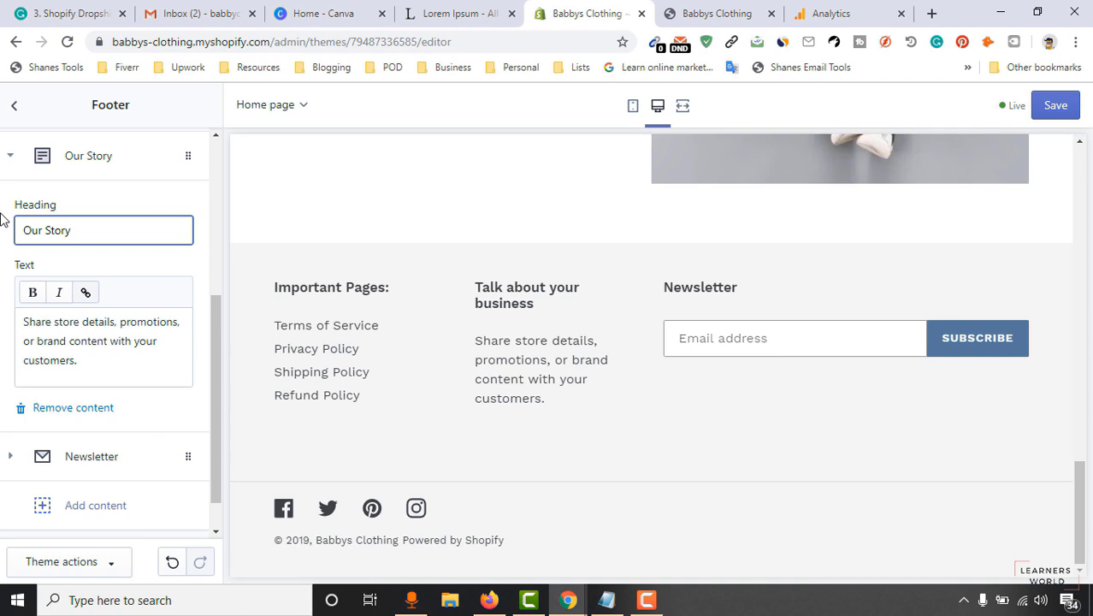
pyautogui.write('r Story')
# Replace the column's placeholder text with a Lorem Ipsum paragraph copied from the other tab.
pyautogui.moveTo(79, 360); pyautogui.dragTo(0, 321)
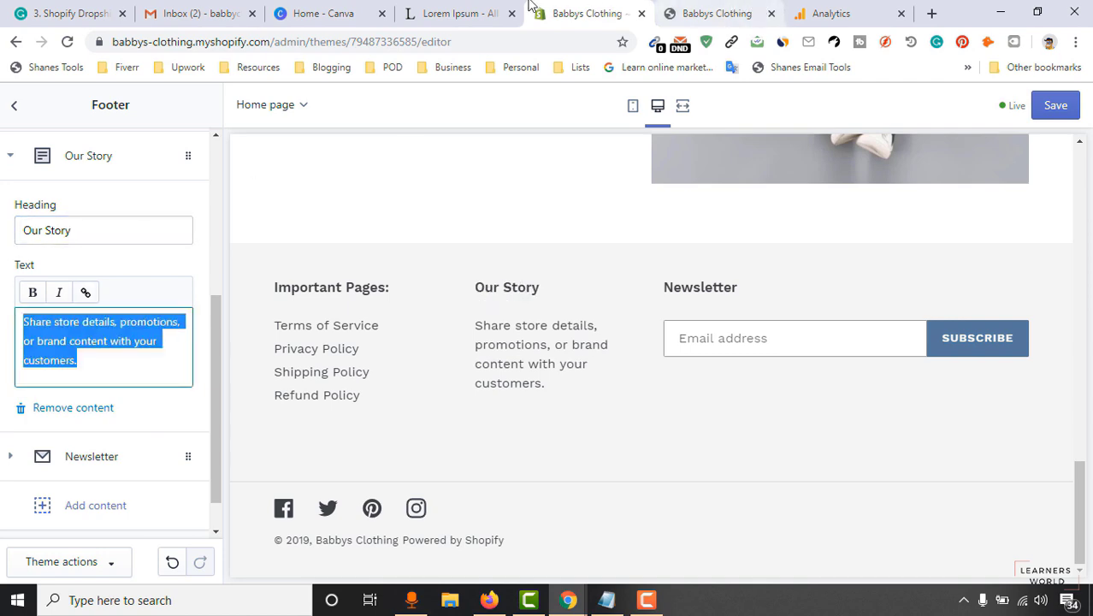
pyautogui.click(462, 13)
pyautogui.click(274, 201)
pyautogui.moveTo(177, 183); pyautogui.dragTo(312, 220)
pyautogui.hotkey('ctrl', 'c')
pyautogui.click(572, 12)
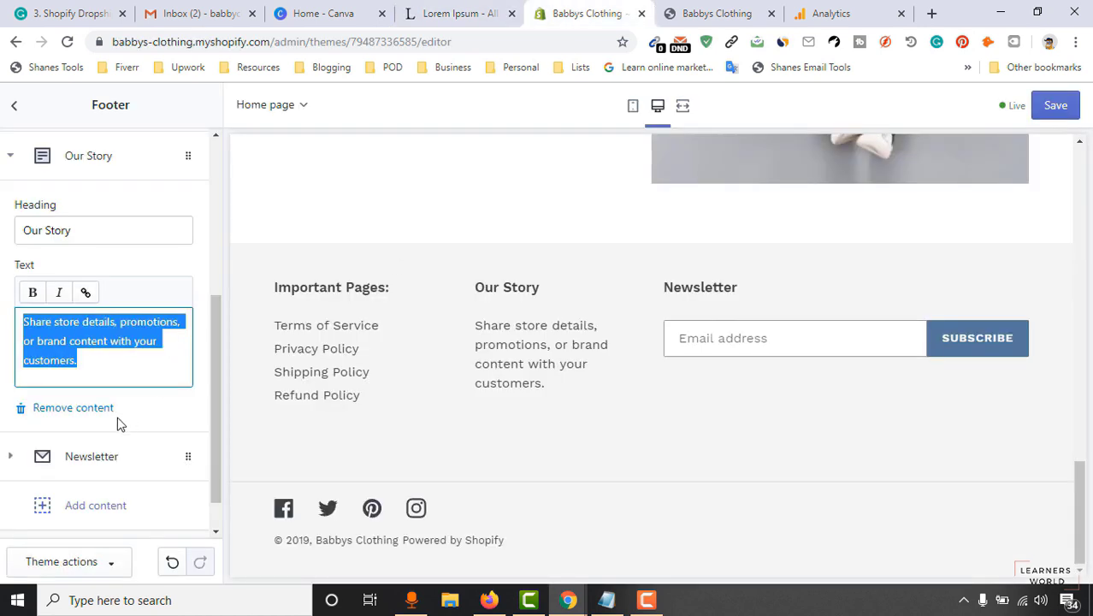
pyautogui.hotkey('ctrl', 'v')
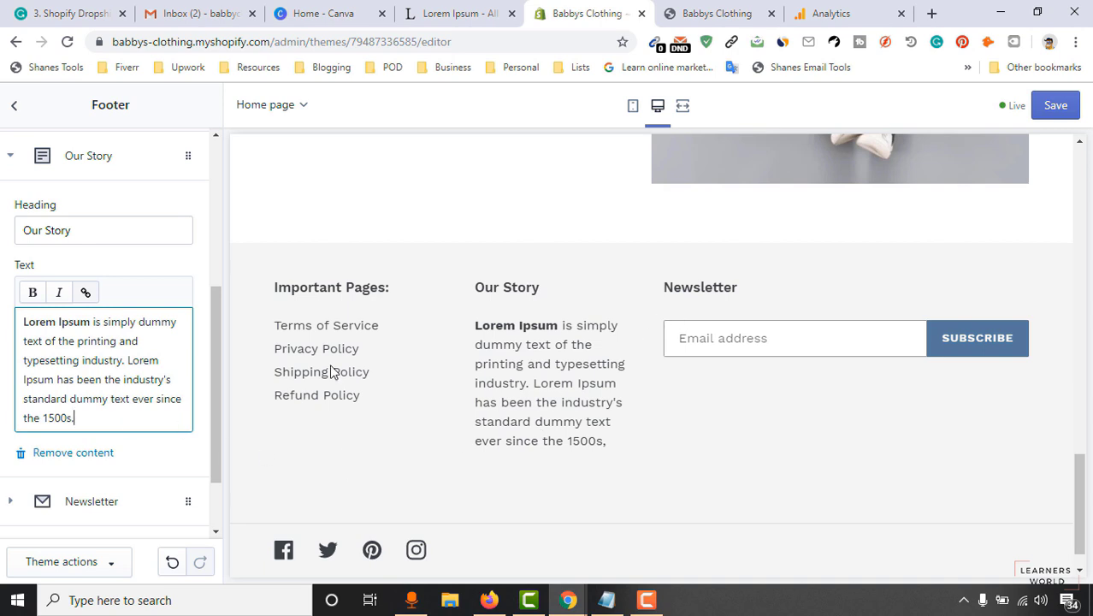
pyautogui.scroll(-1, 738, 353)
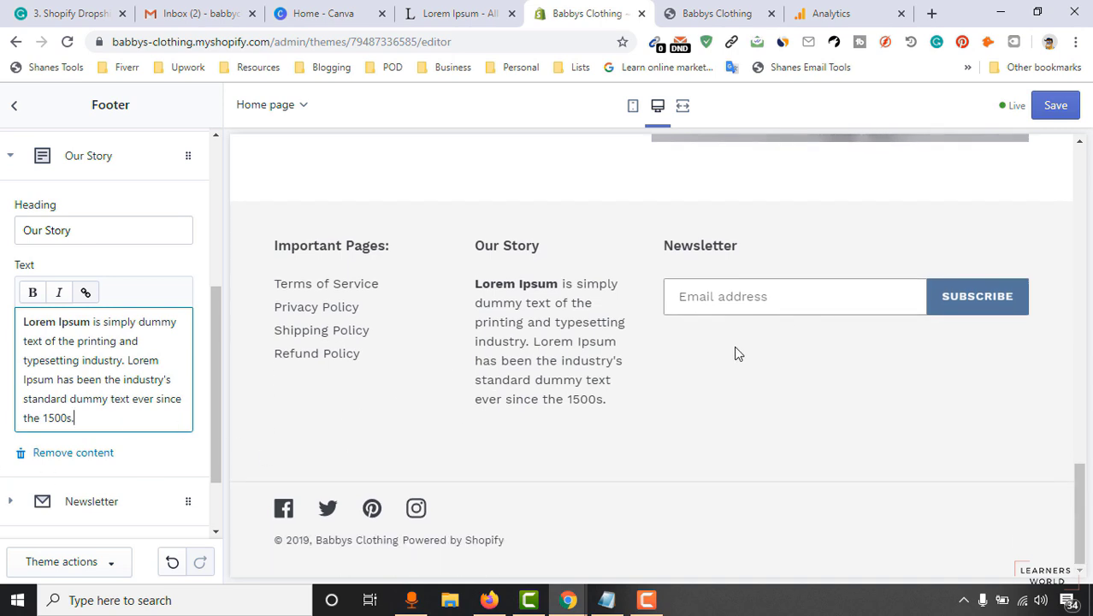
pyautogui.click(101, 500)
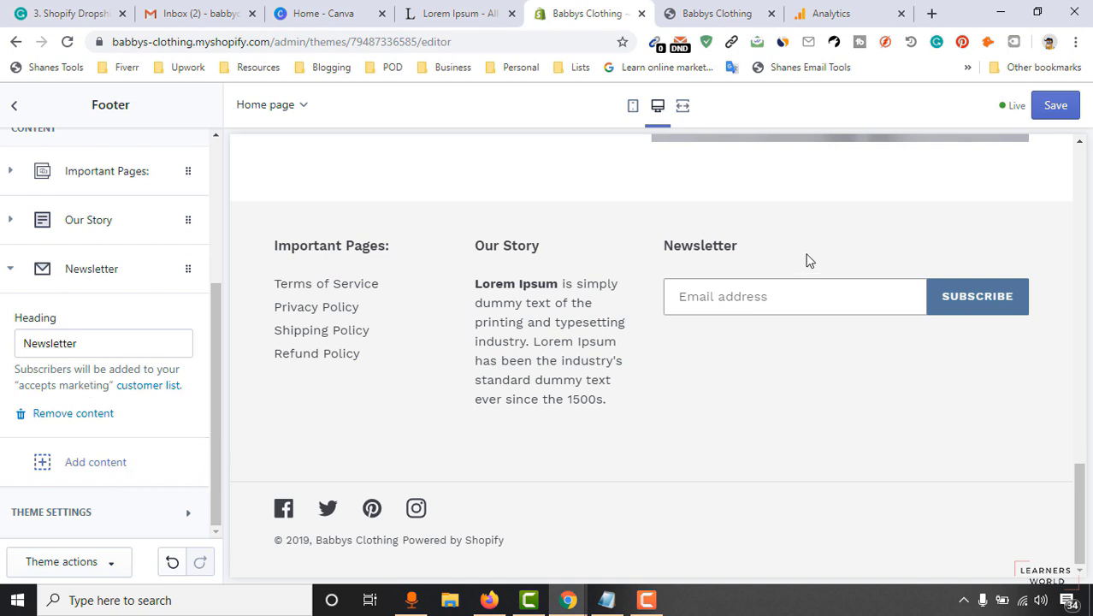
# Change the Newsletter heading to 'Sign Up and Get 10% OFF!' and save the footer.
pyautogui.click(116, 346)
pyautogui.hotkey('ctrl', 'a')
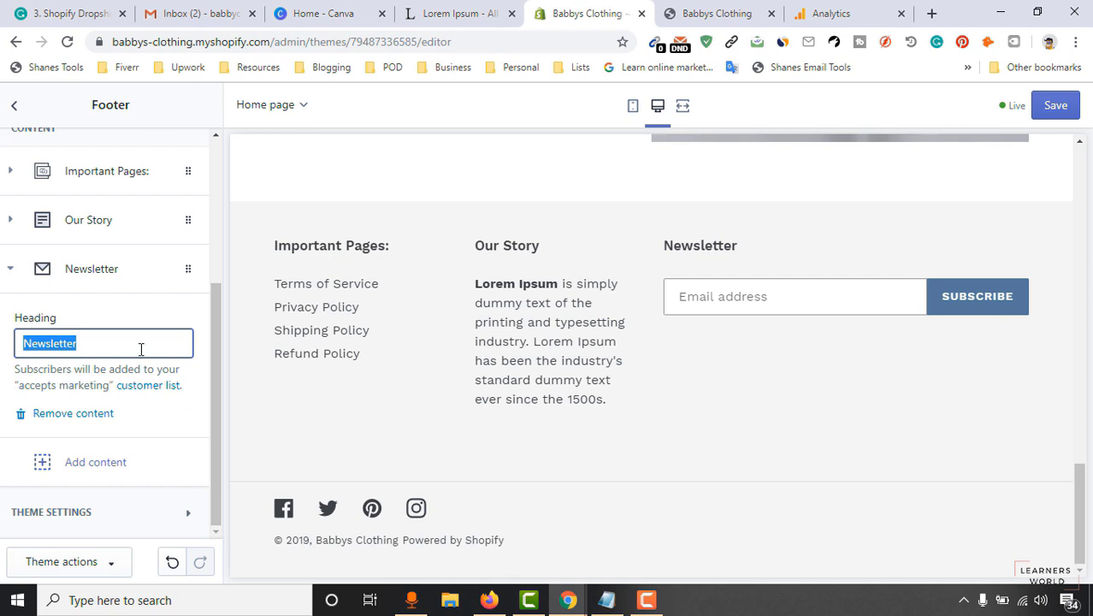
pyautogui.click(141, 348)
pyautogui.hotkey('ctrl', 'a')
pyautogui.write('Get')
pyautogui.hotkey('ctrl', 'a')
pyautogui.write('Sign')
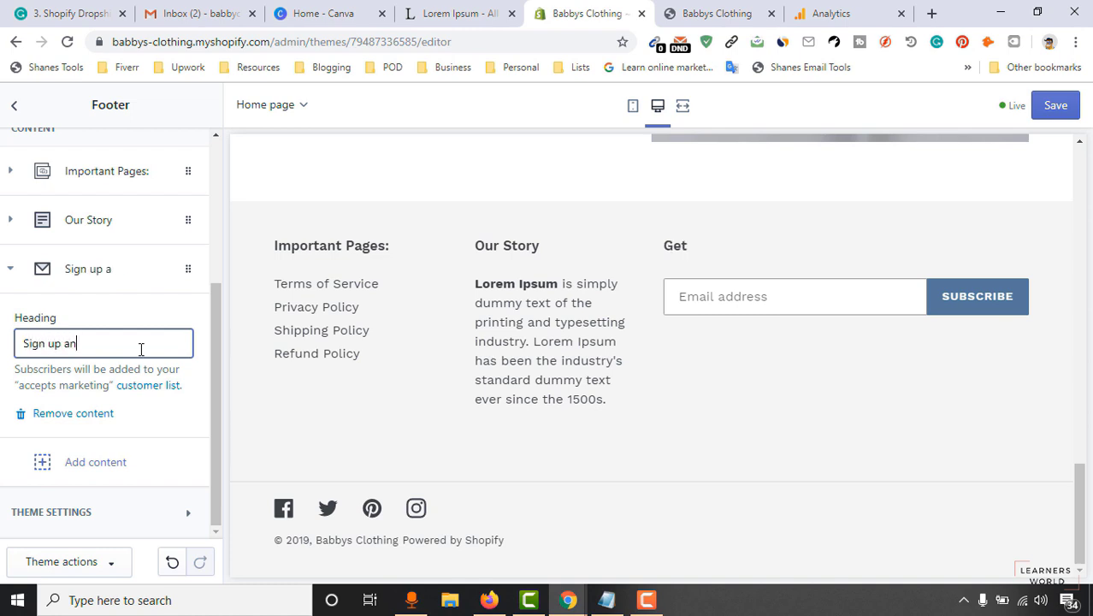
pyautogui.write(' up and get 10% OFF!')
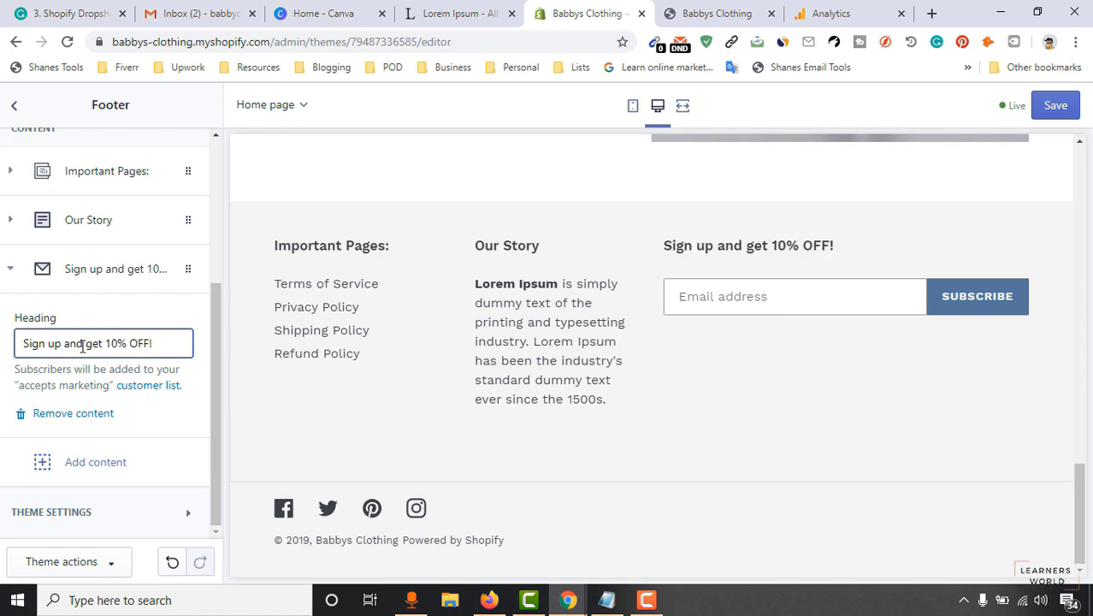
pyautogui.write('G')
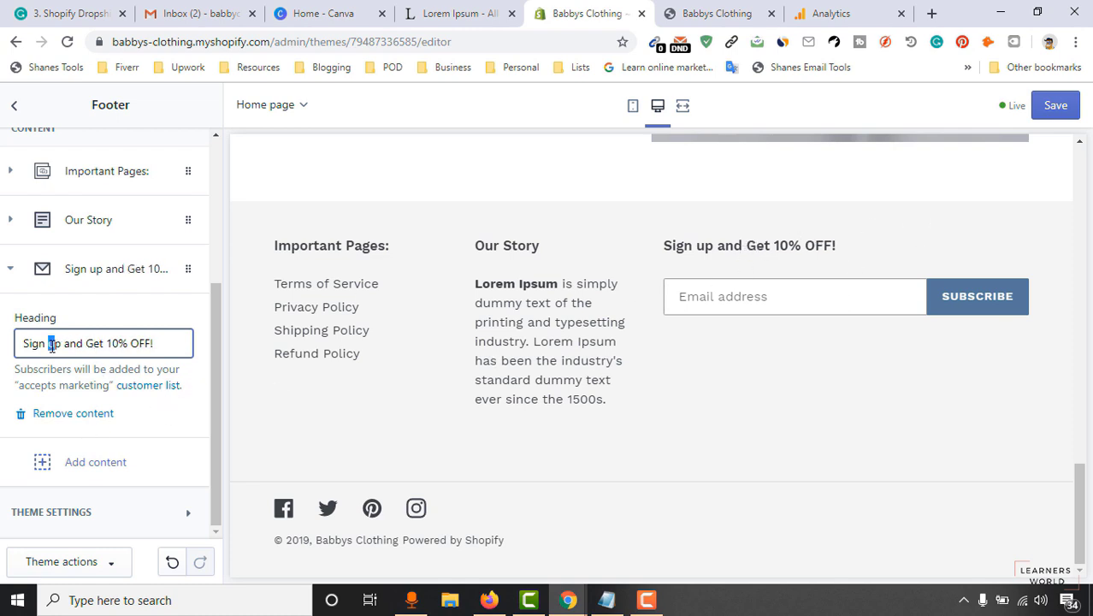
pyautogui.write('U')
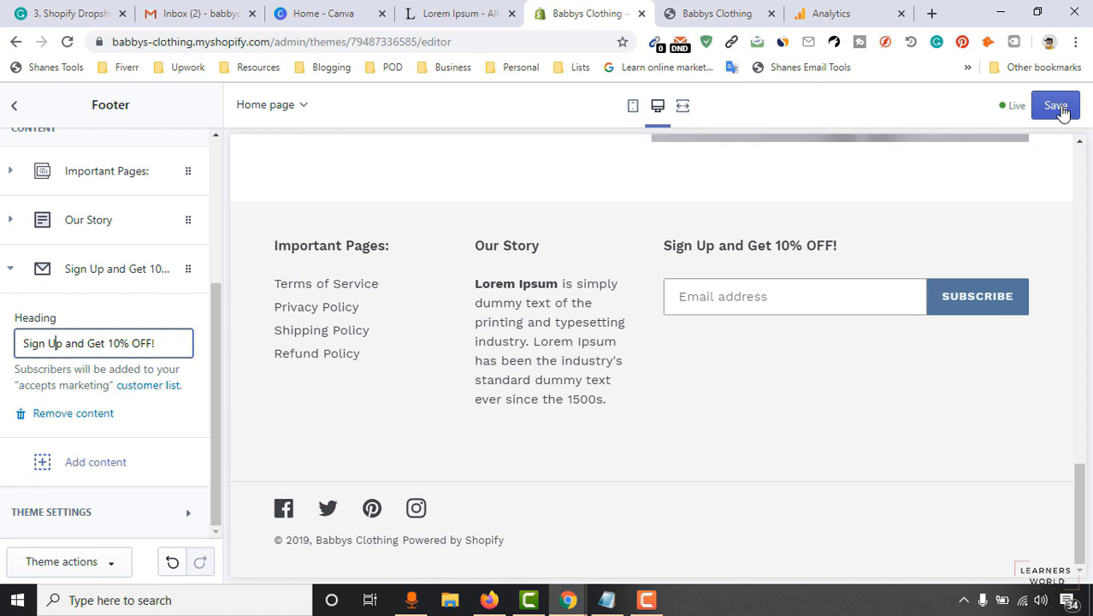
pyautogui.click(1059, 108)
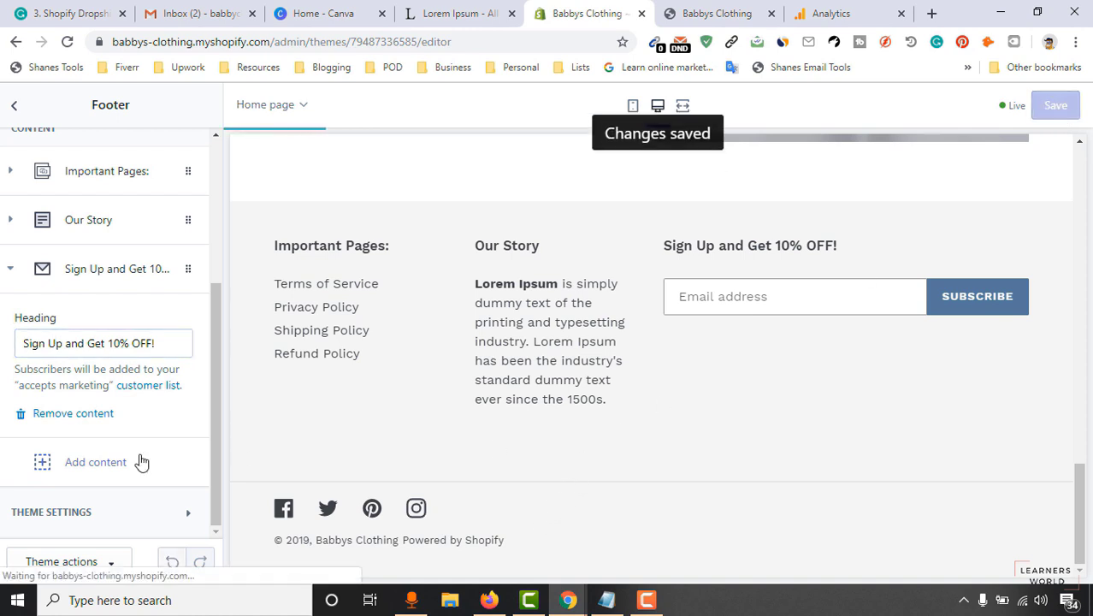
# Review the theme's social link settings, then return to the sections list.
pyautogui.click(99, 512)
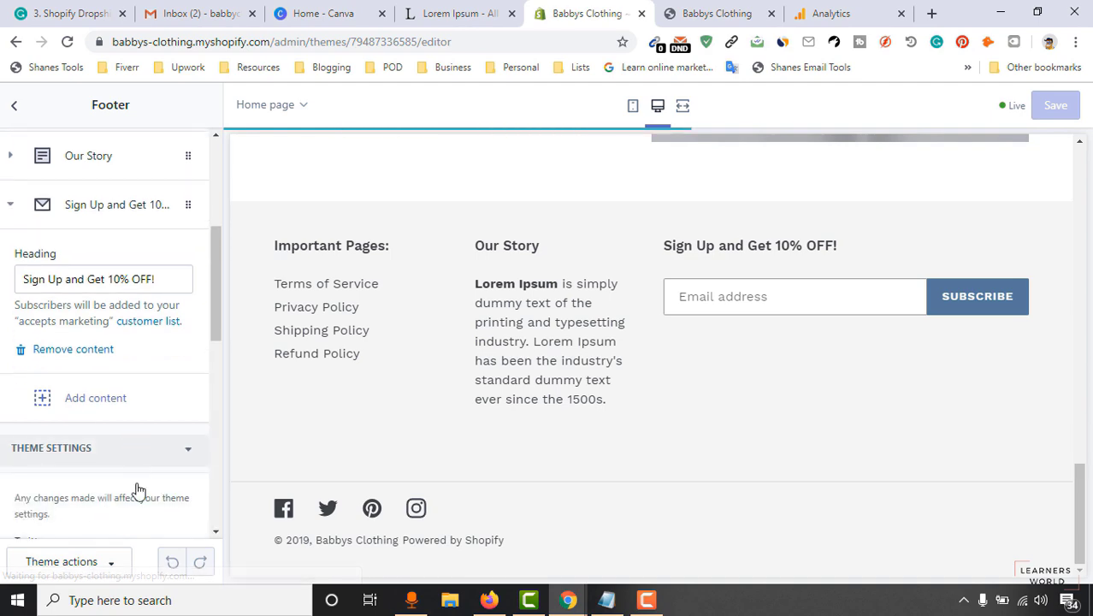
pyautogui.scroll(-6, 137, 479)
pyautogui.scroll(2, 120, 343)
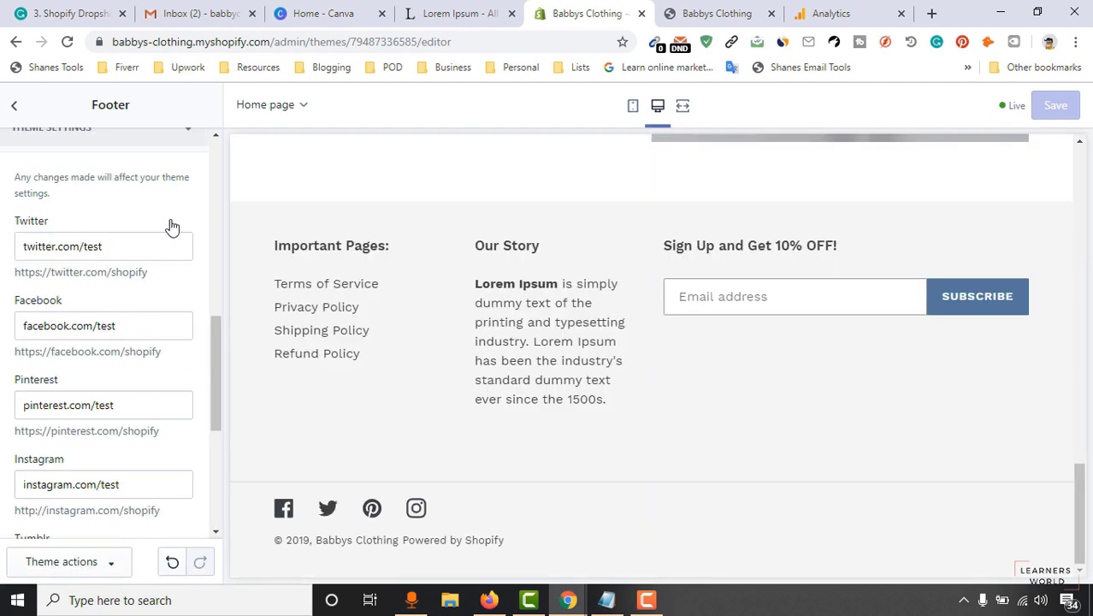
pyautogui.scroll(-4, 166, 354)
pyautogui.scroll(-1, 134, 487)
pyautogui.scroll(3, 118, 354)
pyautogui.scroll(10, 116, 348)
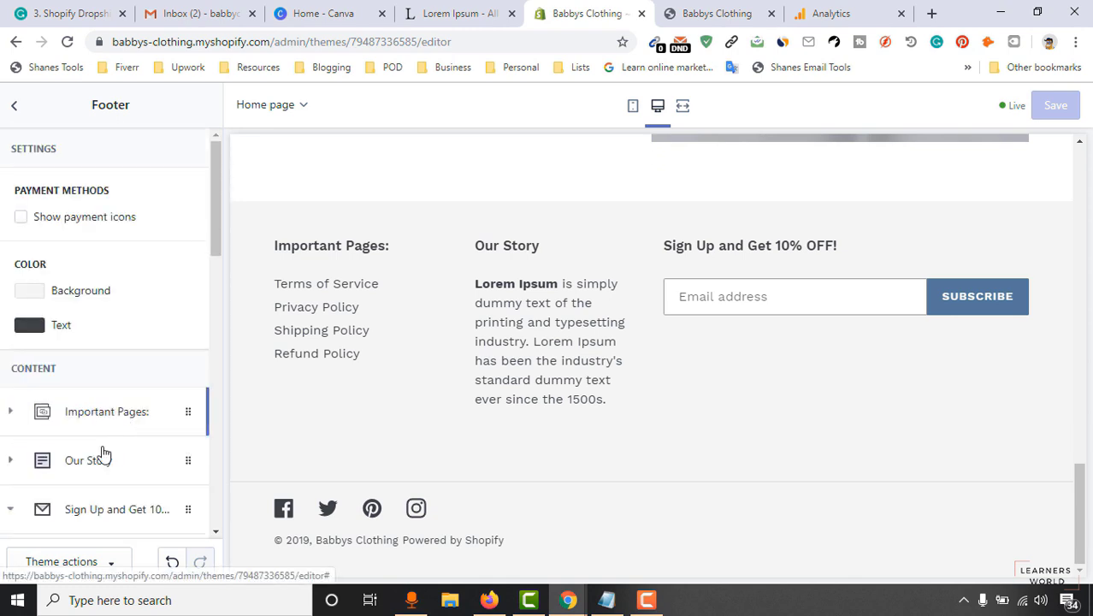
pyautogui.click(16, 108)
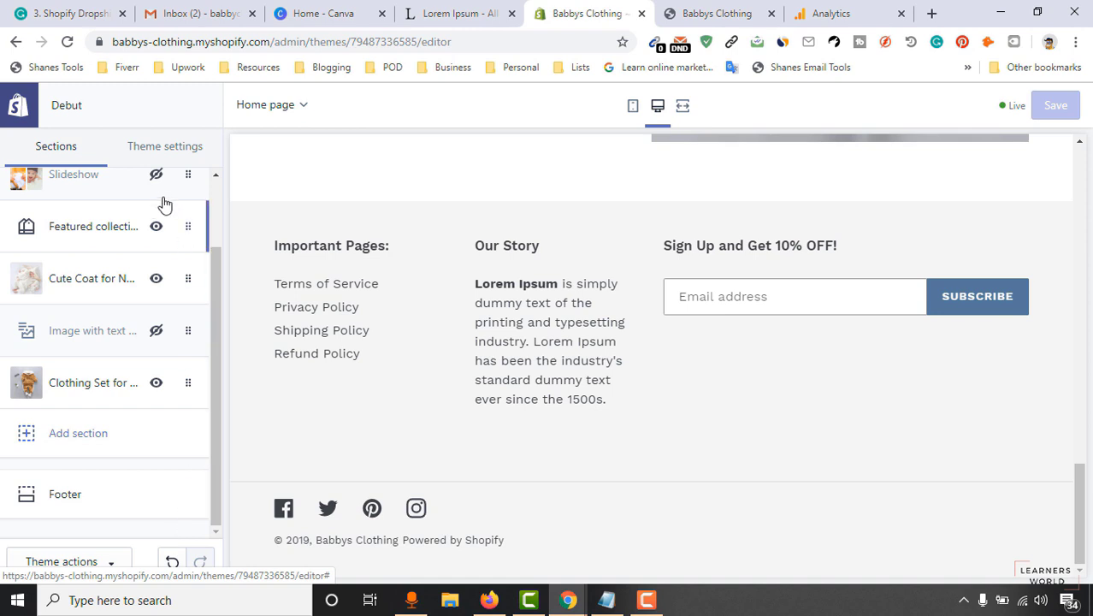
pyautogui.scroll(2, 161, 291)
# Leave the theme editor and switch to the fresh storefront tab, closing the older one.
pyautogui.click(17, 117)
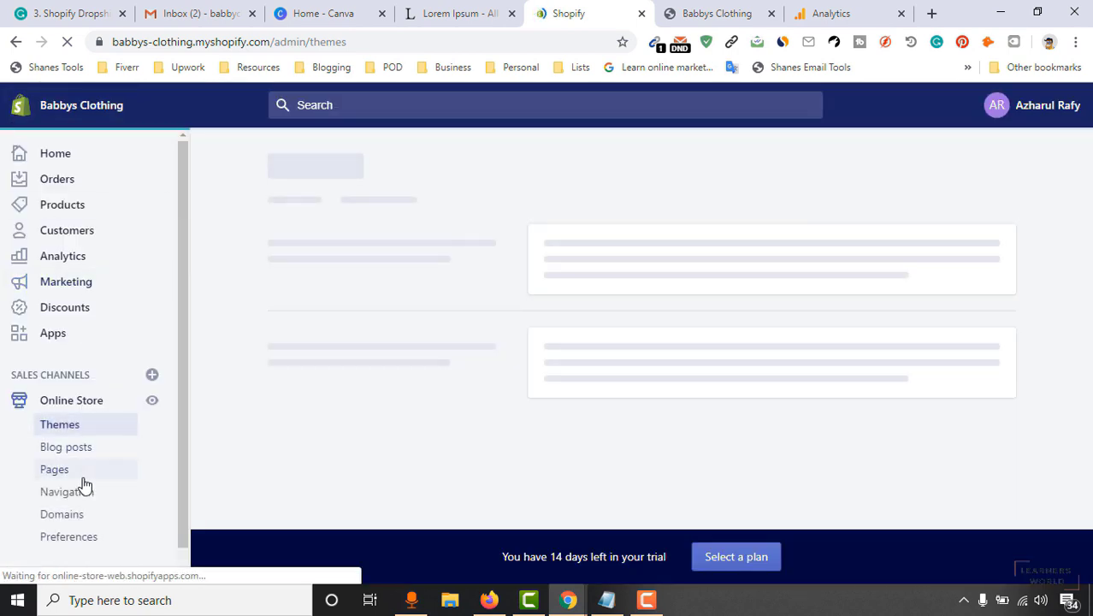
pyautogui.click(774, 13)
pyautogui.click(788, 13)
pyautogui.click(655, 10)
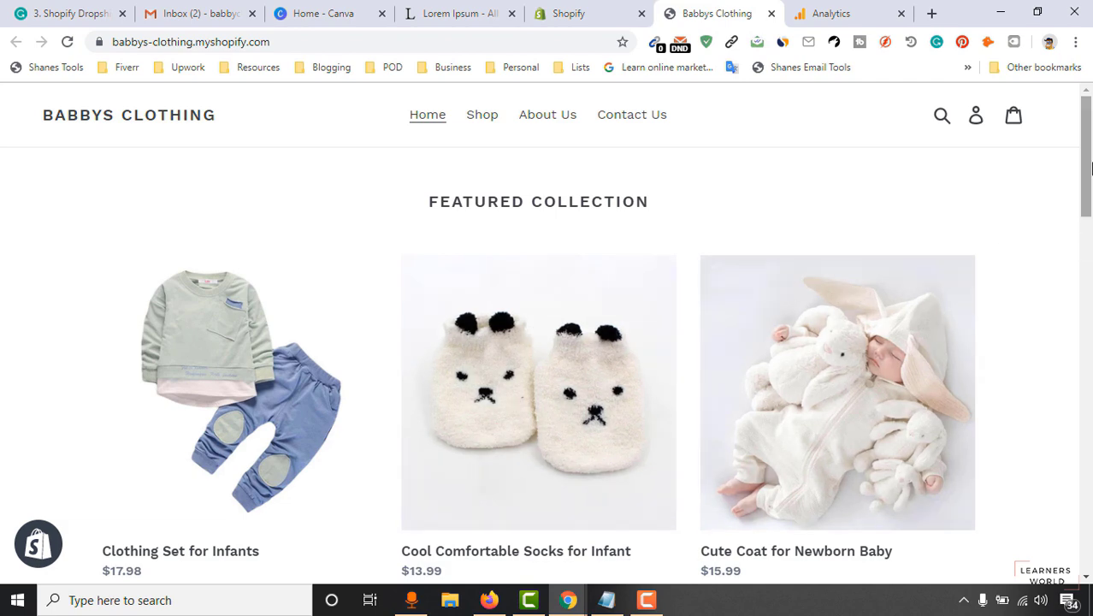
# Scroll through the storefront's revised footer, then close the Analytics tab.
pyautogui.moveTo(1090, 169); pyautogui.dragTo(1089, 530)
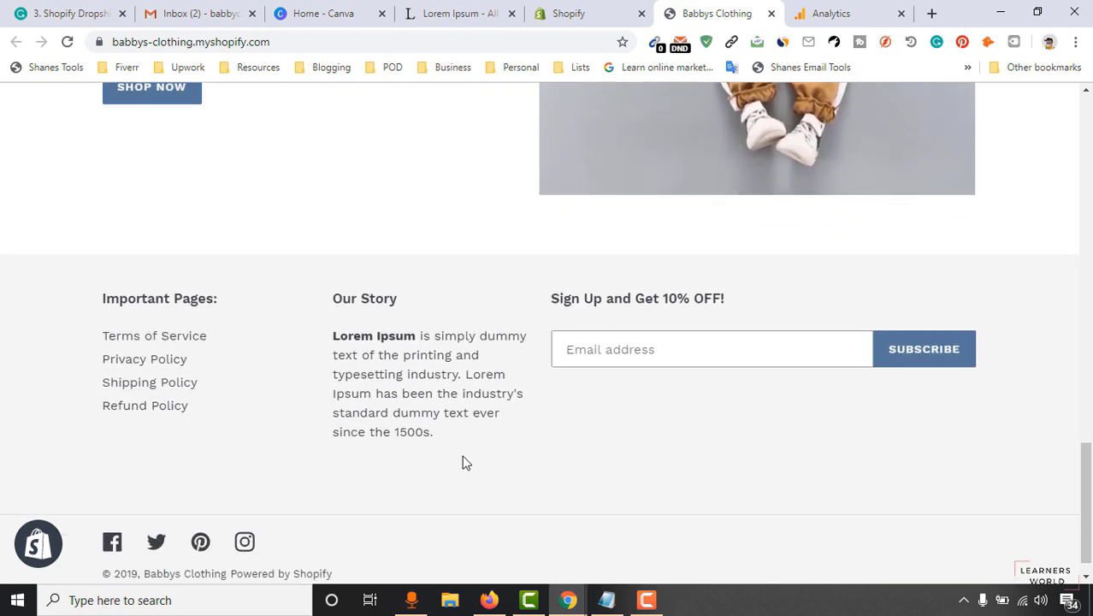
pyautogui.scroll(5, 841, 475)
pyautogui.scroll(-1, 841, 476)
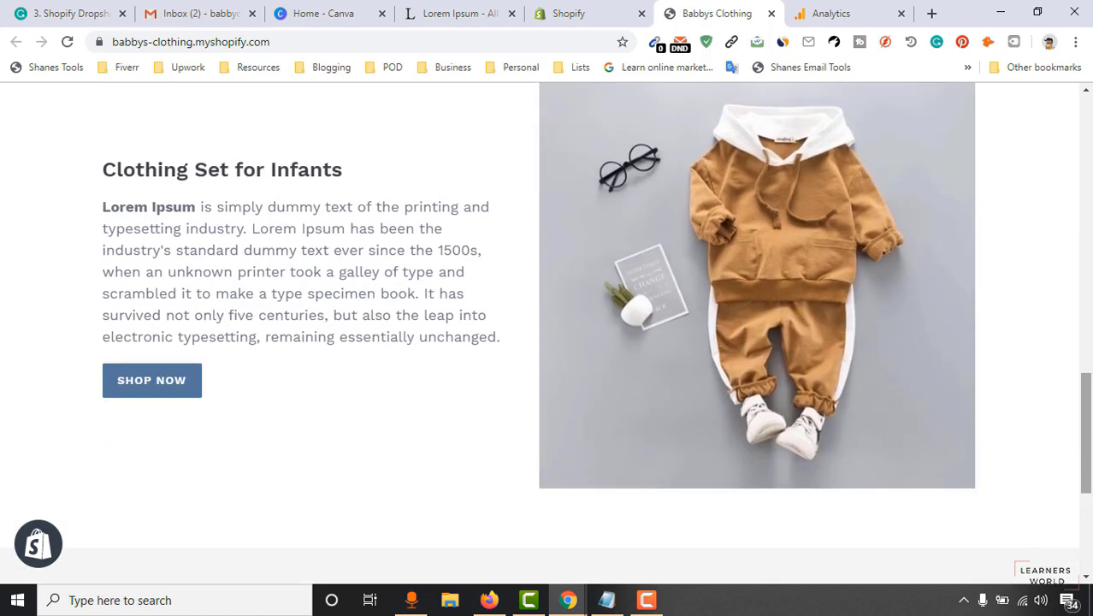
pyautogui.scroll(-5, 547, 334)
pyautogui.scroll(5, 548, 334)
pyautogui.scroll(-5, 547, 334)
pyautogui.scroll(5, 547, 334)
pyautogui.moveTo(1089, 404); pyautogui.dragTo(1089, 141)
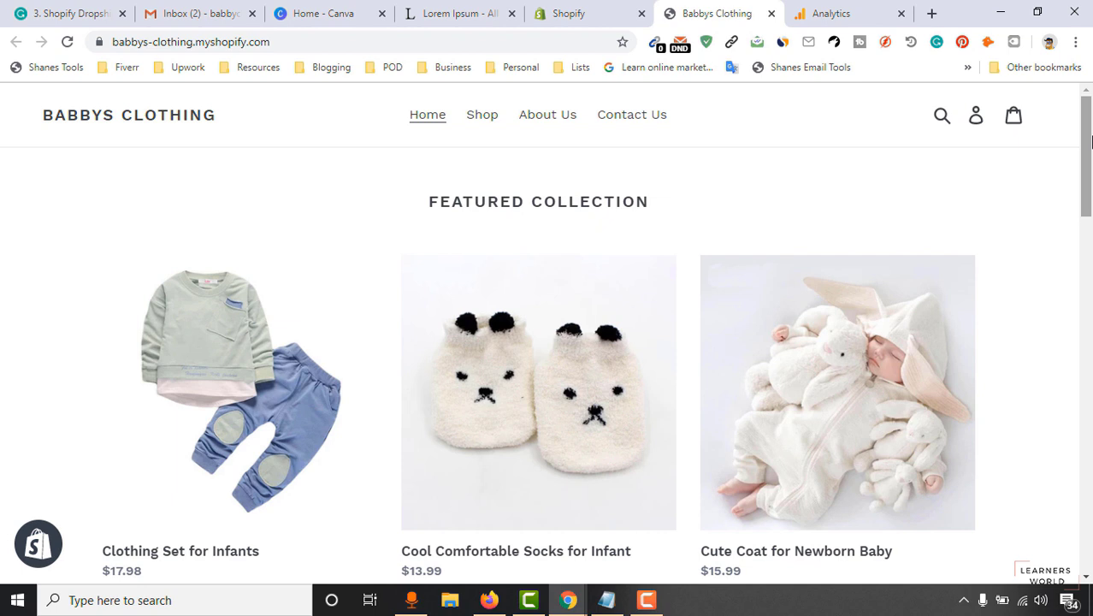
pyautogui.click(900, 14)
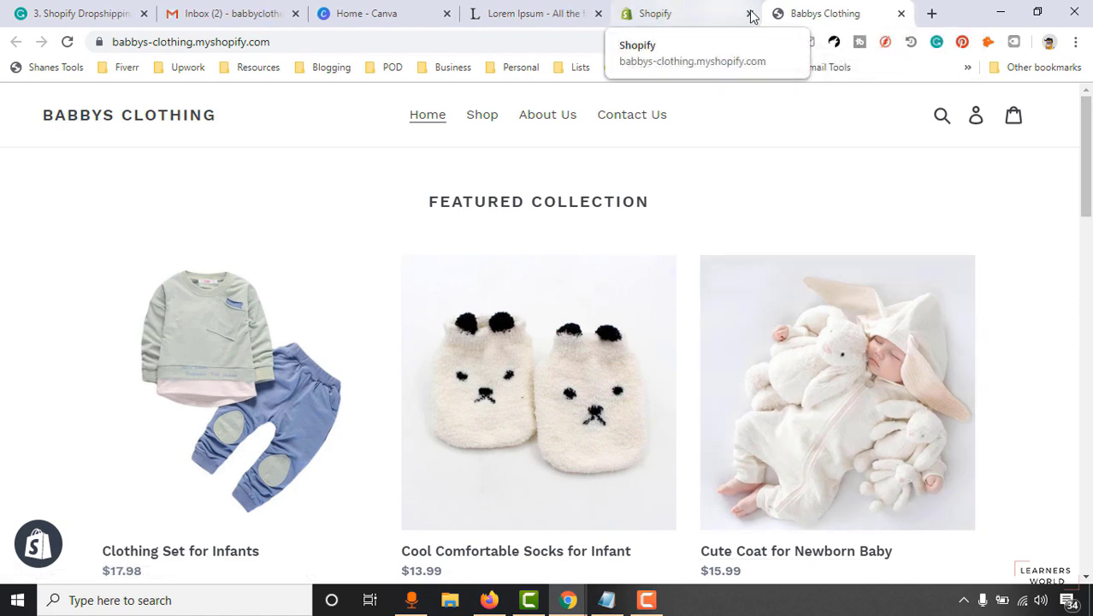
# From Apps, search the Shopify App Store for 'upsell recommendations' and open the Upsell Recommendations listing.
pyautogui.click(716, 19)
pyautogui.click(98, 336)
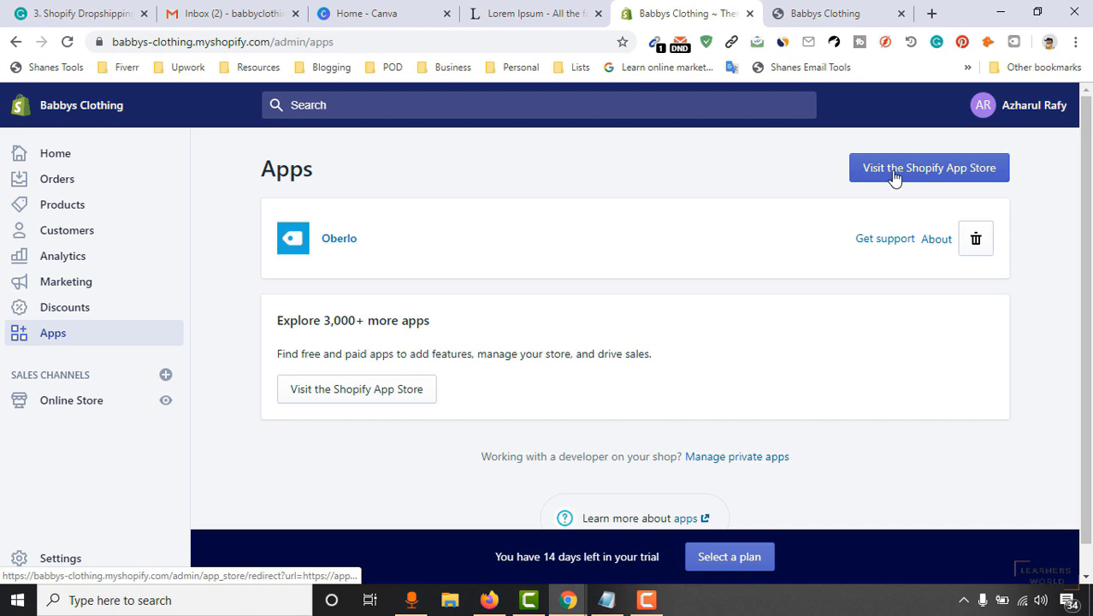
pyautogui.click(978, 180)
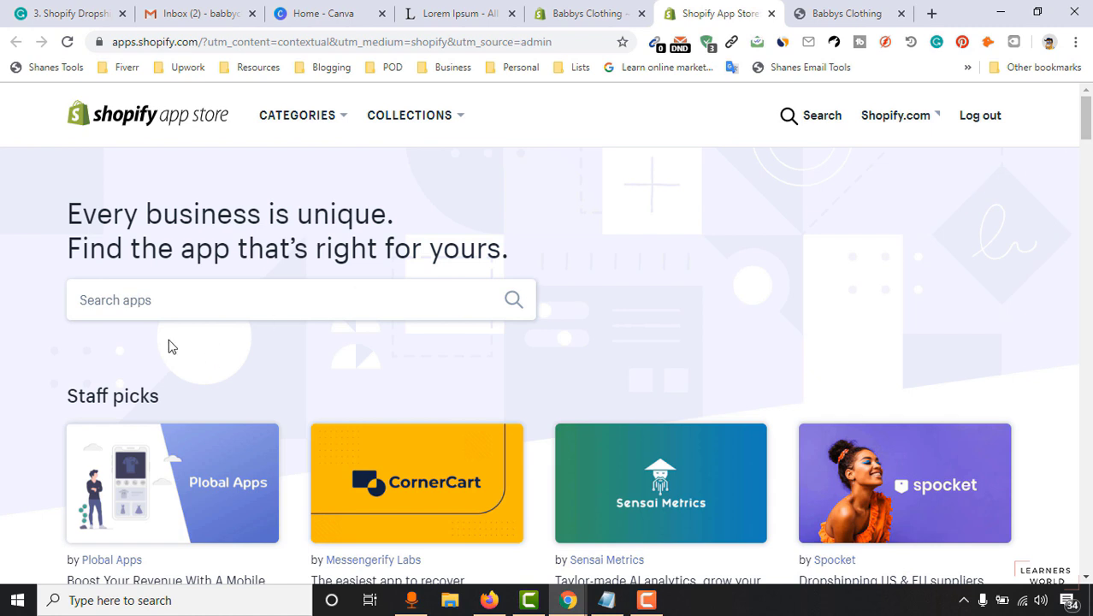
pyautogui.click(191, 305)
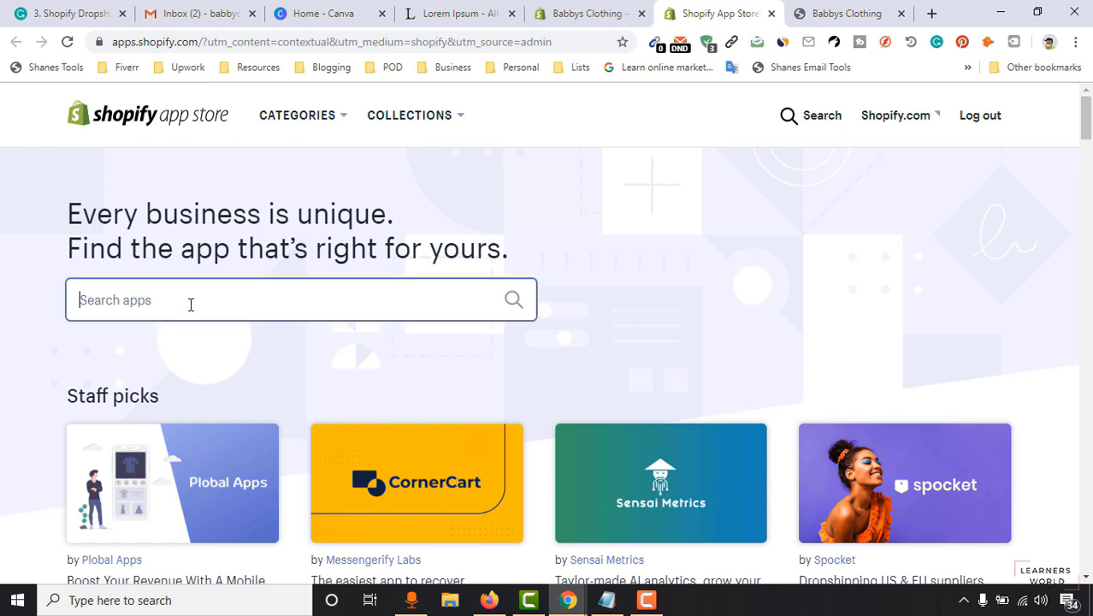
pyautogui.write('upsell ')
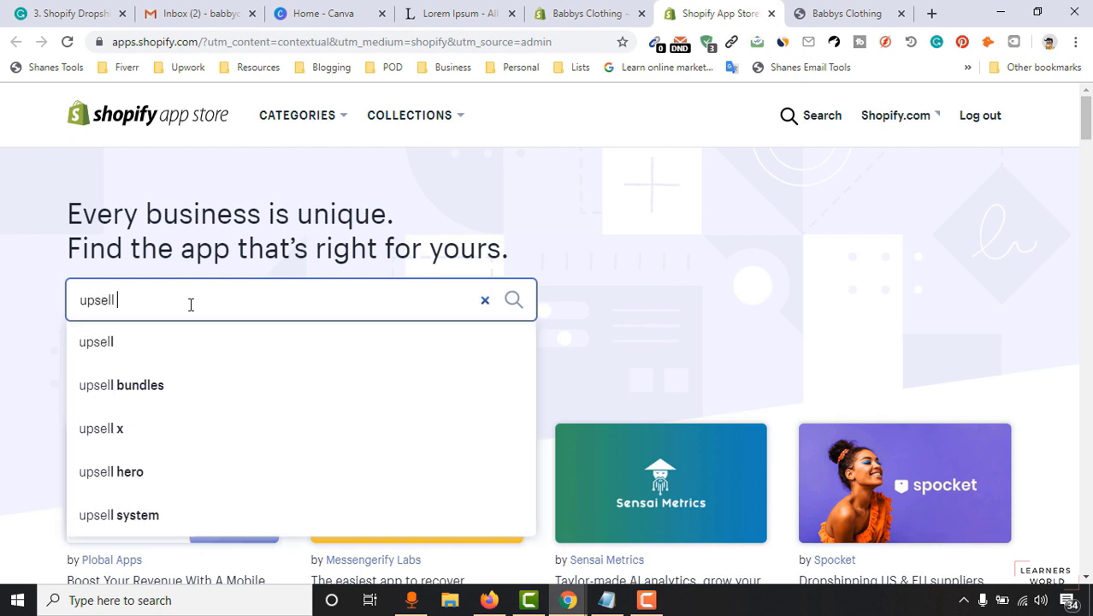
pyautogui.write('recommendations')
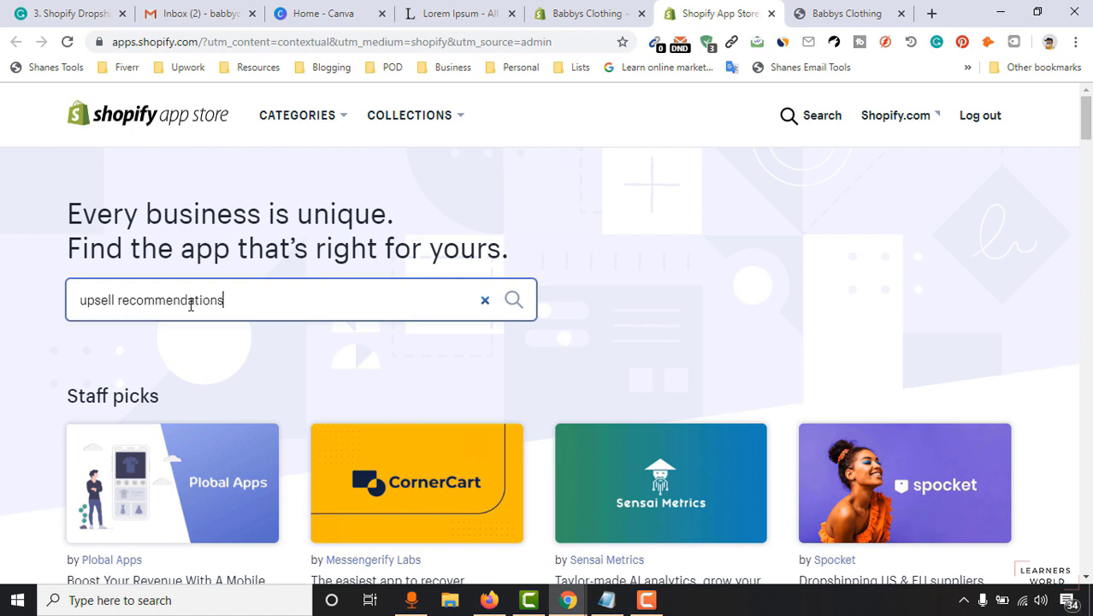
pyautogui.press('Return')
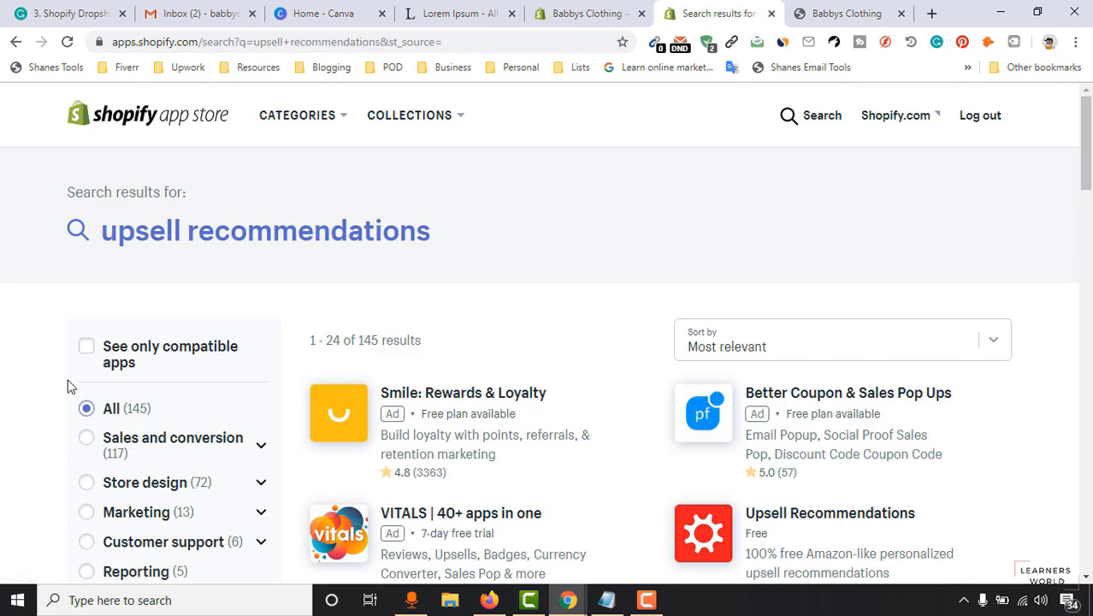
pyautogui.scroll(-3, 727, 306)
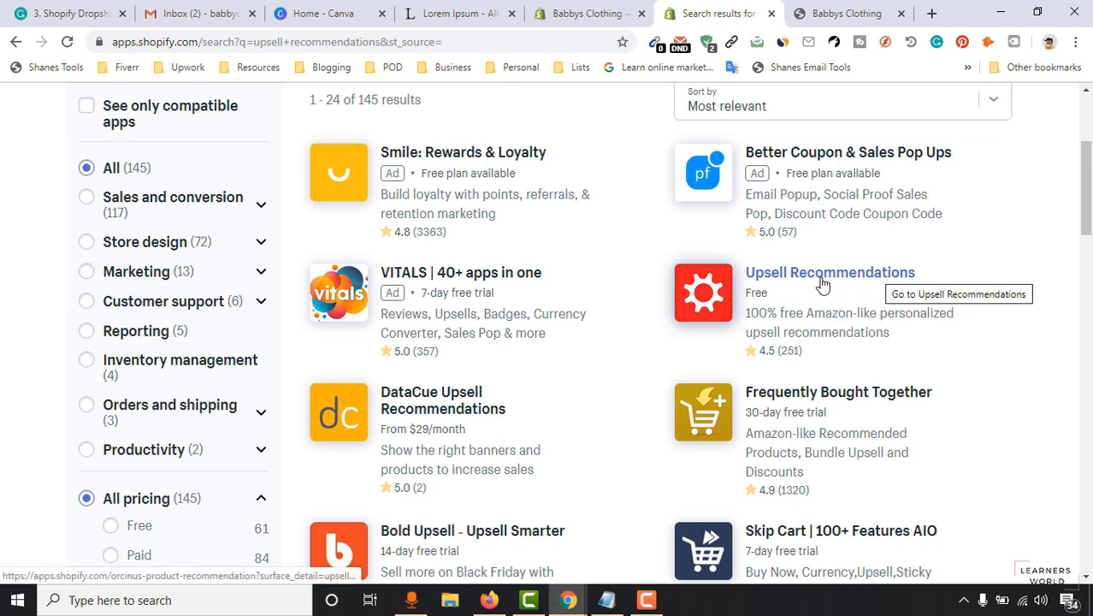
pyautogui.click(833, 282)
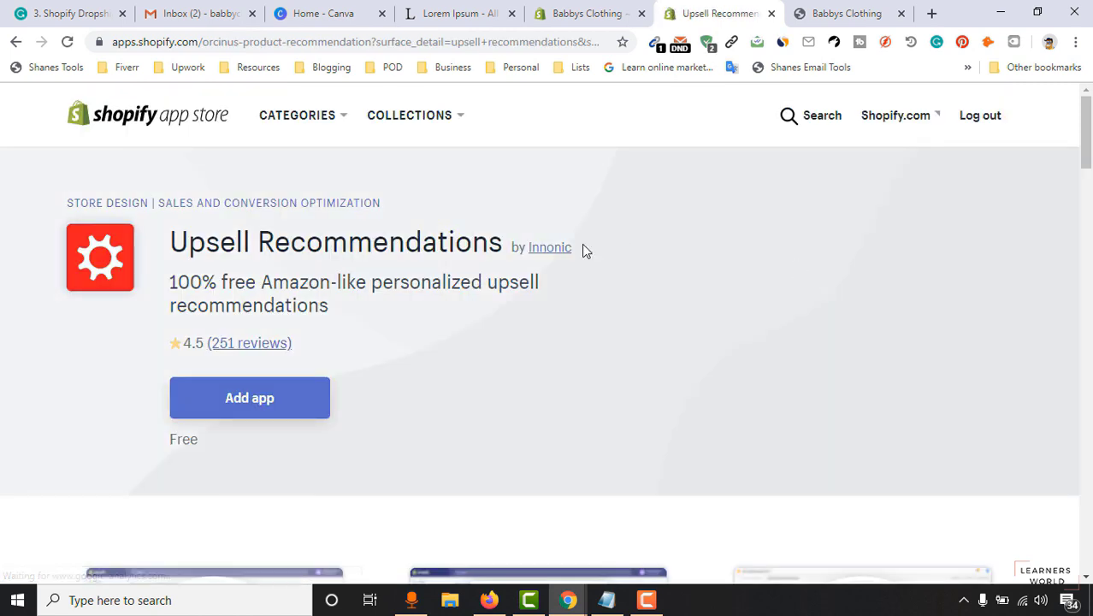
# Add and install the Upsell Recommendations app in the store.
pyautogui.click(267, 405)
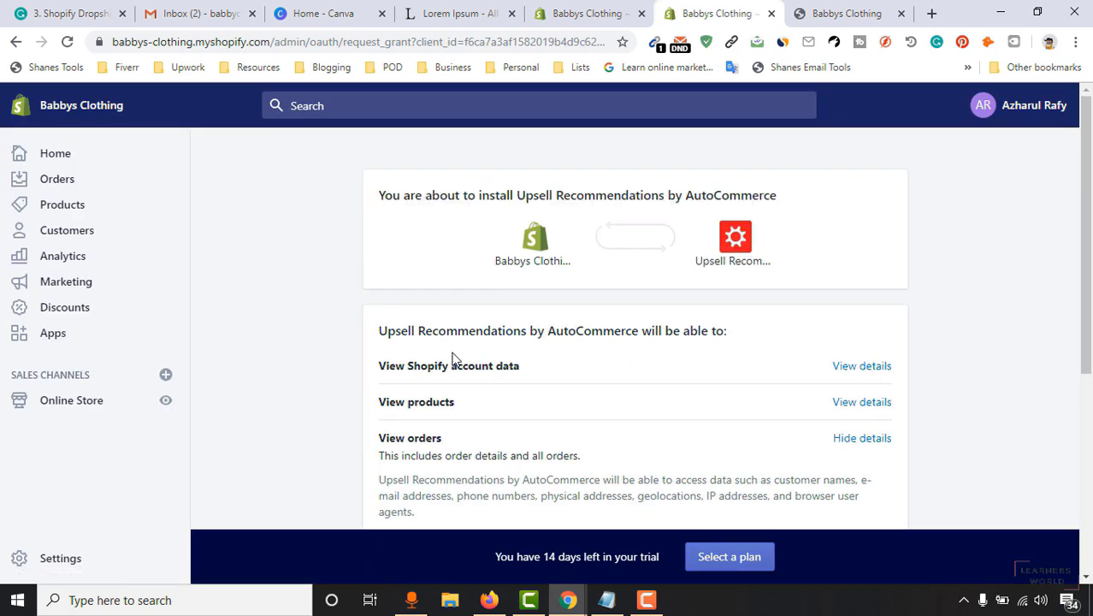
pyautogui.scroll(-4, 578, 402)
pyautogui.click(855, 418)
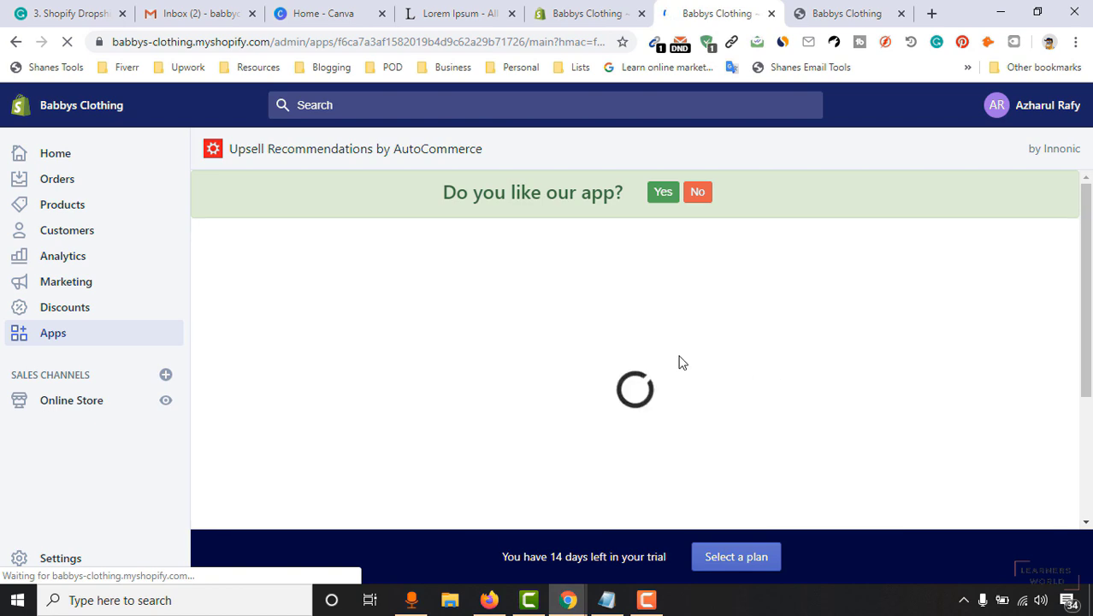
pyautogui.scroll(-2, 771, 337)
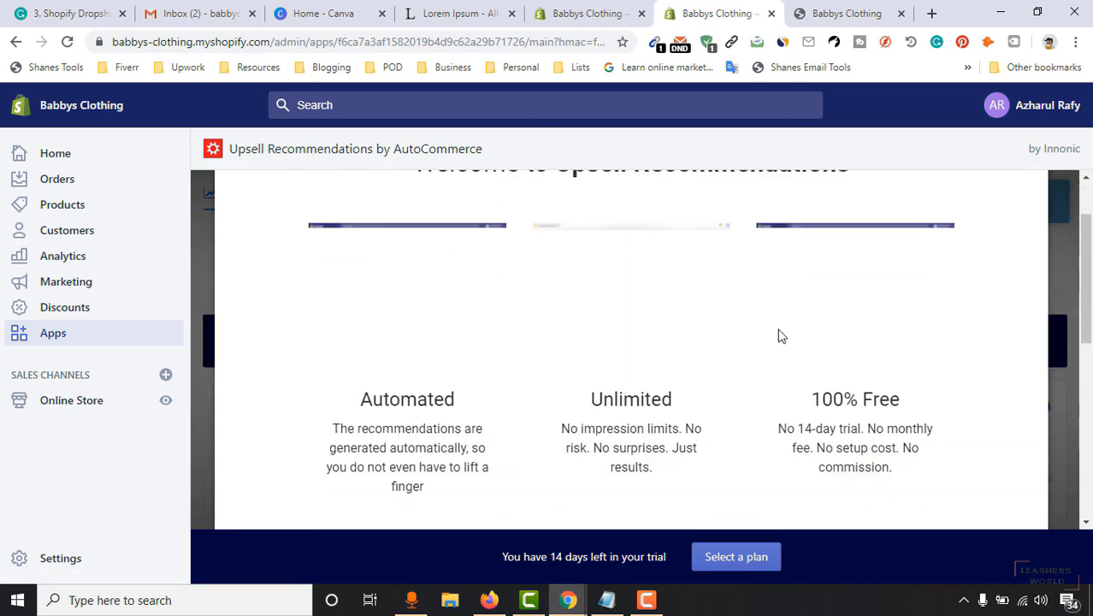
pyautogui.scroll(-1, 804, 355)
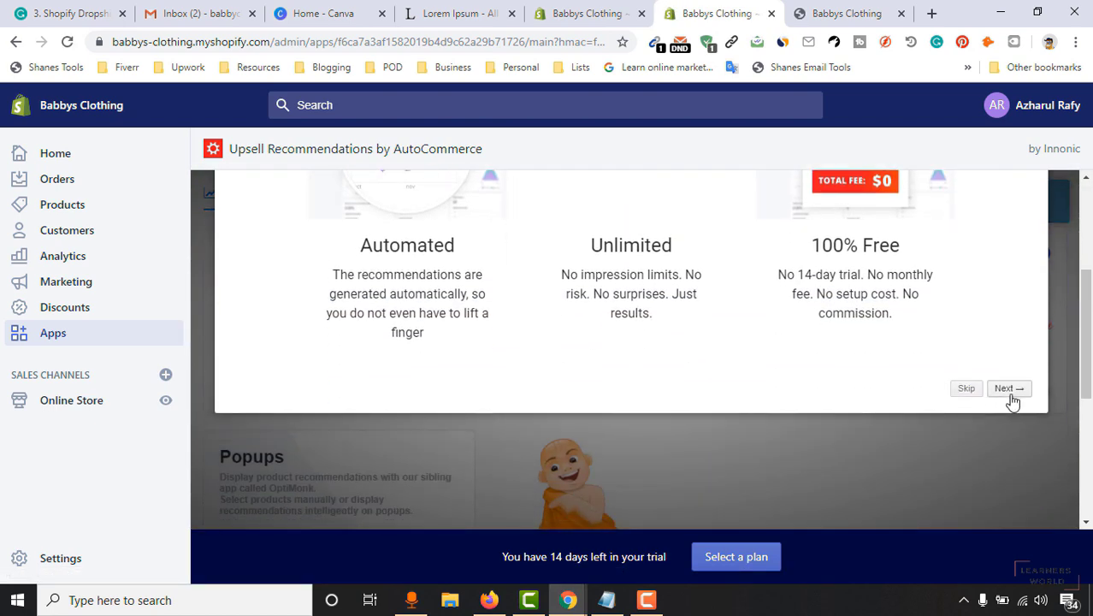
pyautogui.scroll(1, 988, 408)
# Skip the welcome tour and switch on the Cart Page recommendation widget.
pyautogui.click(964, 468)
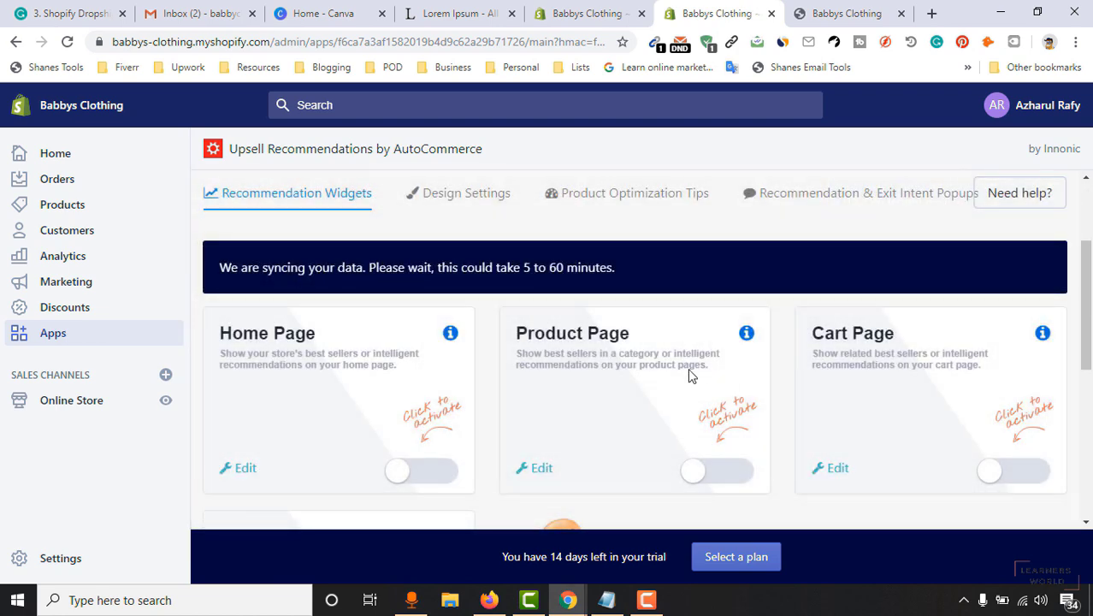
pyautogui.scroll(-1, 312, 366)
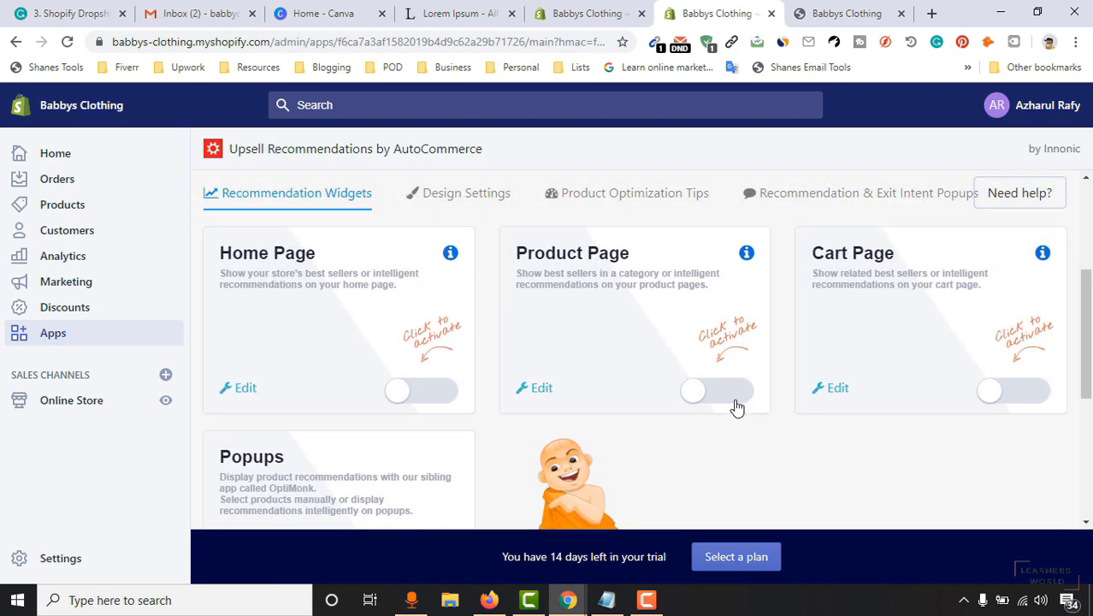
pyautogui.click(1032, 390)
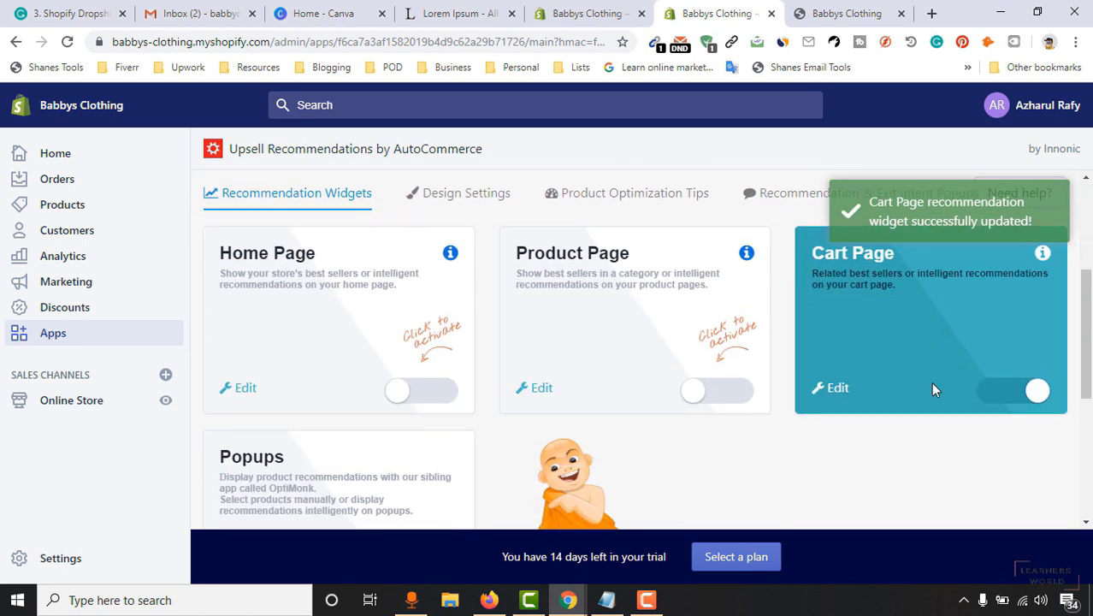
pyautogui.scroll(-3, 446, 395)
pyautogui.scroll(3, 727, 368)
pyautogui.scroll(-2, 675, 303)
pyautogui.scroll(-1, 676, 306)
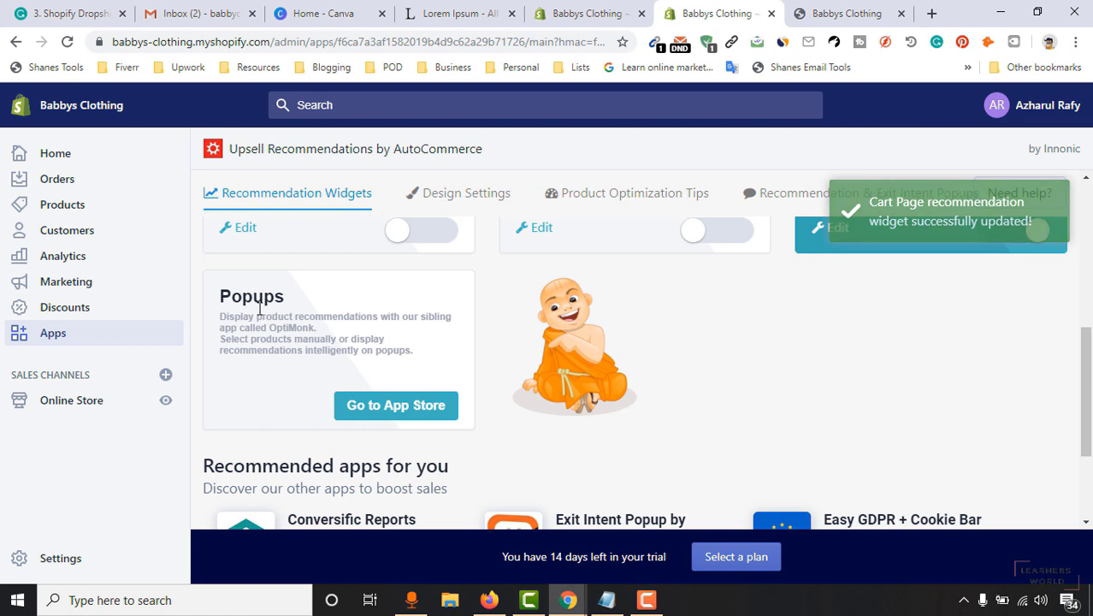
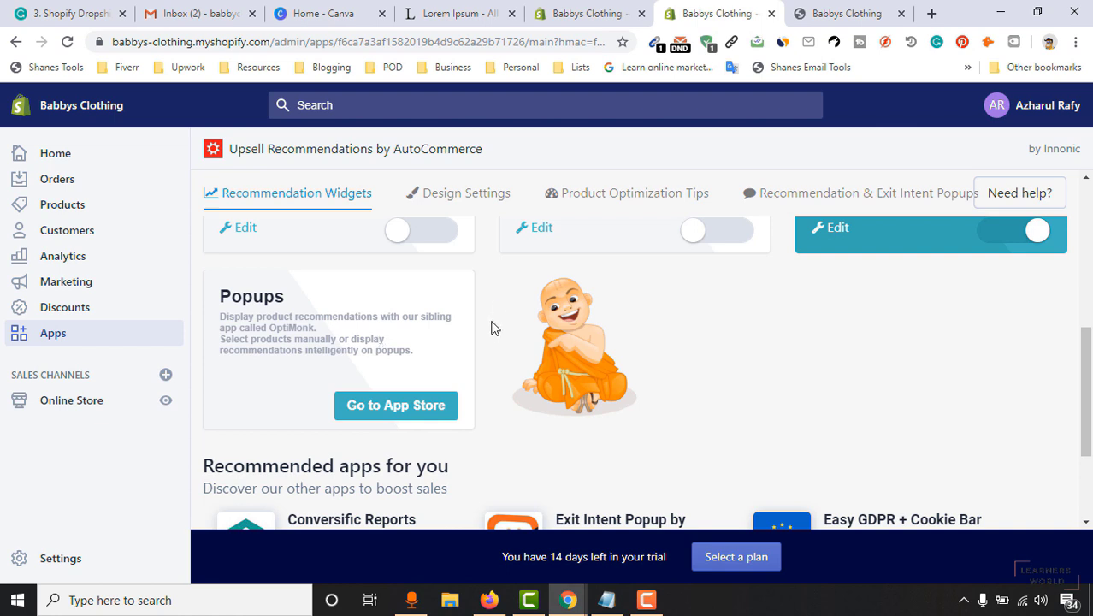
# Add the OptiMonk Exit Intent & Messenger Popups app from the App Store and approve its permissions.
pyautogui.click(374, 417)
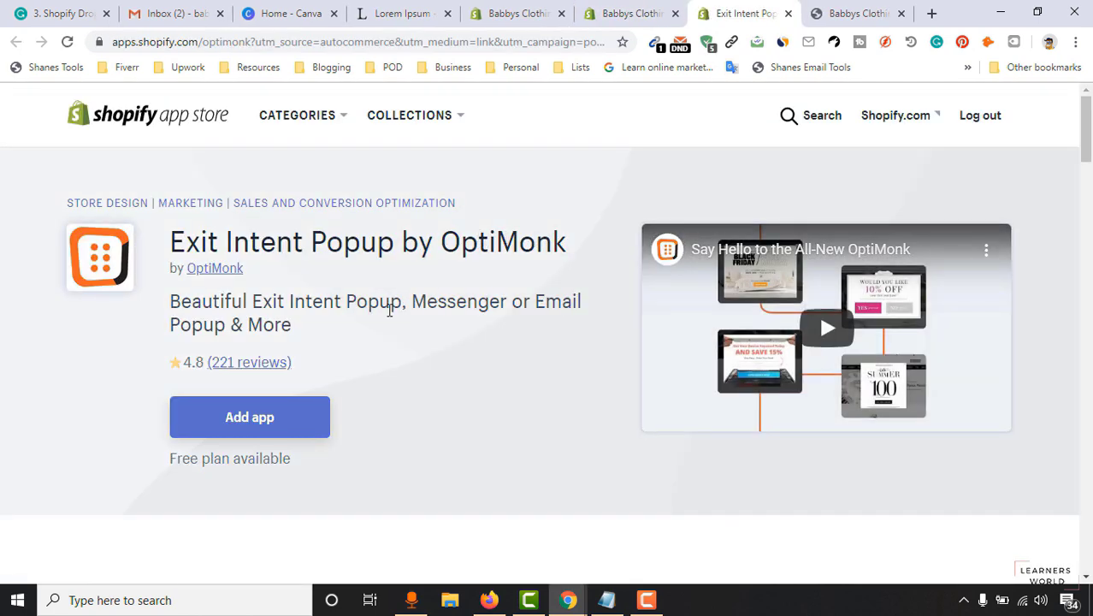
pyautogui.click(271, 428)
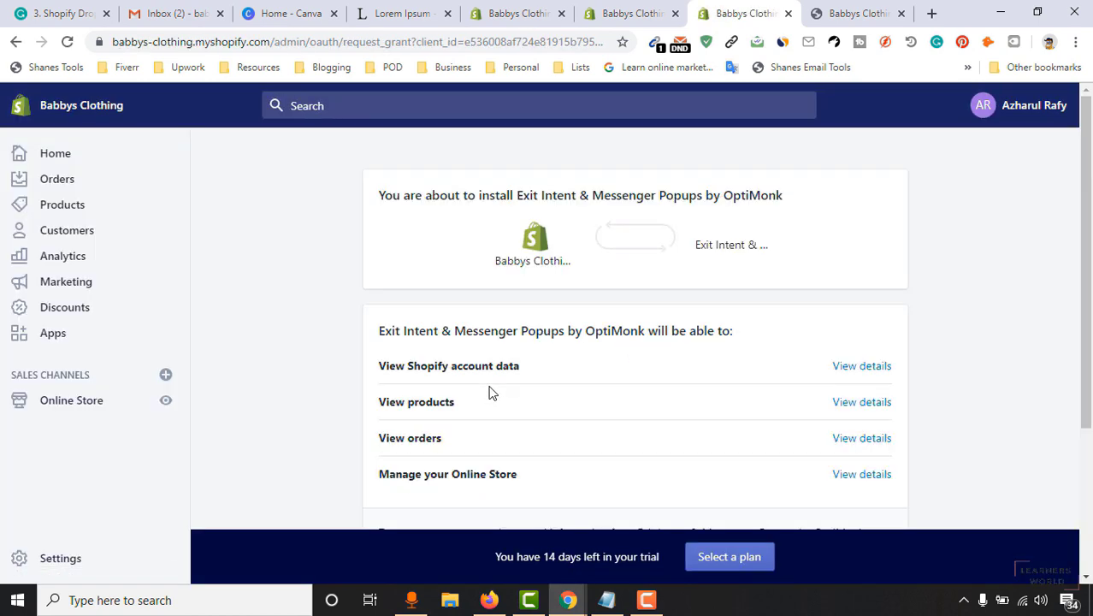
pyautogui.scroll(-3, 851, 318)
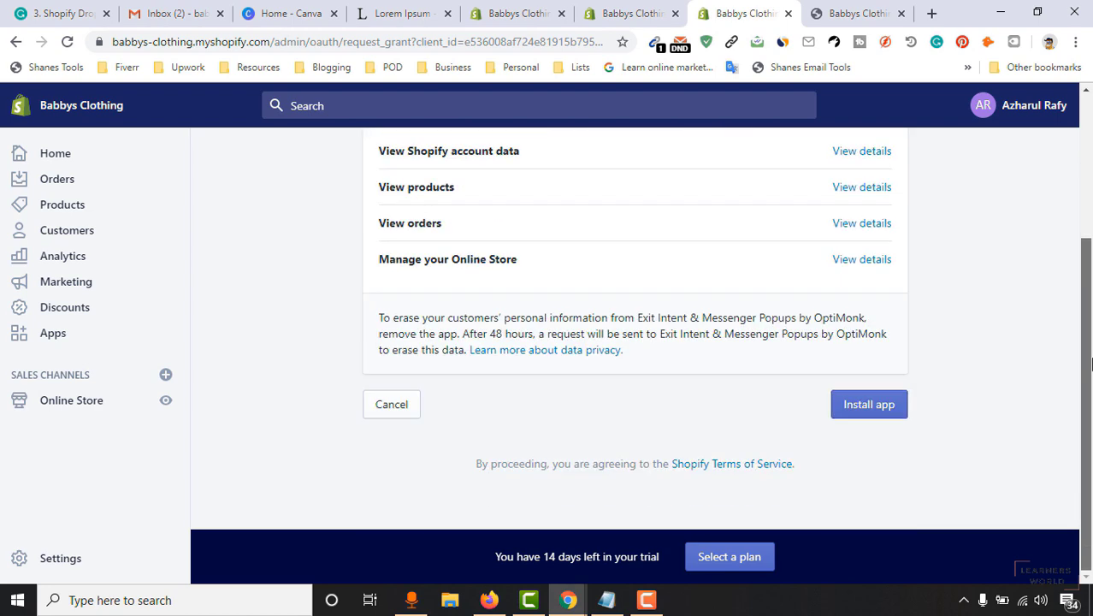
pyautogui.click(874, 415)
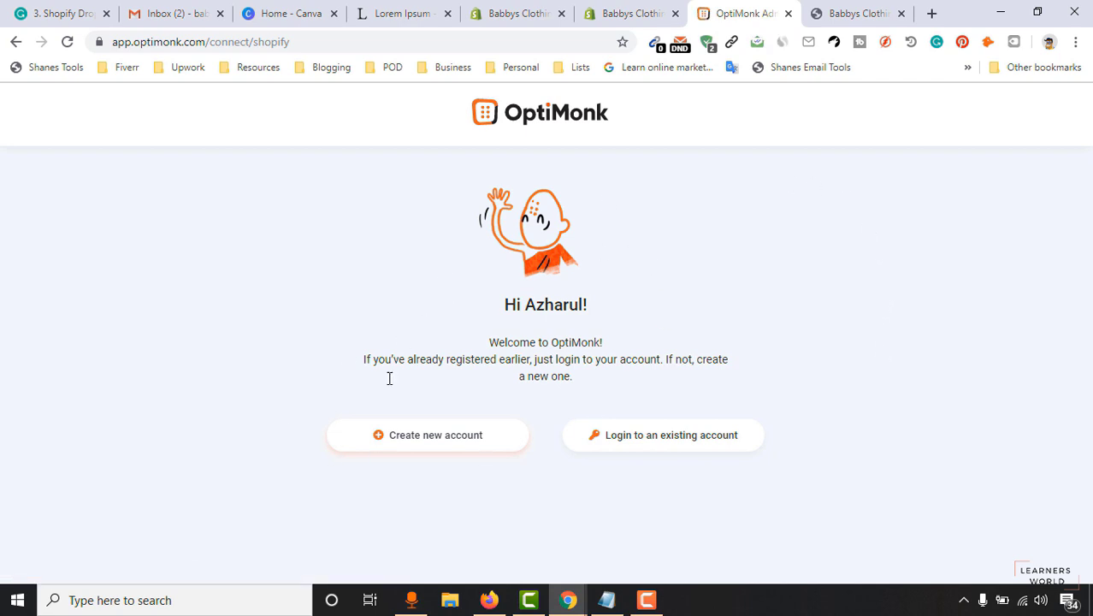
# Register a new OptiMonk account as an eCommerce business just getting started, aiming to improve conversion rate.
pyautogui.click(424, 437)
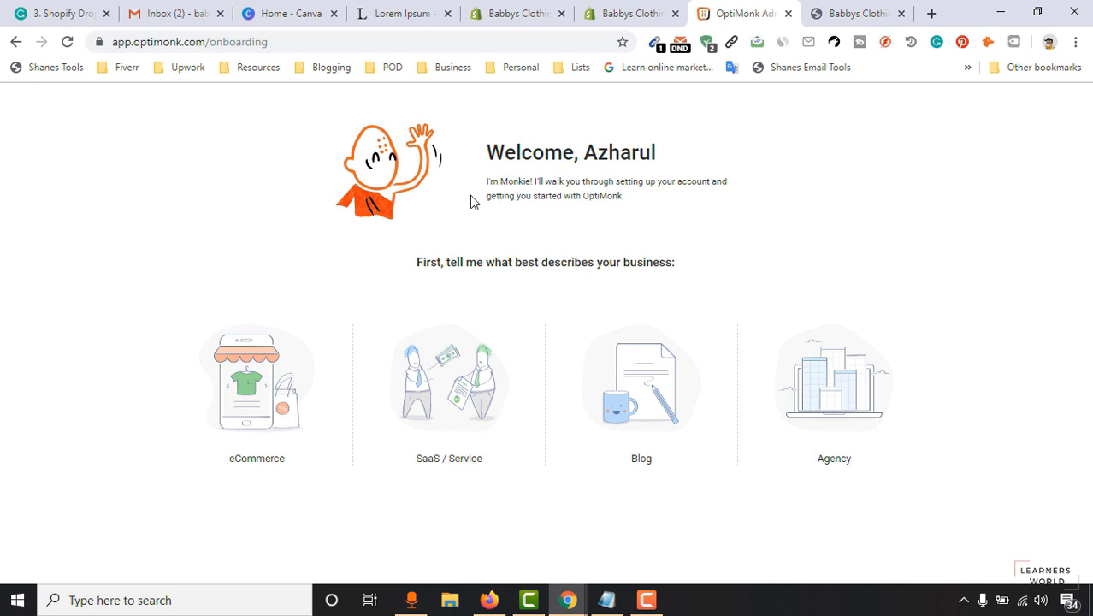
pyautogui.click(241, 416)
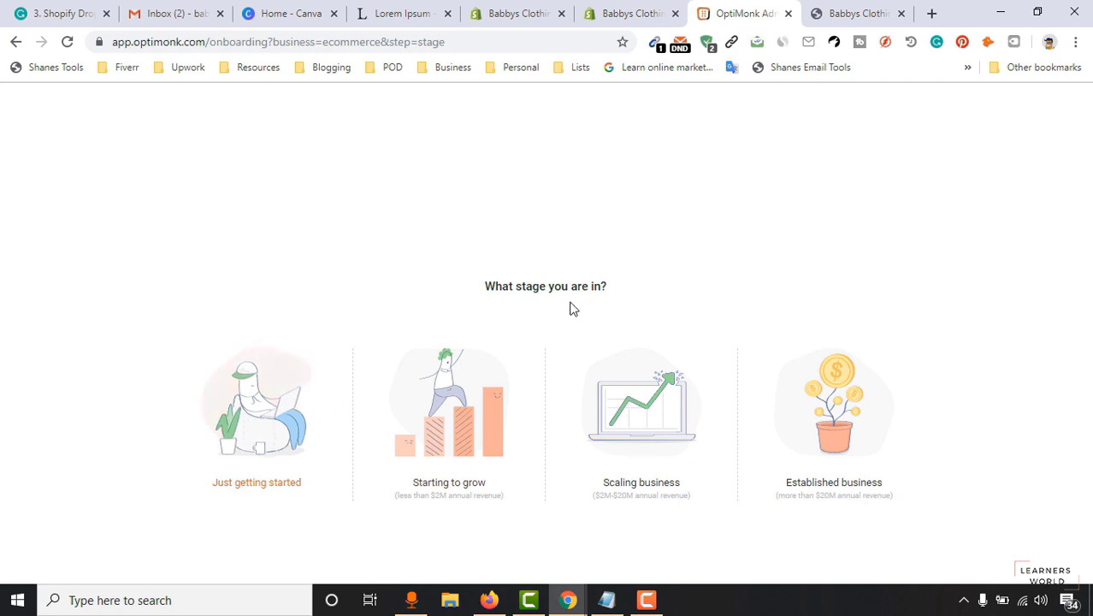
pyautogui.click(262, 440)
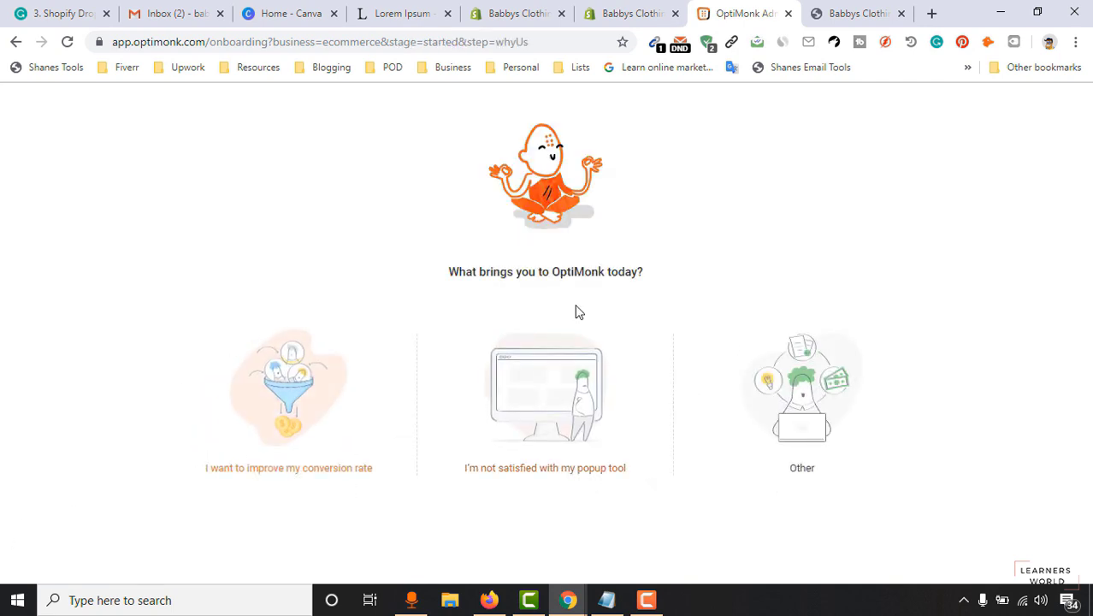
pyautogui.click(313, 408)
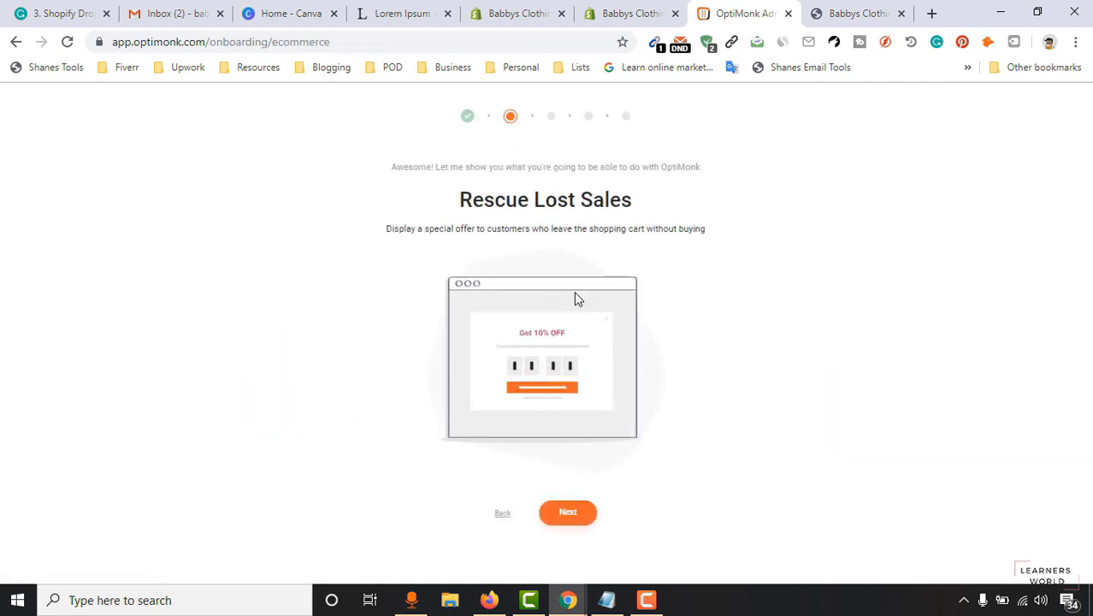
# Skip the onboarding introductions to the dashboard, dismiss the review banner and start a new campaign.
pyautogui.click(567, 512)
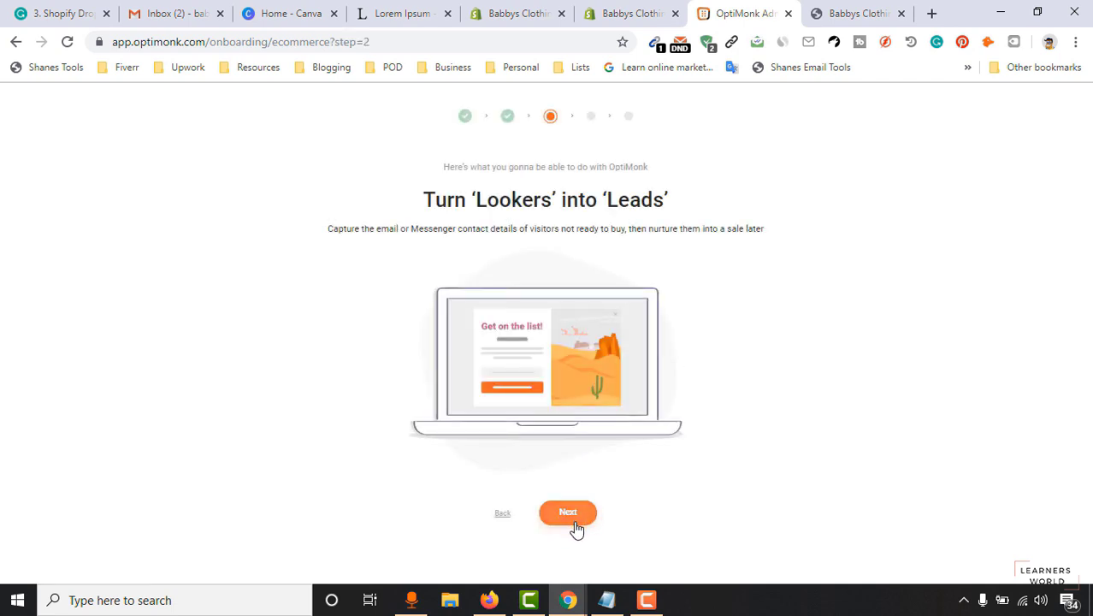
pyautogui.click(576, 524)
pyautogui.click(571, 516)
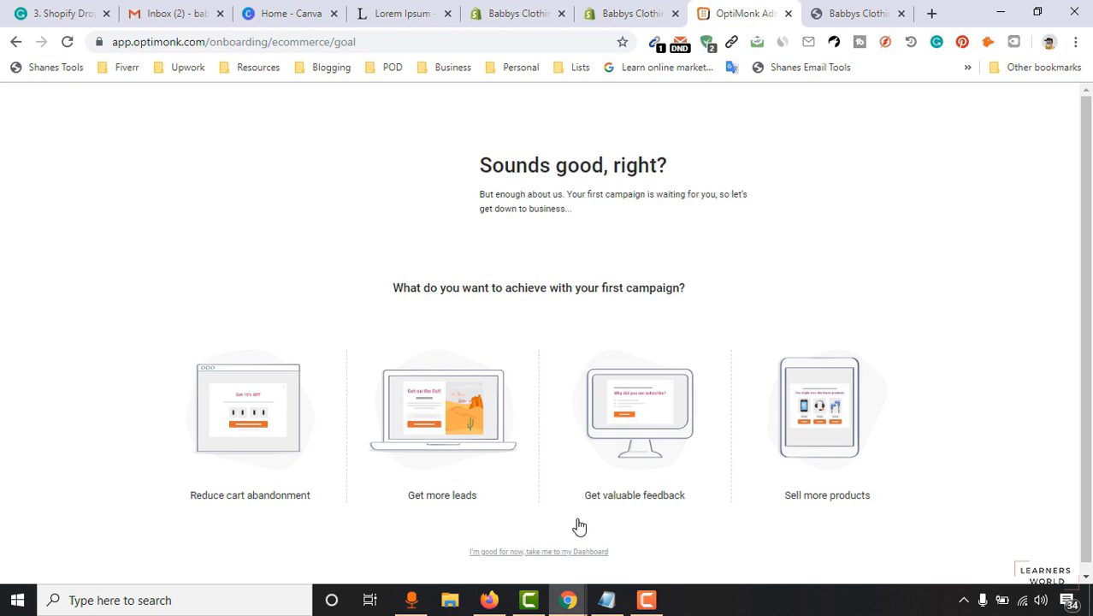
pyautogui.click(537, 553)
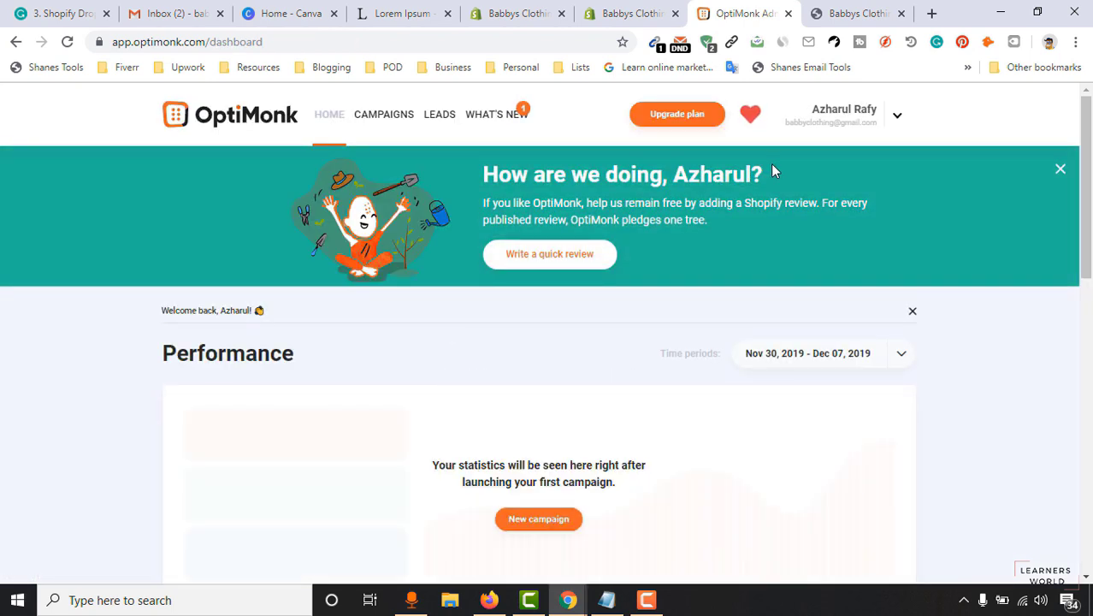
pyautogui.click(1061, 171)
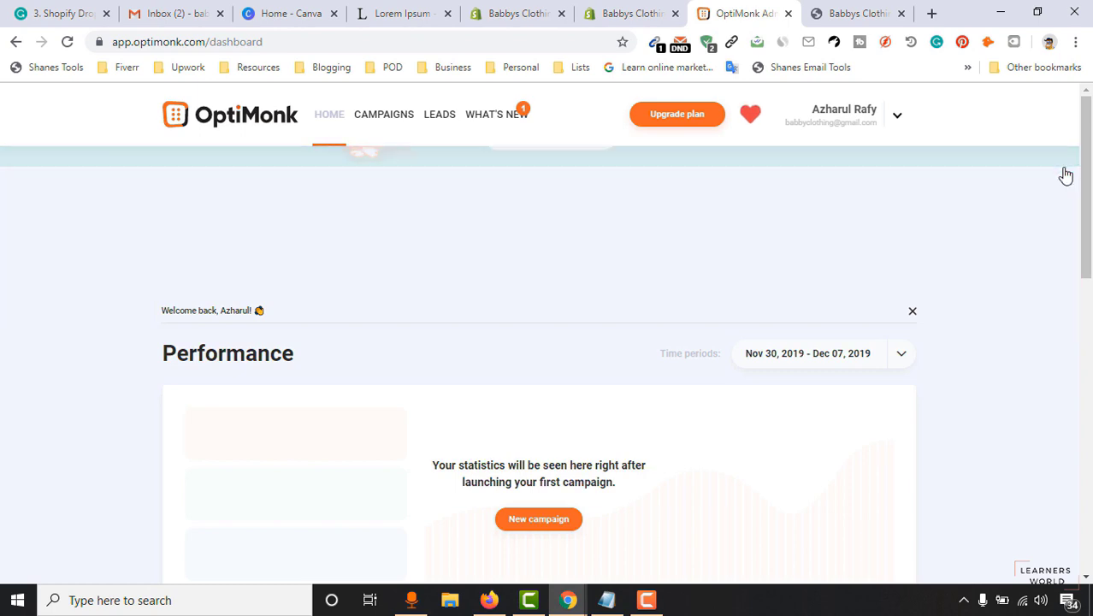
pyautogui.click(534, 381)
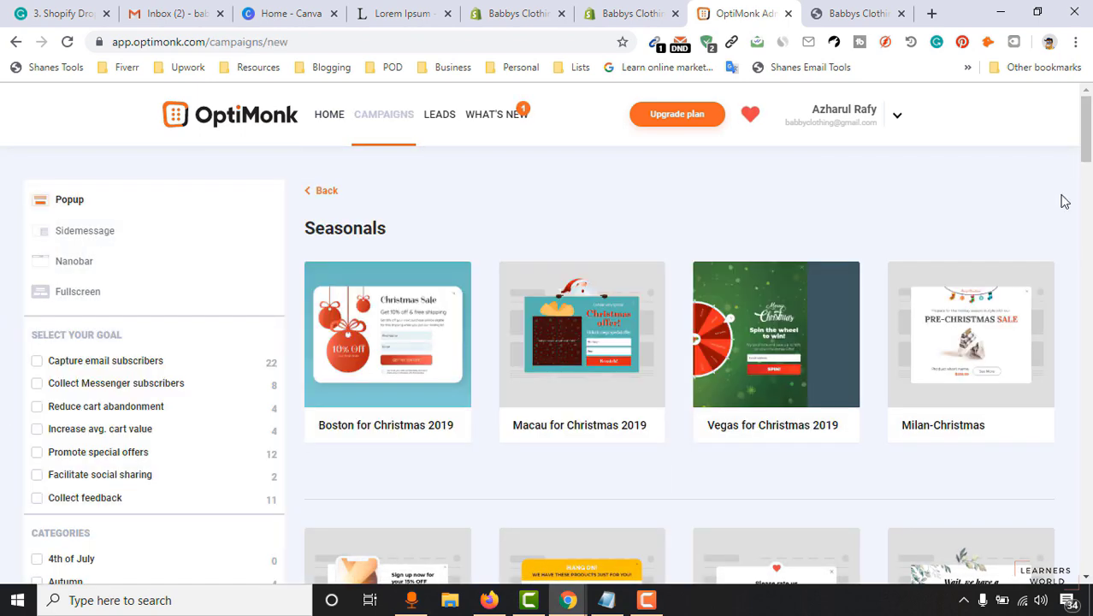
# Filter templates to Capture email subscribers and select the Bruges template.
pyautogui.click(126, 364)
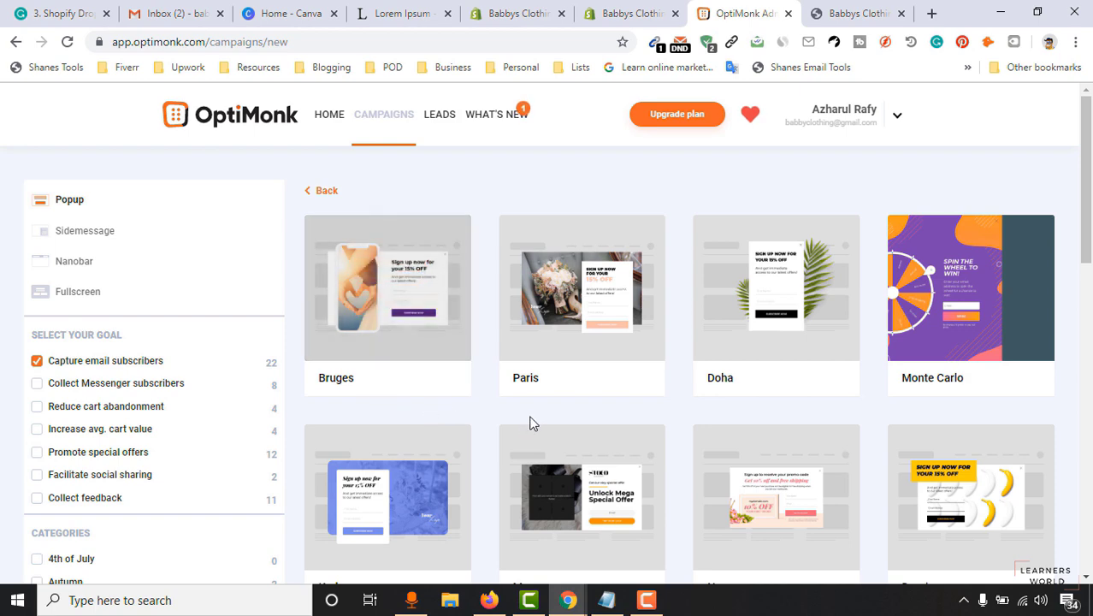
pyautogui.scroll(-3, 941, 359)
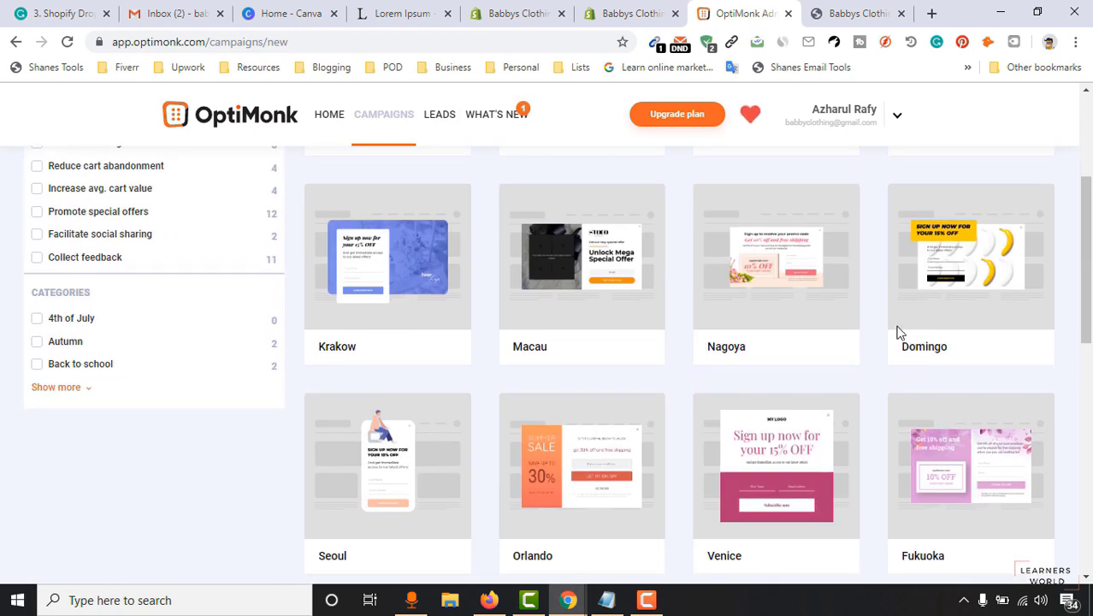
pyautogui.scroll(-2, 369, 349)
pyautogui.scroll(5, 1083, 341)
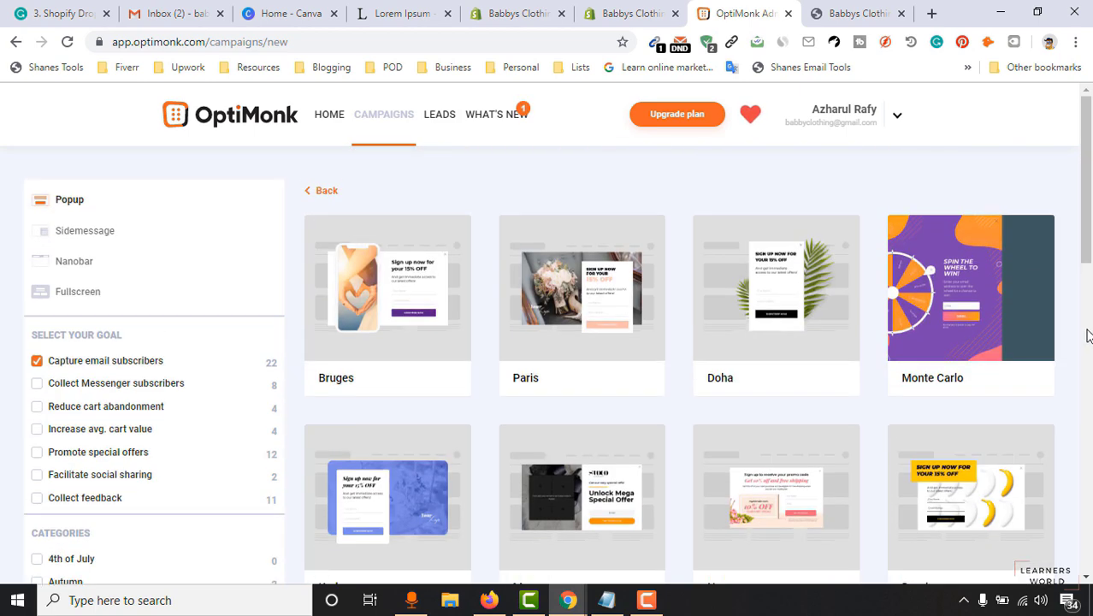
pyautogui.moveTo(381, 325)
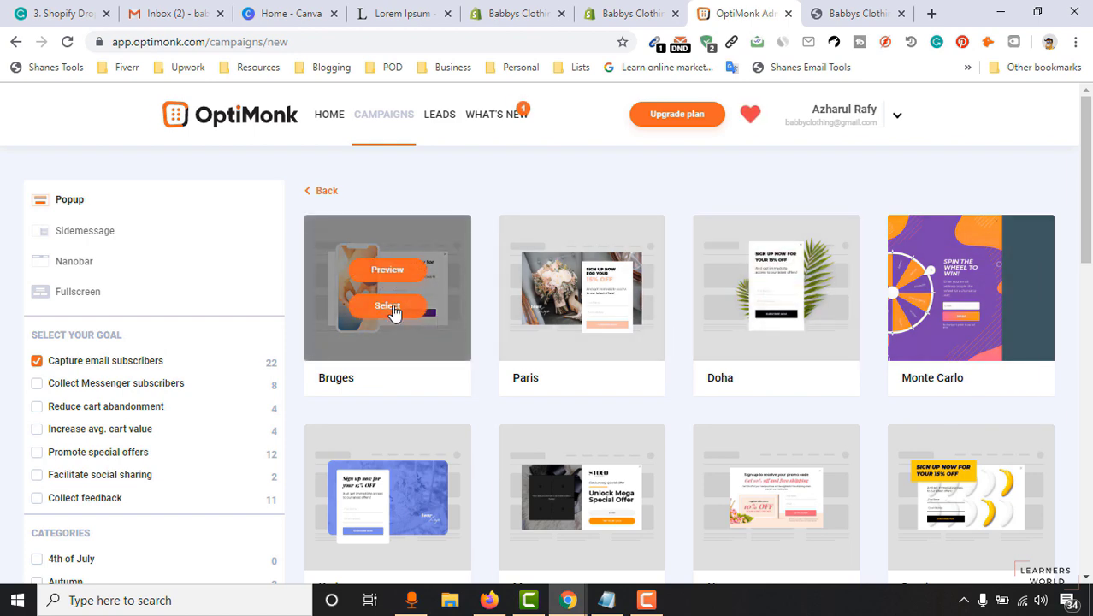
pyautogui.click(387, 306)
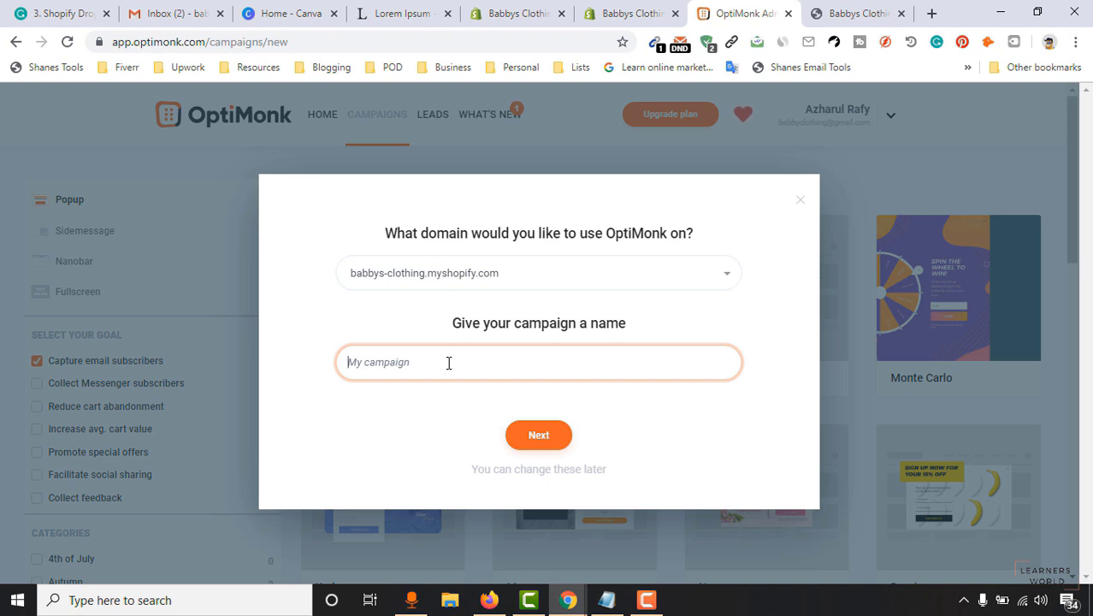
# Name the campaign 'Babbys Clothing - Email from the Popup' on domain babbys-clothing.myshopify.com.
pyautogui.write('B')
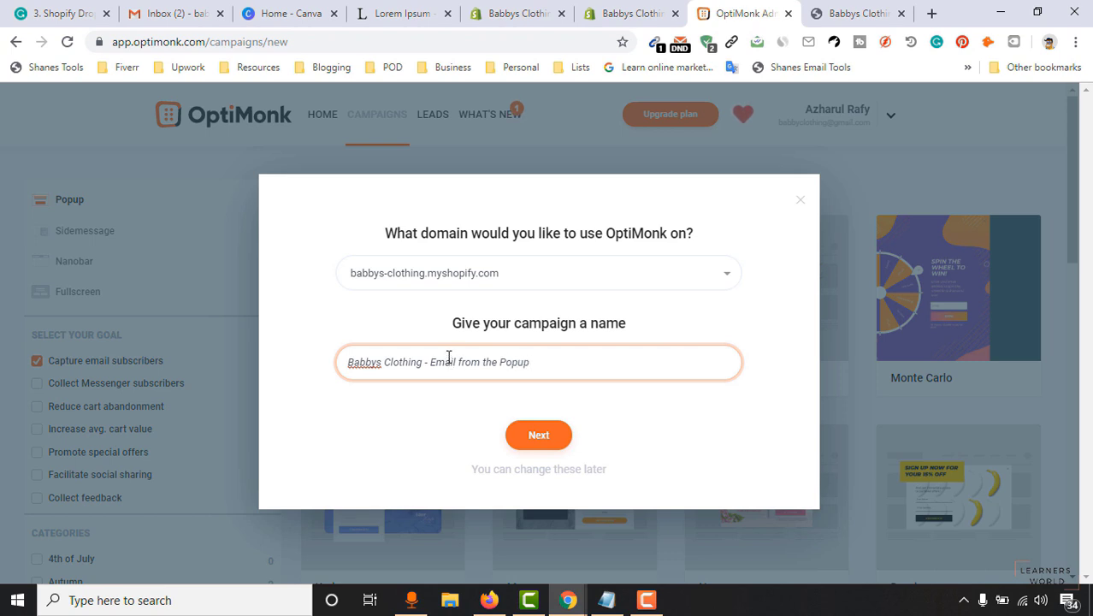
pyautogui.click(712, 278)
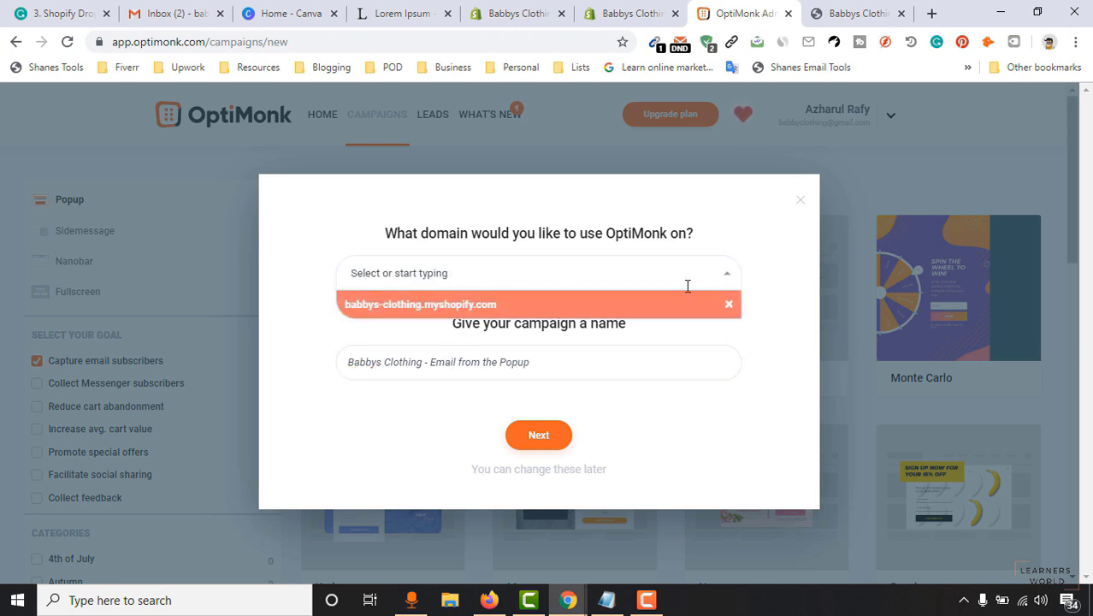
pyautogui.click(473, 312)
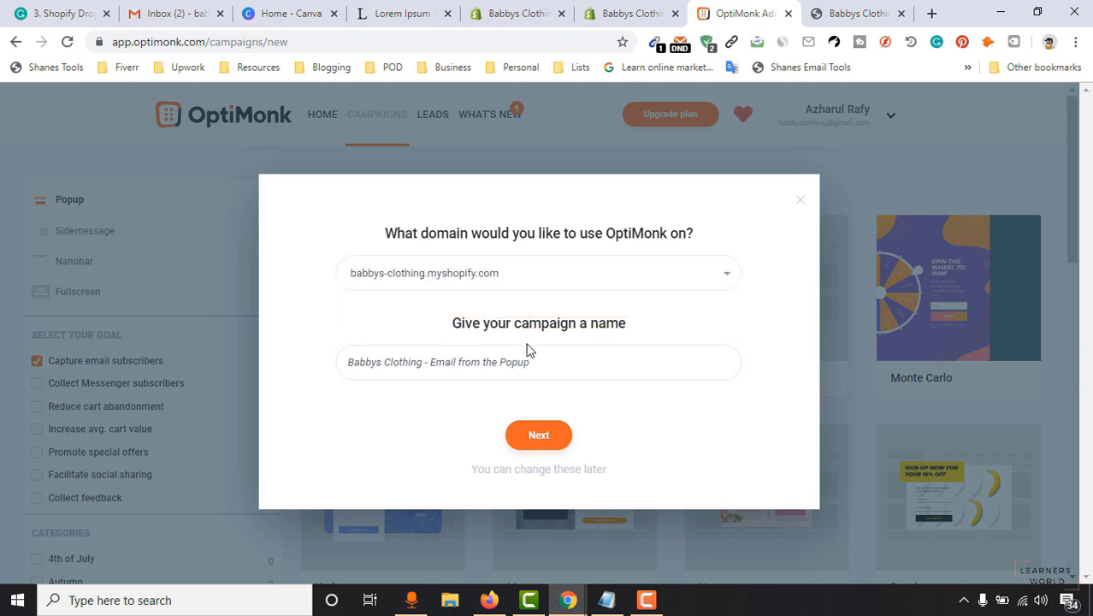
pyautogui.click(527, 443)
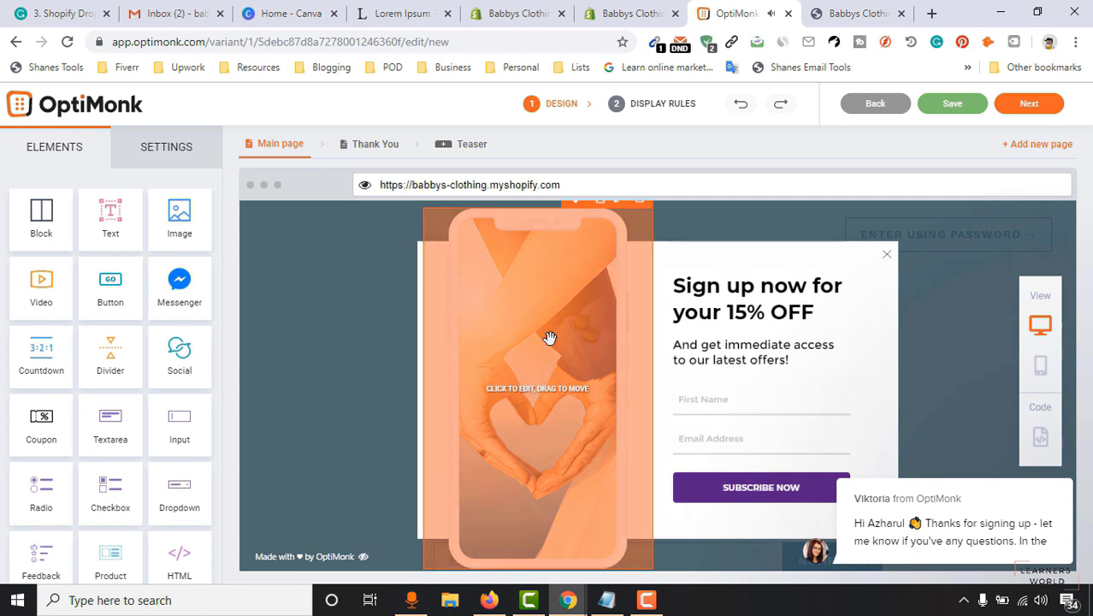
# Replace the popup's phone photo with an uploaded baby boy photo enlarged to 305px.
pyautogui.click(558, 328)
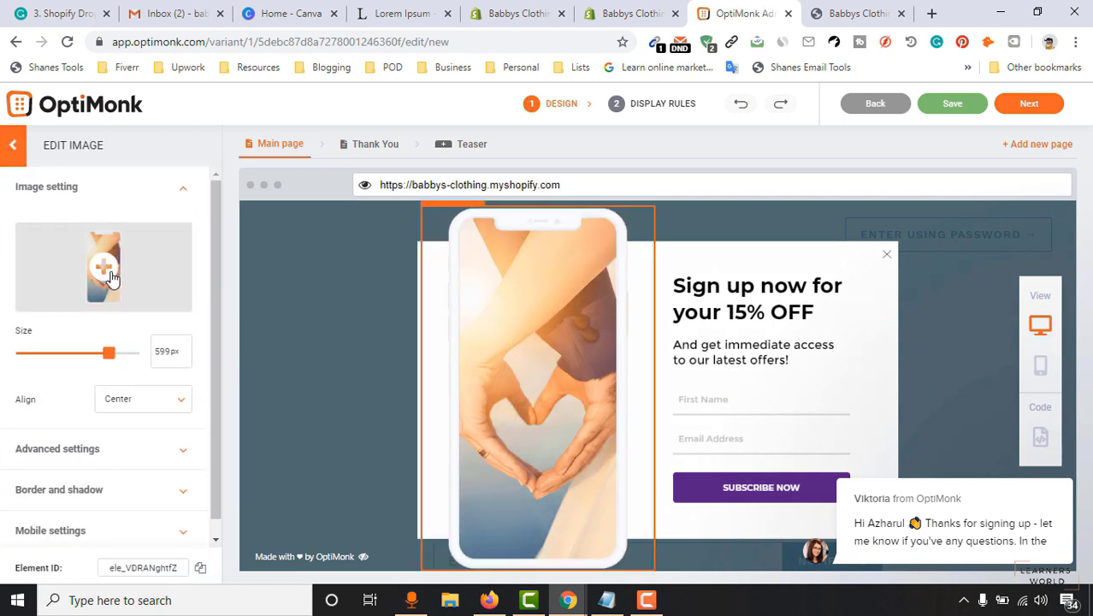
pyautogui.click(104, 268)
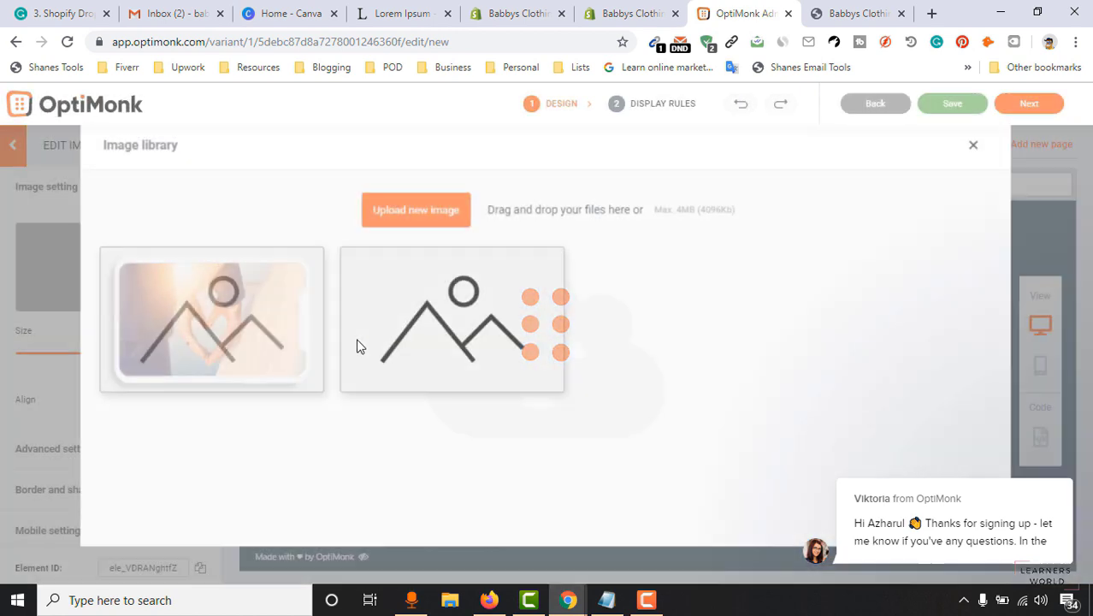
pyautogui.click(431, 222)
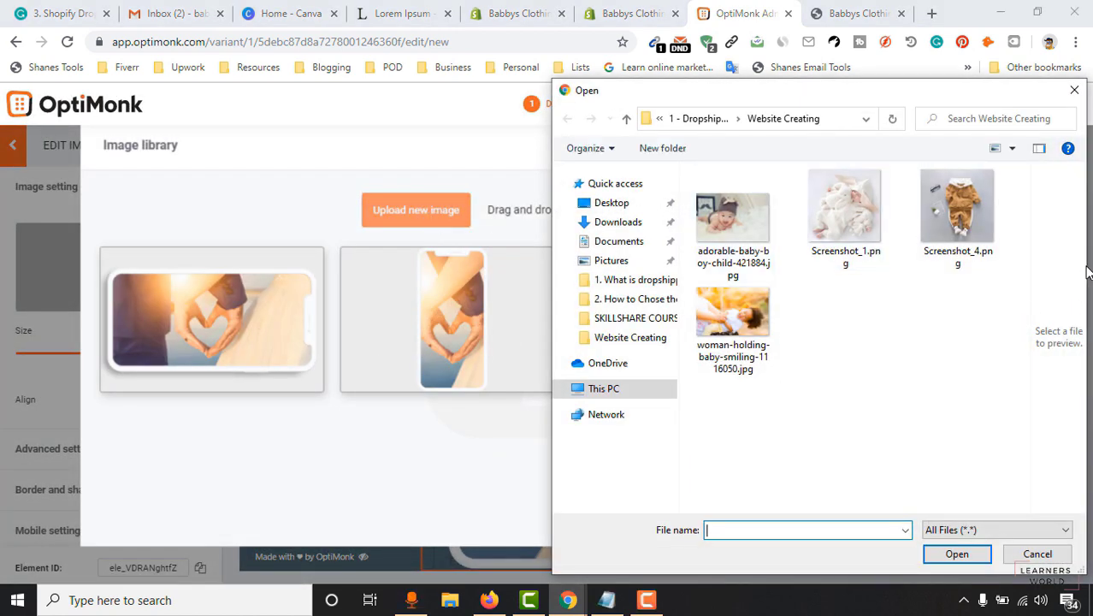
pyautogui.click(717, 237)
pyautogui.click(957, 554)
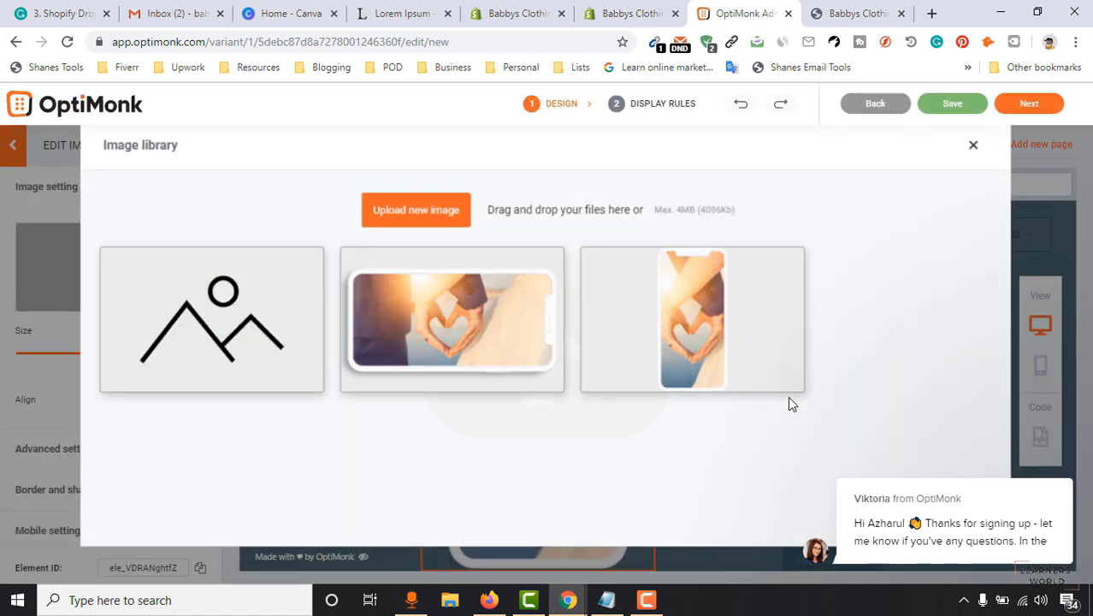
pyautogui.moveTo(171, 324)
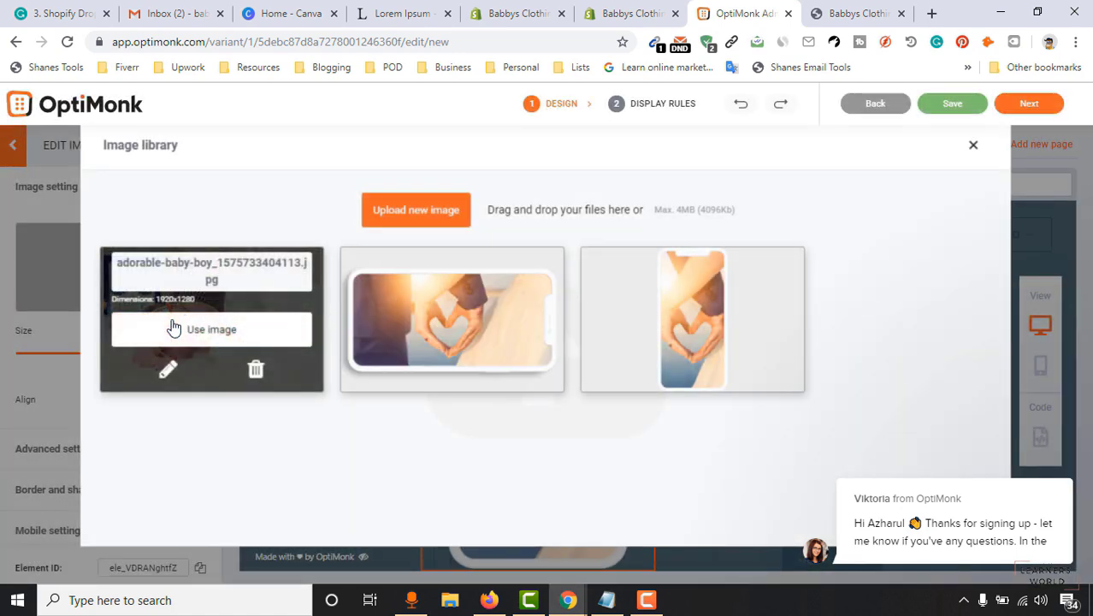
pyautogui.click(220, 337)
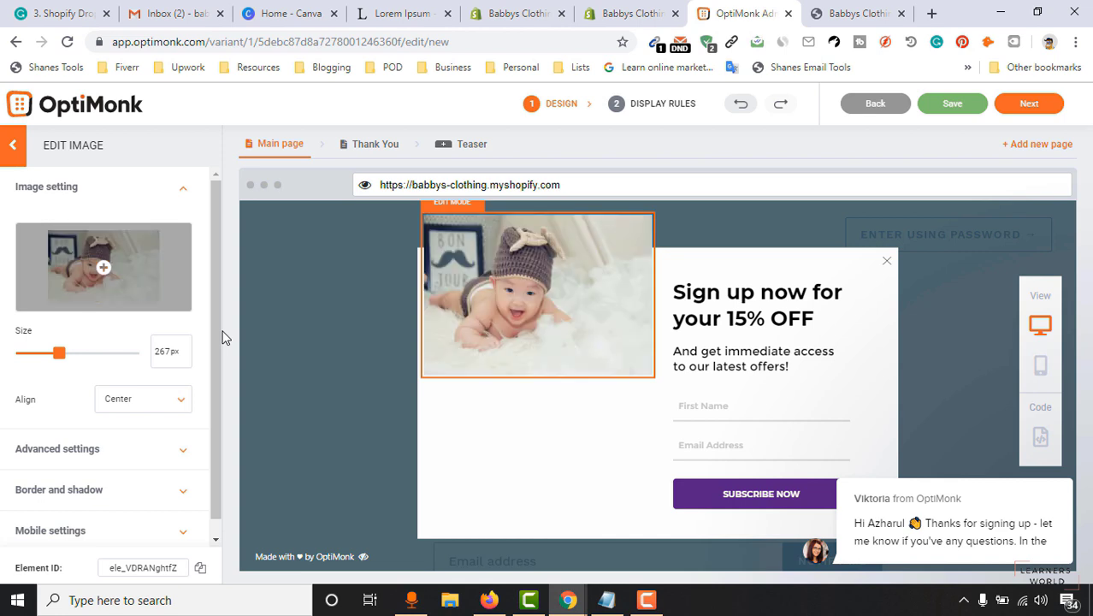
pyautogui.moveTo(57, 358)
pyautogui.mouseDown()
pyautogui.moveTo(38, 360)
pyautogui.moveTo(70, 360)
pyautogui.moveTo(59, 360)
pyautogui.mouseUp()
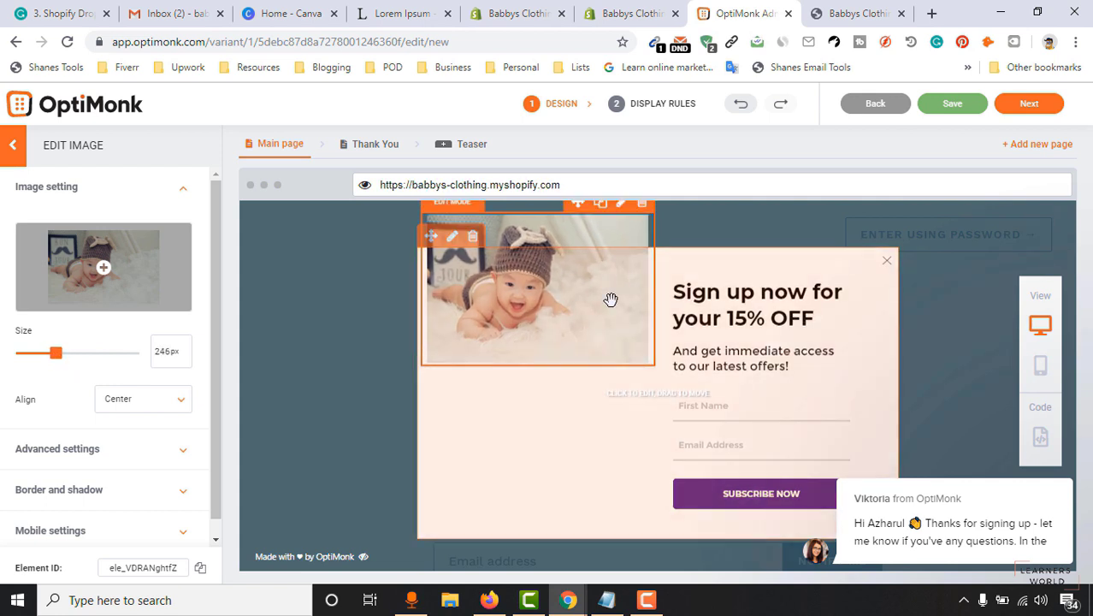
# Change the headline's 15% to 10% so it reads 'Sign up now for your 10% OFF'.
pyautogui.doubleClick(721, 320)
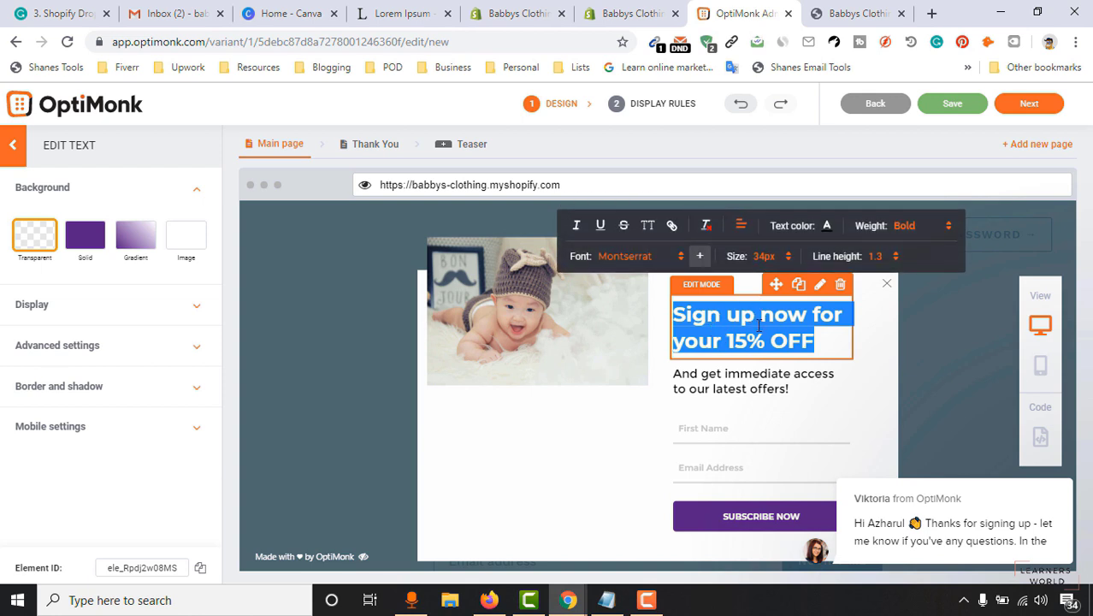
pyautogui.click(741, 346)
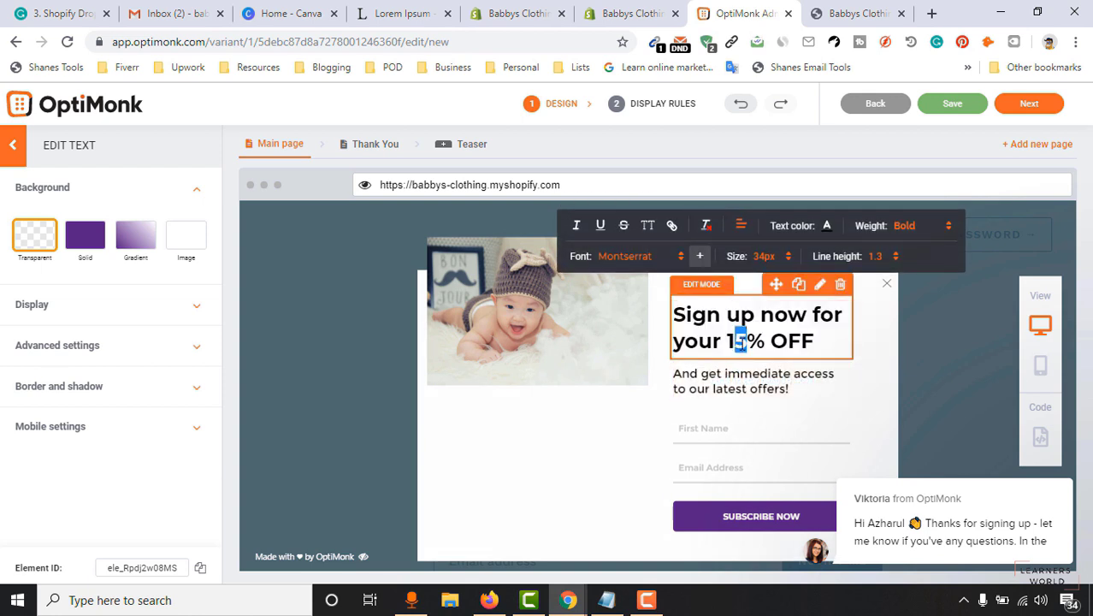
pyautogui.write('0')
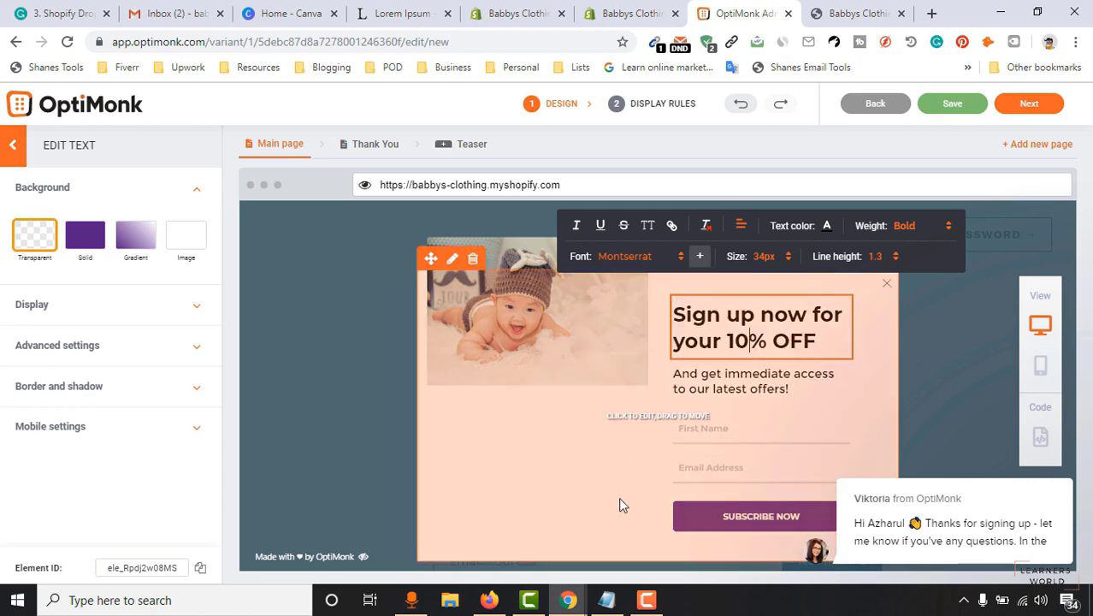
pyautogui.scroll(-1, 724, 385)
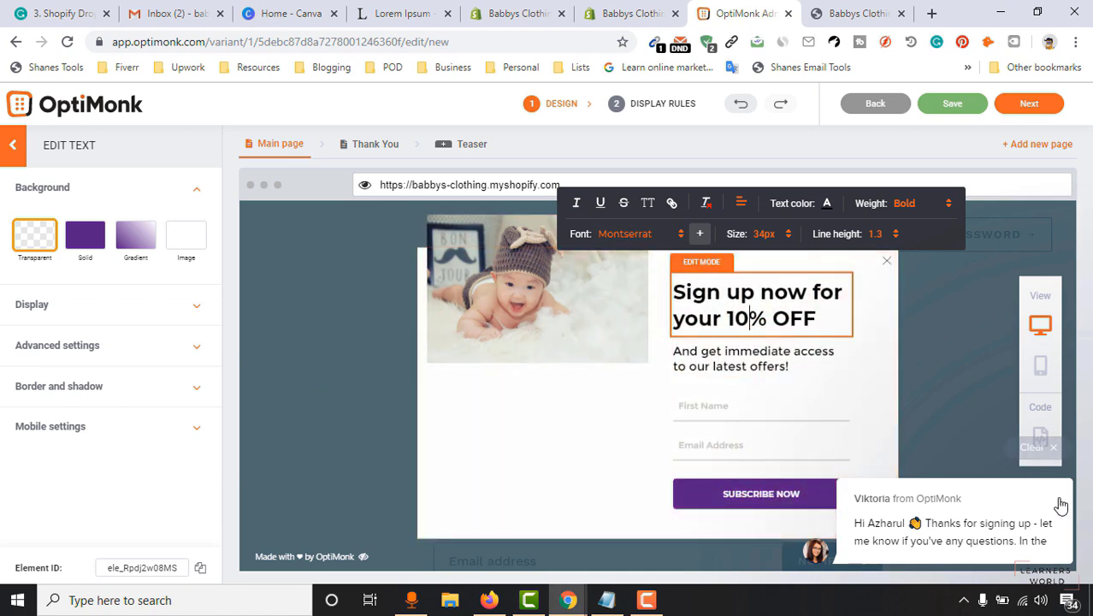
pyautogui.click(1053, 448)
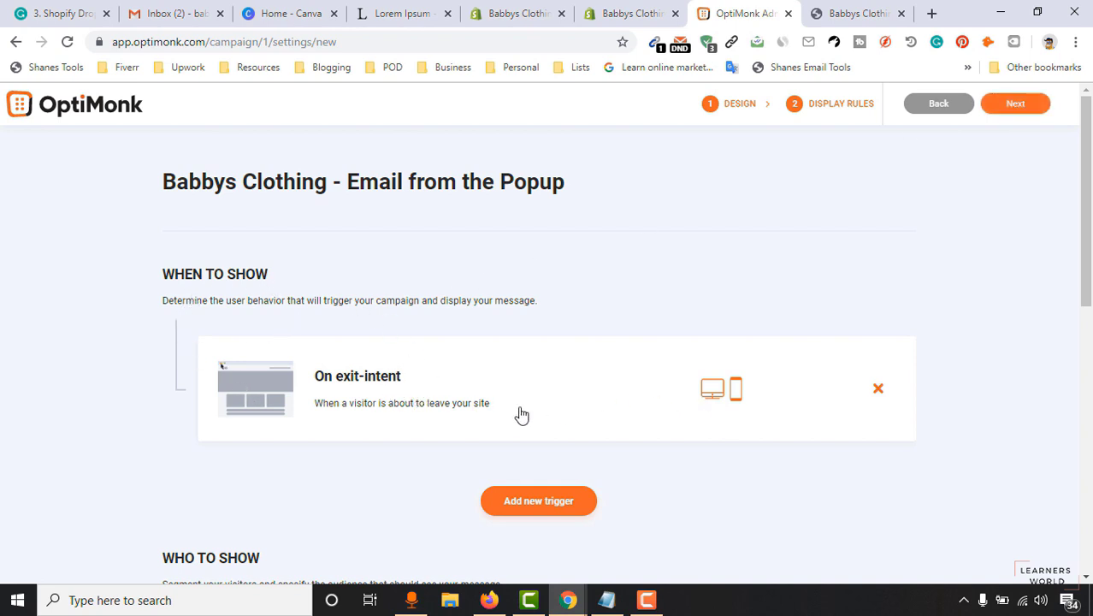
# Set the On exit-intent trigger to show on both devices.
pyautogui.click(401, 392)
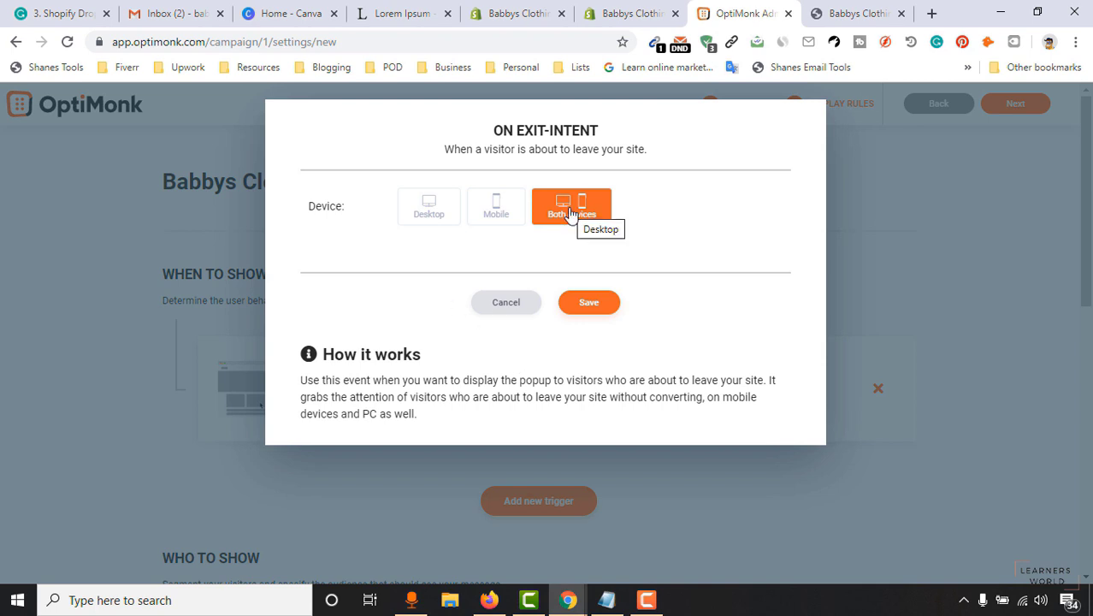
pyautogui.click(592, 308)
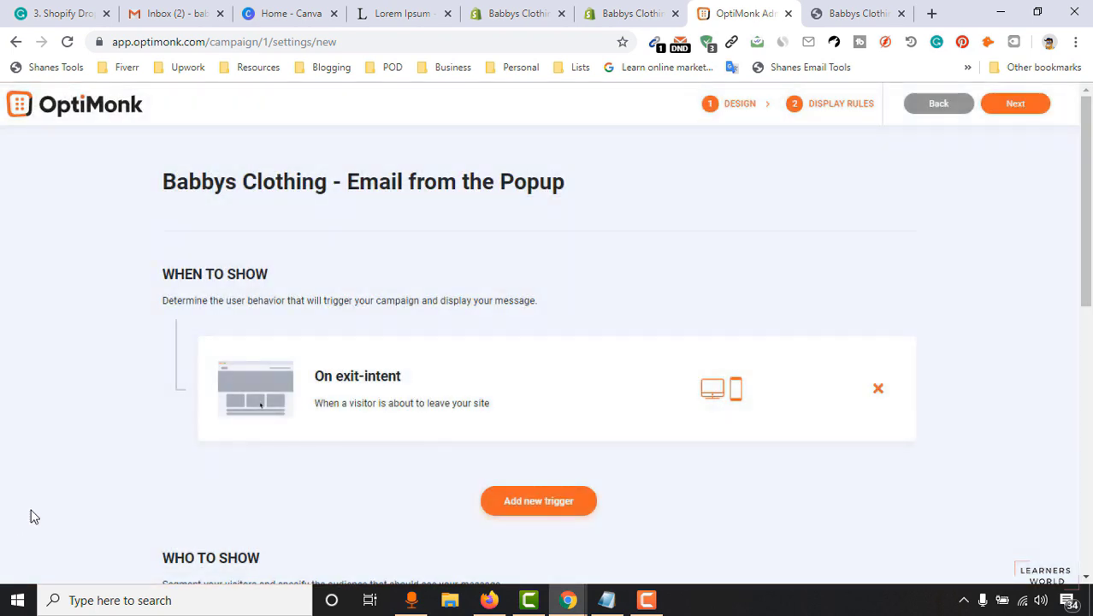
pyautogui.scroll(-2, 118, 497)
# Add an After x seconds trigger set to 5 seconds.
pyautogui.click(540, 347)
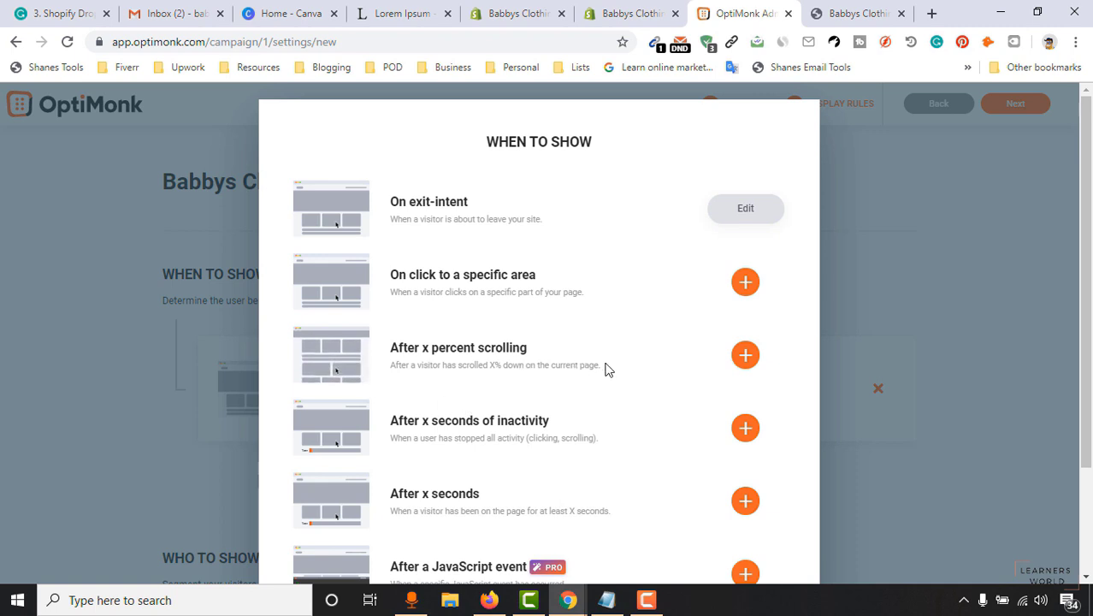
pyautogui.scroll(-2, 606, 368)
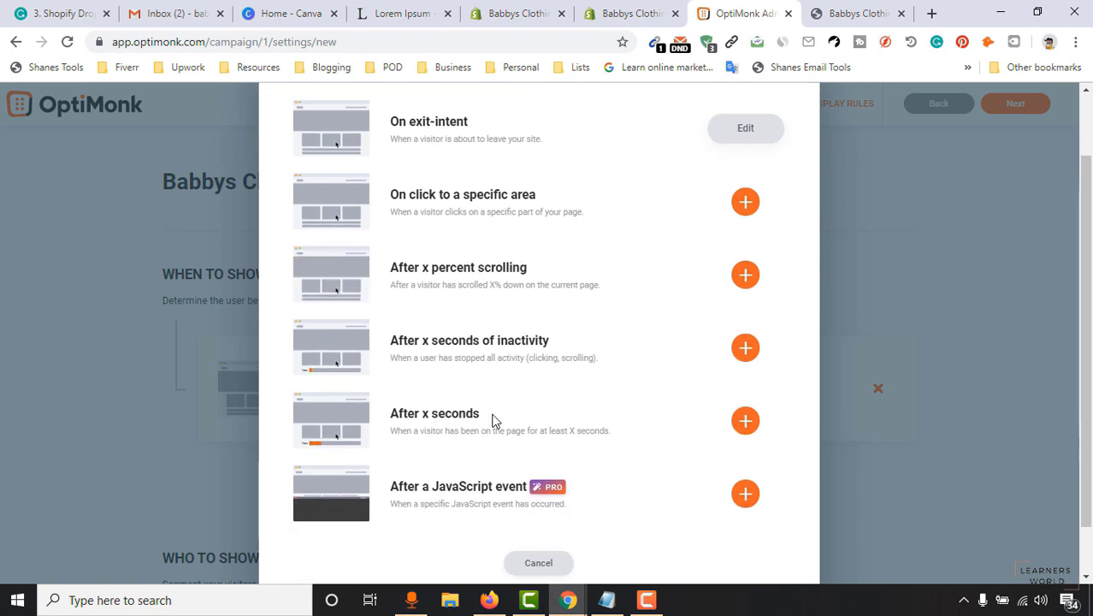
pyautogui.scroll(-1, 482, 366)
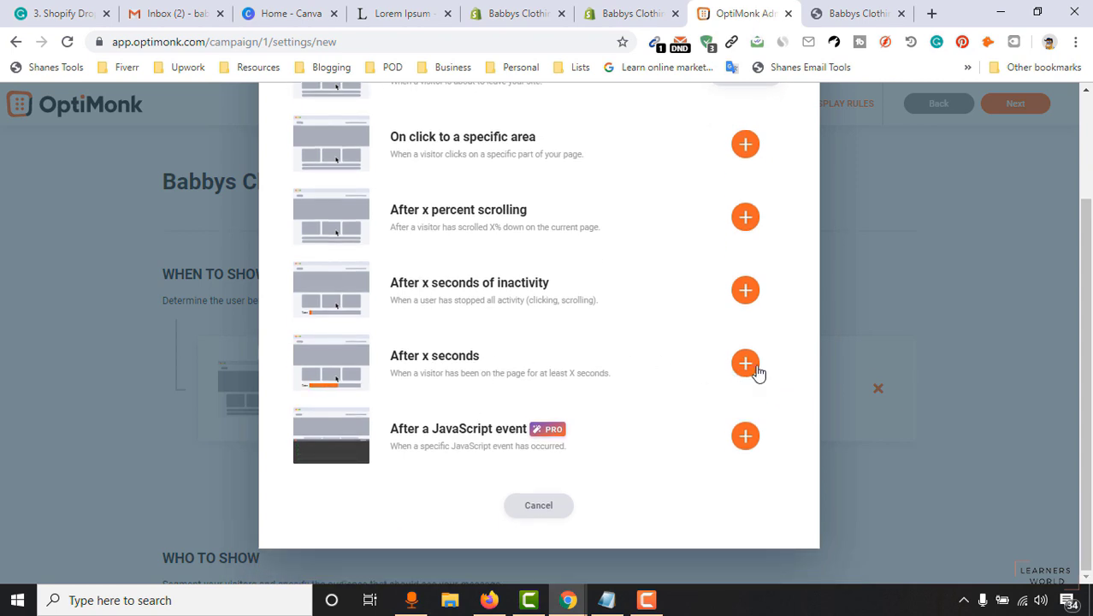
pyautogui.click(746, 364)
pyautogui.doubleClick(478, 254)
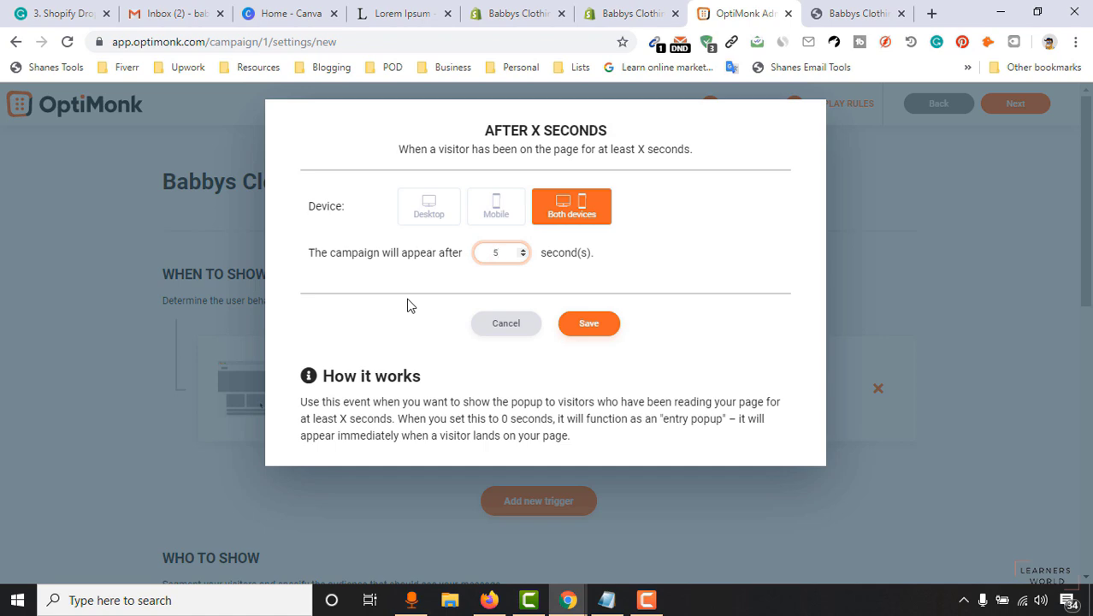
pyautogui.click(594, 328)
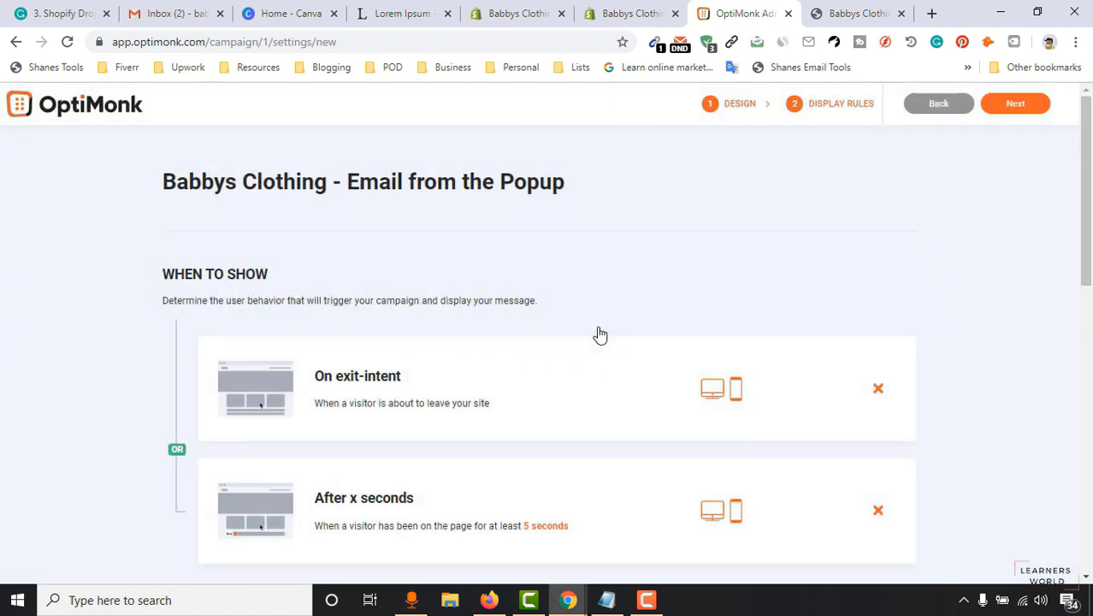
# Finish the display rules and move on to the next campaign step.
pyautogui.scroll(-3, 21, 428)
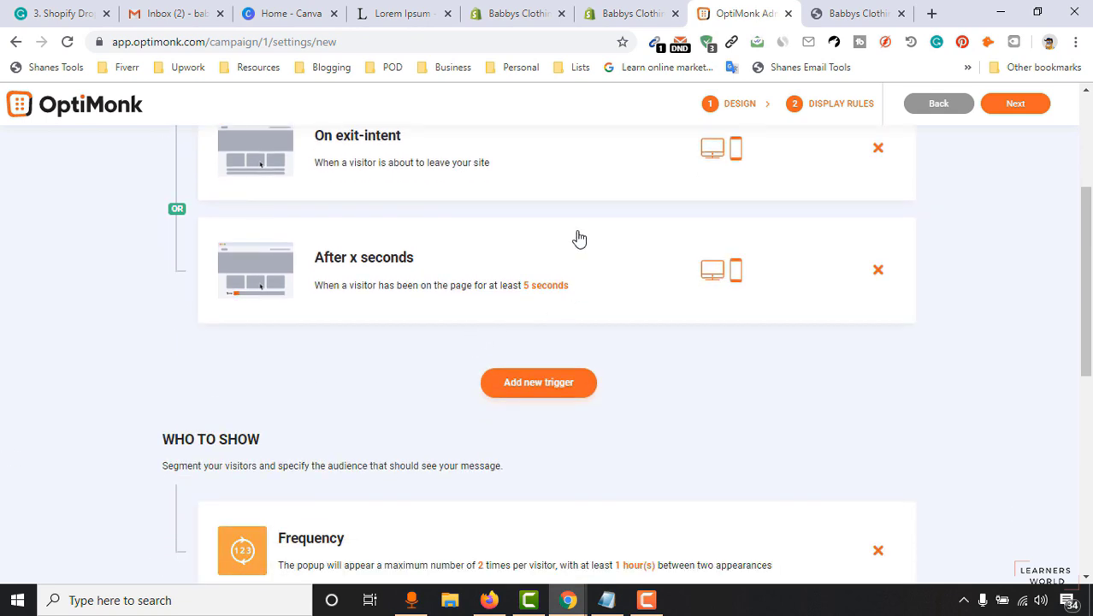
pyautogui.scroll(-1, 481, 420)
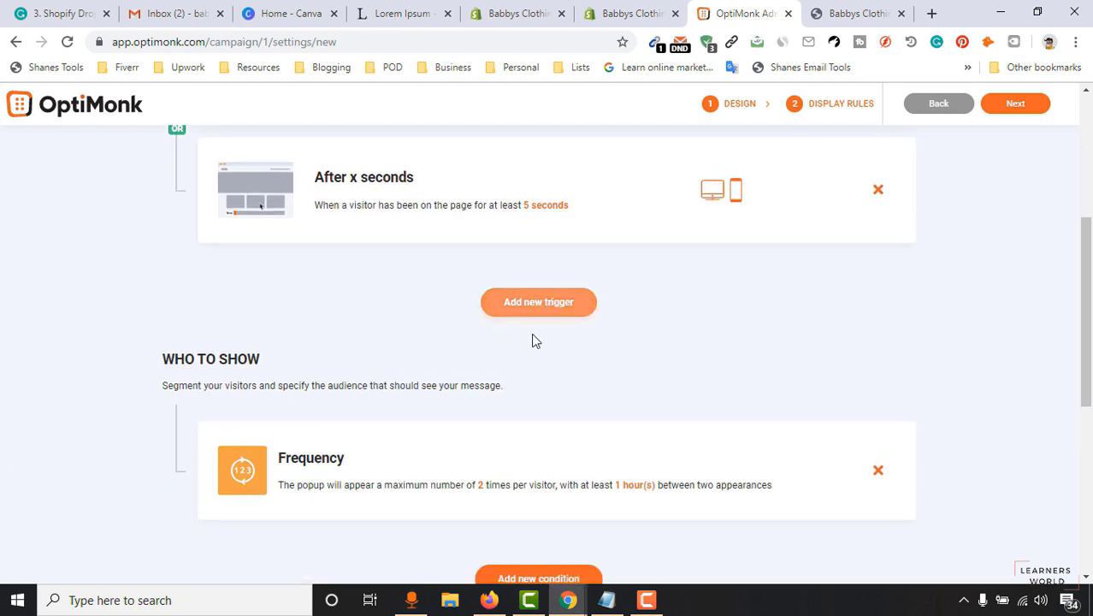
pyautogui.scroll(4, 574, 347)
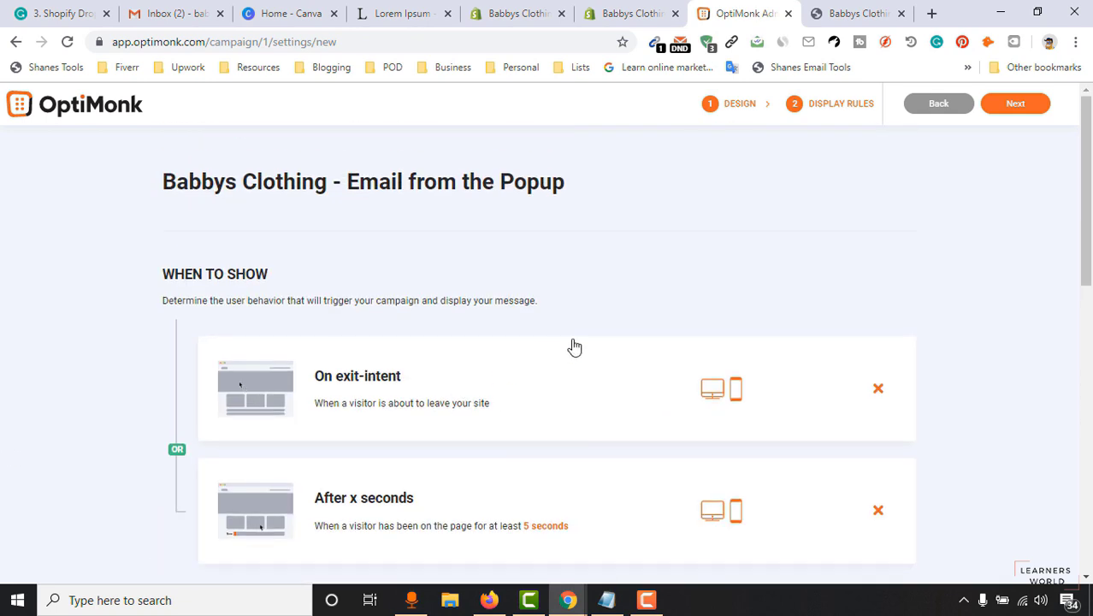
pyautogui.click(1016, 119)
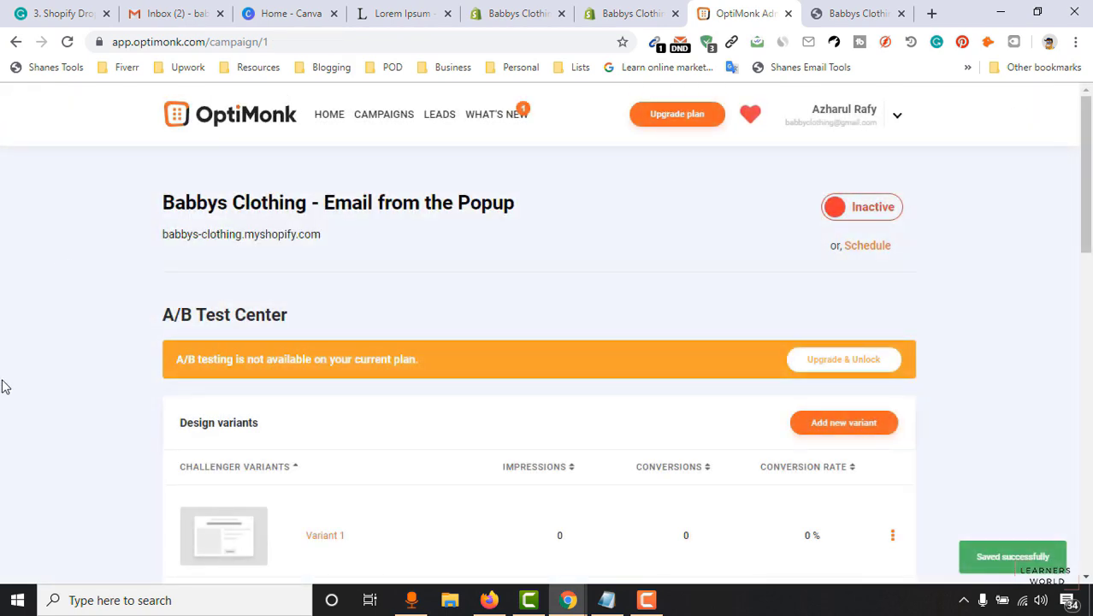
# Review the Babbys Clothing store admin's installed apps and the AutoCommerce recommendations page.
pyautogui.scroll(-5, 312, 420)
pyautogui.scroll(-4, 1088, 305)
pyautogui.scroll(9, 231, 466)
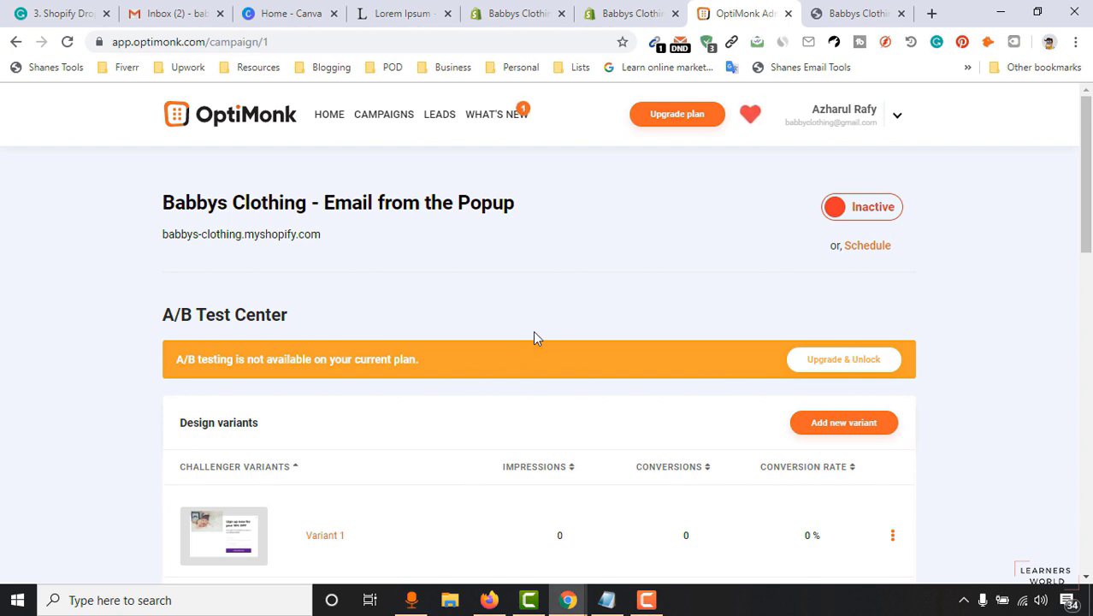
pyautogui.scroll(-3, 356, 368)
pyautogui.scroll(2, 494, 280)
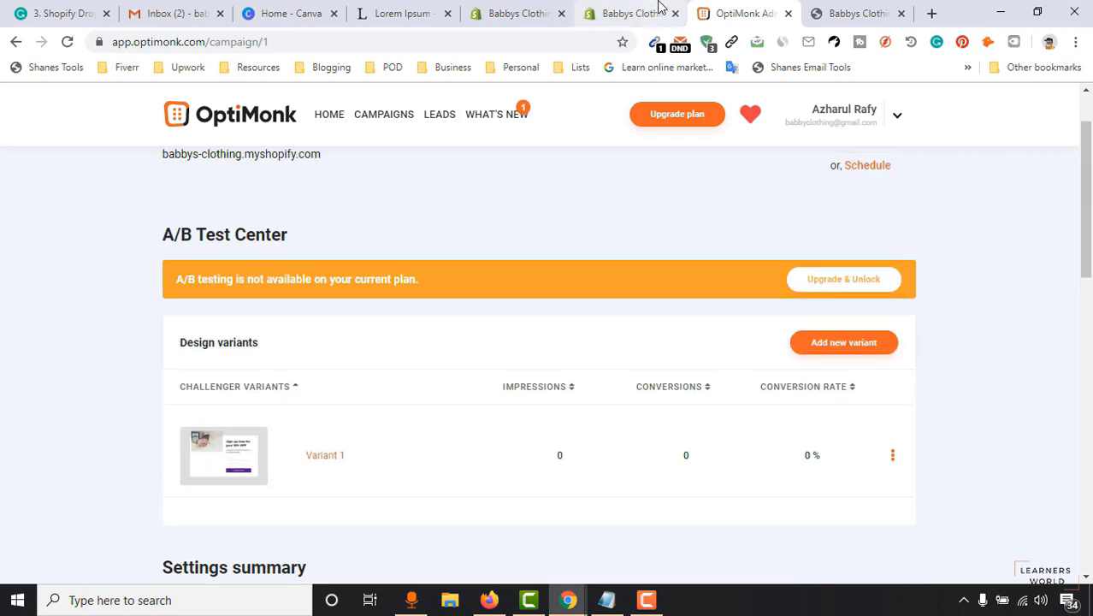
pyautogui.click(659, 10)
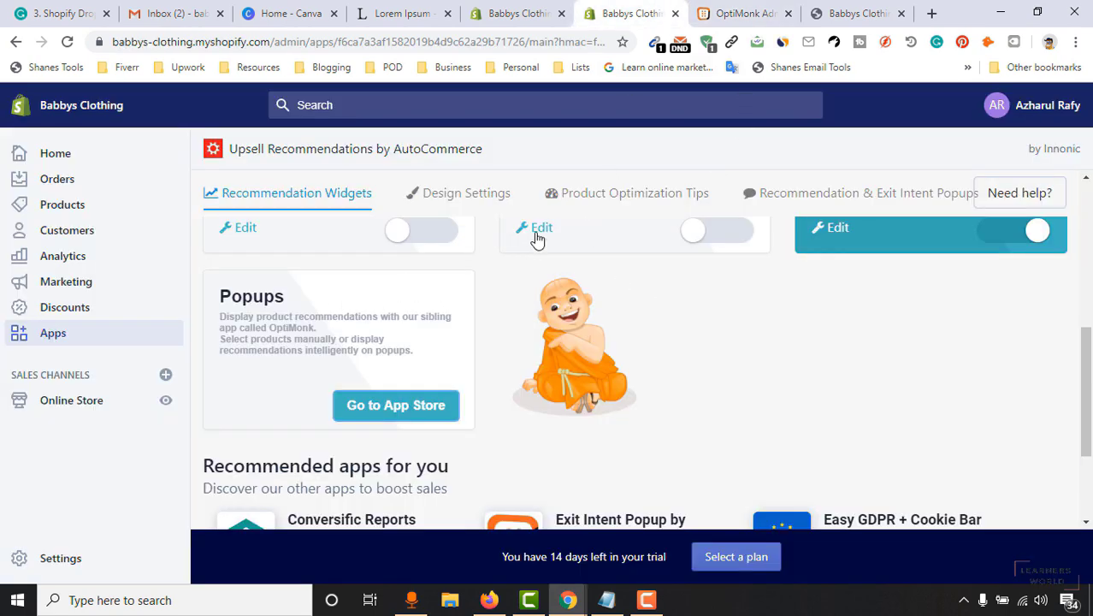
pyautogui.click(512, 11)
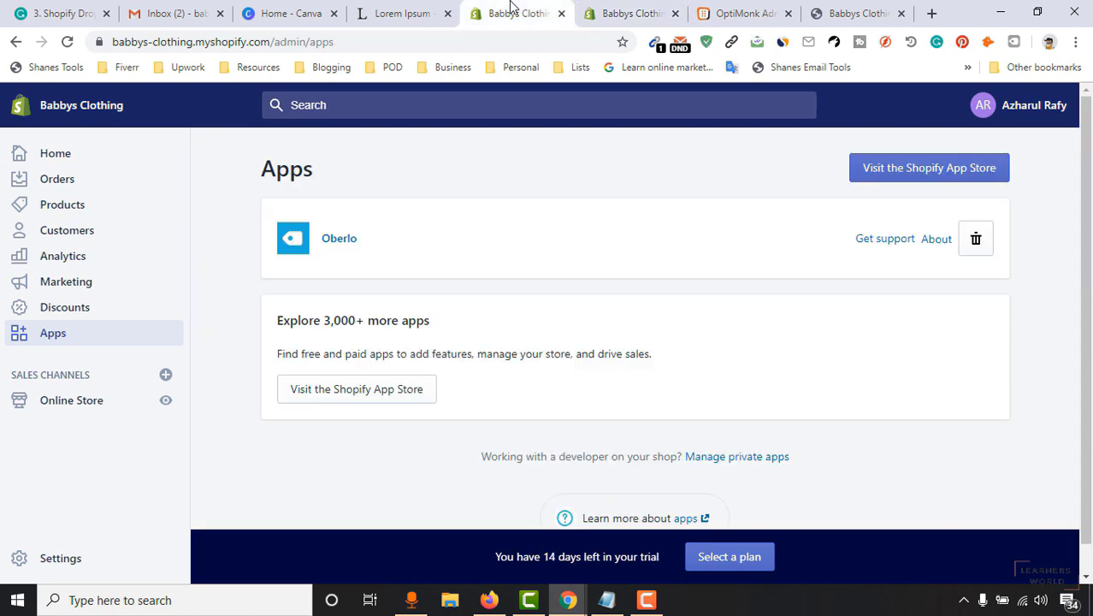
pyautogui.scroll(-1, 656, 349)
pyautogui.click(639, 10)
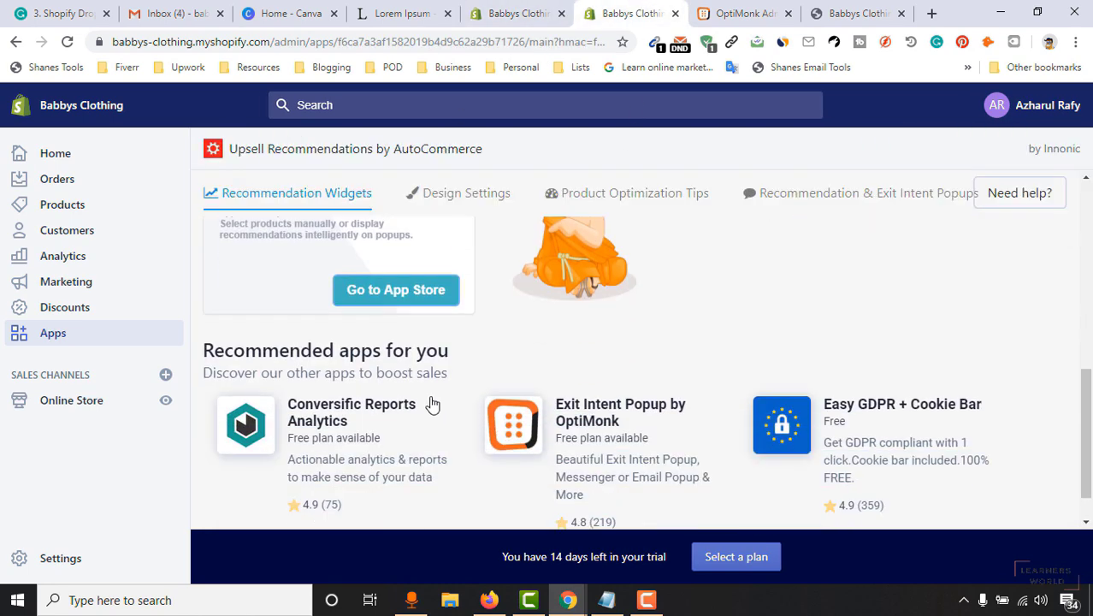
pyautogui.scroll(5, 581, 400)
pyautogui.scroll(-5, 563, 404)
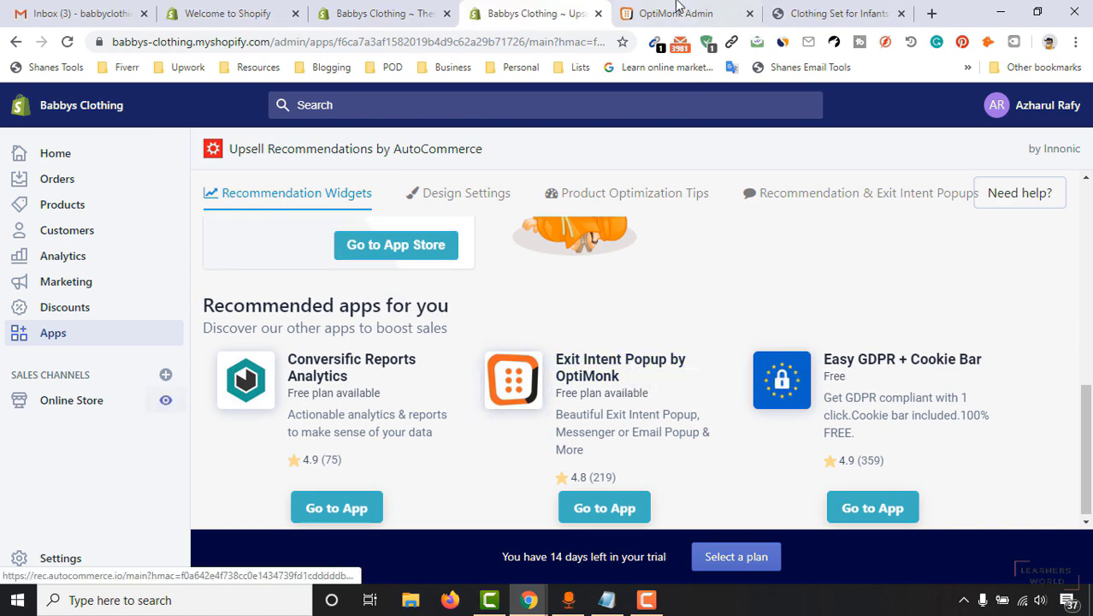
# Toggle the 'Babbys Clothing - Email from the Popup' campaign from Inactive to Active.
pyautogui.click(676, 10)
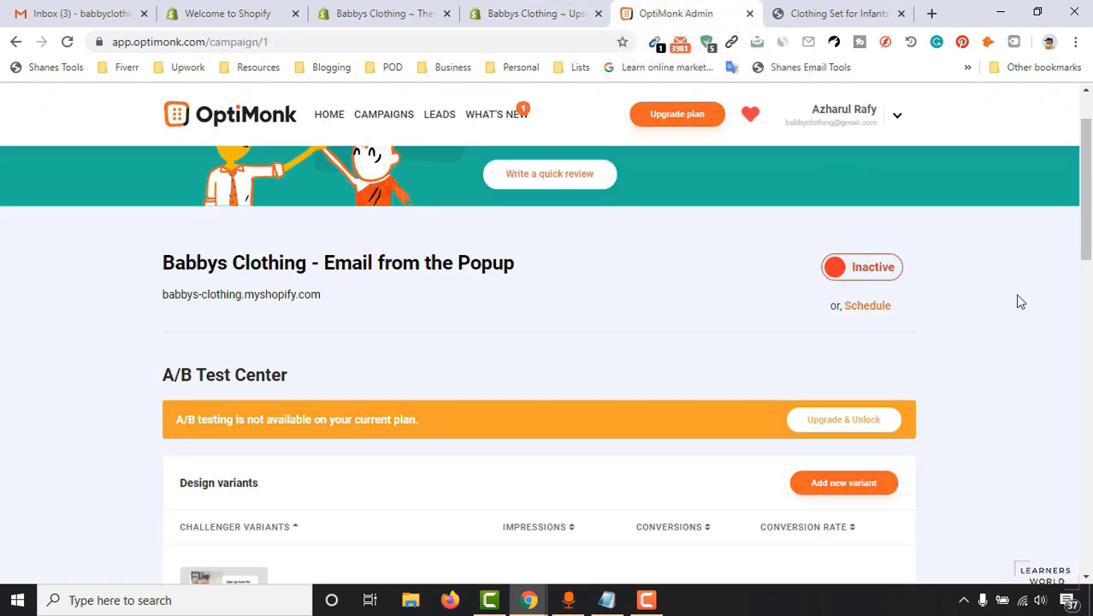
pyautogui.scroll(-1, 475, 339)
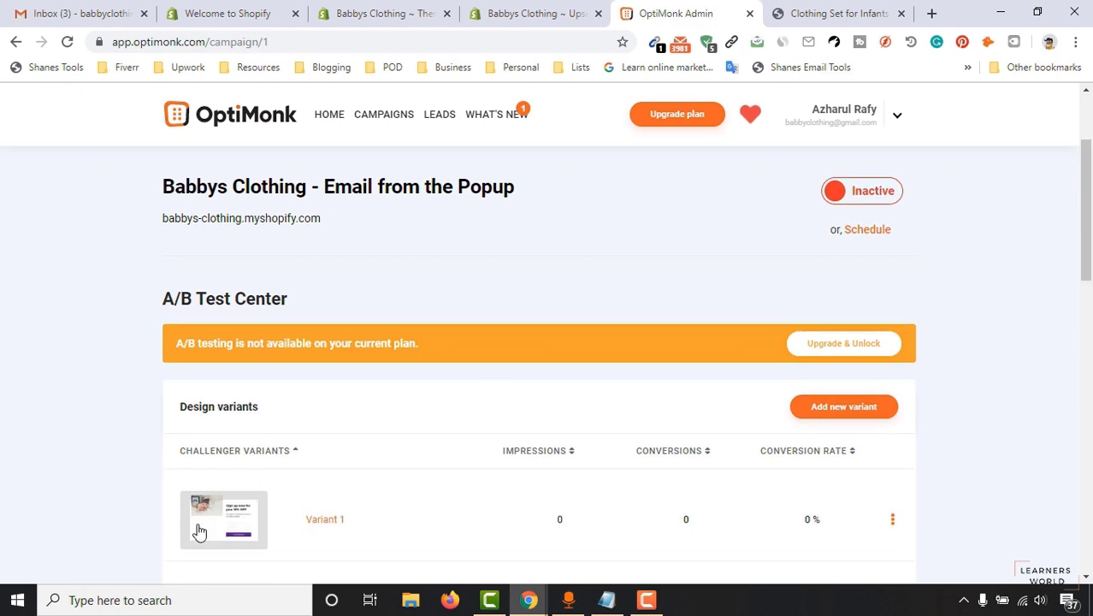
pyautogui.scroll(-3, 413, 391)
pyautogui.scroll(2, 359, 391)
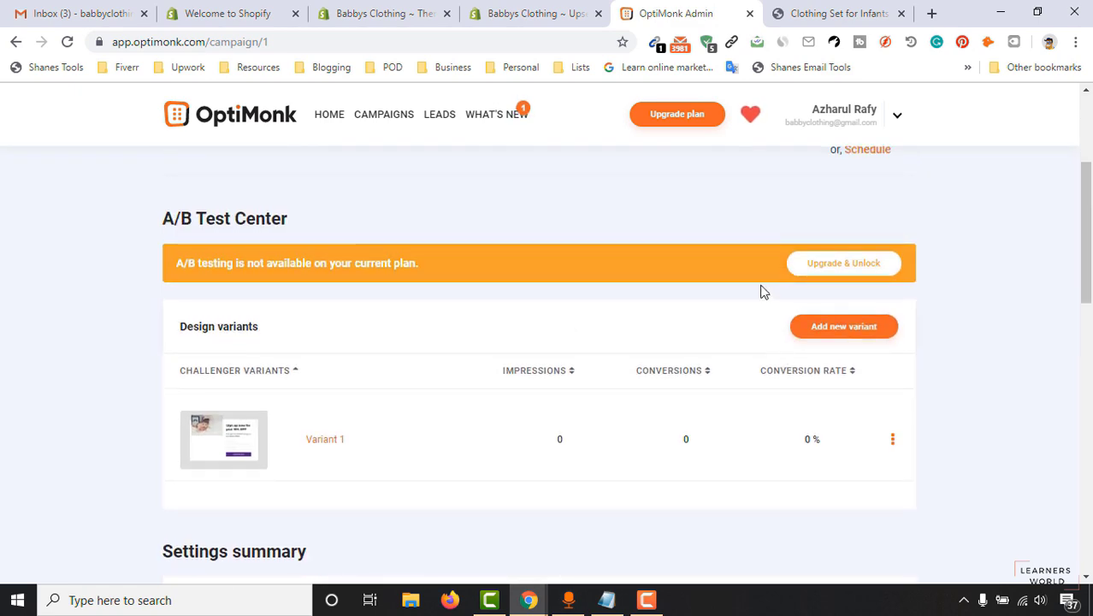
pyautogui.scroll(1, 761, 299)
pyautogui.scroll(1, 760, 303)
pyautogui.click(869, 282)
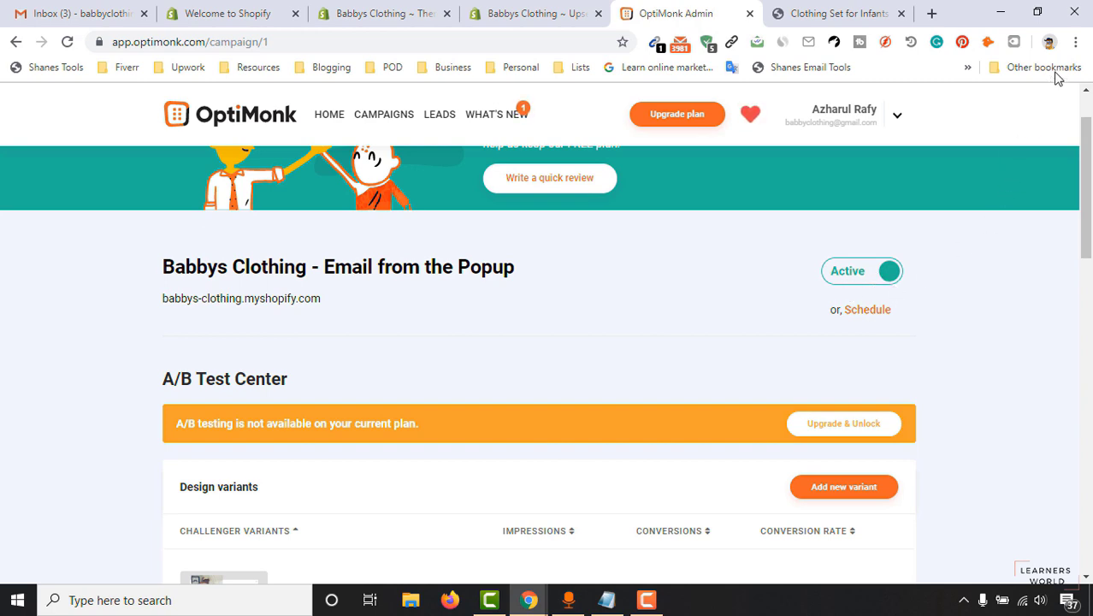
# Load the Babbys Clothing storefront address in a new private browsing window.
pyautogui.click(800, 12)
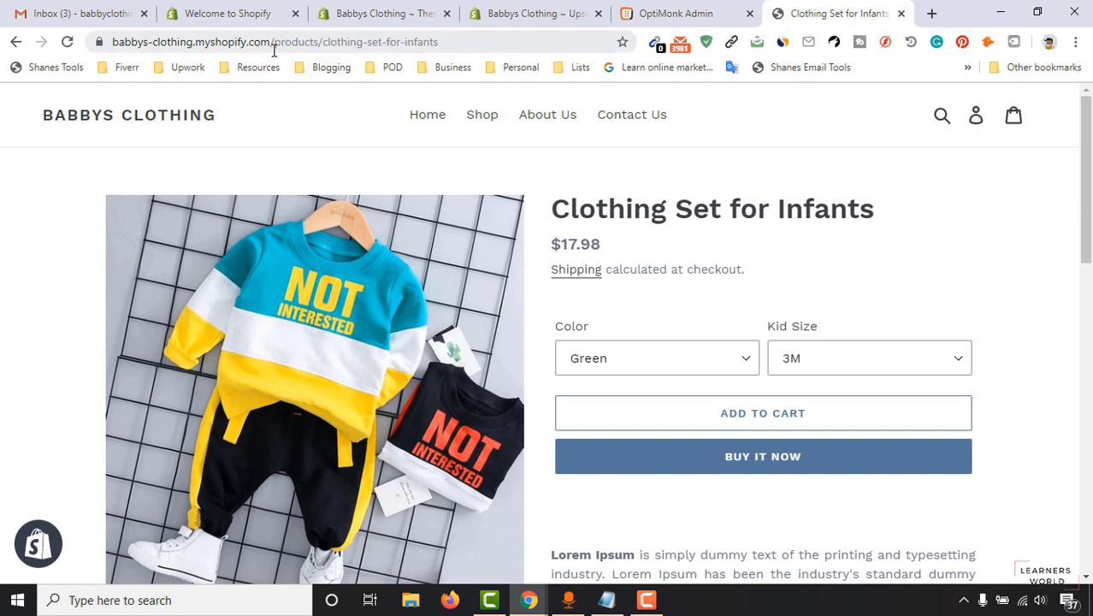
pyautogui.moveTo(272, 41); pyautogui.dragTo(34, 66)
pyautogui.hotkey('ctrl', 'c')
pyautogui.press('BackSpace')
pyautogui.click(1076, 44)
pyautogui.click(964, 101)
pyautogui.hotkey('ctrl', 'v')
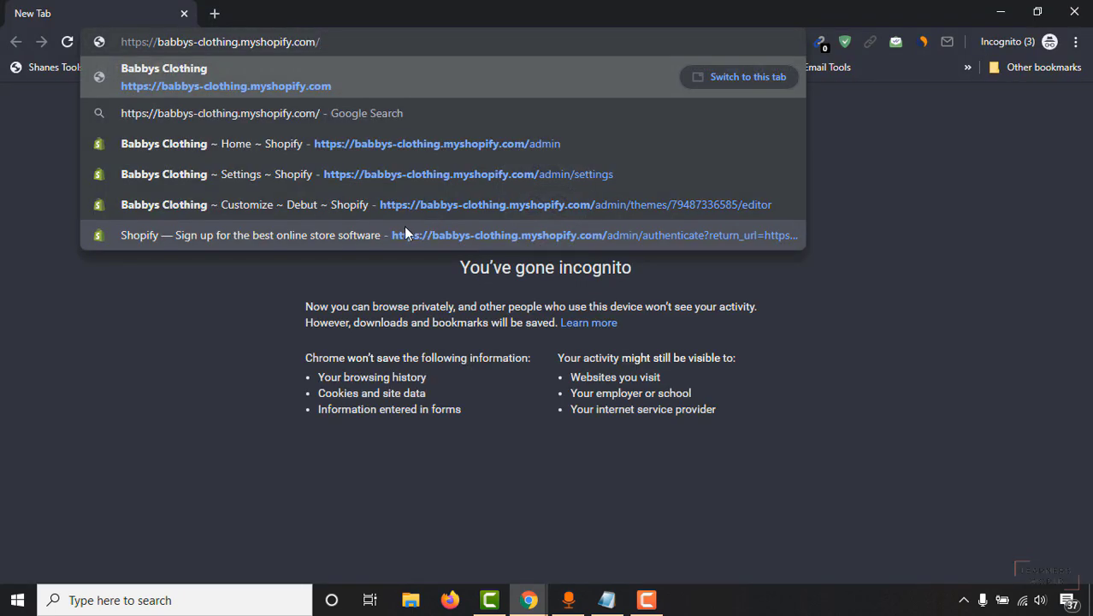
pyautogui.press('Return')
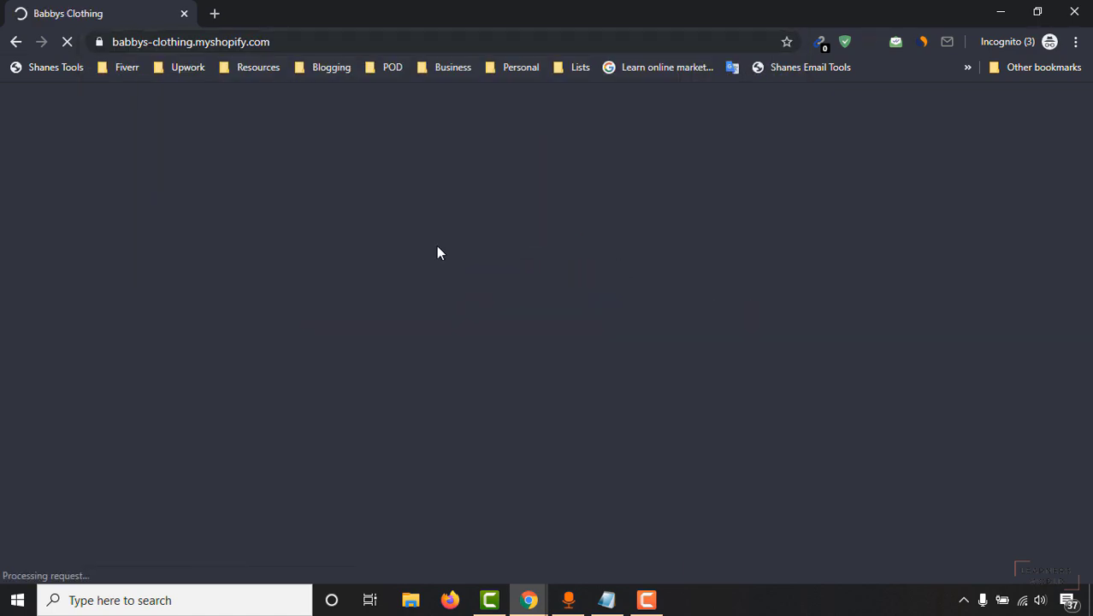
# Open the Cool Comfortable Socks for Infant product page and scroll until the 10% OFF popup appears.
pyautogui.scroll(-3, 879, 285)
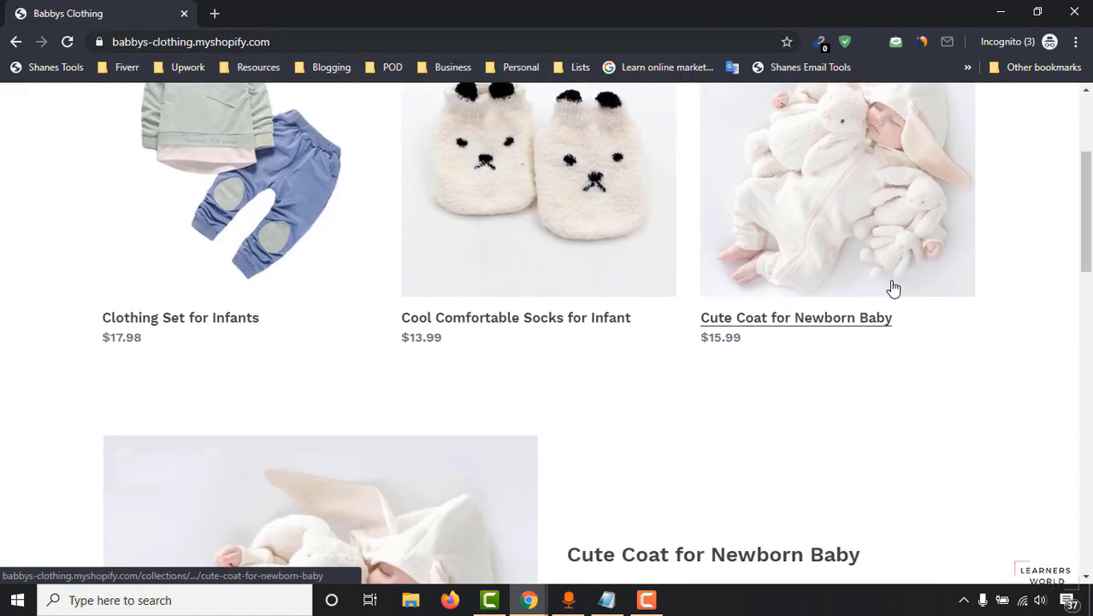
pyautogui.scroll(-15, 980, 295)
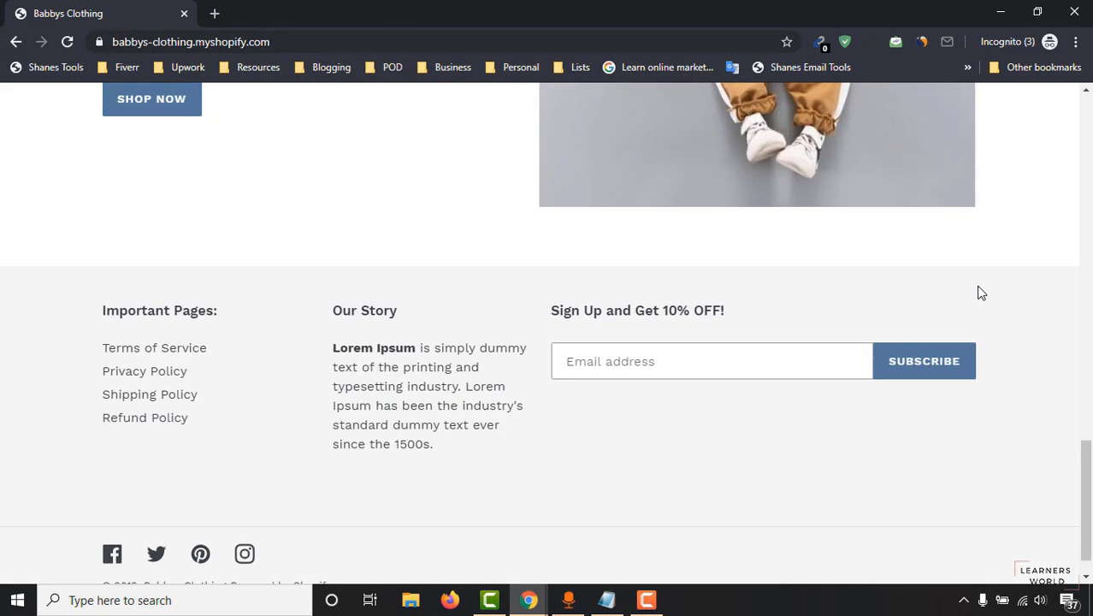
pyautogui.scroll(2, 851, 326)
pyautogui.scroll(10, 671, 284)
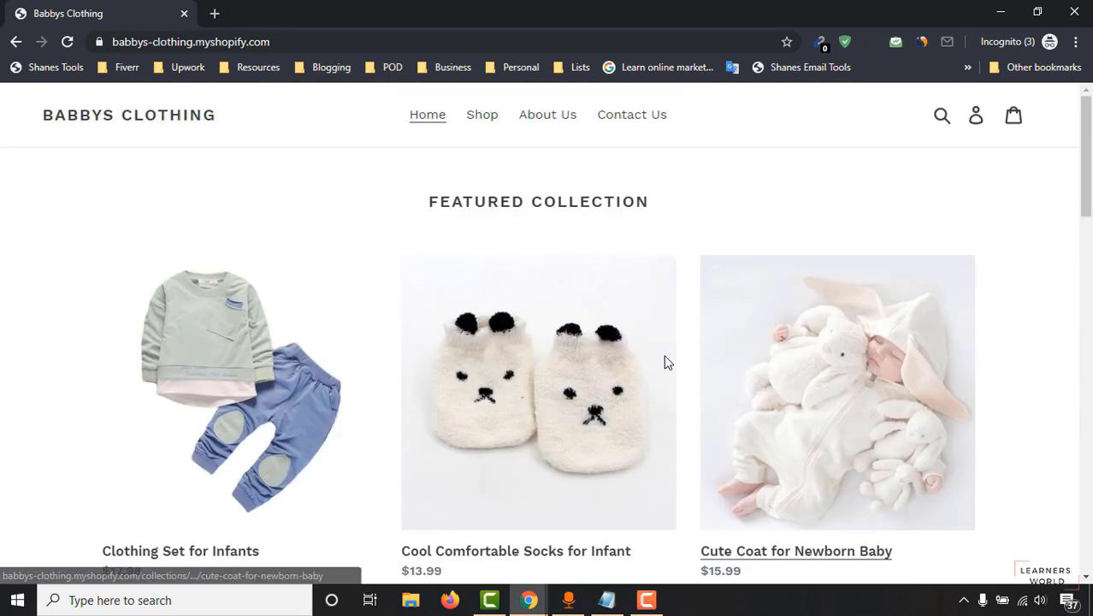
pyautogui.click(582, 368)
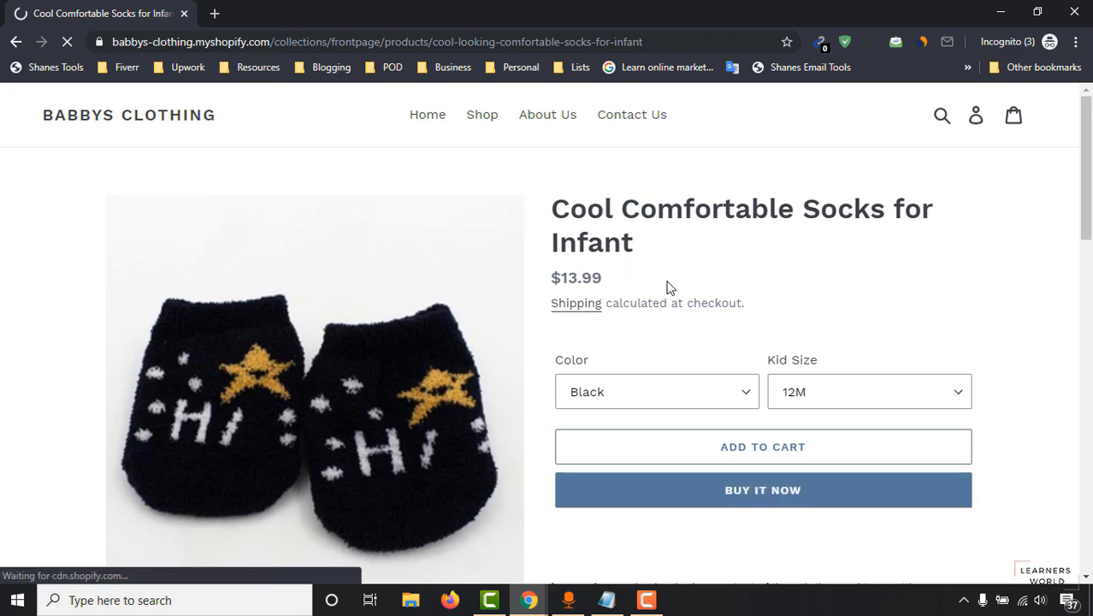
pyautogui.scroll(-4, 756, 295)
pyautogui.scroll(-3, 848, 329)
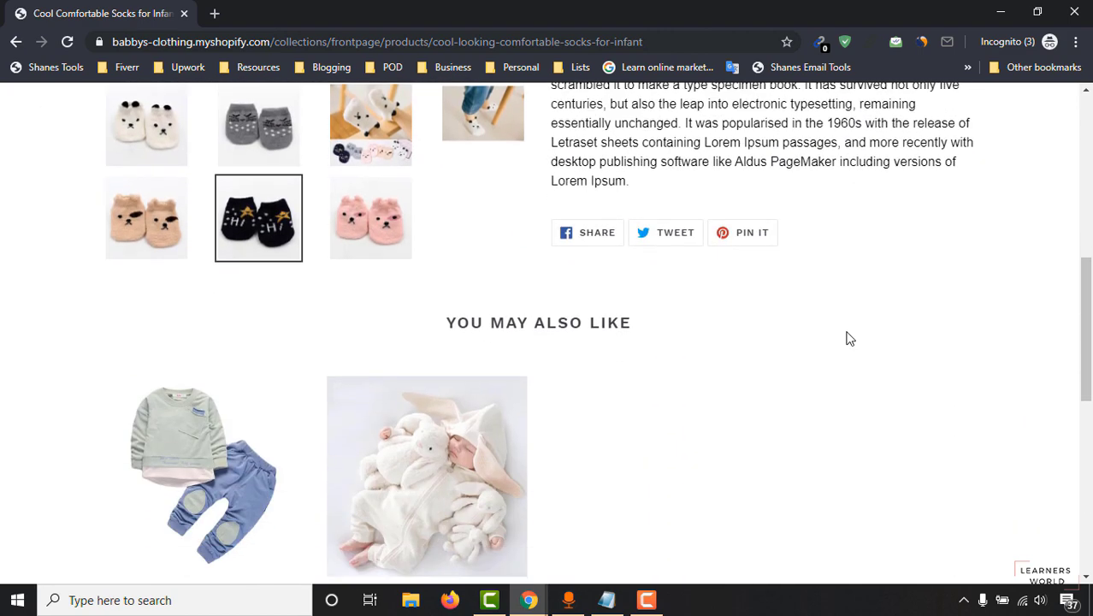
pyautogui.scroll(-7, 848, 338)
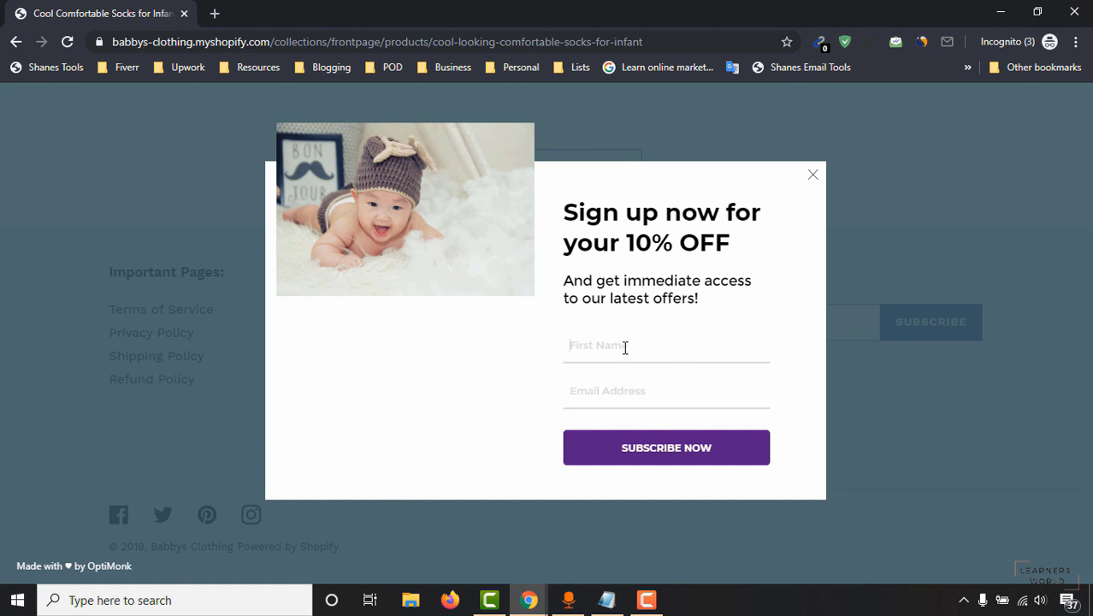
# Enter an email address in the popup's signup fields, highlight '10% OFF', close the popup, and list browser windows.
pyautogui.click(663, 333)
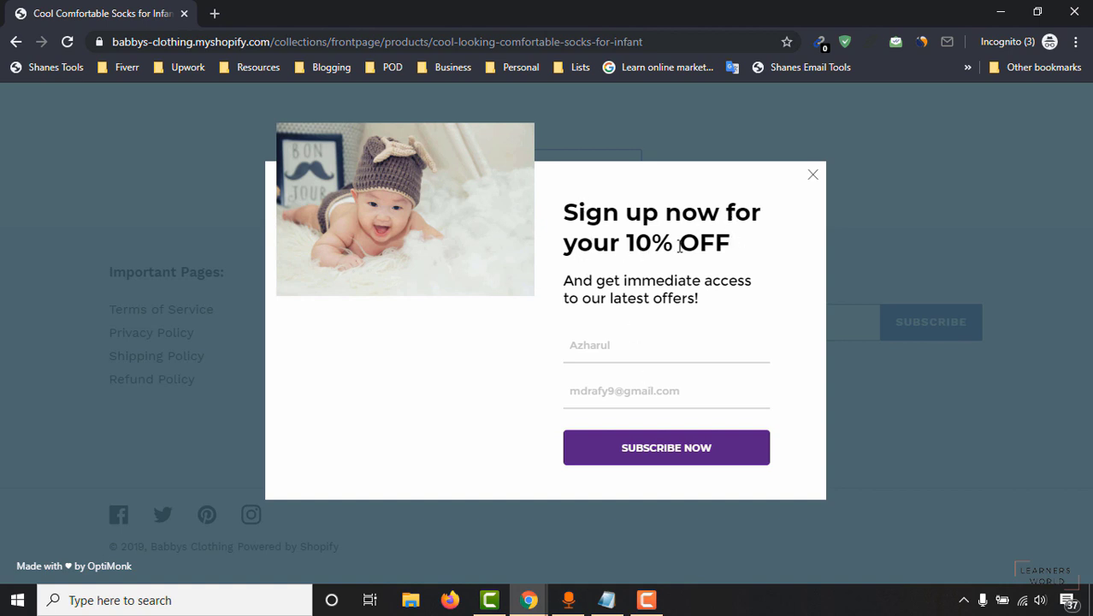
pyautogui.moveTo(730, 242); pyautogui.dragTo(640, 241)
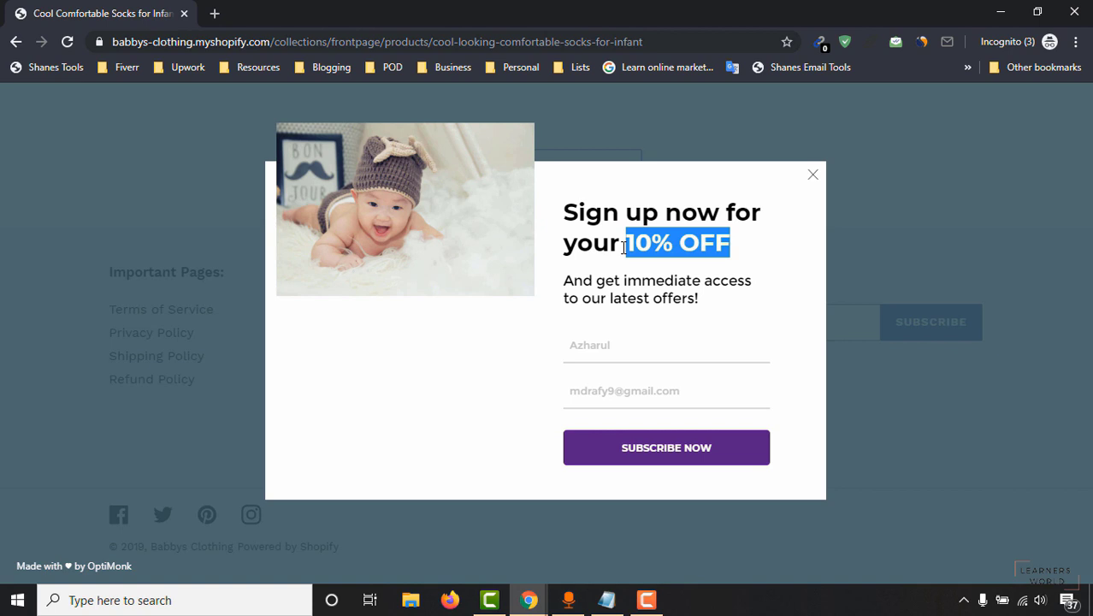
pyautogui.click(813, 175)
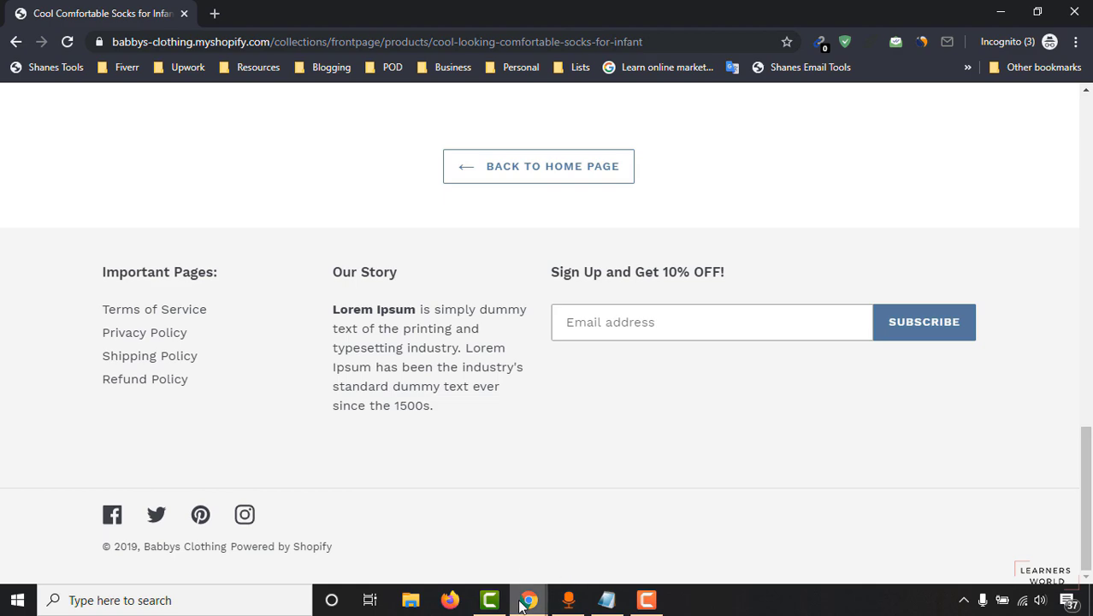
pyautogui.click(528, 598)
# Verify the OptiMonk campaign toggle reads Active, then go to the Babbys Clothing storefront homepage.
pyautogui.click(351, 543)
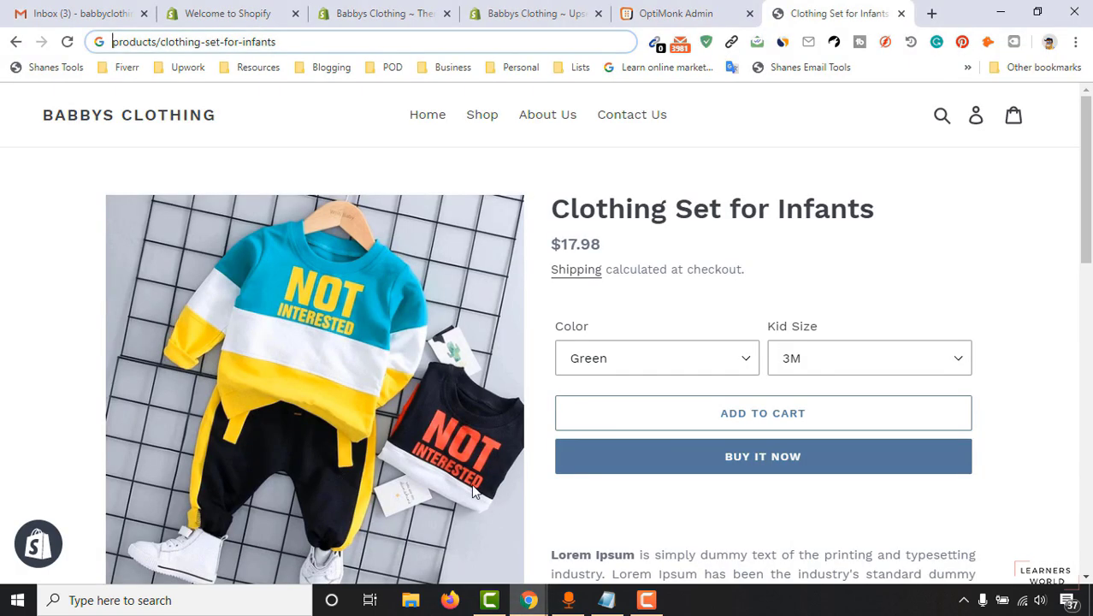
pyautogui.click(672, 13)
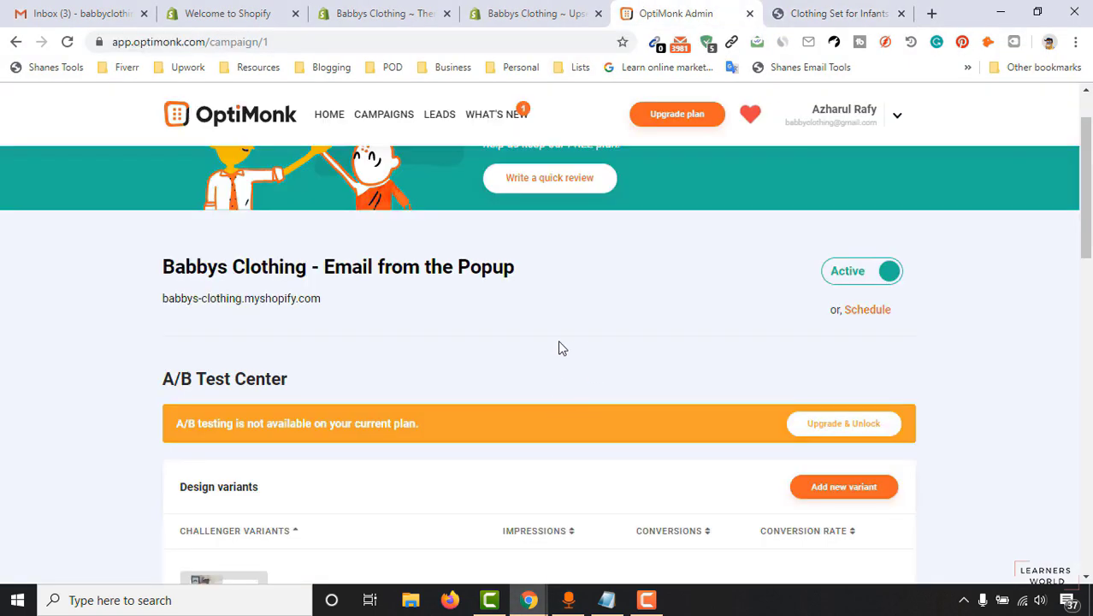
pyautogui.moveTo(1088, 195); pyautogui.dragTo(1090, 120)
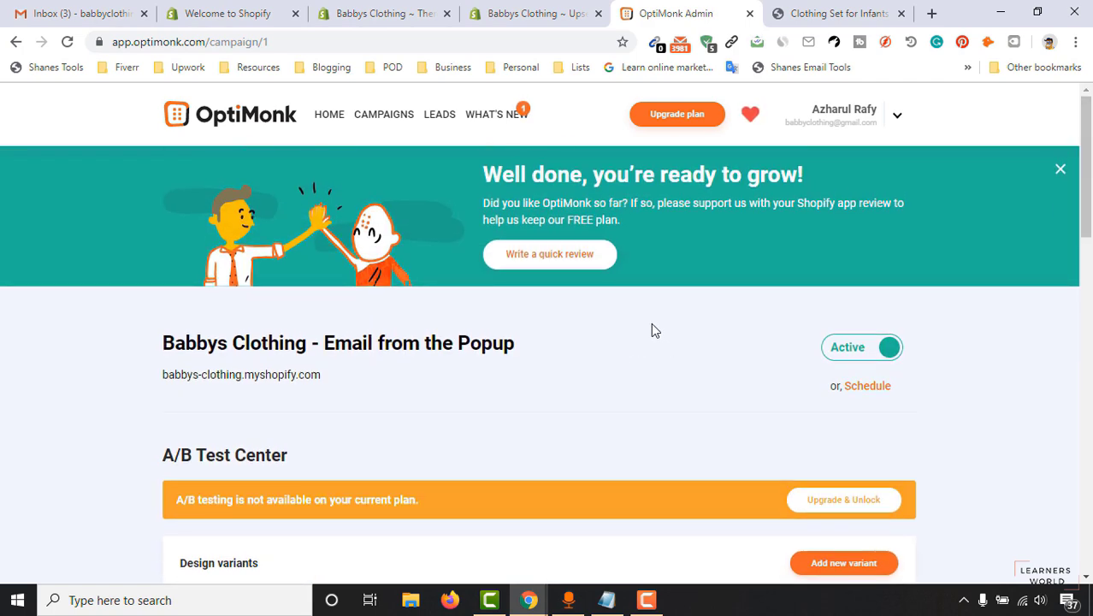
pyautogui.click(544, 18)
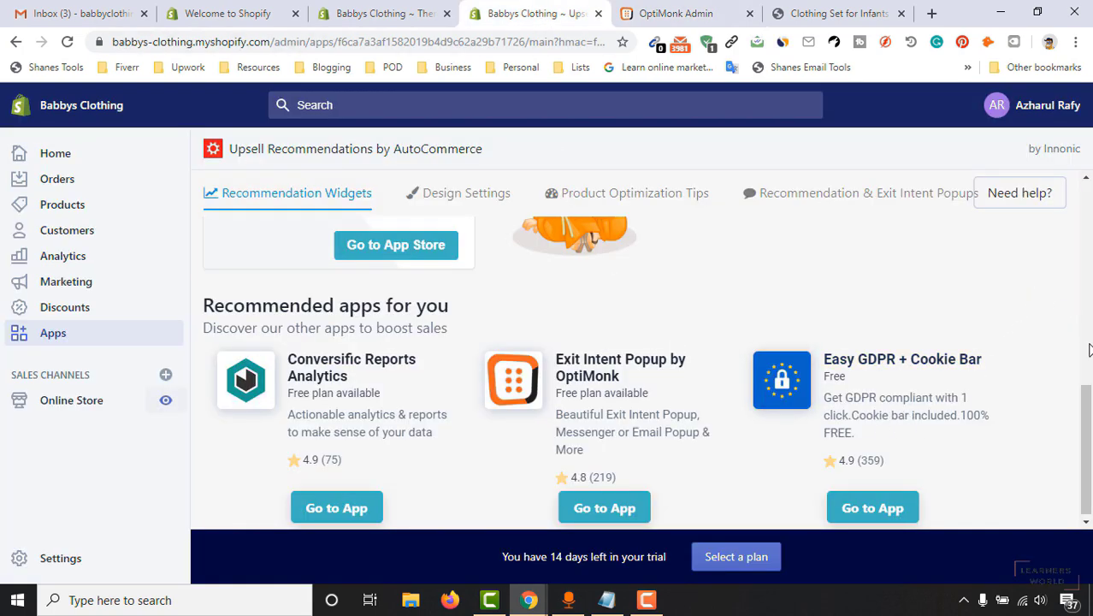
pyautogui.moveTo(1090, 409); pyautogui.dragTo(1091, 207)
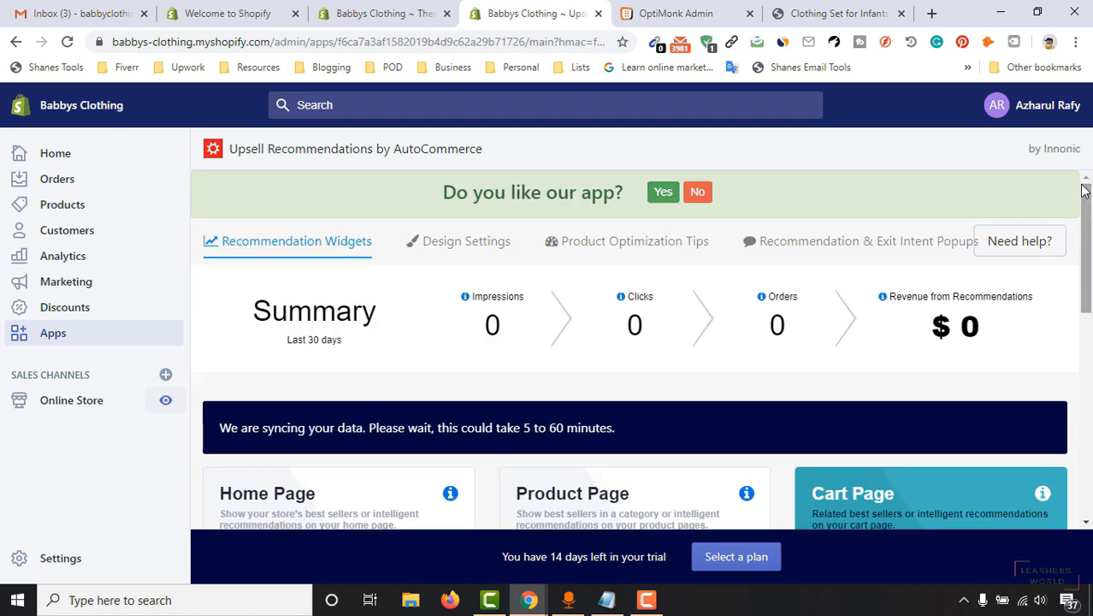
pyautogui.click(688, 14)
pyautogui.click(827, 10)
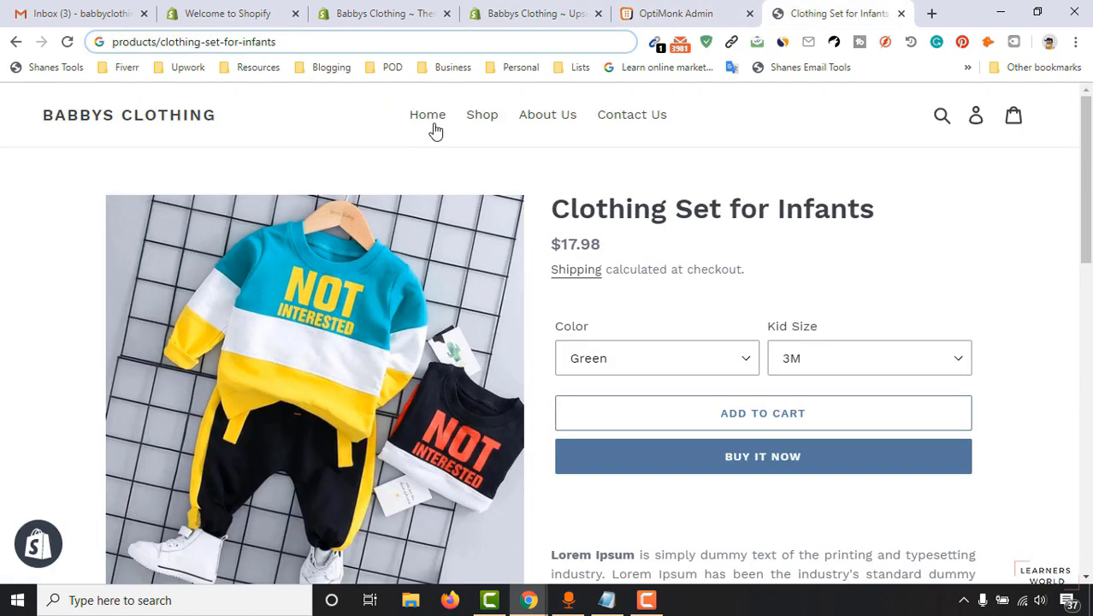
pyautogui.click(427, 117)
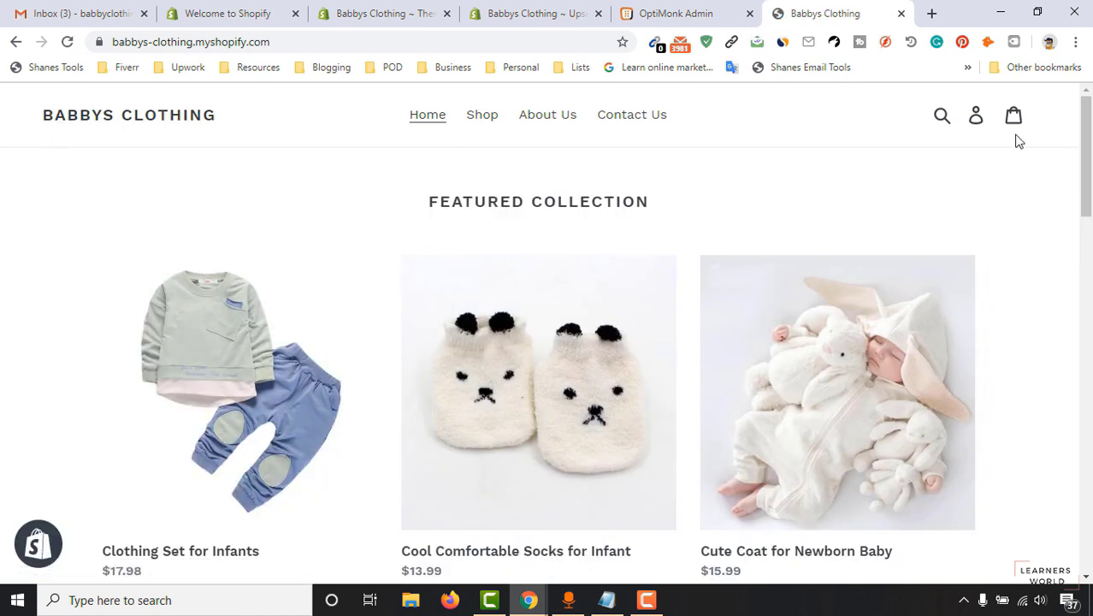
pyautogui.scroll(-1, 598, 244)
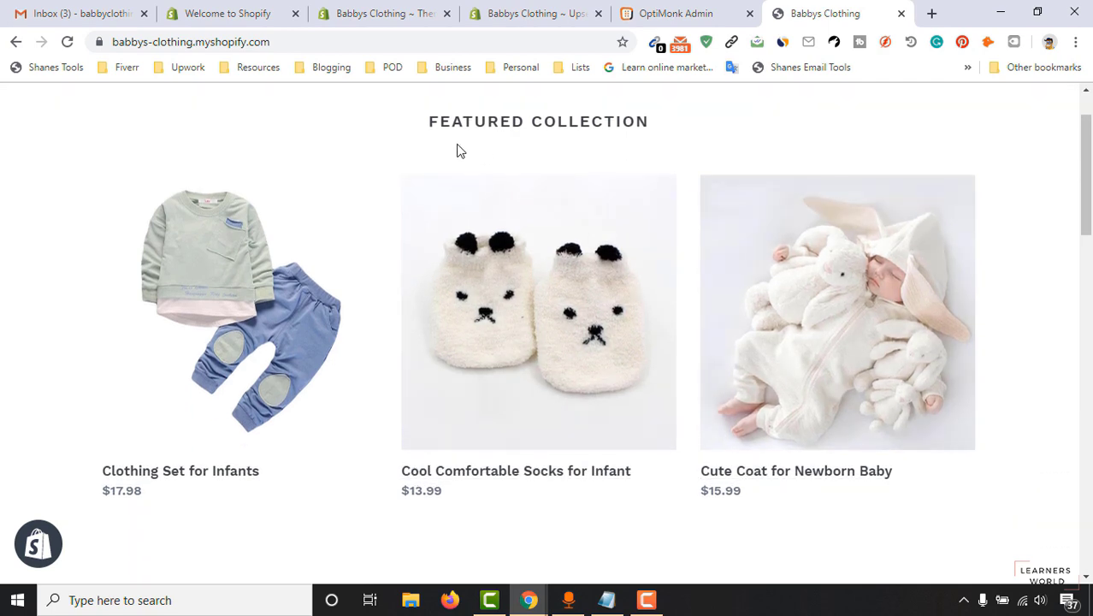
pyautogui.scroll(-5, 194, 320)
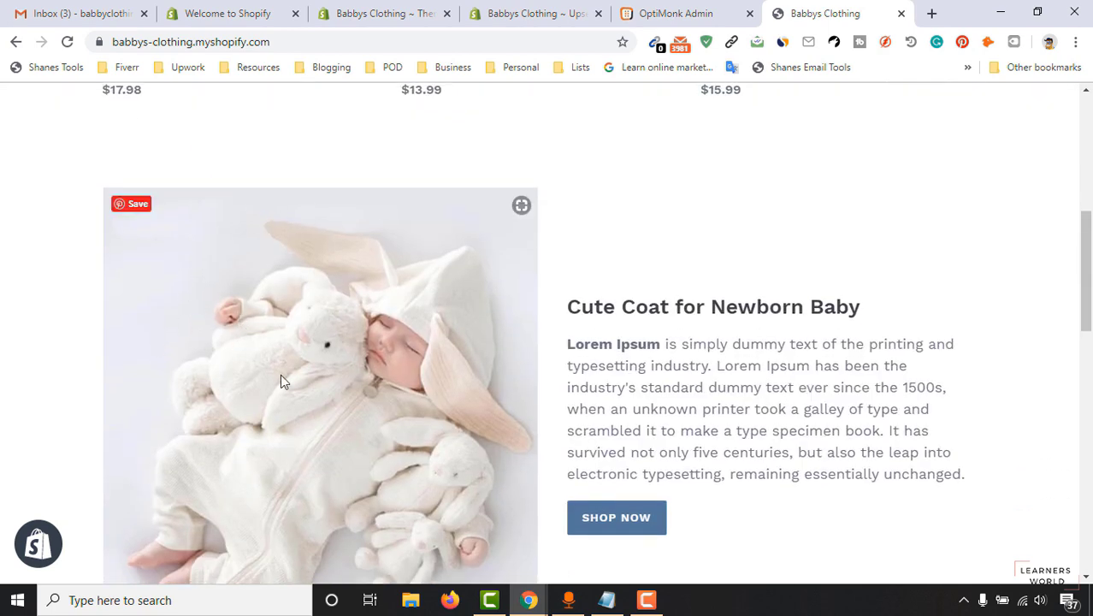
pyautogui.scroll(-1, 510, 329)
pyautogui.scroll(-4, 568, 345)
pyautogui.scroll(3, 807, 219)
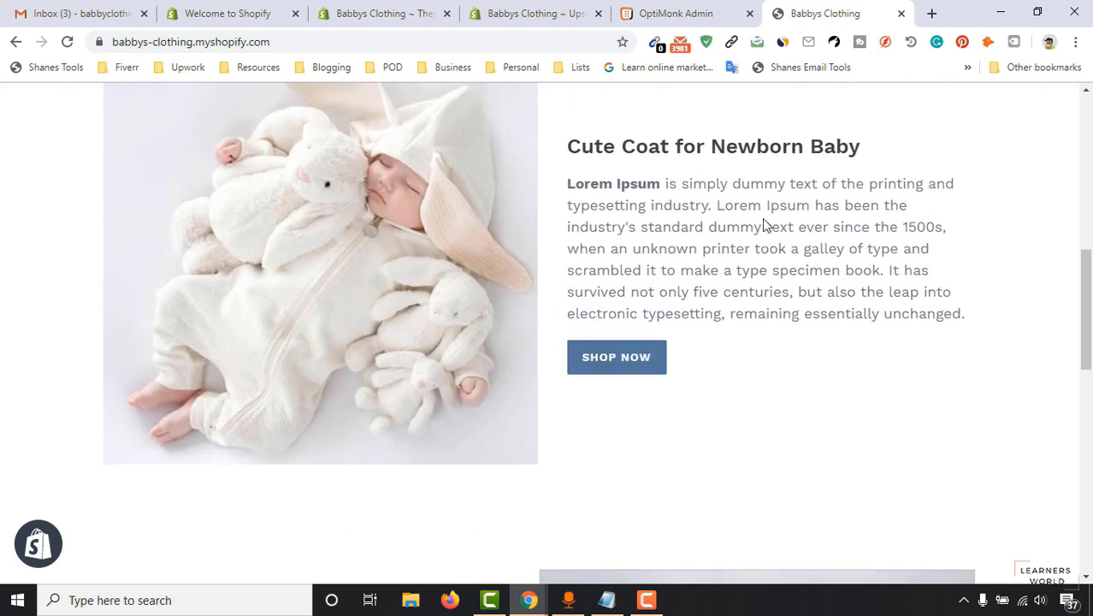
pyautogui.scroll(-6, 786, 294)
pyautogui.scroll(2, 564, 333)
pyautogui.scroll(-5, 515, 378)
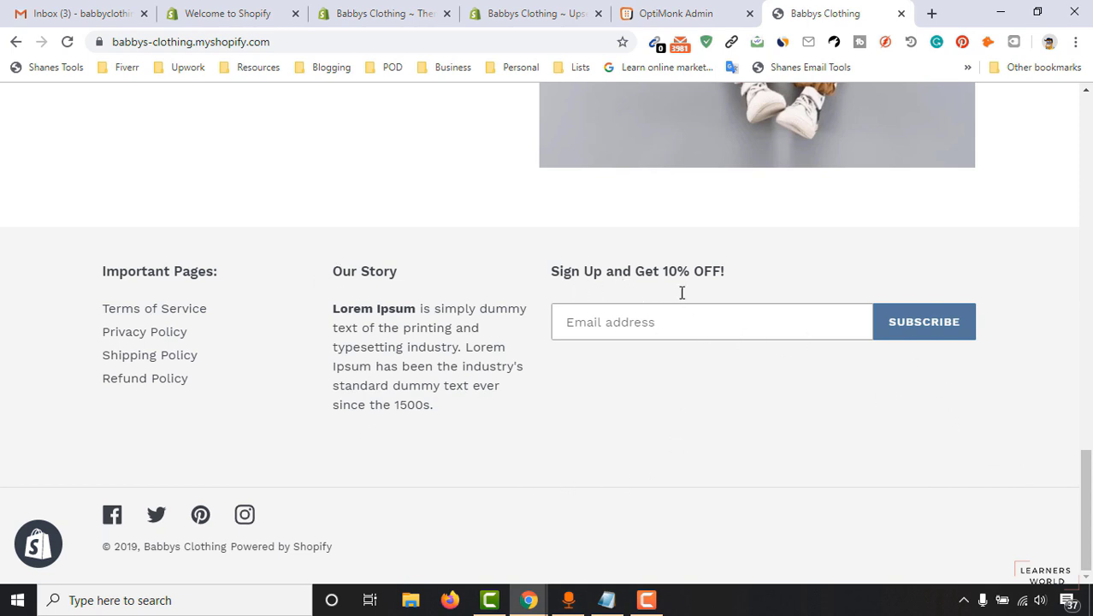
pyautogui.moveTo(1087, 513); pyautogui.dragTo(1091, 164)
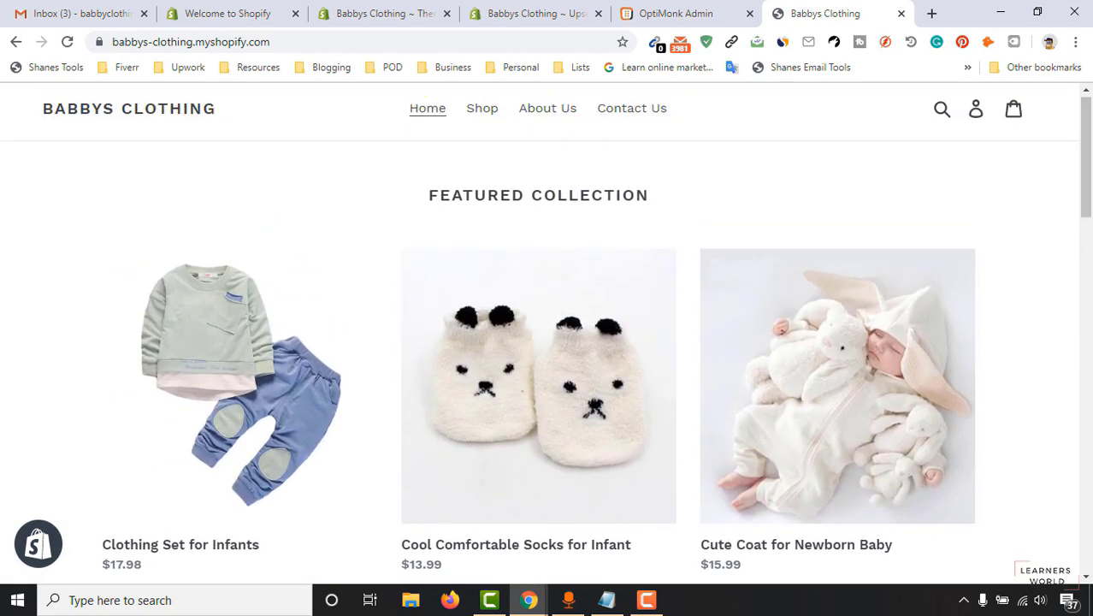
pyautogui.moveTo(1090, 189); pyautogui.dragTo(1091, 280)
pyautogui.scroll(5, 928, 295)
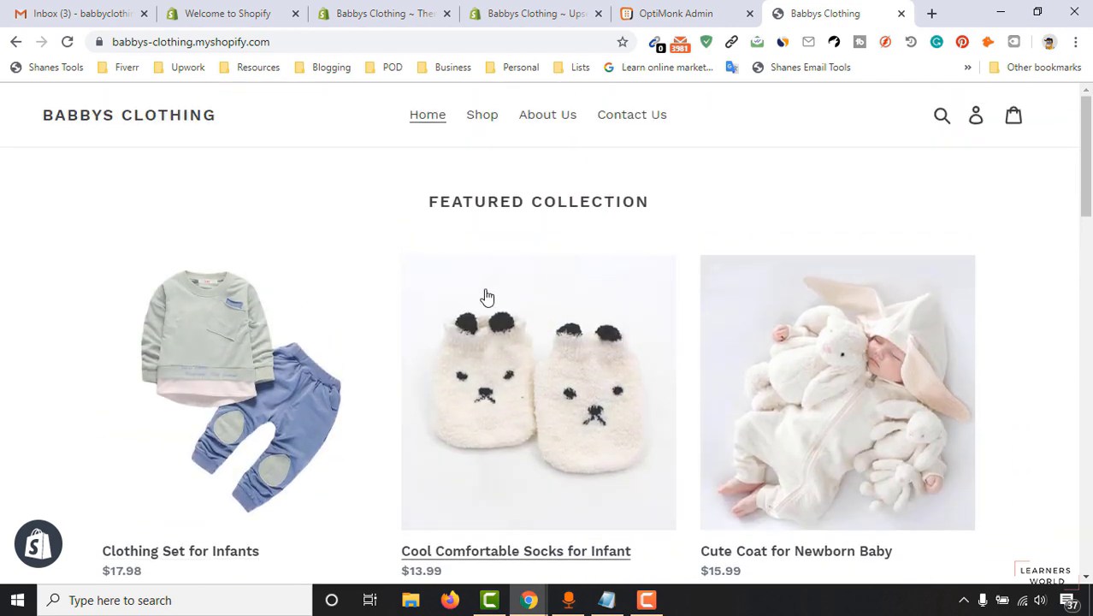
pyautogui.scroll(-1, 298, 418)
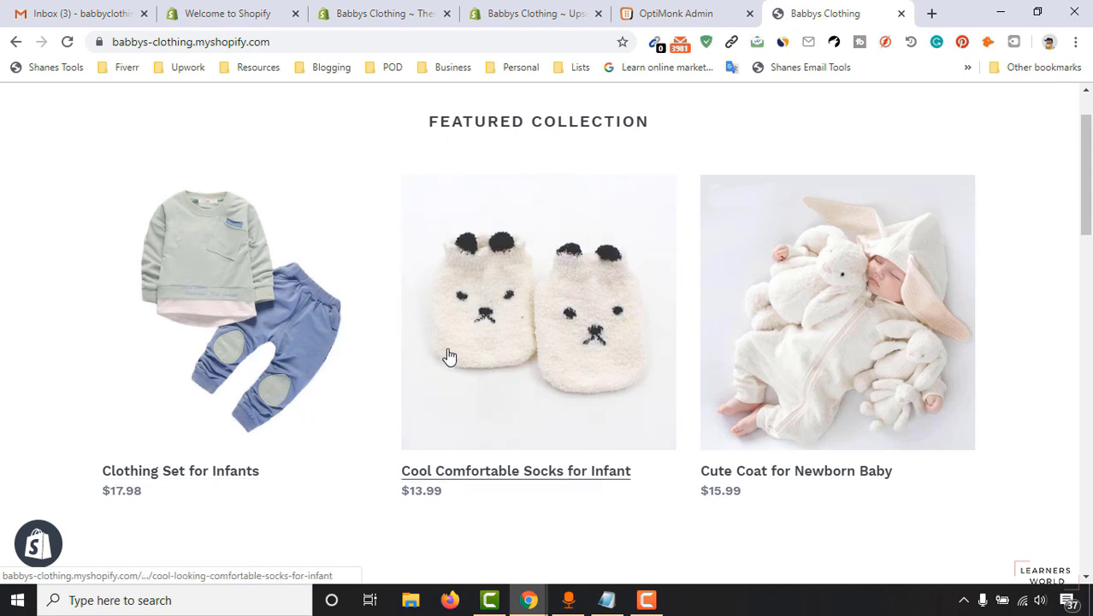
pyautogui.scroll(-1, 821, 359)
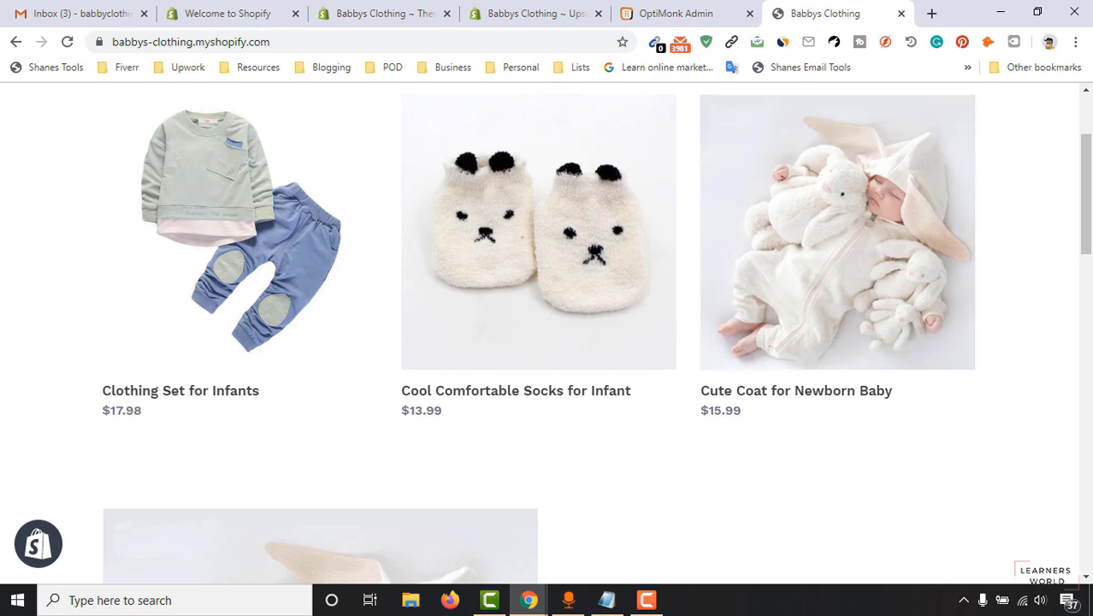
pyautogui.scroll(2, 1091, 157)
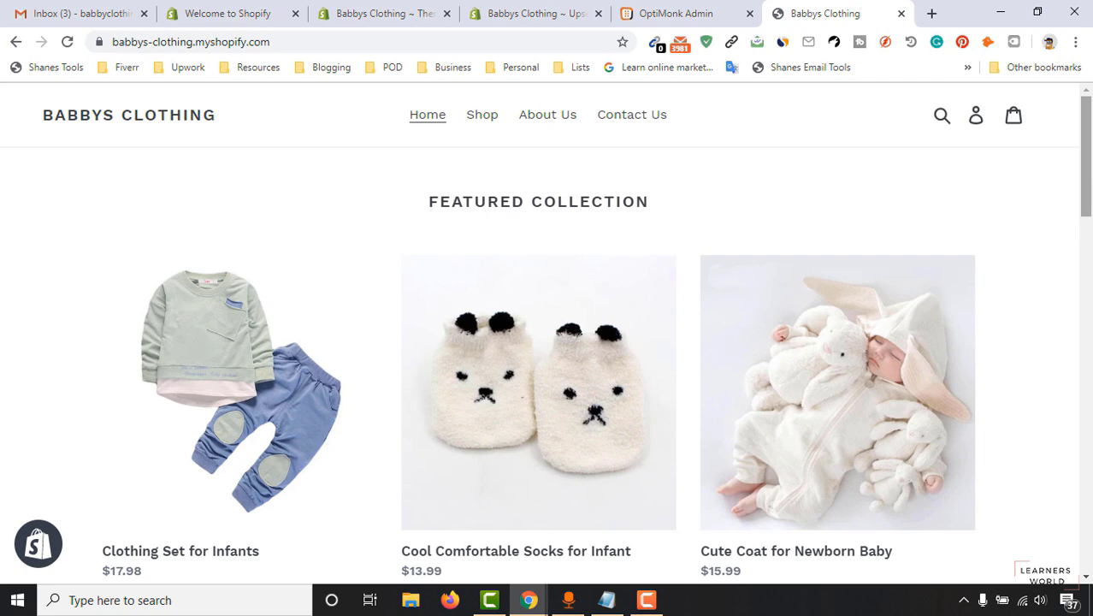
pyautogui.scroll(-2, 1090, 164)
pyautogui.scroll(-4, 887, 295)
pyautogui.scroll(-10, 887, 295)
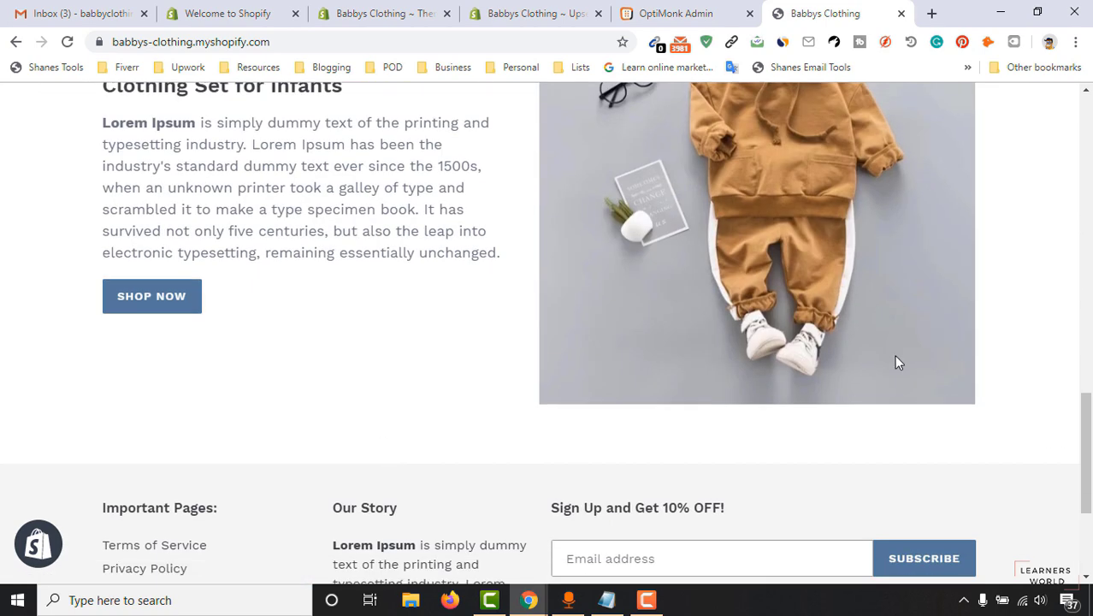
pyautogui.scroll(-3, 856, 368)
pyautogui.moveTo(1085, 456); pyautogui.dragTo(1088, 102)
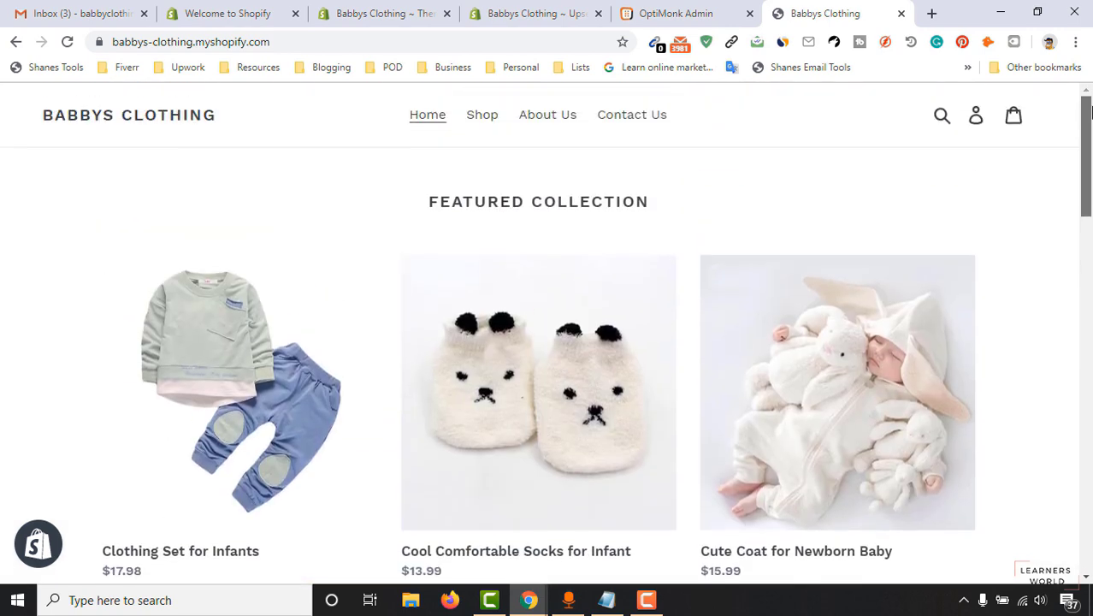